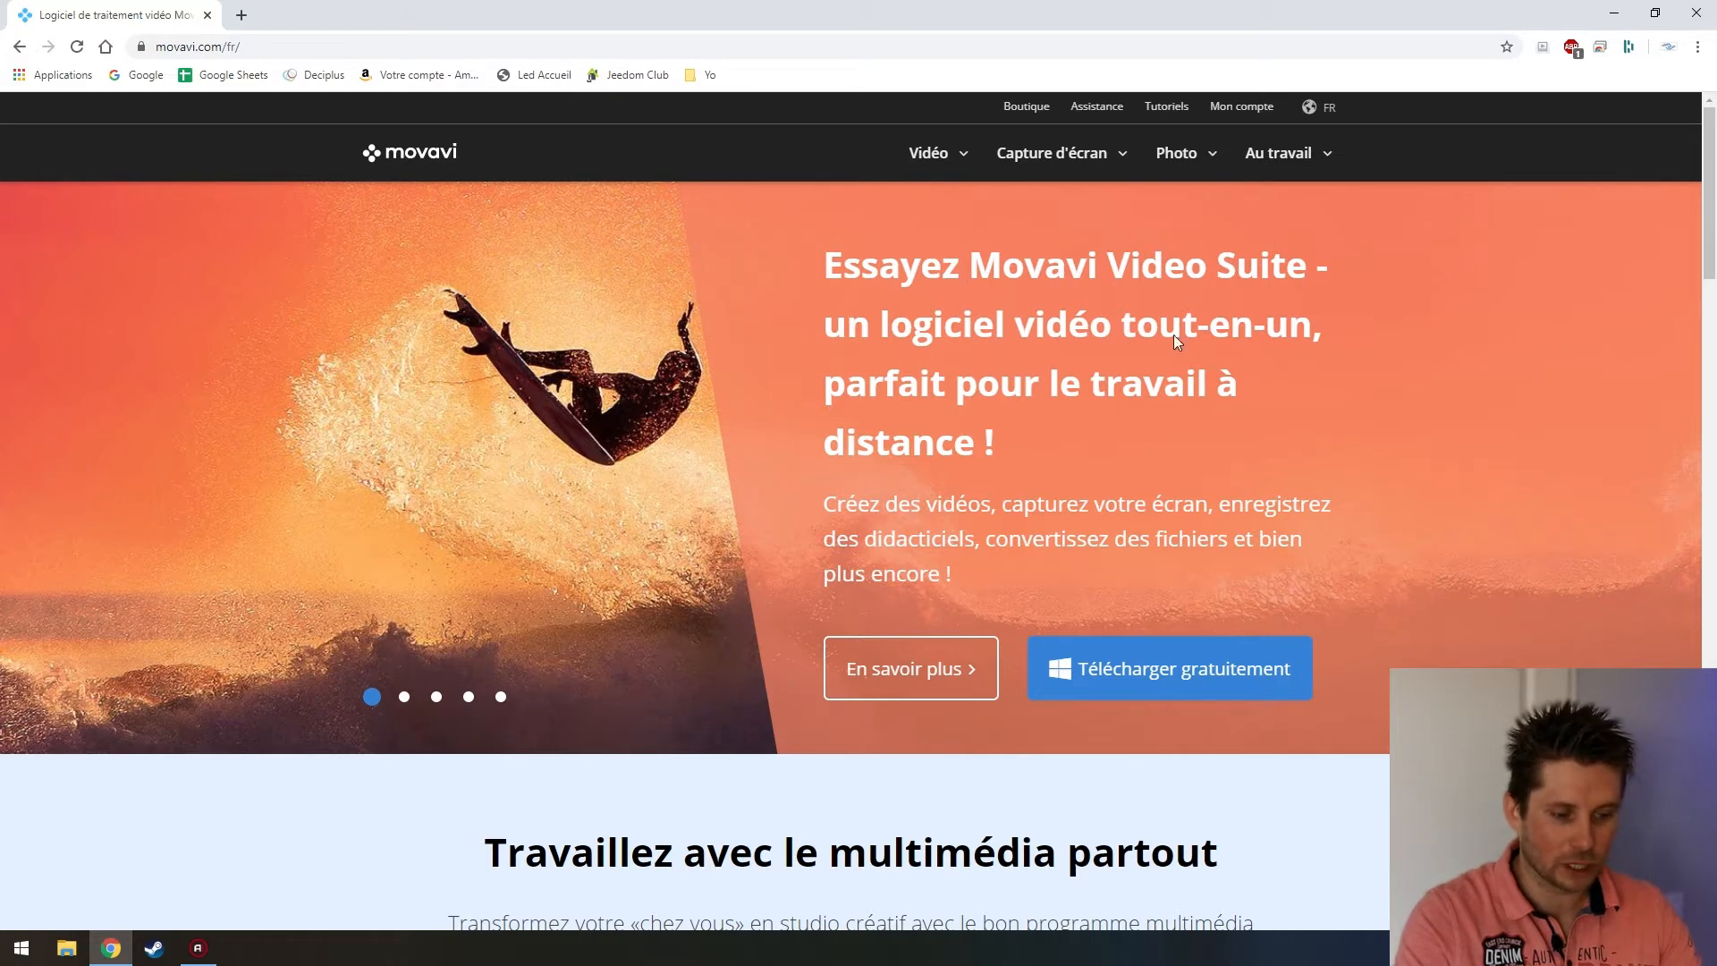
# Scroll down through the product sections of the French Movavi homepage, then back up
pyautogui.scroll(-4, 986, 445)
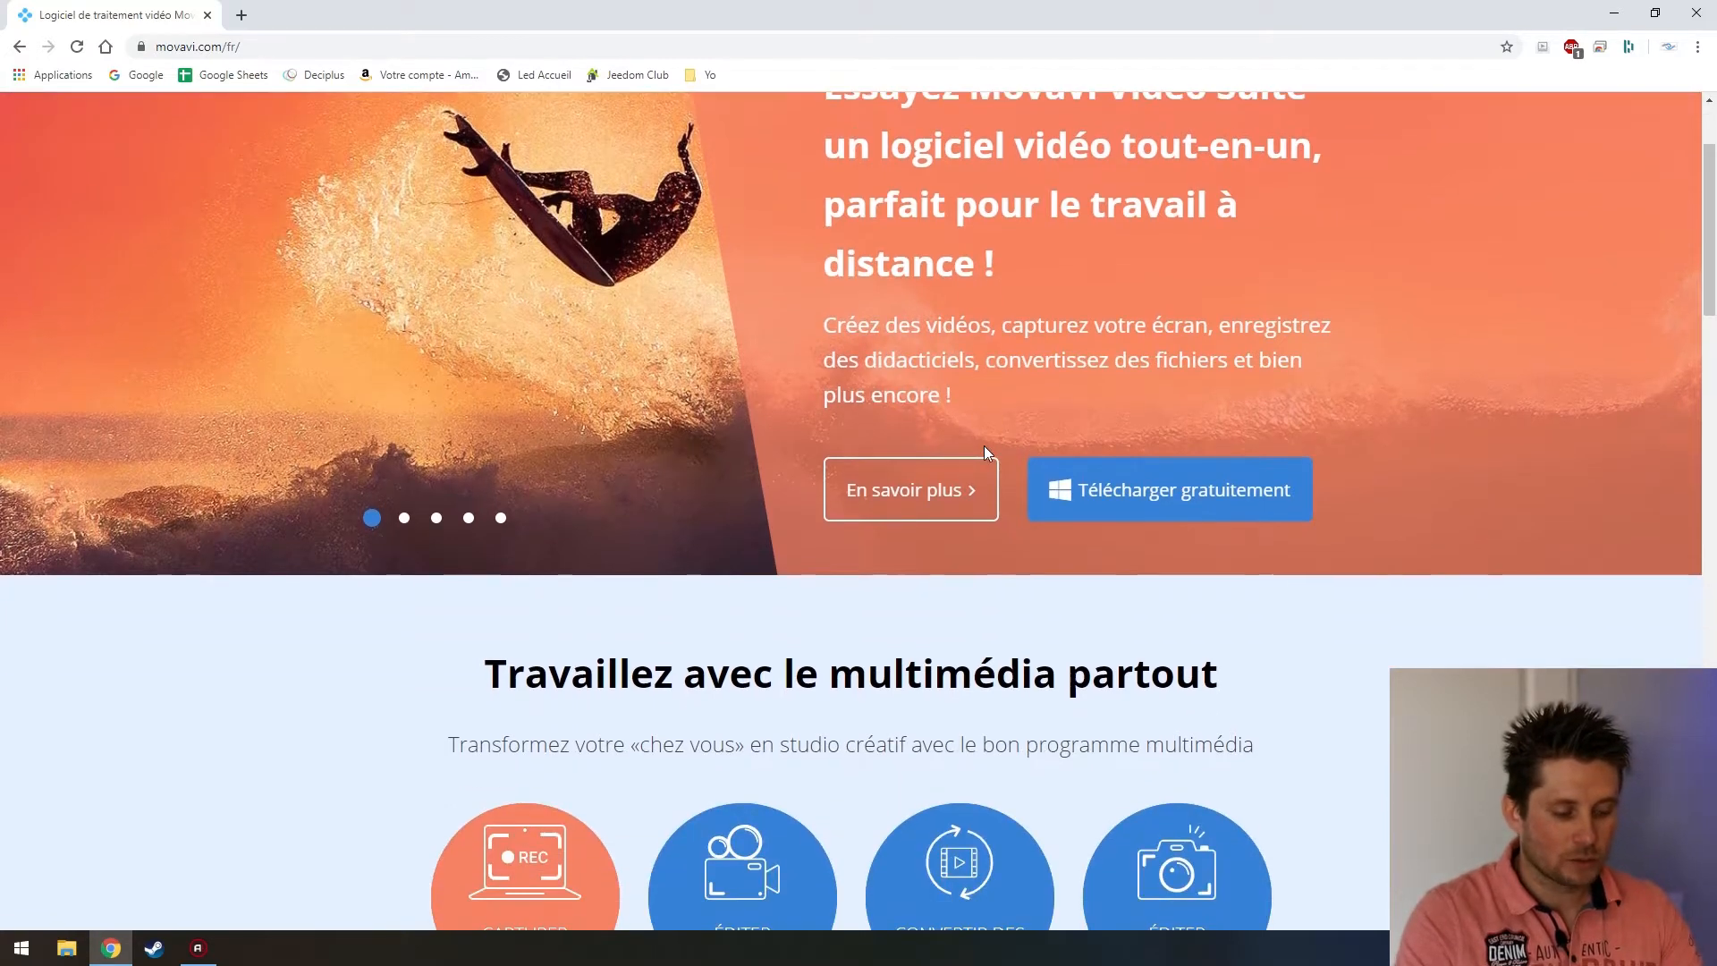
pyautogui.scroll(-1, 984, 454)
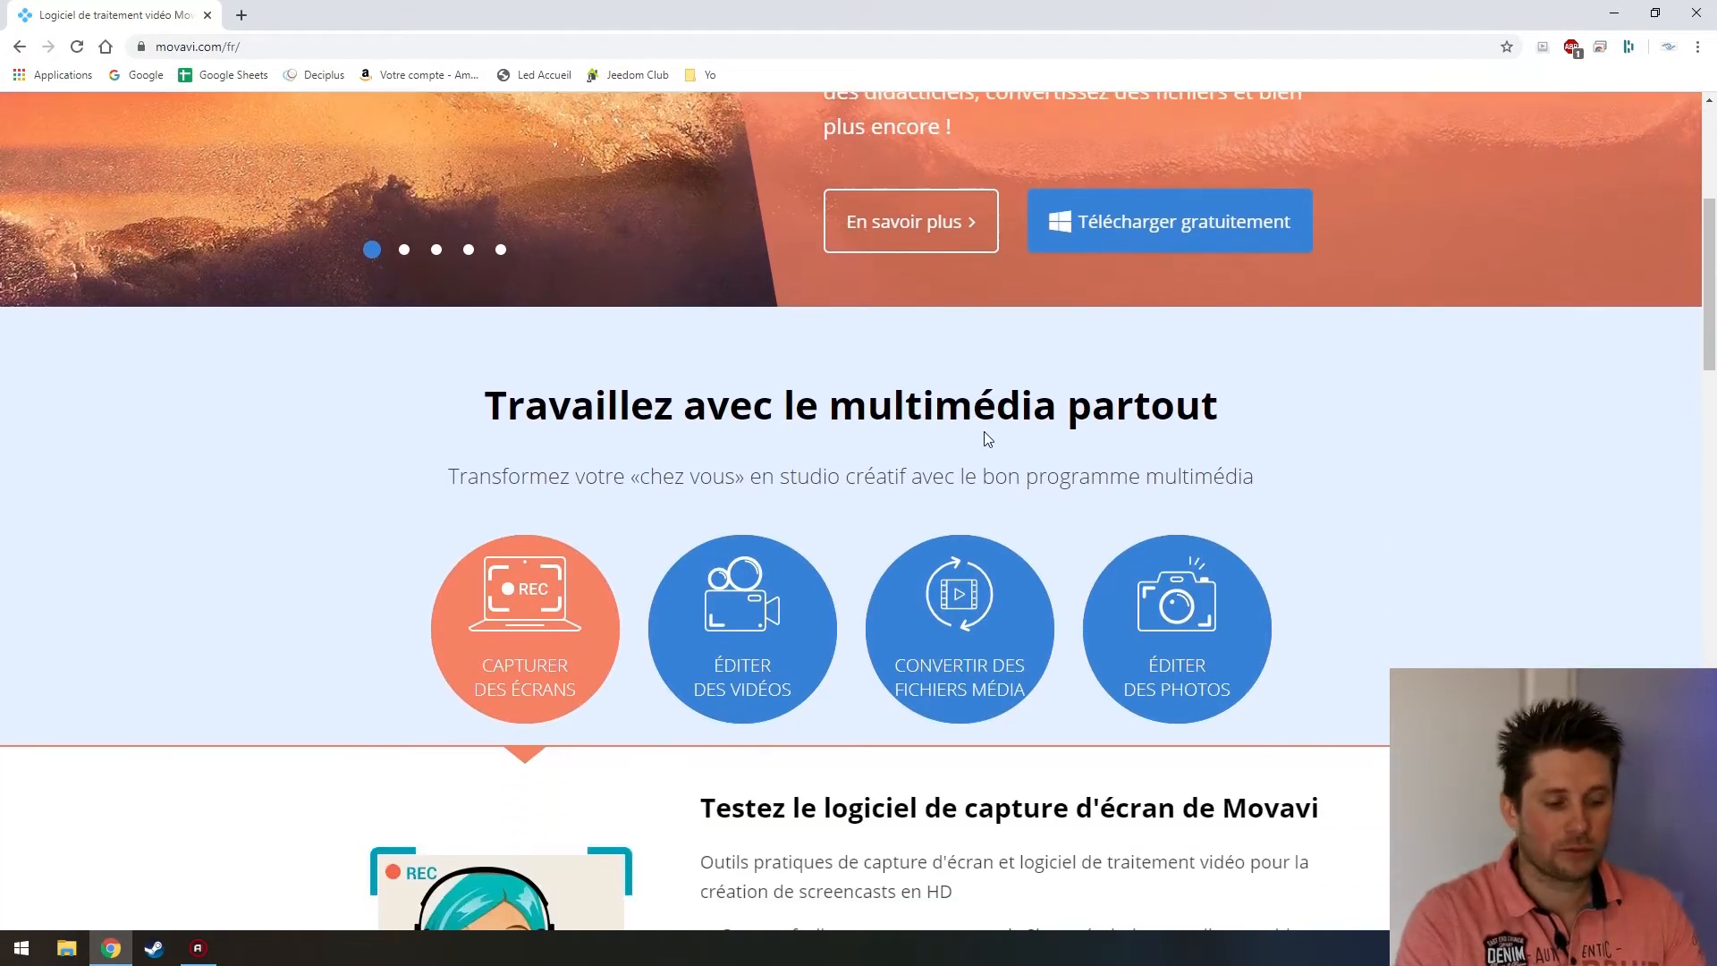
pyautogui.scroll(-1, 891, 438)
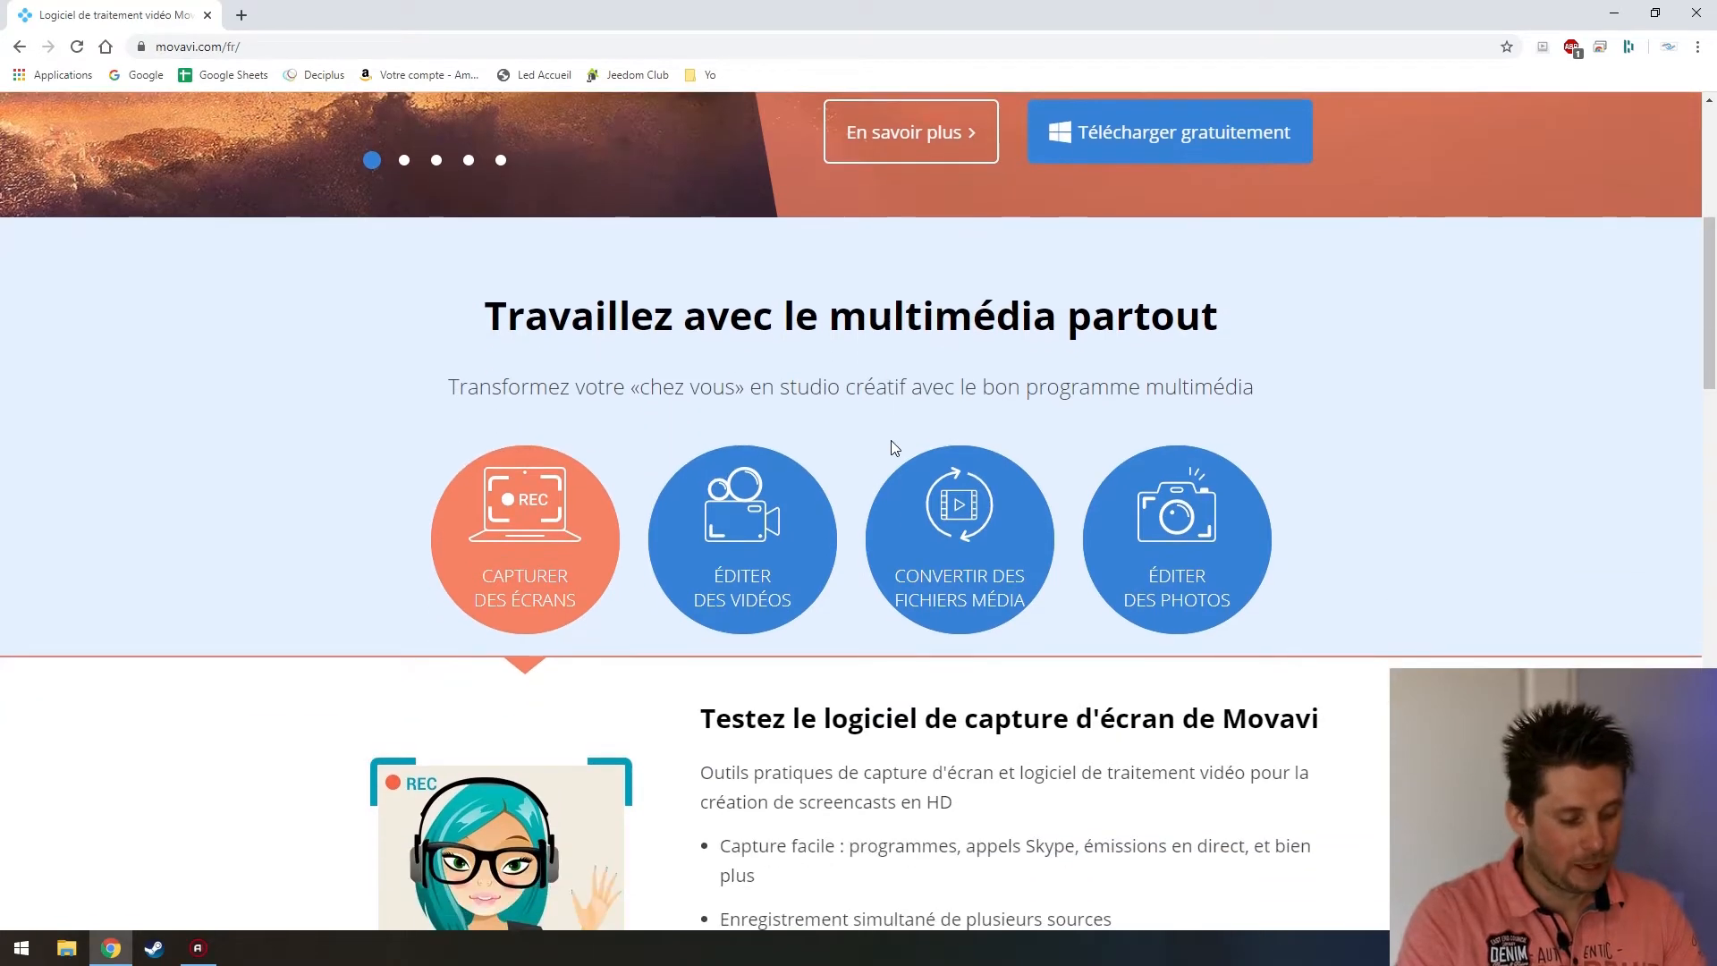
pyautogui.scroll(-1, 891, 440)
pyautogui.scroll(-2, 891, 440)
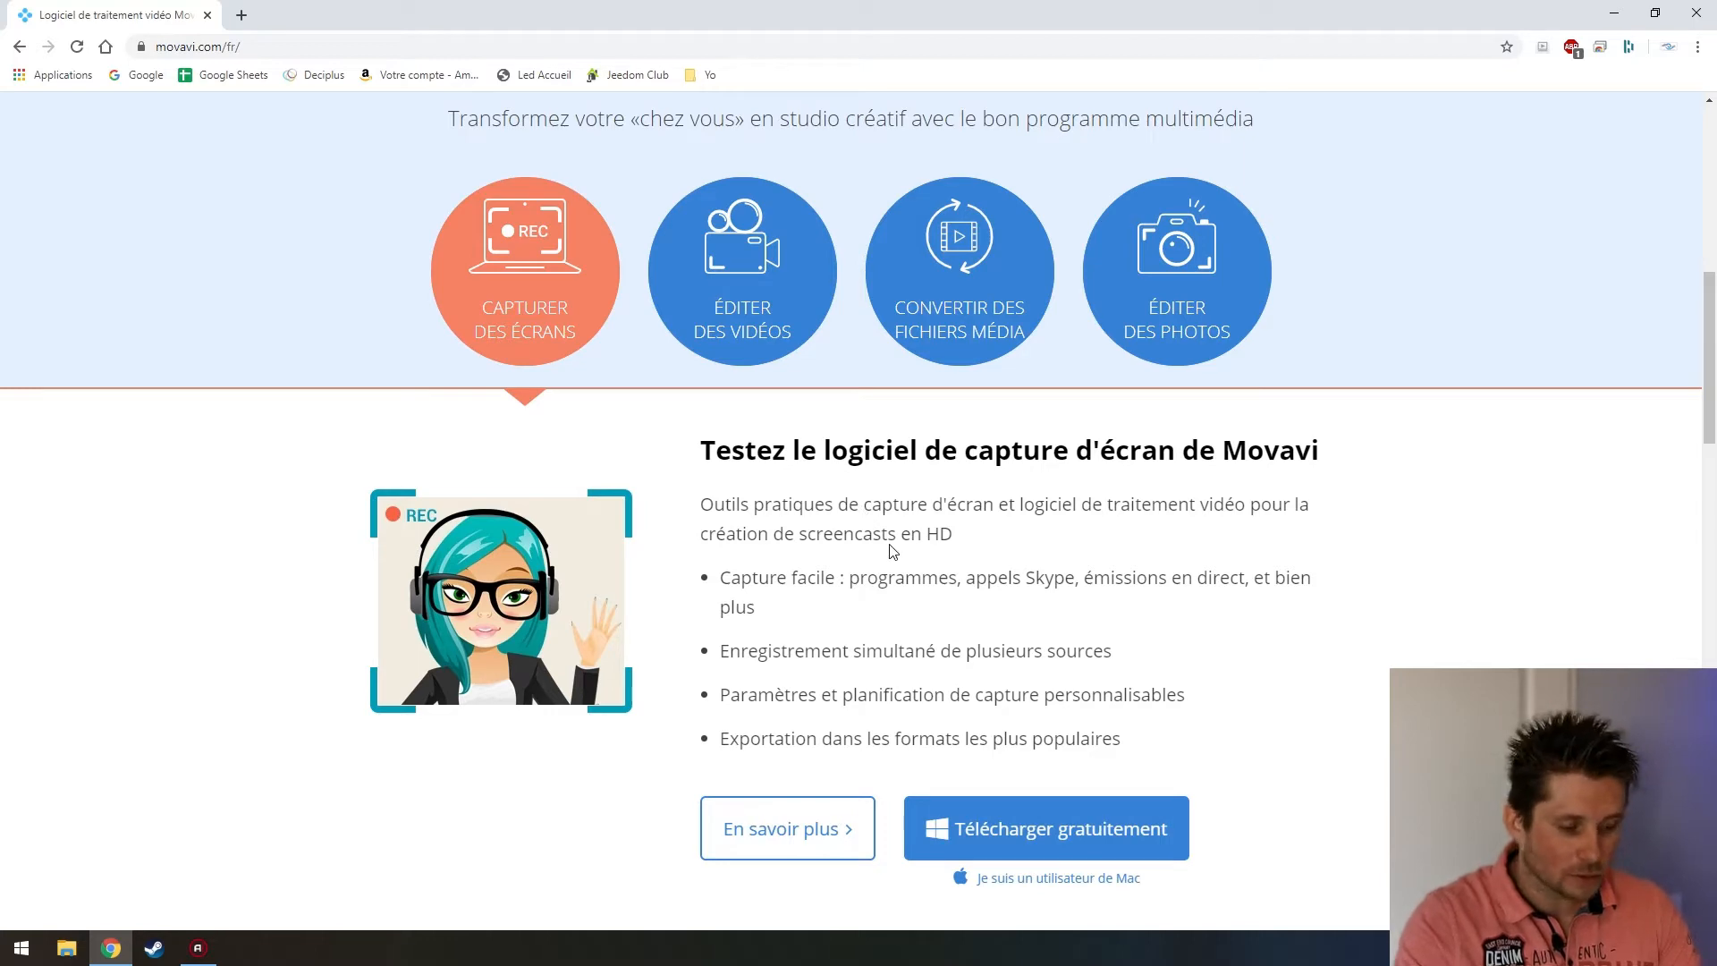
pyautogui.scroll(-10, 899, 556)
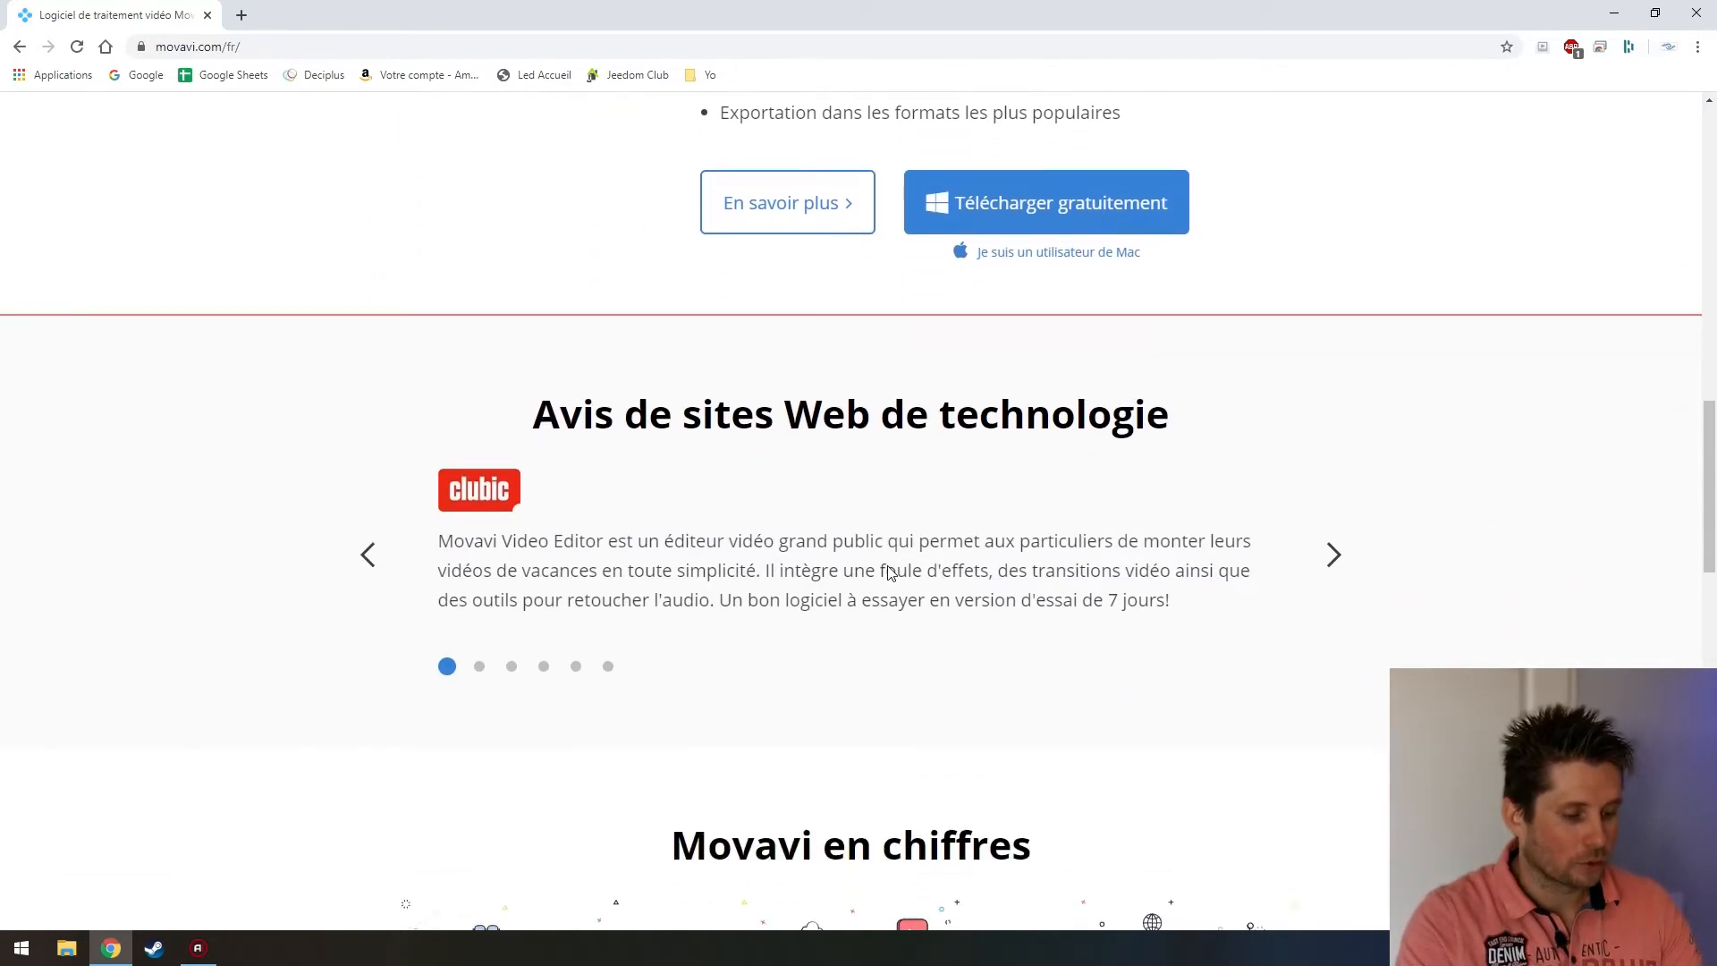
pyautogui.scroll(-12, 889, 568)
pyautogui.scroll(6, 890, 566)
pyautogui.scroll(20, 894, 567)
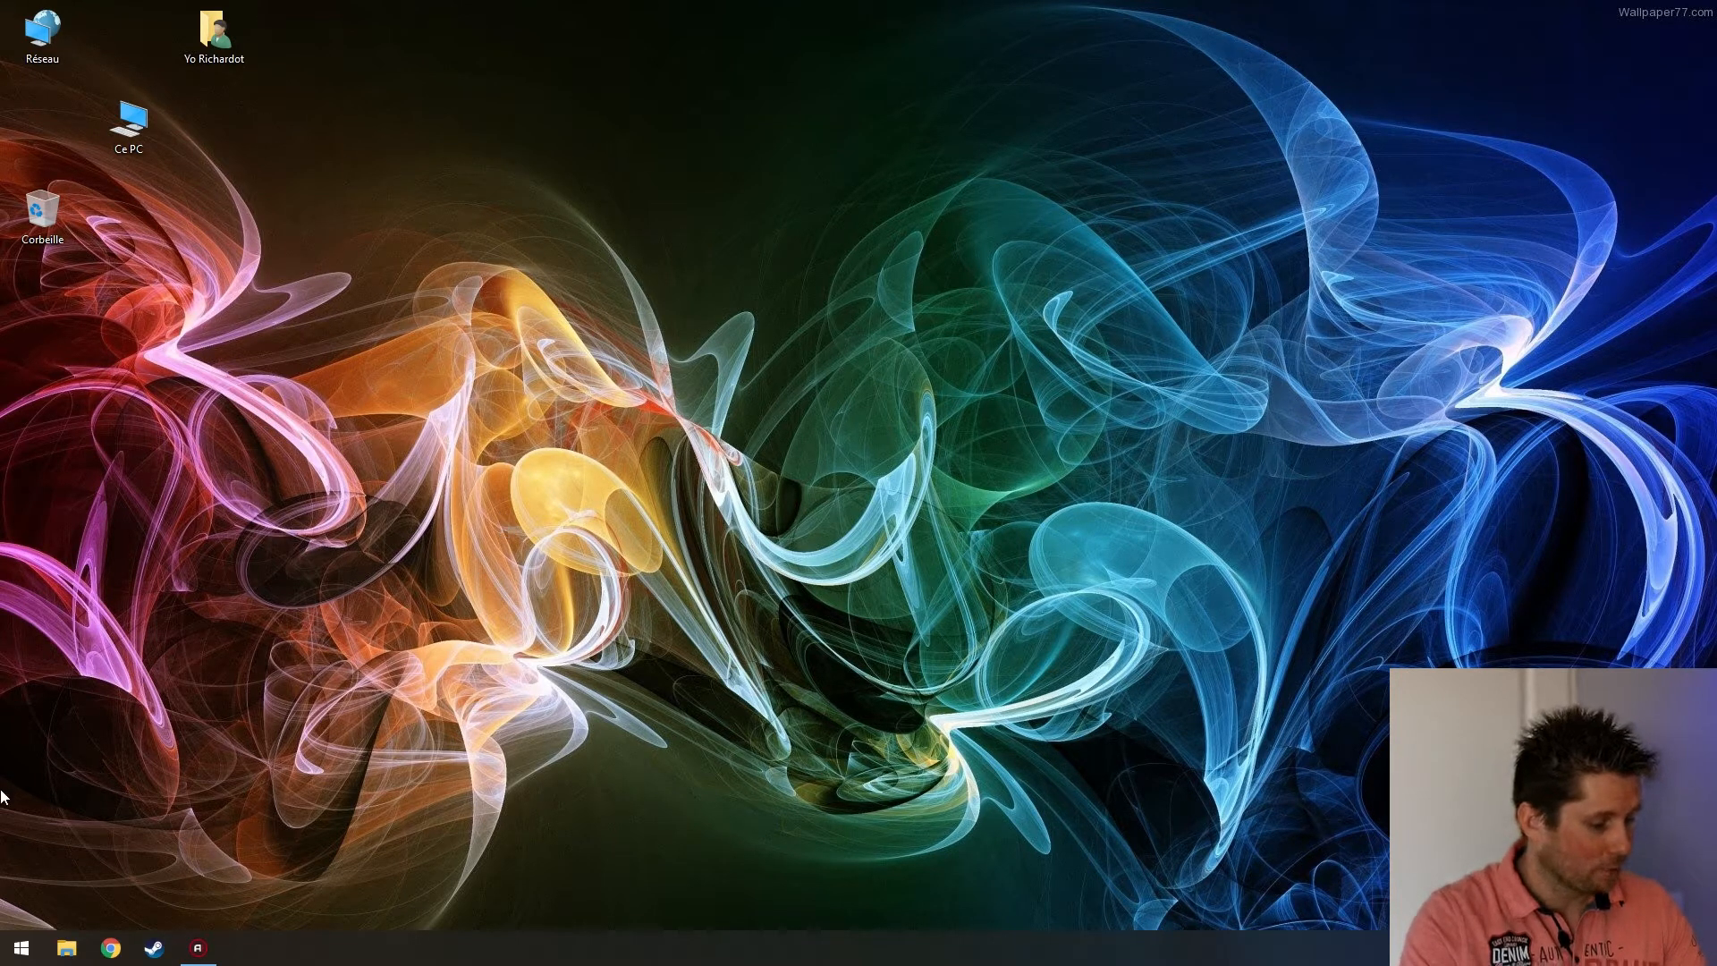
# Launch Movavi Video Editor Plus from the Start menu
pyautogui.click(21, 947)
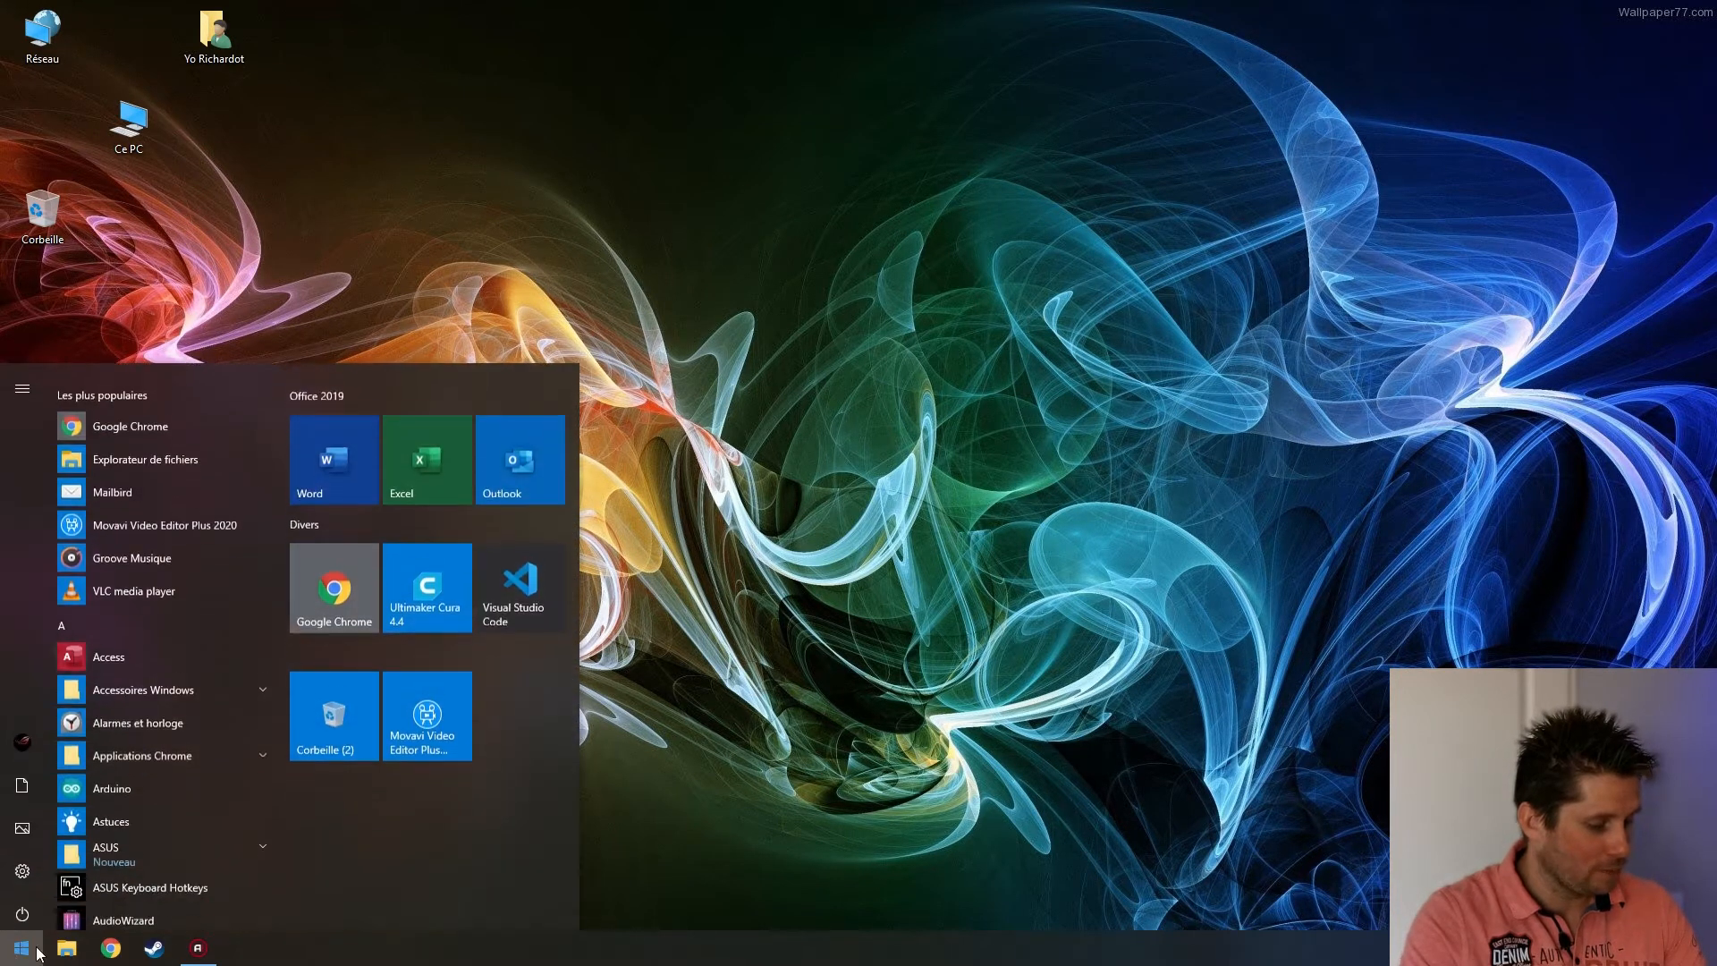
pyautogui.click(446, 697)
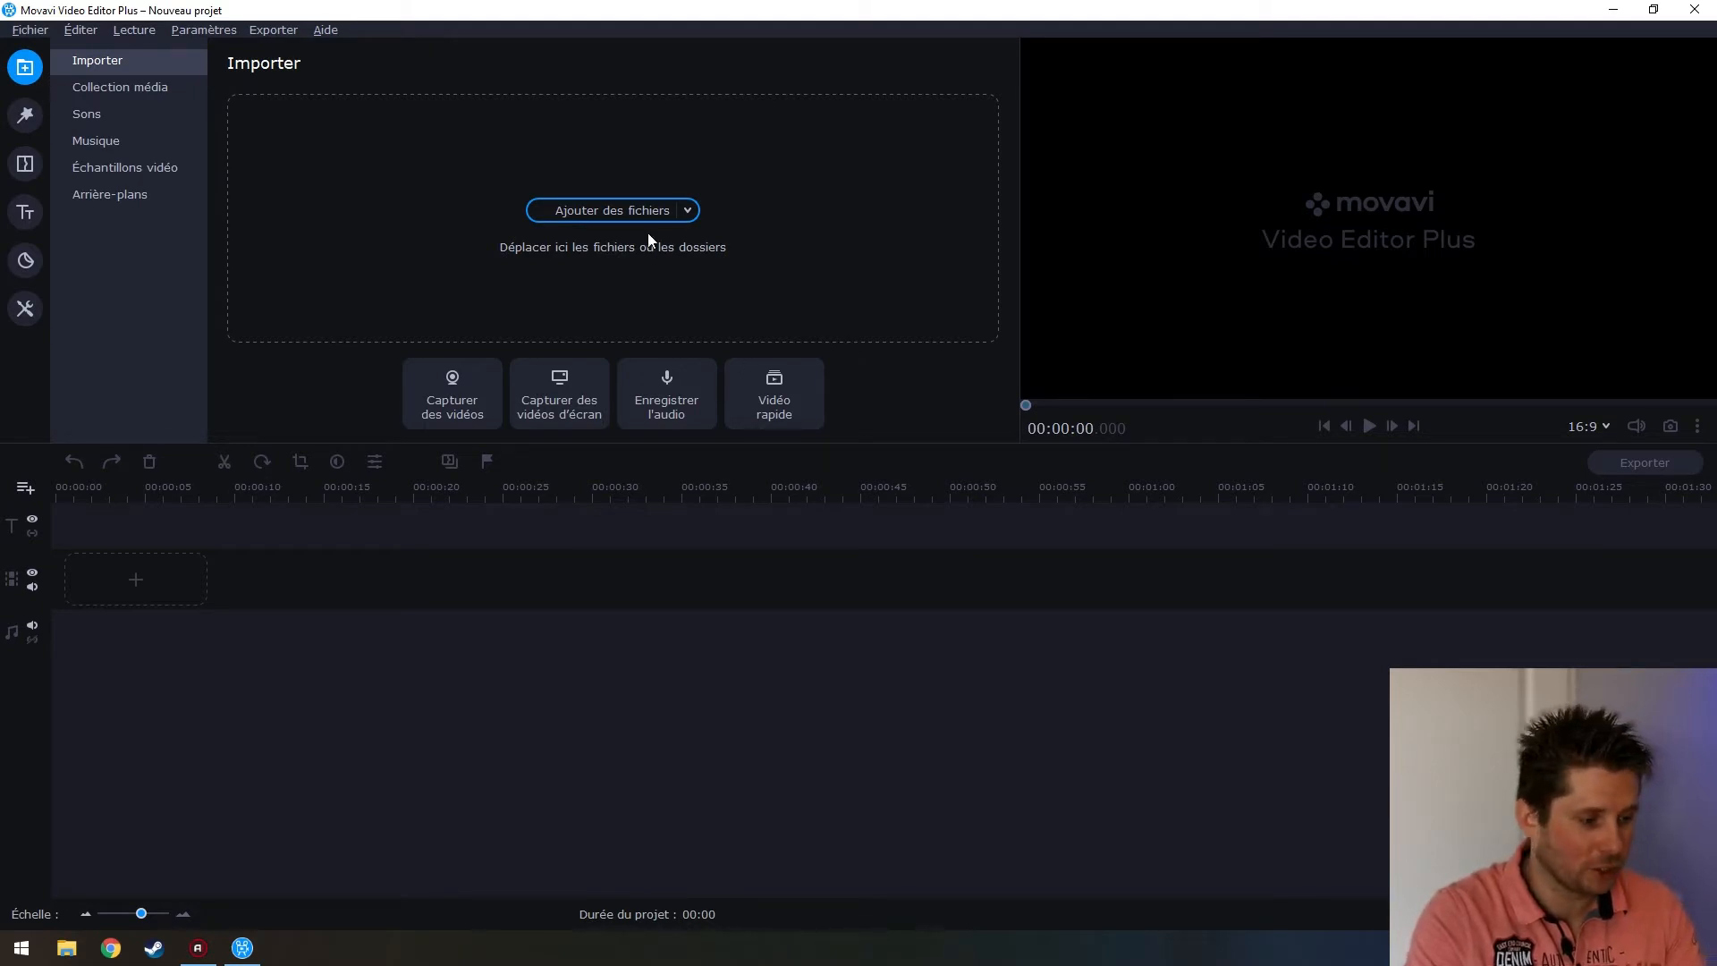
# Browse the built-in Sons and Musique in the Collection média
pyautogui.click(109, 87)
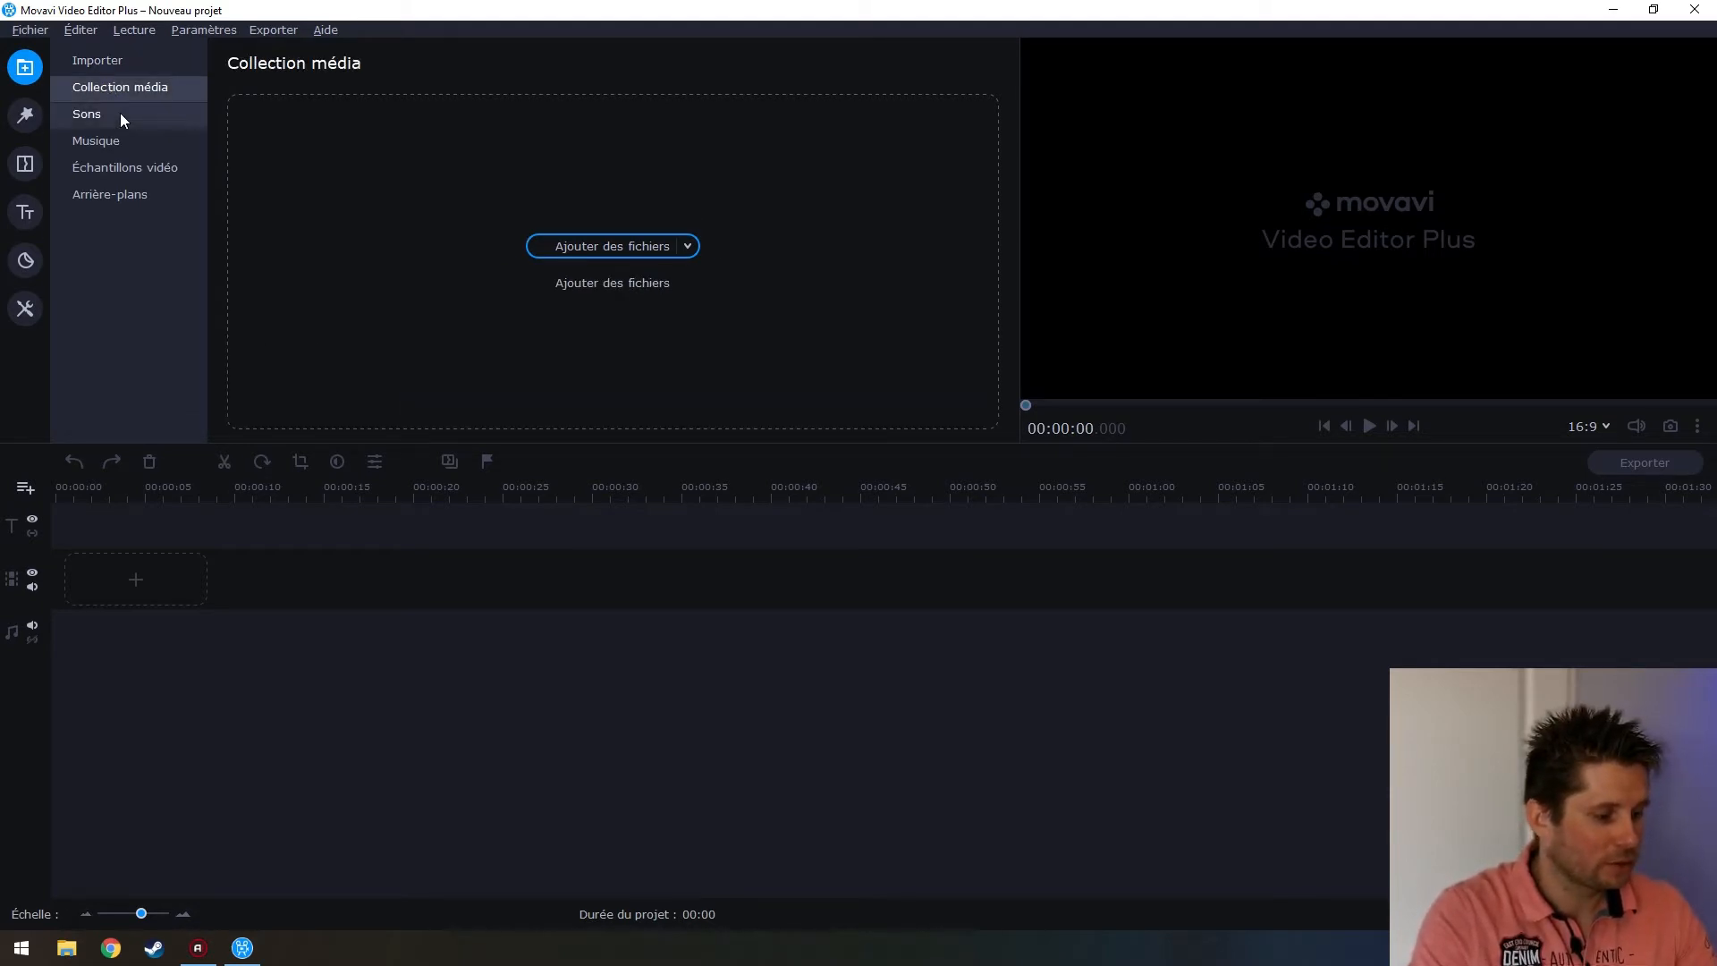
pyautogui.click(116, 114)
pyautogui.scroll(-3, 660, 258)
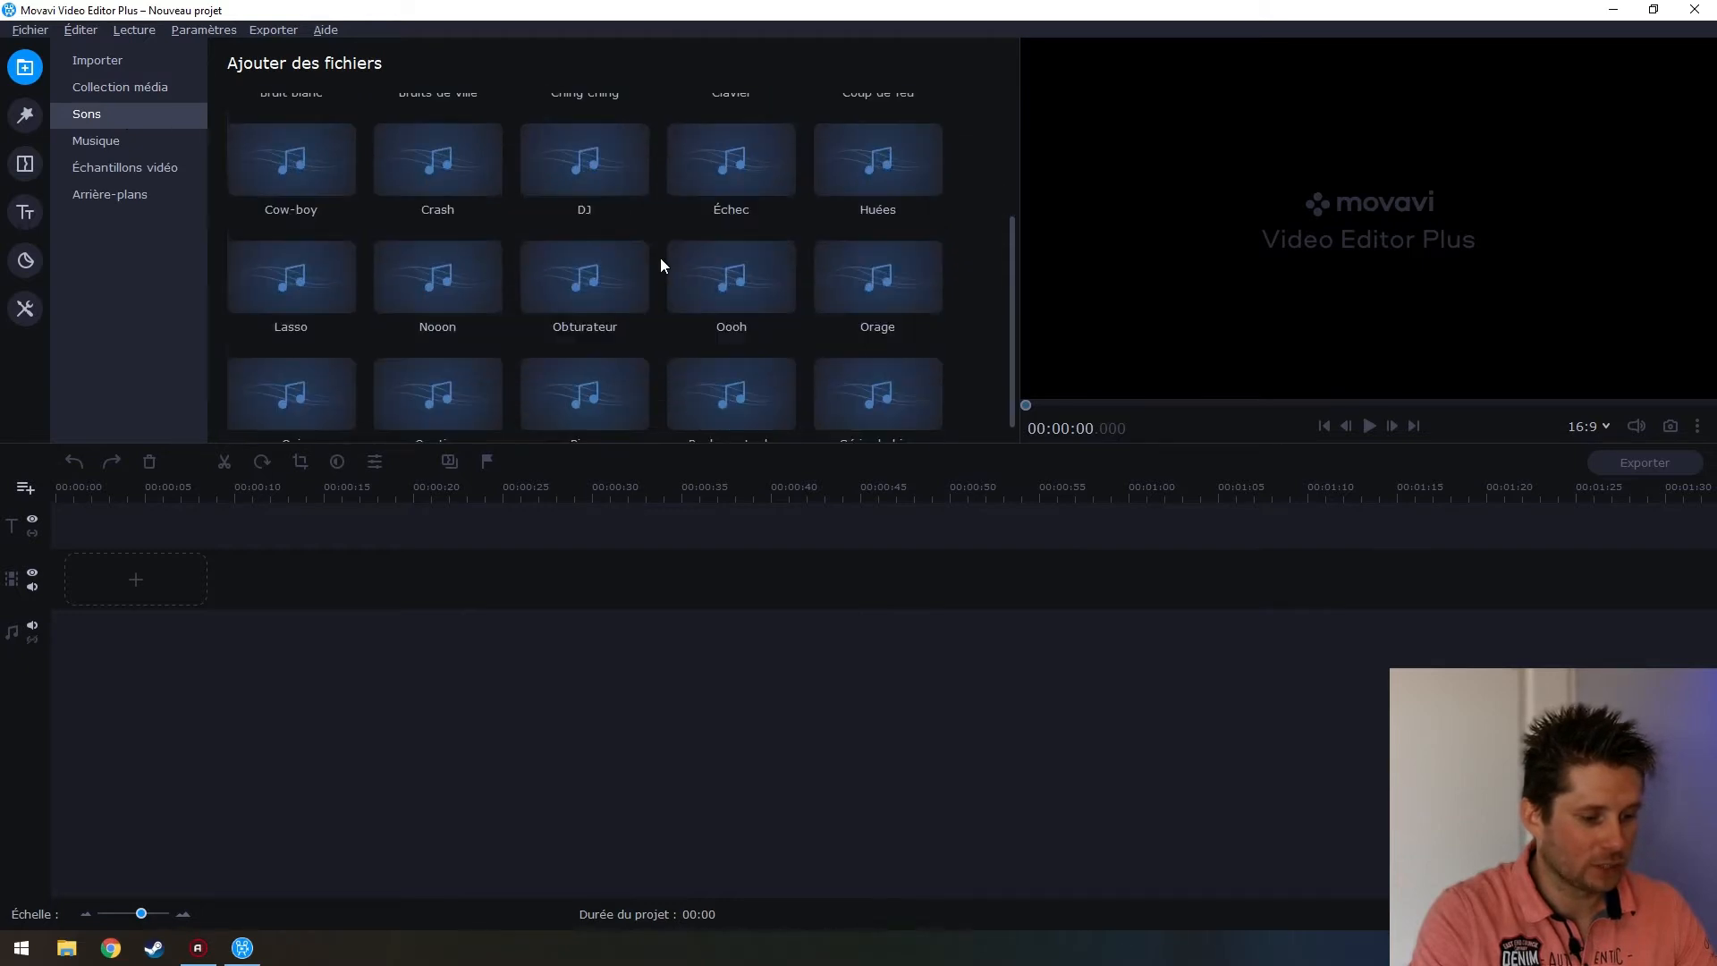
pyautogui.scroll(3, 660, 259)
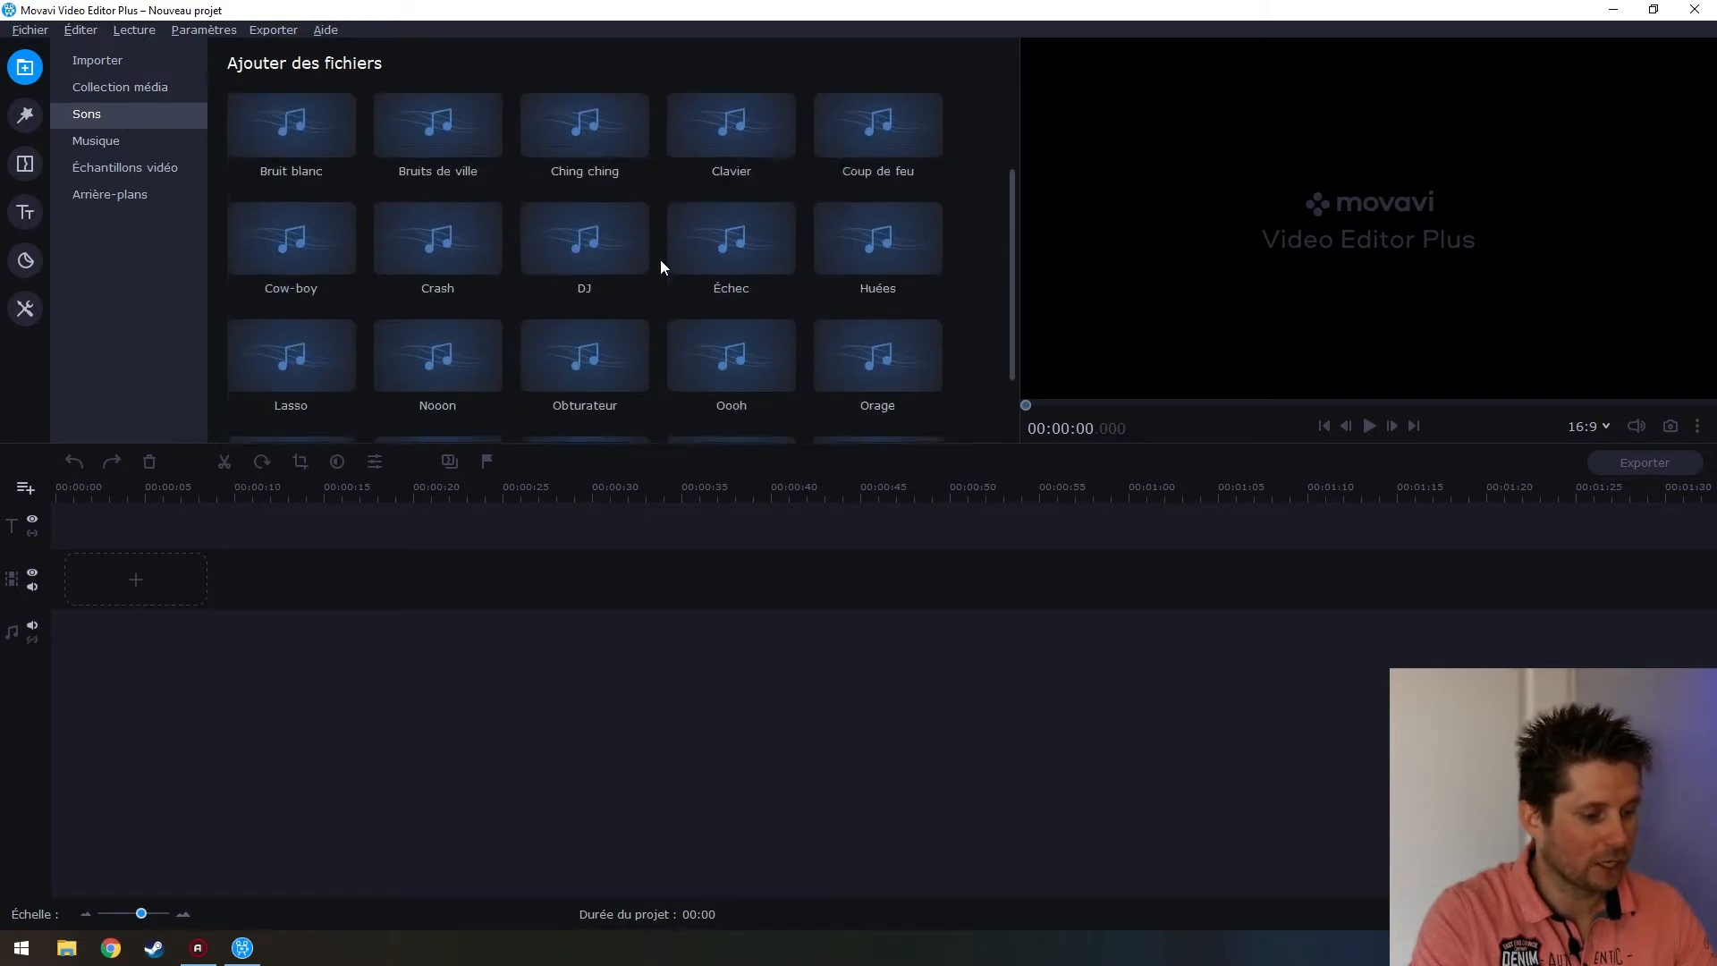
pyautogui.click(110, 146)
pyautogui.scroll(-9, 734, 314)
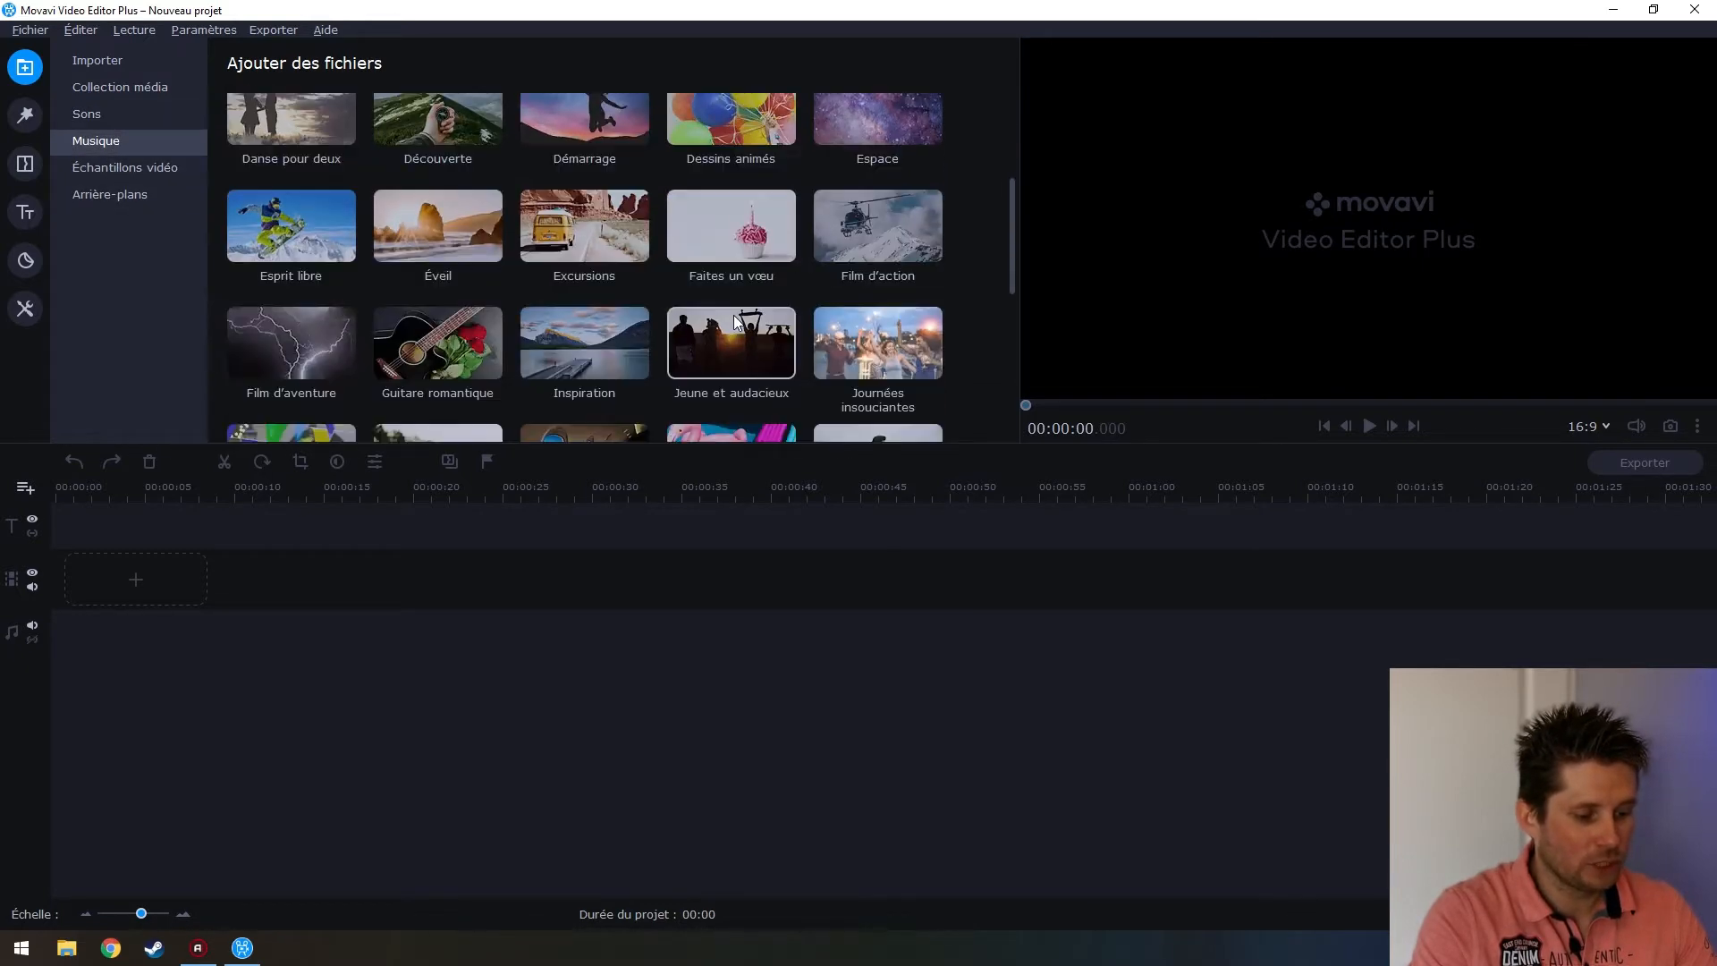
pyautogui.scroll(3, 734, 315)
pyautogui.scroll(6, 733, 322)
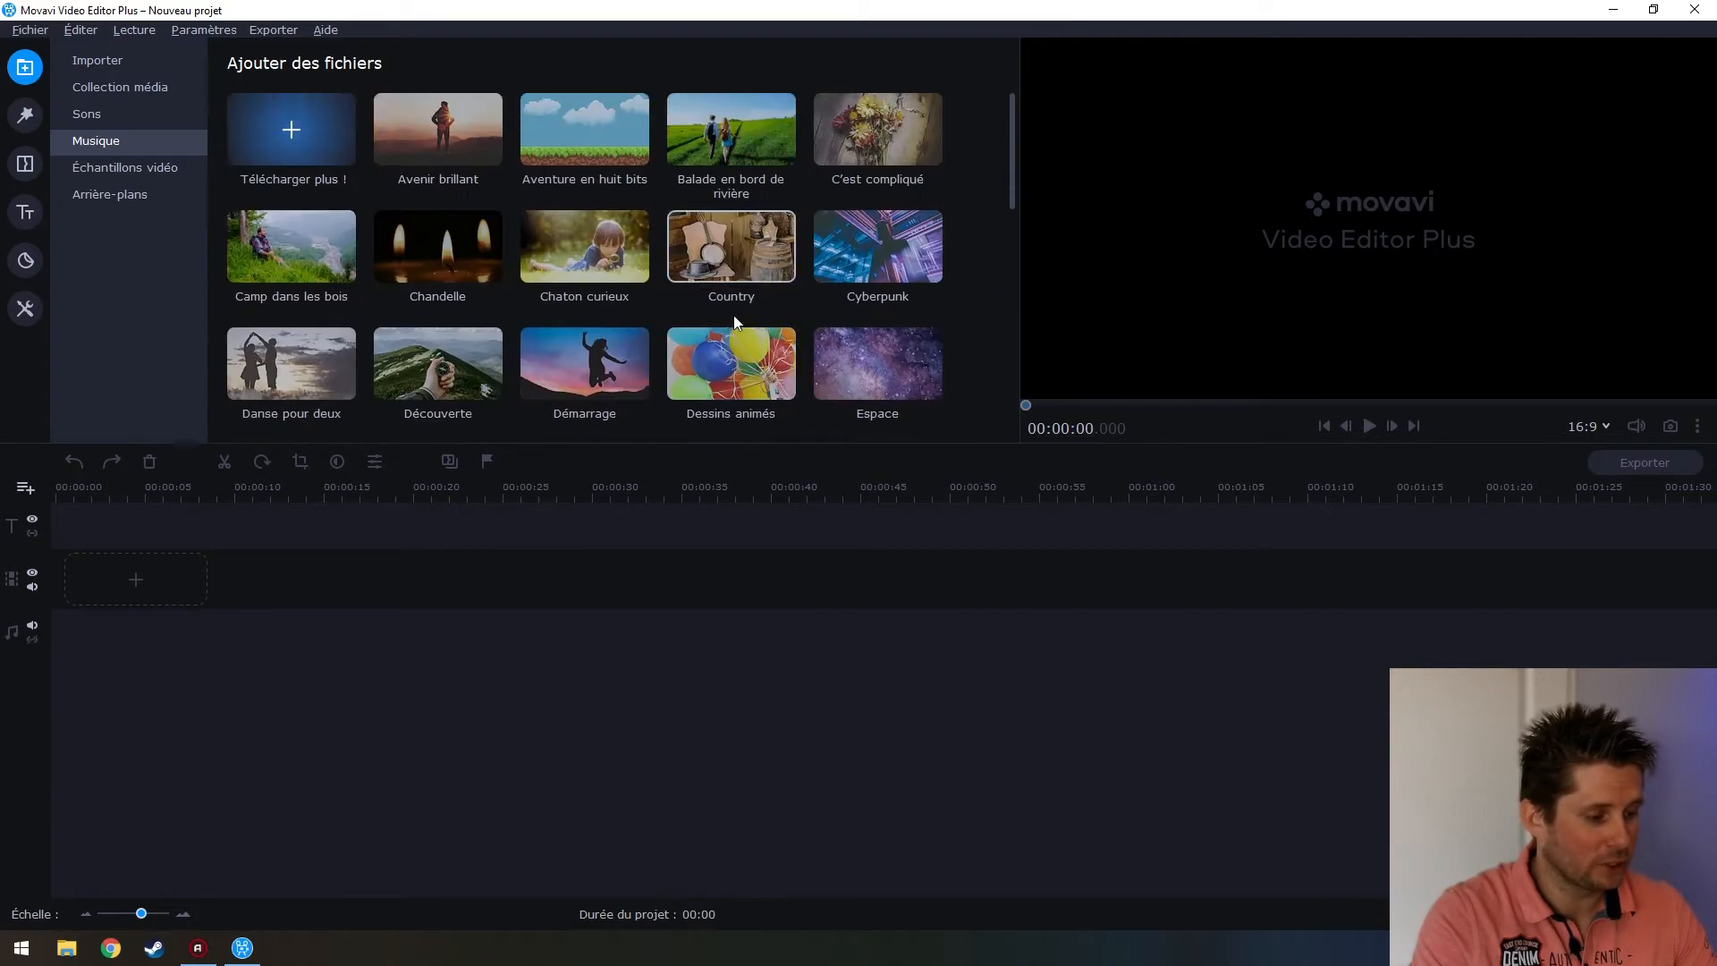
# Browse the Échantillons vidéo and Arrière-plans, then switch to the Filtres library
pyautogui.click(117, 167)
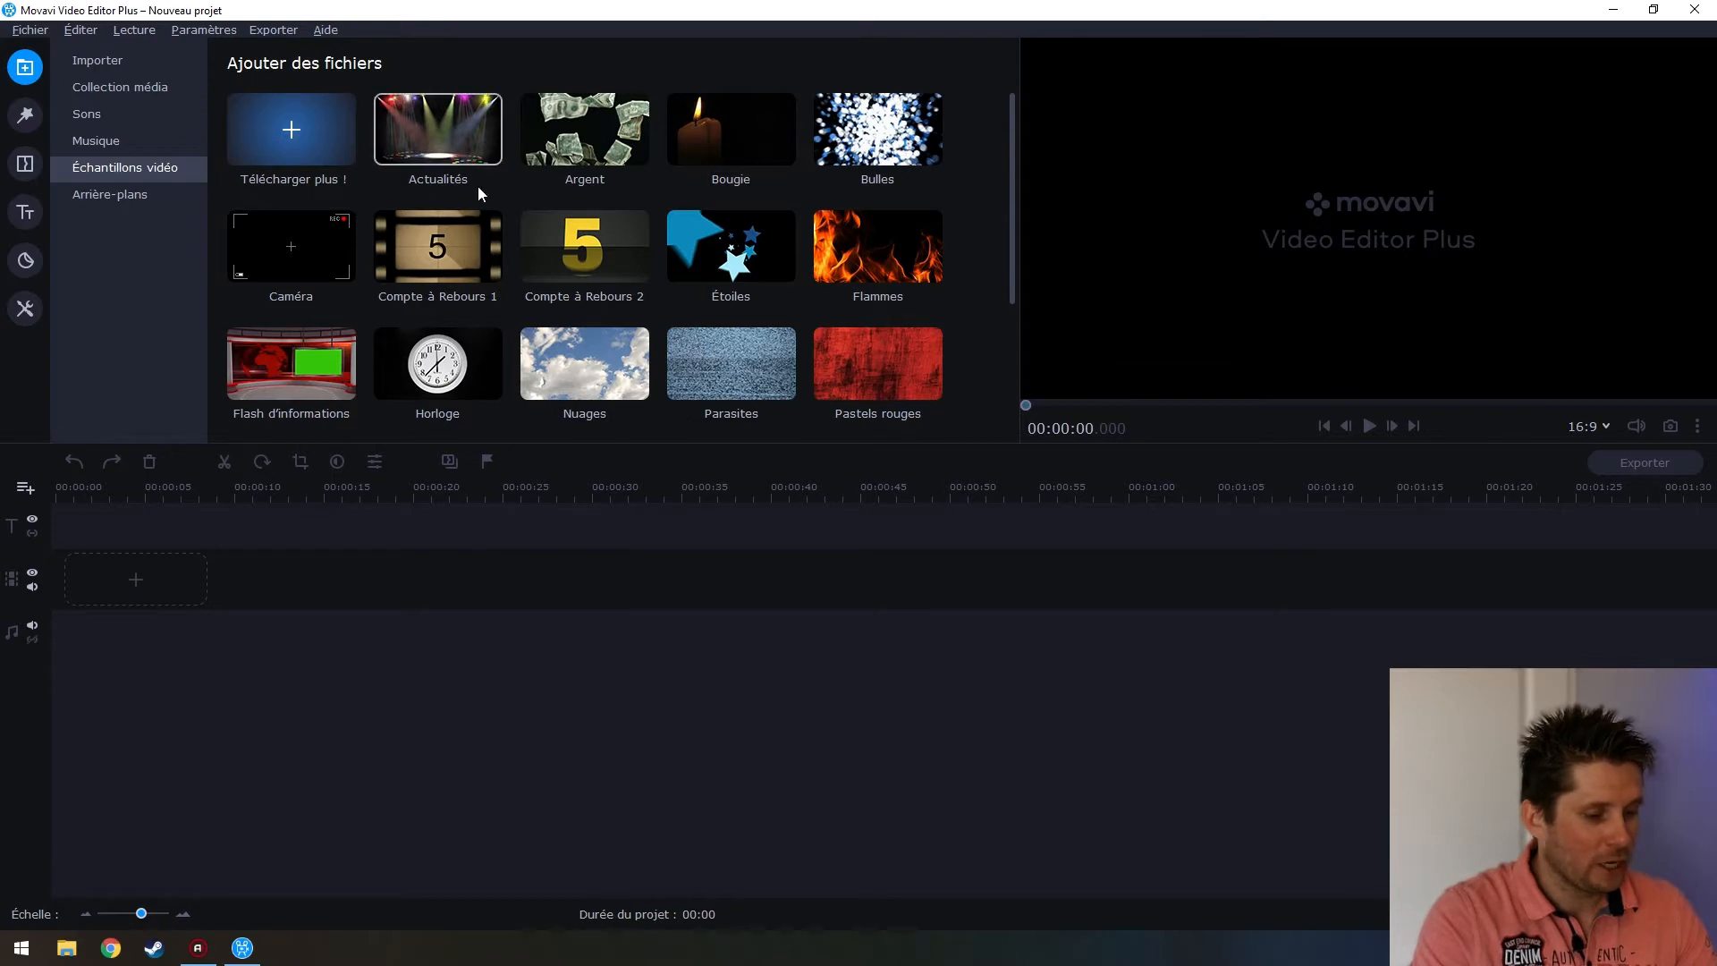
pyautogui.scroll(-3, 512, 285)
pyautogui.scroll(2, 775, 298)
pyautogui.scroll(1, 775, 290)
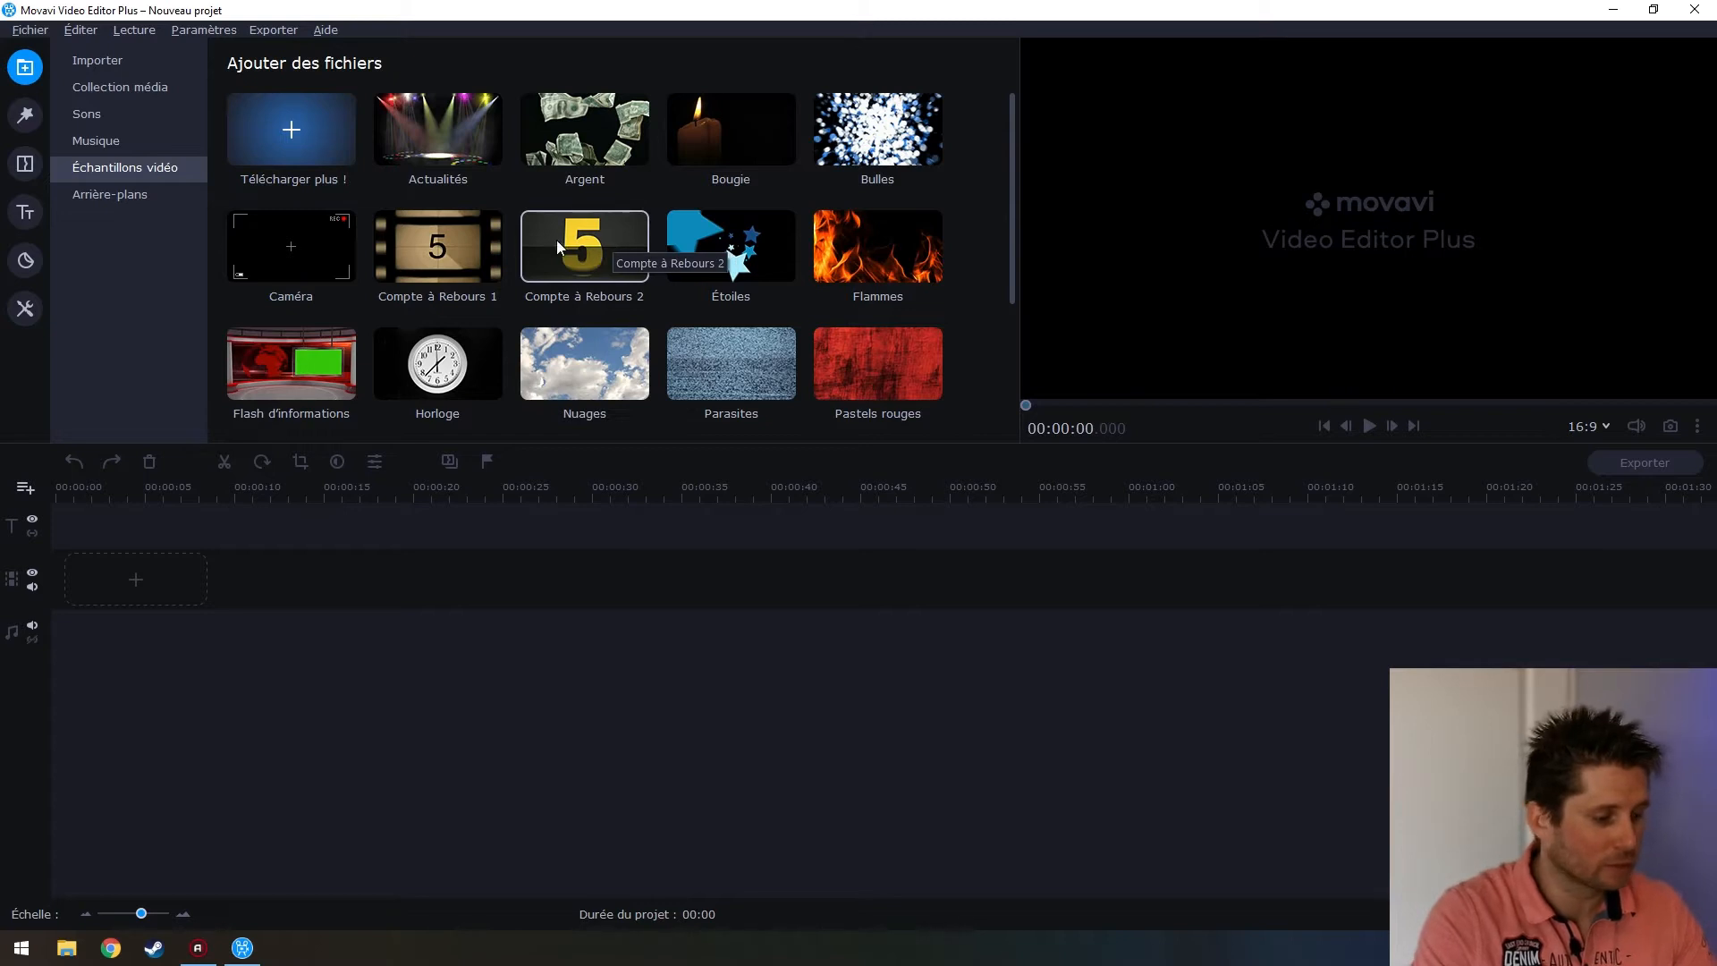
pyautogui.click(108, 192)
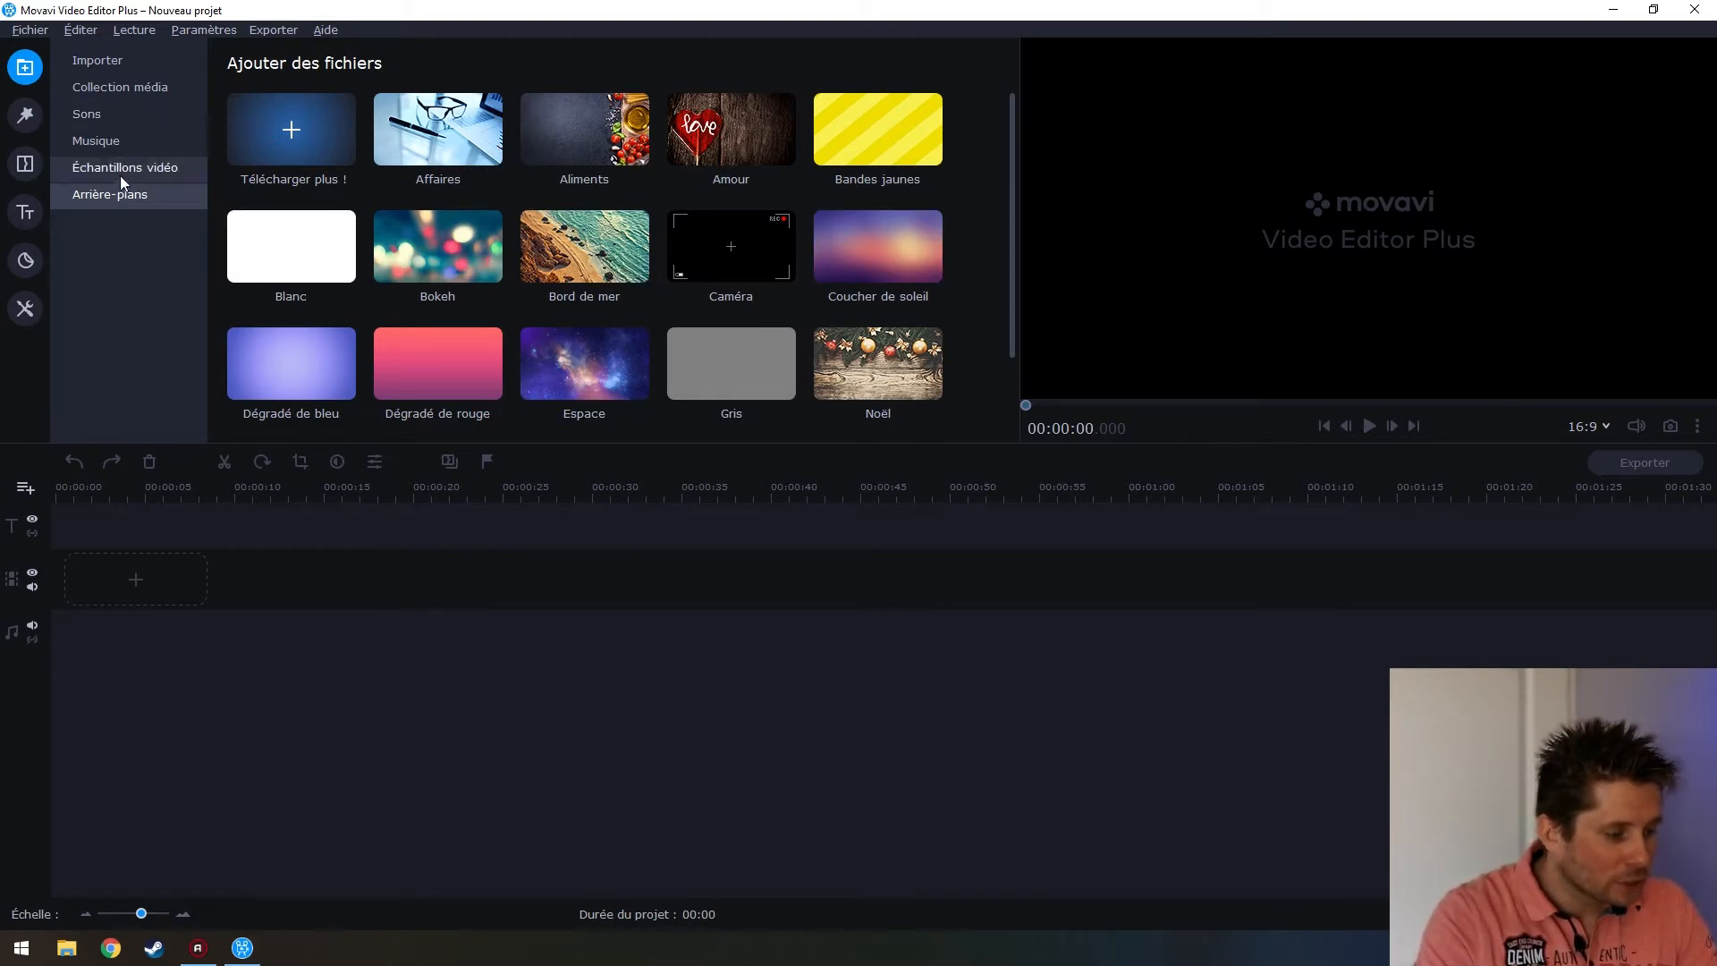
pyautogui.click(34, 113)
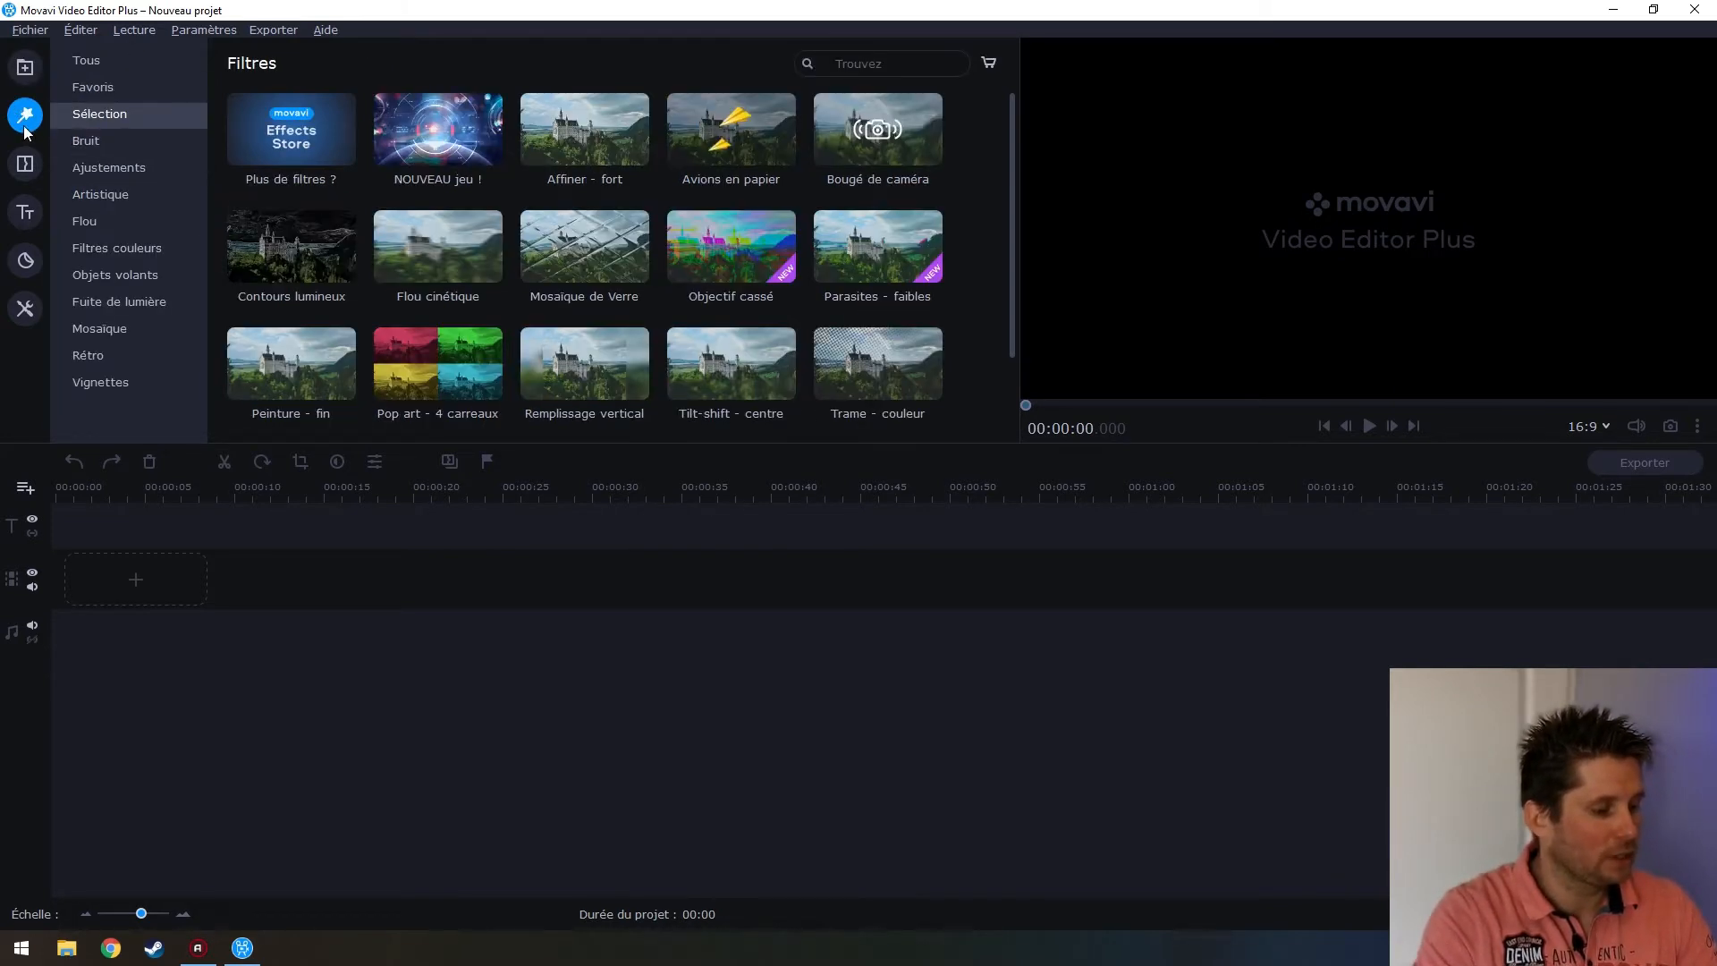
# List all filters under Tous and scroll through them
pyautogui.click(103, 59)
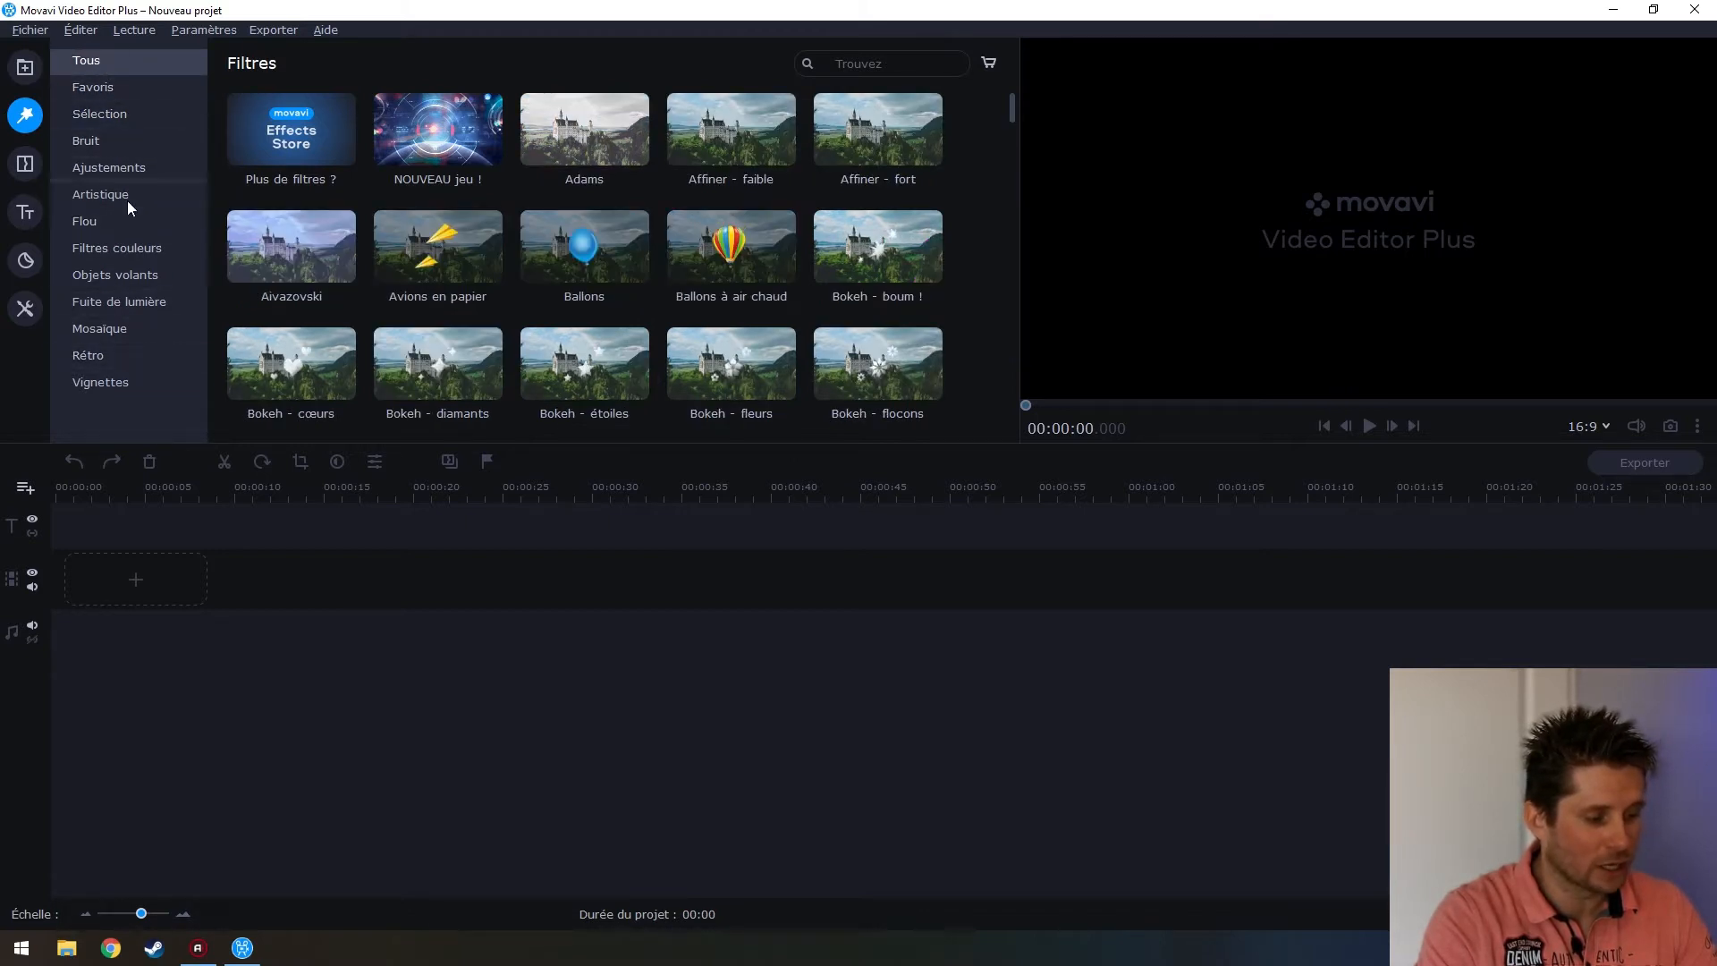
pyautogui.scroll(-3, 570, 227)
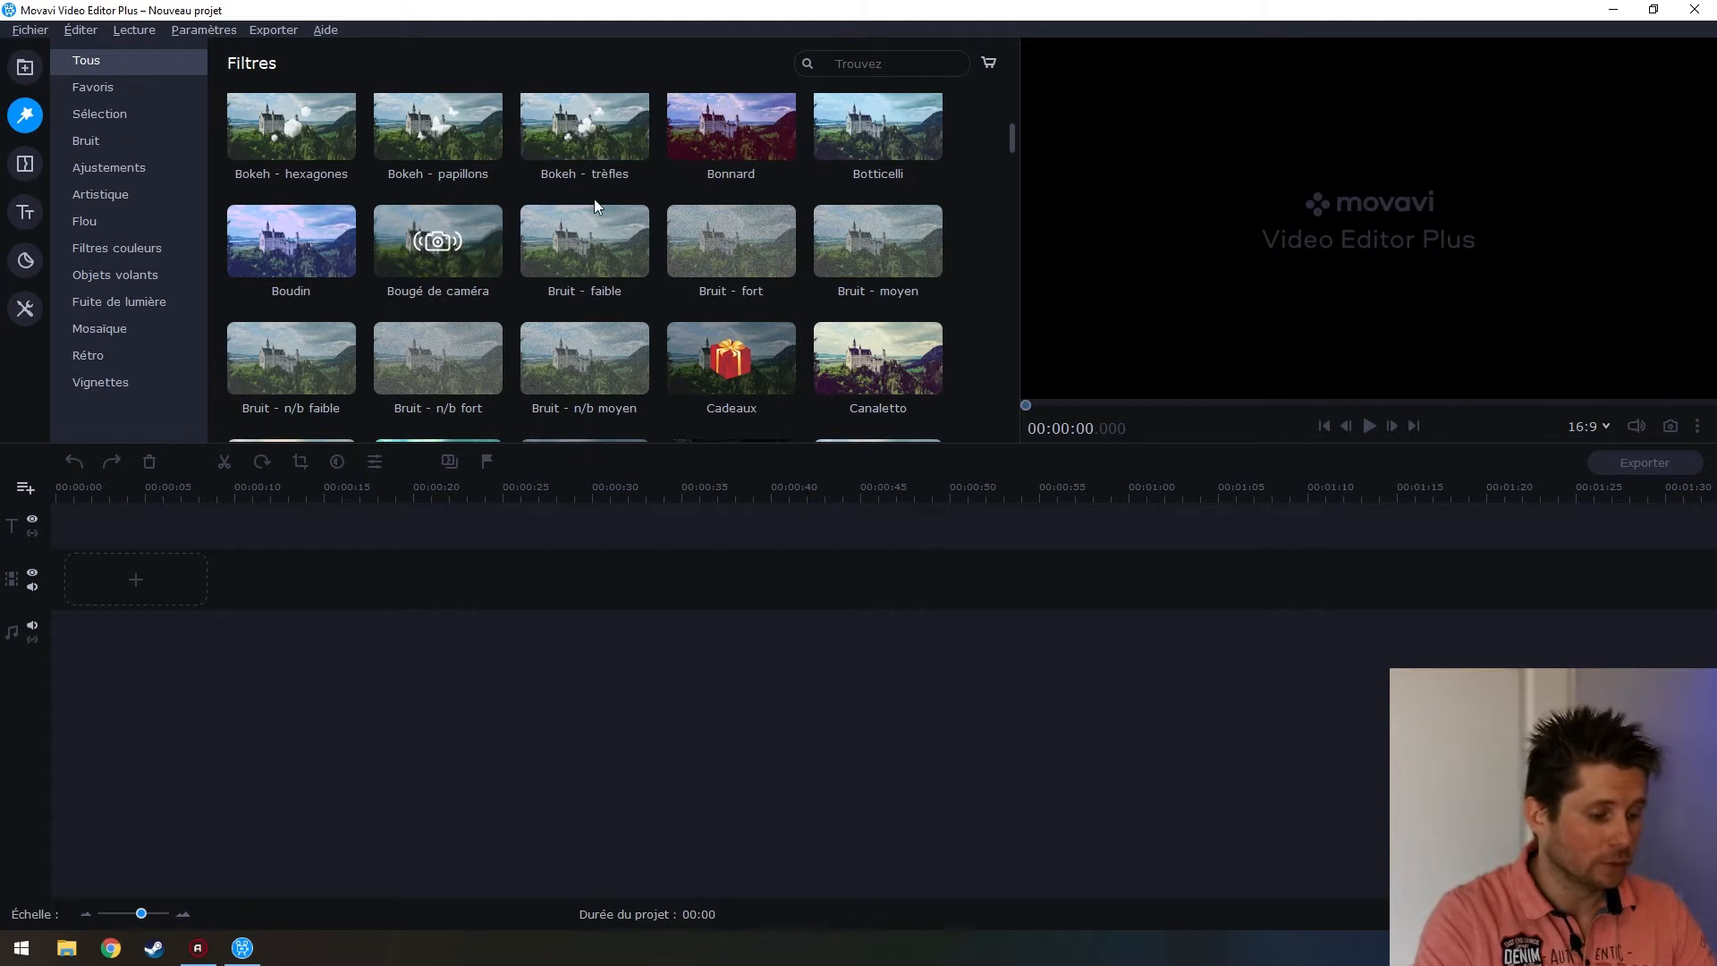
pyautogui.scroll(-1, 593, 198)
pyautogui.scroll(-2, 596, 208)
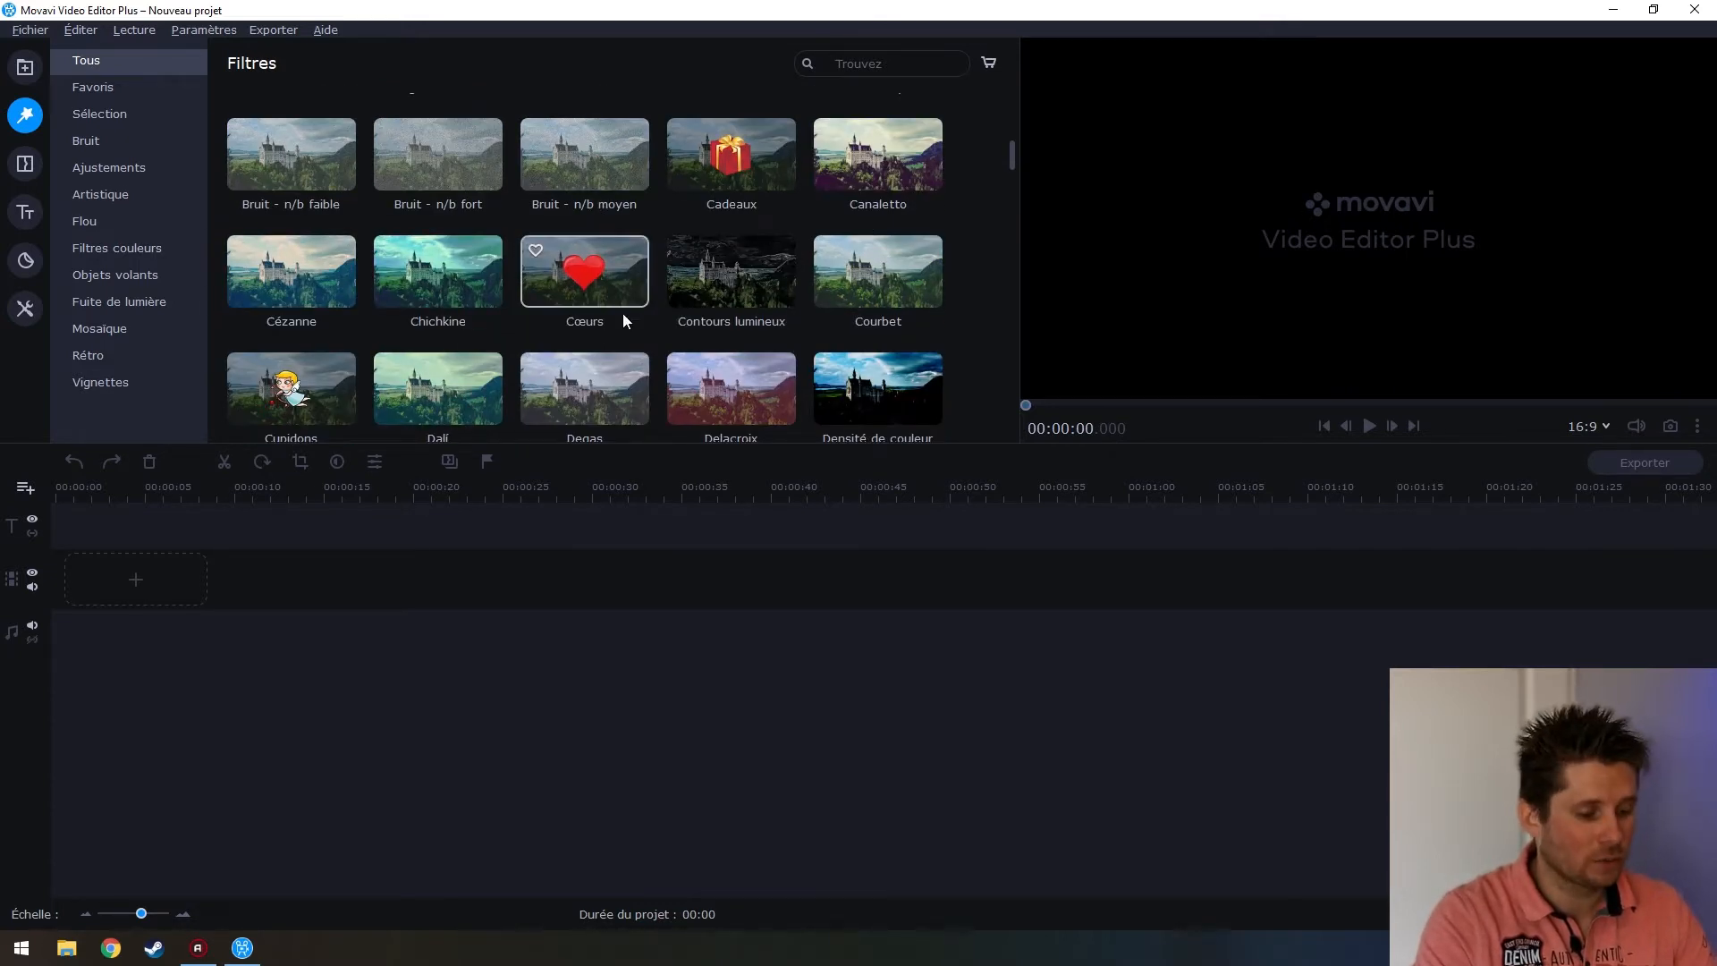
pyautogui.scroll(-1, 628, 305)
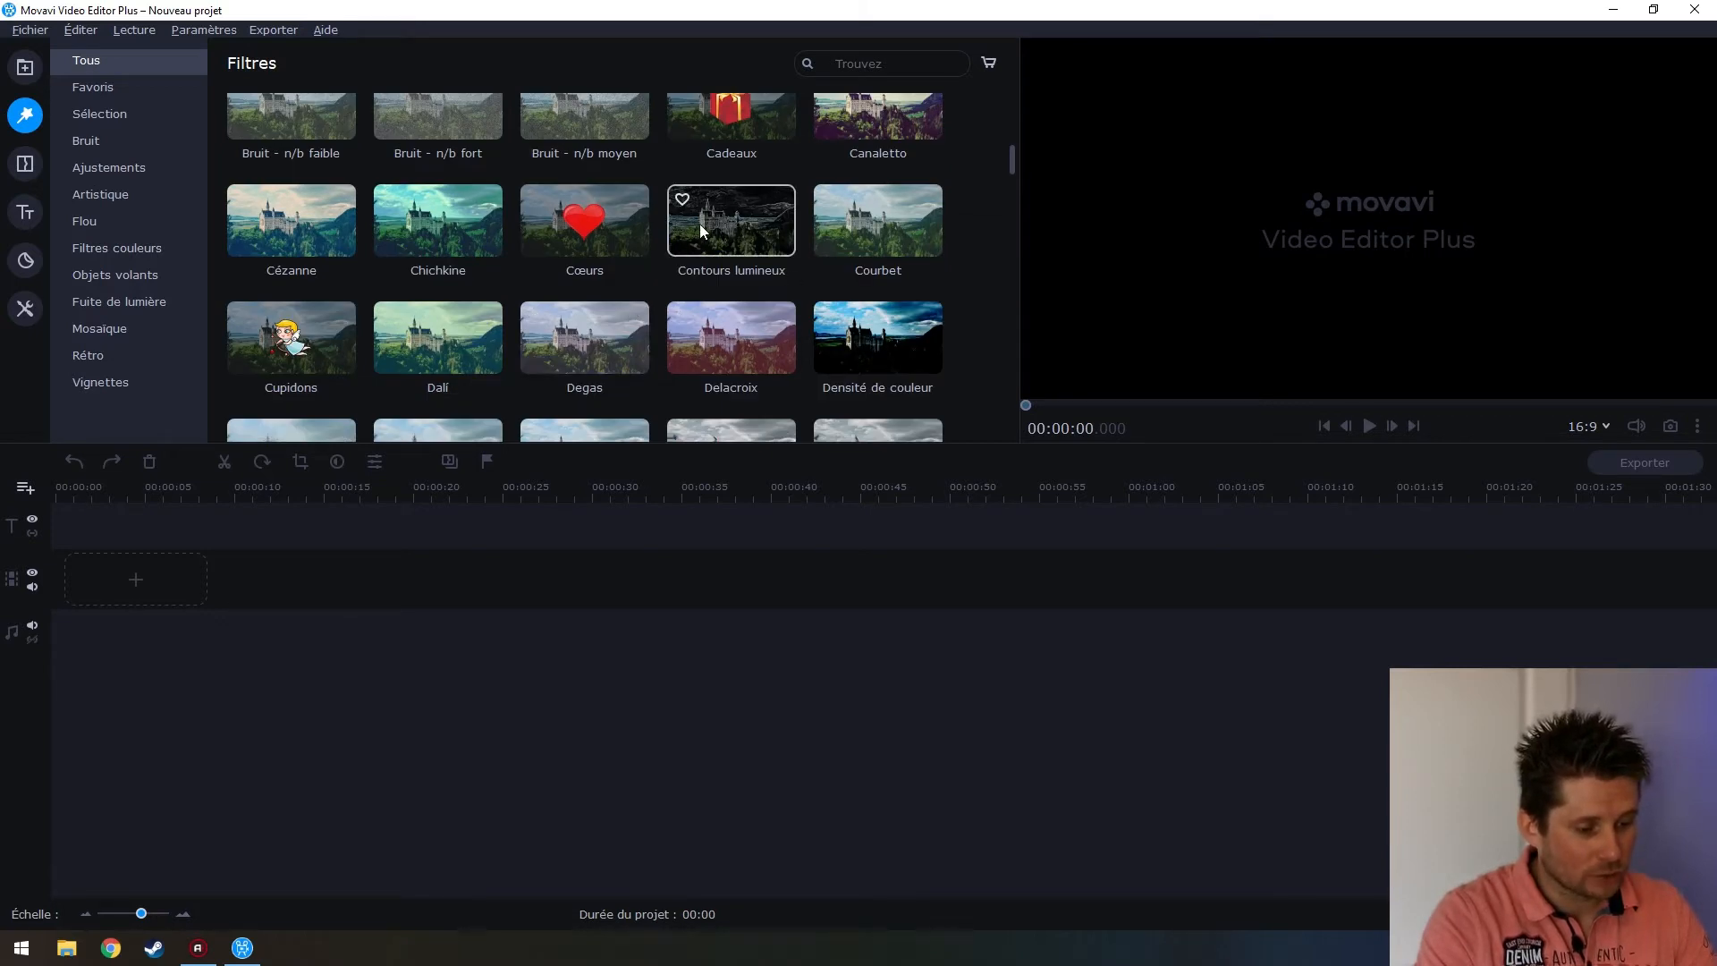
# Preview the Contours lumineux, Delacroix and Cupidons filters, then switch to Transitions
pyautogui.click(720, 241)
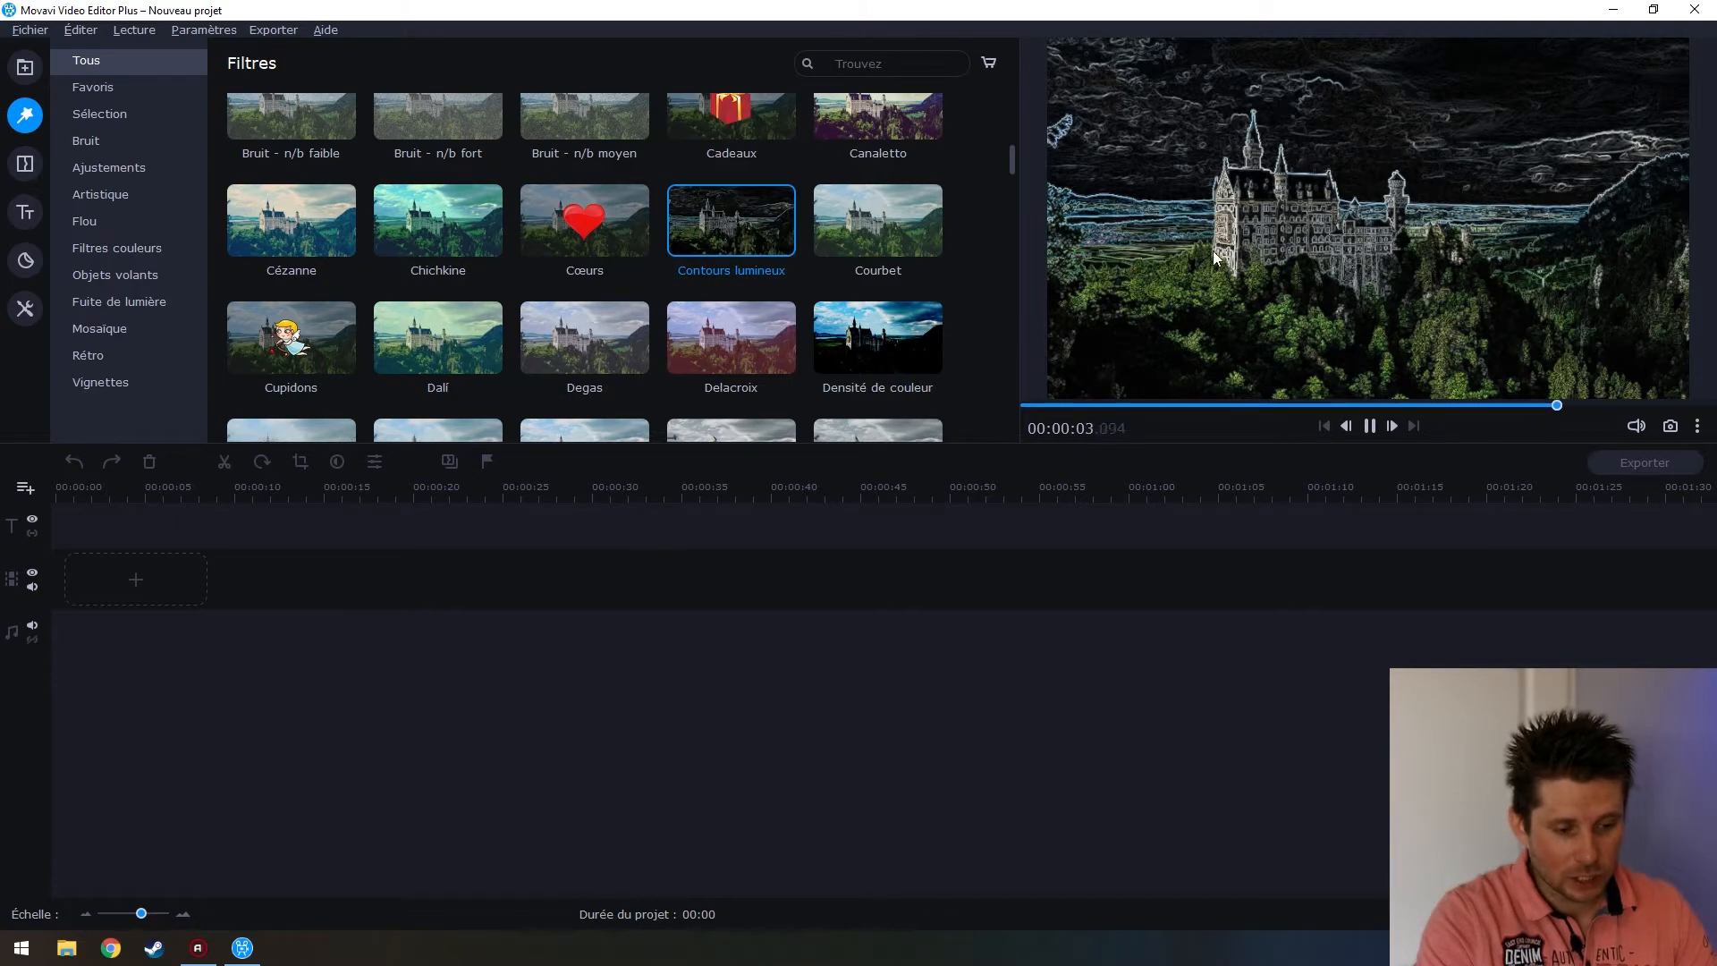
pyautogui.click(731, 336)
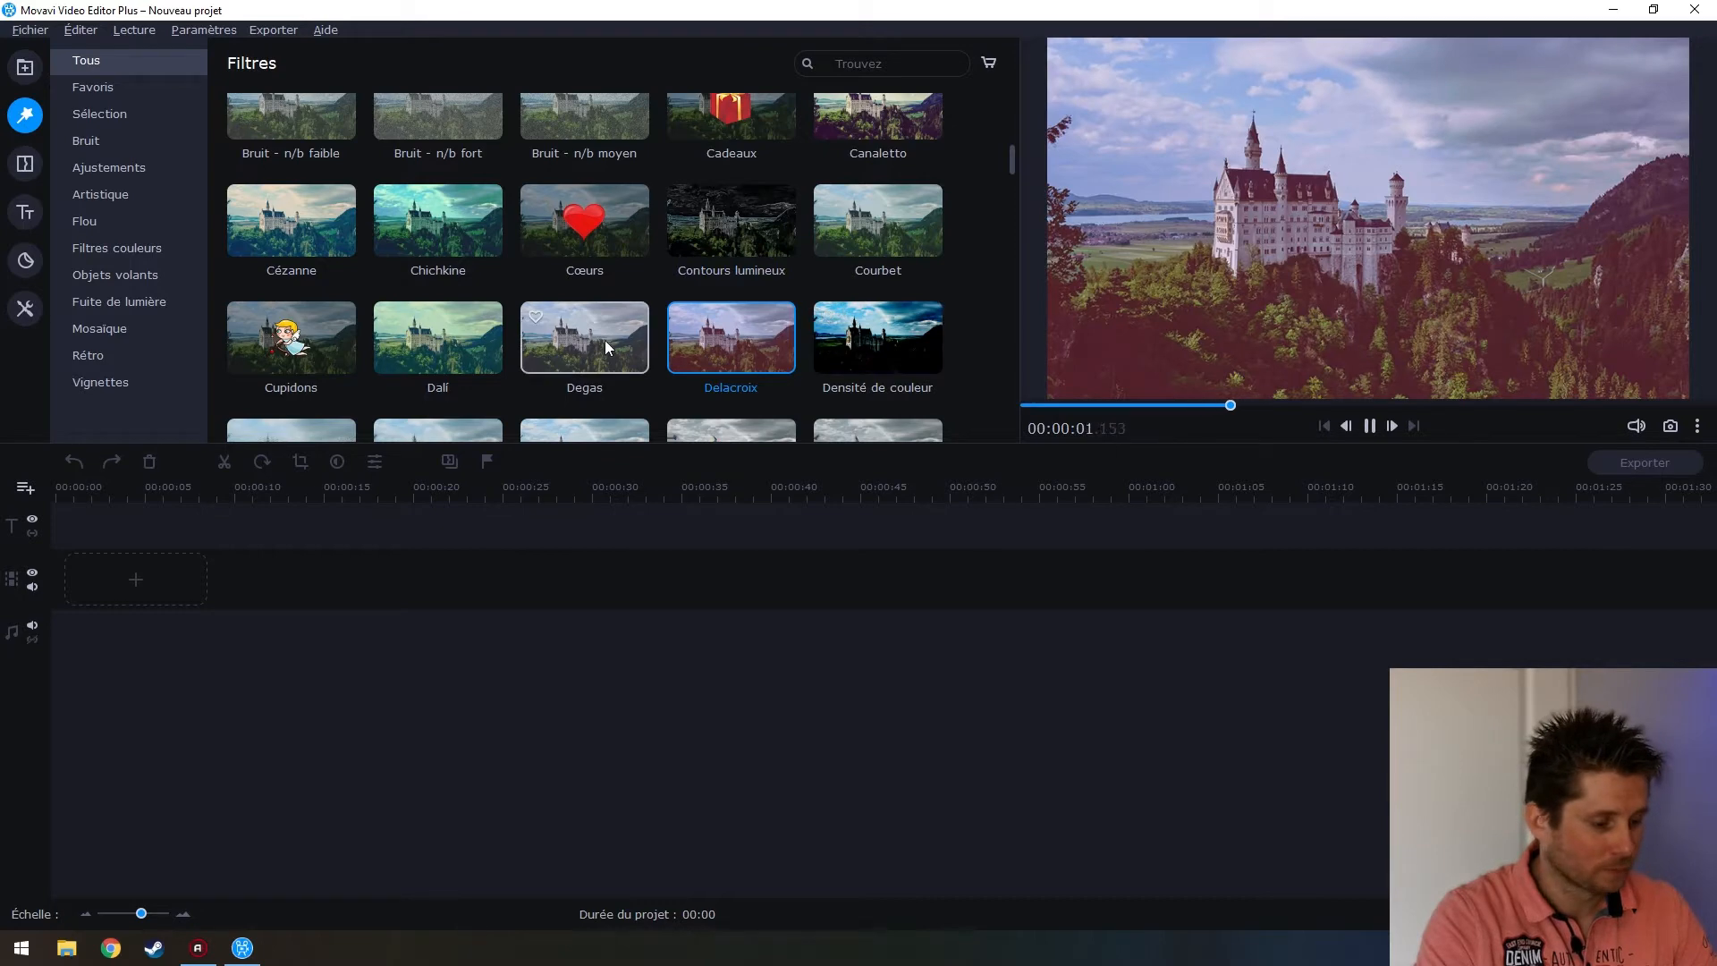
pyautogui.scroll(-1, 605, 339)
pyautogui.click(290, 183)
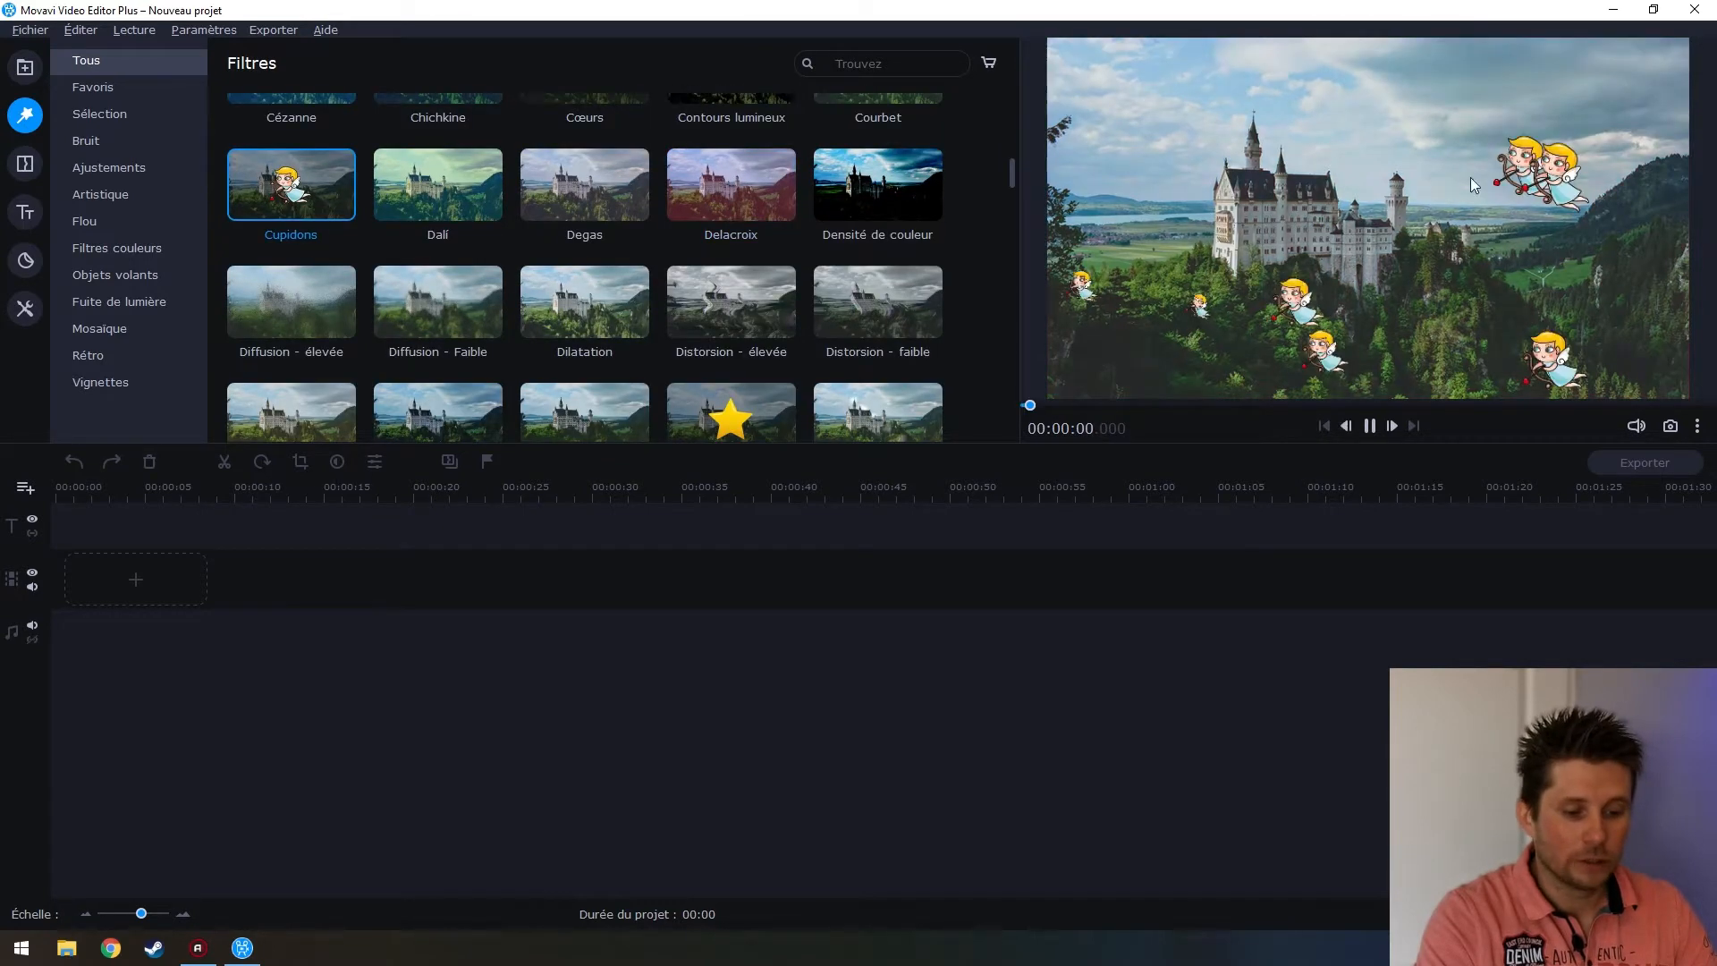
pyautogui.scroll(-2, 712, 295)
pyautogui.scroll(-10, 710, 288)
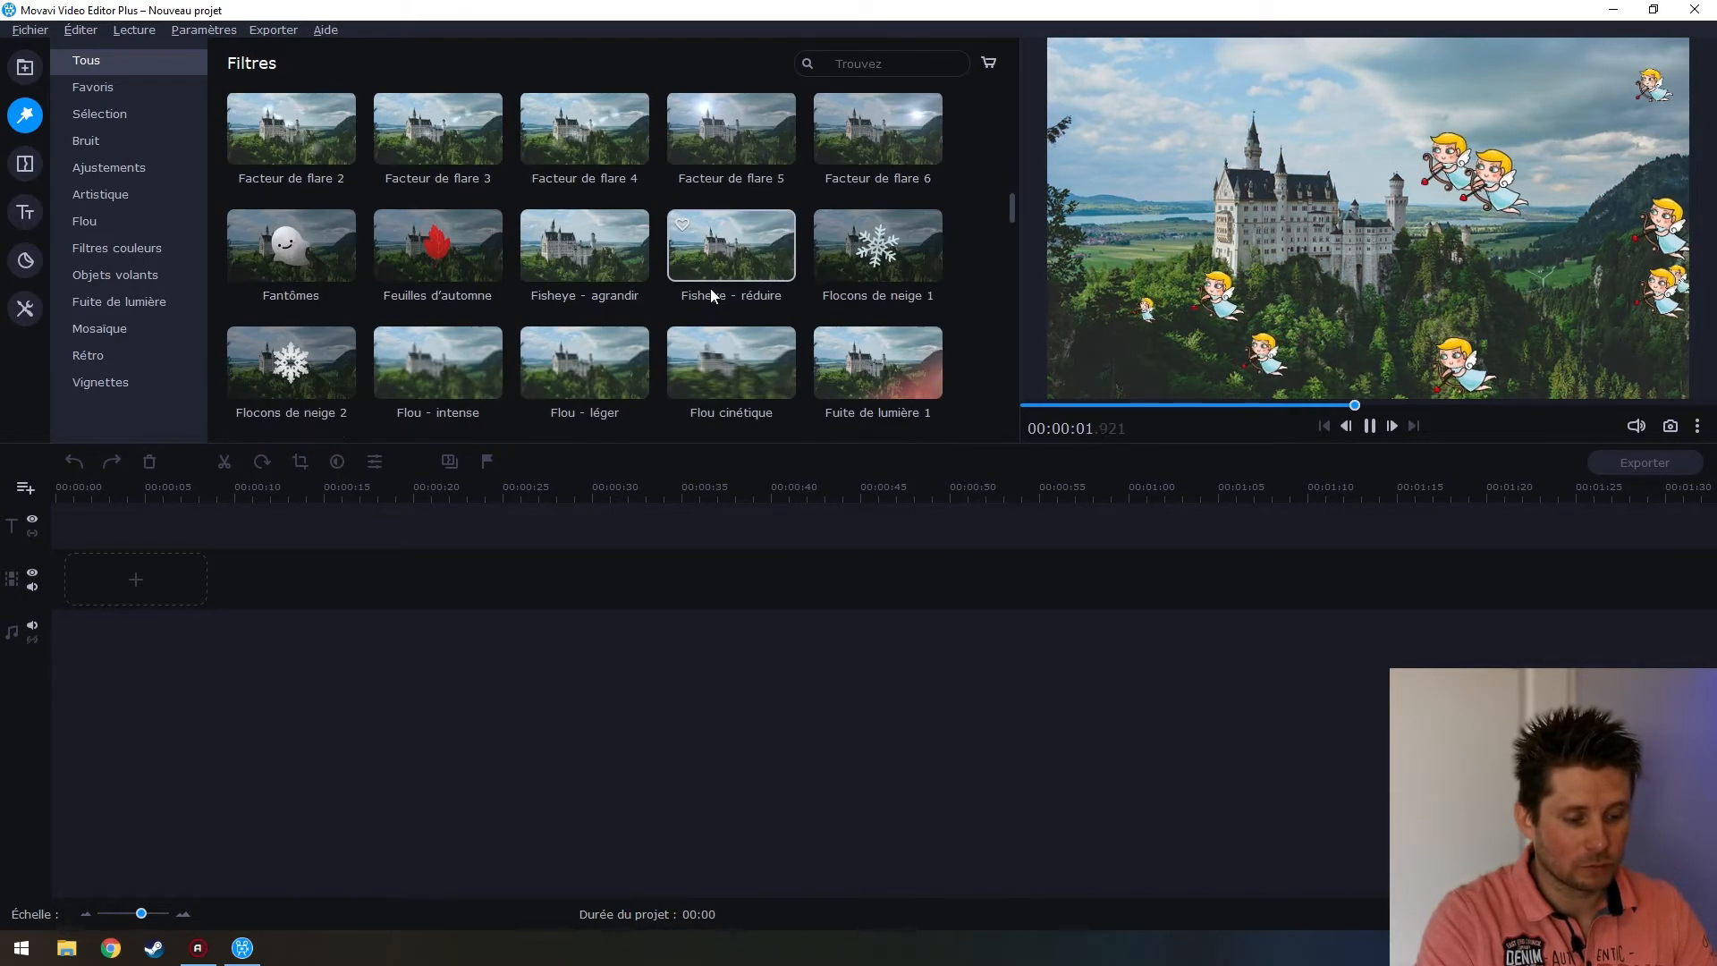
pyautogui.scroll(-7, 711, 288)
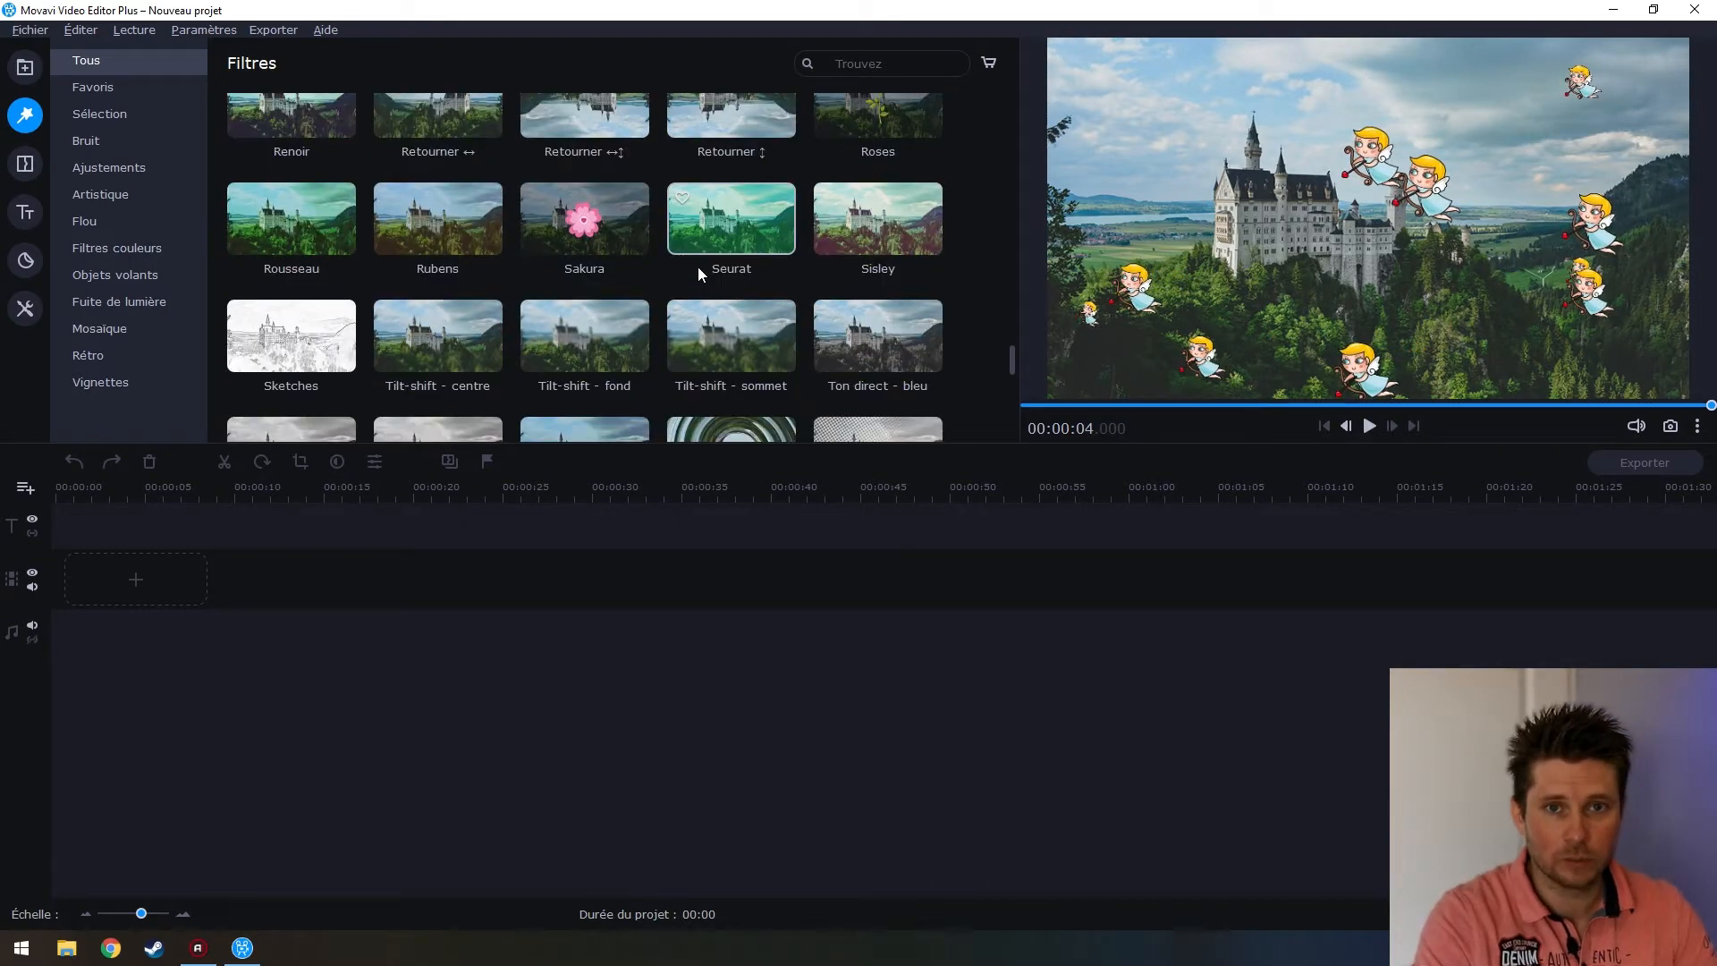
pyautogui.click(27, 162)
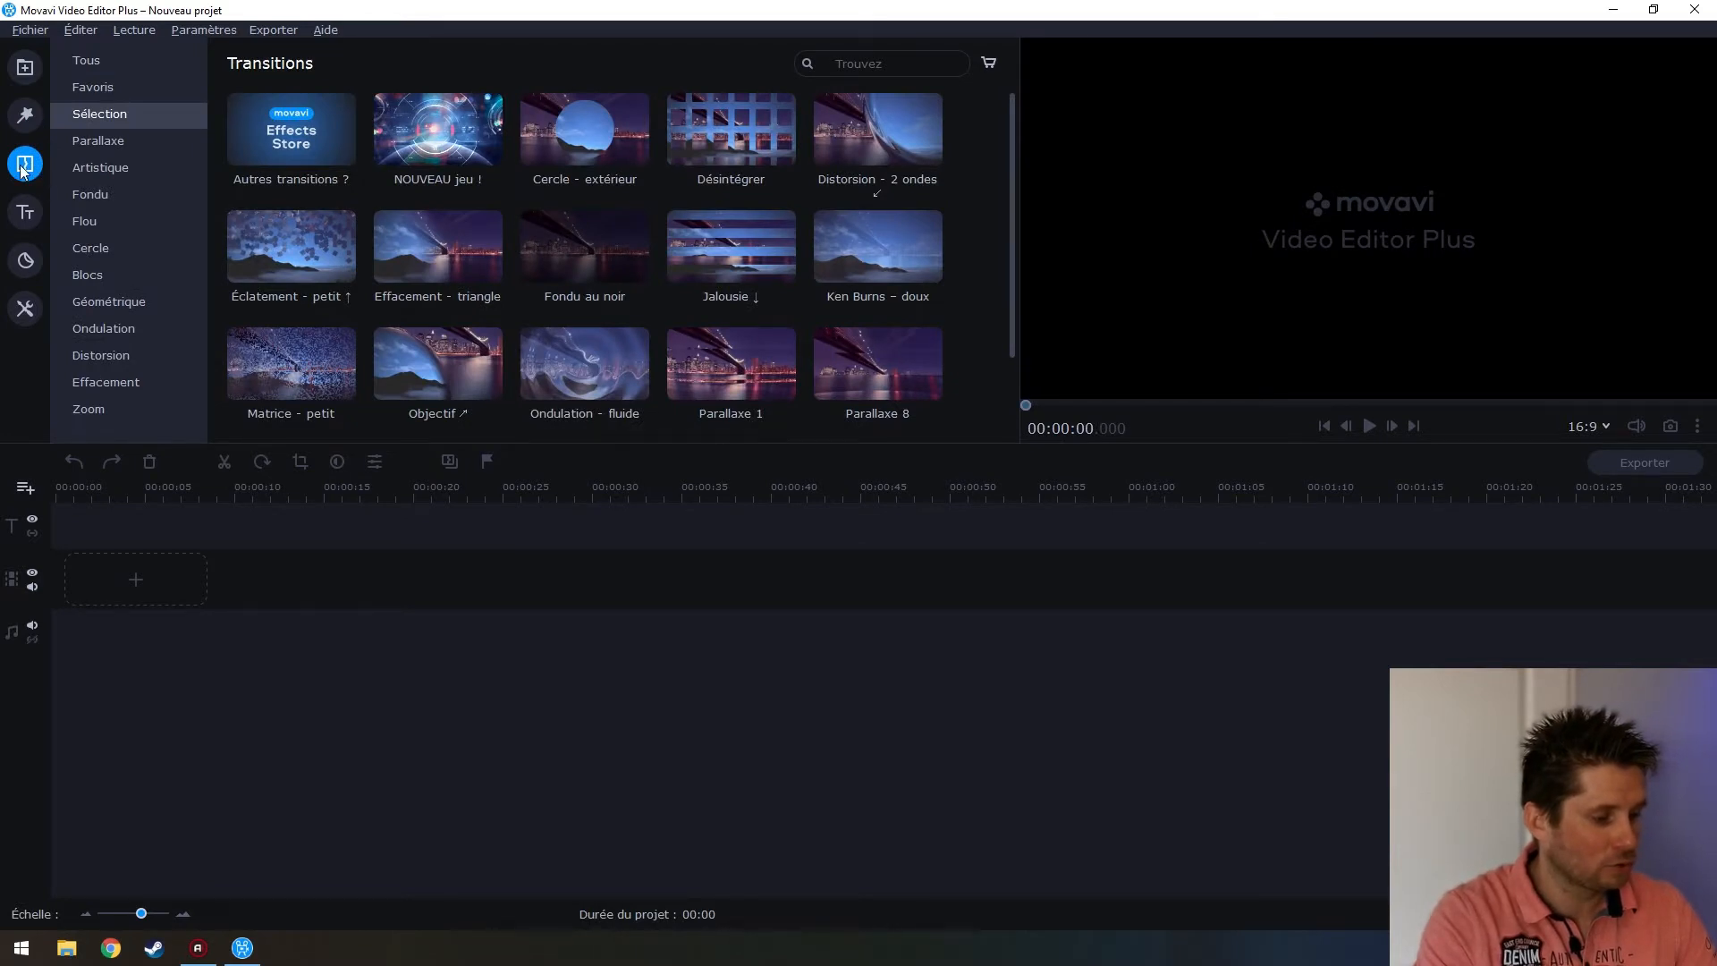
# Show all transitions, browse the intro templates and every title style, then list all Décorations
pyautogui.click(86, 61)
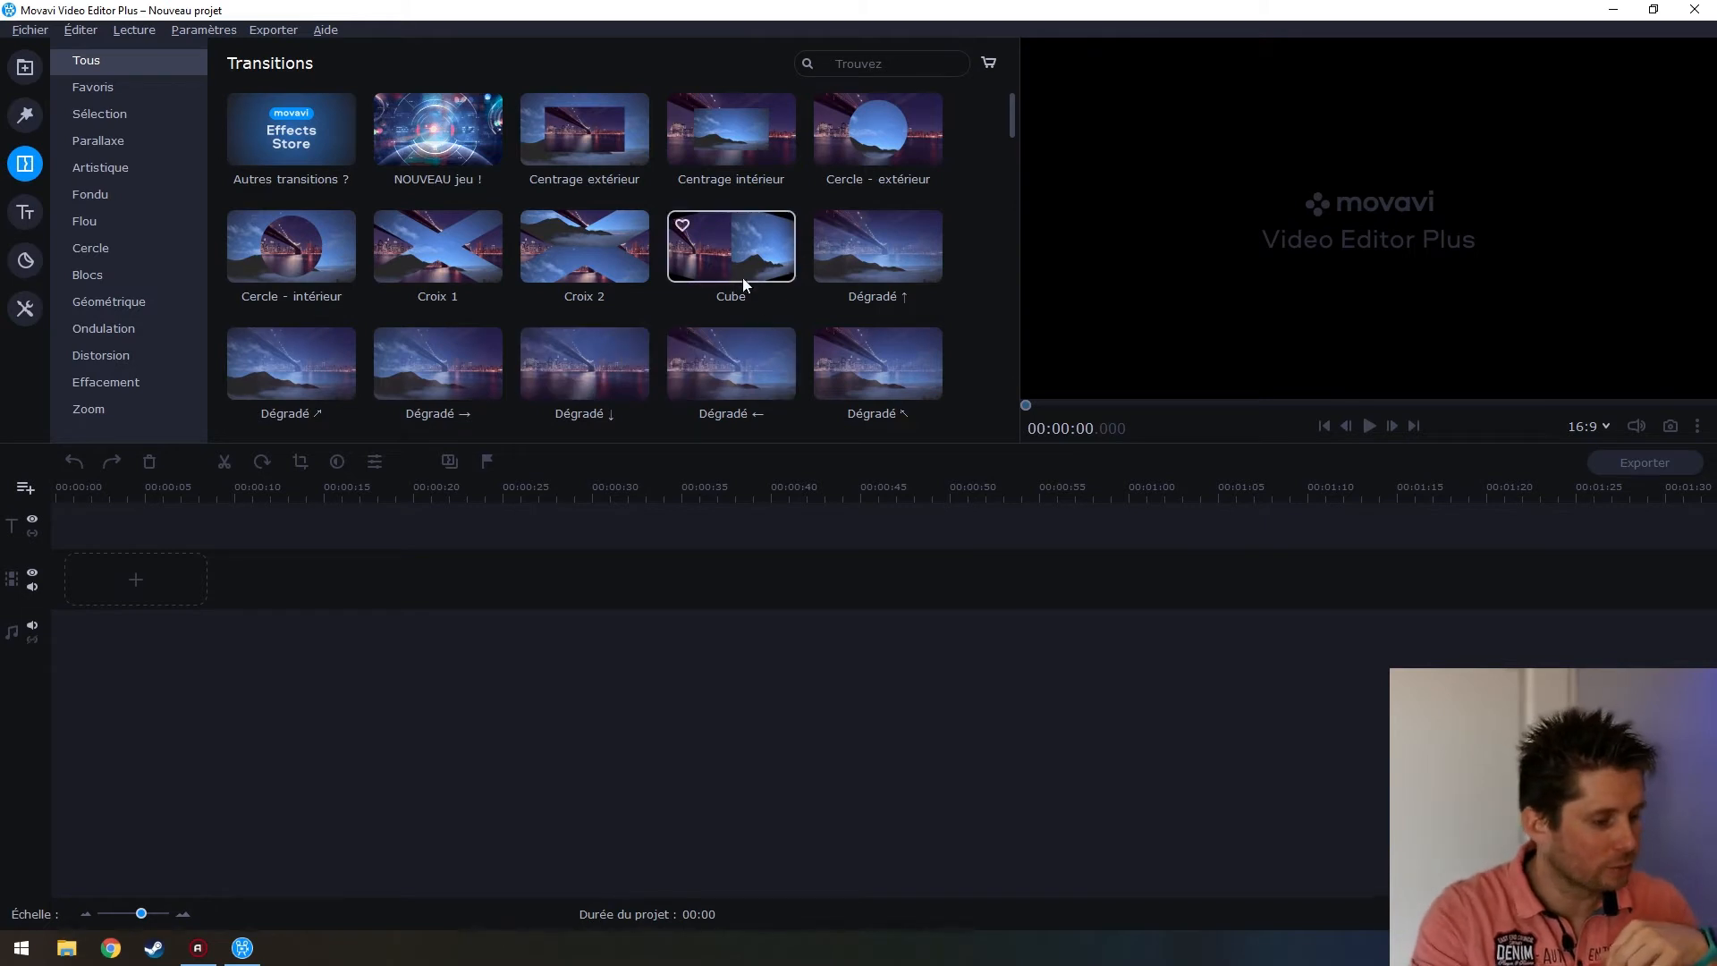
pyautogui.click(28, 218)
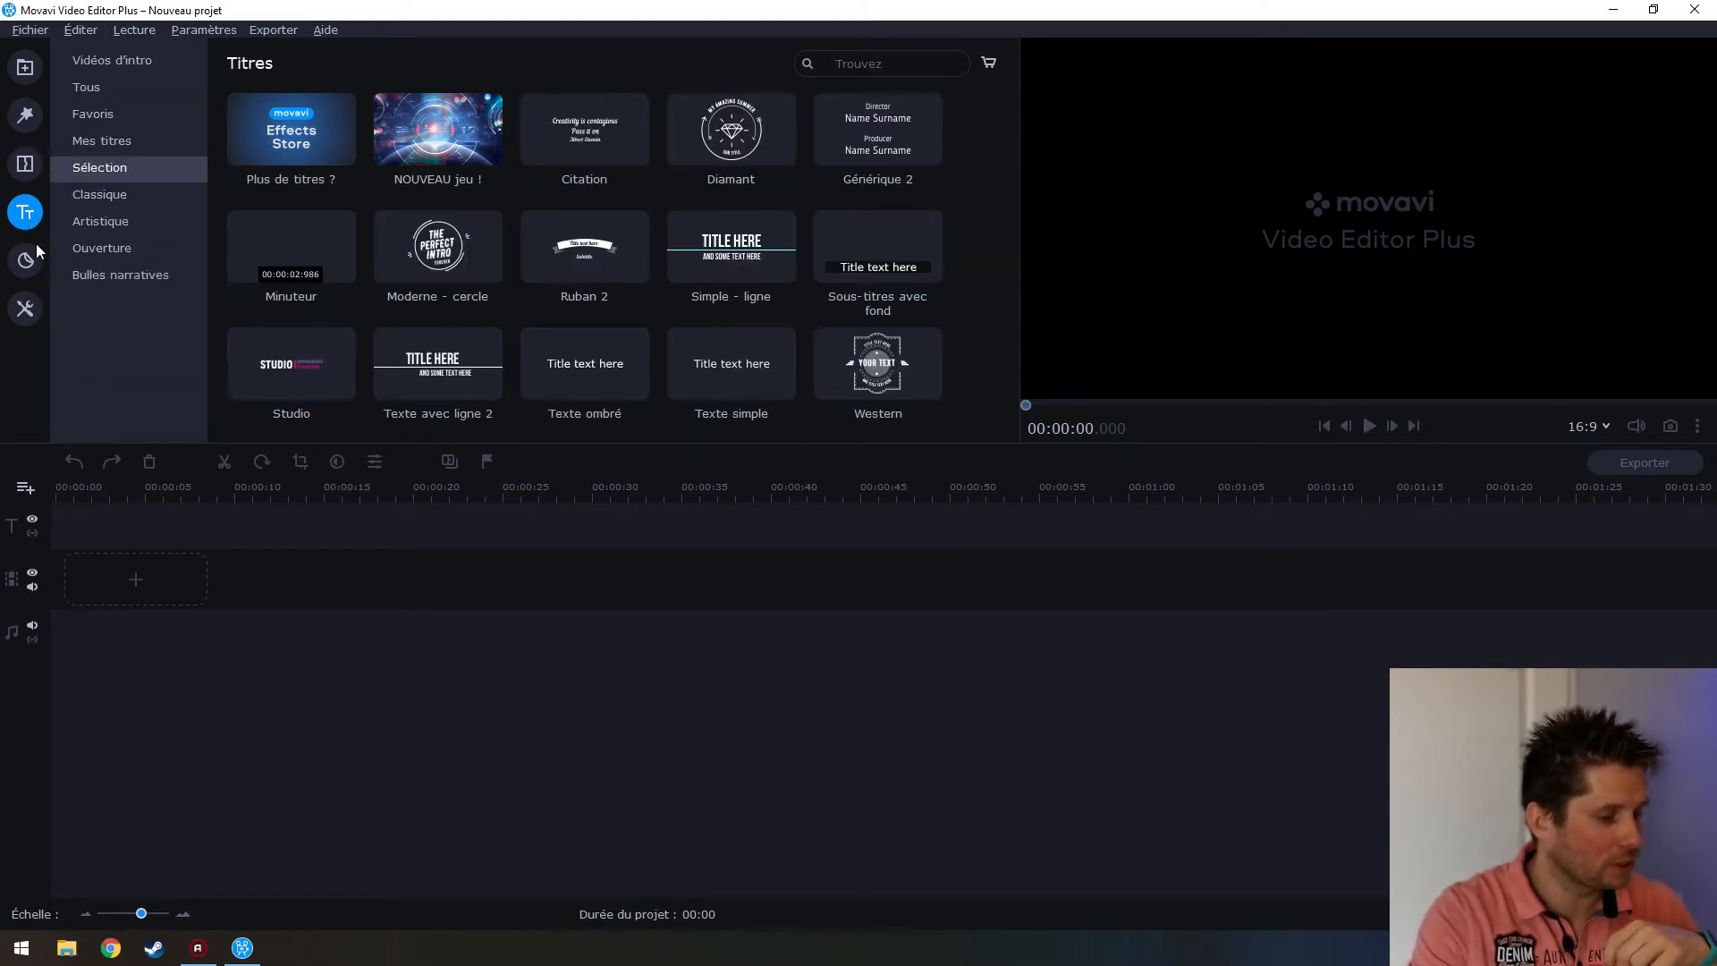
pyautogui.click(107, 64)
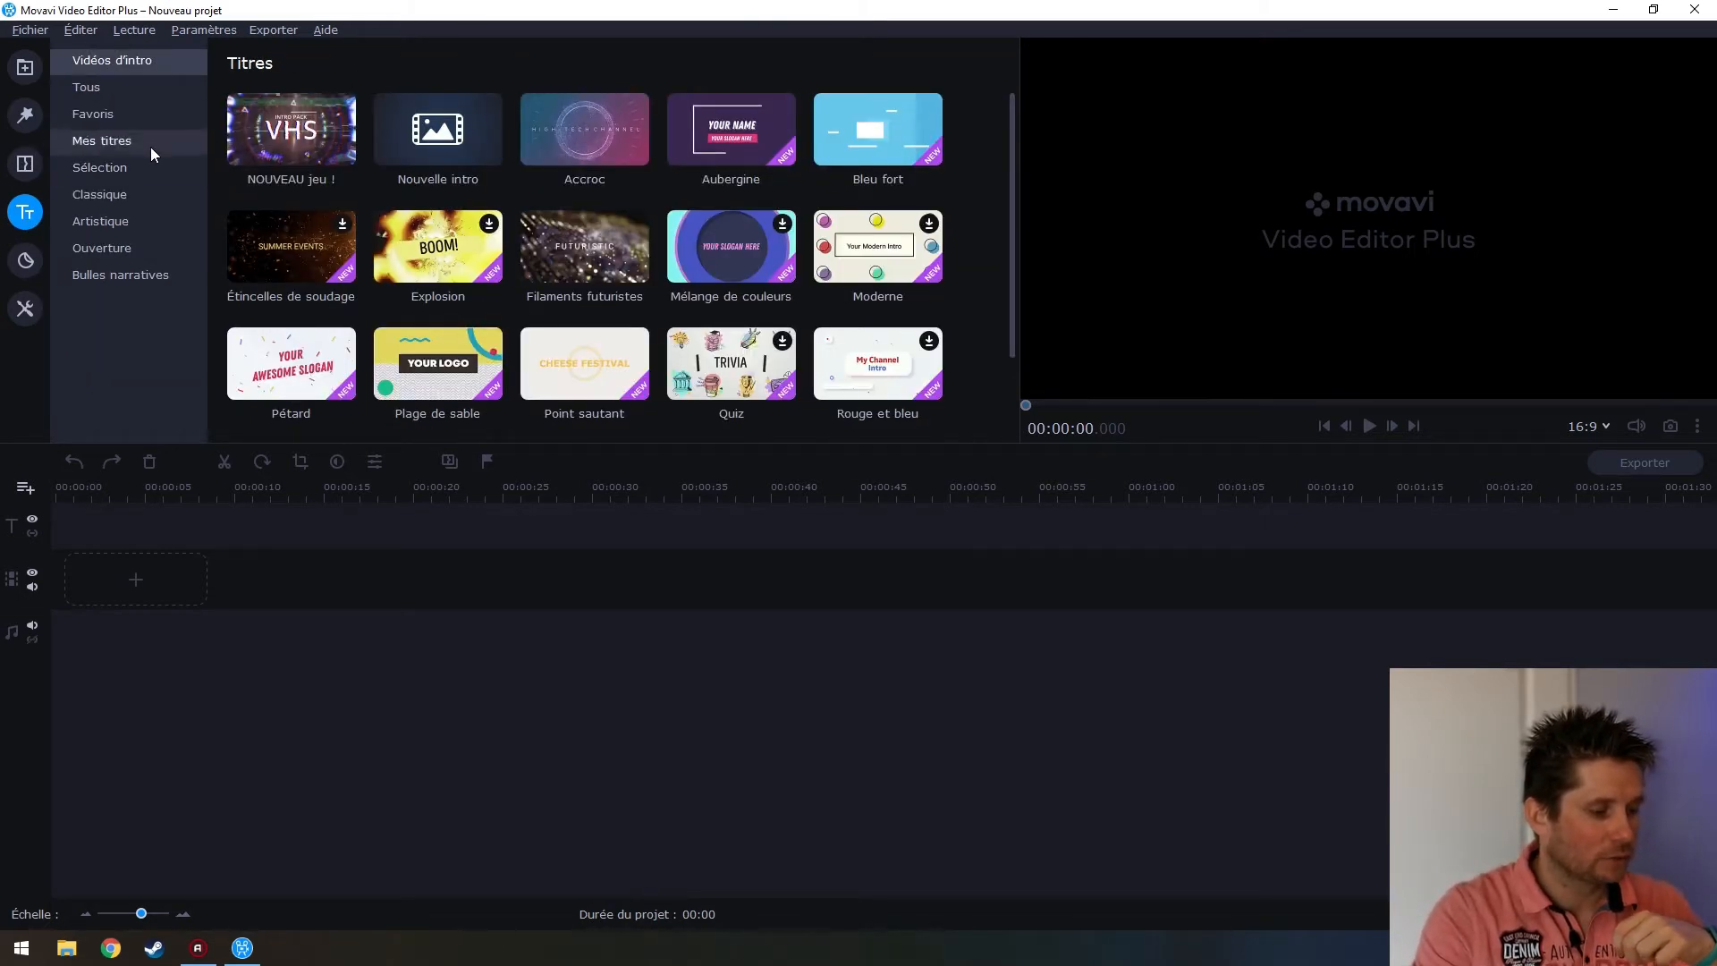
pyautogui.click(125, 87)
pyautogui.scroll(-5, 741, 230)
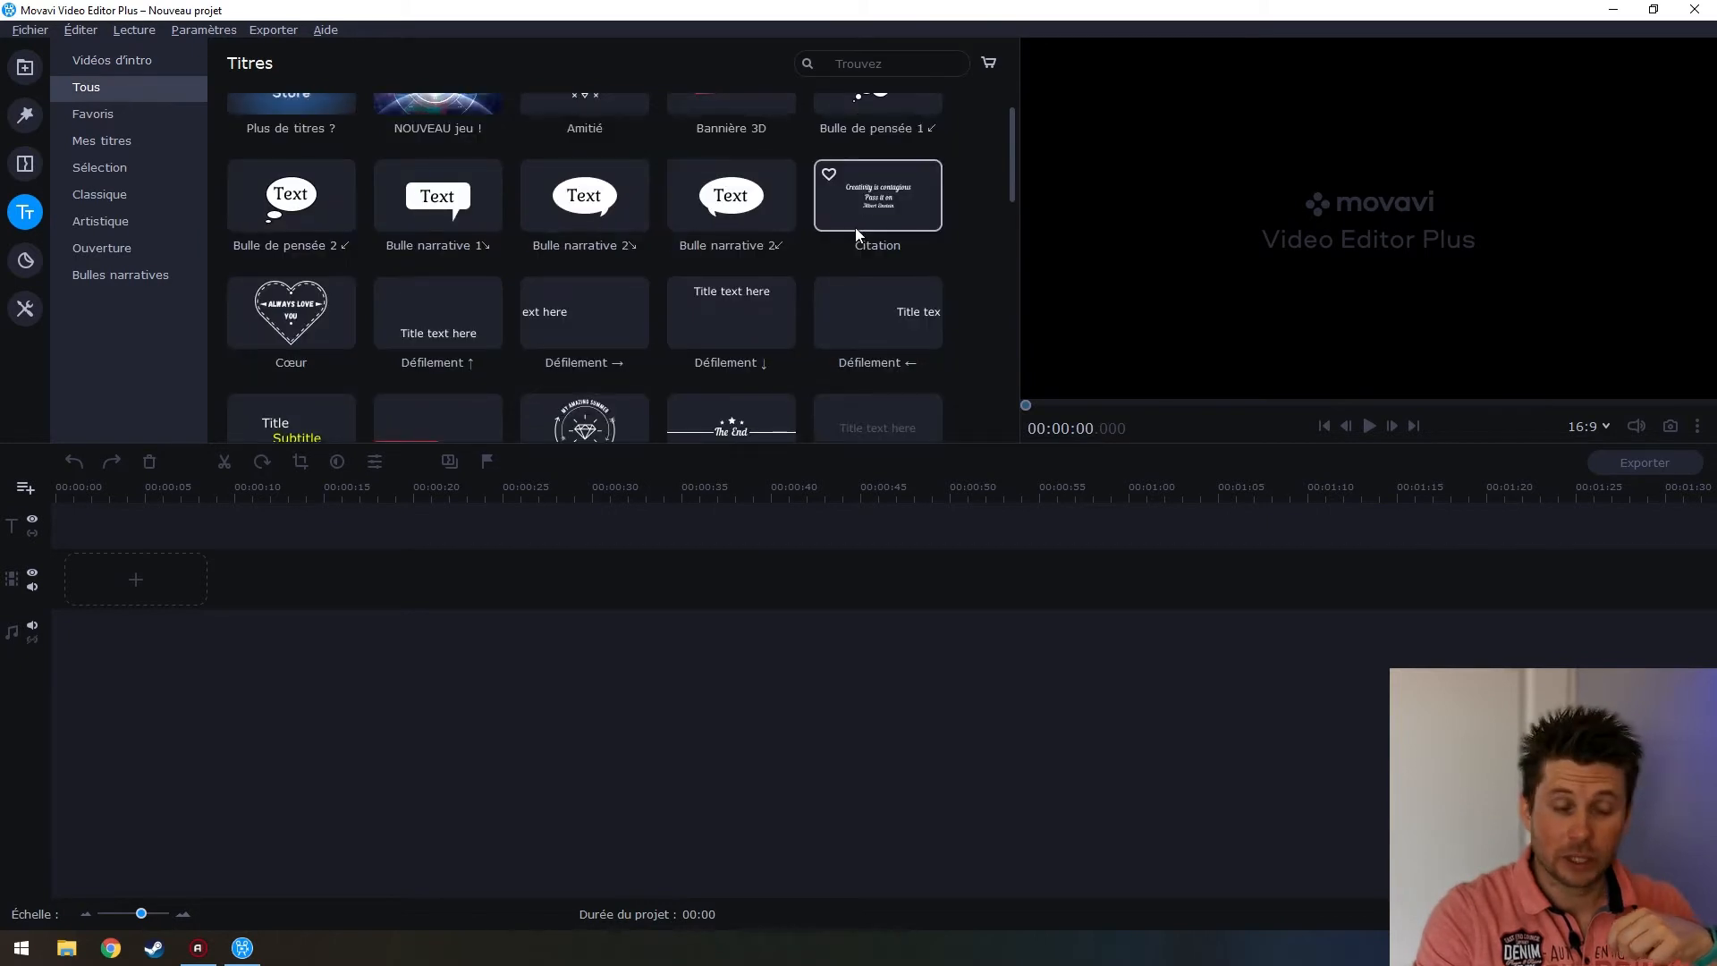
pyautogui.scroll(-4, 698, 313)
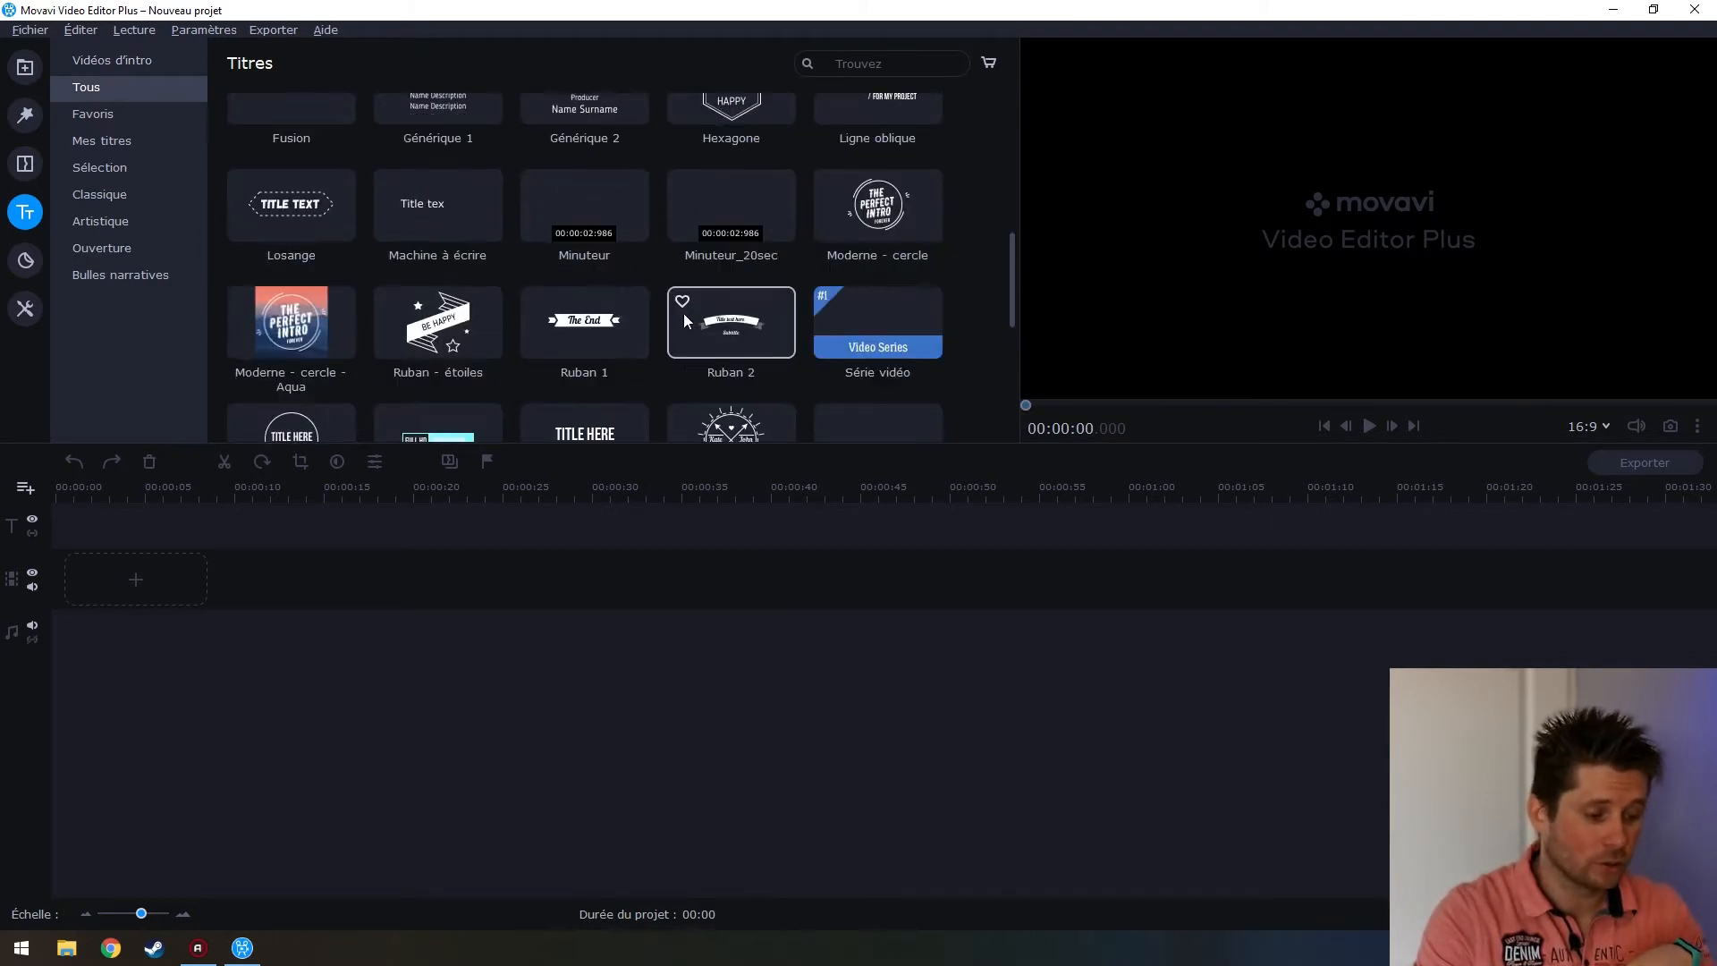
pyautogui.scroll(-6, 621, 309)
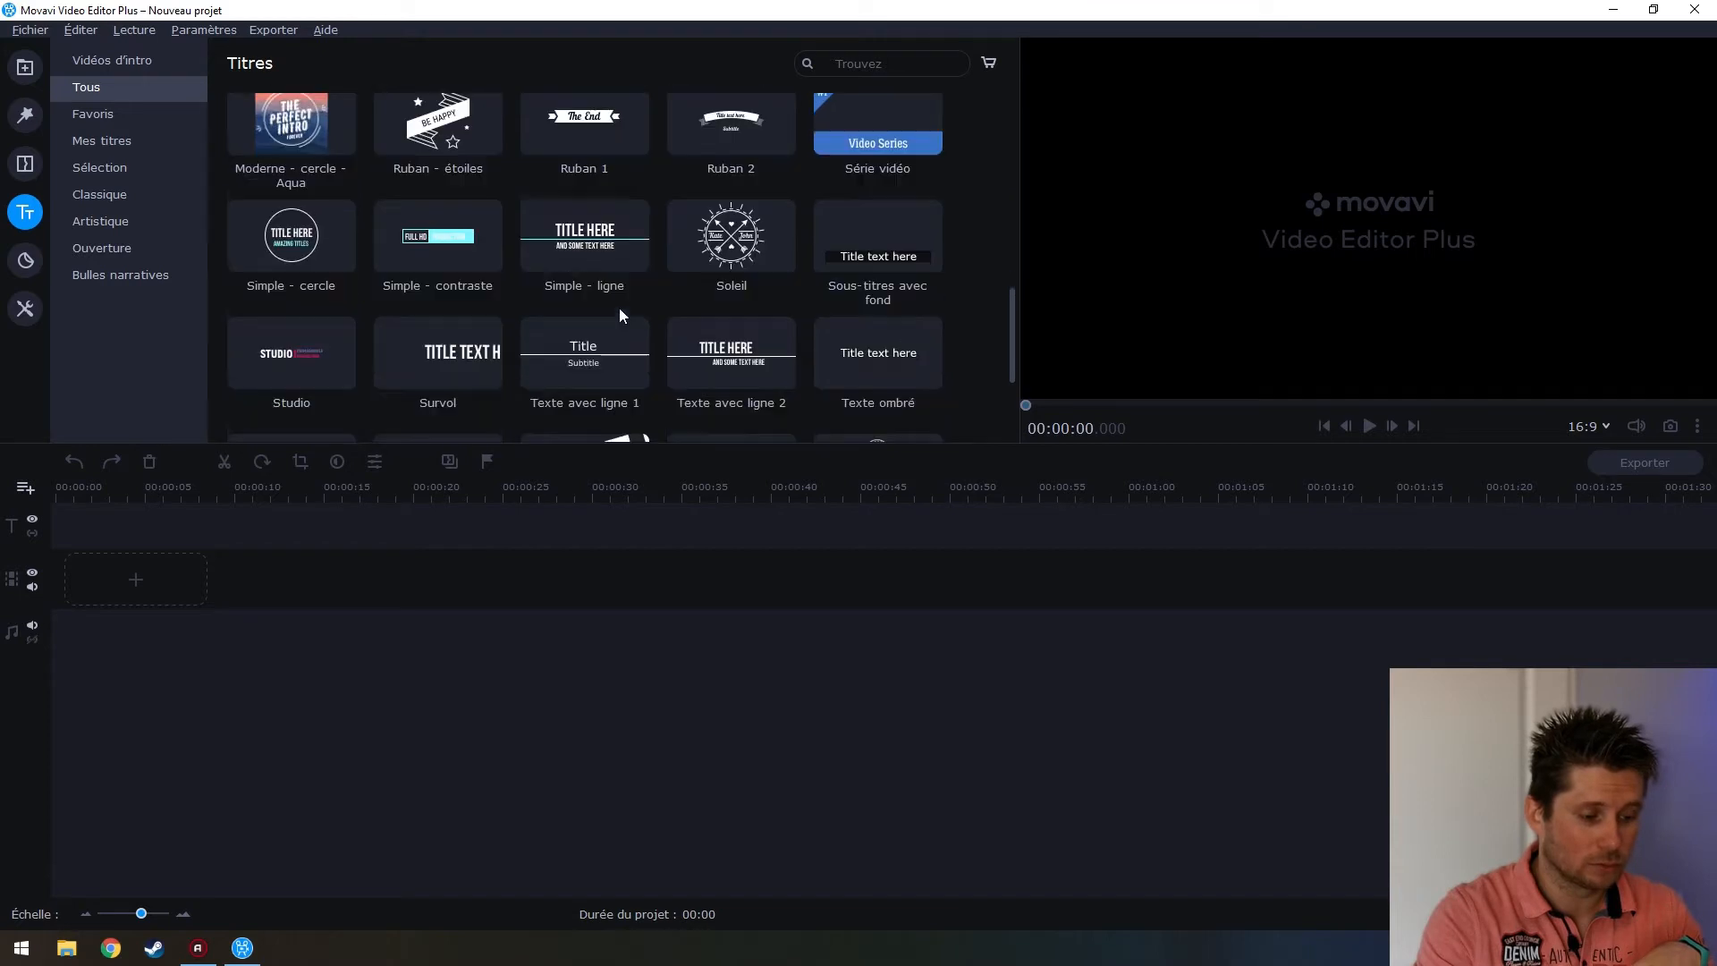
pyautogui.scroll(7, 642, 302)
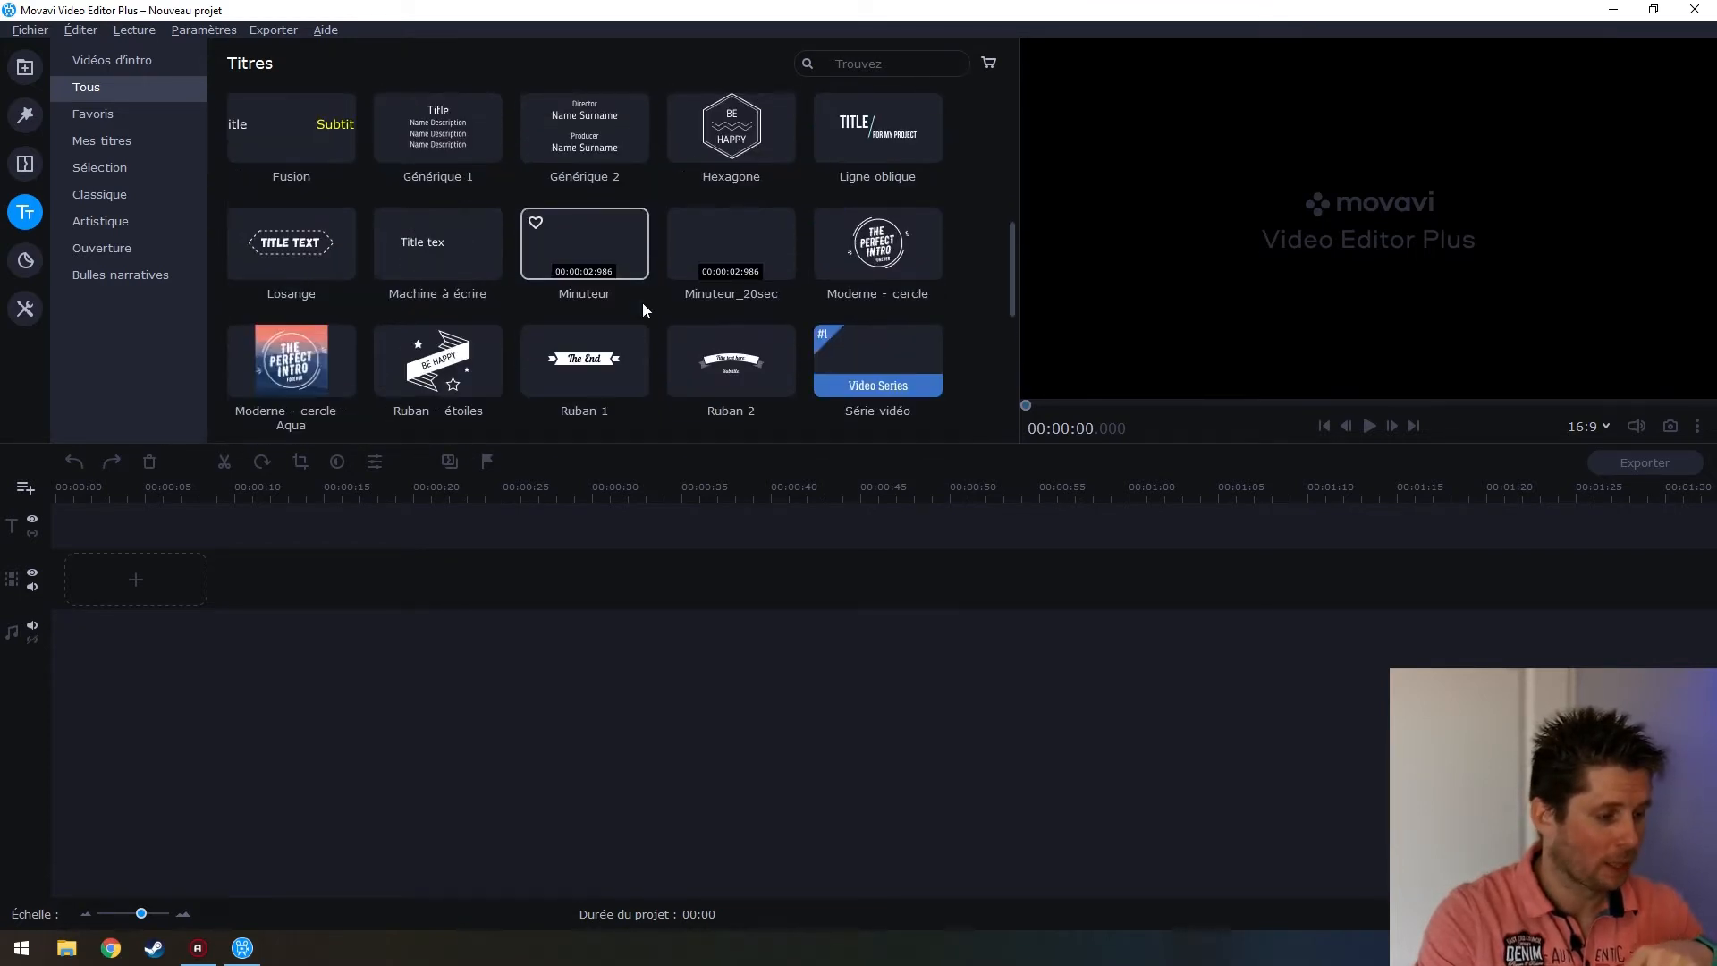
pyautogui.click(25, 261)
pyautogui.click(165, 70)
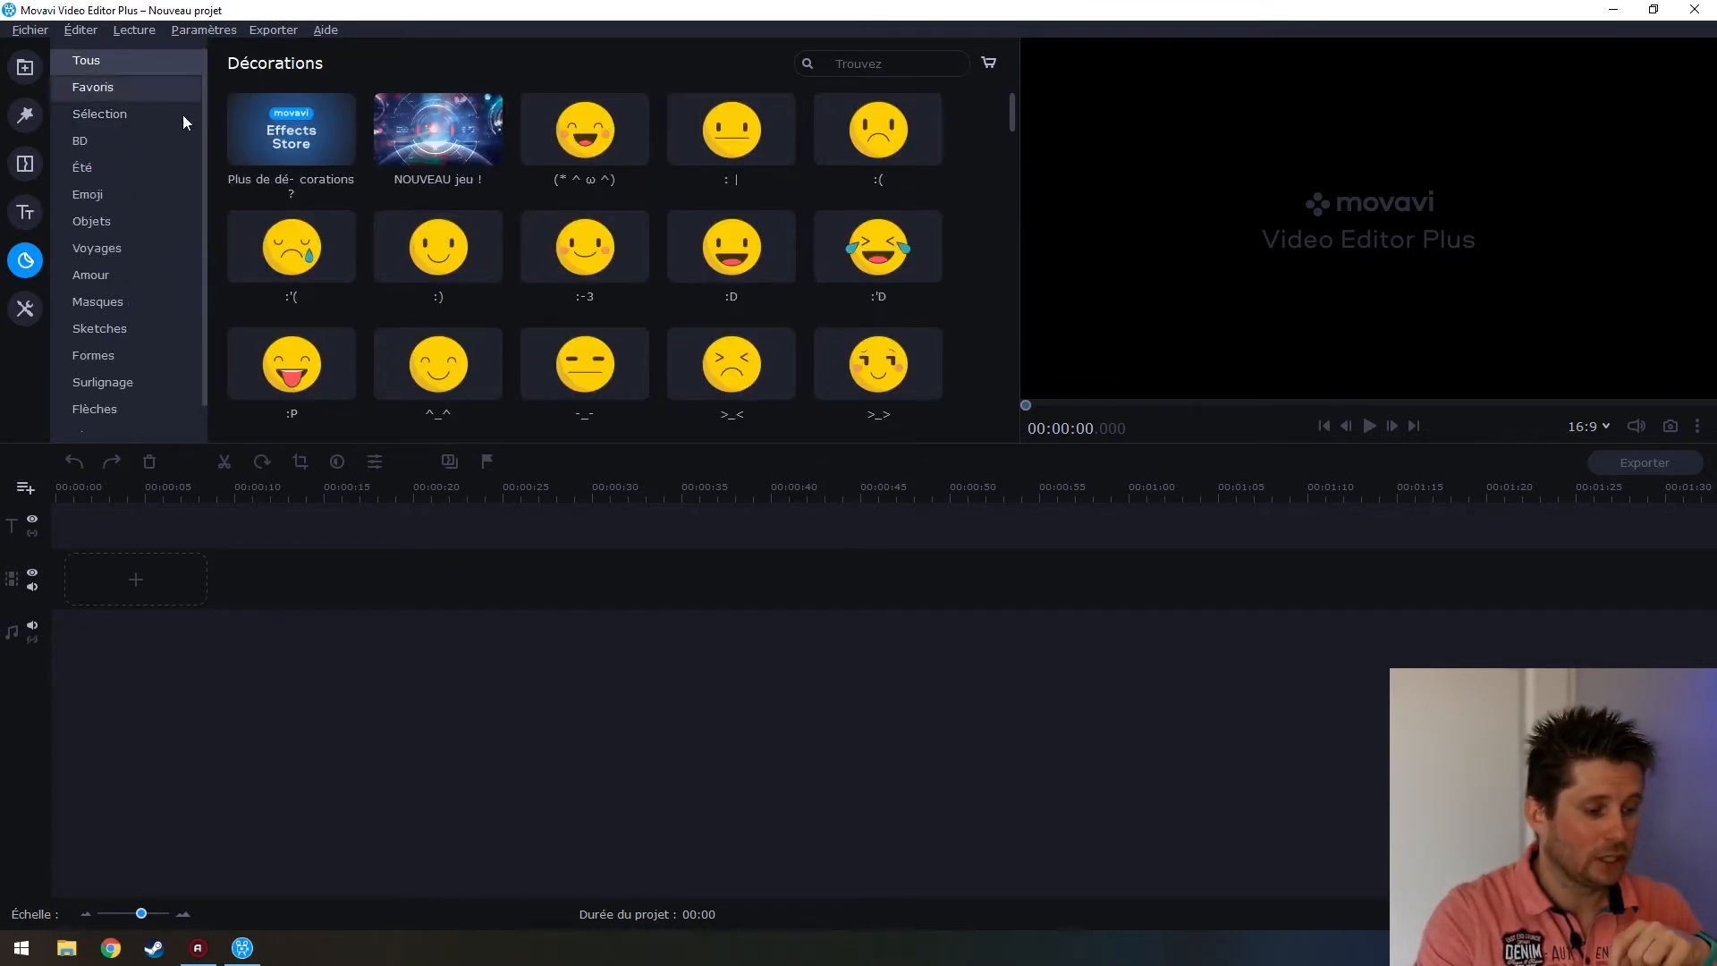
# Scroll through the Décorations sticker grid
pyautogui.scroll(-2, 635, 213)
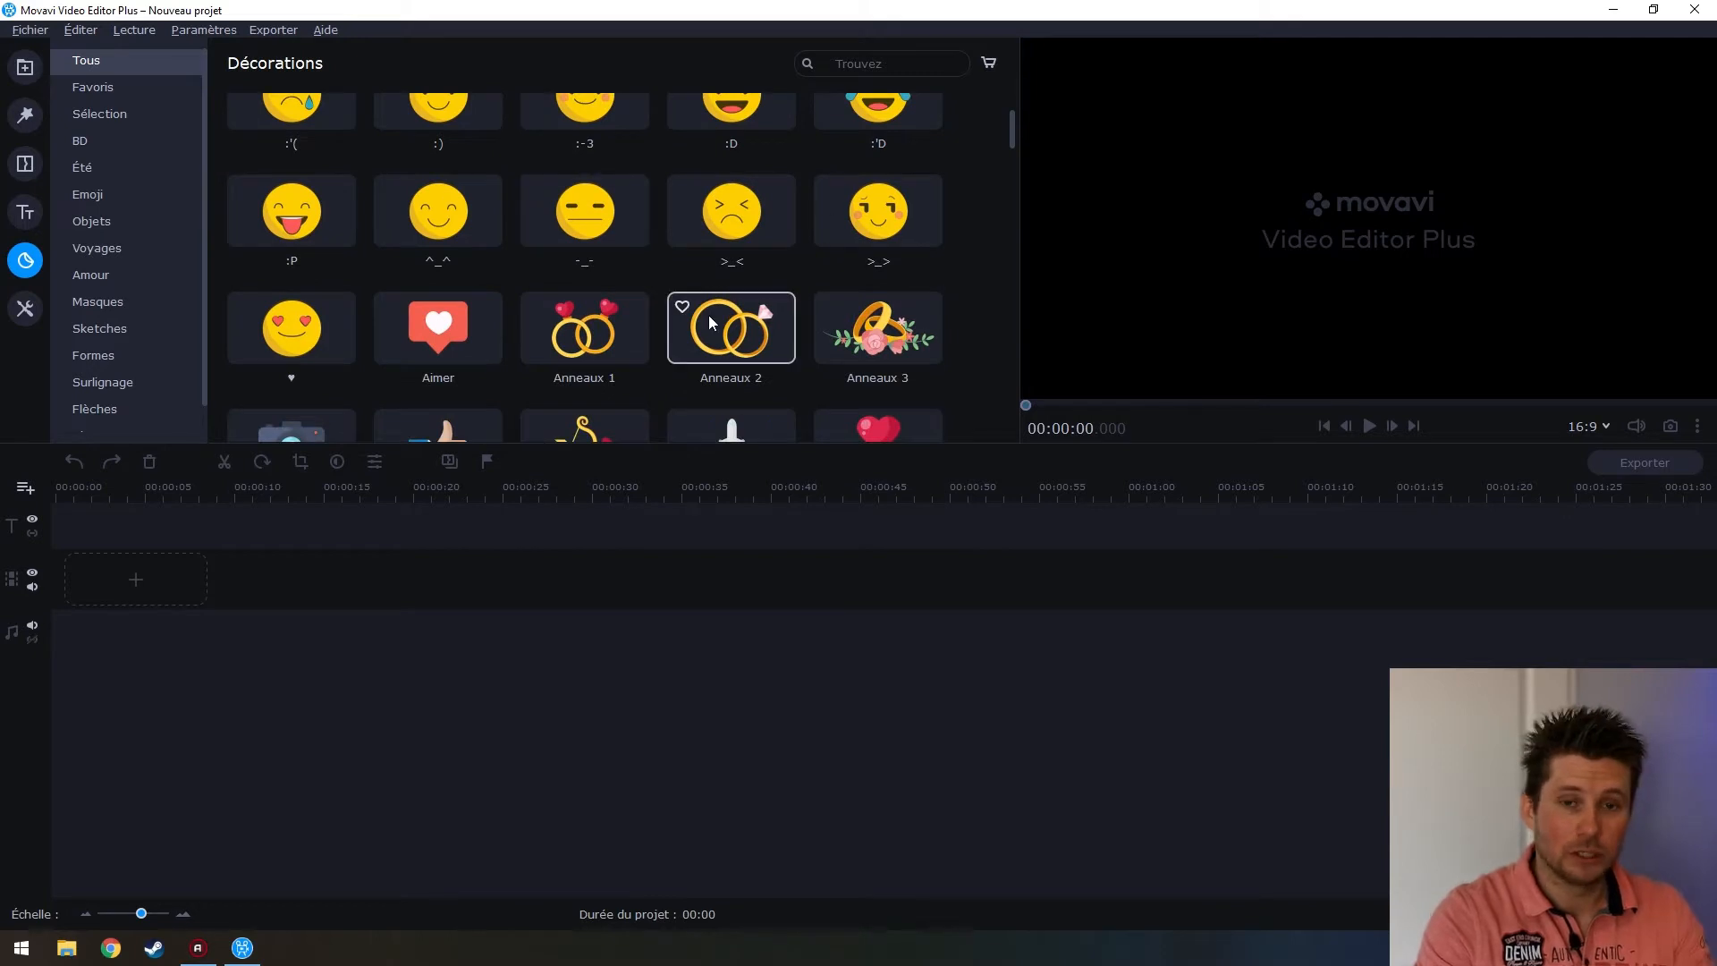
pyautogui.scroll(-4, 703, 319)
pyautogui.scroll(-6, 701, 317)
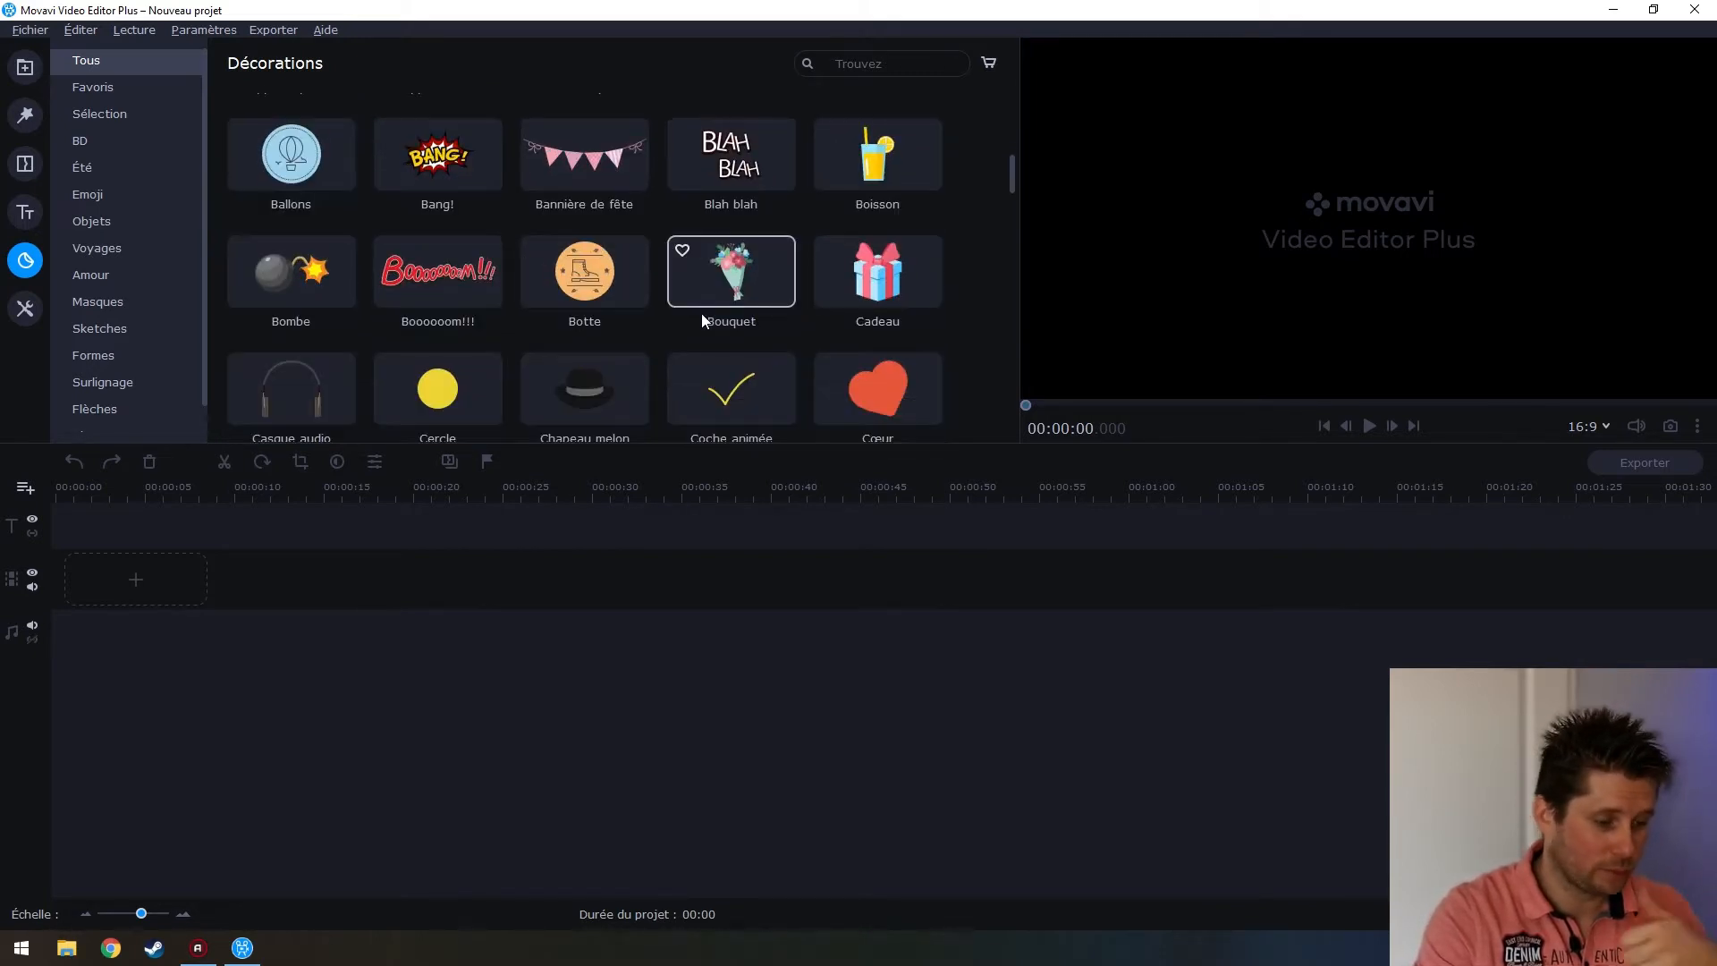
pyautogui.scroll(-5, 683, 308)
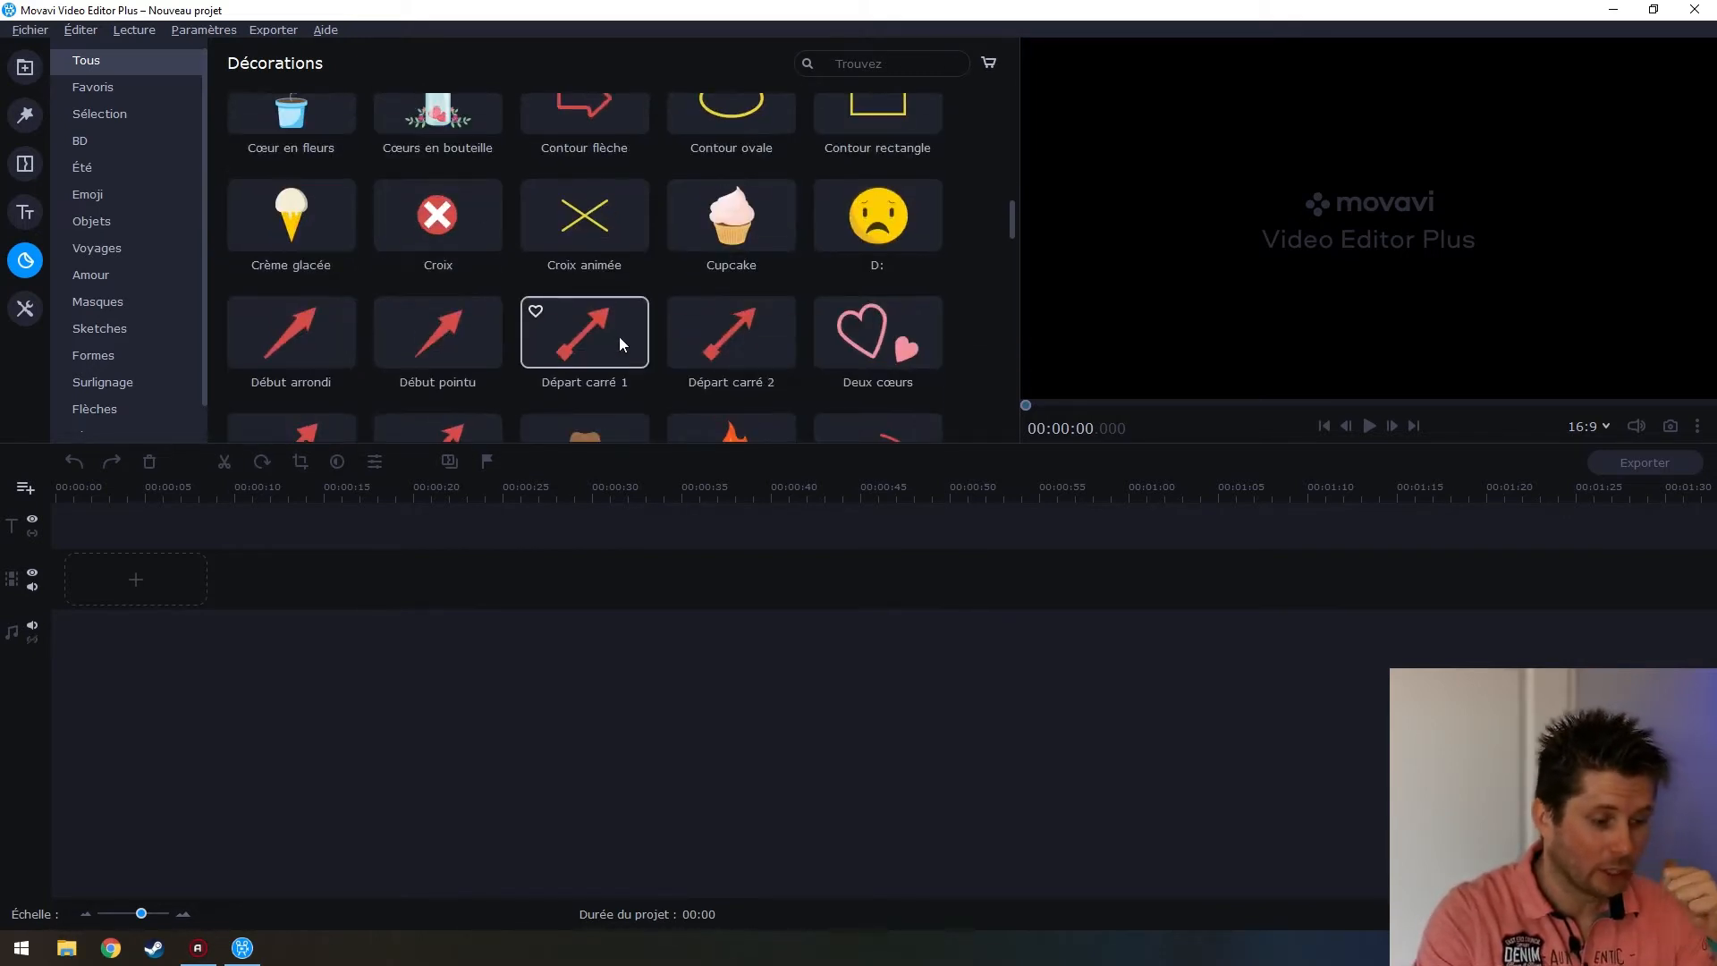
pyautogui.scroll(-7, 685, 277)
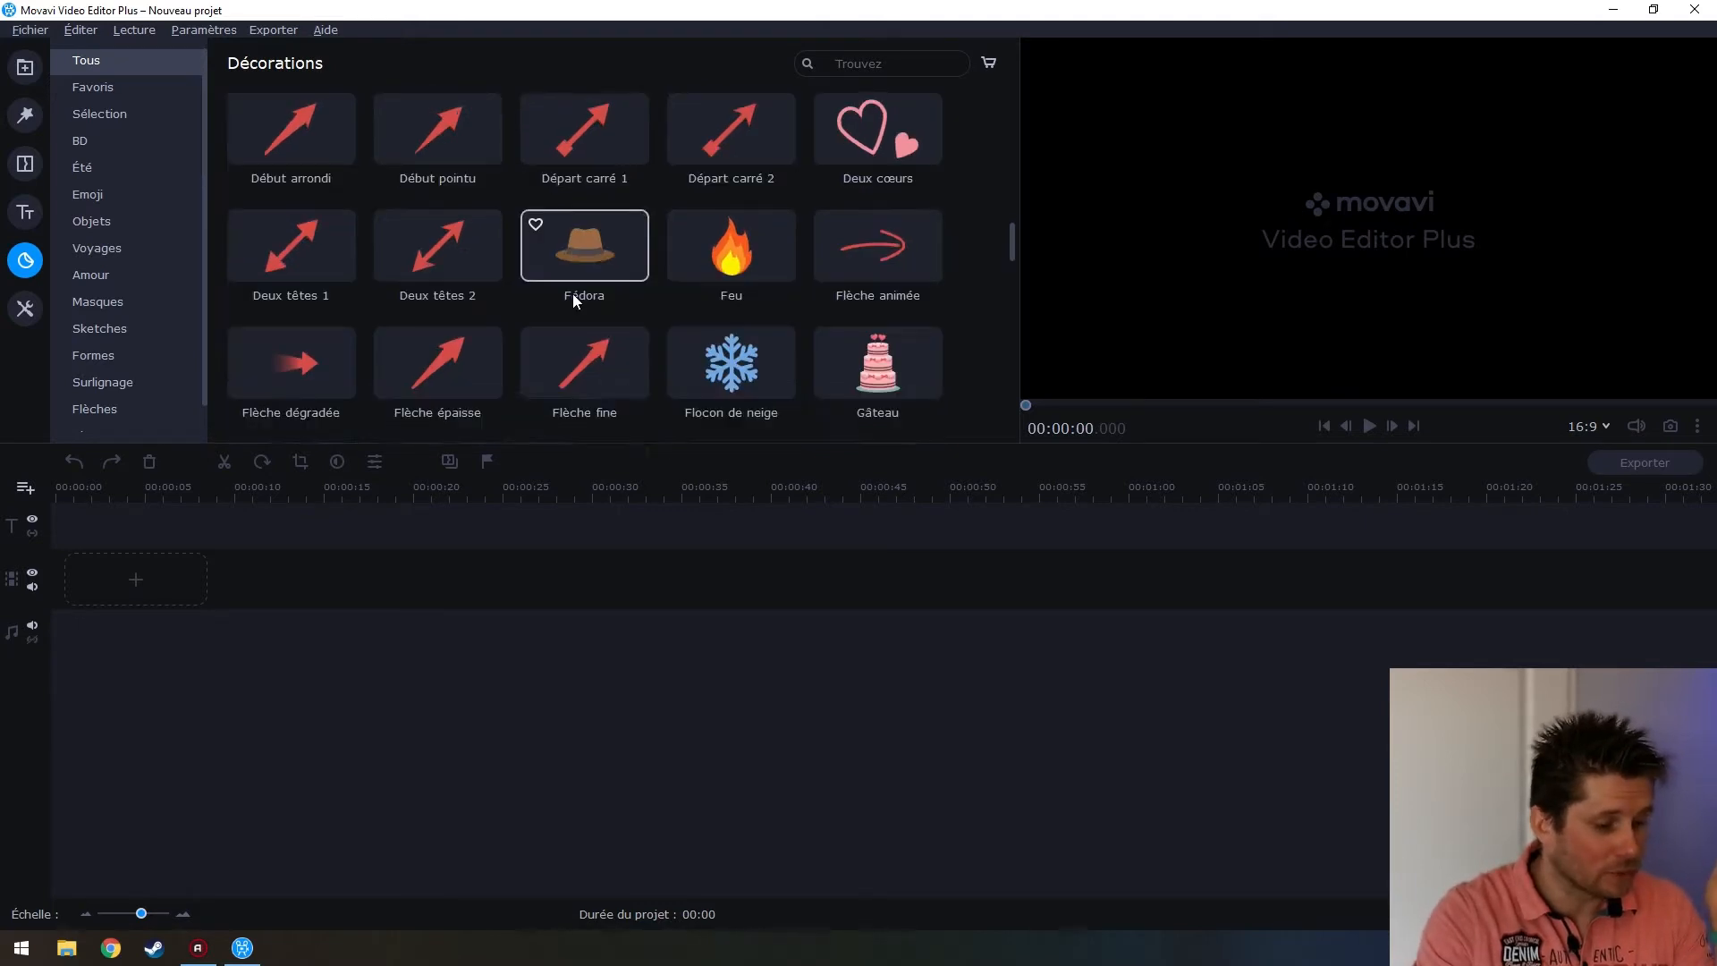
pyautogui.scroll(-8, 685, 277)
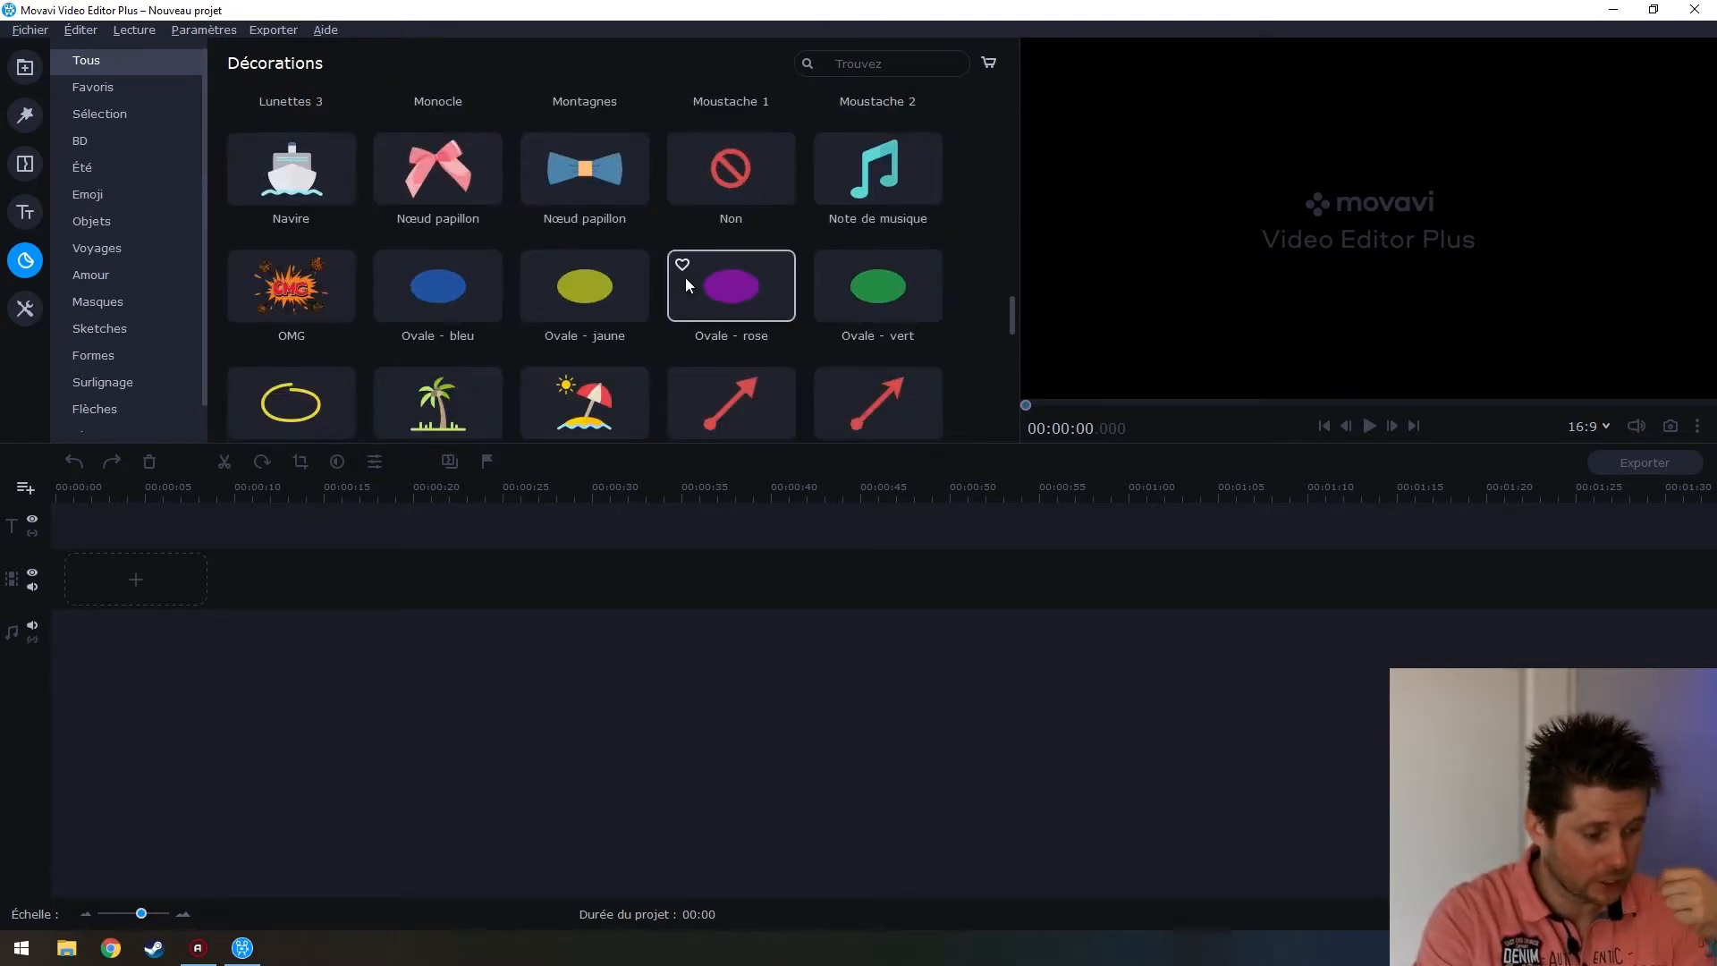
# Check the Édition vidéo and Édition audio tools, show Tous les outils, then open Préférences
pyautogui.click(27, 311)
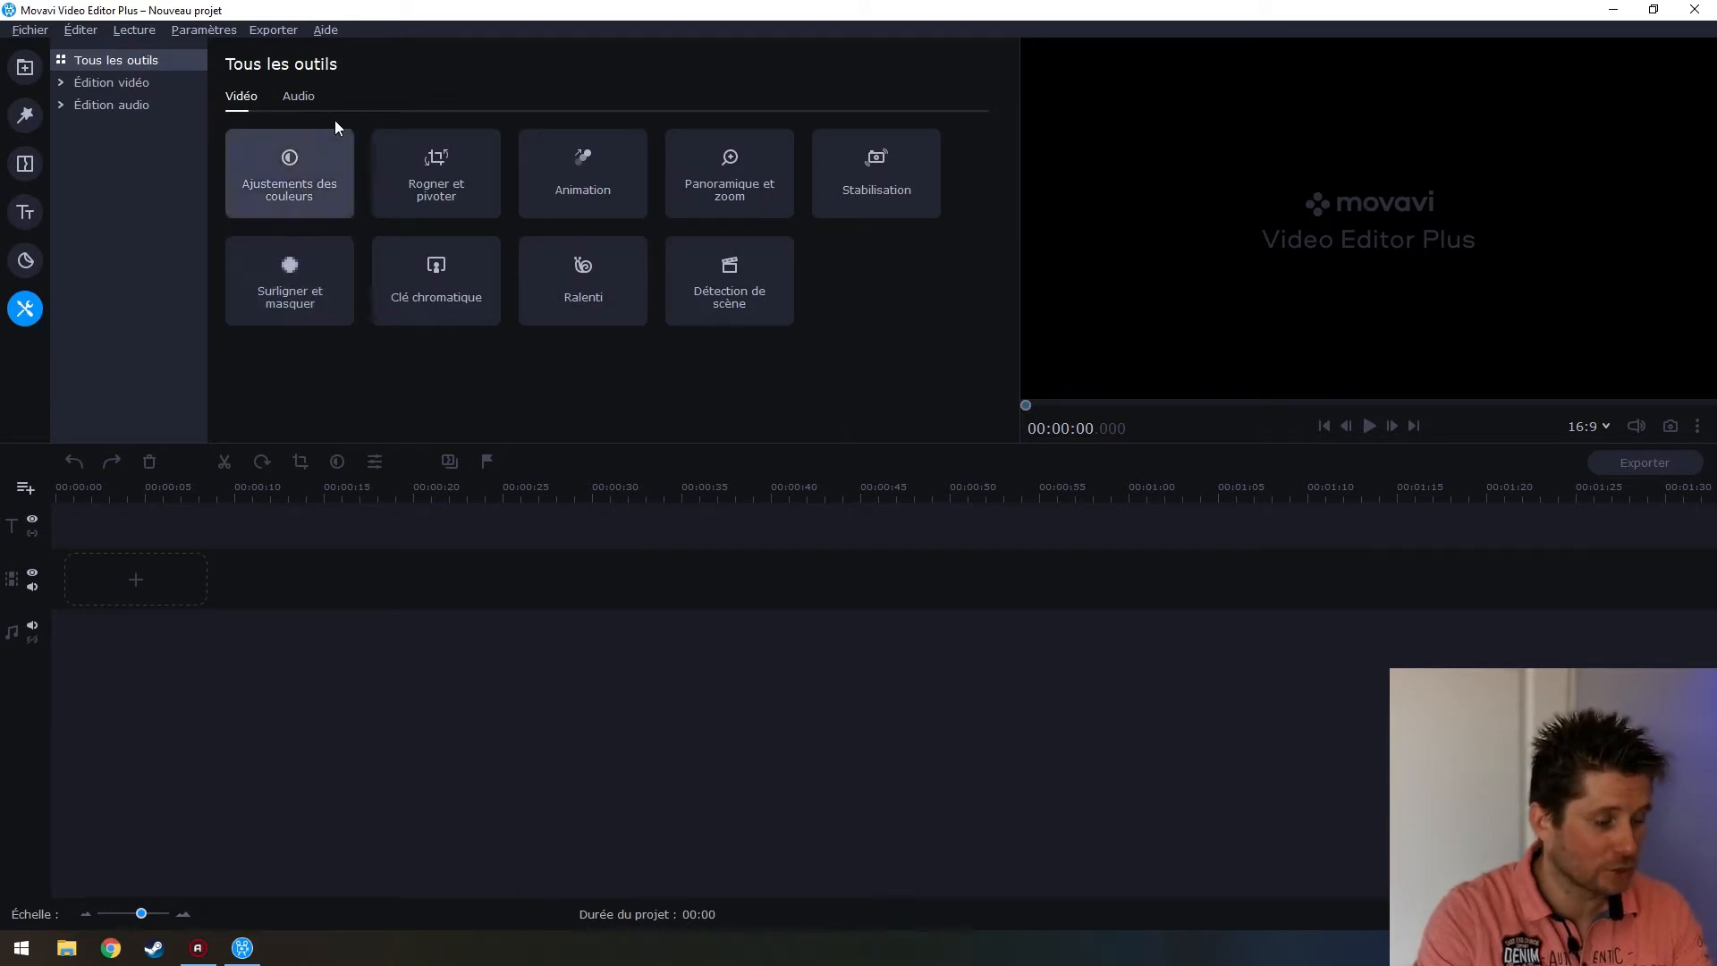
pyautogui.click(160, 82)
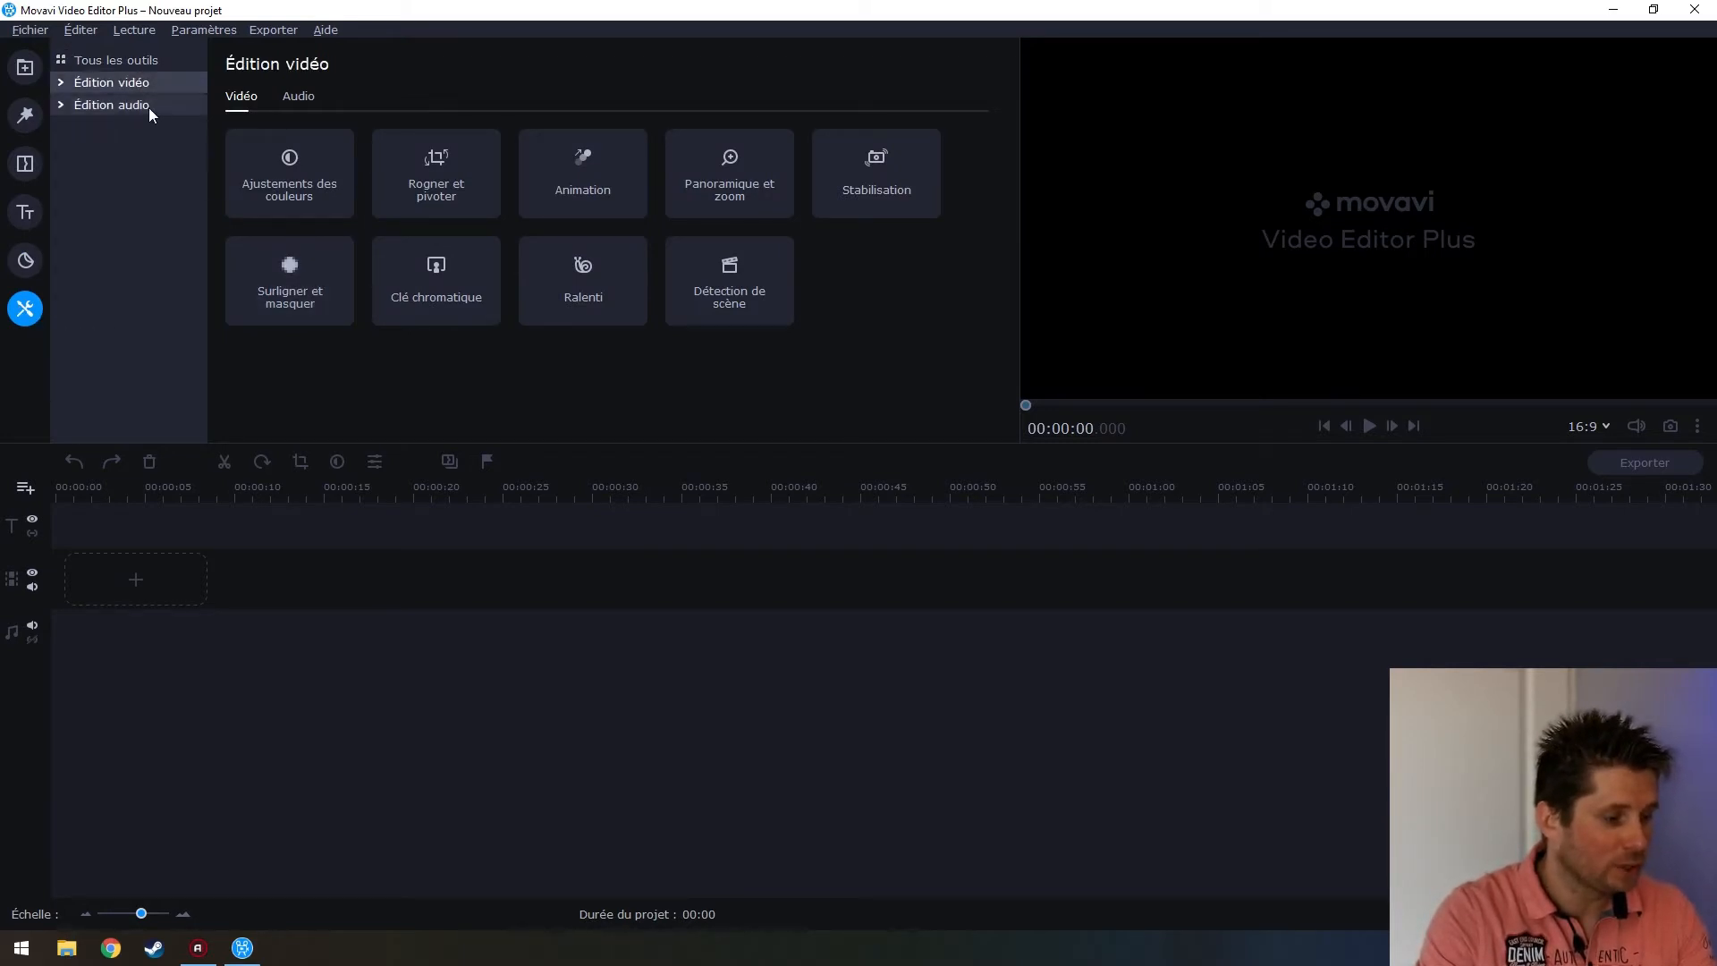
pyautogui.click(149, 105)
pyautogui.click(146, 59)
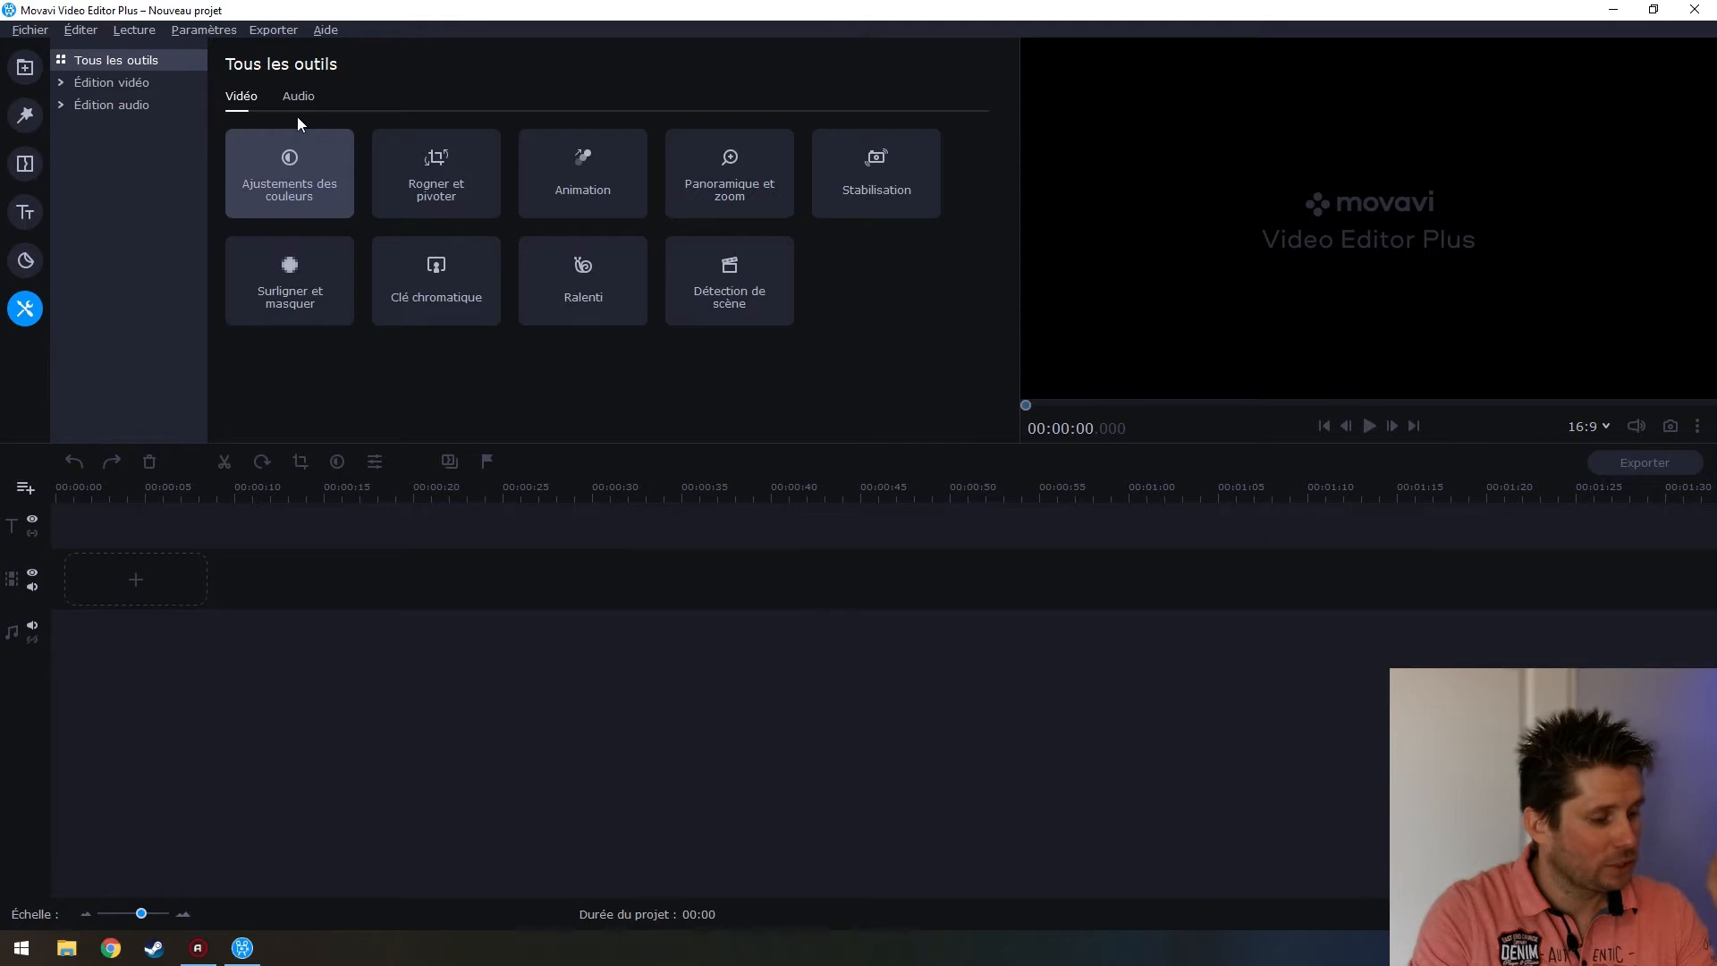
pyautogui.click(208, 29)
pyautogui.click(261, 79)
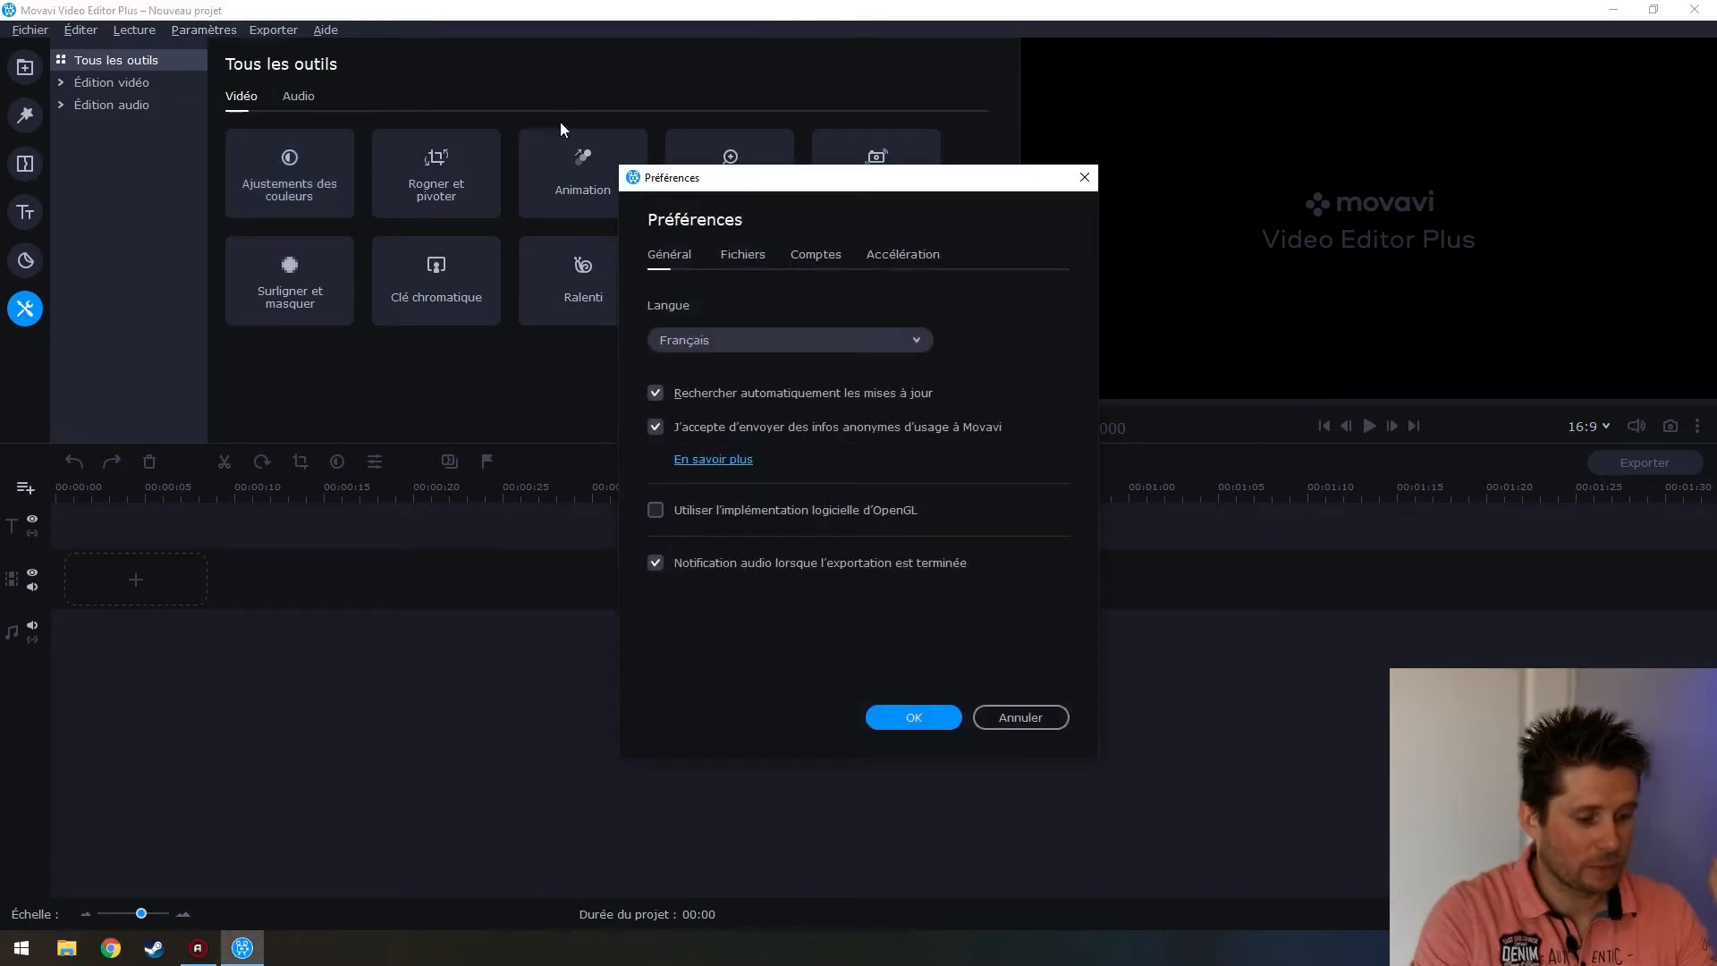
pyautogui.click(810, 257)
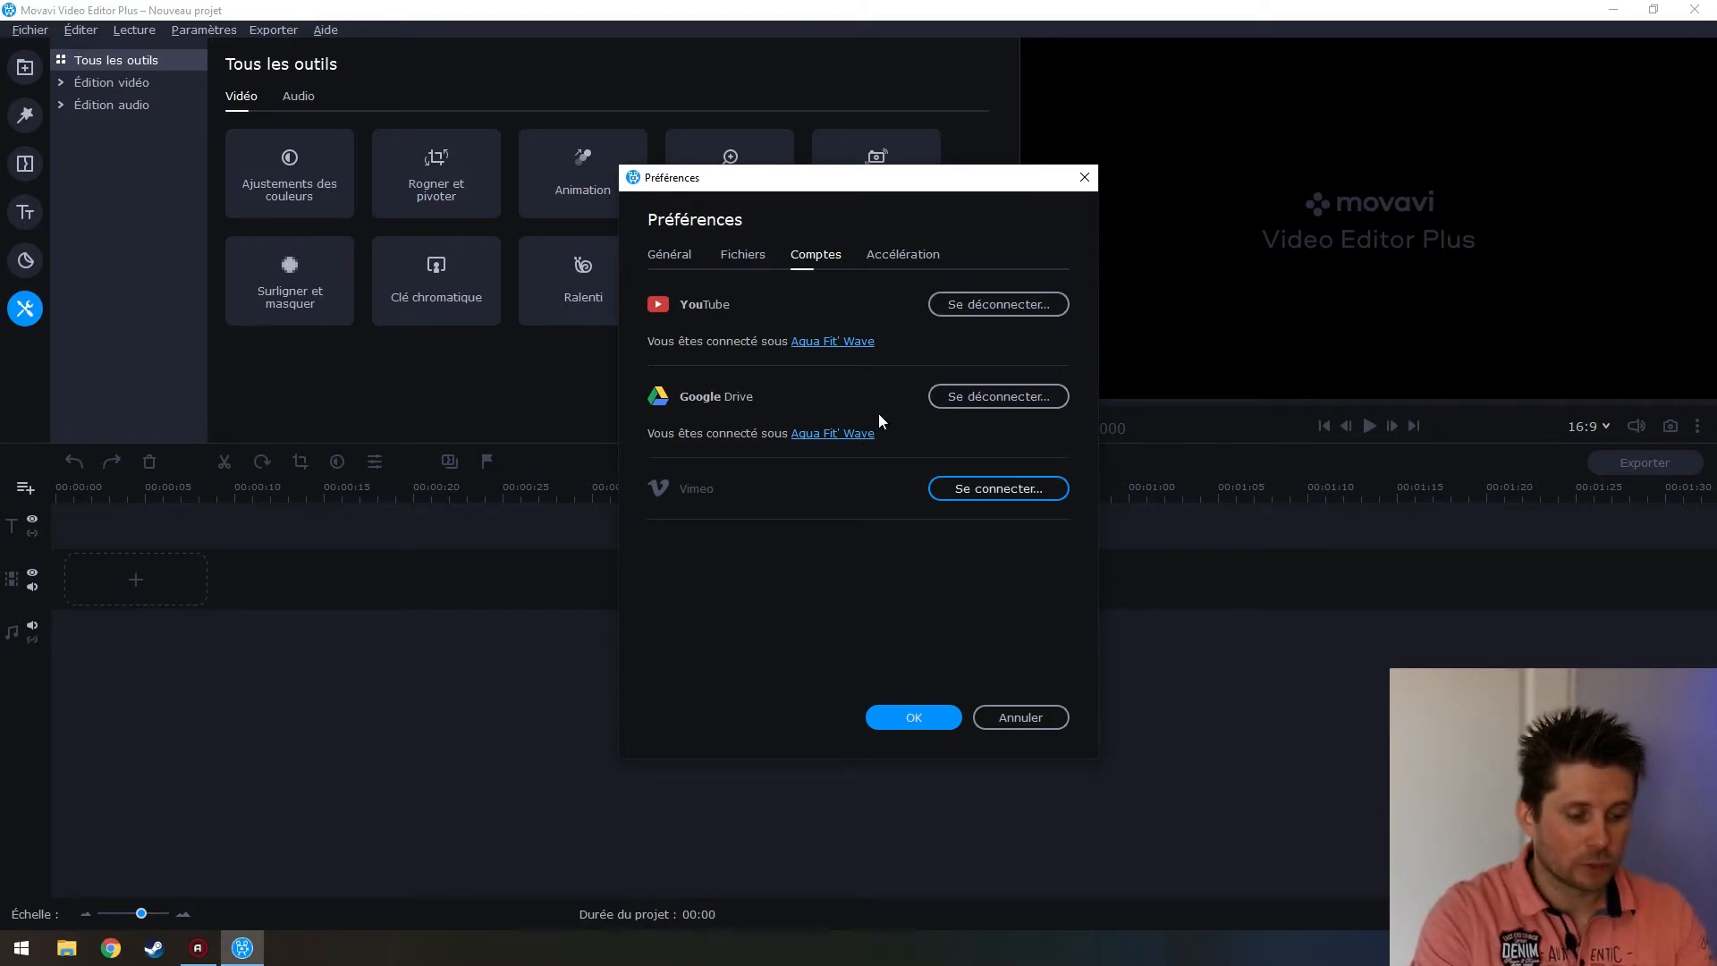
pyautogui.click(672, 259)
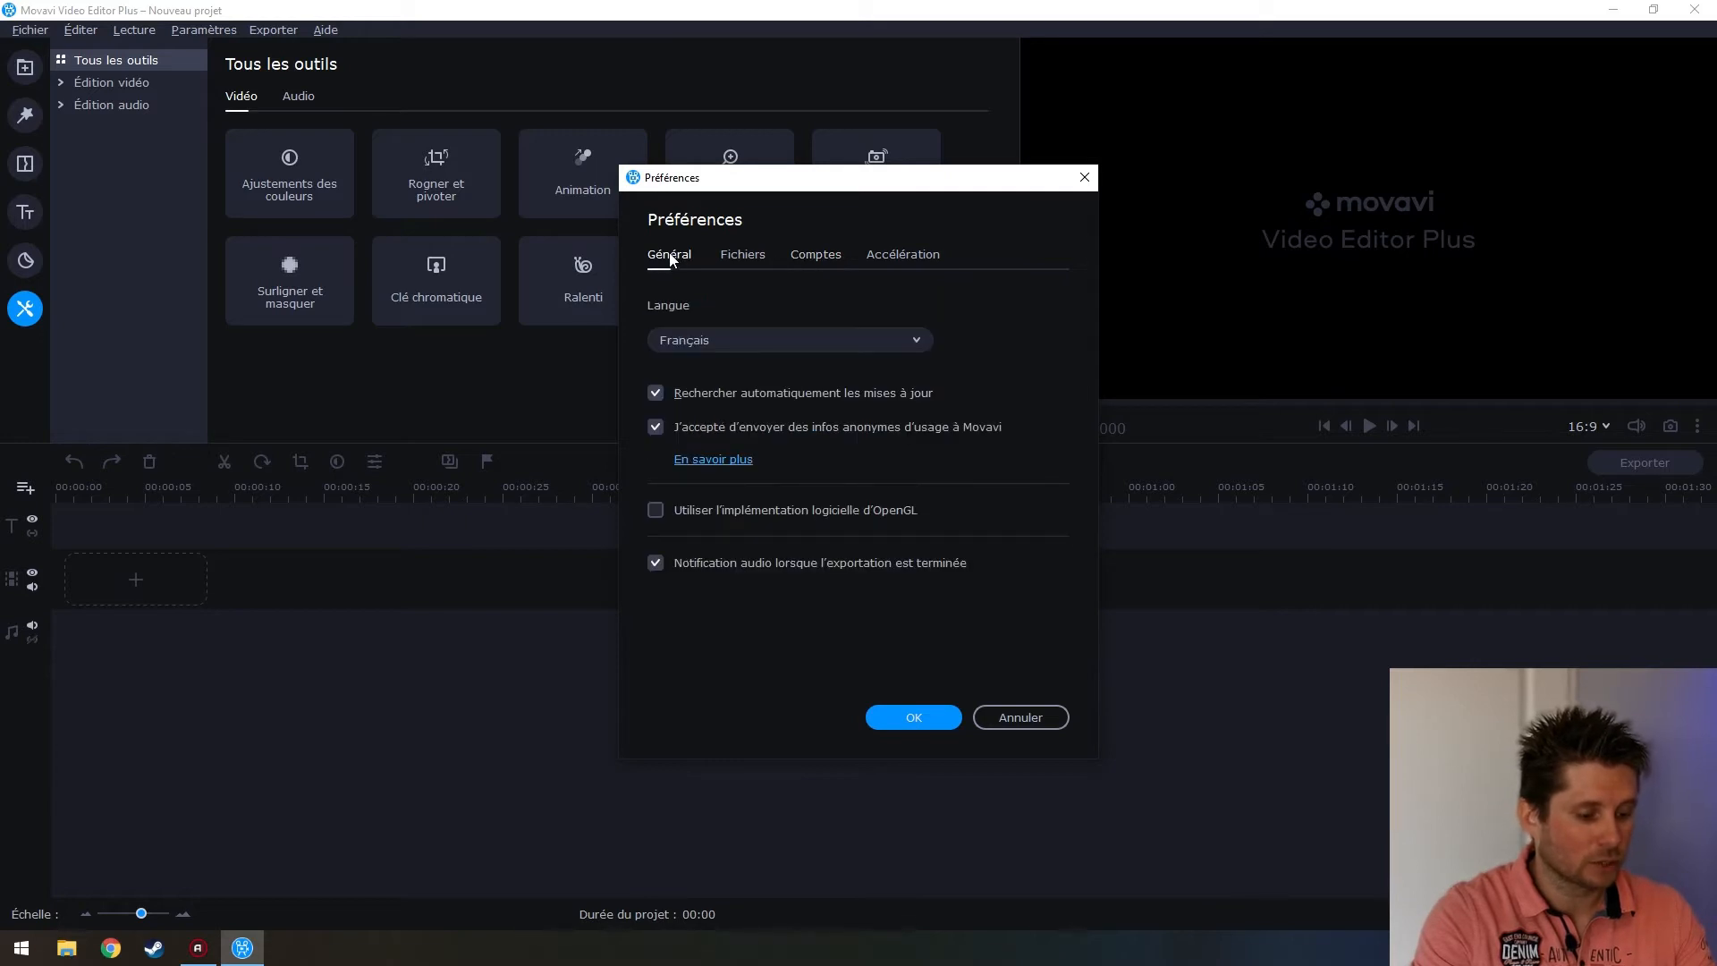
pyautogui.click(921, 256)
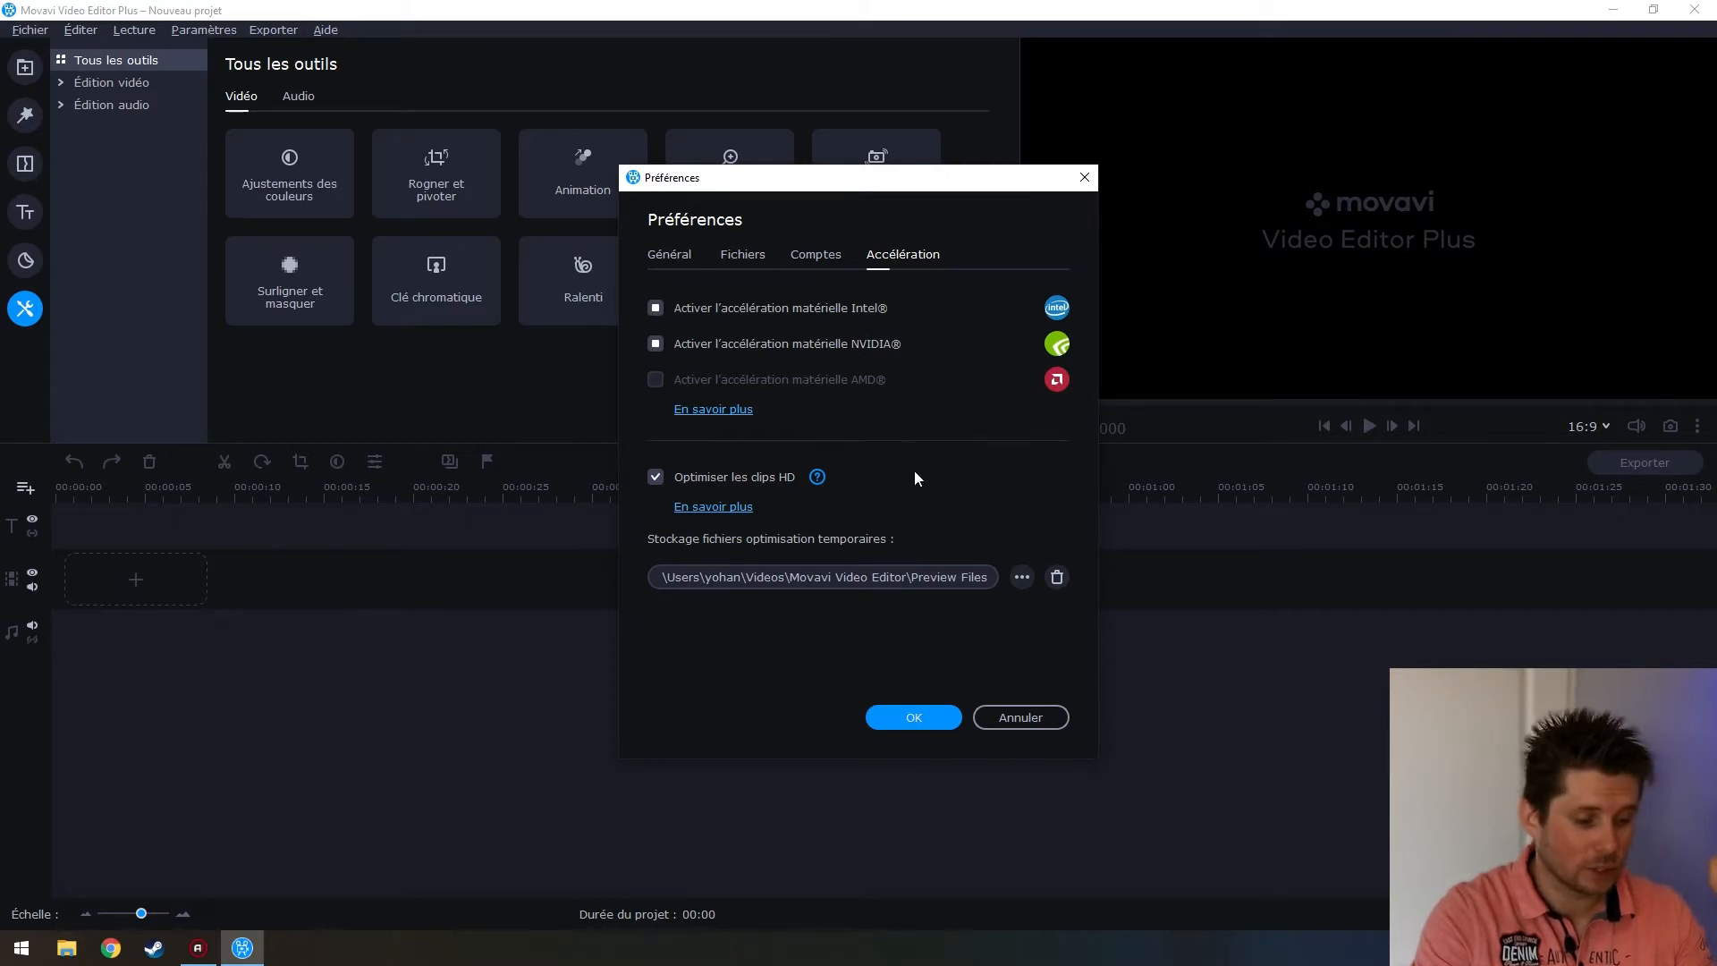
pyautogui.click(1040, 716)
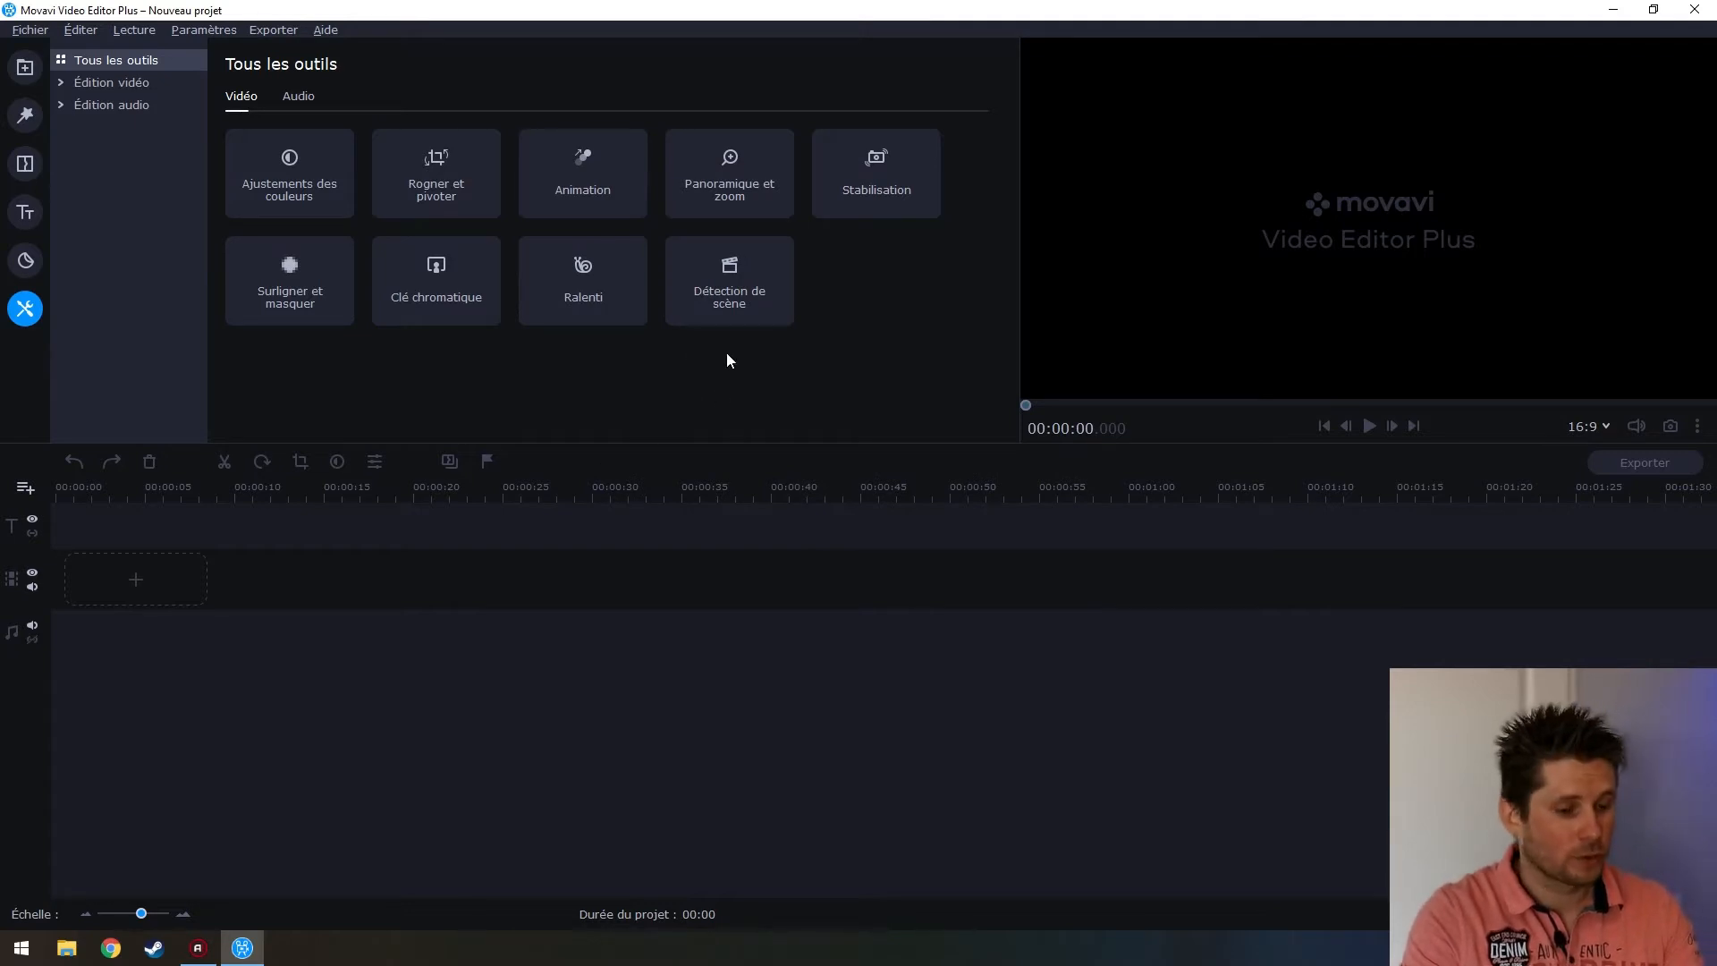
# Minimize Movavi, open Vidéos › Rush › Rush Attack 90 › BODYATTACK™ 90, and widen the Nom column
pyautogui.click(1613, 10)
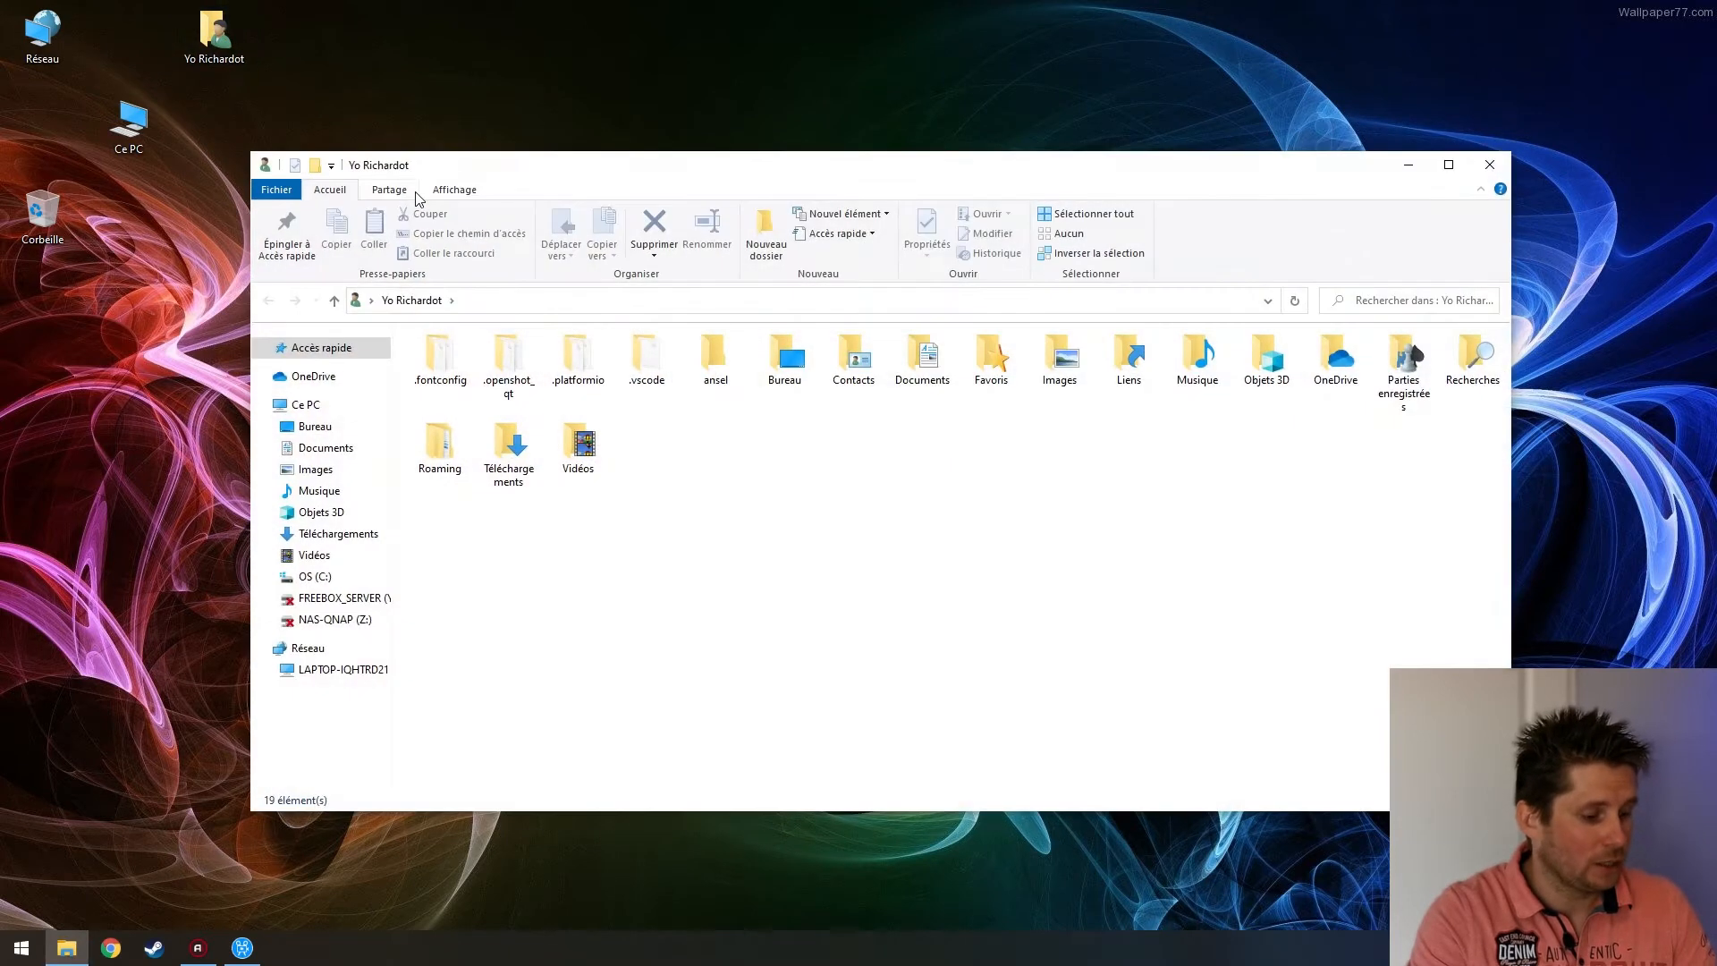
pyautogui.doubleClick(579, 447)
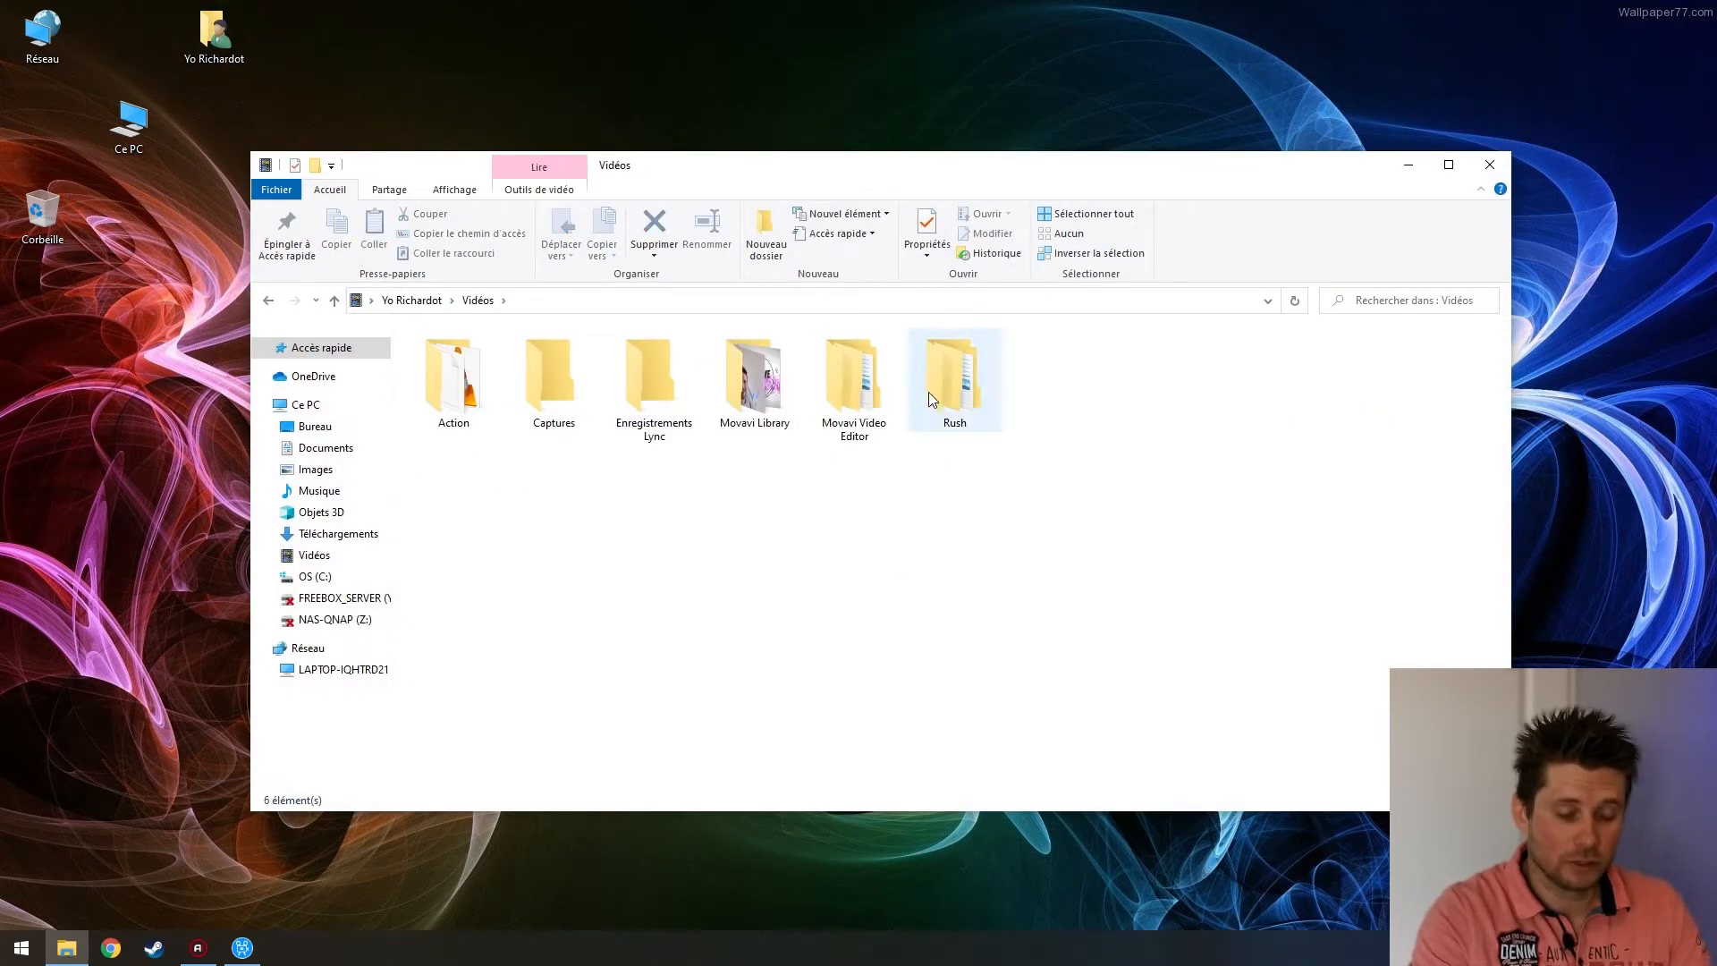
pyautogui.doubleClick(941, 388)
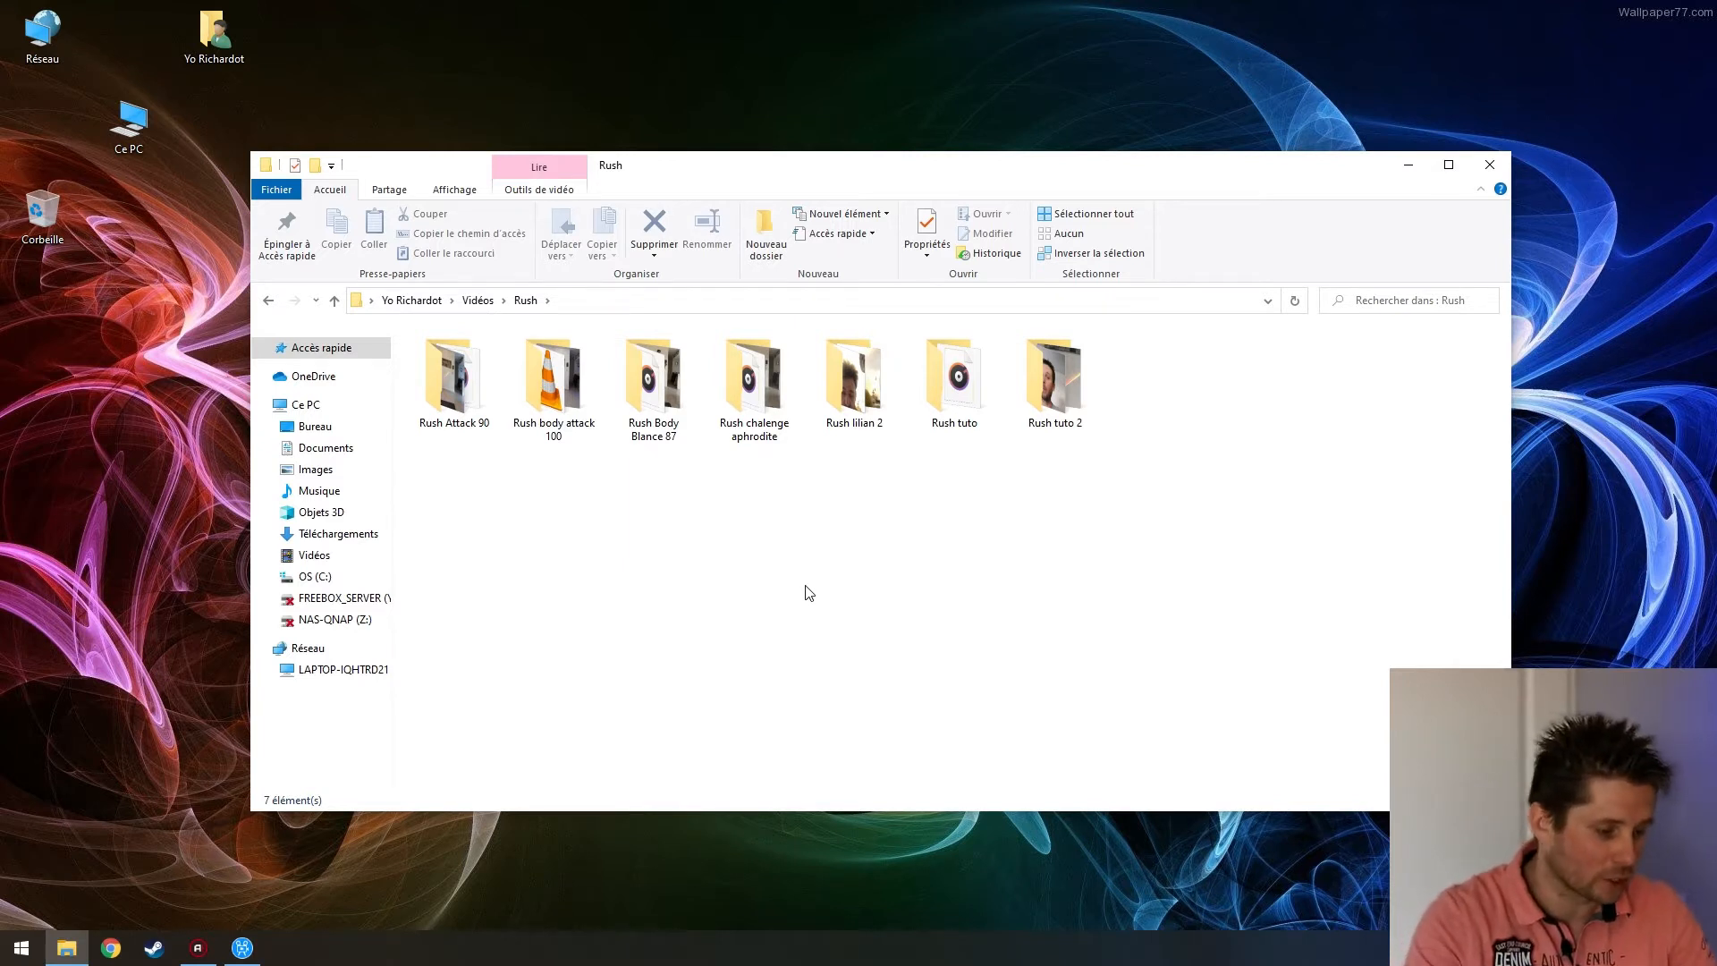
pyautogui.doubleClick(454, 380)
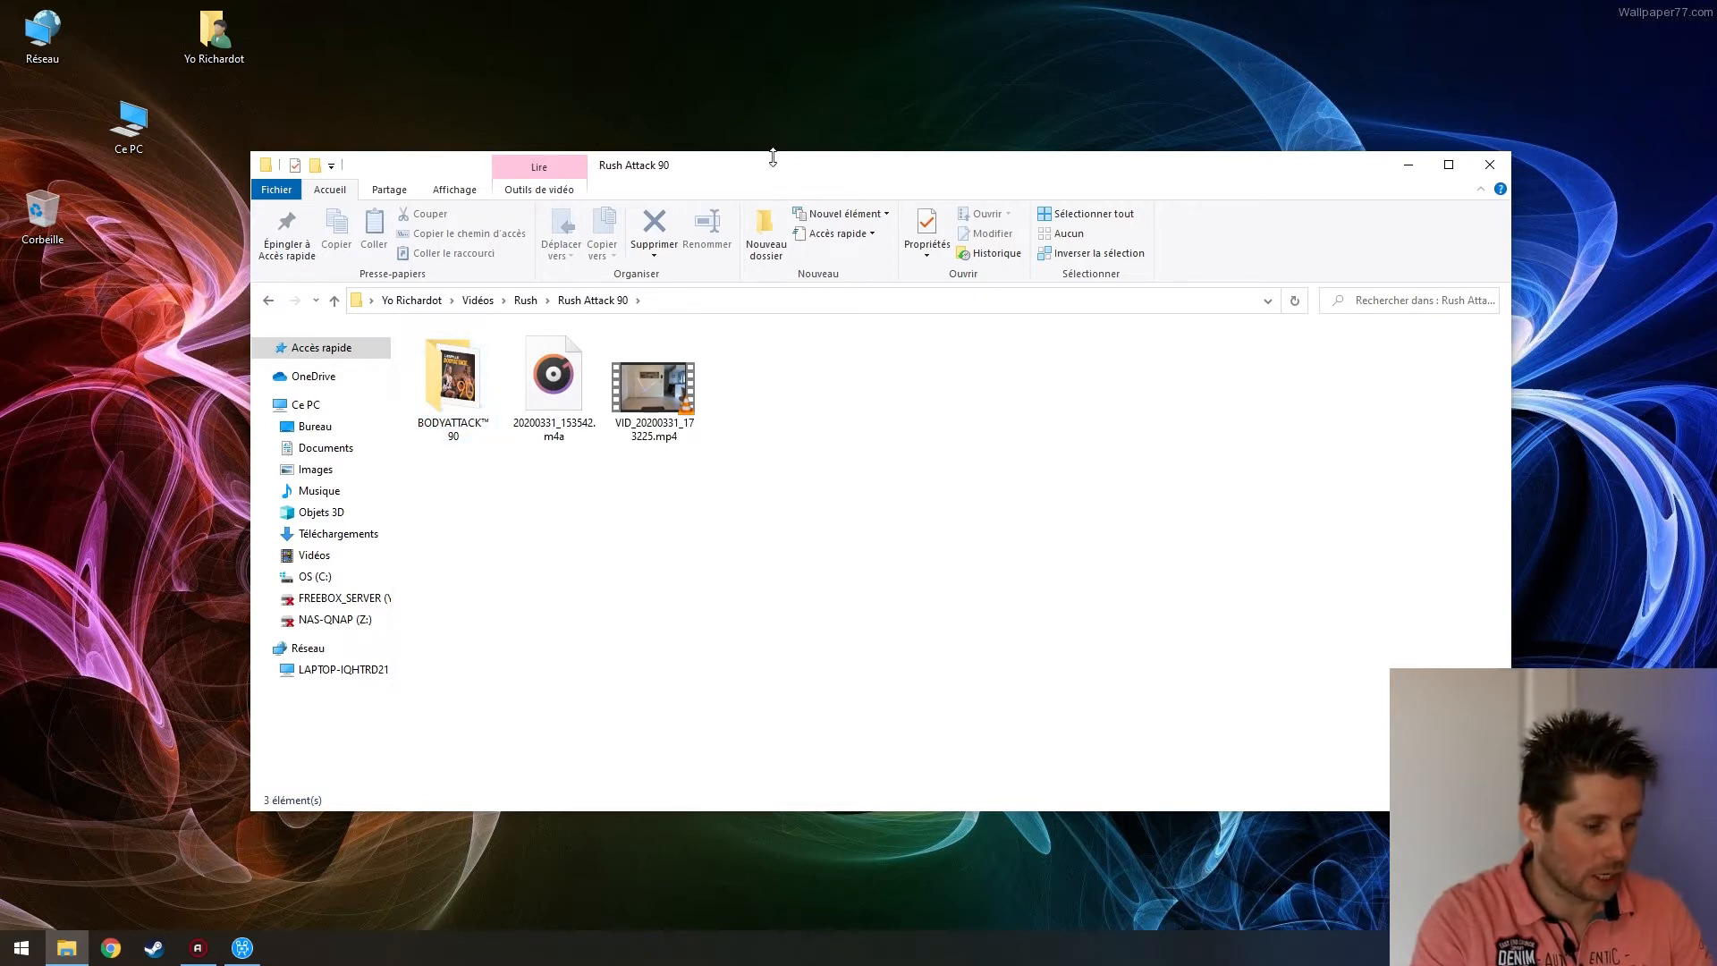
pyautogui.moveTo(777, 170); pyautogui.dragTo(782, 135)
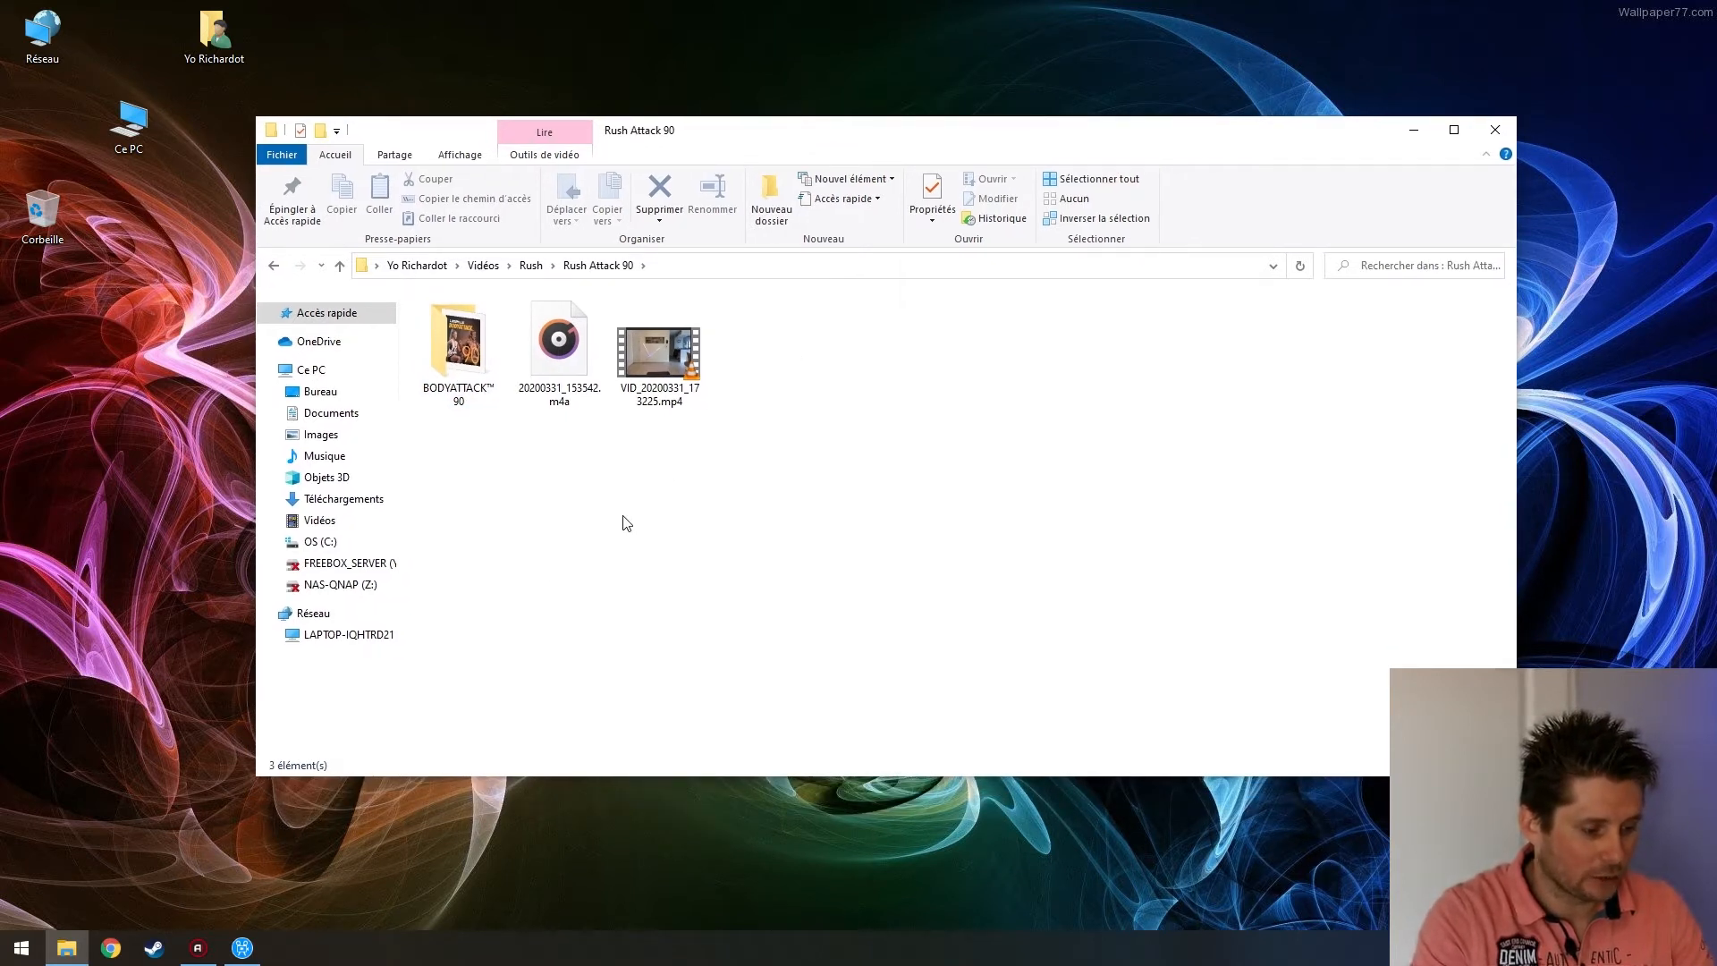
pyautogui.doubleClick(471, 351)
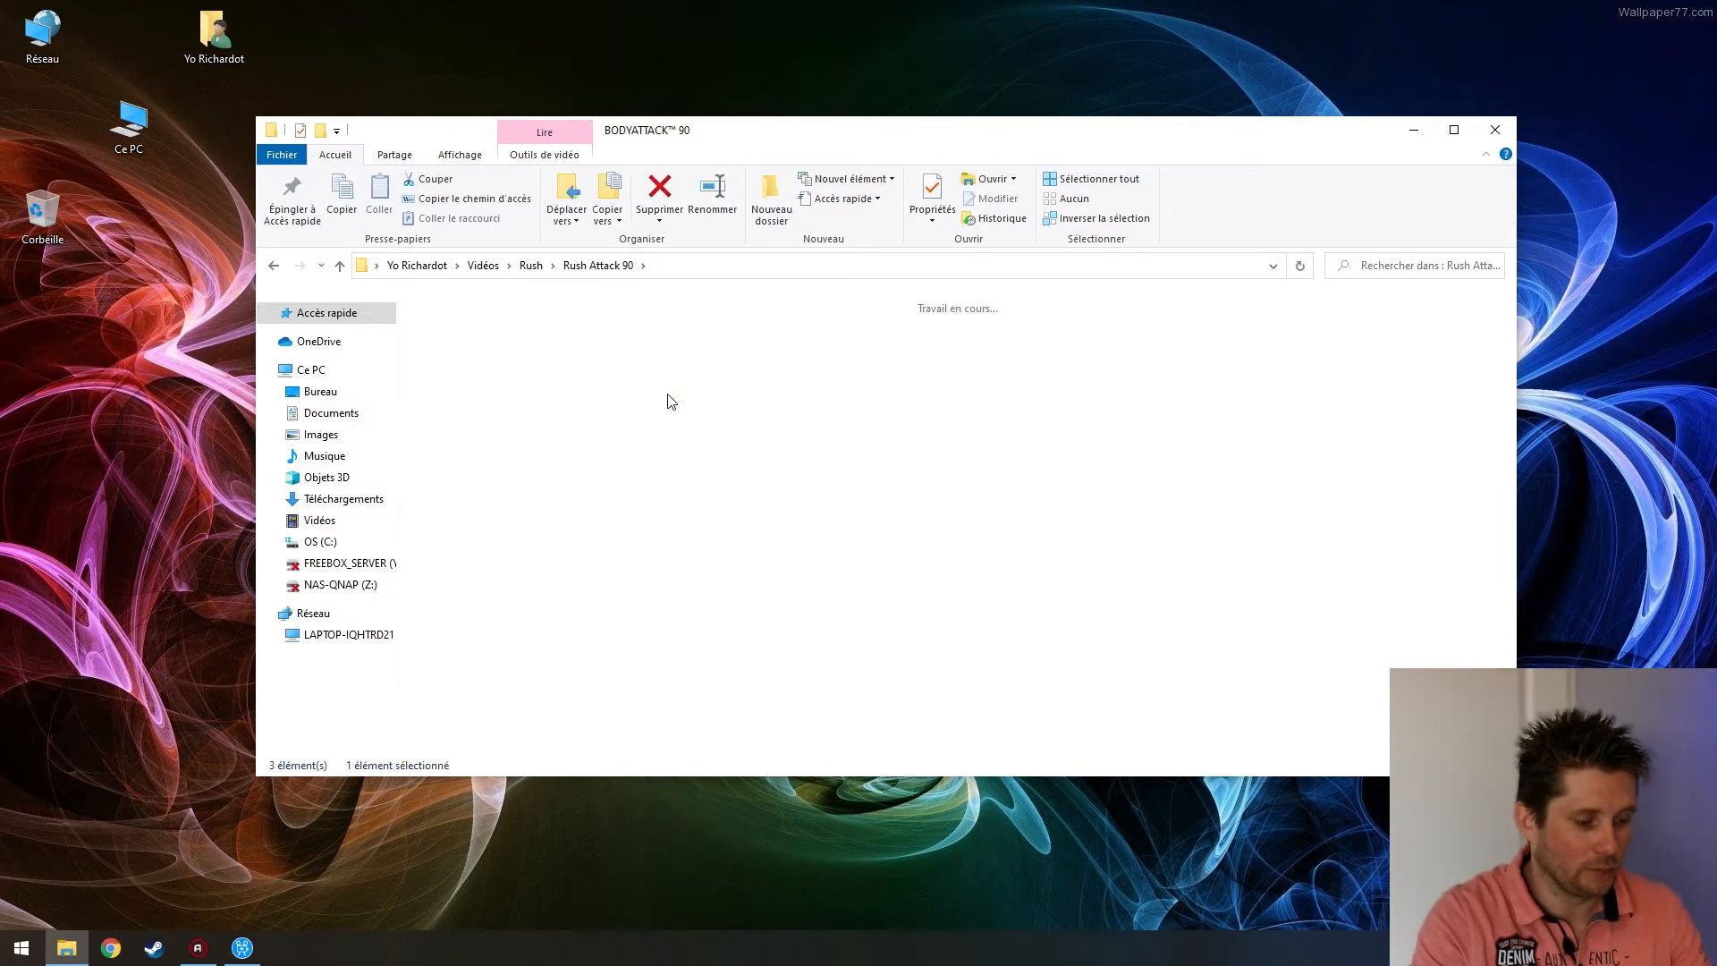
pyautogui.moveTo(541, 284); pyautogui.dragTo(714, 291)
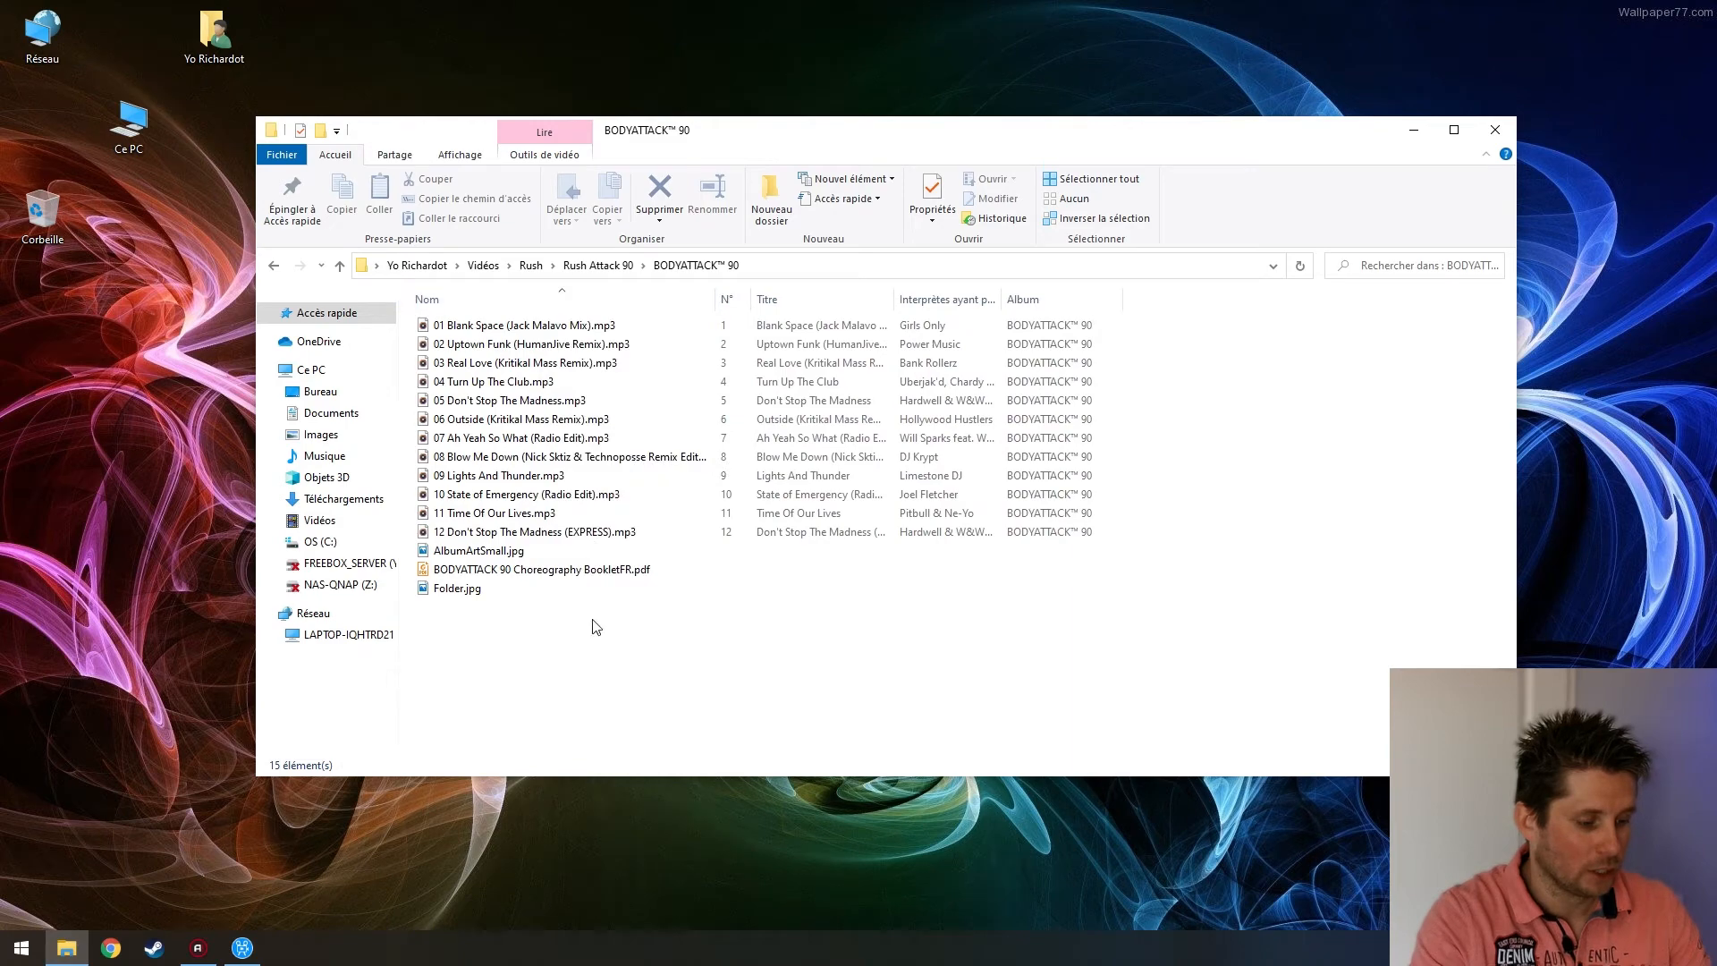
# Open the choreography booklet PDF, scroll through it, and close it
pyautogui.click(590, 575)
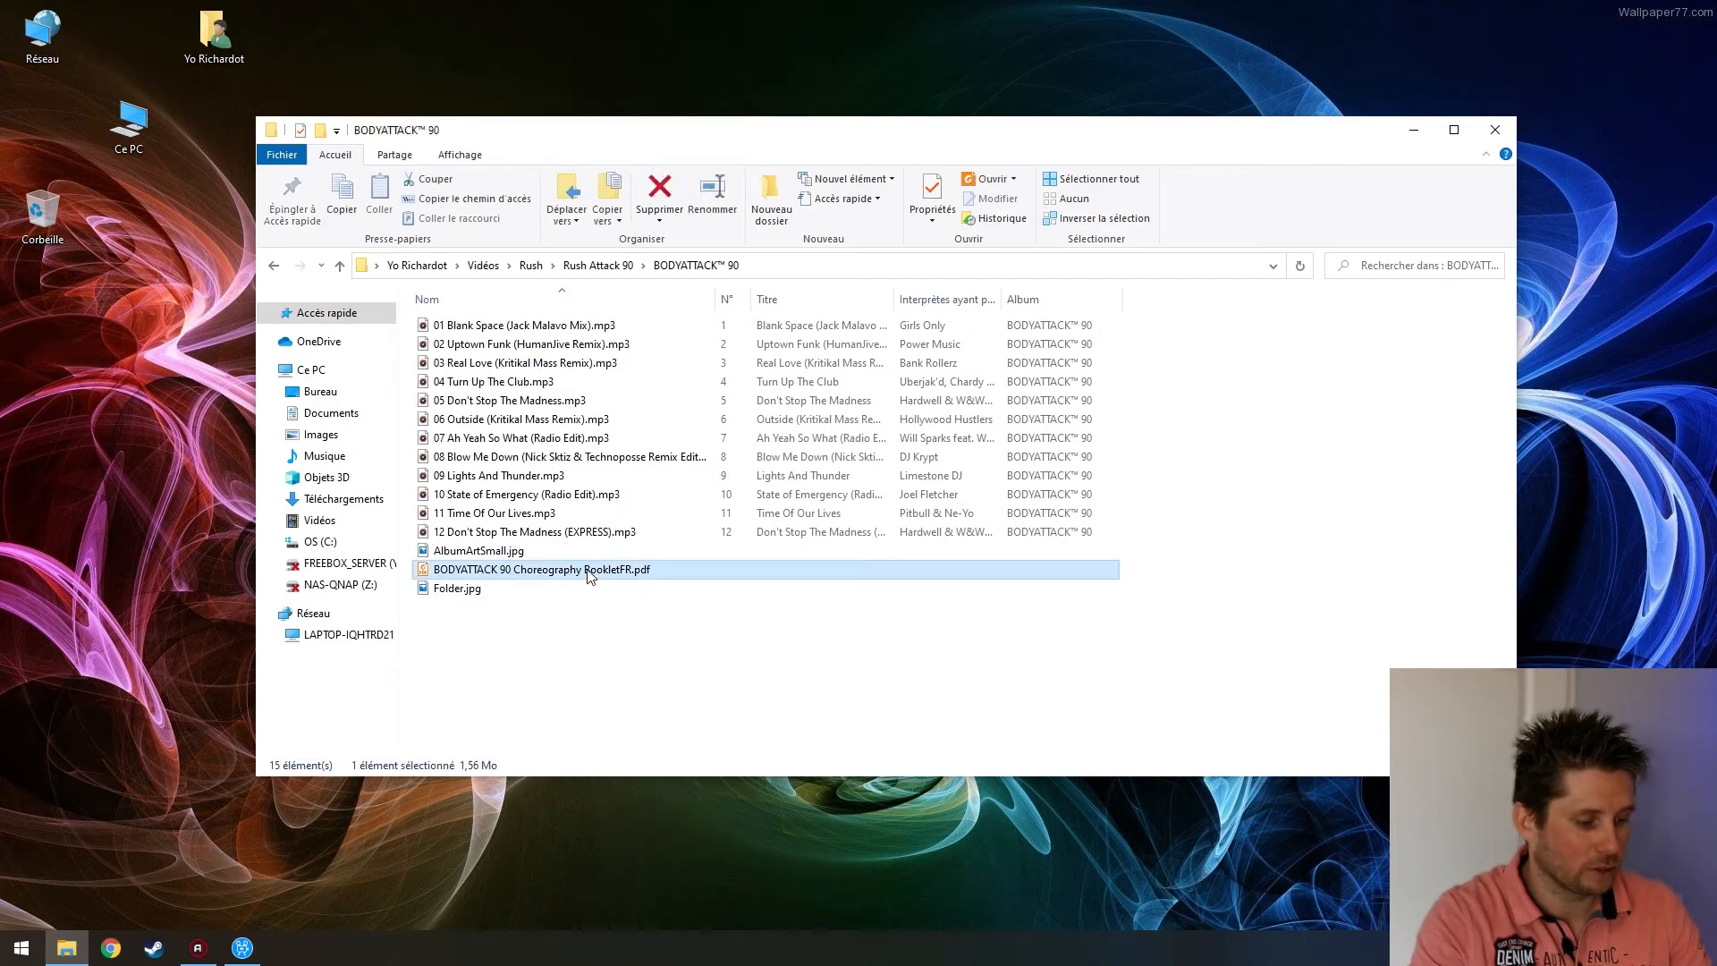
pyautogui.press('Return')
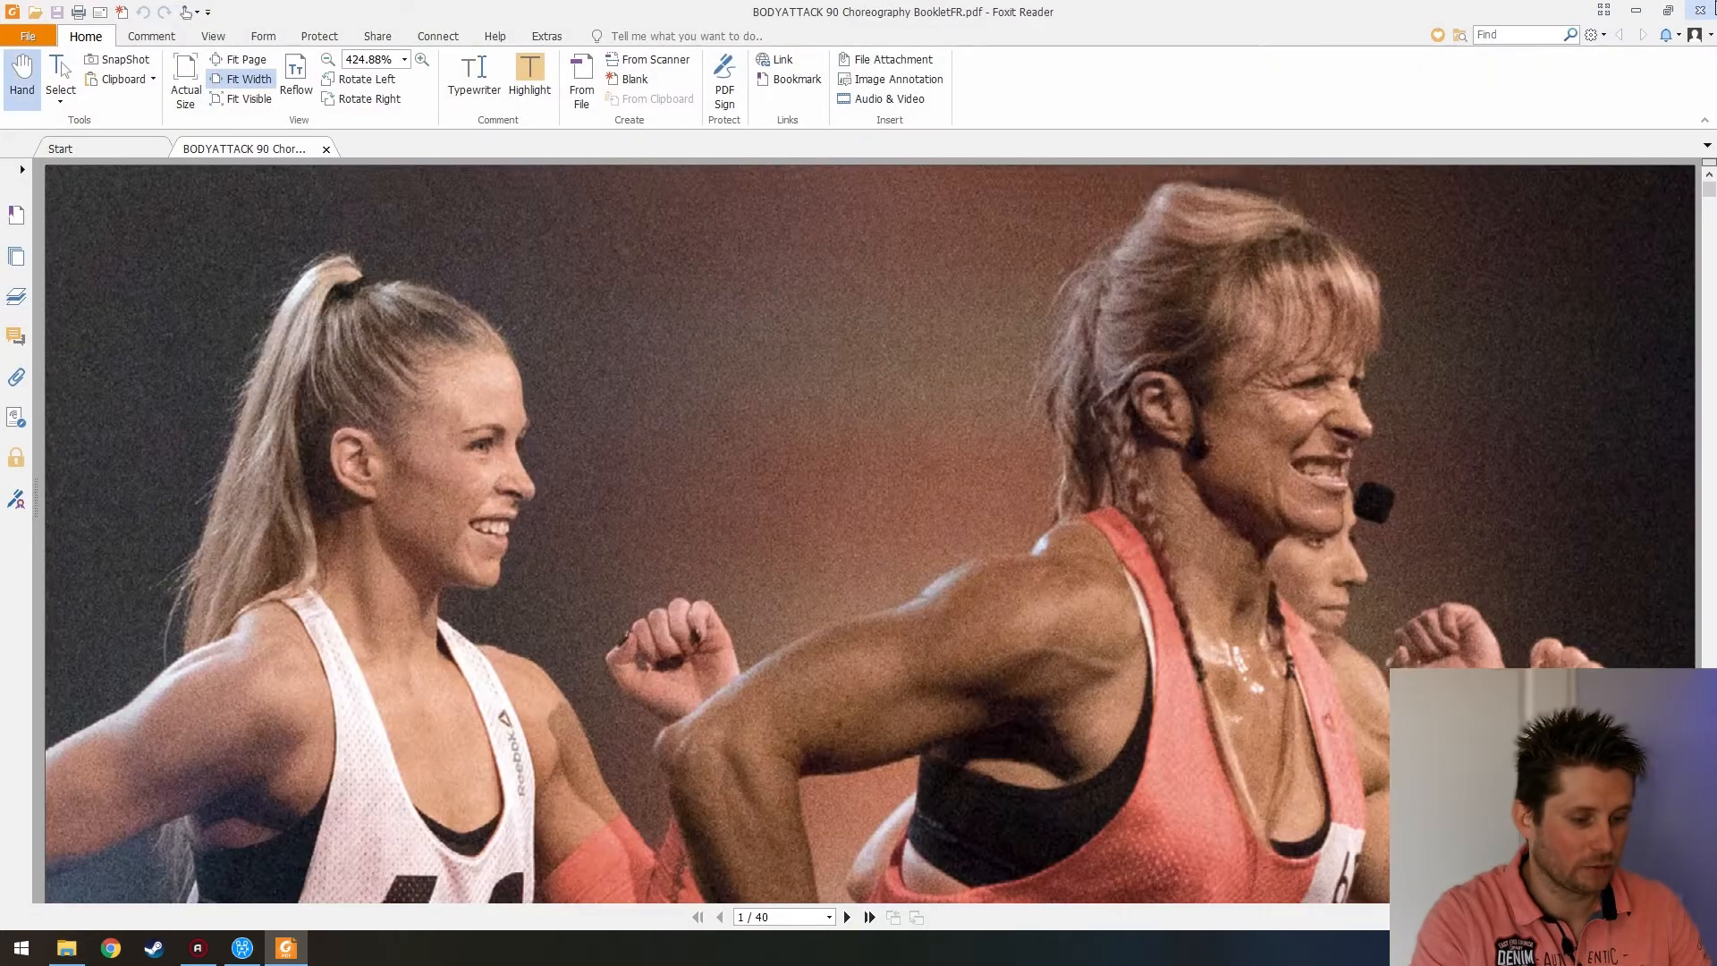
pyautogui.scroll(-3, 1455, 353)
pyautogui.scroll(-10, 1454, 353)
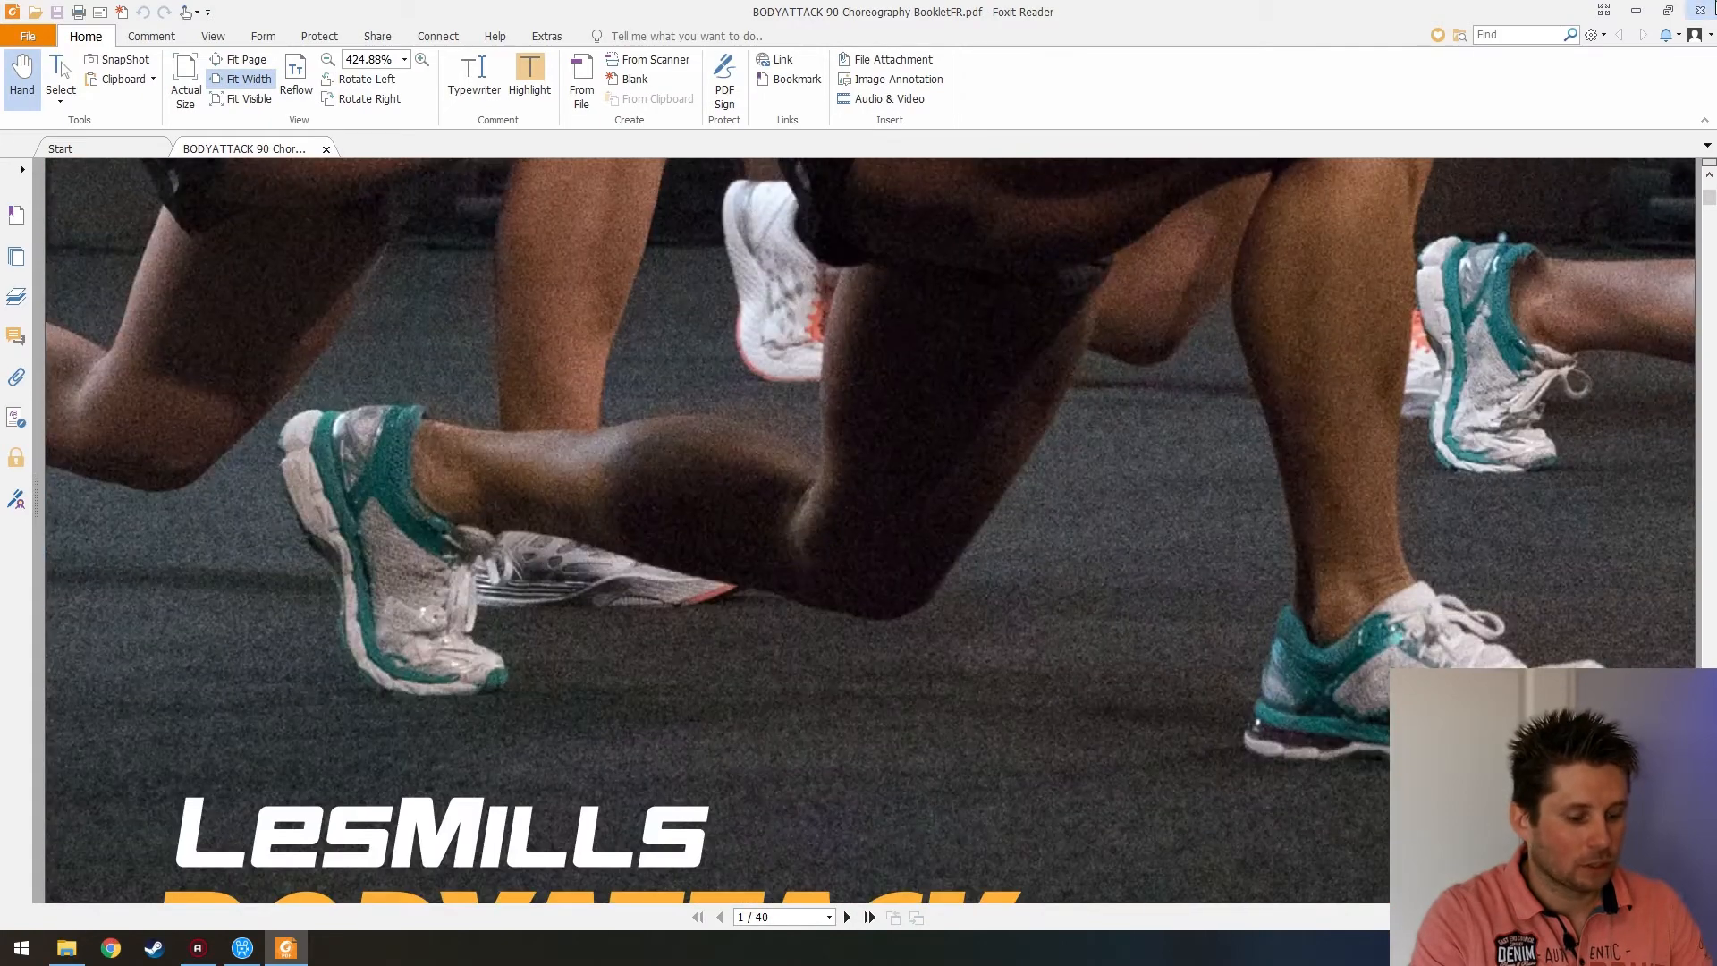
pyautogui.click(1700, 11)
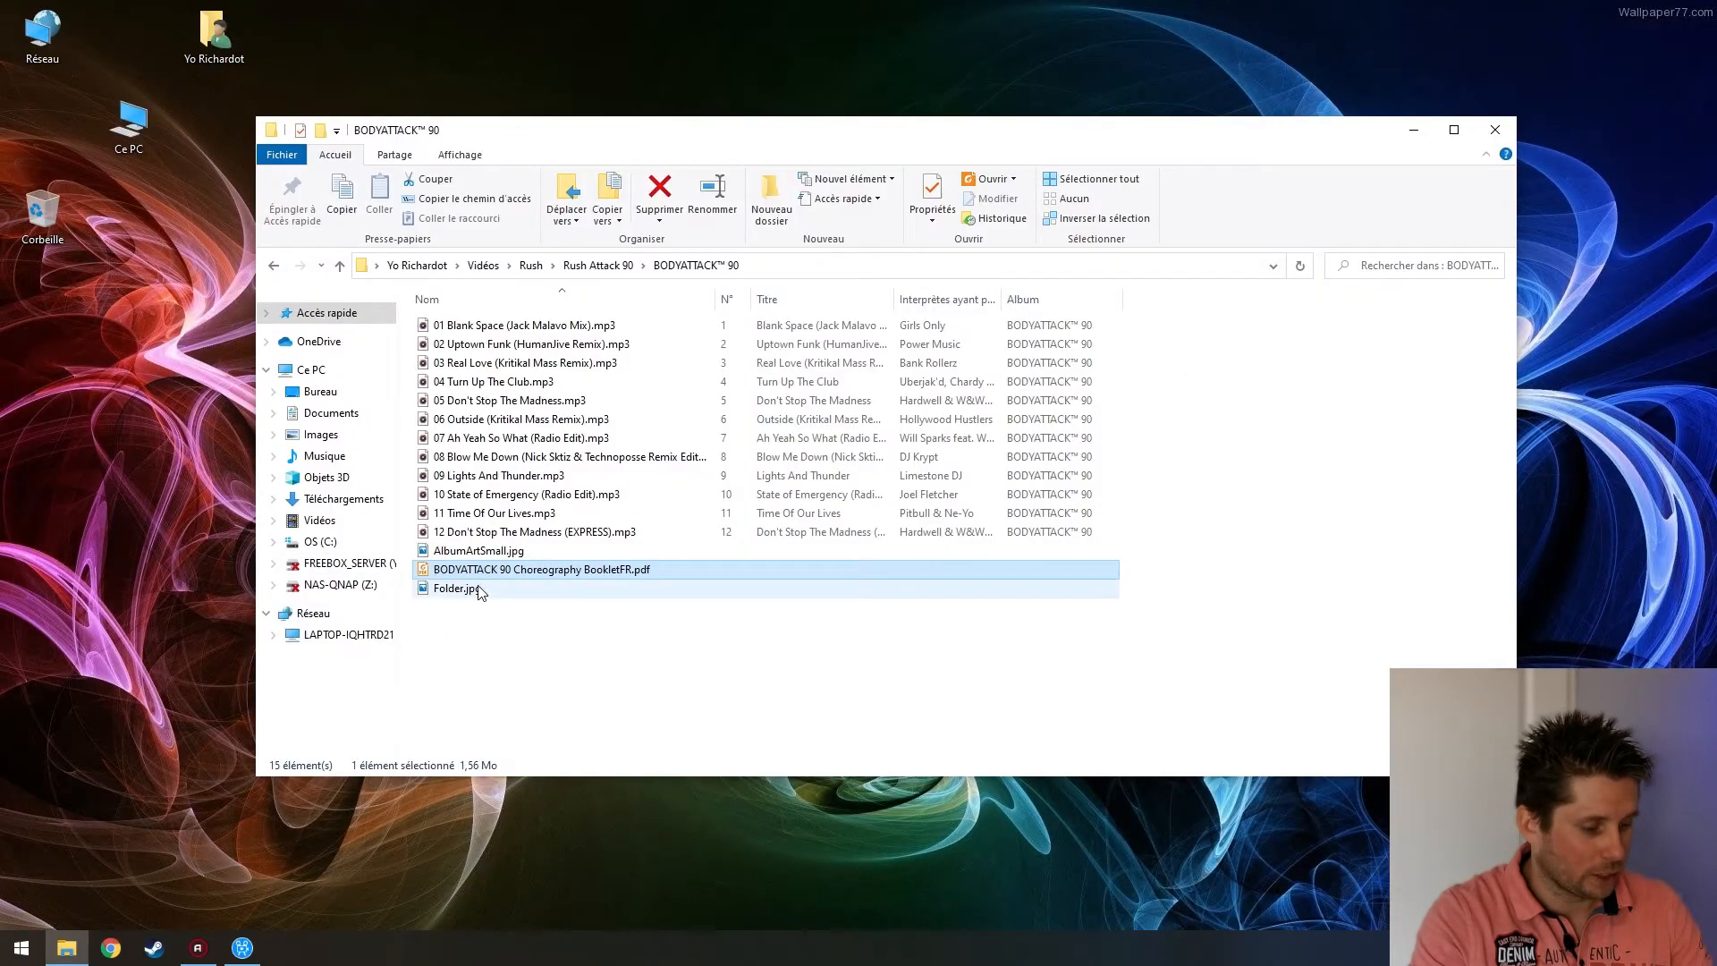
# View the AlbumArtSmall.jpg and Folder.jpg images, closing each viewer afterwards
pyautogui.click(477, 552)
pyautogui.doubleClick(477, 552)
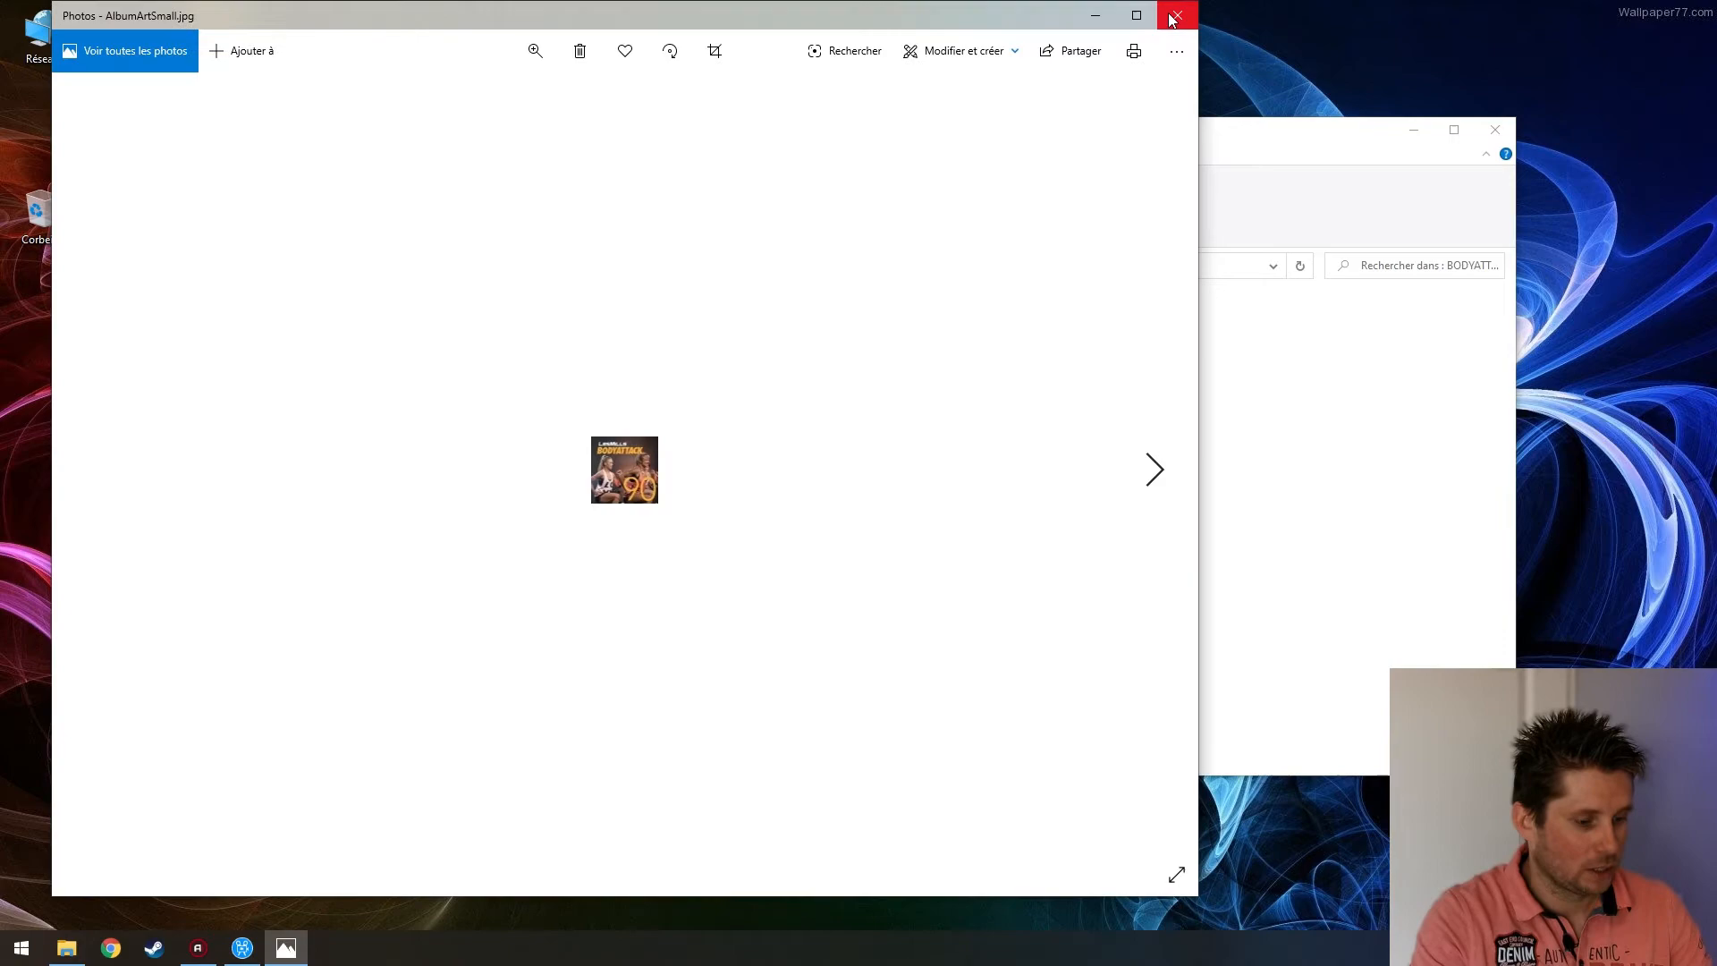
pyautogui.click(1178, 15)
pyautogui.click(534, 589)
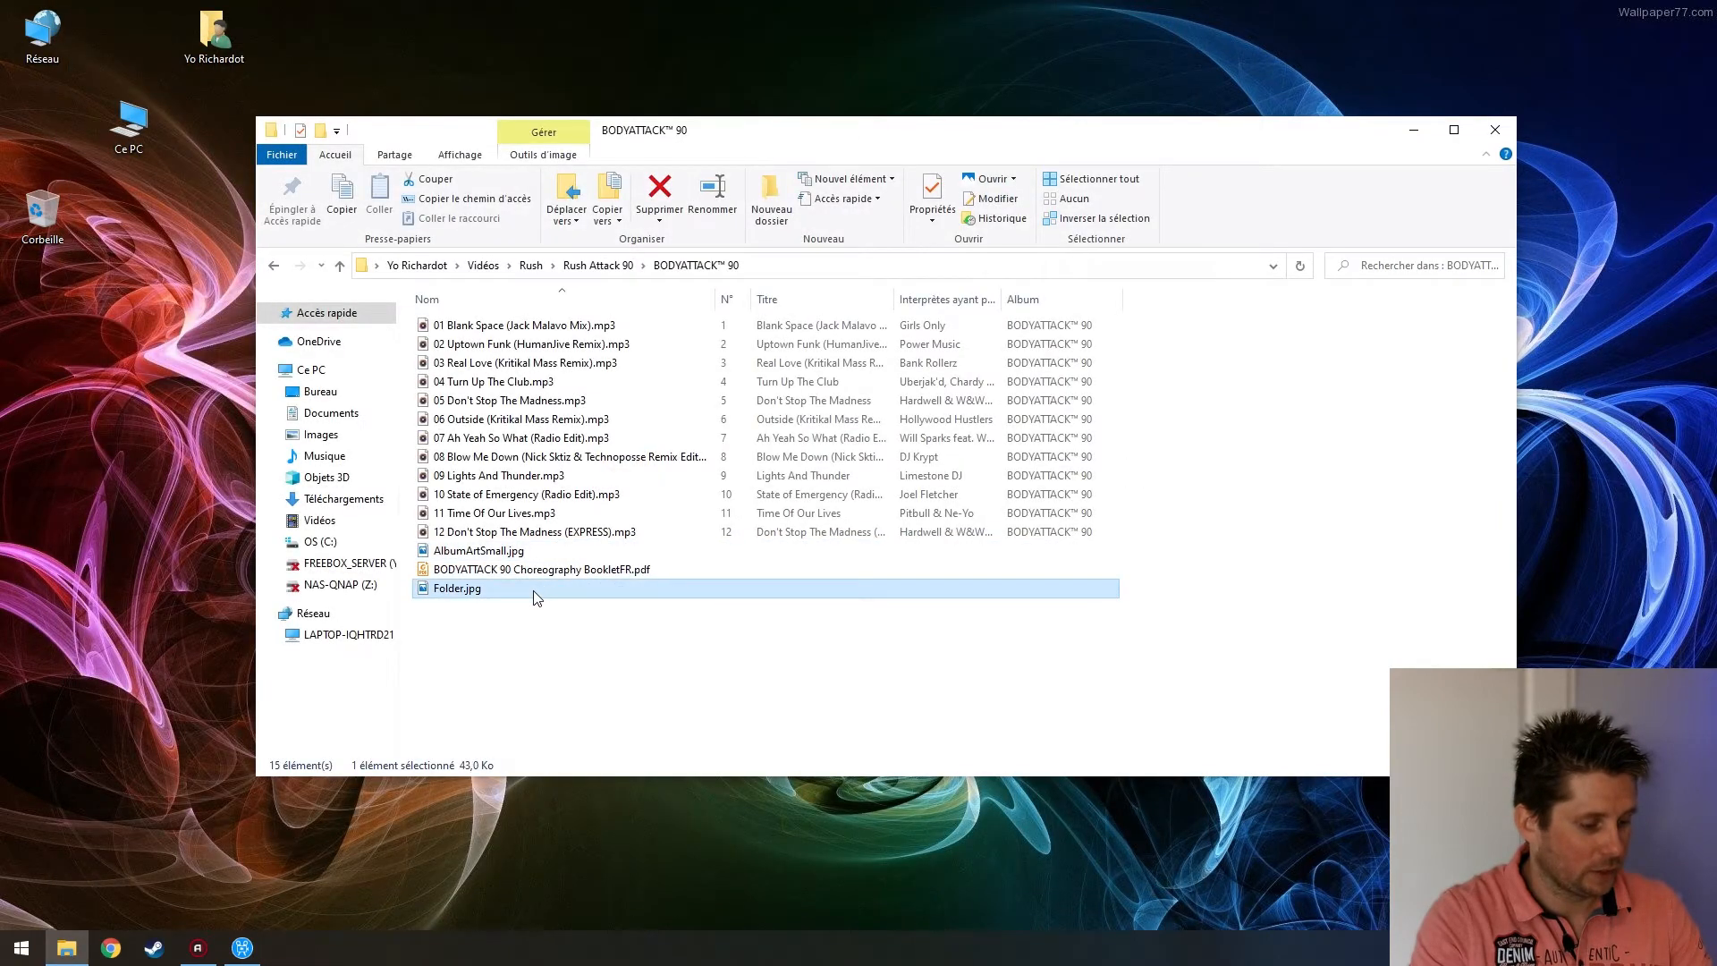
pyautogui.doubleClick(536, 589)
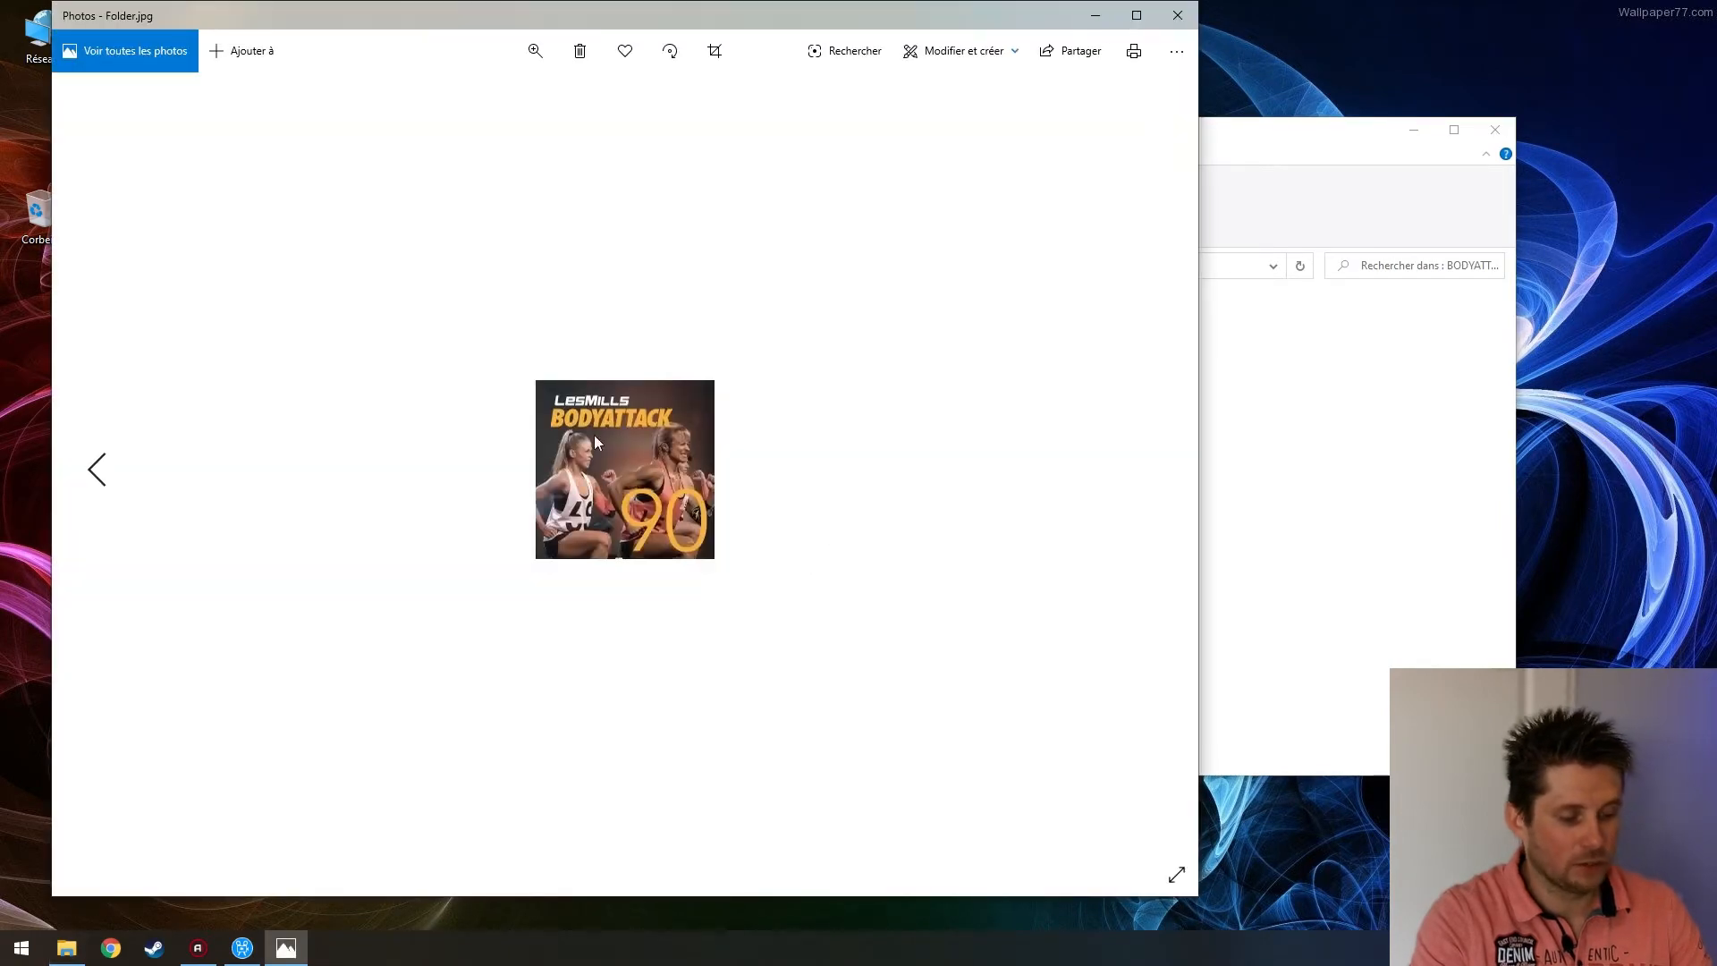
pyautogui.click(1178, 15)
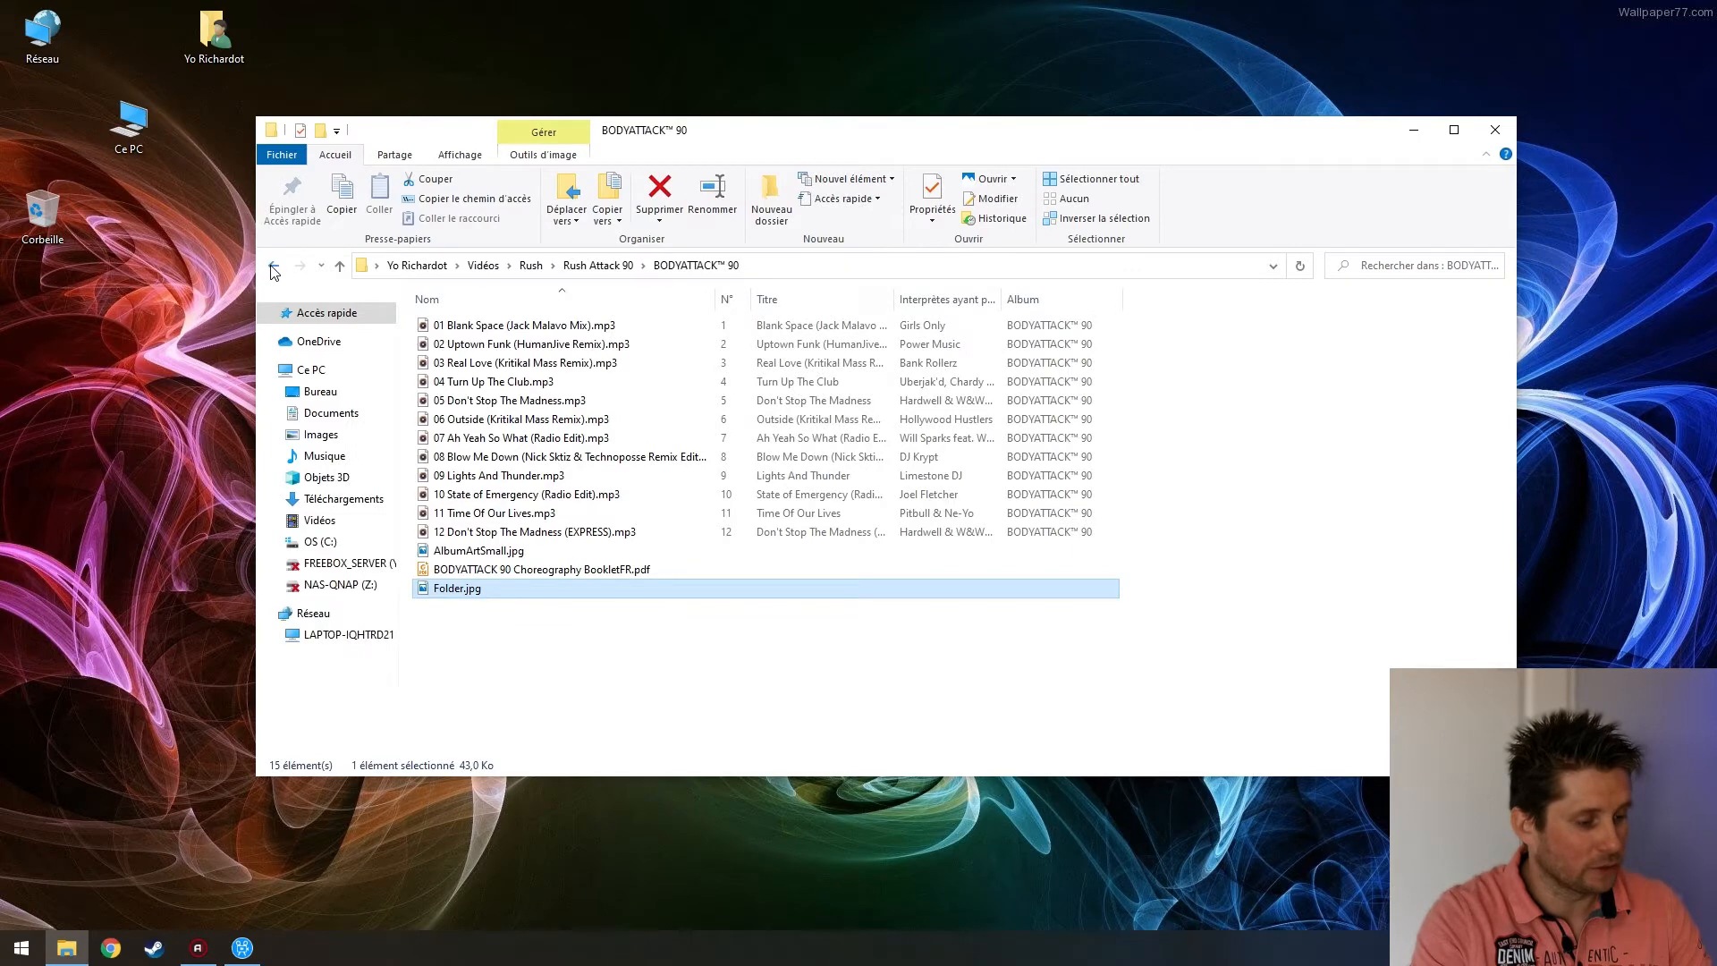
# Return to Rush Attack 90 and play 20200331_153542.m4a
pyautogui.click(273, 266)
pyautogui.click(557, 351)
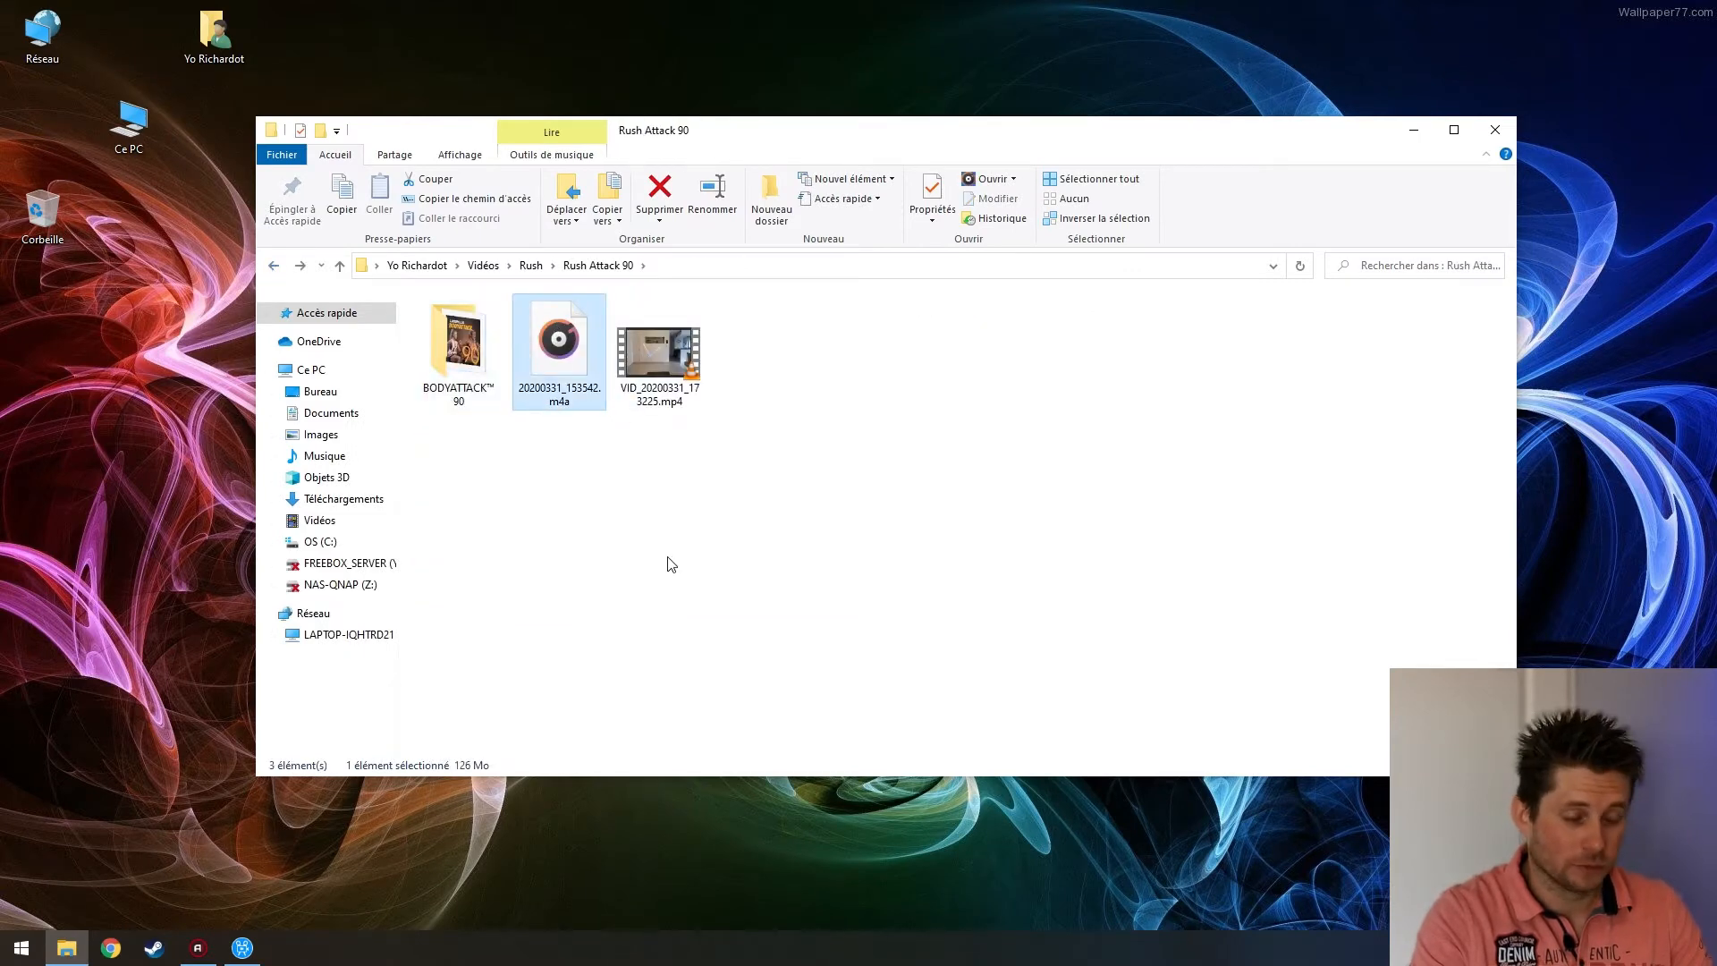
pyautogui.doubleClick(553, 350)
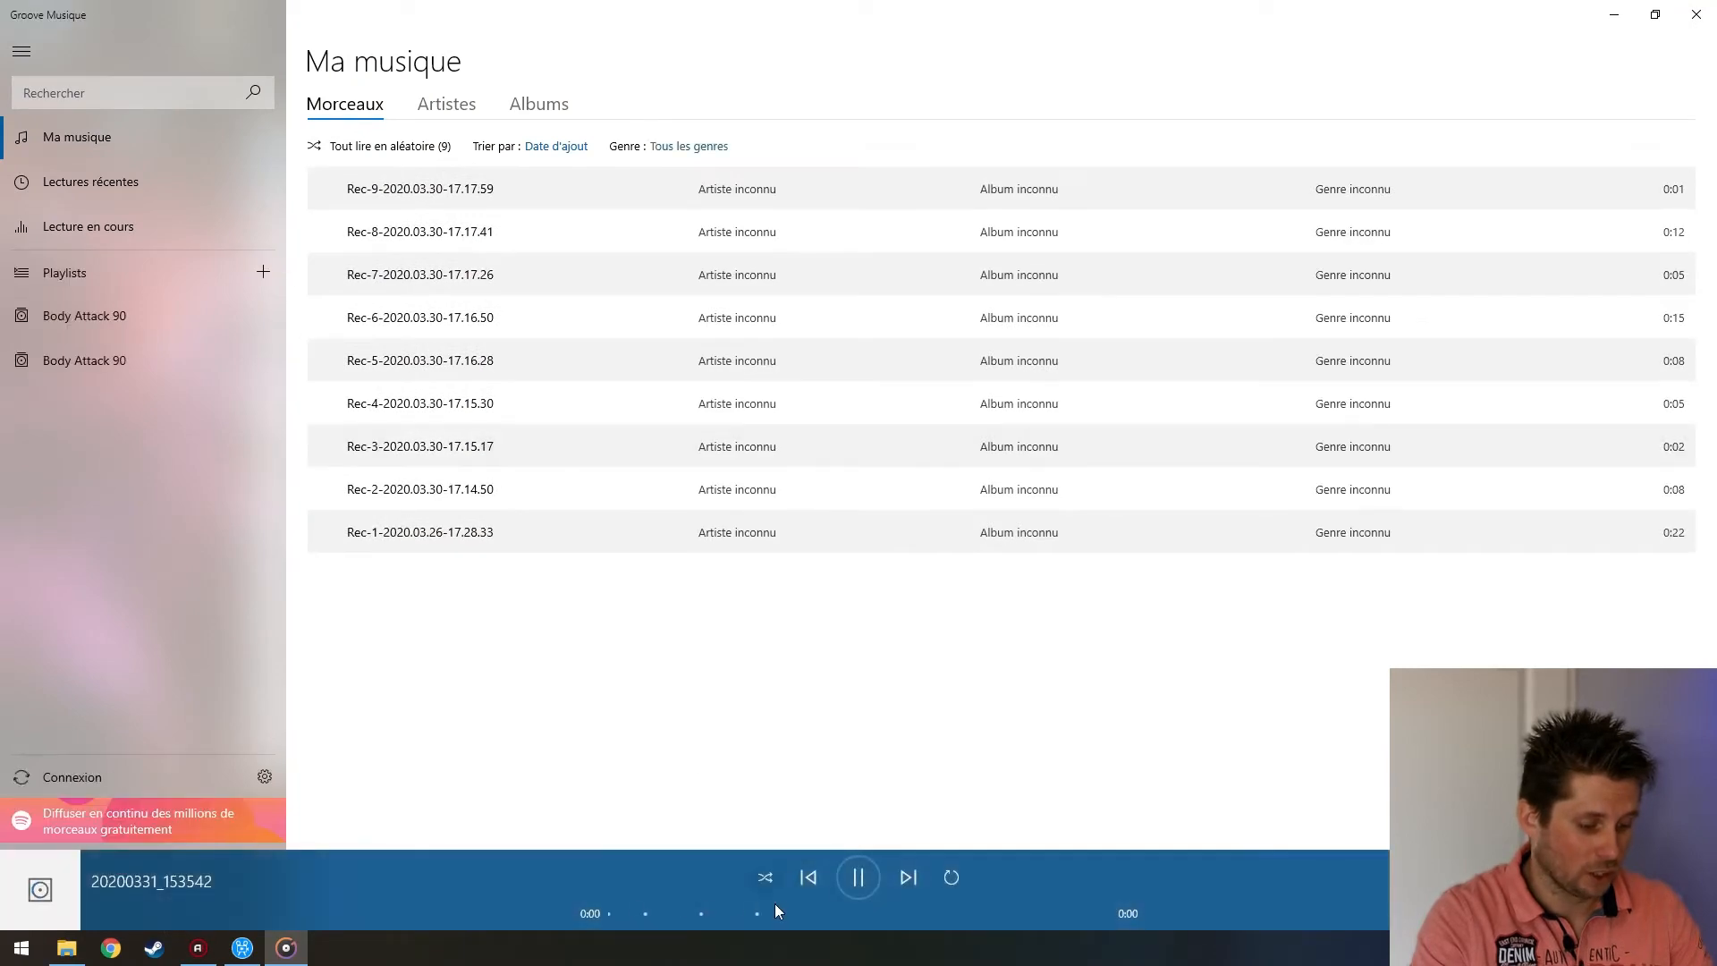
# Skip the recording ahead past 1:06:56, close Groove Music, and open VID_20200331_173225.mp4
pyautogui.click(887, 912)
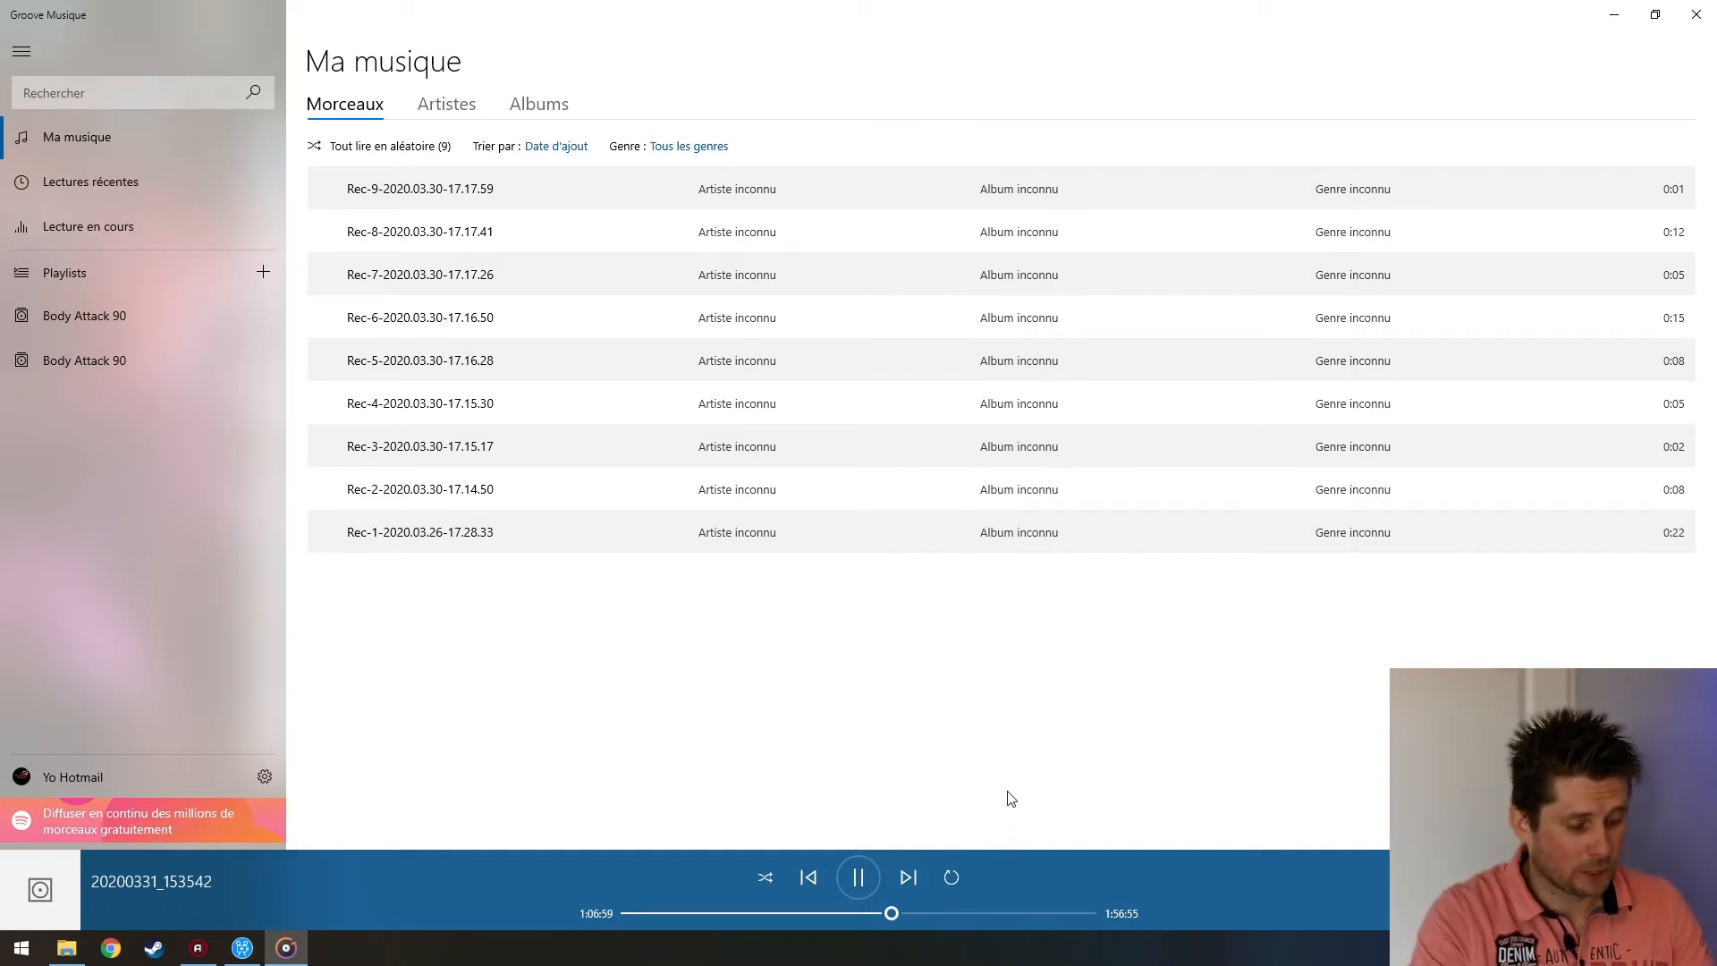
pyautogui.click(1003, 910)
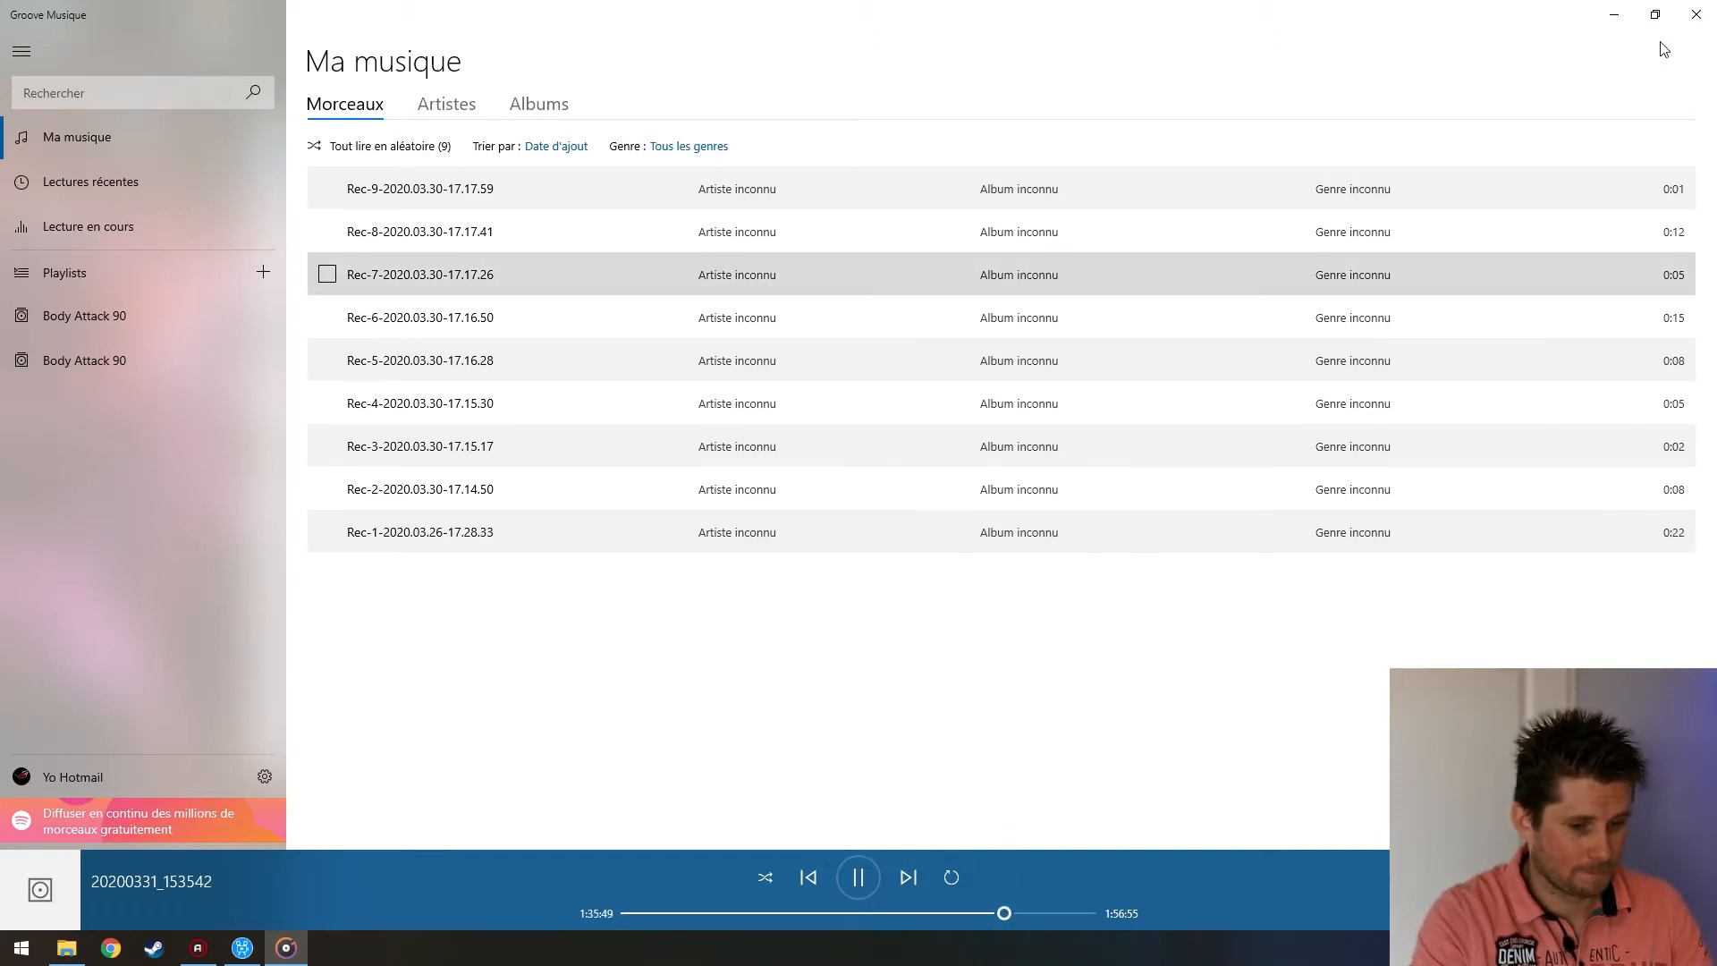
pyautogui.click(1697, 14)
pyautogui.doubleClick(659, 358)
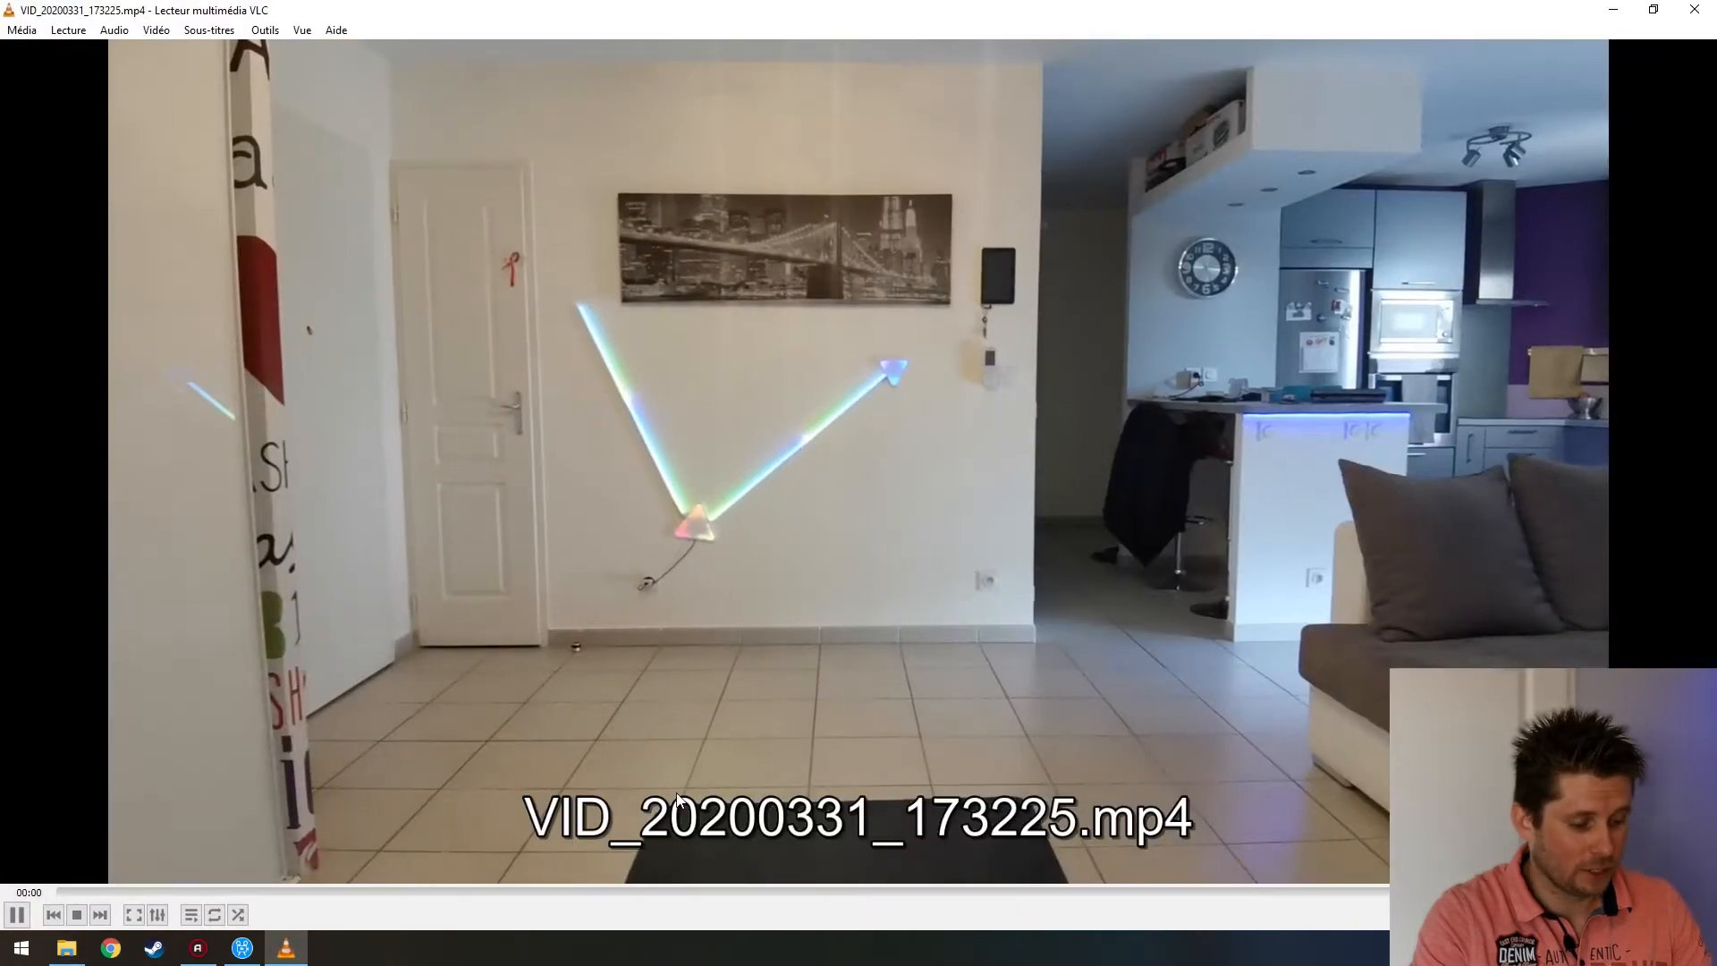
# Skip the workout video ahead to about 45 then 54 minutes, then close VLC
pyautogui.moveTo(563, 892); pyautogui.dragTo(721, 892)
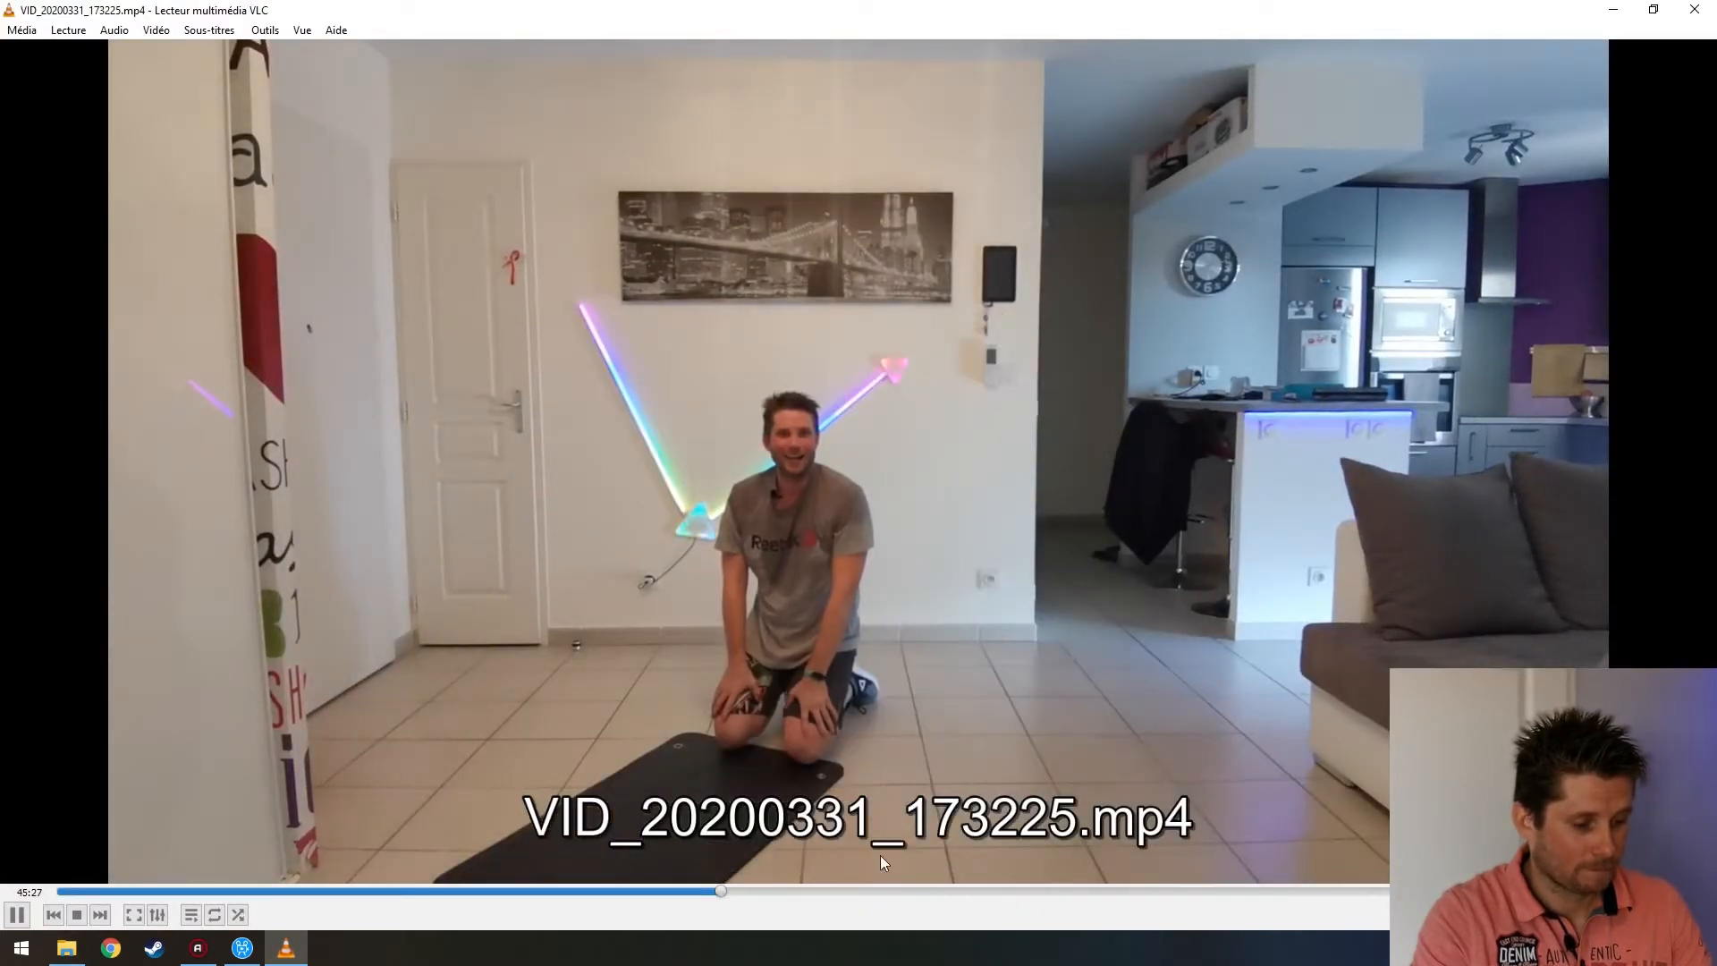
pyautogui.click(846, 892)
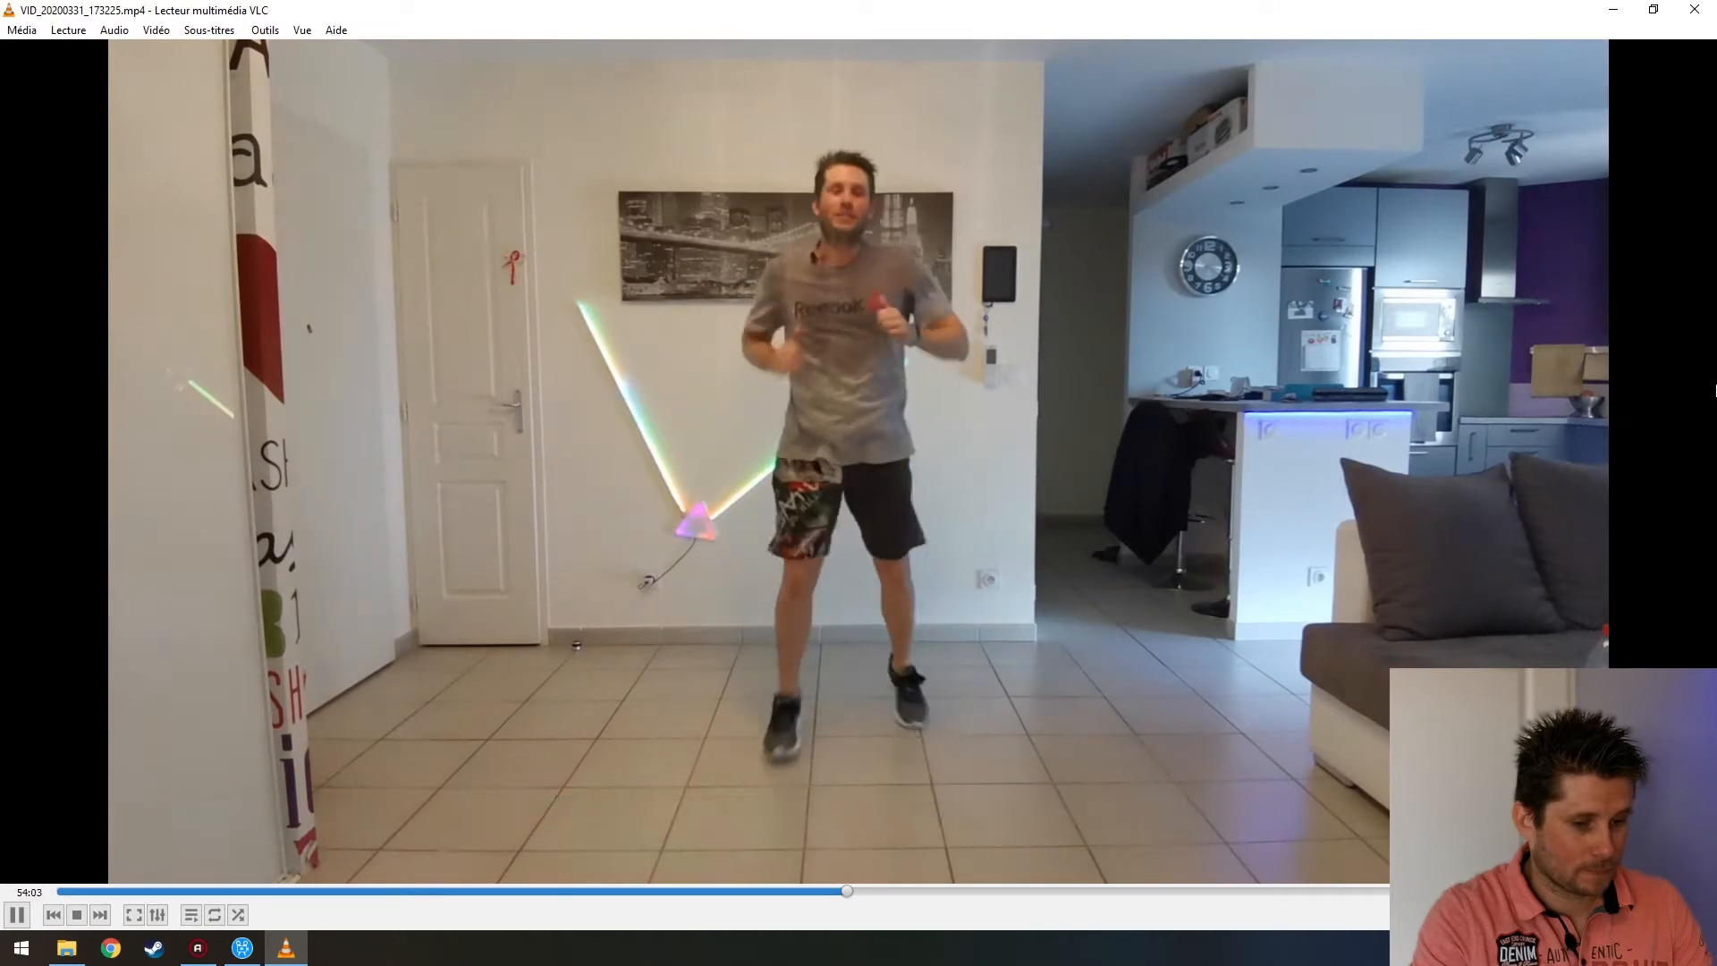
pyautogui.click(1708, 8)
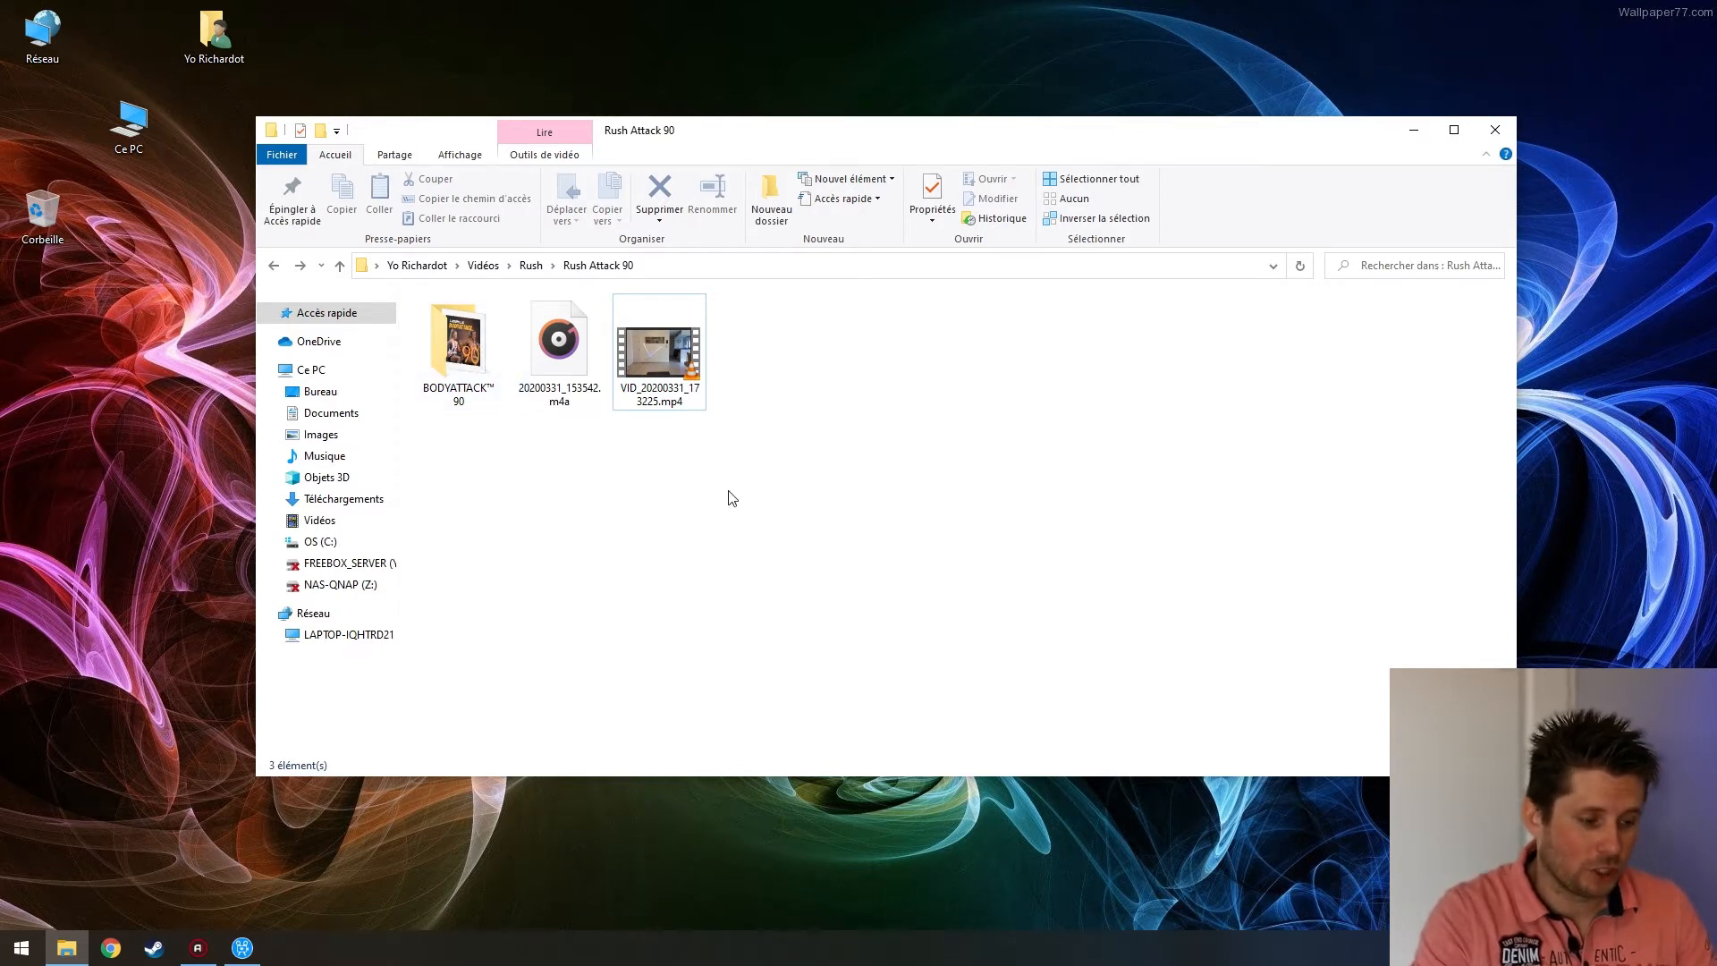
# Close the Rush Attack 90 folder window and bring Movavi back with its import panel
pyautogui.moveTo(865, 141); pyautogui.dragTo(876, 132)
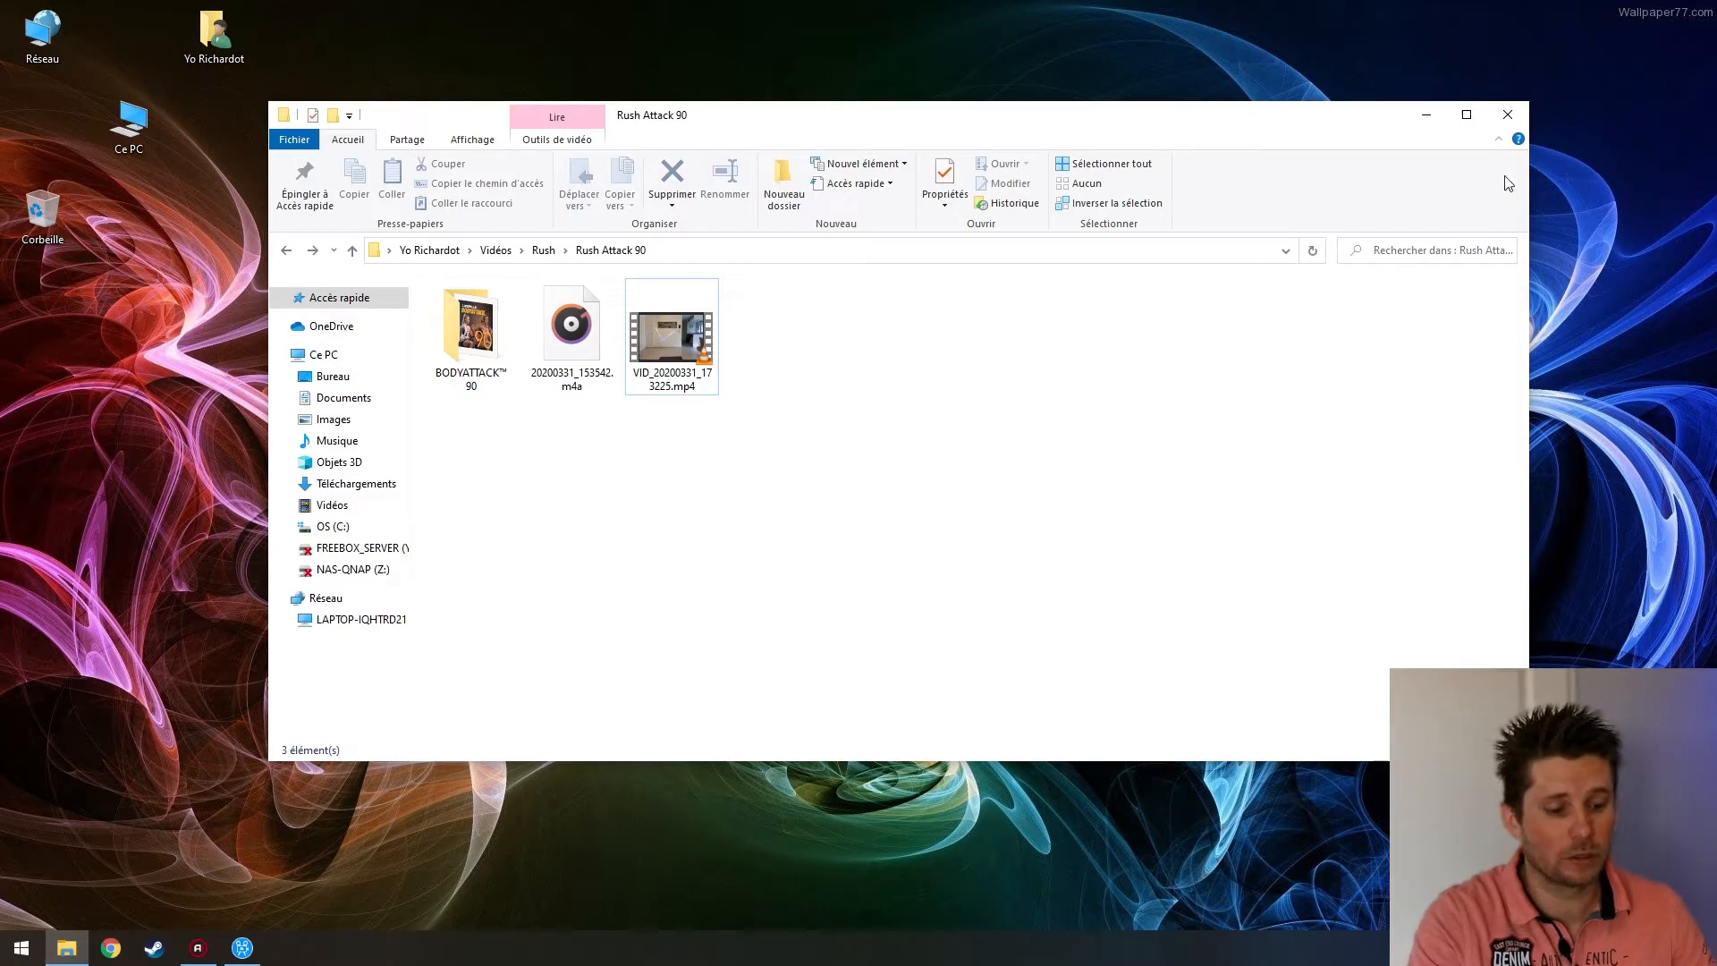
pyautogui.moveTo(1335, 132); pyautogui.dragTo(1340, 118)
pyautogui.click(1522, 109)
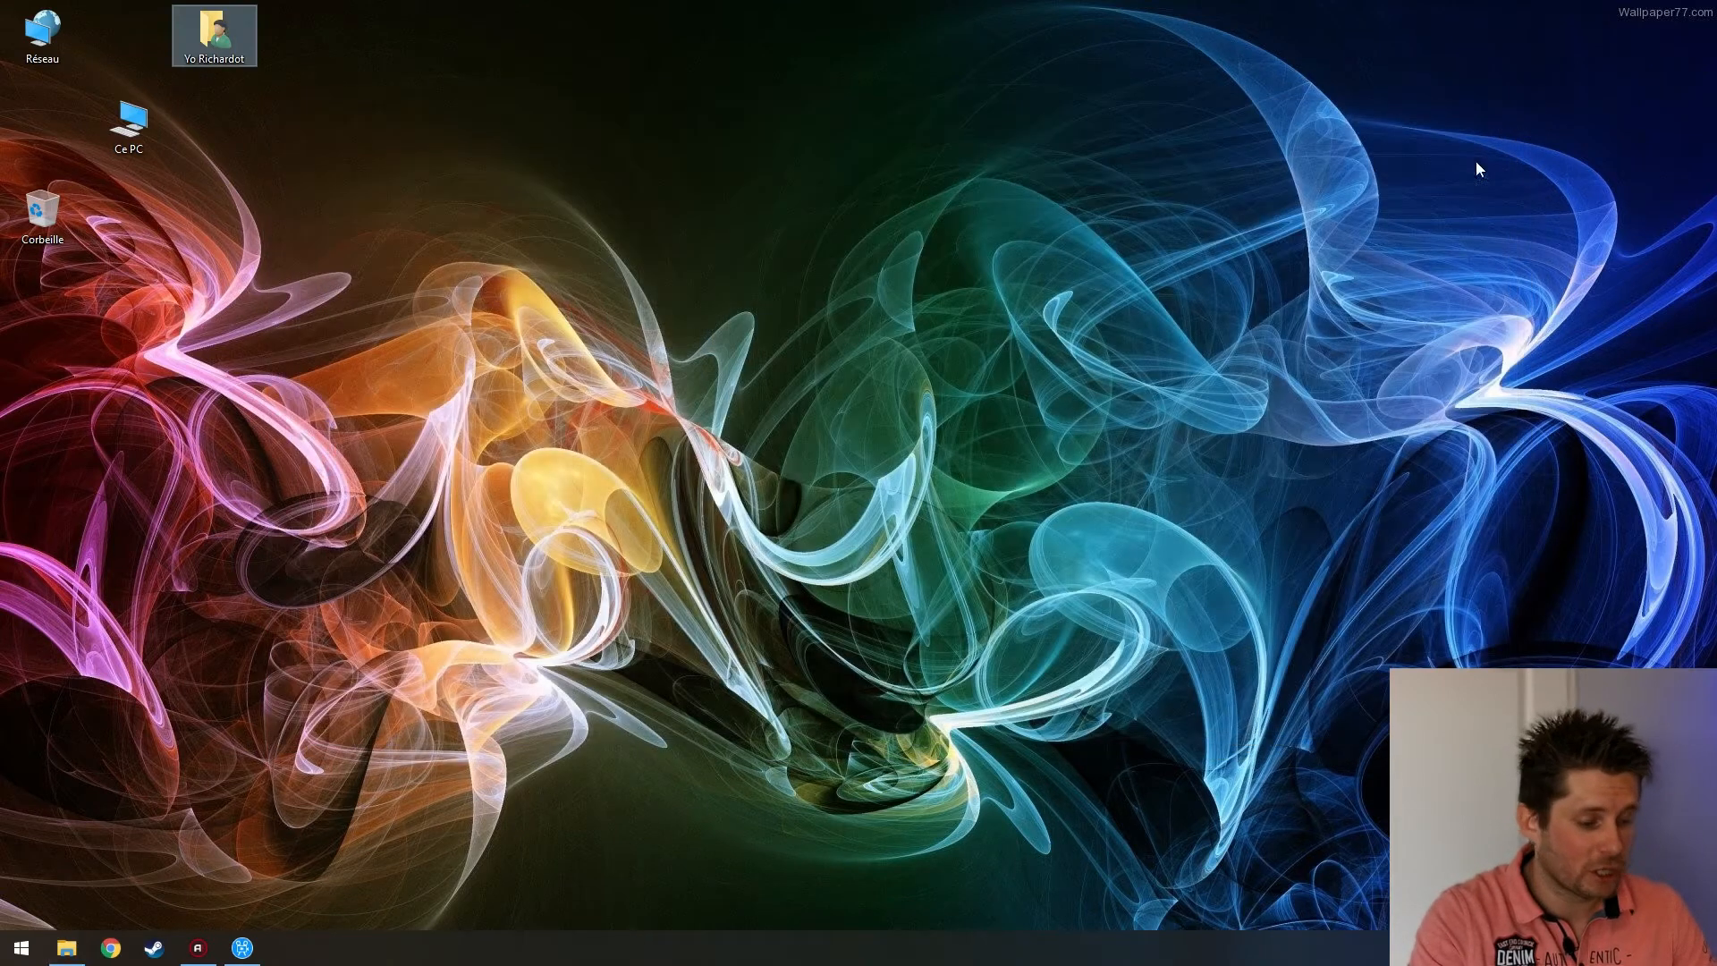
pyautogui.click(243, 948)
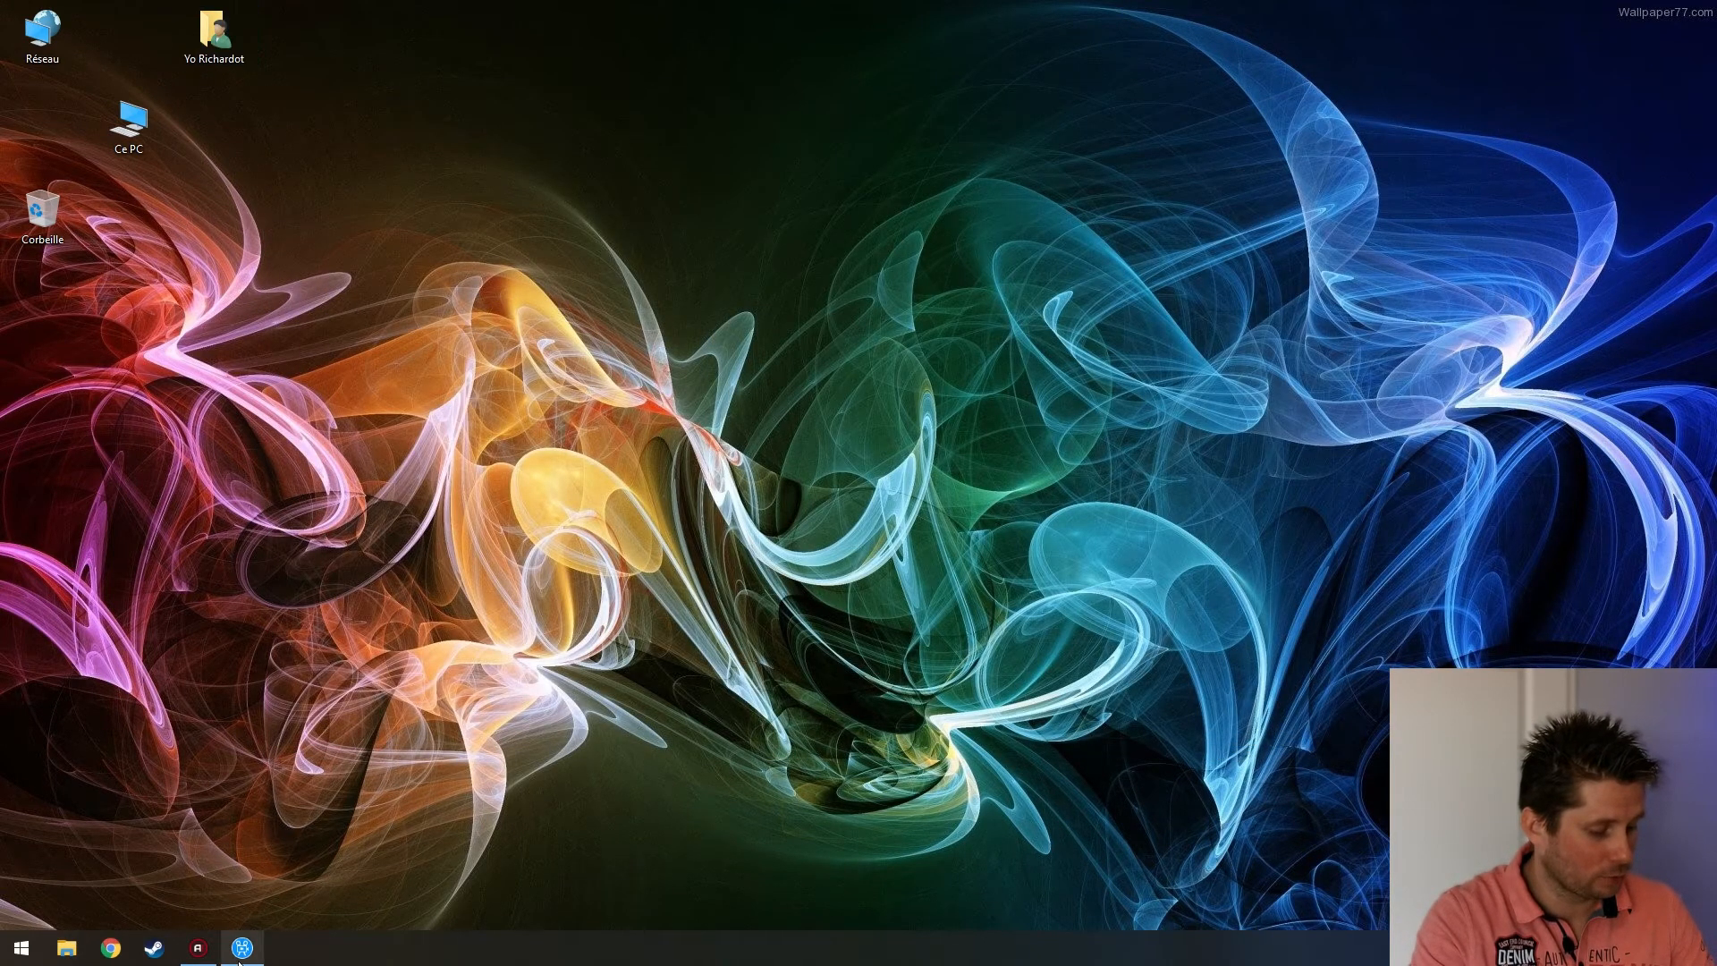
pyautogui.click(25, 67)
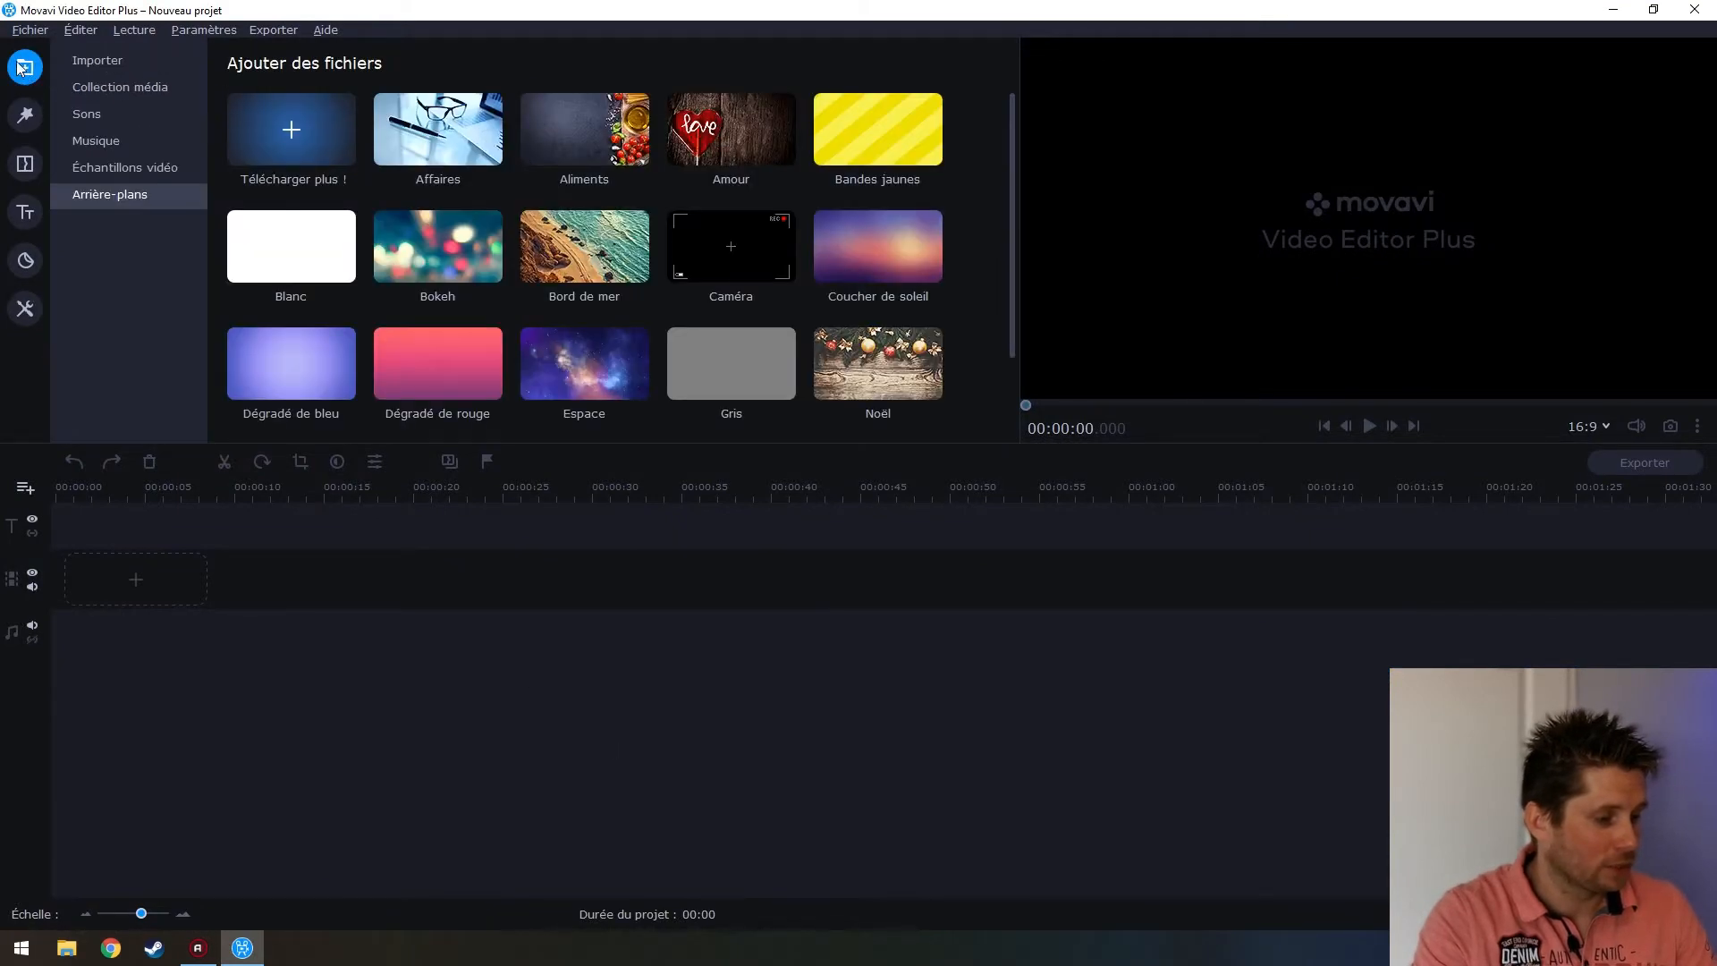
# Browse the add-files dialog to the Vidéos > Rush > Rush Attack 90 folder
pyautogui.click(134, 69)
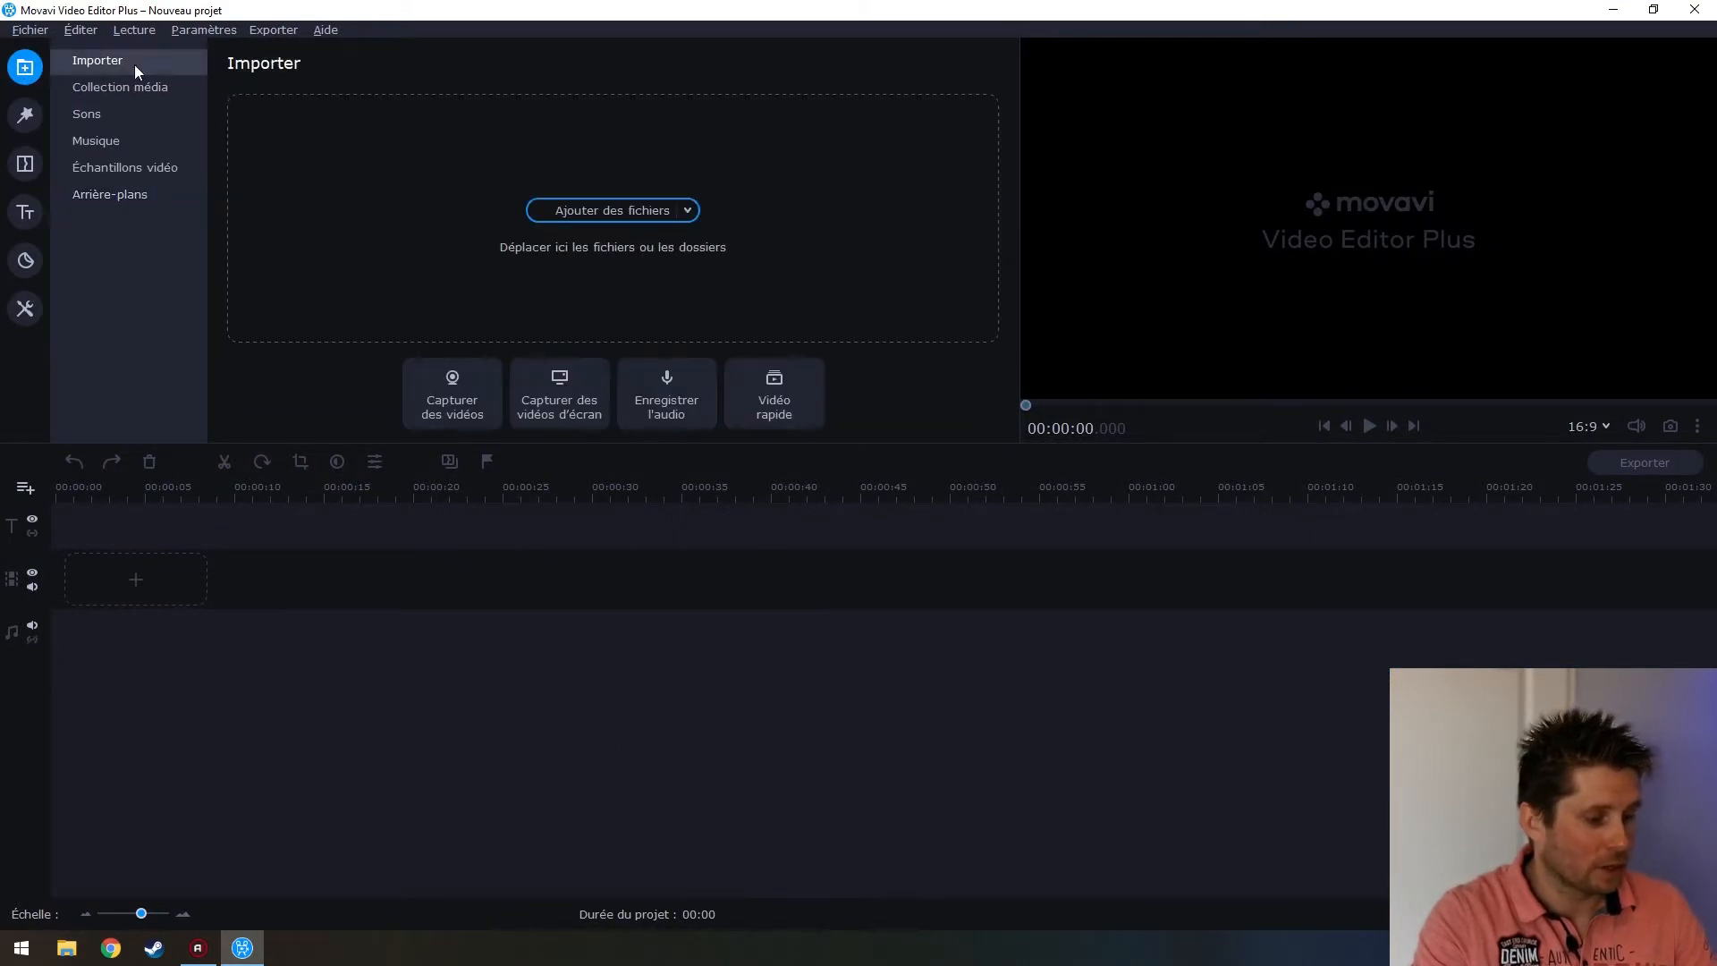
pyautogui.click(613, 210)
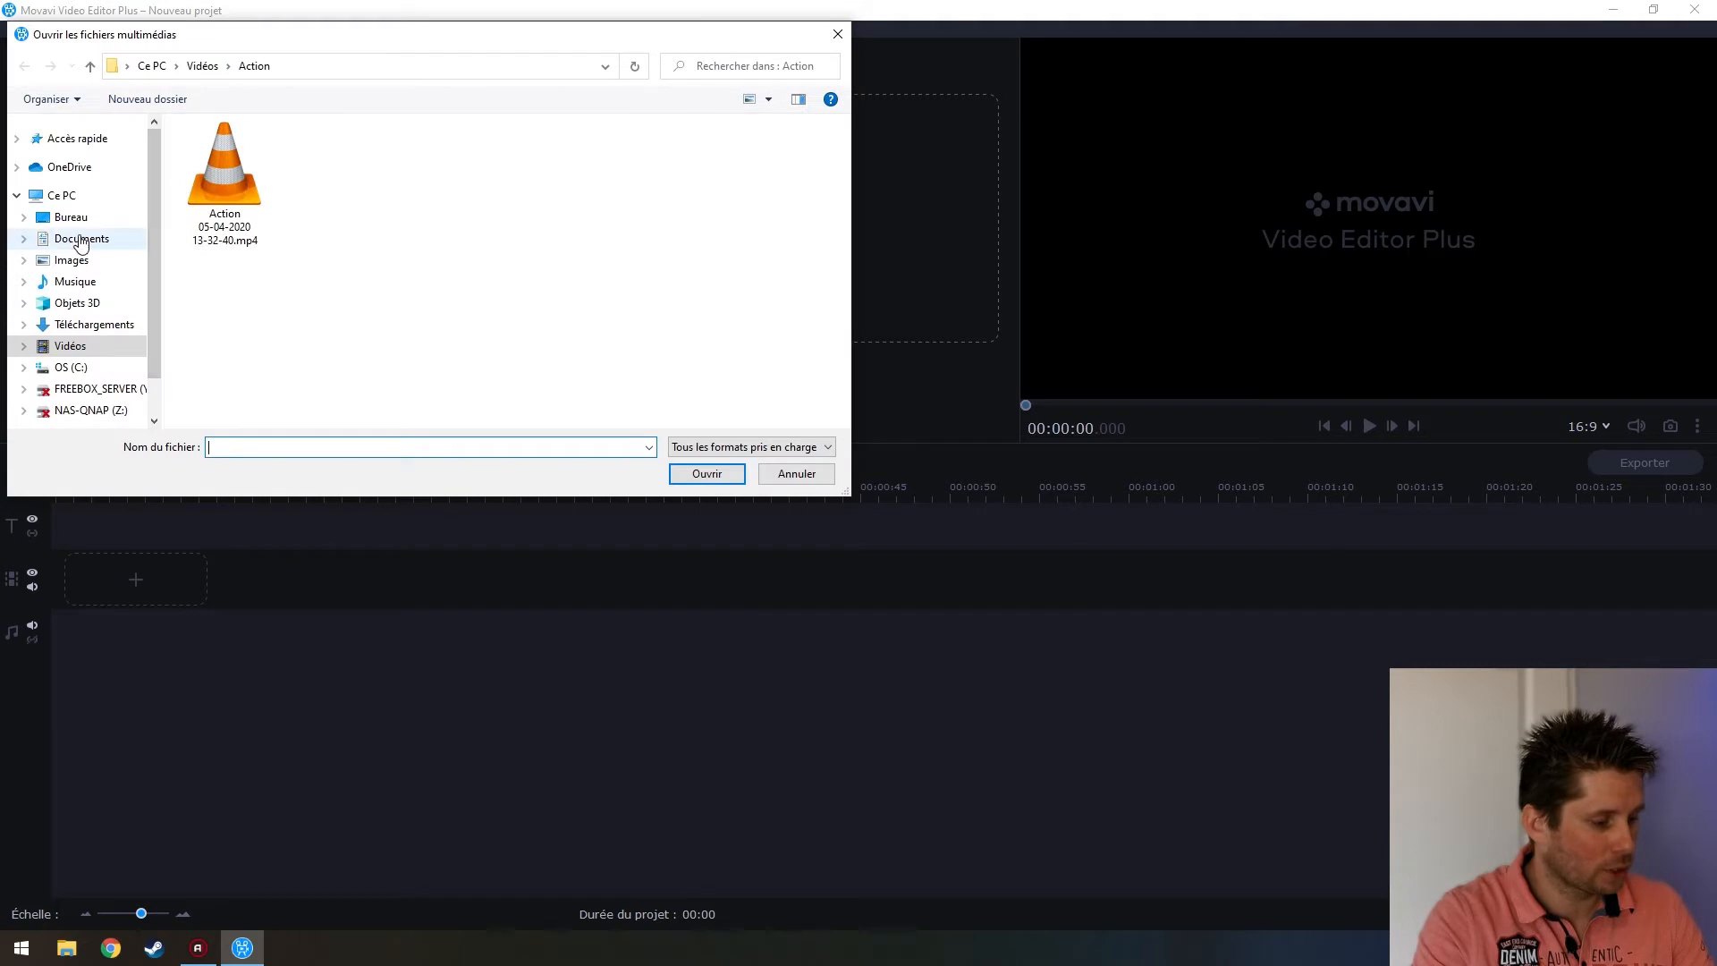
pyautogui.scroll(-1, 76, 358)
pyautogui.click(72, 311)
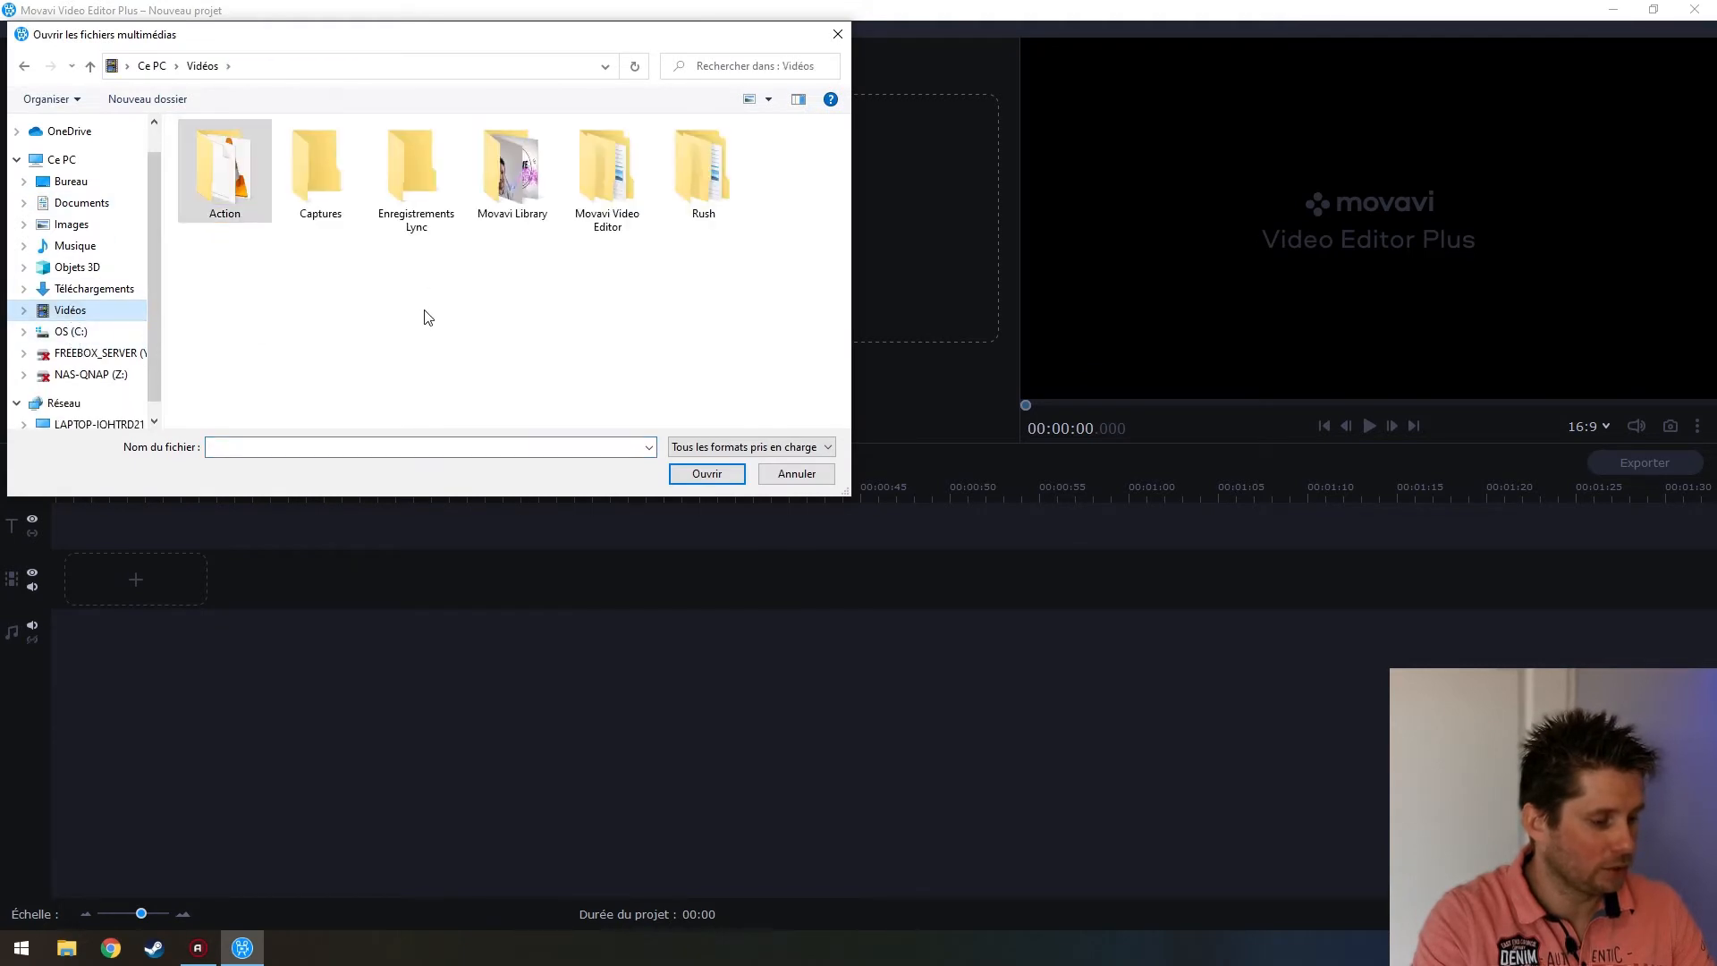
pyautogui.doubleClick(711, 159)
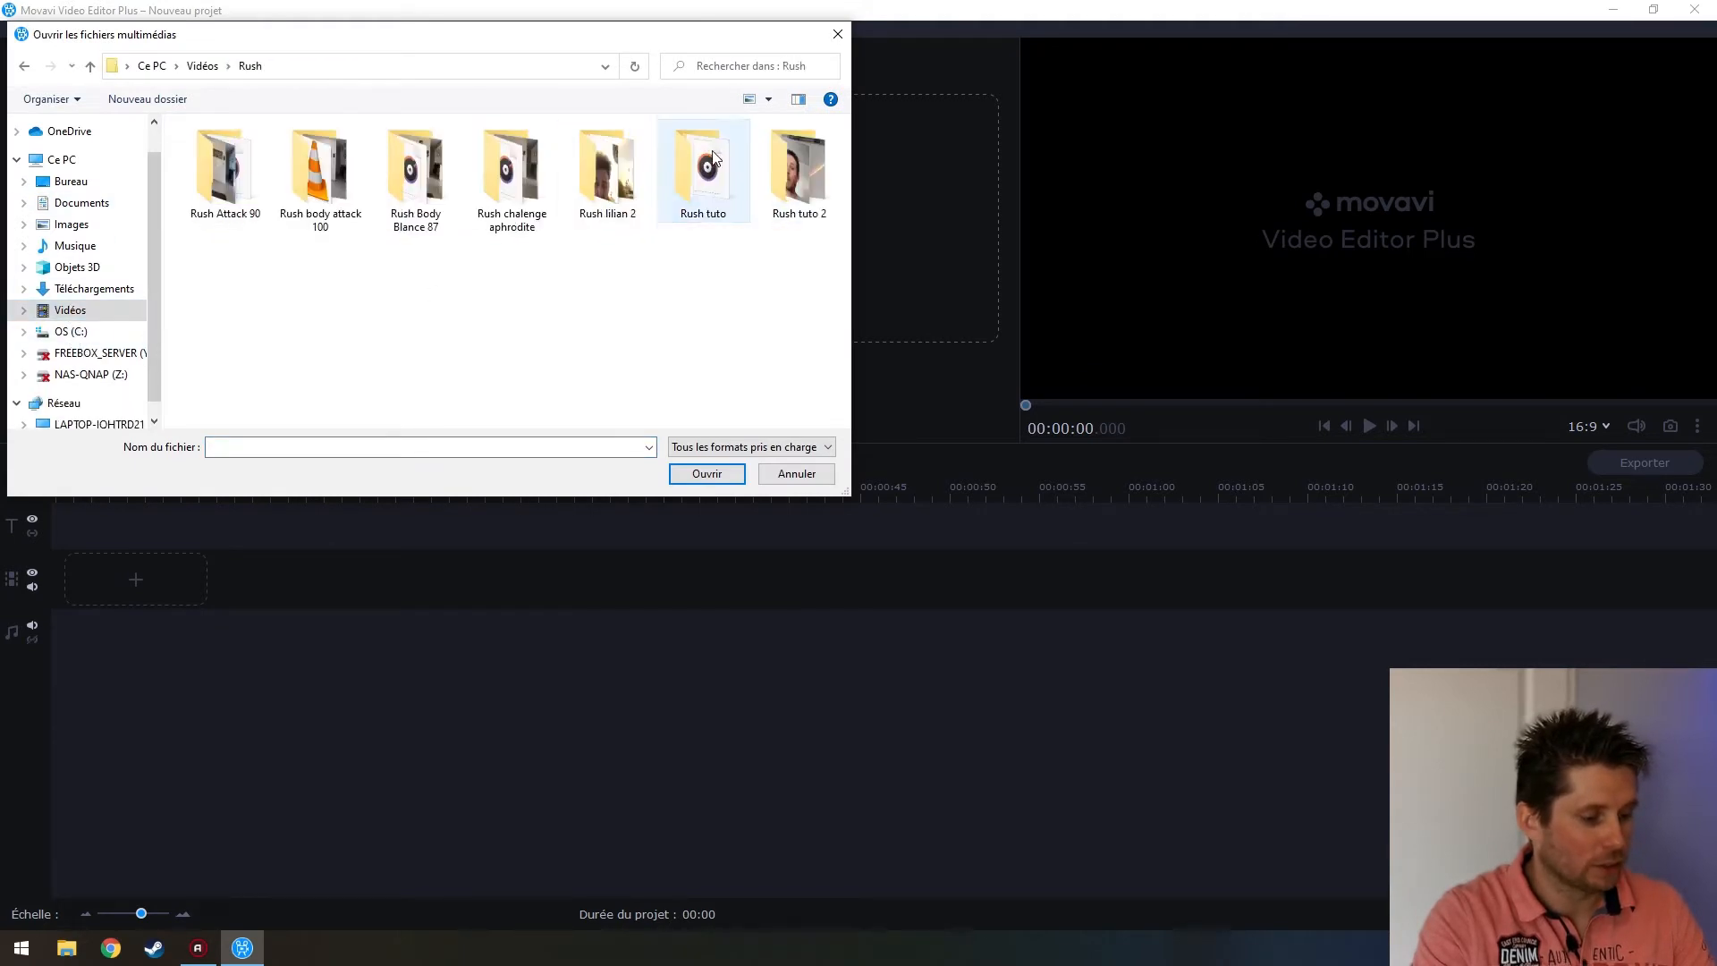
pyautogui.doubleClick(198, 186)
# Select both 20200331_153542.m4a and VID_20200331_173225.mp4 and import them
pyautogui.moveTo(689, 300); pyautogui.dragTo(415, 203)
pyautogui.click(659, 301)
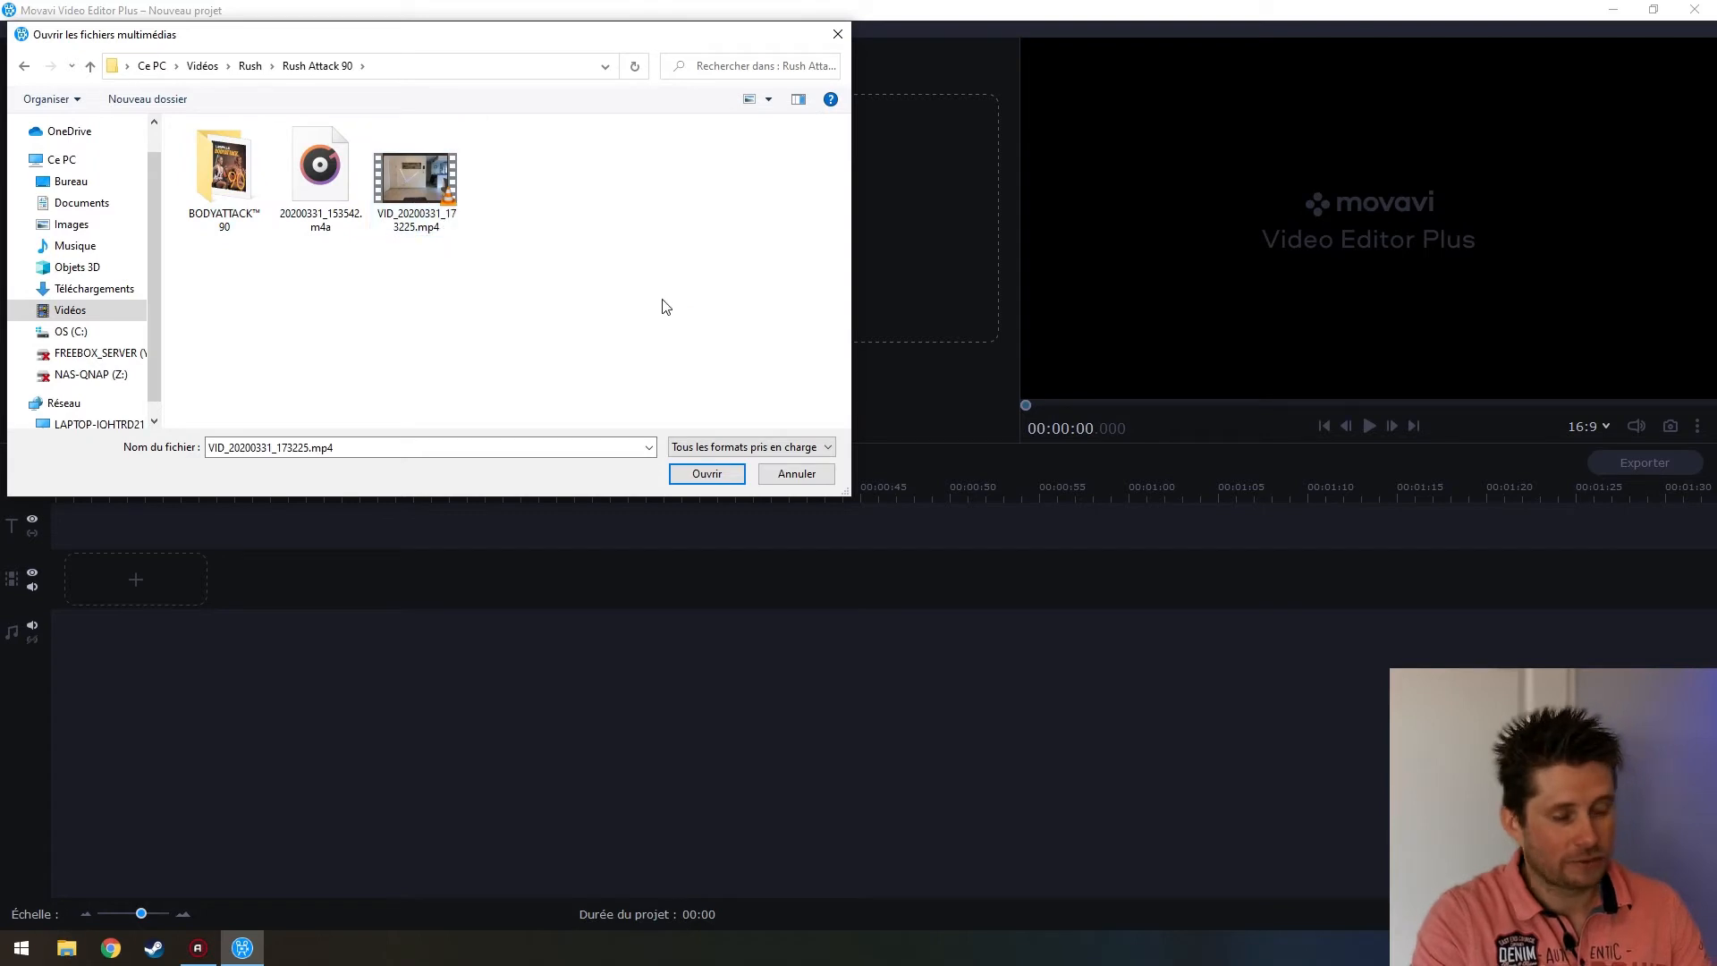
pyautogui.moveTo(648, 328); pyautogui.dragTo(512, 251)
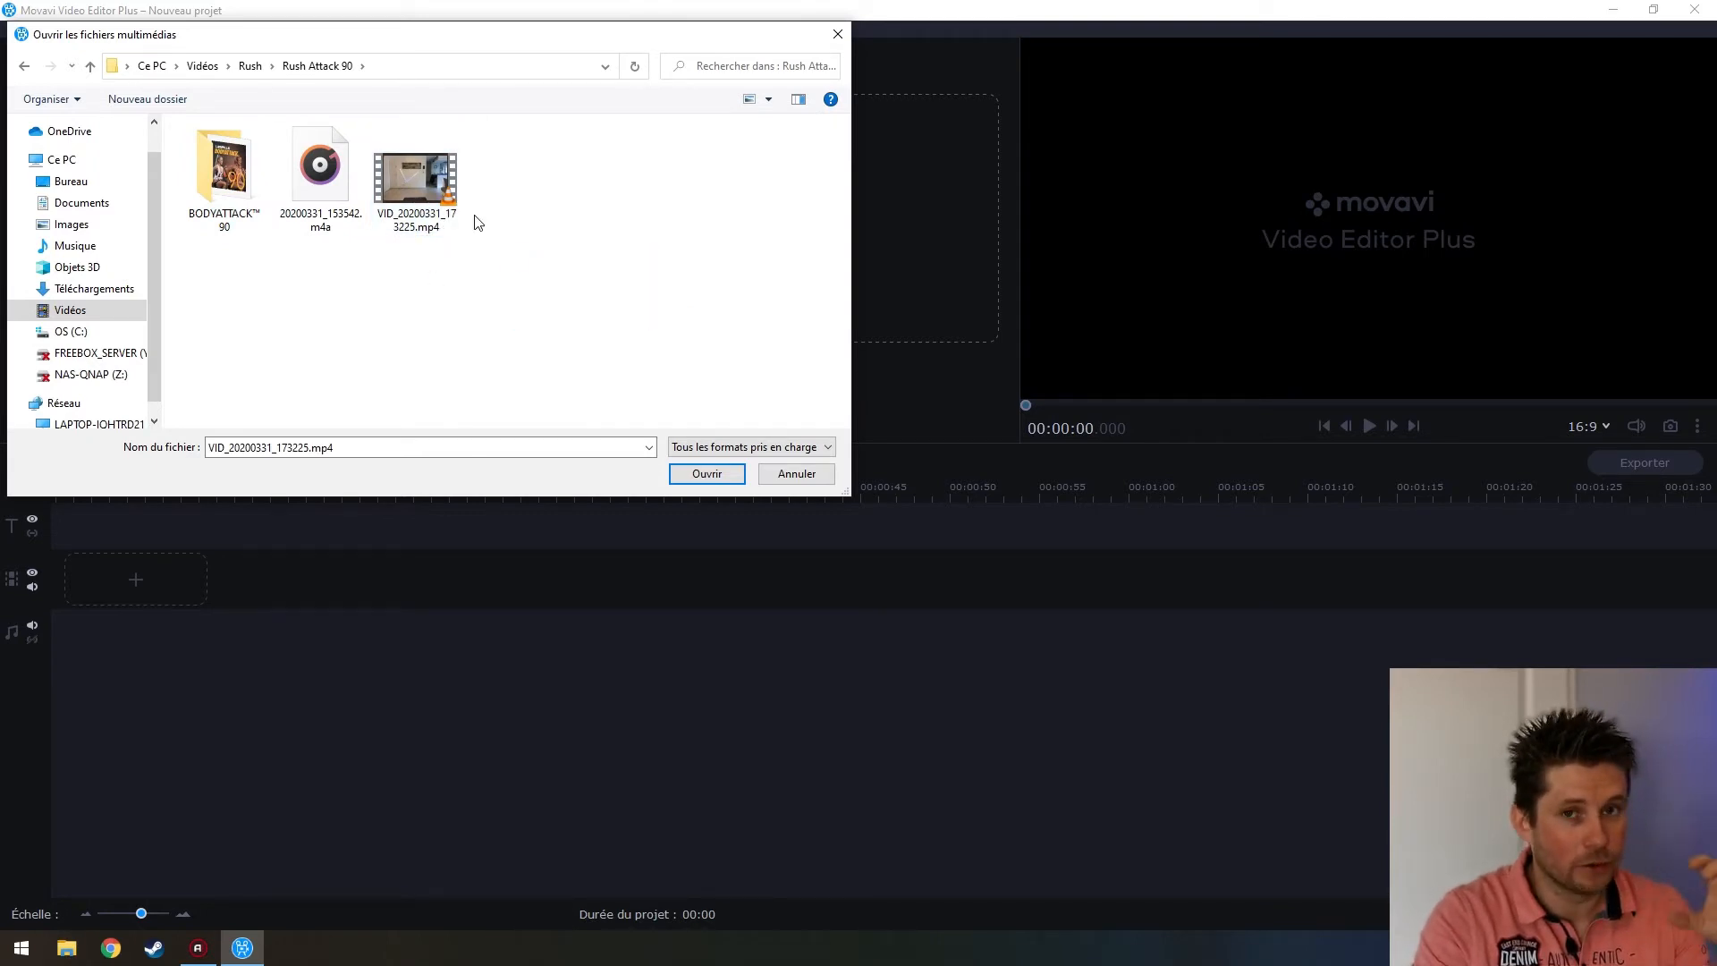
pyautogui.click(428, 186)
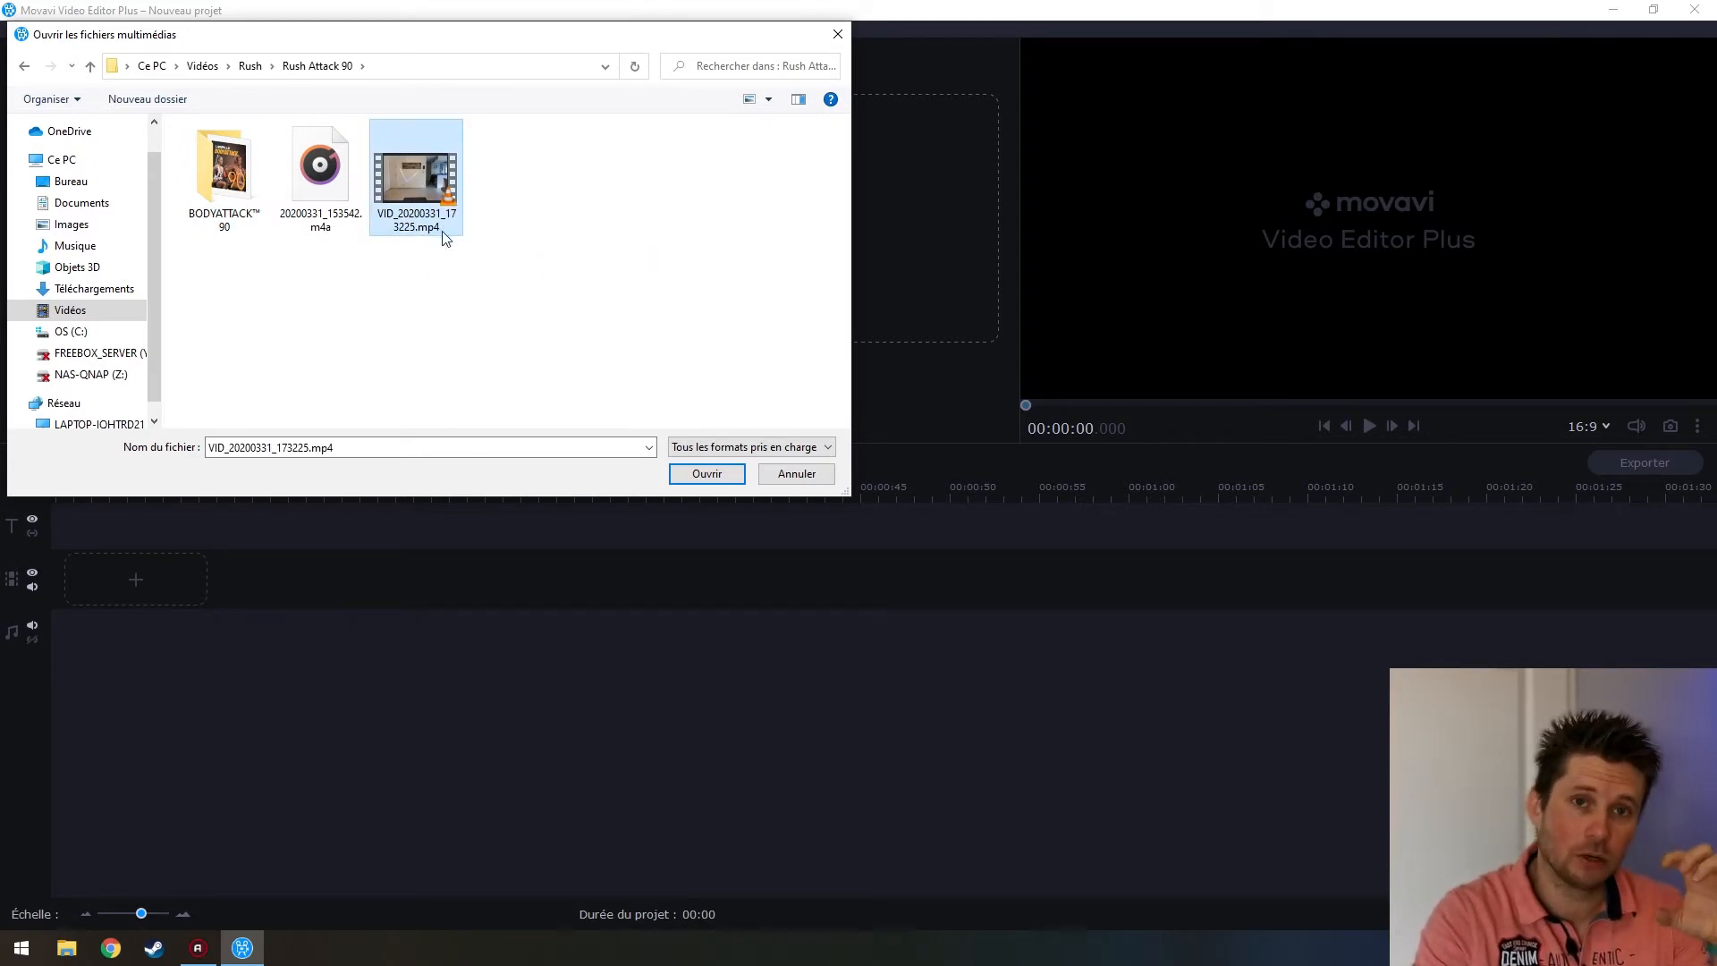
pyautogui.moveTo(611, 298); pyautogui.dragTo(323, 177)
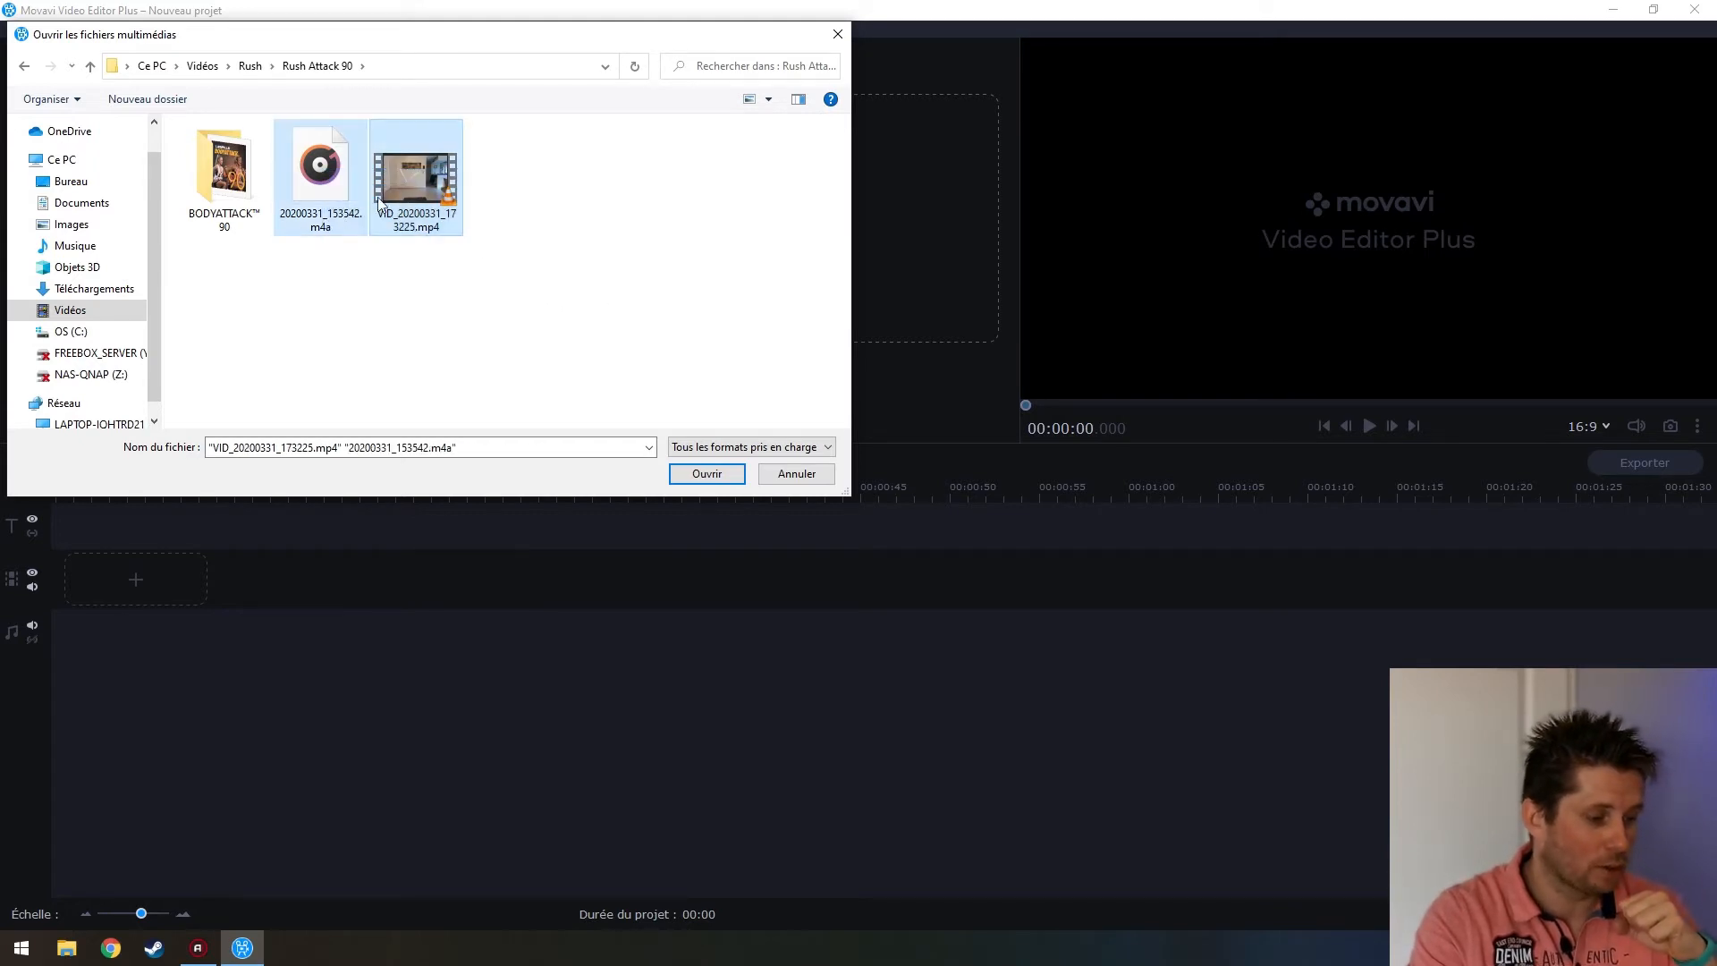
pyautogui.click(707, 474)
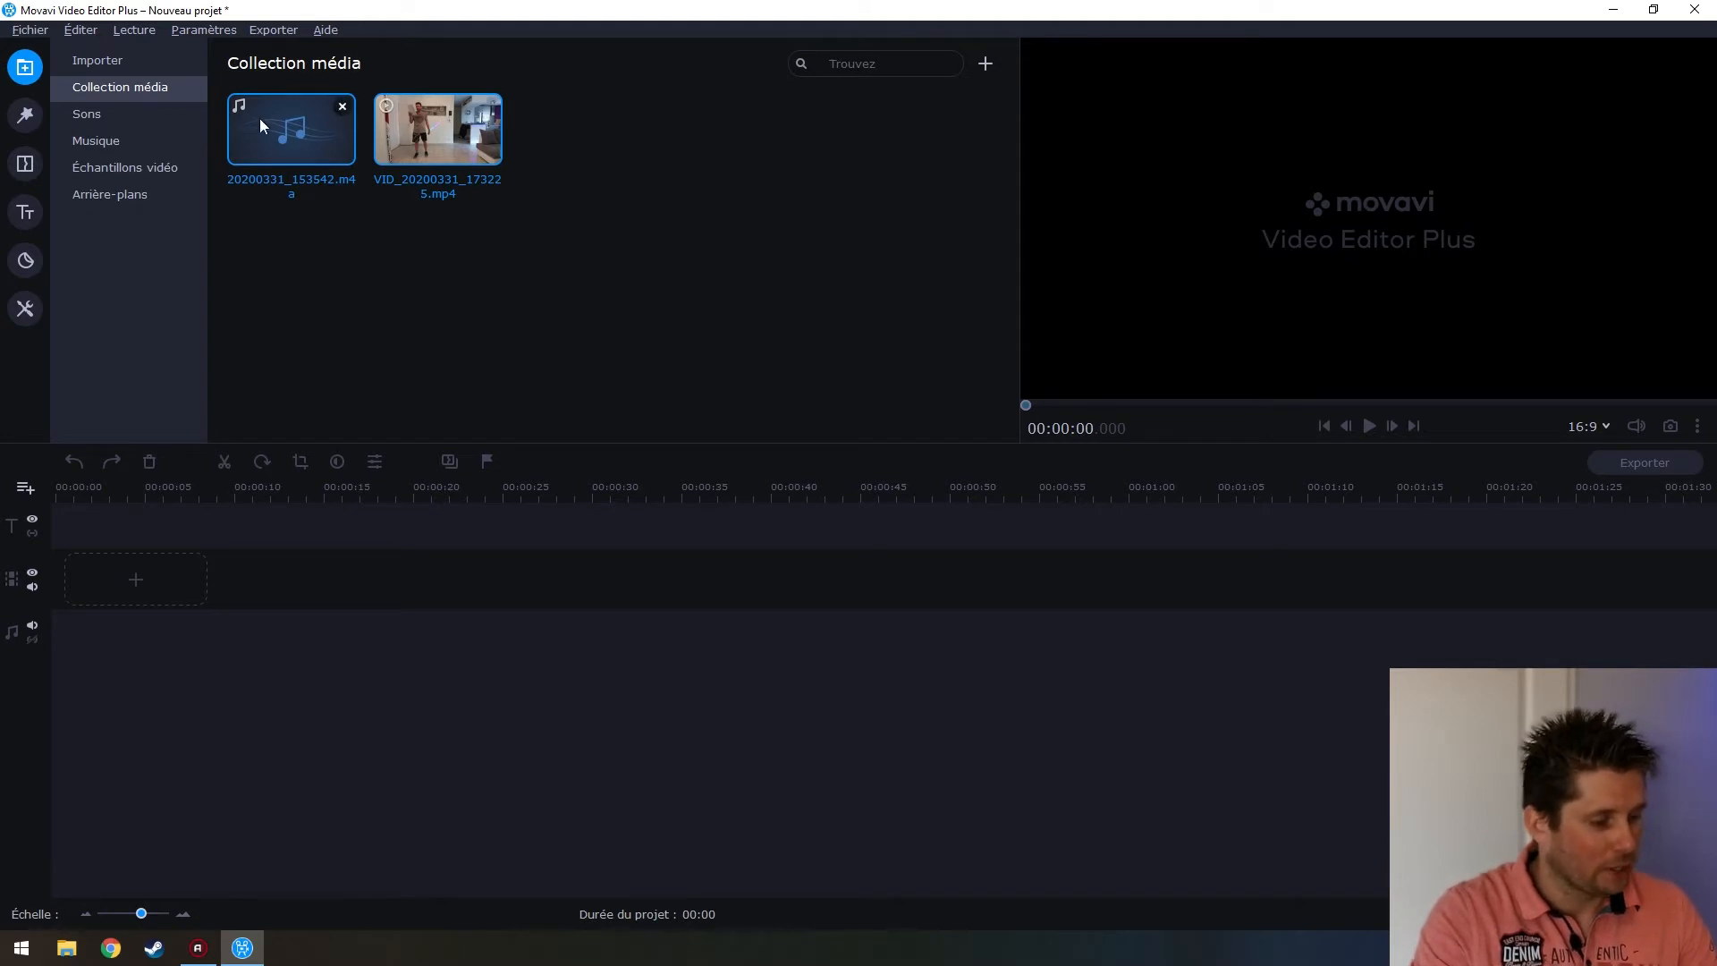
# Preview the m4a audio around the 25-minute mark, then the workout video, pausing each
pyautogui.doubleClick(286, 140)
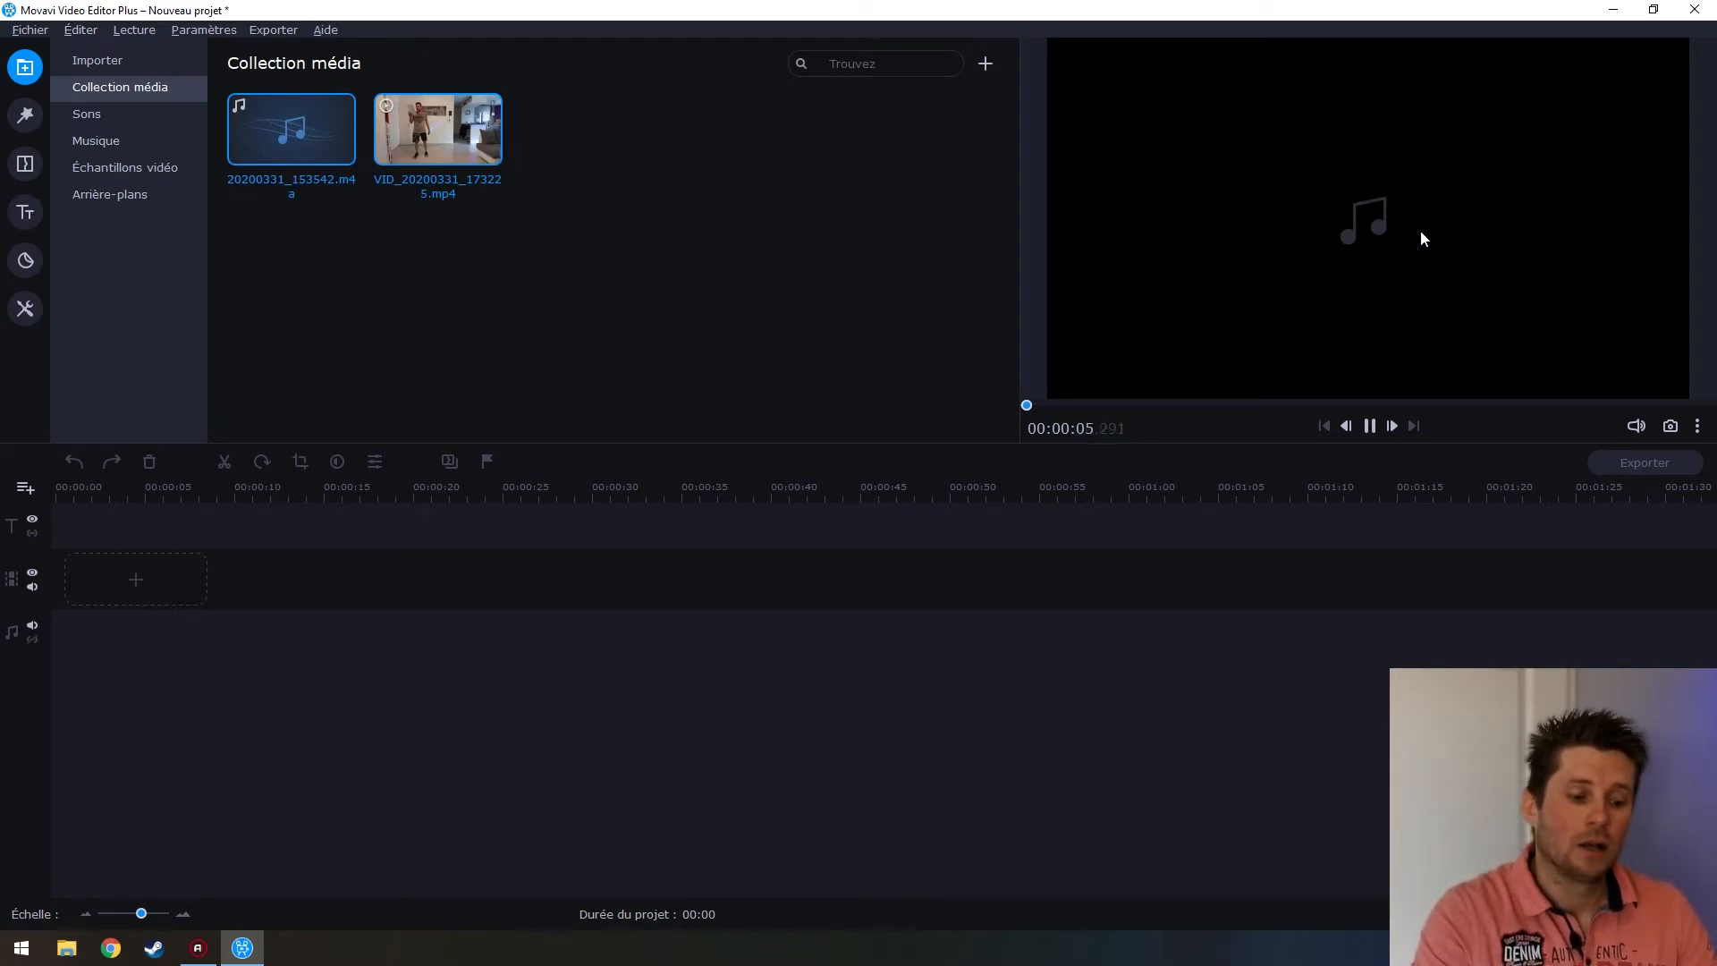
pyautogui.click(1177, 407)
pyautogui.click(1371, 427)
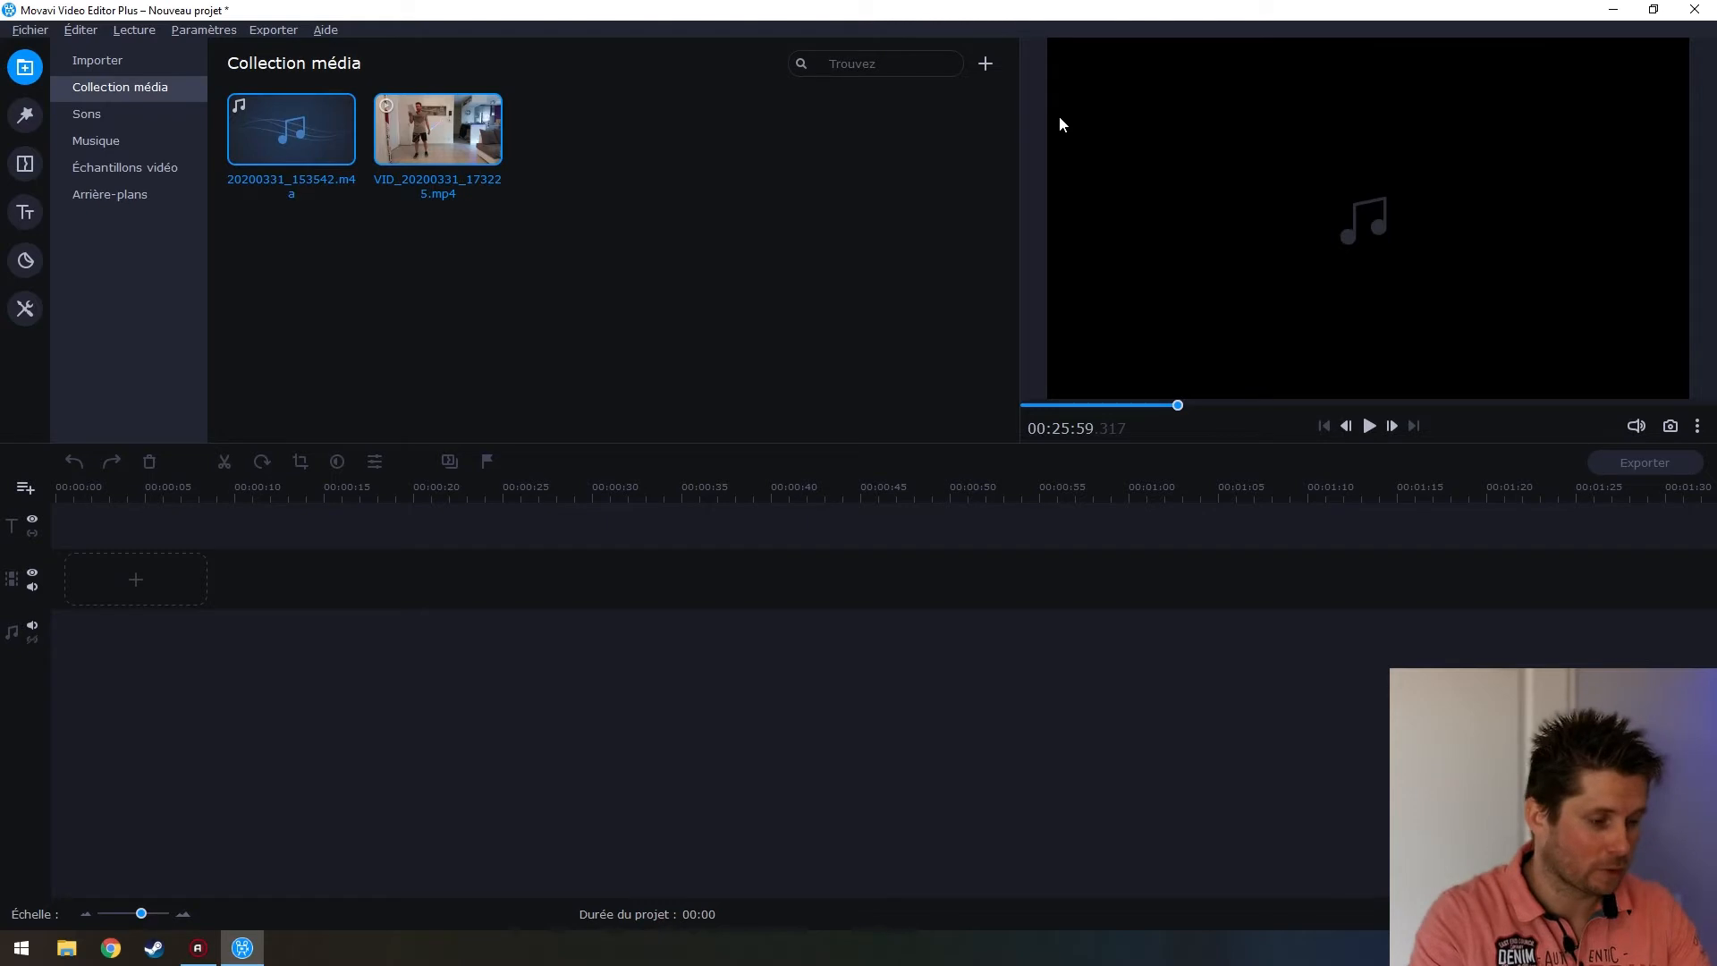
pyautogui.click(455, 154)
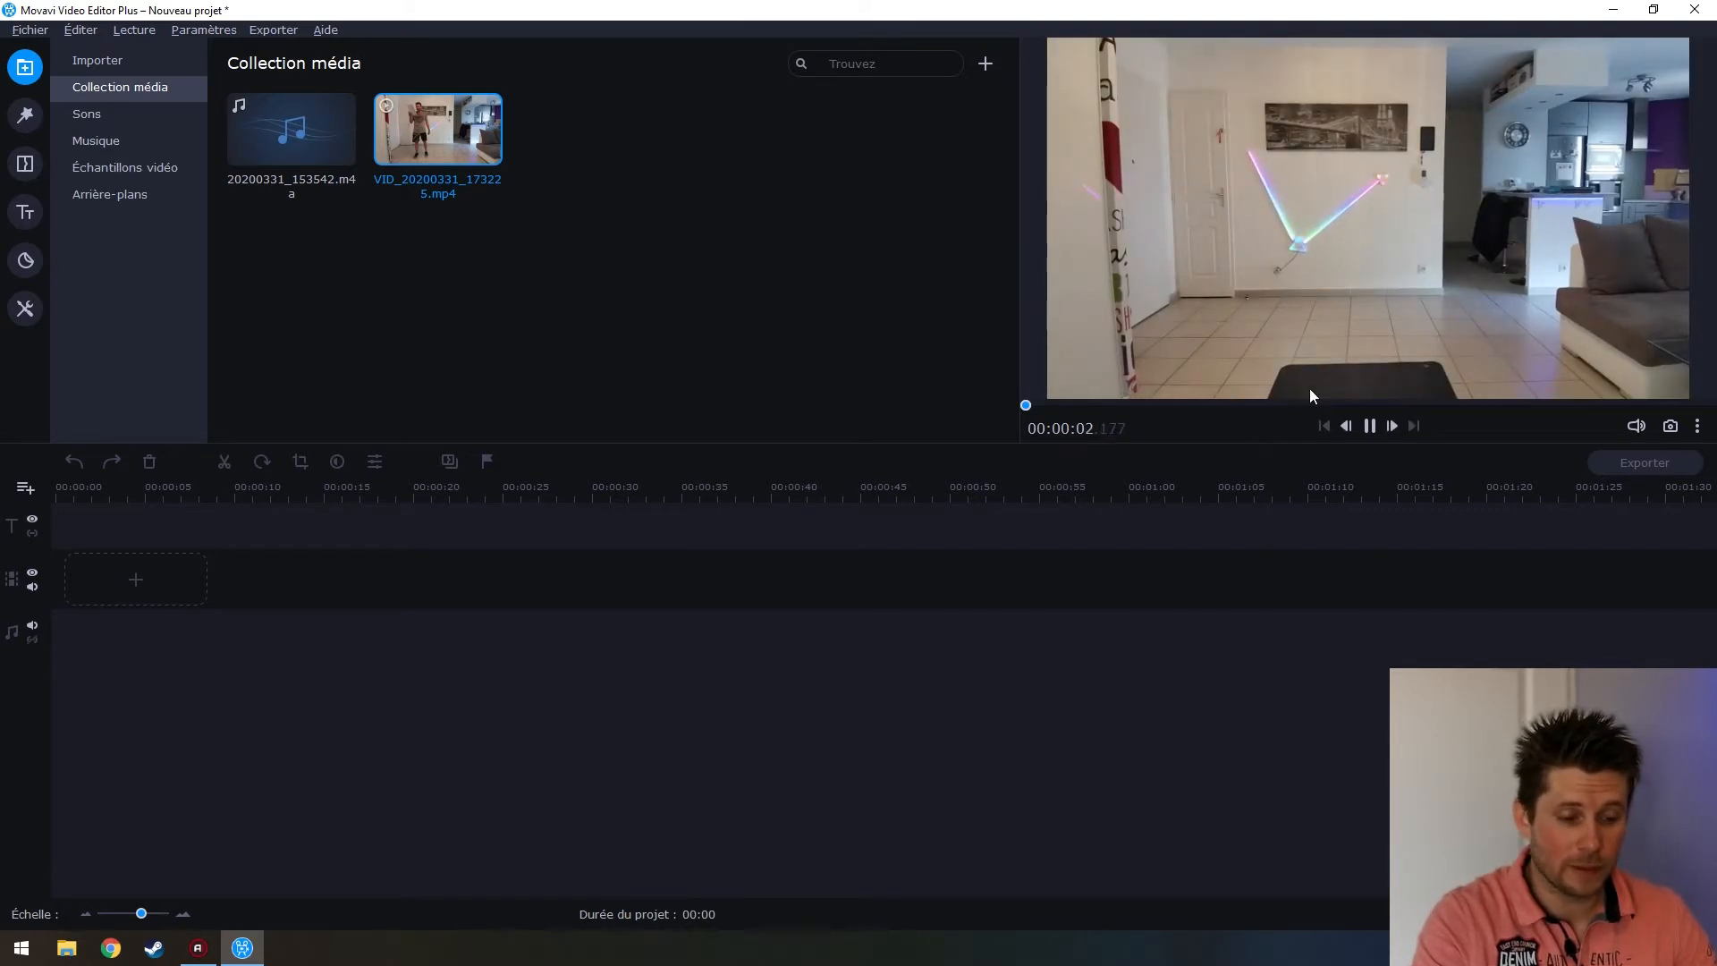
pyautogui.click(1369, 426)
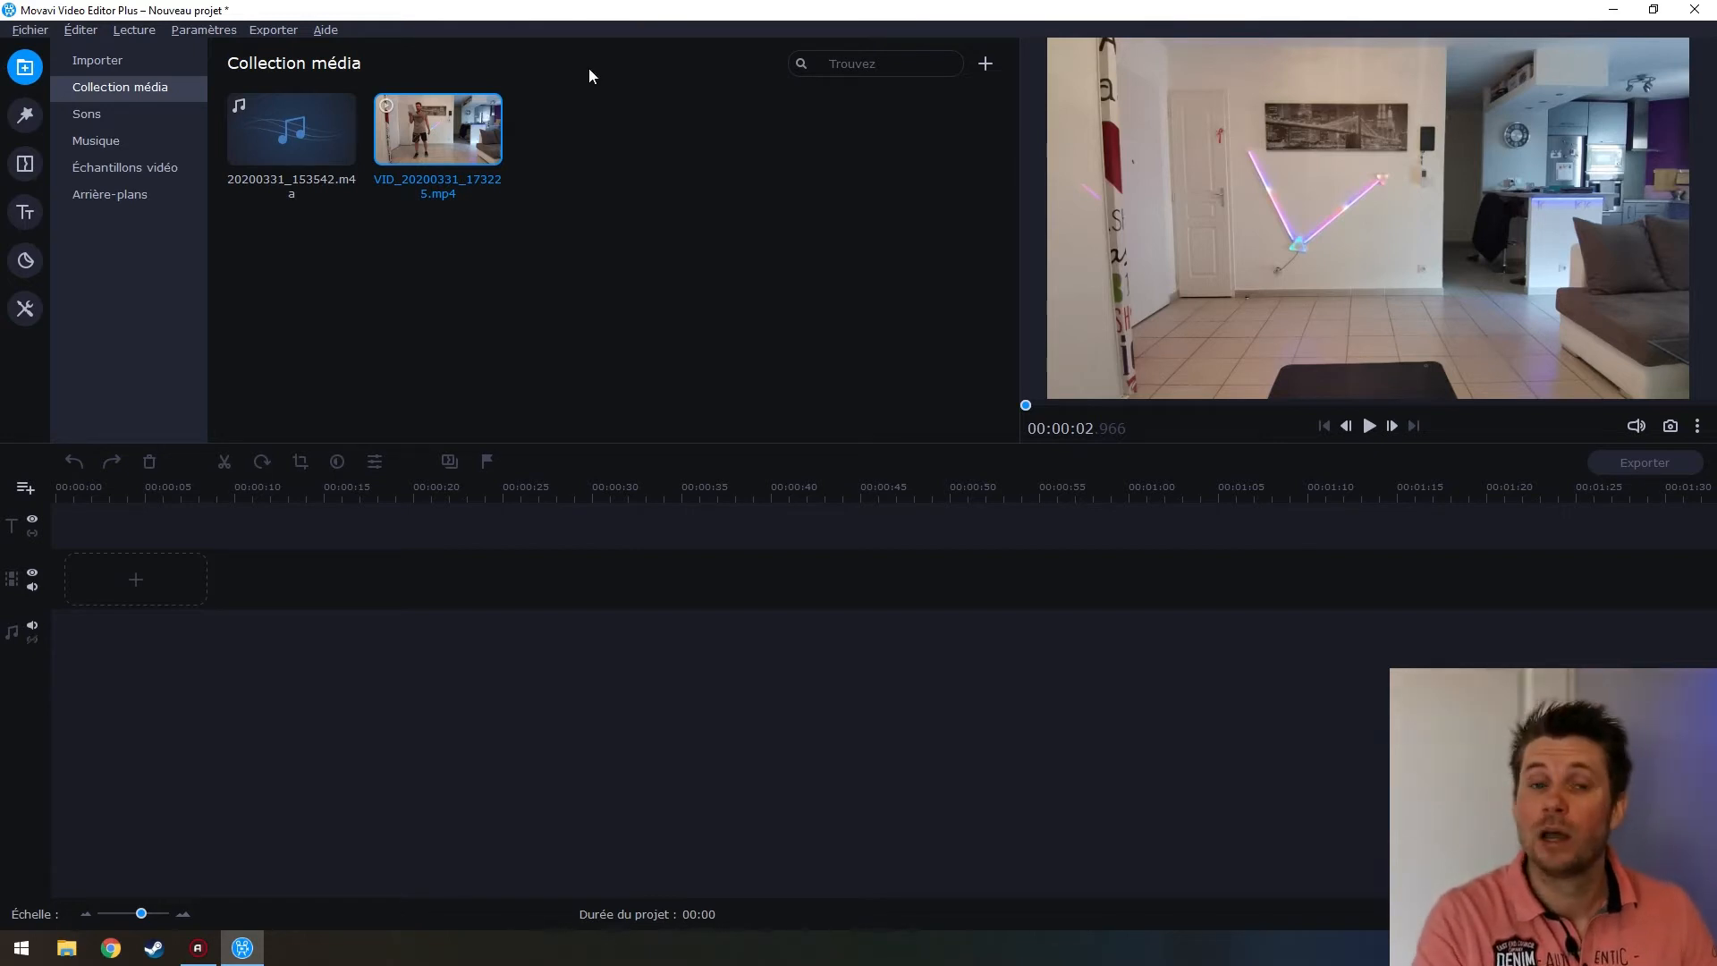
# Drag VID_20200331_173225.mp4 to the timeline start and zoom out to see the 01:49:43 clip
pyautogui.moveTo(403, 156); pyautogui.dragTo(58, 554)
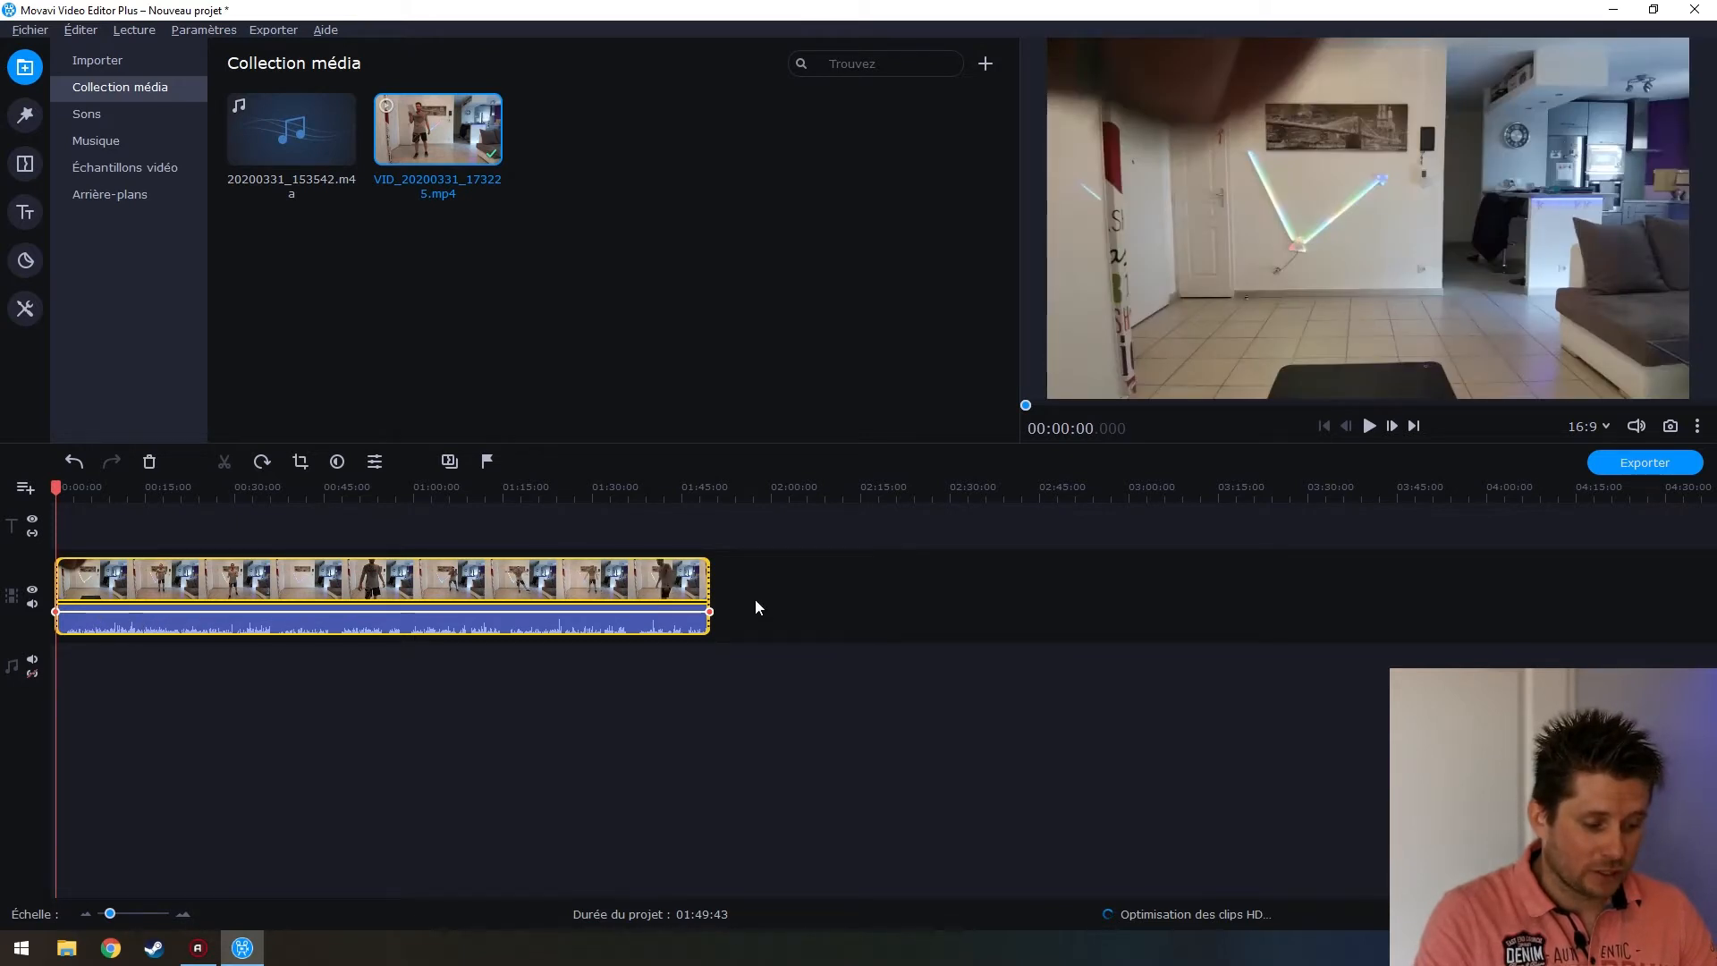
pyautogui.moveTo(110, 913); pyautogui.dragTo(114, 914)
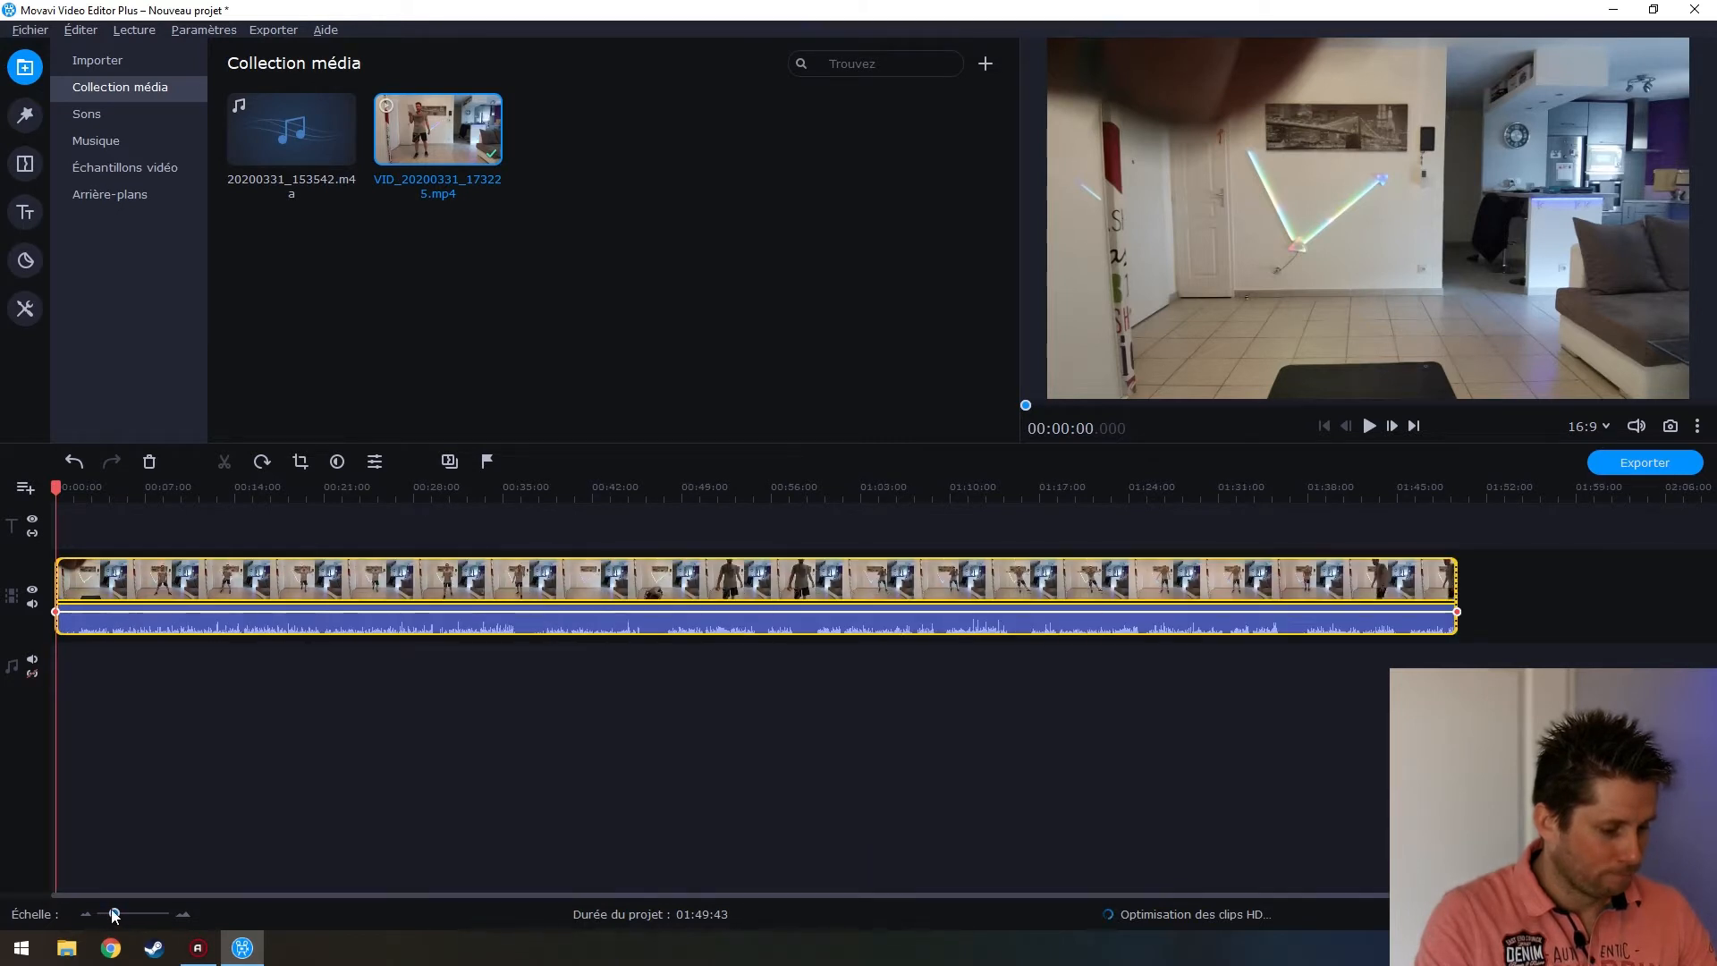
pyautogui.click(186, 762)
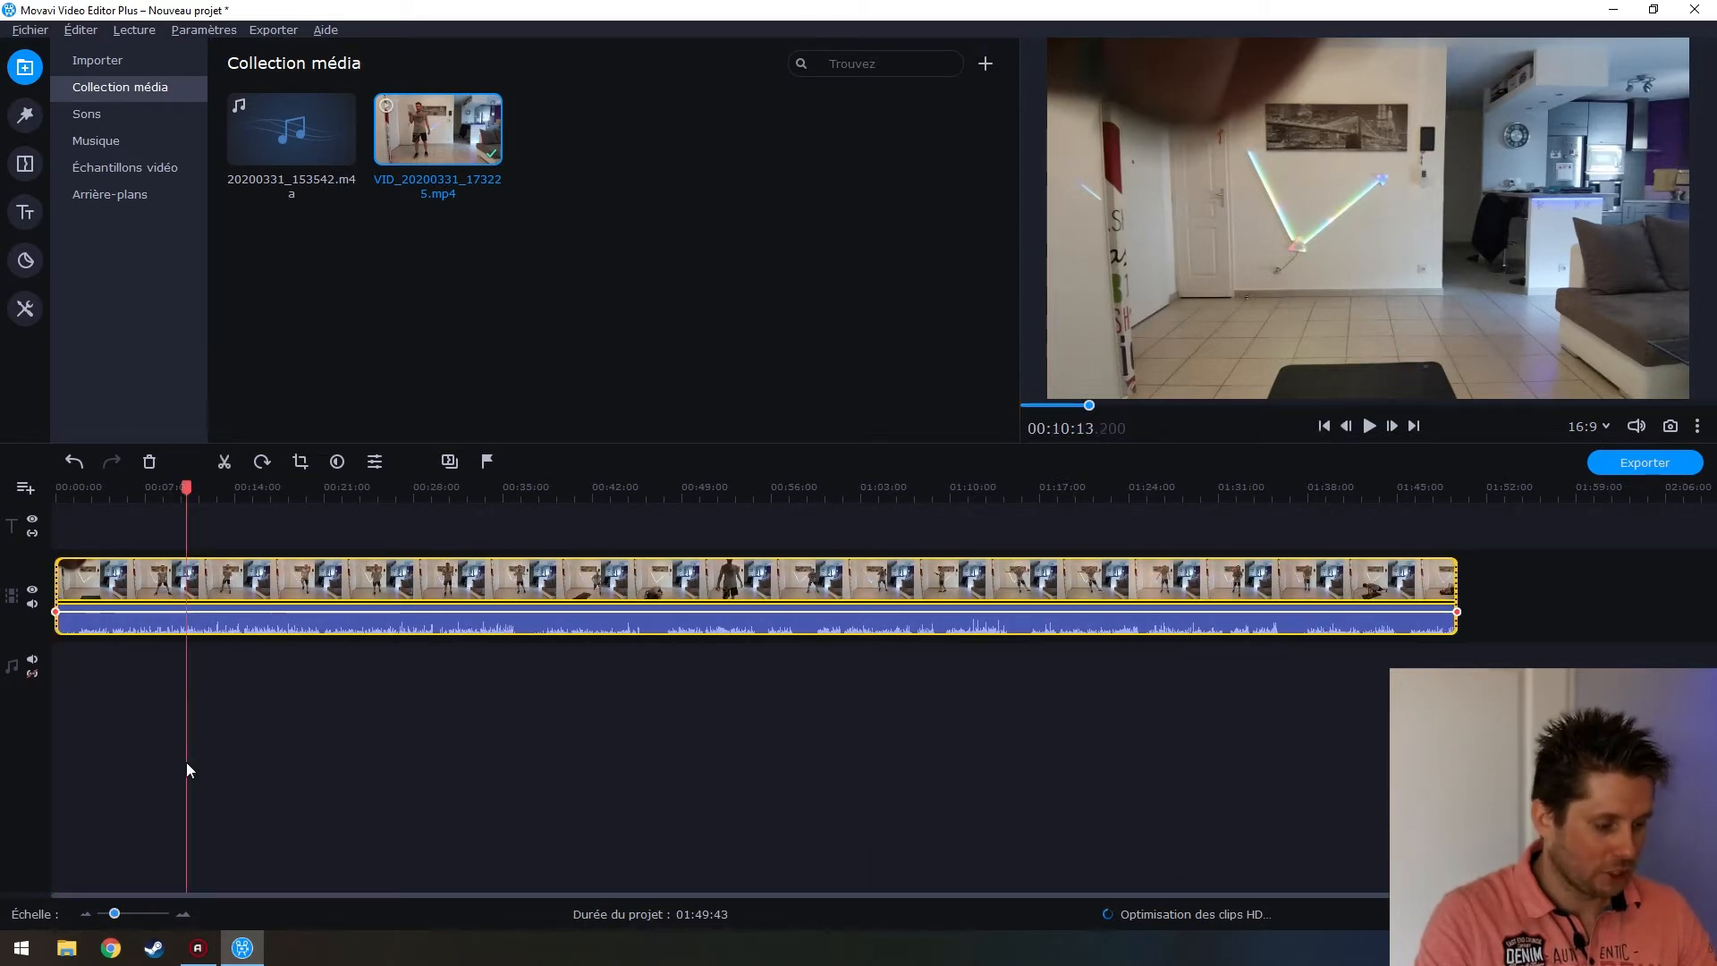
pyautogui.click(314, 582)
# Add 20200331_153542.m4a to the audio track and slide it to start around 00:09:48
pyautogui.click(345, 594)
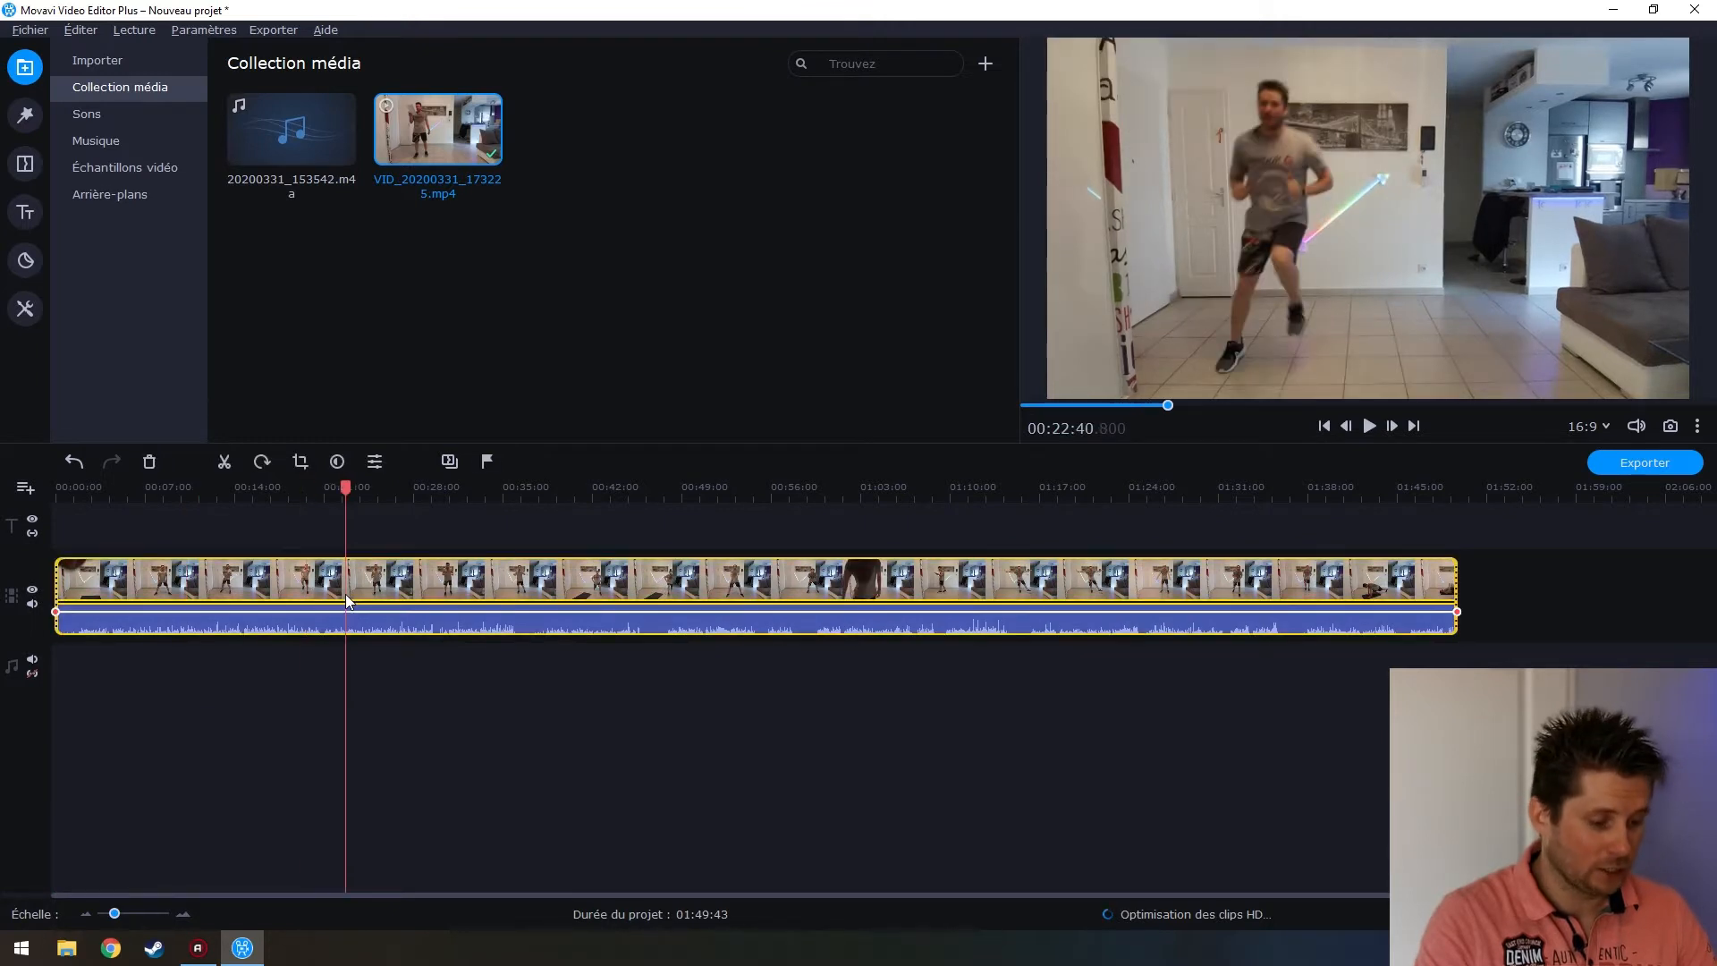
pyautogui.click(382, 683)
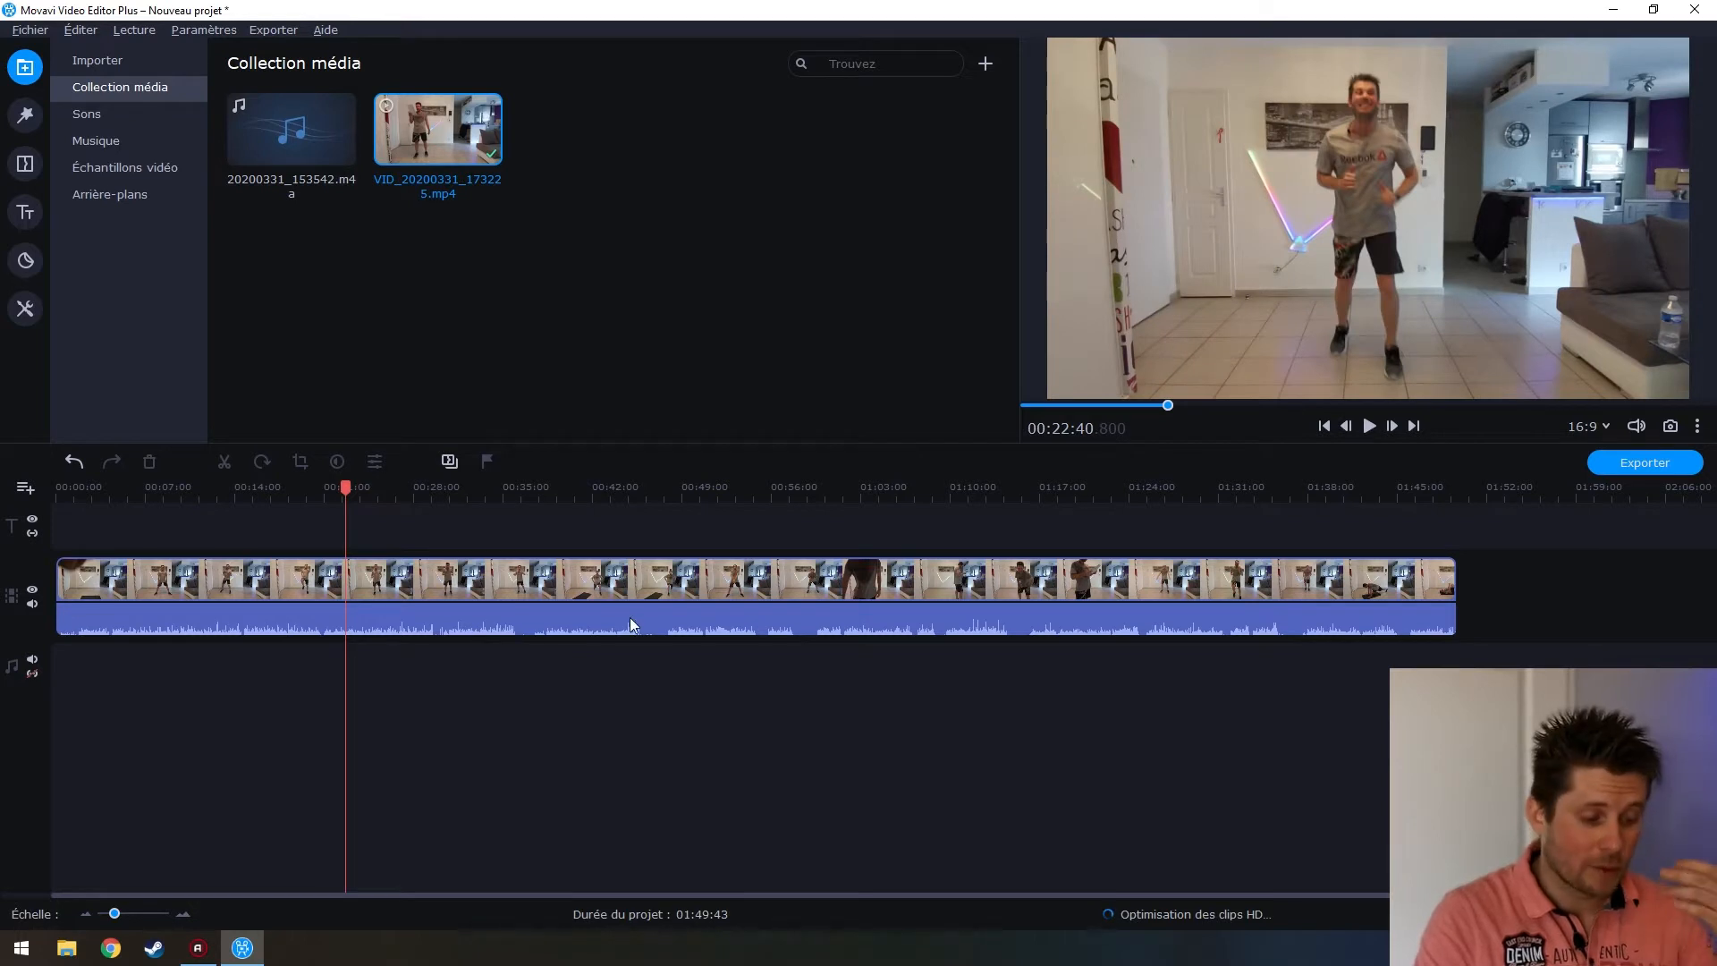
pyautogui.click(304, 134)
pyautogui.moveTo(304, 121); pyautogui.dragTo(15, 714)
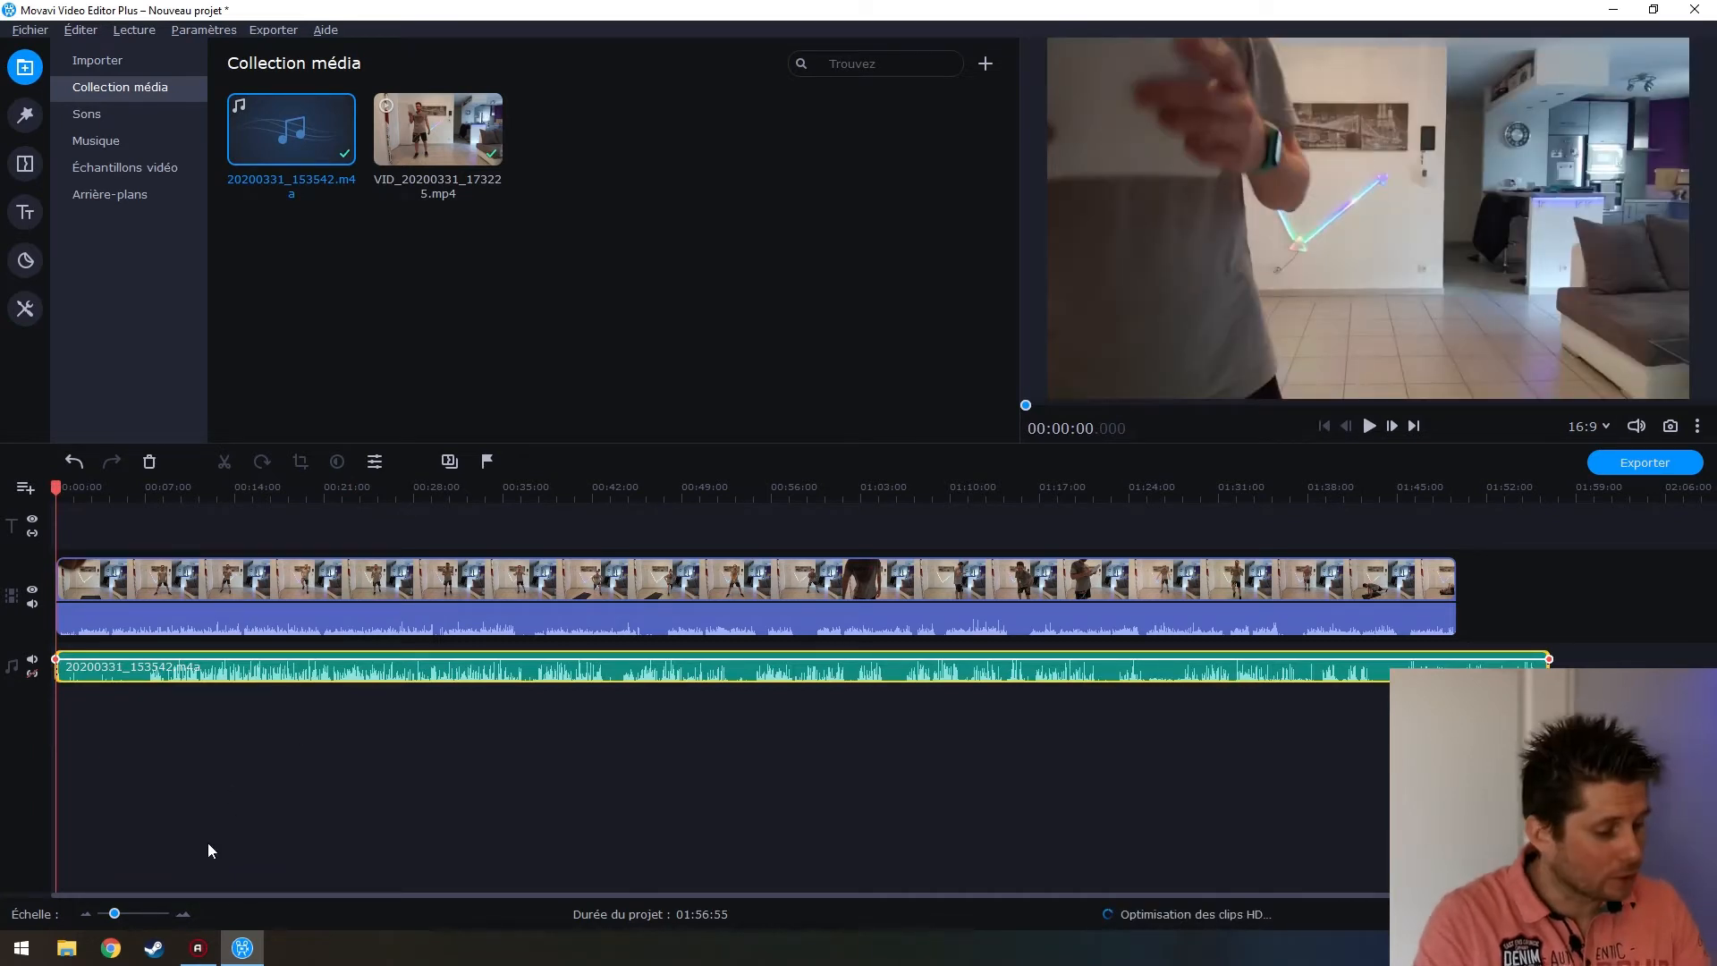
pyautogui.click(206, 745)
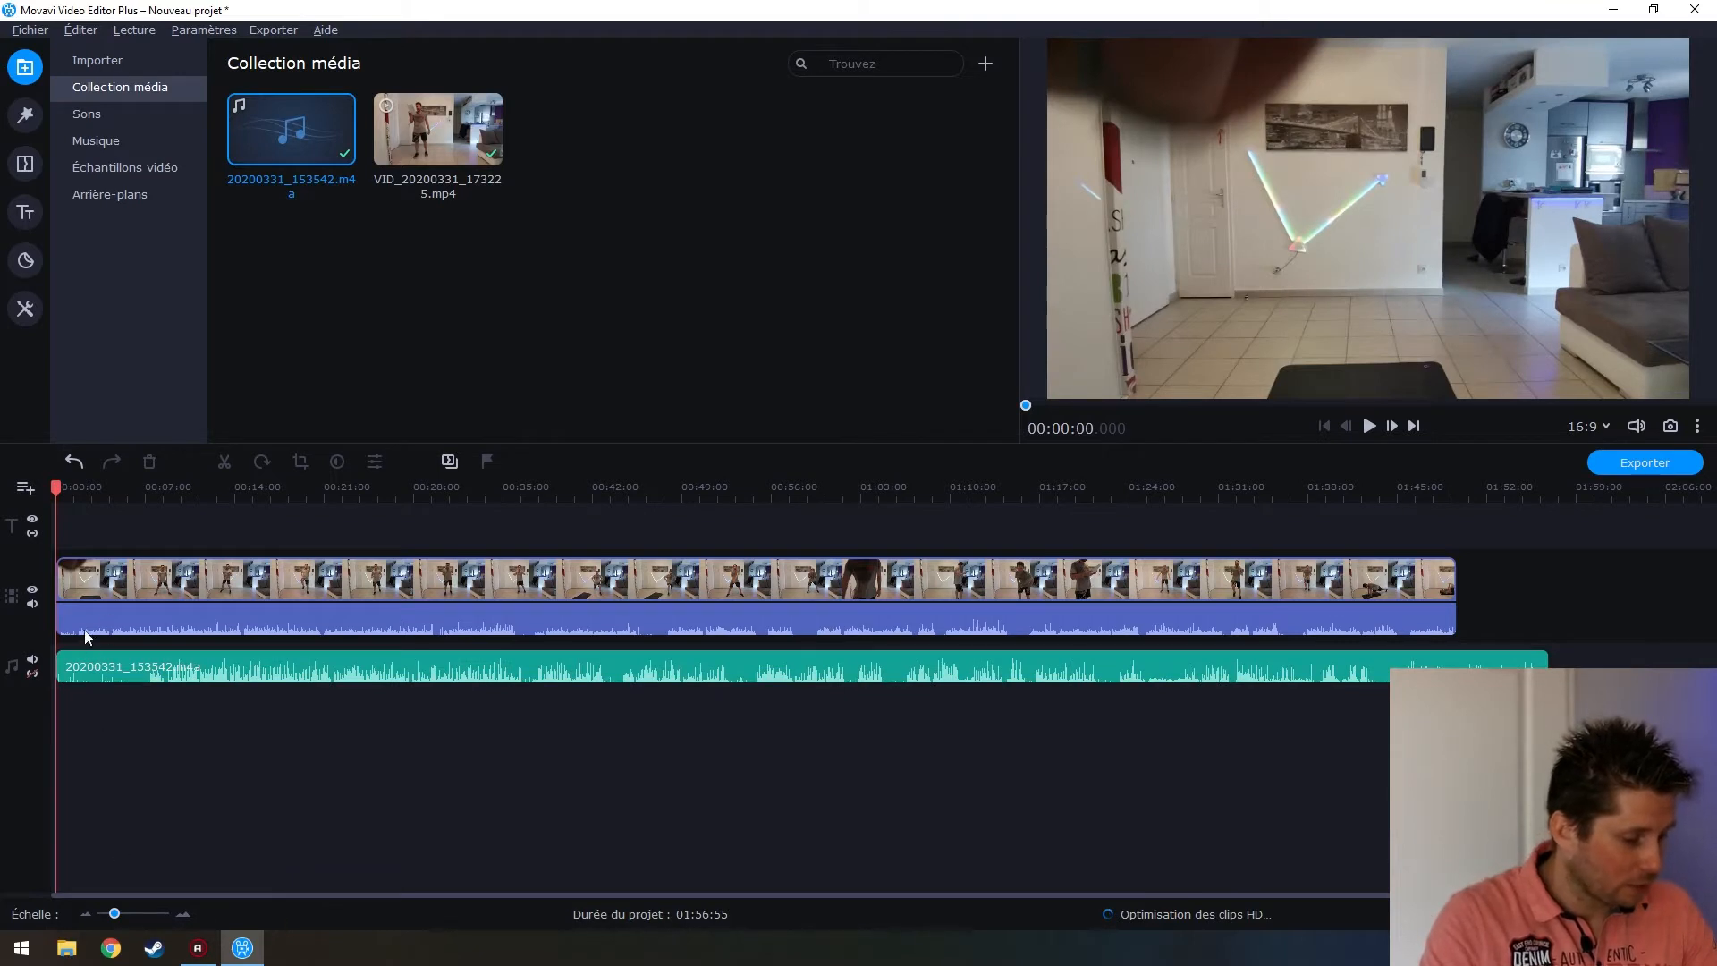
pyautogui.moveTo(88, 672); pyautogui.dragTo(211, 672)
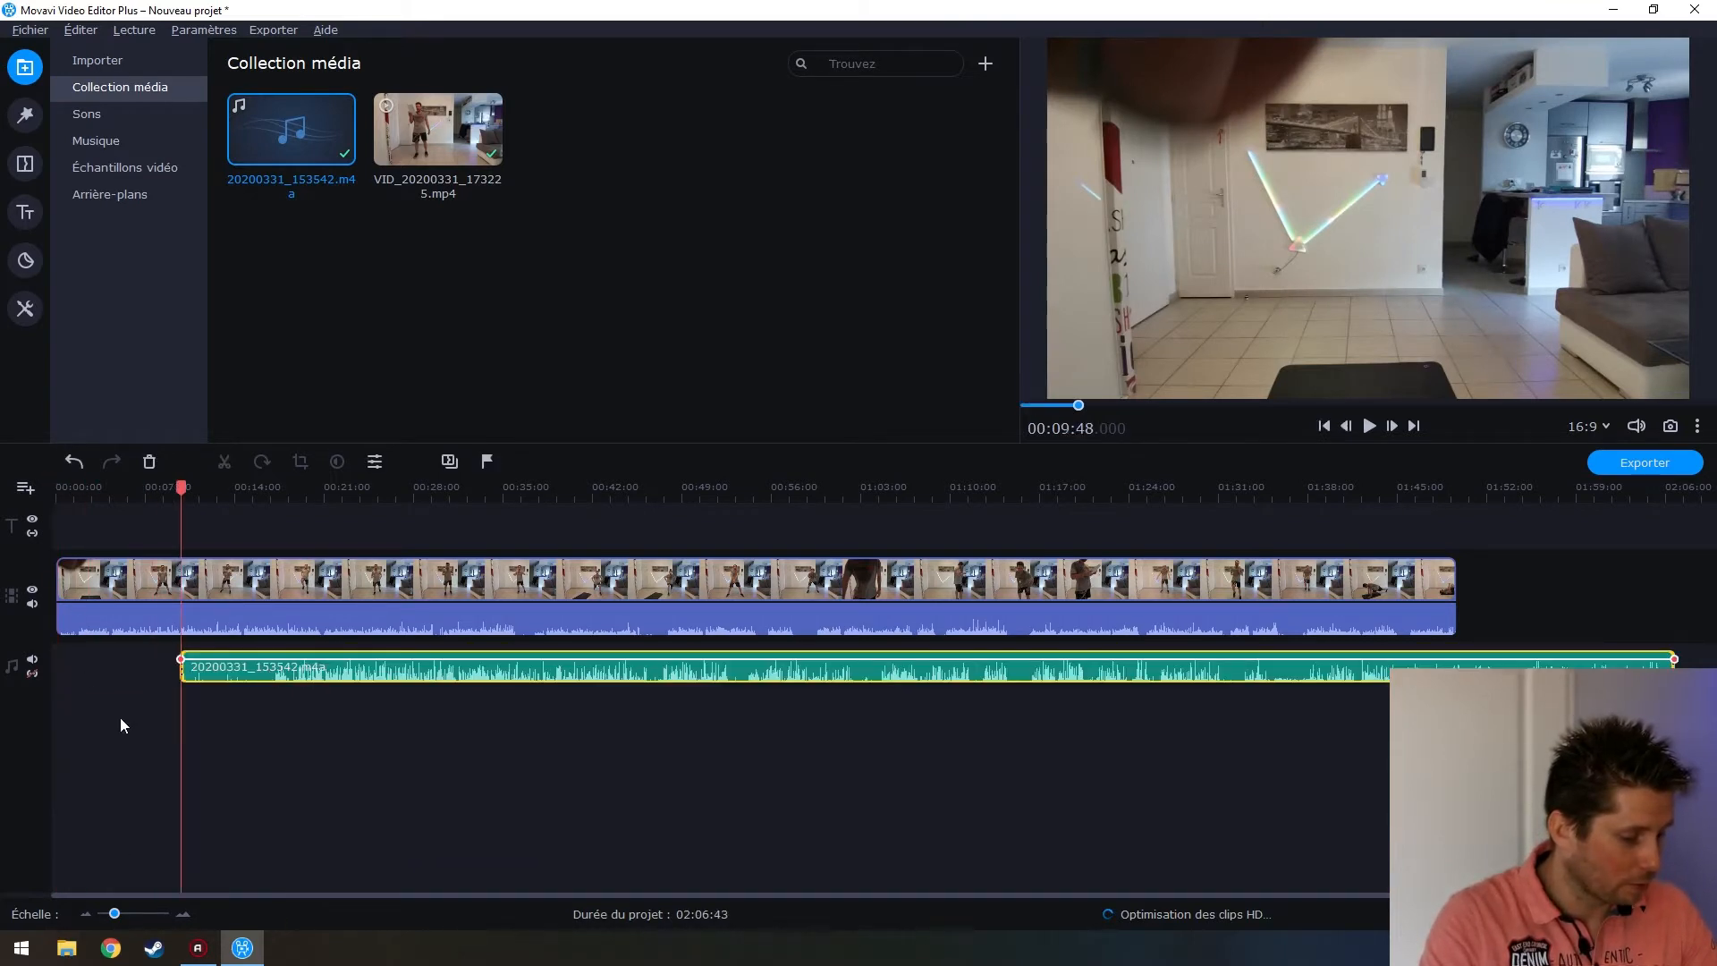
# Play the project from near the start, jumping back to about 16 seconds
pyautogui.click(68, 611)
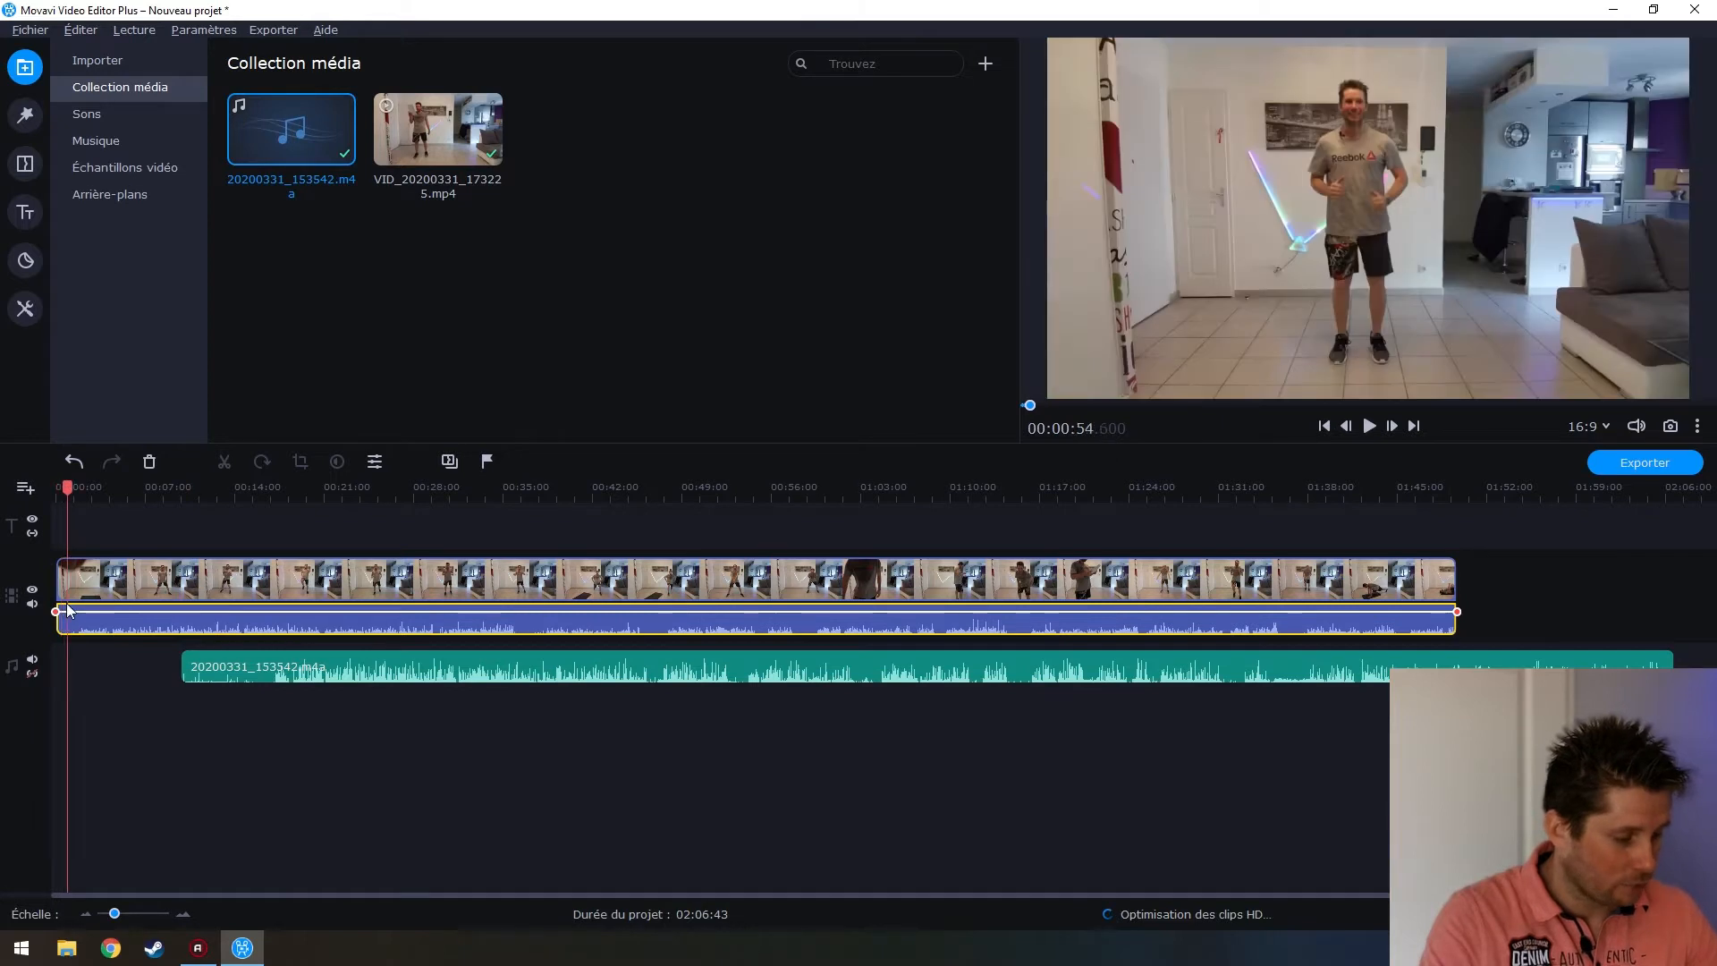
pyautogui.press('space')
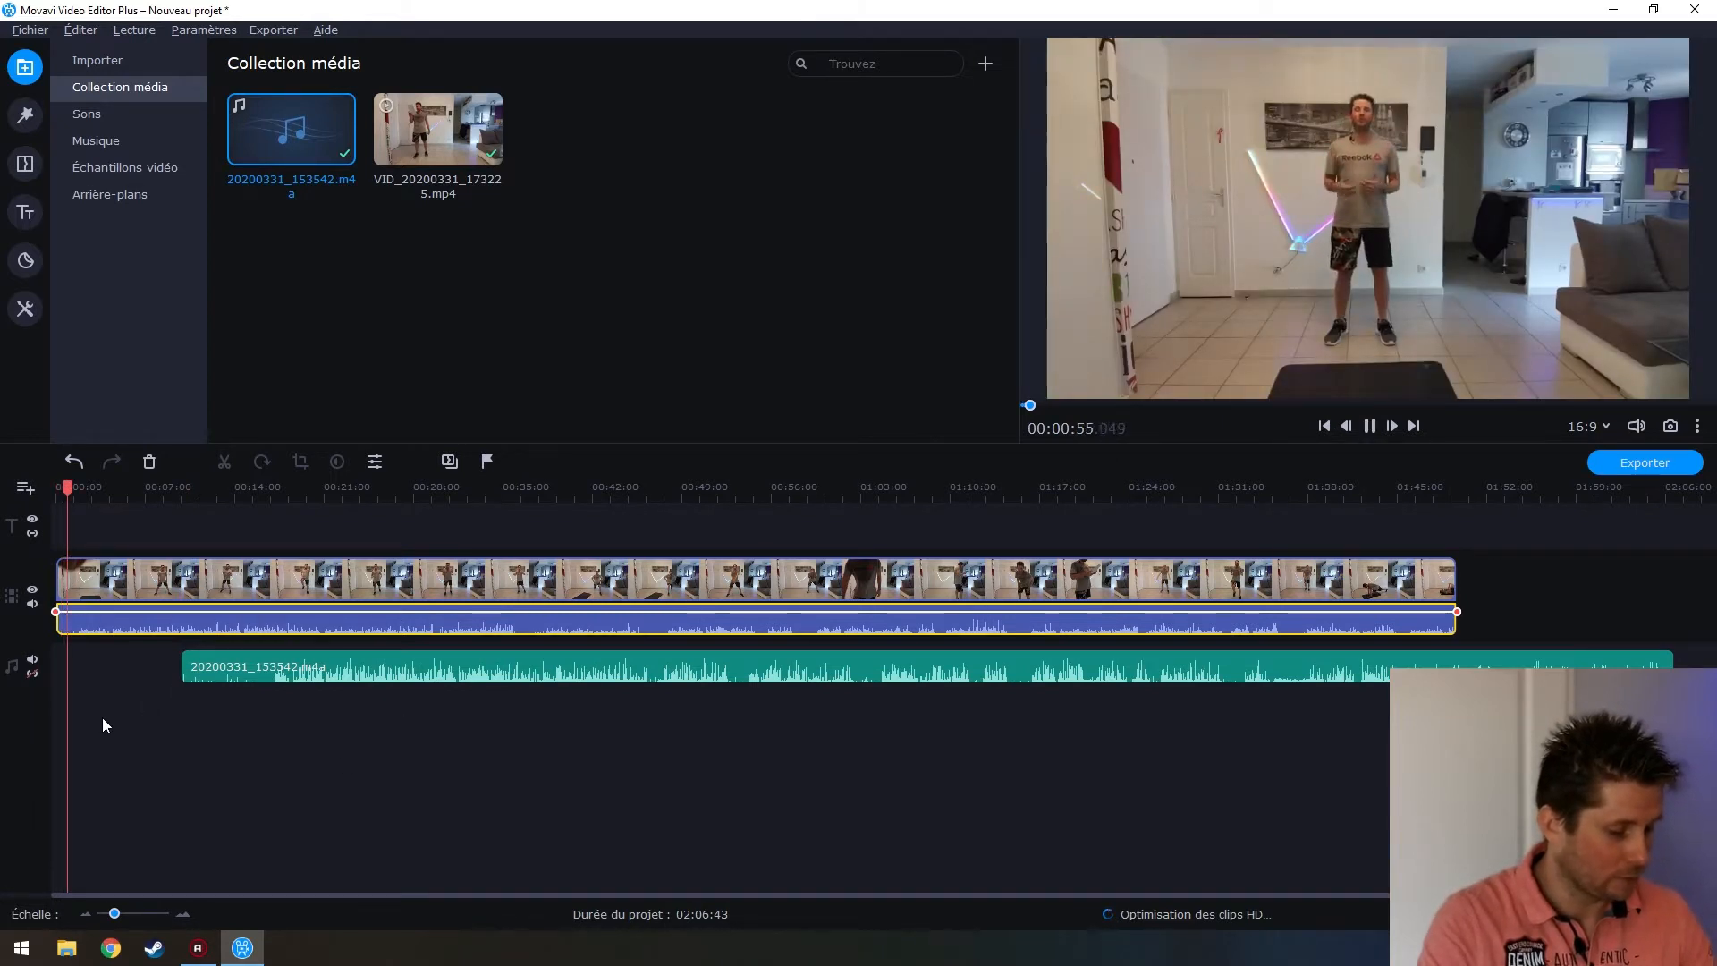
pyautogui.scroll(5, 101, 718)
pyautogui.click(103, 631)
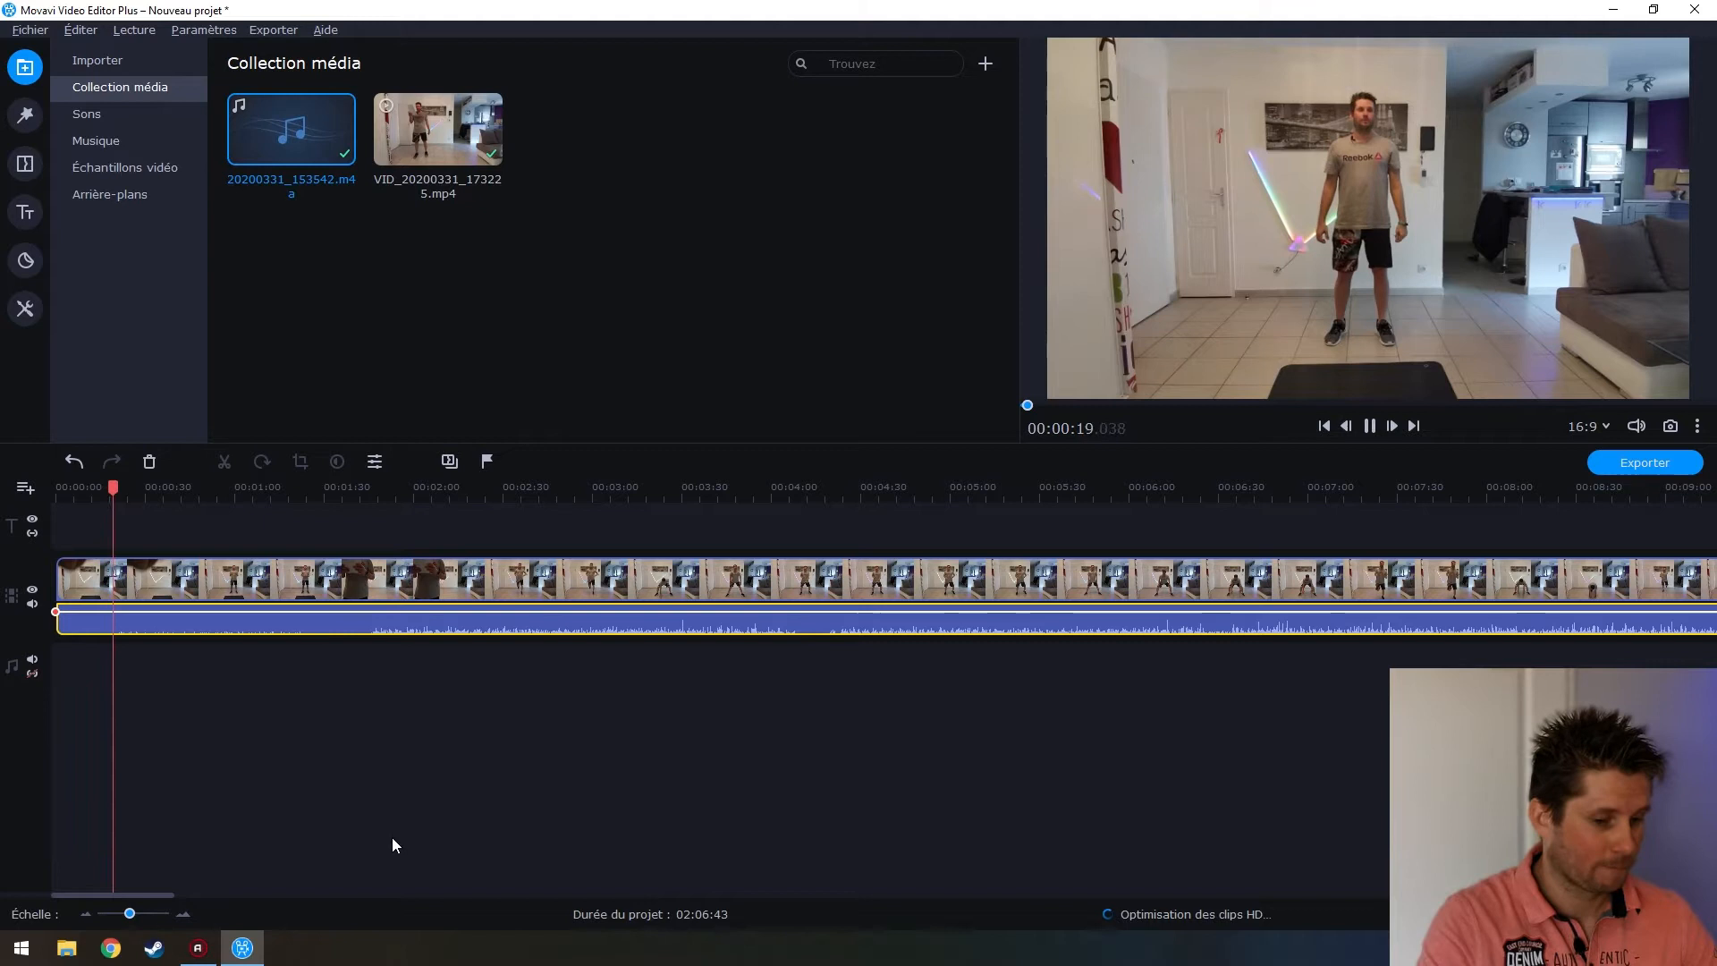
# Find the frame at about 00:00:10.8 and trim the video's start up to it
pyautogui.press('space')
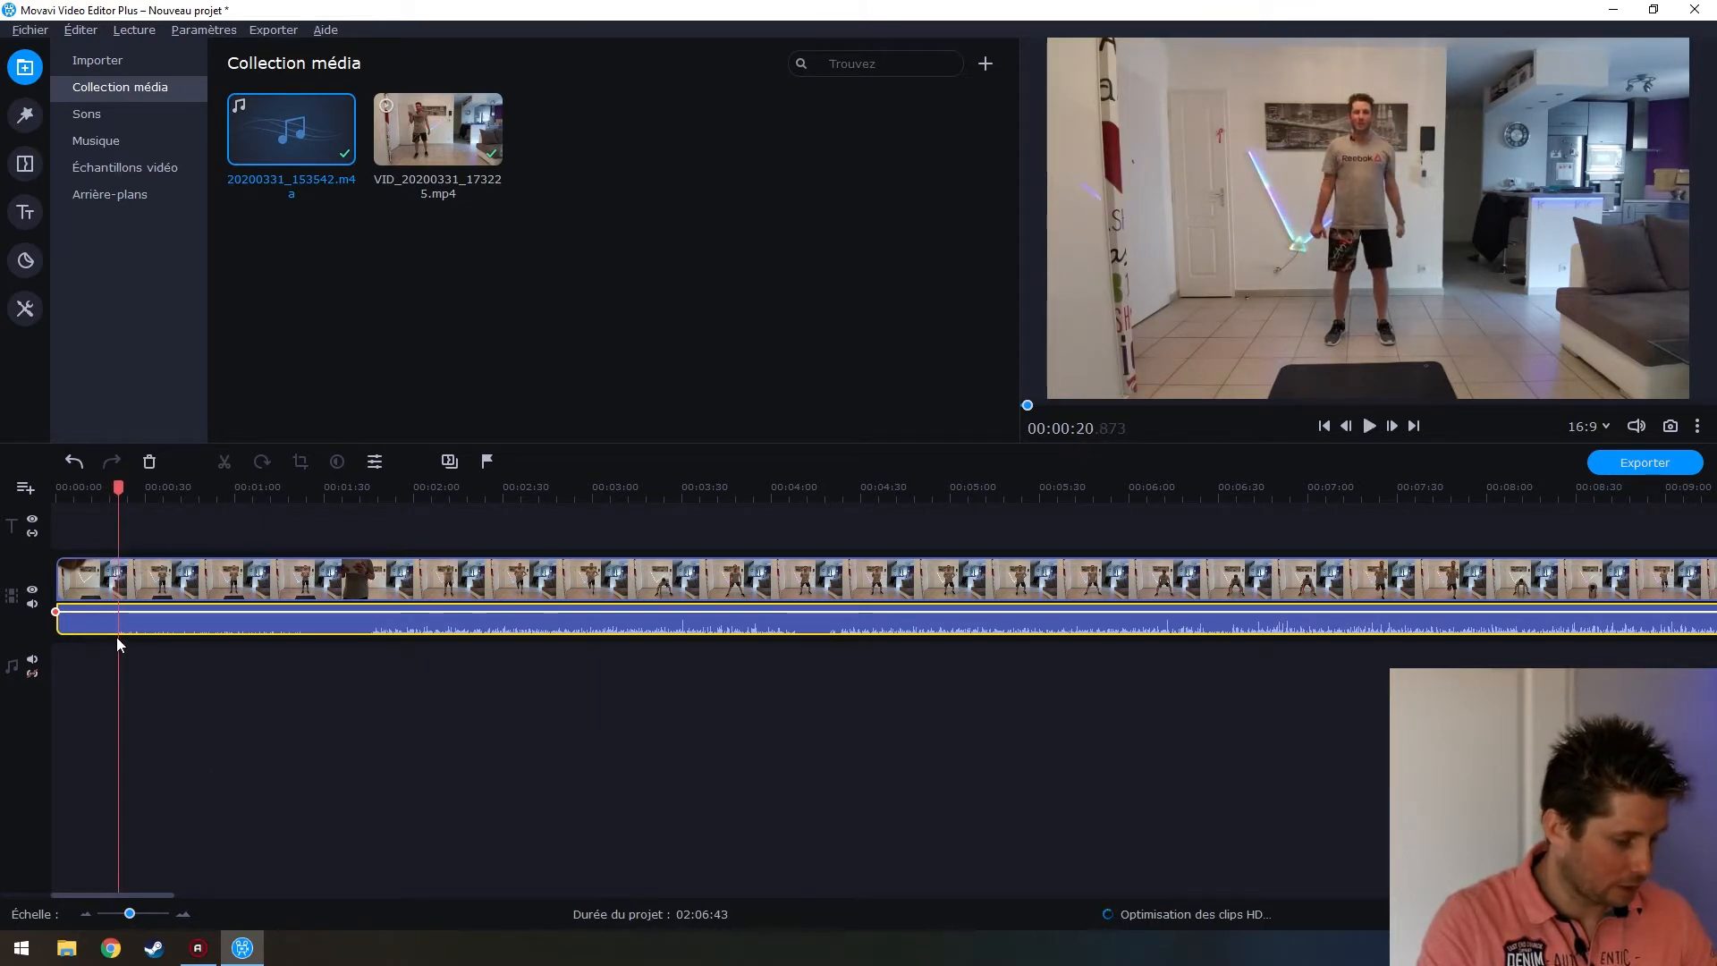
pyautogui.scroll(3, 117, 636)
pyautogui.click(166, 637)
pyautogui.press('space')
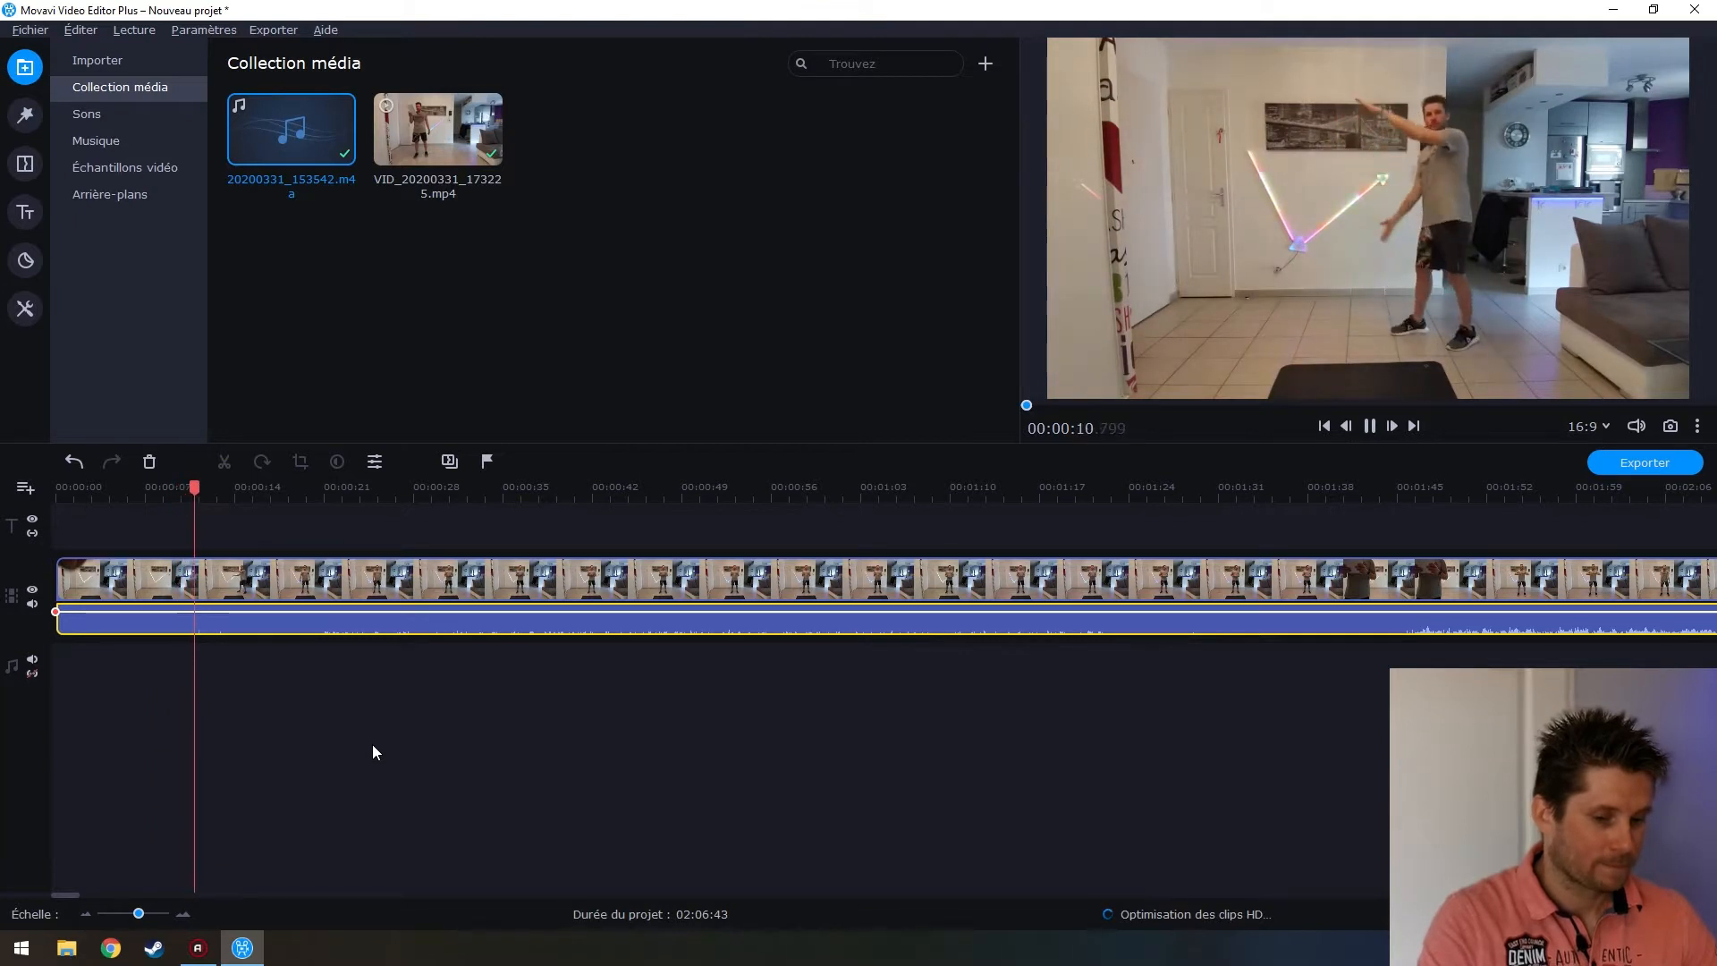
pyautogui.press('space')
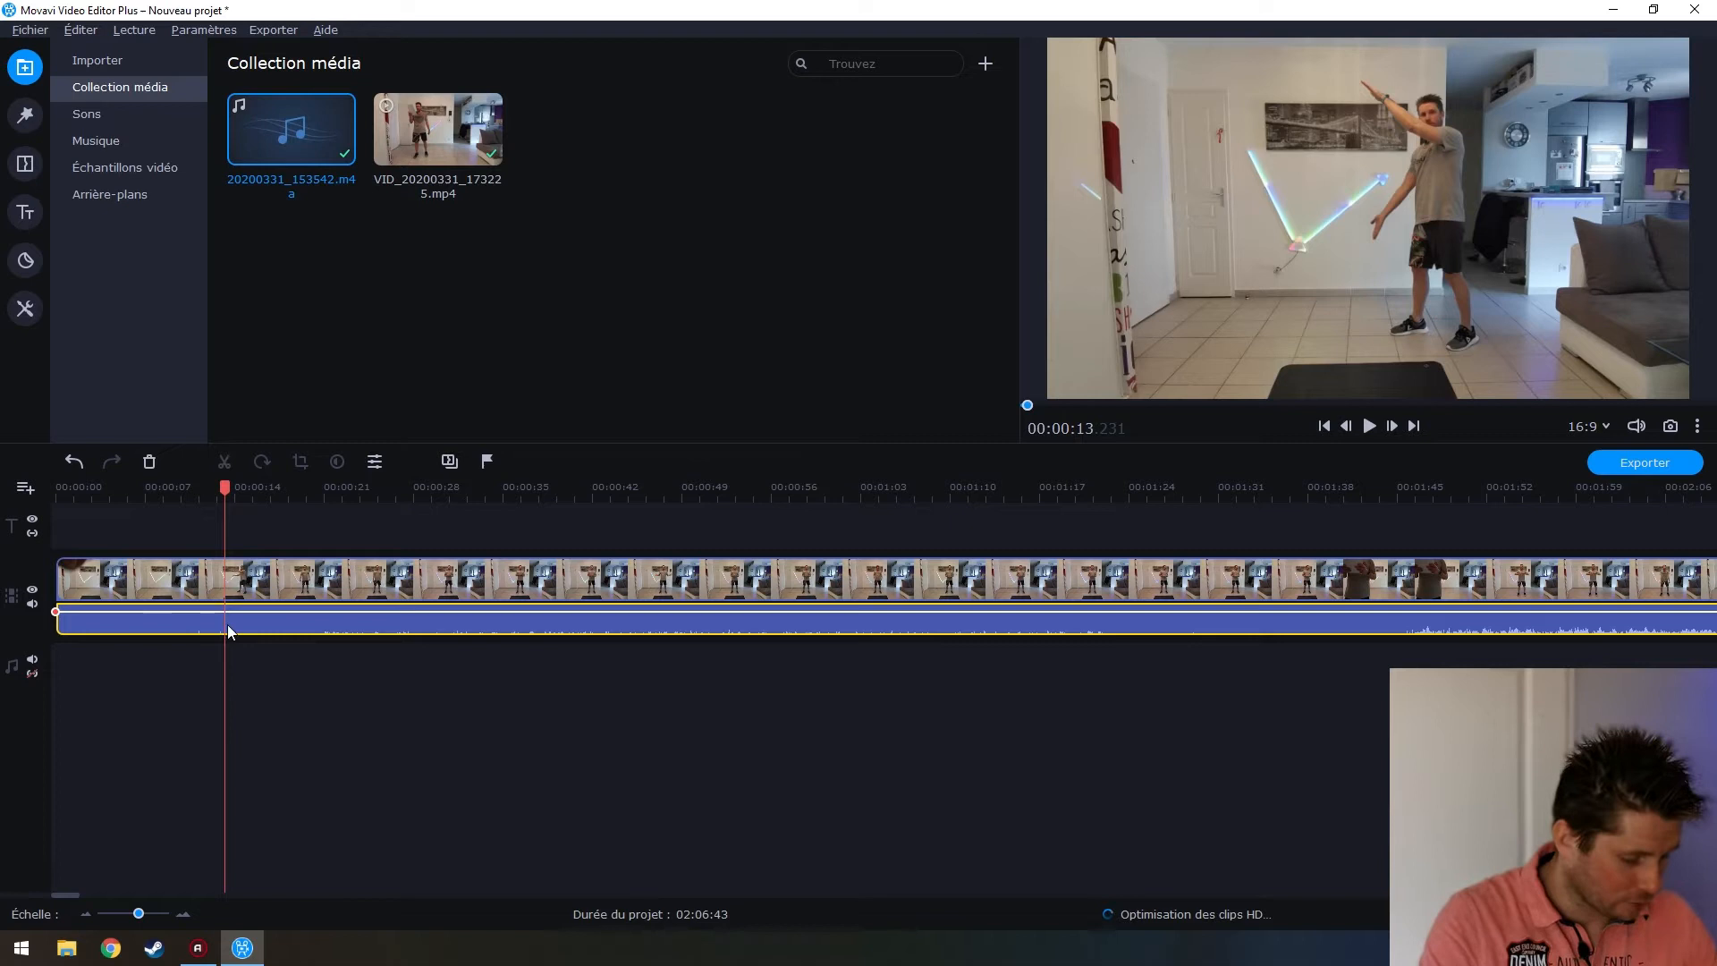
pyautogui.scroll(3, 226, 625)
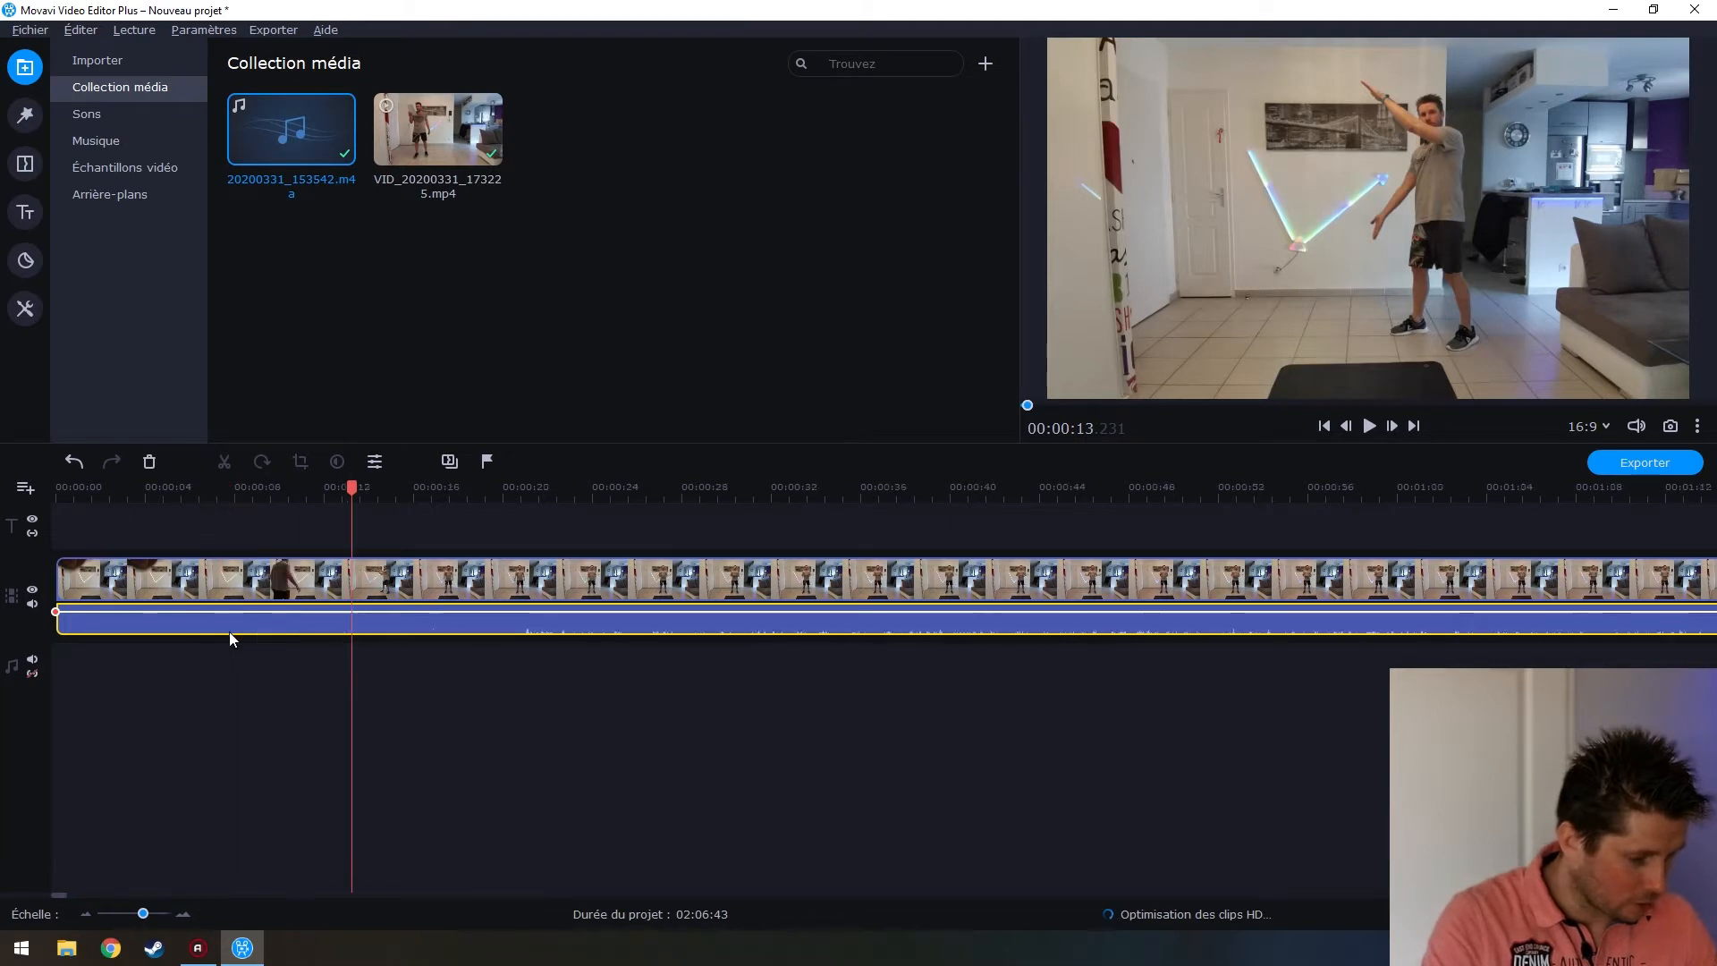
pyautogui.click(719, 633)
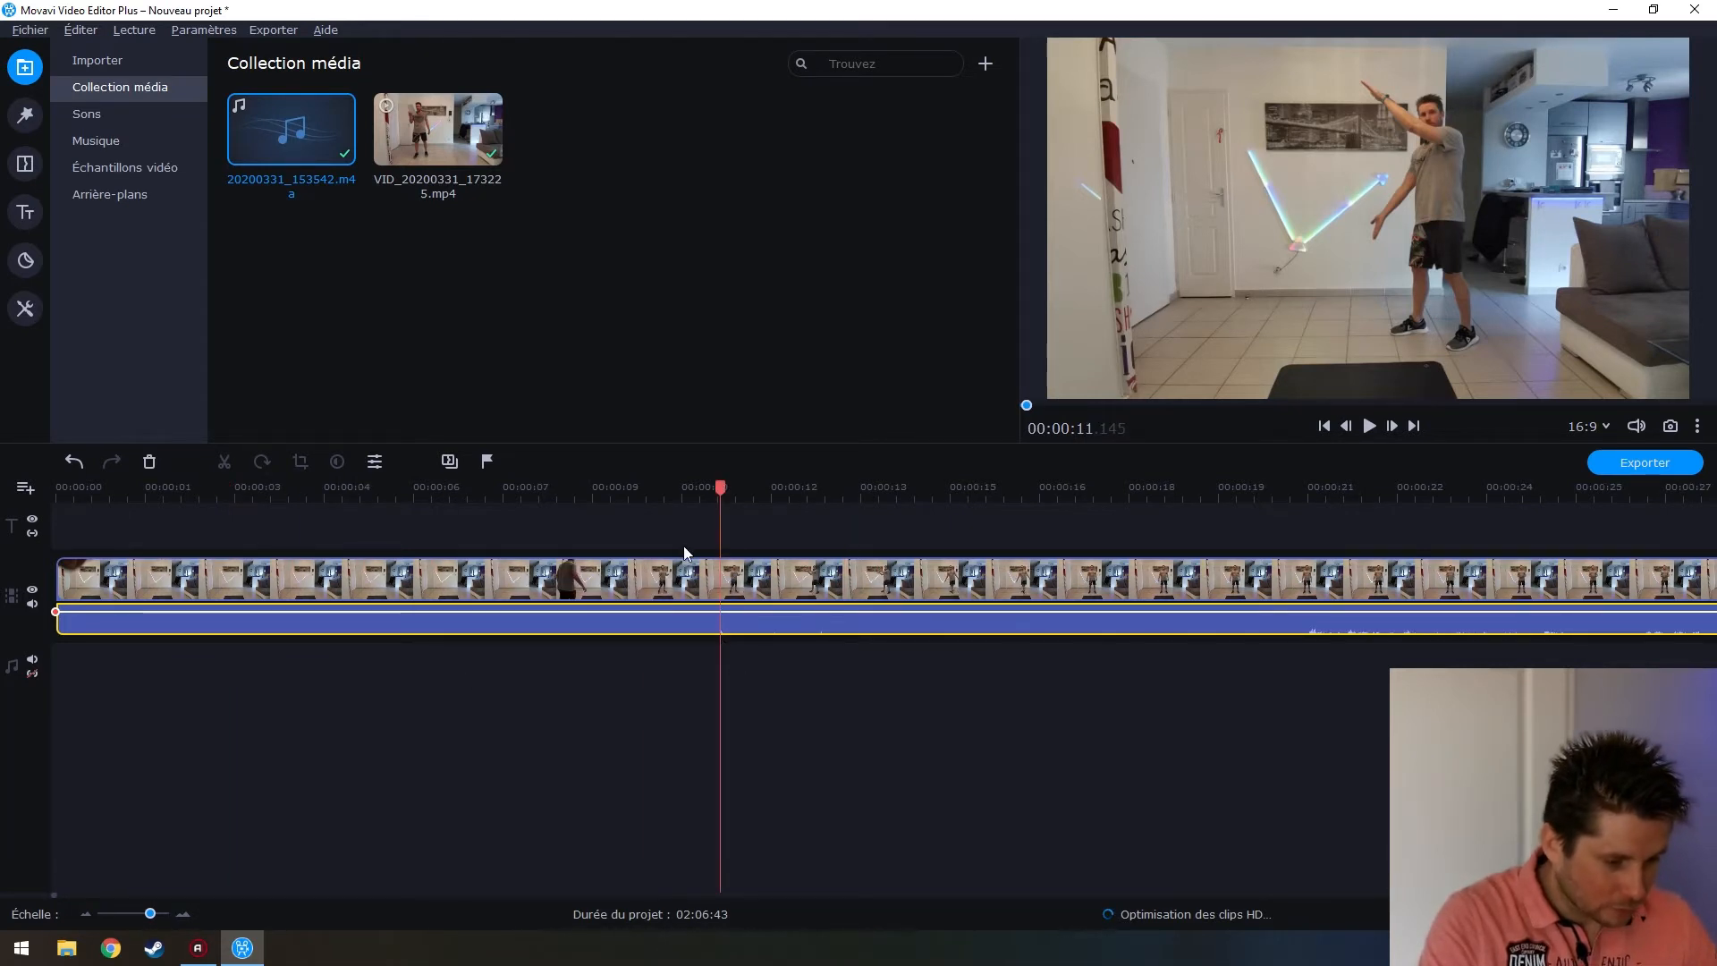
pyautogui.moveTo(718, 491); pyautogui.dragTo(689, 498)
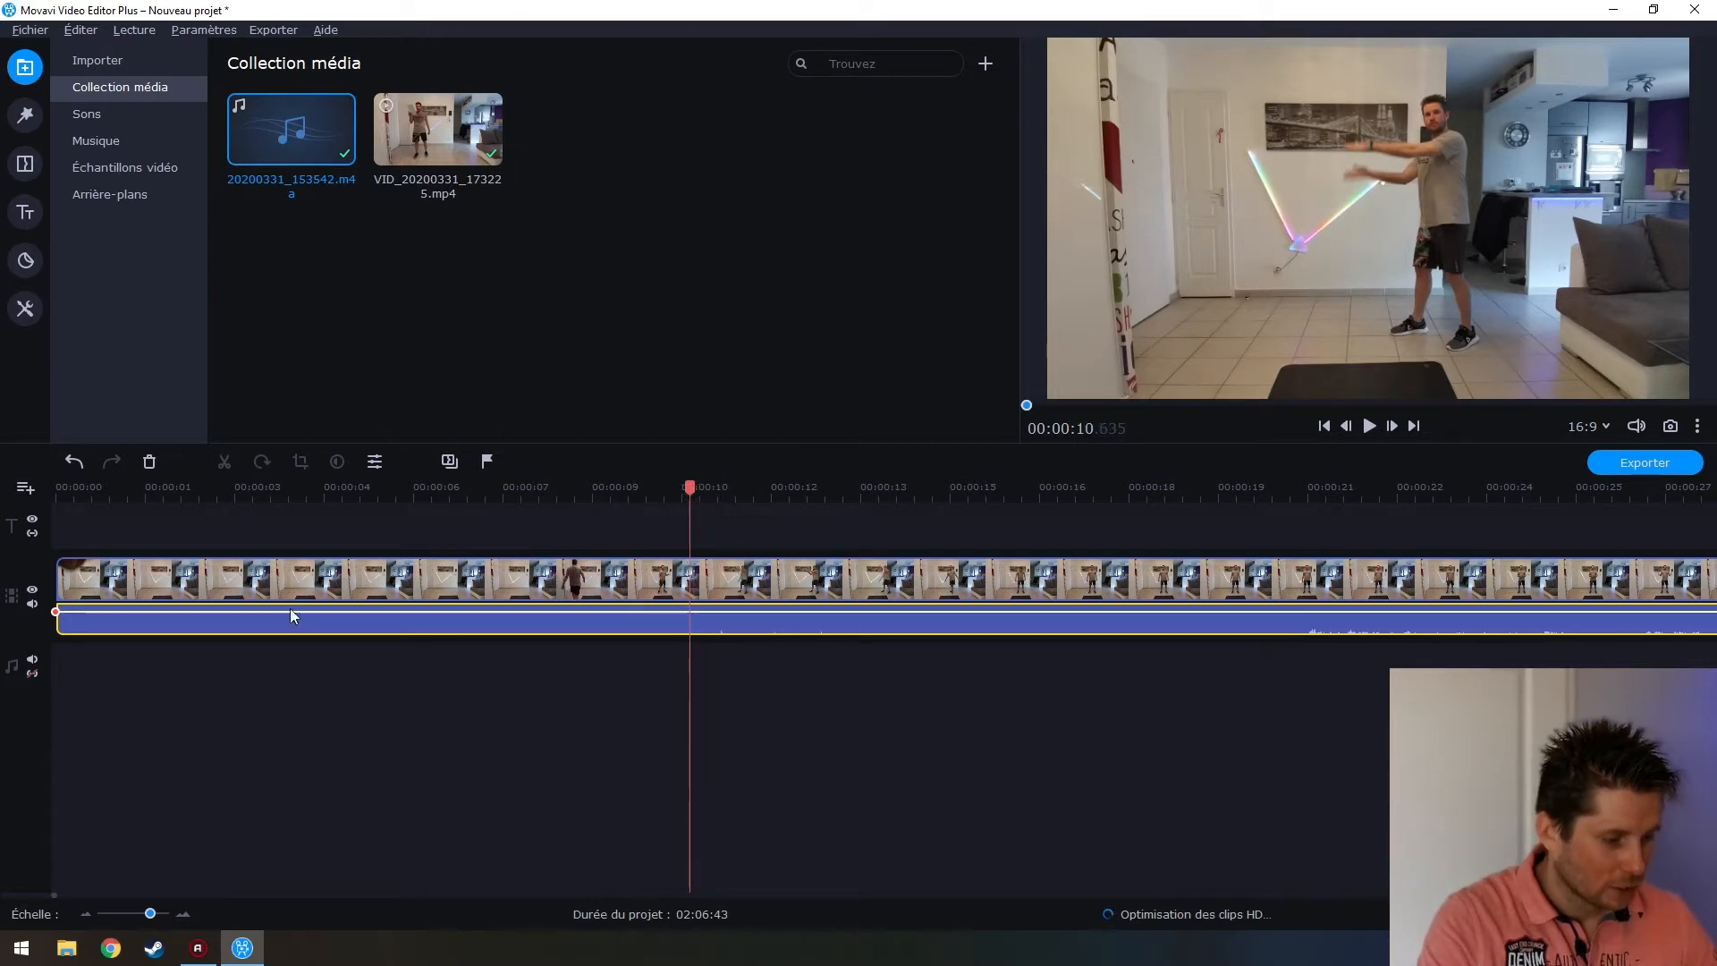
pyautogui.moveTo(66, 587); pyautogui.dragTo(699, 590)
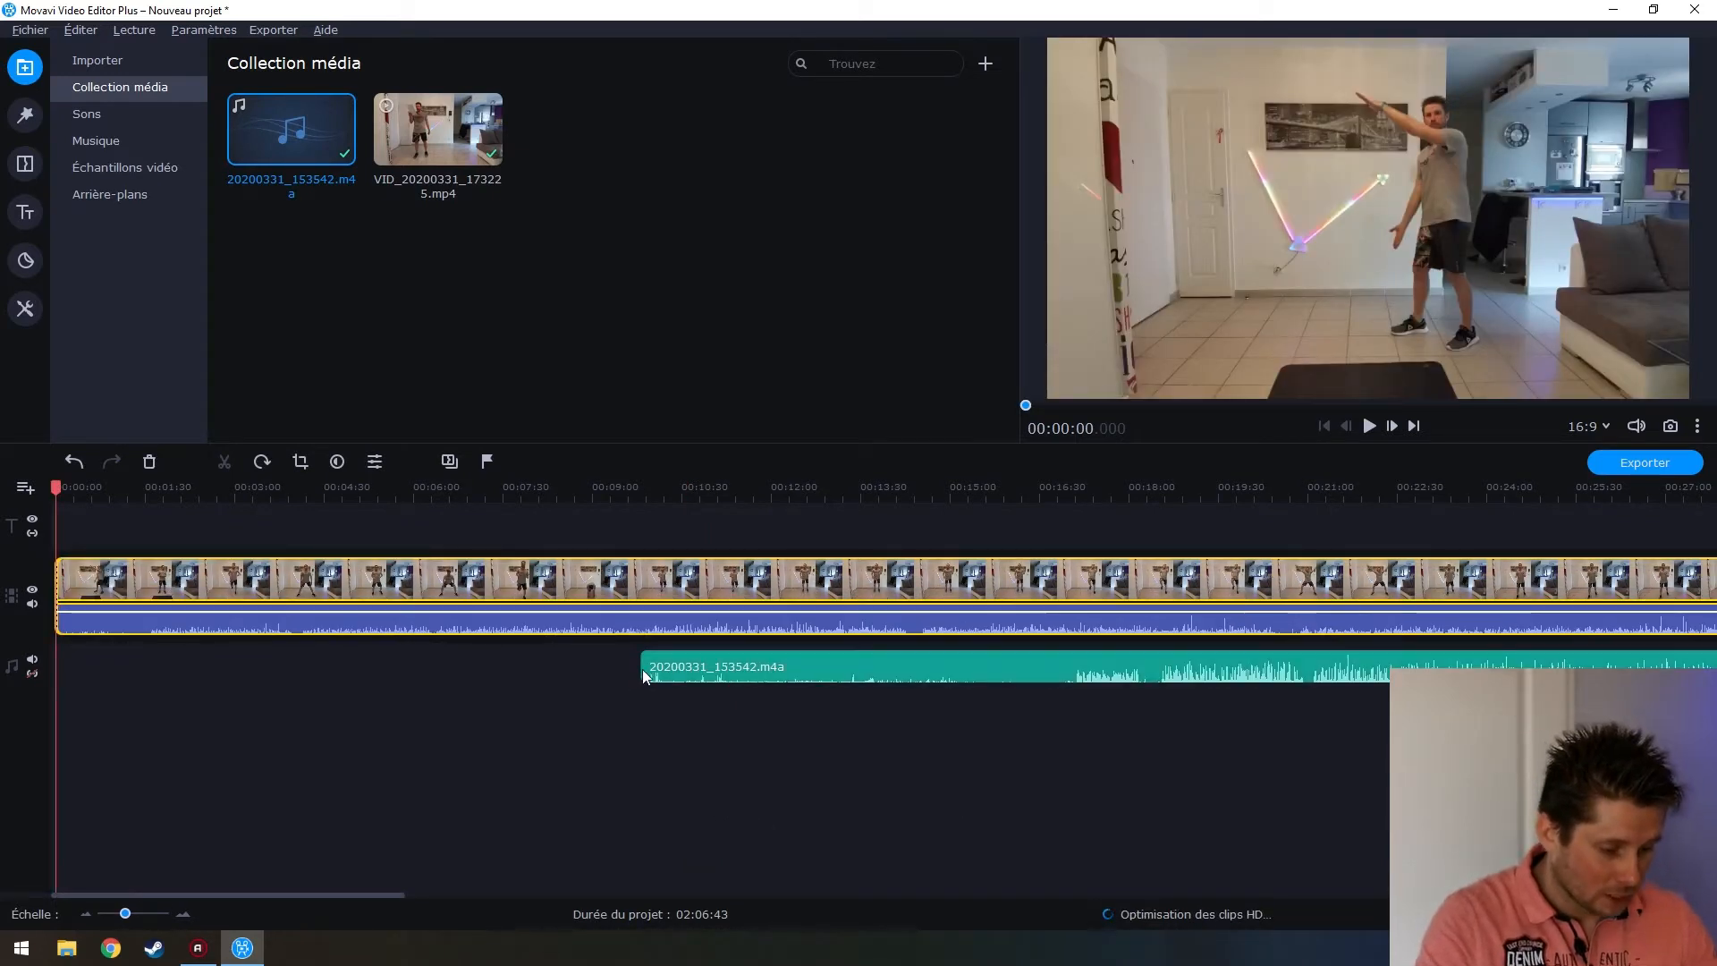
# Locate where the music clip's sound really begins, at about 16:57.885
pyautogui.click(1075, 667)
pyautogui.scroll(3, 1064, 667)
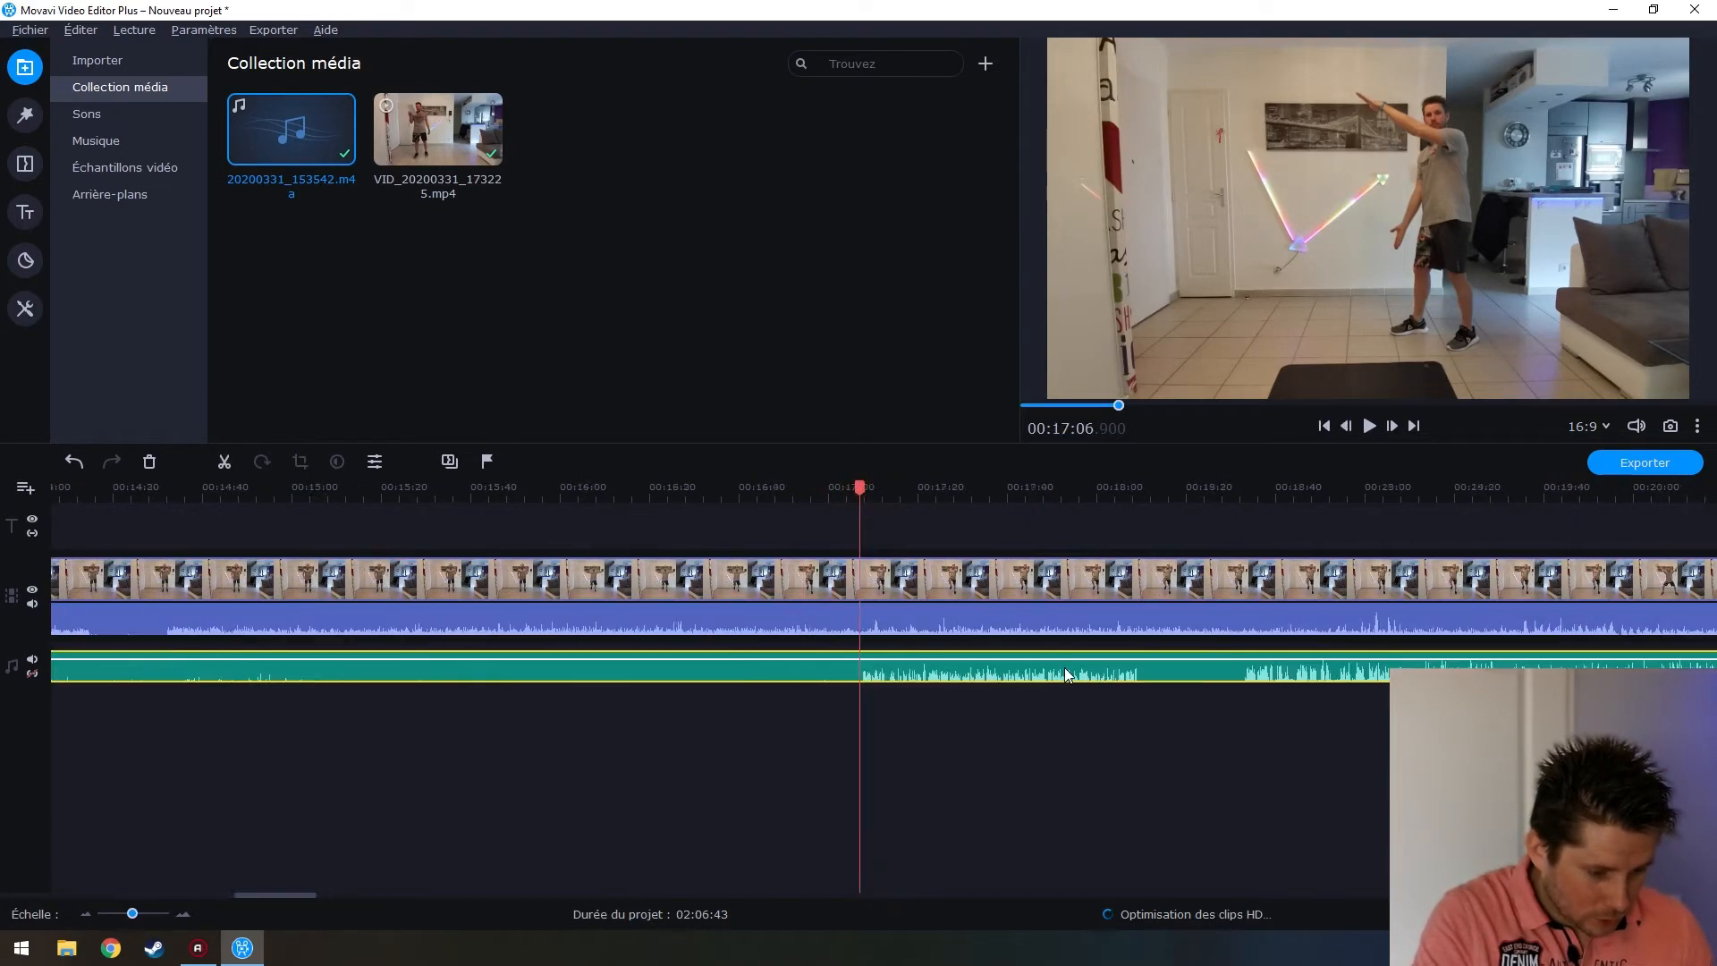
pyautogui.scroll(3, 800, 679)
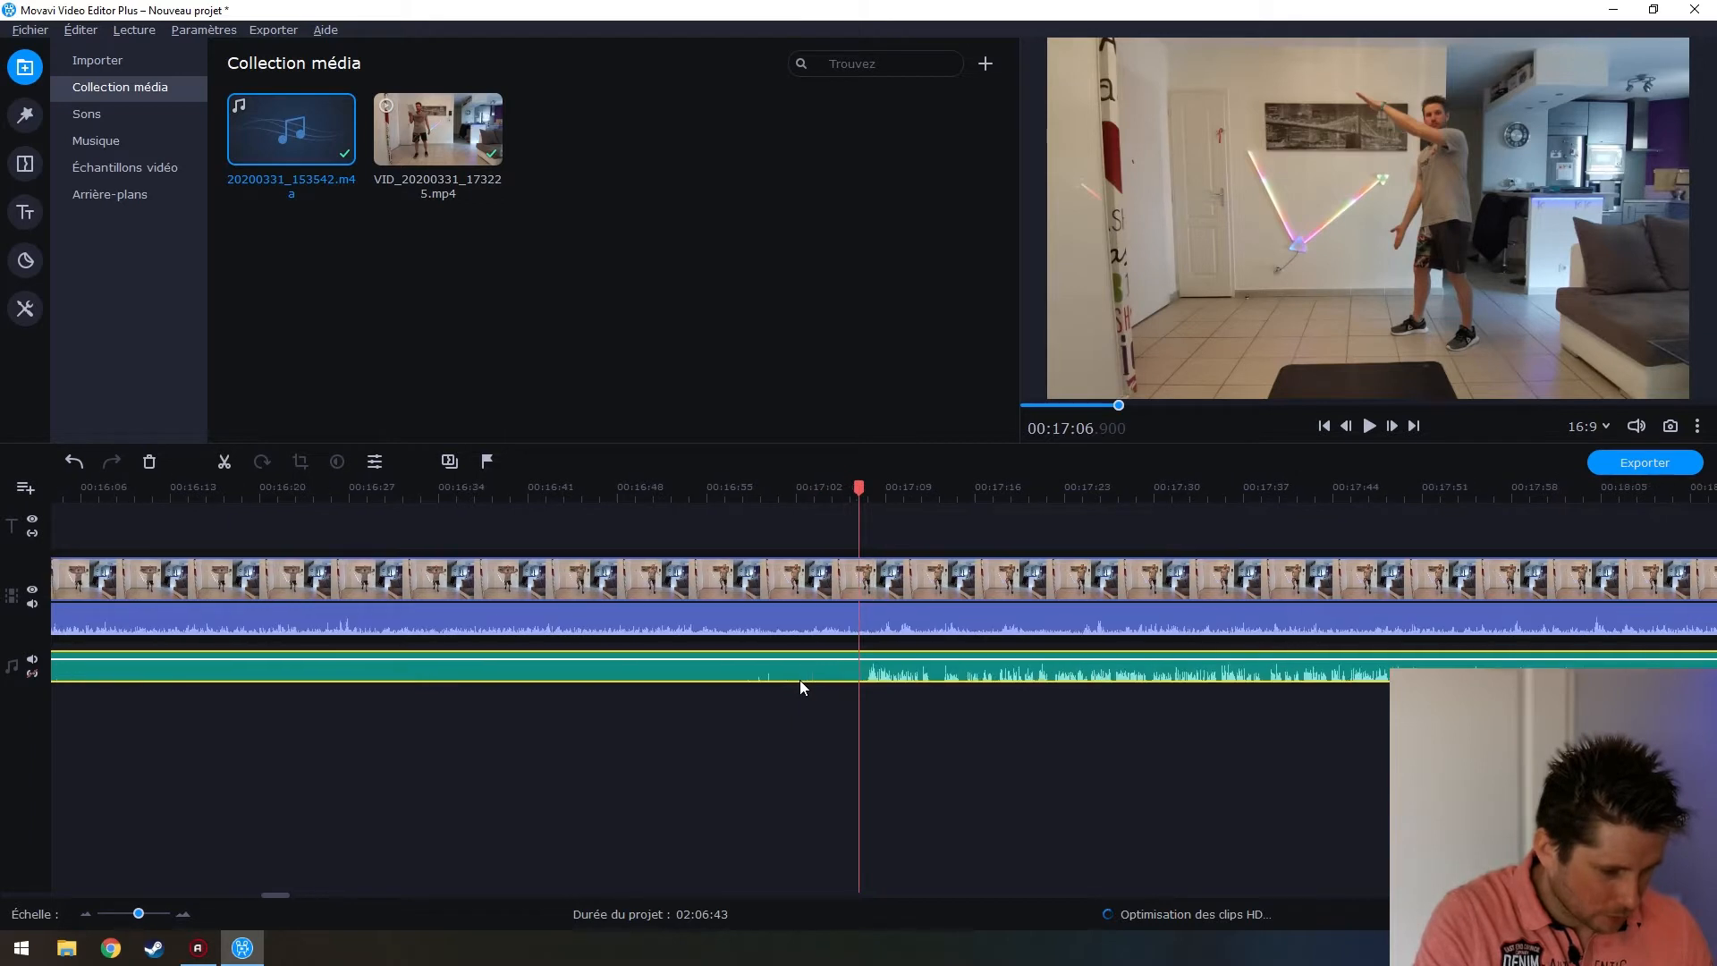
pyautogui.click(659, 673)
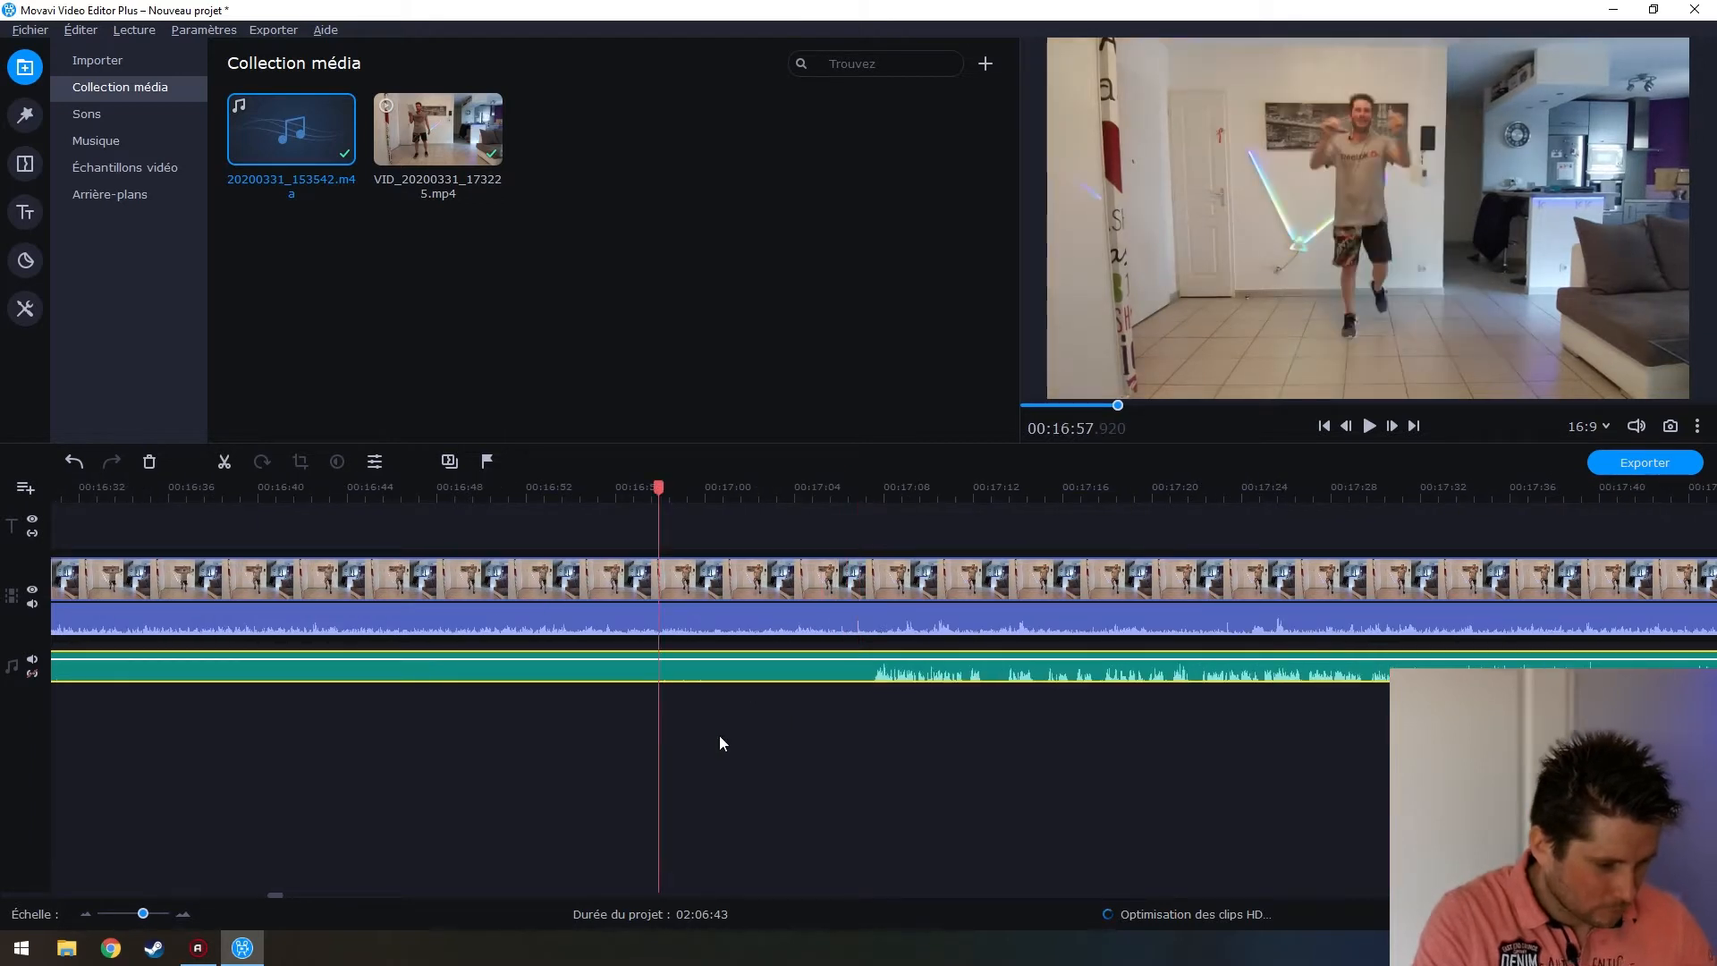
pyautogui.press('space')
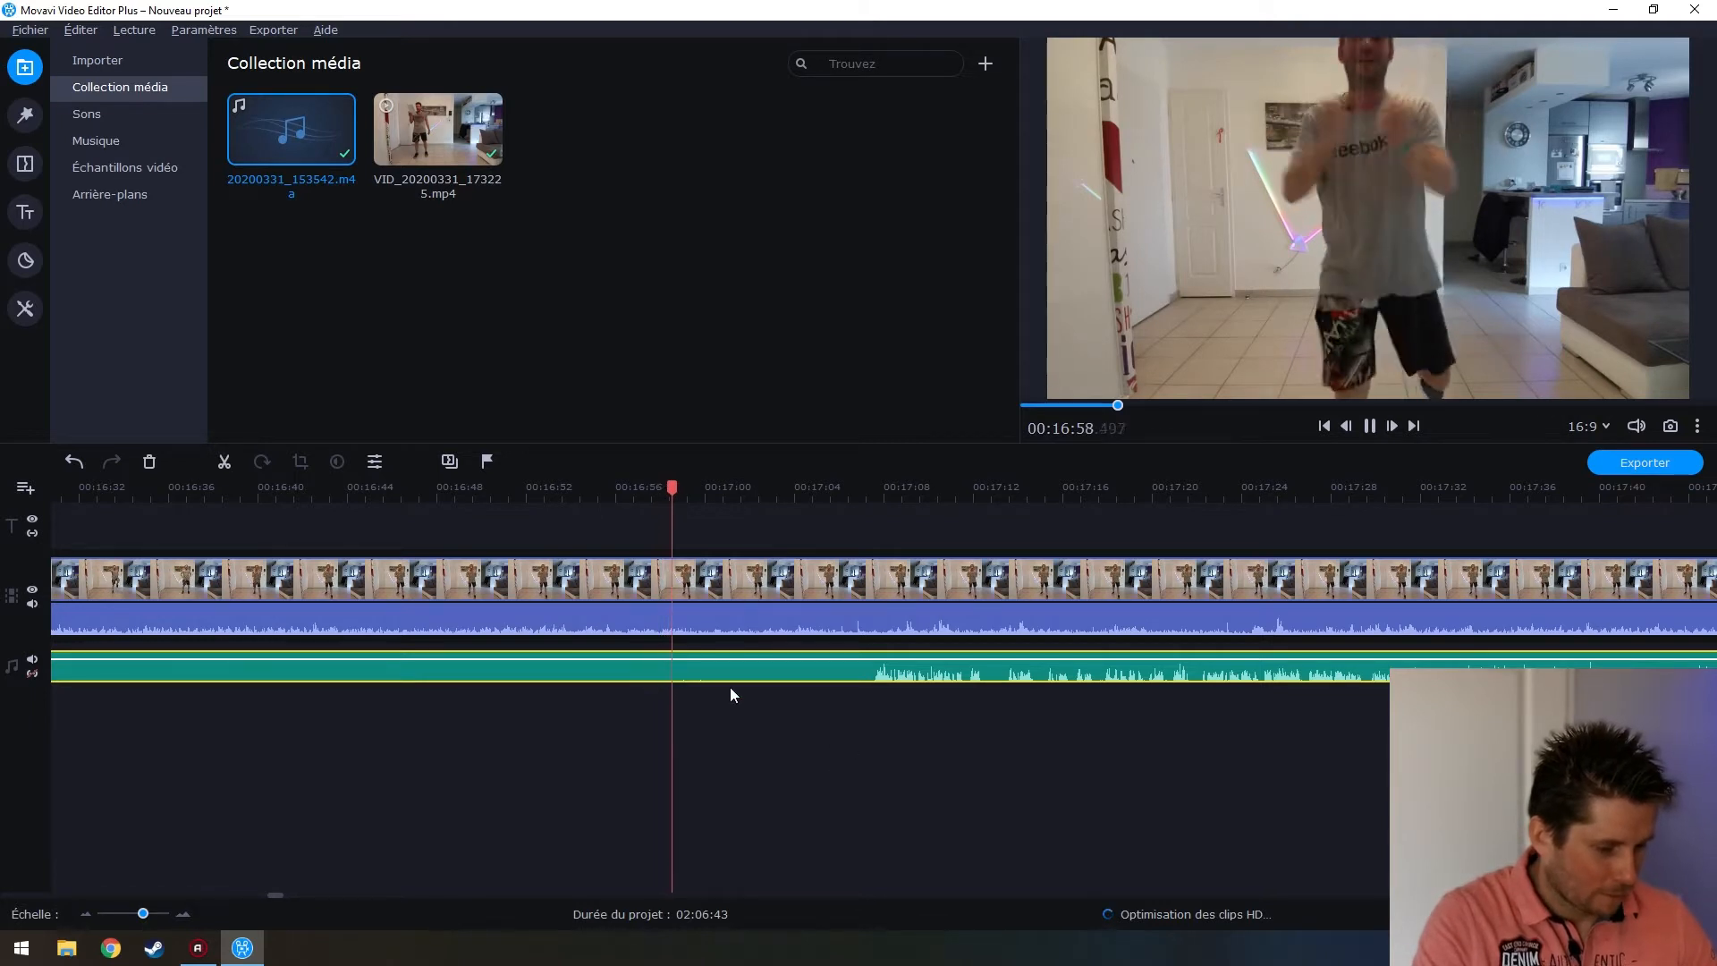
pyautogui.press('space')
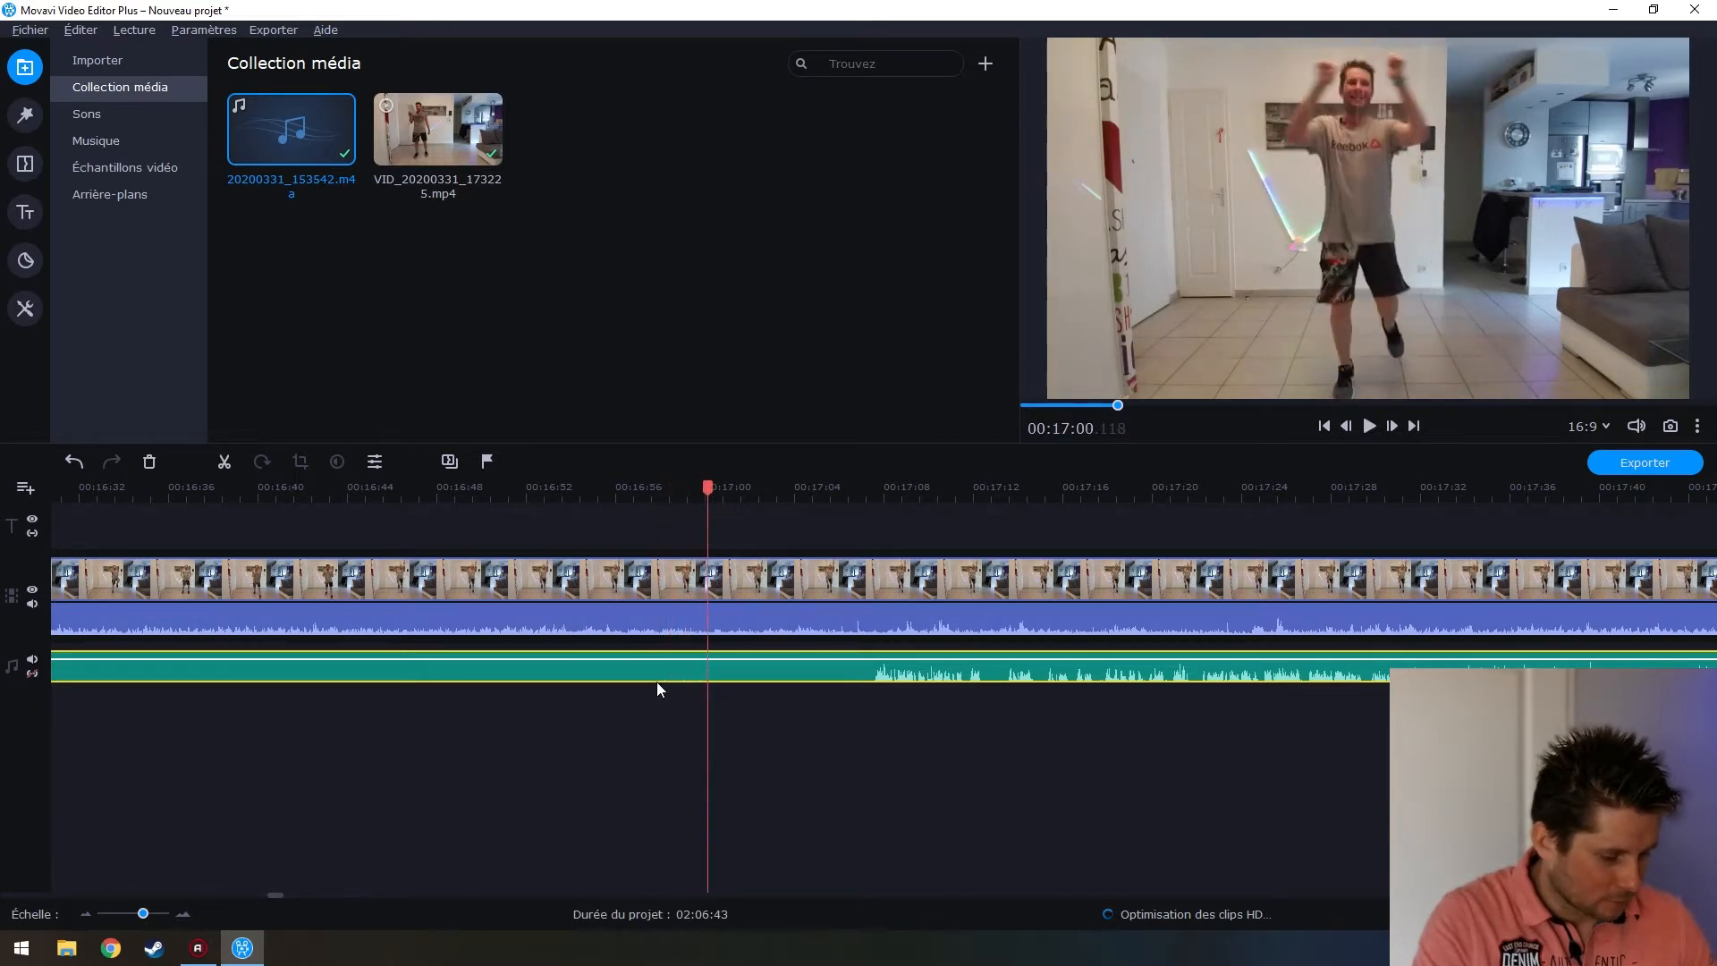
pyautogui.scroll(1, 662, 682)
pyautogui.scroll(1, 663, 684)
pyautogui.click(617, 676)
pyautogui.click(726, 669)
pyautogui.click(815, 671)
pyautogui.click(593, 677)
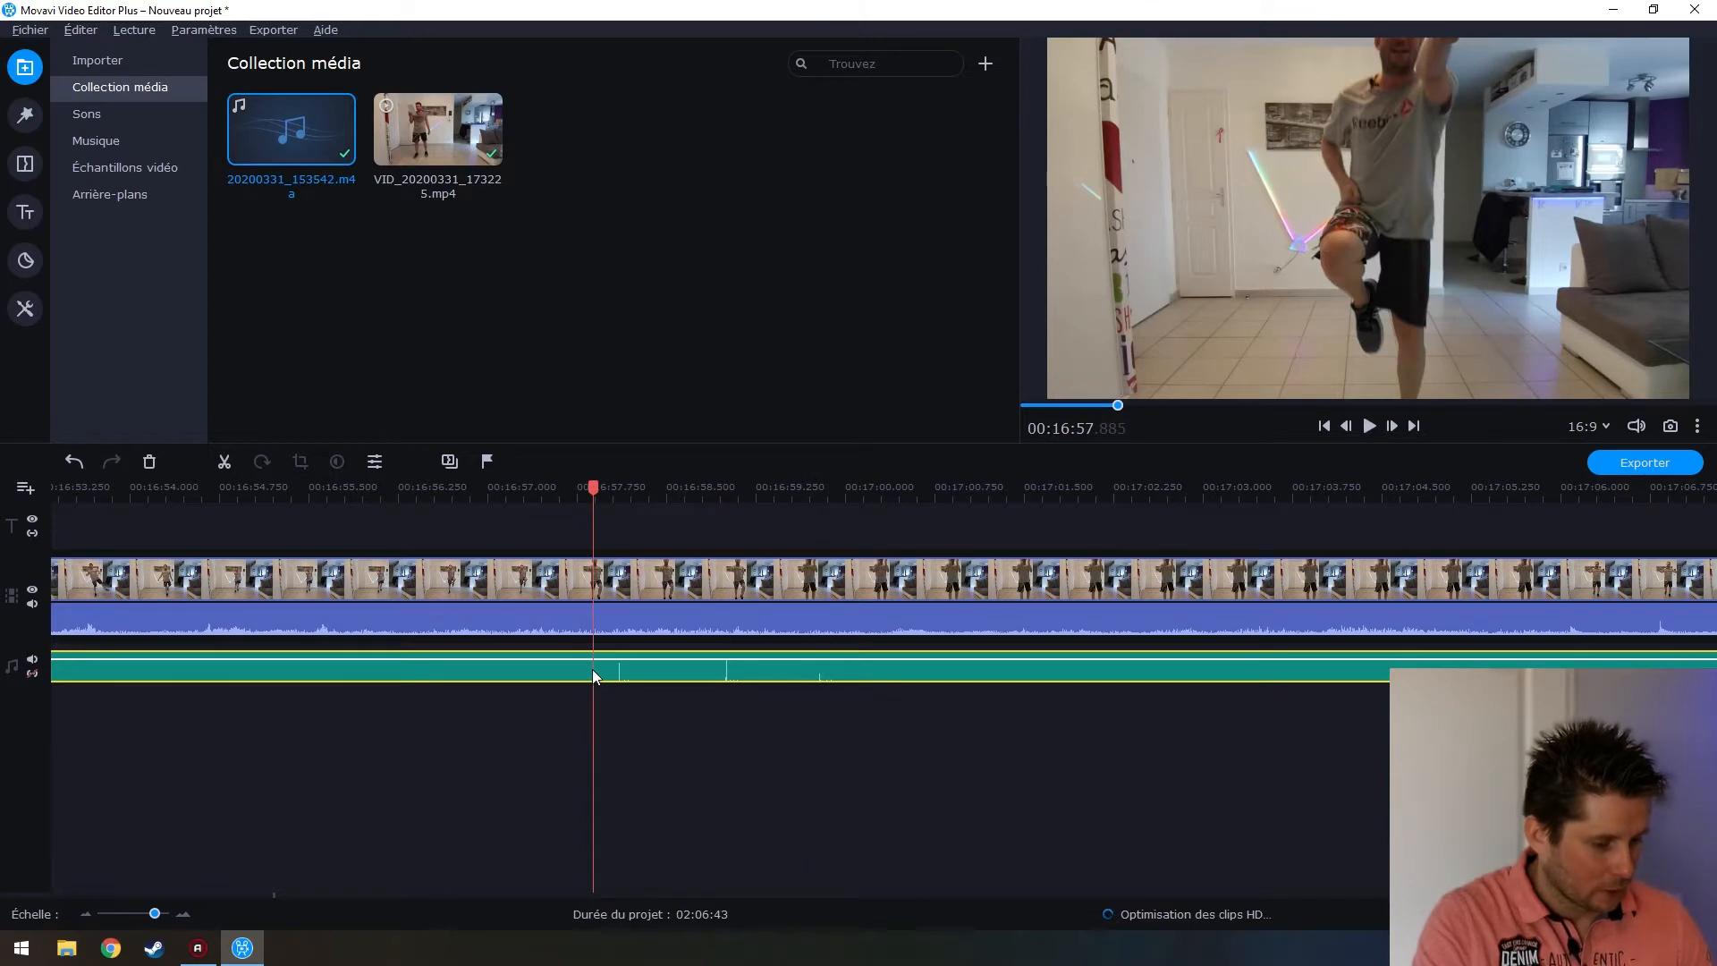
# Trim the music clip's silent opening and slide the music to 00:00:00
pyautogui.scroll(-3, 577, 751)
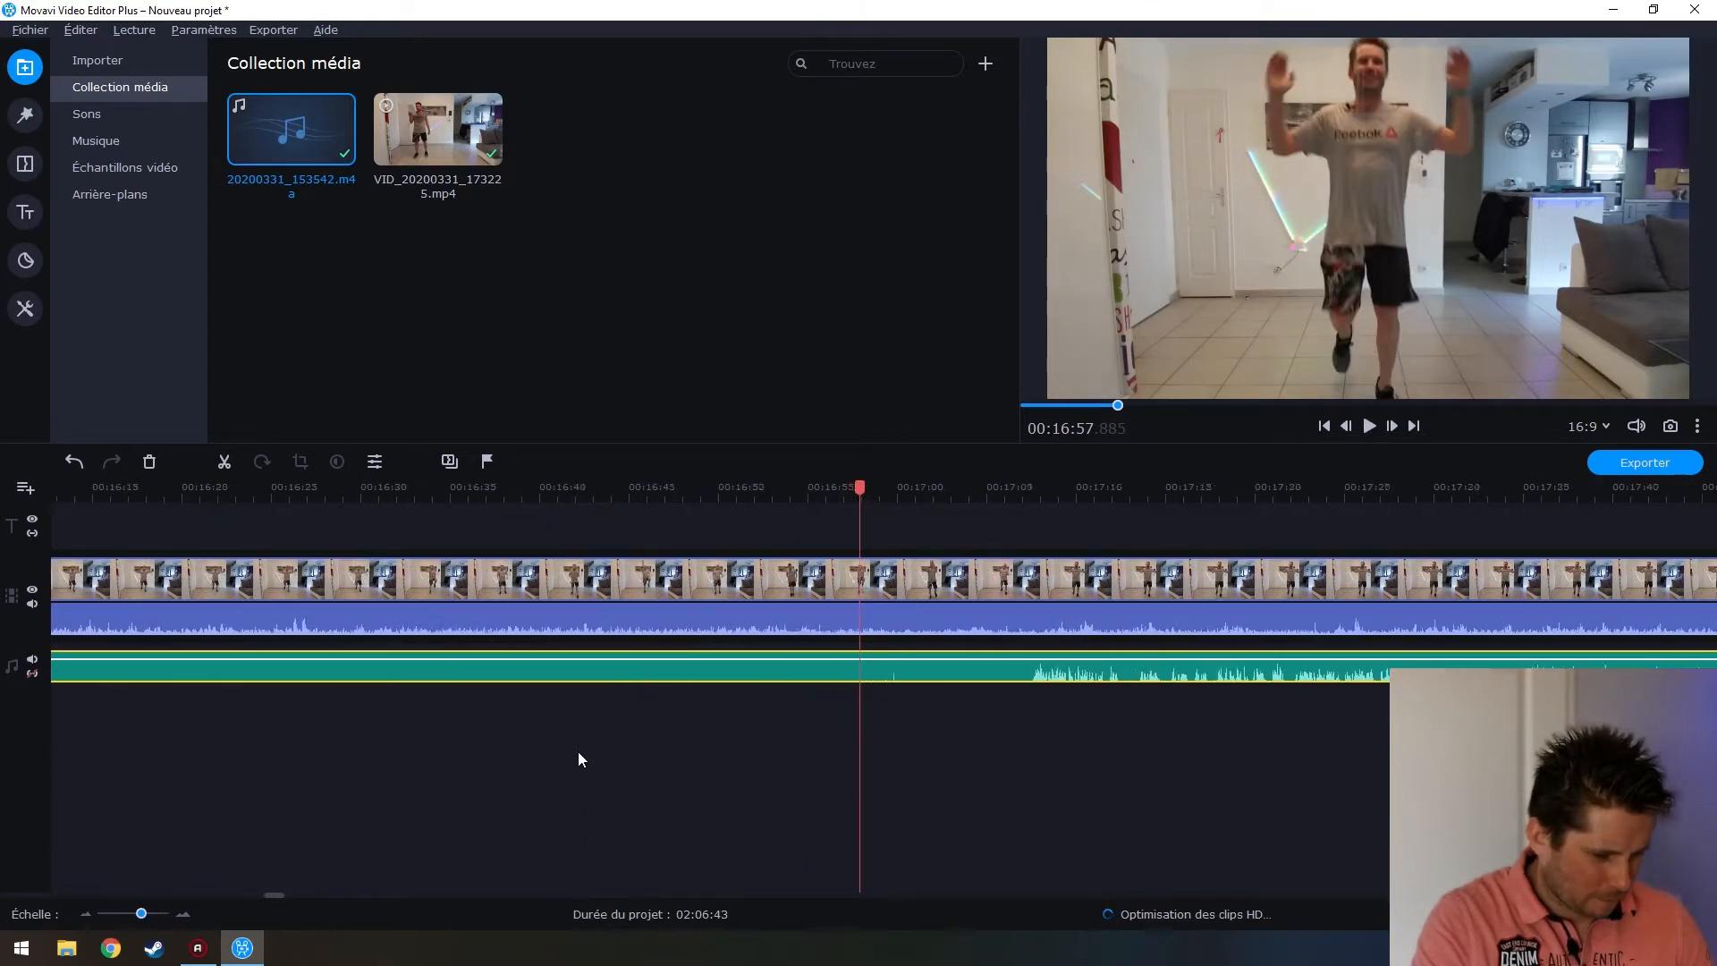
pyautogui.scroll(-2, 576, 749)
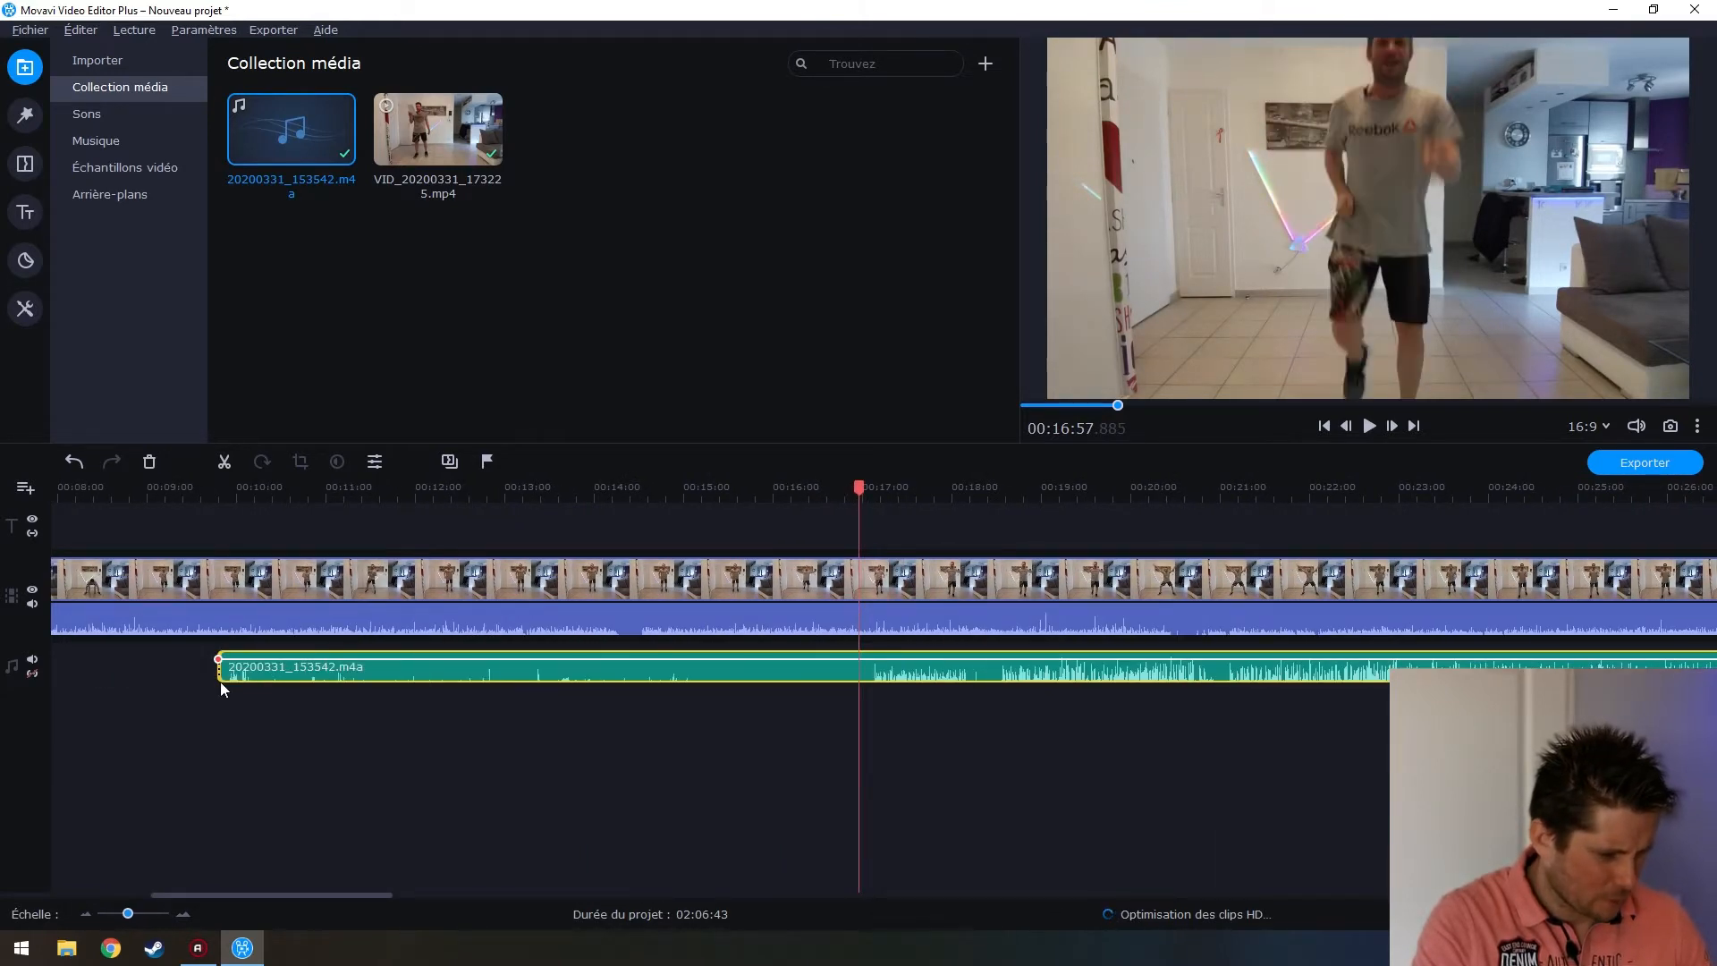
pyautogui.moveTo(219, 668); pyautogui.dragTo(804, 728)
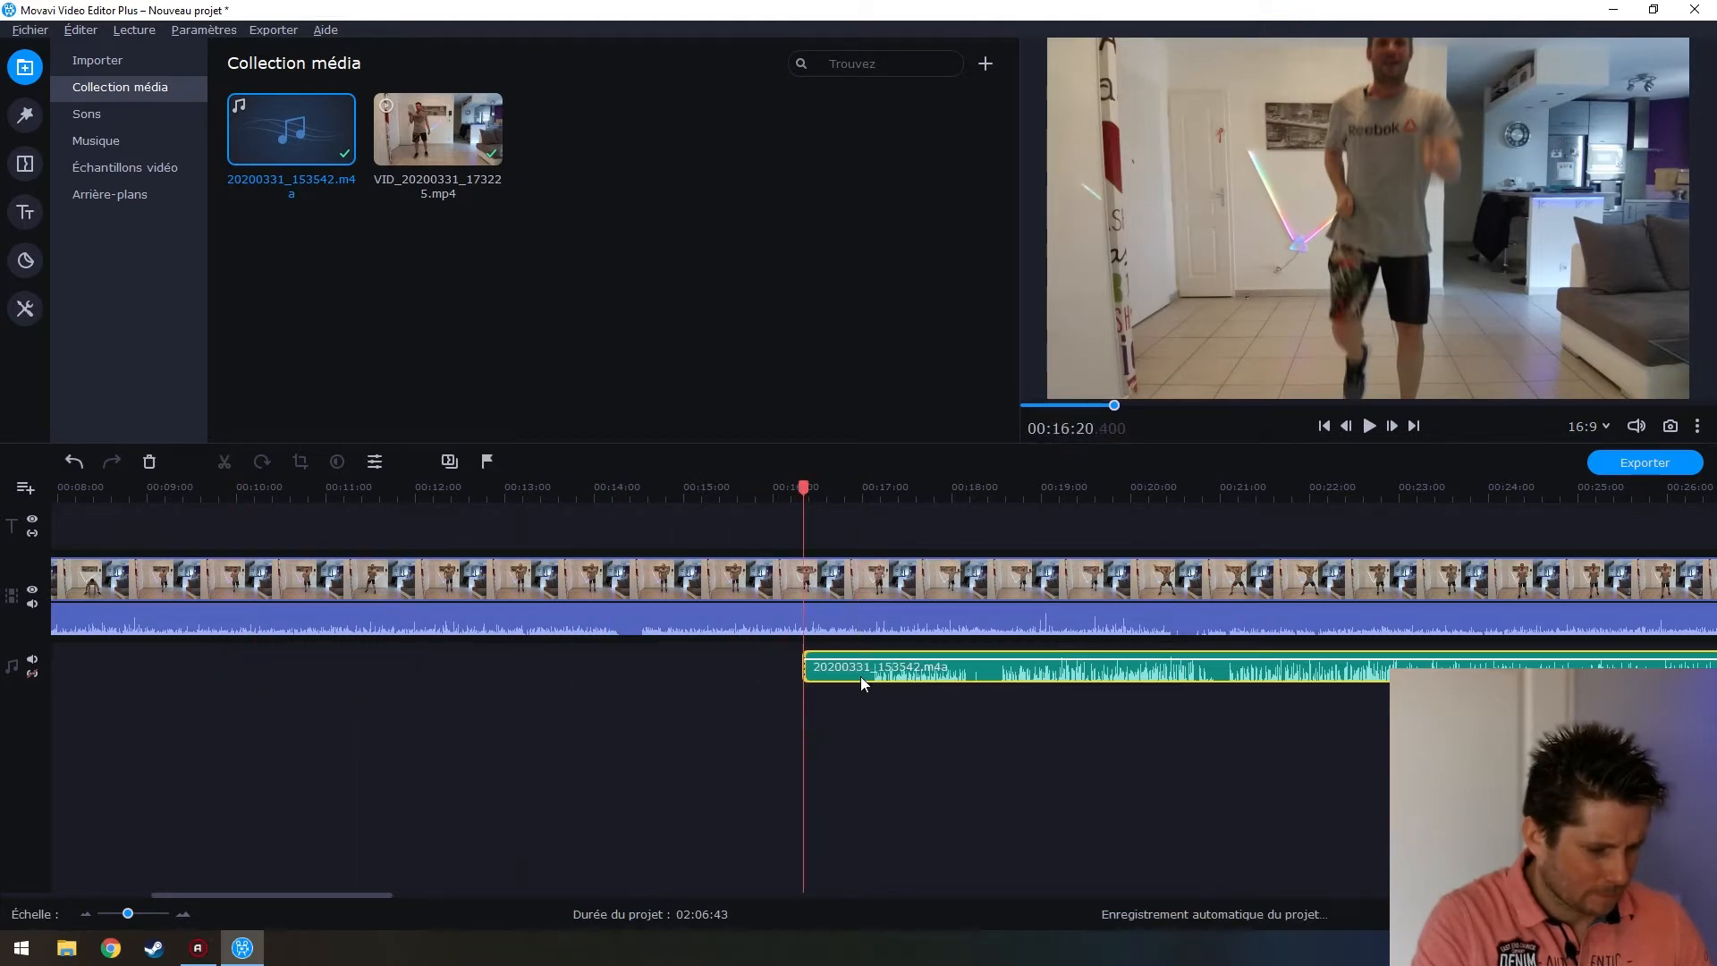
pyautogui.moveTo(672, 689); pyautogui.dragTo(113, 665)
pyautogui.scroll(5, 150, 728)
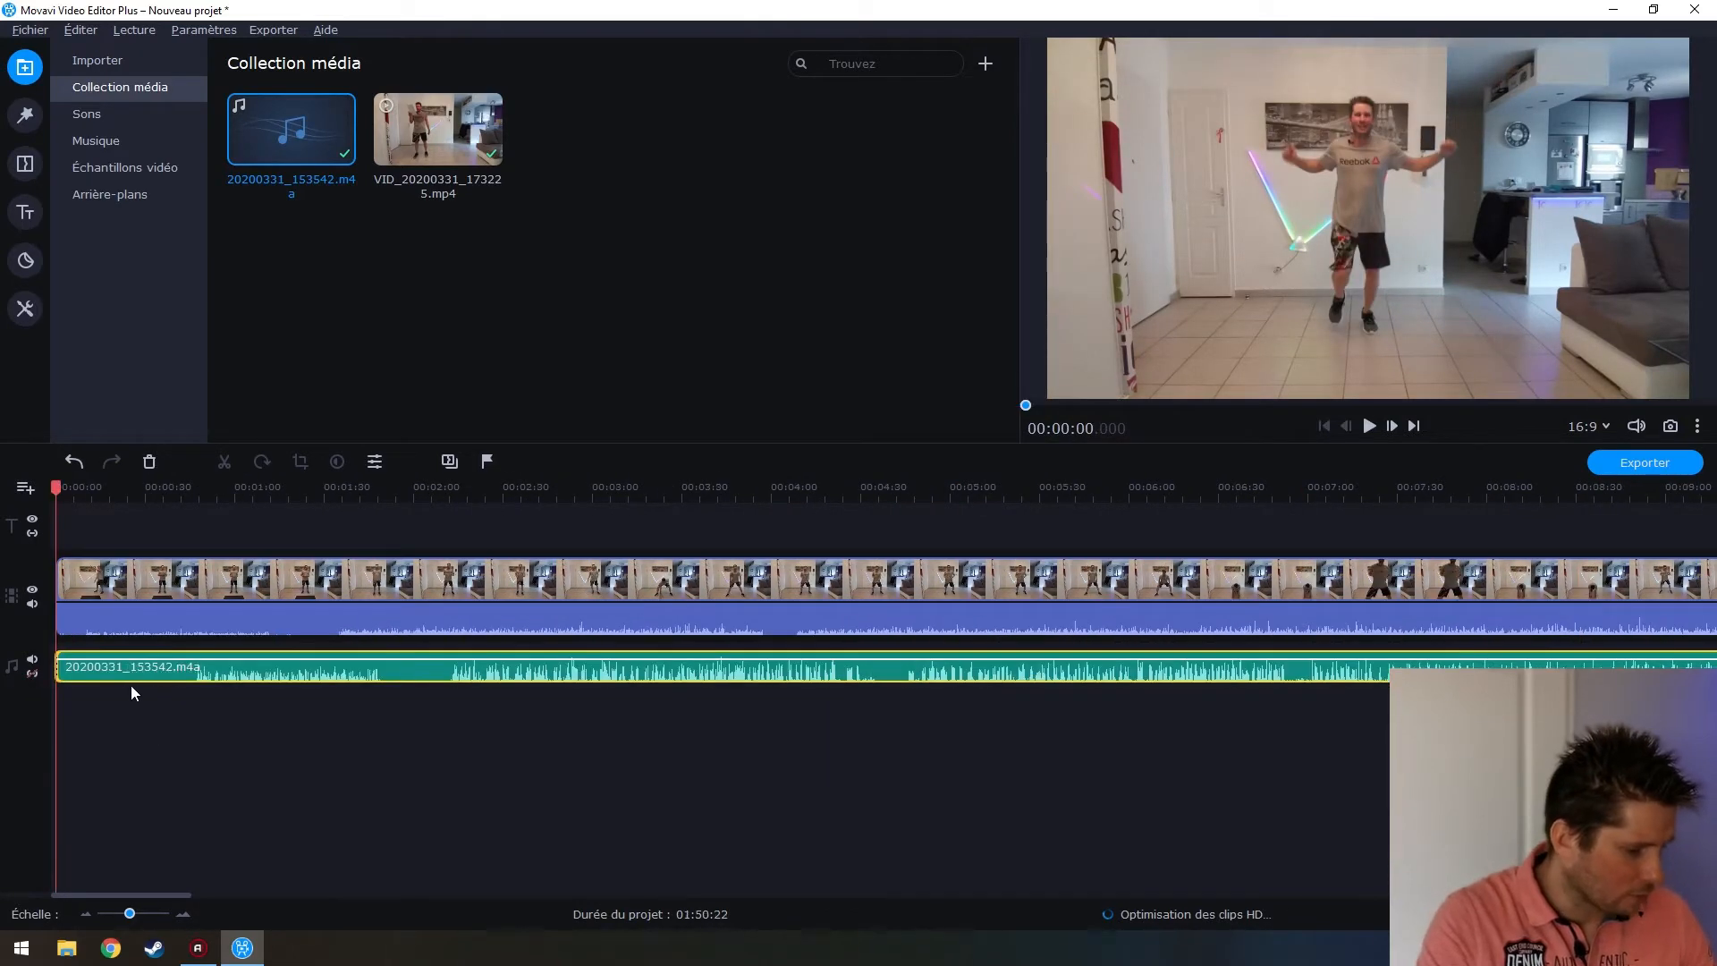
pyautogui.scroll(1, 130, 685)
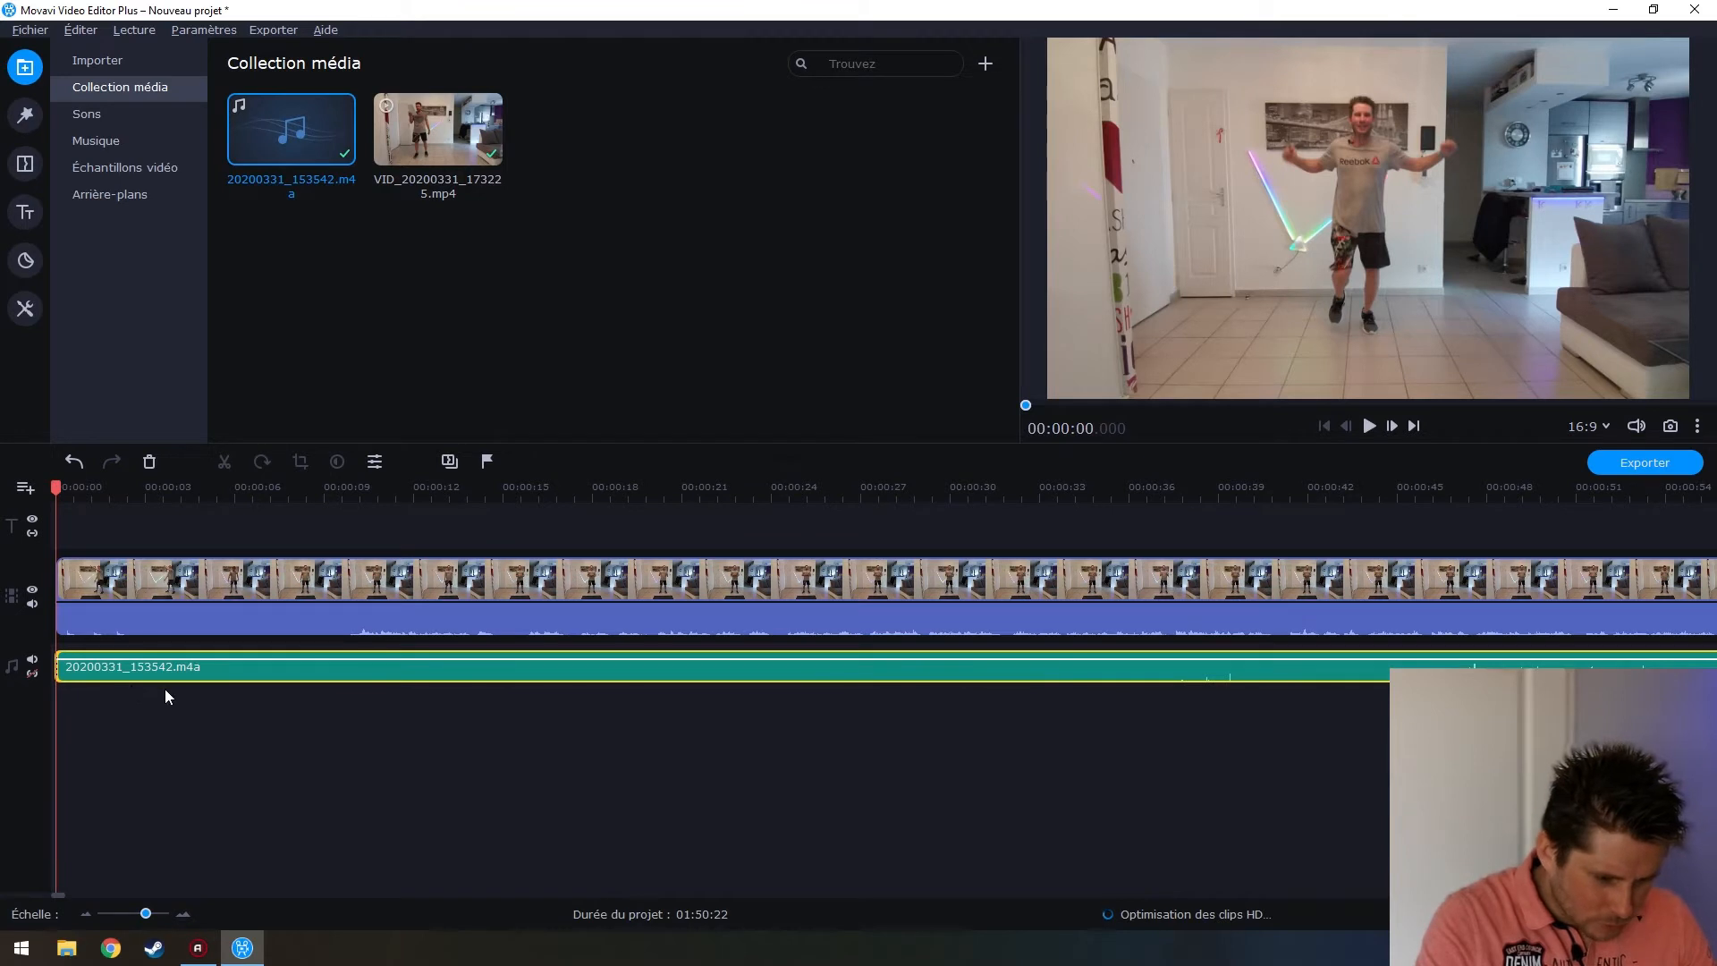
pyautogui.click(1177, 700)
pyautogui.click(1161, 674)
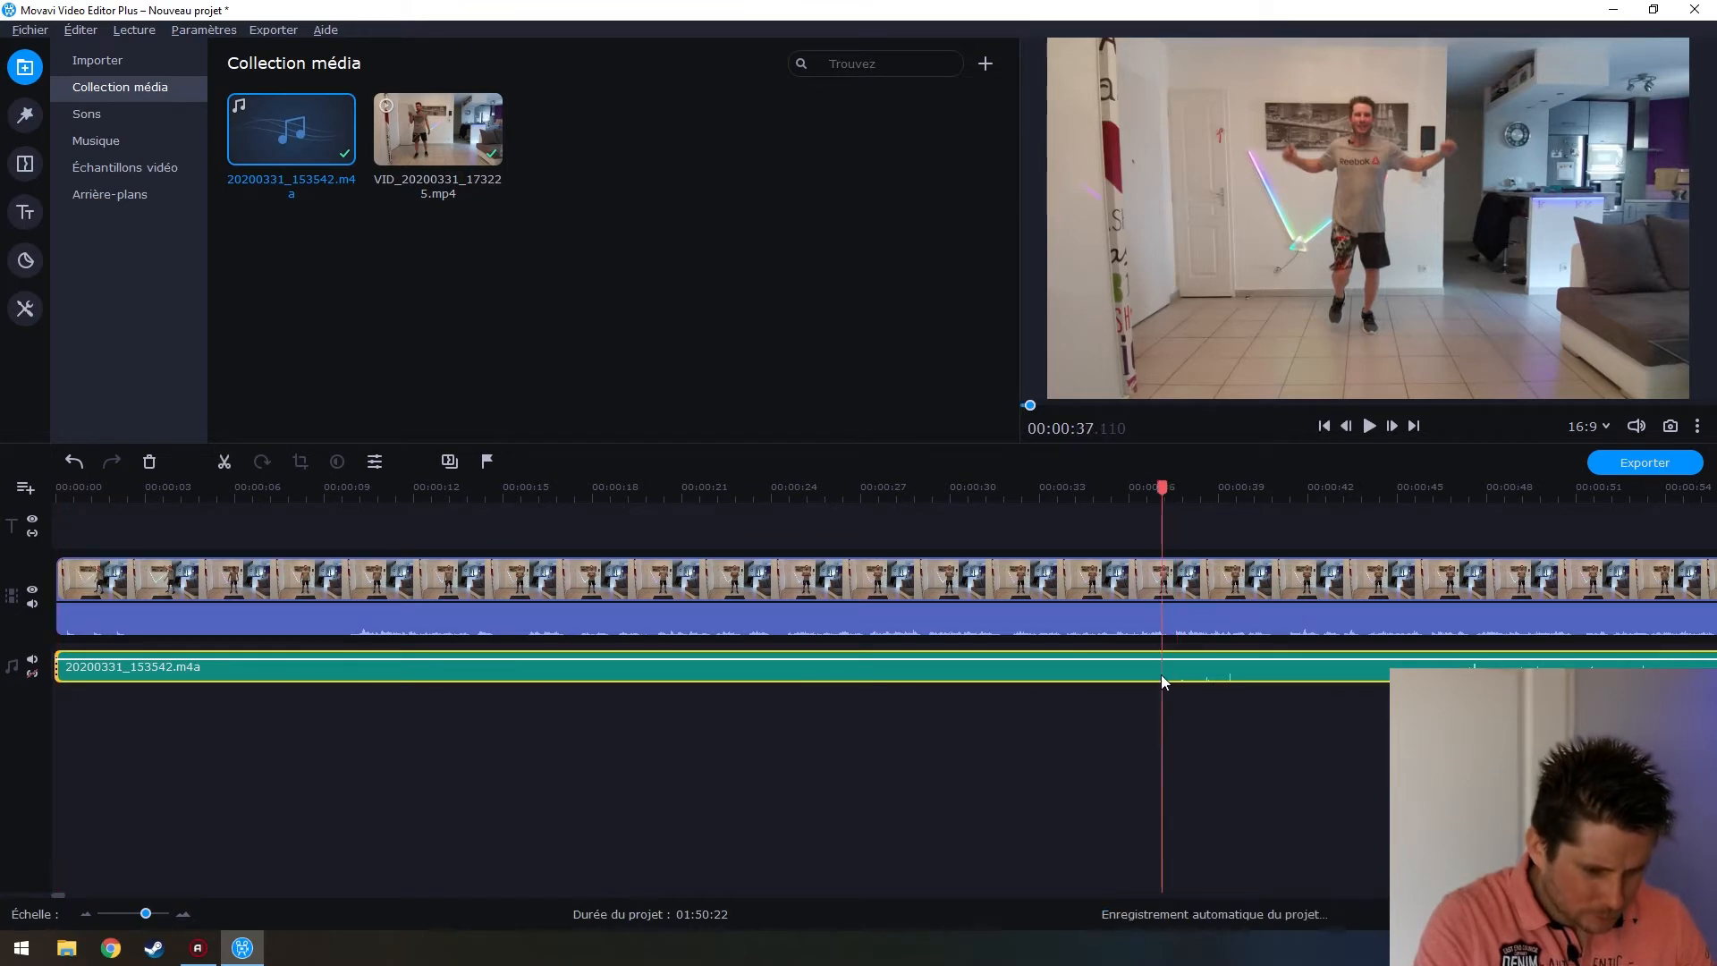
pyautogui.moveTo(56, 667); pyautogui.dragTo(1174, 777)
pyautogui.moveTo(1261, 680); pyautogui.dragTo(132, 674)
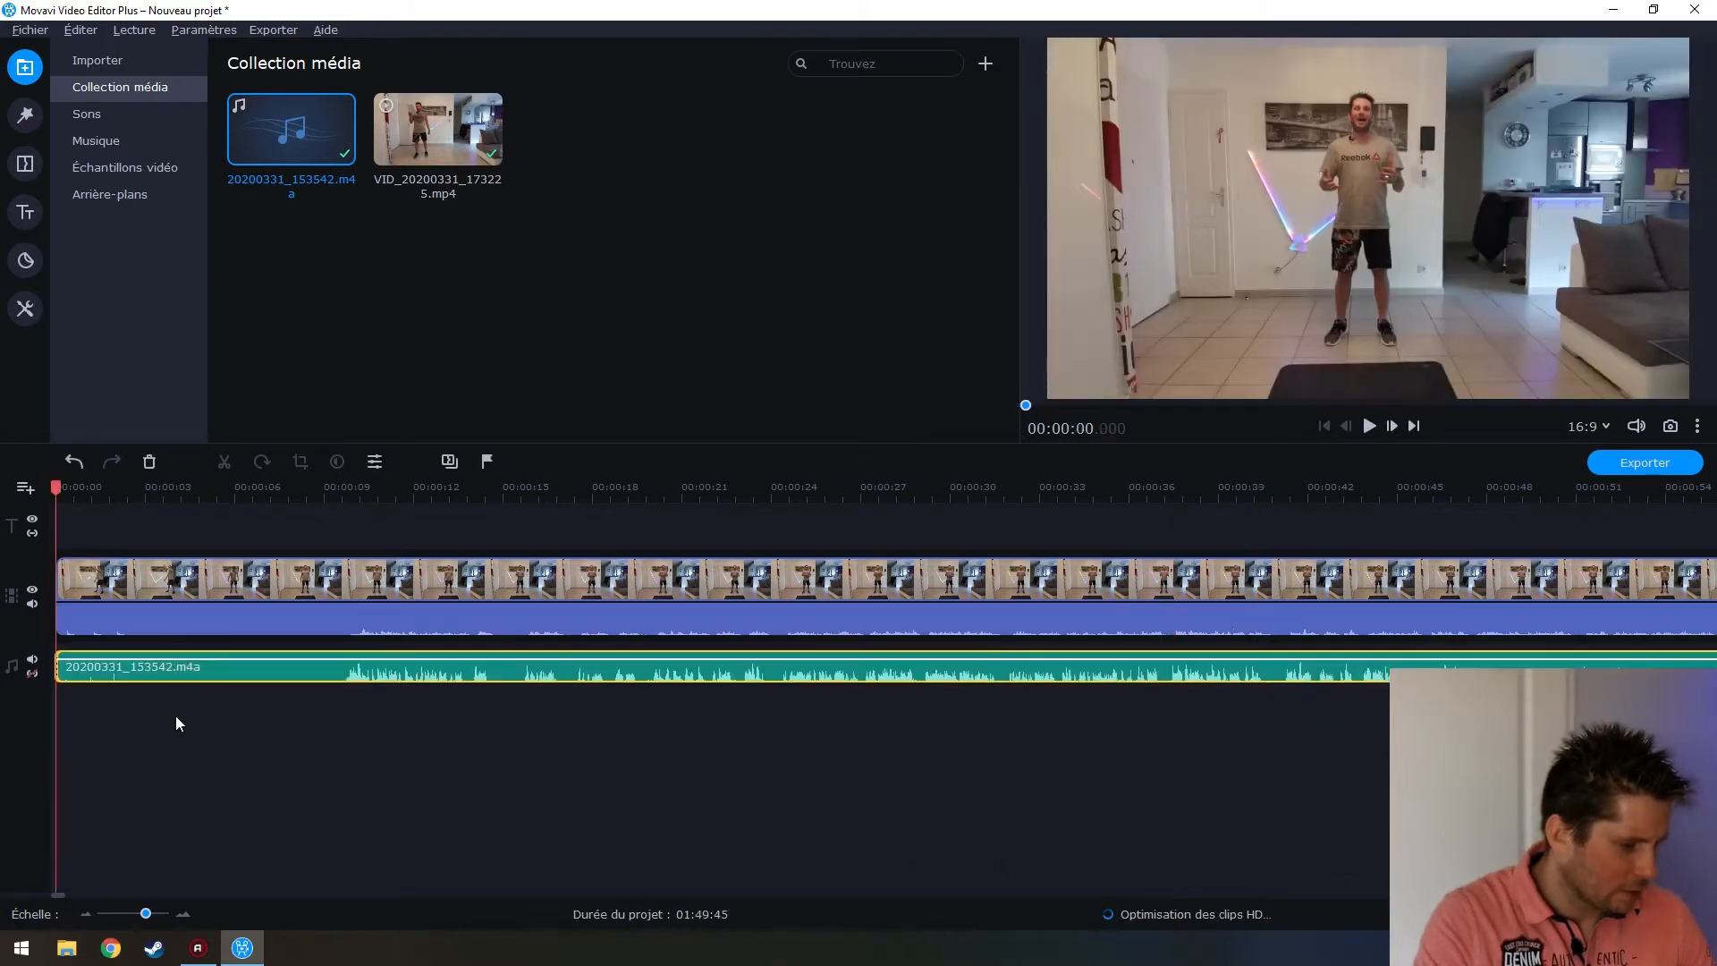
pyautogui.scroll(2, 124, 668)
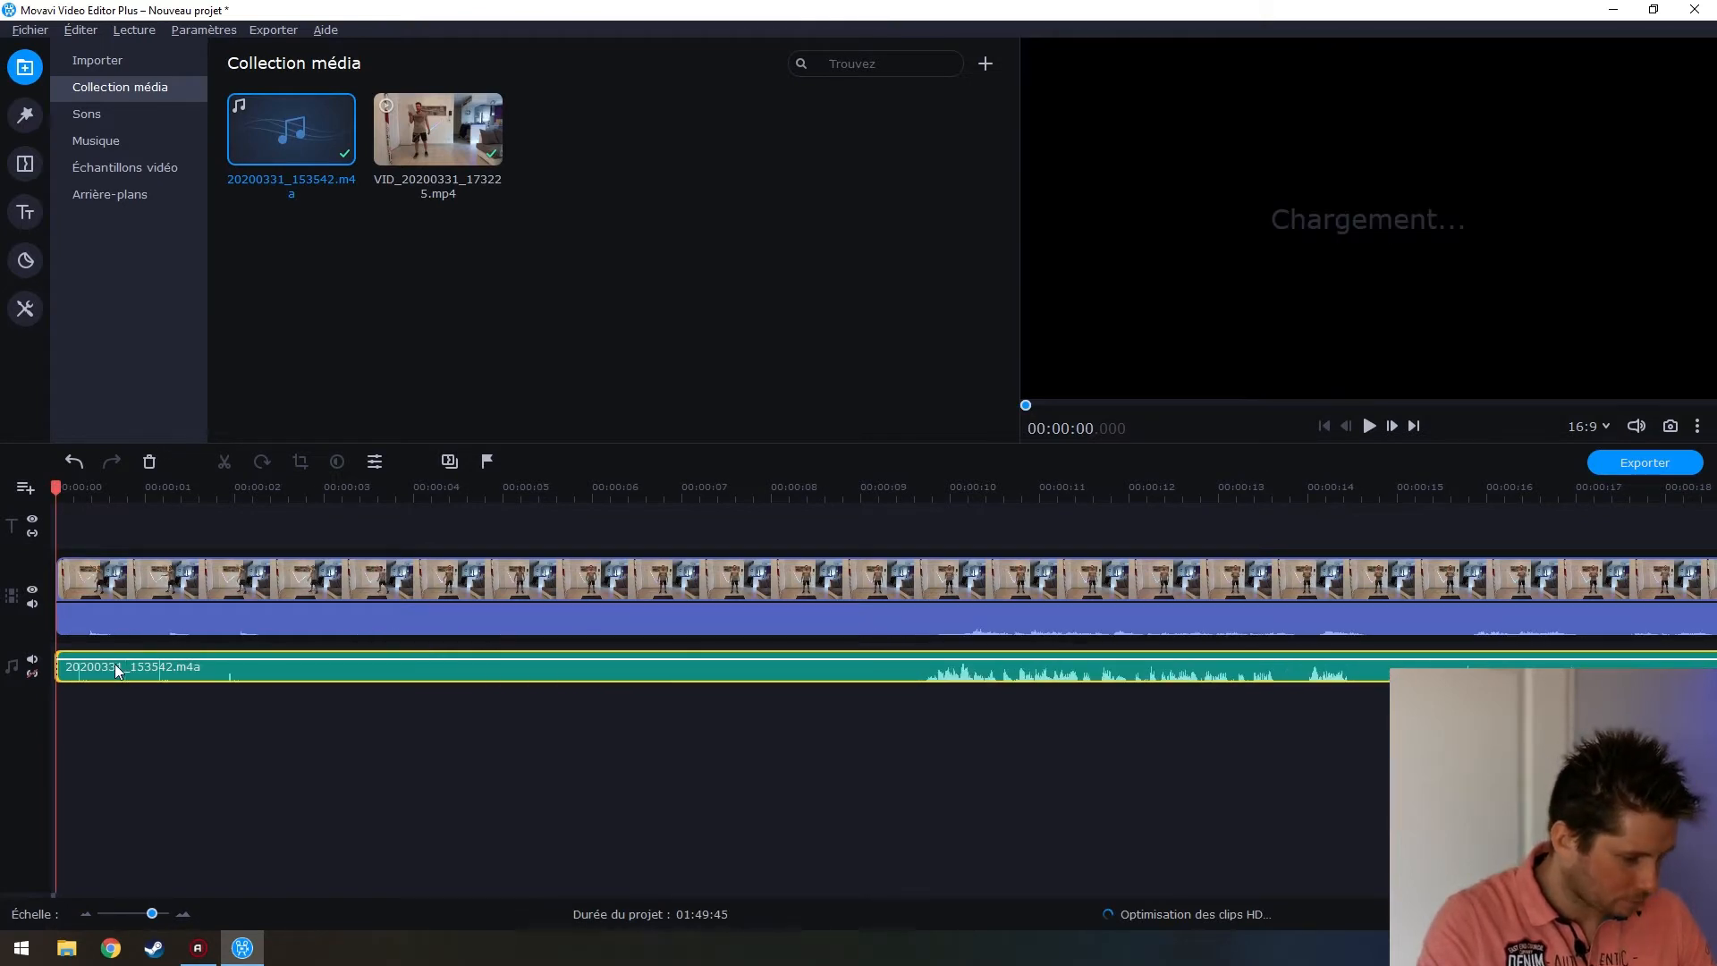
pyautogui.scroll(2, 115, 663)
pyautogui.scroll(-1, 281, 738)
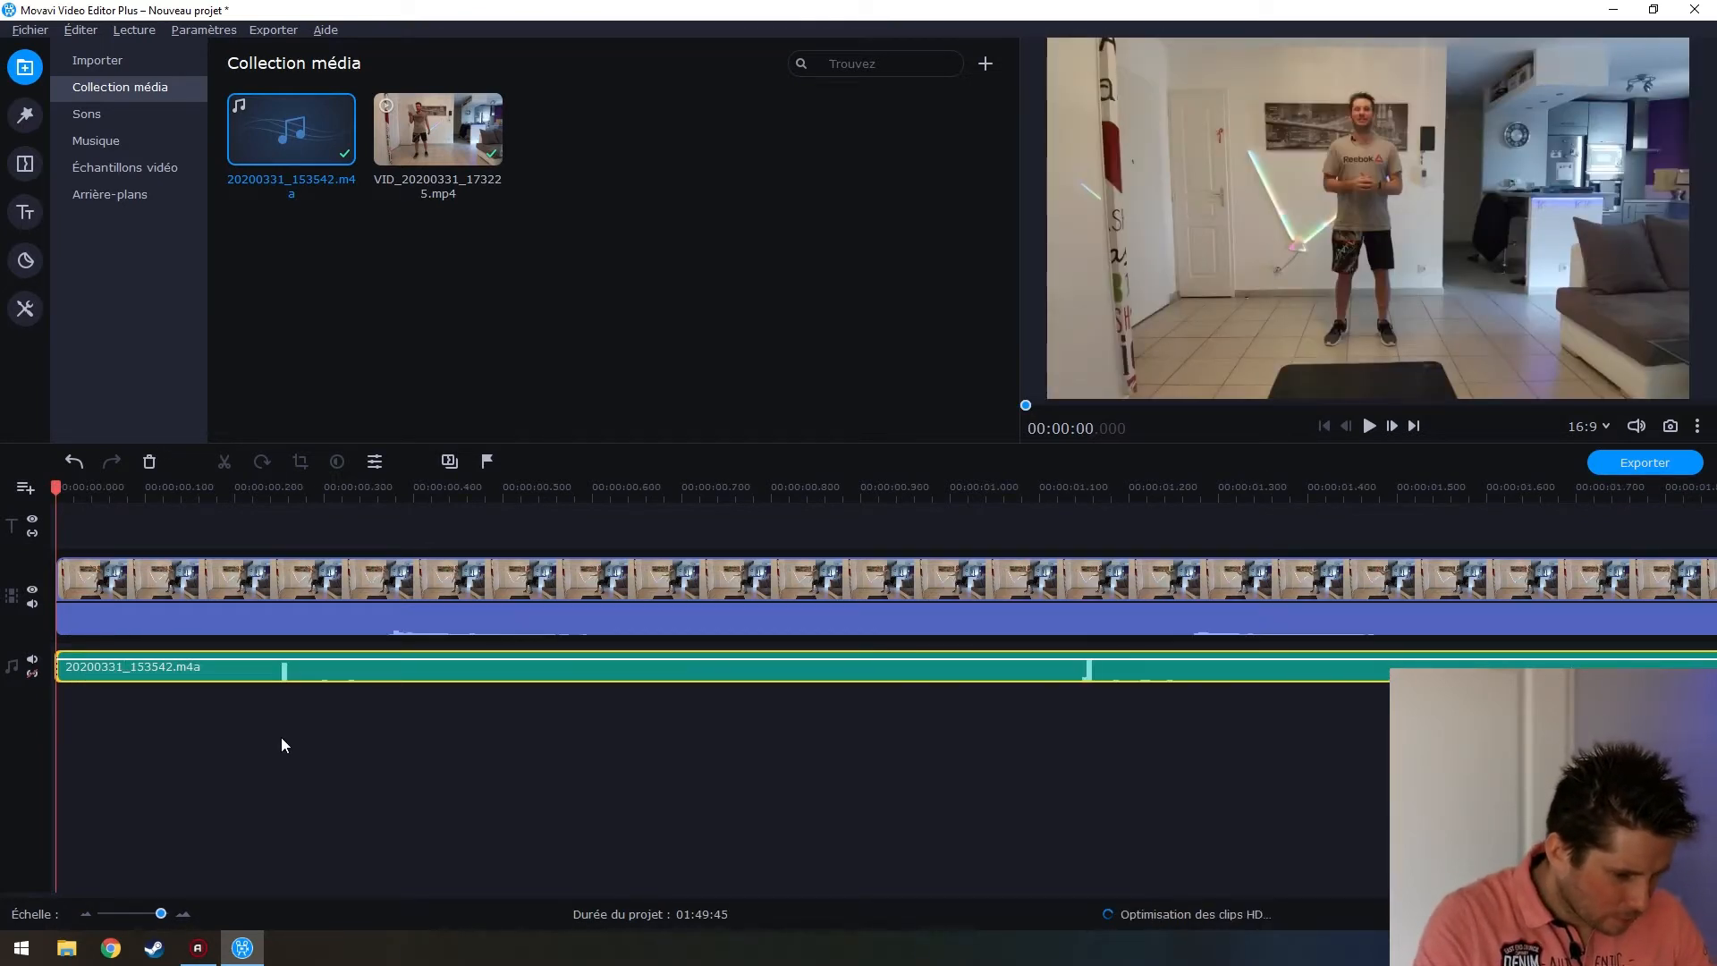
pyautogui.click(403, 626)
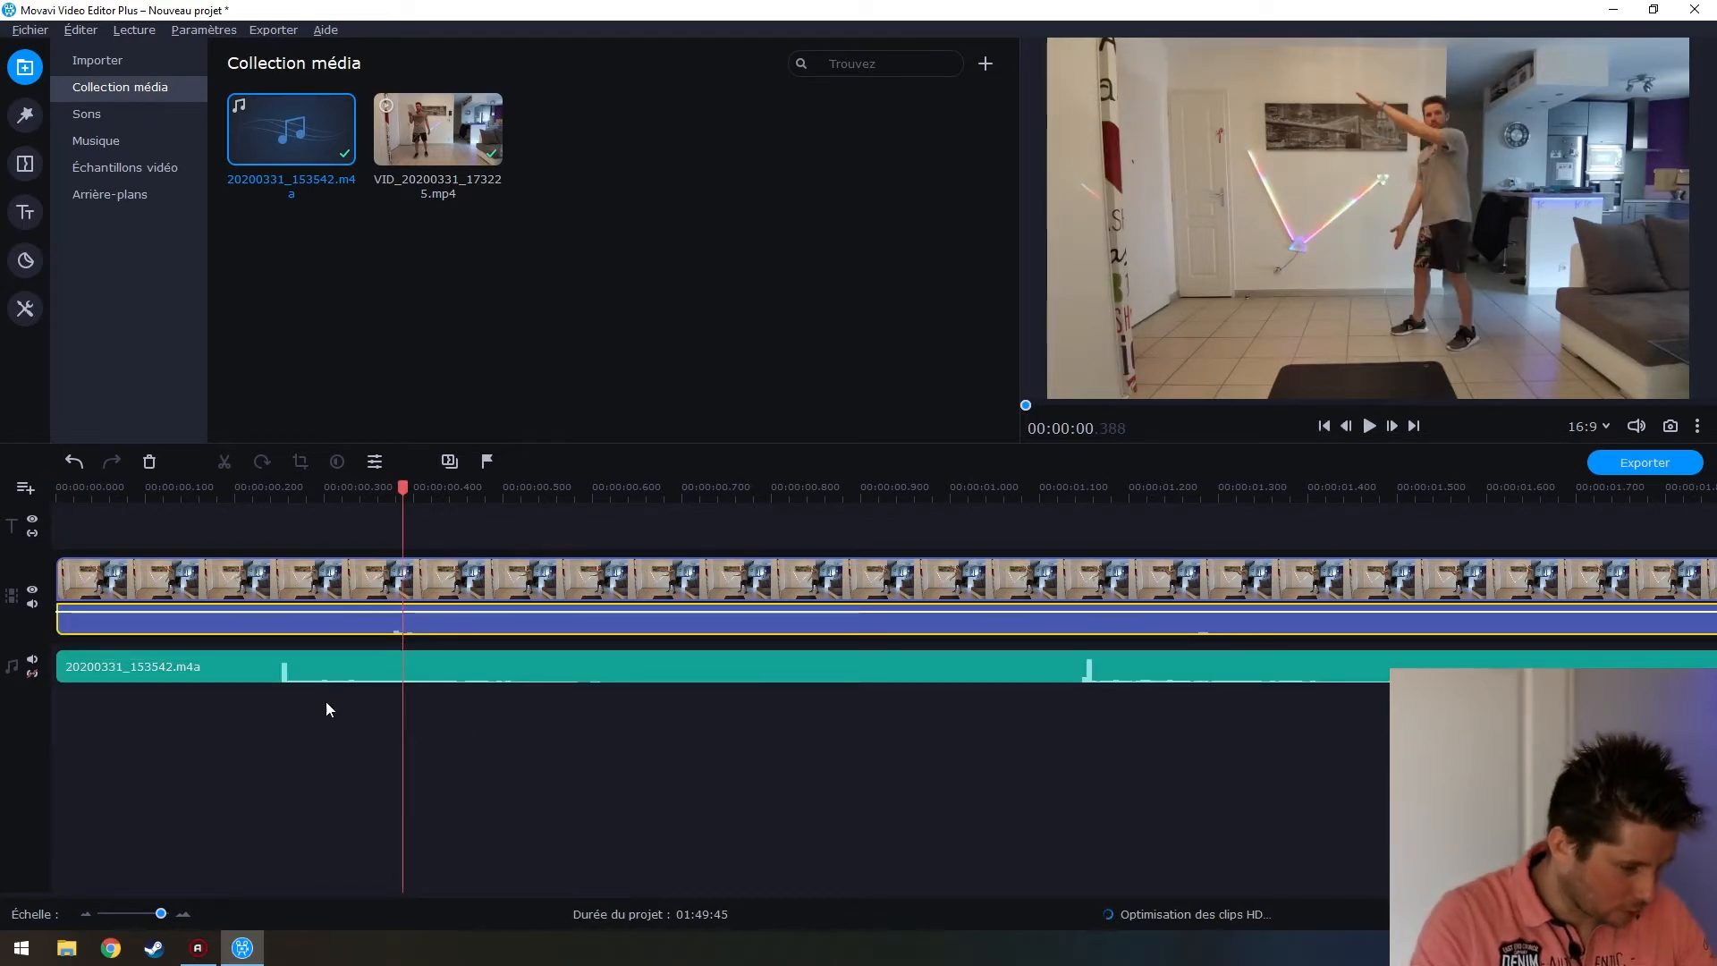
pyautogui.click(278, 677)
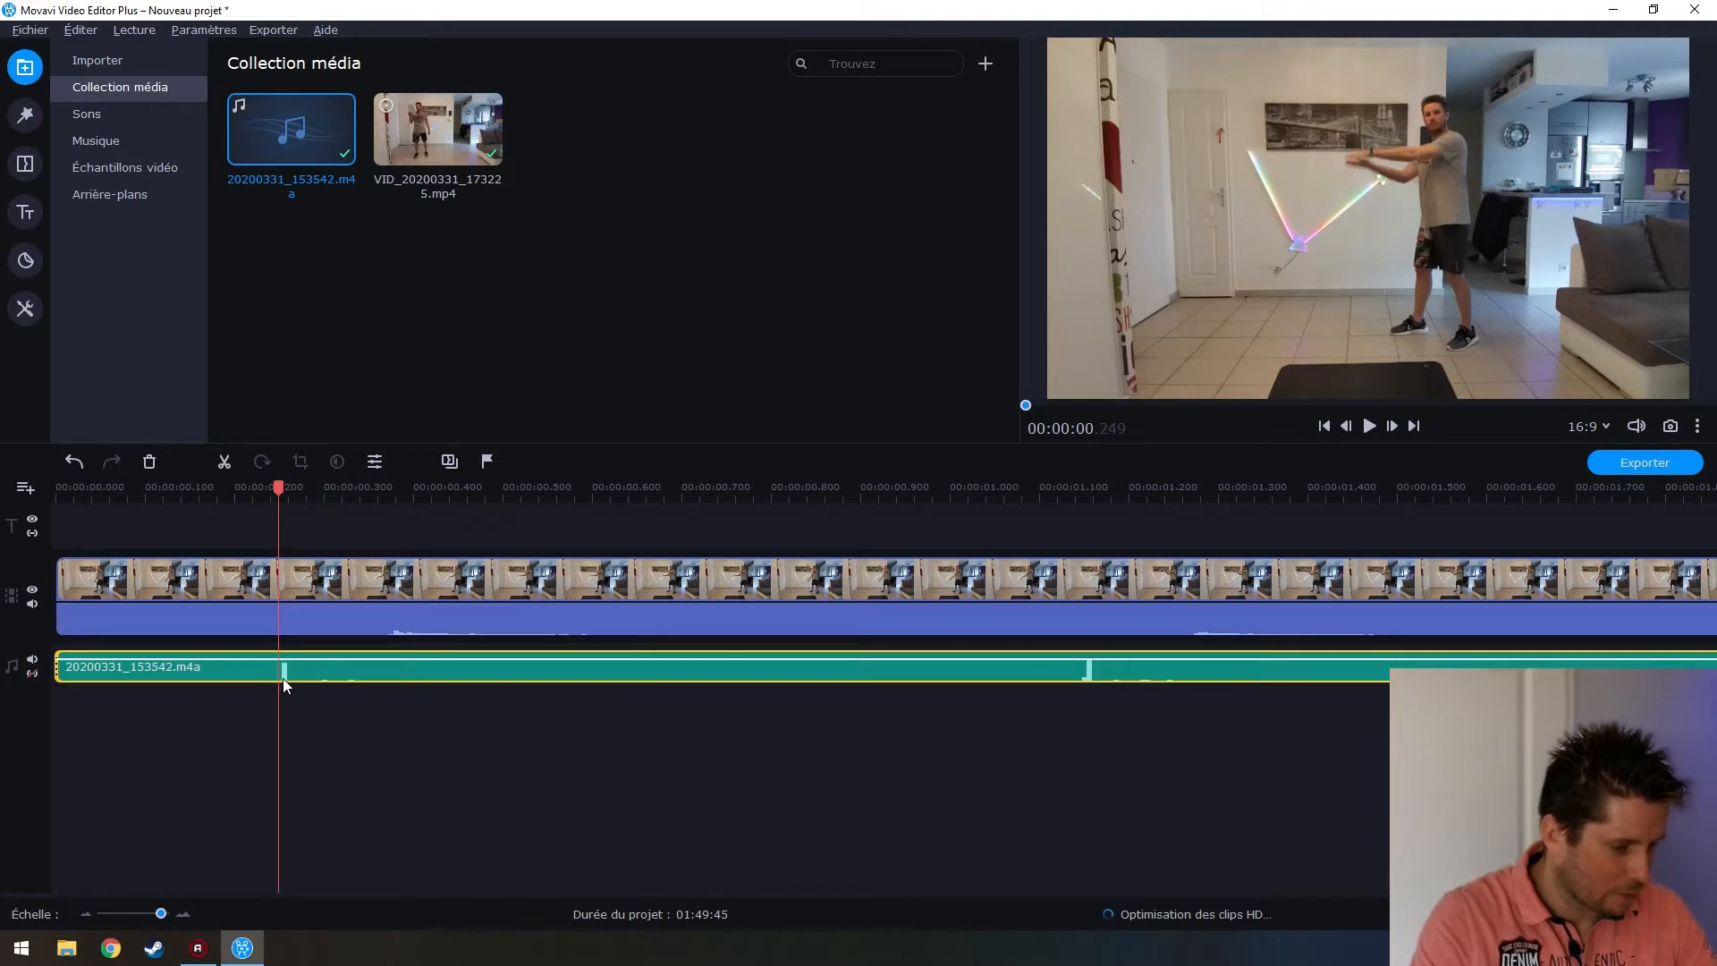
pyautogui.click(283, 678)
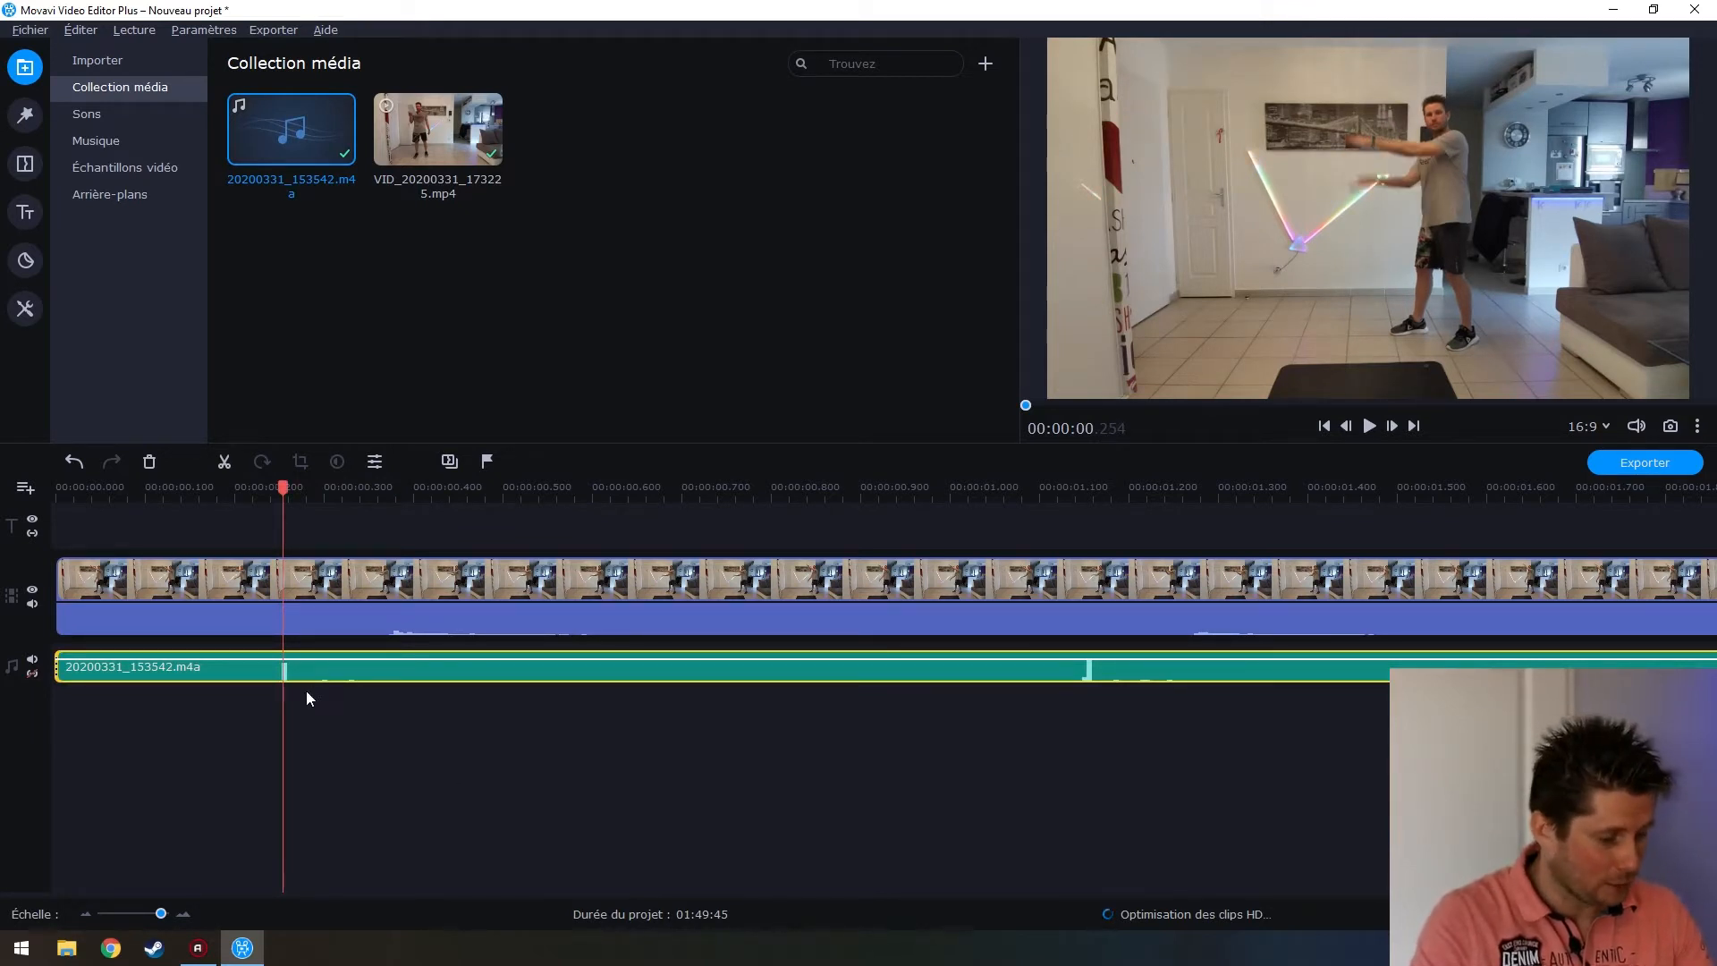
pyautogui.moveTo(278, 483); pyautogui.dragTo(286, 485)
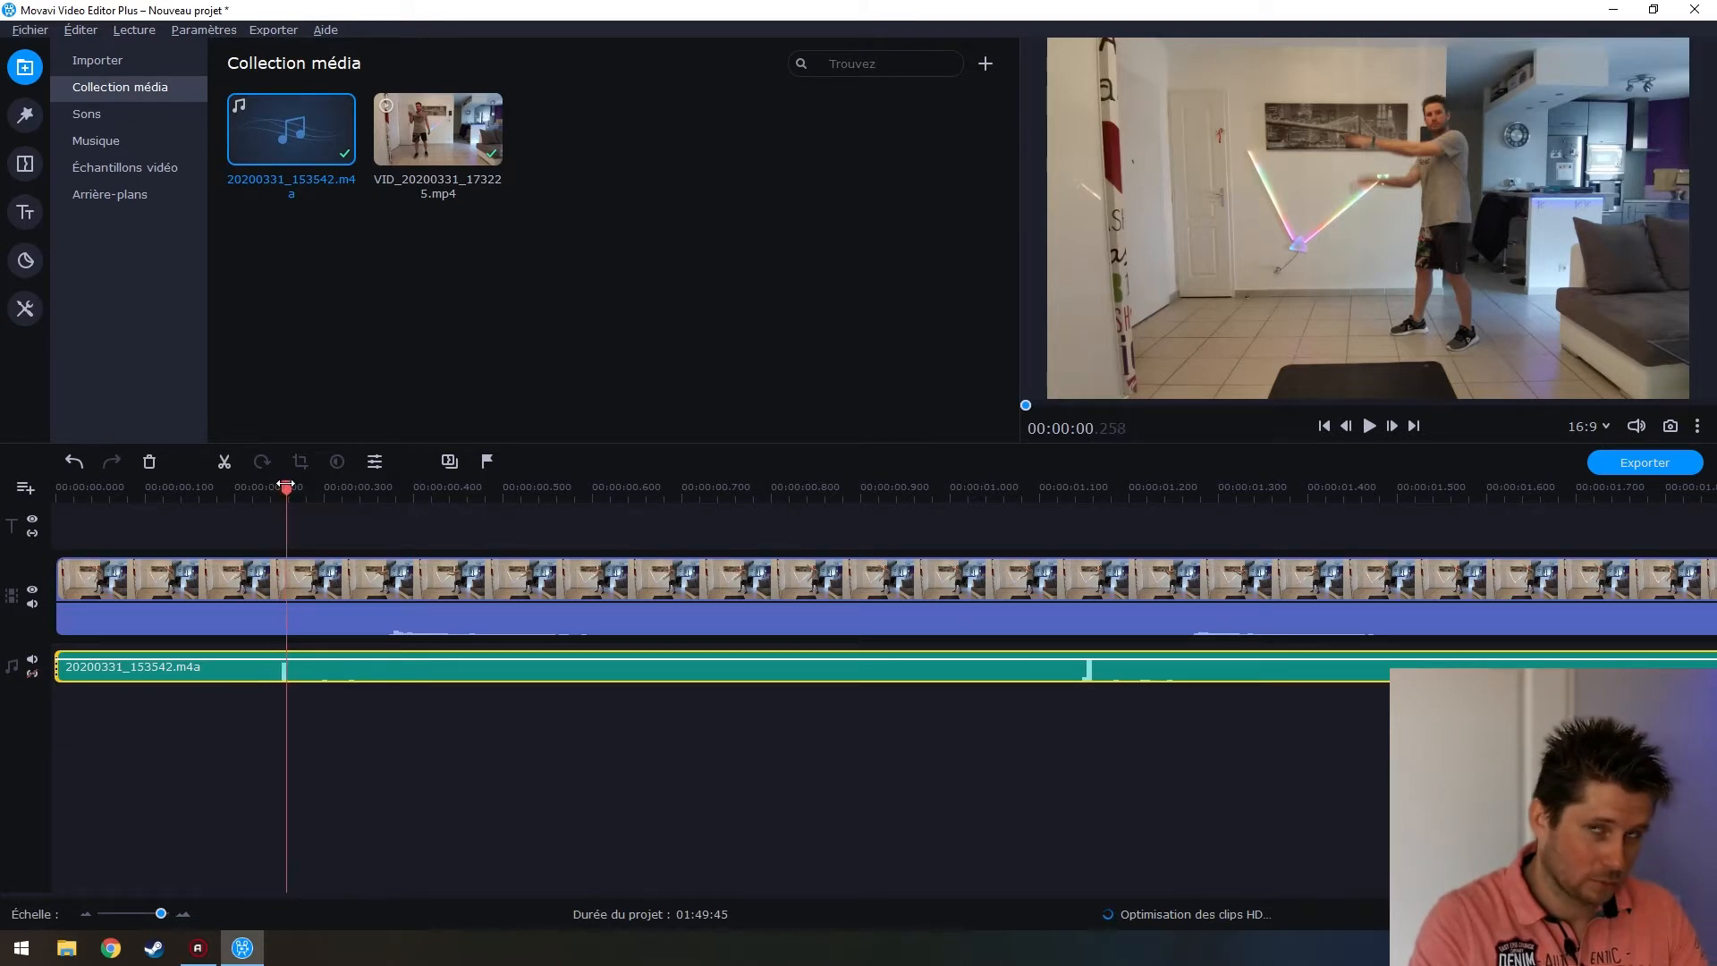
pyautogui.moveTo(286, 484); pyautogui.dragTo(394, 486)
pyautogui.moveTo(394, 486); pyautogui.dragTo(56, 487)
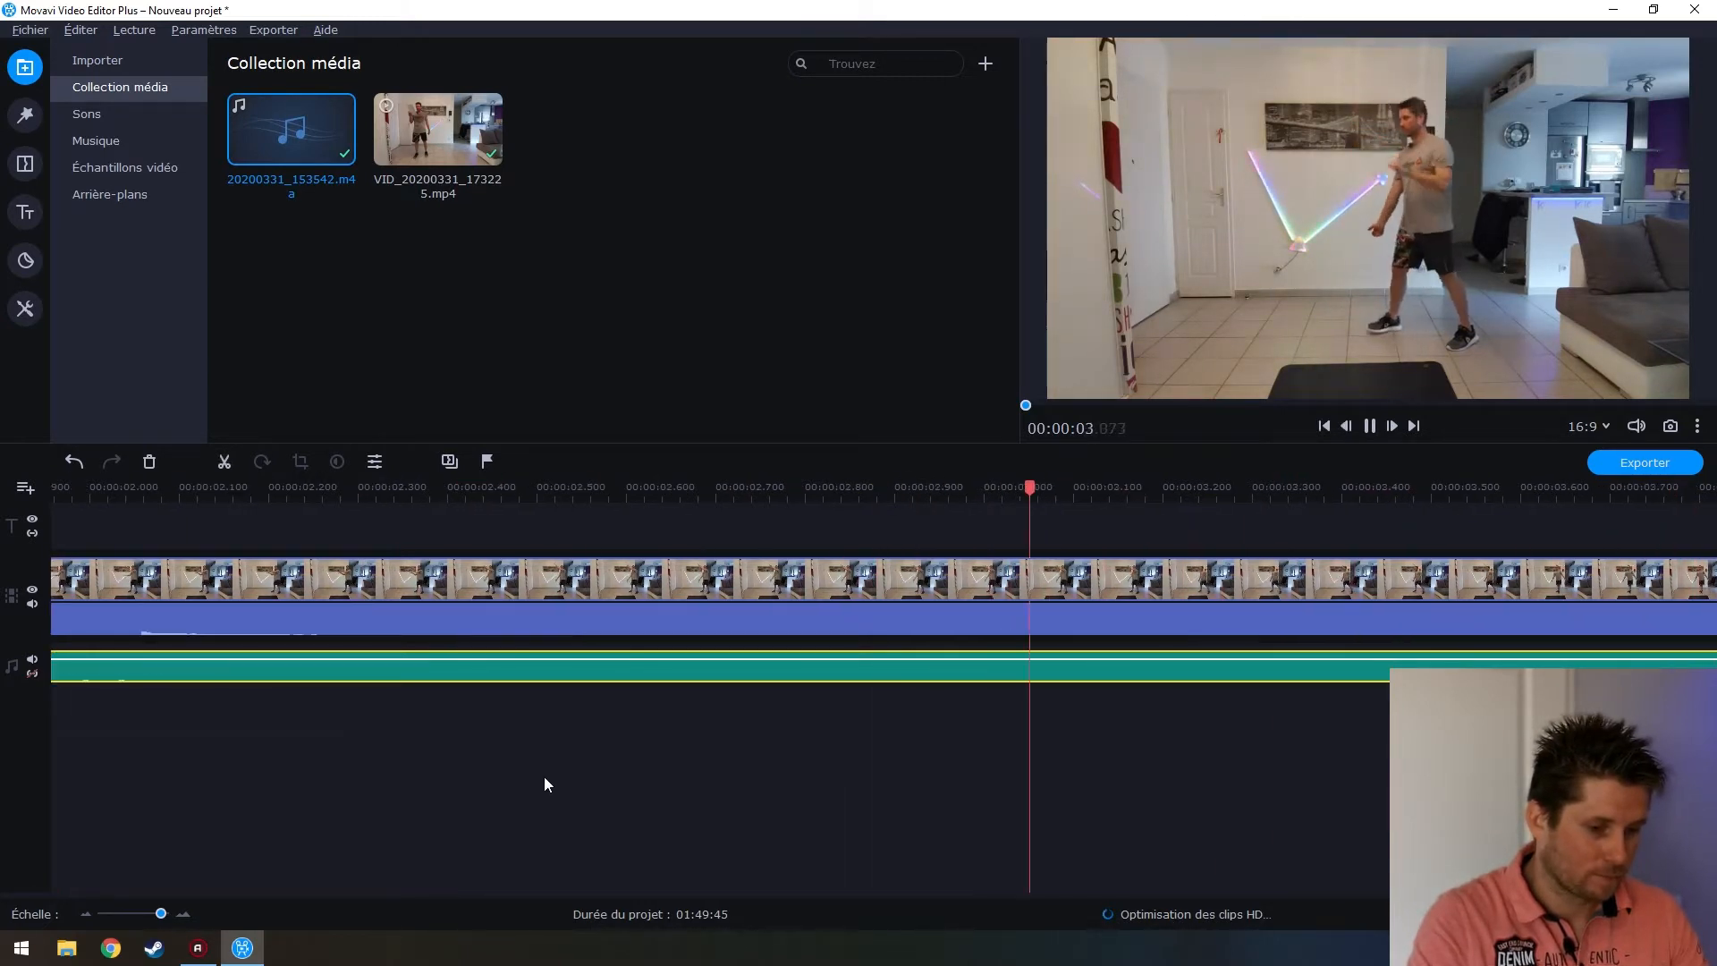
pyautogui.keyDown('ctrl'); pyautogui.scroll(-5, 542, 794); pyautogui.keyUp('ctrl')
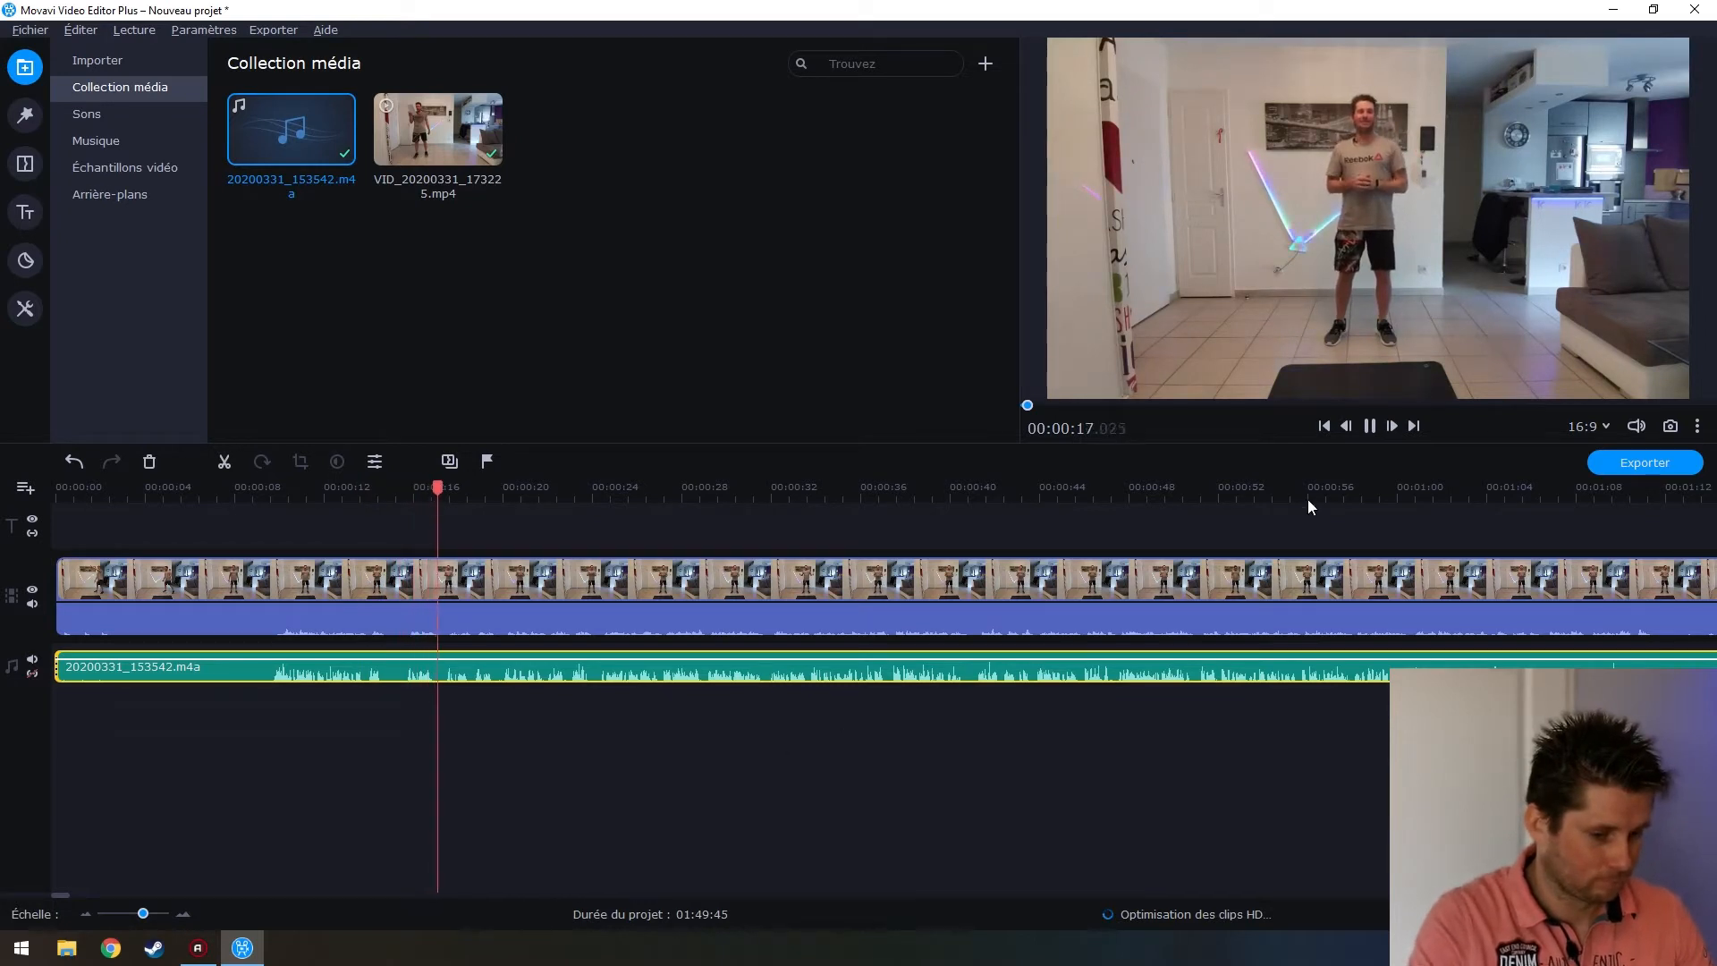
# Stop playback and bring the playhead back near the start of both clips
pyautogui.click(1370, 427)
pyautogui.scroll(2, 418, 680)
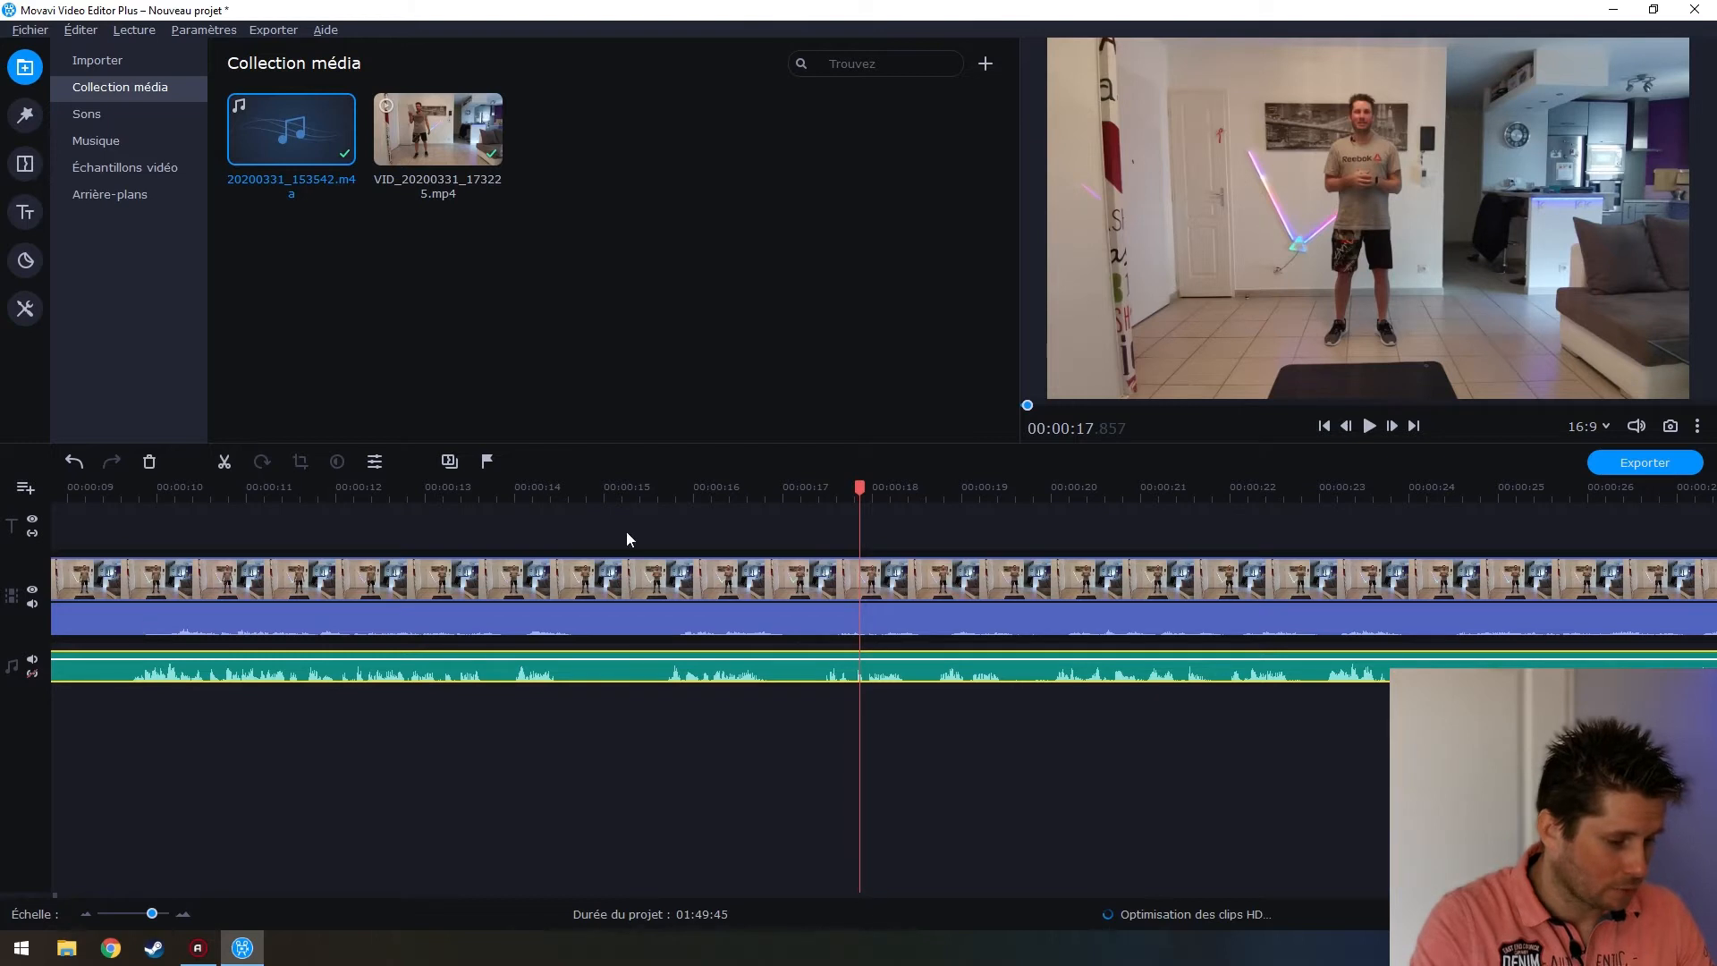
pyautogui.moveTo(854, 485); pyautogui.dragTo(831, 488)
pyautogui.hscroll(5, 588, 691)
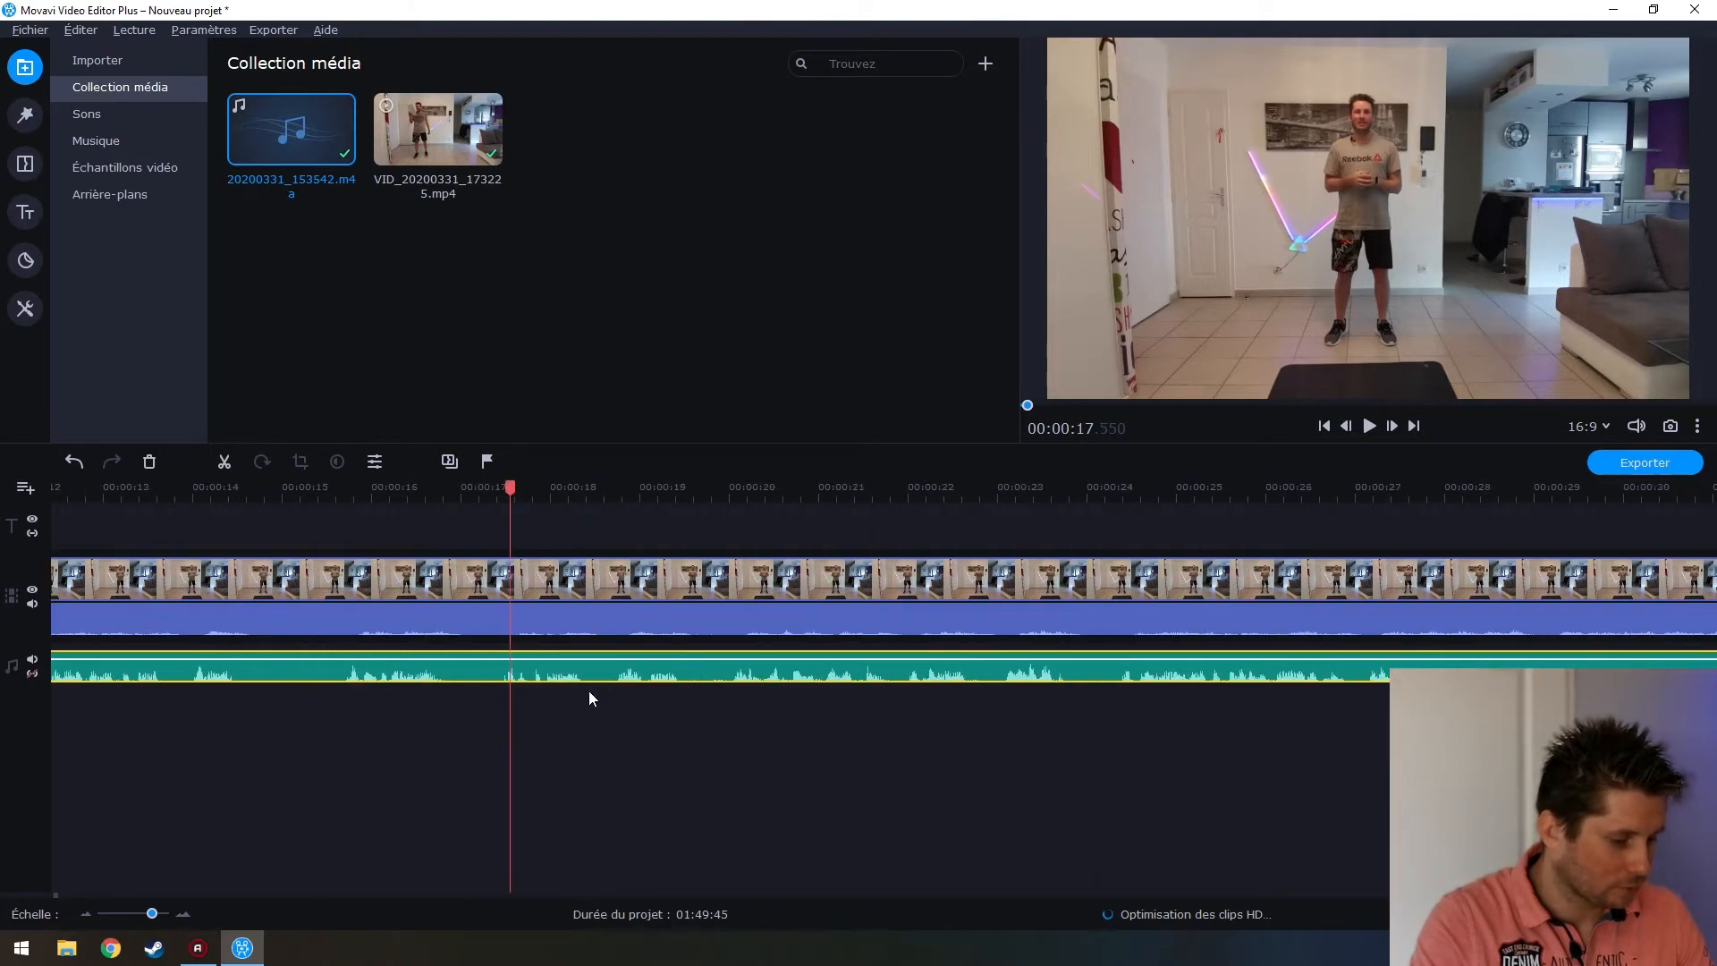
pyautogui.hscroll(-6, 581, 687)
pyautogui.hscroll(-5, 568, 681)
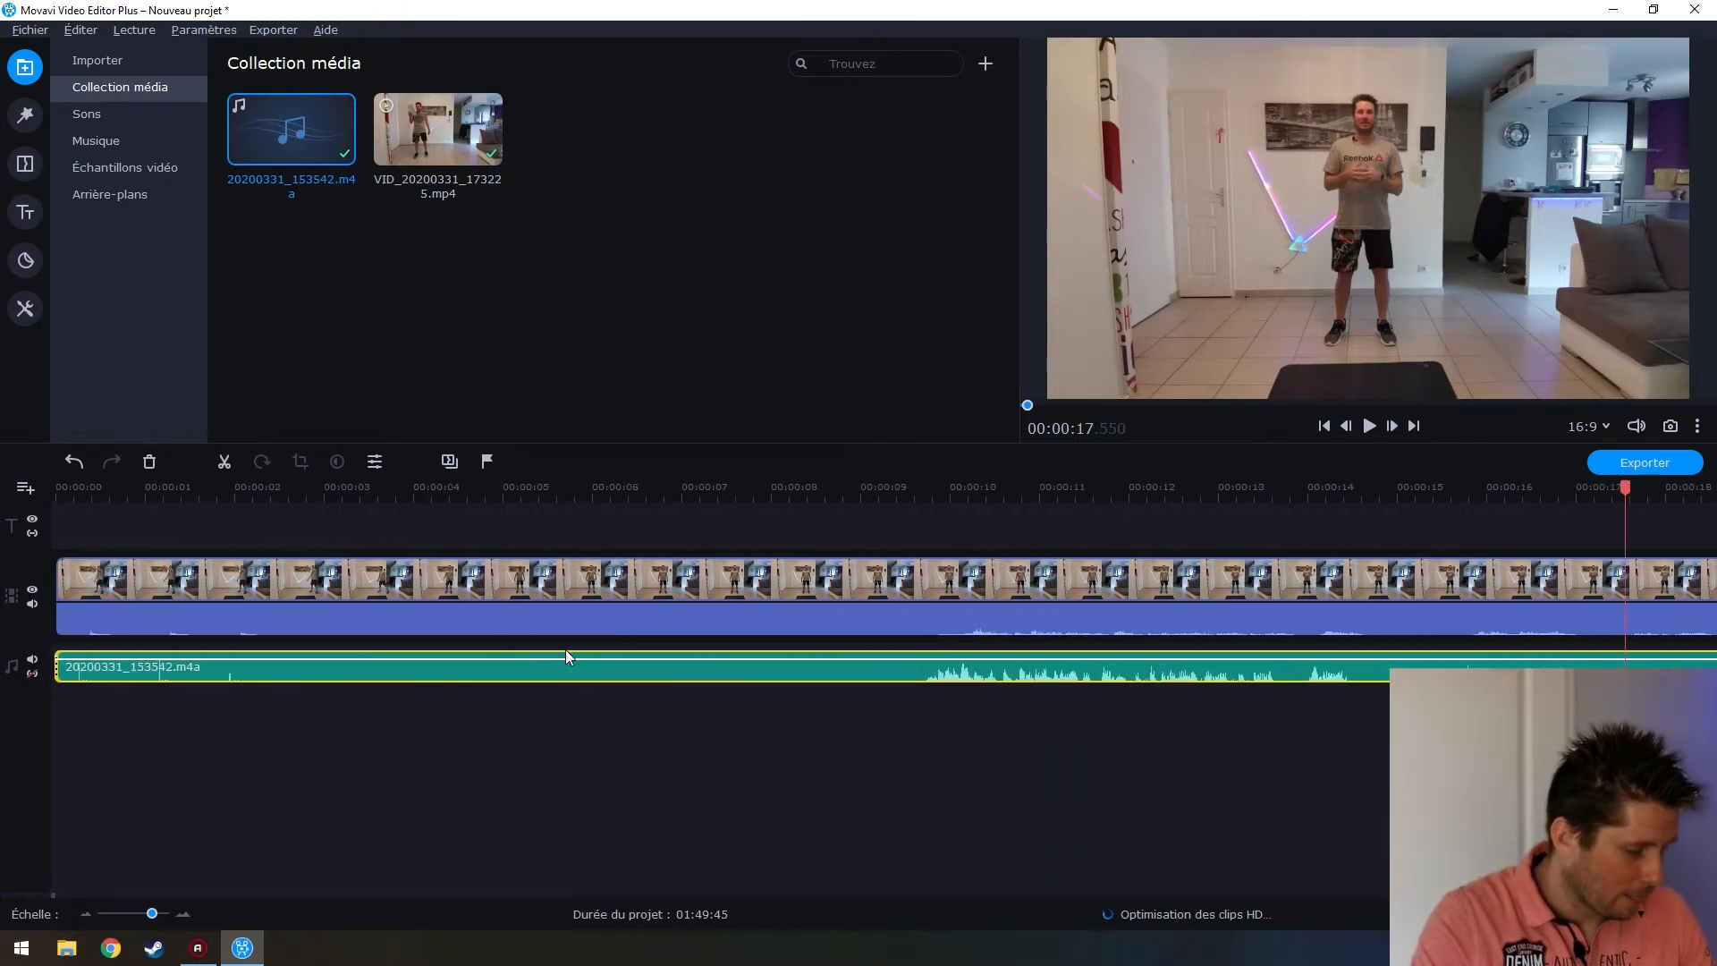
pyautogui.click(89, 669)
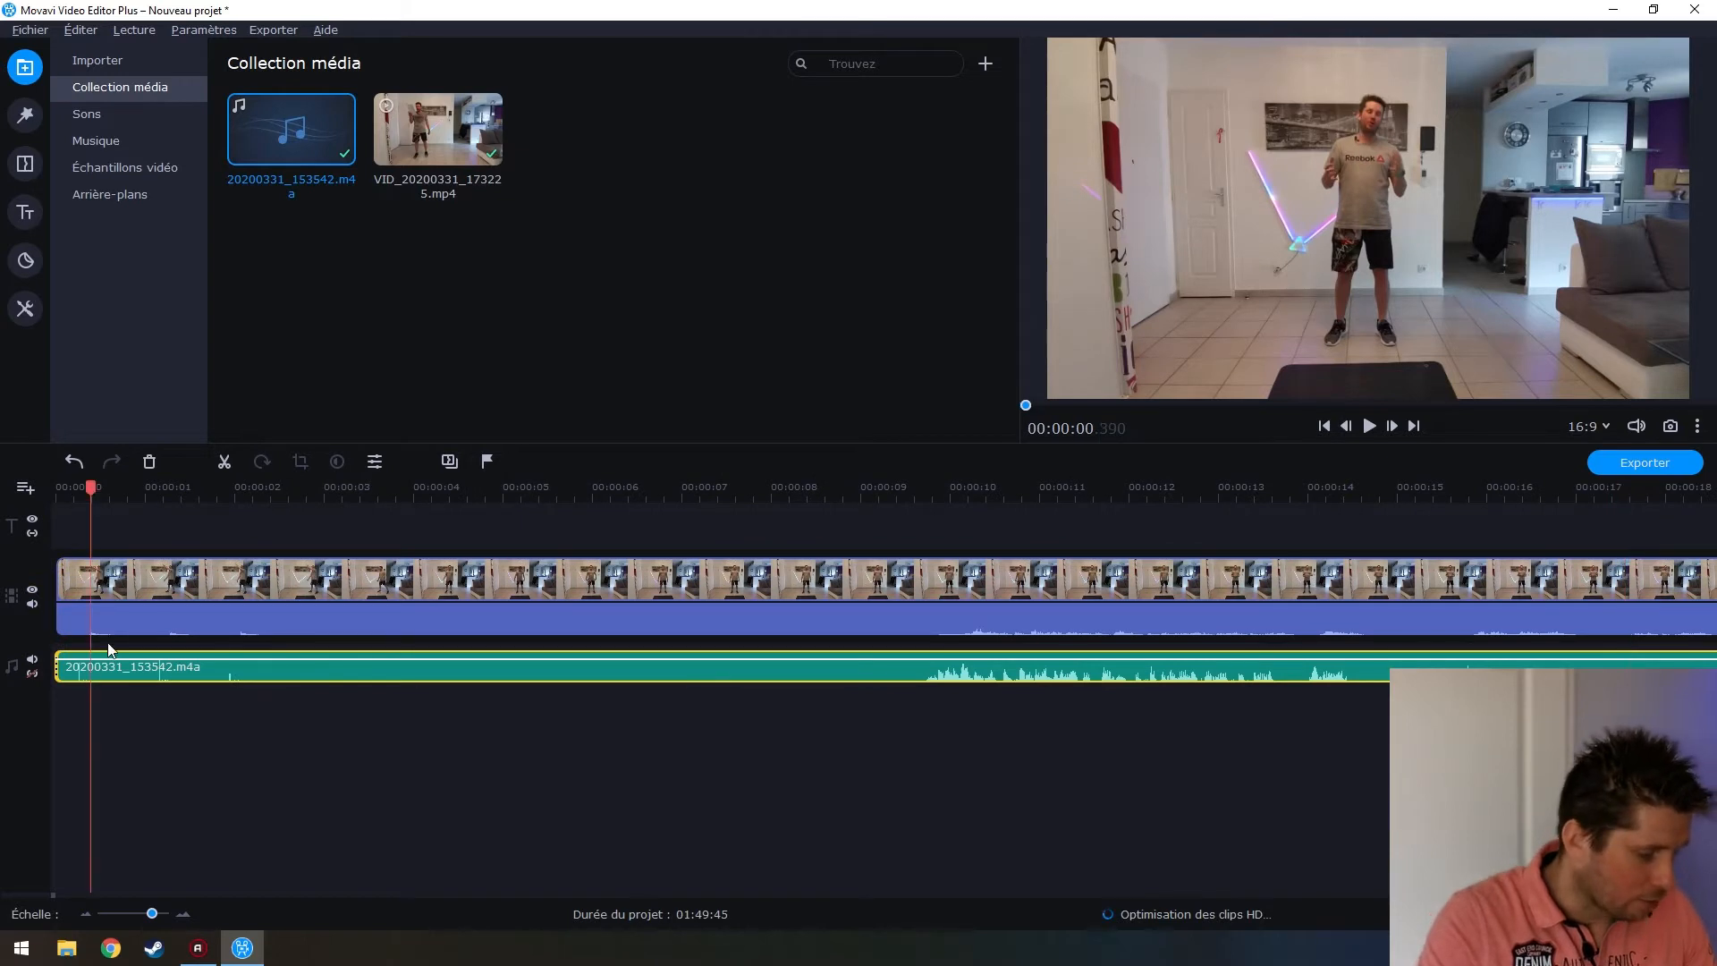
pyautogui.scroll(3, 112, 648)
pyautogui.scroll(2, 112, 648)
pyautogui.scroll(-4, 331, 665)
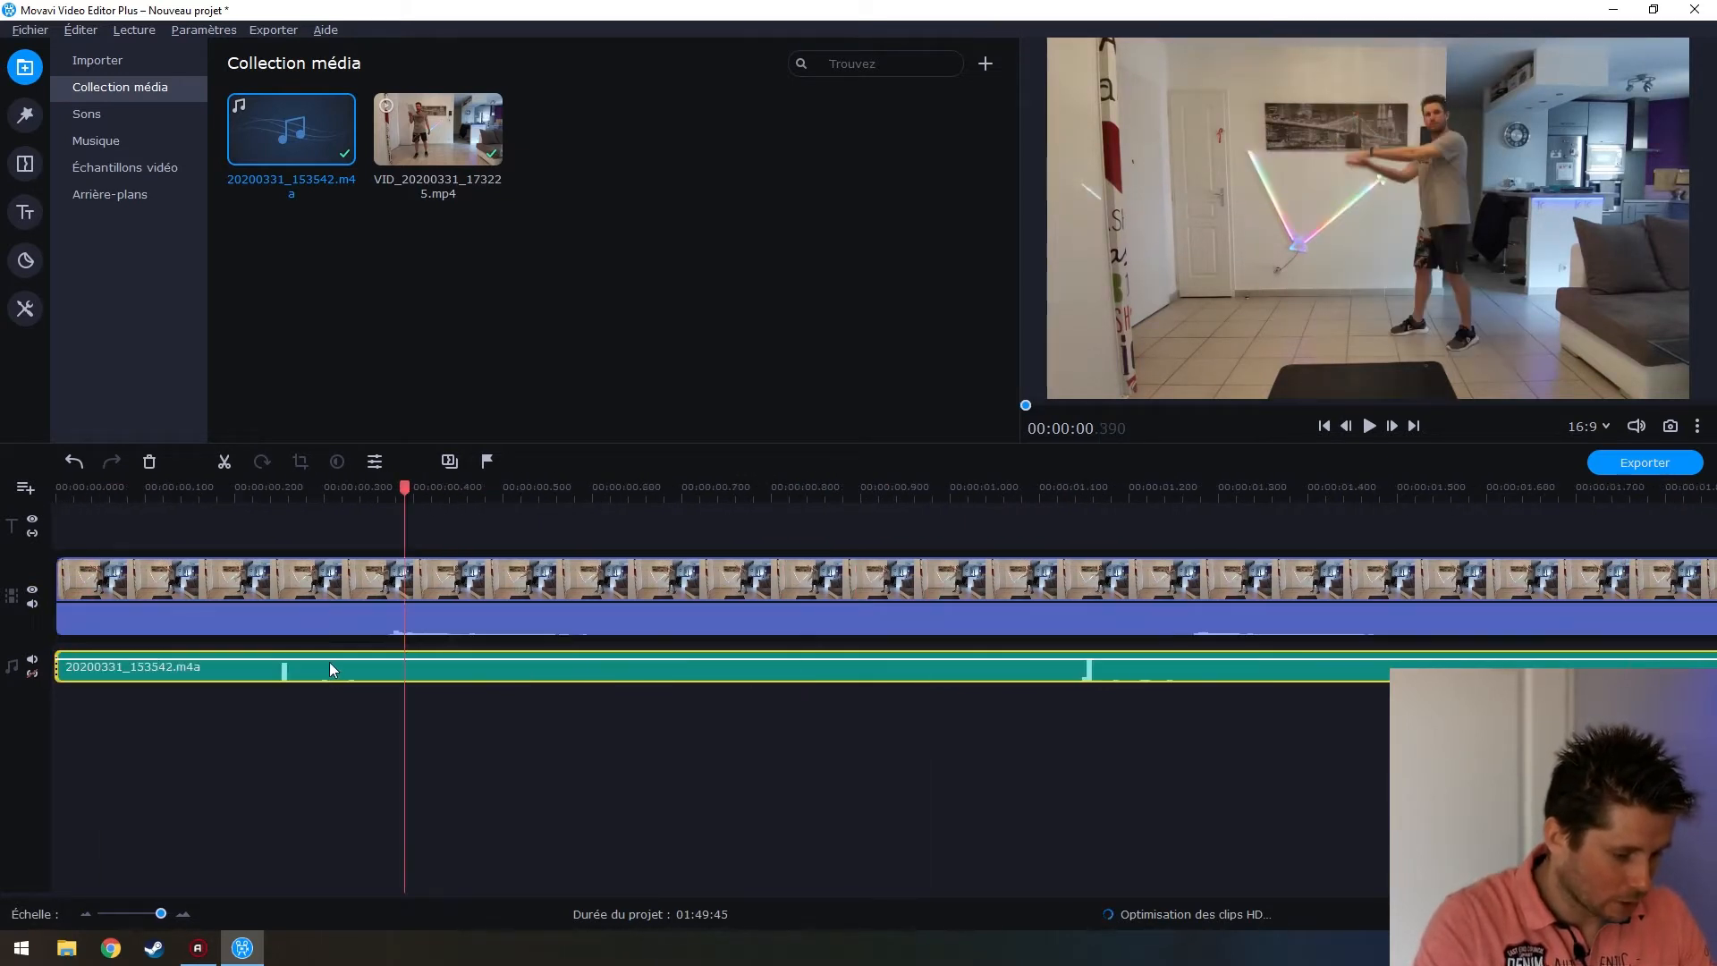
# Shift the music clip slightly later and play from the start to check the sync
pyautogui.click(179, 664)
pyautogui.moveTo(161, 666); pyautogui.dragTo(272, 663)
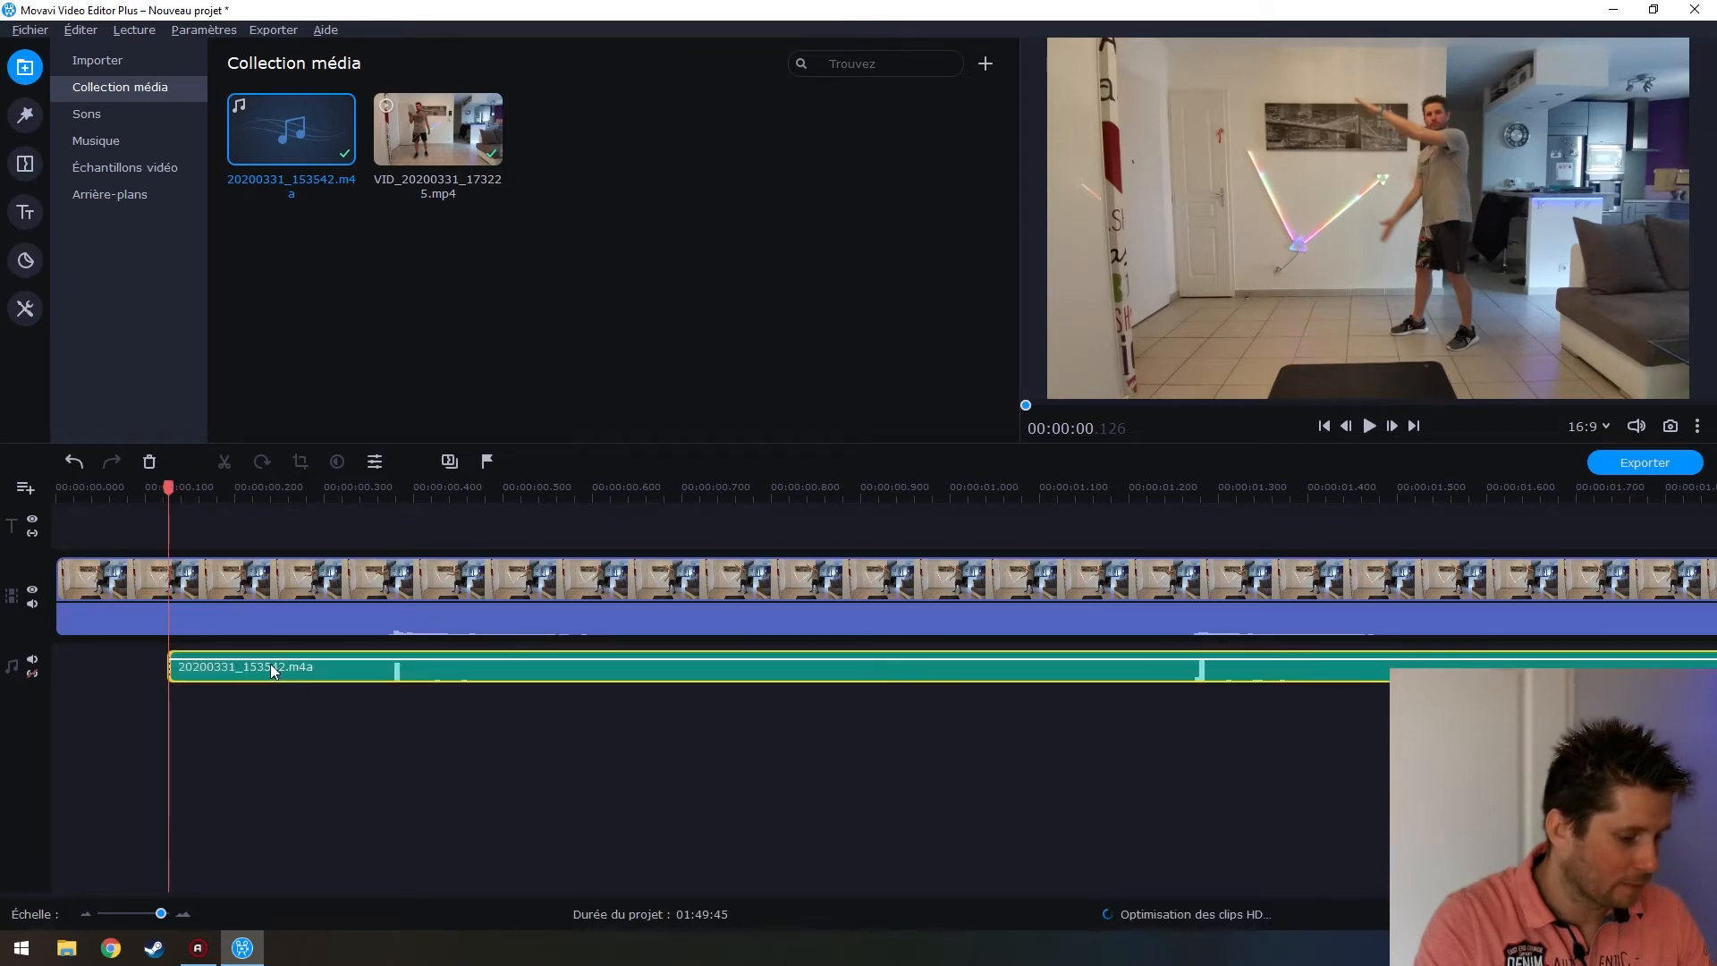
pyautogui.scroll(-5, 271, 666)
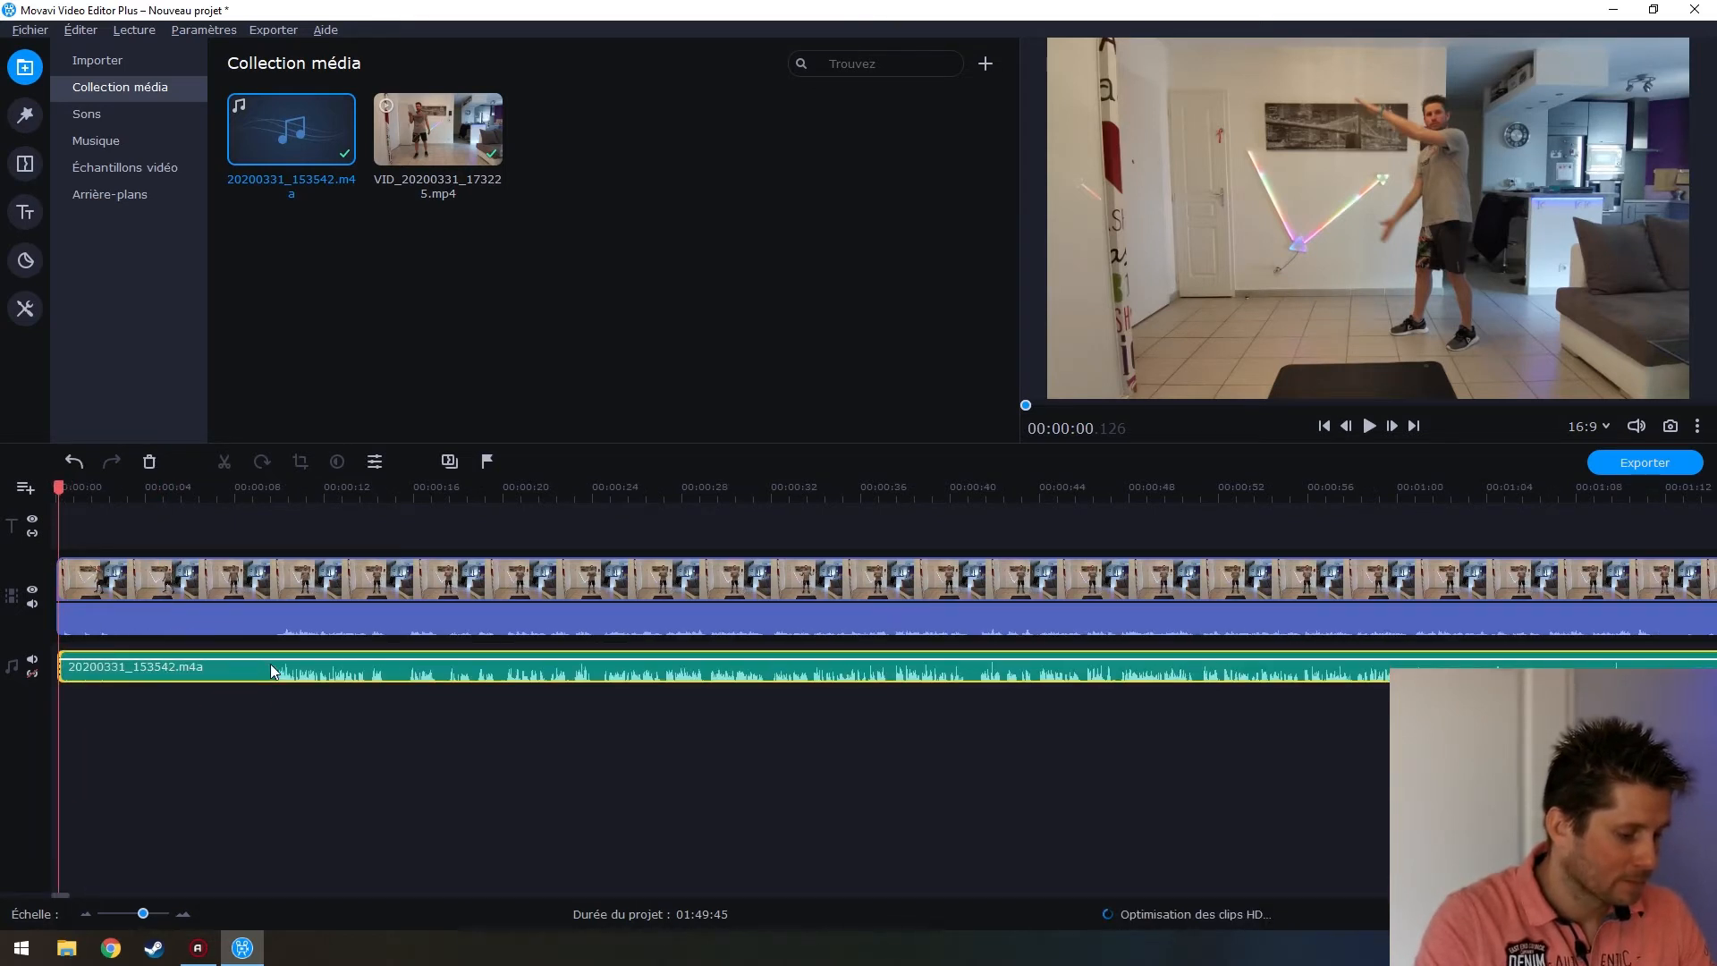
pyautogui.click(260, 666)
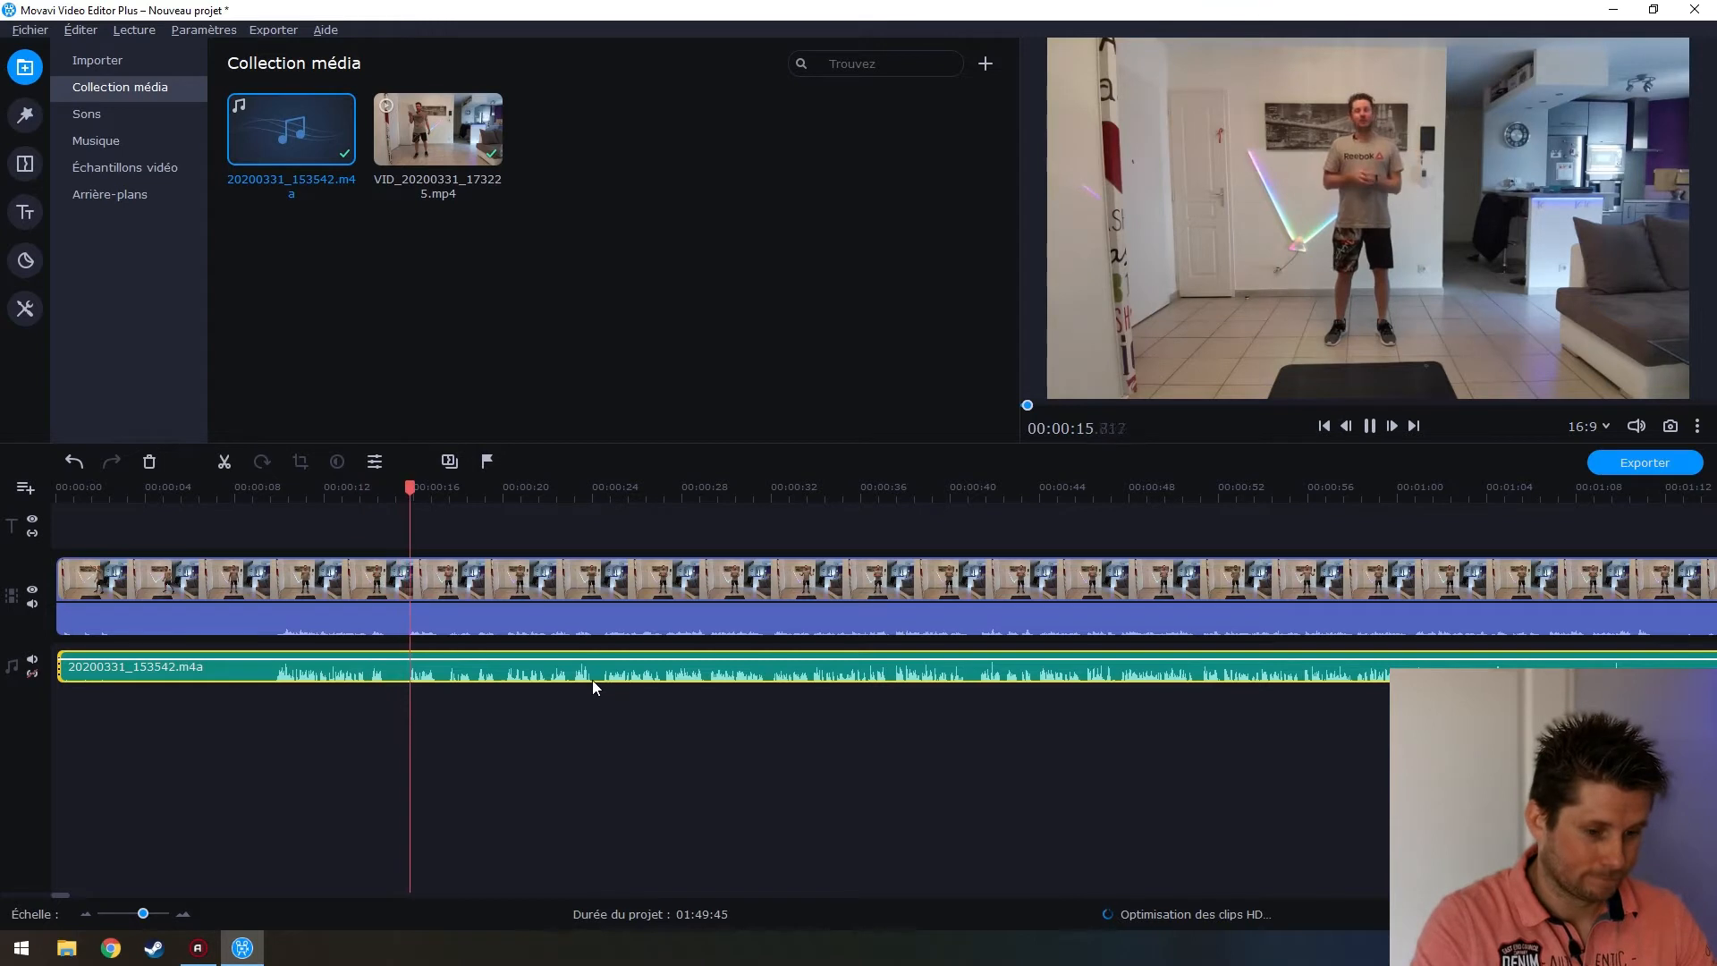
pyautogui.press('space')
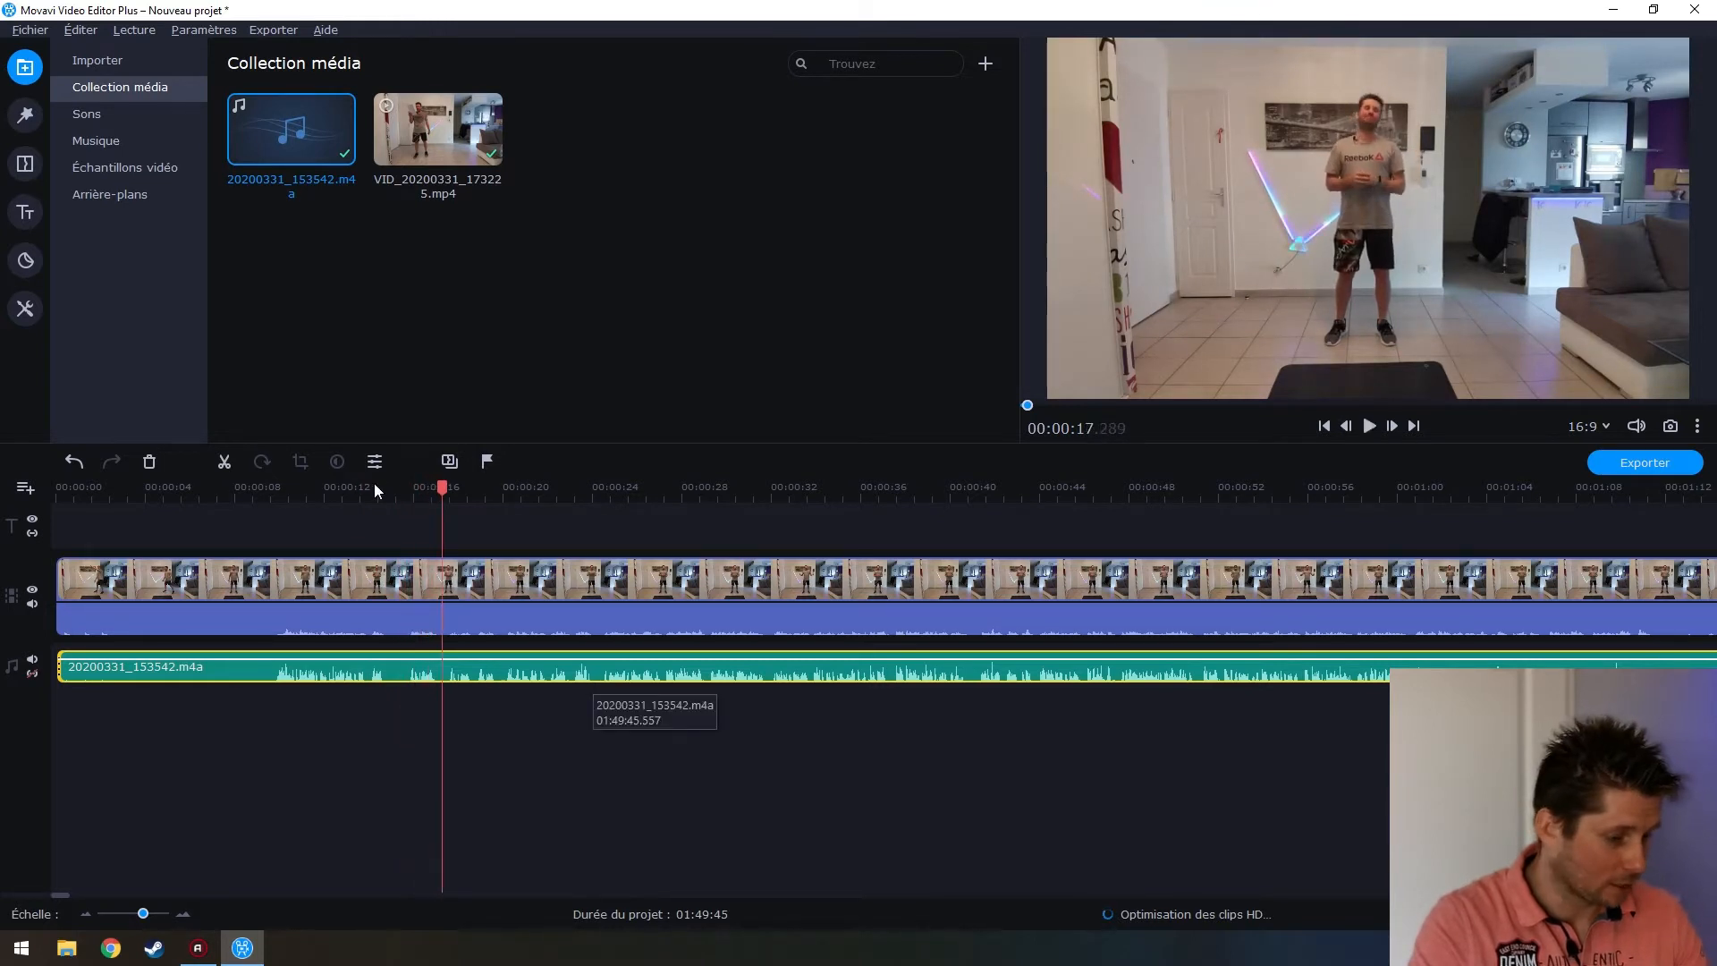
pyautogui.moveTo(445, 487); pyautogui.dragTo(59, 487)
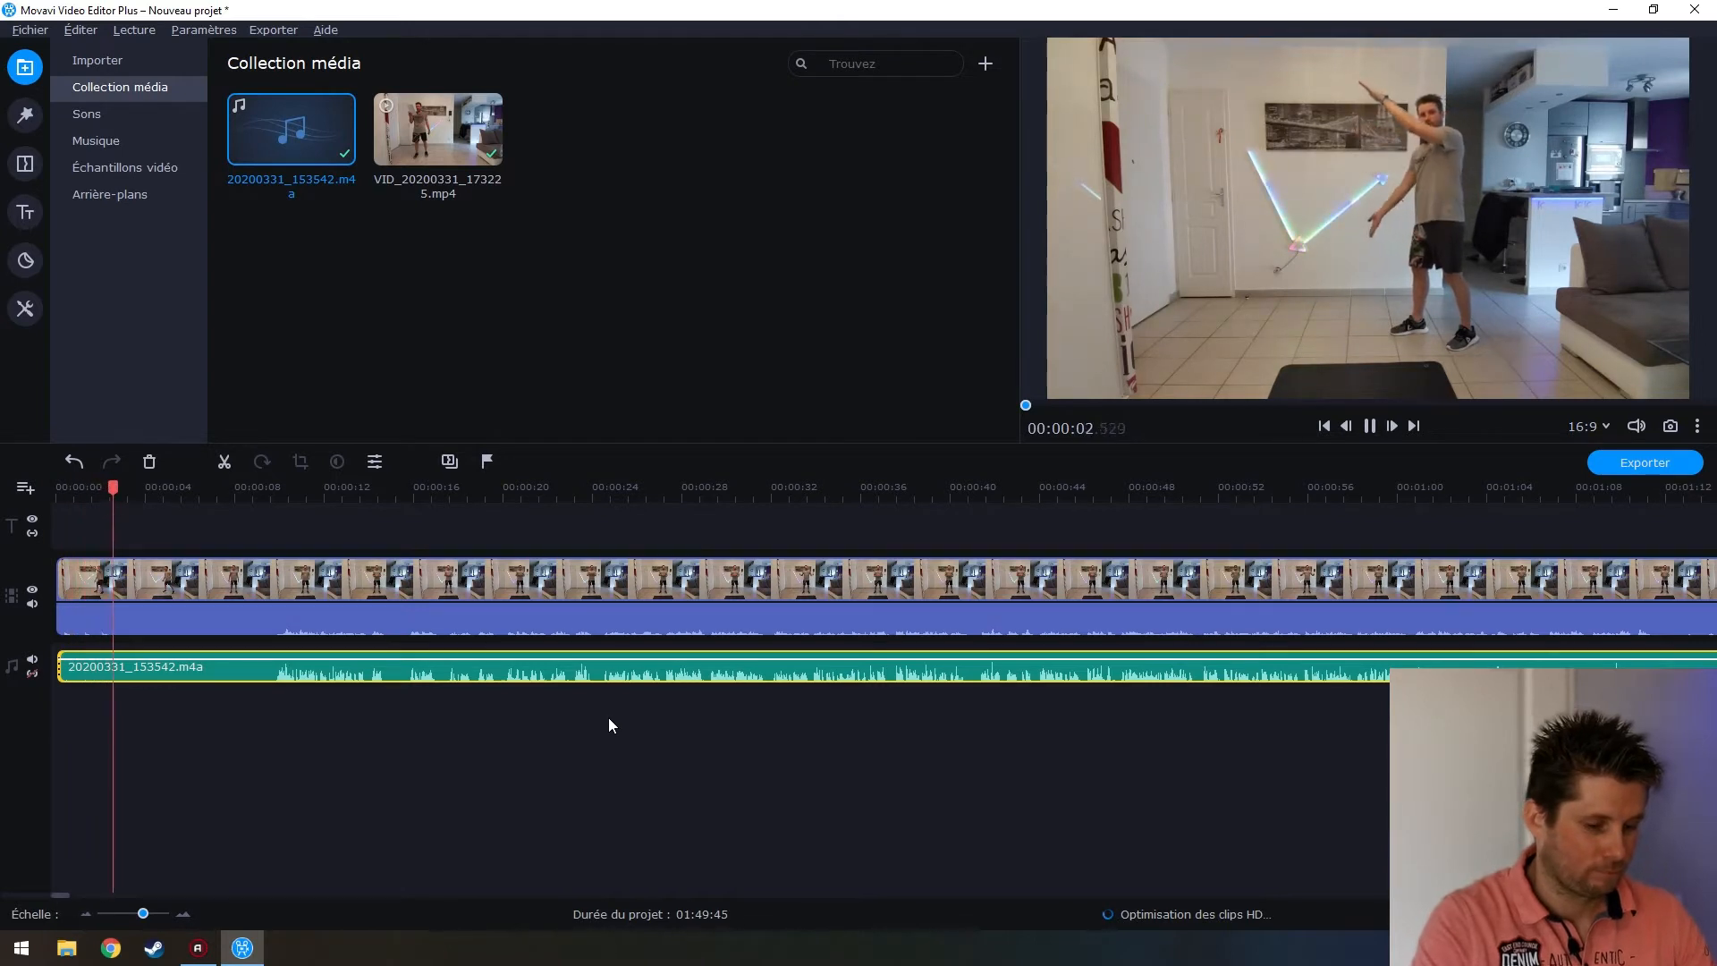
pyautogui.press('space')
# Place the playhead at about 9.6 seconds and select both the video and music clips
pyautogui.keyDown('ctrl'); pyautogui.scroll(2, 263, 741); pyautogui.keyUp('ctrl')
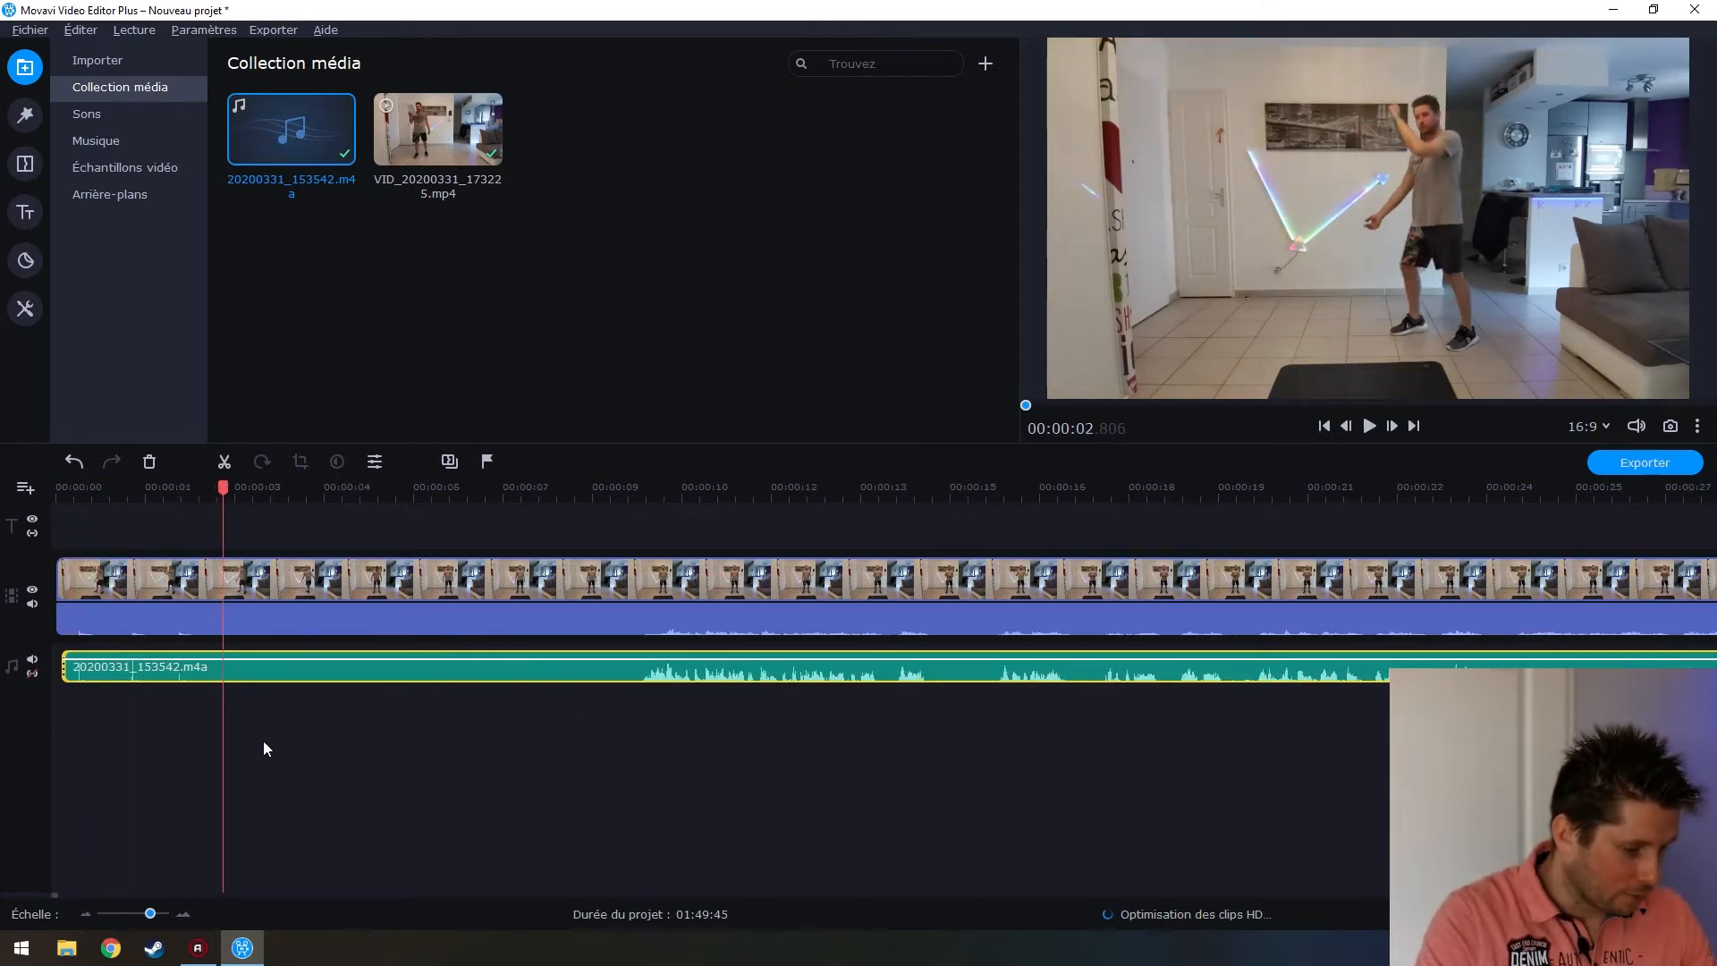
pyautogui.click(465, 539)
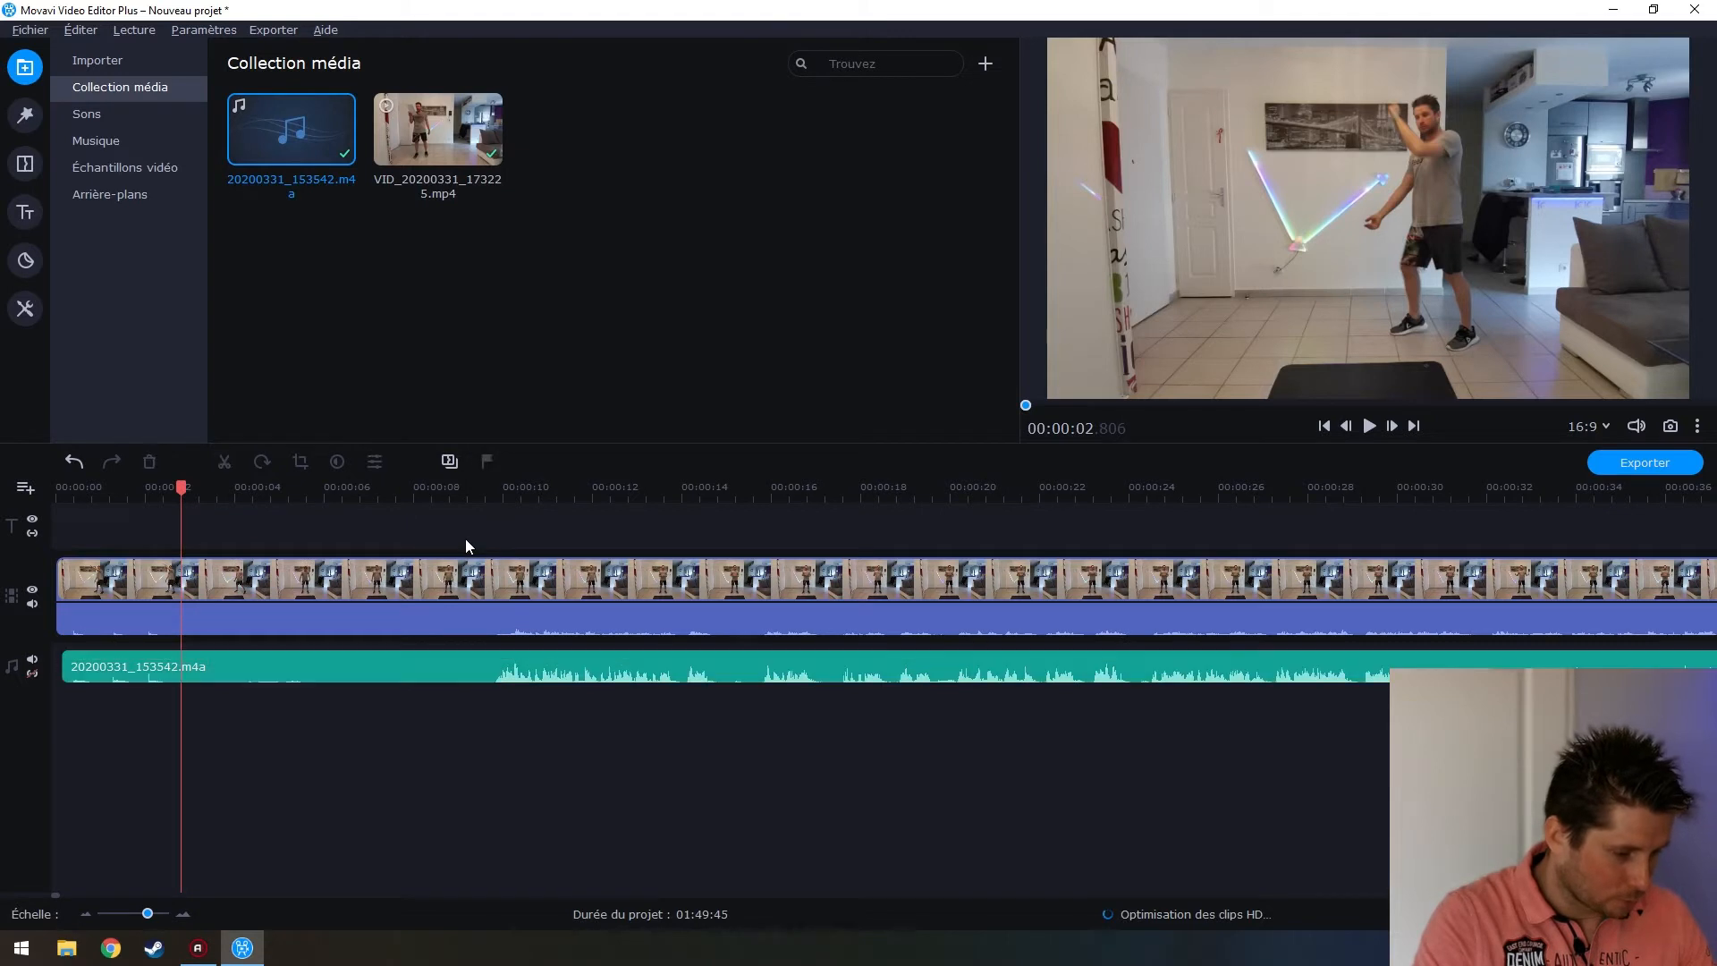
pyautogui.moveTo(184, 477); pyautogui.dragTo(492, 540)
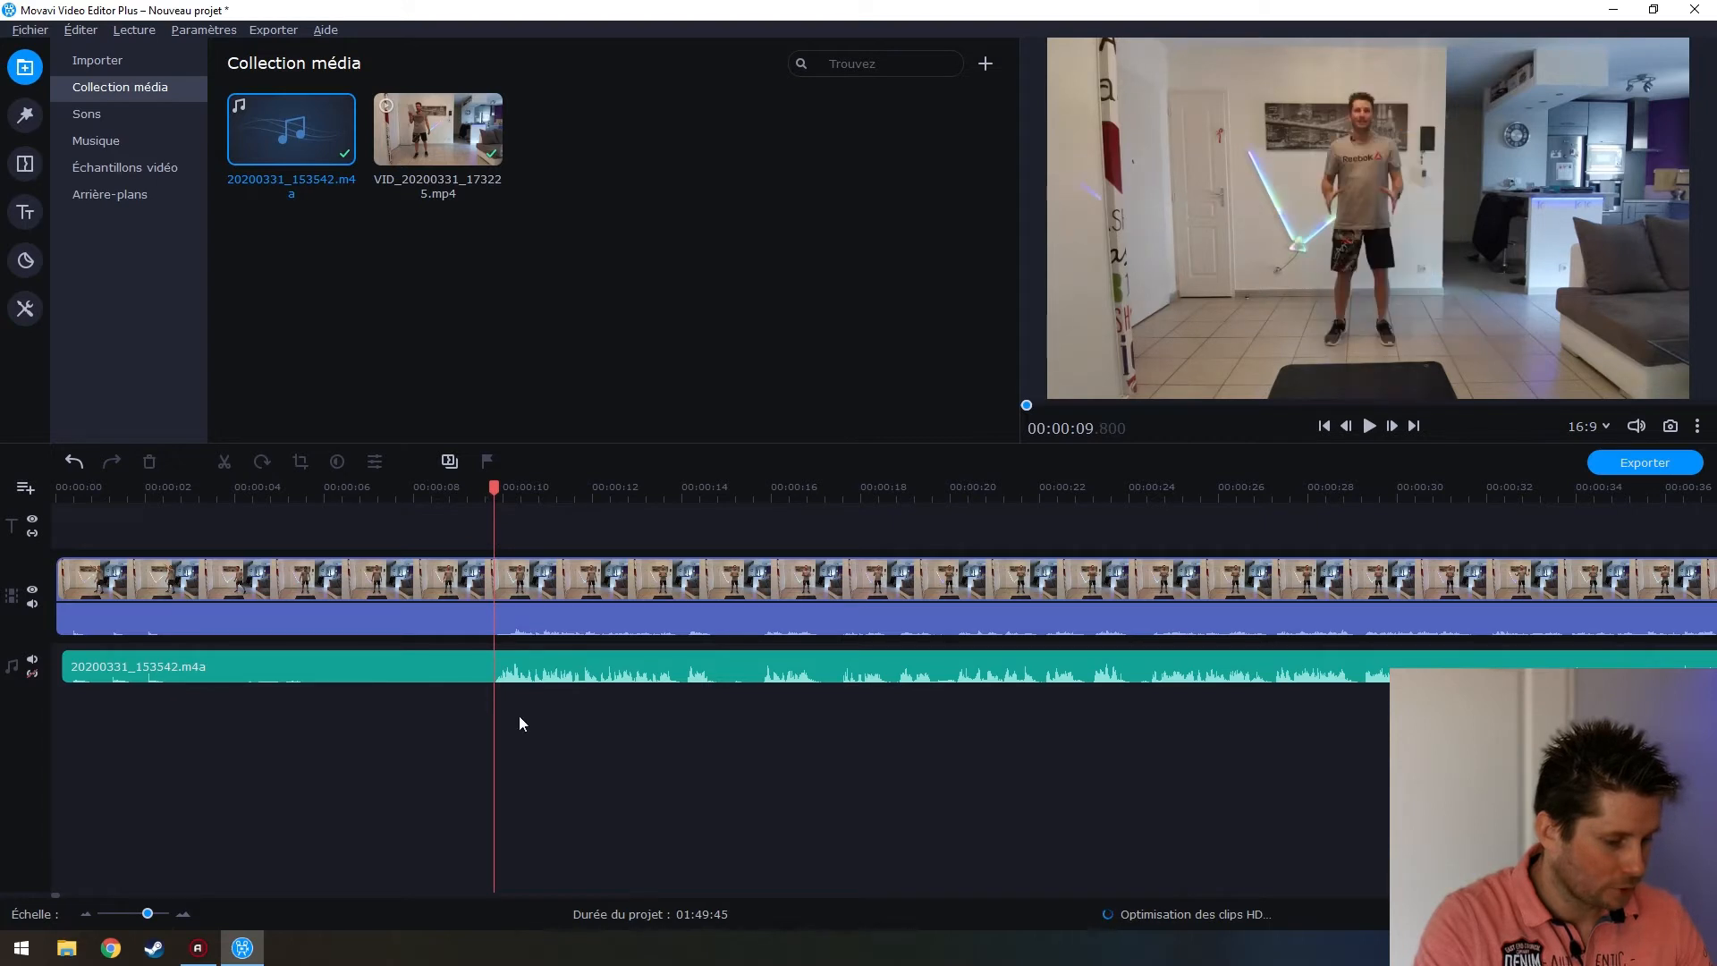
pyautogui.moveTo(568, 780); pyautogui.dragTo(397, 553)
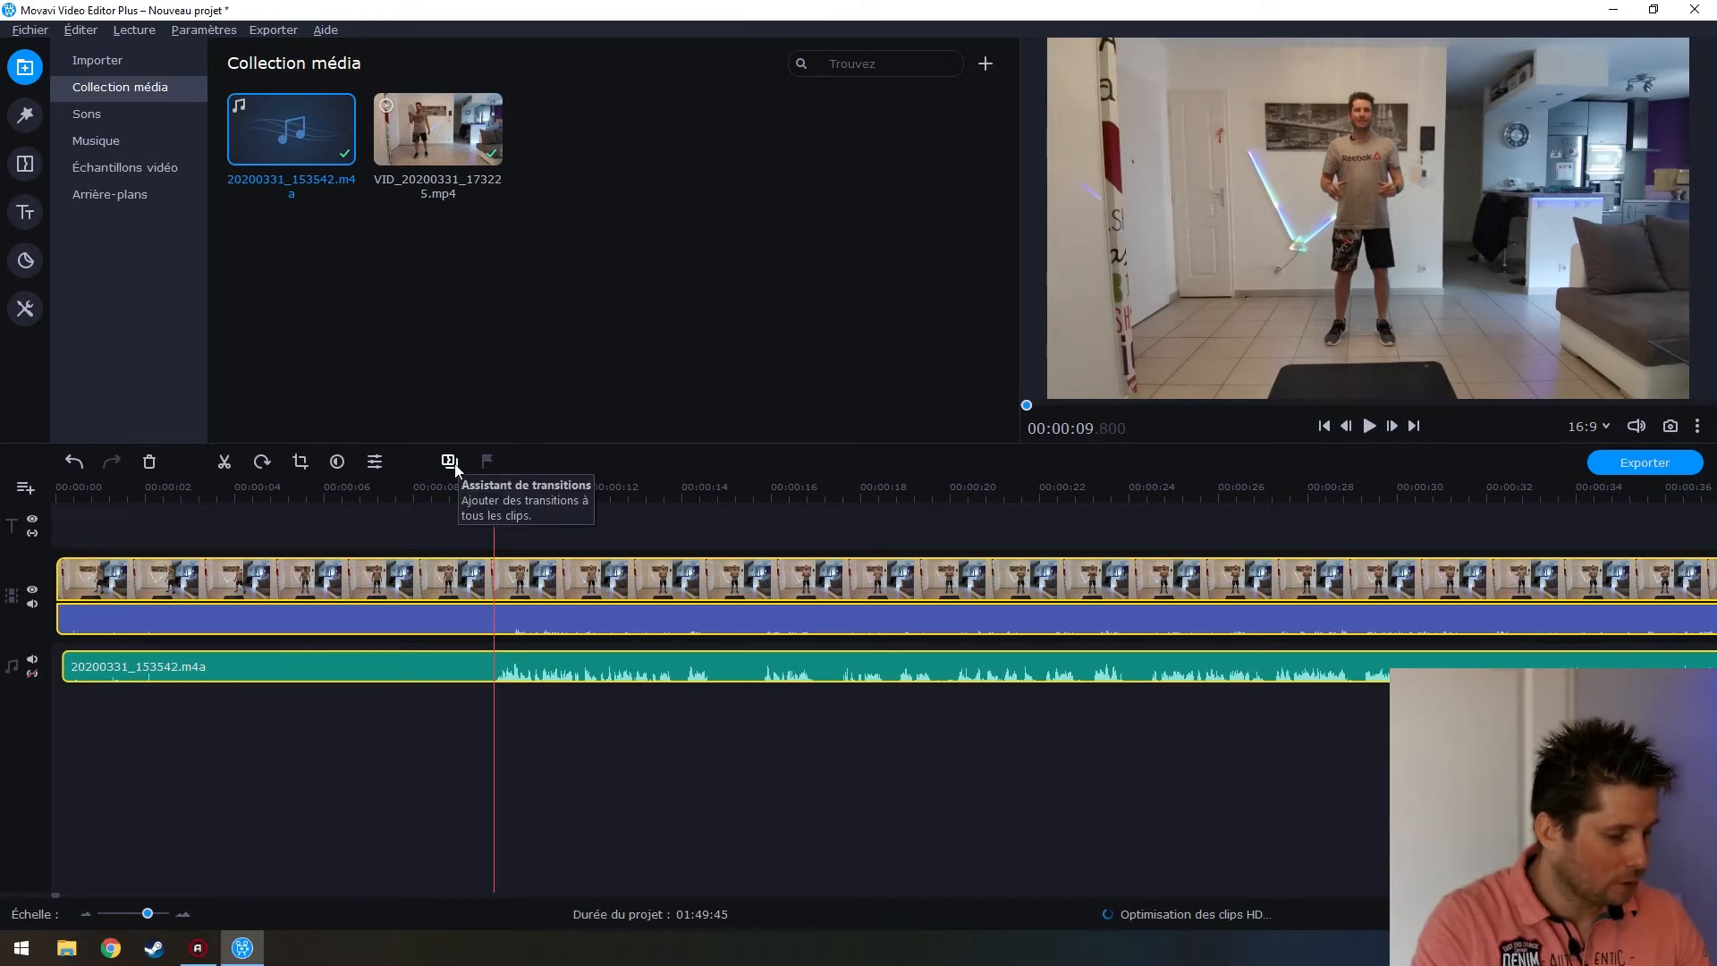
# Split both clips at 9.6 seconds, delete the opening pieces, and move the music to 0:00
pyautogui.click(223, 464)
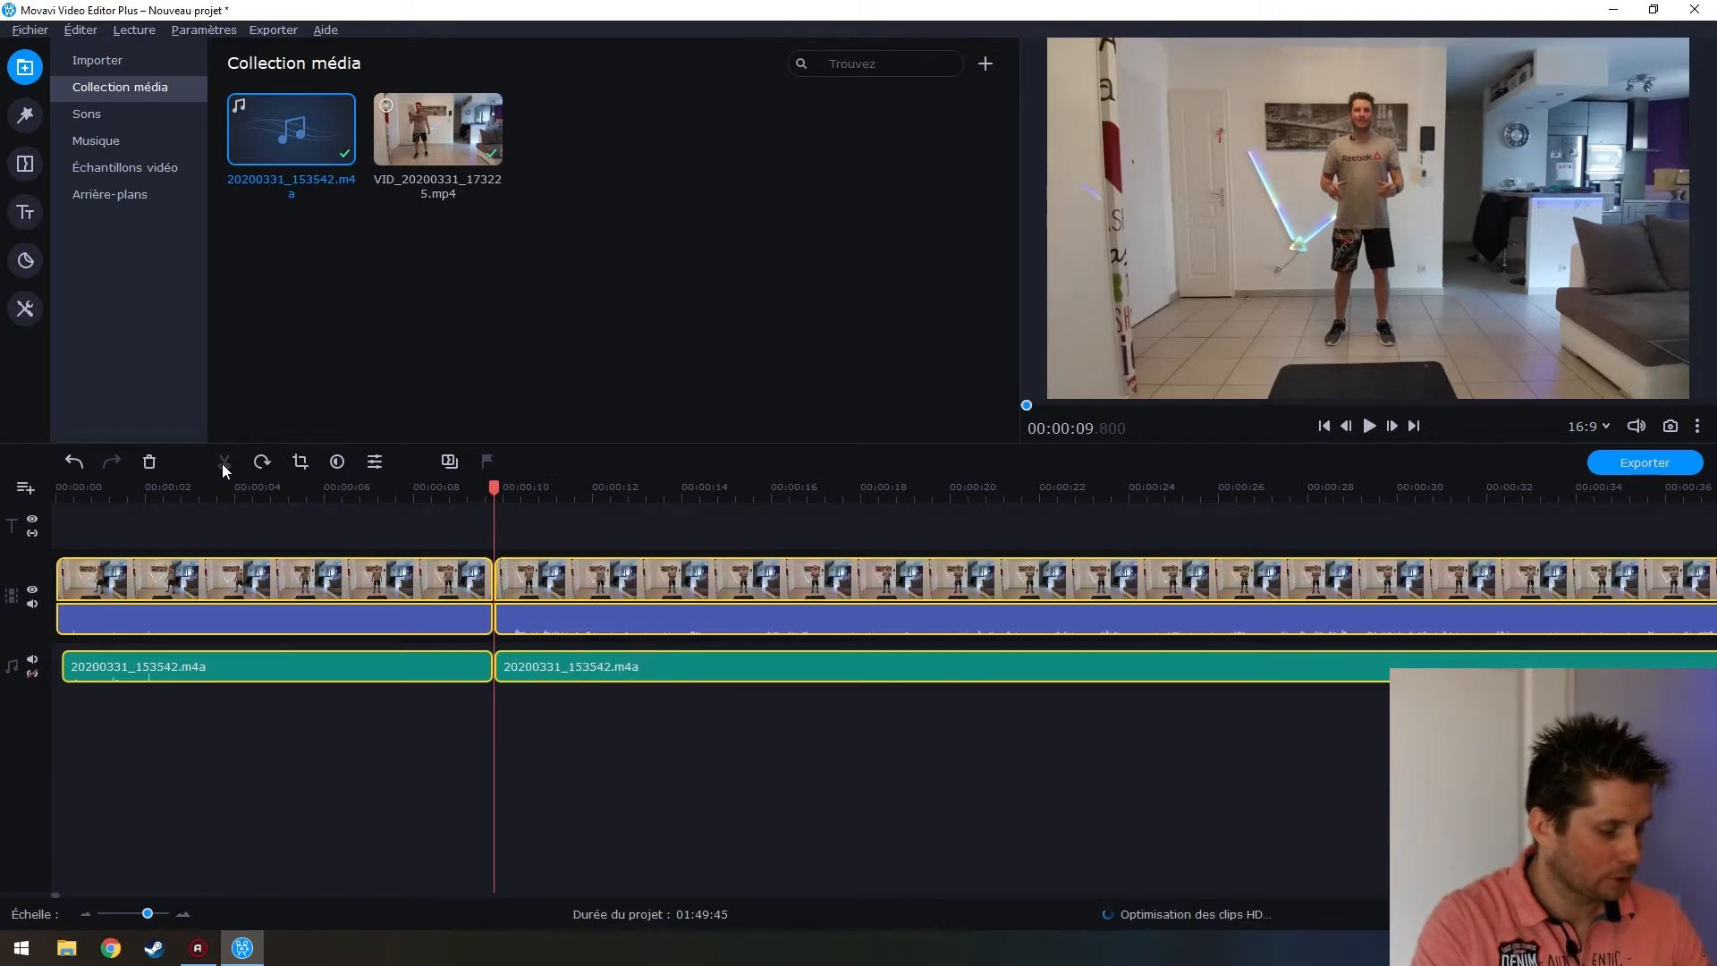
pyautogui.click(352, 580)
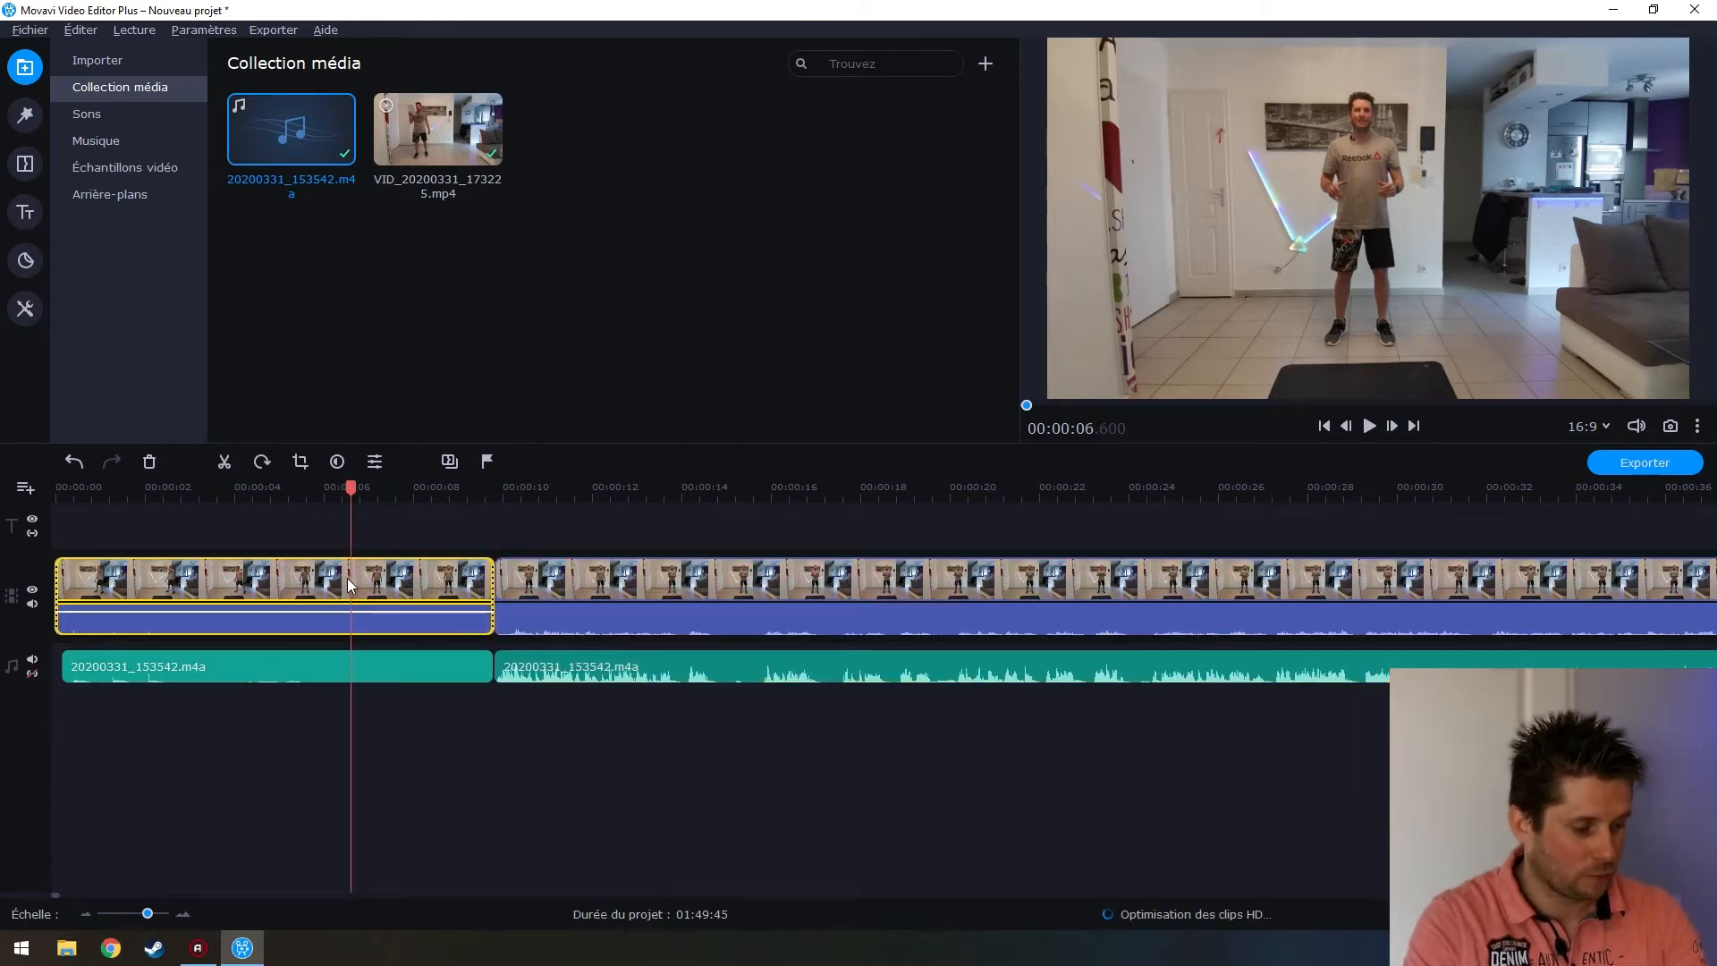
pyautogui.press('Delete')
pyautogui.click(204, 665)
pyautogui.press('Delete')
pyautogui.moveTo(622, 673); pyautogui.dragTo(172, 660)
# Play the trimmed 01:49:35 project to check it
pyautogui.scroll(-3, 235, 714)
pyautogui.scroll(3, 235, 715)
pyautogui.press('space')
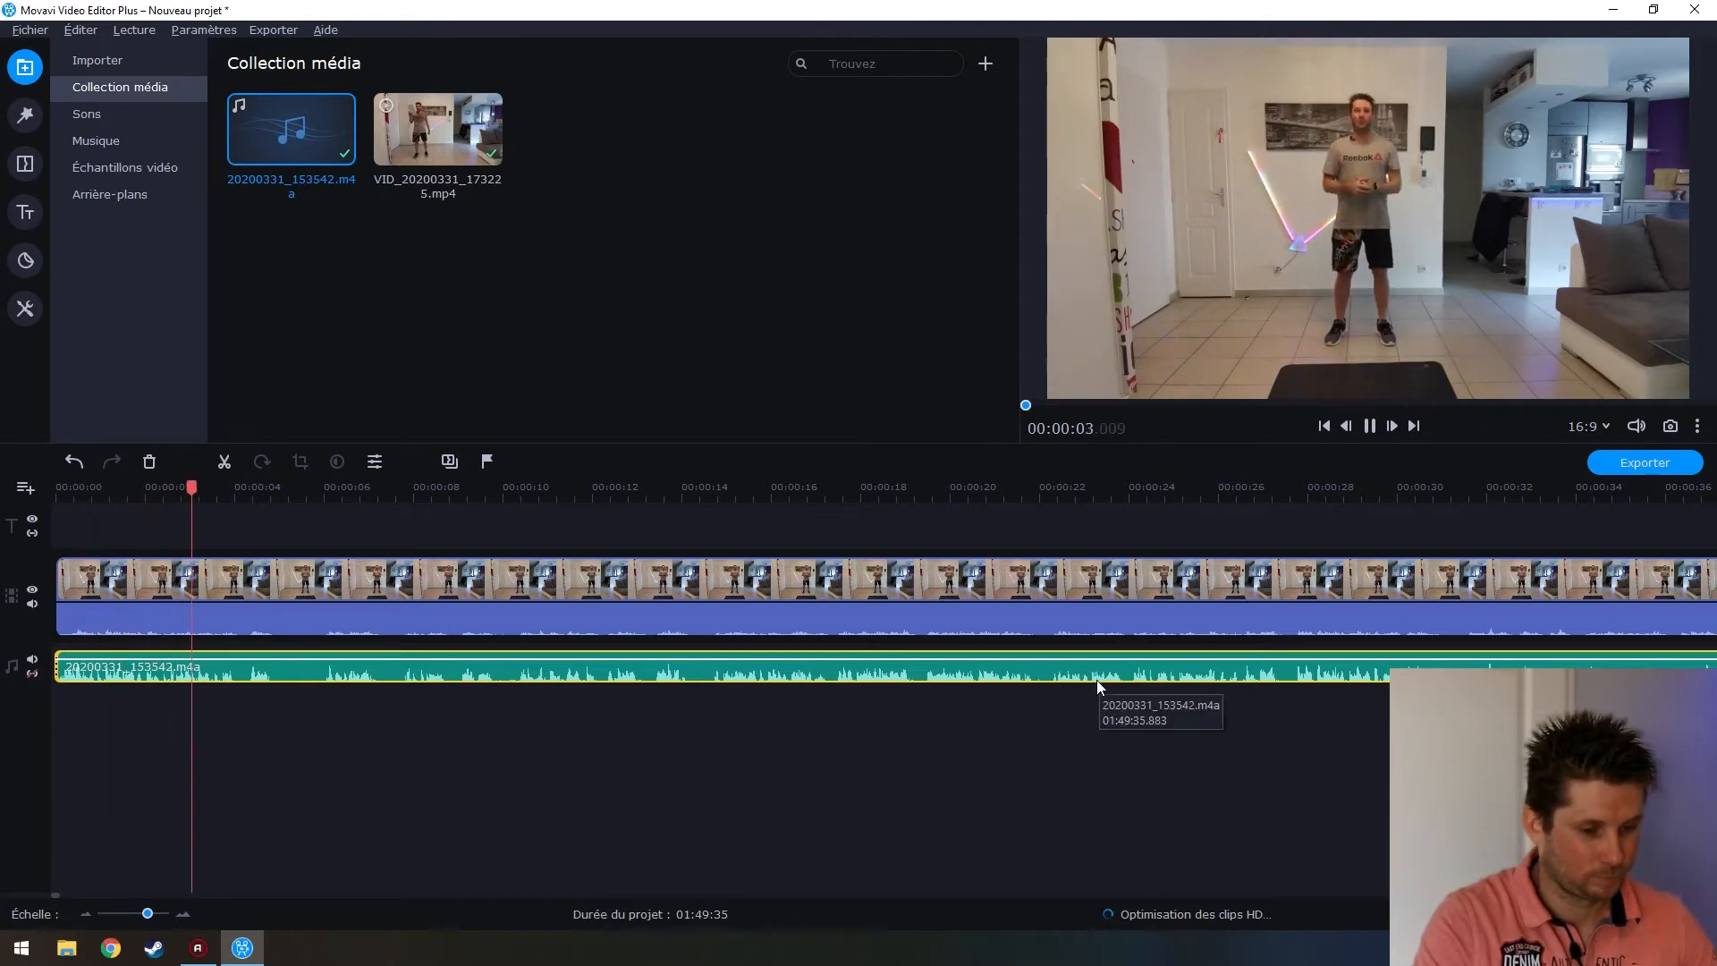
pyautogui.press('space')
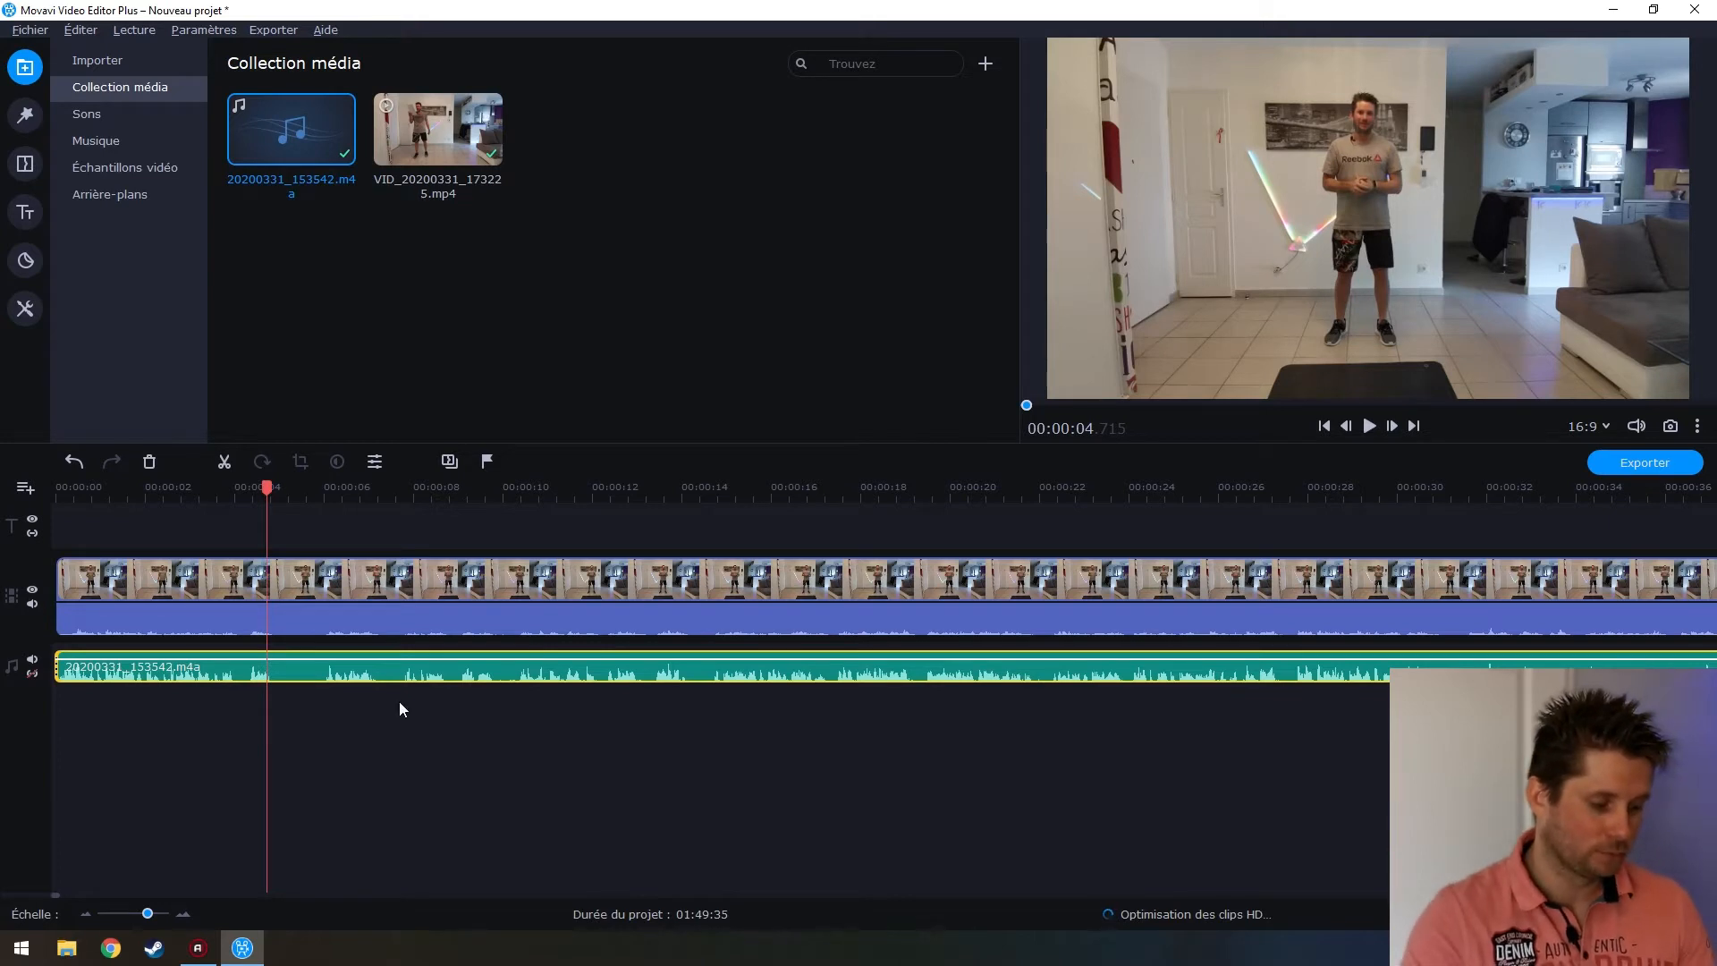
# Mute the music clip and play the project's opening to listen
pyautogui.click(181, 624)
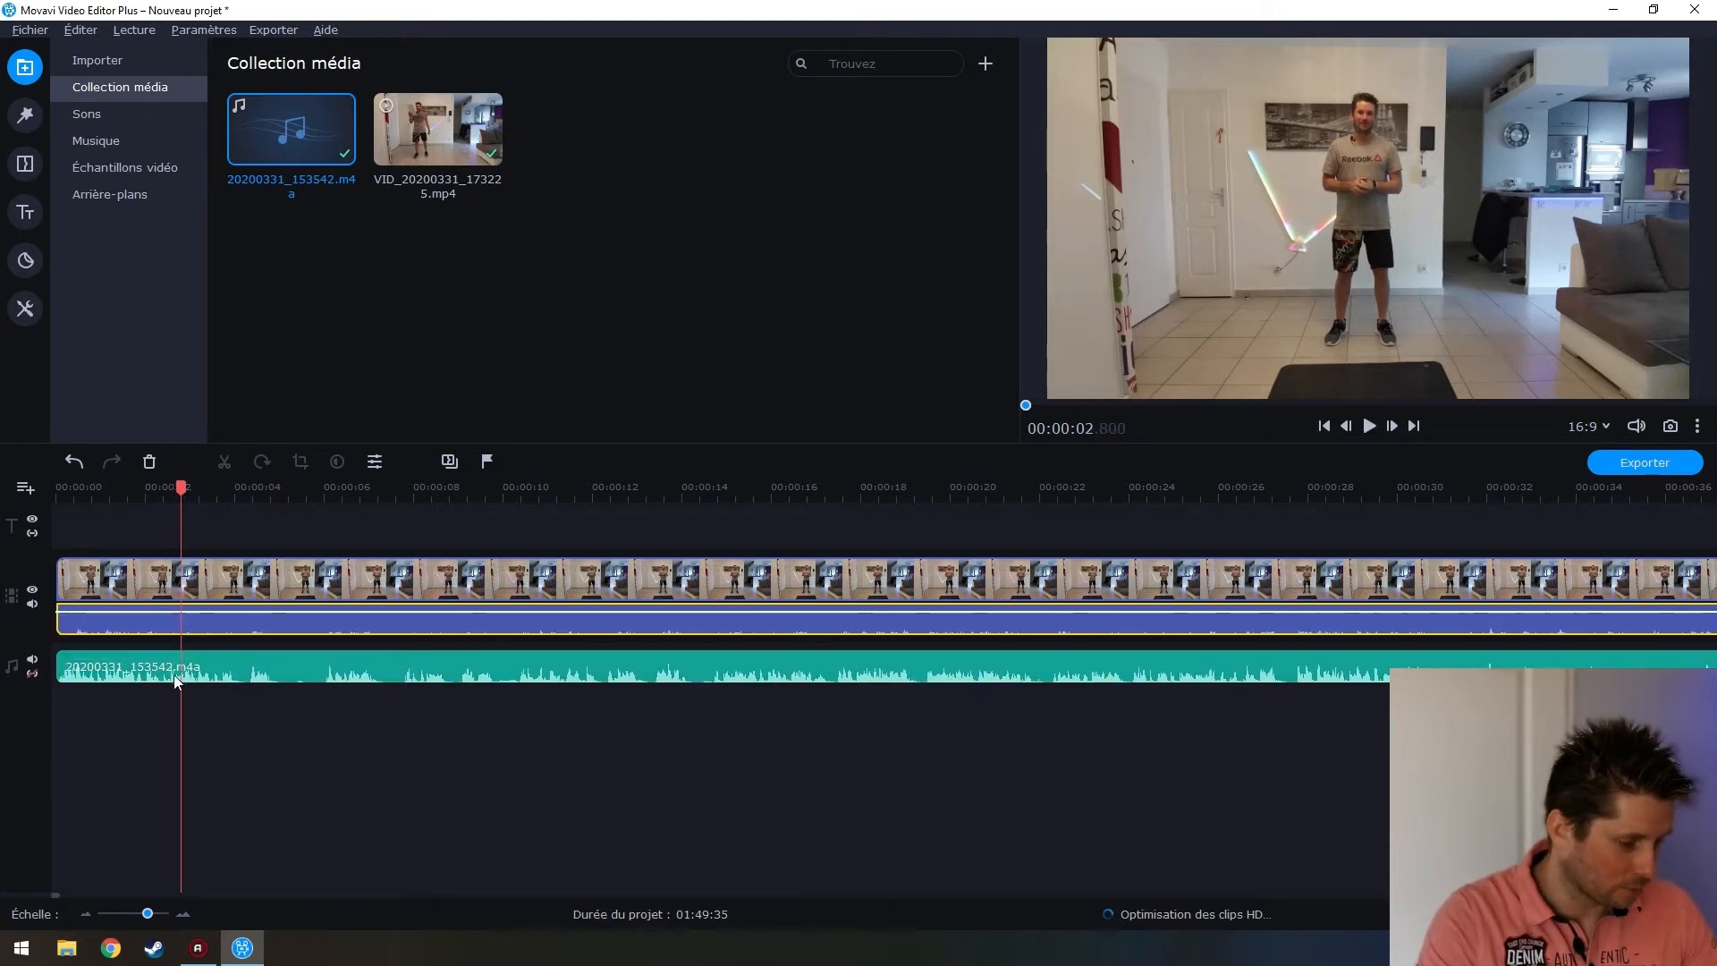
pyautogui.click(115, 669)
pyautogui.rightClick(83, 669)
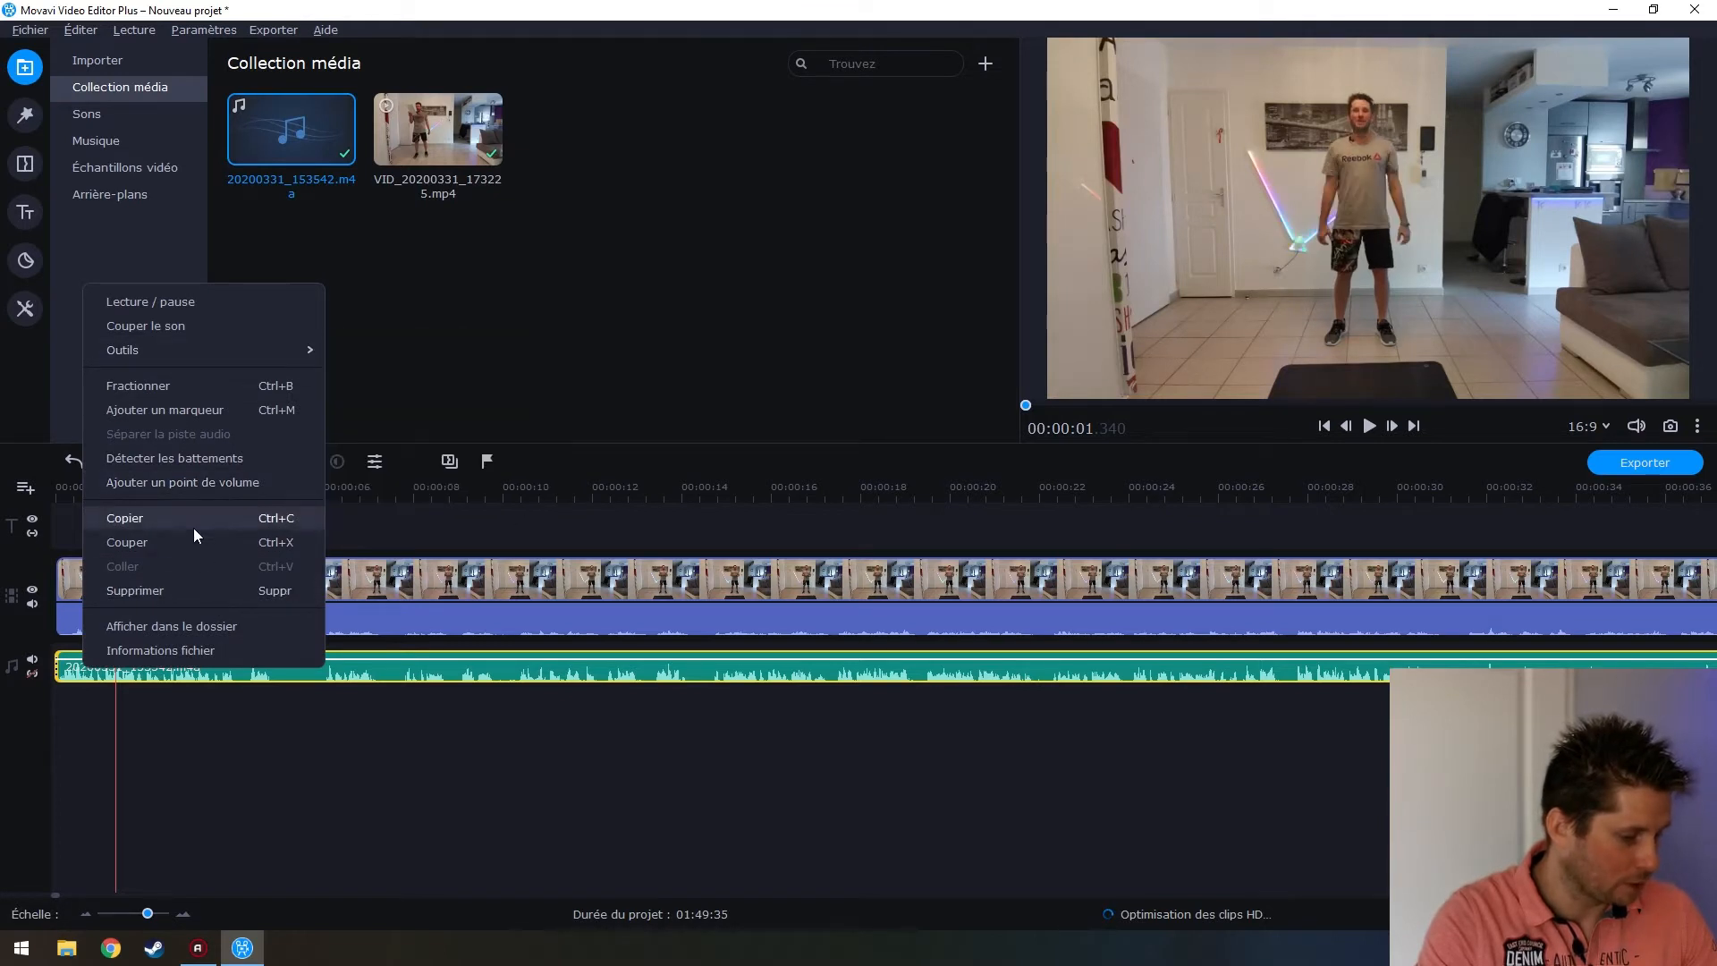
pyautogui.click(188, 333)
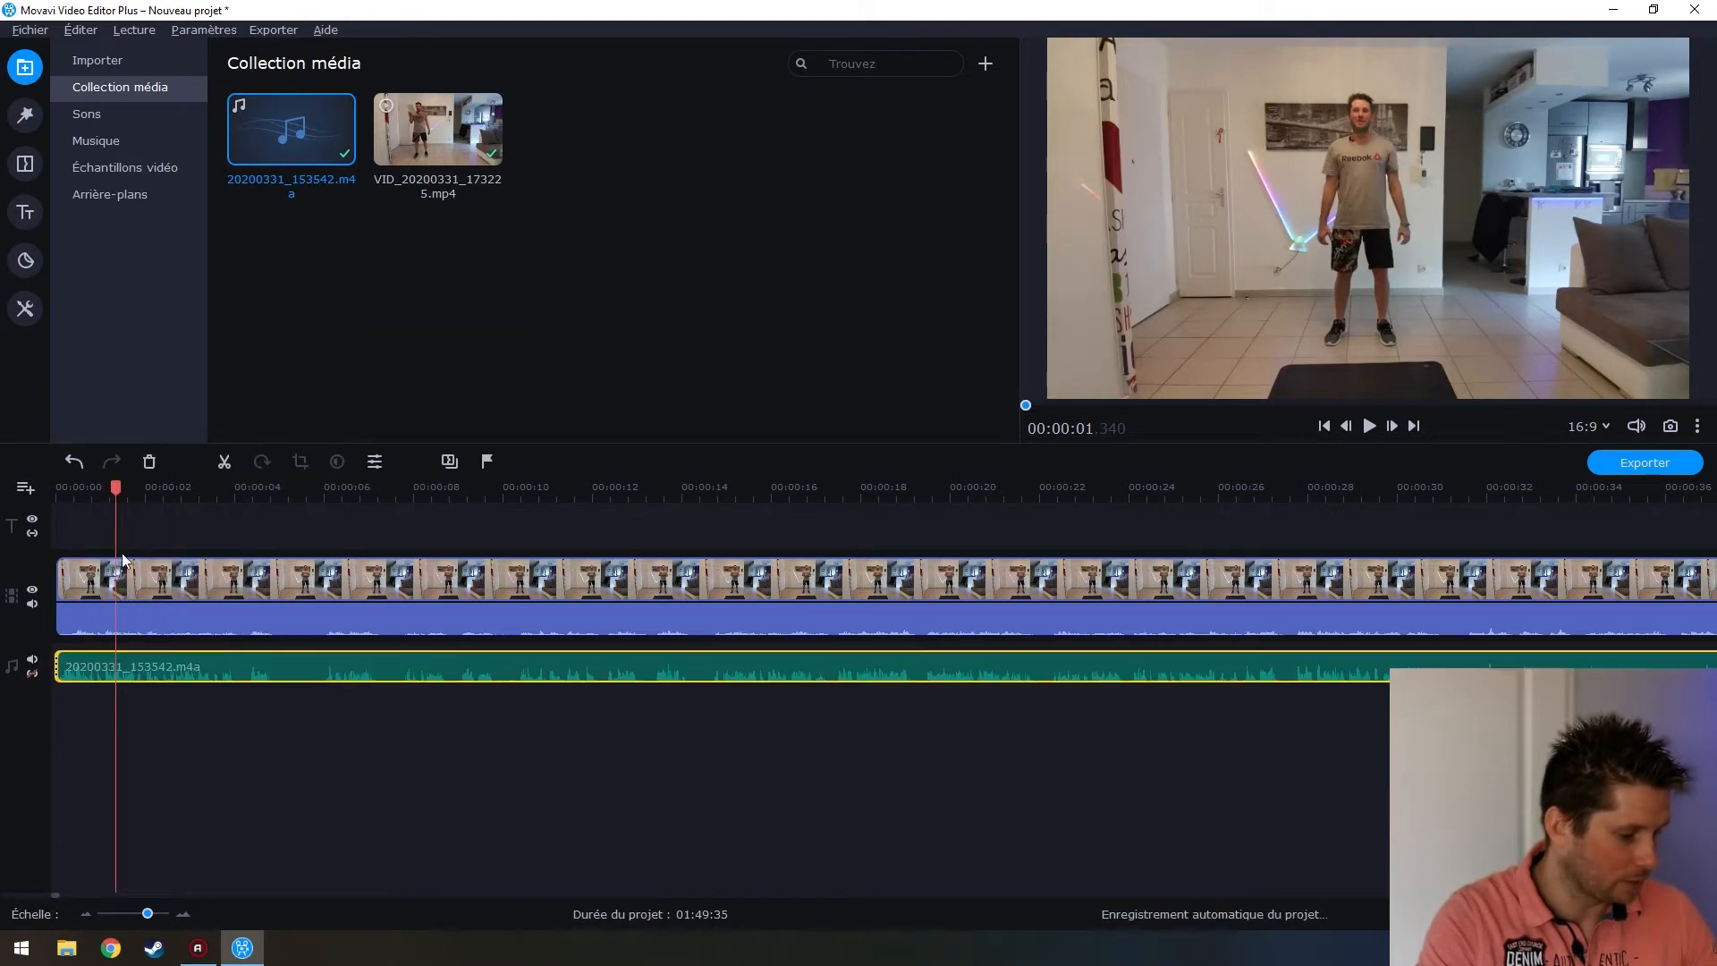
pyautogui.click(90, 632)
pyautogui.click(74, 631)
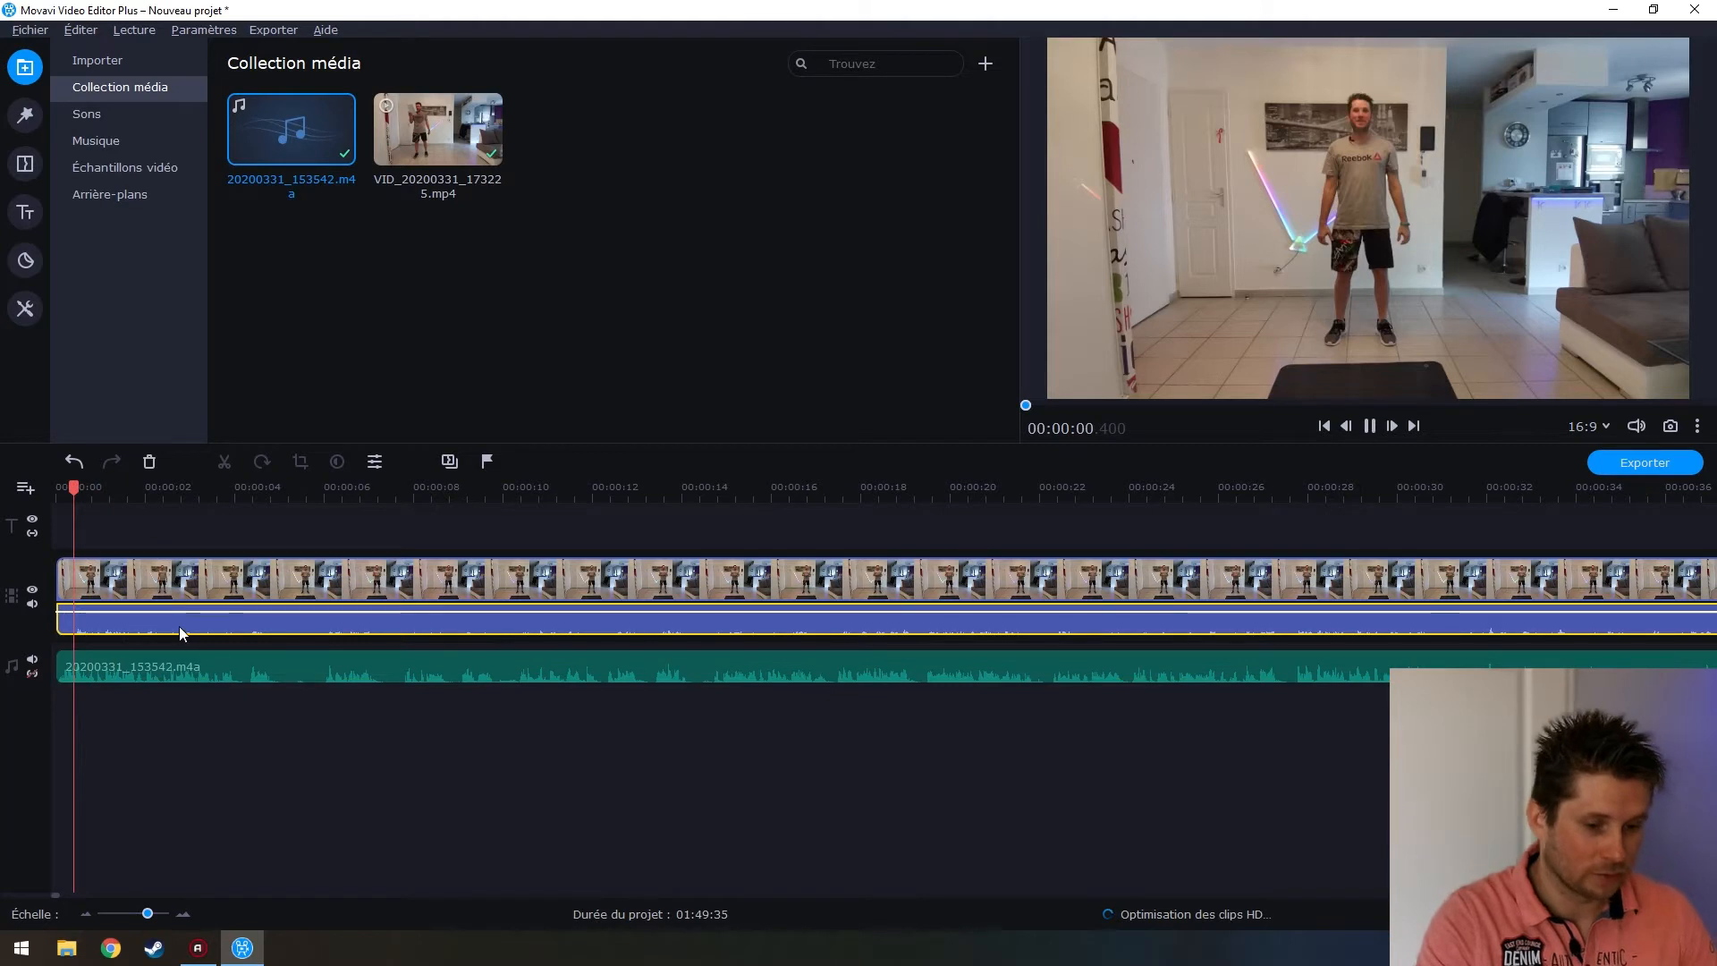
pyautogui.press('space')
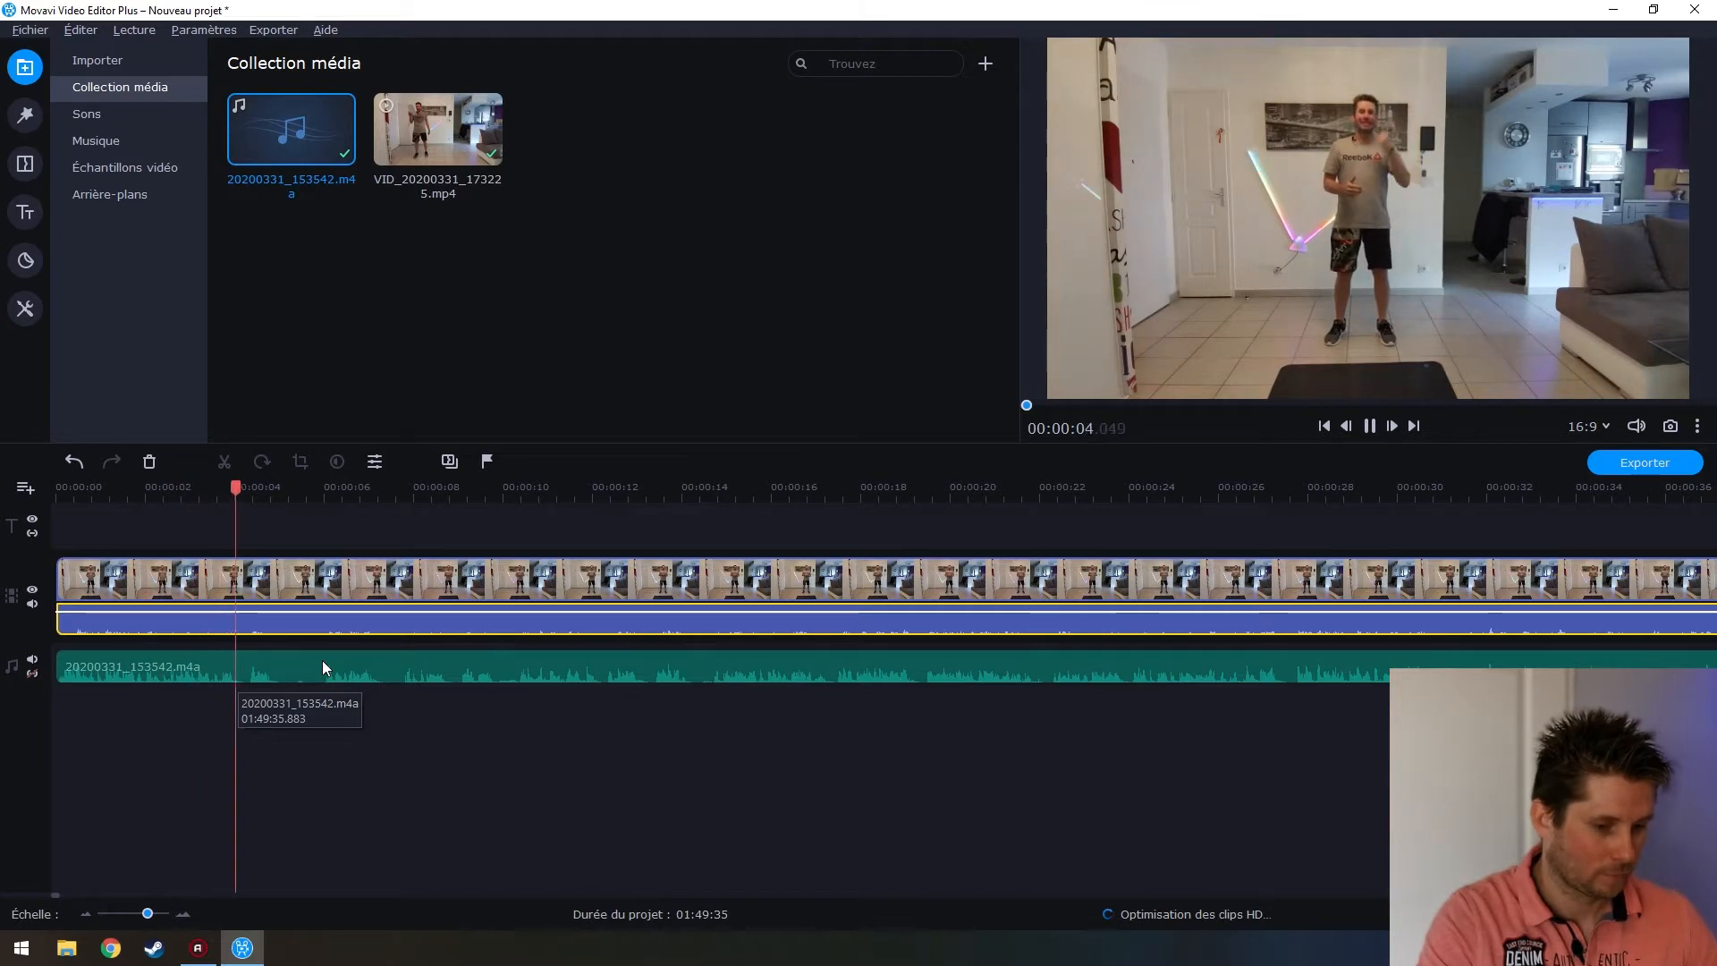
pyautogui.press('space')
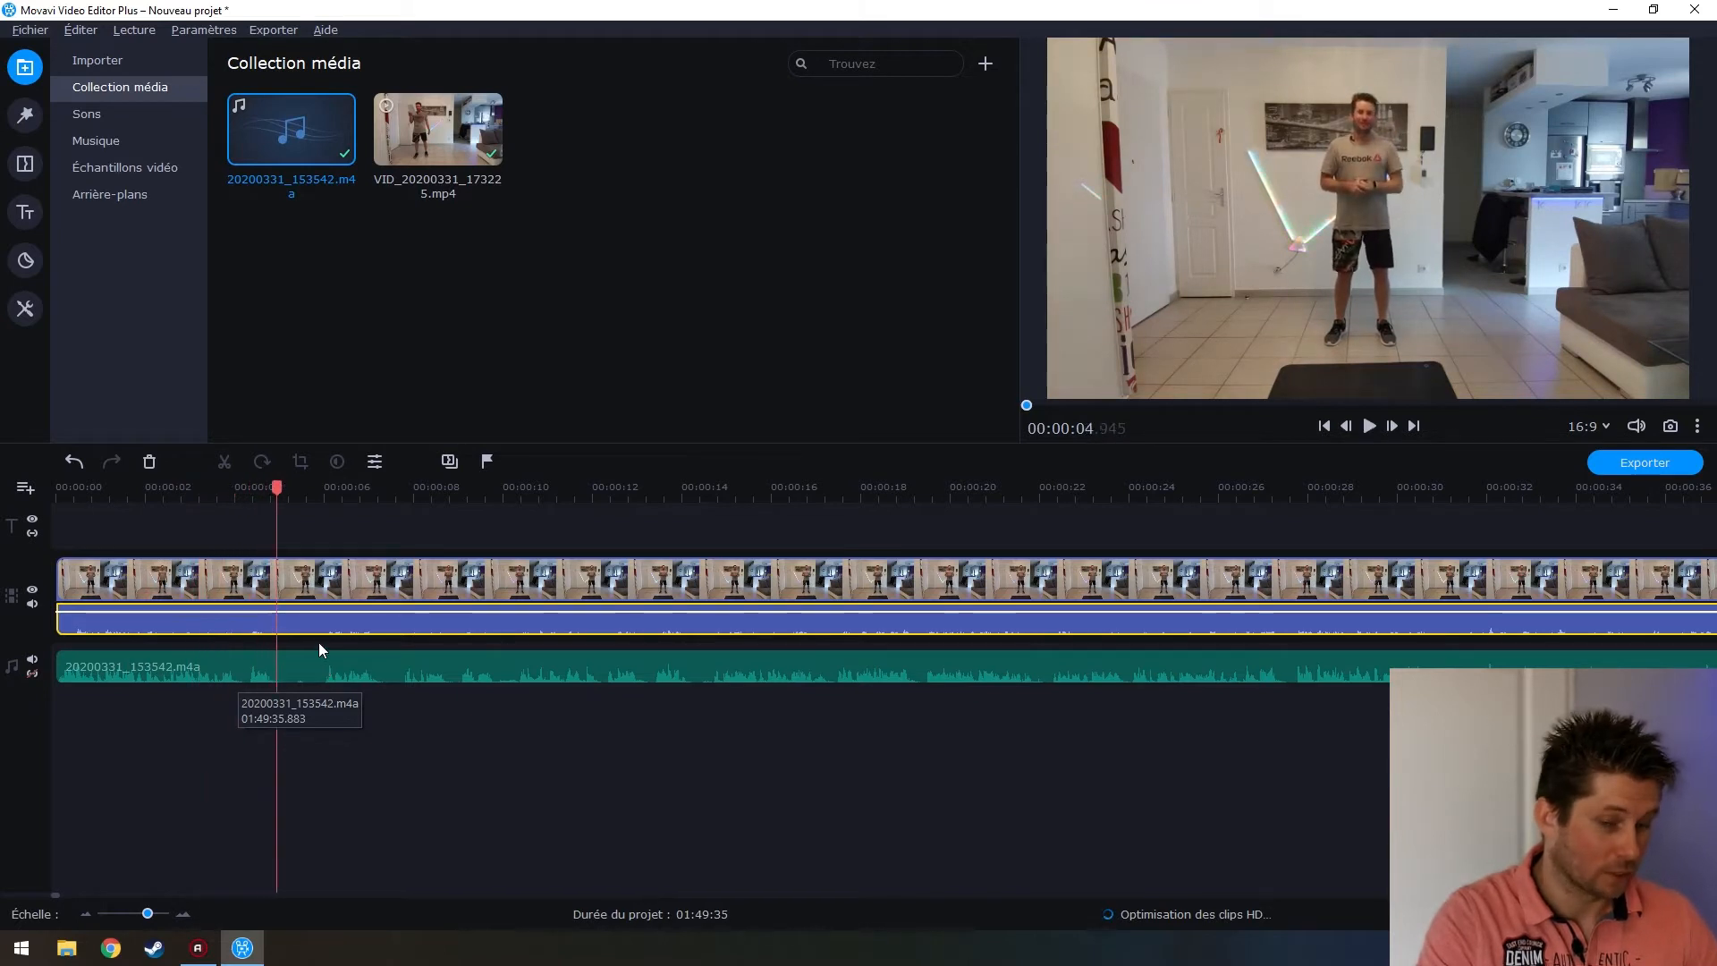
# Unmute the music clip and mute the video clip's own sound instead
pyautogui.click(116, 663)
pyautogui.rightClick(114, 666)
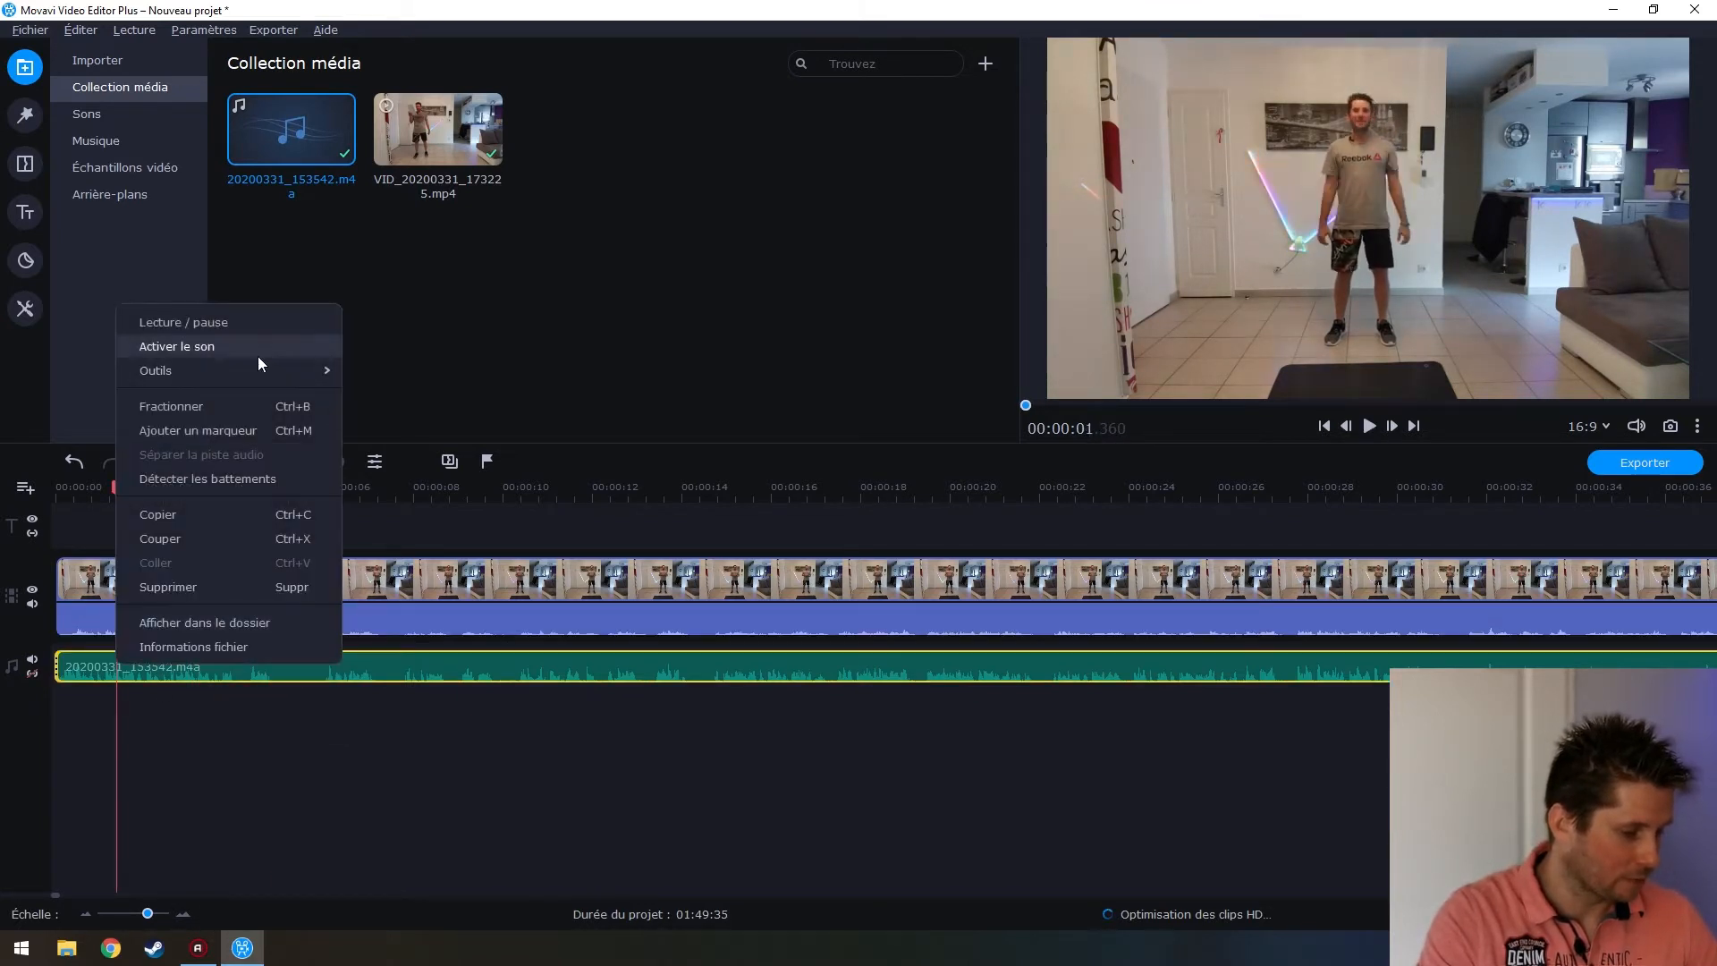
pyautogui.click(256, 353)
pyautogui.click(87, 633)
pyautogui.rightClick(87, 634)
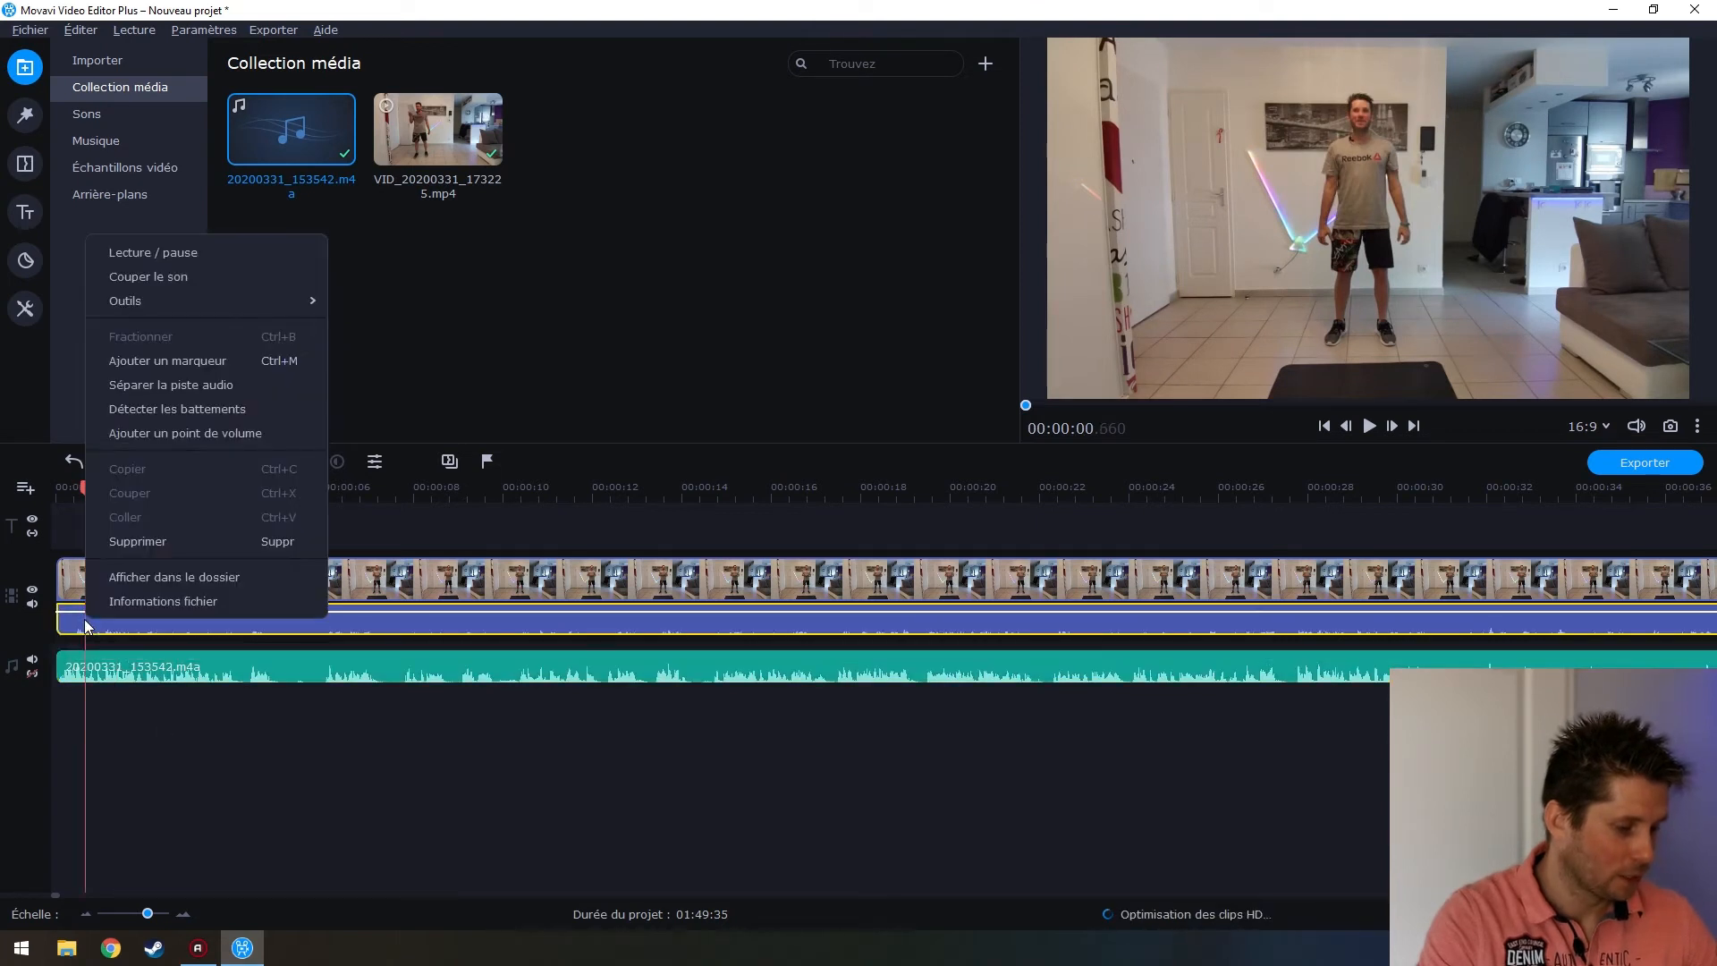
pyautogui.click(149, 283)
# Play the project from the start to confirm only the music is heard
pyautogui.click(109, 699)
pyautogui.click(63, 680)
pyautogui.moveTo(84, 487); pyautogui.dragTo(56, 488)
pyautogui.press('space')
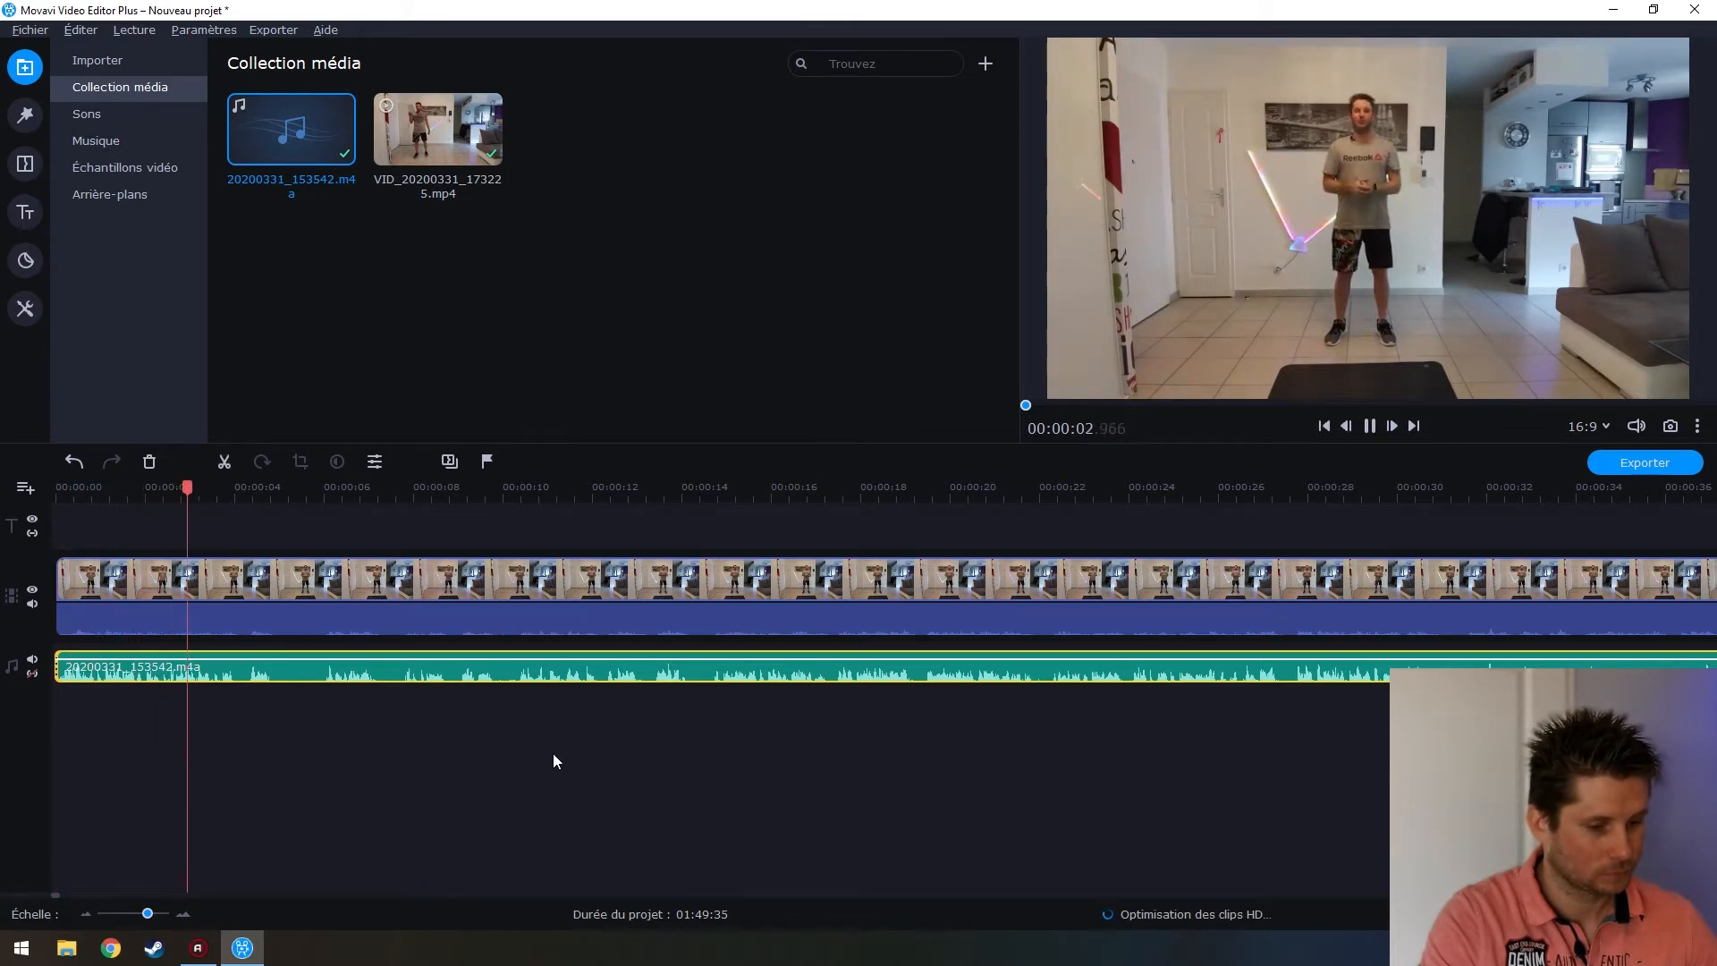
pyautogui.press('space')
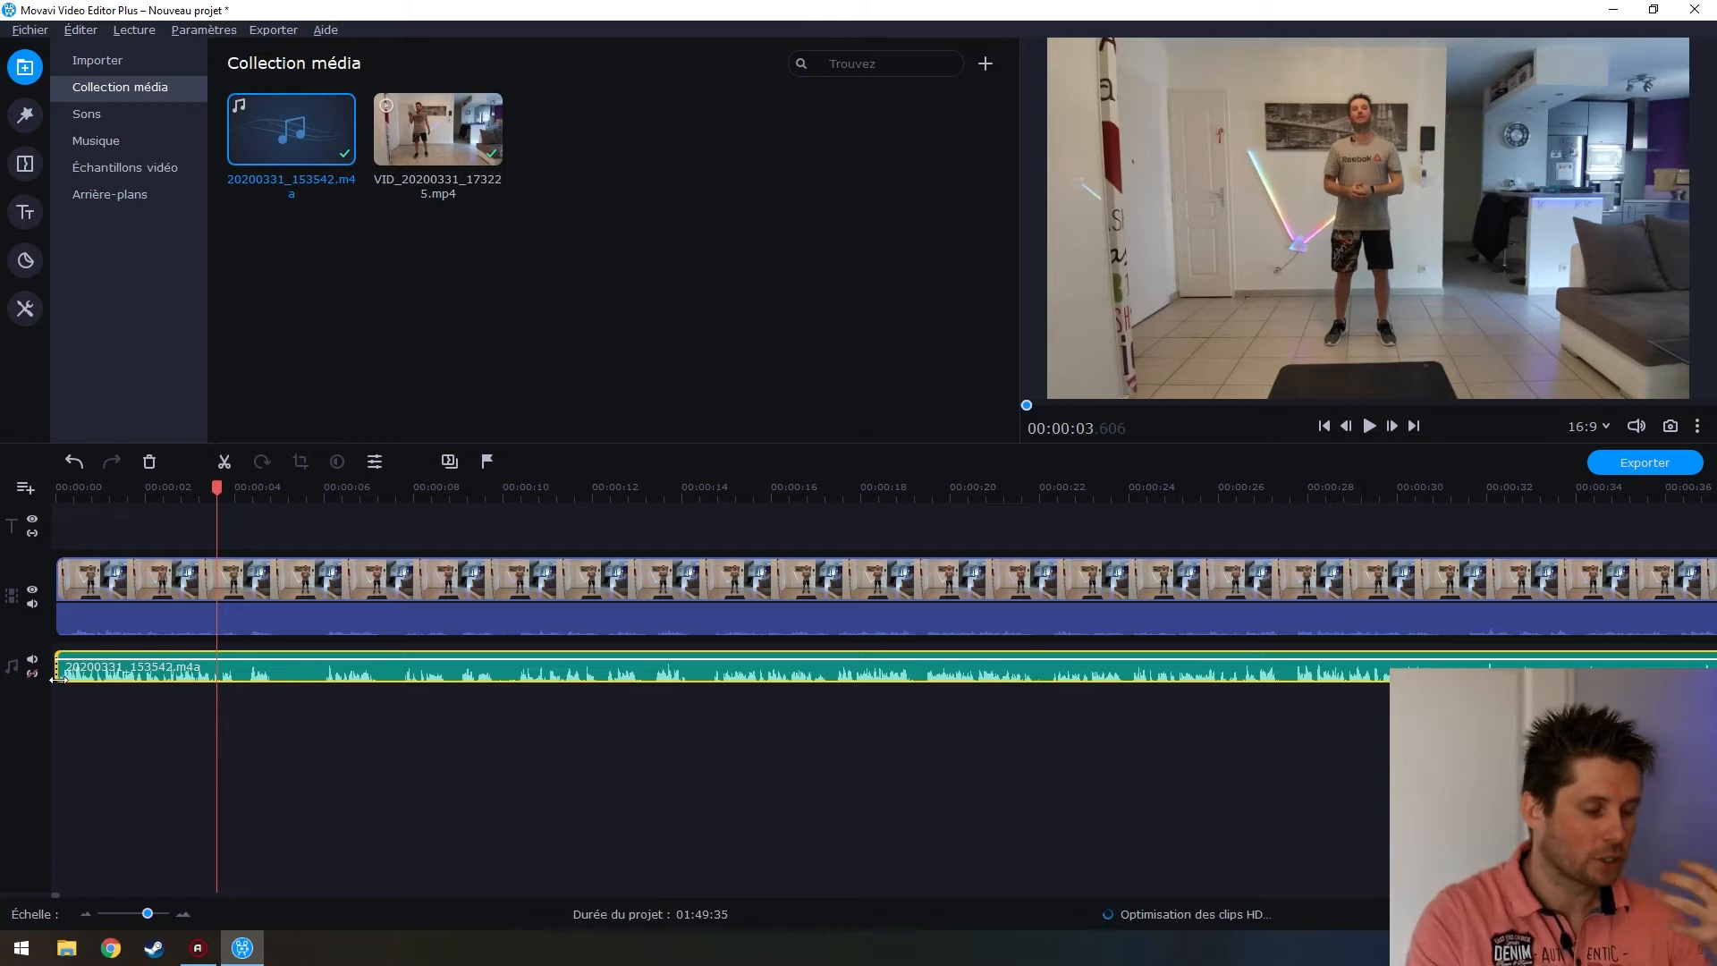
# Try the music clip's volume at 150% and then 200%, previewing playback each time
pyautogui.doubleClick(118, 676)
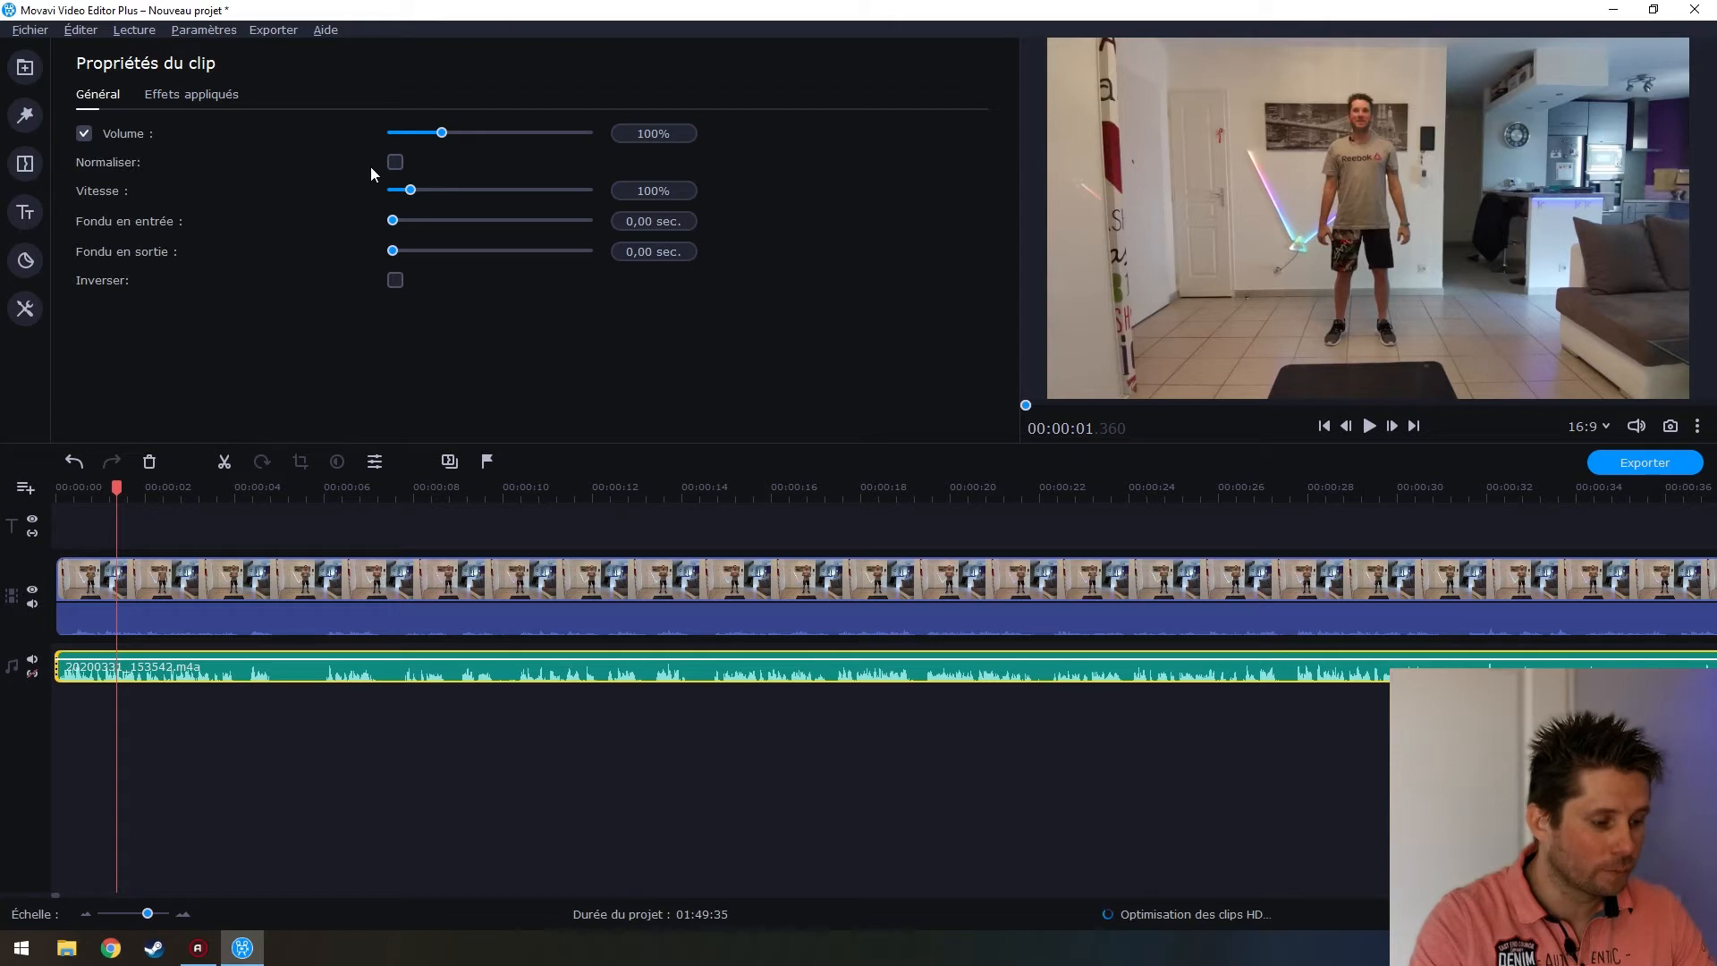
pyautogui.doubleClick(645, 133)
pyautogui.write('150')
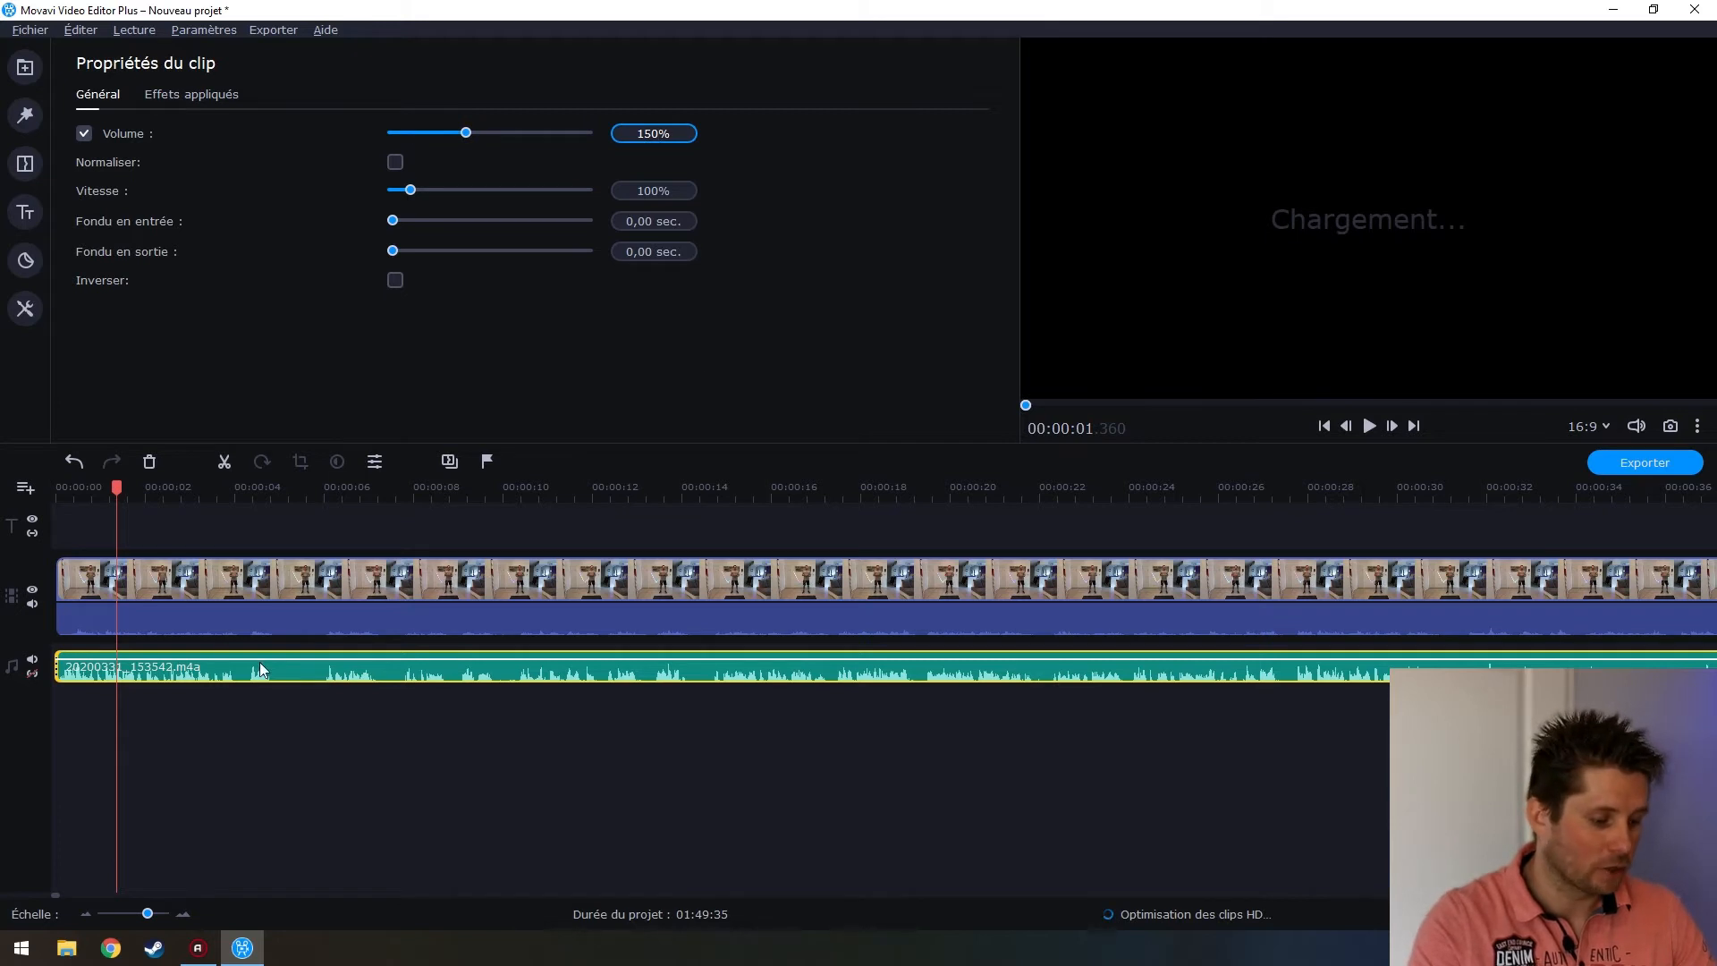
pyautogui.click(88, 676)
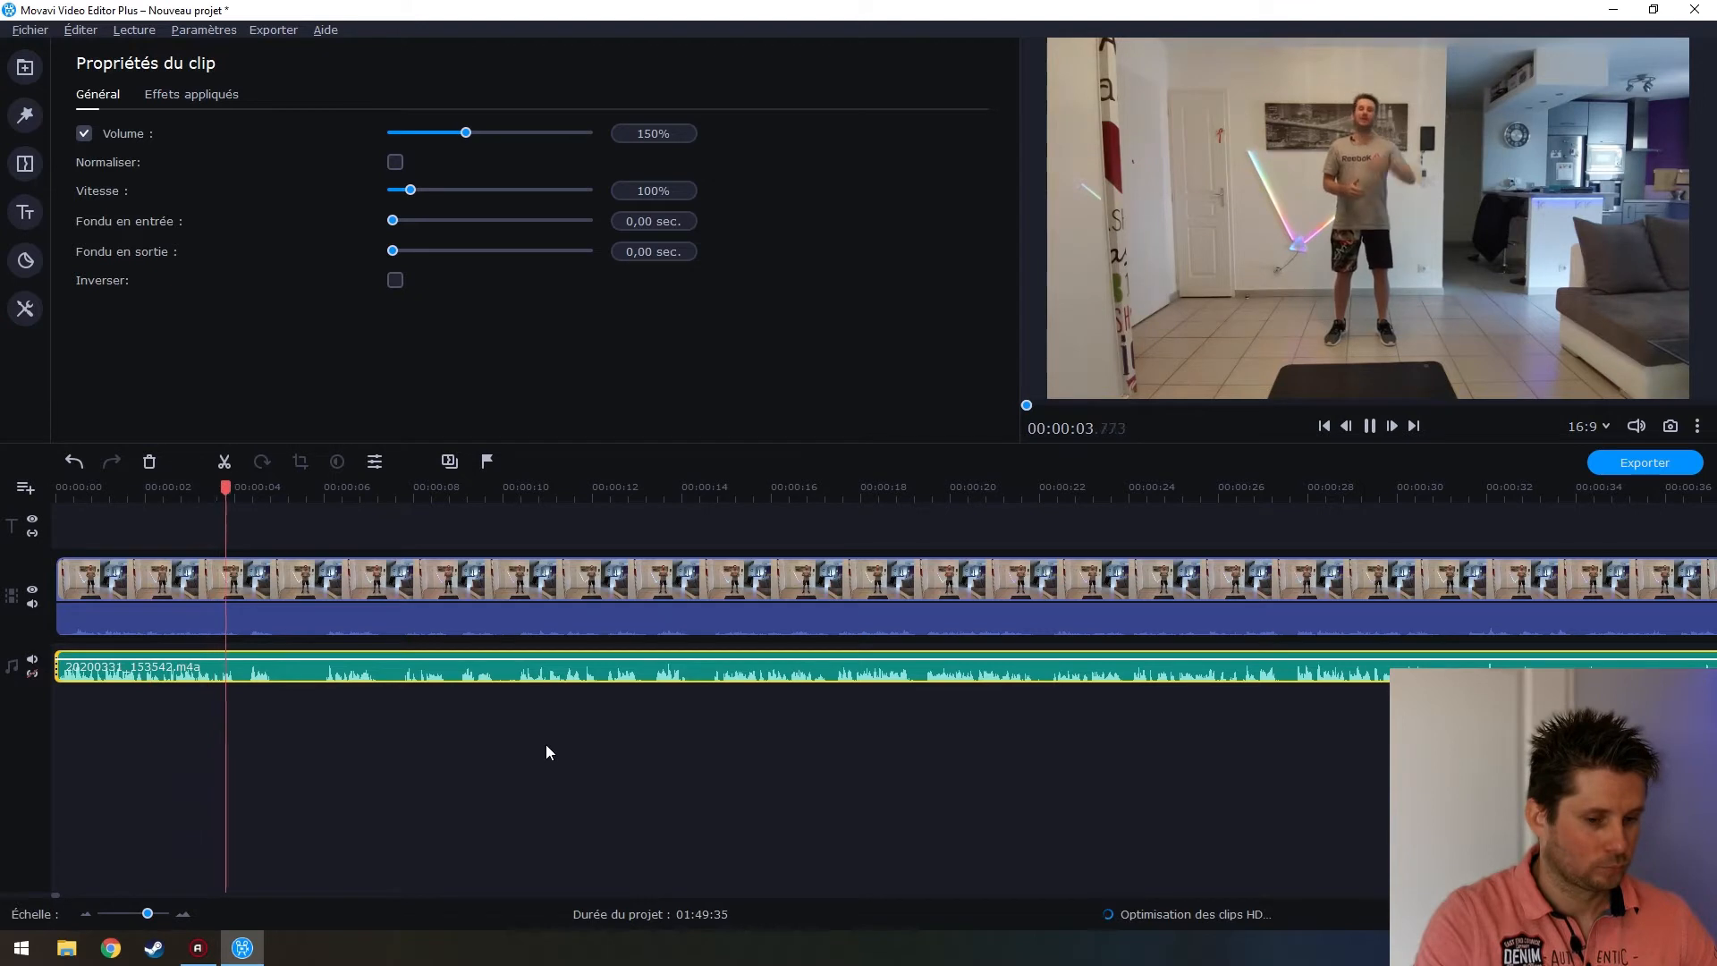
pyautogui.press('space')
pyautogui.doubleClick(647, 133)
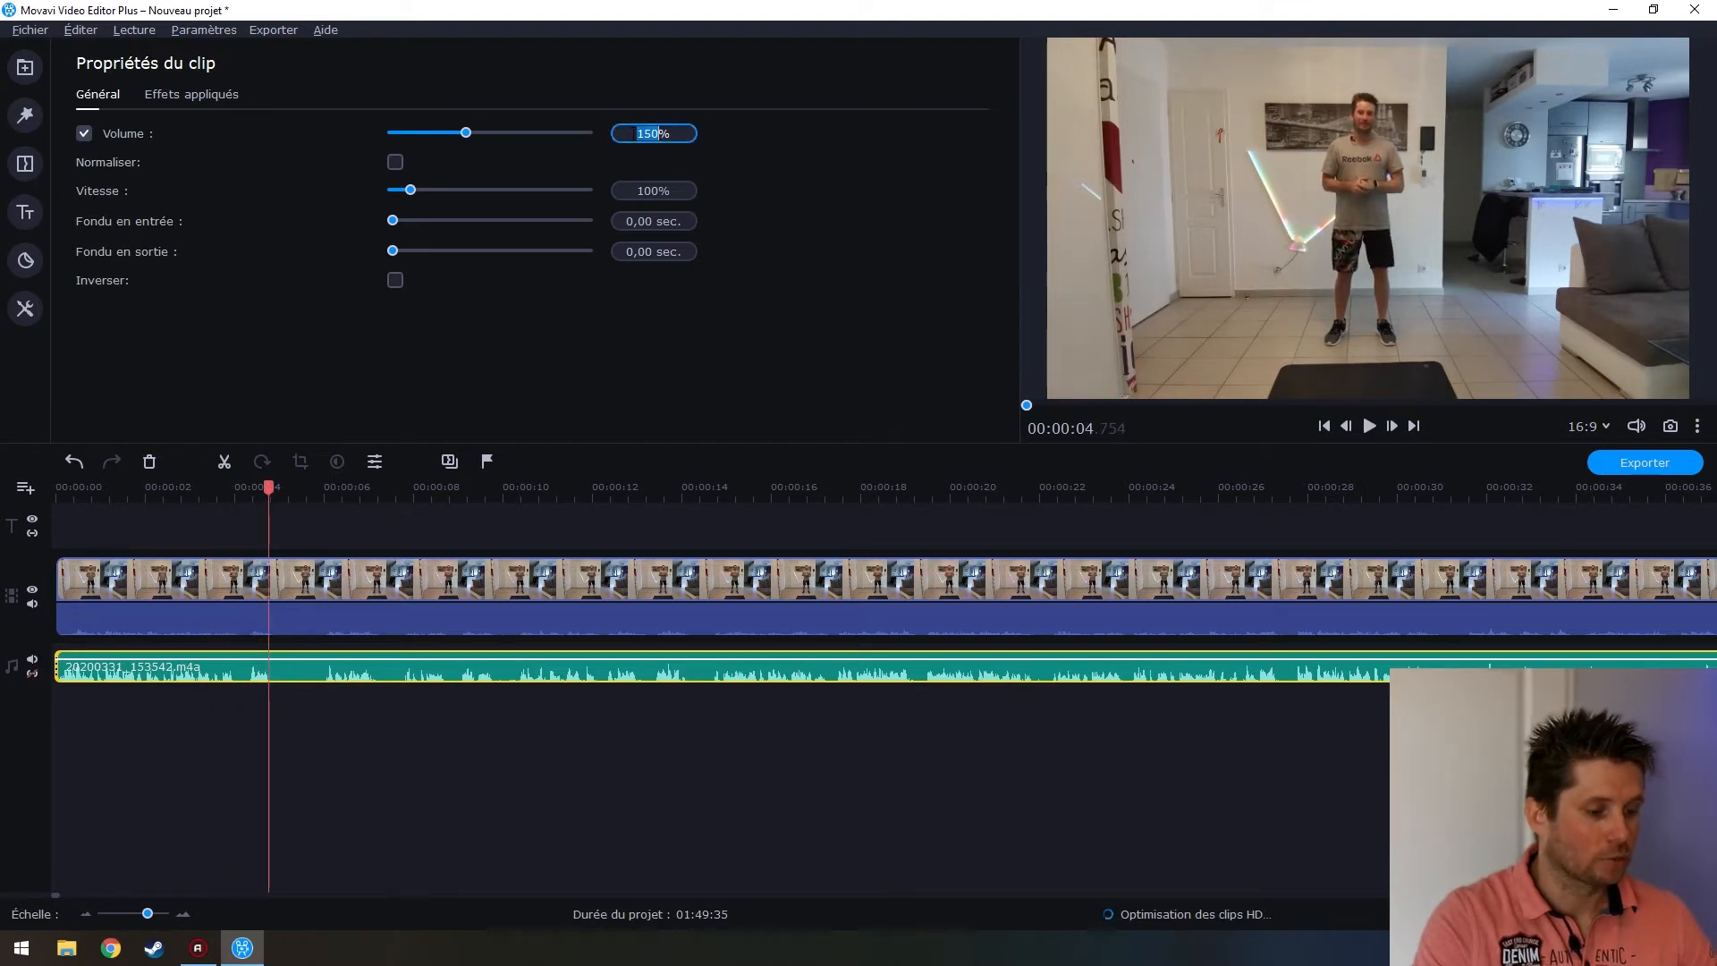
pyautogui.write('200')
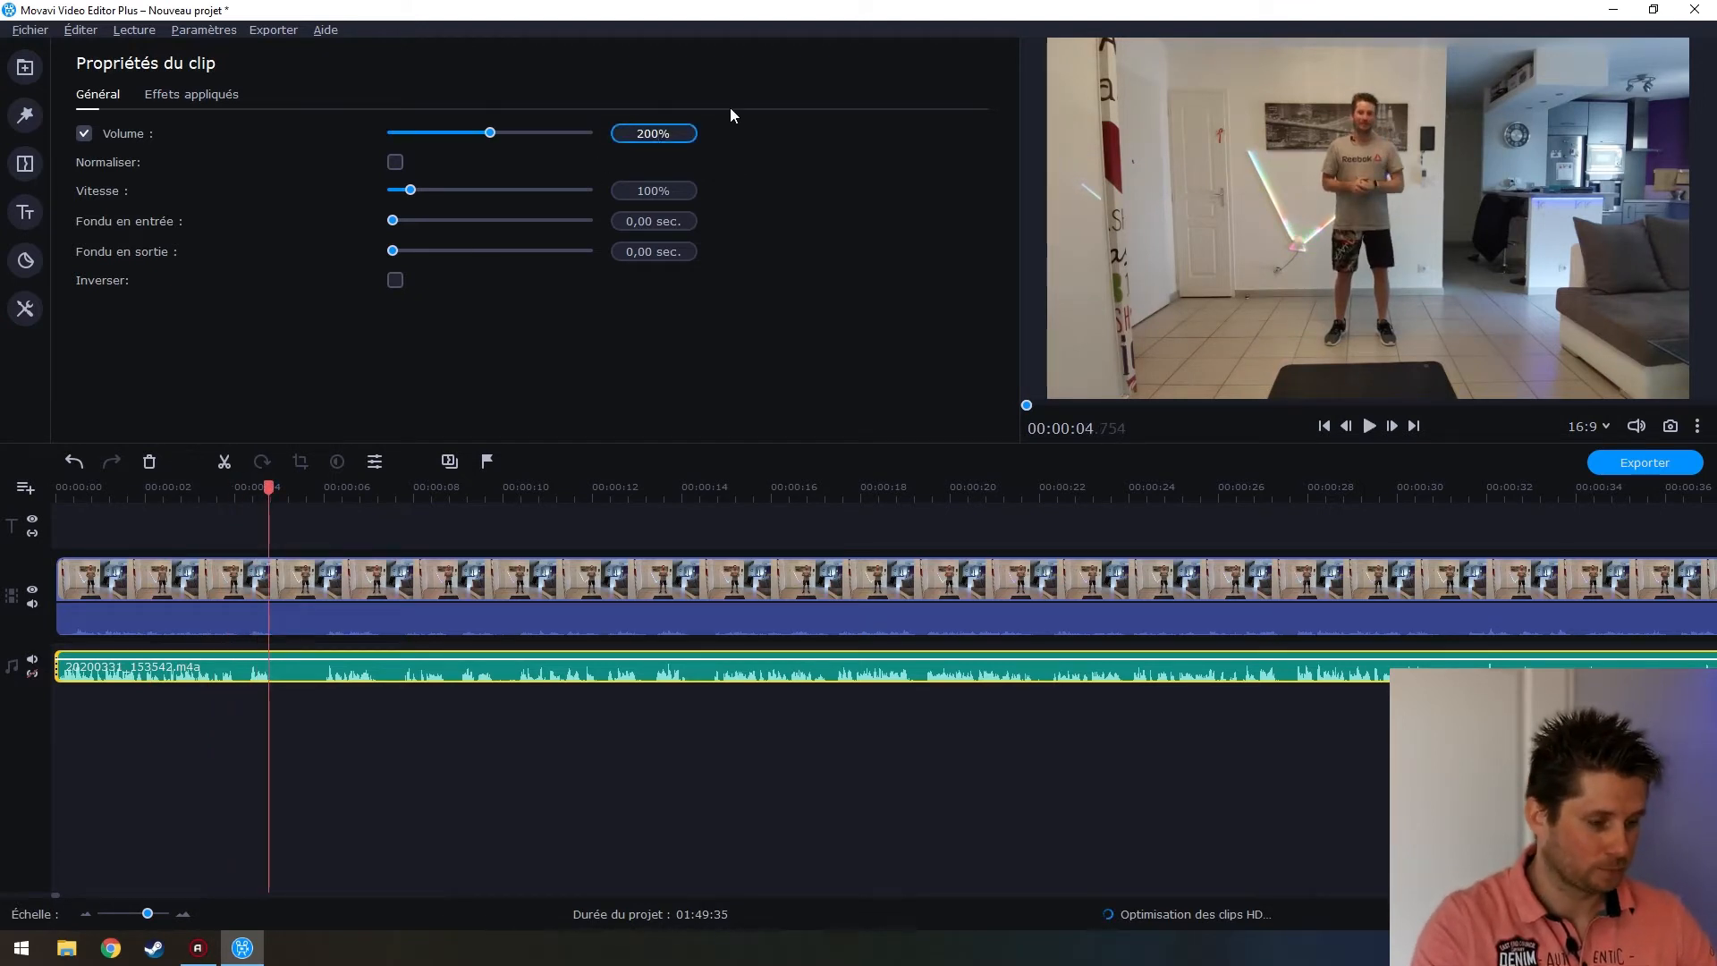
pyautogui.click(71, 673)
pyautogui.press('space')
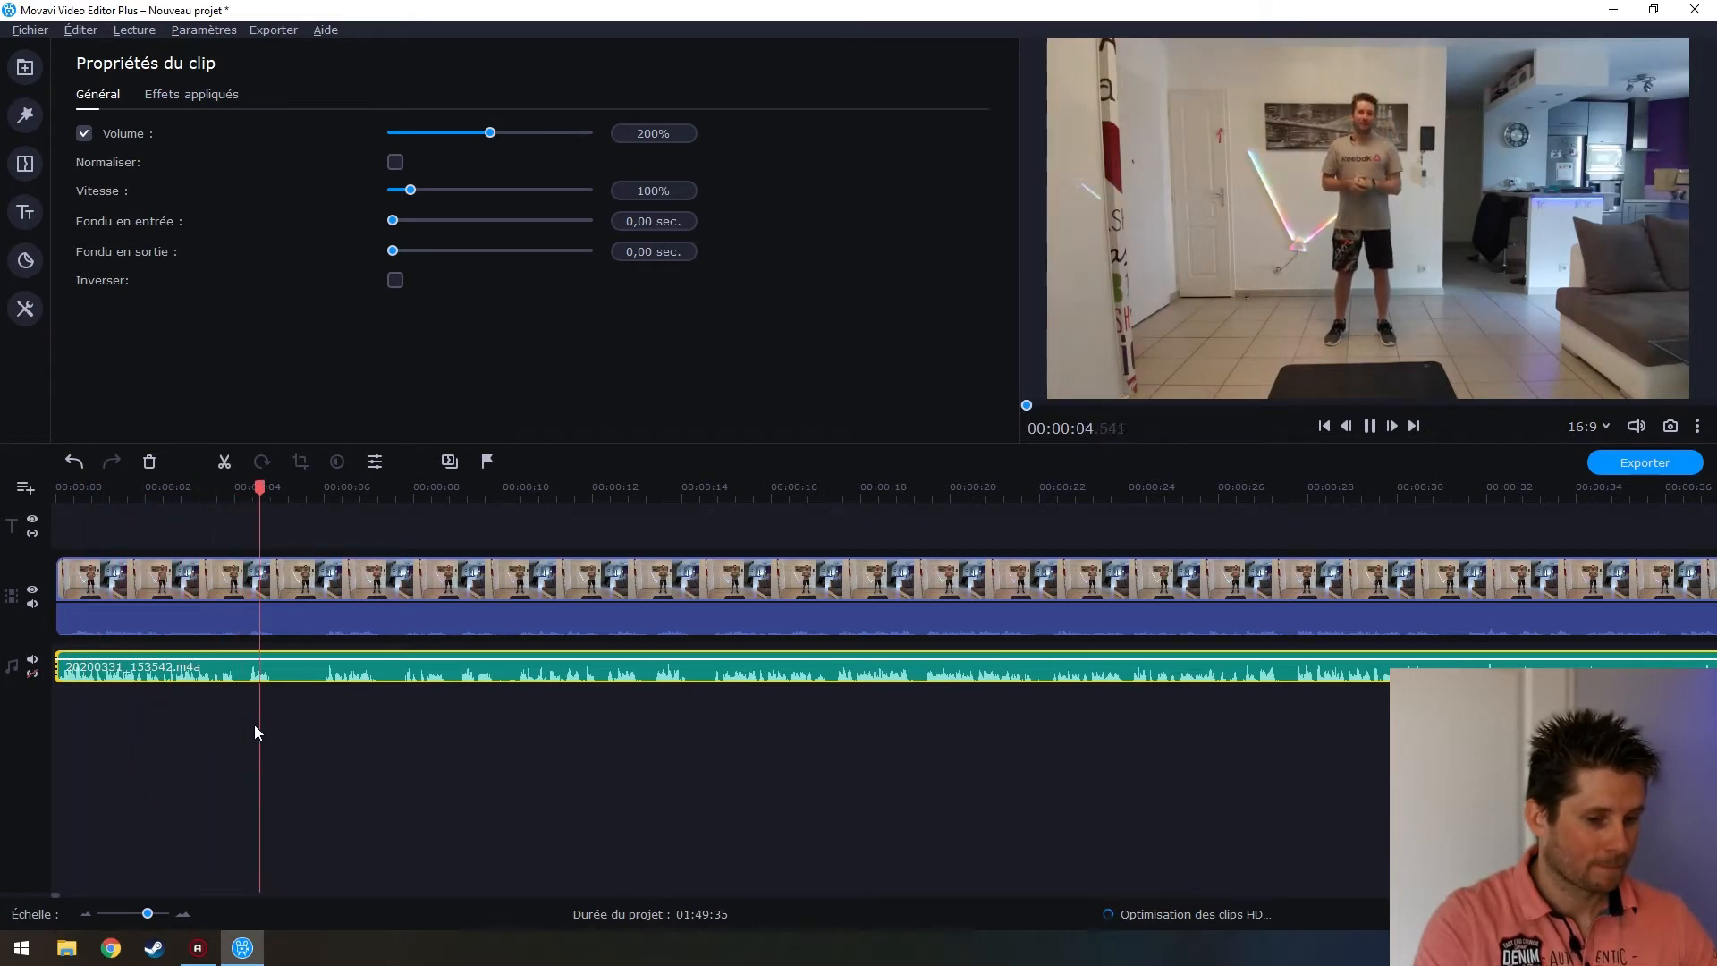
pyautogui.press('space')
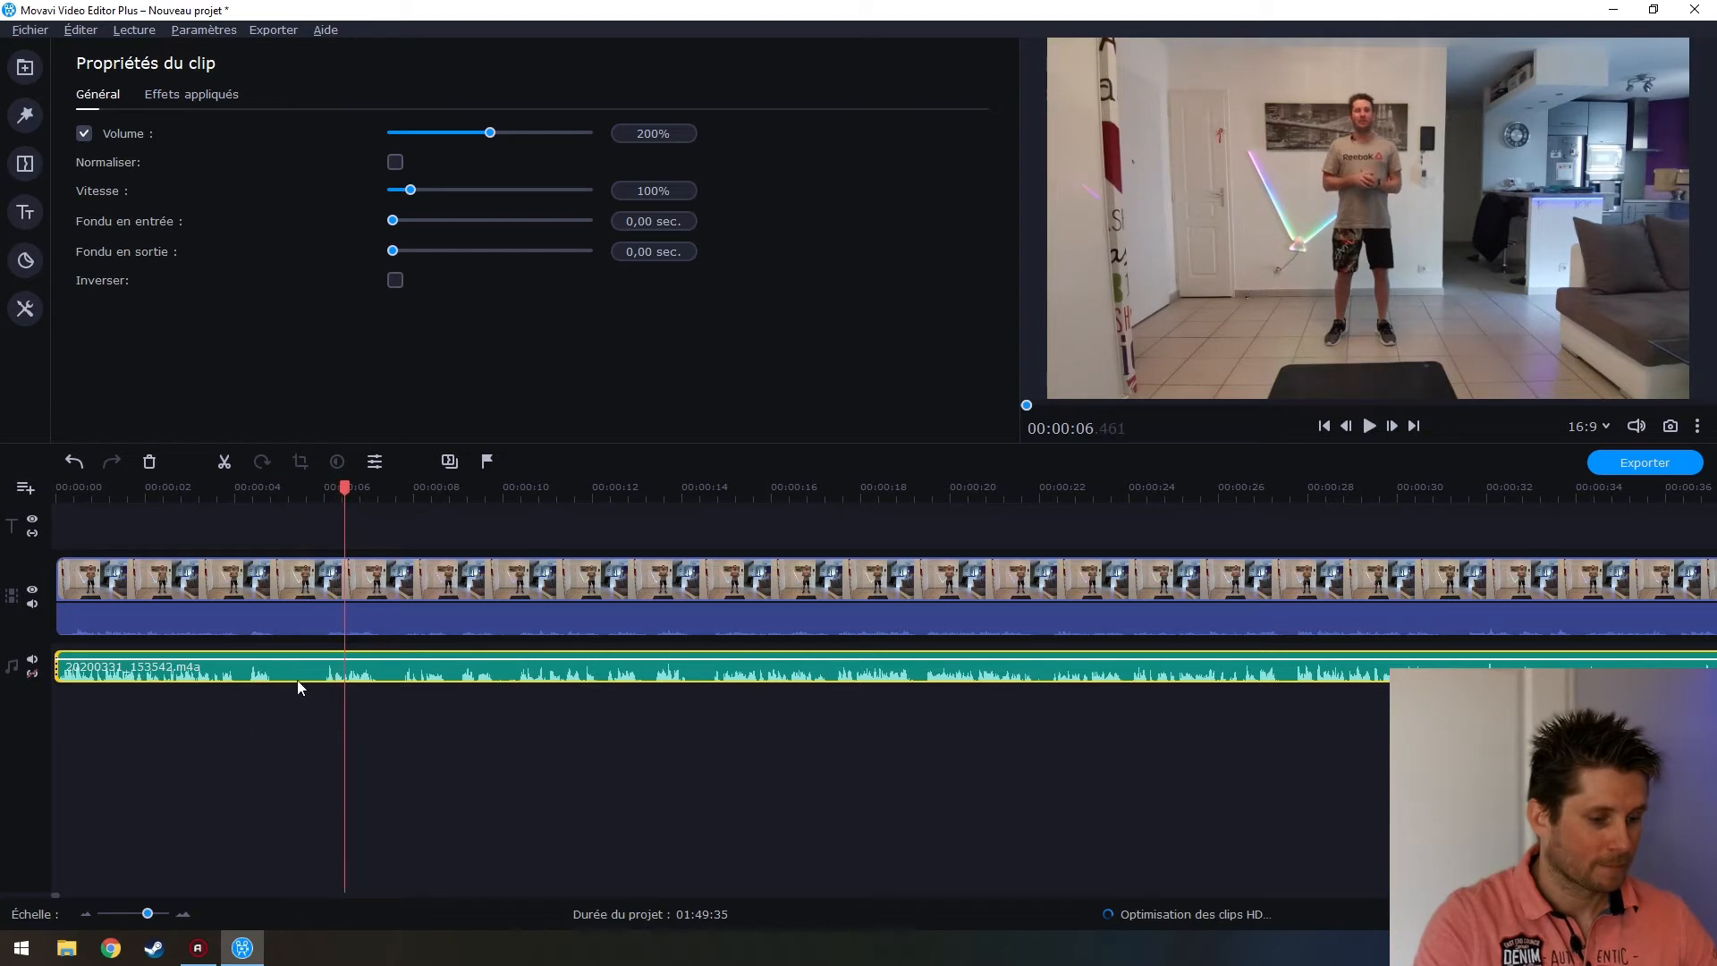
# Test 400% and 200% volume, then settle on 180% and play it back
pyautogui.doubleClick(644, 132)
pyautogui.write('400')
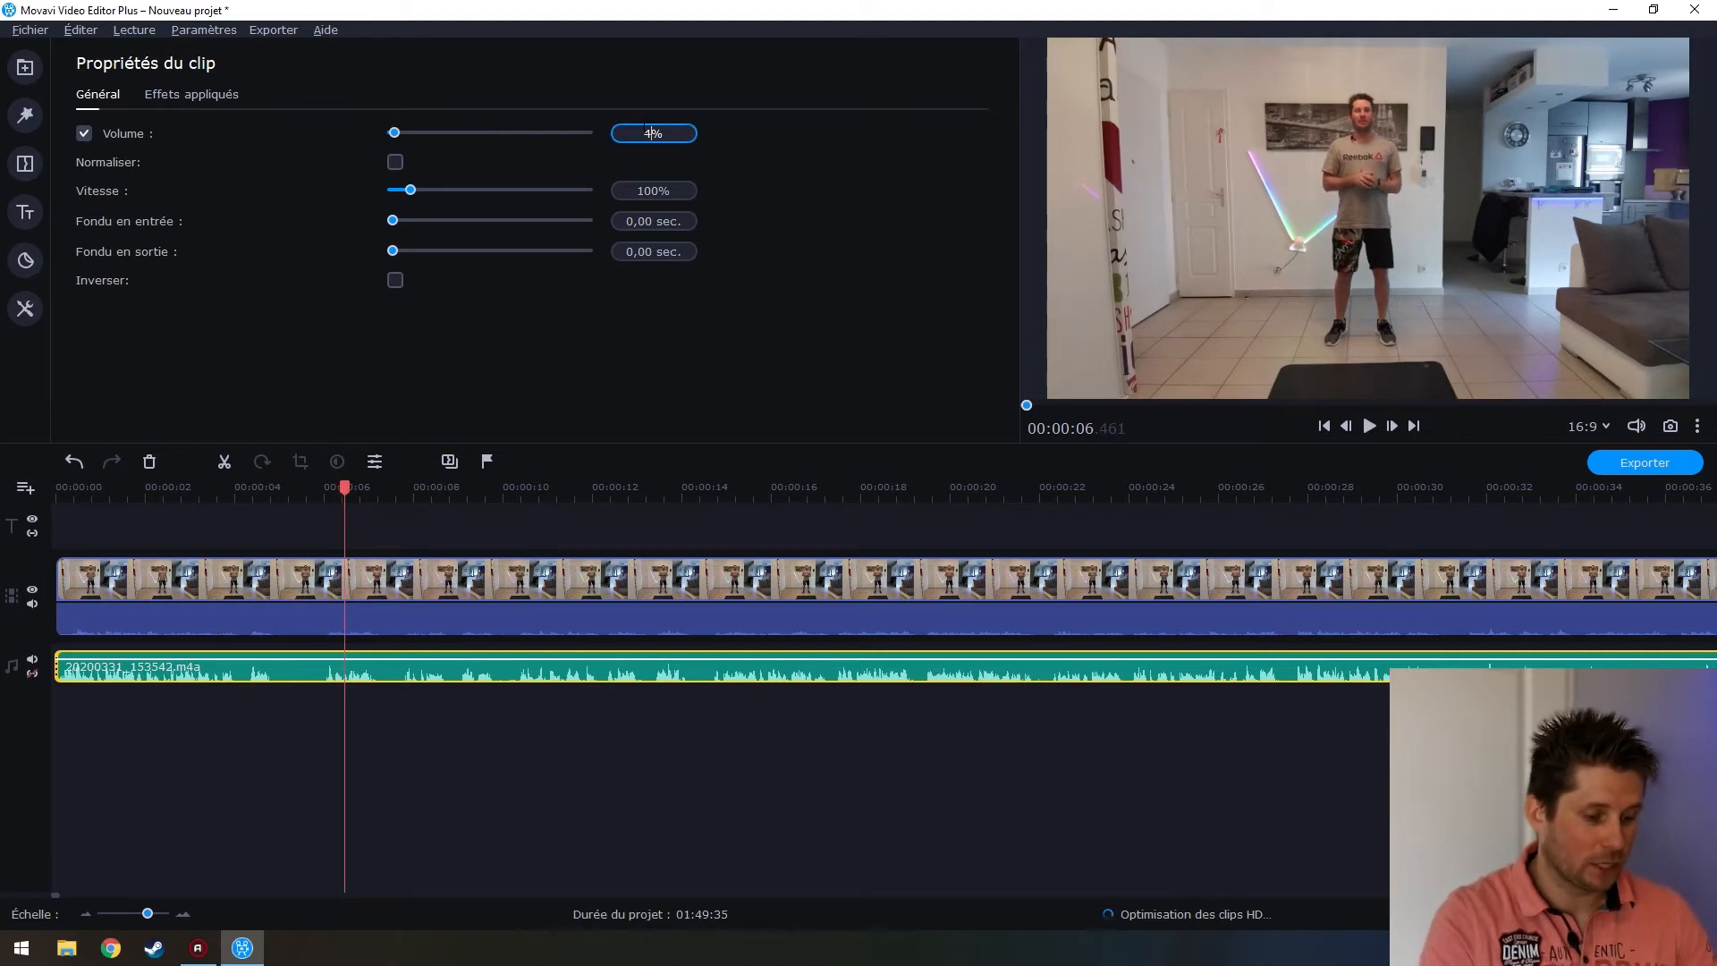
pyautogui.click(72, 664)
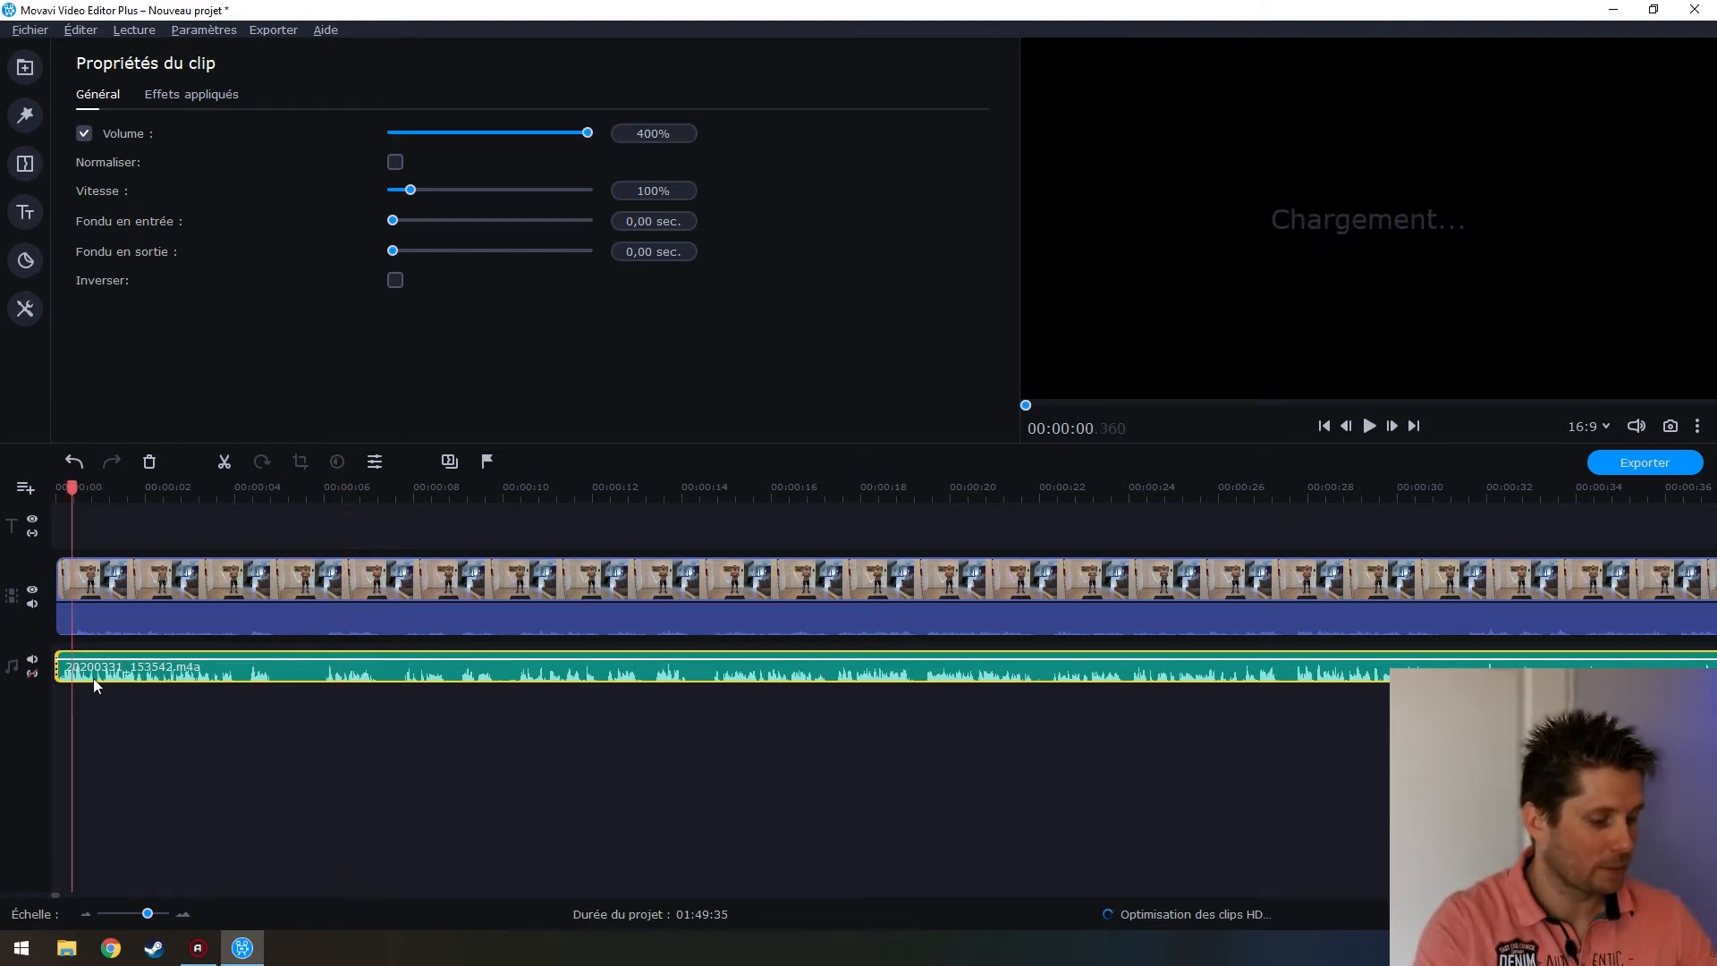
pyautogui.press('space')
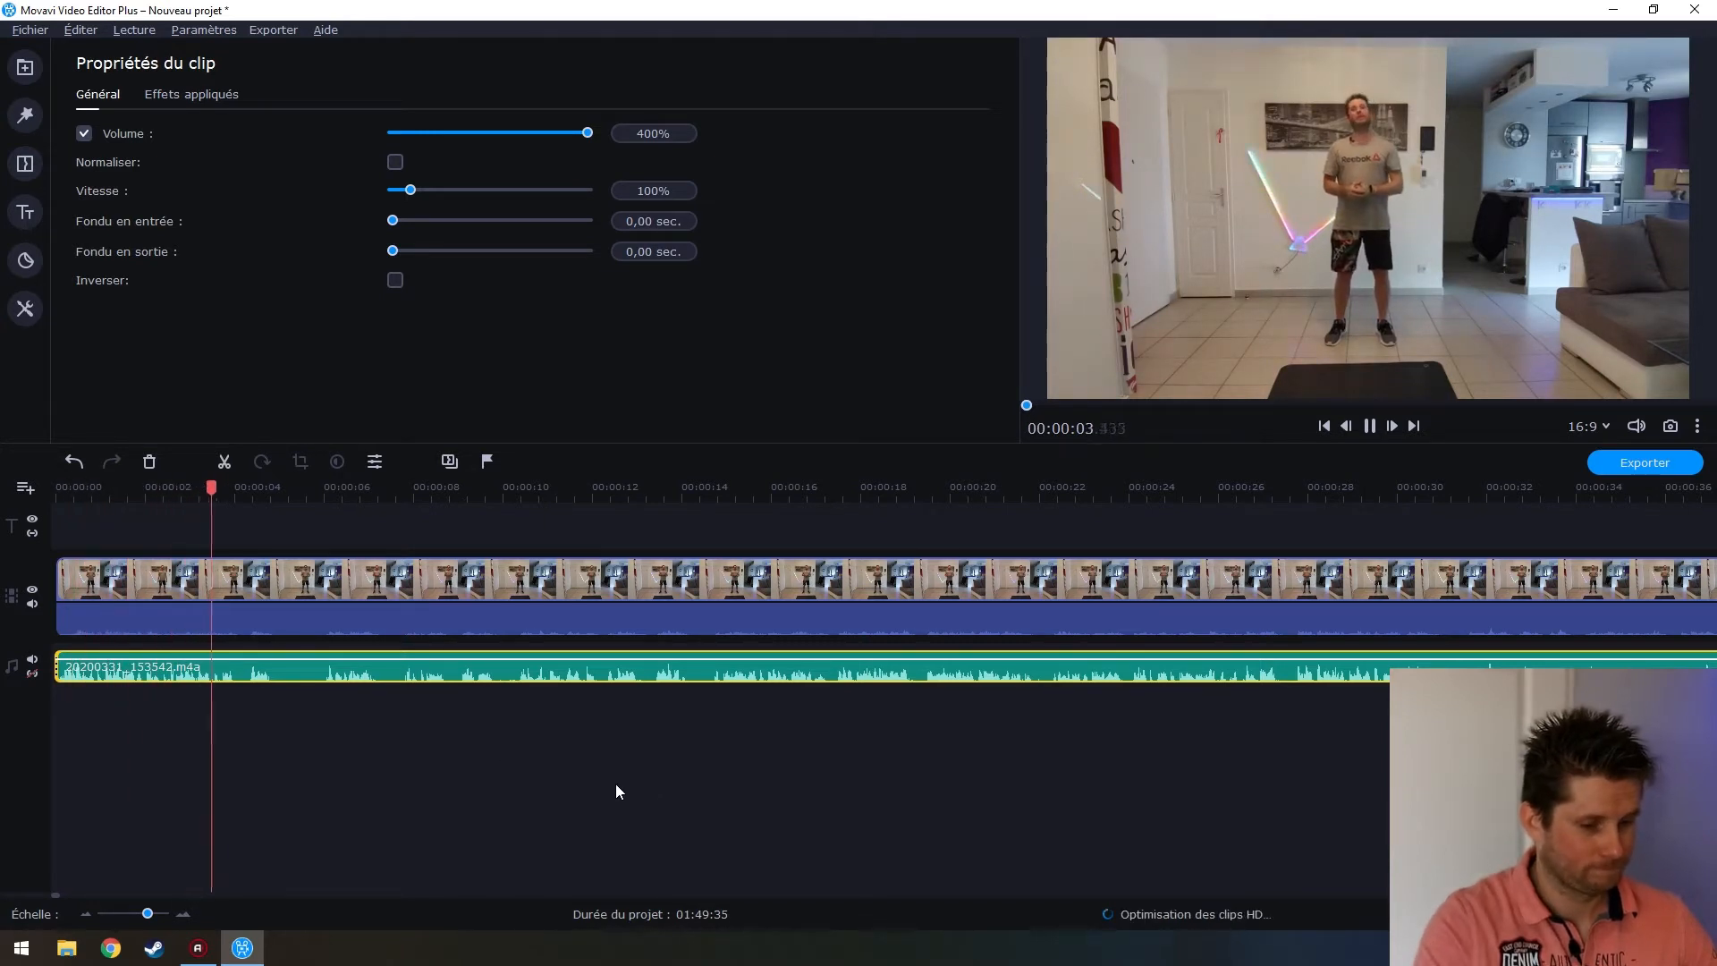
pyautogui.press('space')
pyautogui.click(648, 134)
pyautogui.press('BackSpace')
pyautogui.write('2')
pyautogui.click(81, 676)
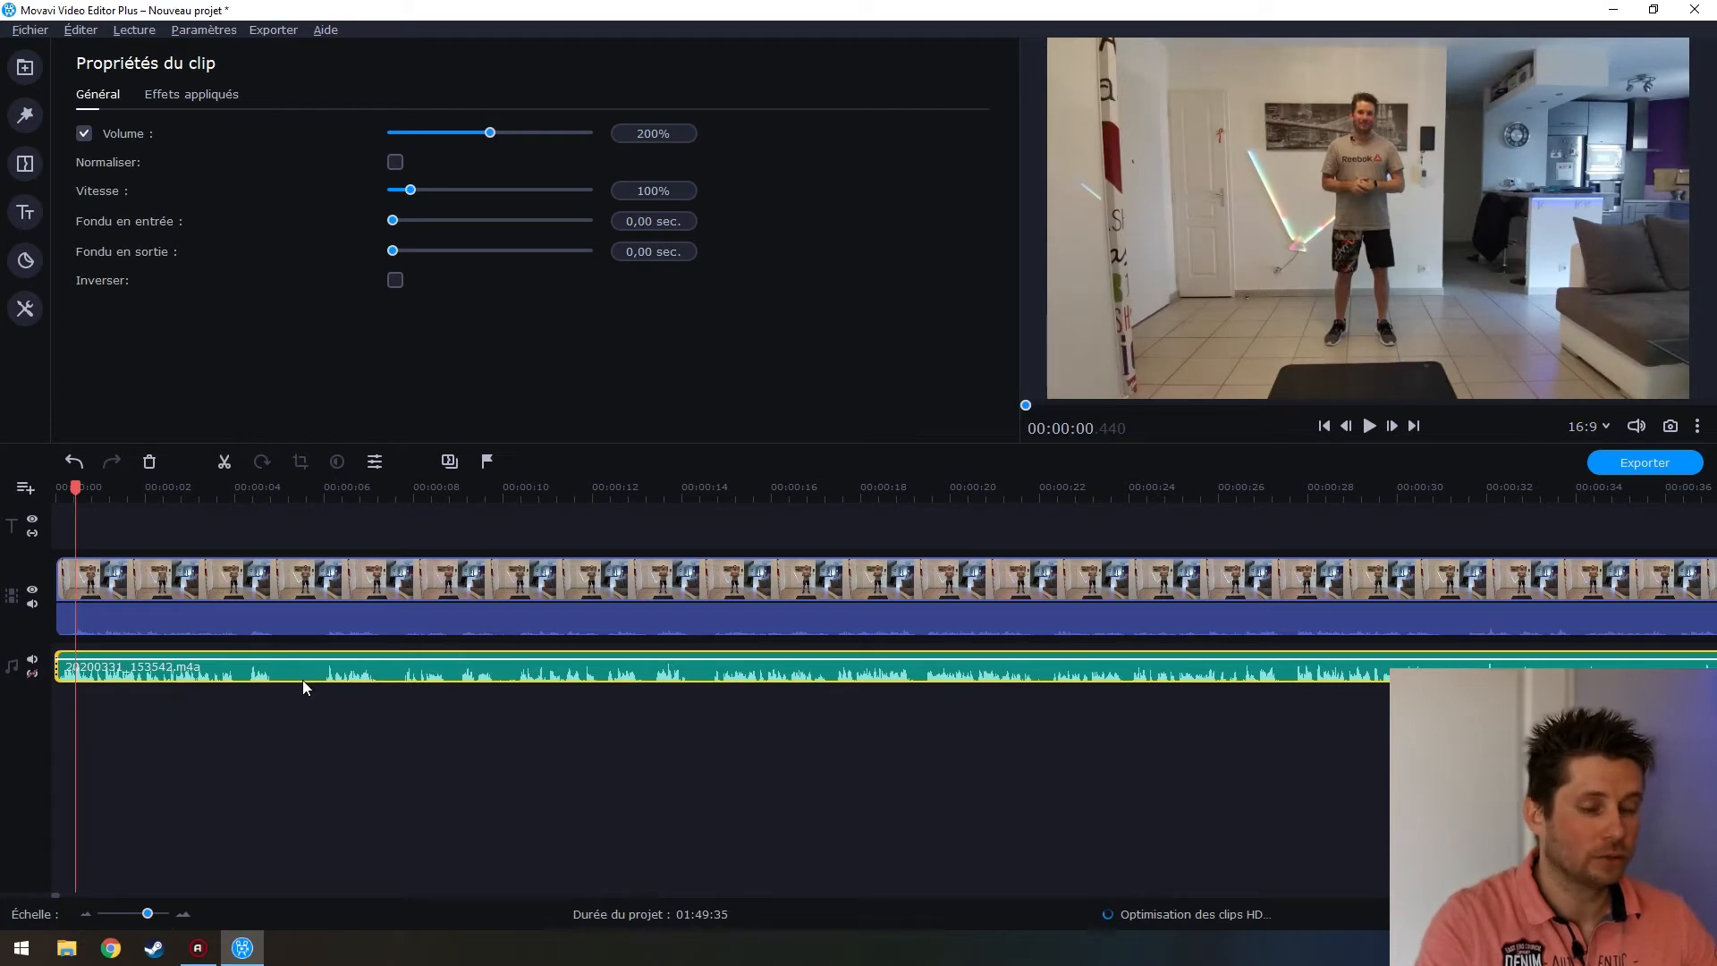
pyautogui.press('space')
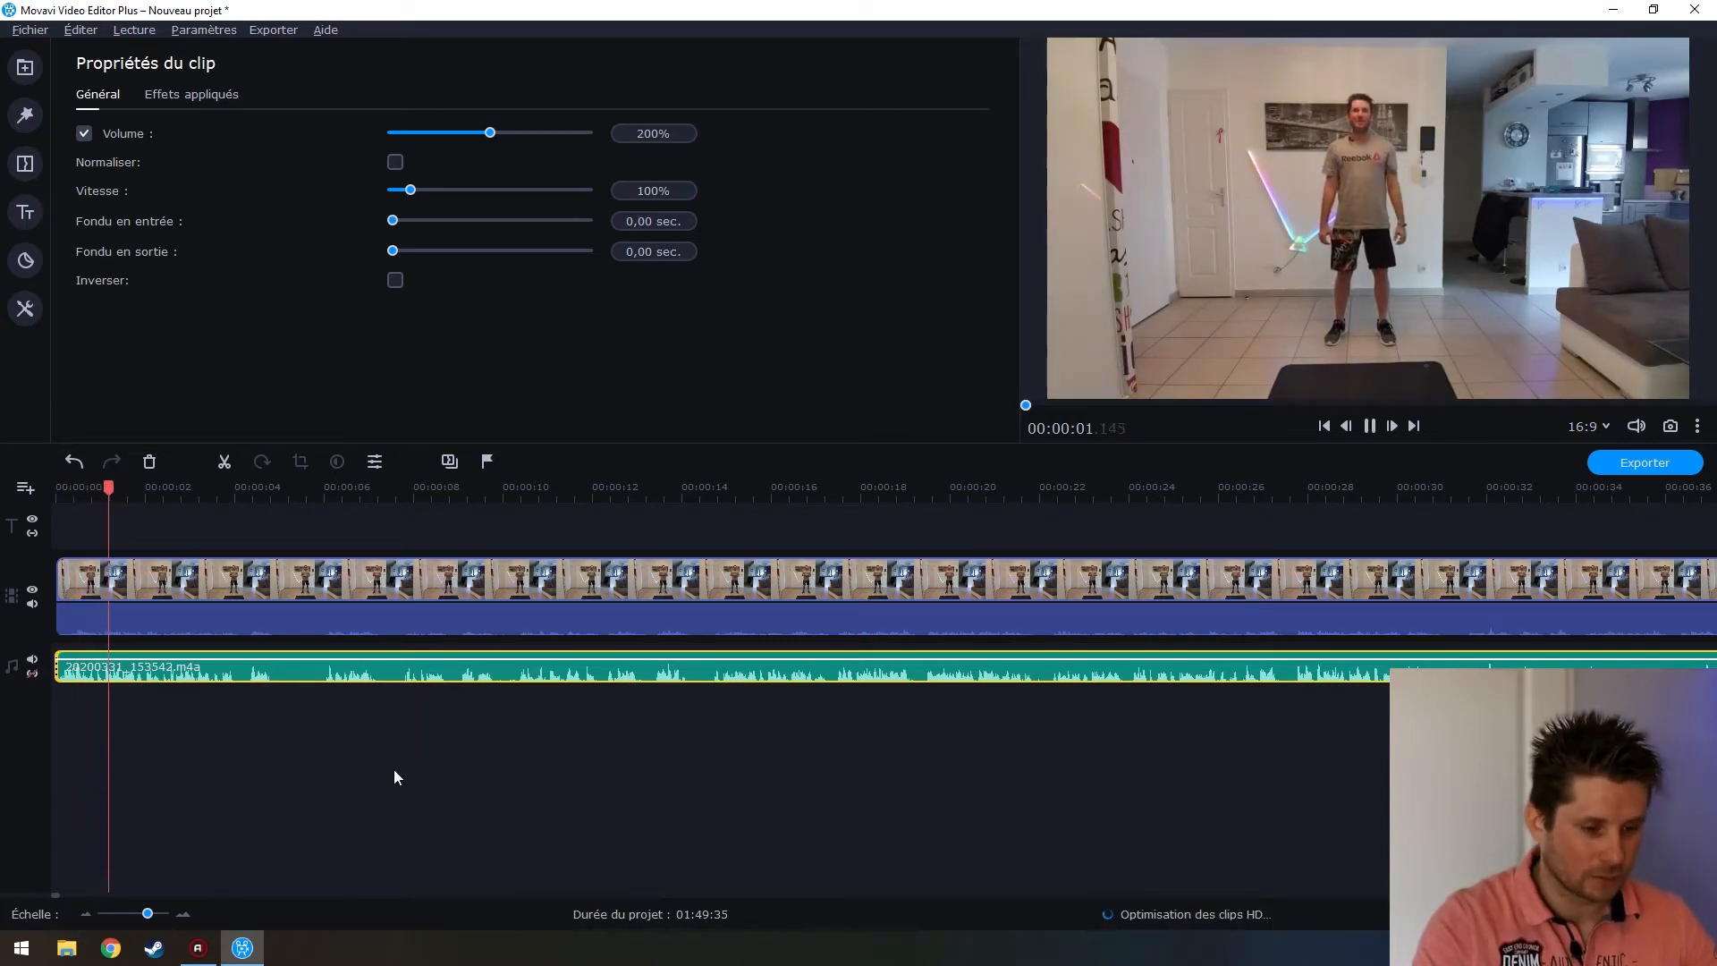
pyautogui.press('space')
pyautogui.click(630, 134)
pyautogui.write('180')
pyautogui.click(87, 673)
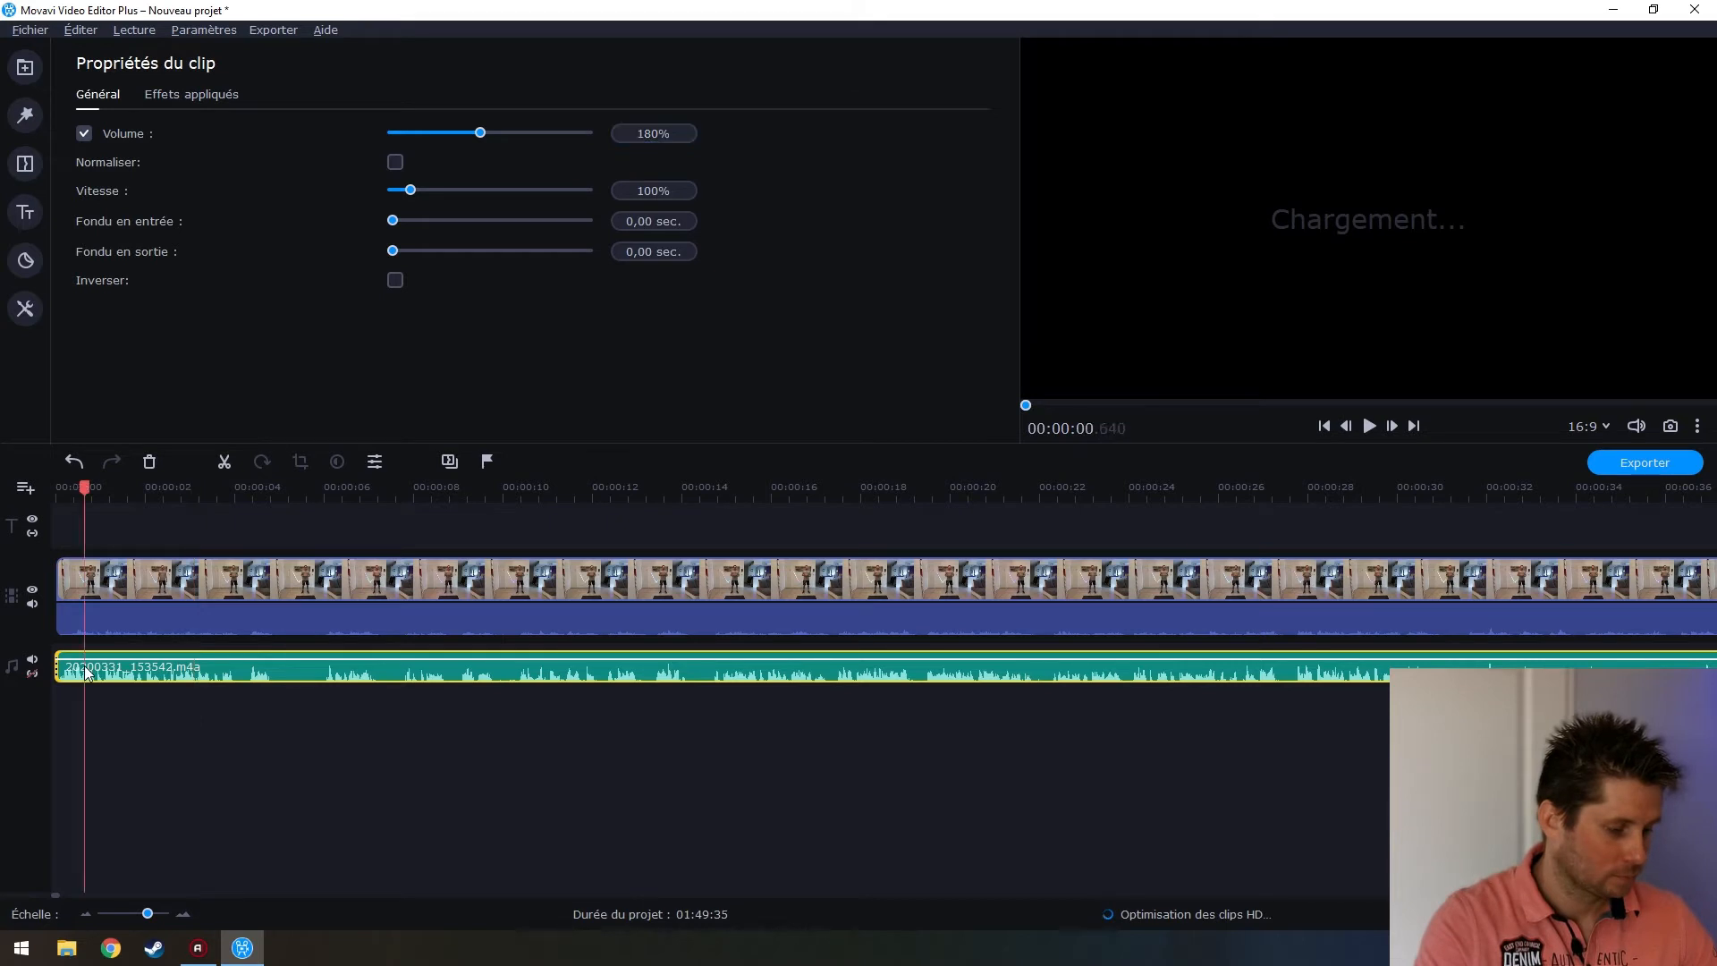
pyautogui.press('space')
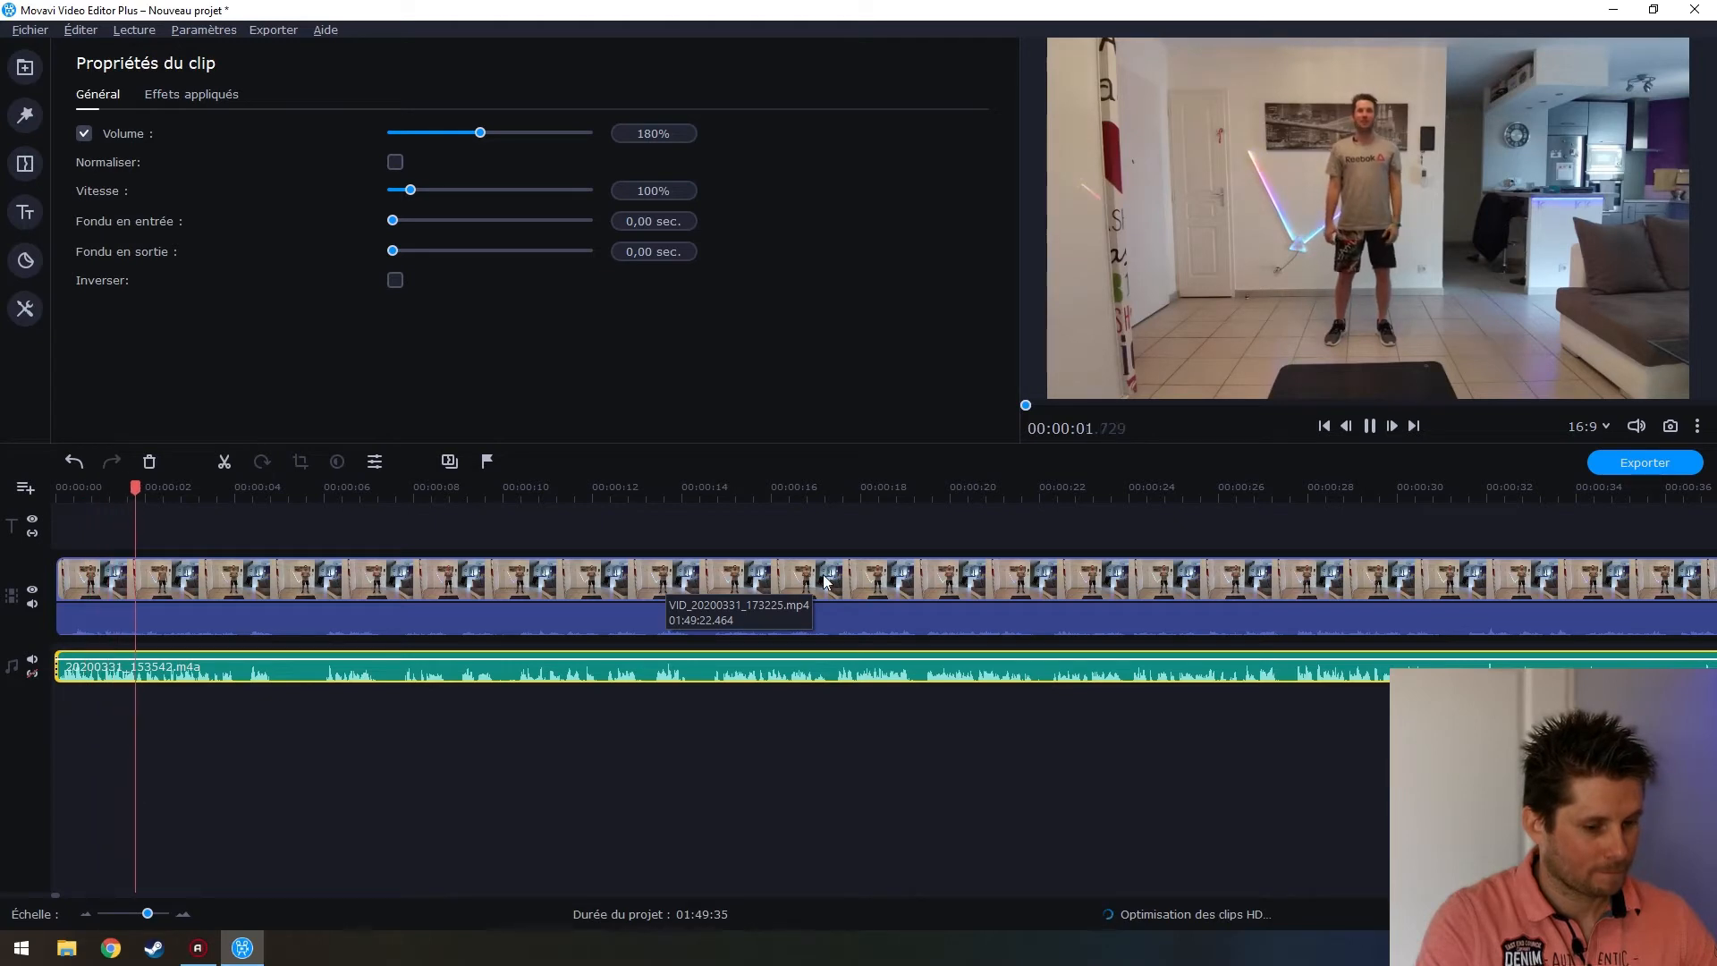
# Pause playback, zoom the timeline out to the full 01:49:35 project, and deselect the audio clip
pyautogui.click(1370, 425)
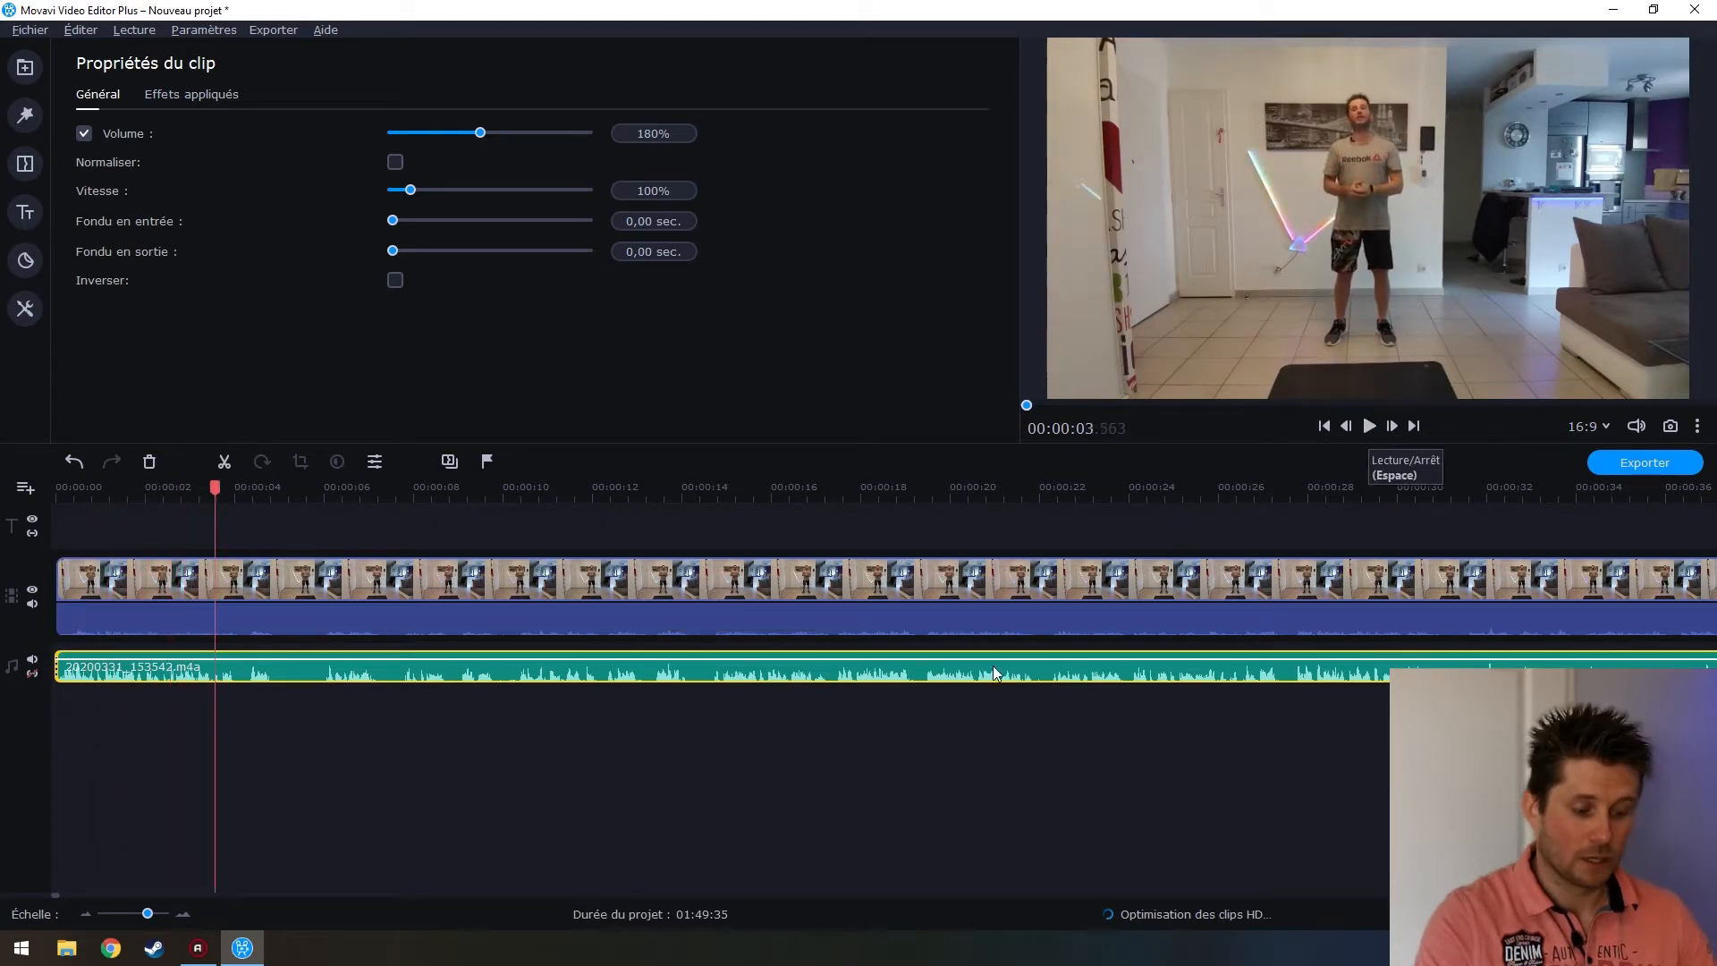
pyautogui.scroll(-10, 669, 796)
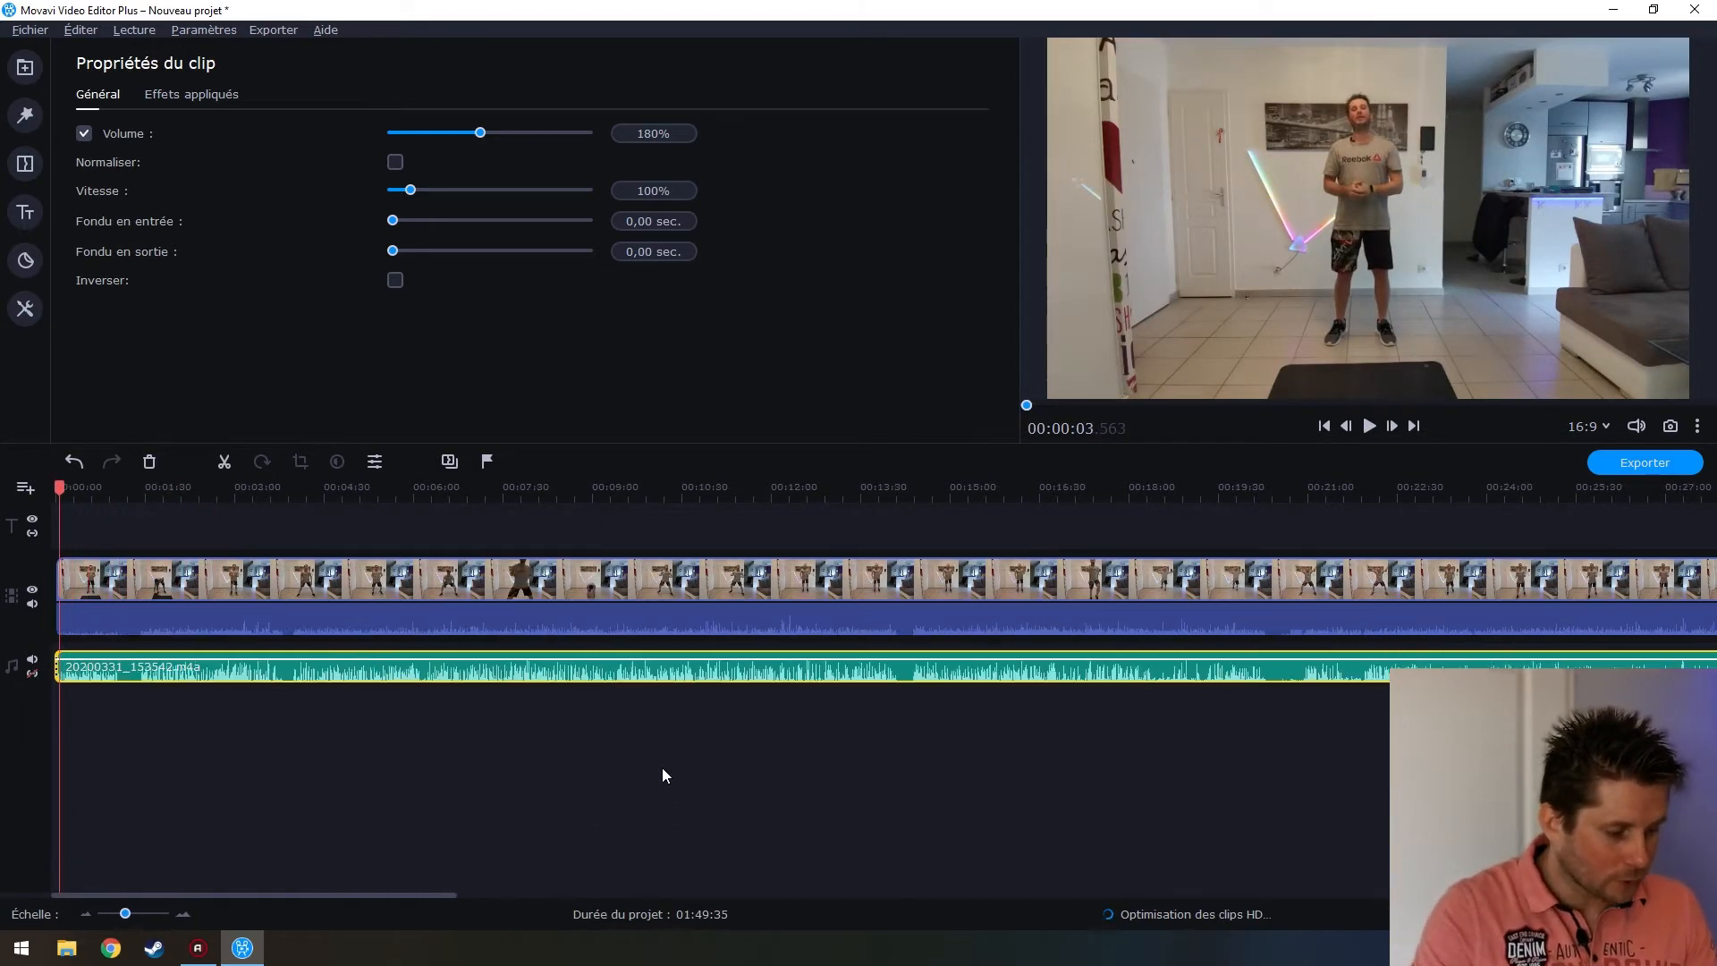
pyautogui.scroll(-1, 665, 775)
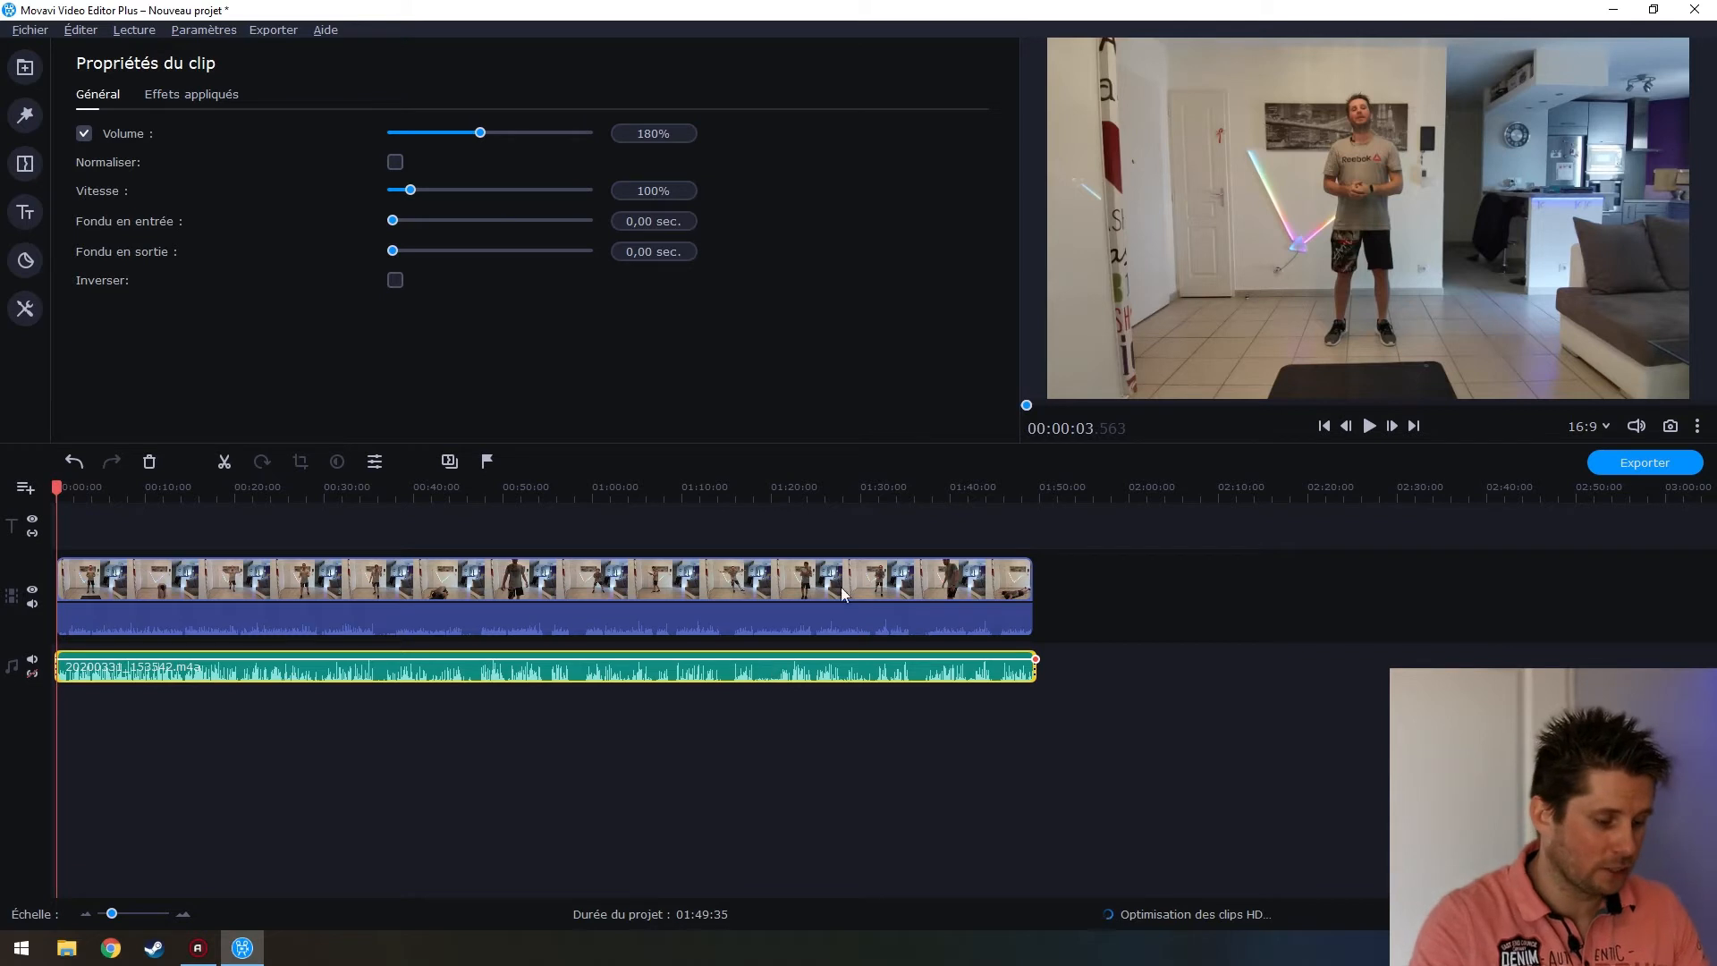
pyautogui.click(524, 770)
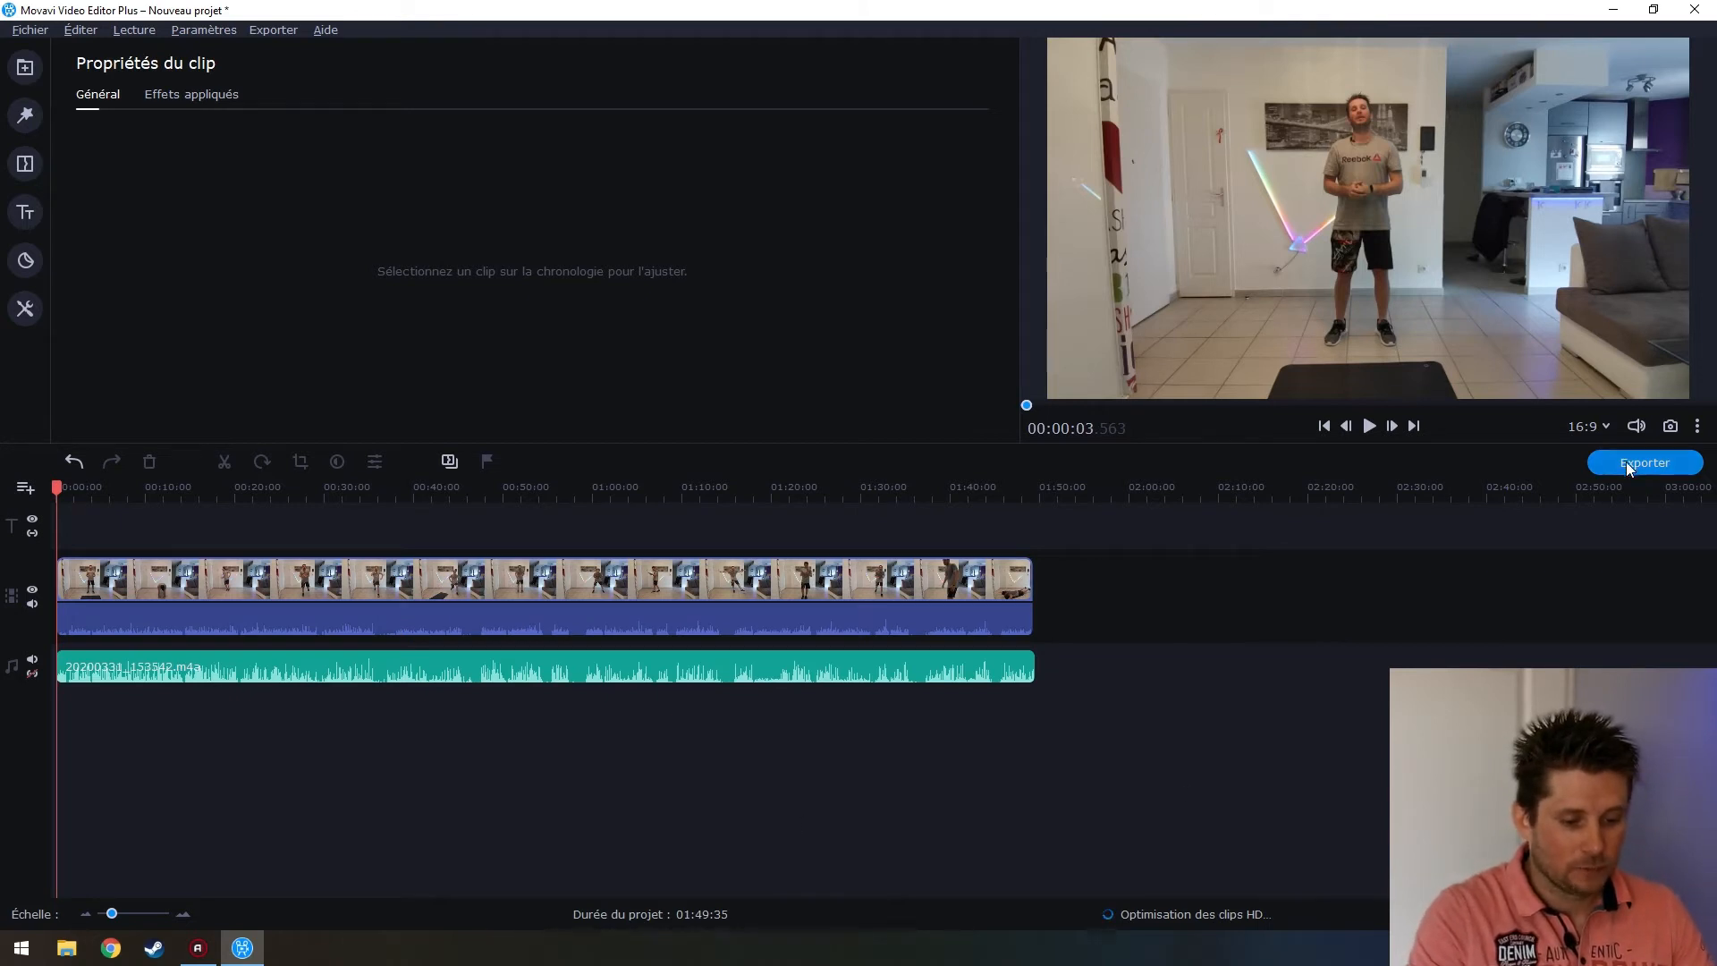
# Choose saving the video to the computer, titled BA90_VID+VOIX
pyautogui.click(1656, 465)
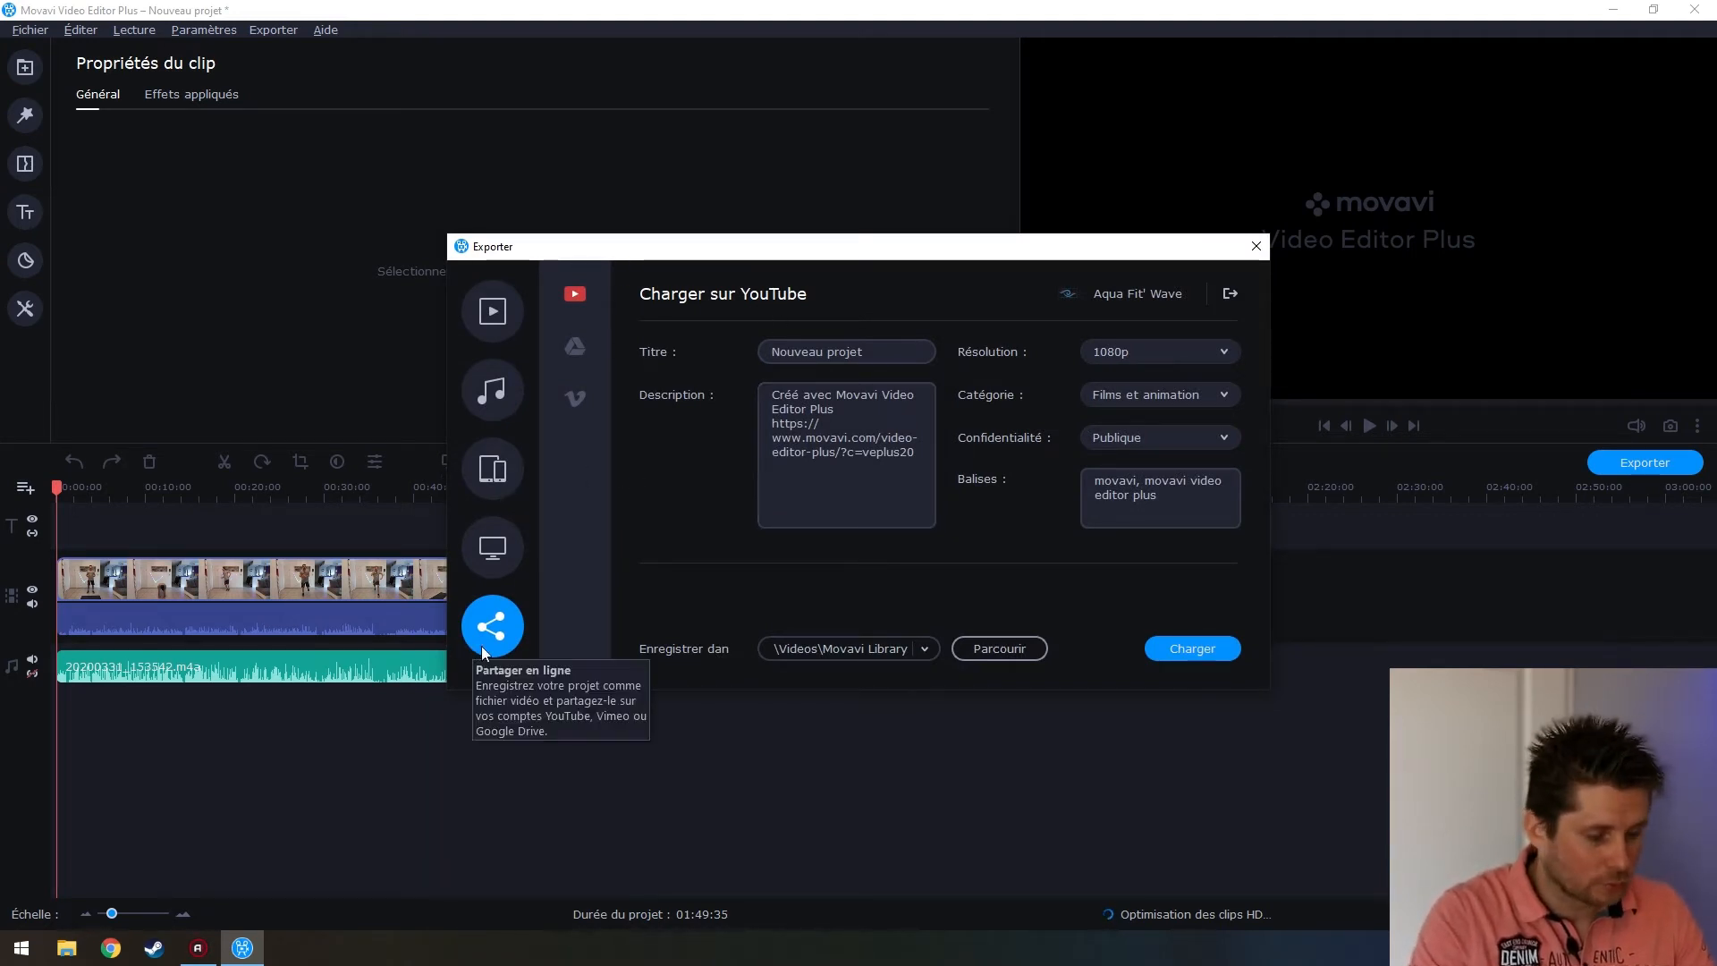
pyautogui.click(493, 311)
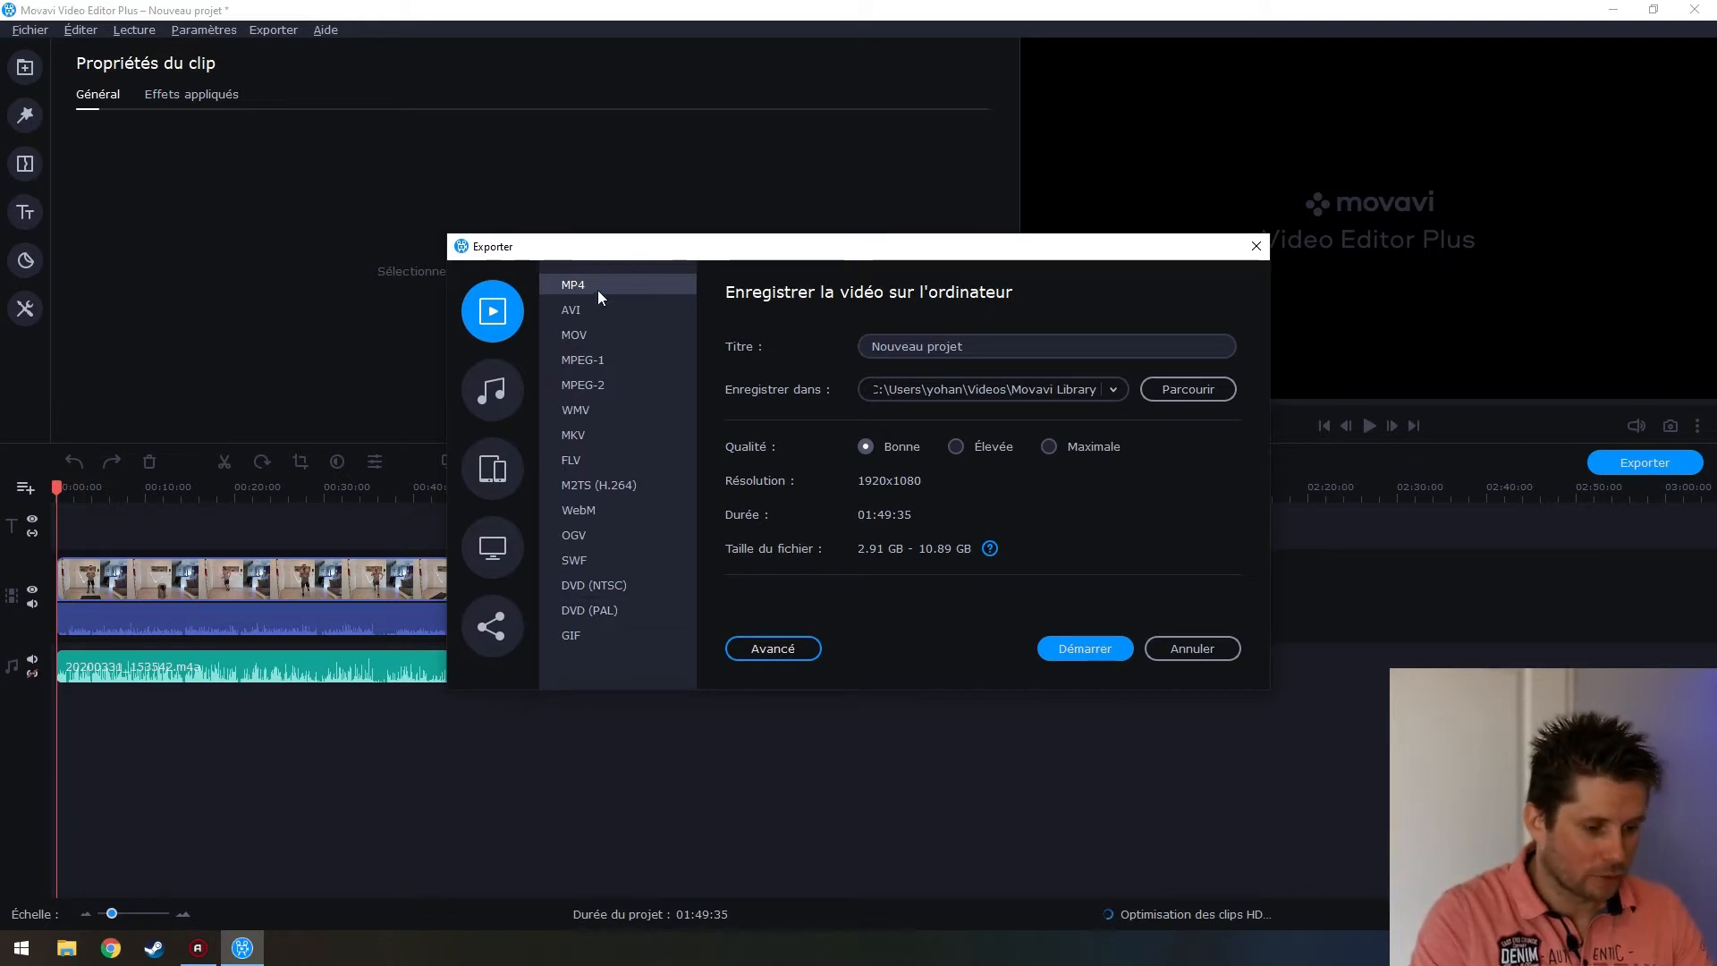
pyautogui.moveTo(973, 347); pyautogui.dragTo(869, 347)
pyautogui.write('B')
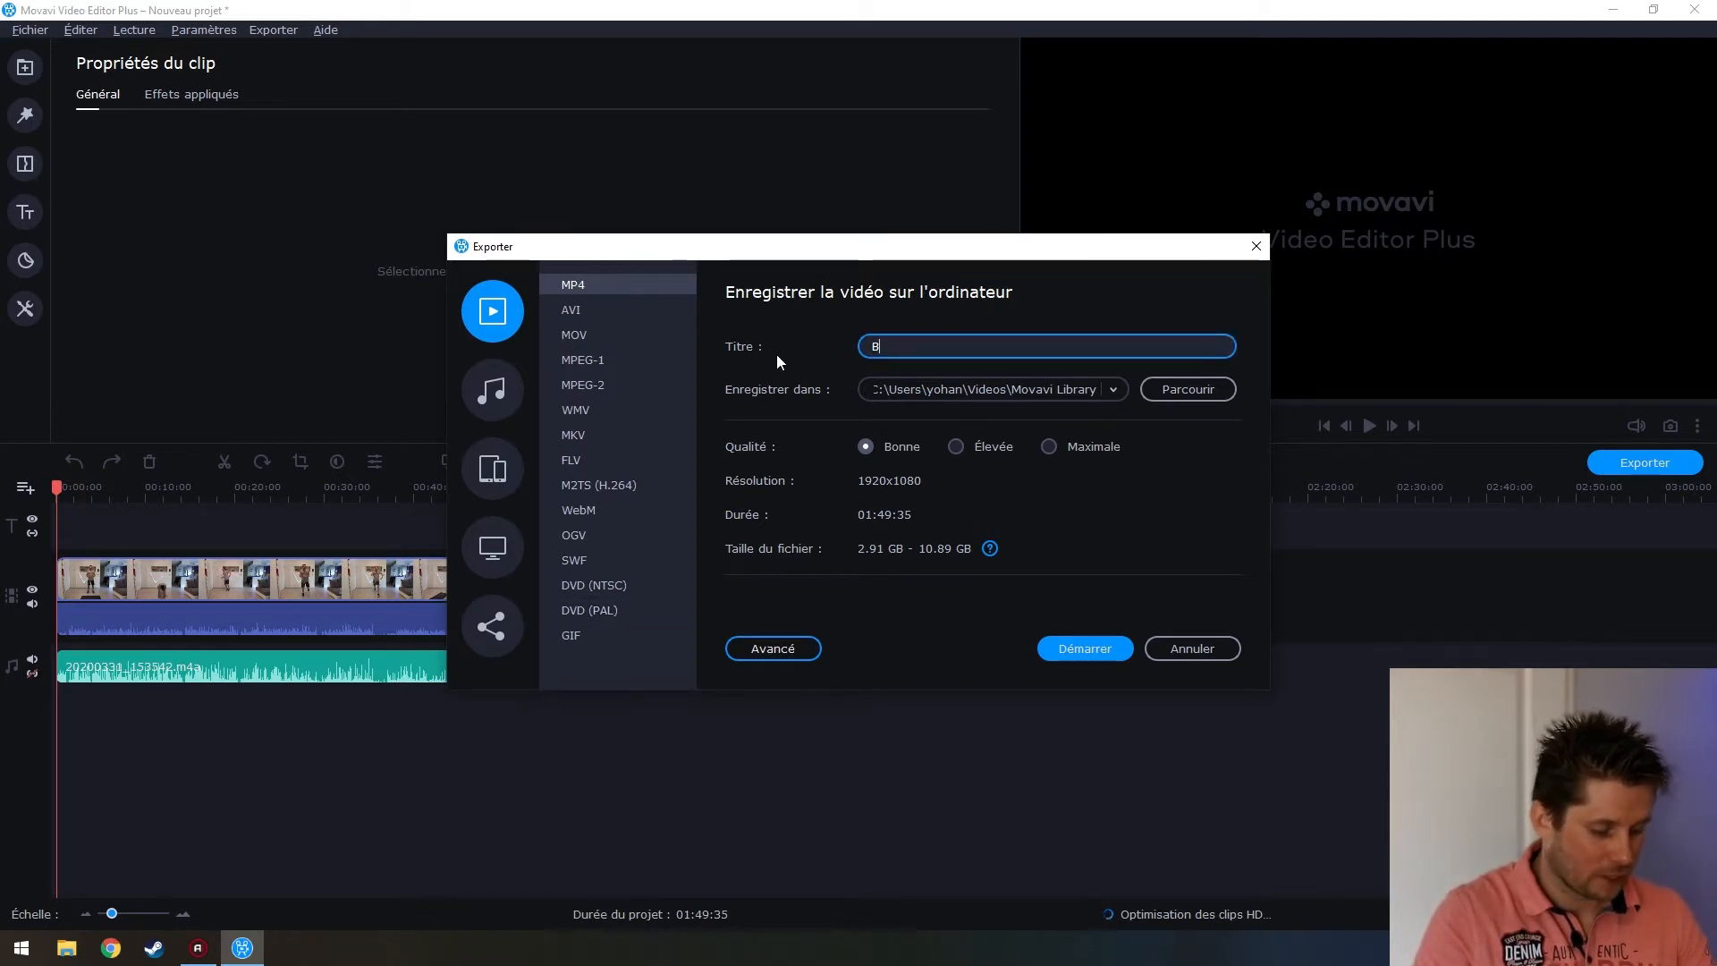
pyautogui.write('A90_VID')
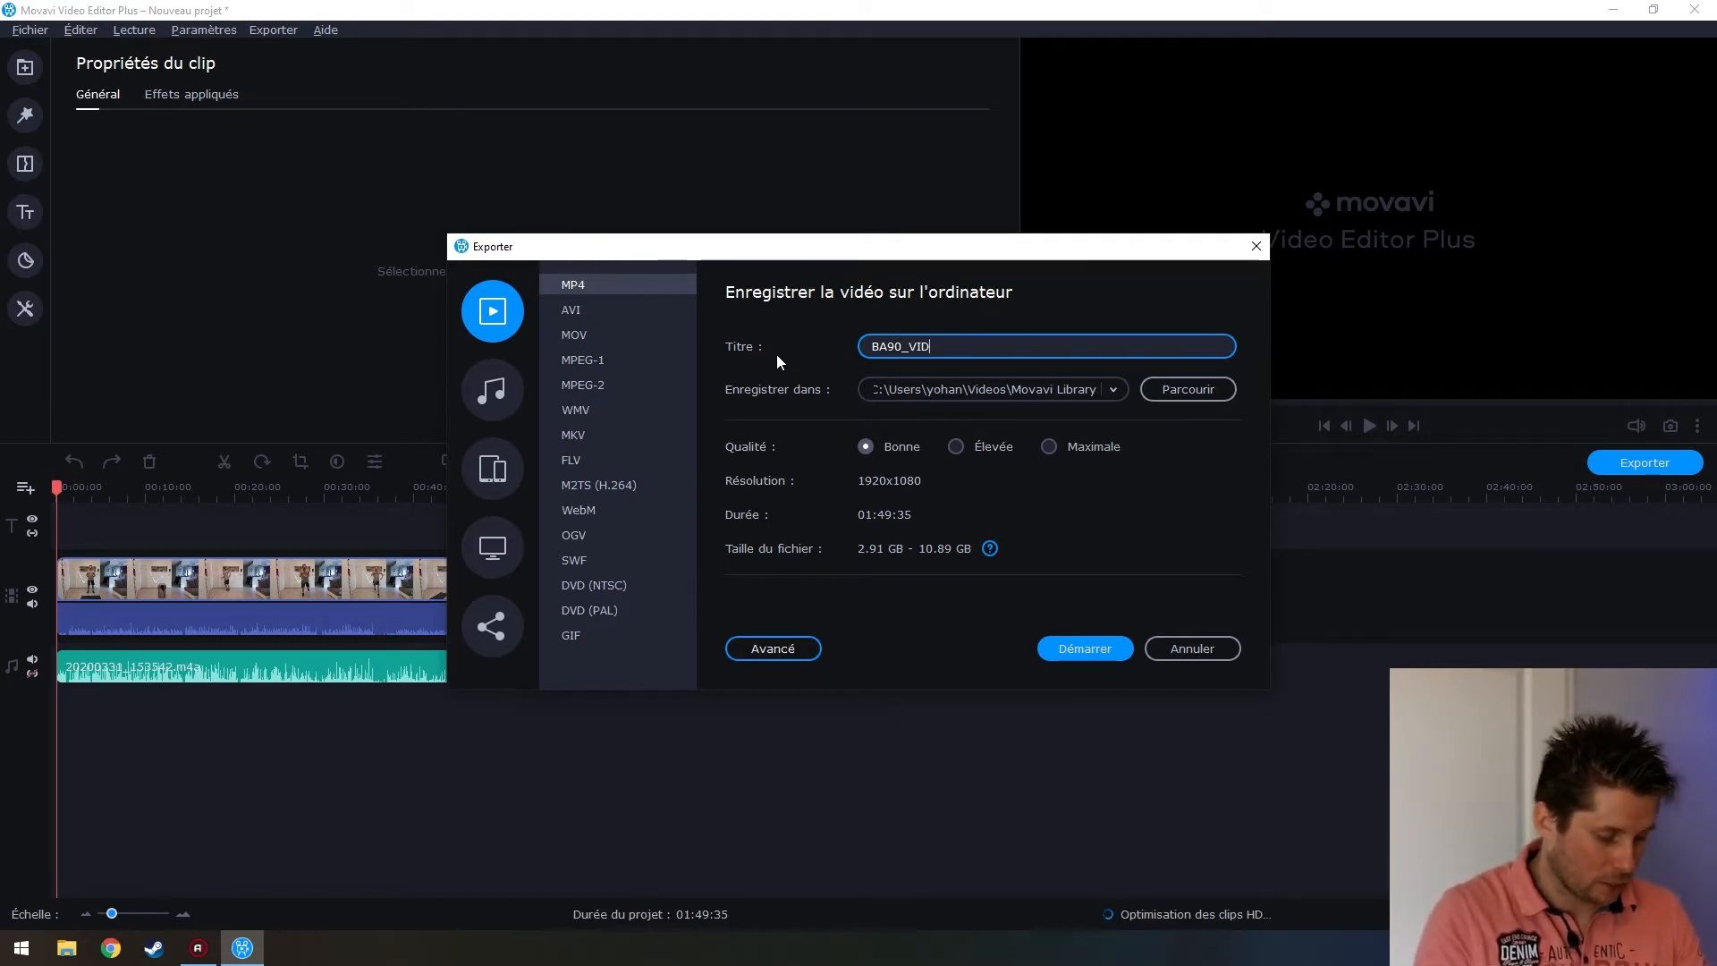
pyautogui.write('+V')
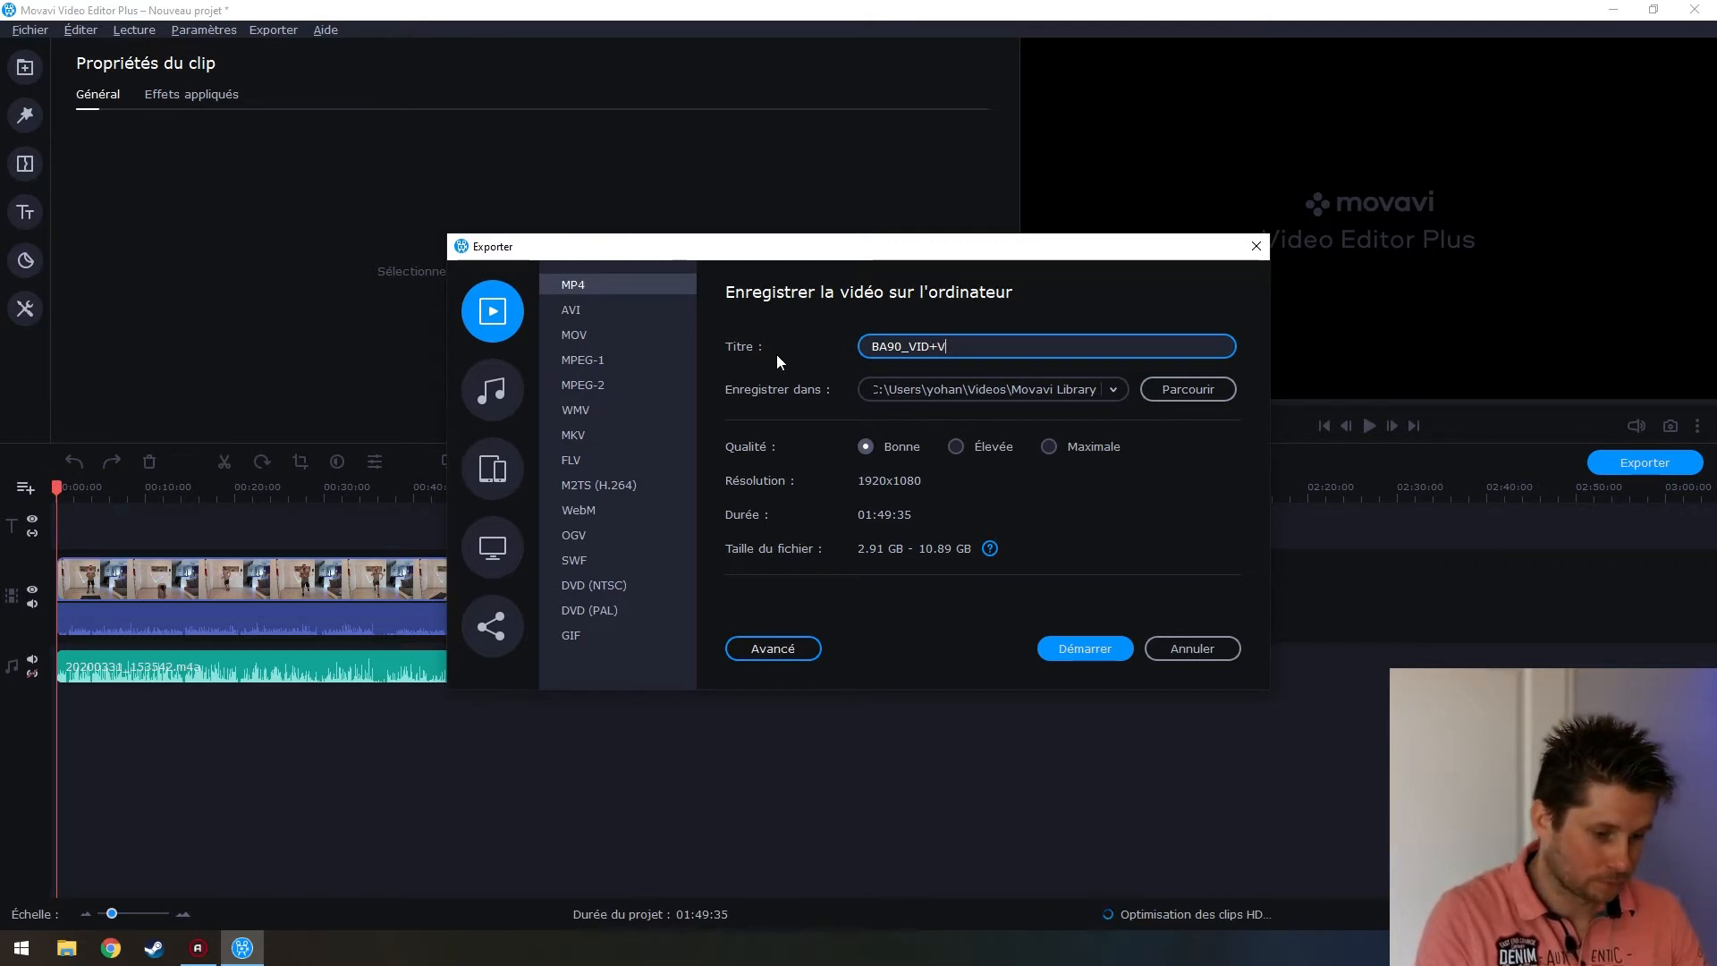
pyautogui.write('OIX')
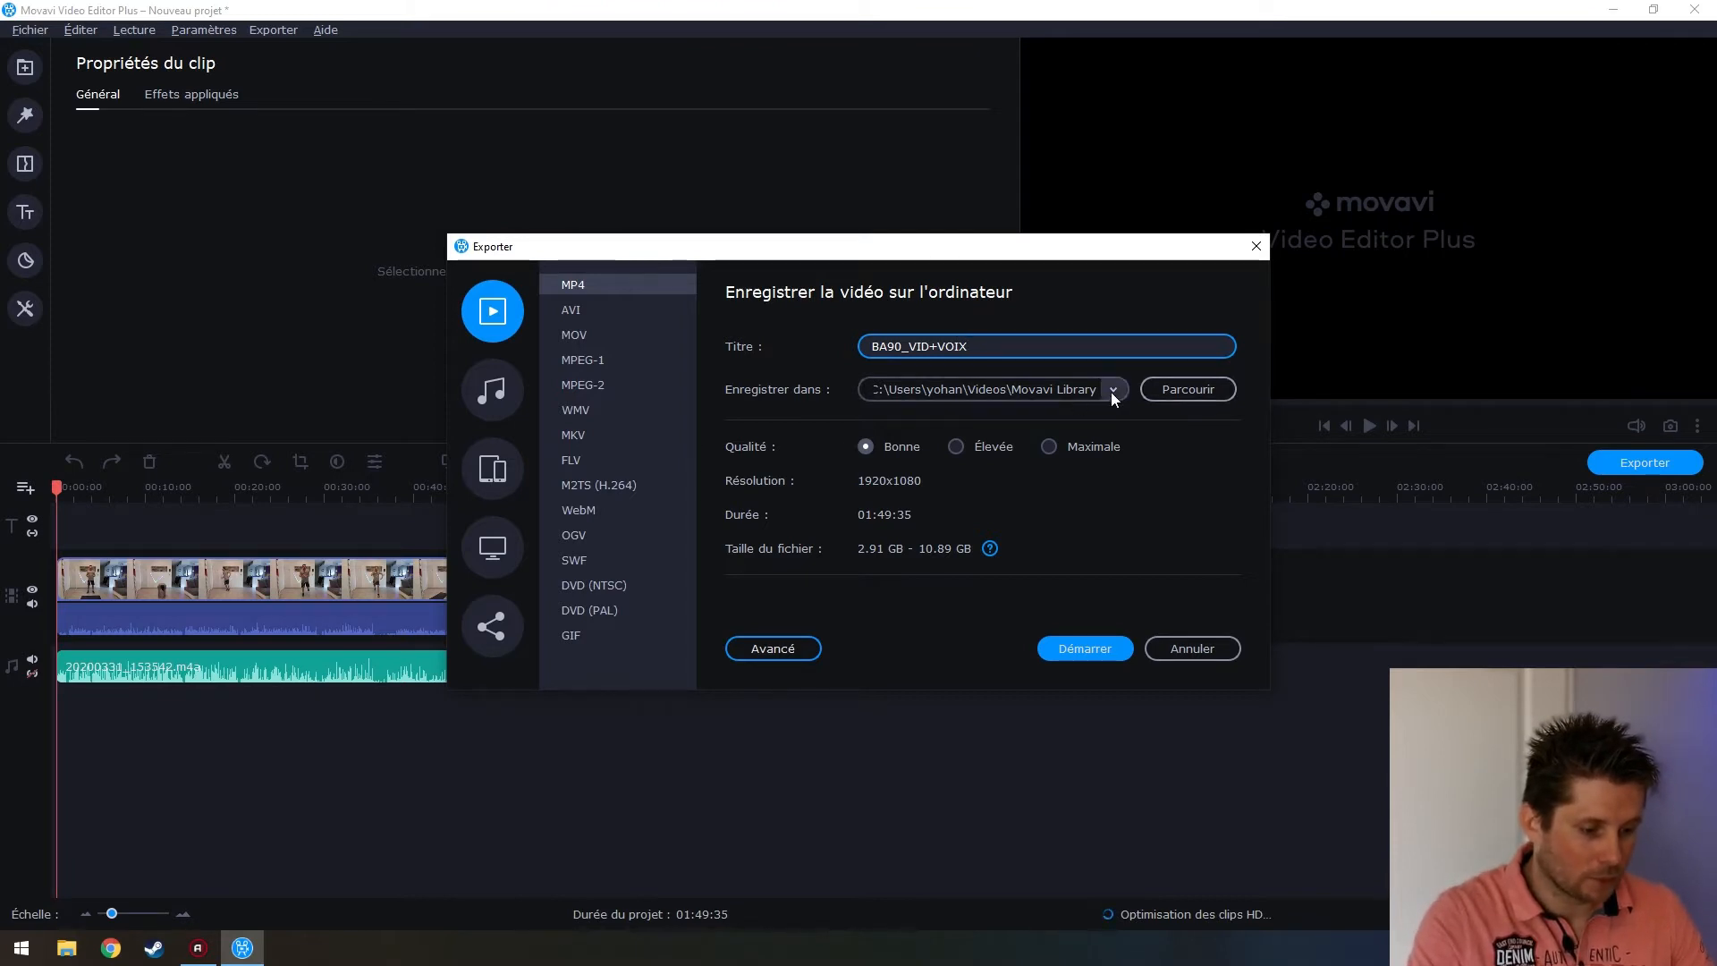
# Set the export destination folder to Vidéos > Rush > Rush Attack 90
pyautogui.click(1150, 388)
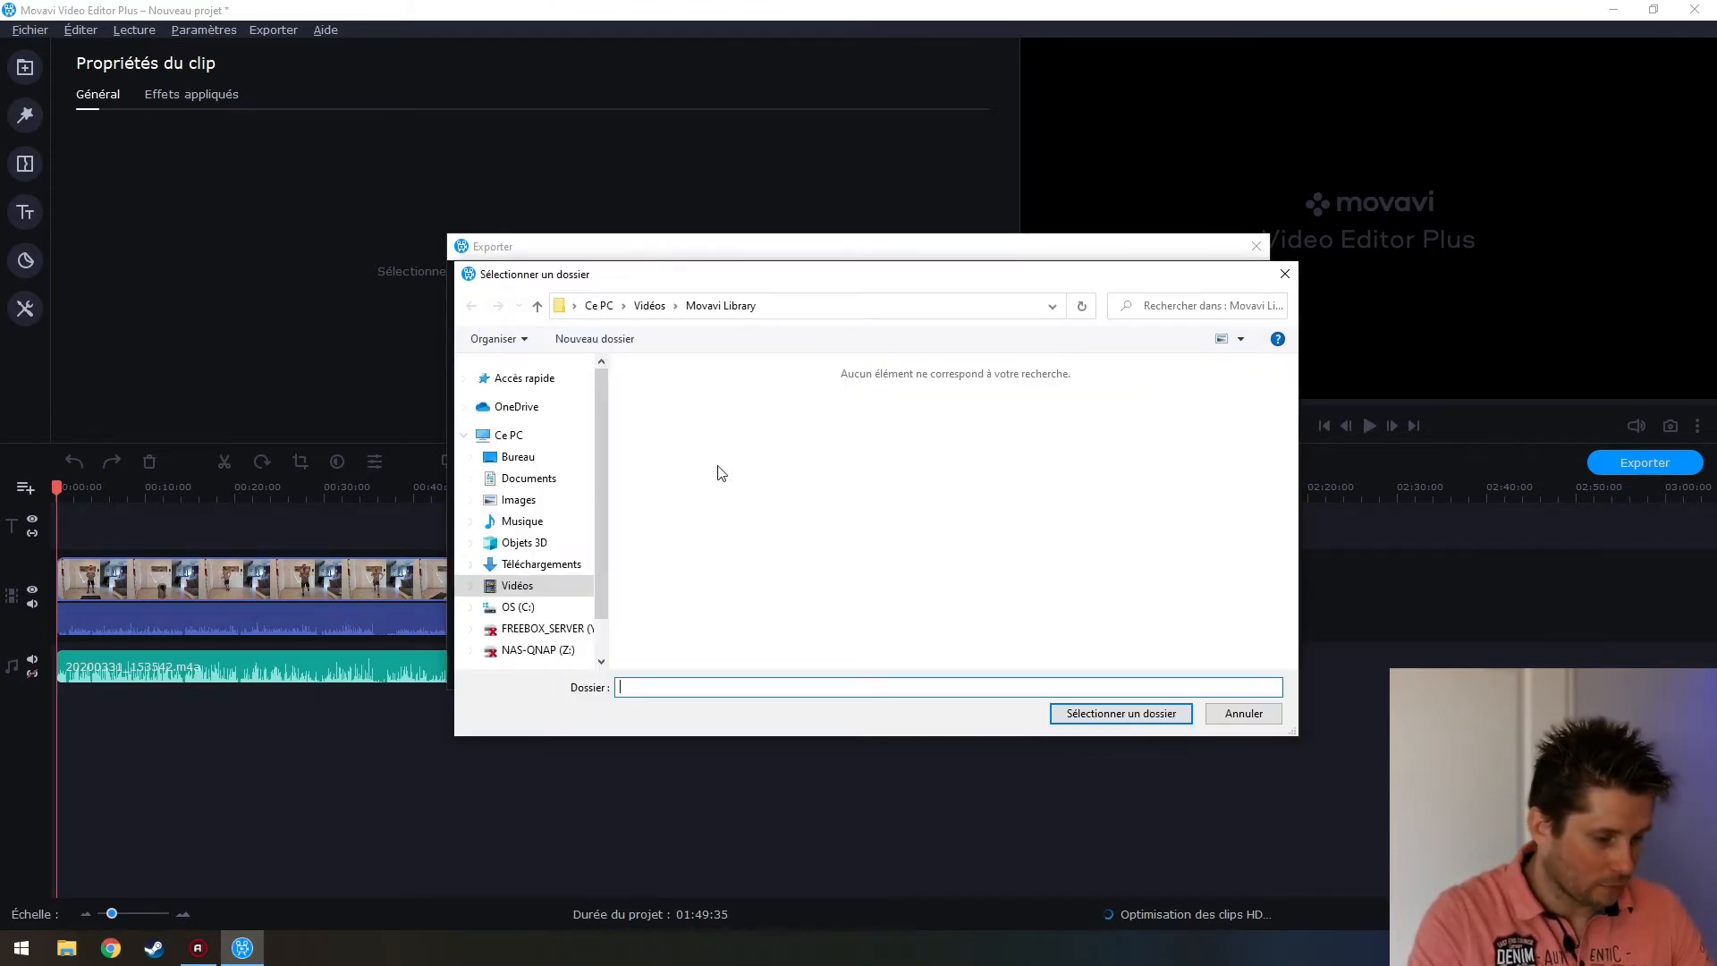
pyautogui.click(550, 583)
pyautogui.doubleClick(1173, 408)
pyautogui.doubleClick(683, 428)
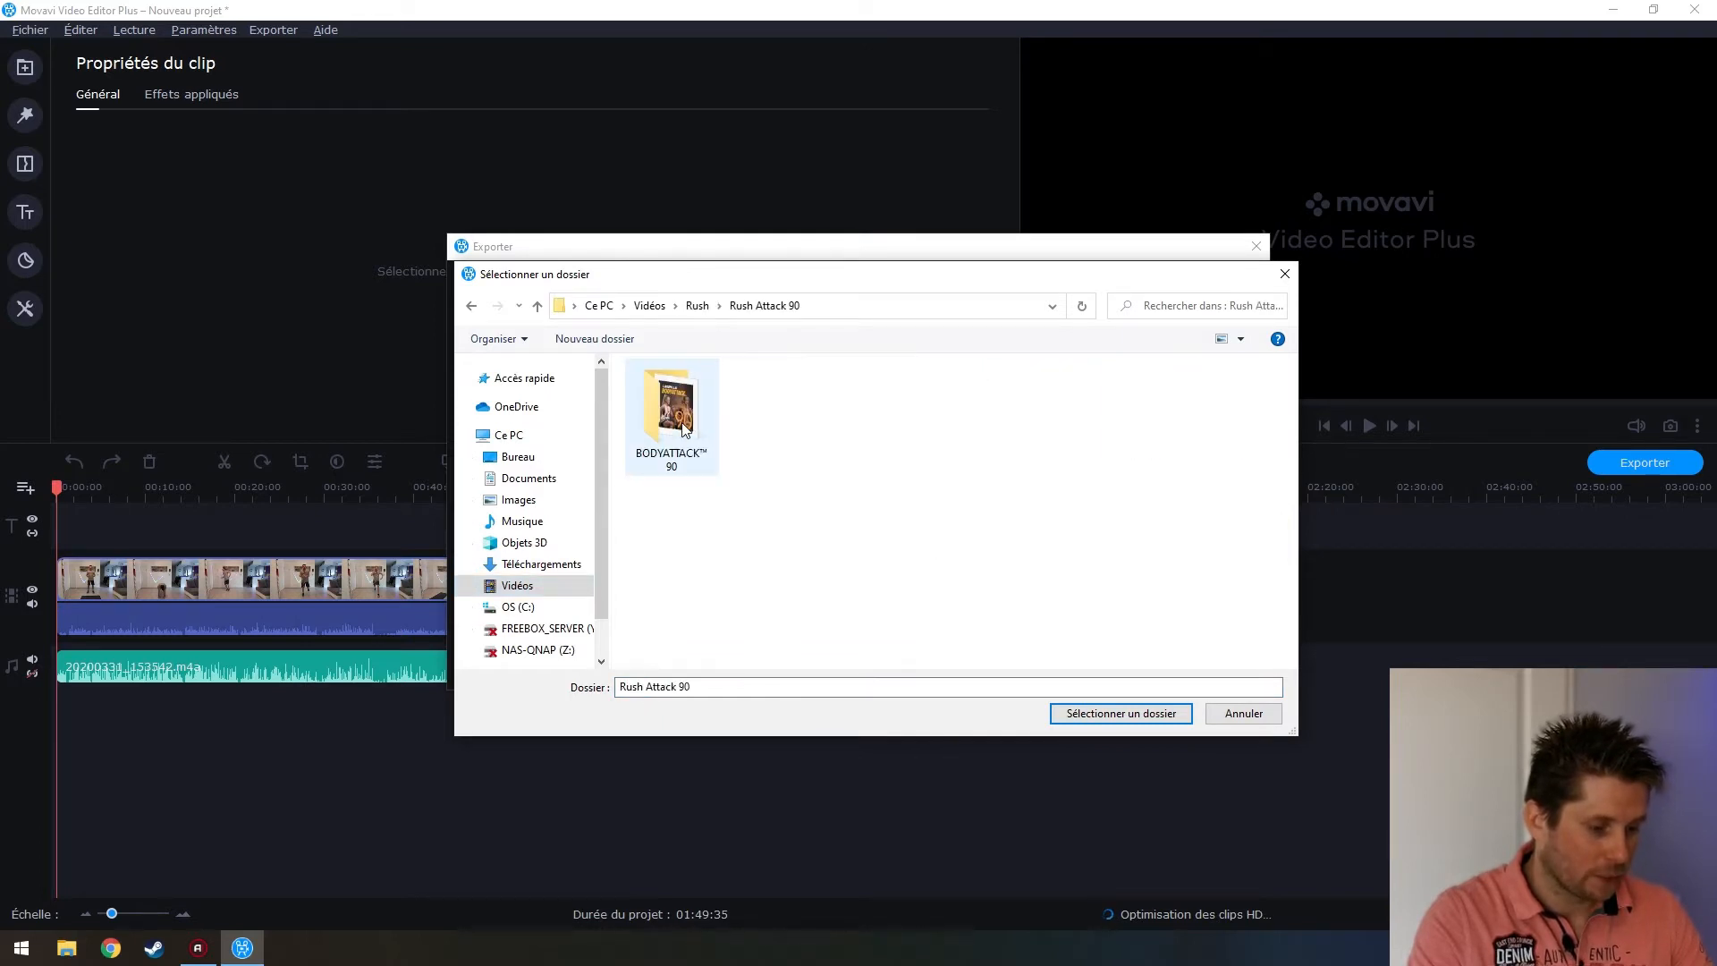
pyautogui.click(1121, 713)
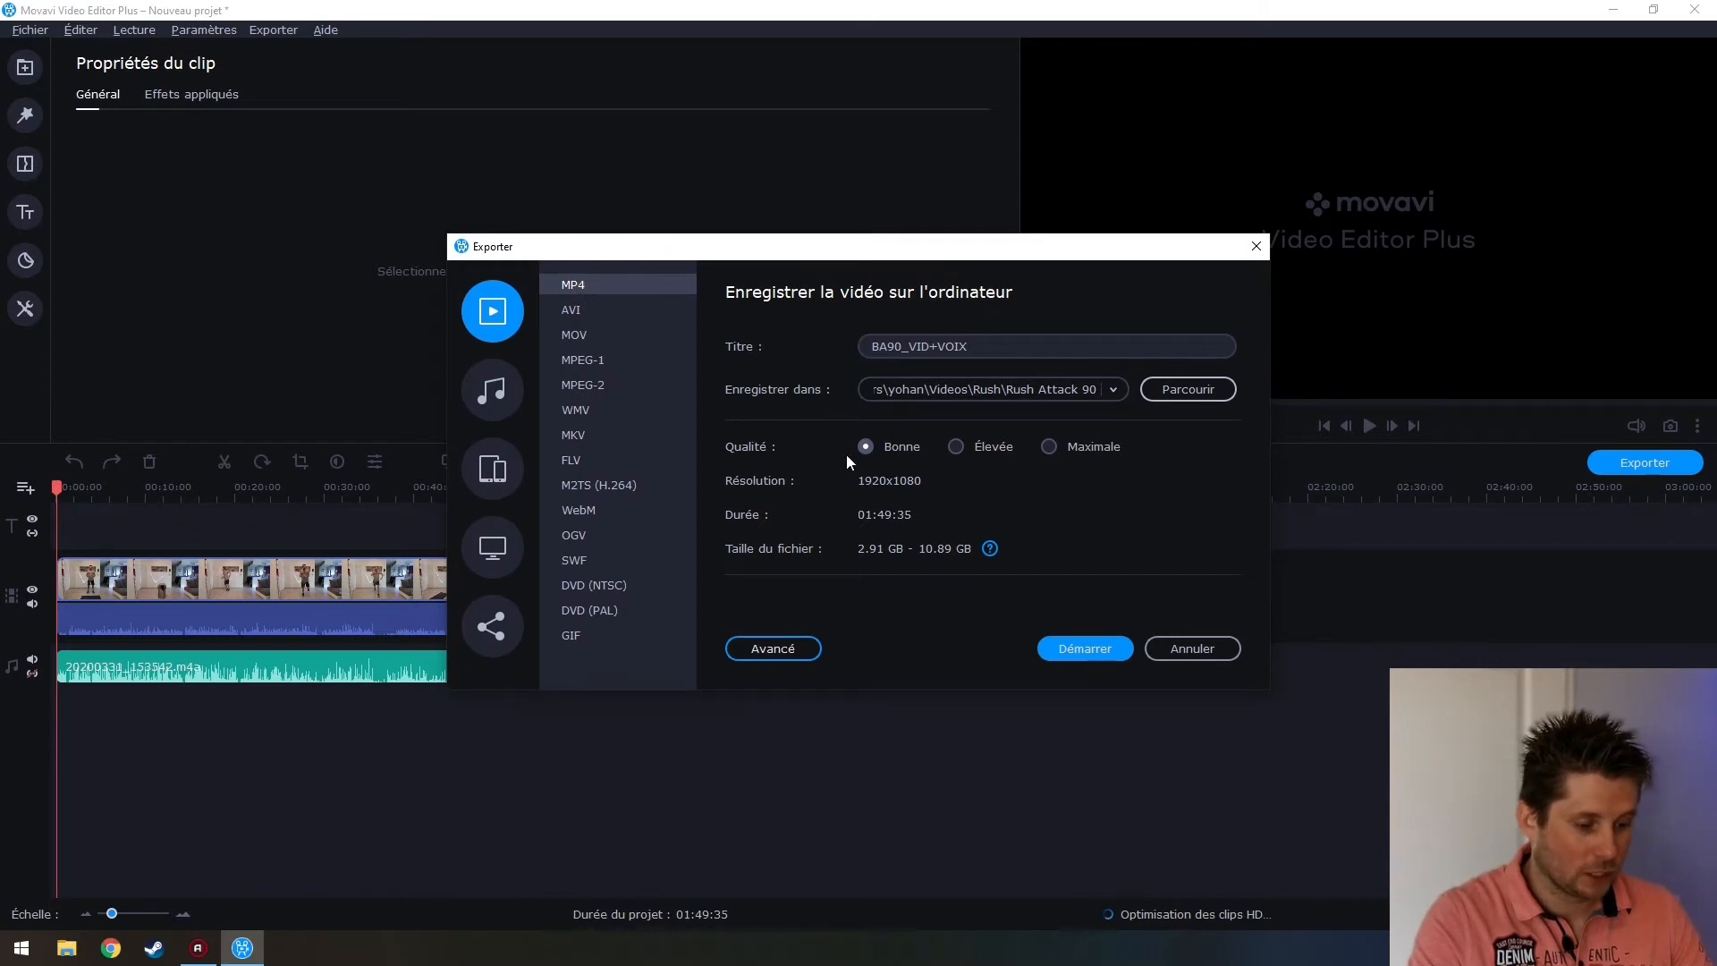
# Compare the quality levels and leave export quality at Élevée
pyautogui.click(1050, 446)
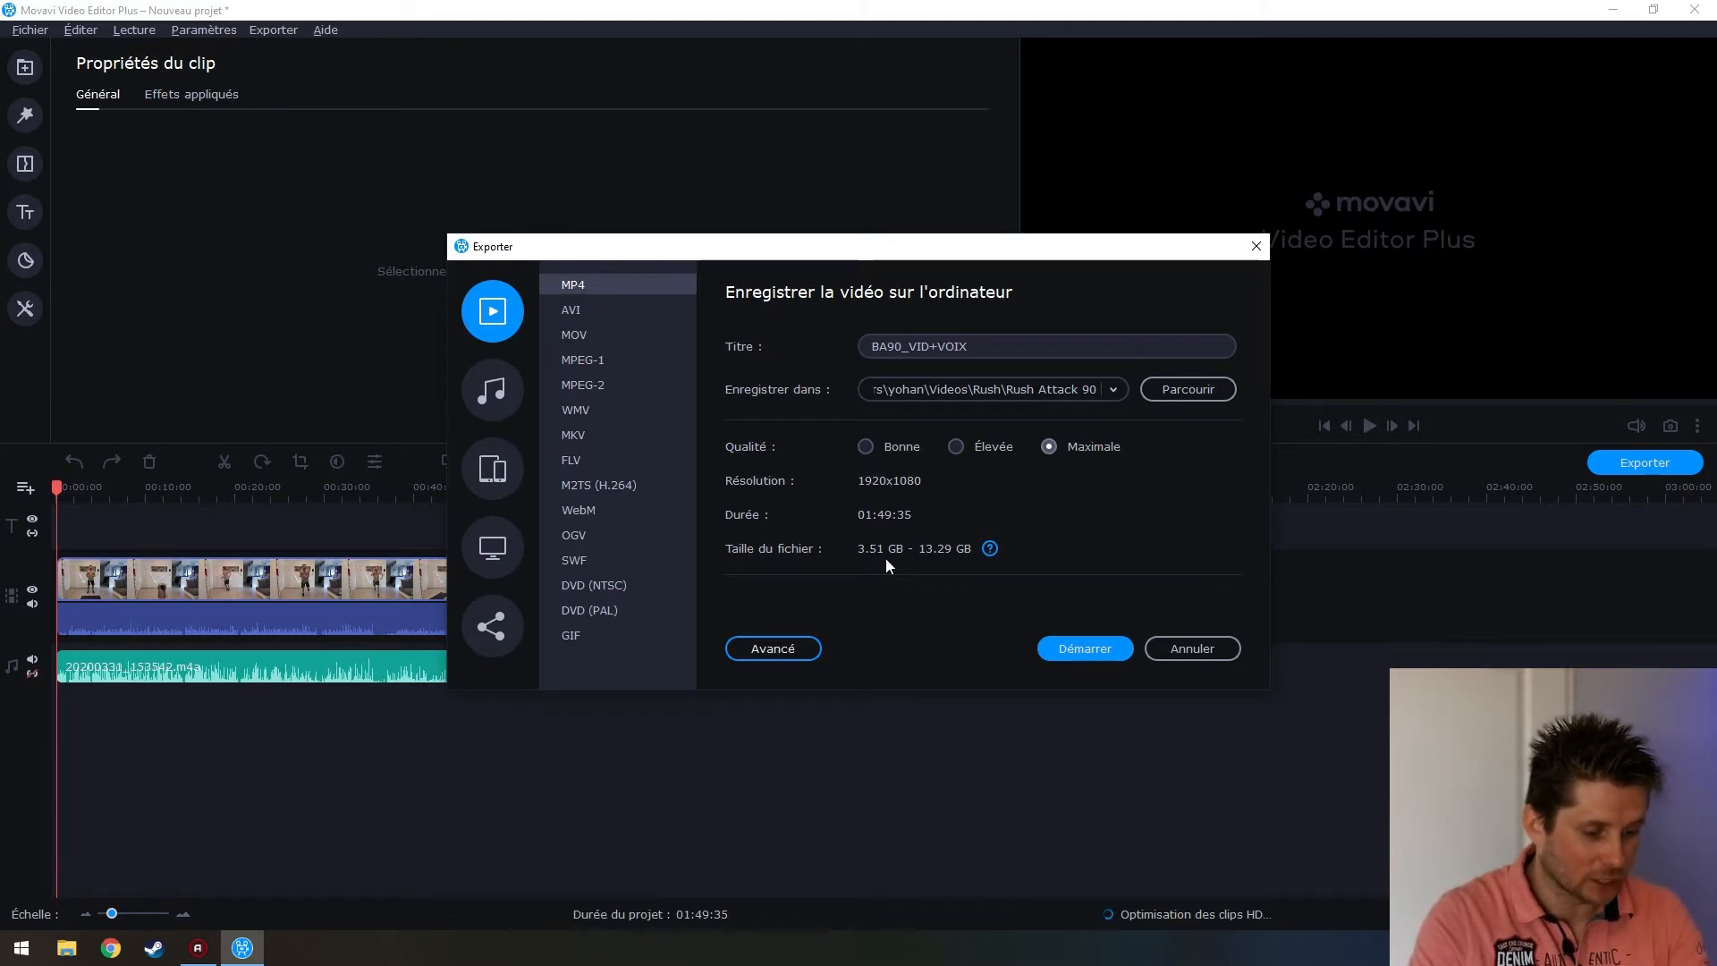
pyautogui.click(957, 445)
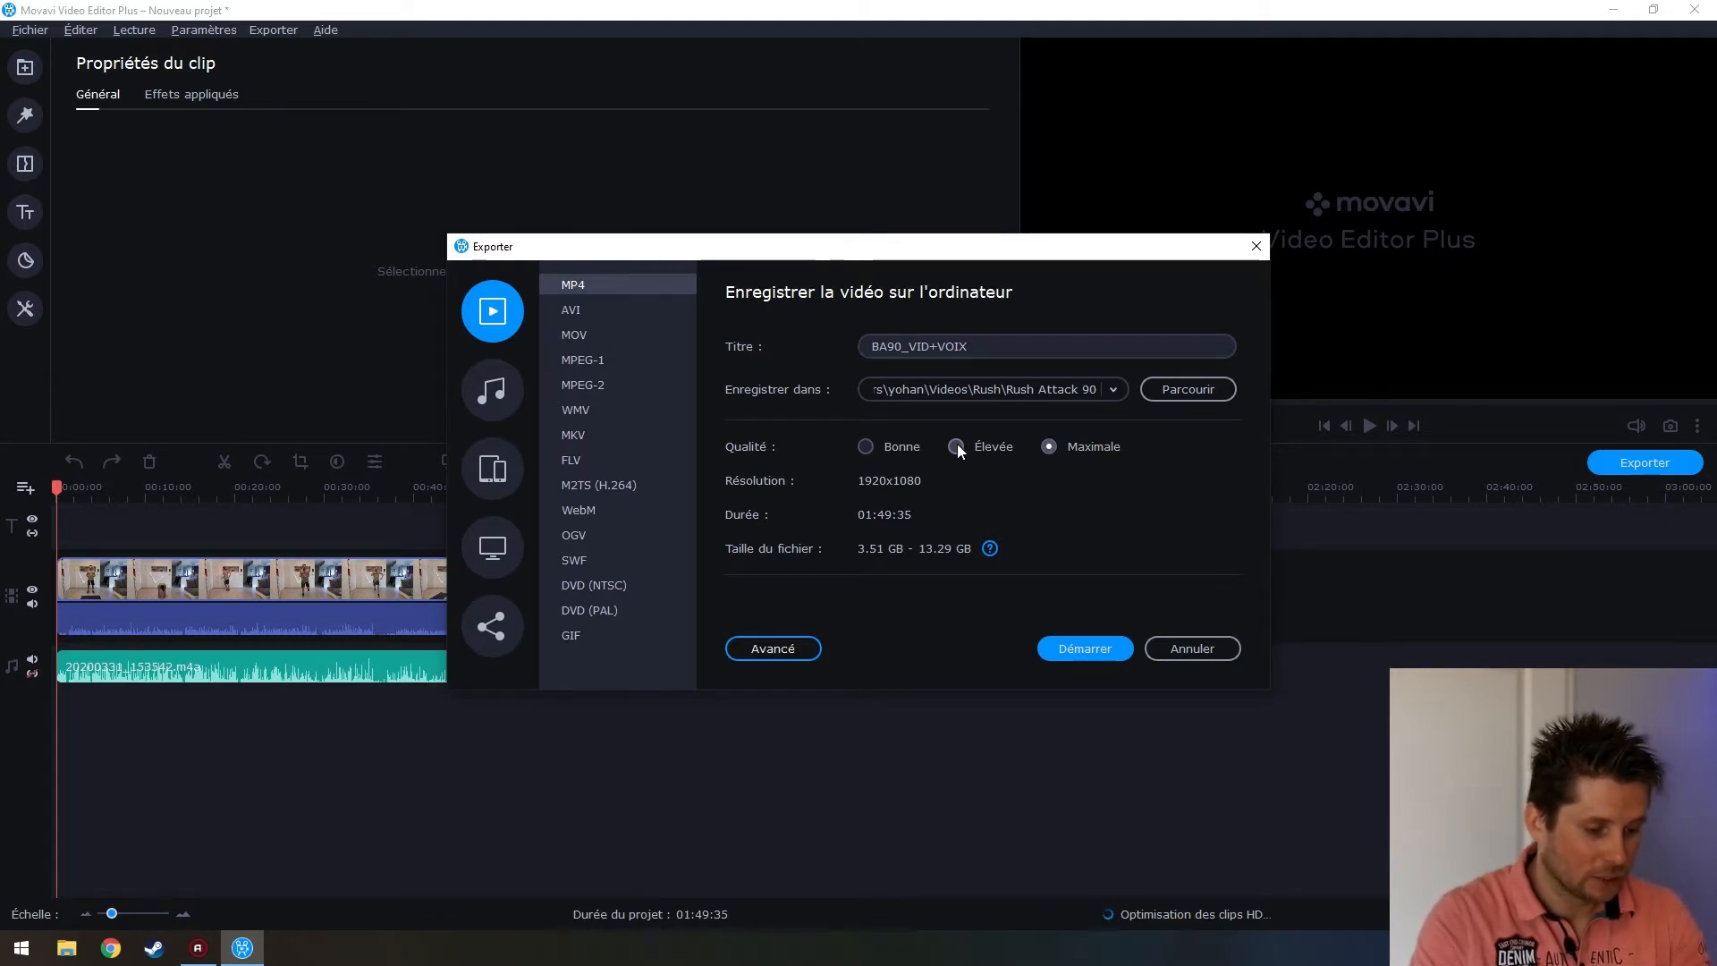
pyautogui.click(872, 436)
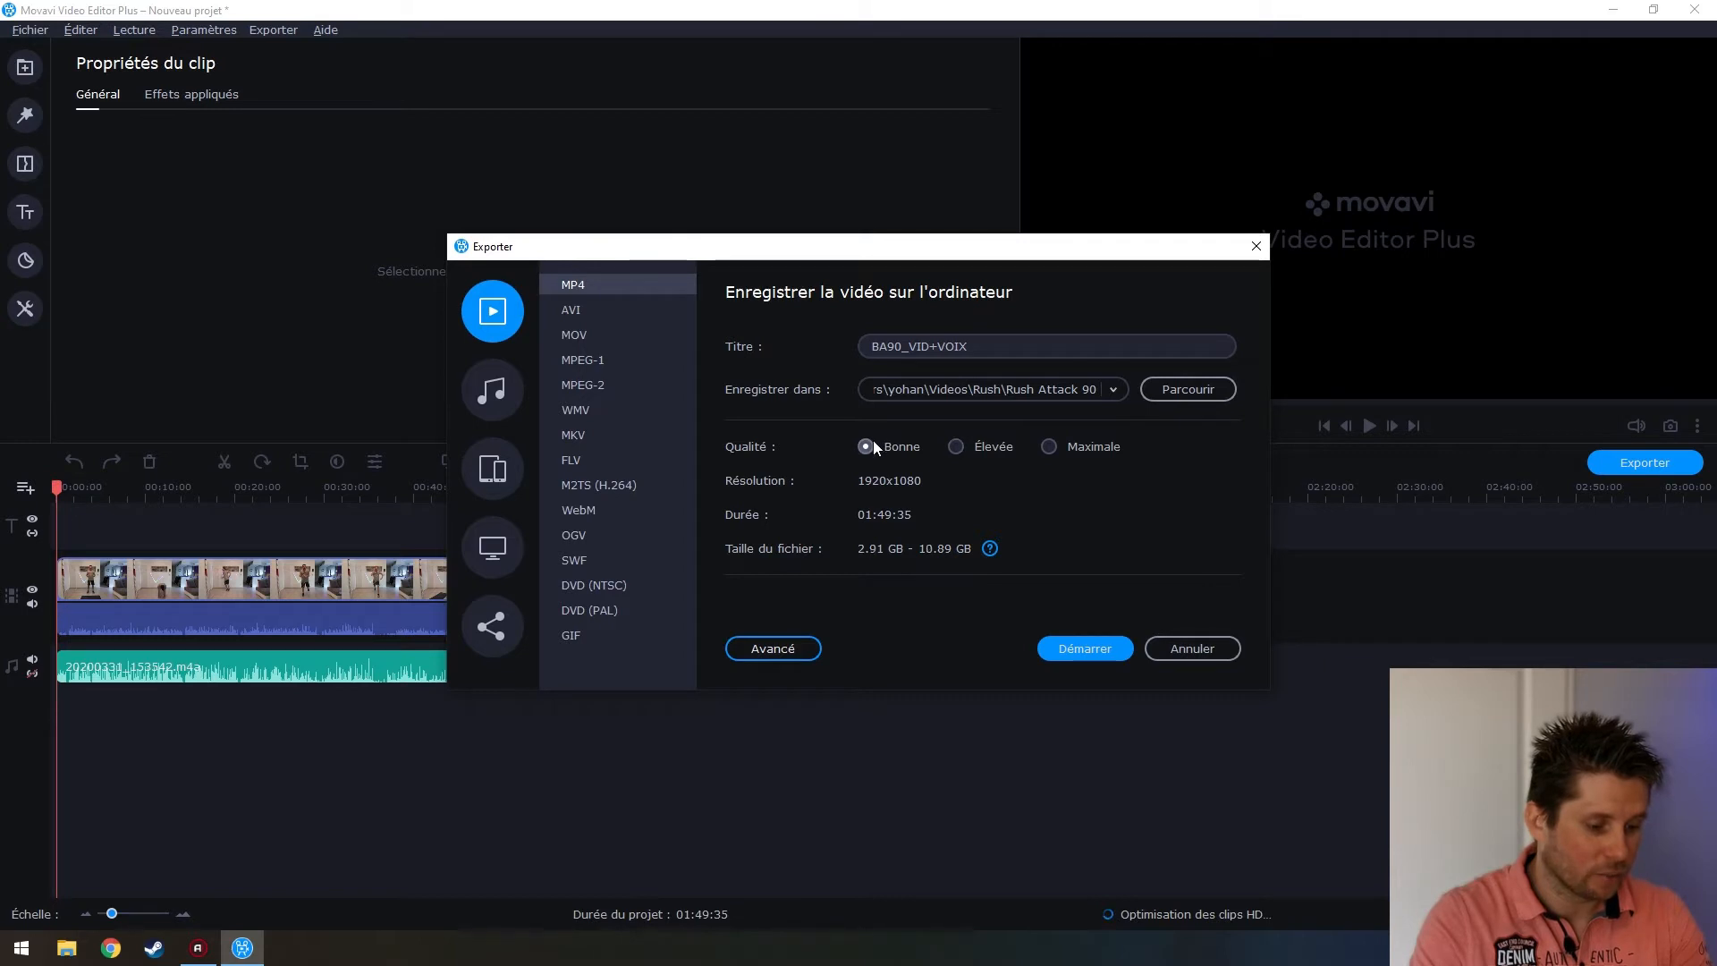
pyautogui.click(956, 446)
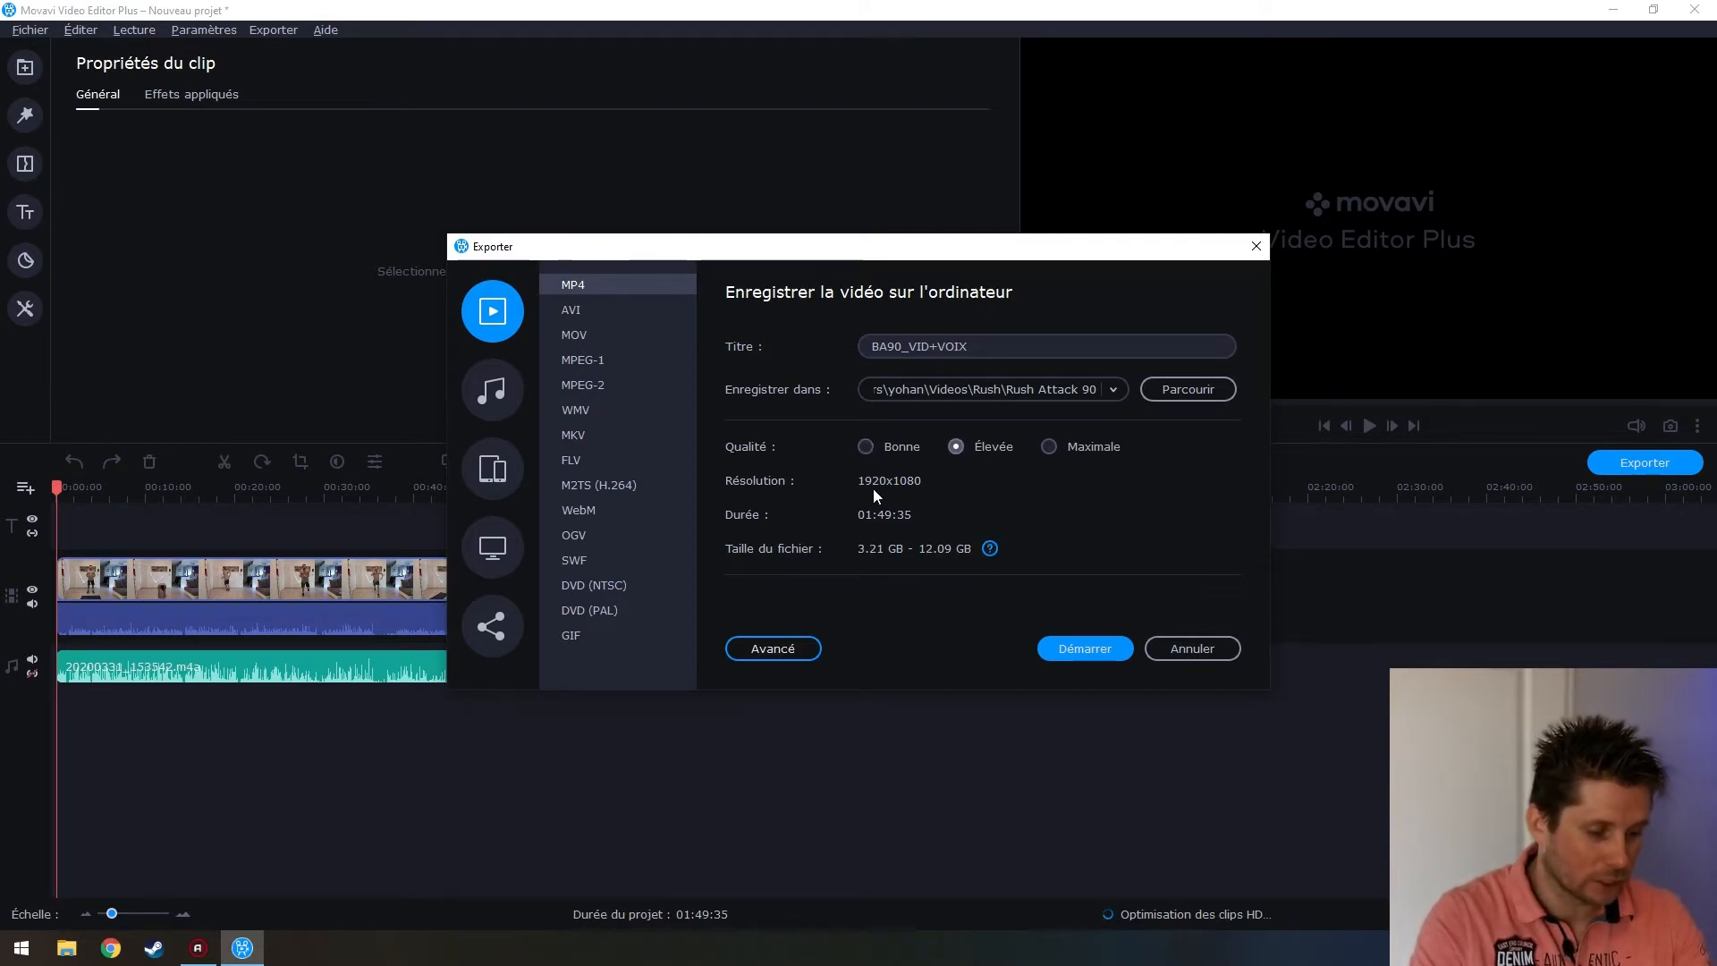
pyautogui.click(762, 652)
pyautogui.click(874, 283)
pyautogui.click(745, 293)
pyautogui.click(935, 322)
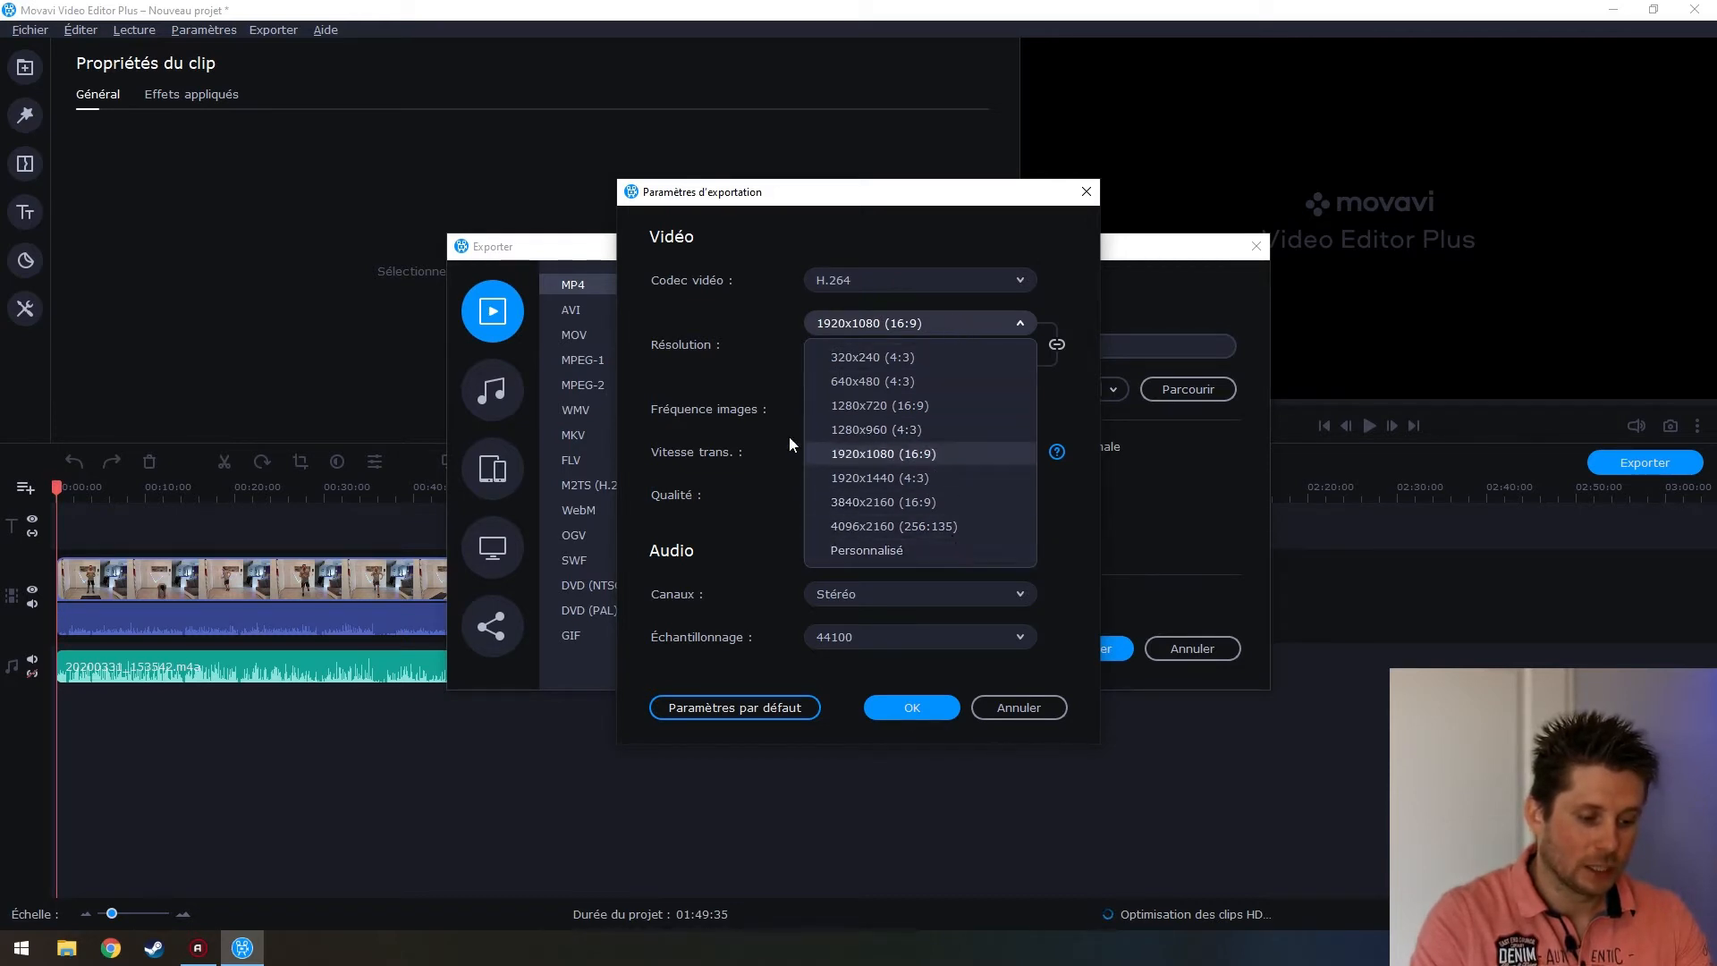
pyautogui.click(881, 453)
pyautogui.click(875, 410)
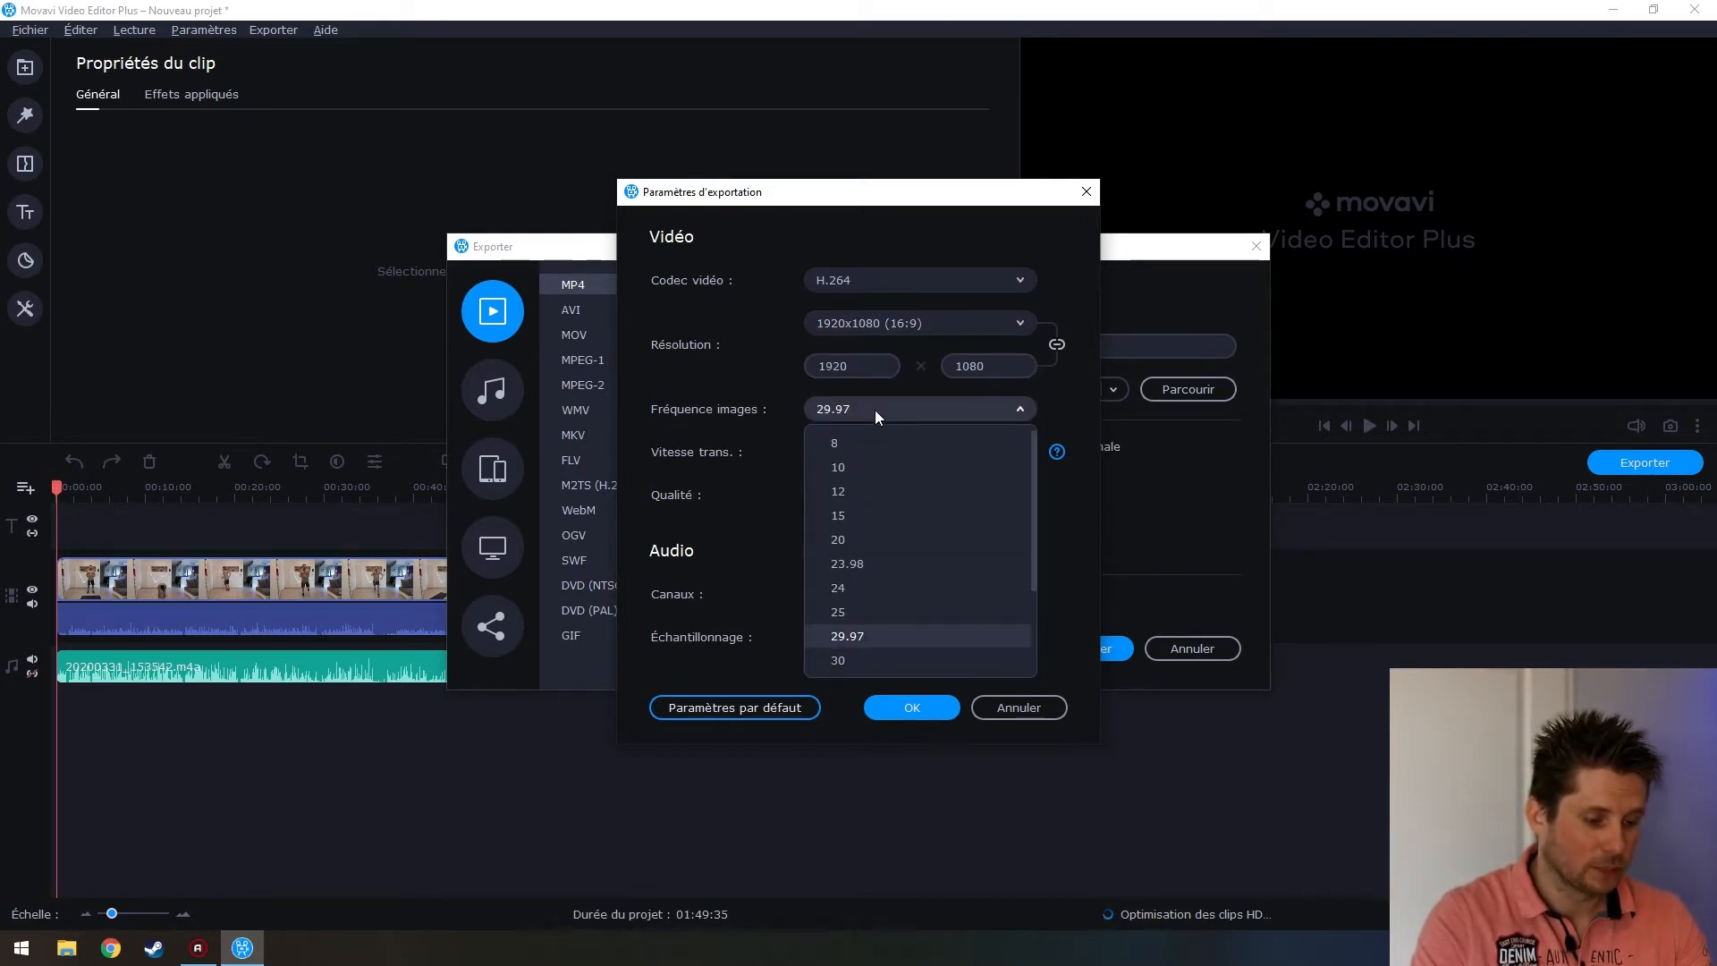
pyautogui.click(771, 458)
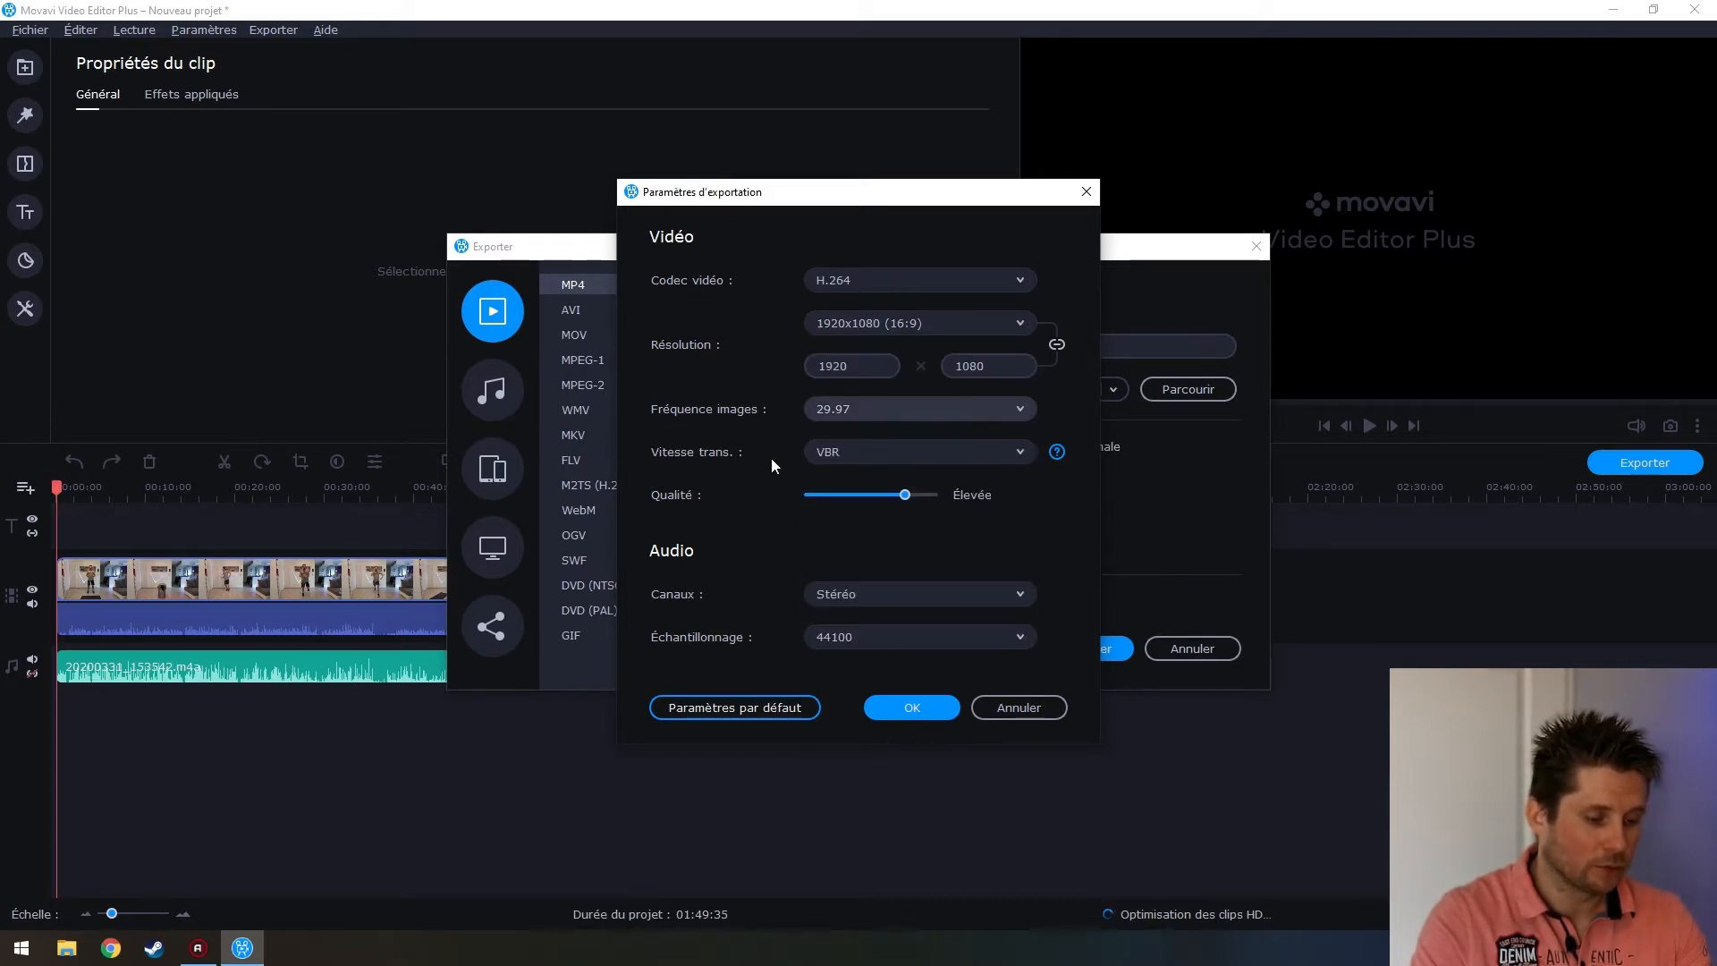
pyautogui.click(920, 449)
pyautogui.click(921, 447)
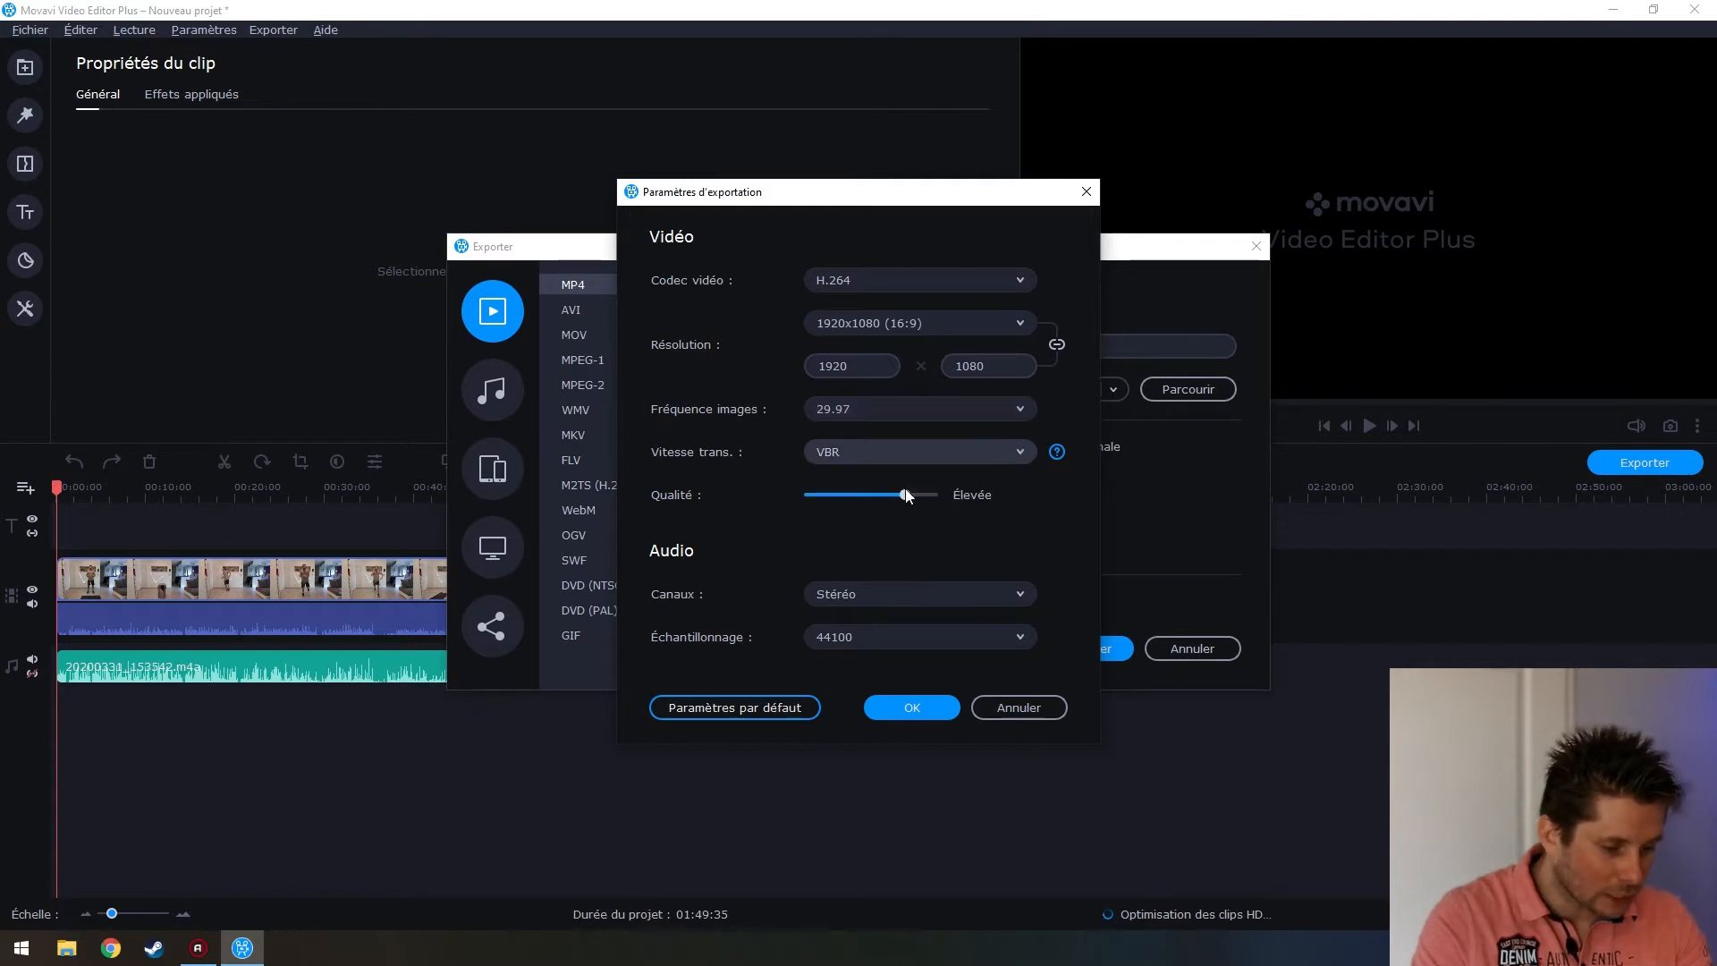
pyautogui.click(916, 706)
# Start the export to BA90_VID+VOIX.mp4 and wait for the Enregistrement réussi message
pyautogui.click(1107, 654)
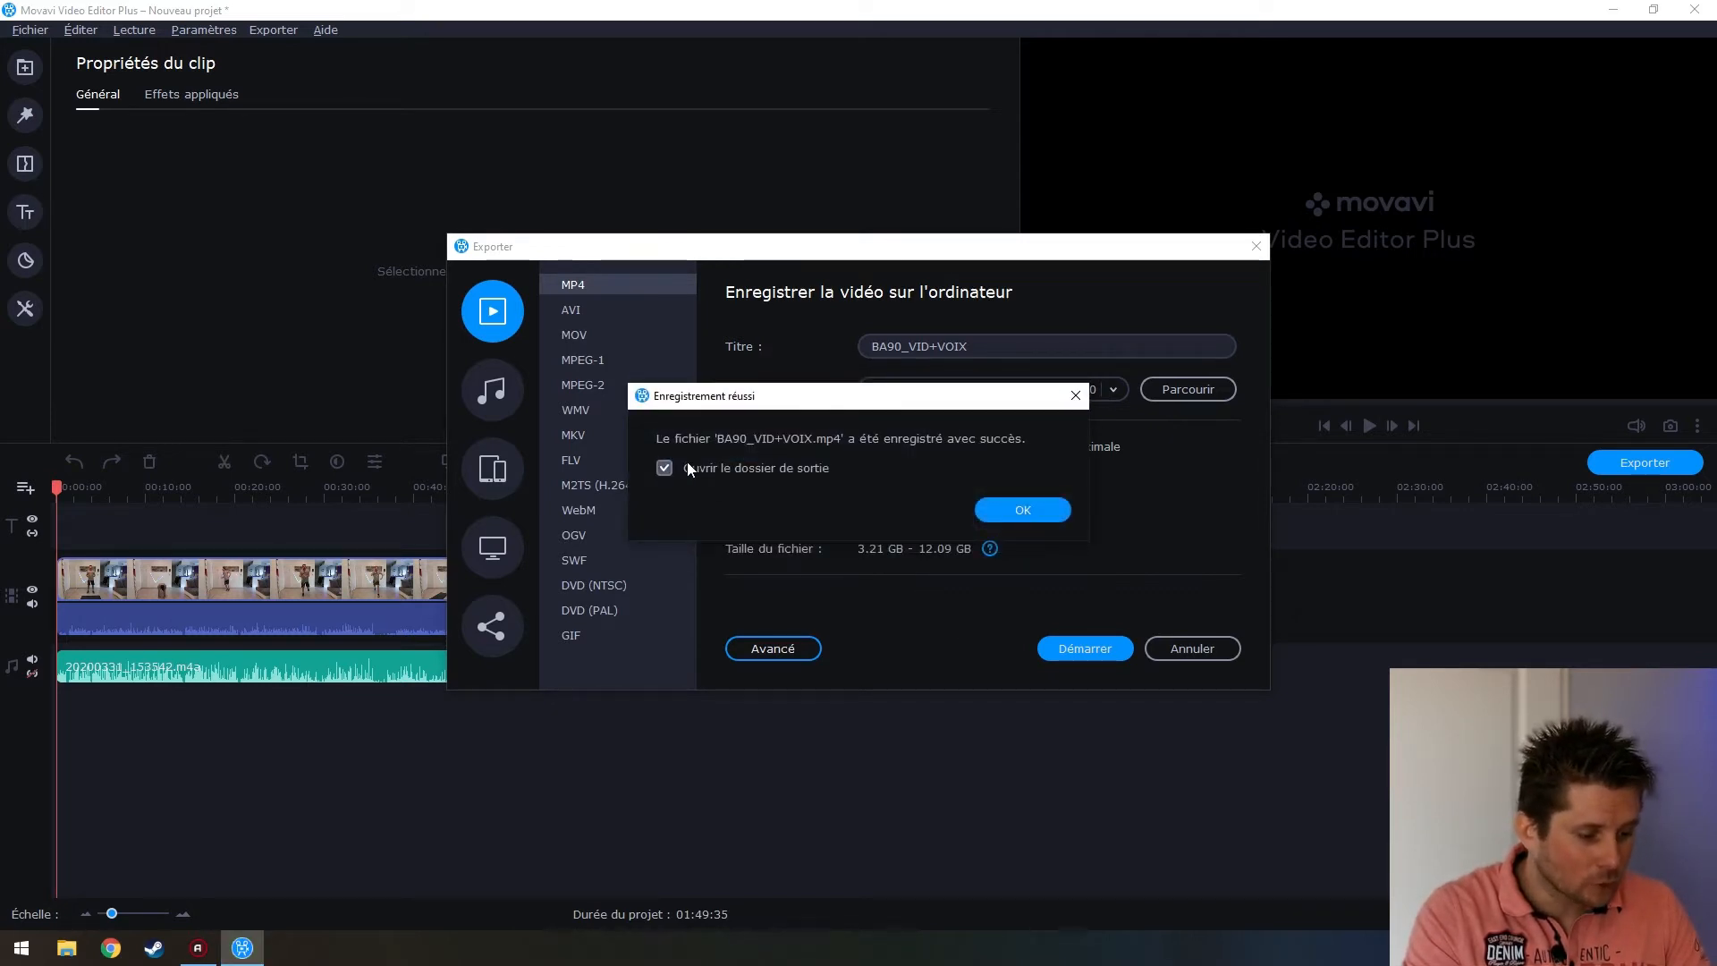
# Dismiss the export success message, check the end of the project, and minimise the editor
pyautogui.click(1015, 513)
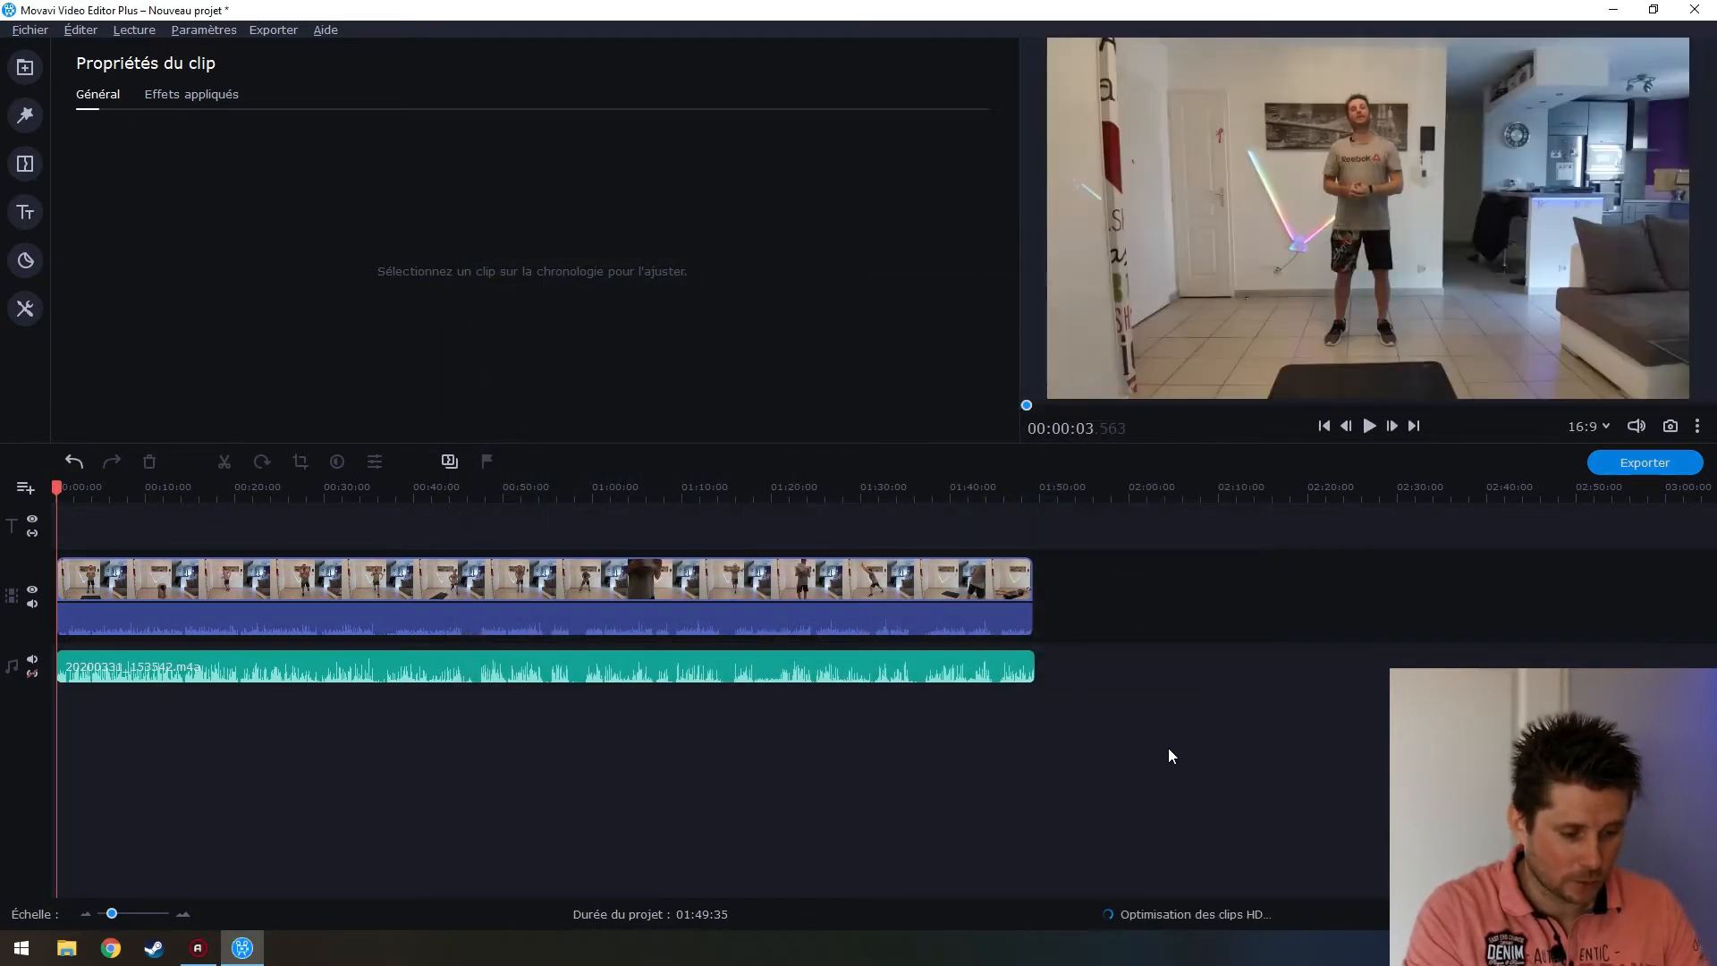
pyautogui.click(1021, 572)
pyautogui.moveTo(1020, 488); pyautogui.dragTo(1033, 489)
pyautogui.click(1107, 695)
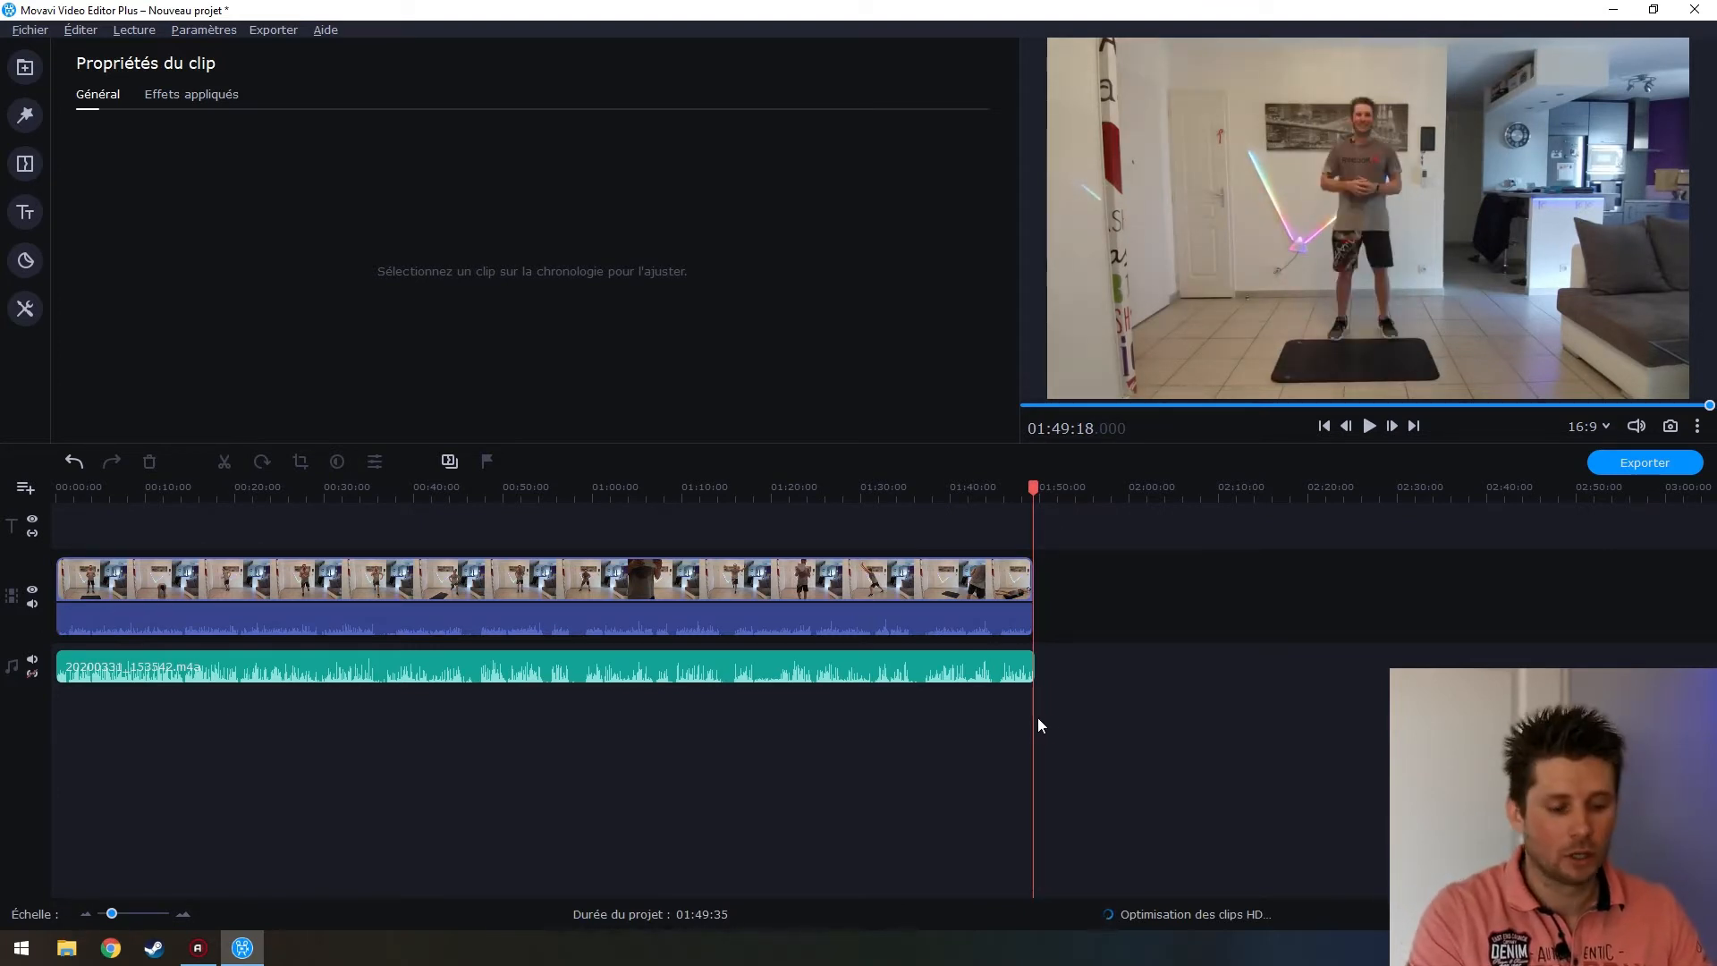
pyautogui.click(1619, 10)
# Navigate to the Vidéos > Rush > Rush Attack 90 folder in File Explorer
pyautogui.doubleClick(214, 33)
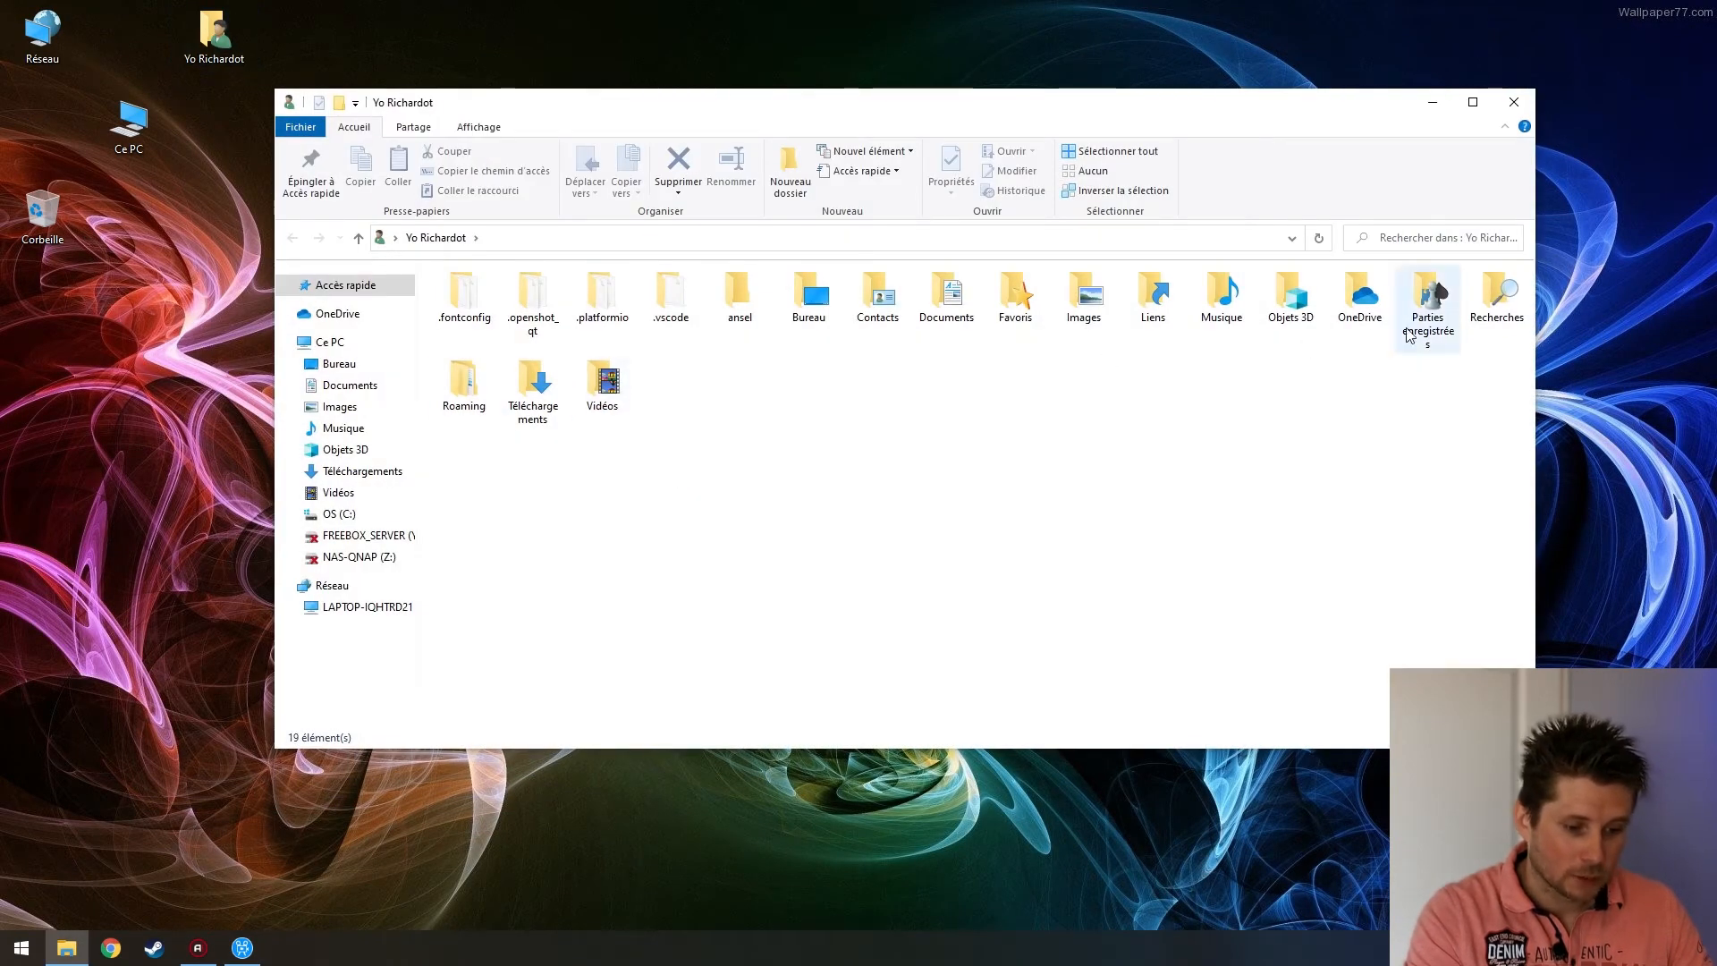
pyautogui.doubleClick(624, 382)
pyautogui.doubleClick(1001, 335)
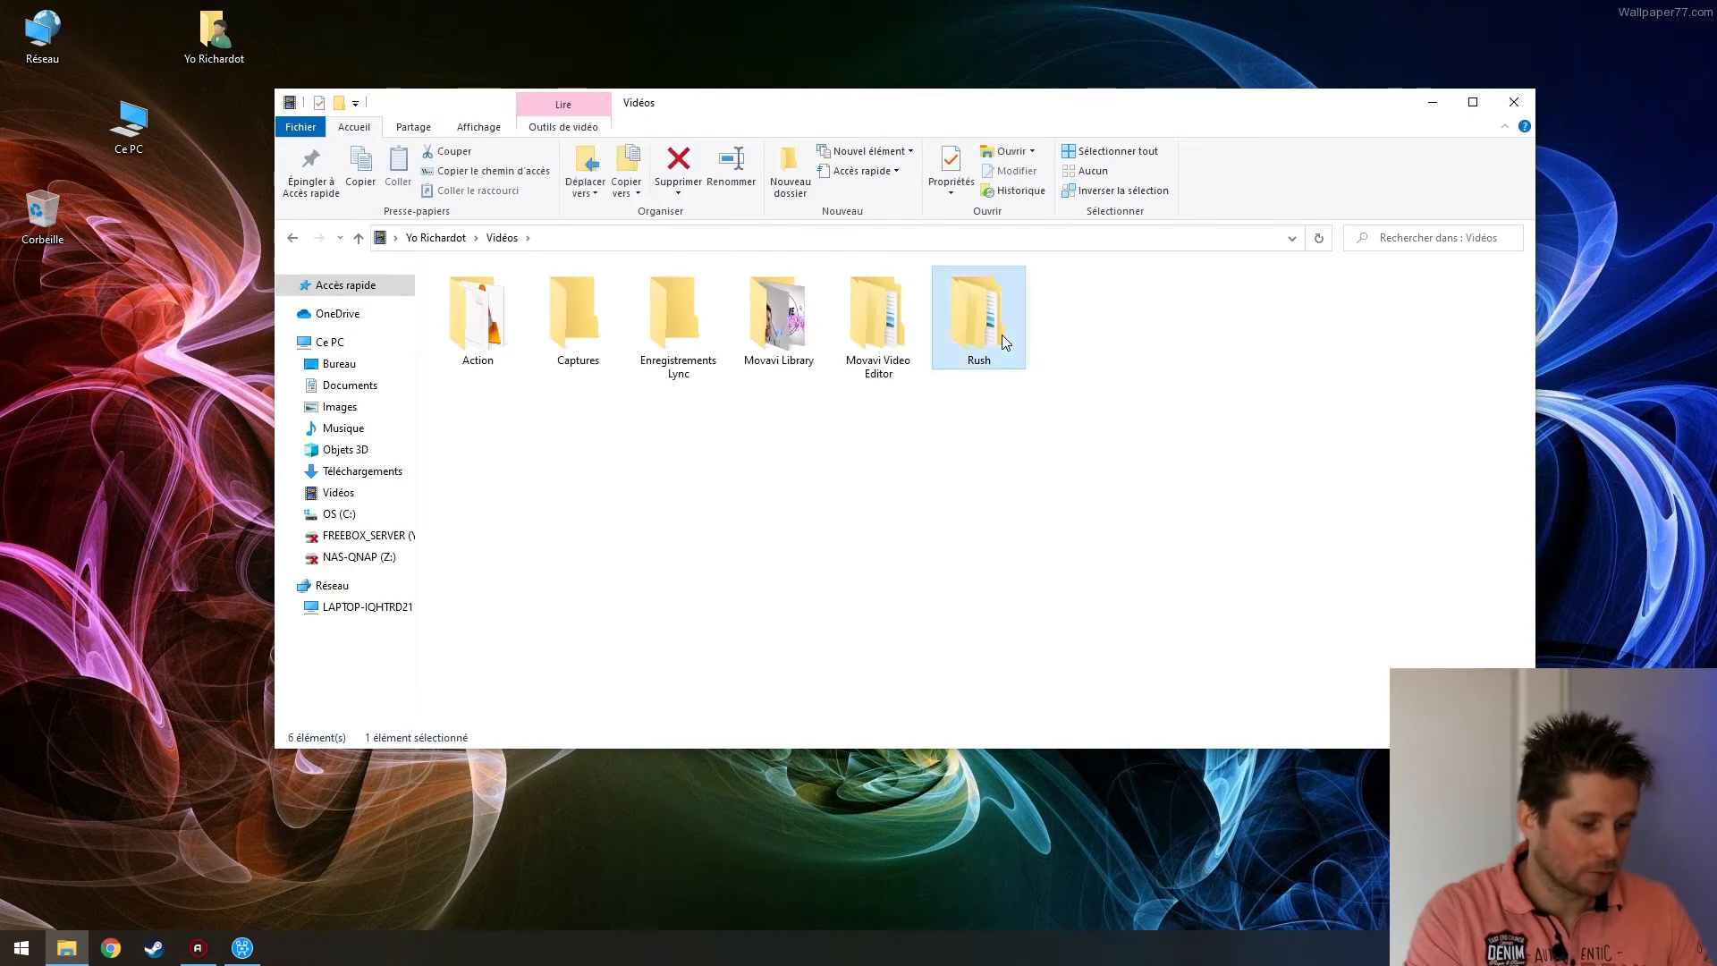
pyautogui.doubleClick(479, 317)
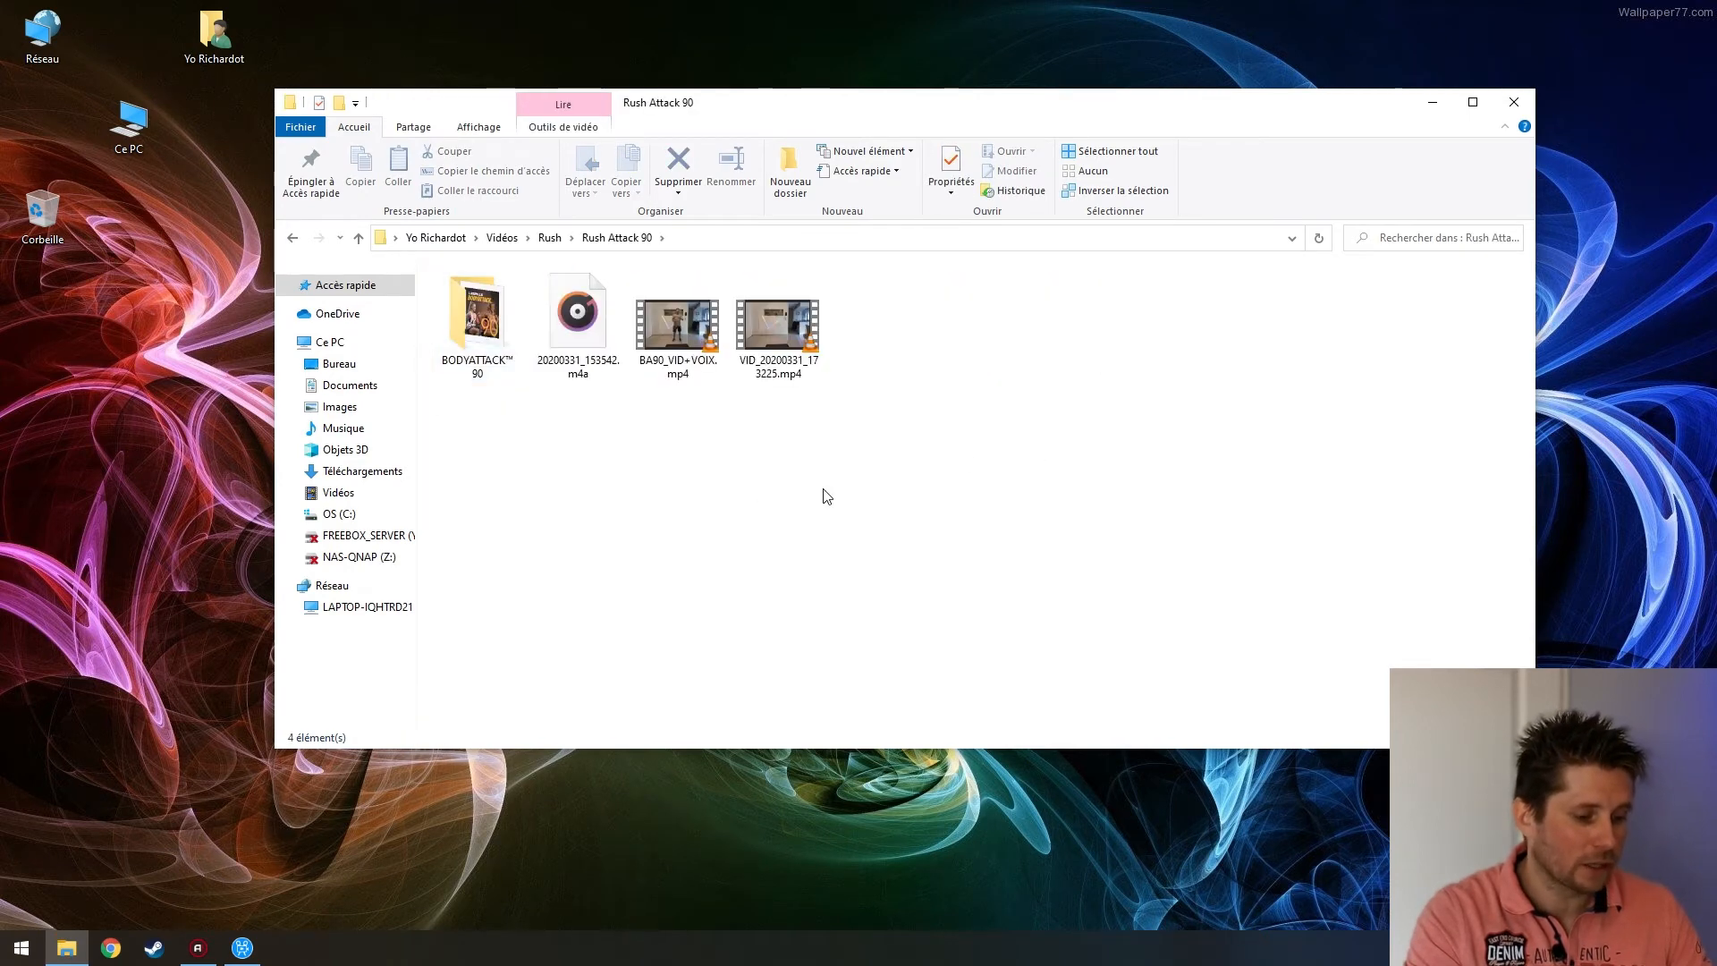
# Check the properties of BA90_VID+VOIX.mp4, confirming its 11,3 Go size
pyautogui.click(815, 332)
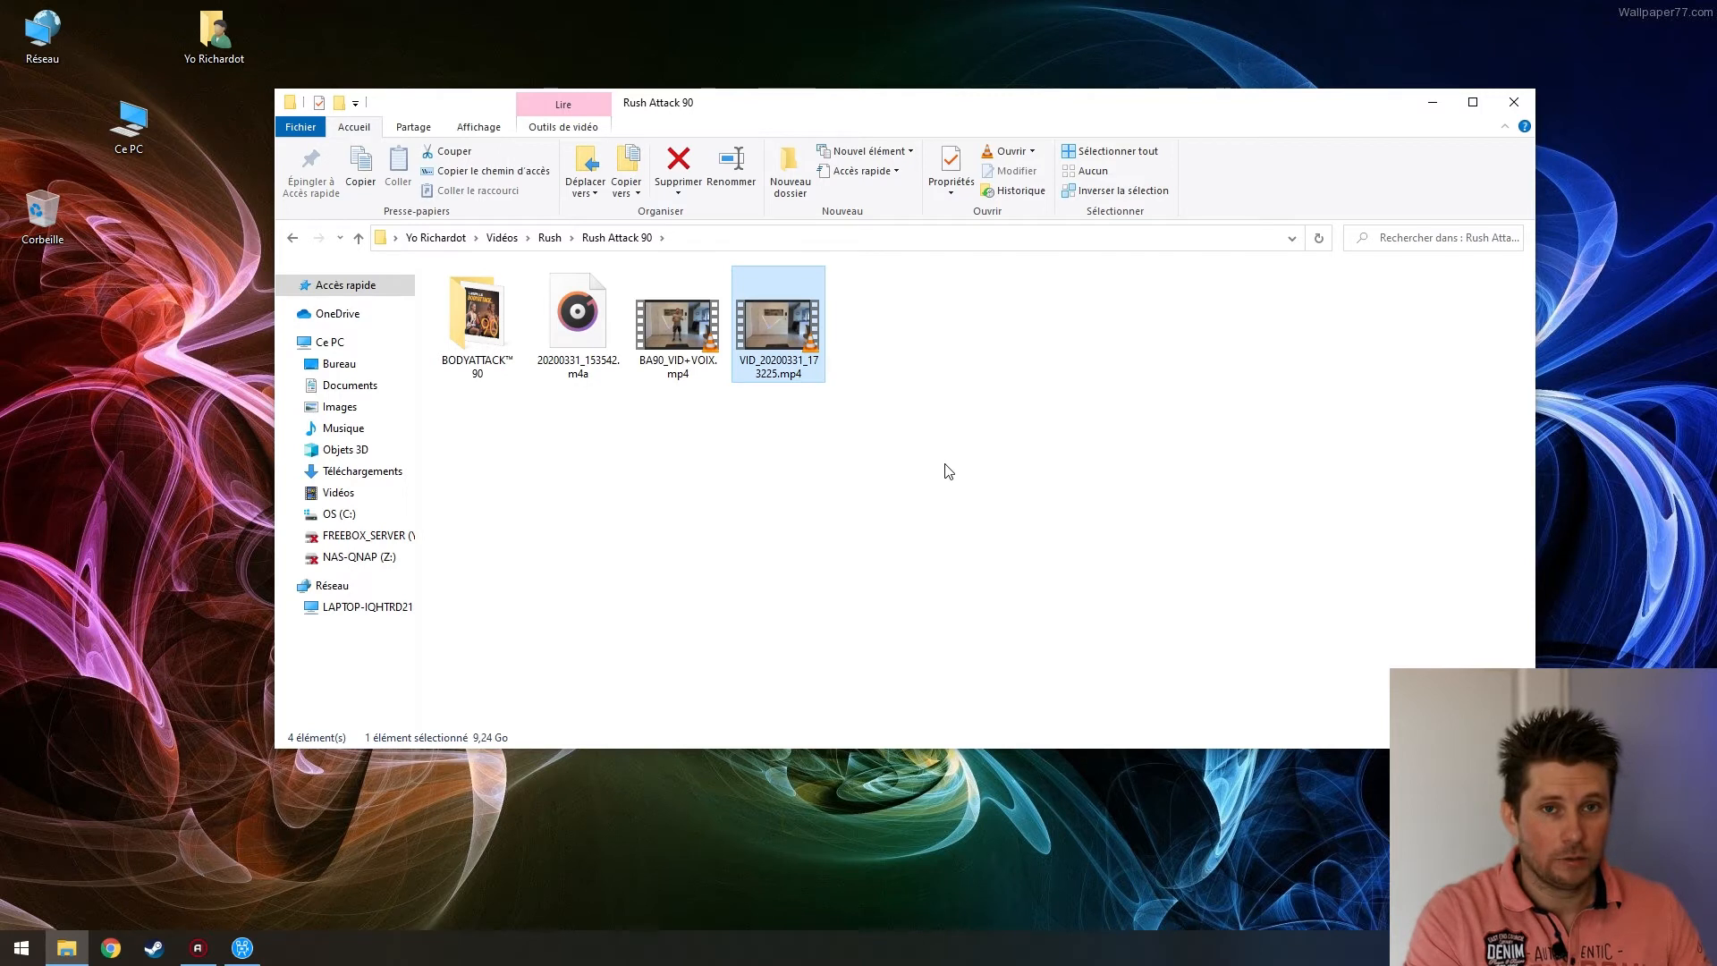
pyautogui.click(682, 325)
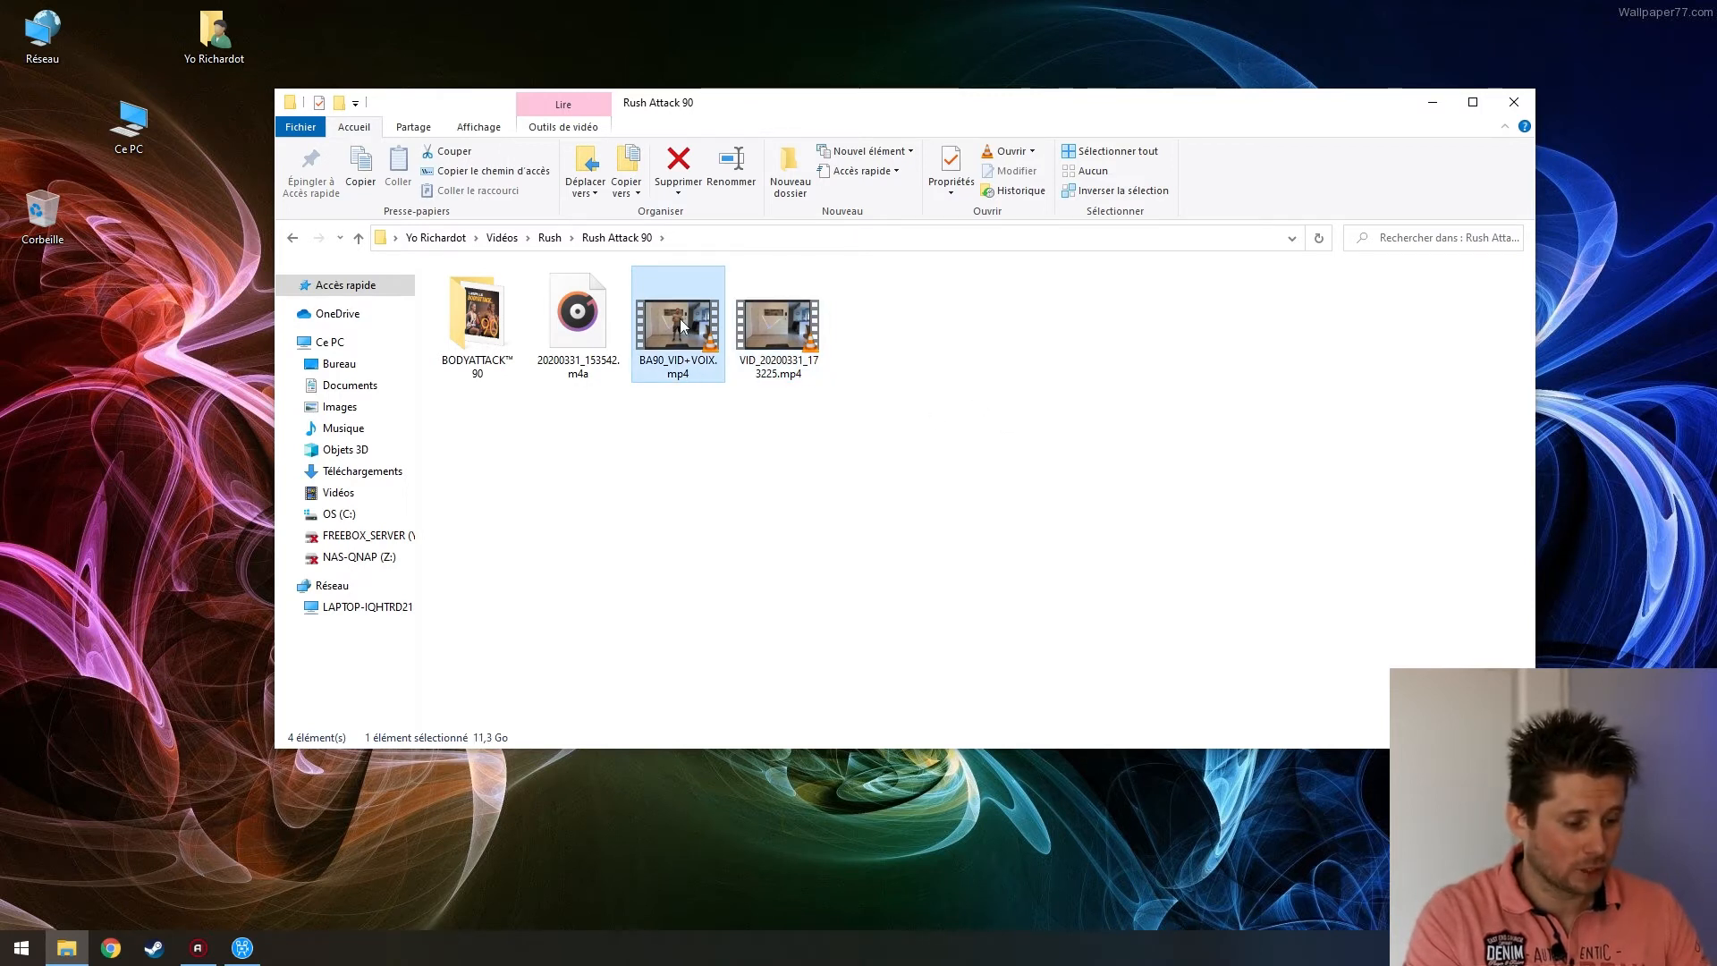
pyautogui.click(736, 457)
pyautogui.click(691, 339)
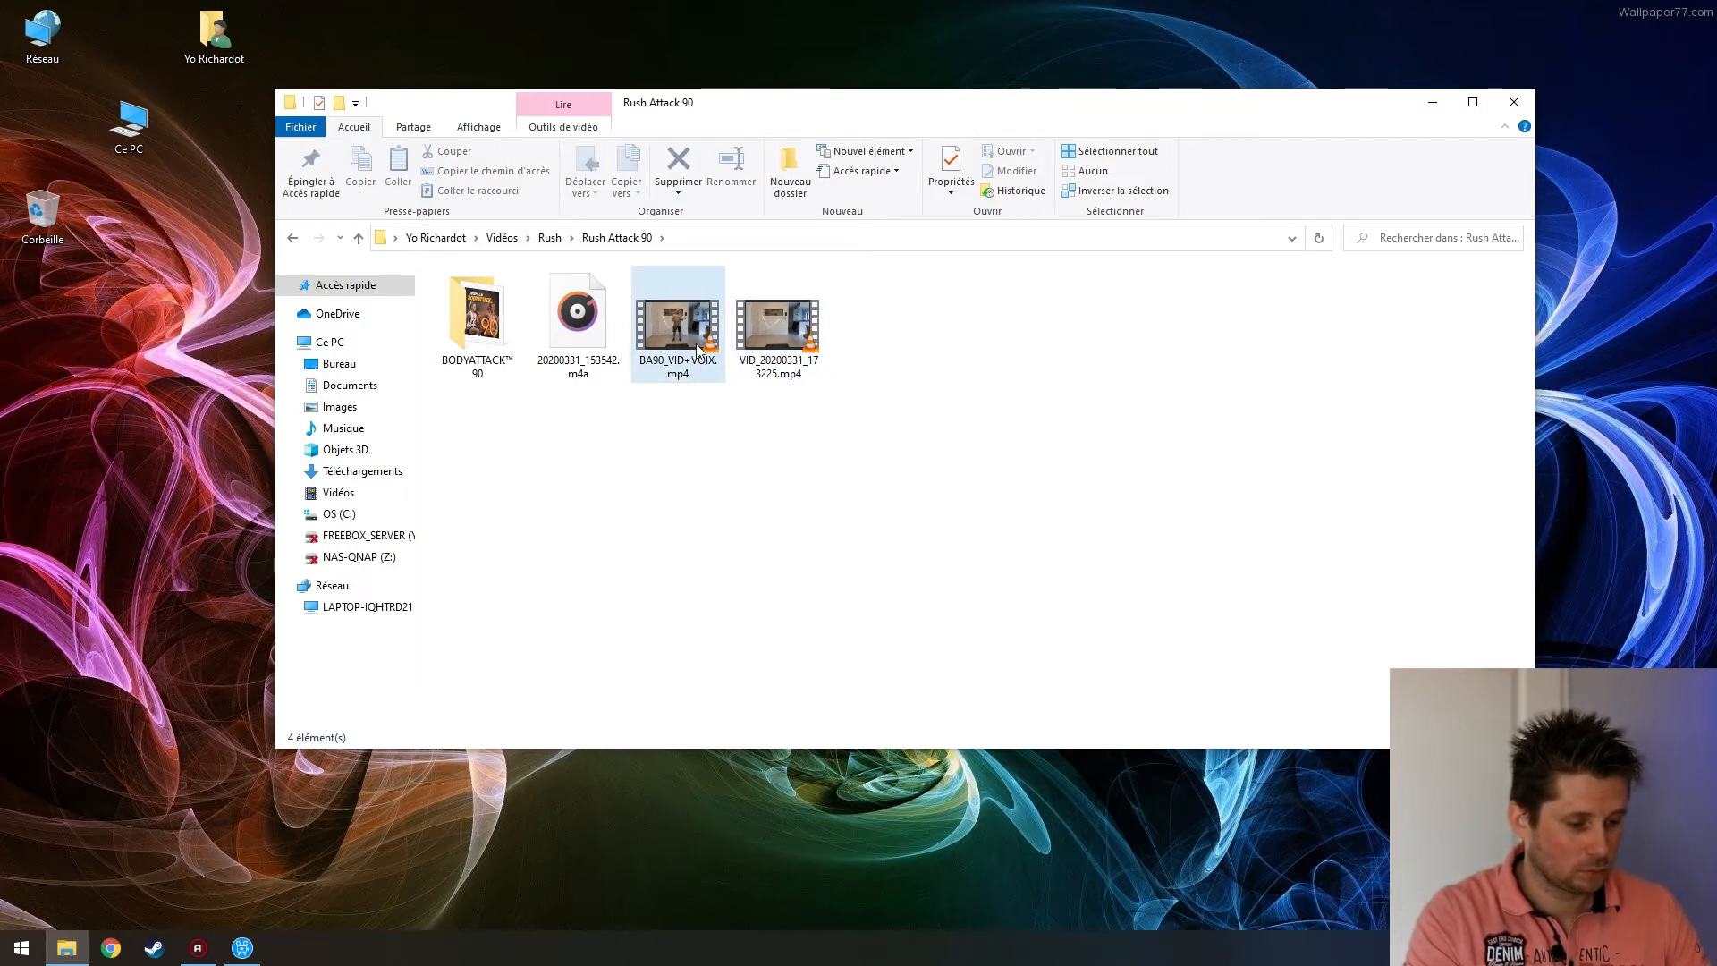
pyautogui.click(663, 657)
pyautogui.click(677, 367)
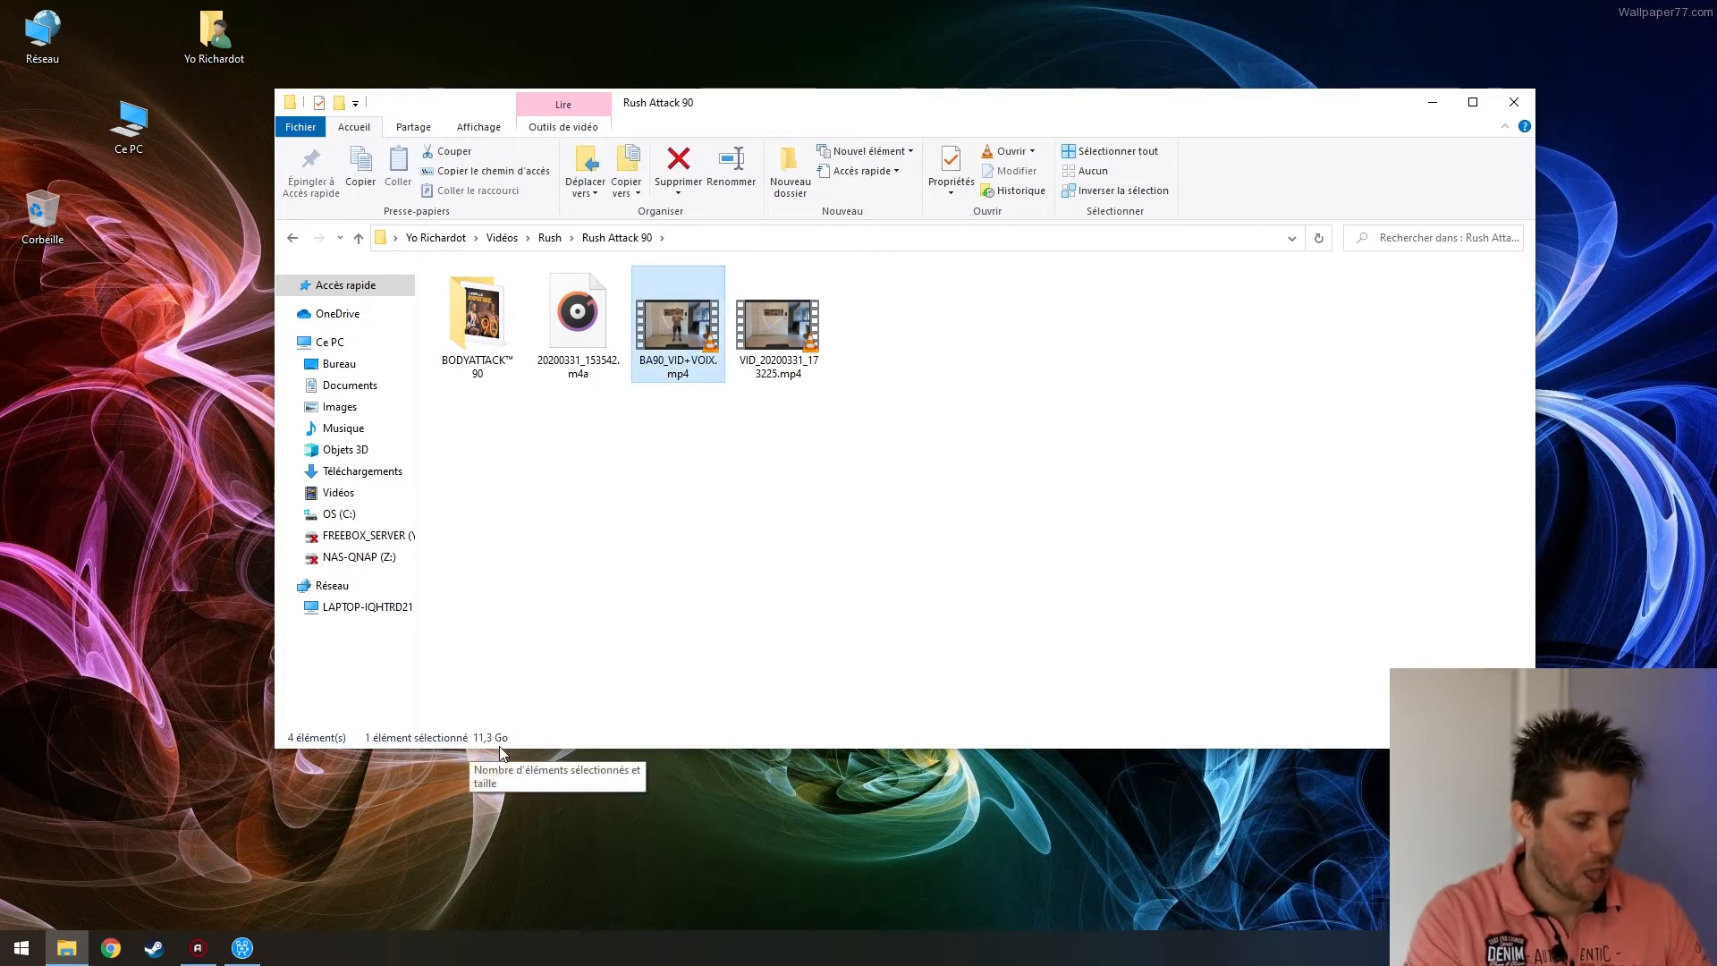
pyautogui.rightClick(664, 334)
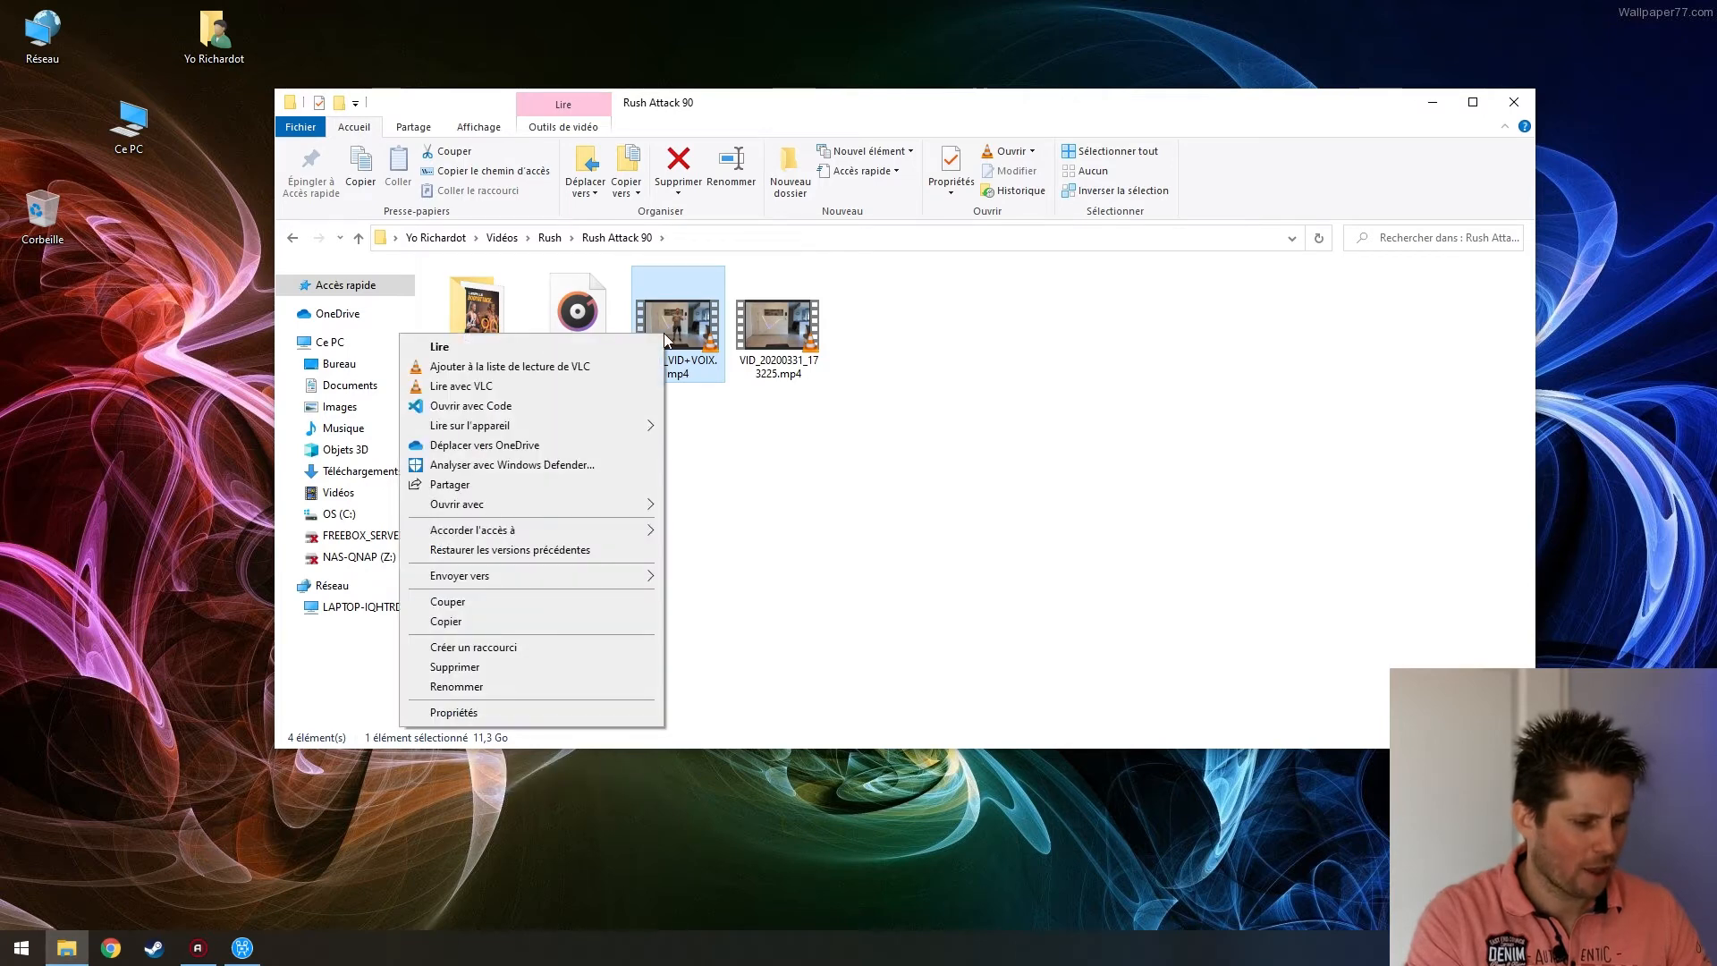
pyautogui.click(437, 714)
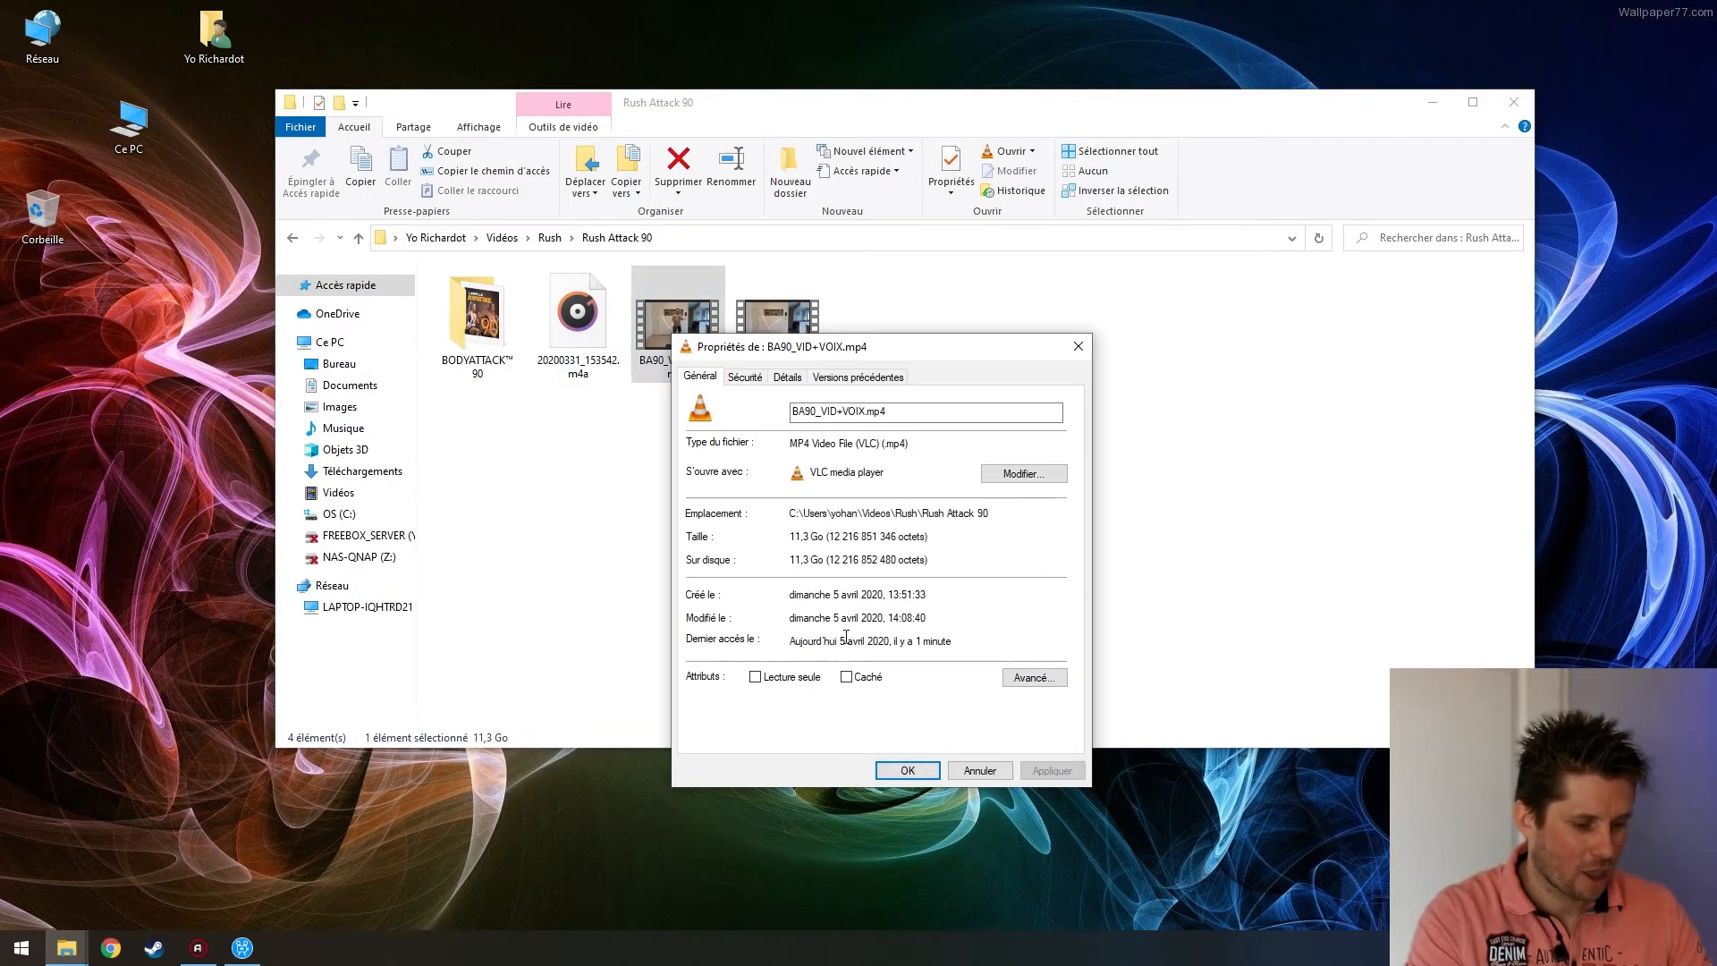
pyautogui.click(909, 771)
pyautogui.click(728, 403)
pyautogui.click(687, 339)
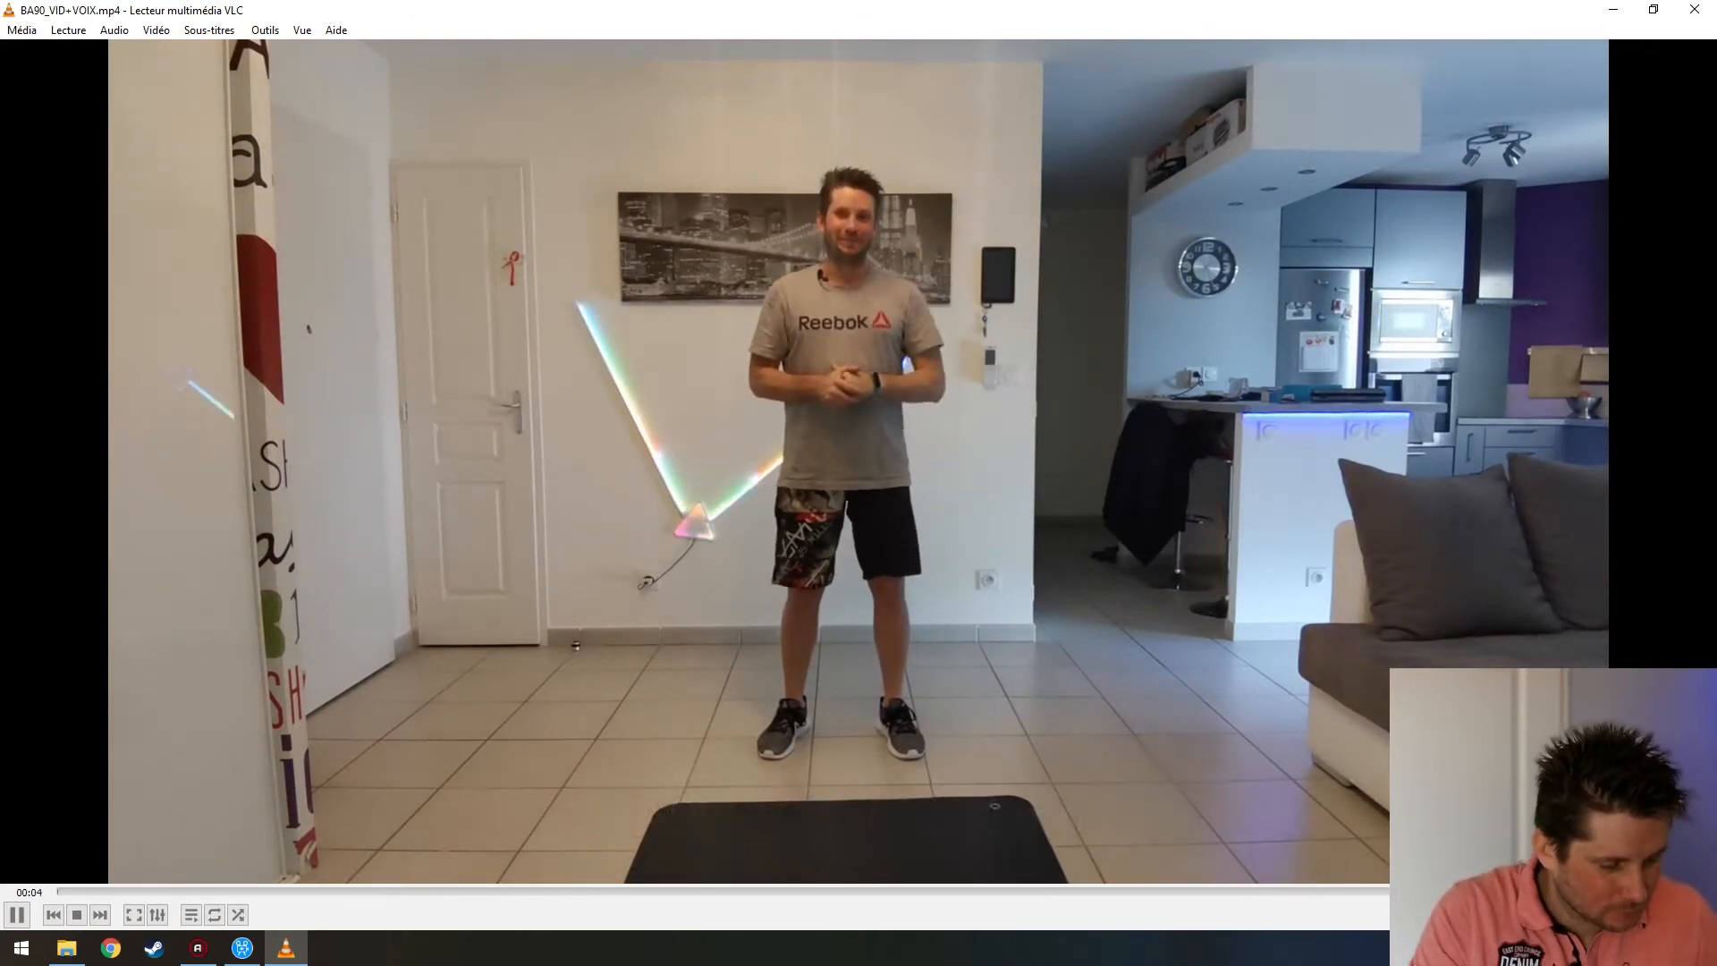
# Skim BA90_VID+VOIX.mp4 at about 51 minutes and one hour, then close VLC and the folder
pyautogui.click(804, 892)
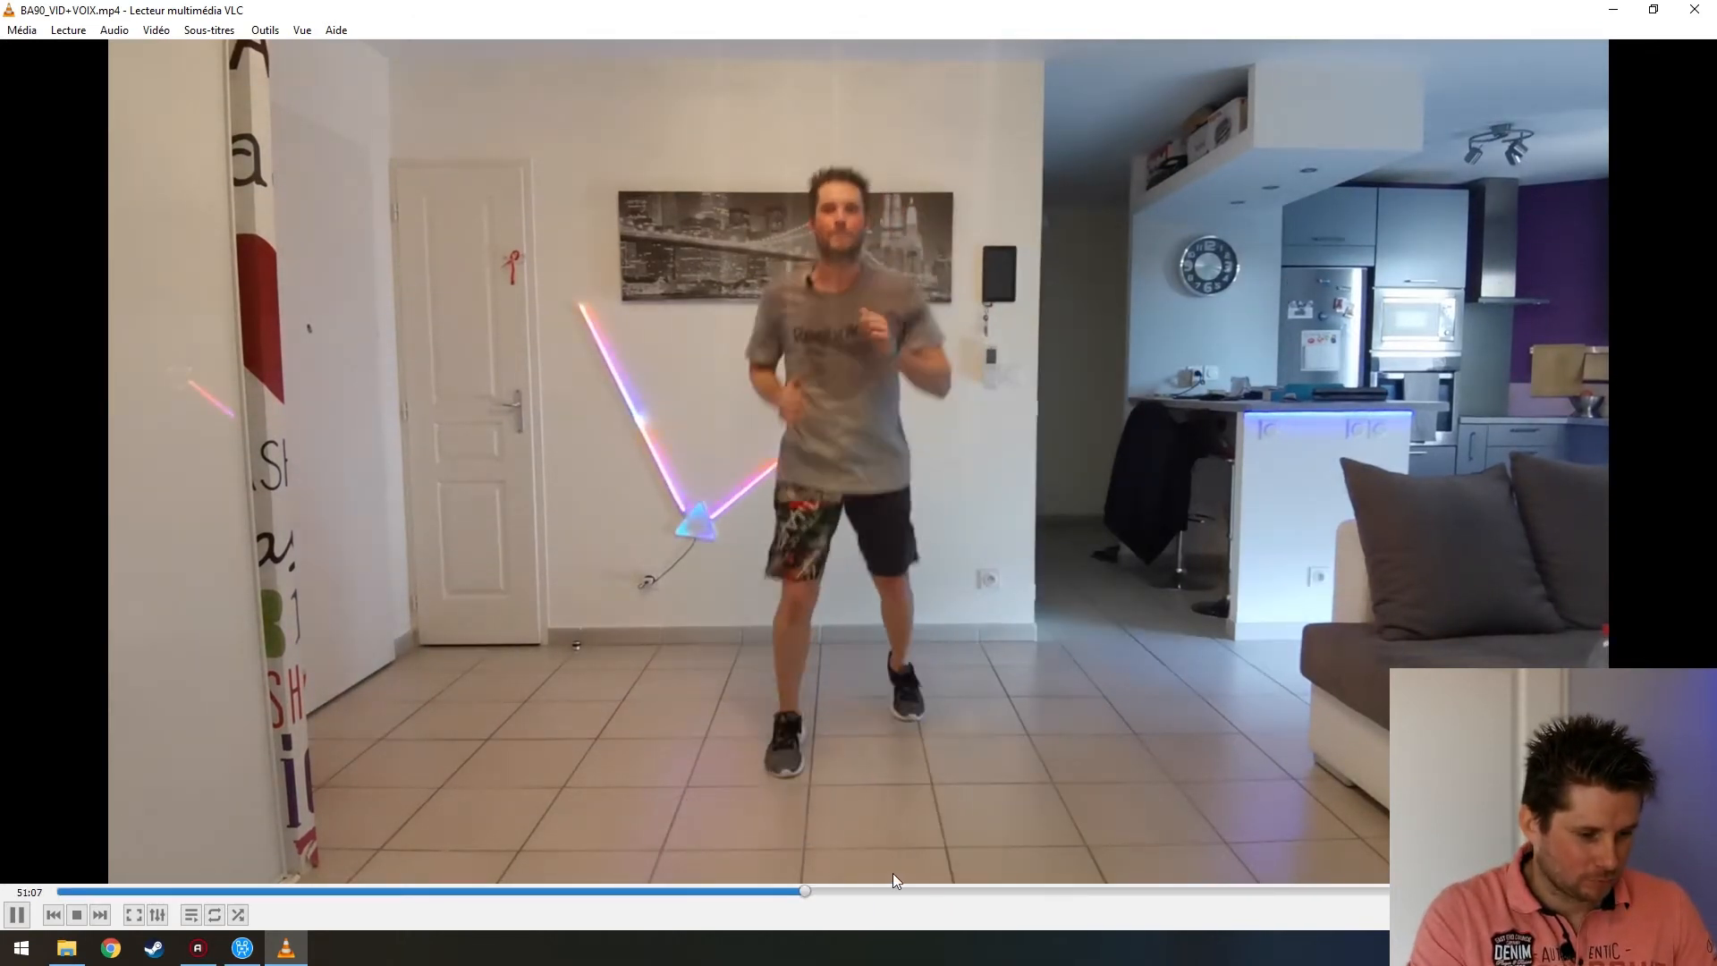
pyautogui.click(956, 891)
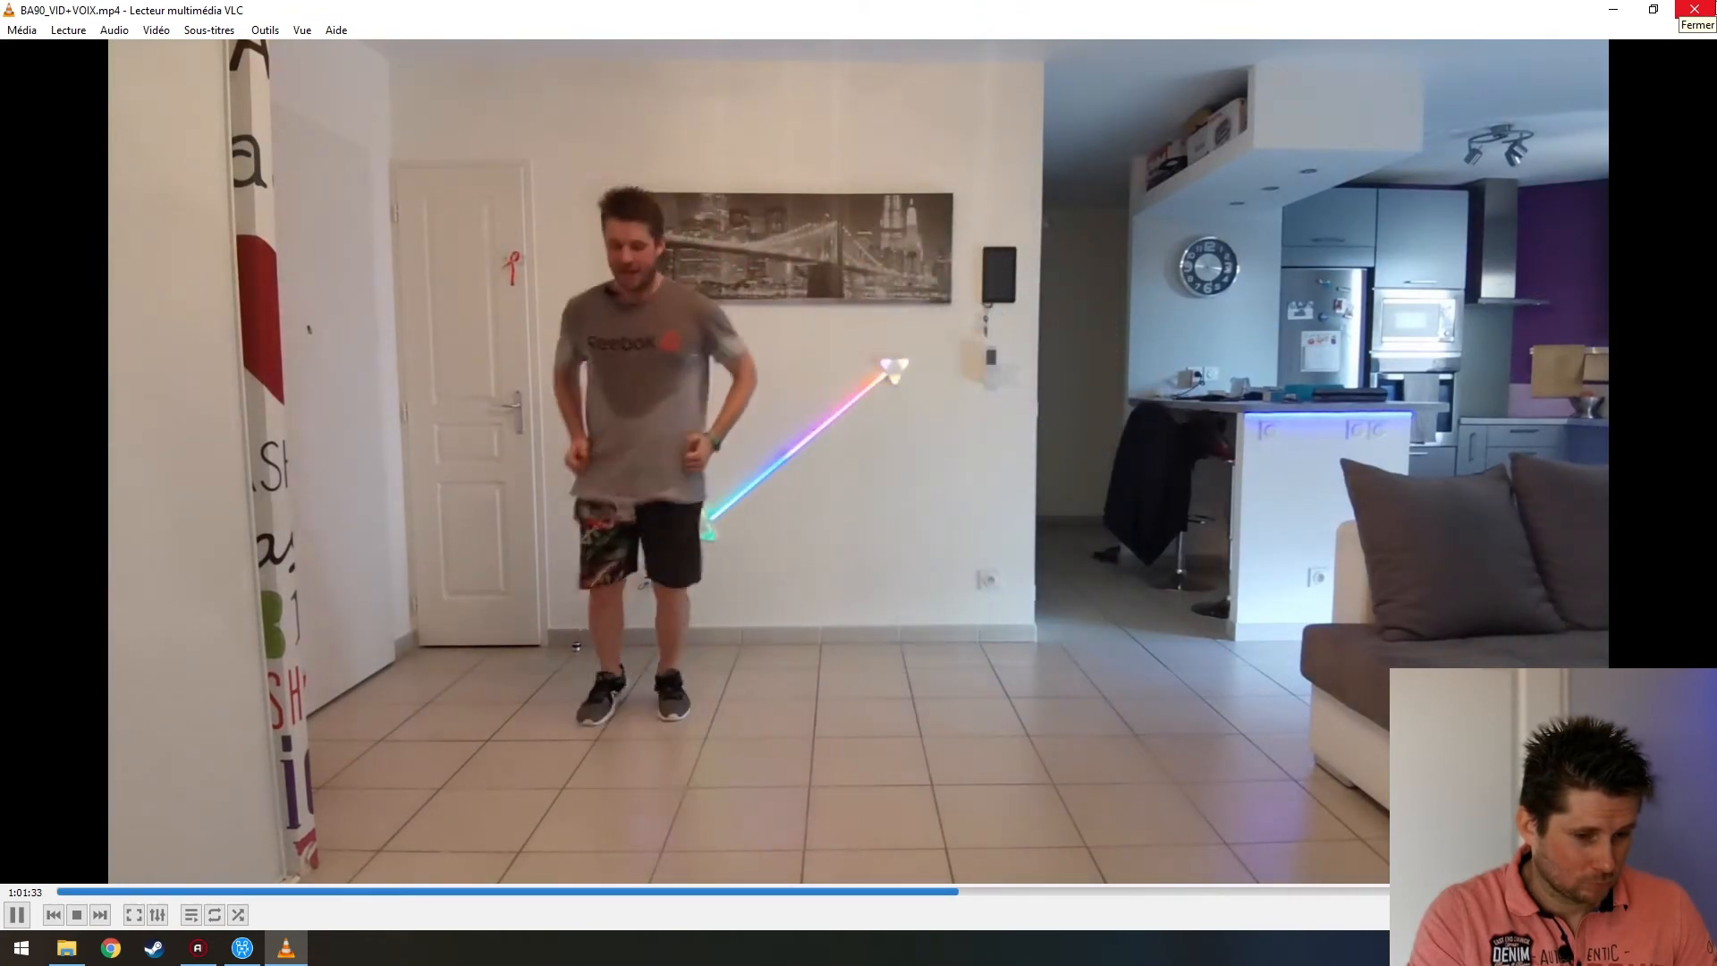
pyautogui.click(1693, 10)
pyautogui.hotkey('alt', 'F4')
pyautogui.click(1211, 310)
# Bring Movavi back and start a new project, saving the previous one
pyautogui.moveTo(242, 948)
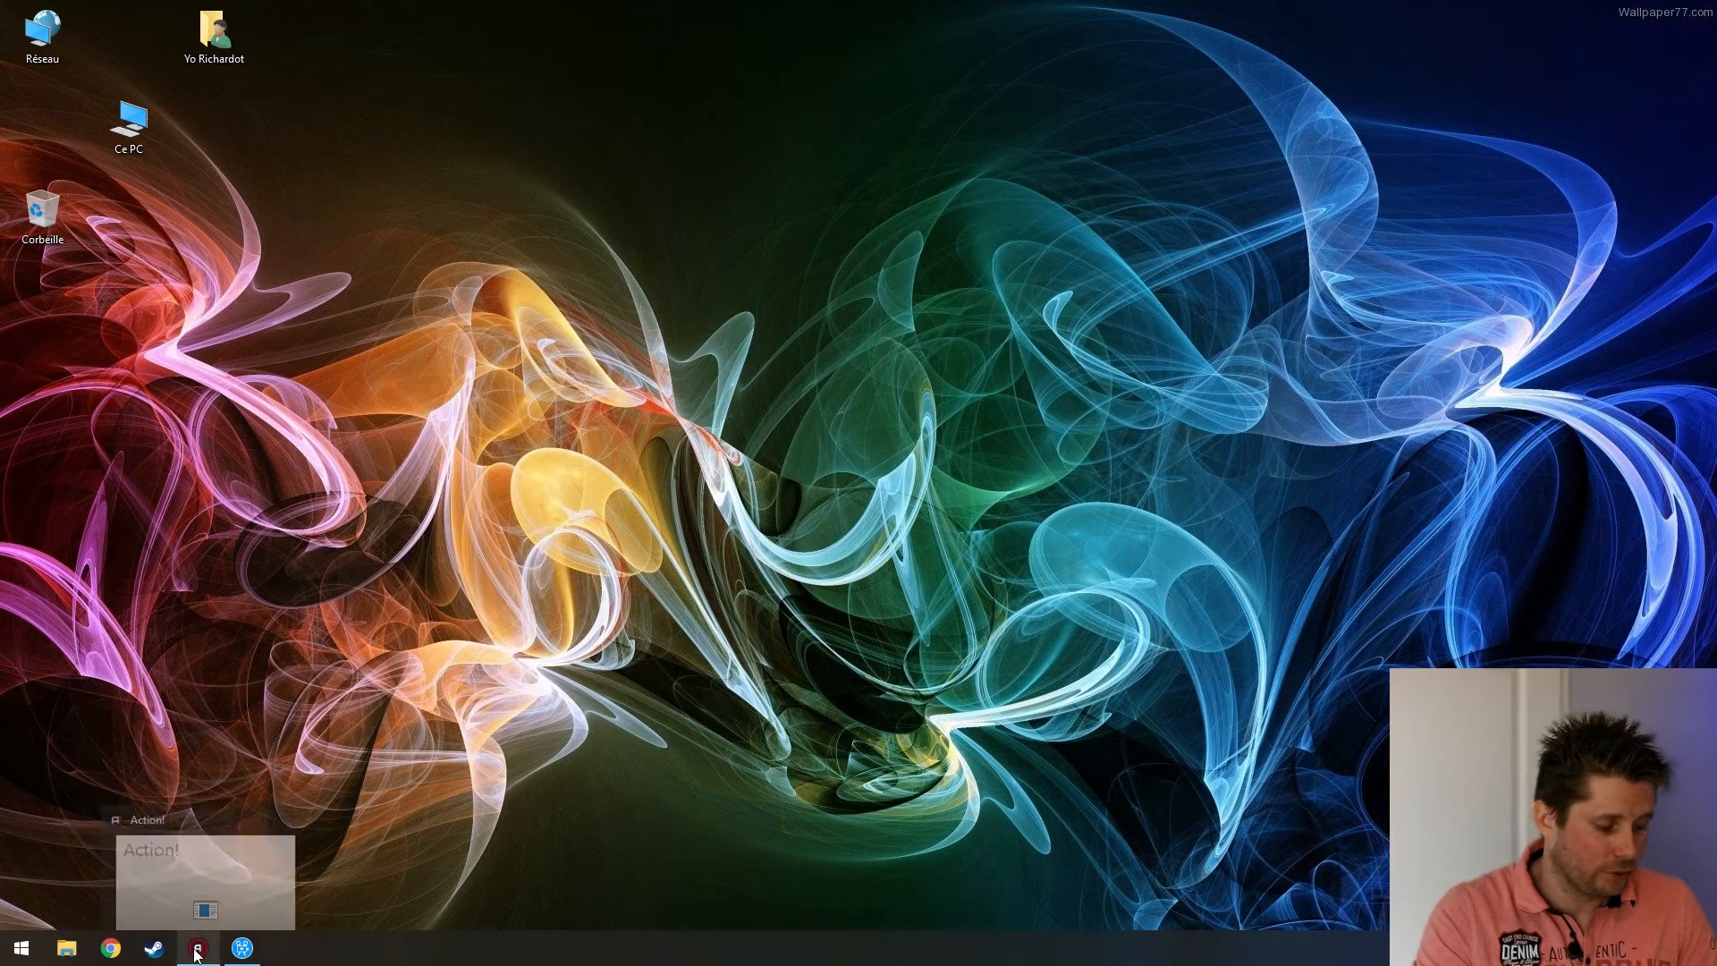
pyautogui.click(202, 867)
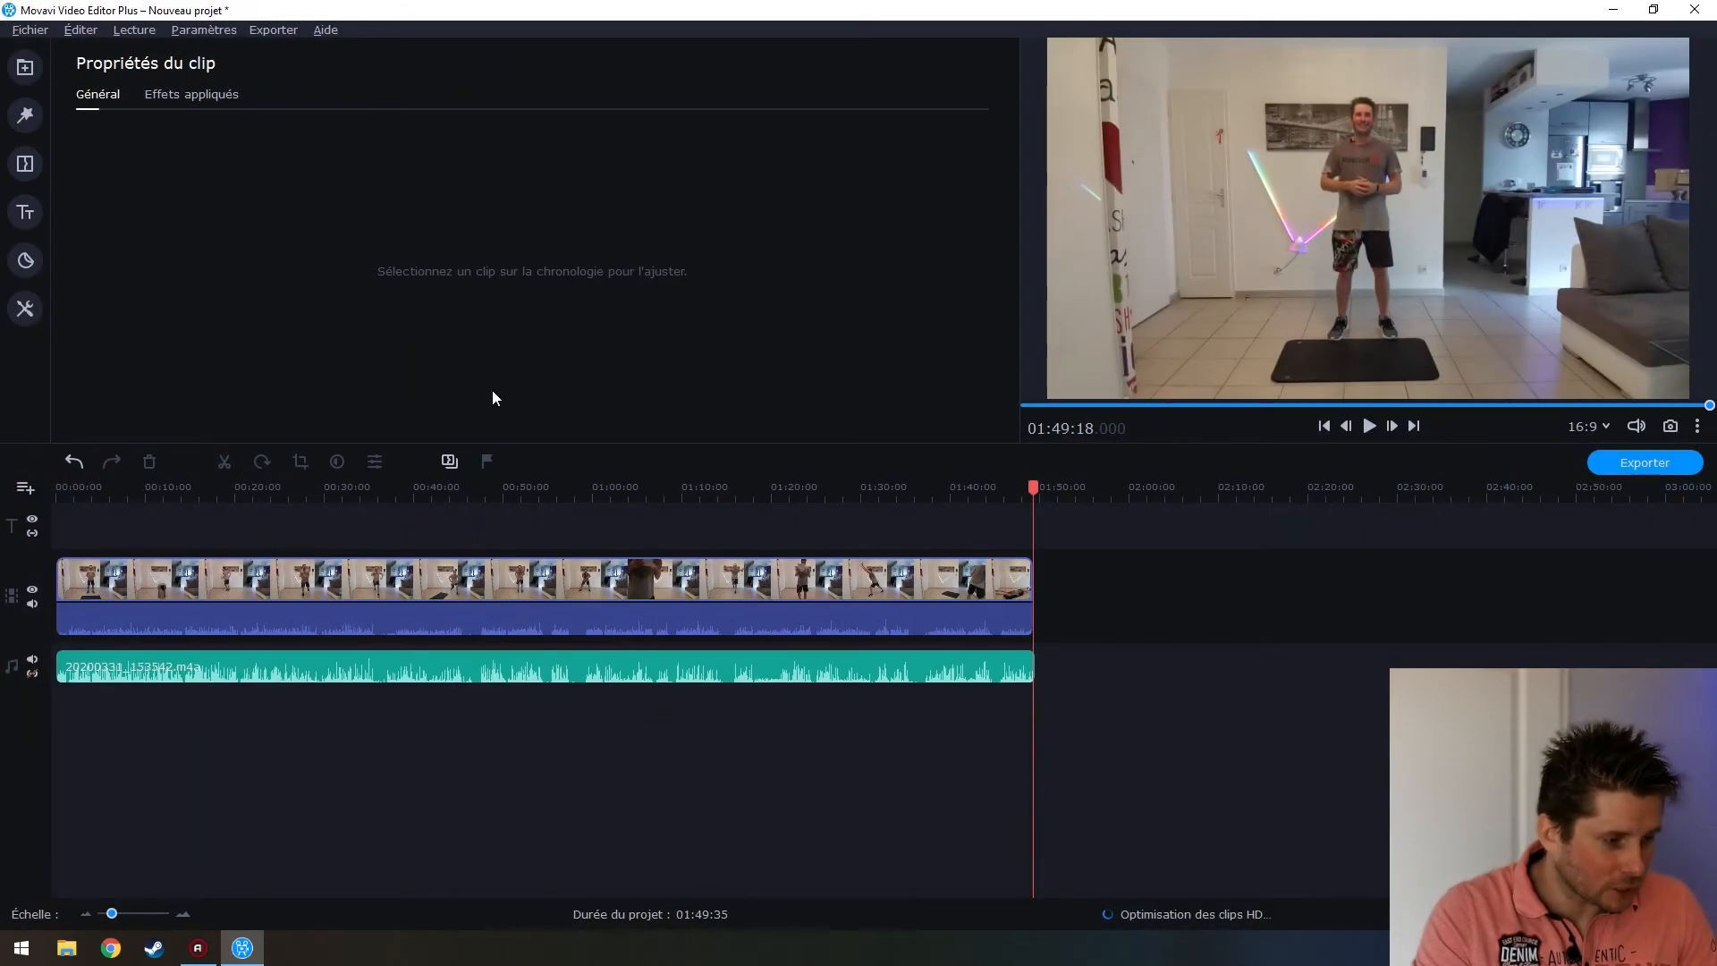
pyautogui.click(41, 28)
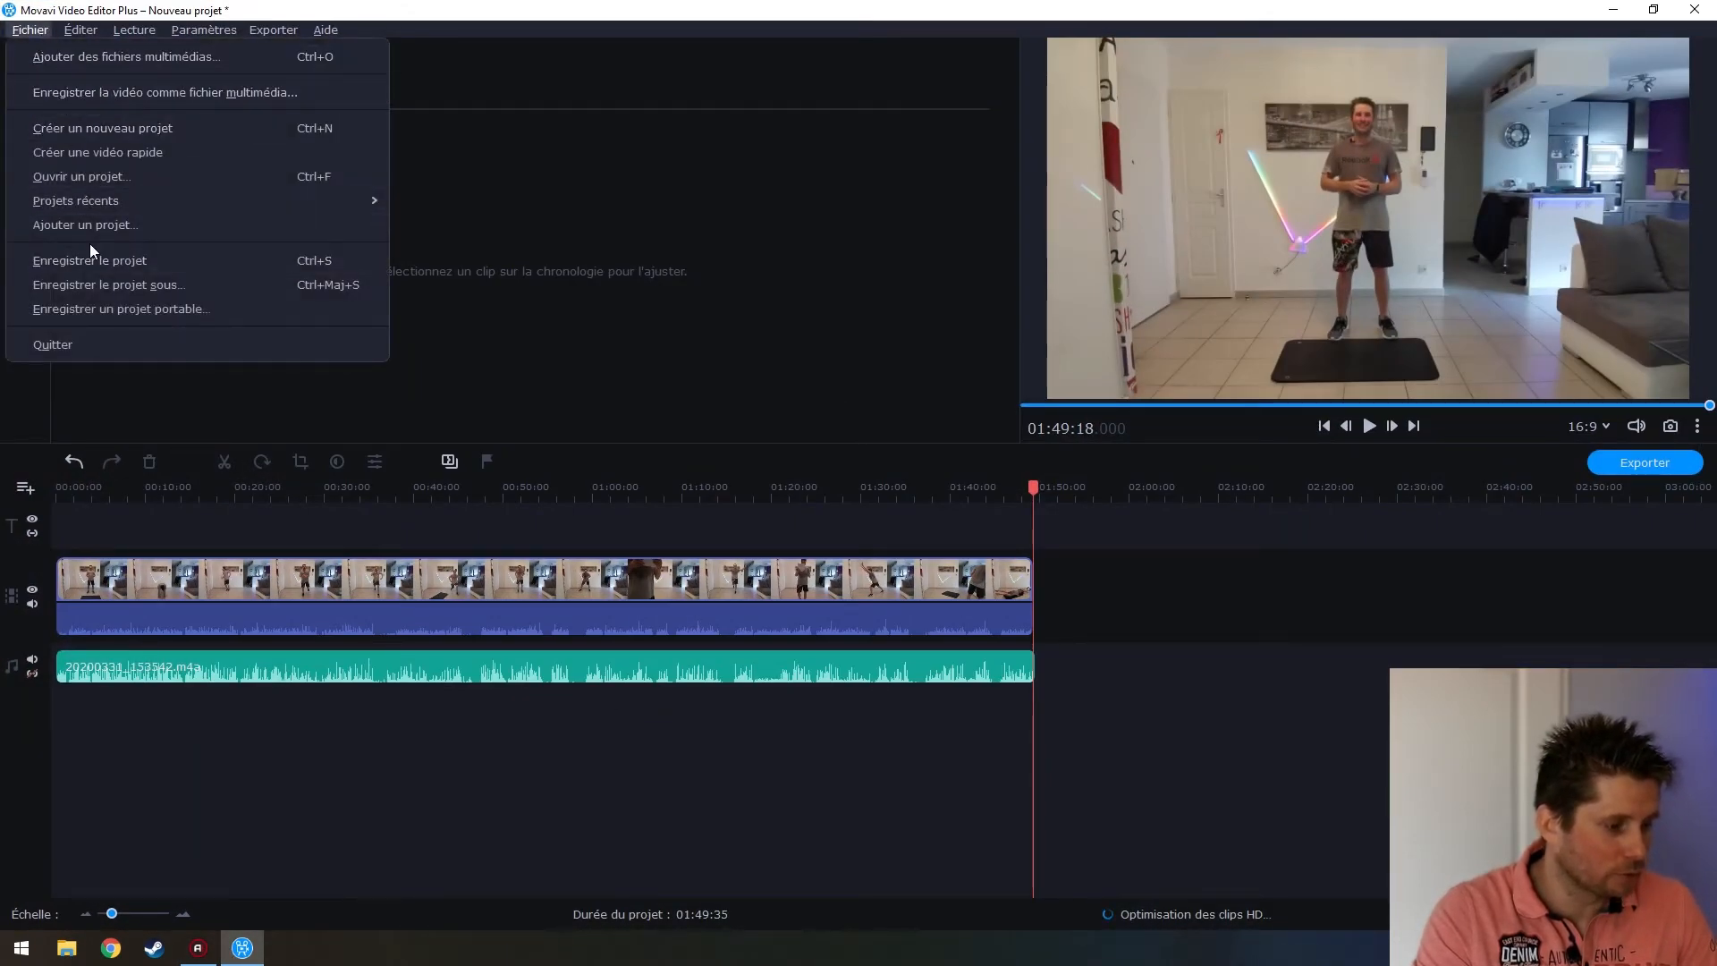
pyautogui.moveTo(104, 200)
pyautogui.click(127, 128)
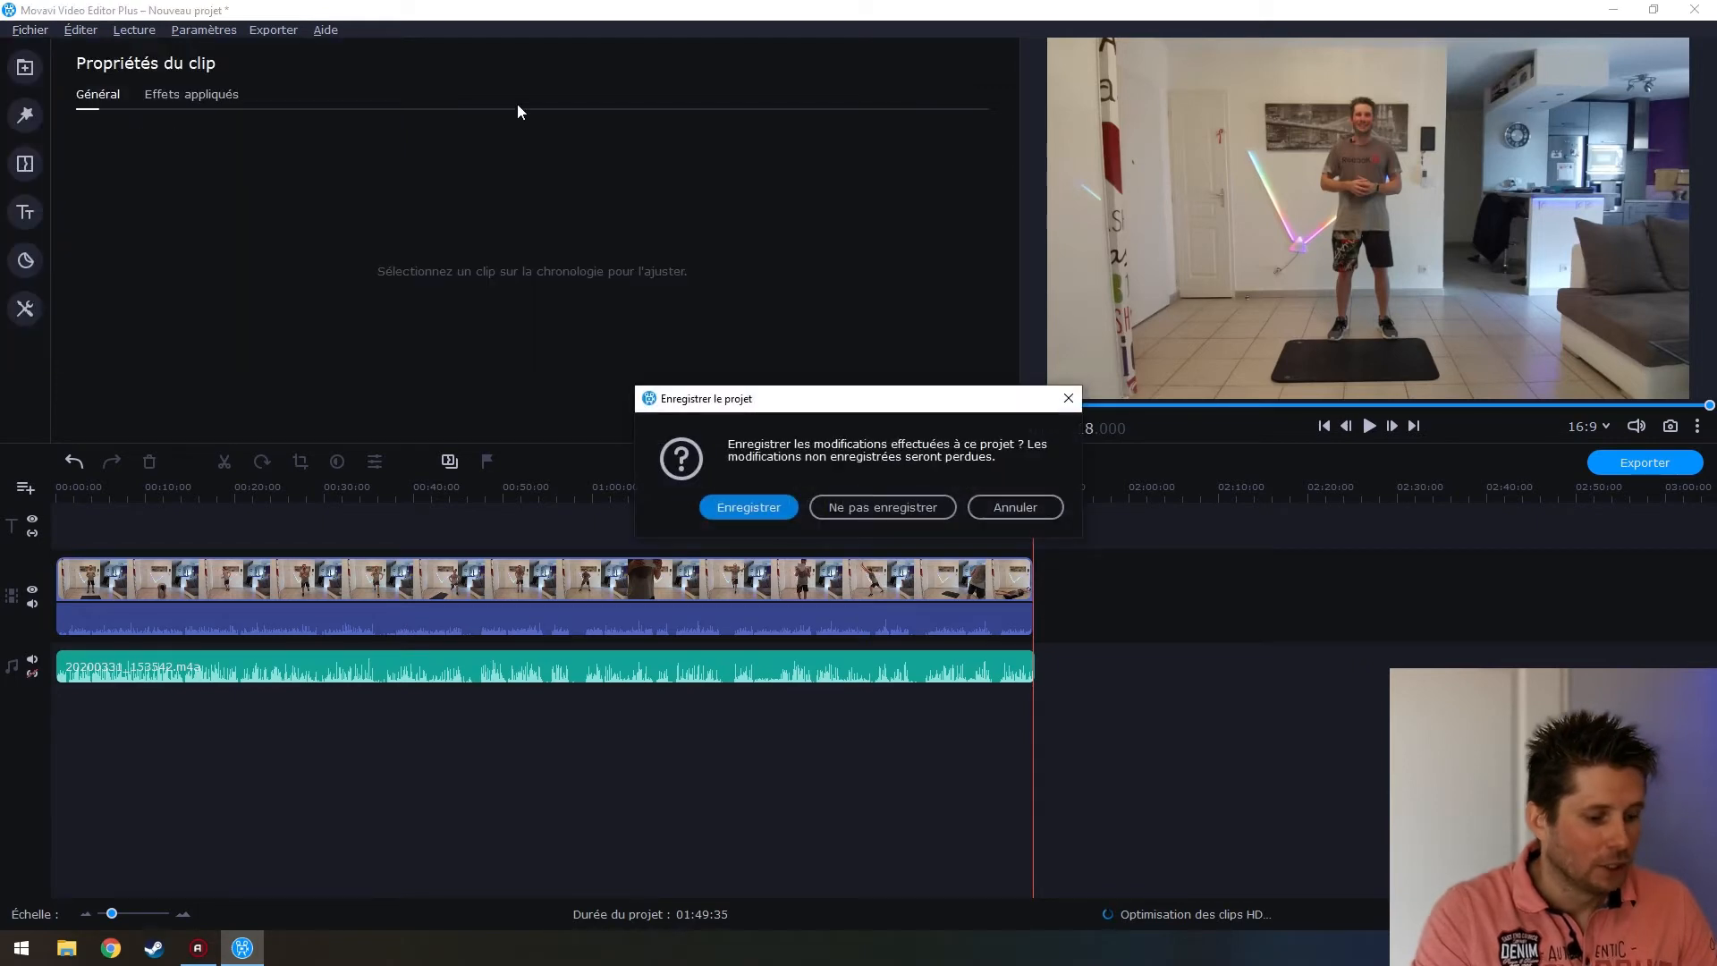
pyautogui.click(883, 507)
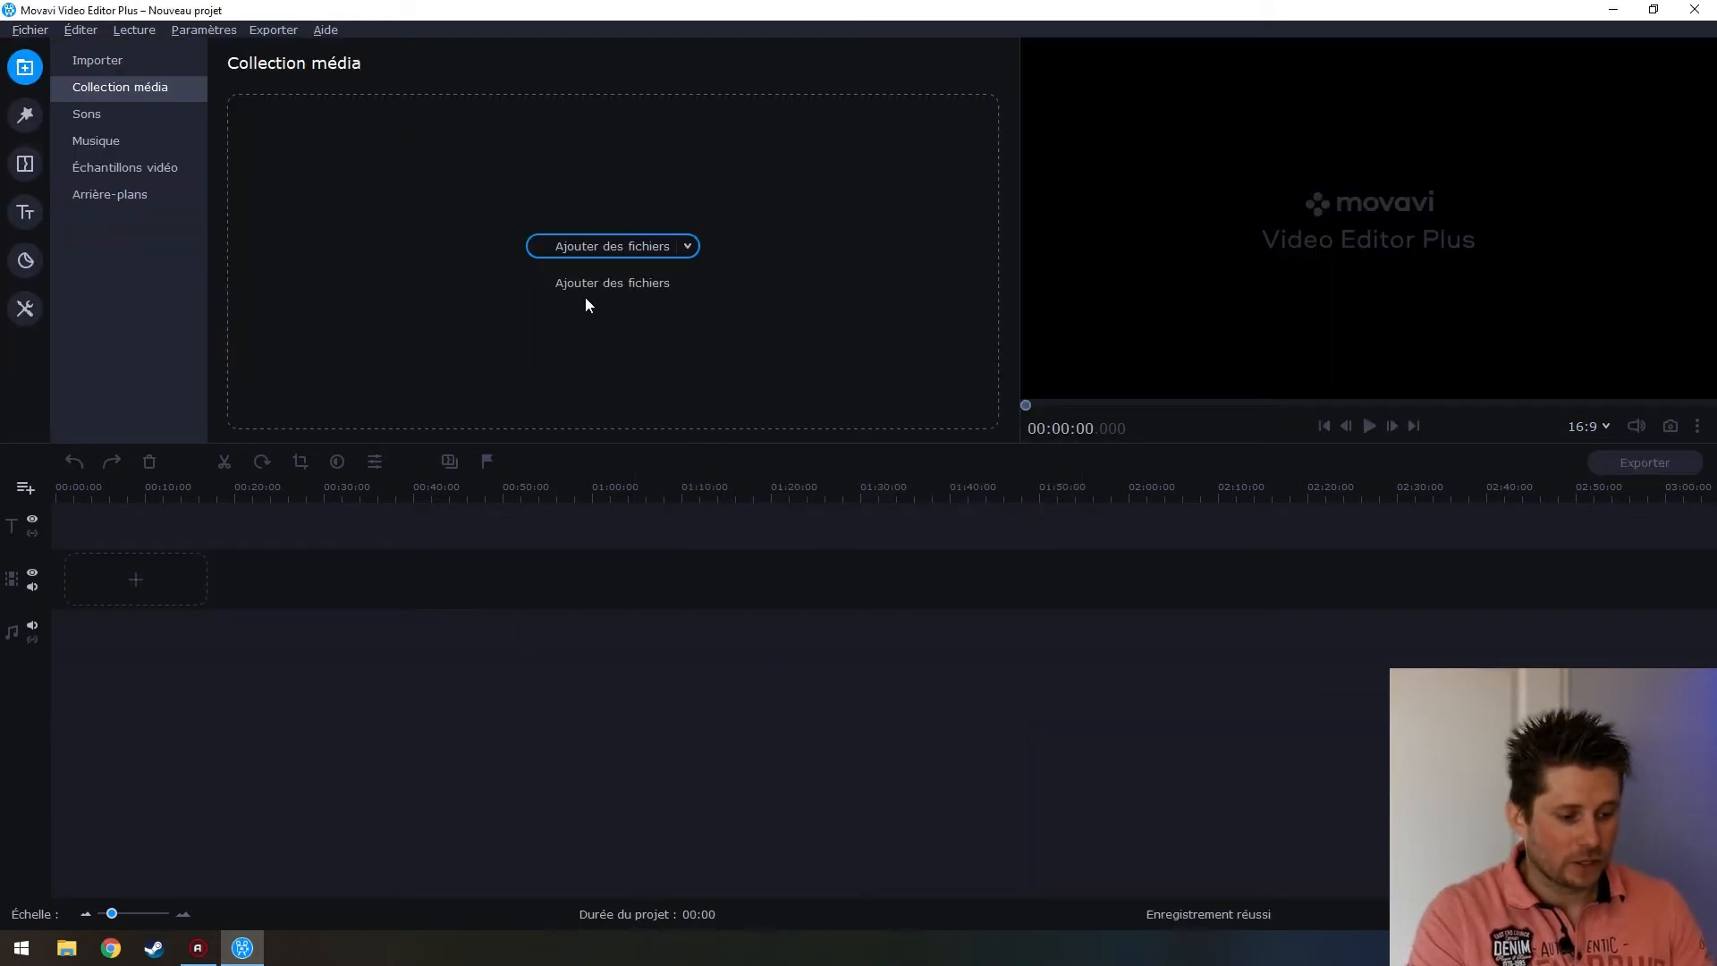
# Import BA90_VID+VOIX.mp4 into the media collection and preview it
pyautogui.click(608, 248)
pyautogui.click(446, 211)
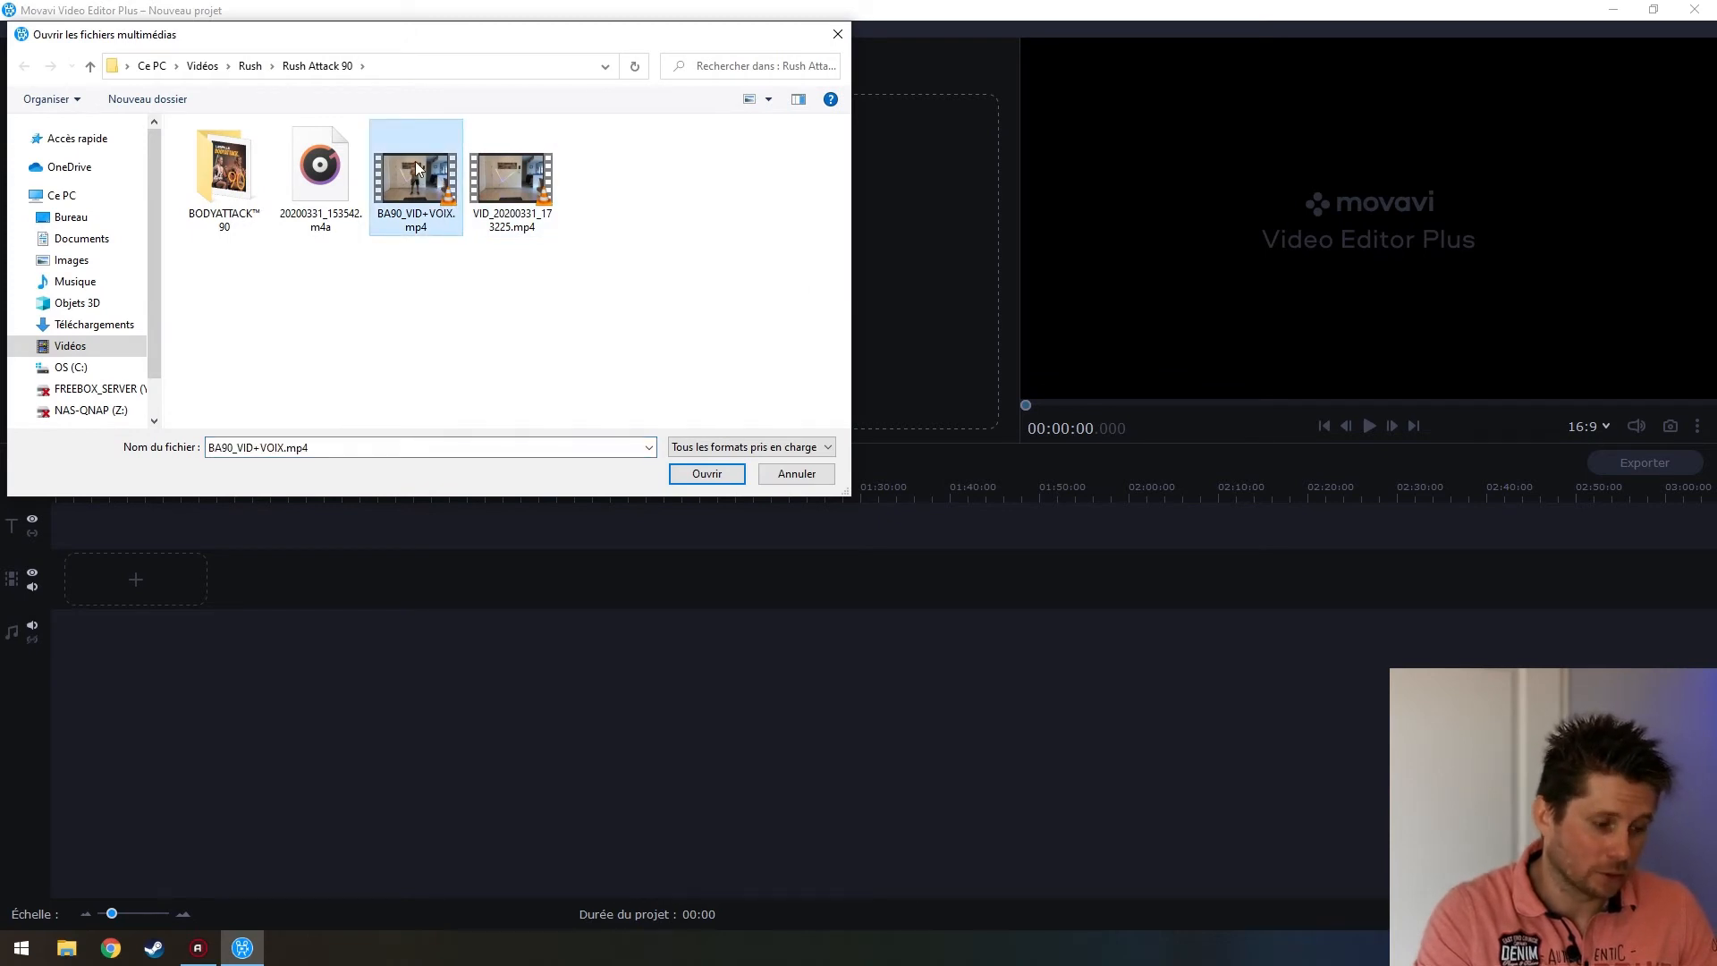
pyautogui.click(718, 475)
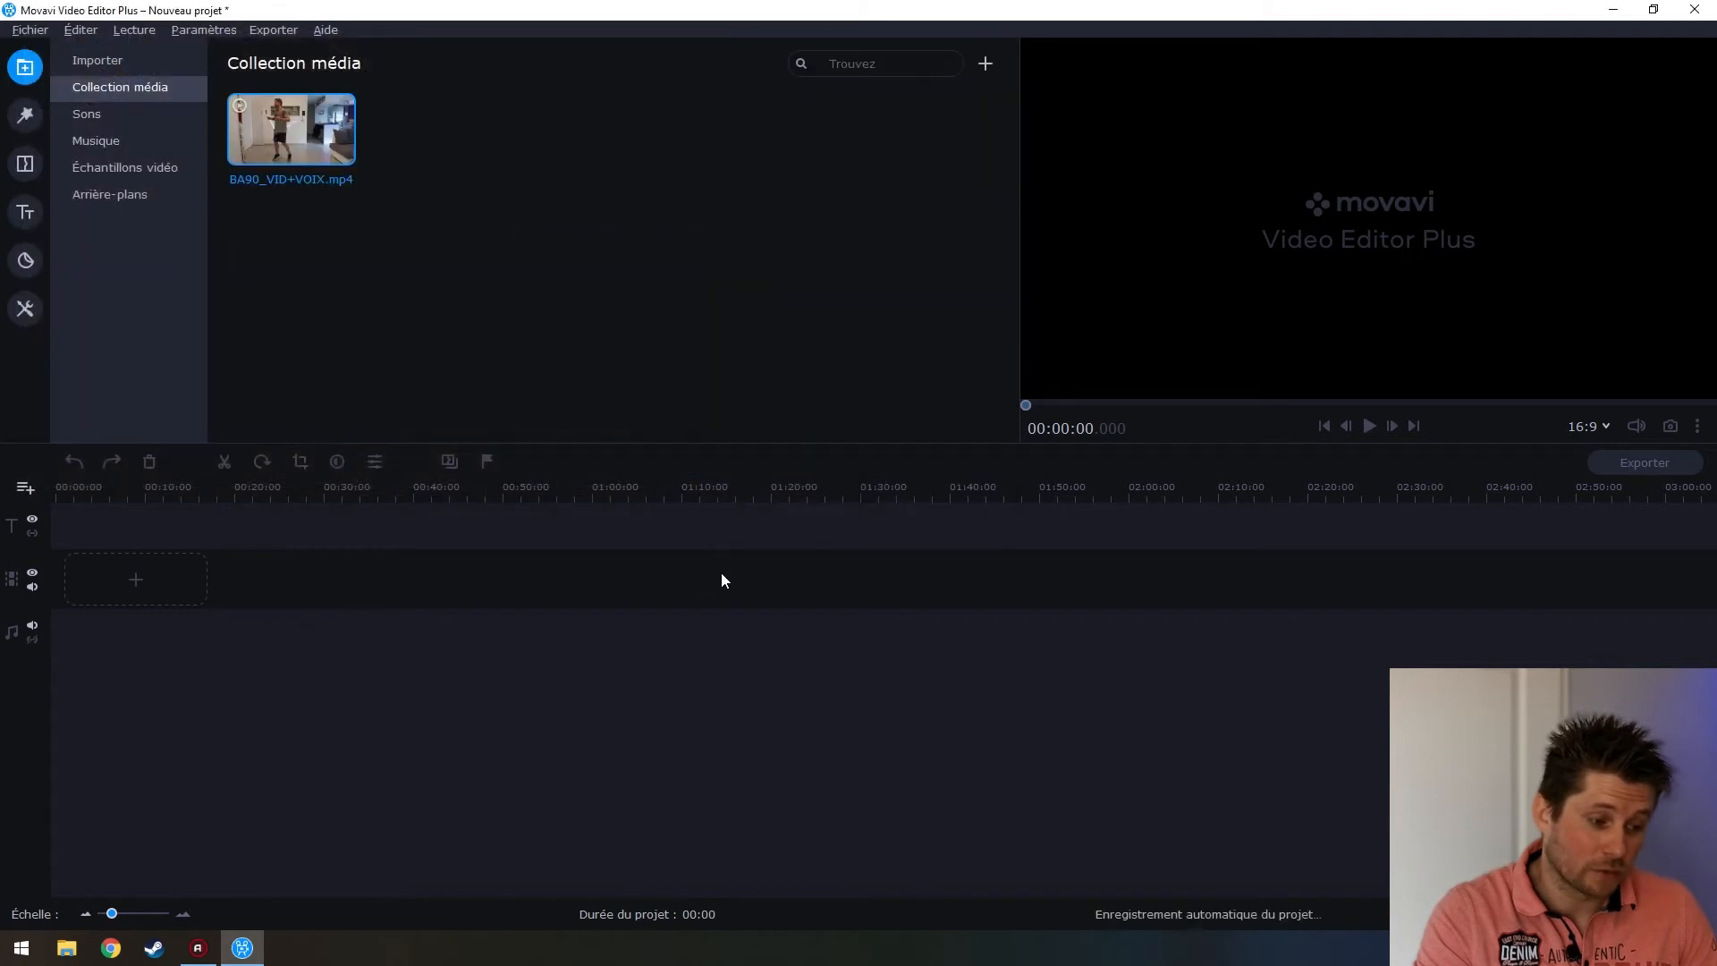
pyautogui.click(288, 132)
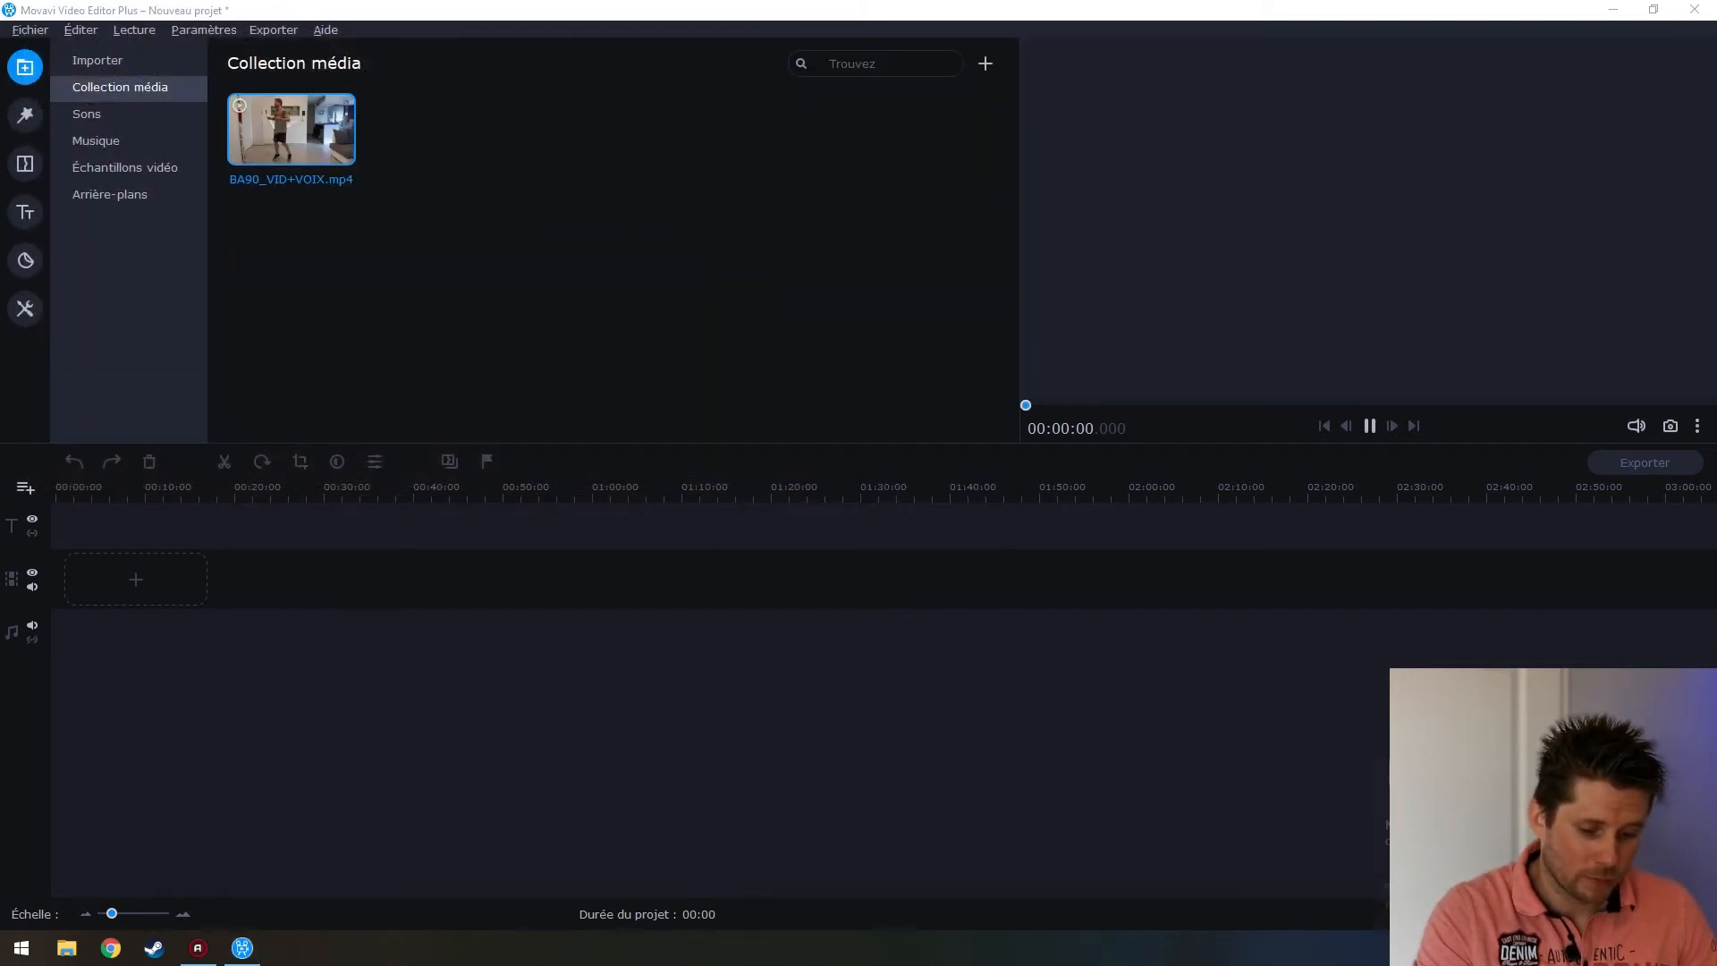
pyautogui.click(1177, 683)
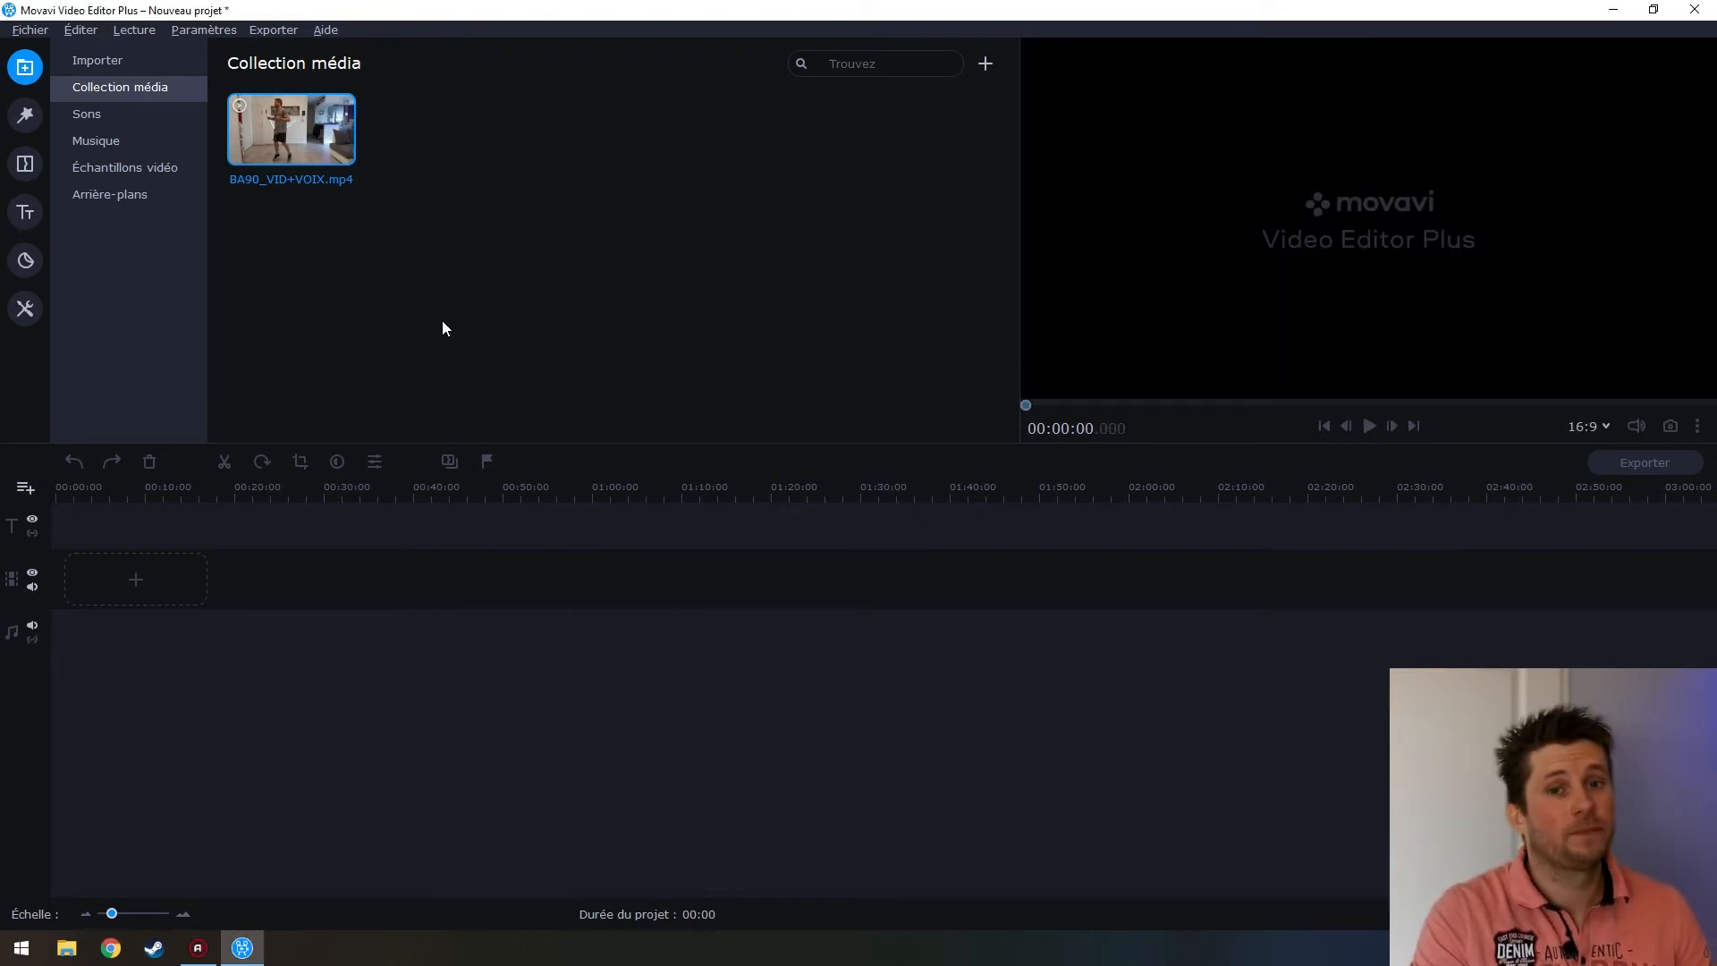
pyautogui.click(522, 321)
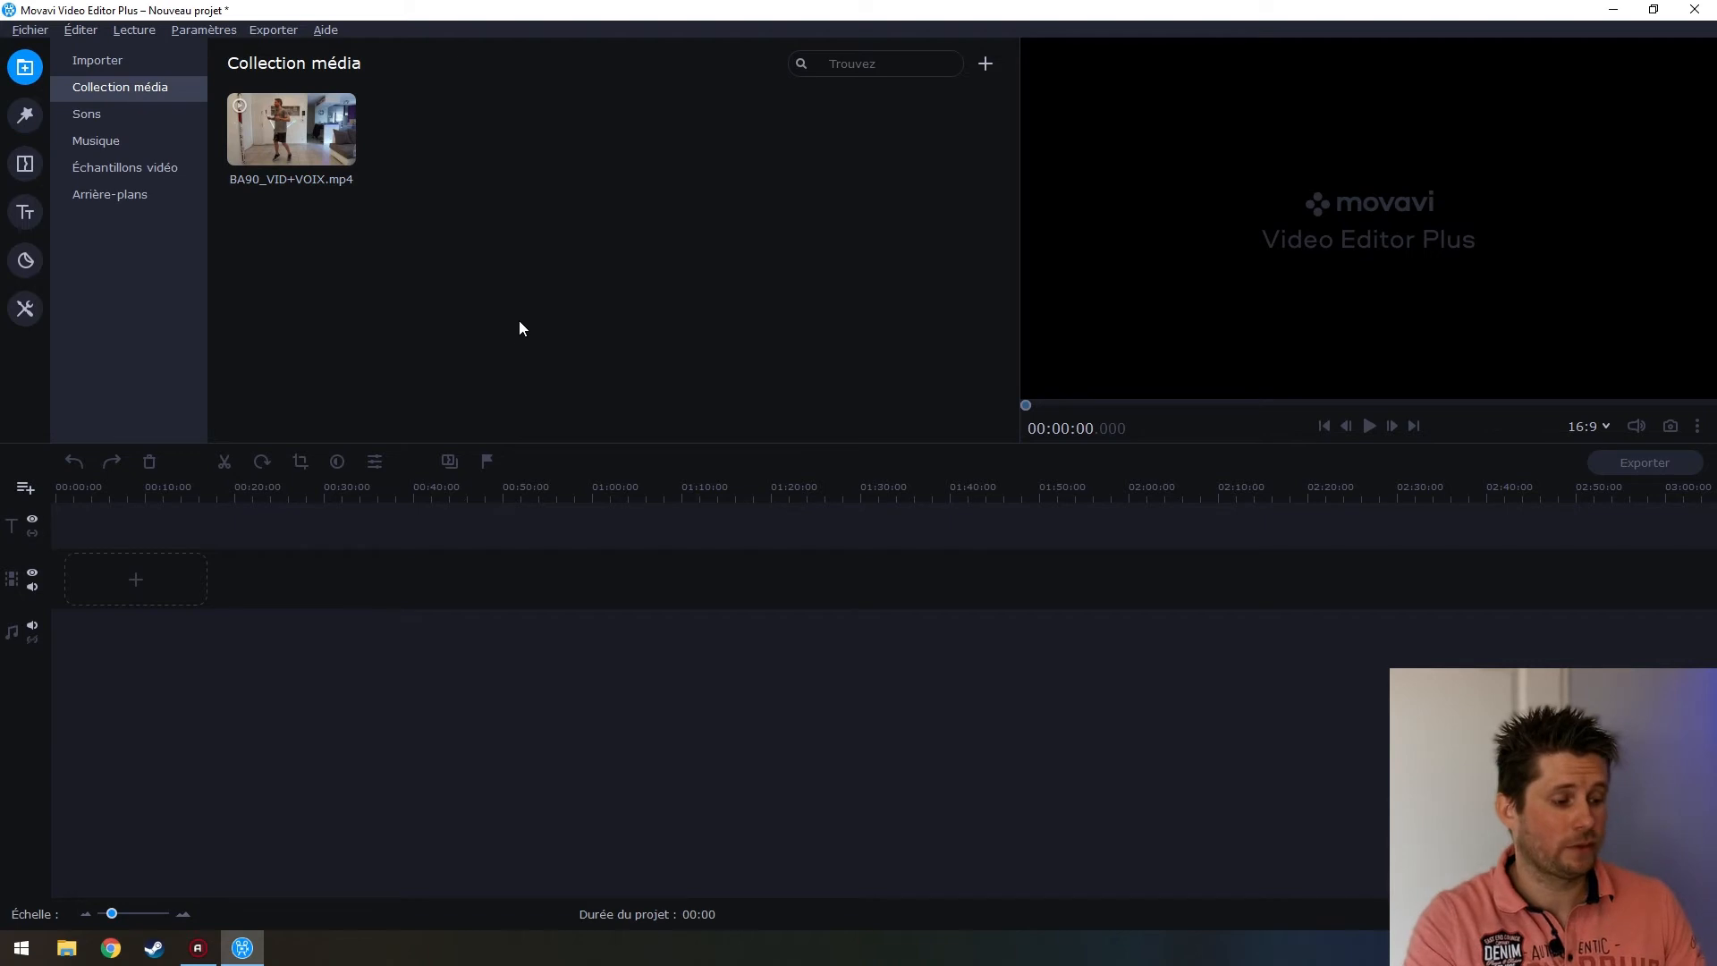
# Preview the Accroc, Aubergine and Mélange de couleurs intros, then pick Soigné
pyautogui.click(30, 165)
pyautogui.click(25, 212)
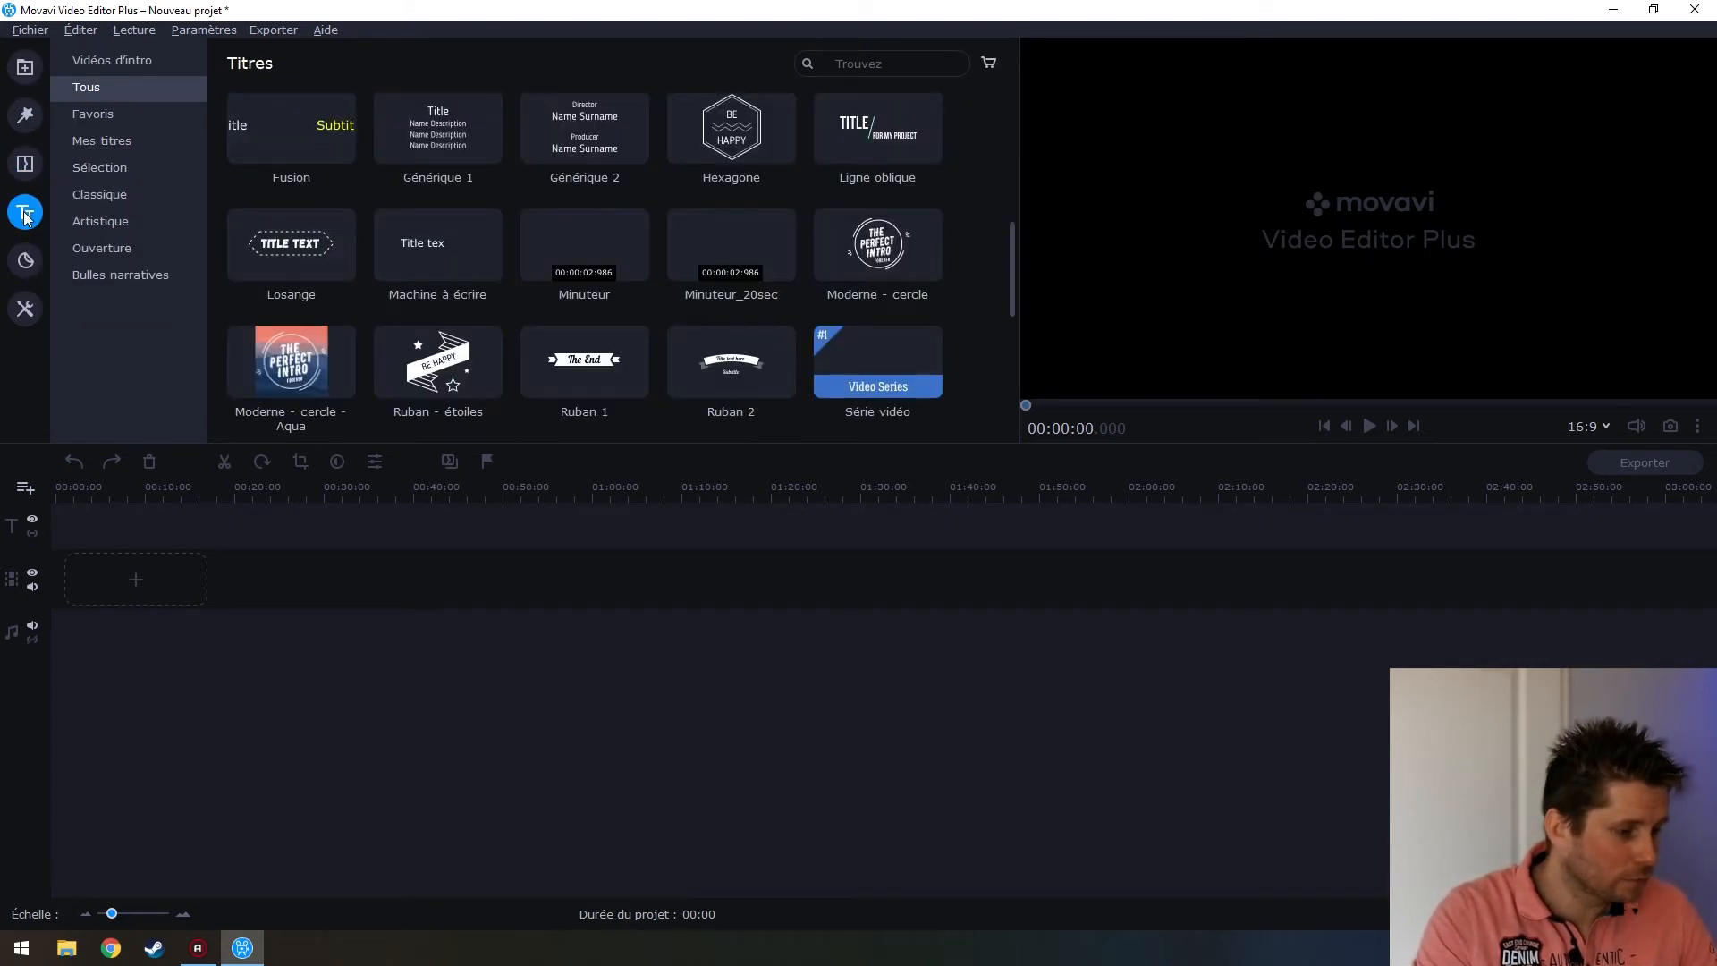
pyautogui.click(118, 68)
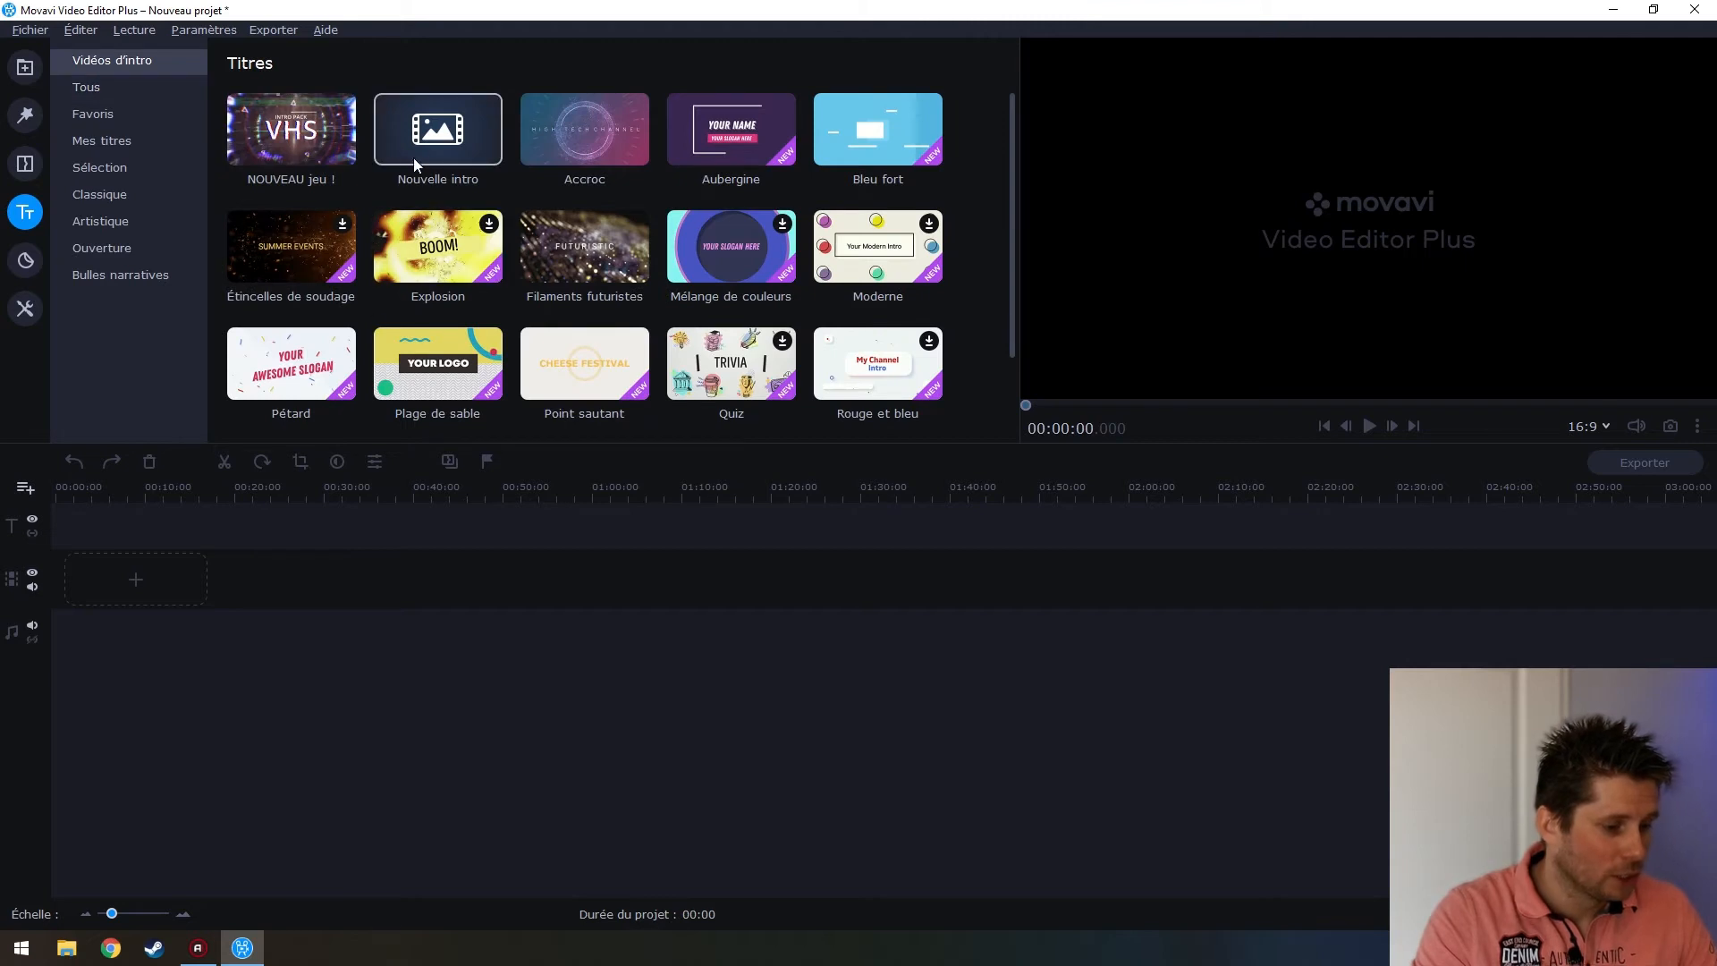
pyautogui.click(617, 140)
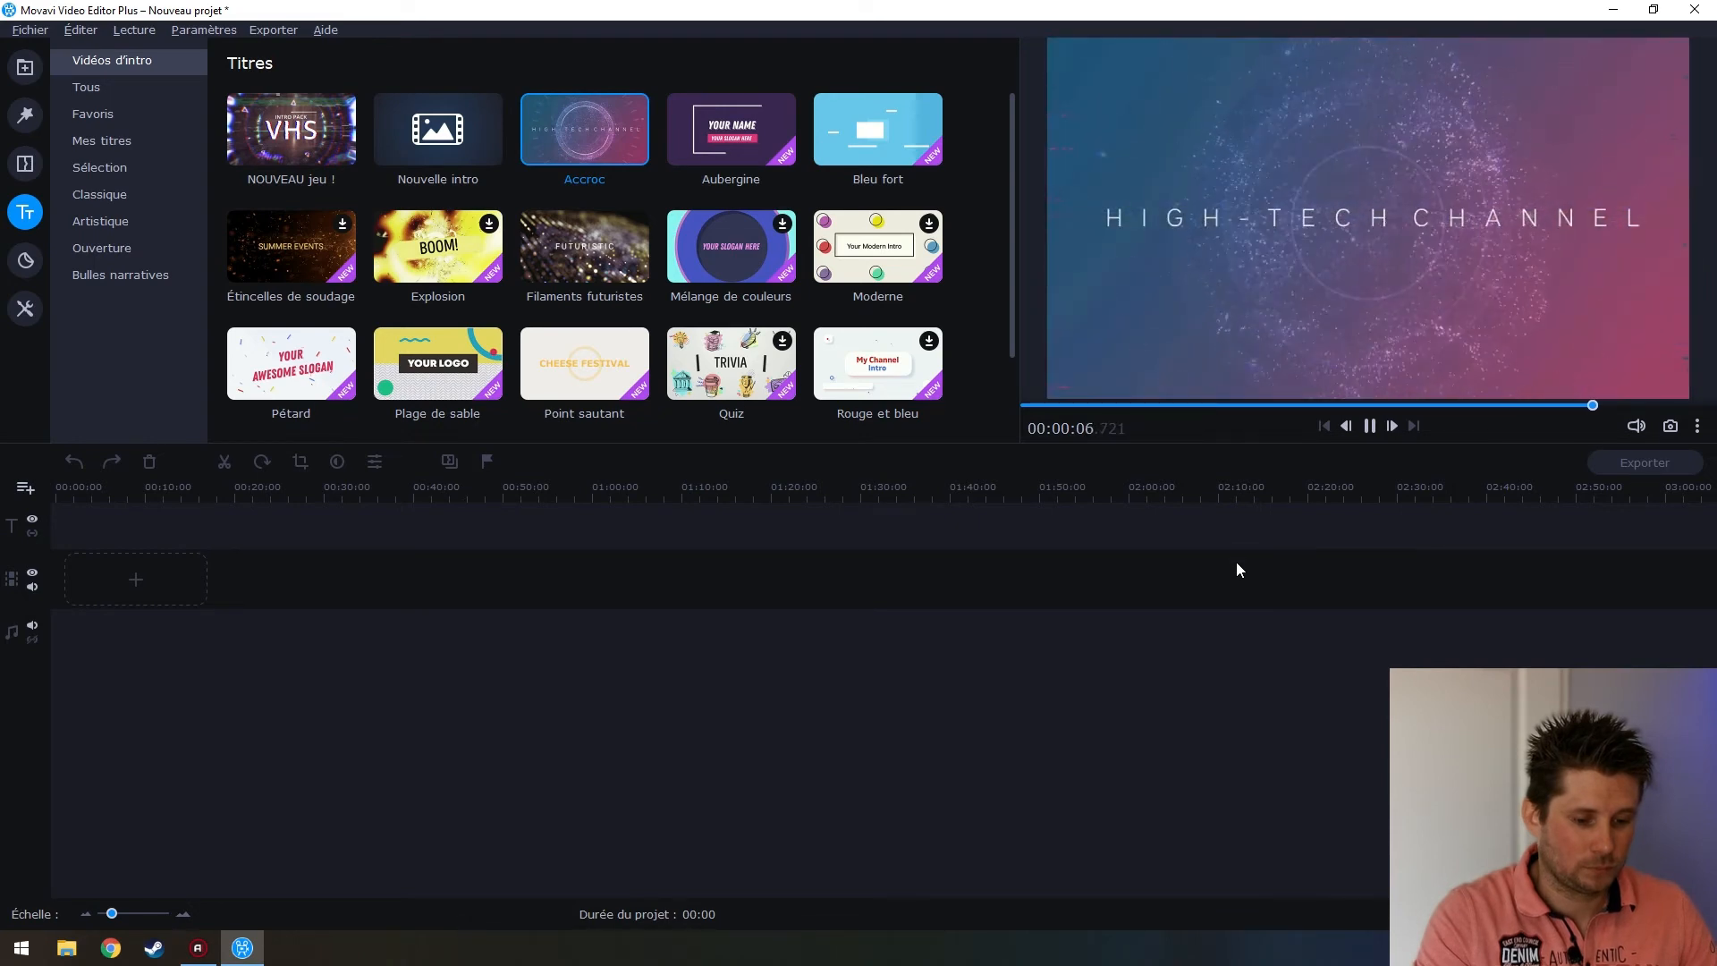
pyautogui.click(702, 134)
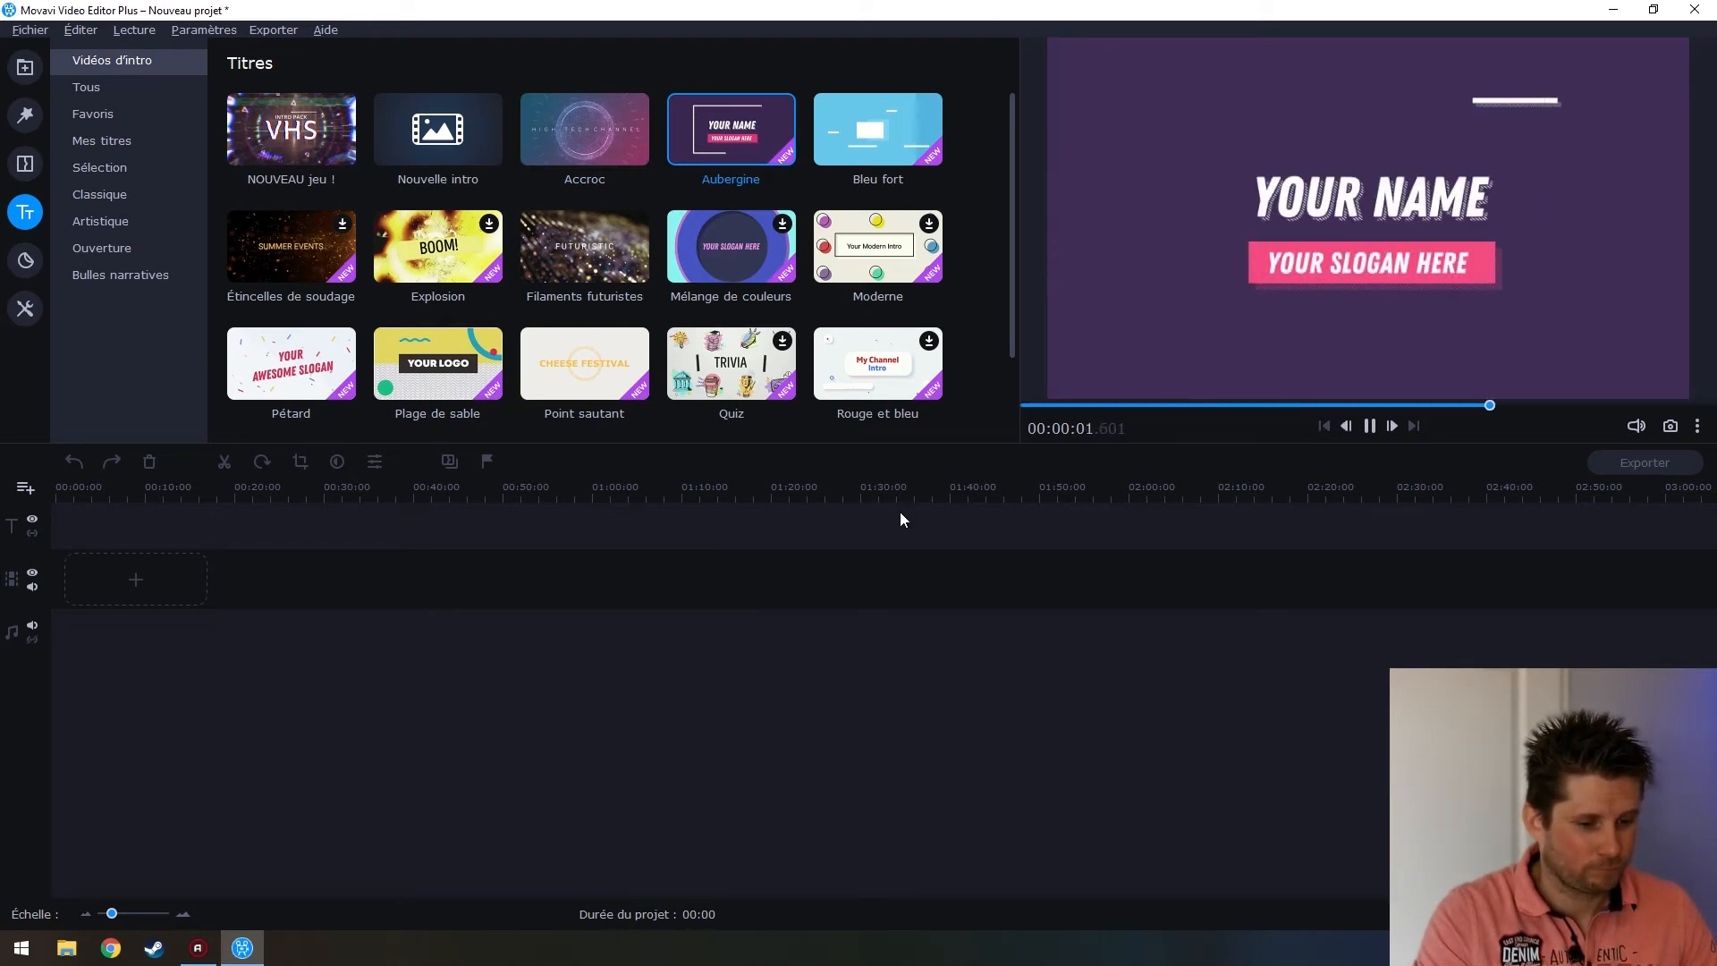
pyautogui.click(736, 266)
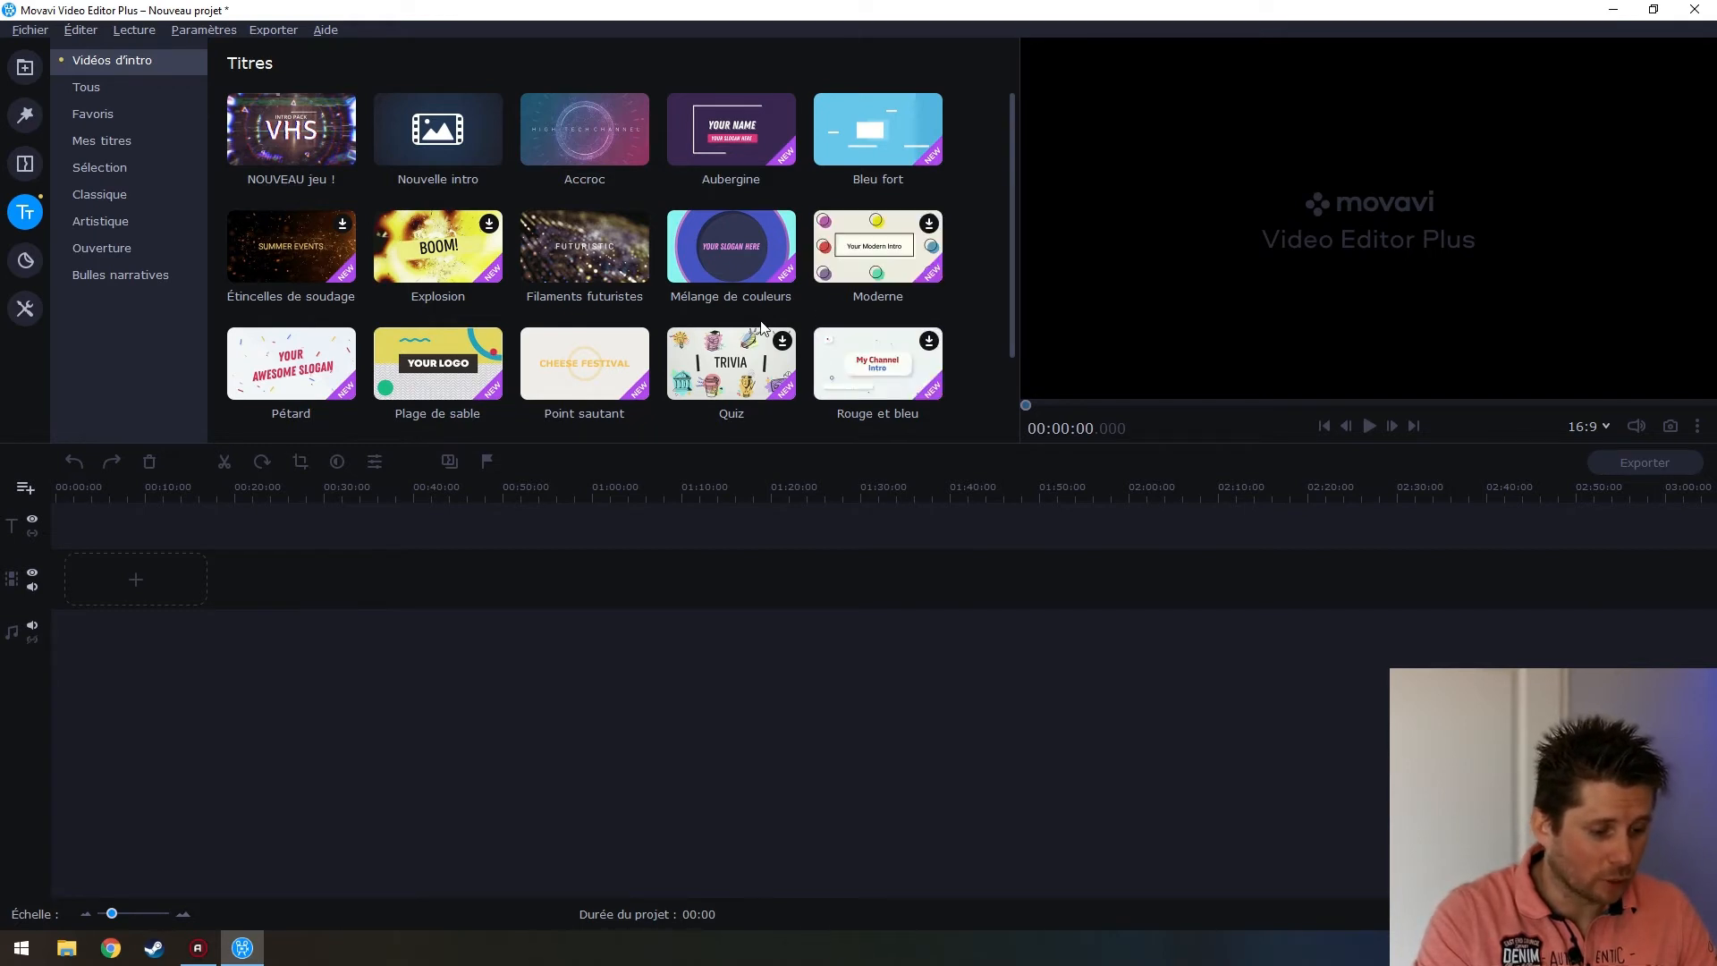
pyautogui.scroll(-2, 760, 320)
pyautogui.click(230, 391)
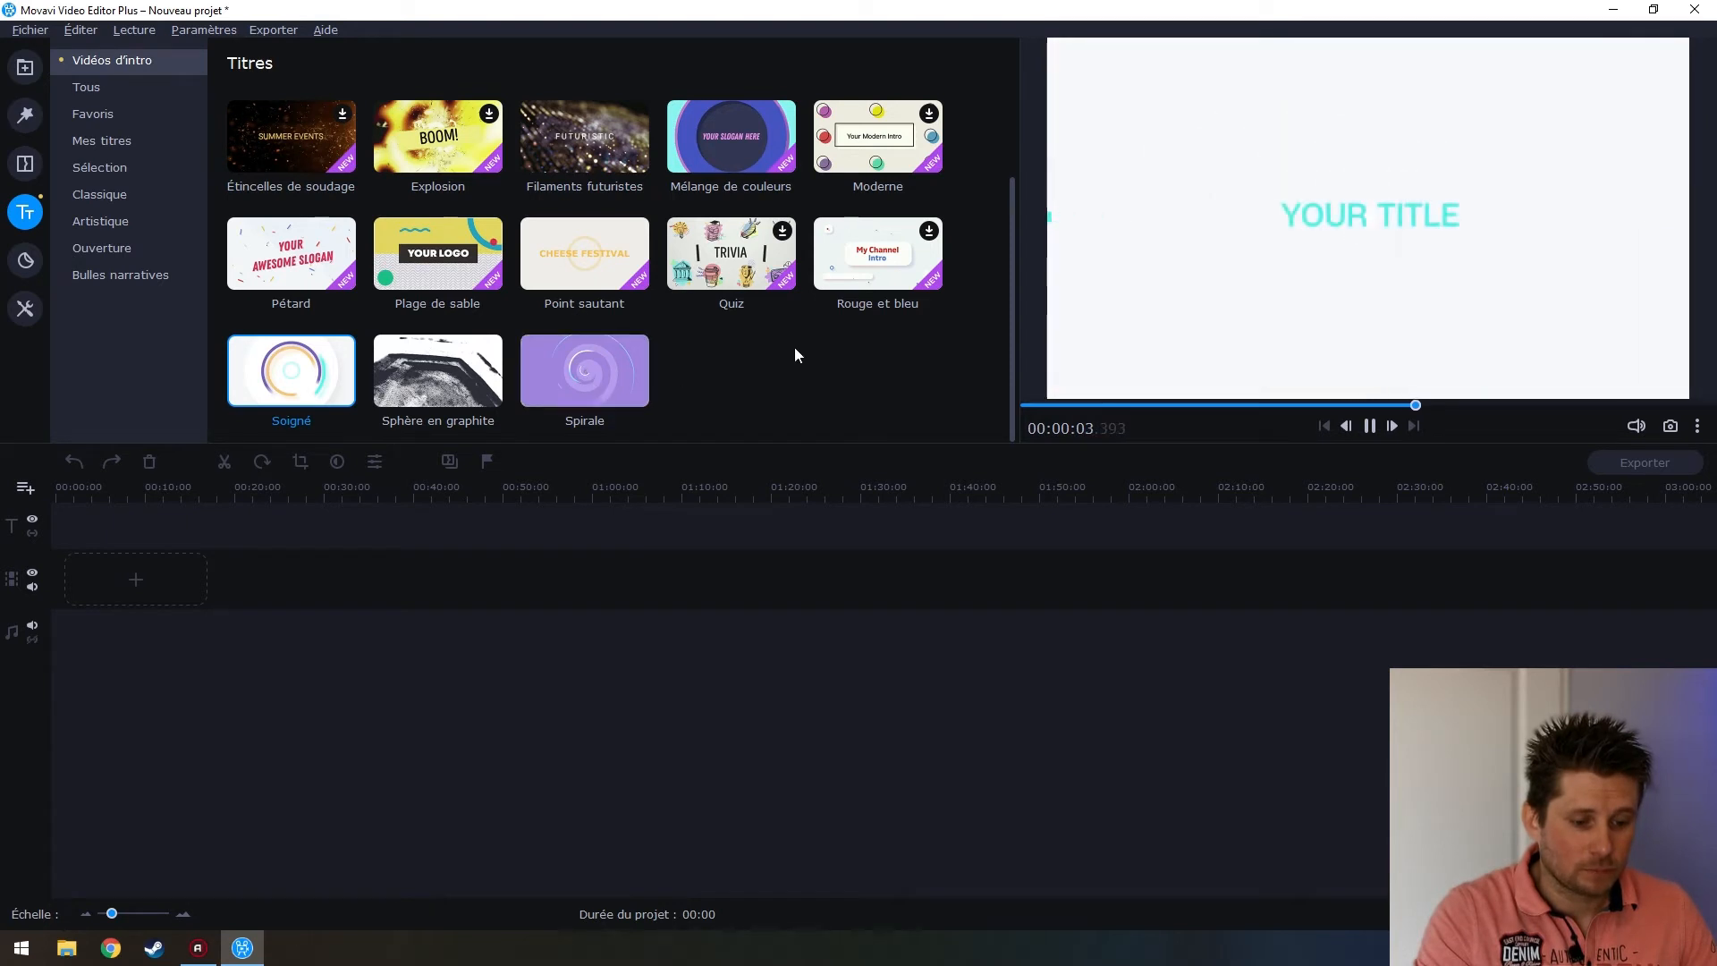
# Add the Soigné intro to the timeline and open its YOUR TITLE text clip
pyautogui.moveTo(277, 387); pyautogui.dragTo(38, 565)
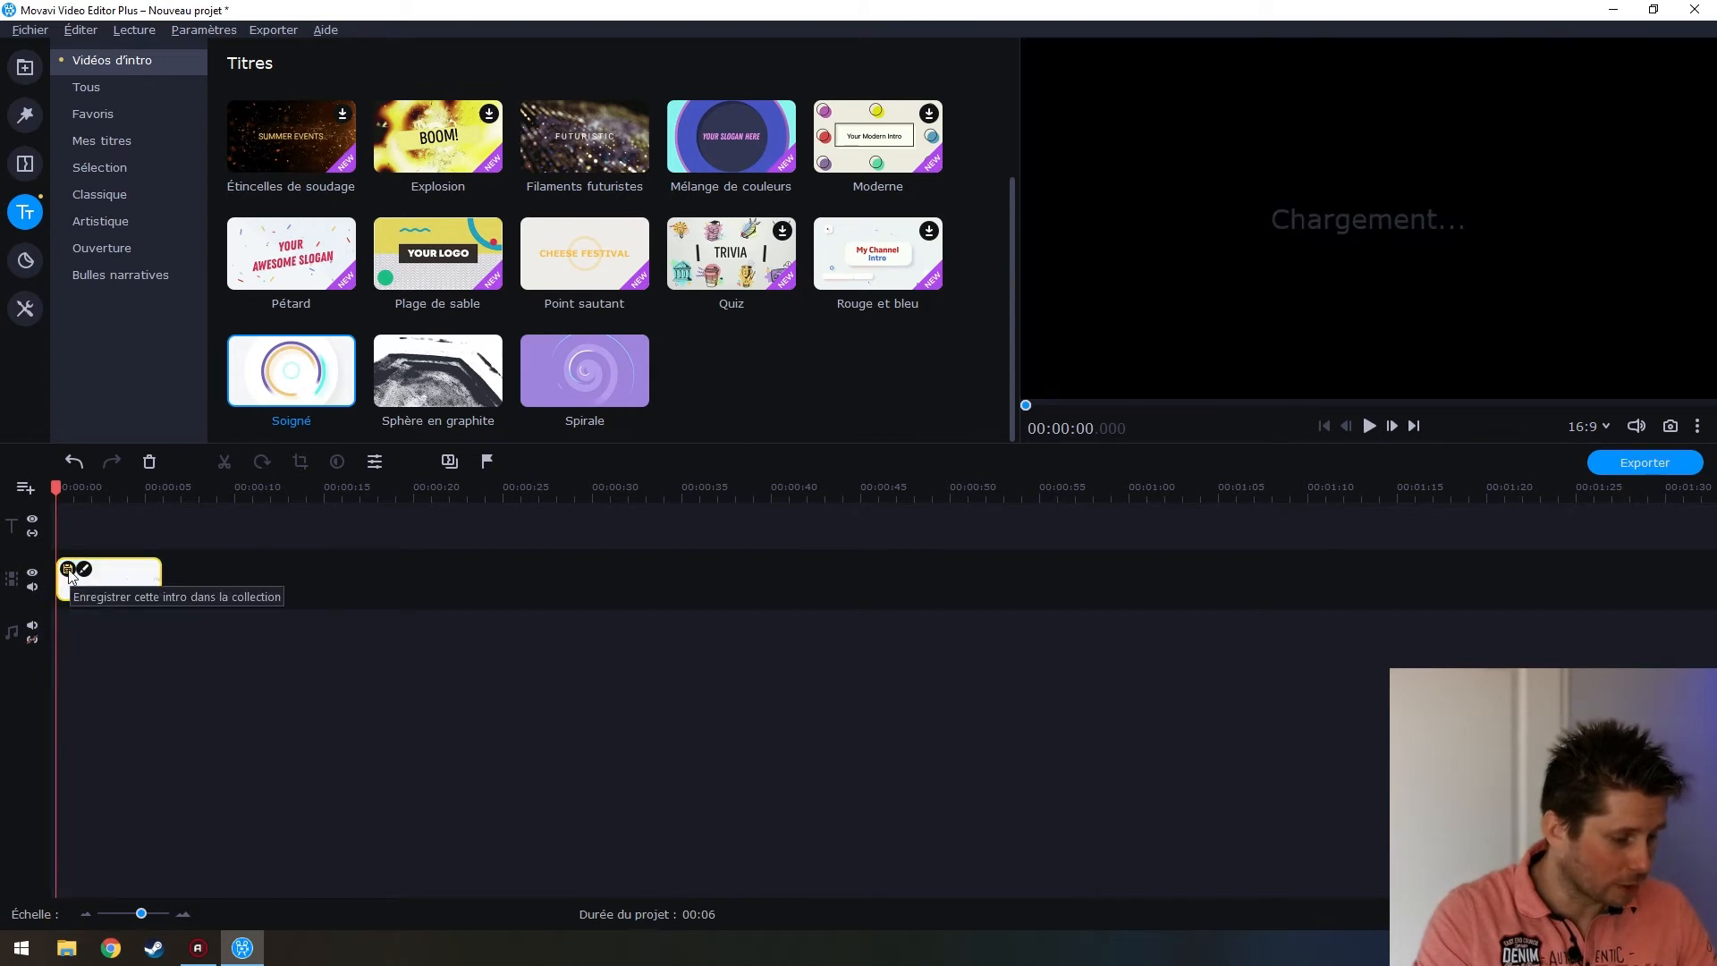
pyautogui.doubleClick(113, 576)
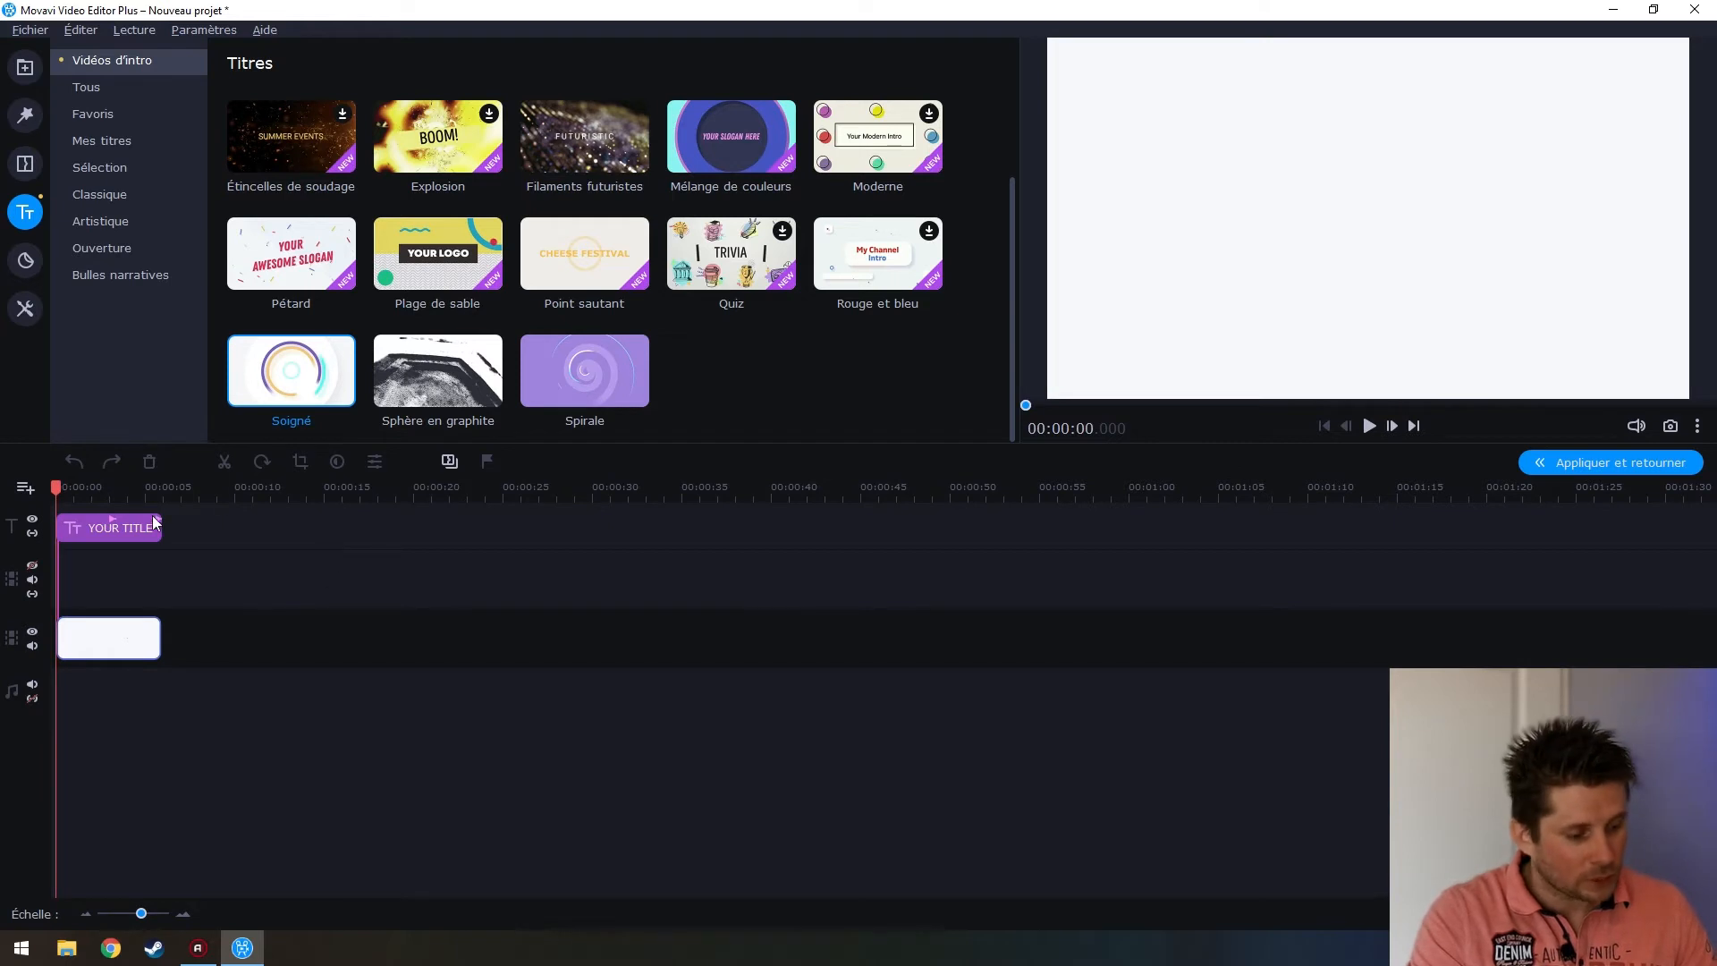
pyautogui.click(117, 528)
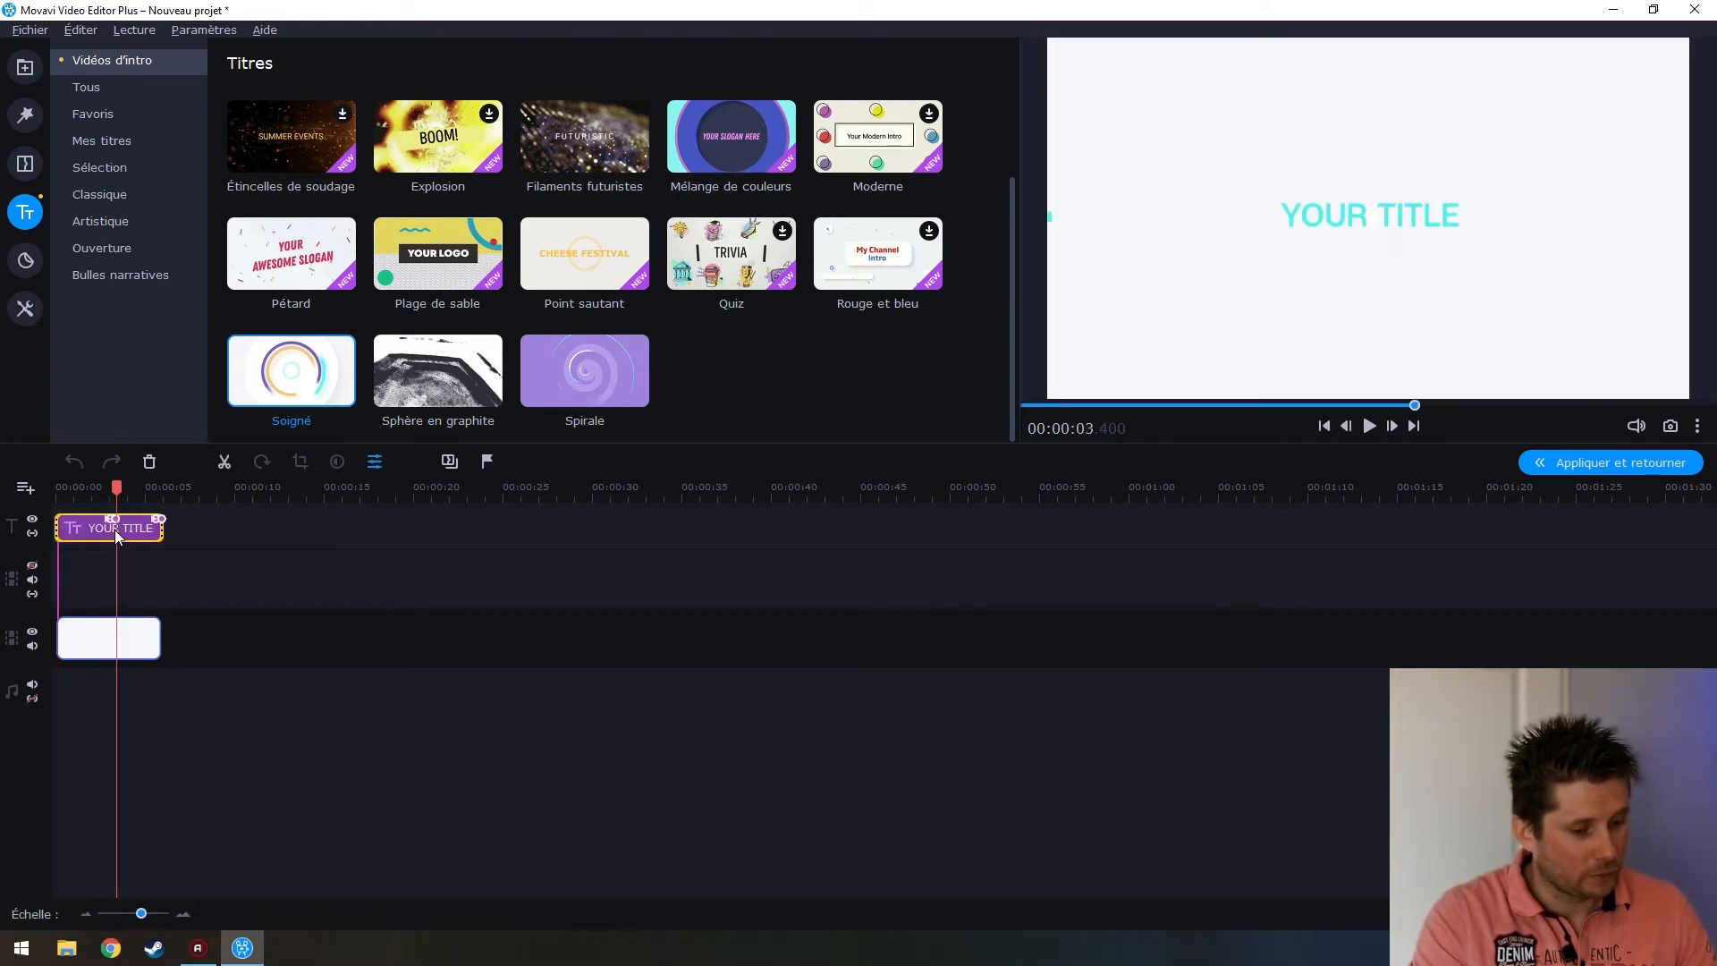
pyautogui.doubleClick(128, 535)
# Replace TITLE with AQUA FIT'WAVE, reposition the text, and play the intro to check
pyautogui.doubleClick(1291, 217)
pyautogui.click(1404, 221)
pyautogui.doubleClick(1420, 224)
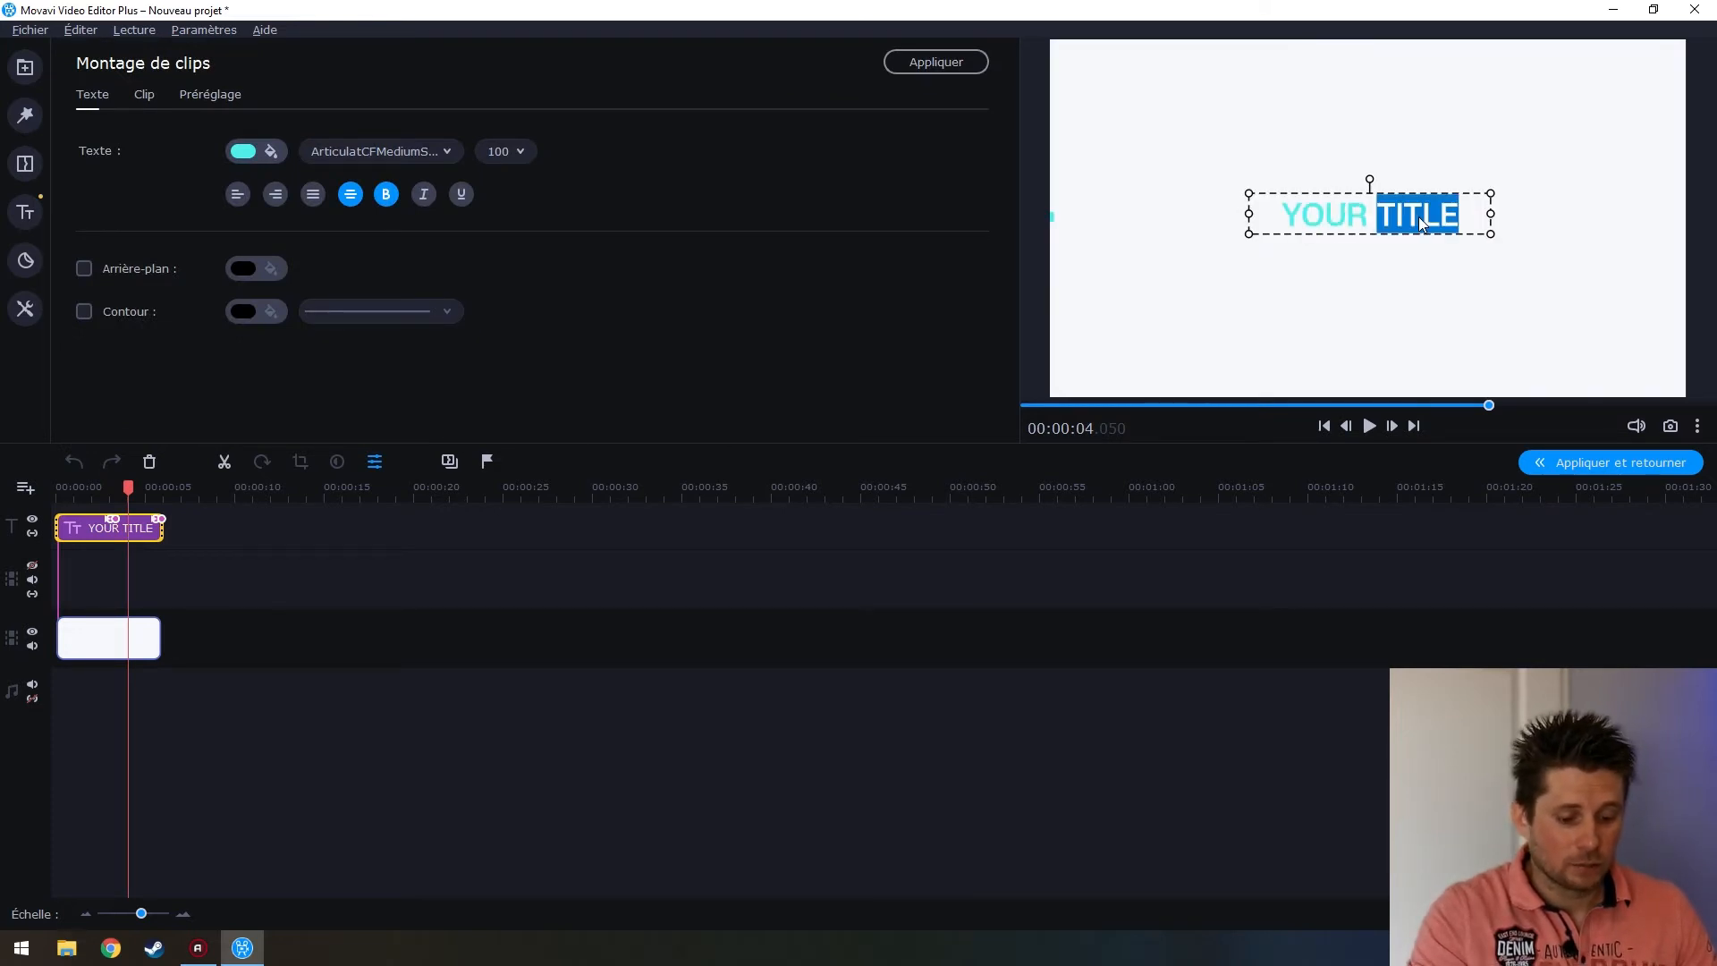
pyautogui.press('BackSpace')
pyautogui.press('BackSpace')
pyautogui.press('BackSpace')
pyautogui.press('BackSpace')
pyautogui.press('BackSpace')
pyautogui.press('BackSpace')
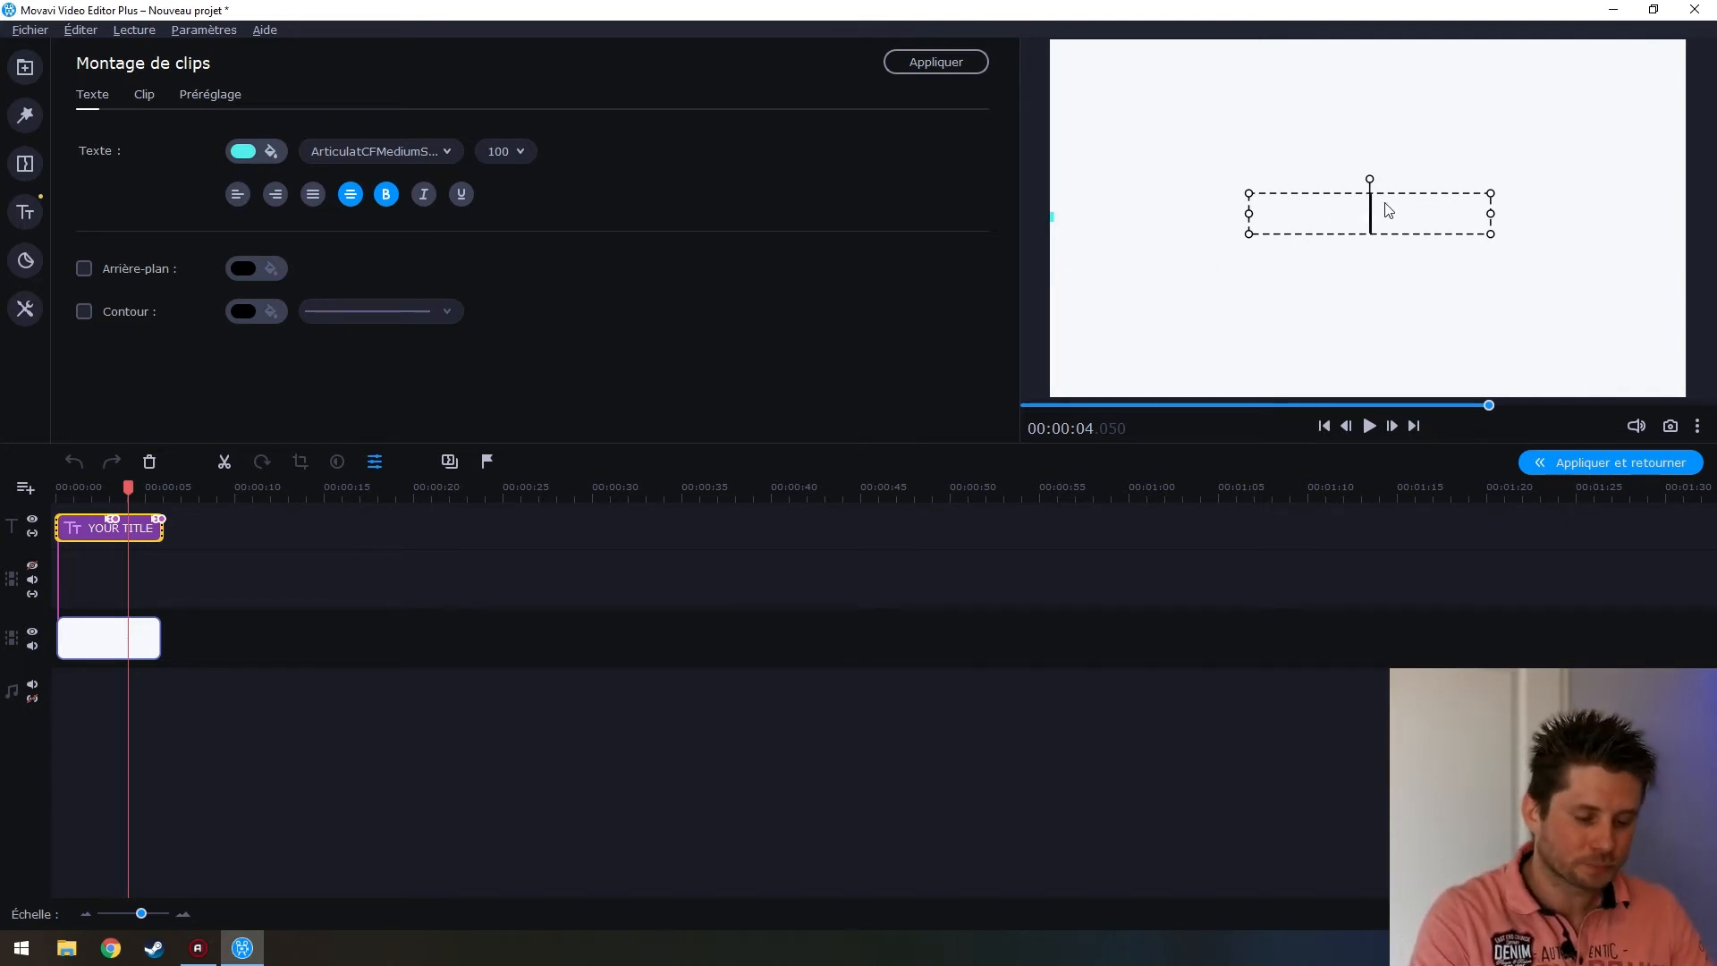
pyautogui.write('Salut')
pyautogui.press('BackSpace')
pyautogui.press('BackSpace')
pyautogui.press('BackSpace')
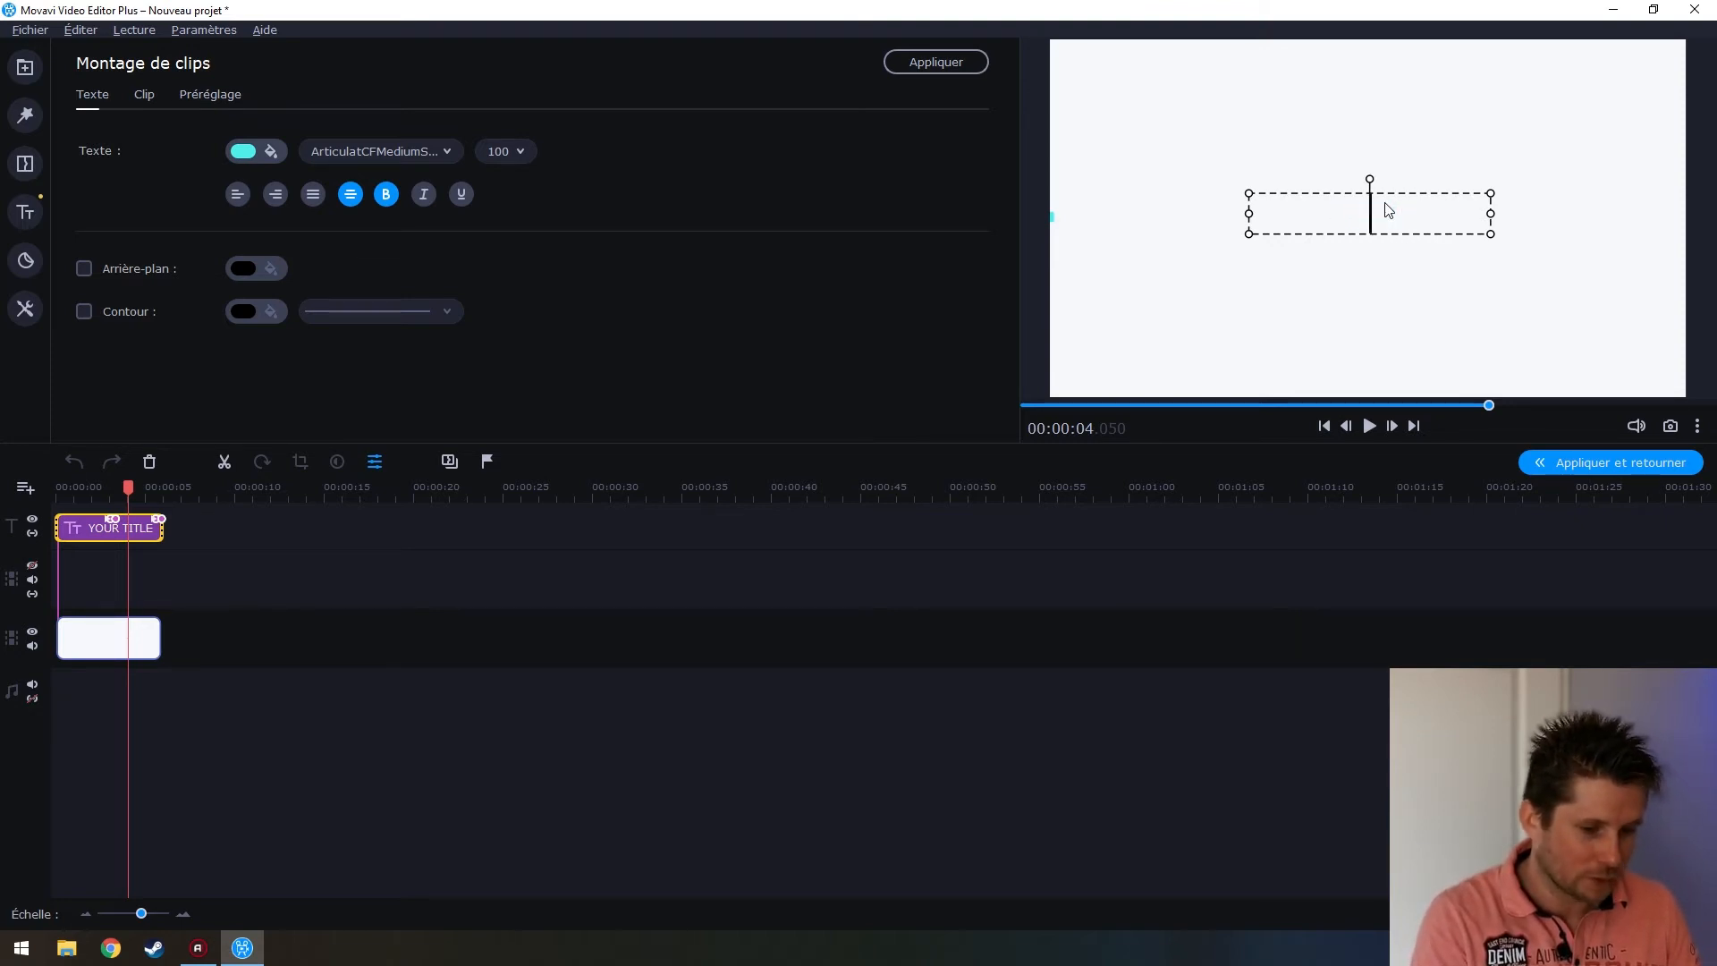
pyautogui.write('AQUA FIT')
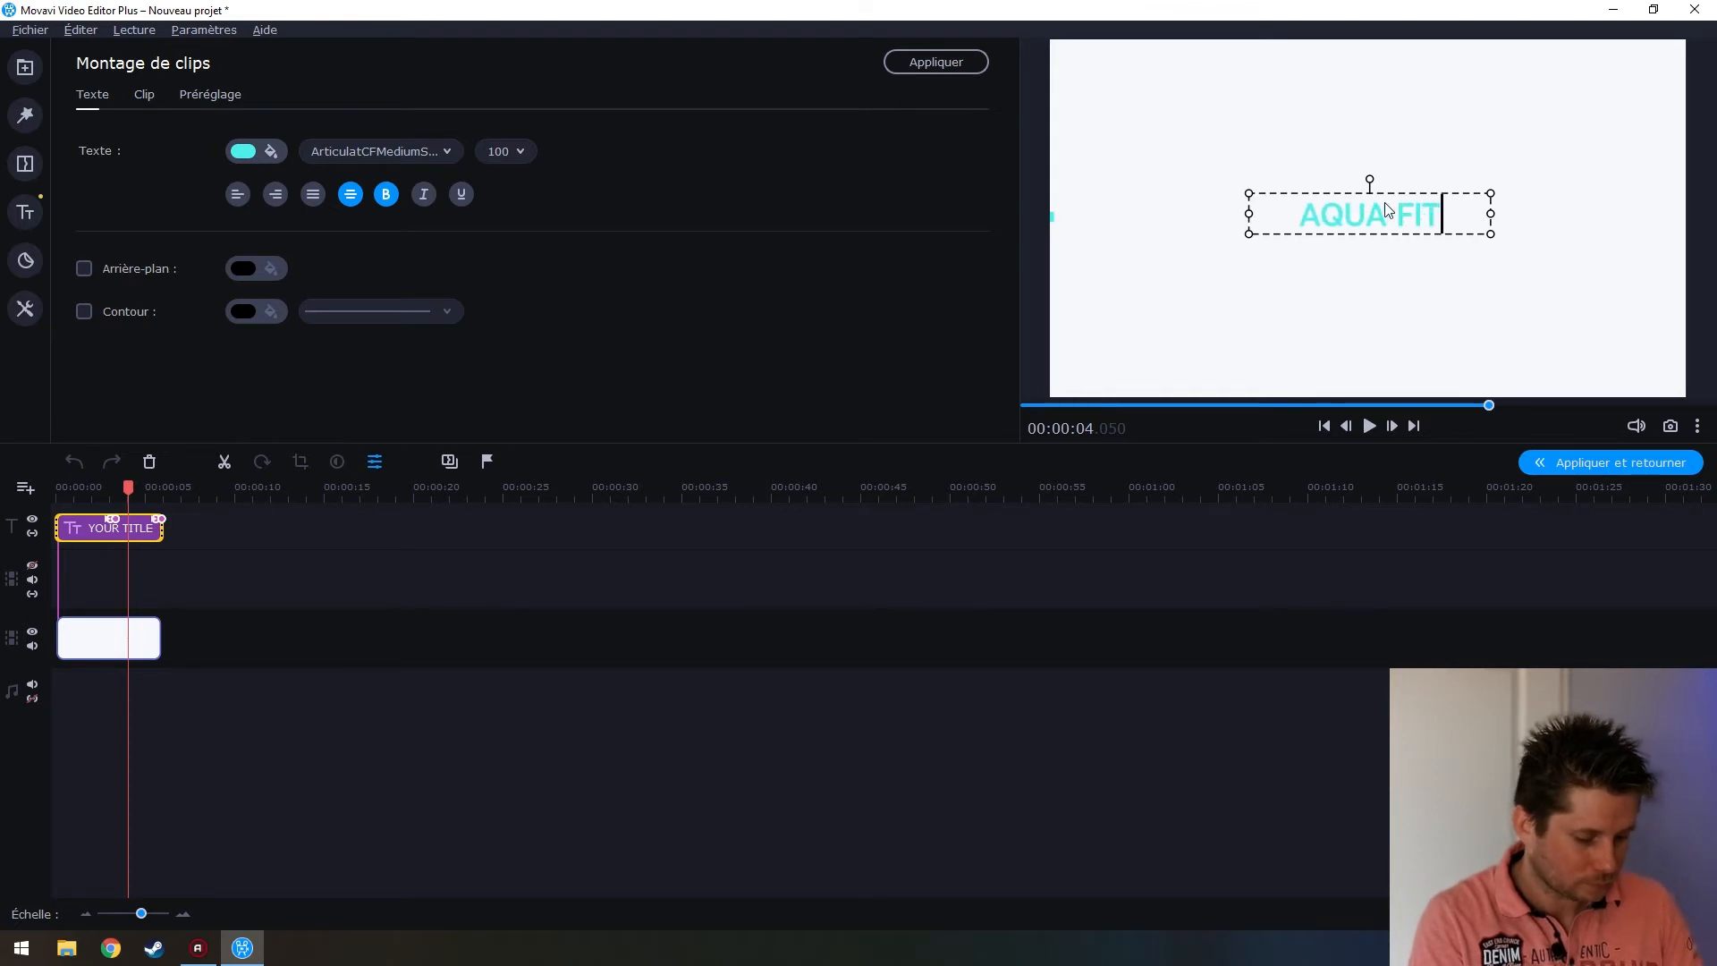
pyautogui.write("'WAVE")
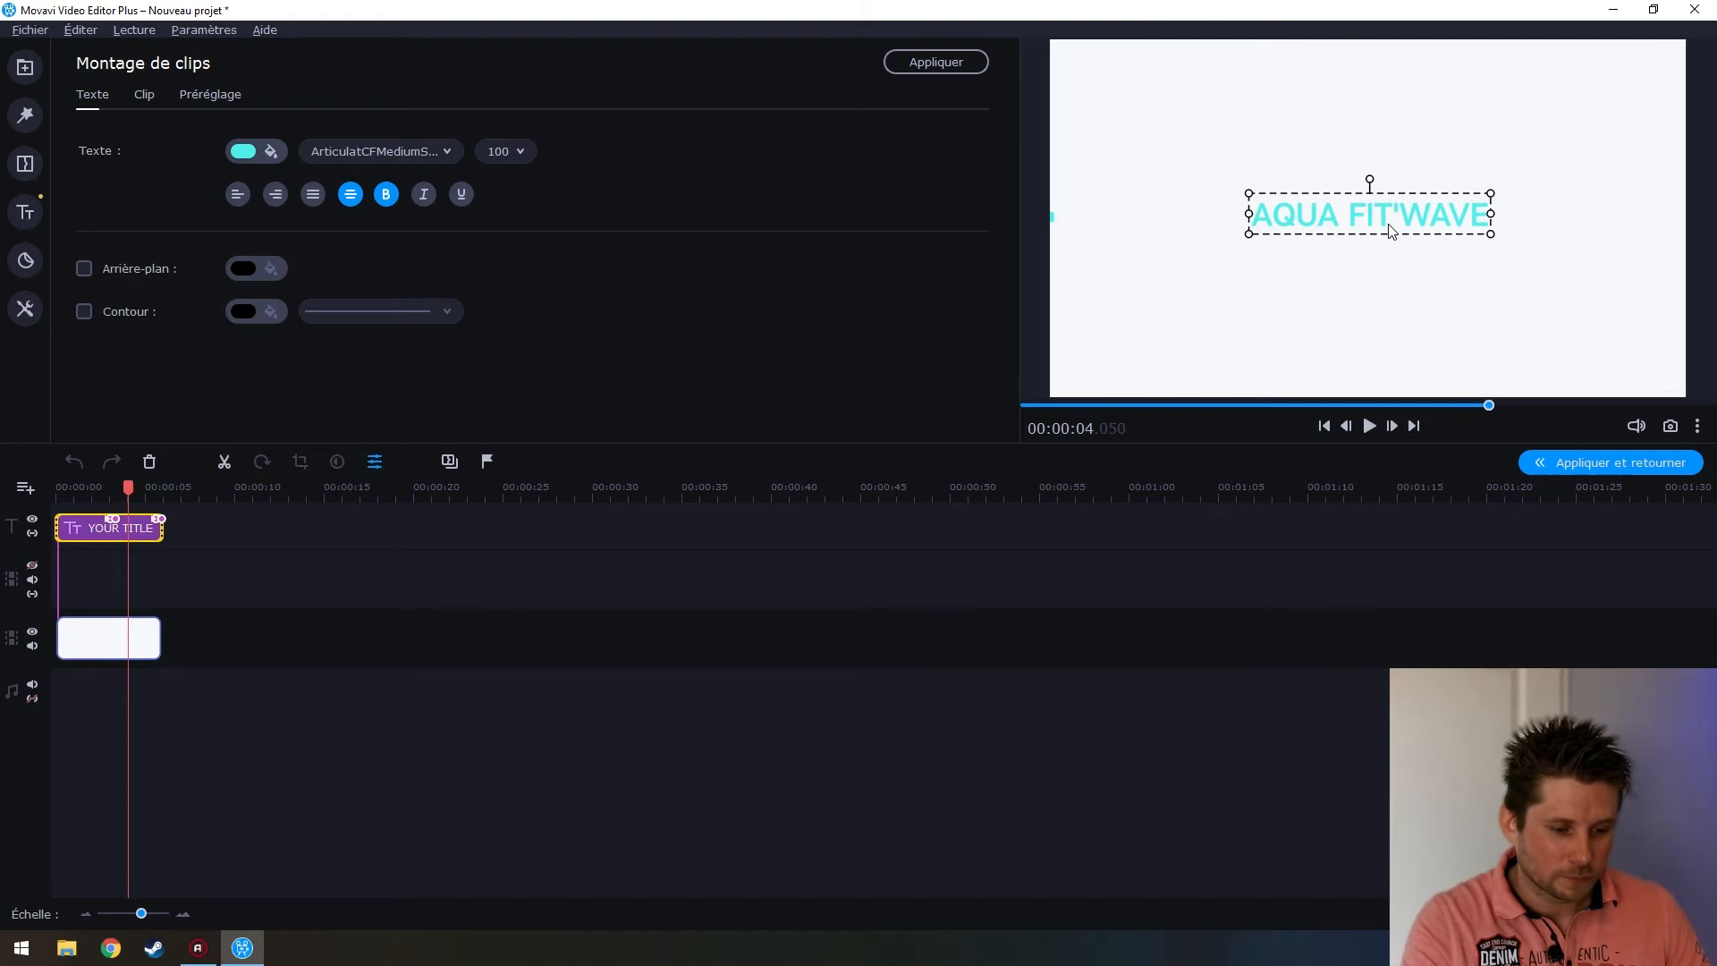
pyautogui.click(1365, 272)
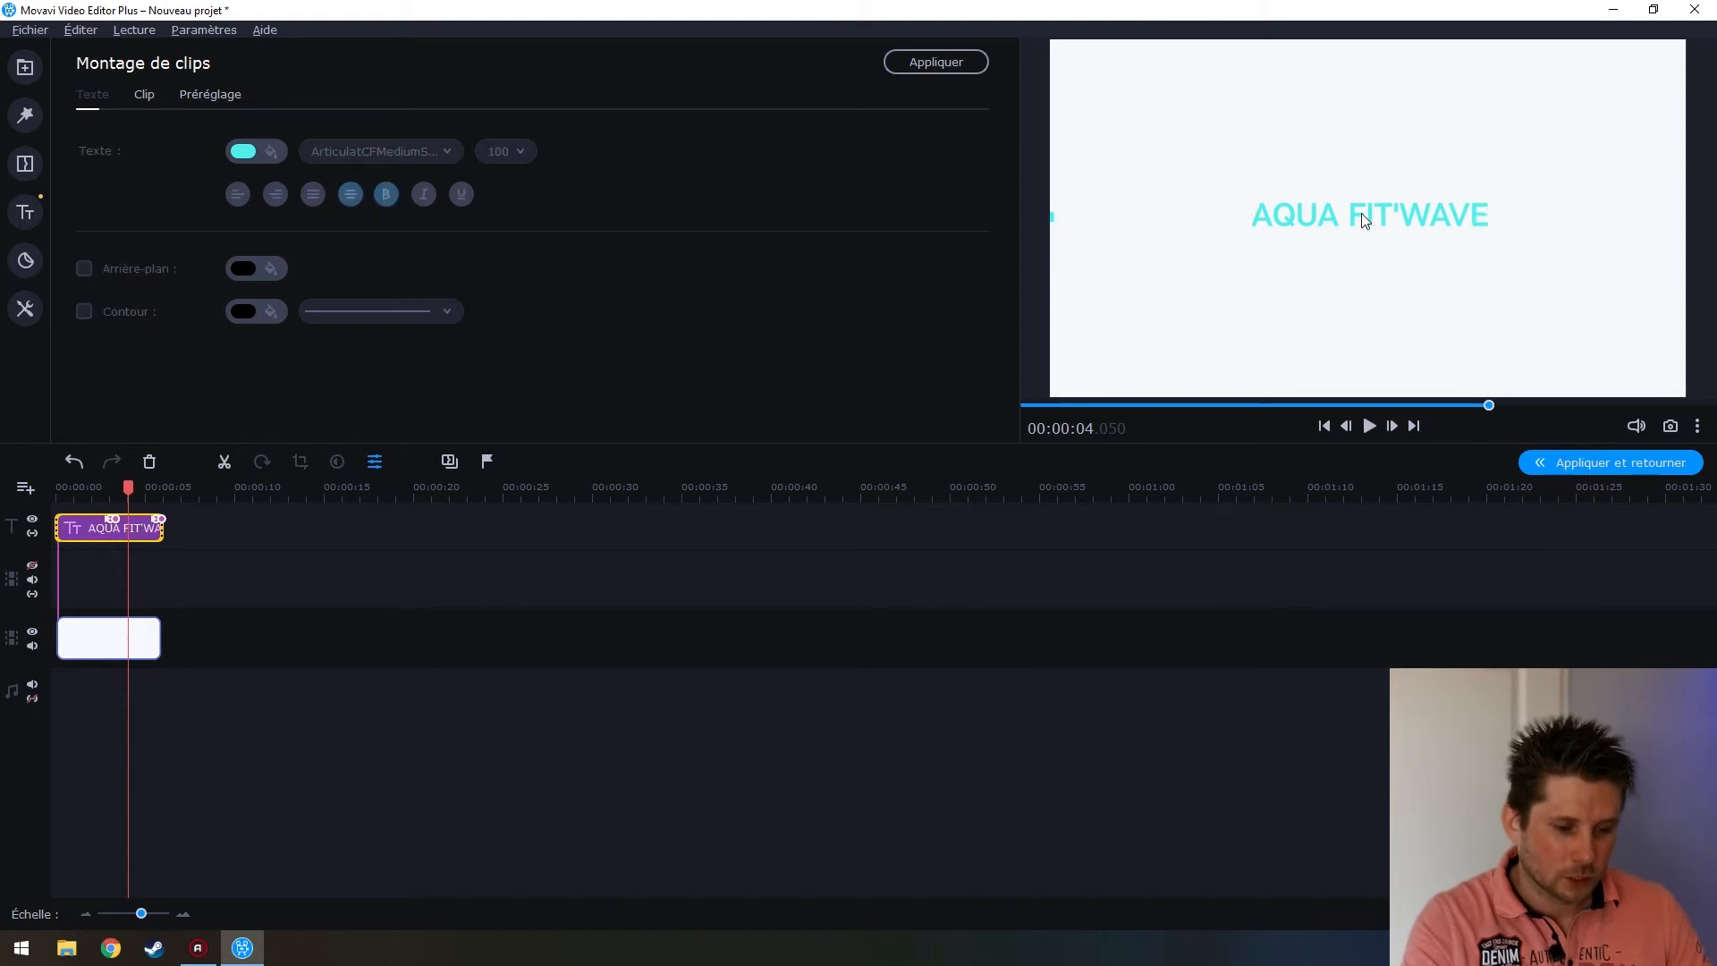
pyautogui.moveTo(1338, 220); pyautogui.dragTo(1378, 225)
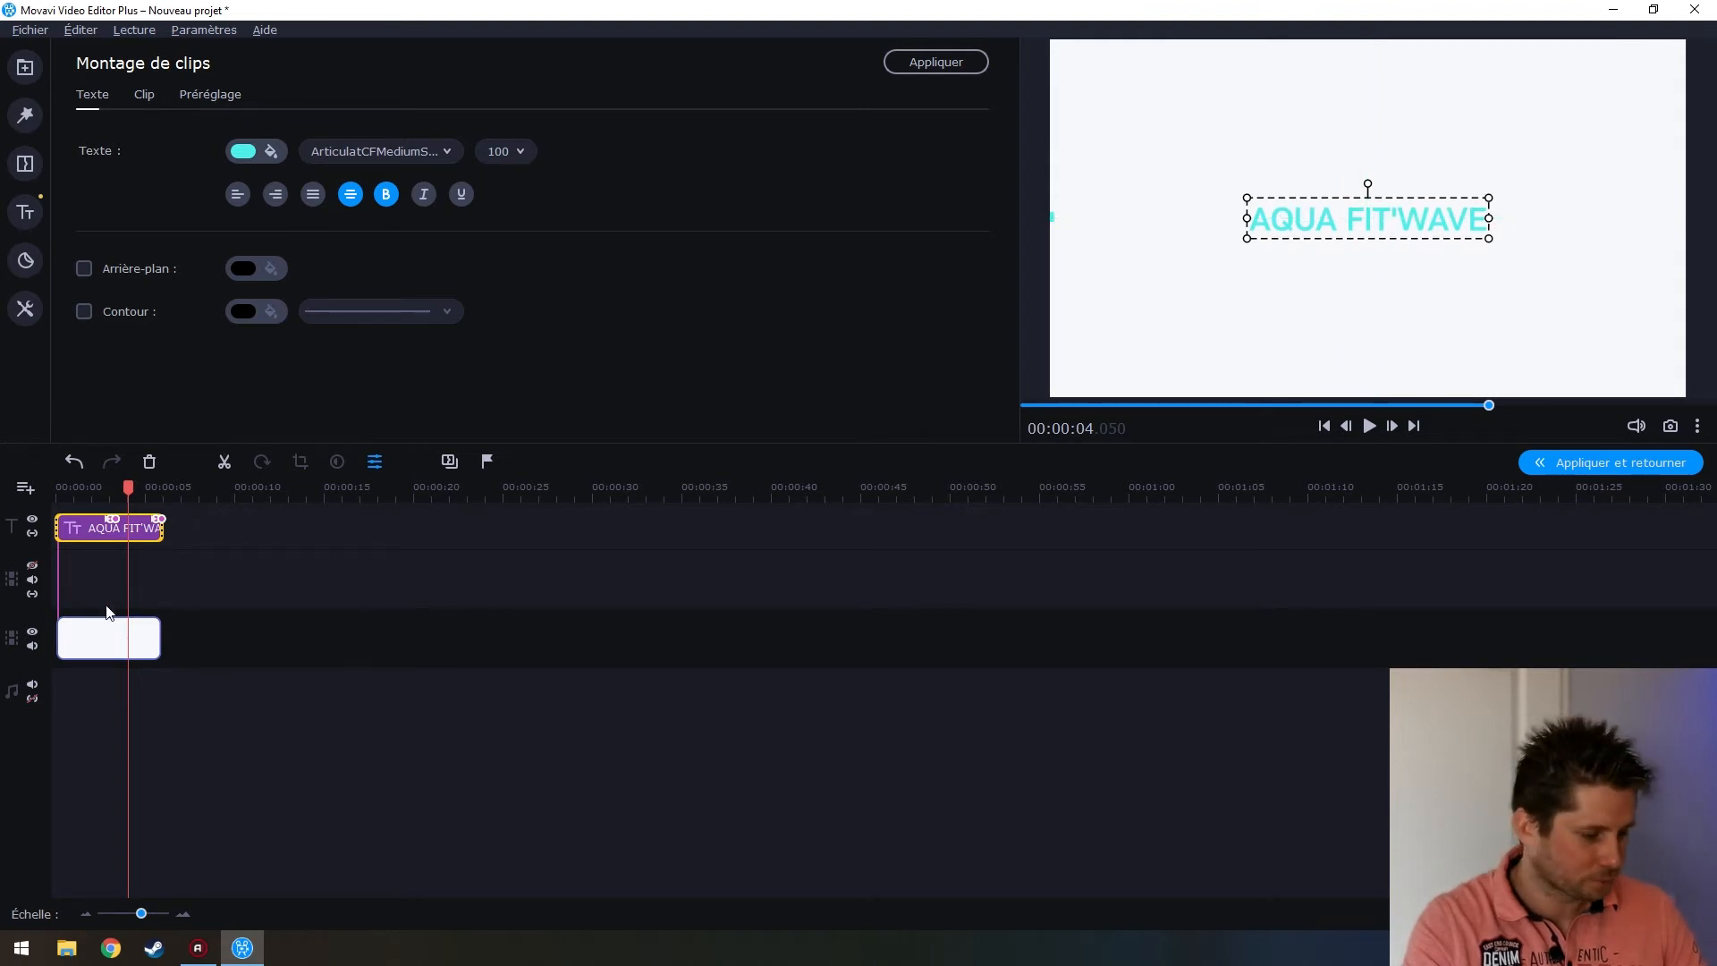
pyautogui.click(67, 642)
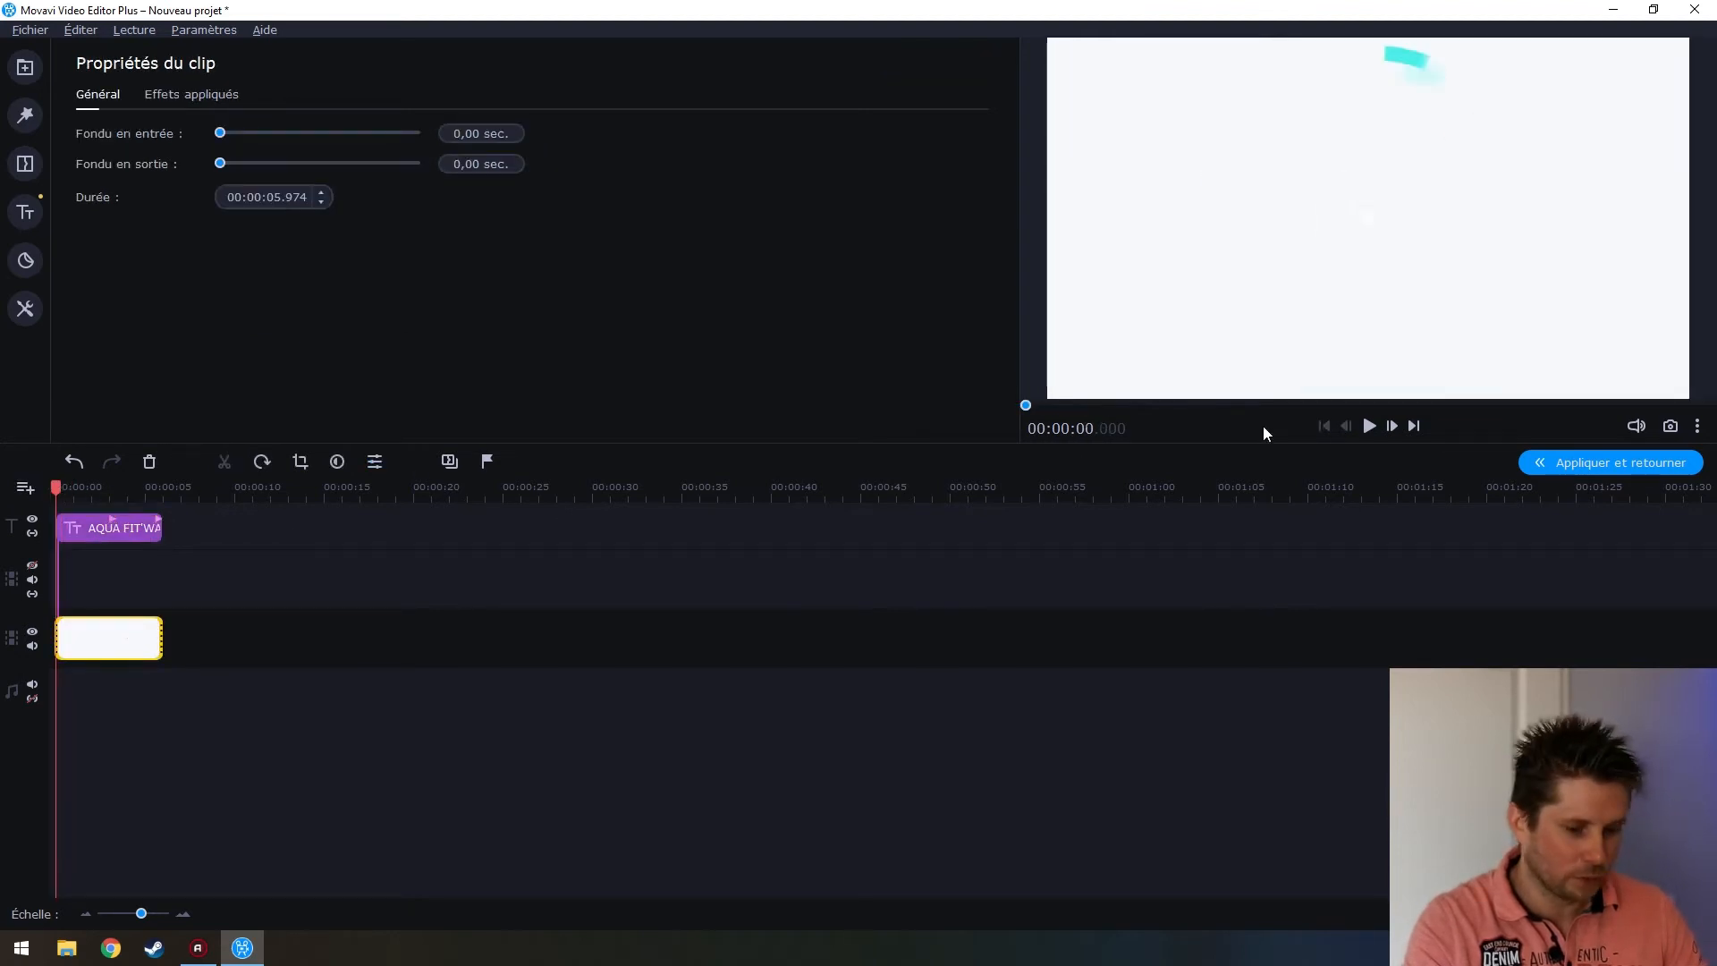
pyautogui.click(1368, 425)
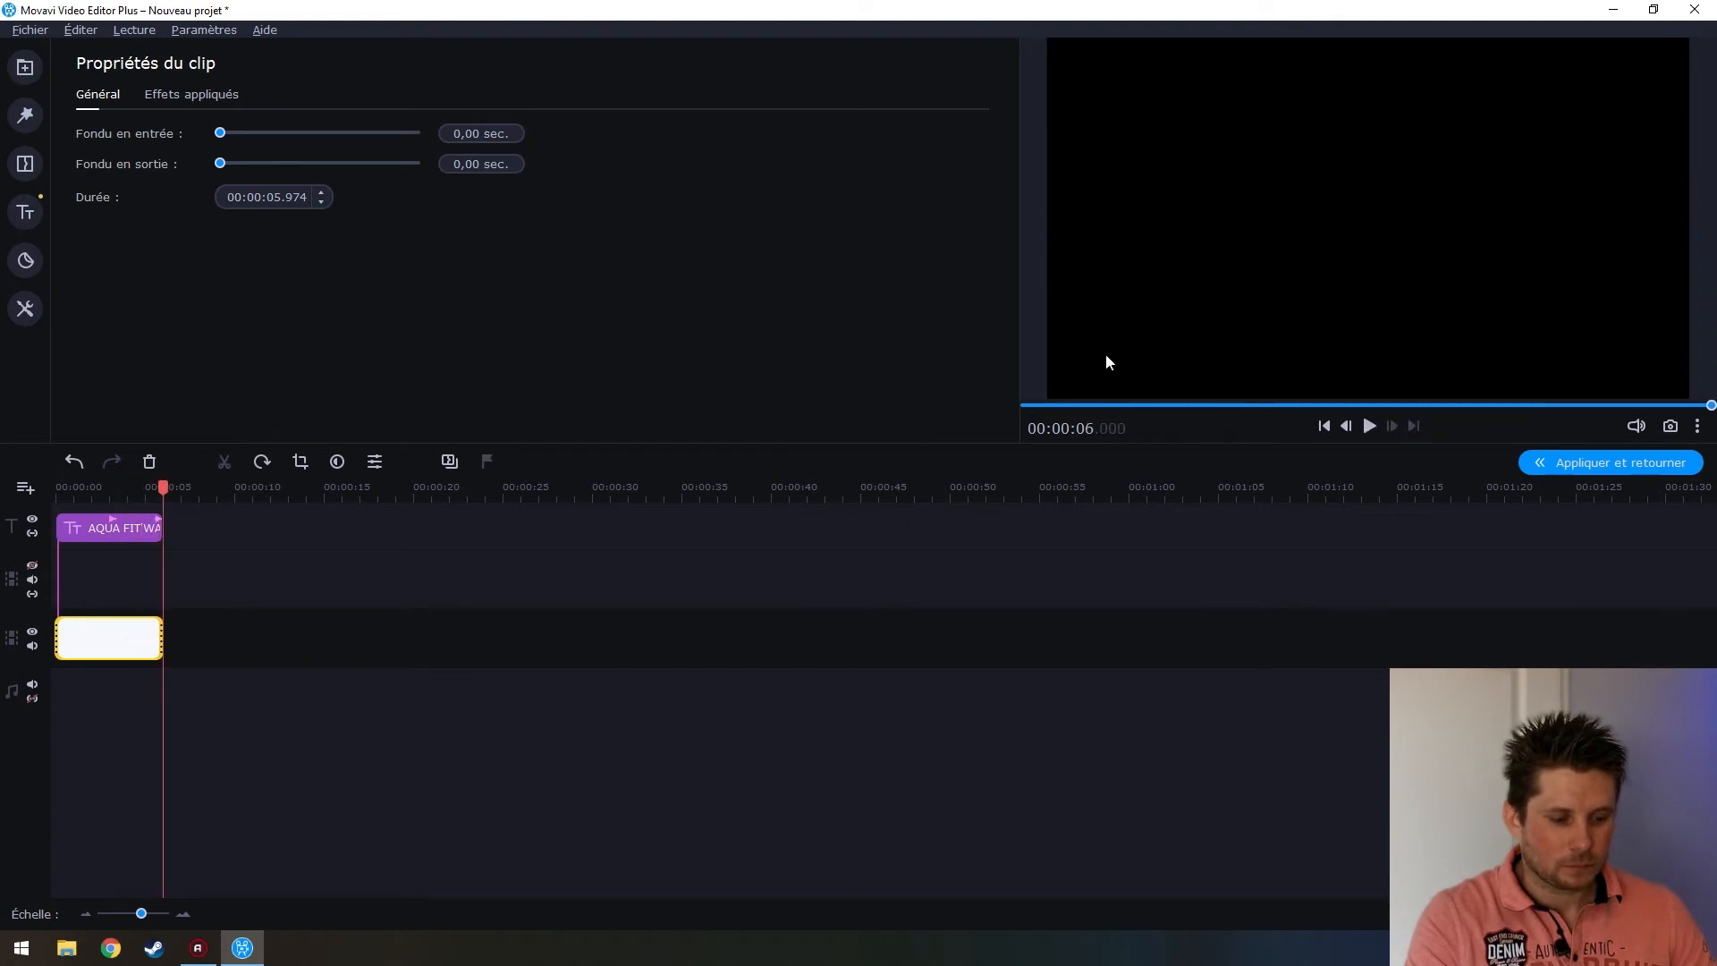
pyautogui.doubleClick(143, 528)
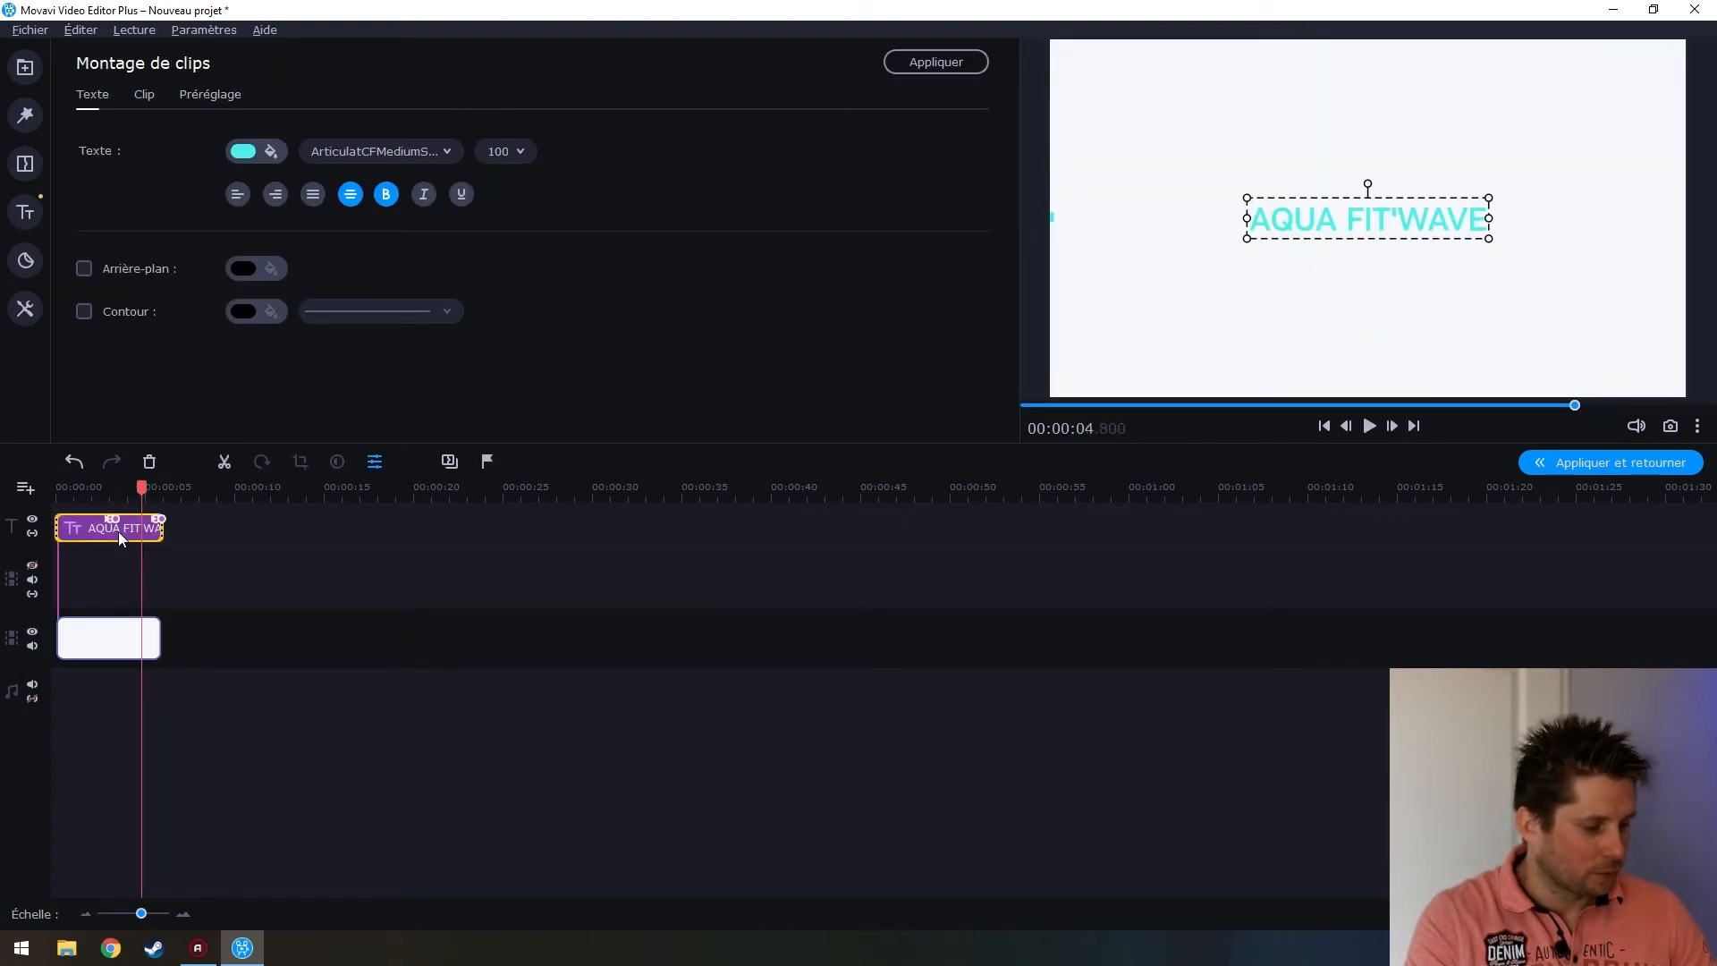
# Set all of the AQUA FIT'WAVE title text to font size 150
pyautogui.doubleClick(1319, 213)
pyautogui.hotkey('ctrl', 'a')
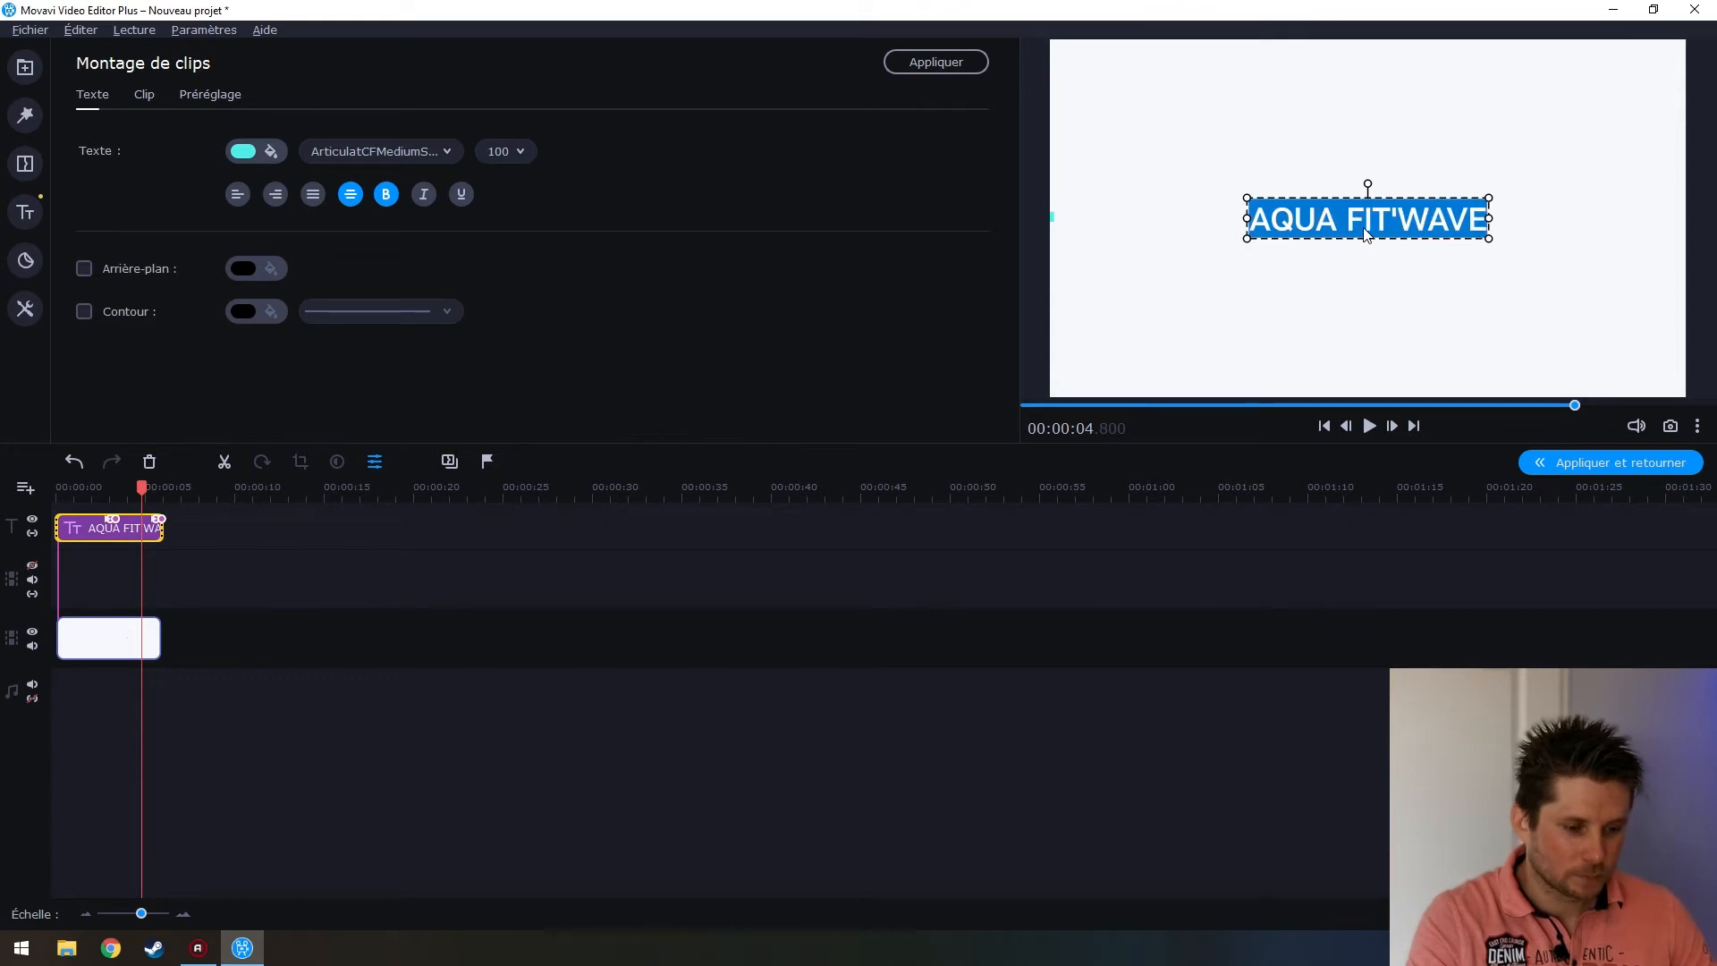
pyautogui.click(524, 151)
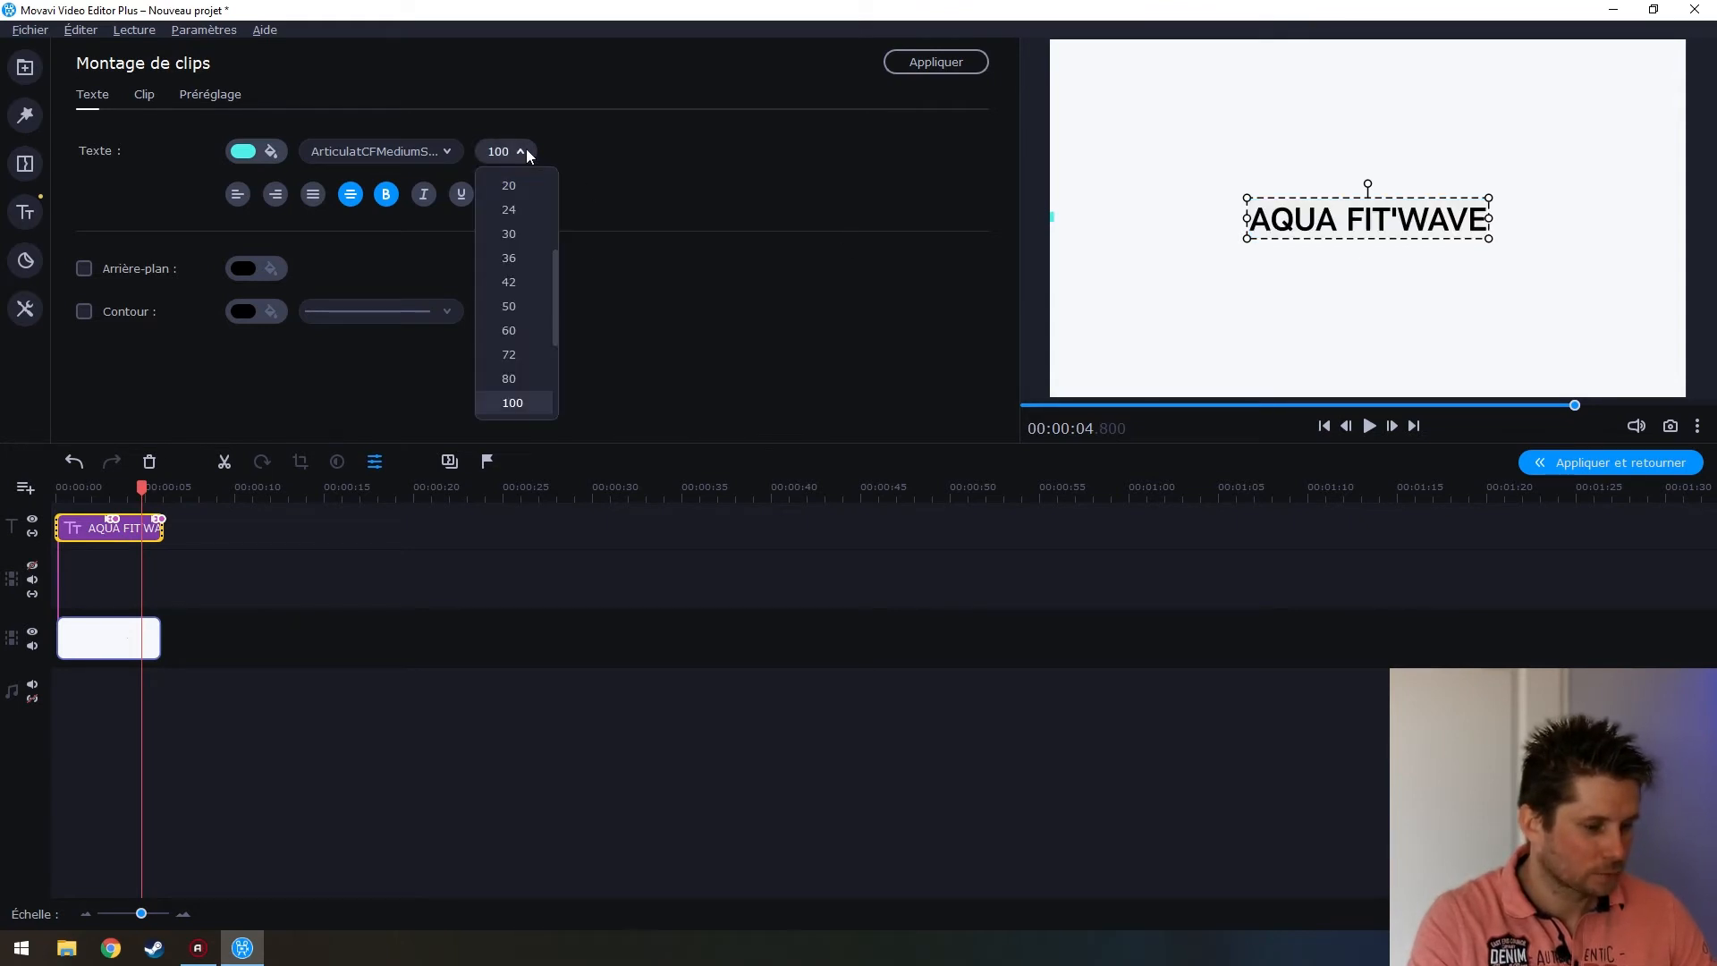
pyautogui.moveTo(555, 285); pyautogui.dragTo(556, 308)
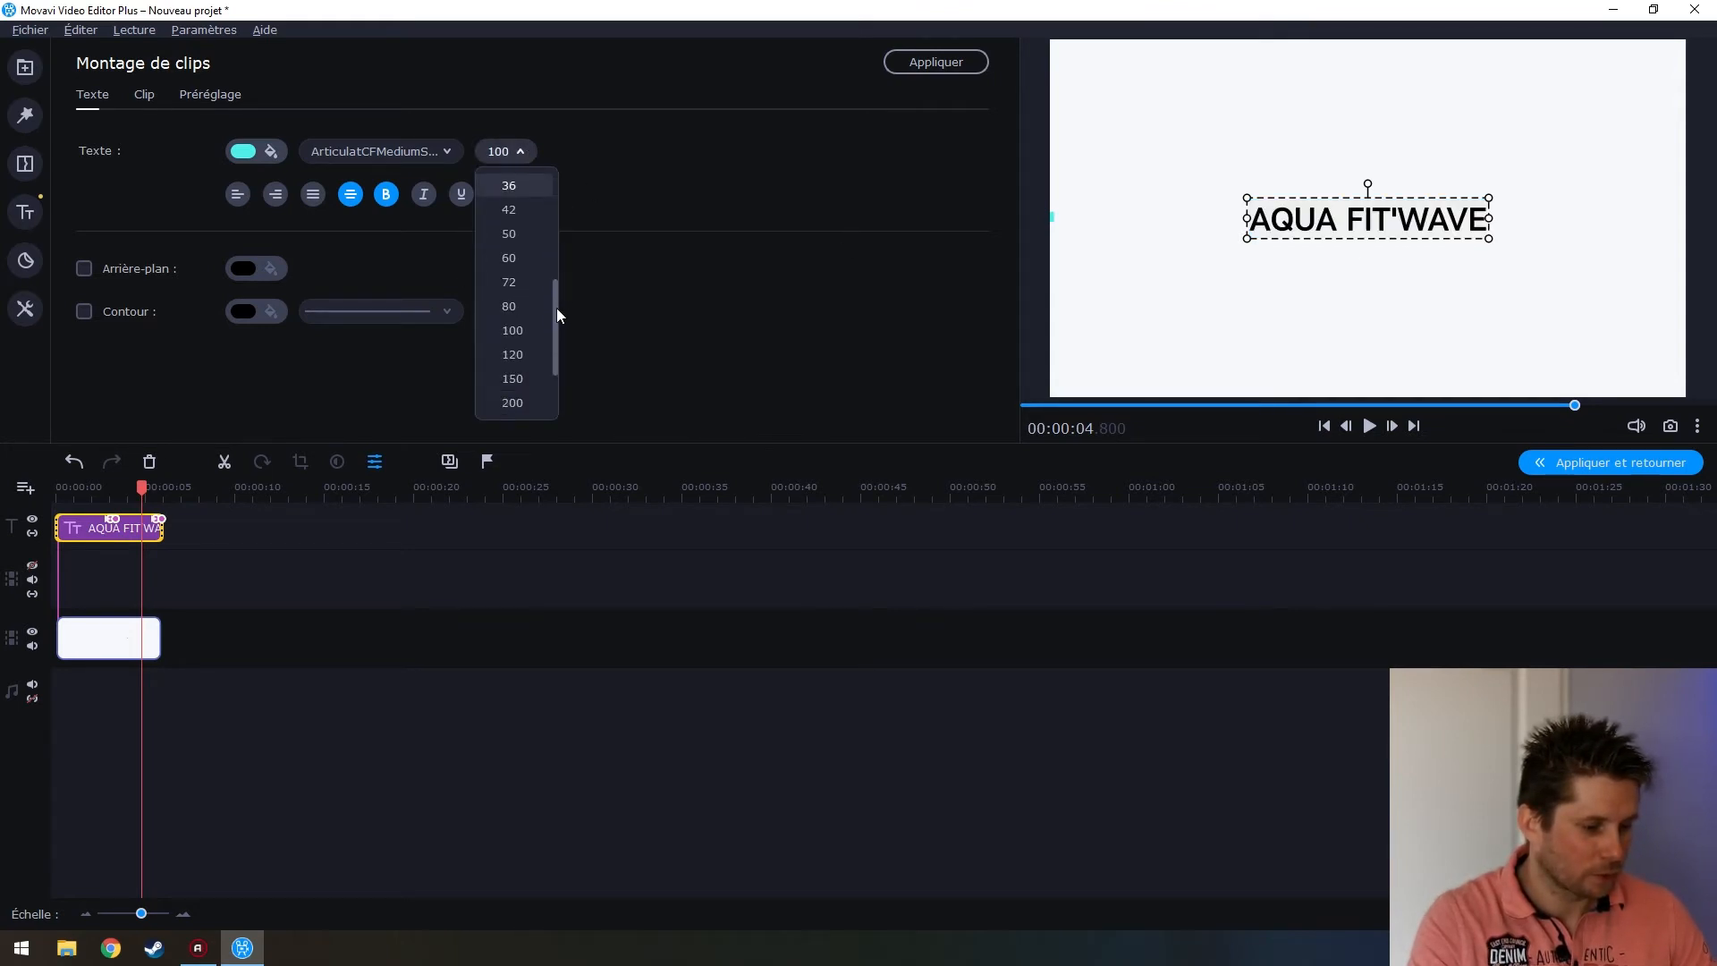
pyautogui.click(533, 369)
# Widen the title's text box so it fits on one line, and centre it in the frame
pyautogui.click(1268, 264)
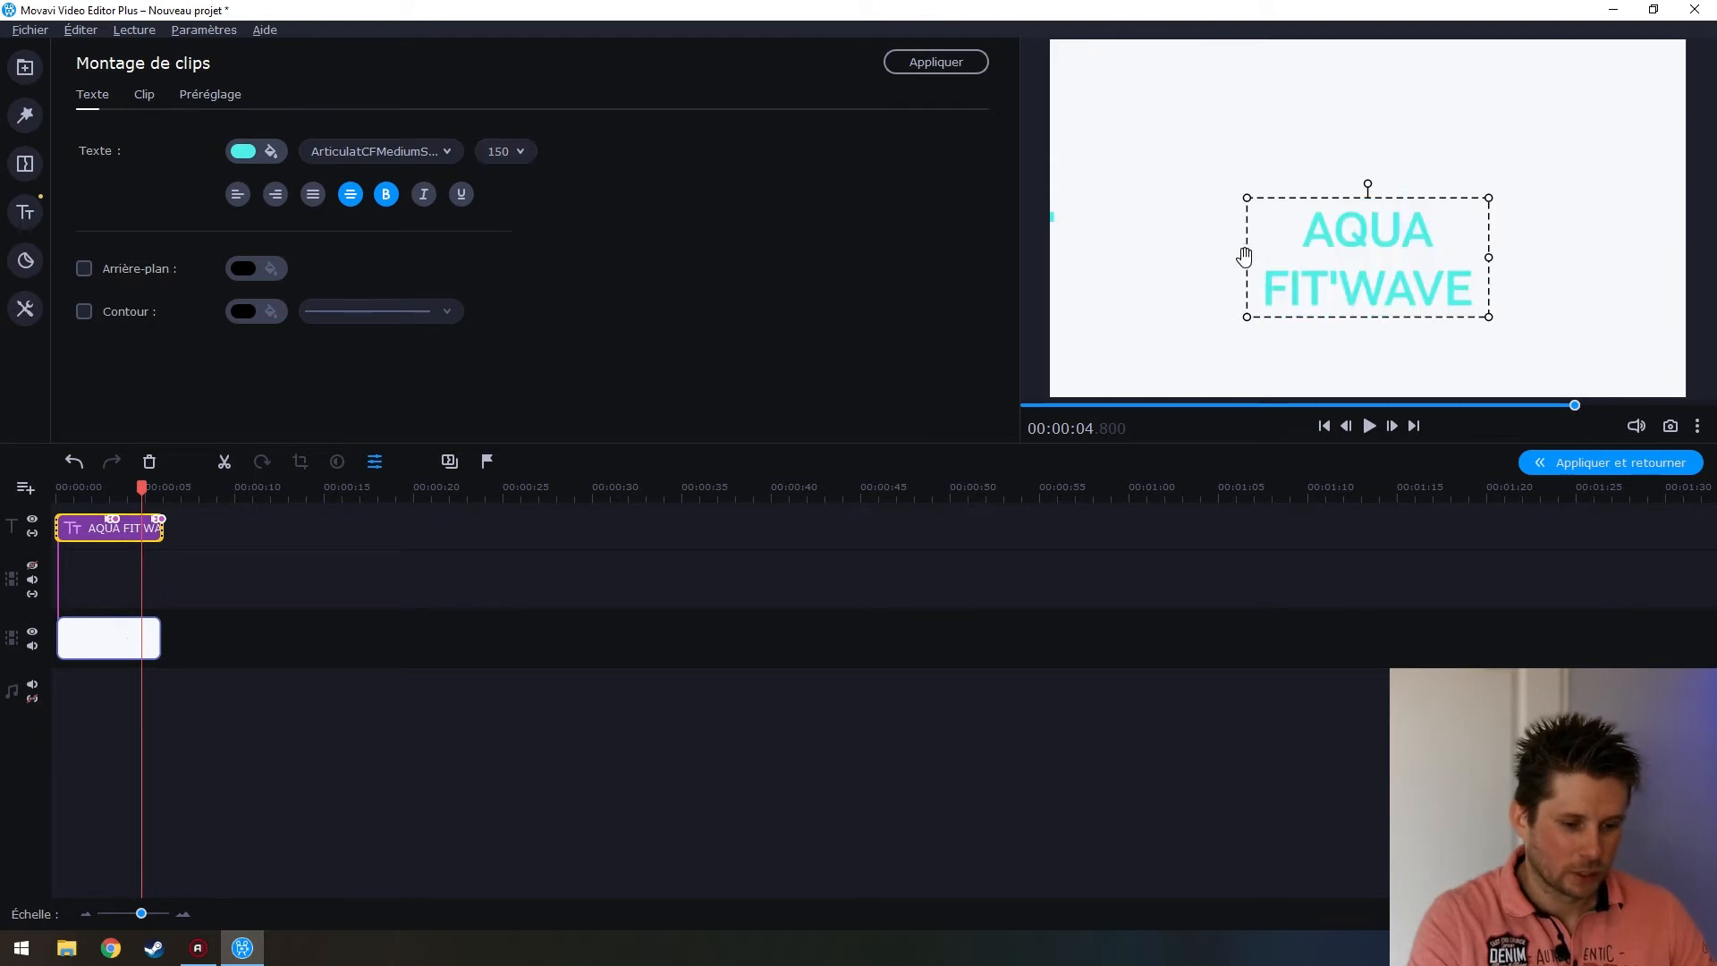
pyautogui.moveTo(1246, 258); pyautogui.dragTo(1123, 263)
pyautogui.moveTo(1310, 232); pyautogui.dragTo(1373, 221)
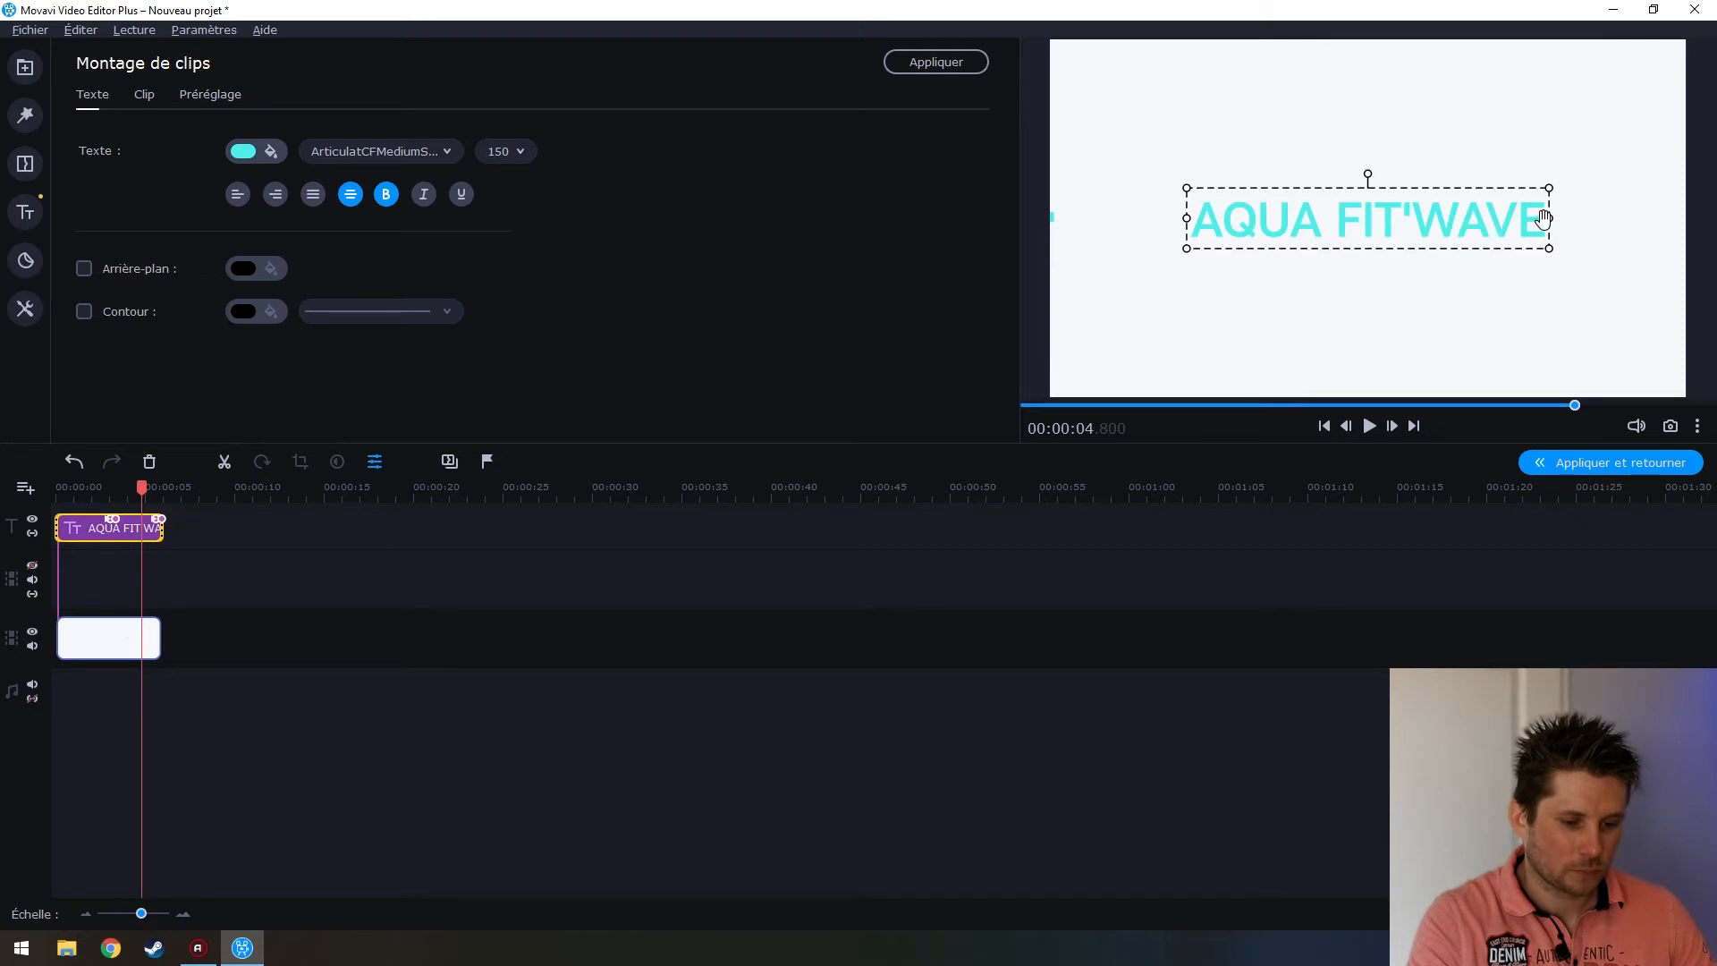
# Add a second title line reading SPORT - SANTE below AQUA FIT'WAVE
pyautogui.tripleClick(1547, 235)
pyautogui.doubleClick(1547, 234)
pyautogui.tripleClick(1546, 234)
pyautogui.doubleClick(1546, 234)
pyautogui.press('Return')
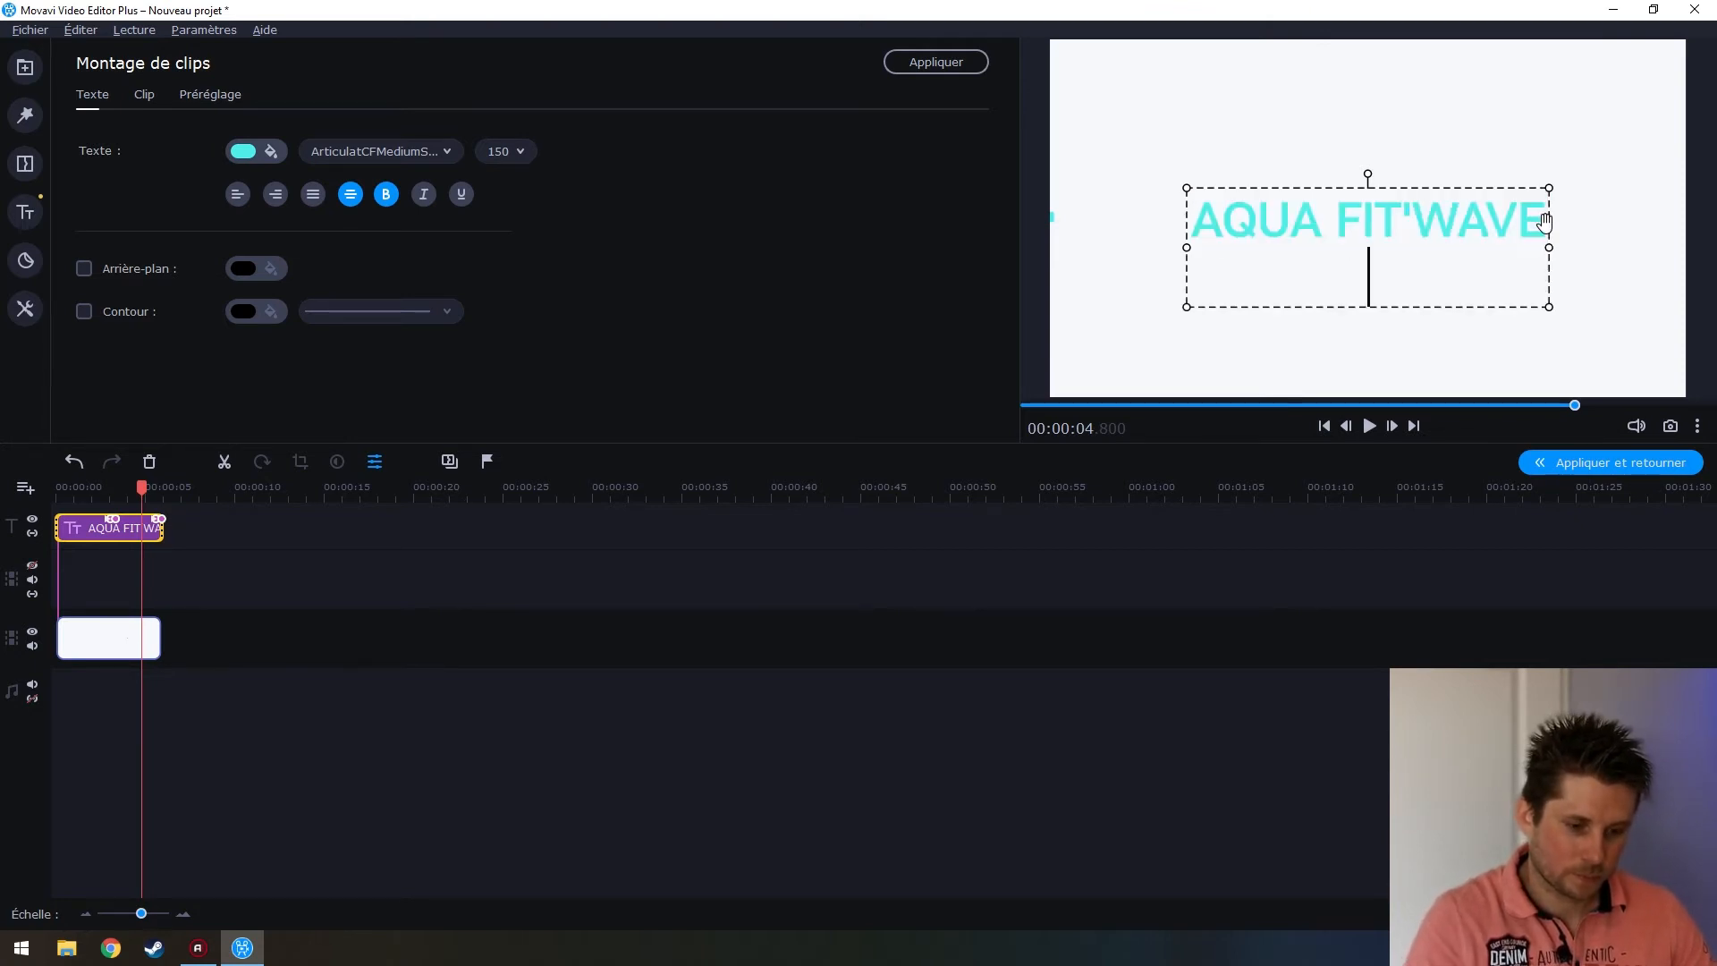
pyautogui.write('SPORT - SANT2')
pyautogui.press('BackSpace')
pyautogui.write('é')
pyautogui.press('BackSpace')
pyautogui.write('E')
# Add a third title line reading -CONVIVIALITE
pyautogui.press('Return')
pyautogui.write('-CON')
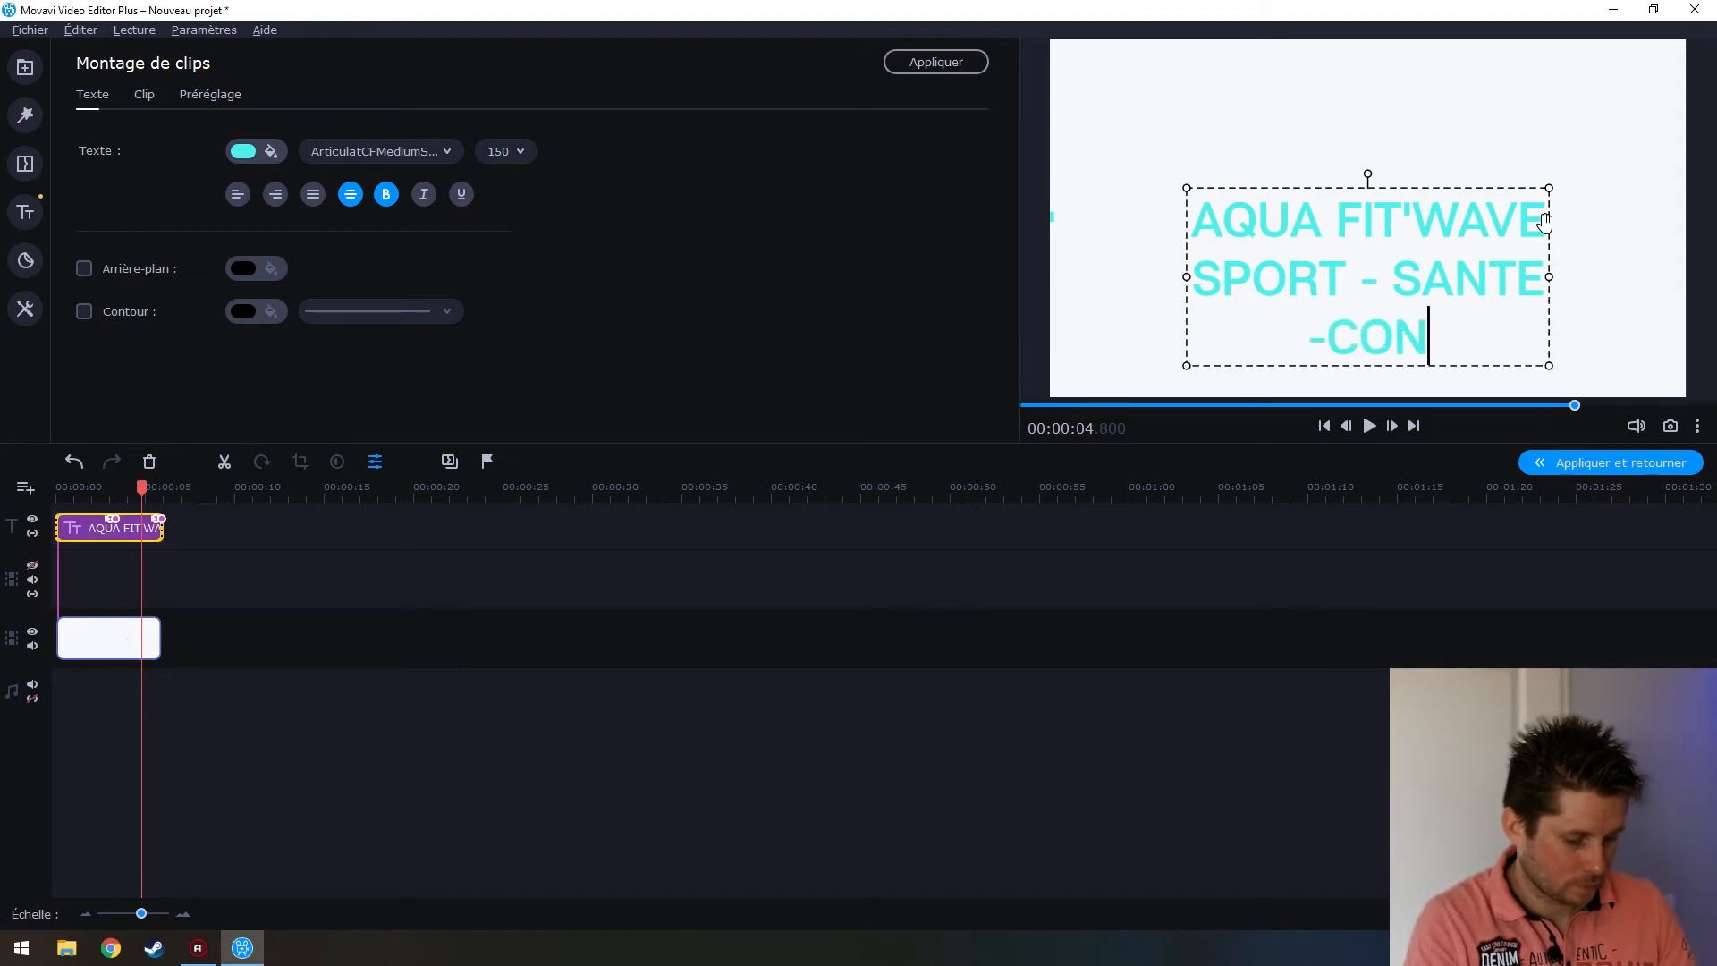
pyautogui.write('VIVIALIT2')
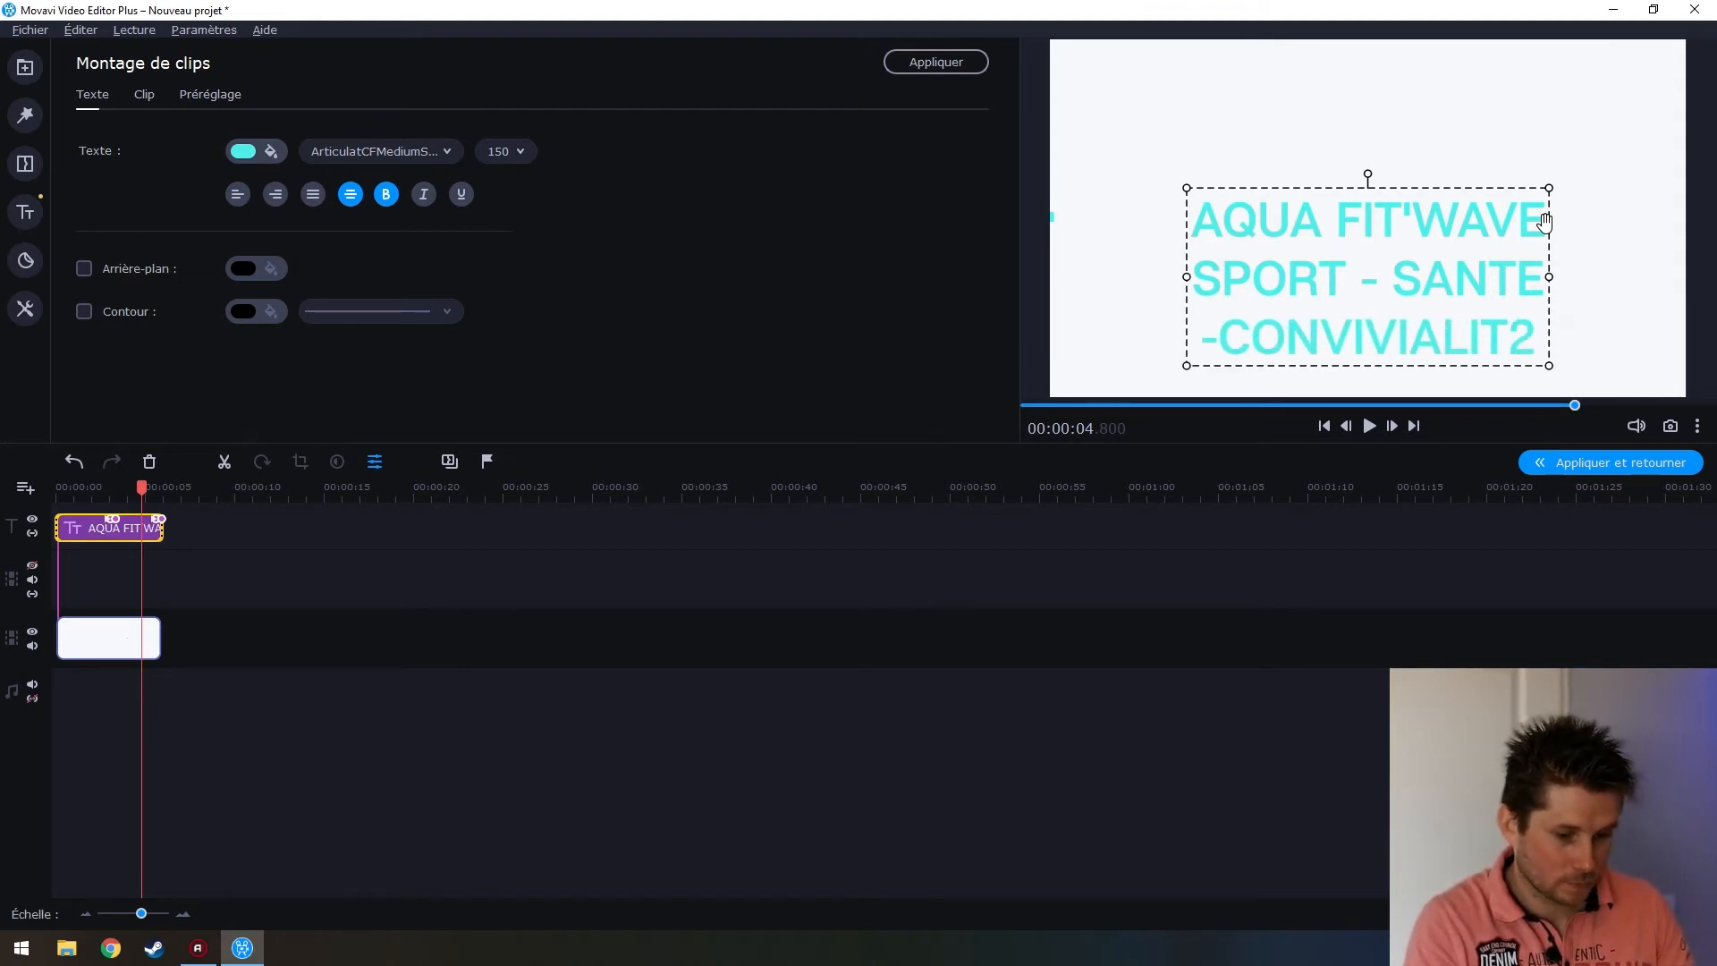
pyautogui.press('BackSpace')
pyautogui.write('E')
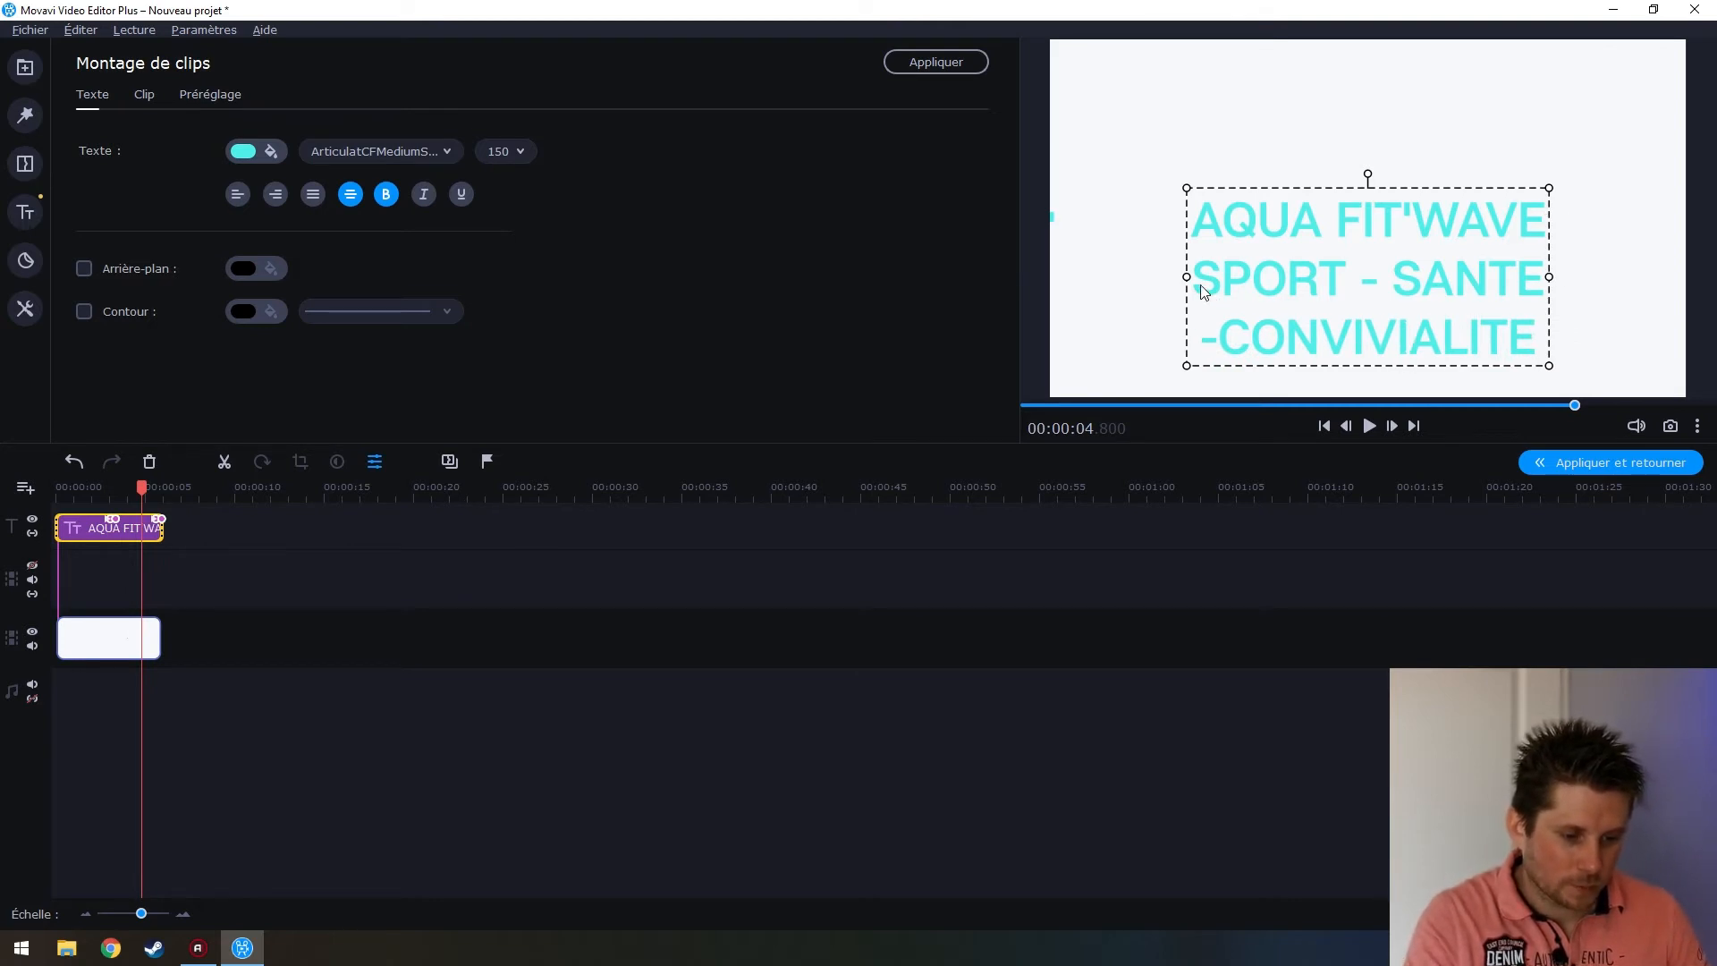
# Shrink the SPORT - SANTE and -CONVIVIALITE lines to size 60
pyautogui.moveTo(1272, 280); pyautogui.dragTo(1390, 352)
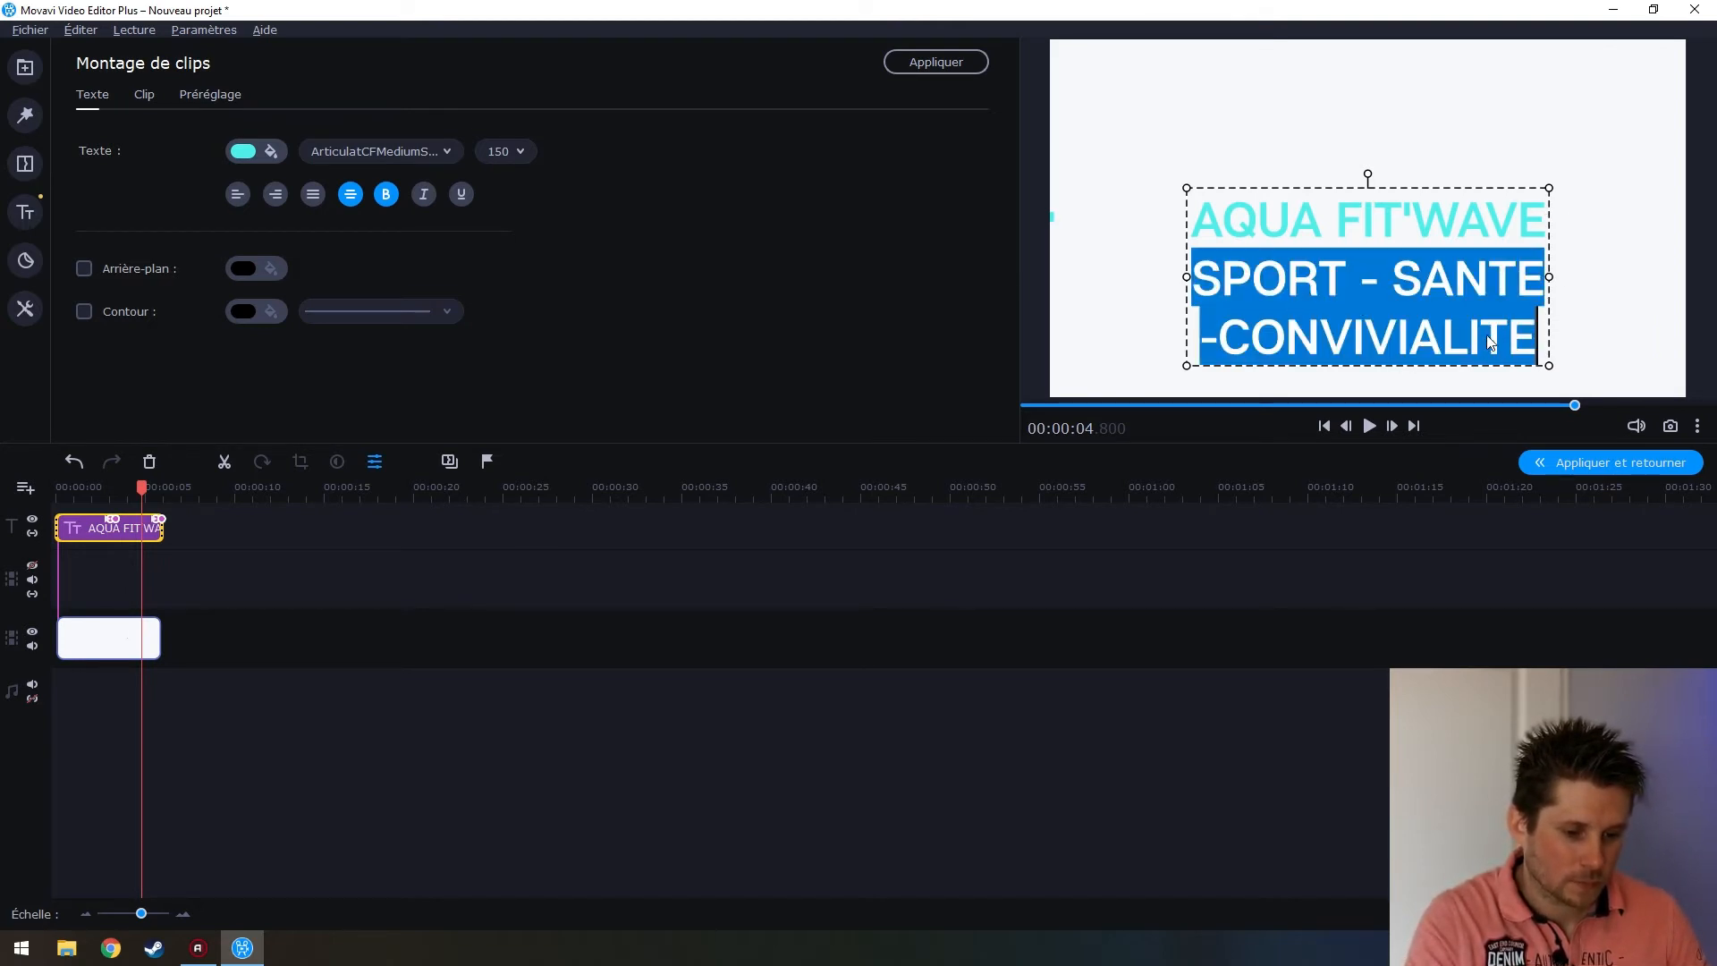
pyautogui.click(520, 151)
pyautogui.click(534, 255)
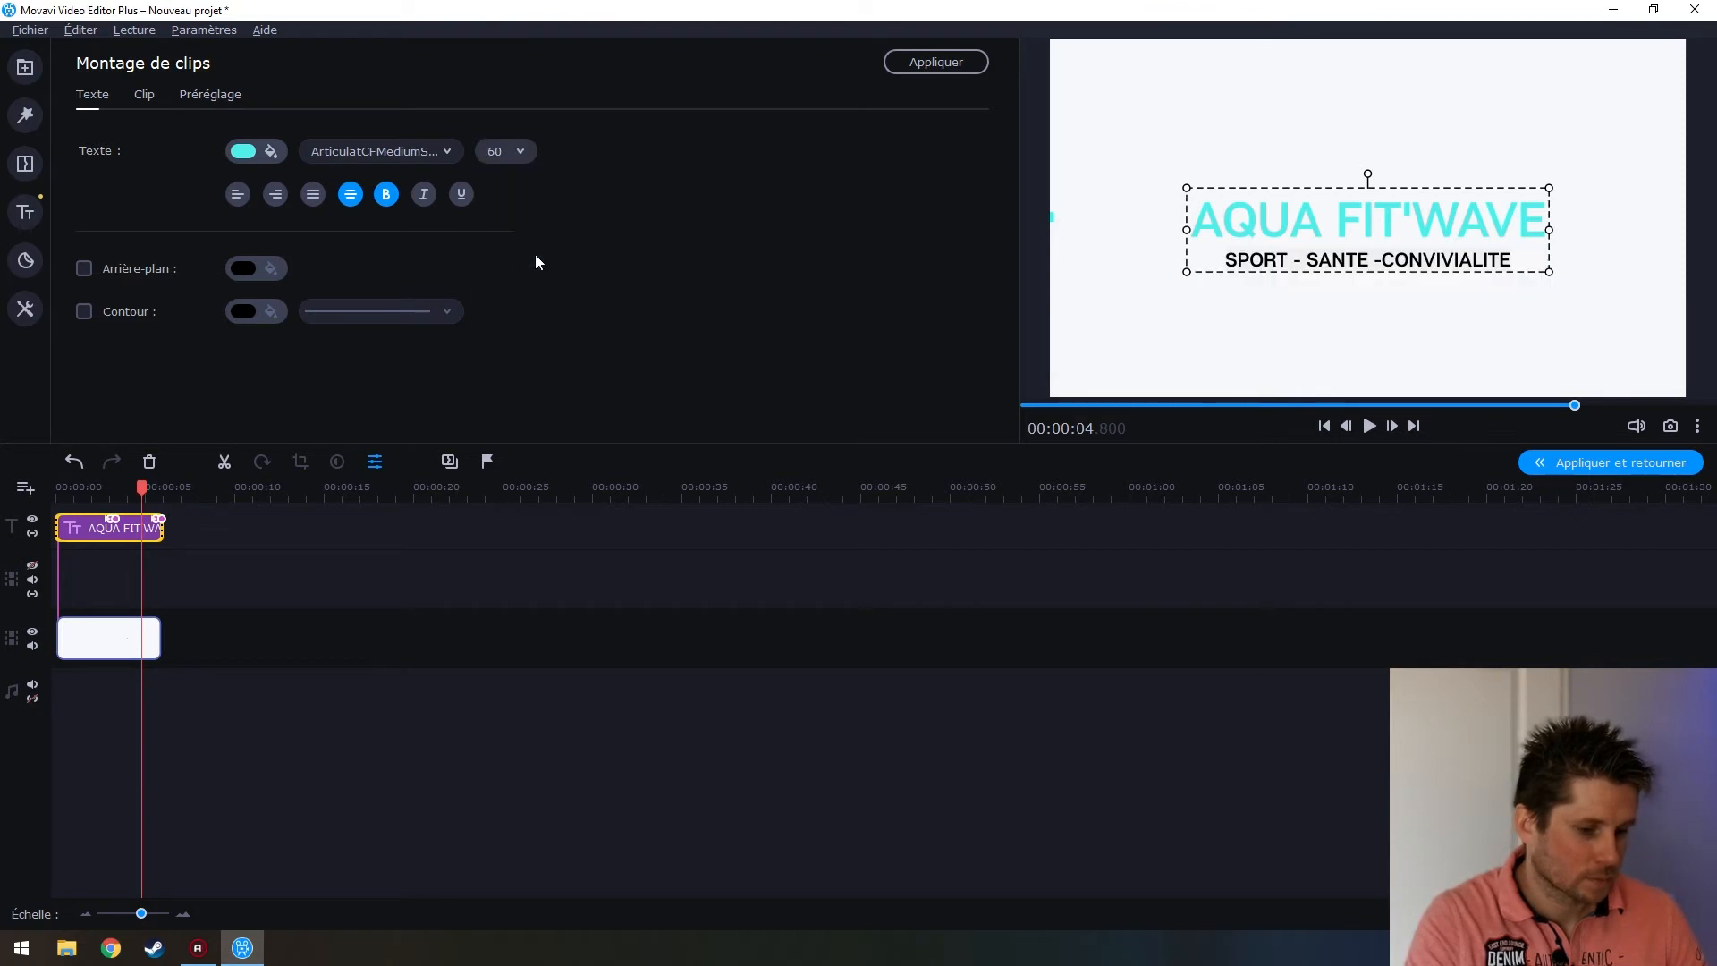
# Select the whole title text, review its animation and preset options, and check it in cyan
pyautogui.doubleClick(1336, 262)
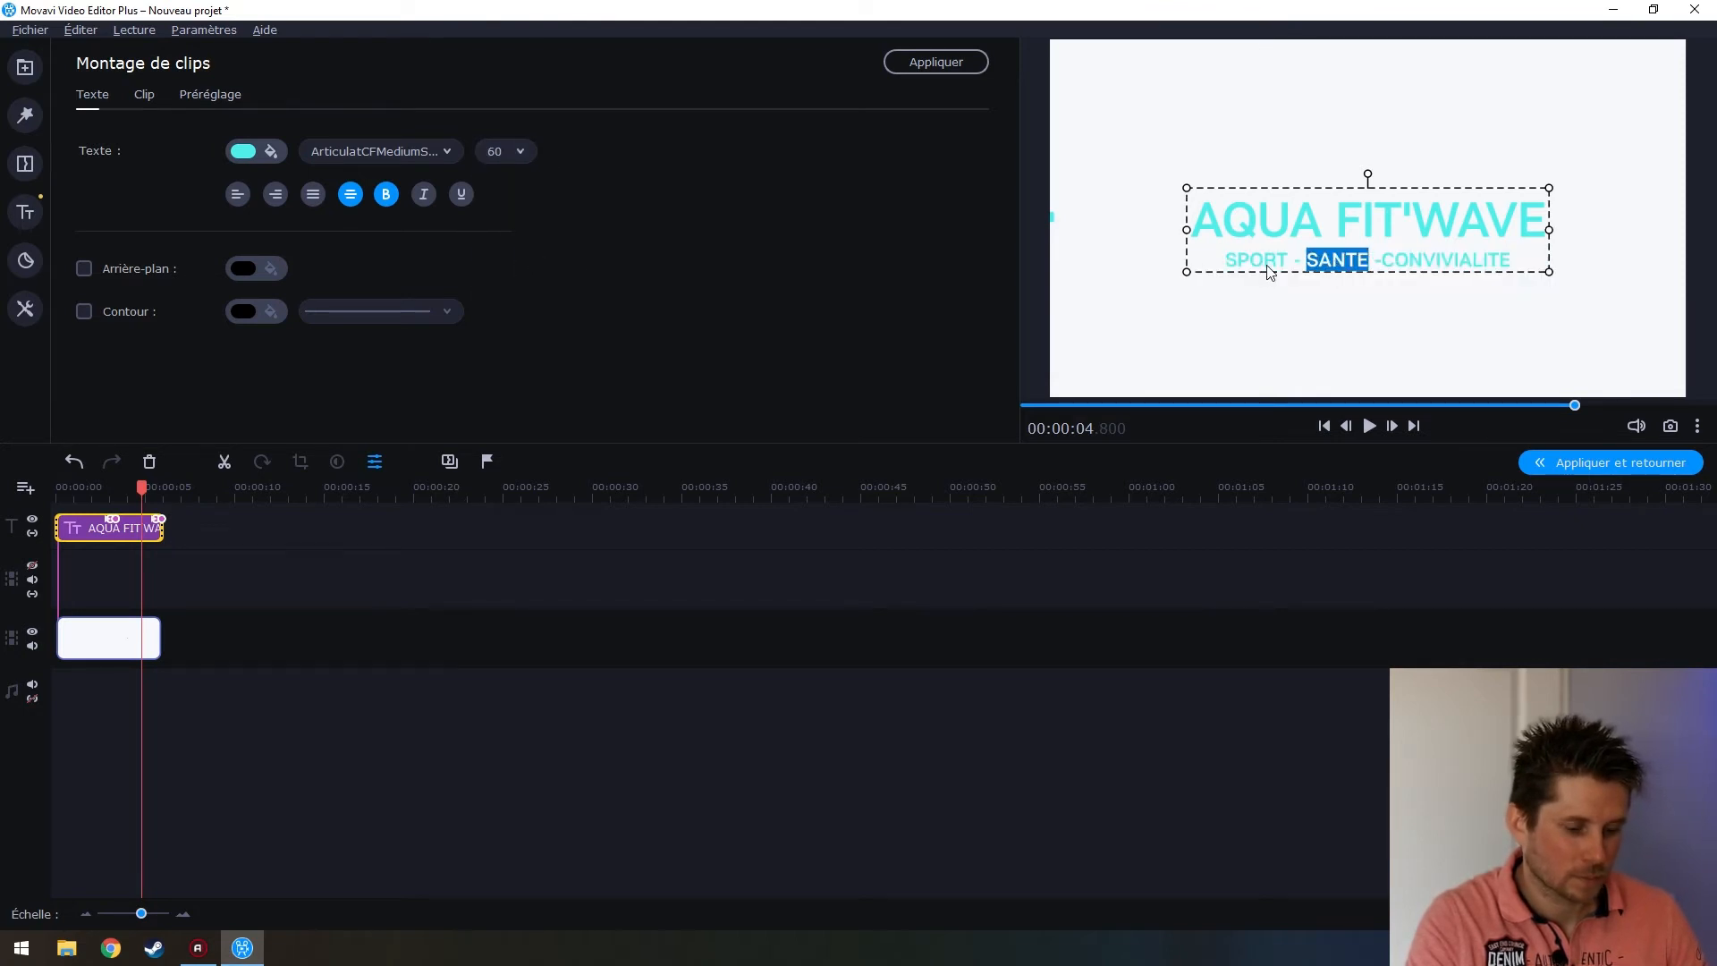
pyautogui.moveTo(1200, 216); pyautogui.dragTo(1515, 257)
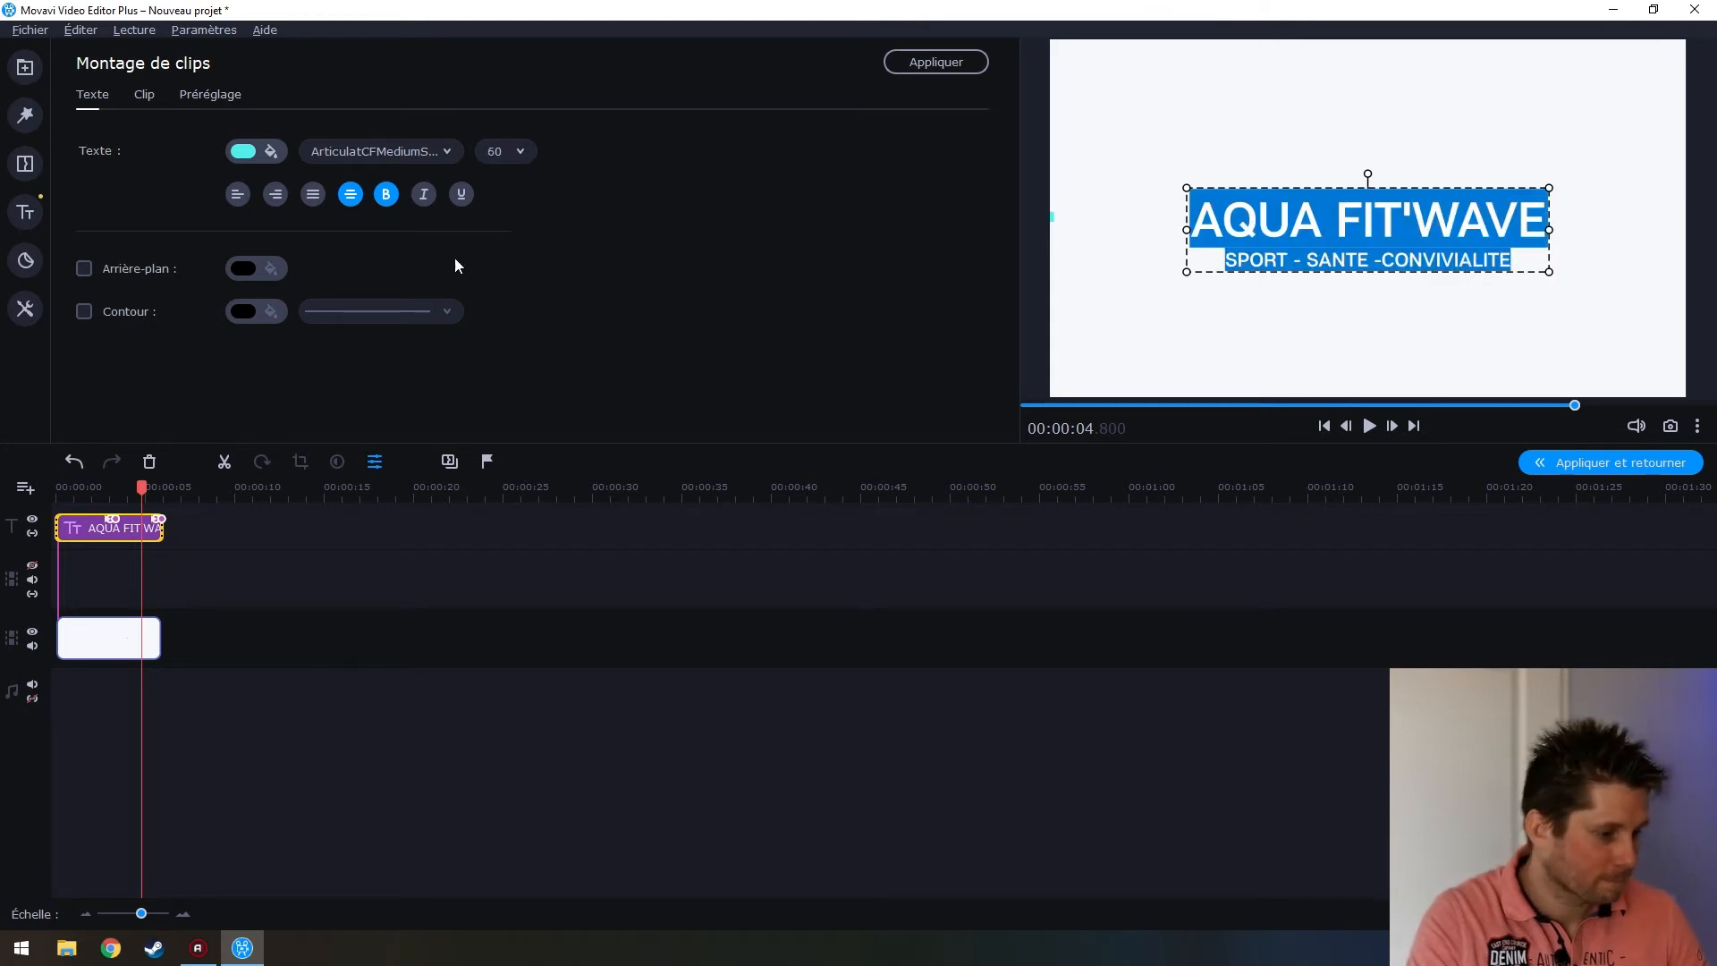
pyautogui.click(143, 94)
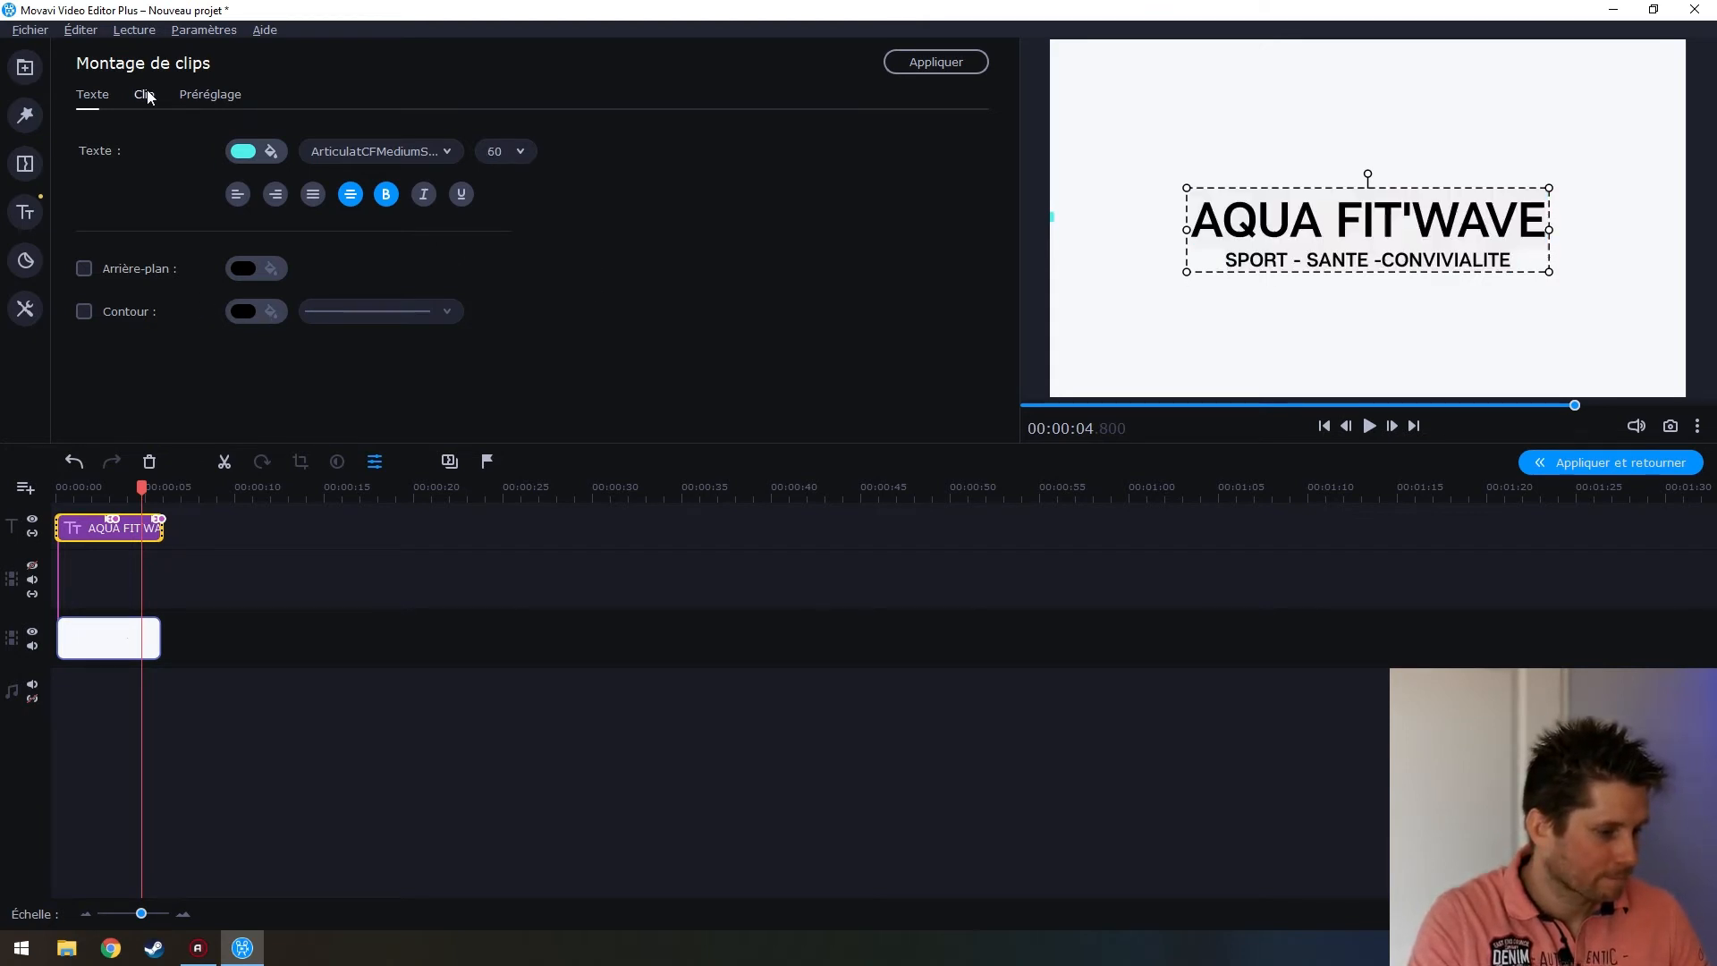
pyautogui.click(223, 96)
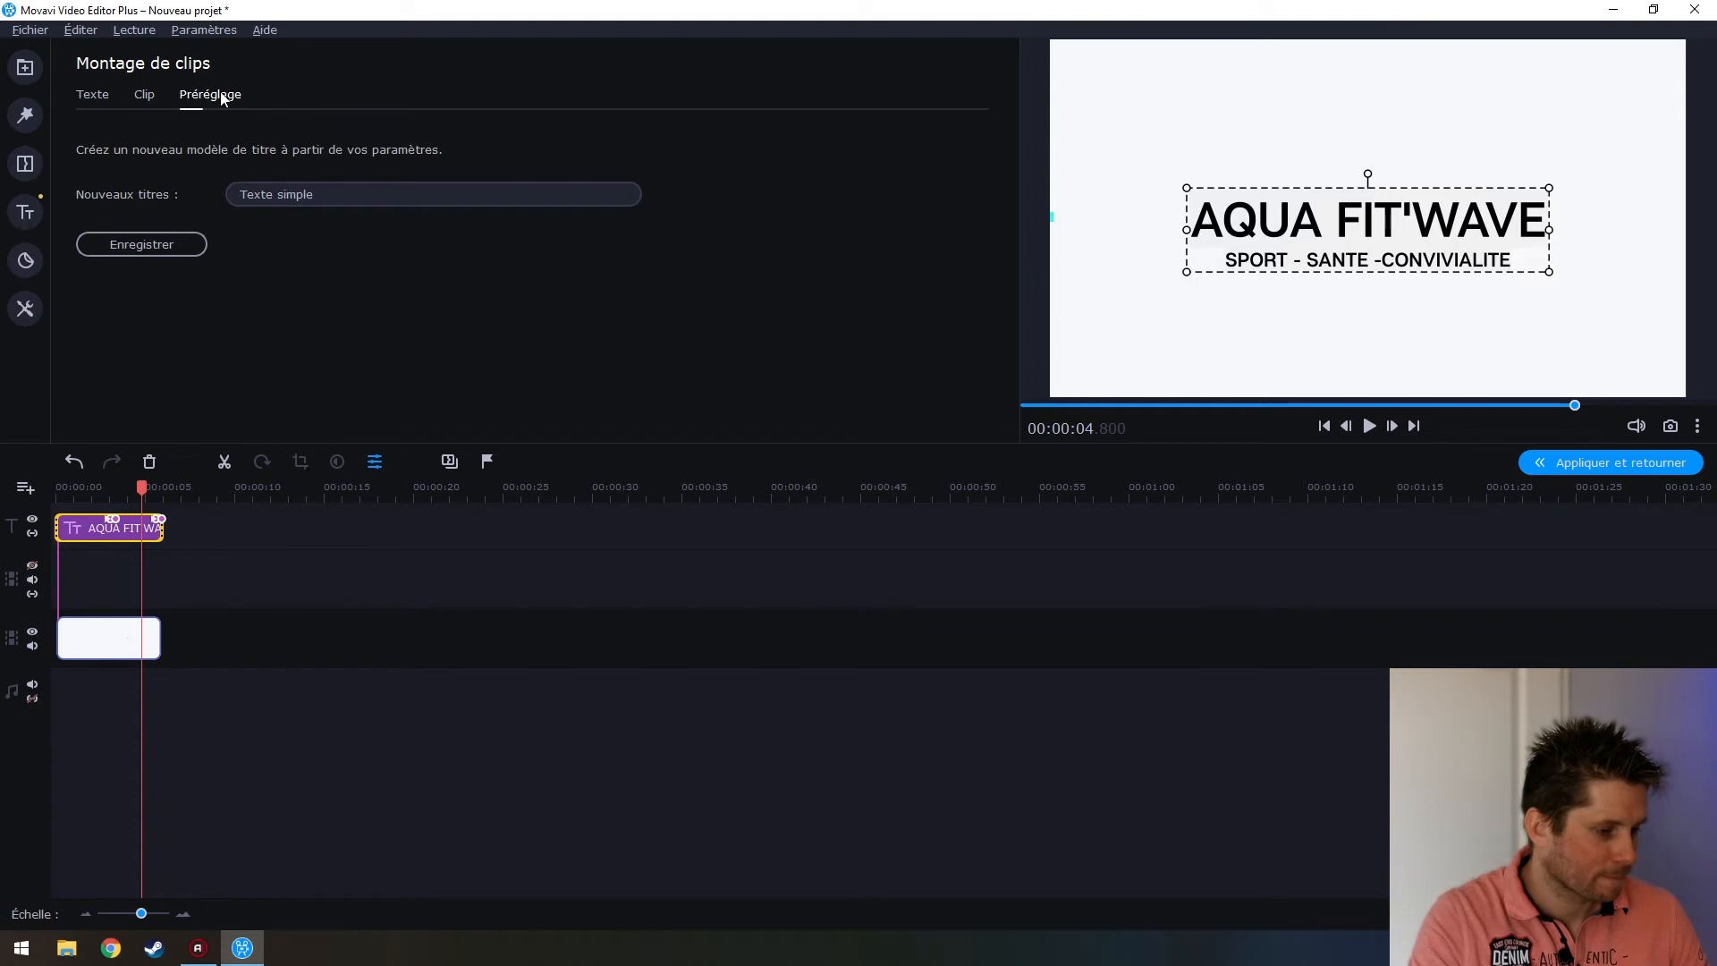
pyautogui.click(91, 97)
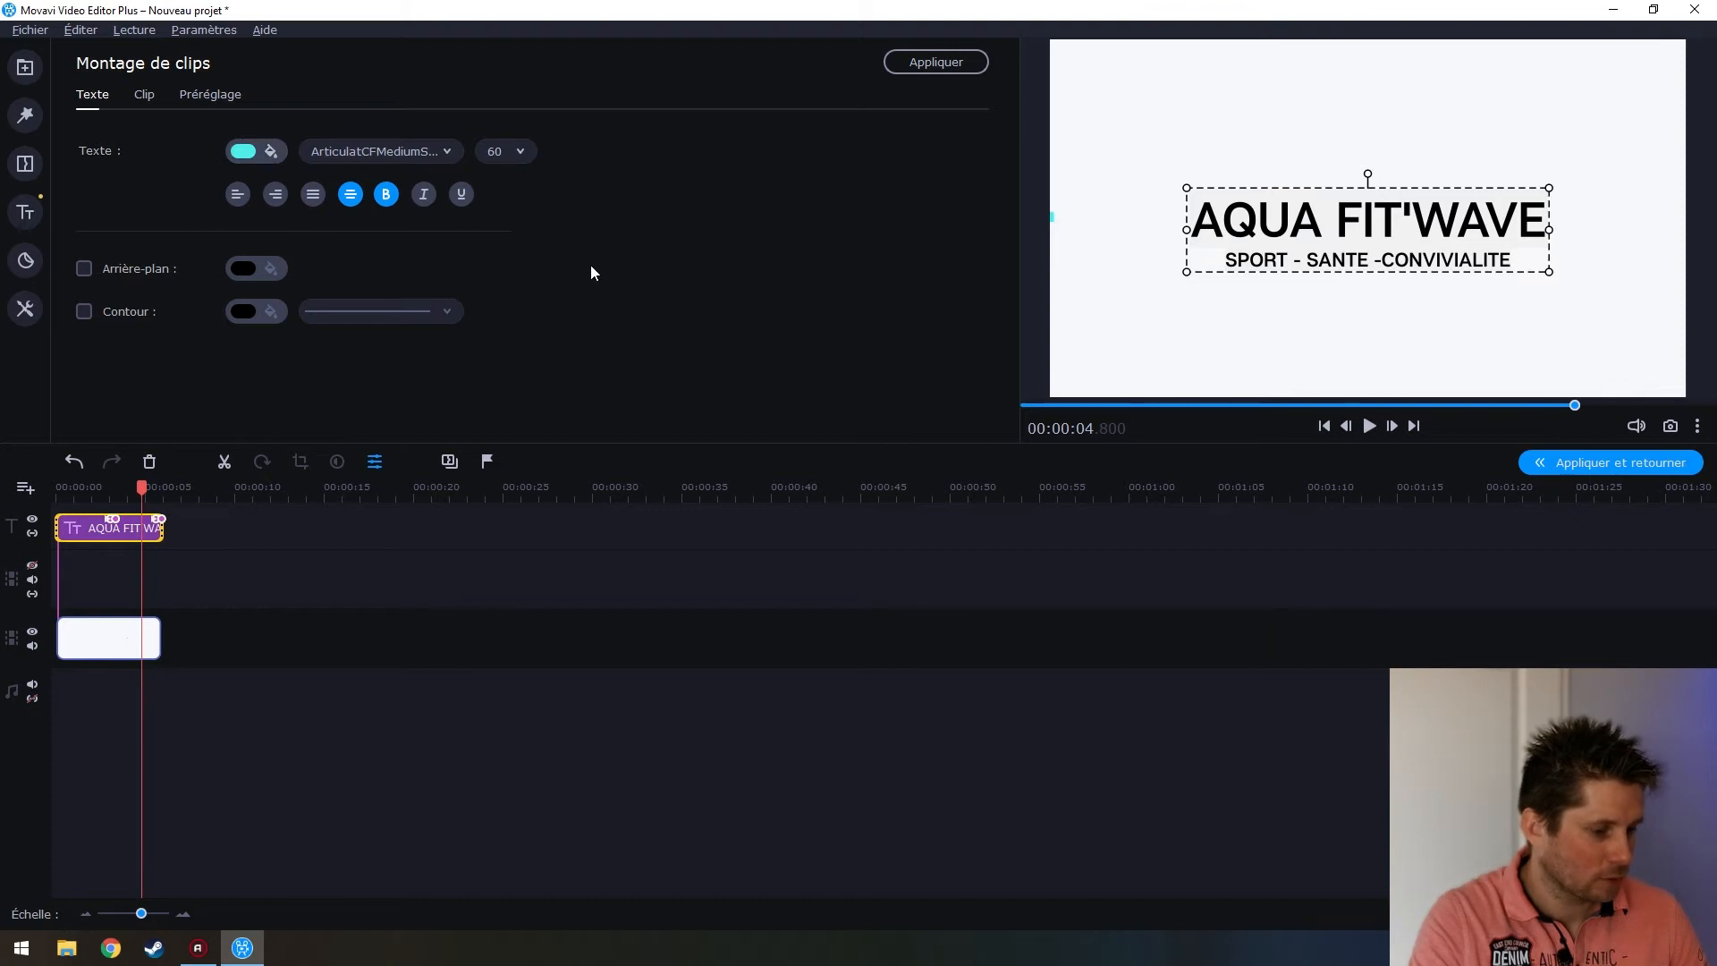
pyautogui.click(1320, 227)
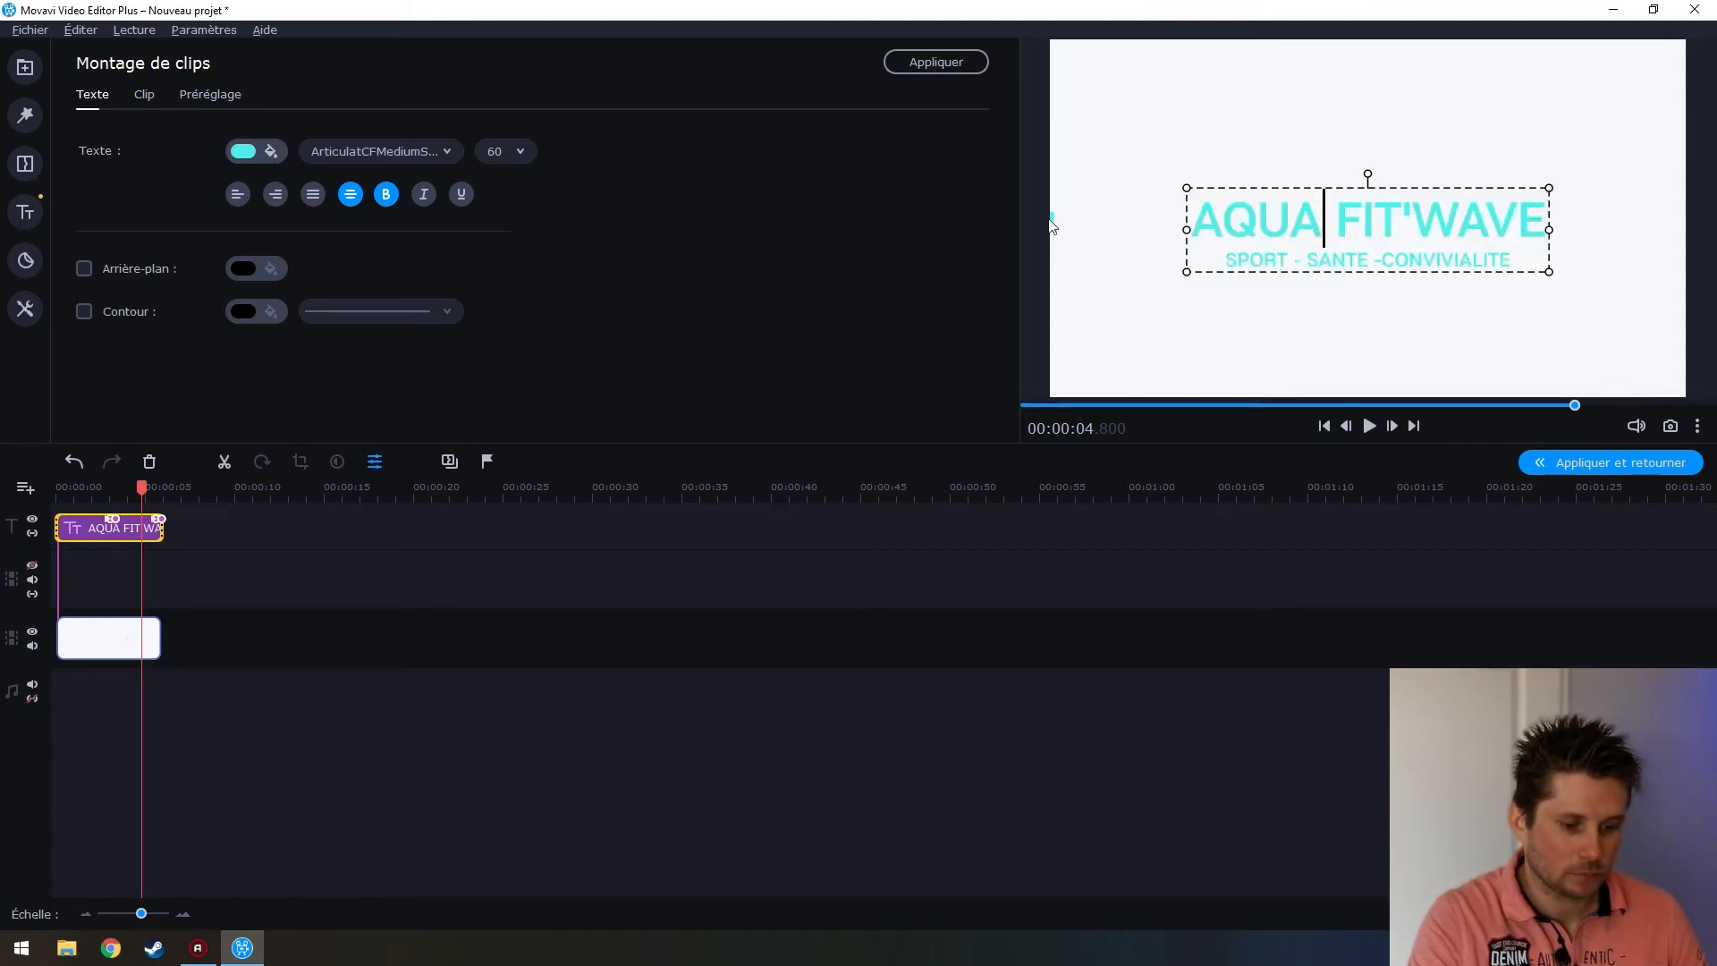
# Enlarge the subtitle line to a bigger font size and apply the title edits
pyautogui.tripleClick(1312, 260)
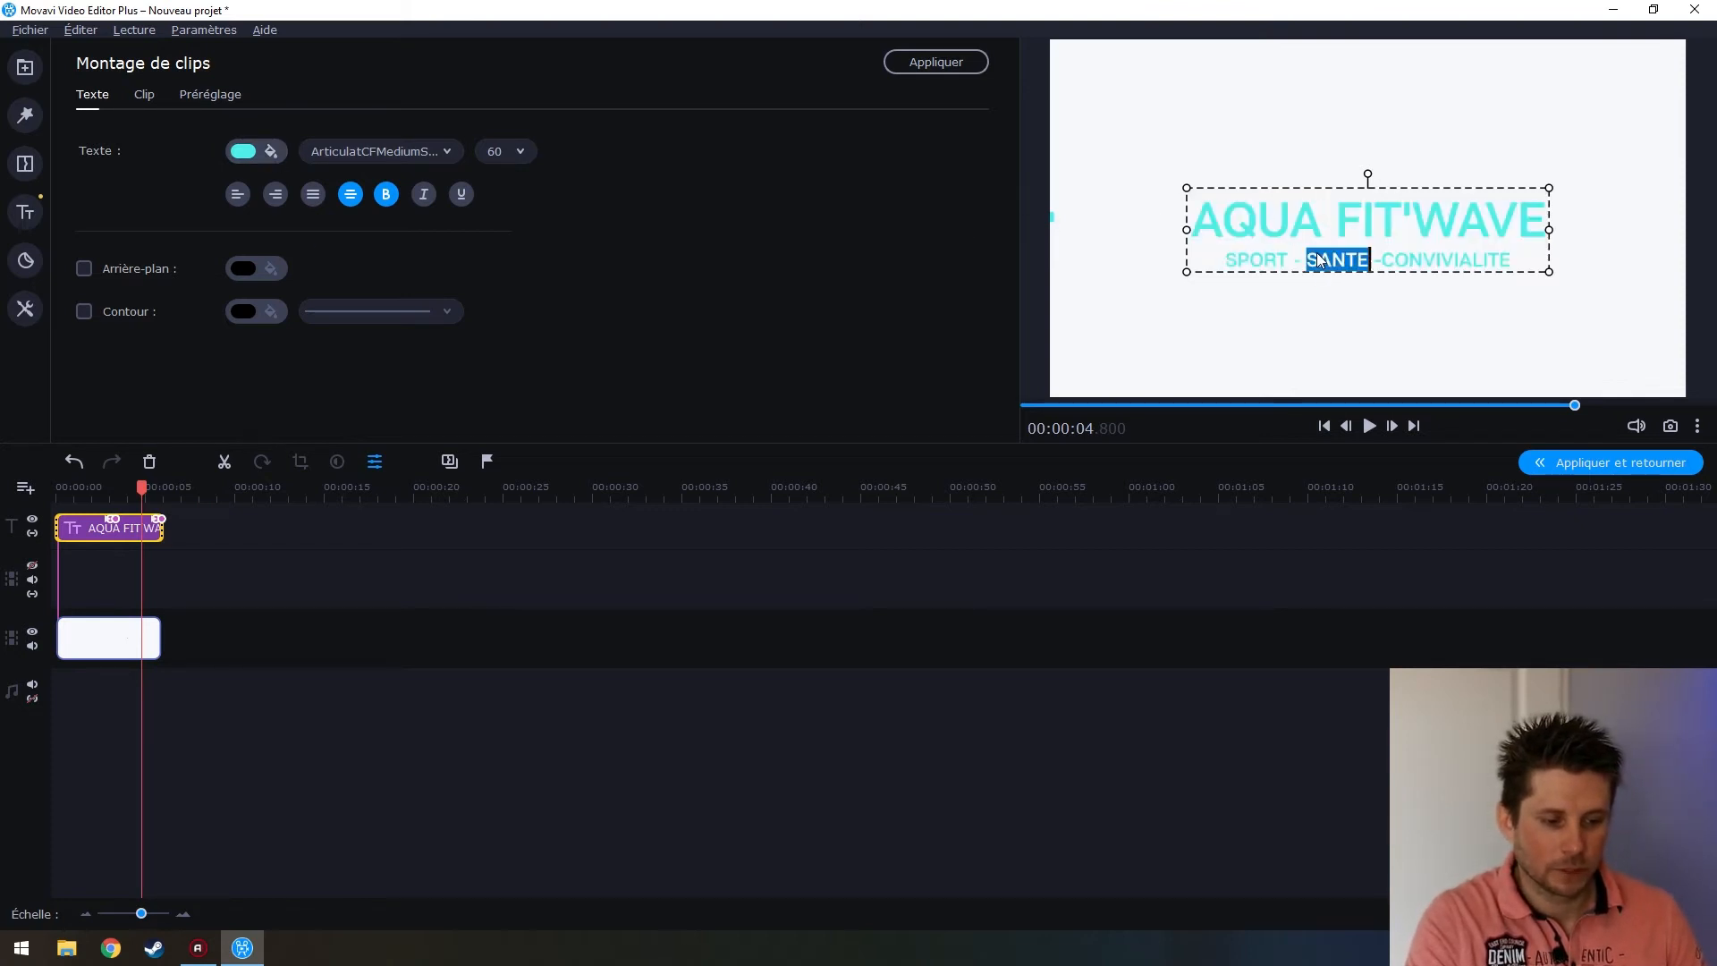
pyautogui.click(528, 152)
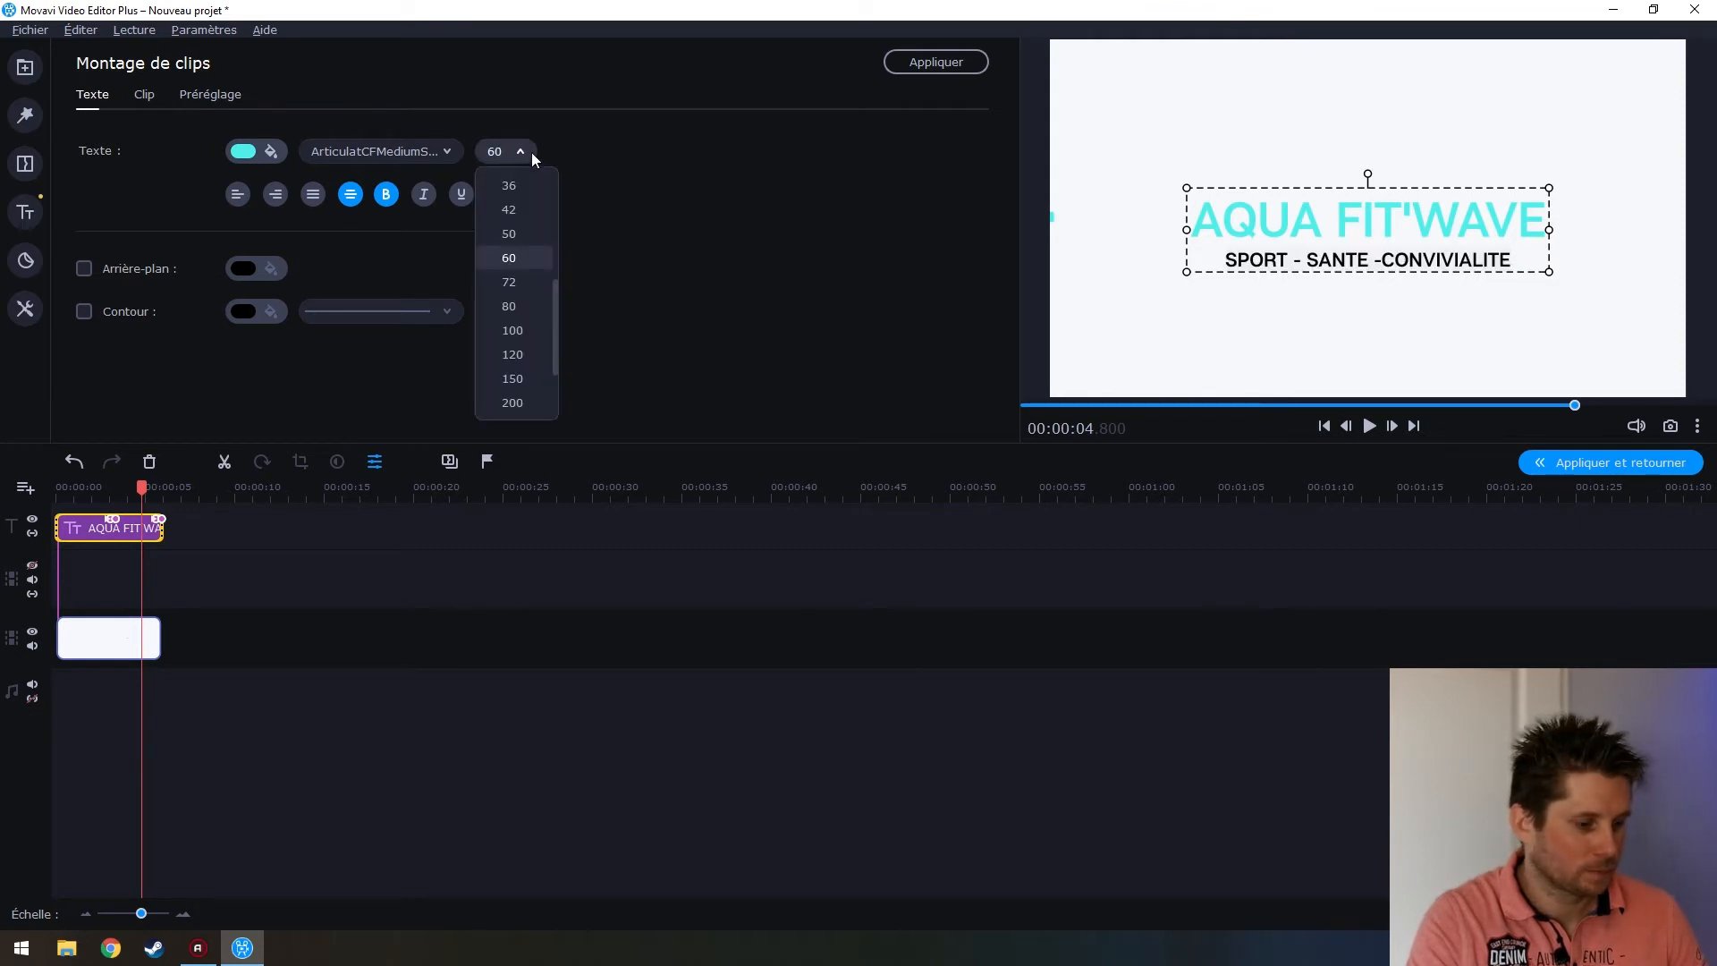
pyautogui.click(545, 281)
pyautogui.click(1303, 210)
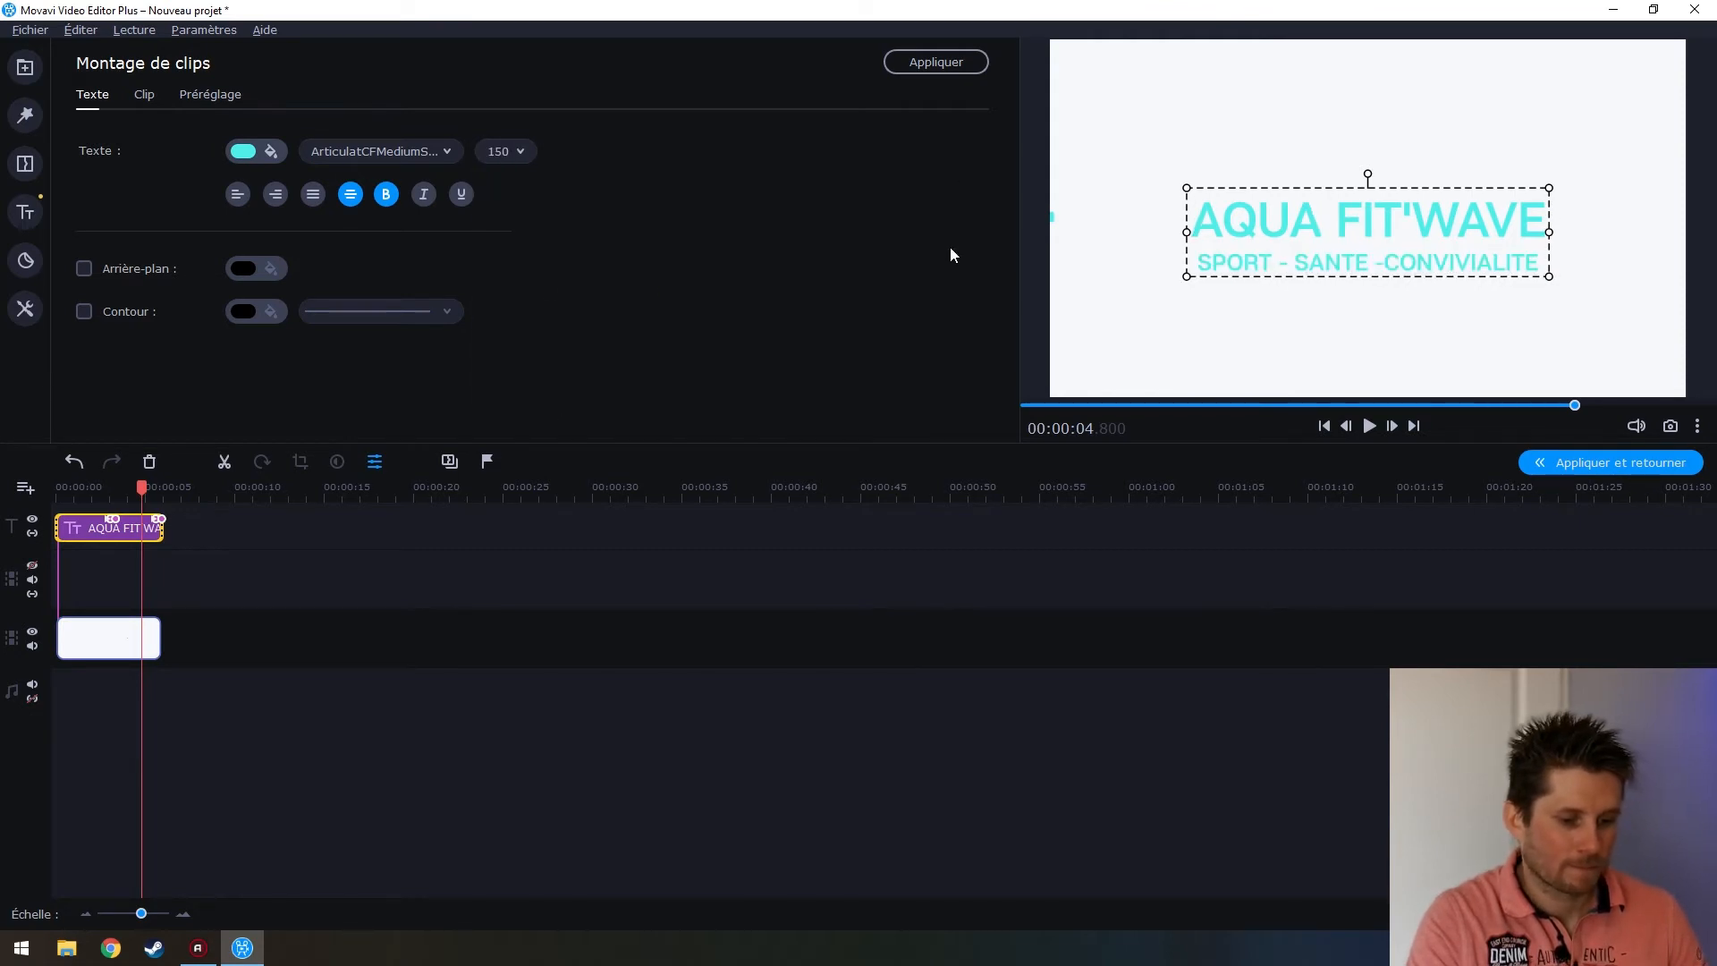
pyautogui.click(950, 65)
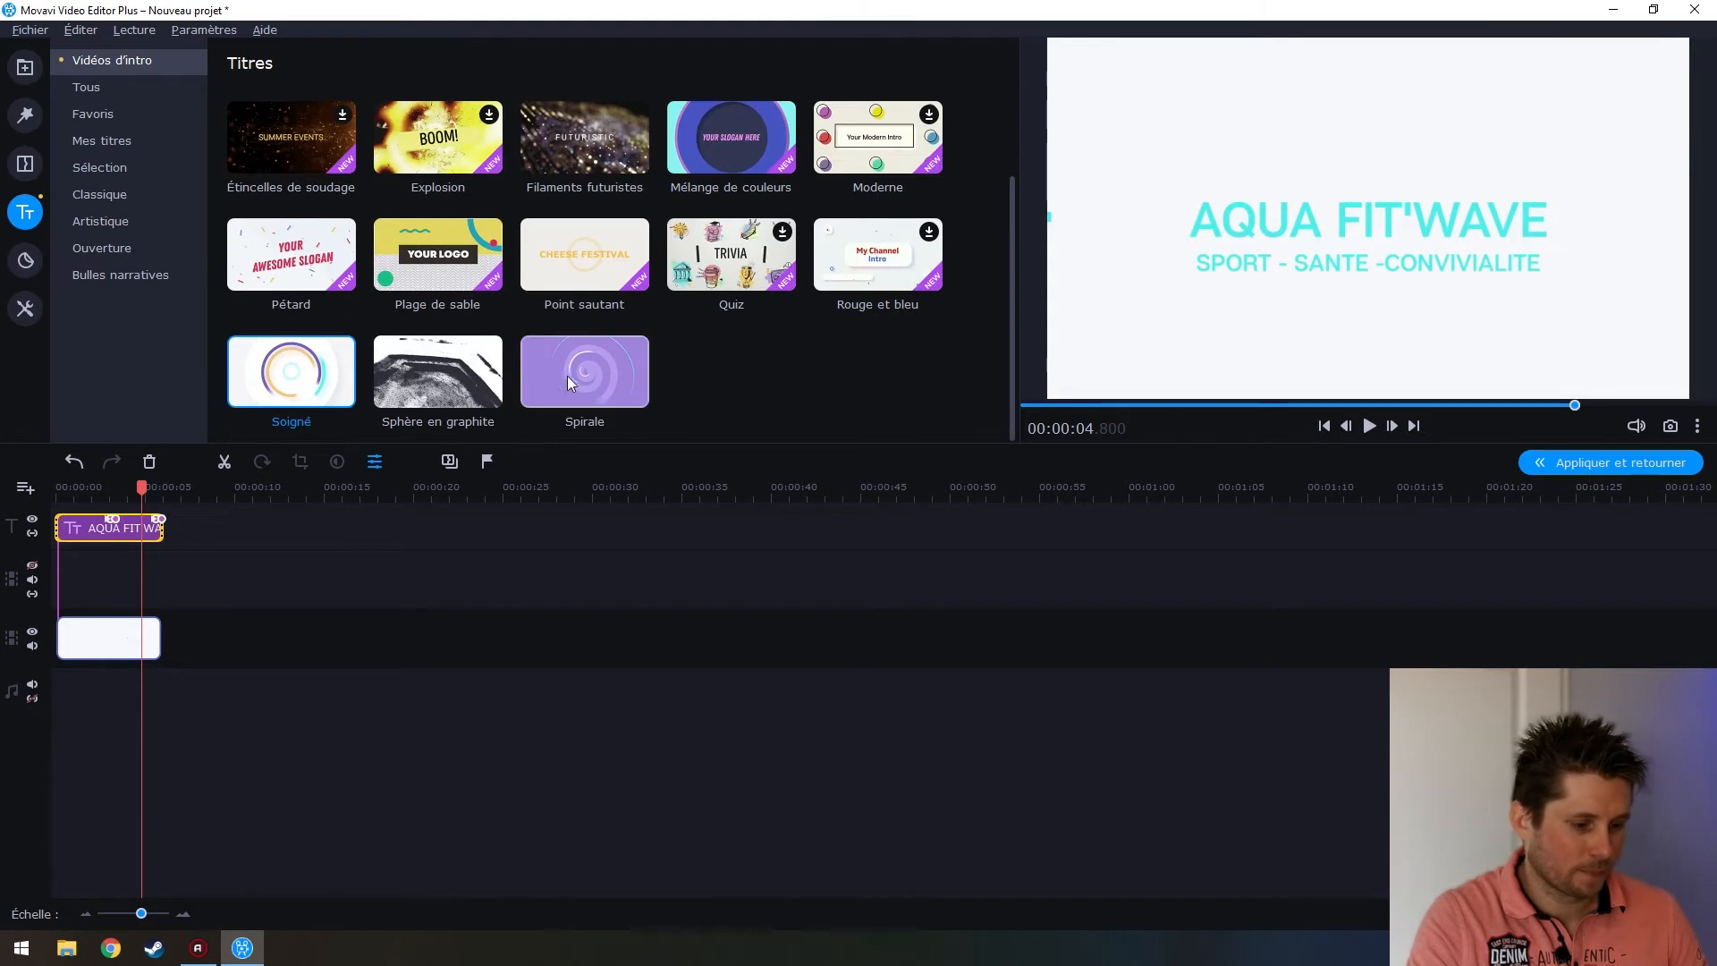
# Play the intro from the start, then nudge the AQUA FIT'WAVE title slightly higher
pyautogui.moveTo(140, 491); pyautogui.dragTo(36, 486)
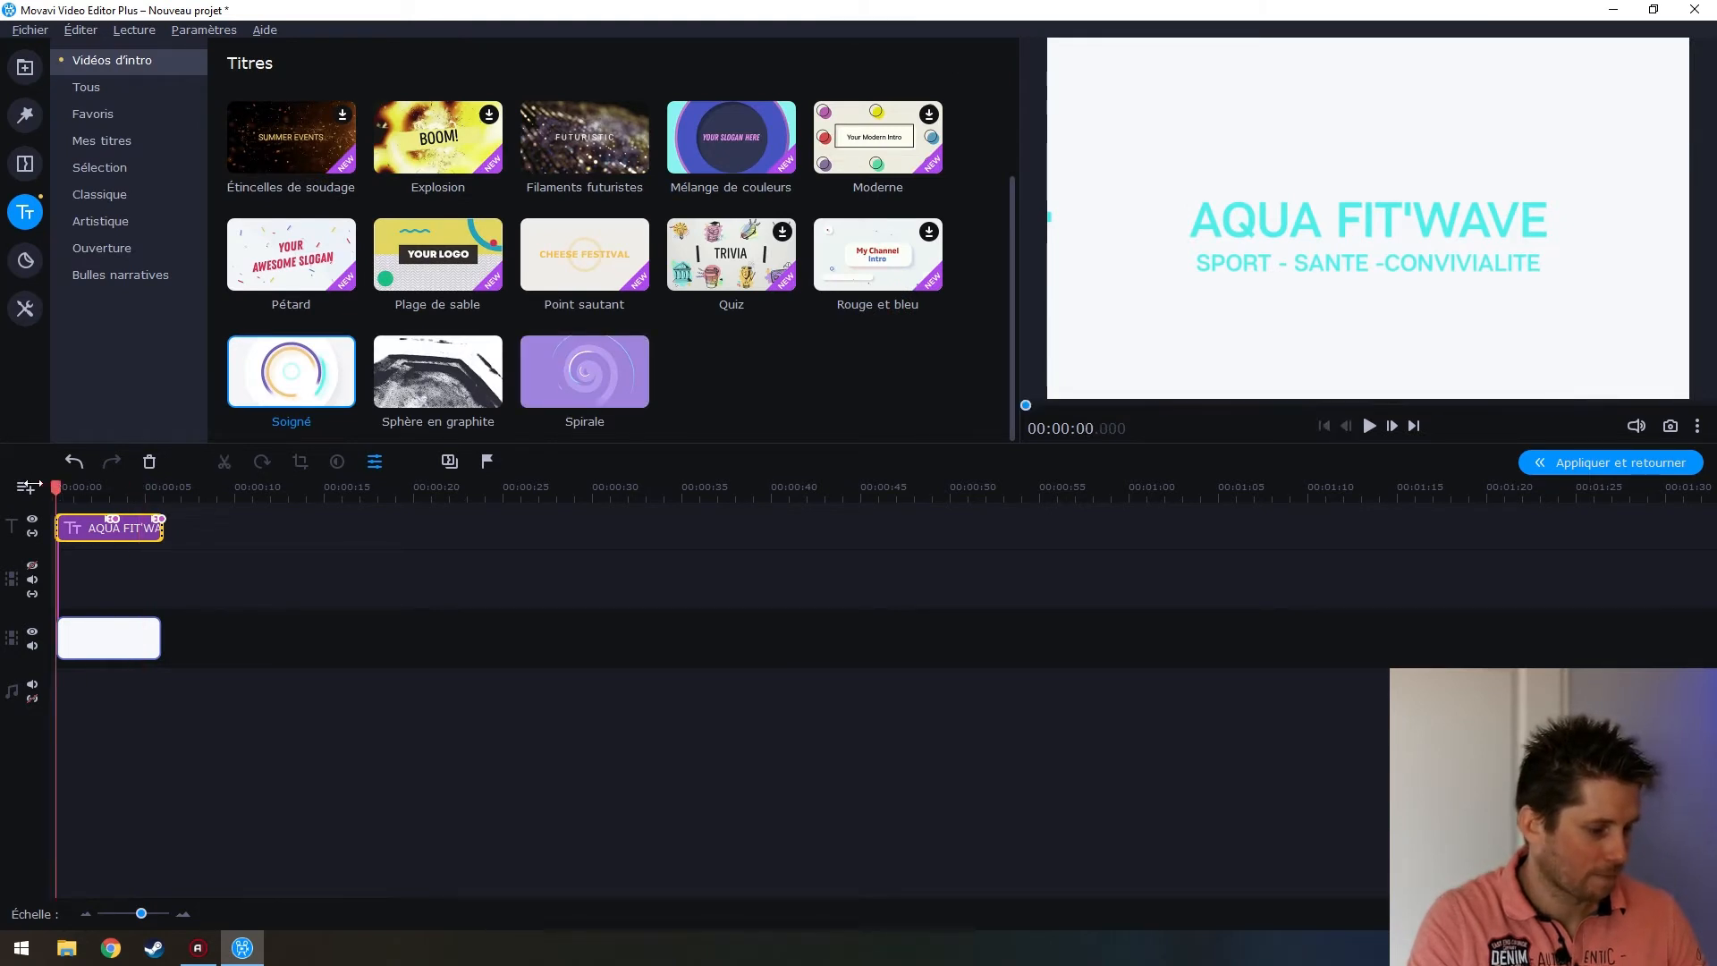
pyautogui.click(1366, 428)
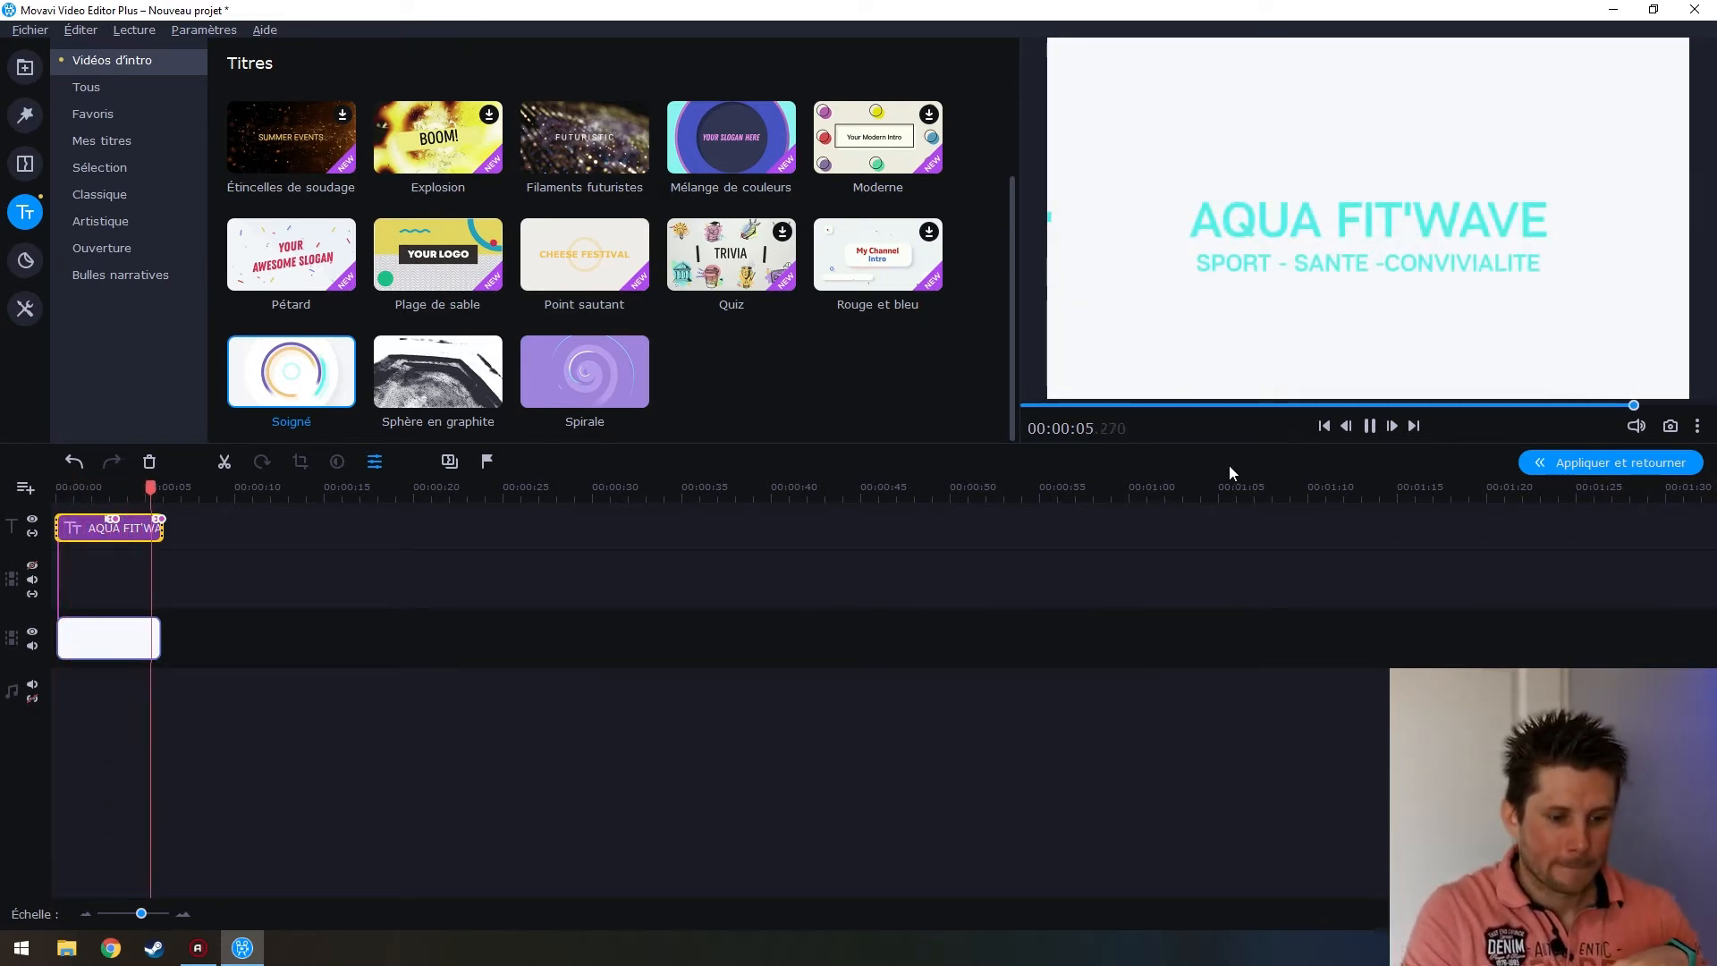
pyautogui.doubleClick(106, 532)
pyautogui.moveTo(1357, 257); pyautogui.dragTo(1352, 234)
pyautogui.click(461, 650)
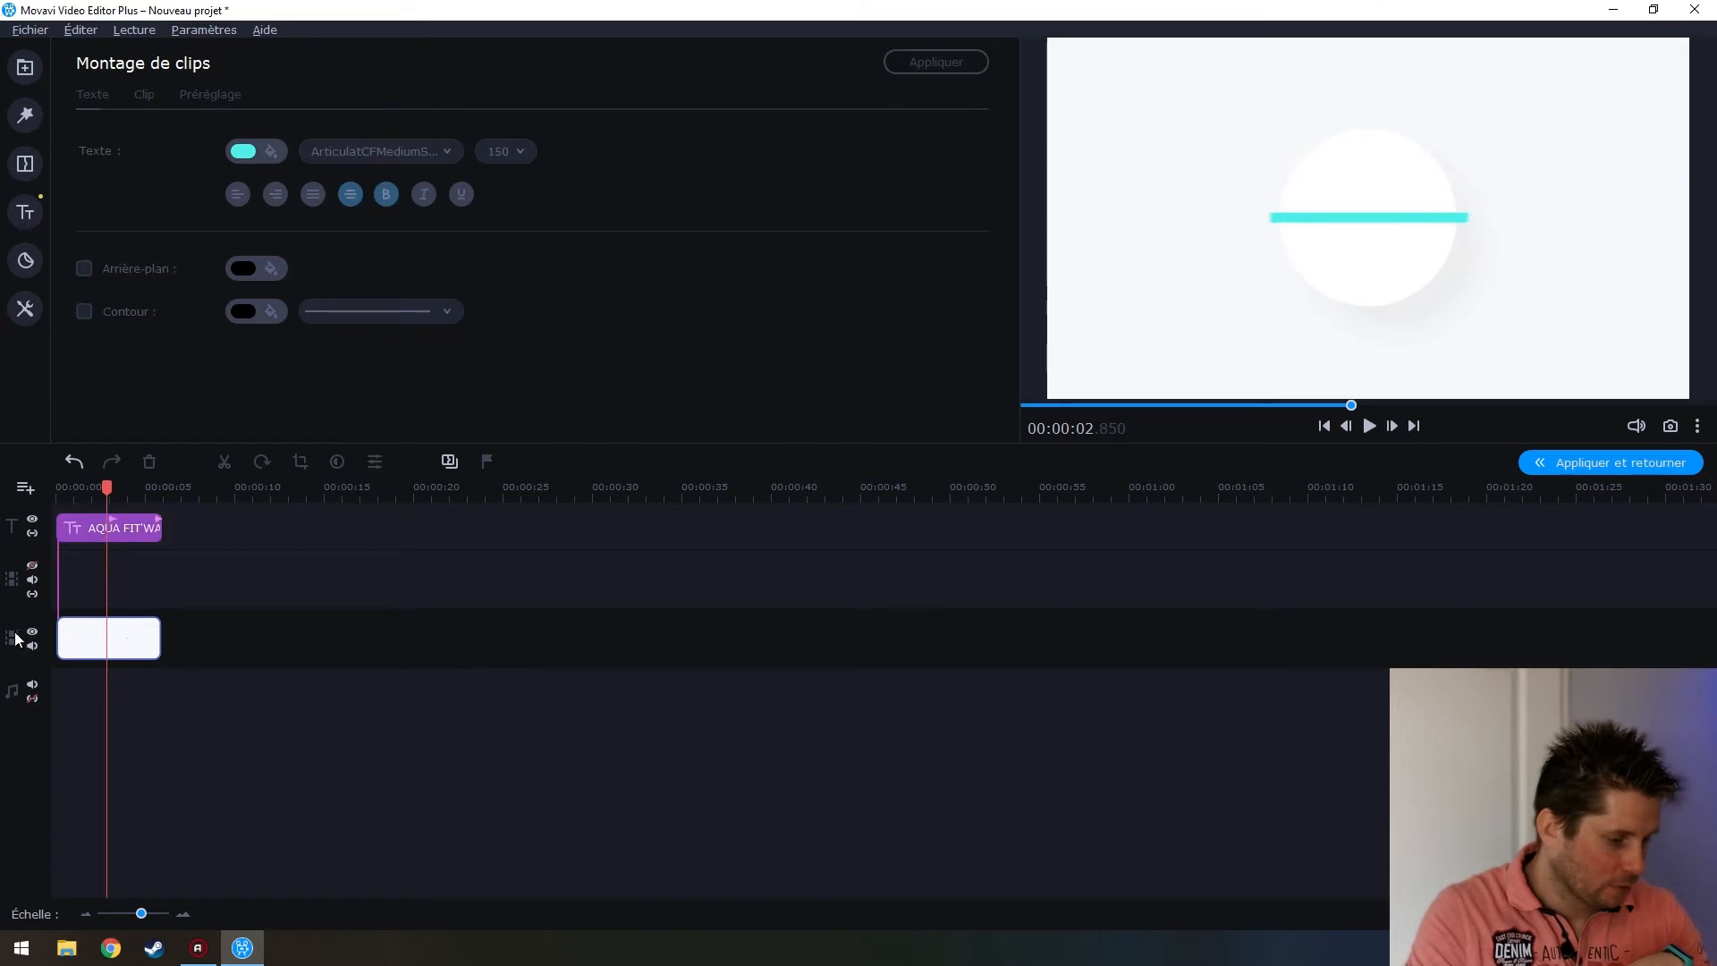
# Select the white background clip and browse the Filtres, Transitions and Titres galleries
pyautogui.click(65, 638)
pyautogui.click(25, 67)
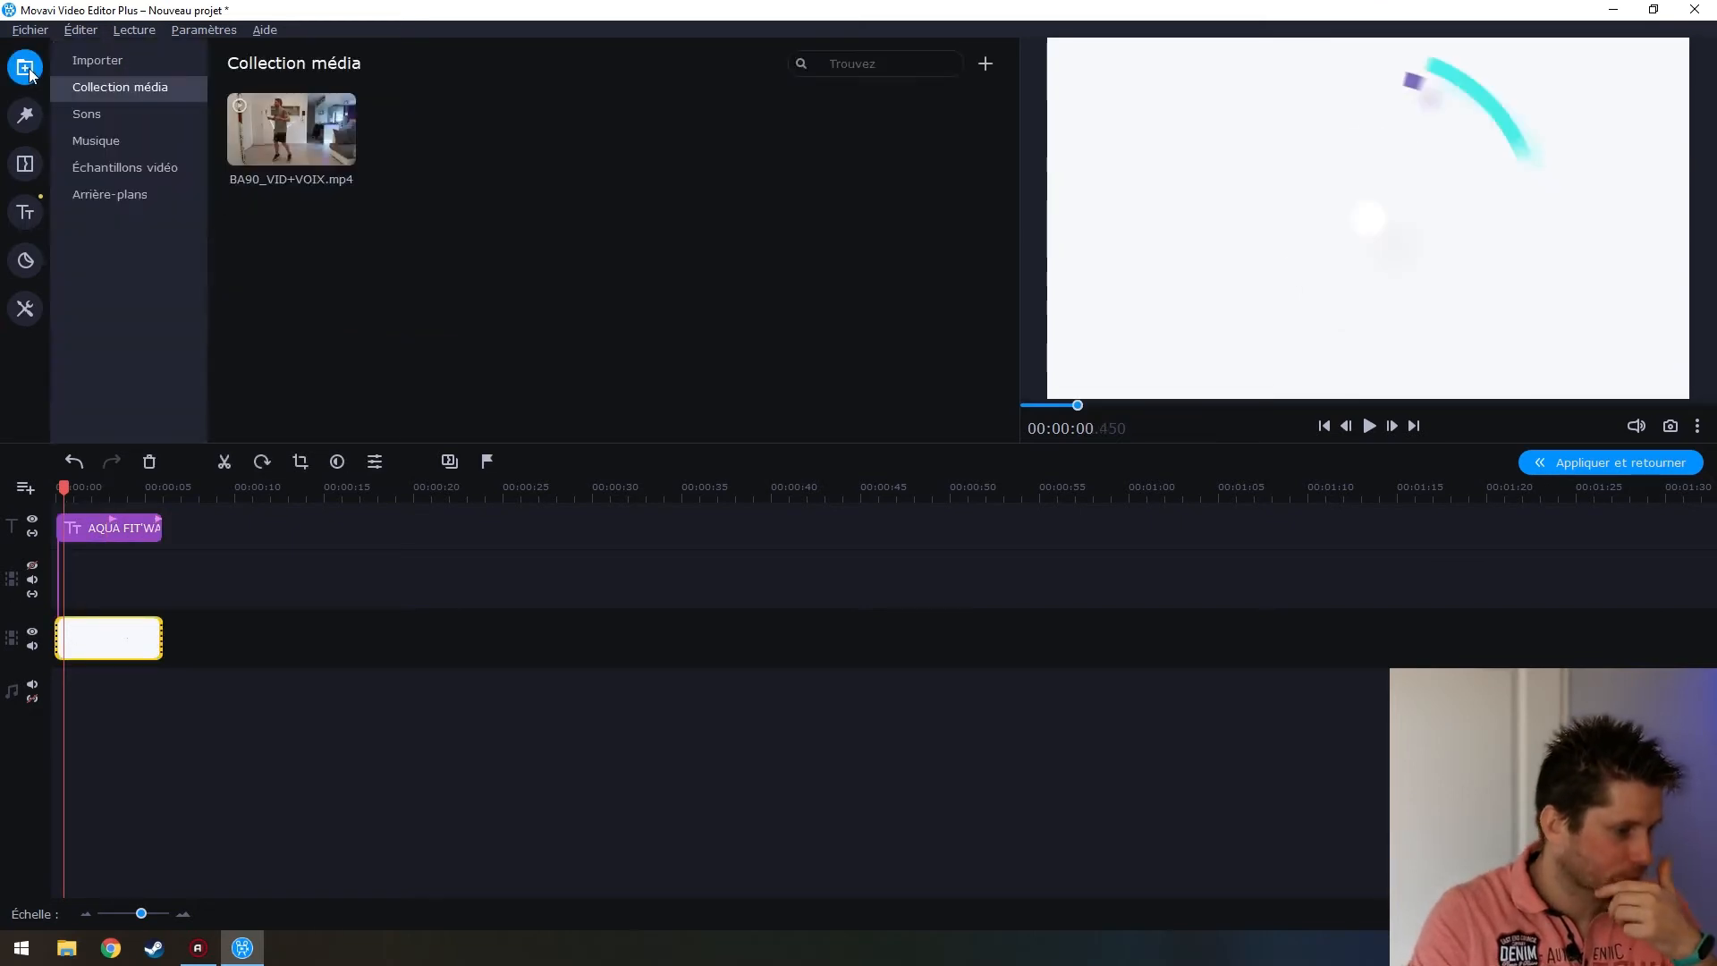
pyautogui.click(25, 114)
pyautogui.click(26, 163)
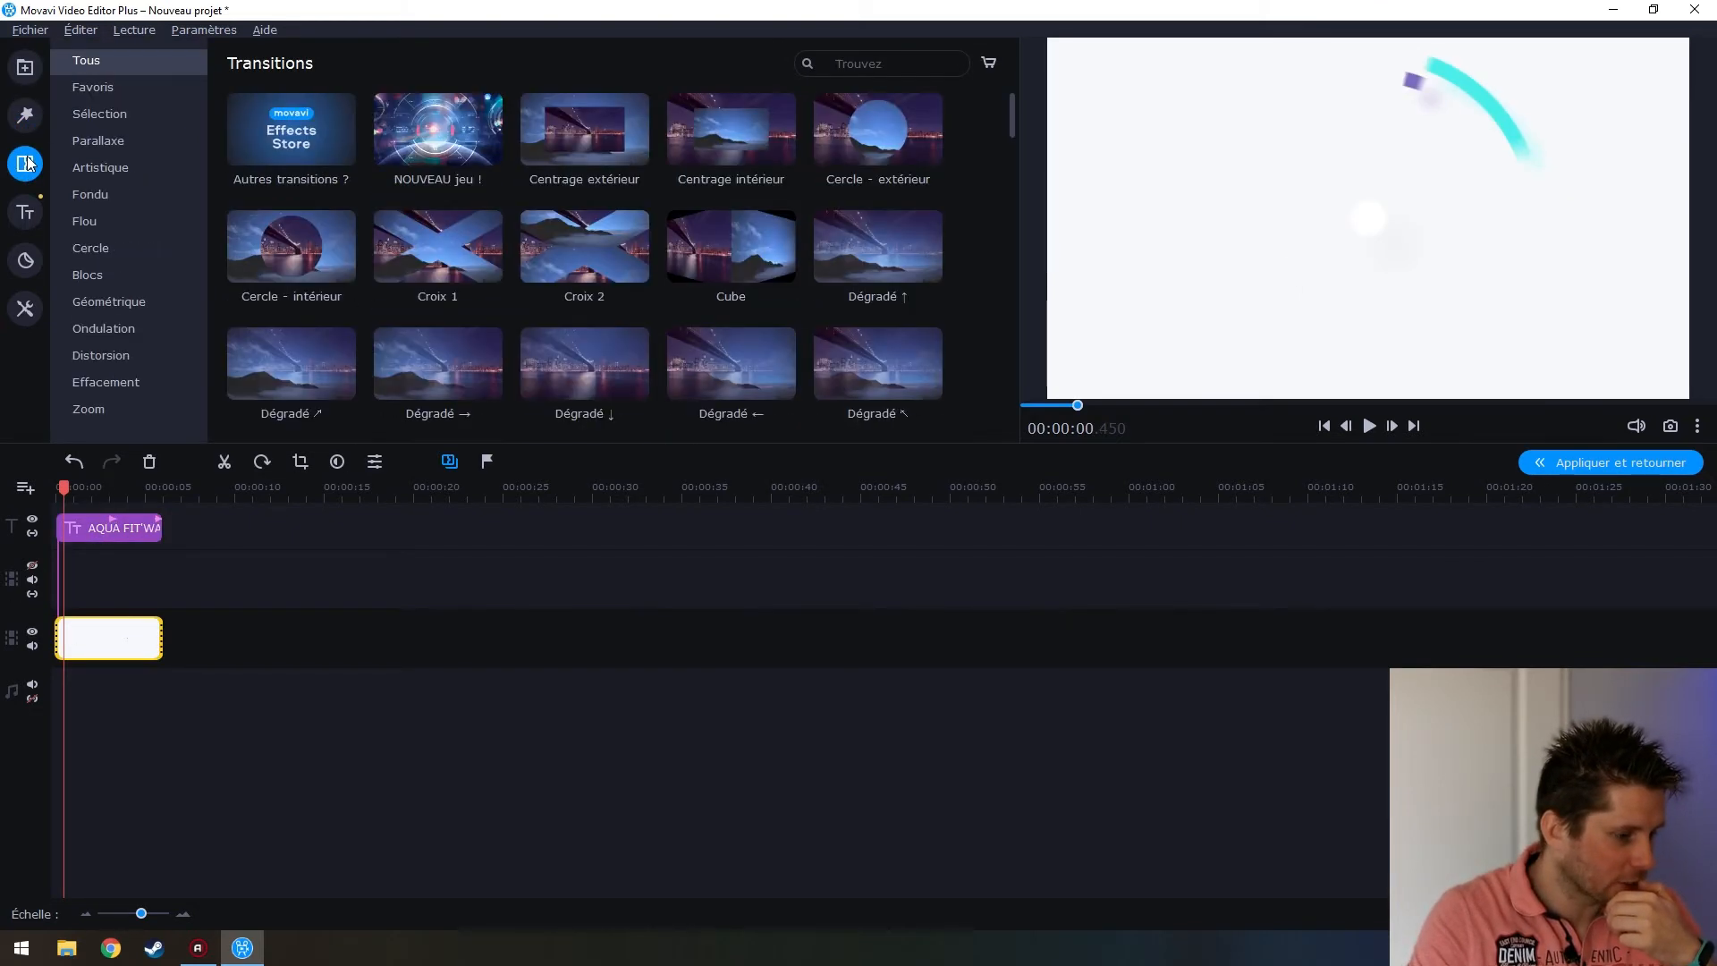
pyautogui.click(27, 215)
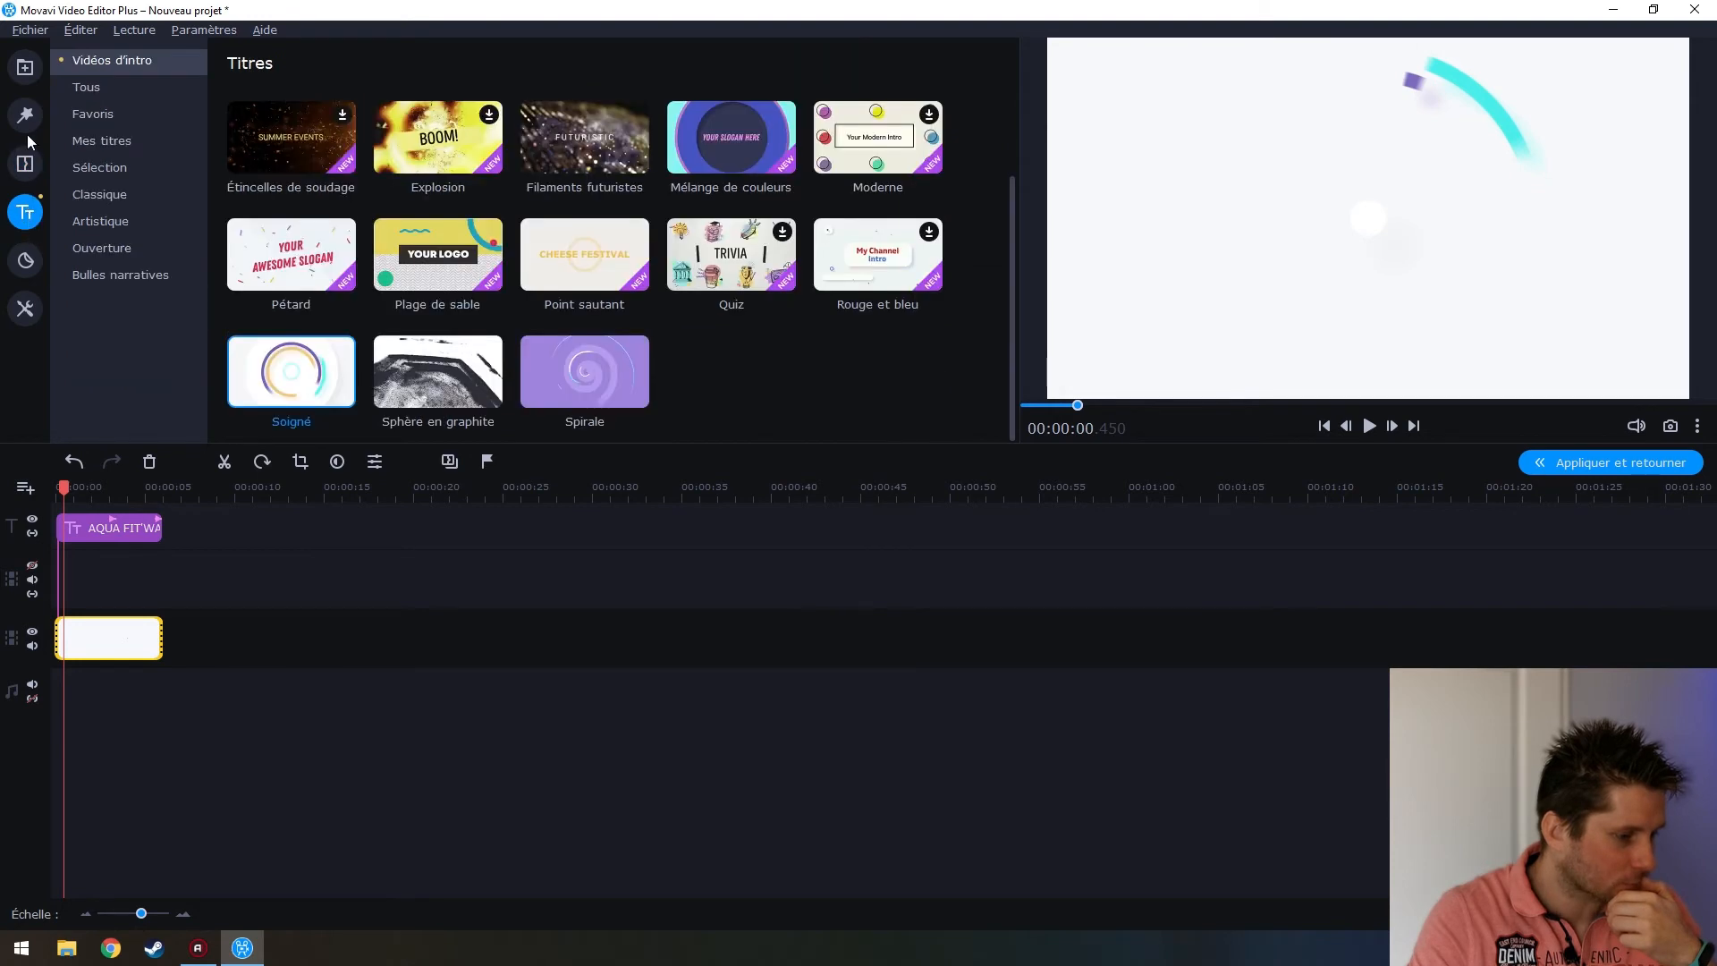
pyautogui.click(25, 67)
# Preview the Bris de verre, Coup de feu, Ching ching and Oooh sounds, then Camp dans les bois music
pyautogui.click(82, 114)
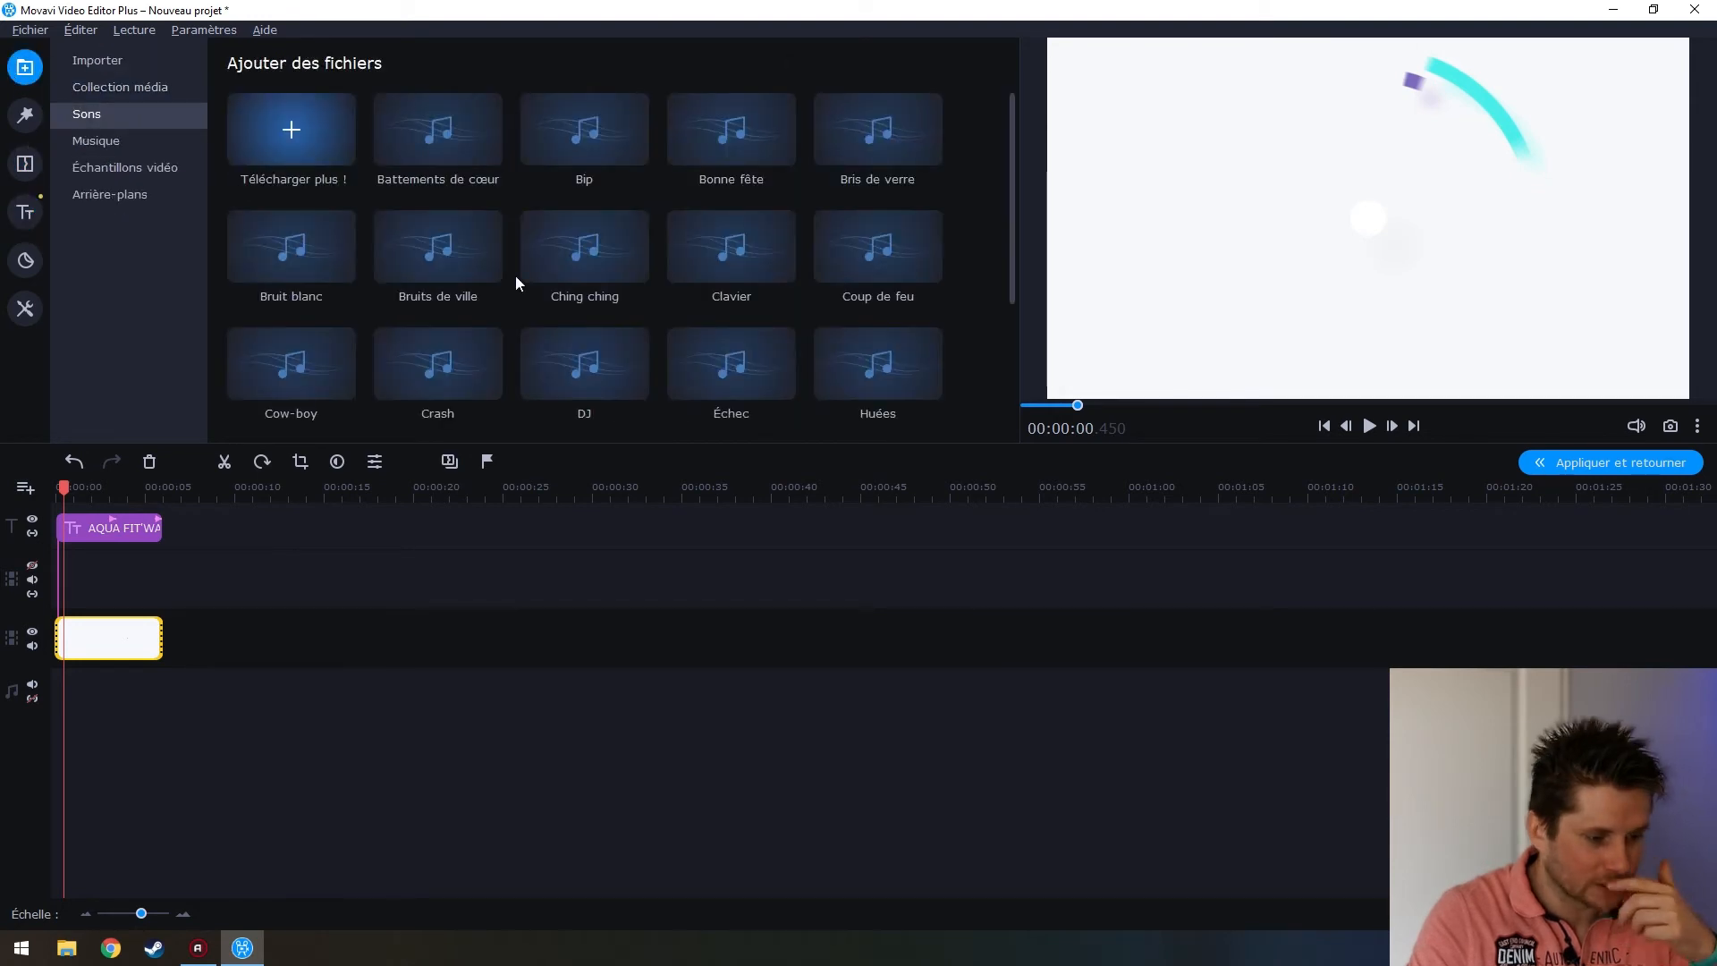
pyautogui.click(860, 176)
pyautogui.click(878, 230)
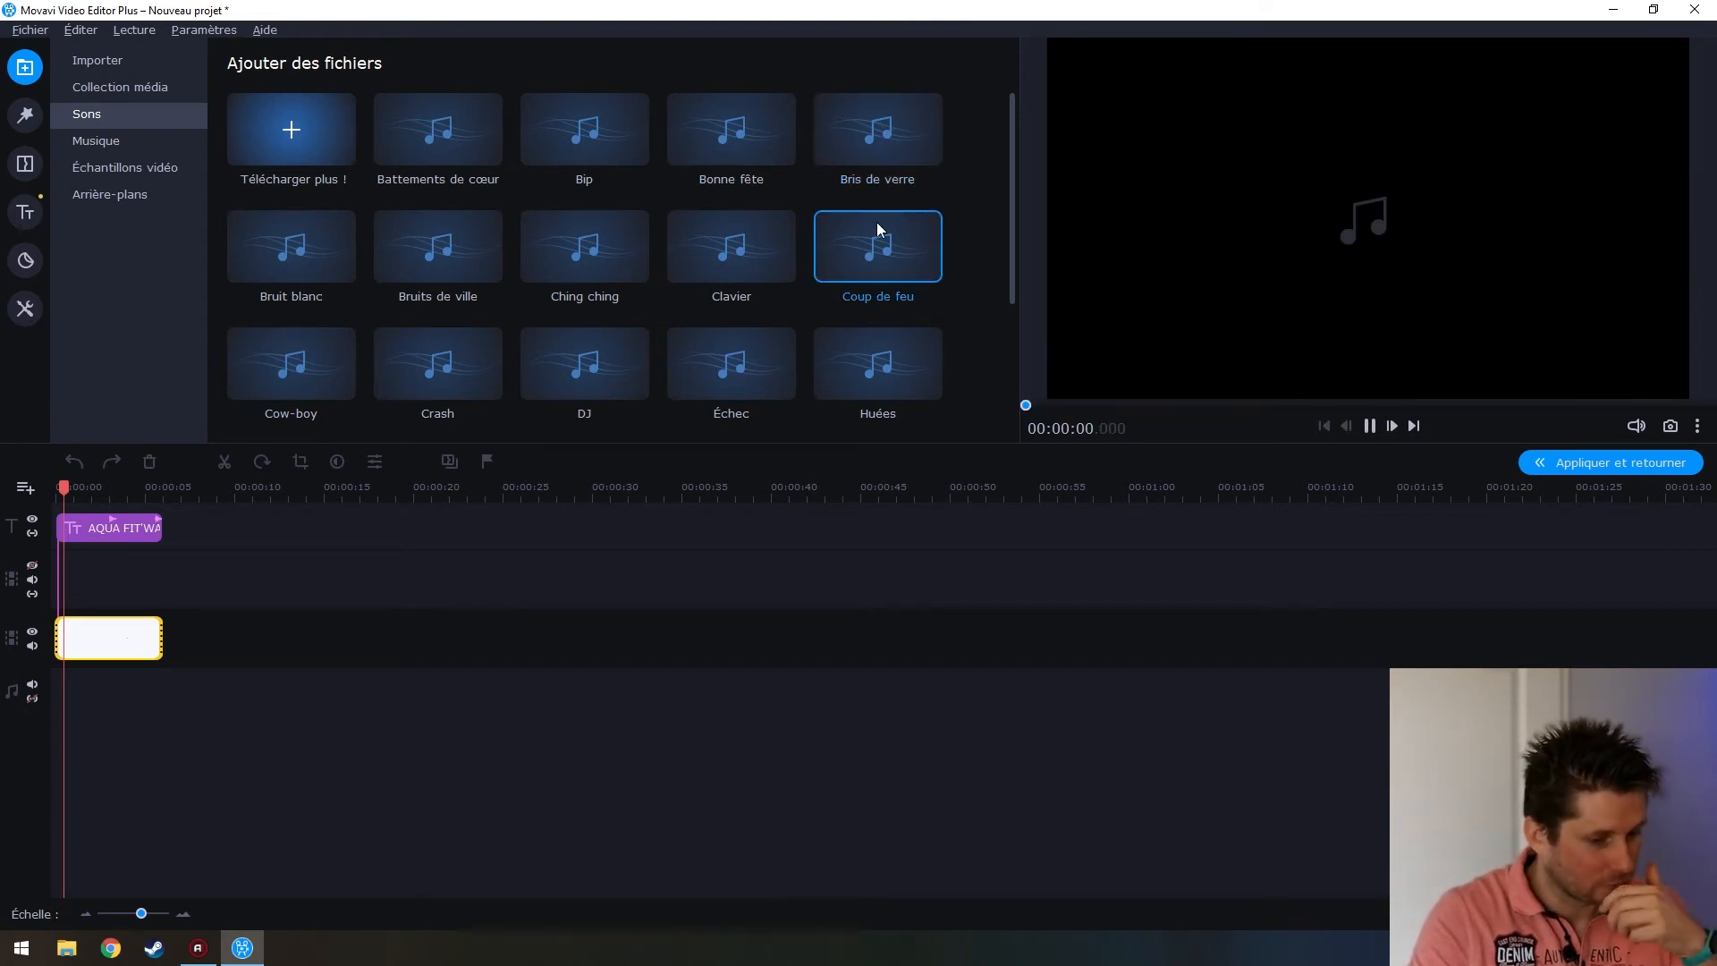
pyautogui.click(592, 246)
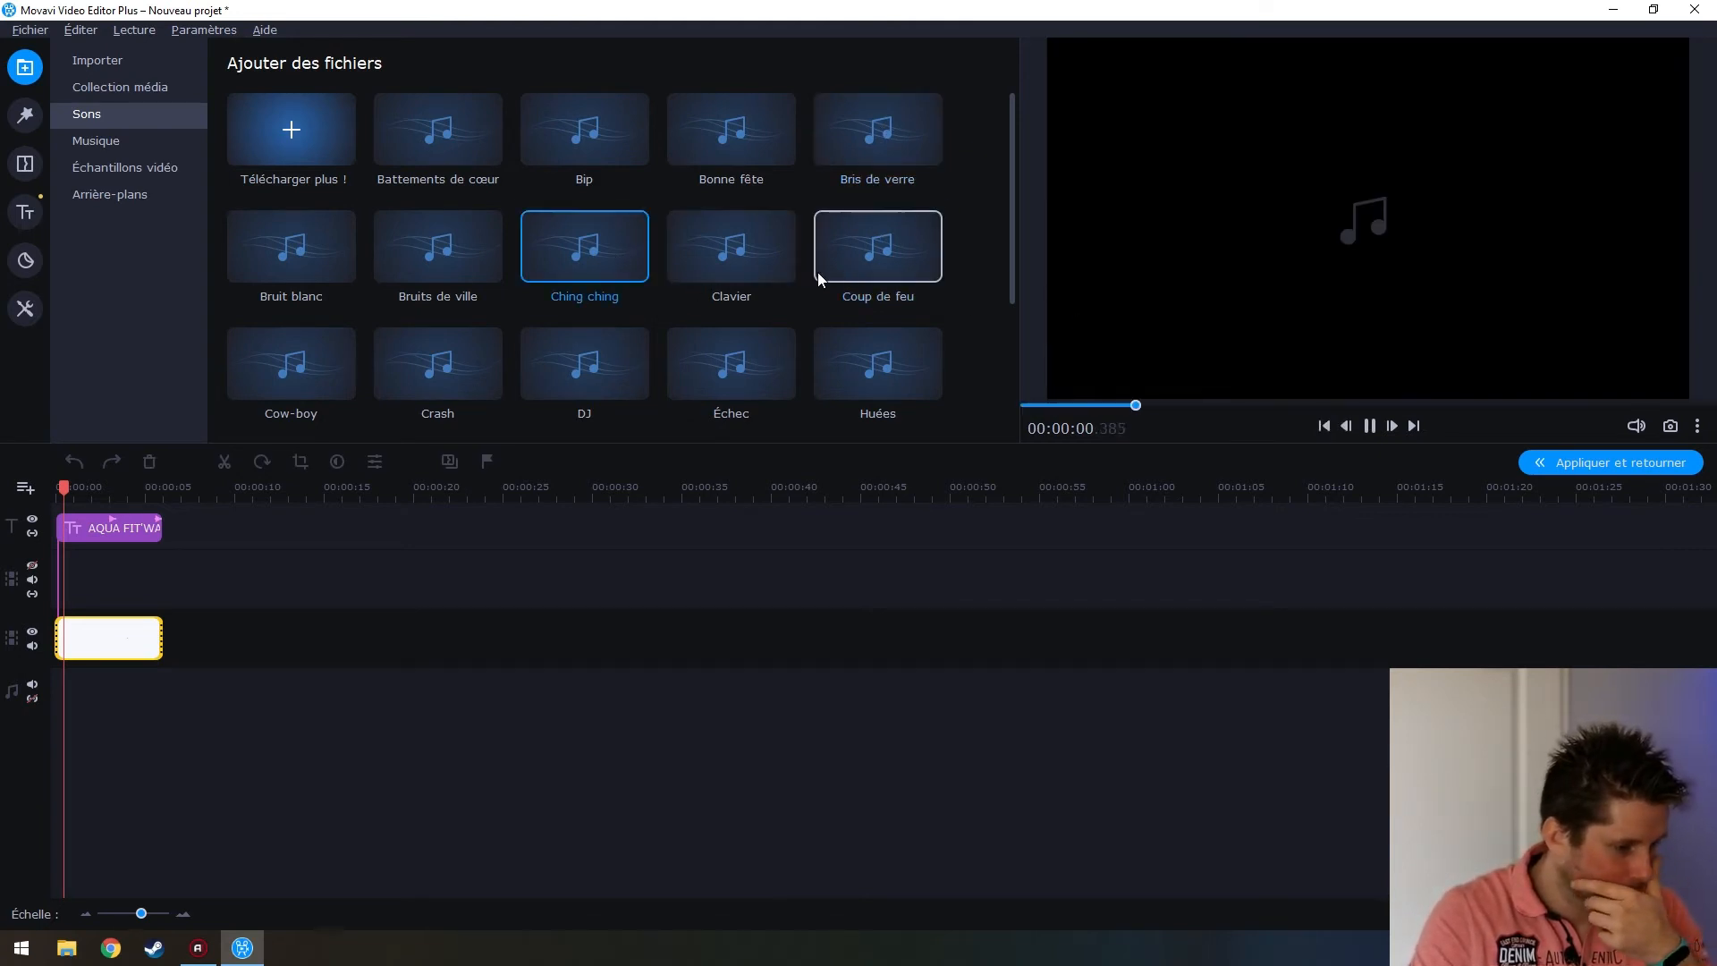
pyautogui.scroll(-2, 810, 290)
pyautogui.click(760, 300)
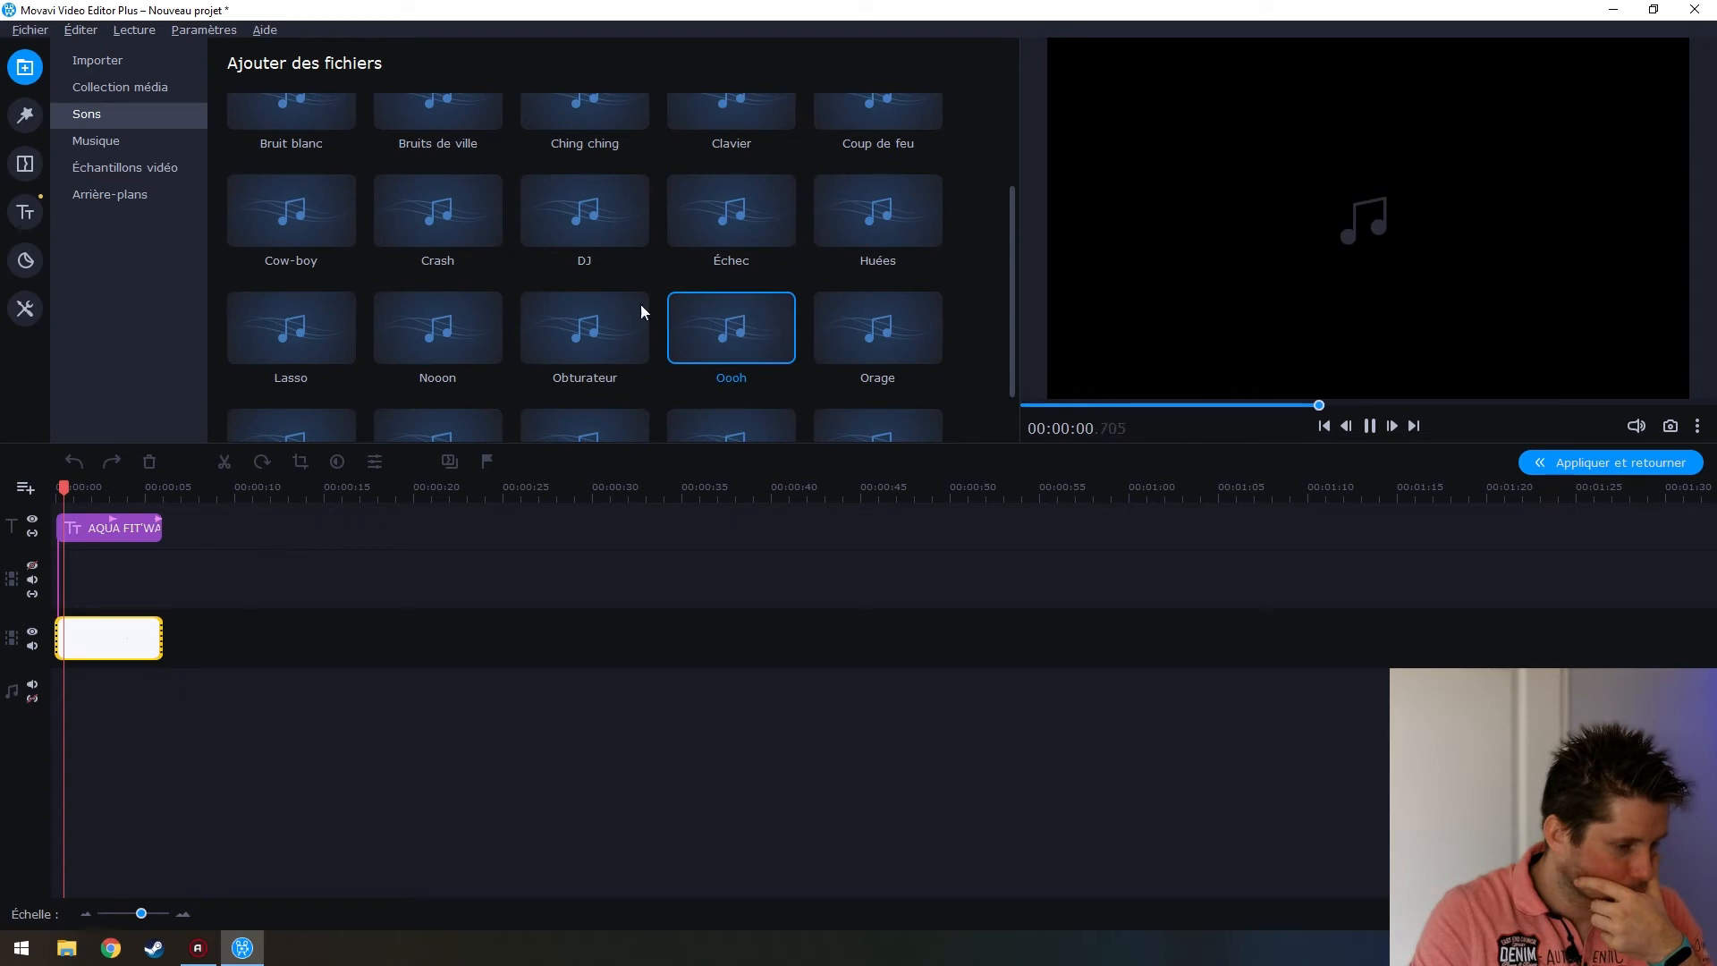
pyautogui.click(112, 148)
pyautogui.click(290, 245)
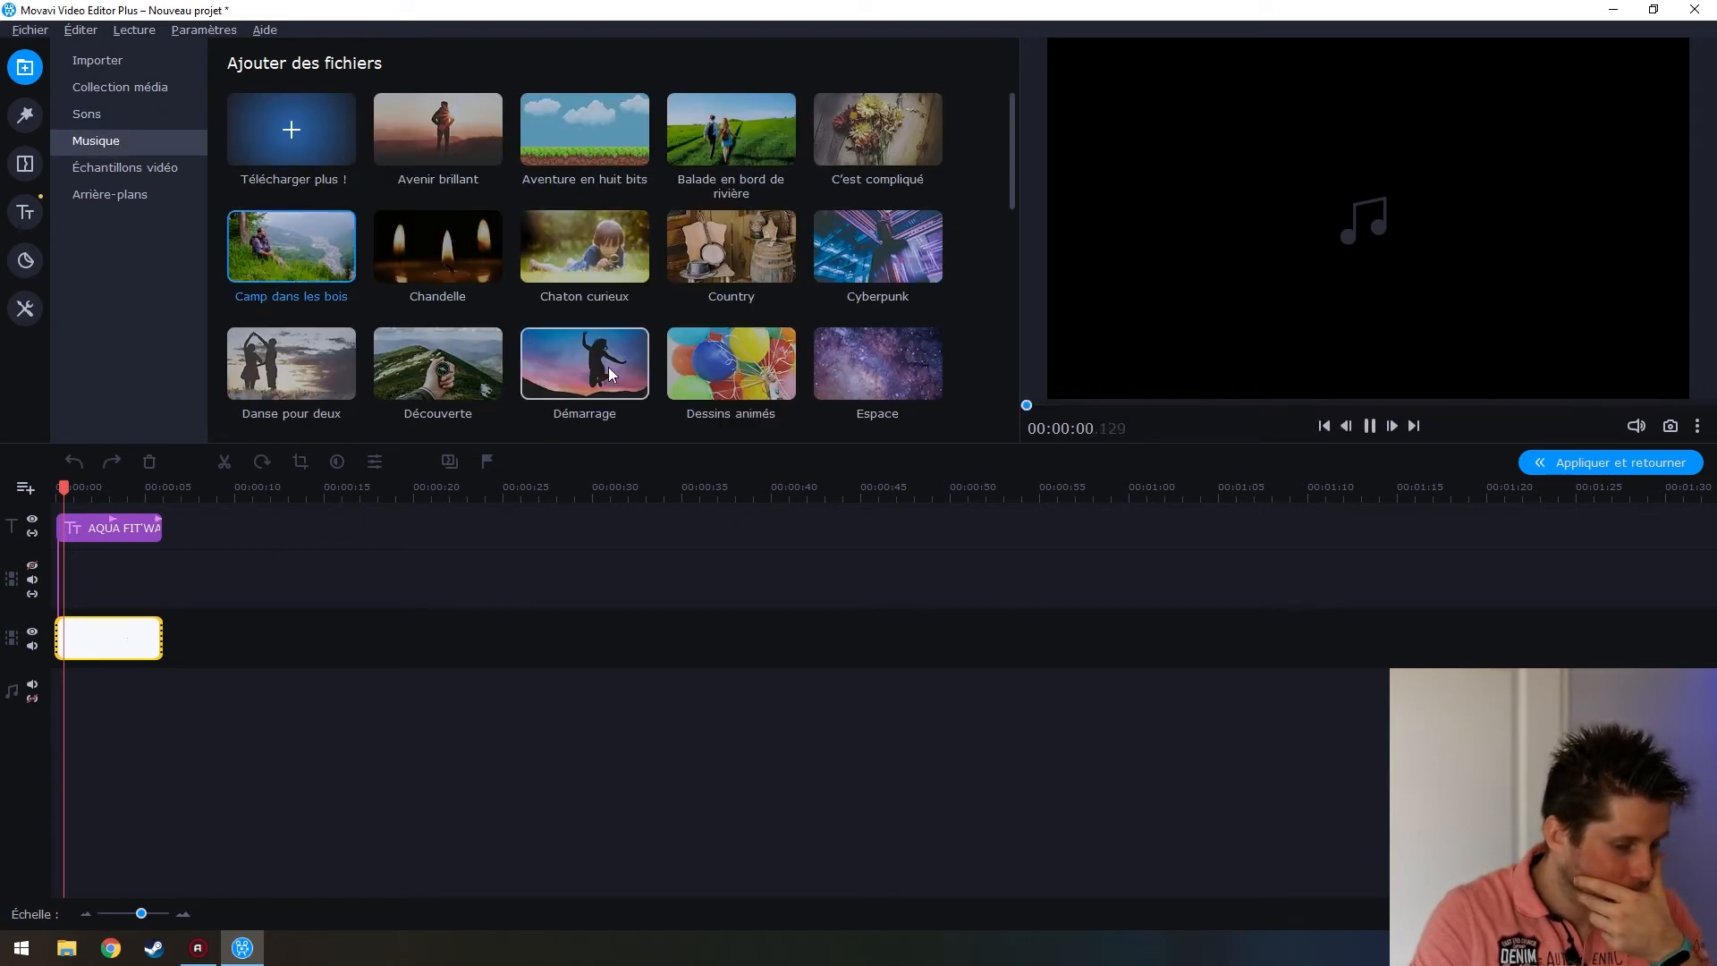
# Preview the Chandelle, Chaton curieux, Cyberpunk, Dessins animés and Démarrage music tracks
pyautogui.click(437, 244)
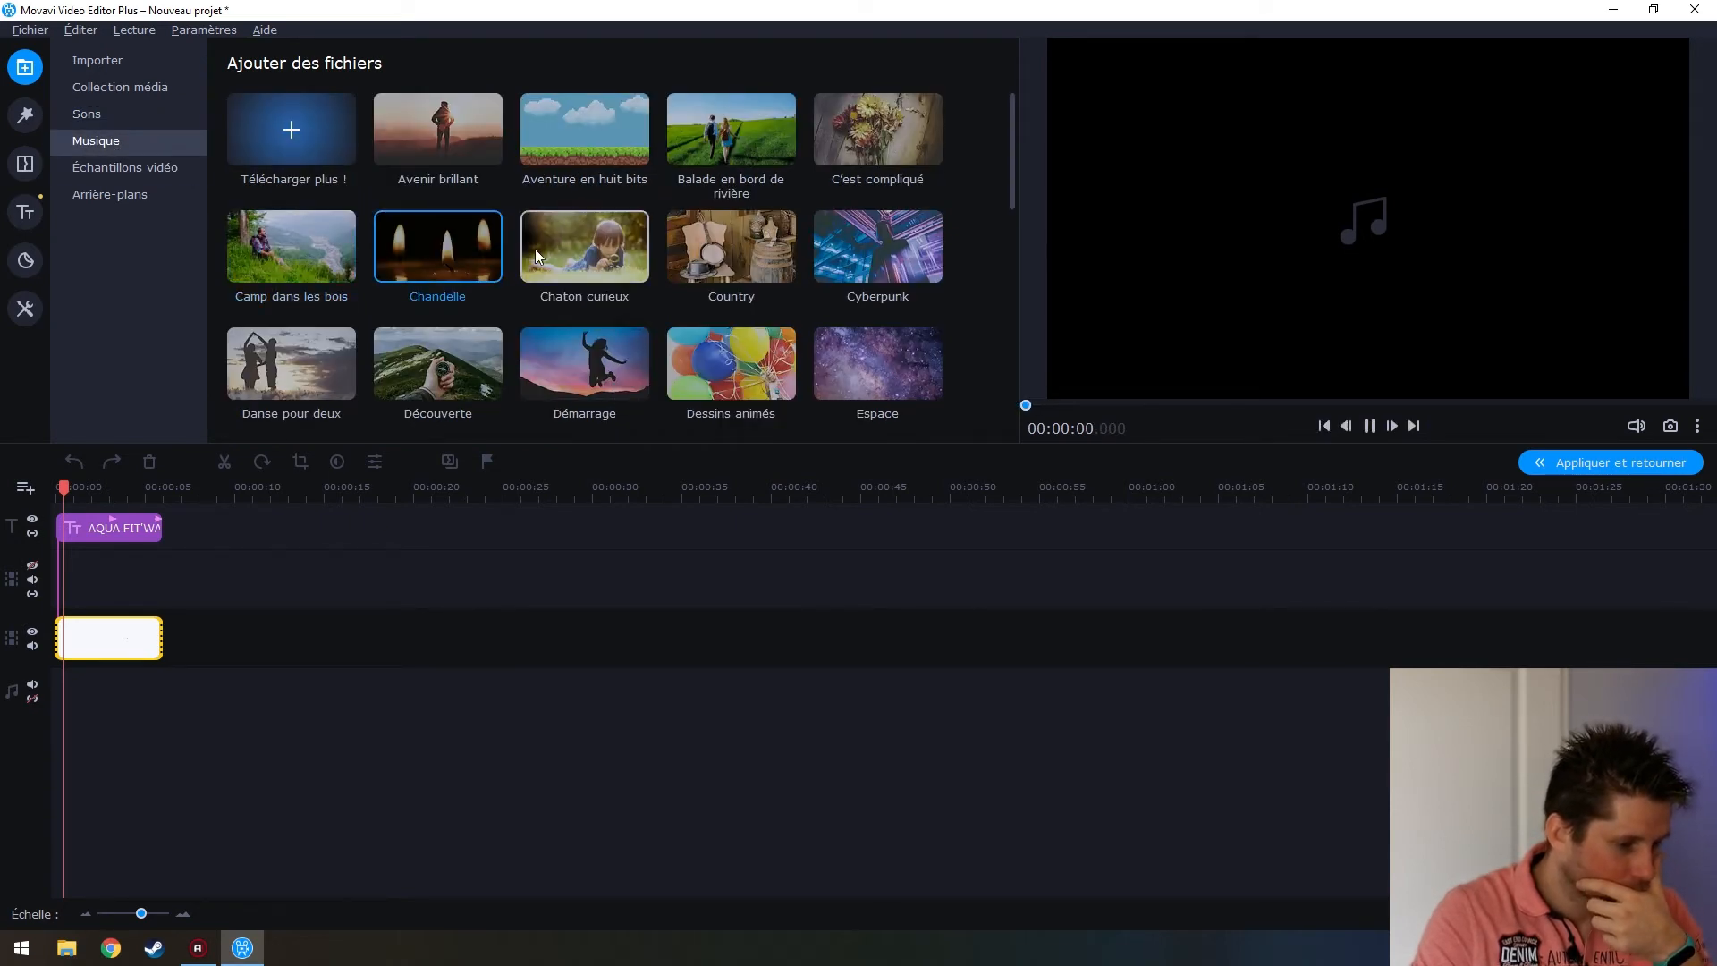
pyautogui.click(590, 260)
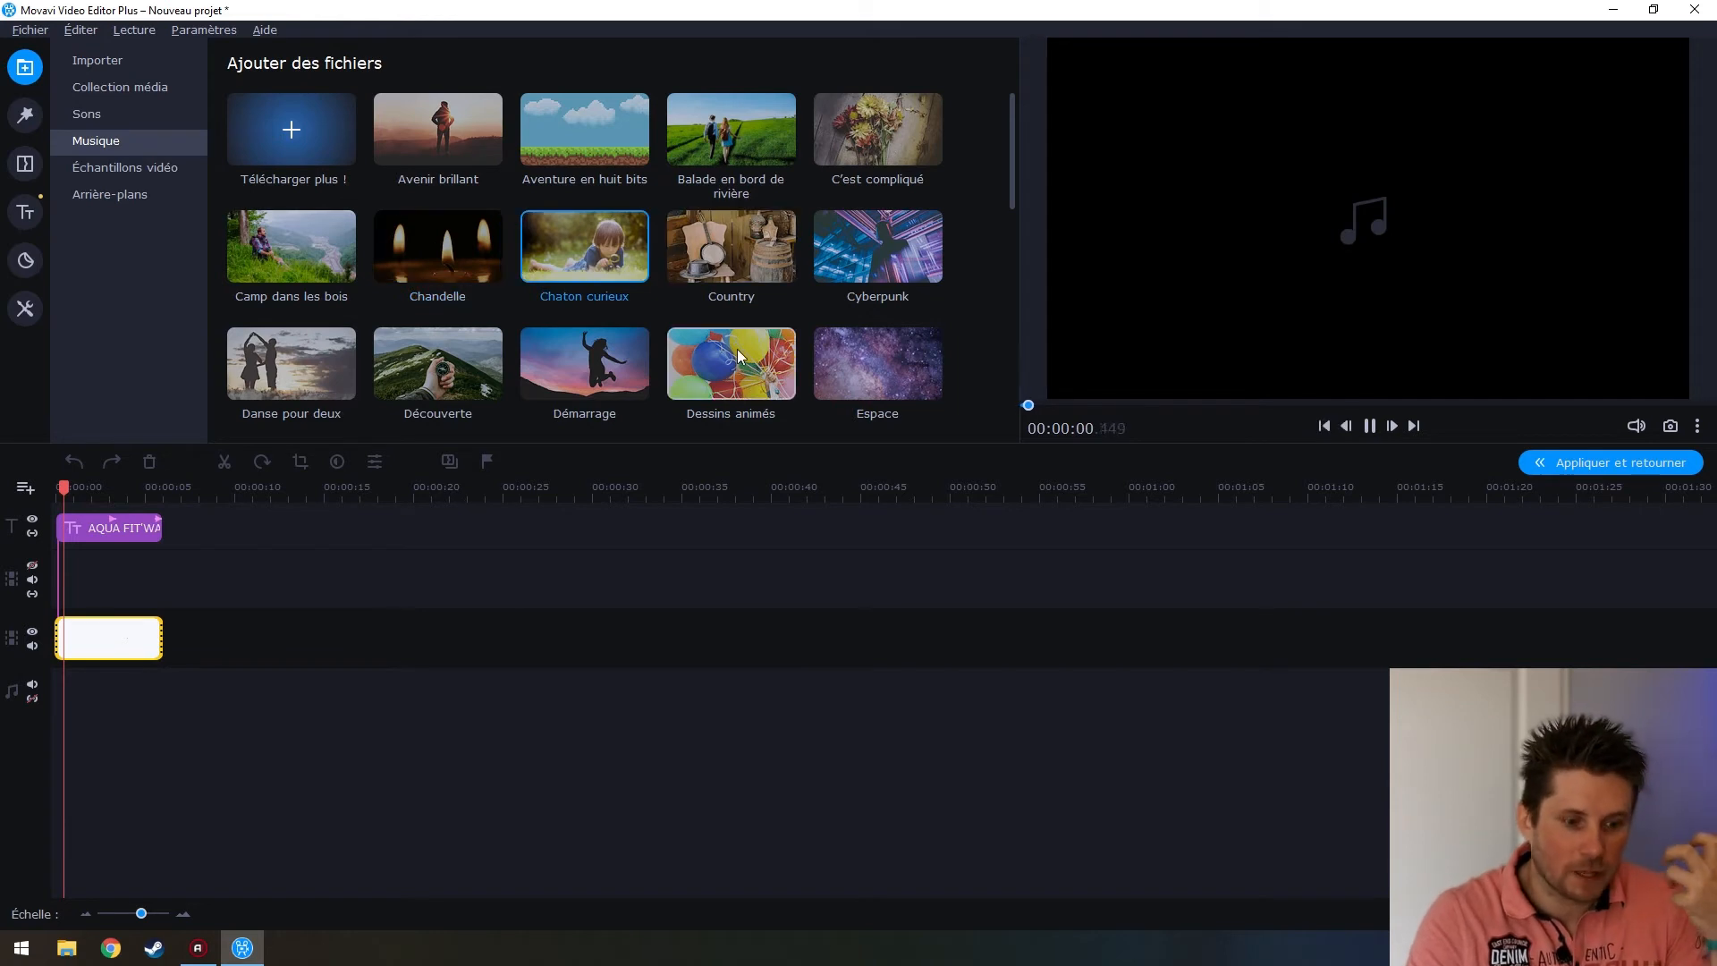
pyautogui.click(912, 278)
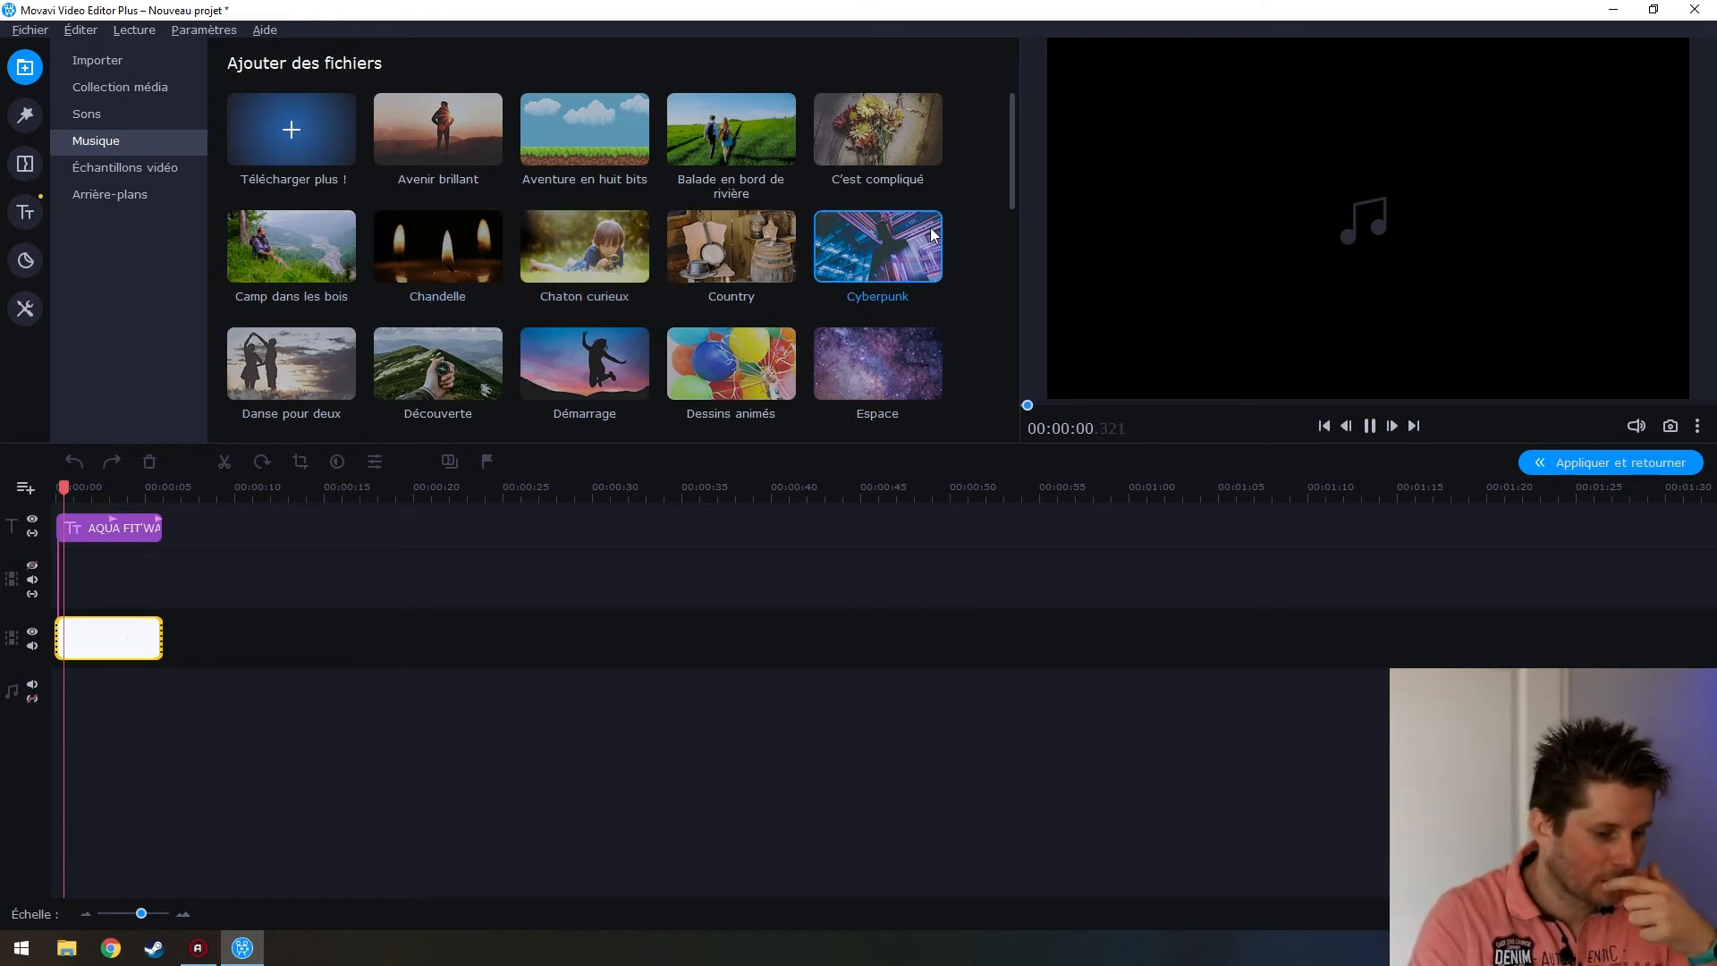
pyautogui.scroll(-1, 958, 296)
pyautogui.click(736, 315)
pyautogui.click(588, 335)
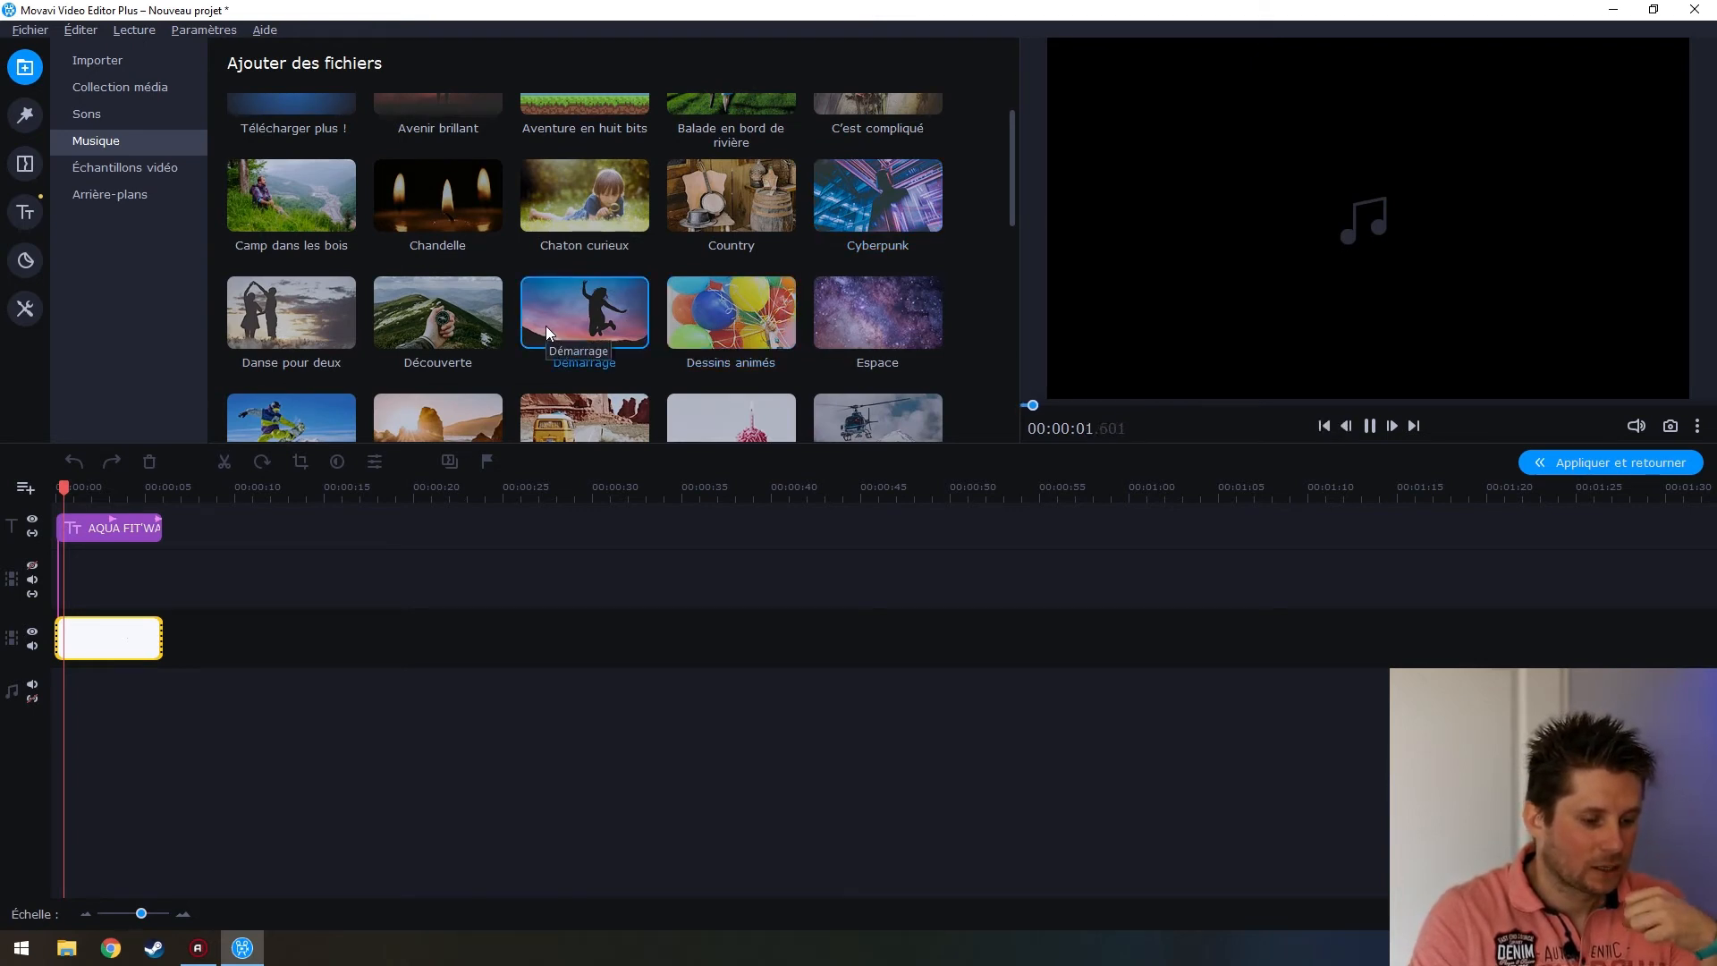
# Put the Démarrage music on the audio track as Jump_Start.mp3 and play the project
pyautogui.click(1372, 428)
pyautogui.moveTo(642, 352); pyautogui.dragTo(81, 691)
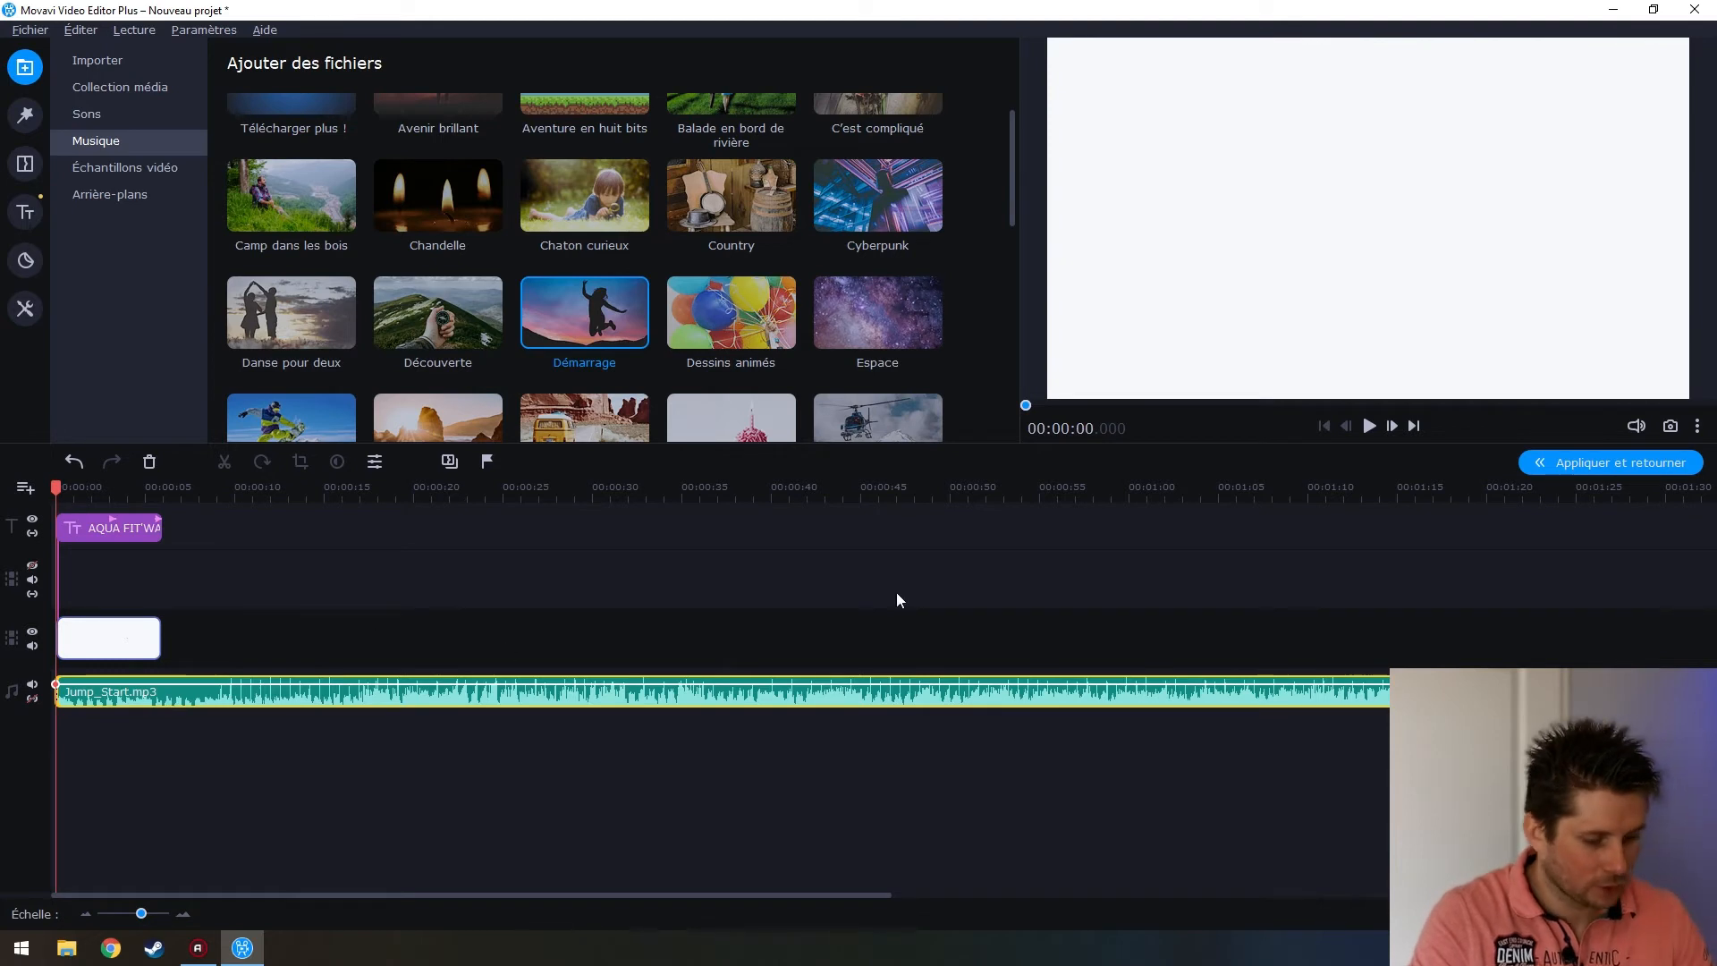
pyautogui.click(1369, 426)
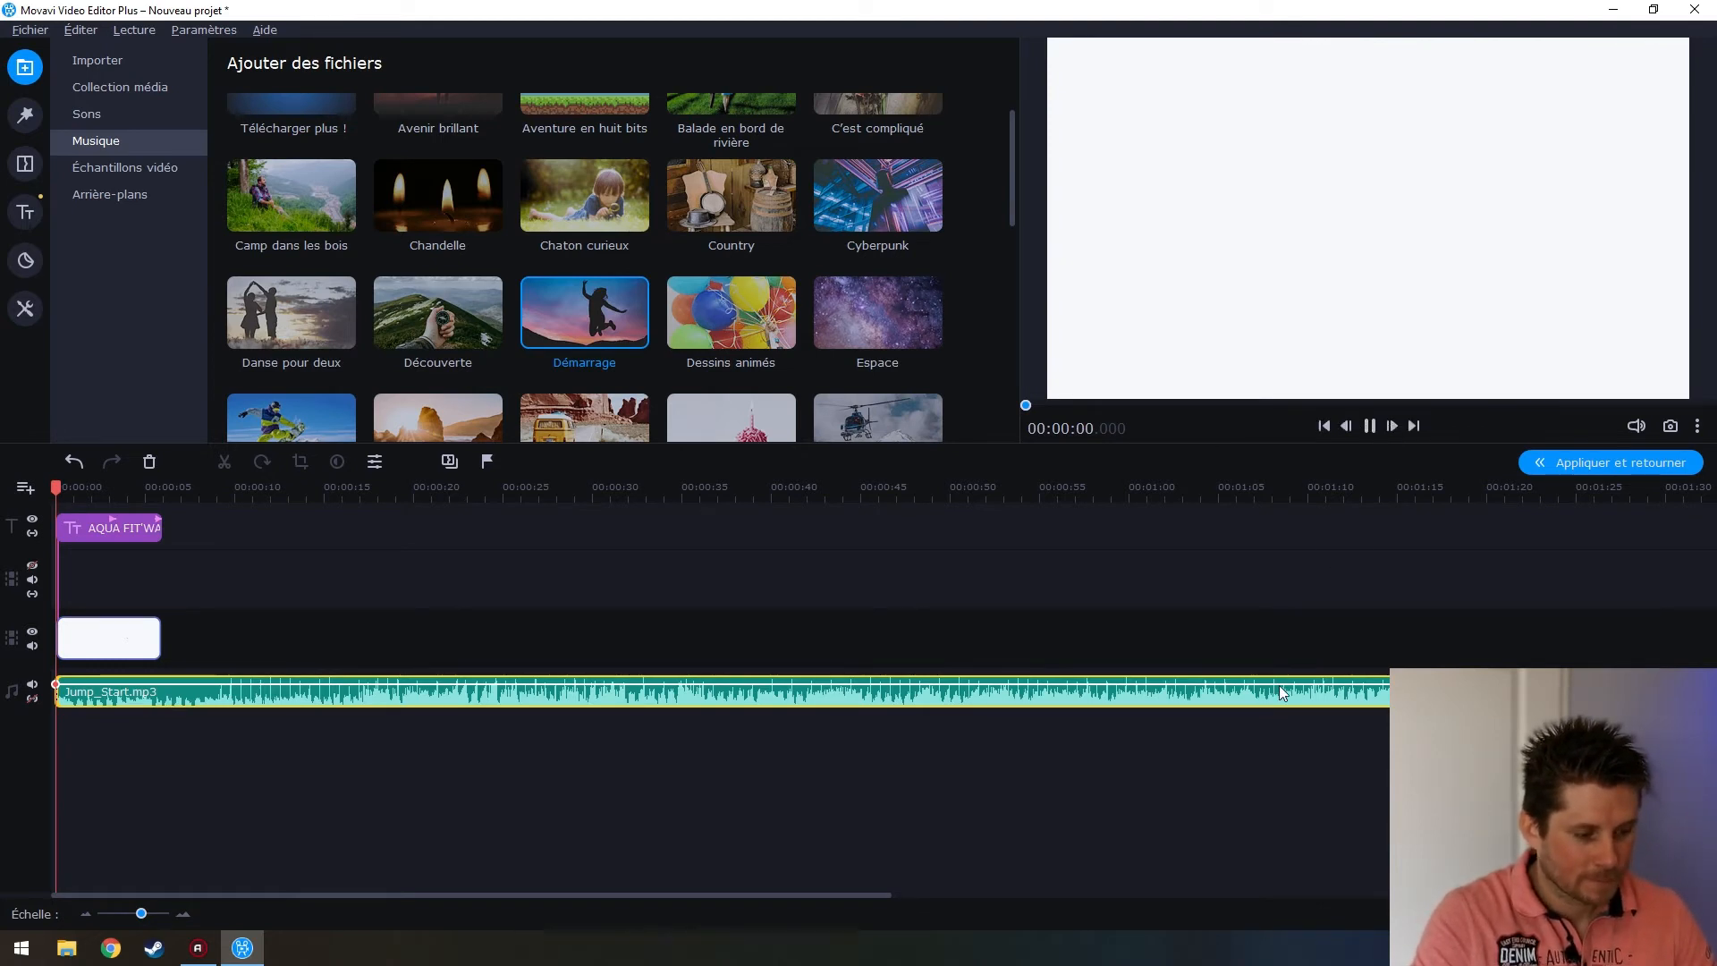
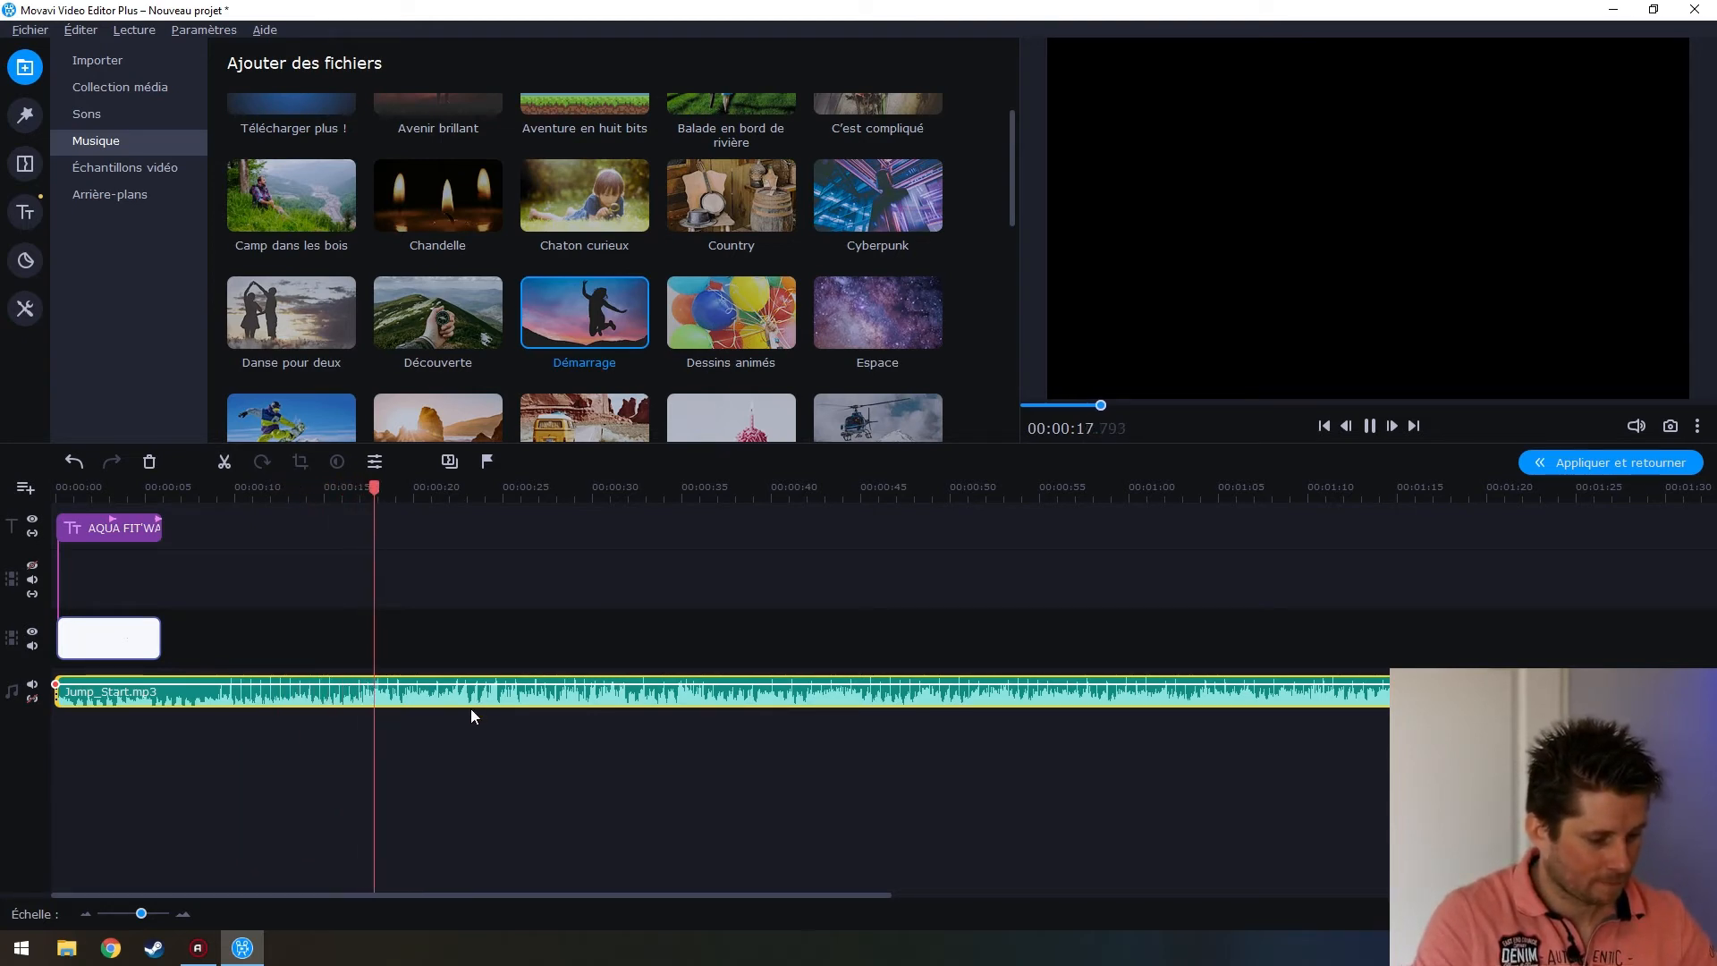
# Trim Jump_Start.mp3's right edge so the music ends with the intro, around 5.5 seconds
pyautogui.click(343, 704)
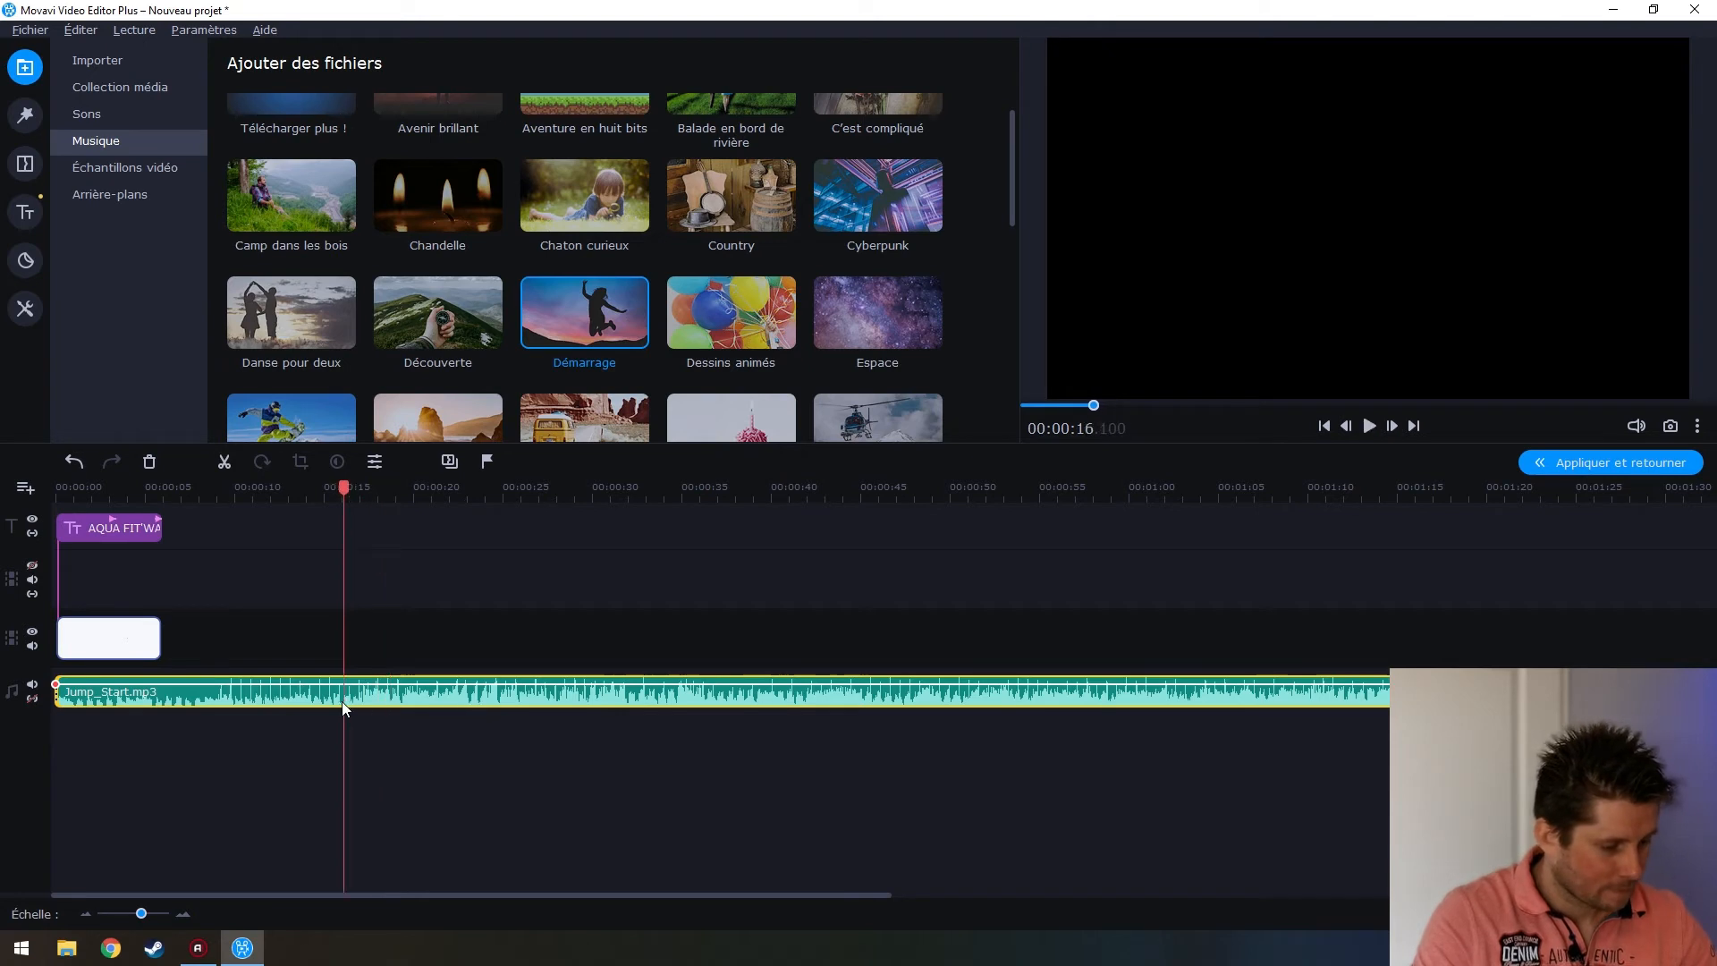
pyautogui.click(154, 699)
pyautogui.moveTo(151, 481)
pyautogui.mouseDown()
pyautogui.moveTo(186, 483)
pyautogui.moveTo(166, 484)
pyautogui.mouseUp()
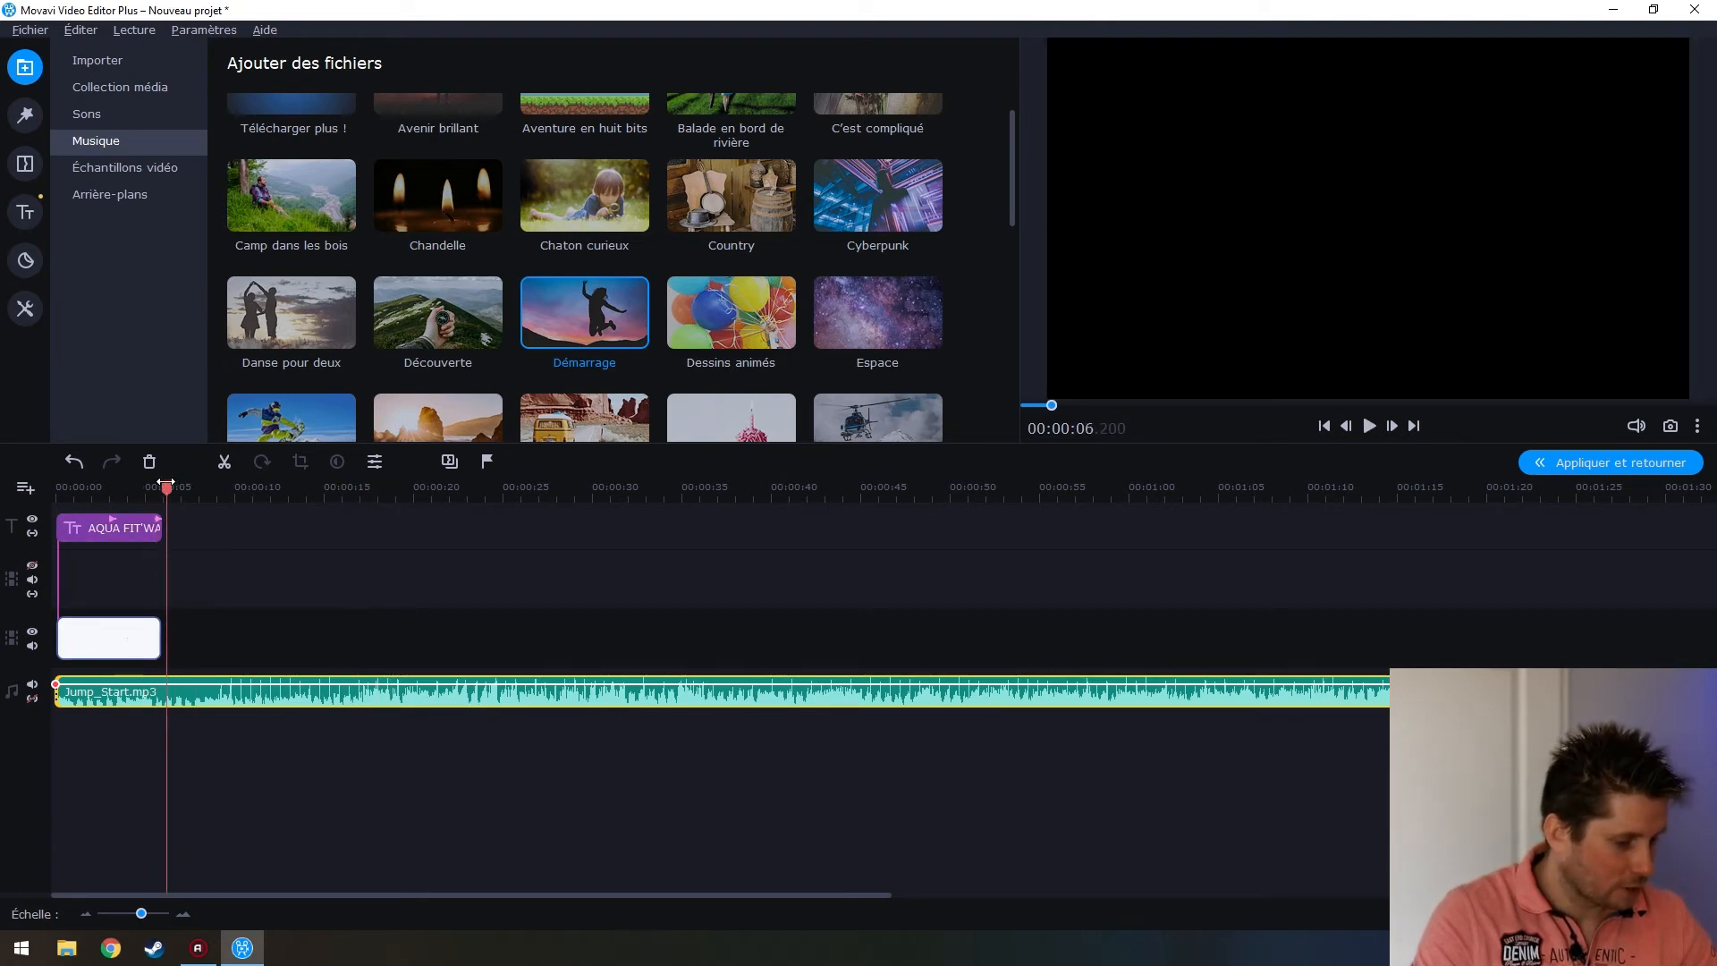
pyautogui.scroll(-2, 286, 655)
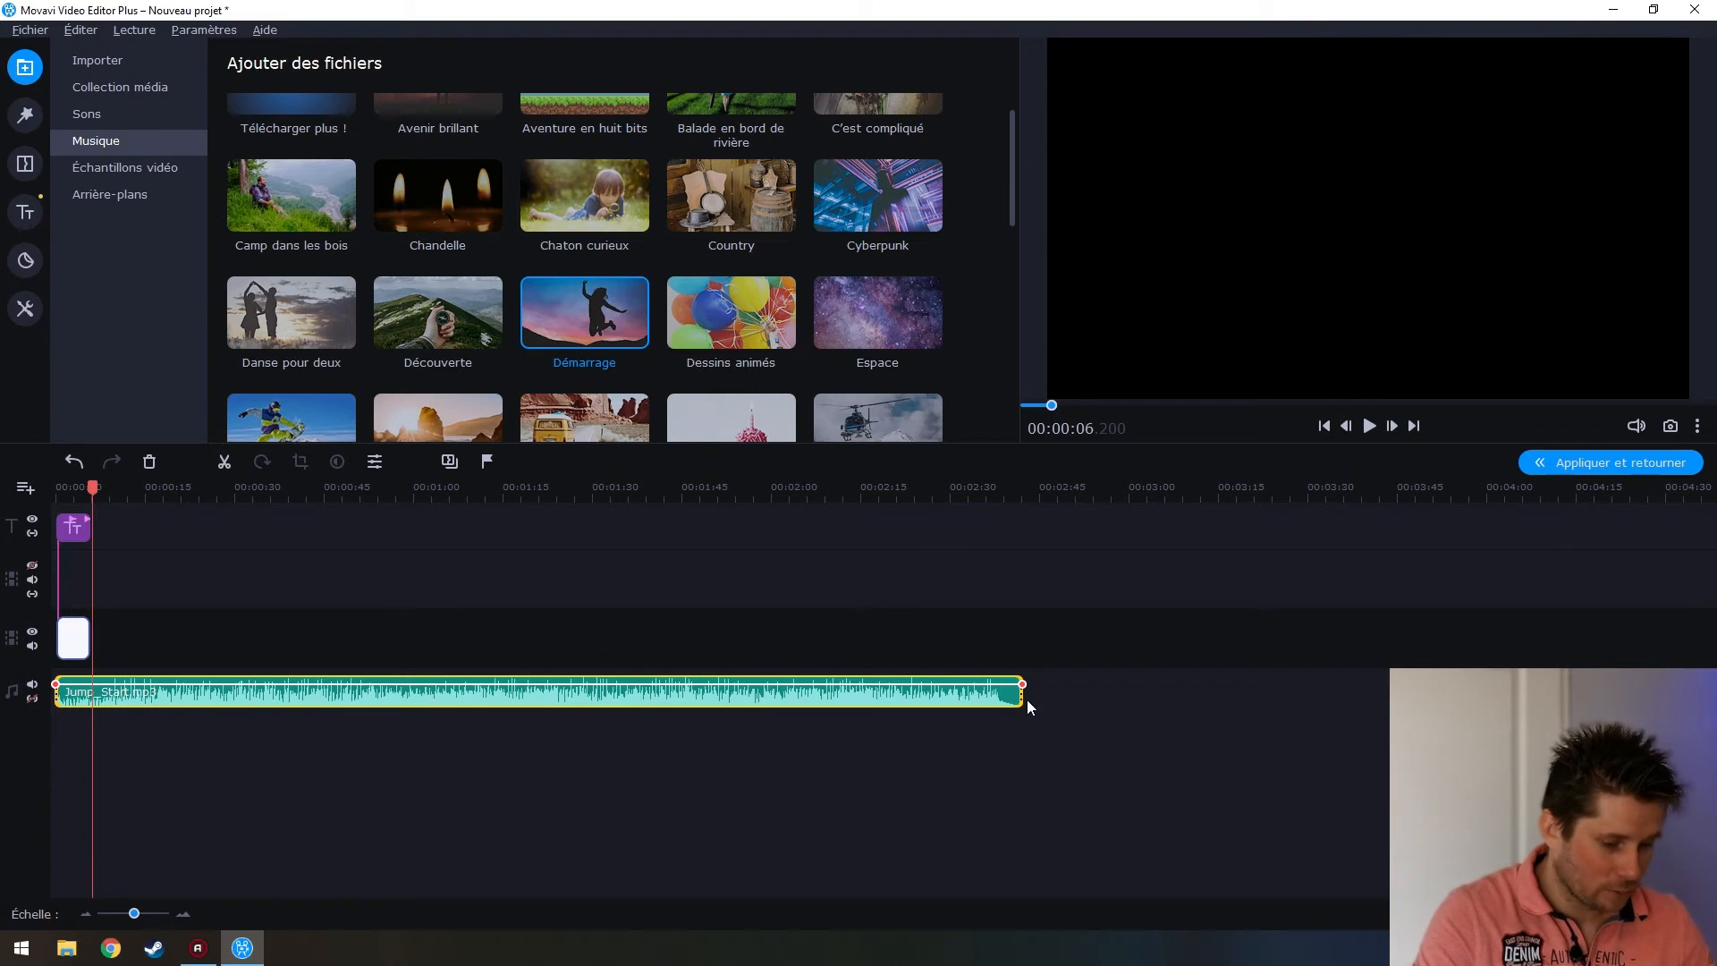
pyautogui.moveTo(1018, 689); pyautogui.dragTo(91, 751)
pyautogui.scroll(4, 183, 719)
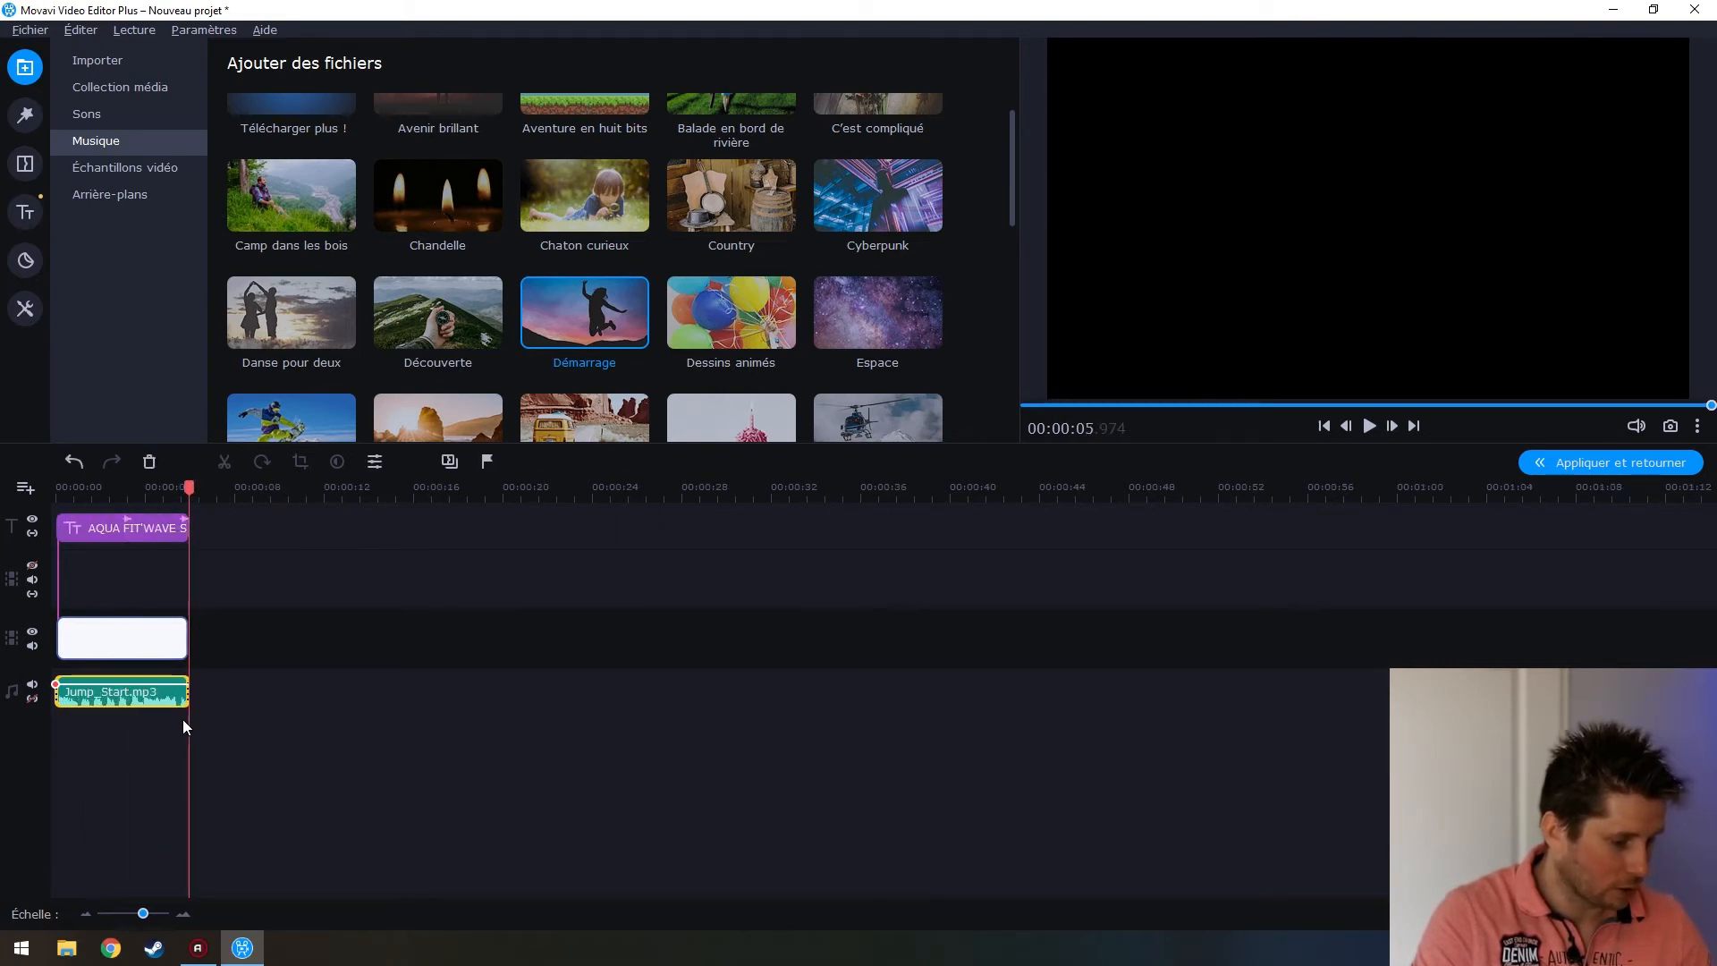
# Play the project from the start to check the music ending, then open the music clip's properties
pyautogui.click(76, 639)
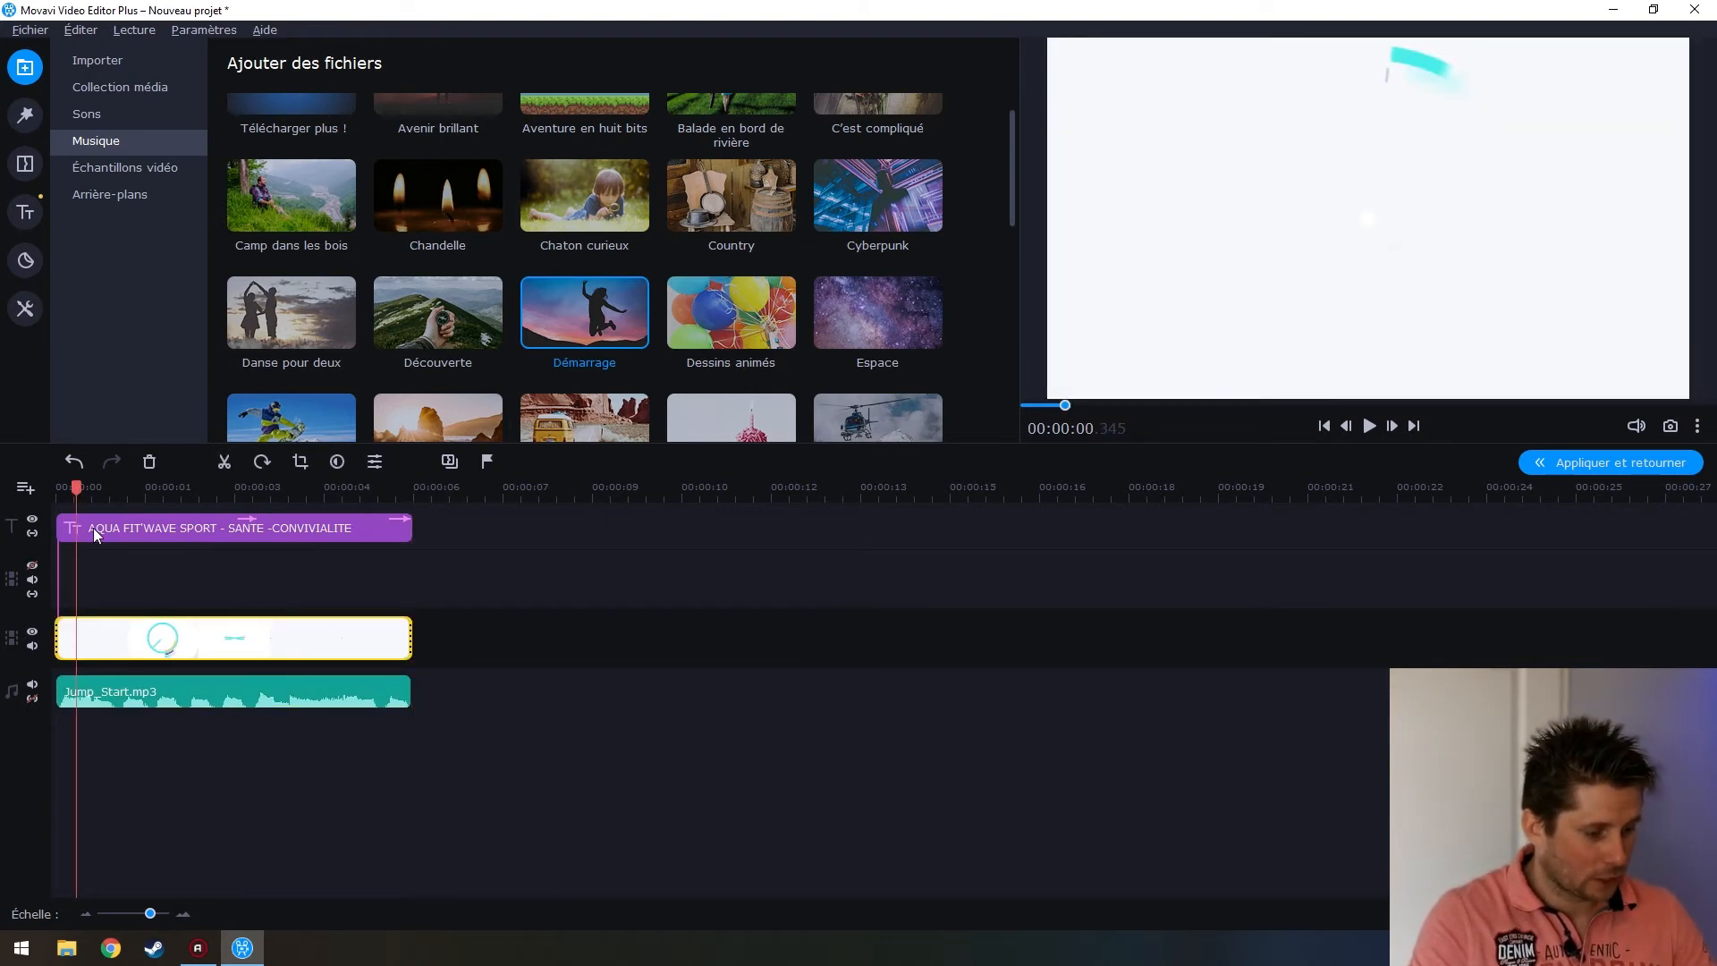
pyautogui.click(118, 527)
pyautogui.click(136, 699)
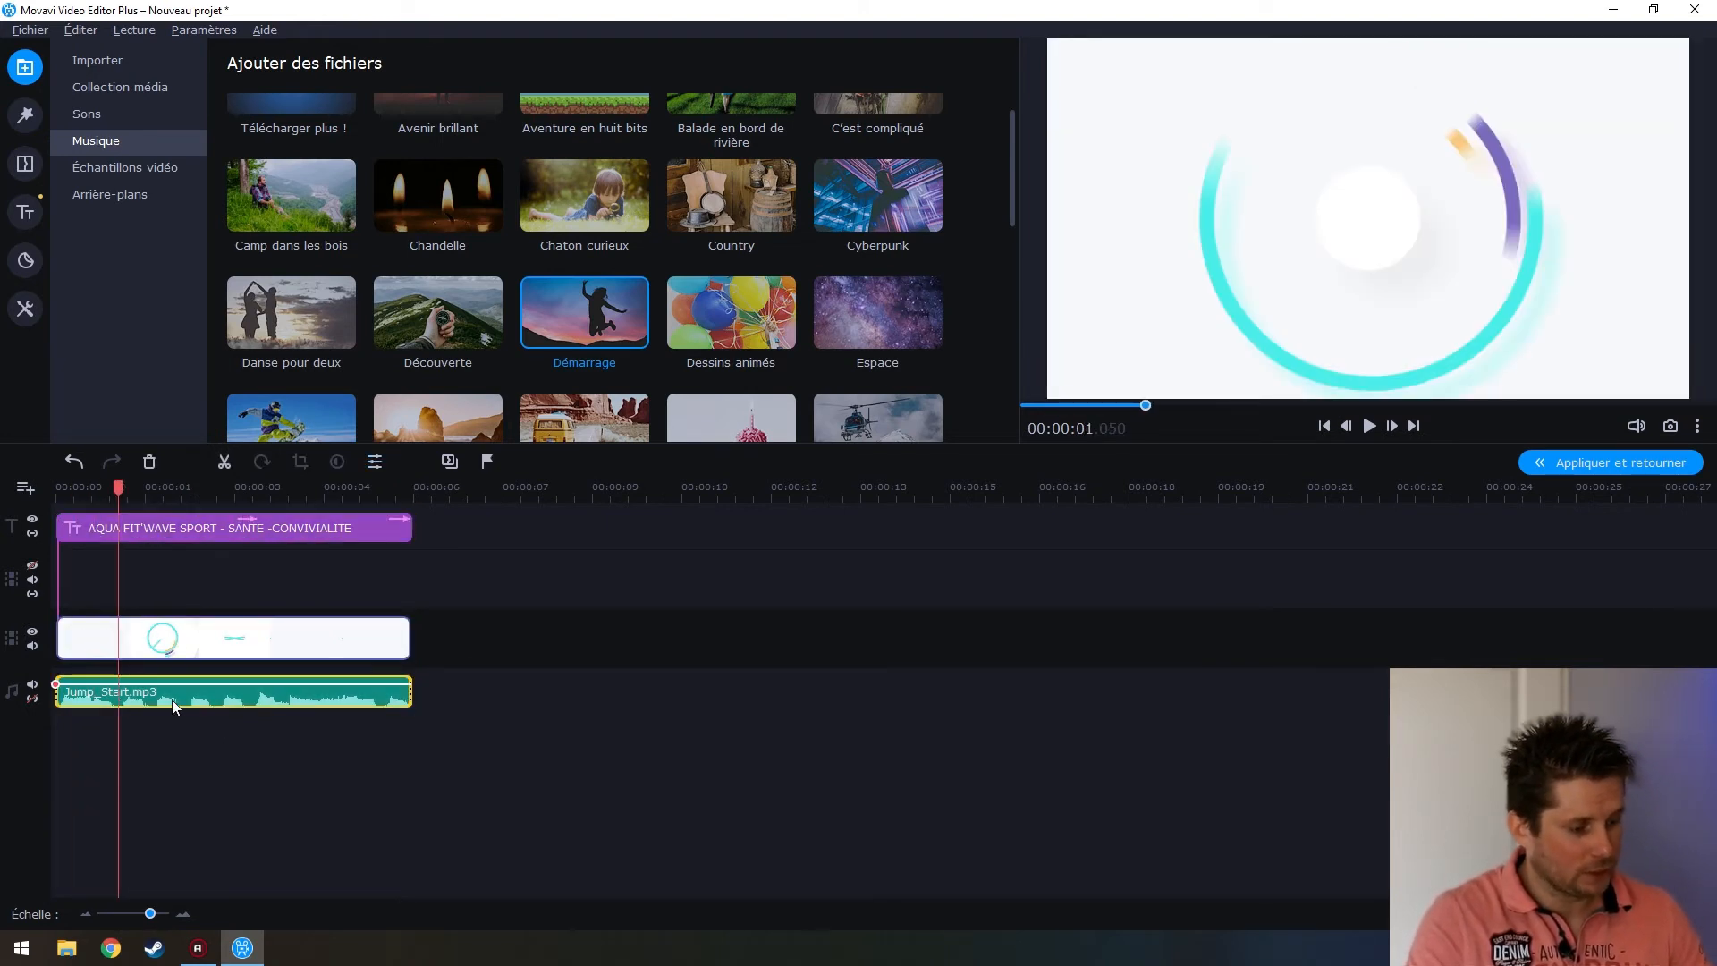
pyautogui.press('Home')
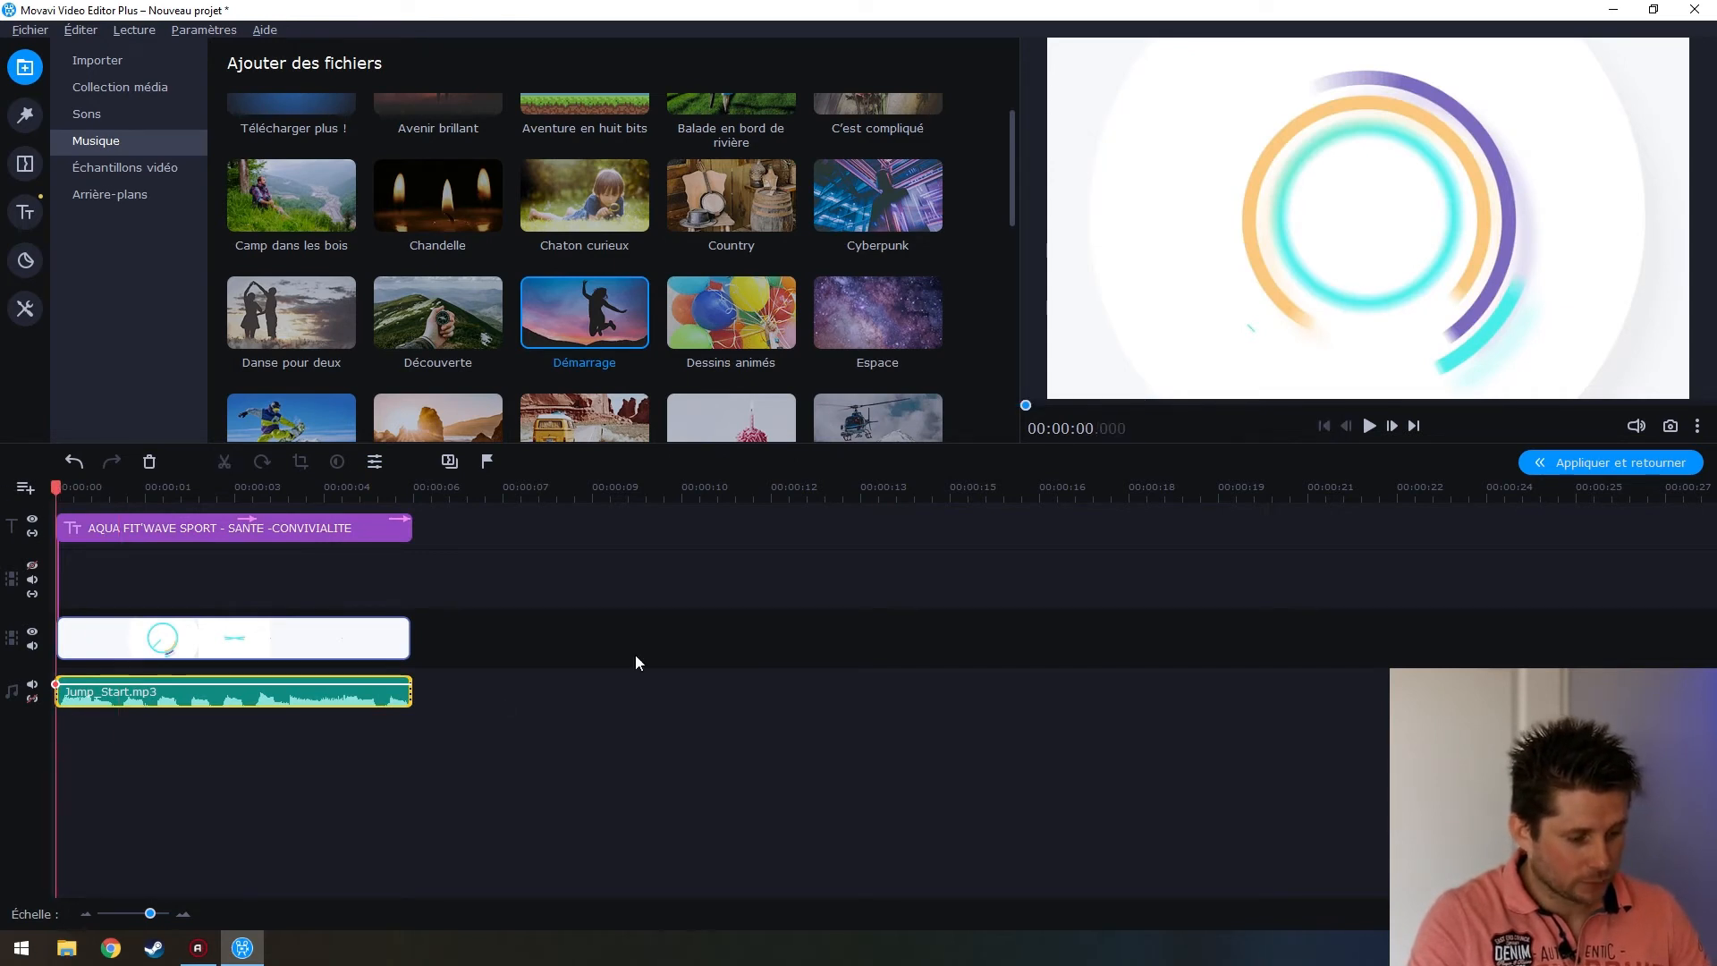
pyautogui.click(1369, 426)
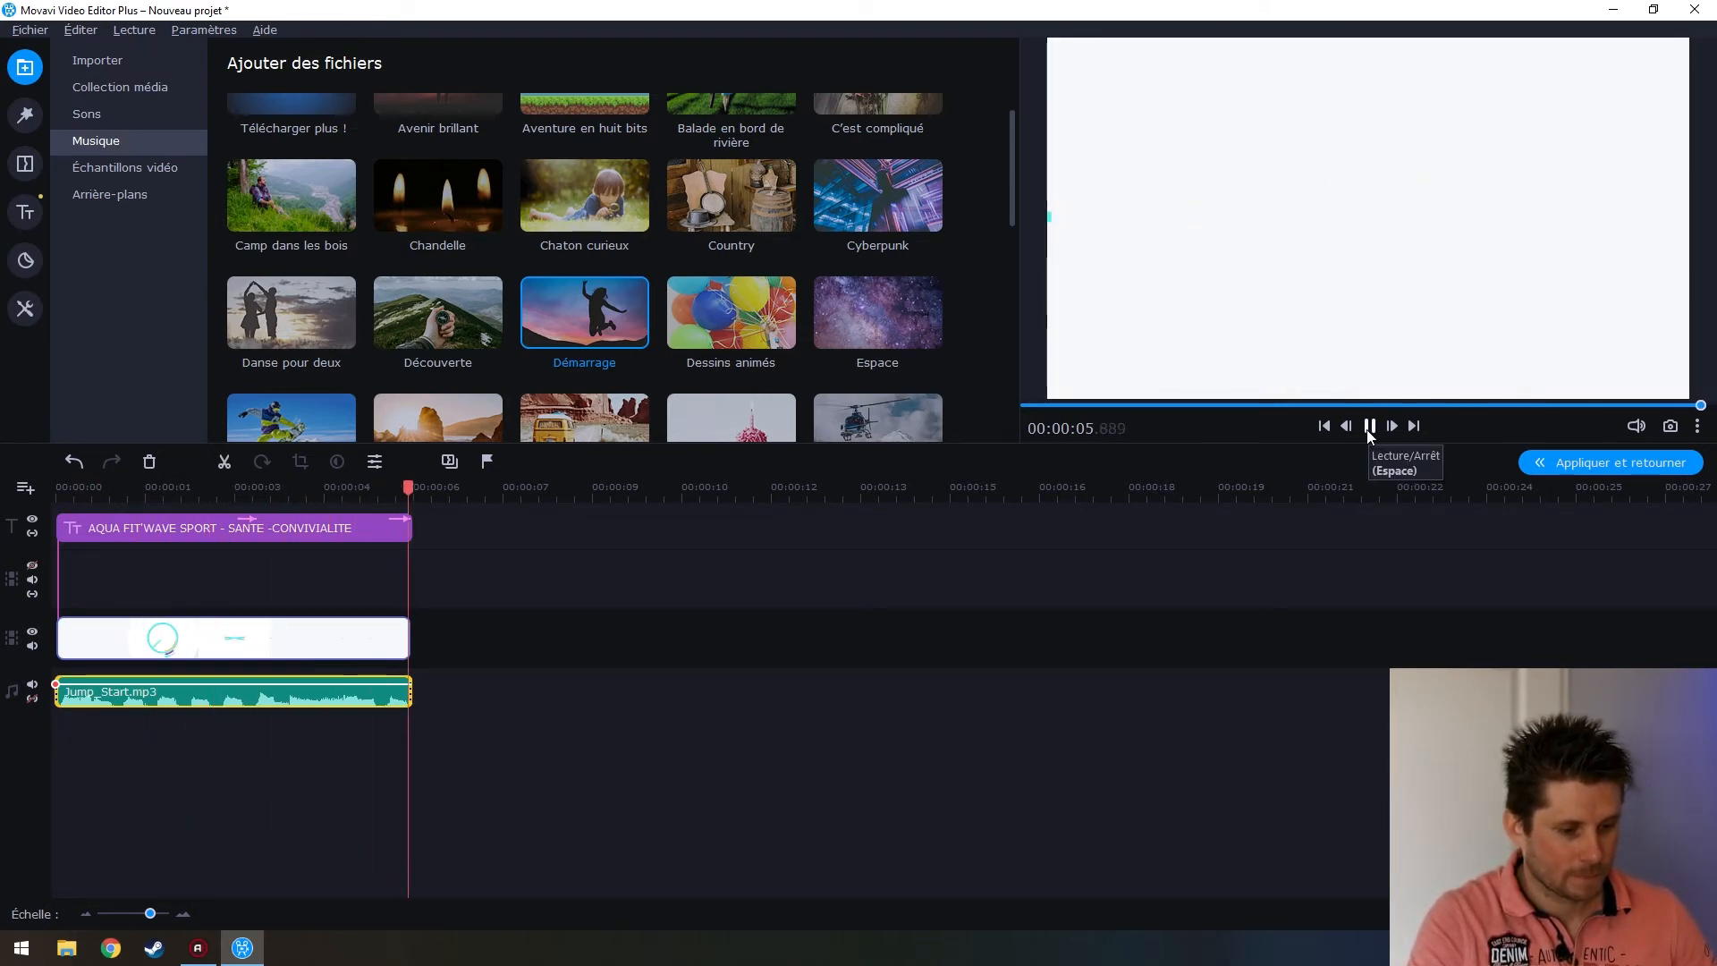
pyautogui.doubleClick(361, 696)
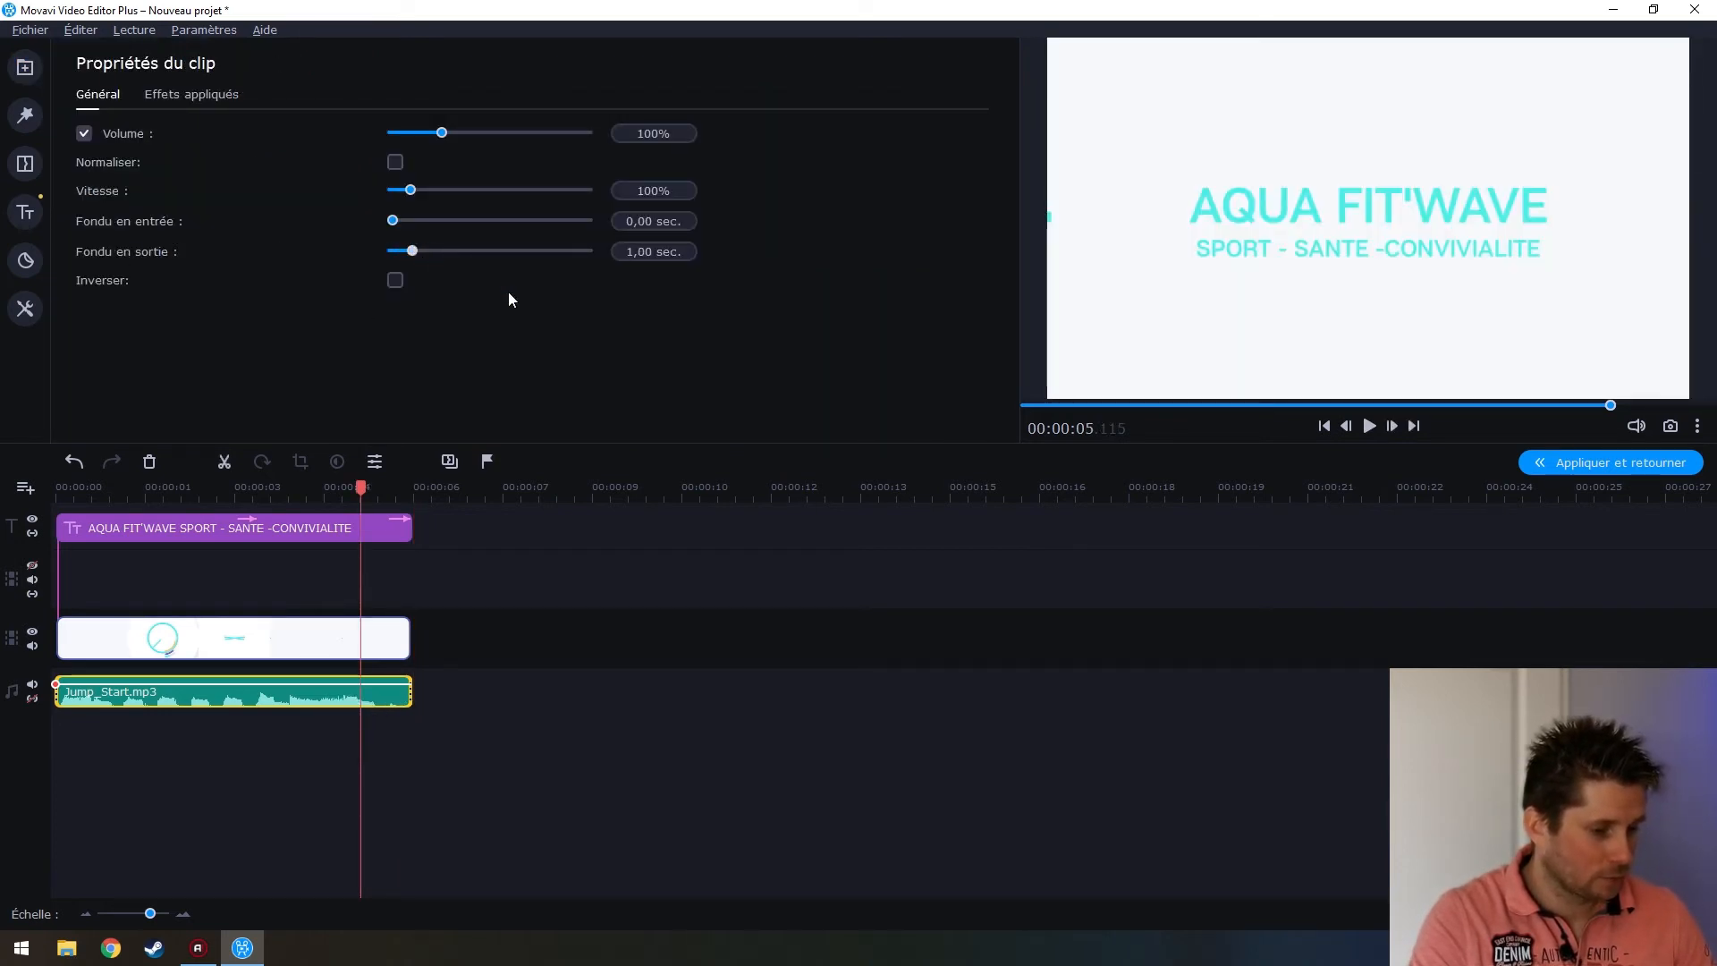
pyautogui.click(1151, 656)
pyautogui.moveTo(361, 488); pyautogui.dragTo(249, 492)
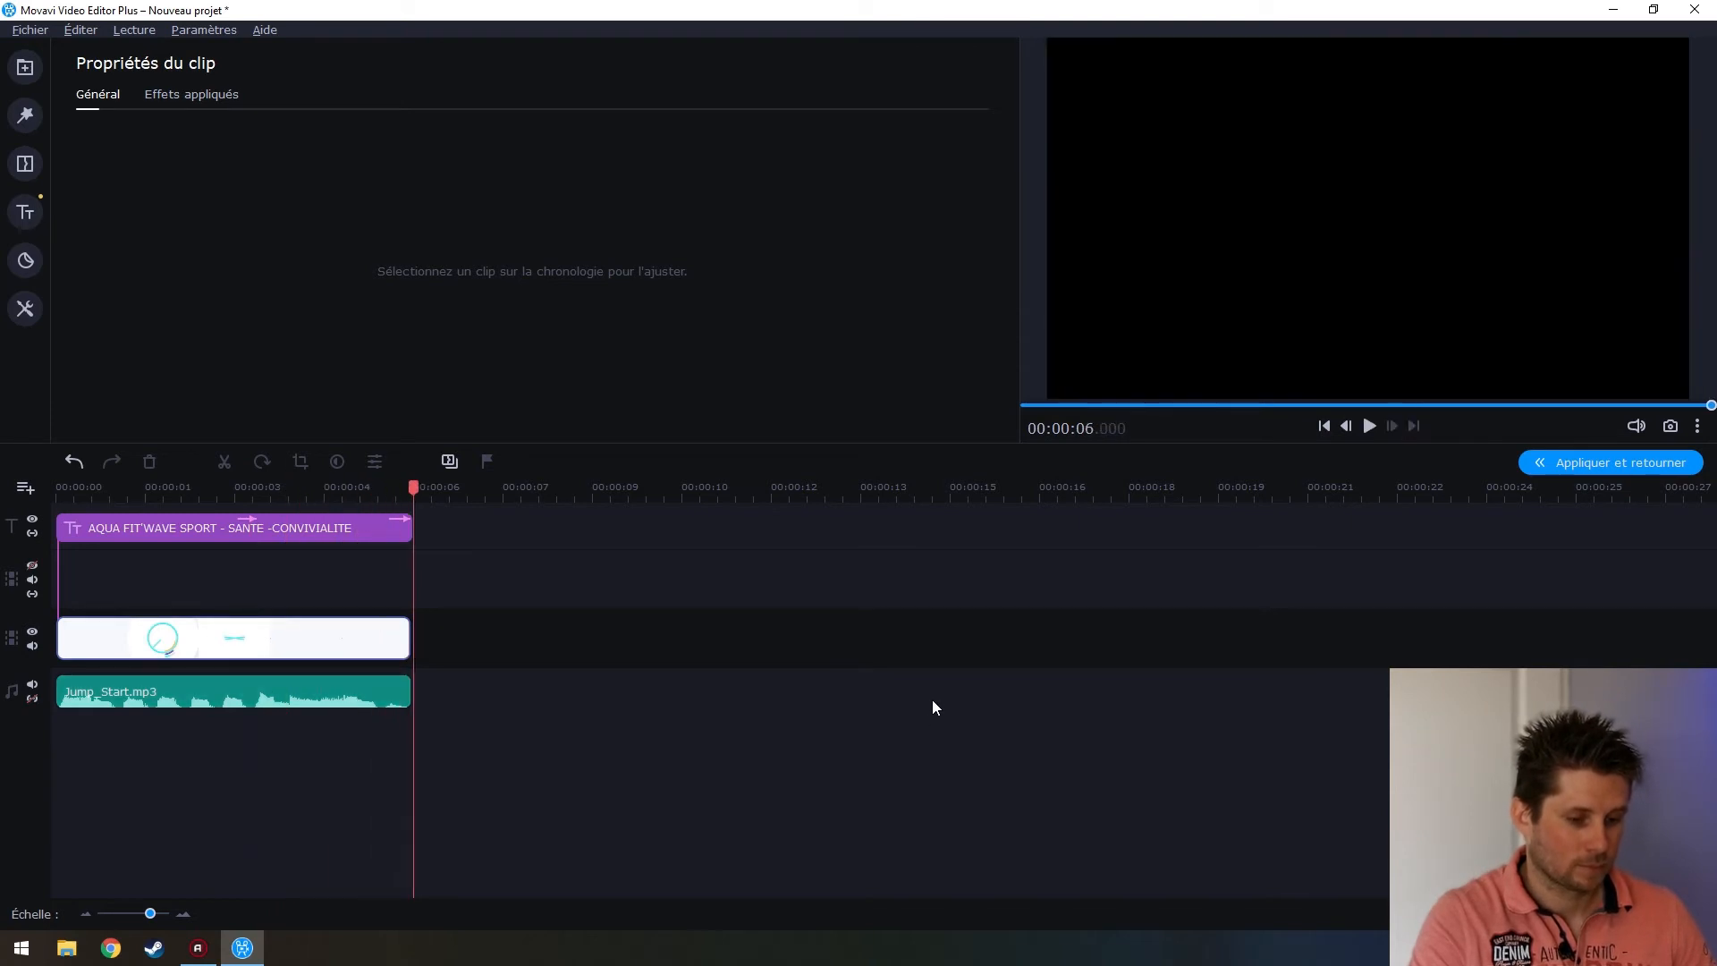
pyautogui.click(25, 67)
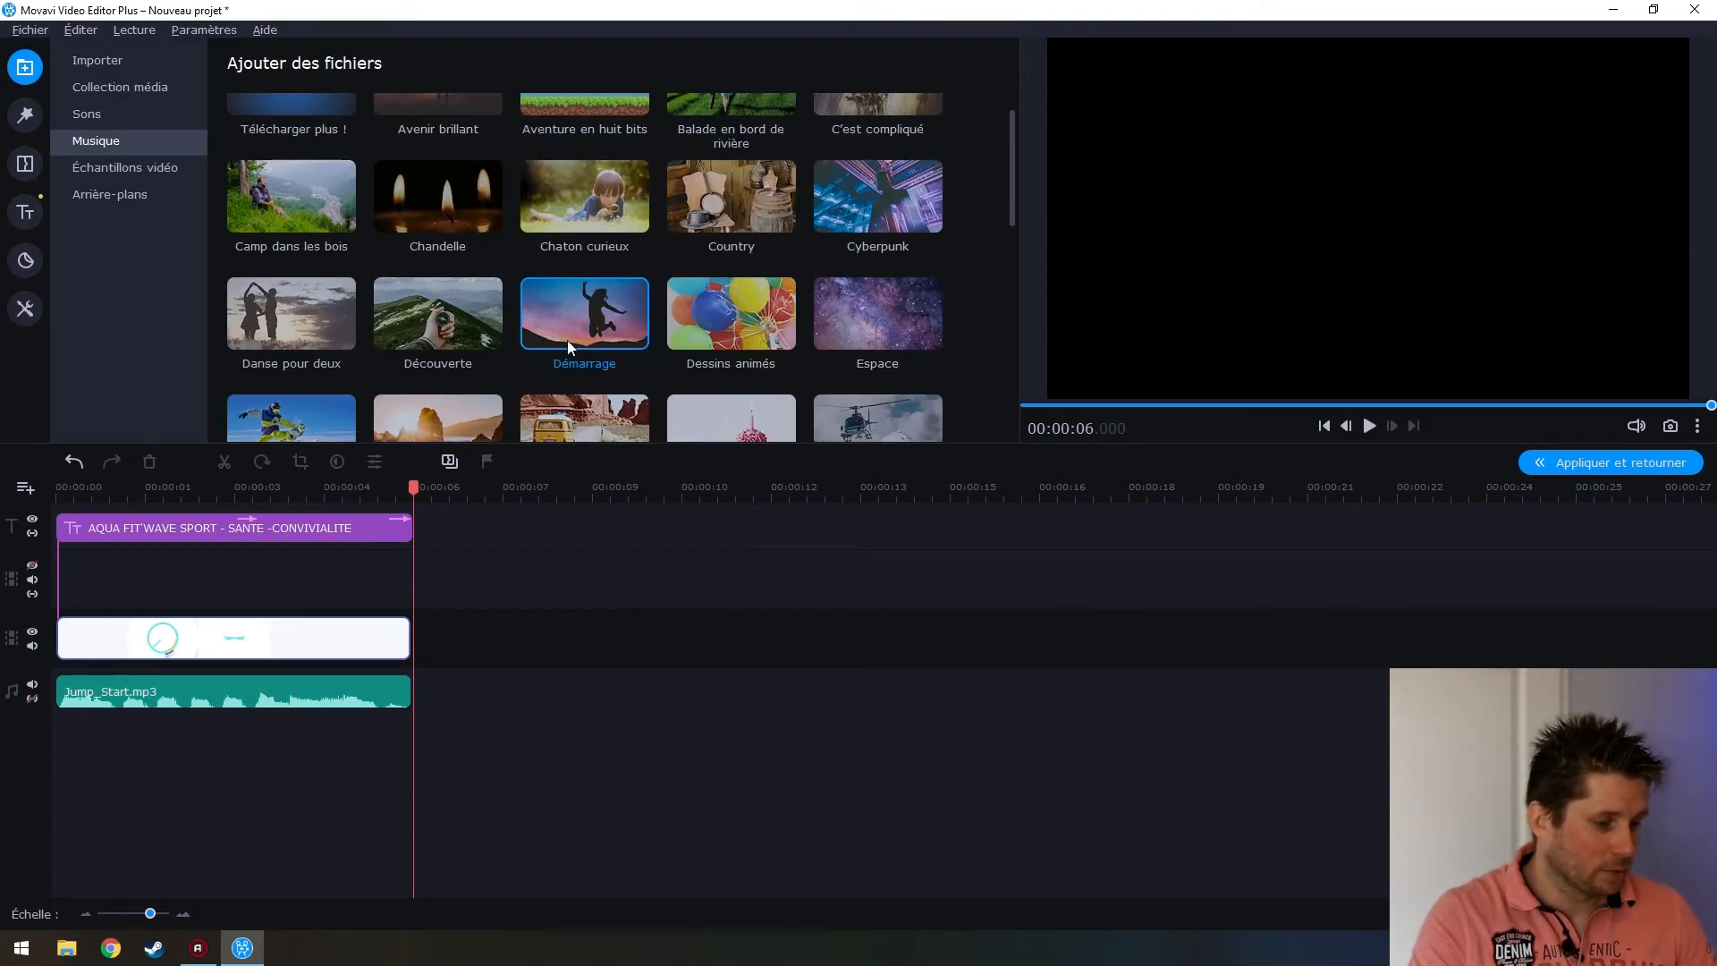
# Drag BA90_VID+VOIX.mp4 from Collection média onto the video track right after the intro
pyautogui.scroll(1, 255, 214)
pyautogui.click(100, 61)
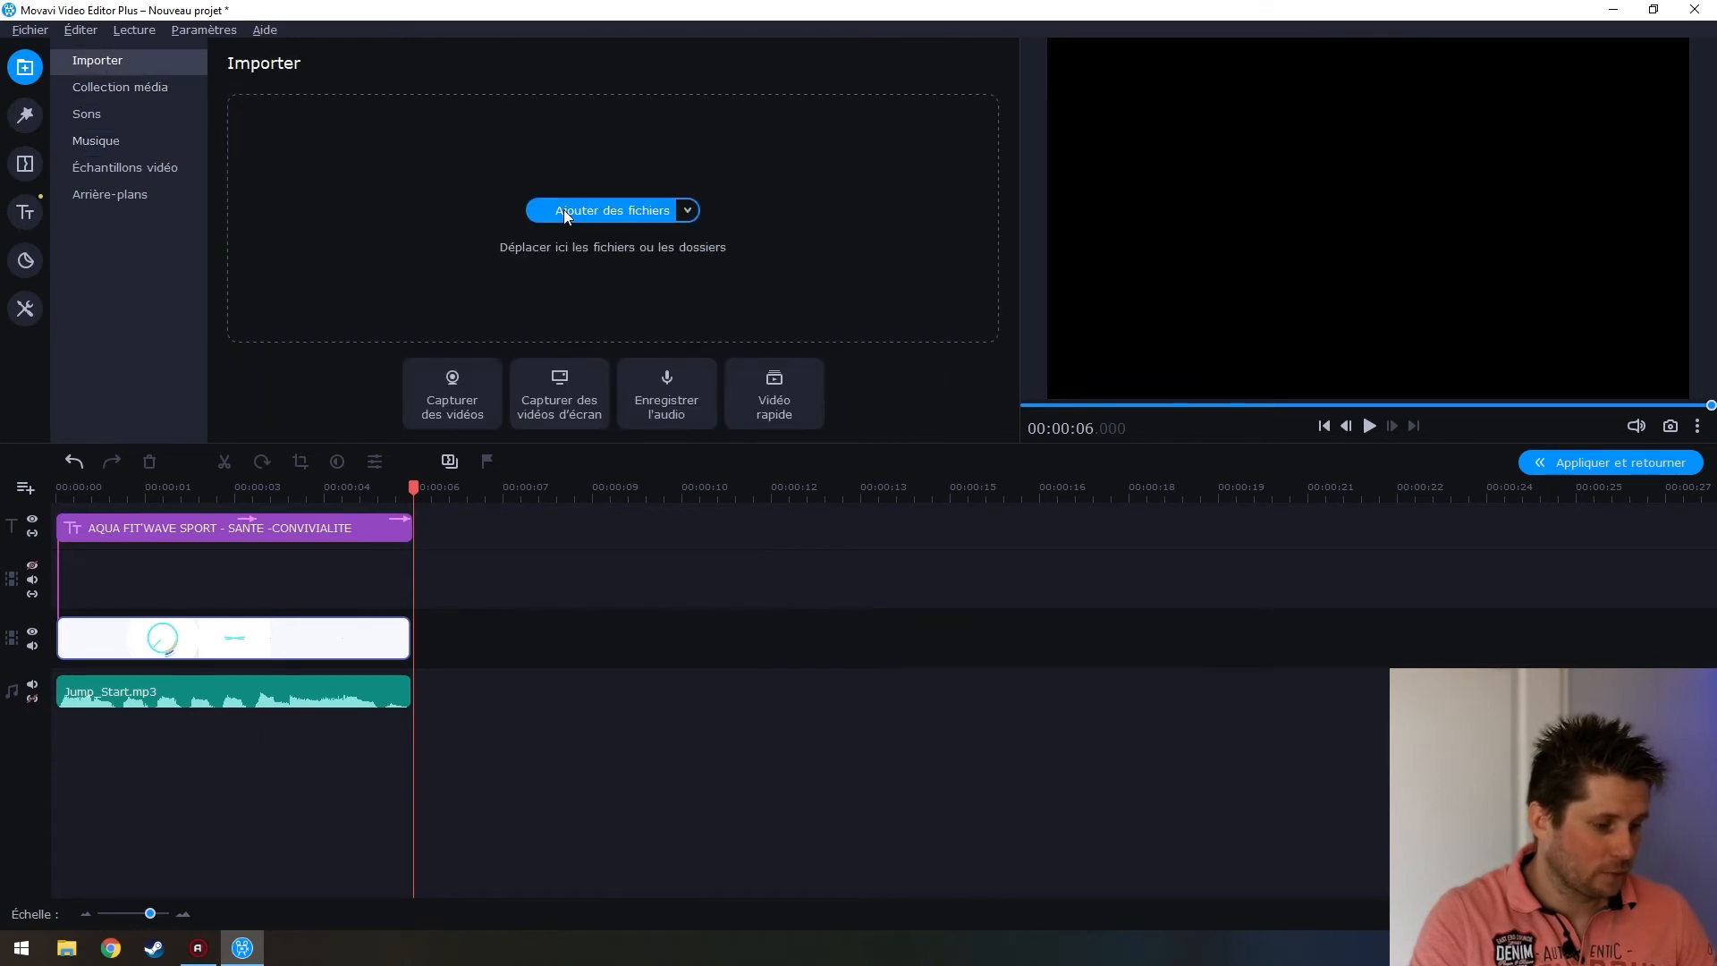
pyautogui.click(117, 97)
pyautogui.moveTo(285, 116); pyautogui.dragTo(404, 660)
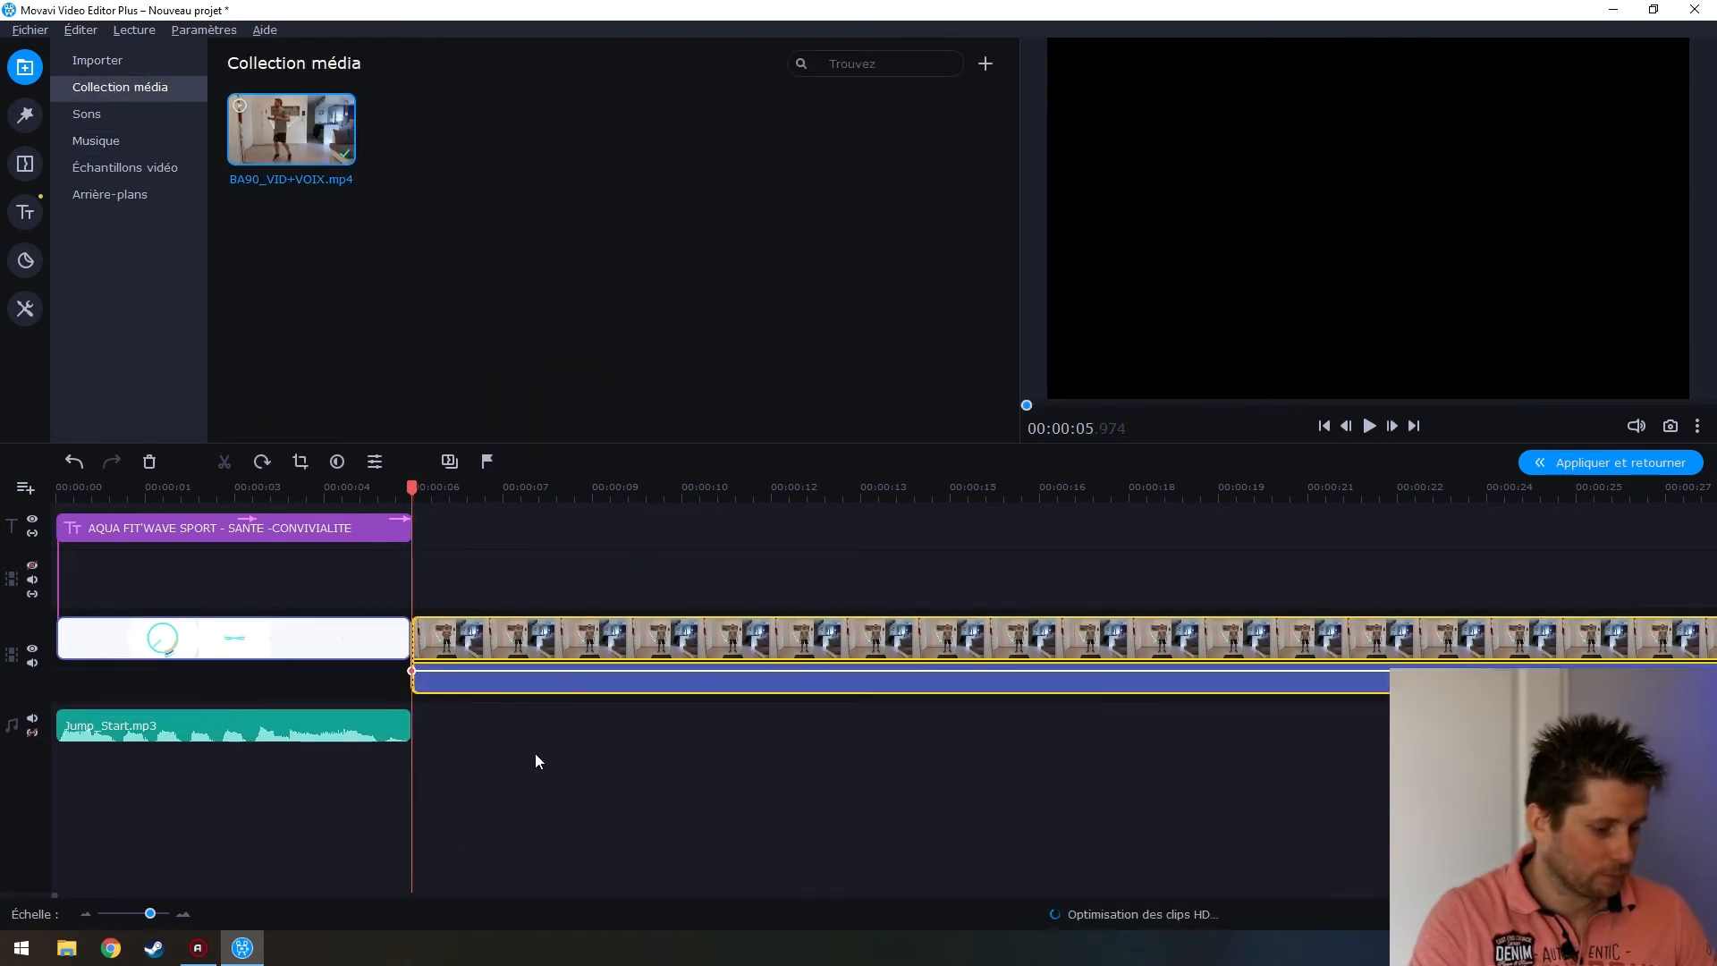
pyautogui.moveTo(260, 727); pyautogui.dragTo(255, 682)
pyautogui.moveTo(453, 652); pyautogui.dragTo(458, 647)
# Move Jump_Start.mp3 back to the timeline start and select the workout clip
pyautogui.moveTo(325, 731); pyautogui.dragTo(338, 678)
pyautogui.moveTo(207, 728); pyautogui.dragTo(168, 726)
pyautogui.scroll(-3, 486, 717)
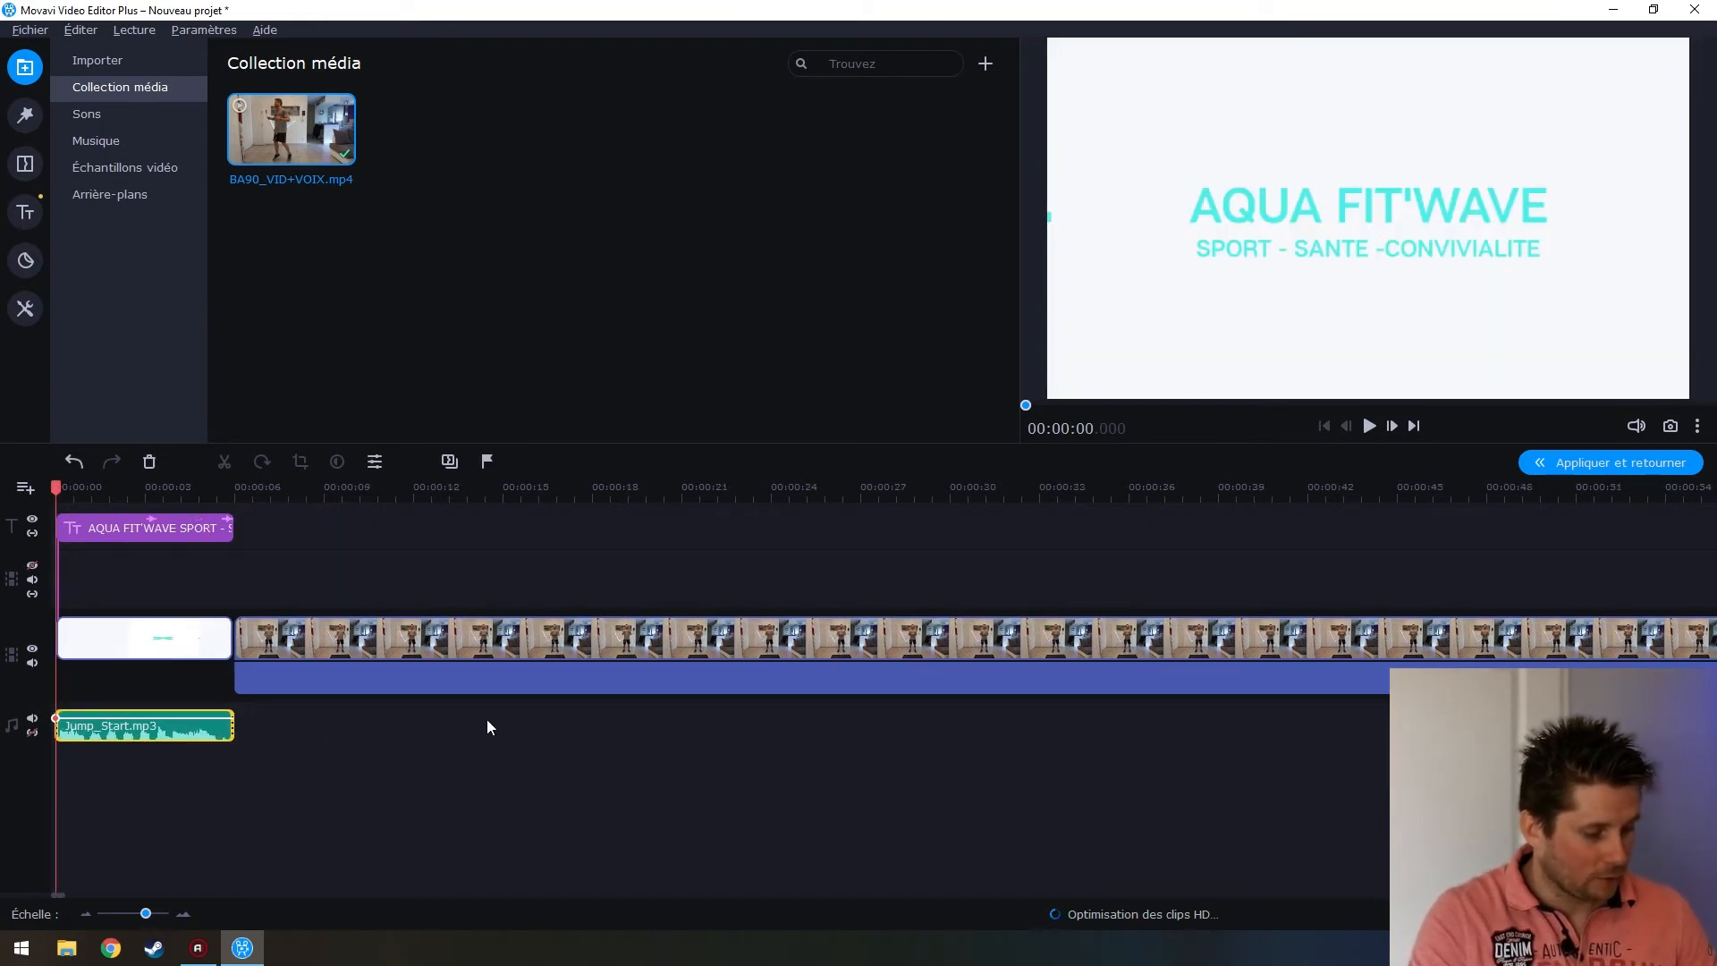
pyautogui.scroll(-3, 485, 716)
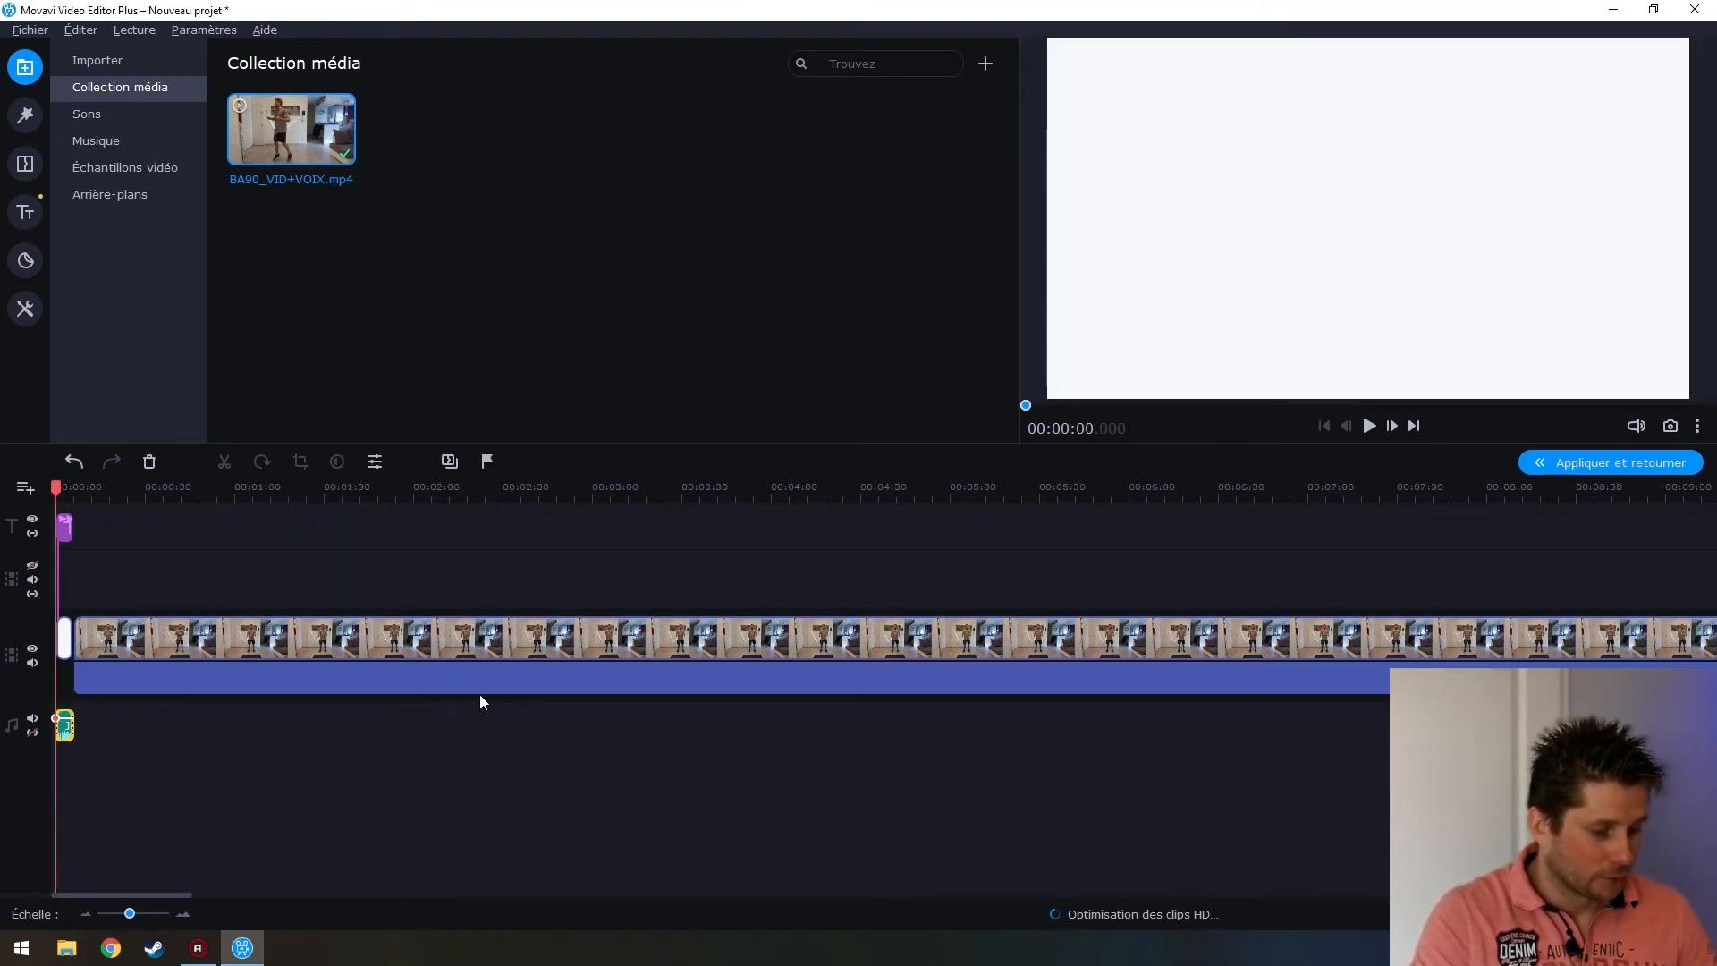
pyautogui.click(181, 684)
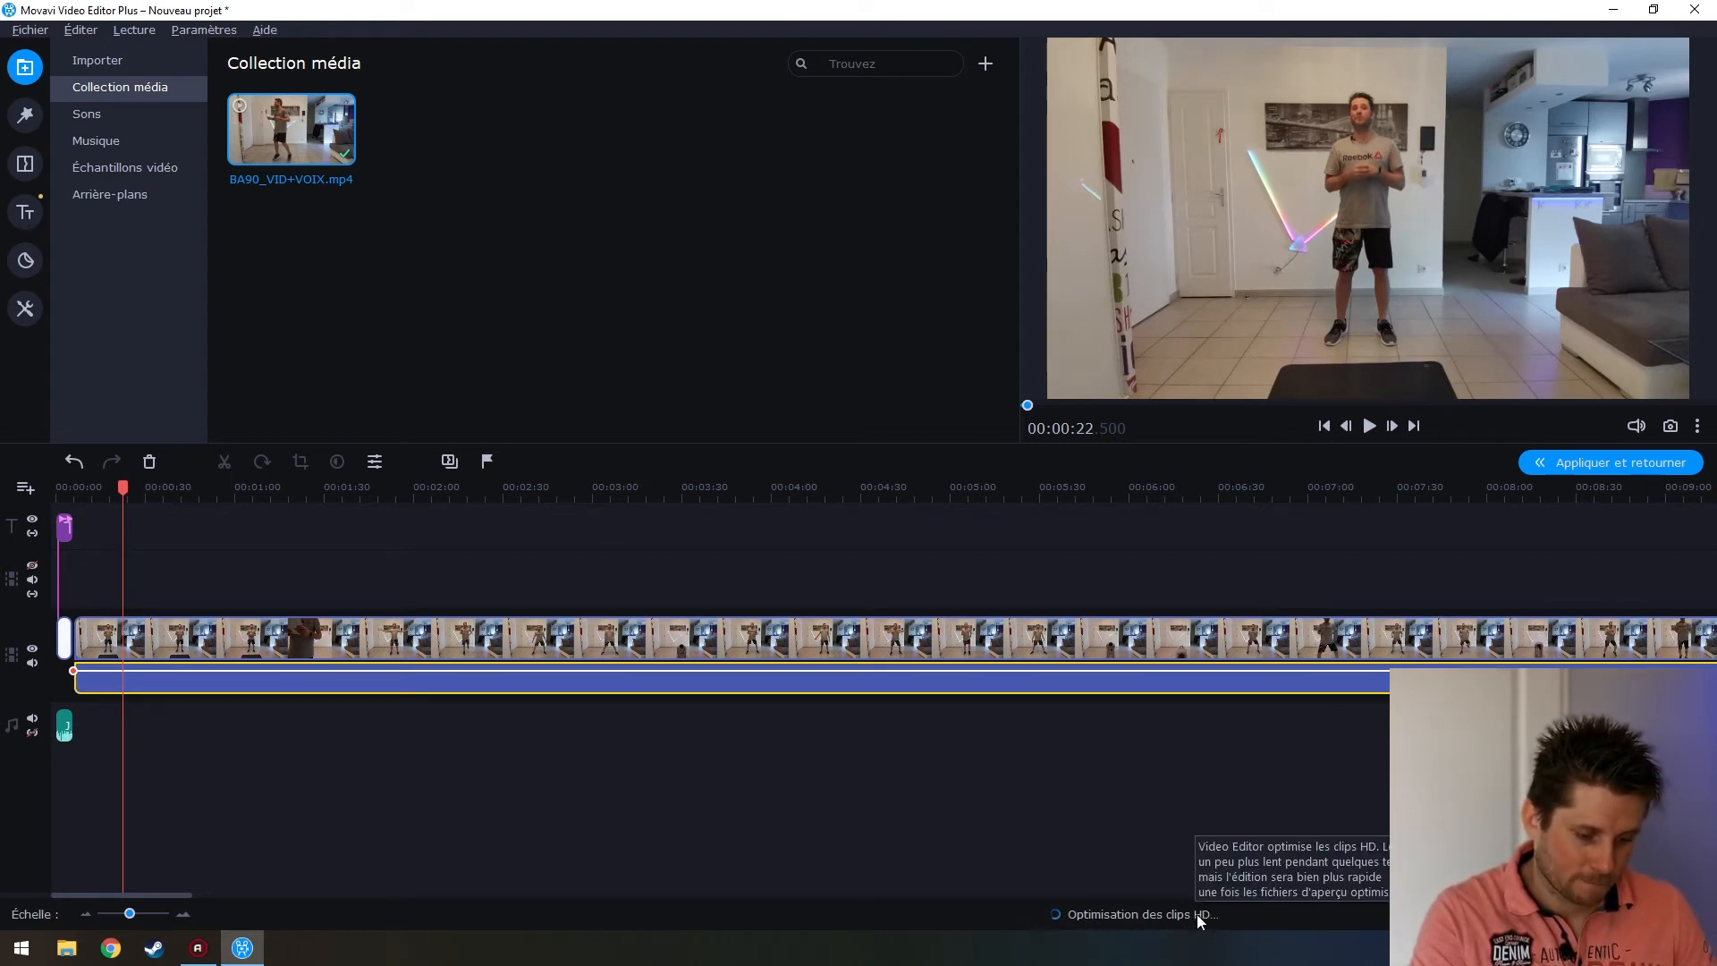
pyautogui.click(95, 637)
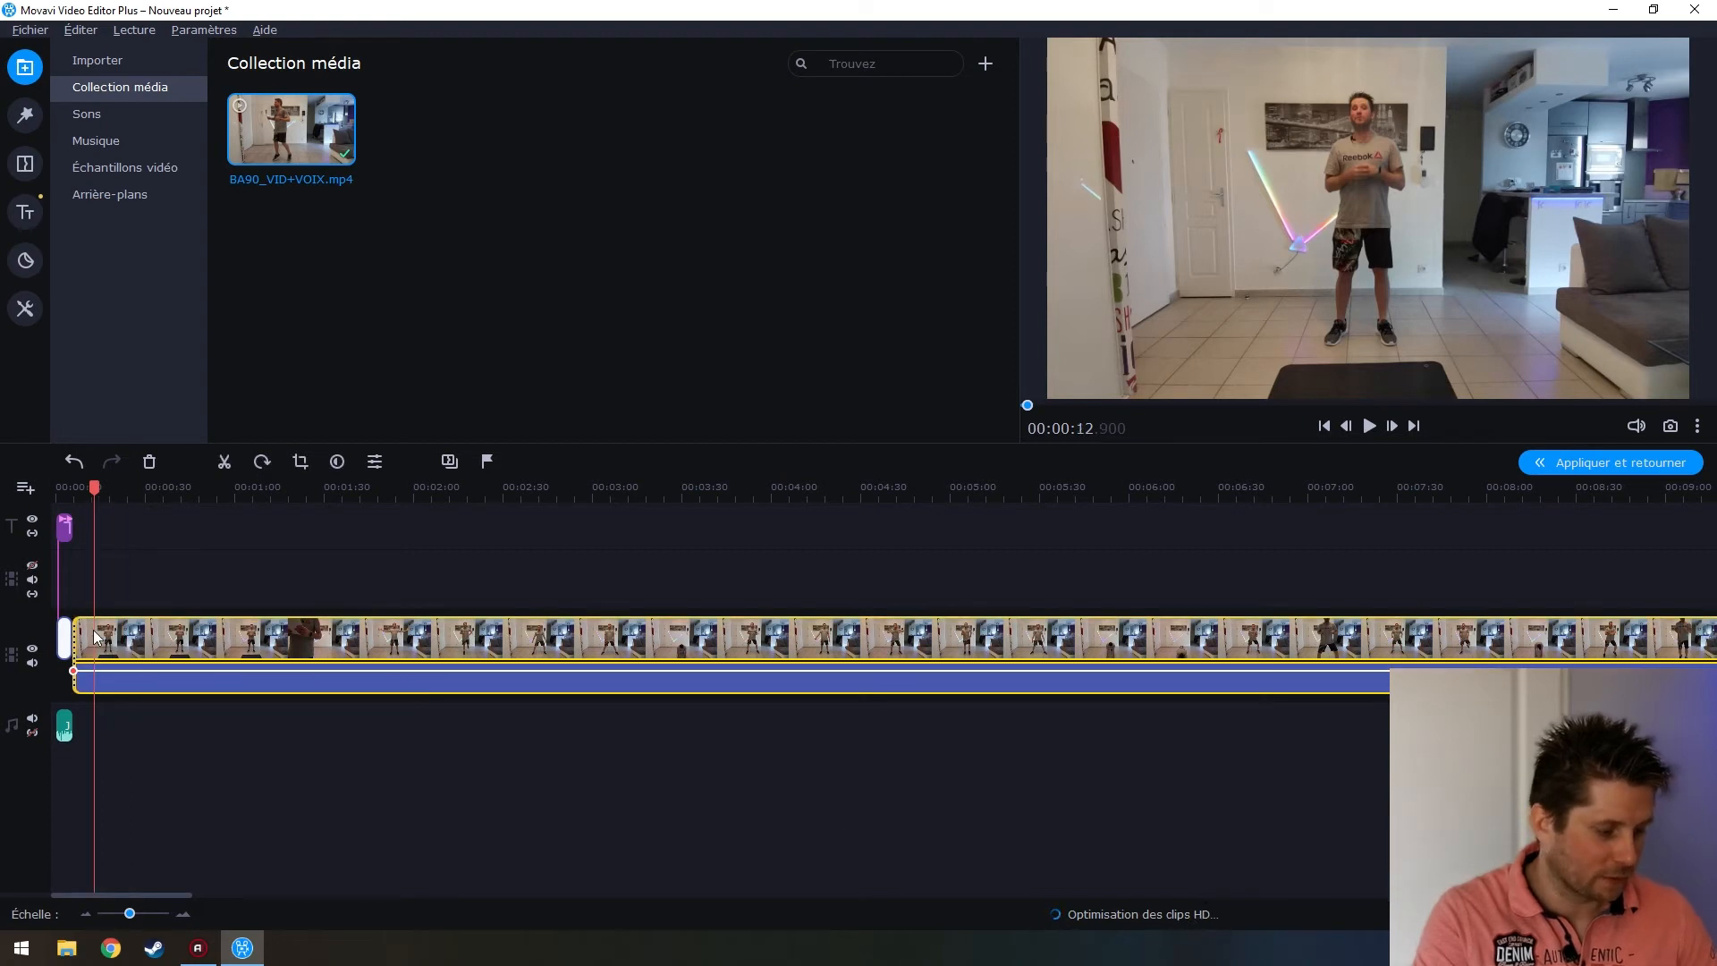
# Play the workout clip from about 12 seconds and stop near 18.5 seconds
pyautogui.press('space')
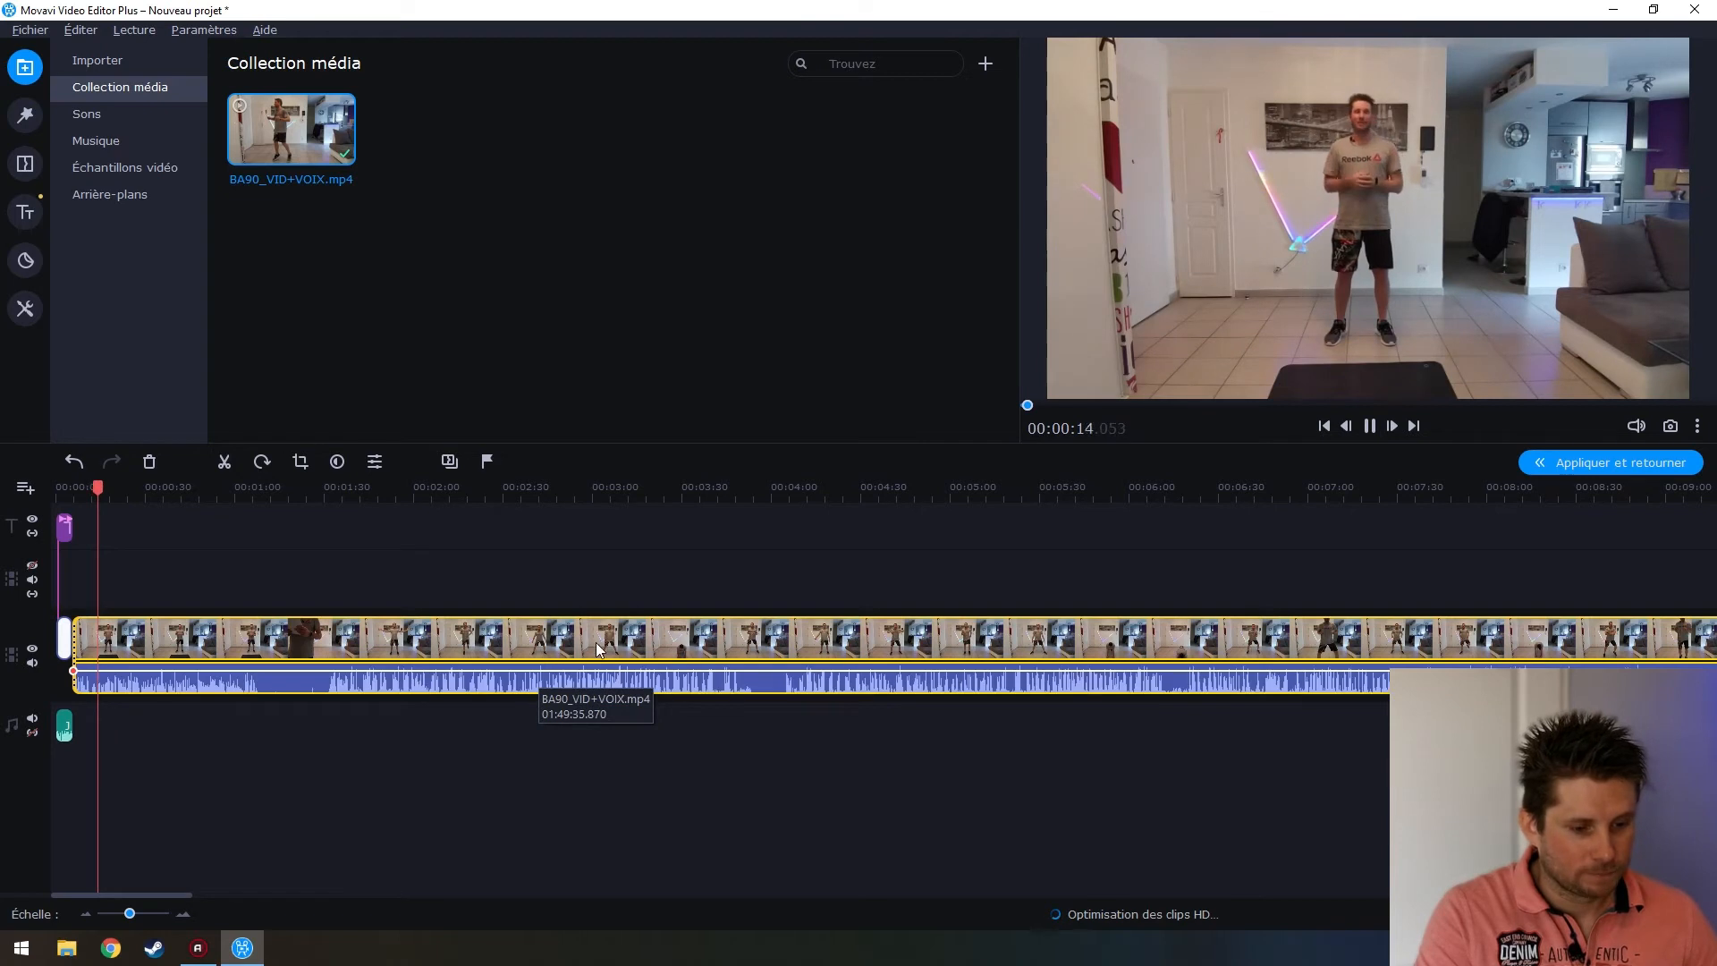
pyautogui.press('space')
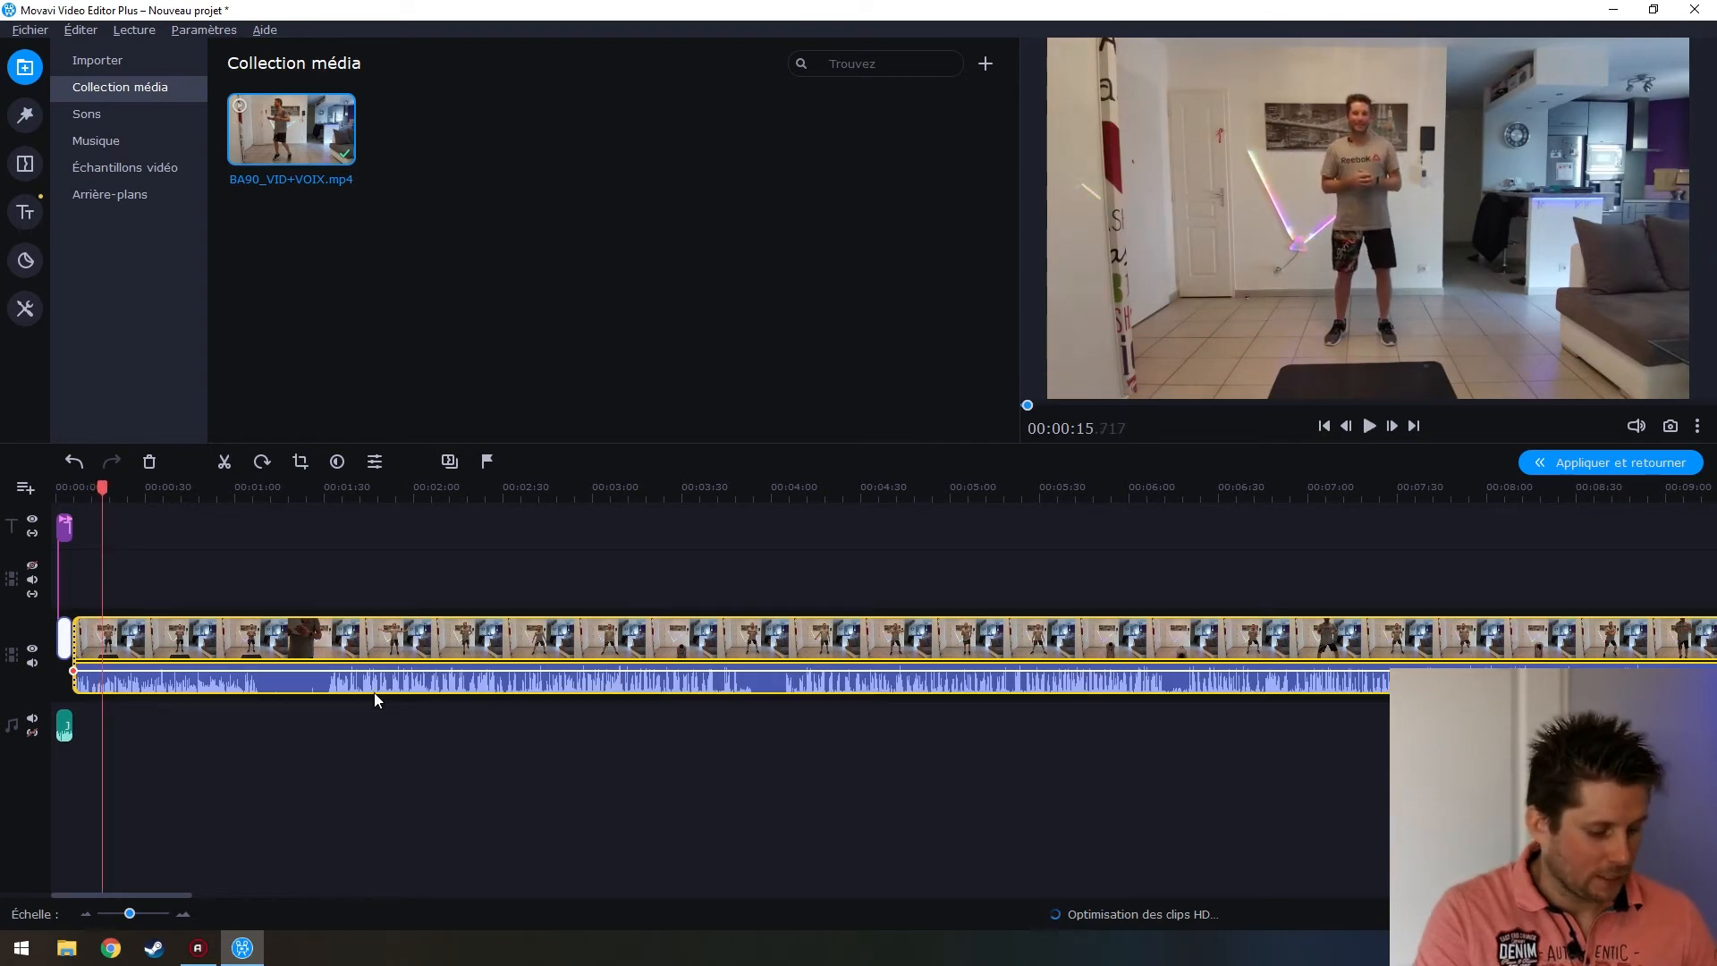
pyautogui.moveTo(96, 490)
pyautogui.mouseDown()
pyautogui.moveTo(76, 486)
pyautogui.moveTo(97, 486)
pyautogui.mouseUp()
pyautogui.scroll(5, 148, 621)
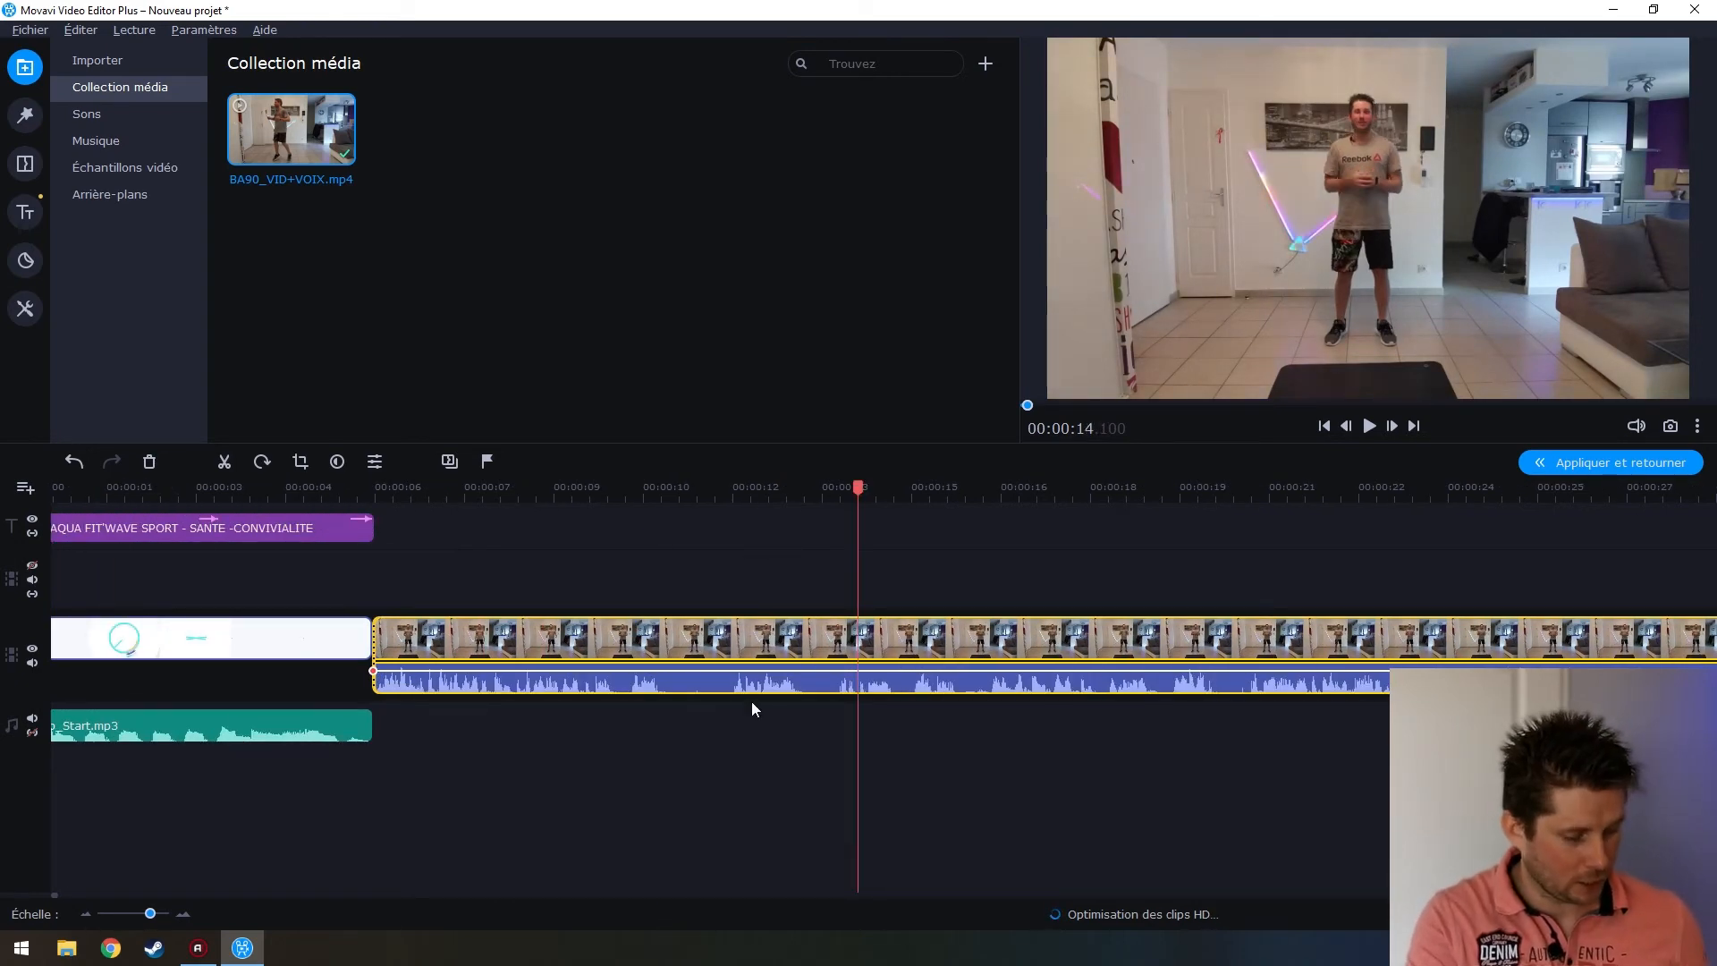
pyautogui.scroll(-1, 724, 703)
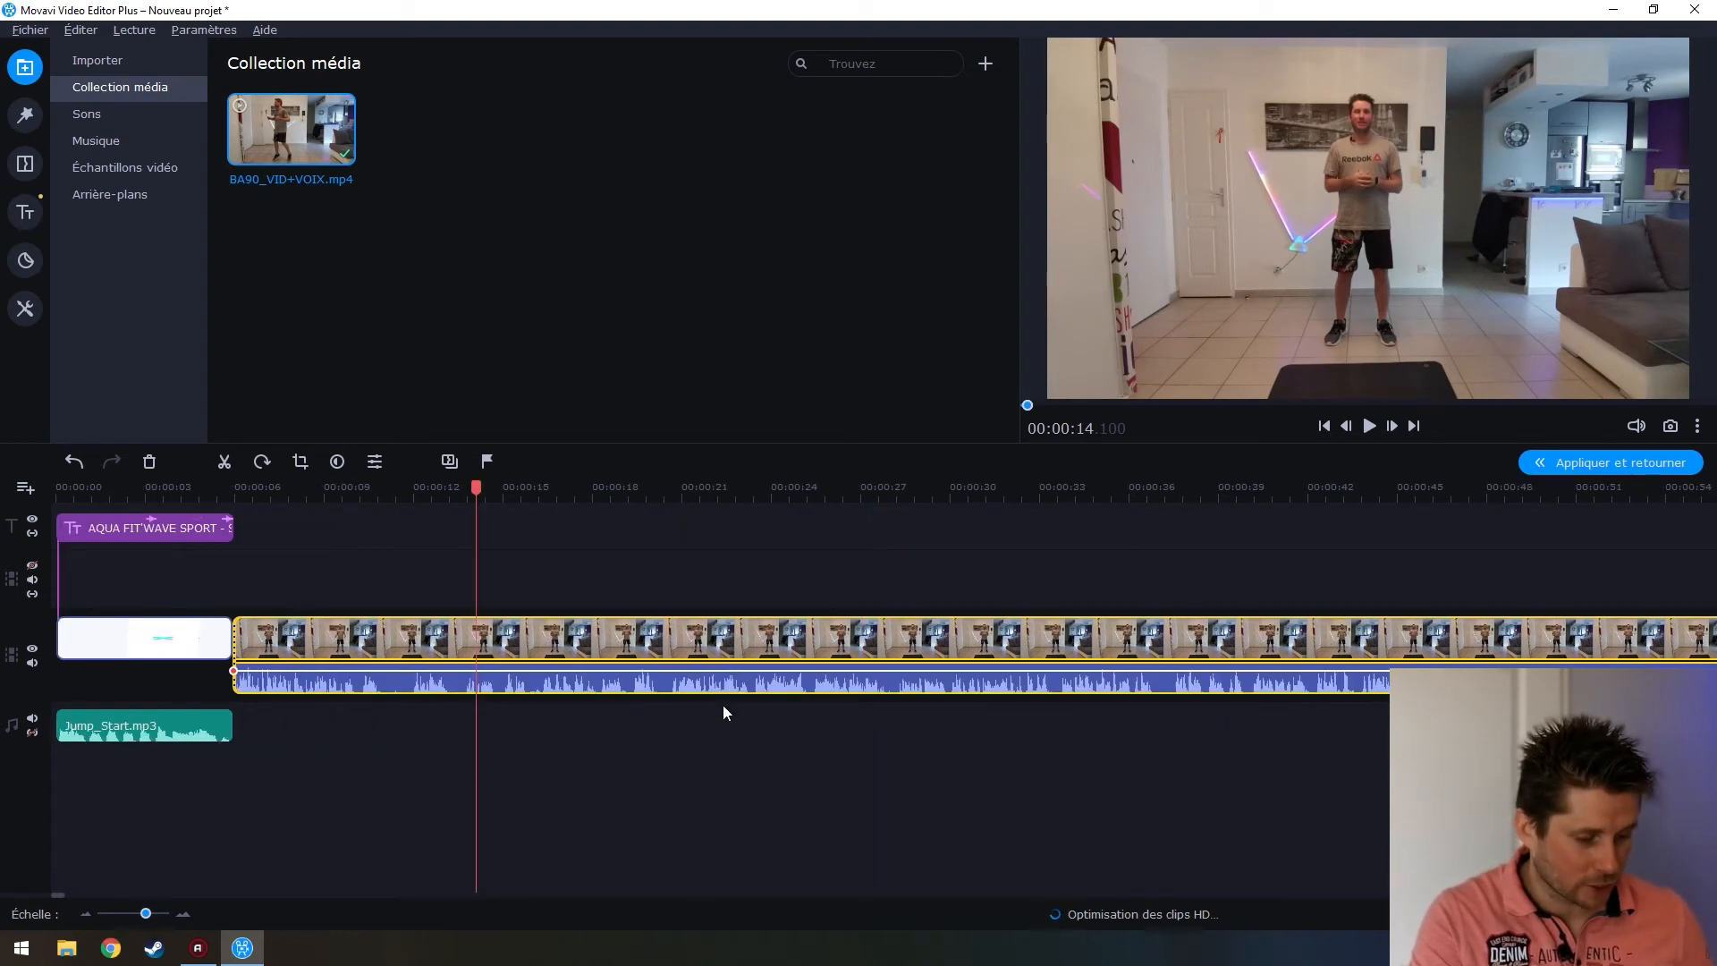
pyautogui.click(417, 686)
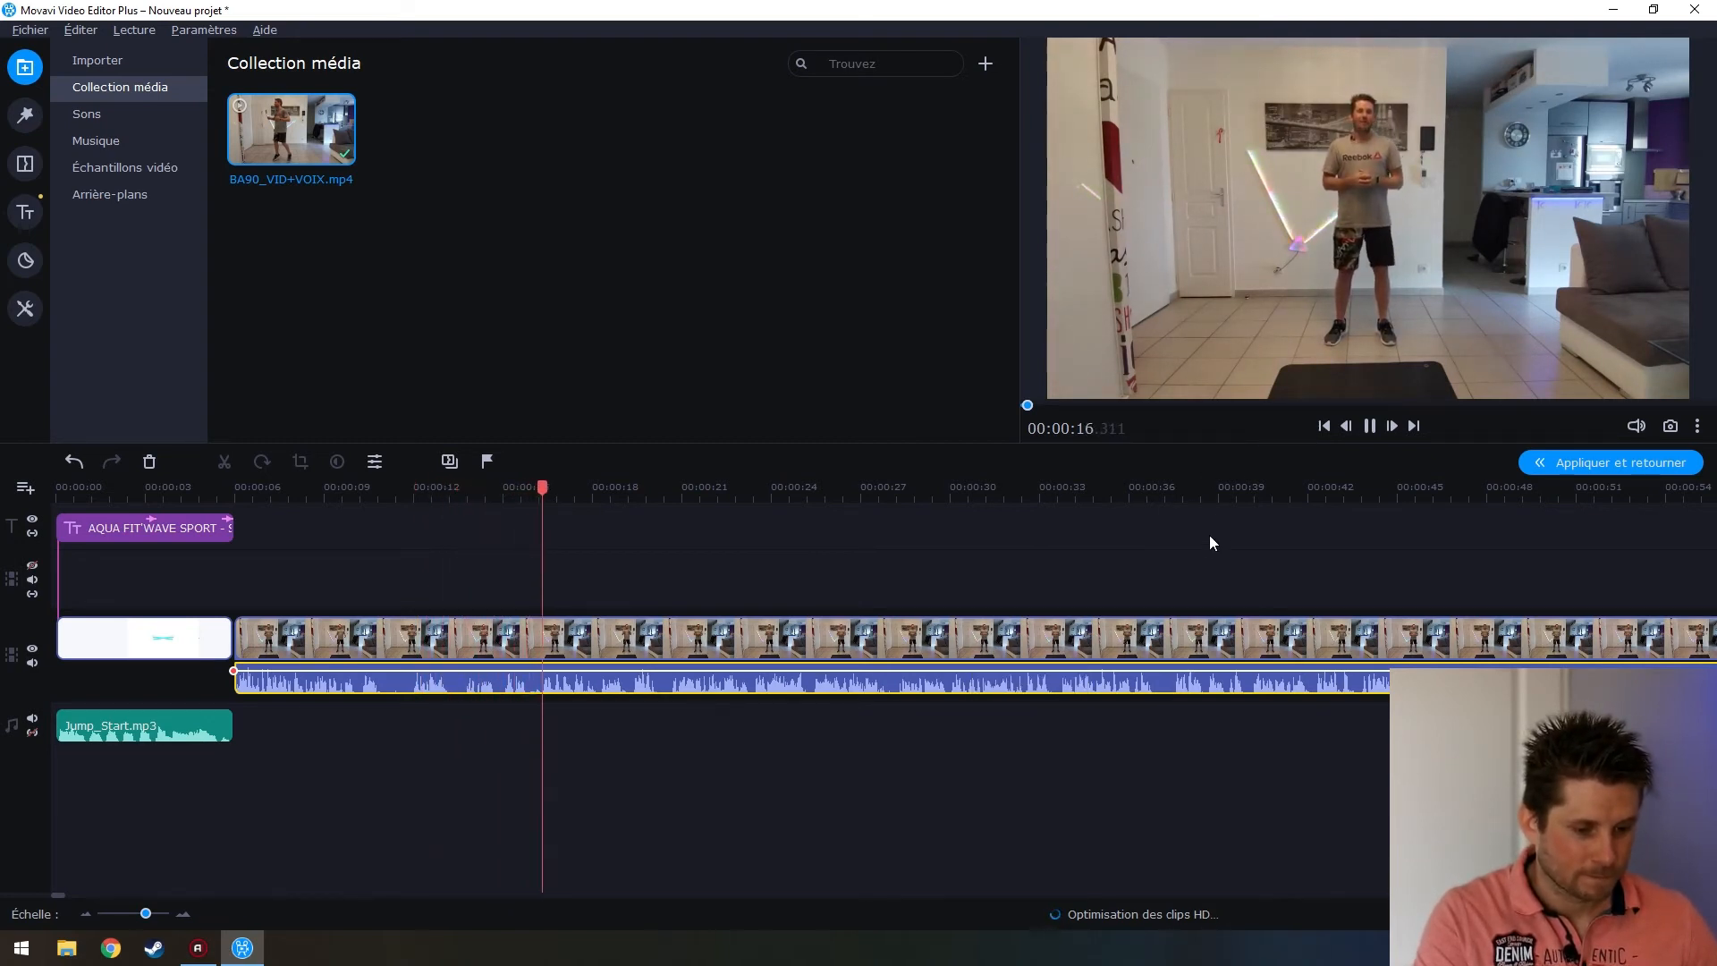
pyautogui.press('space')
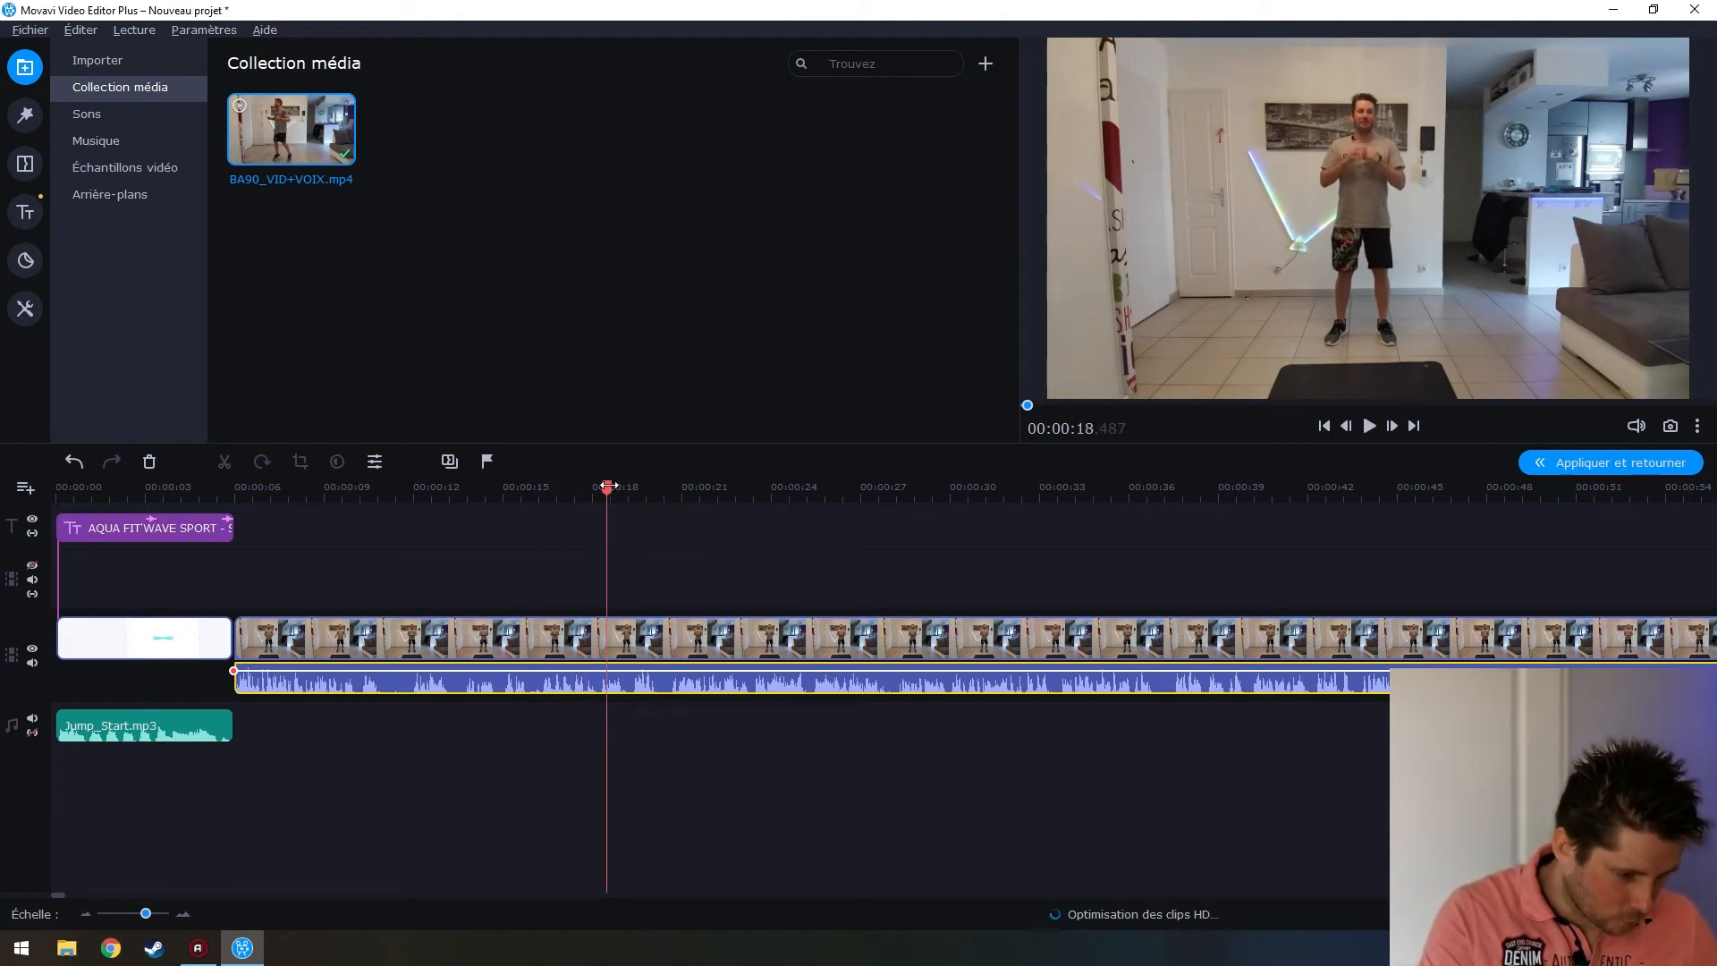
# Fine-tune the playhead to 00:00:18.330 and select the workout clip
pyautogui.scroll(2, 624, 723)
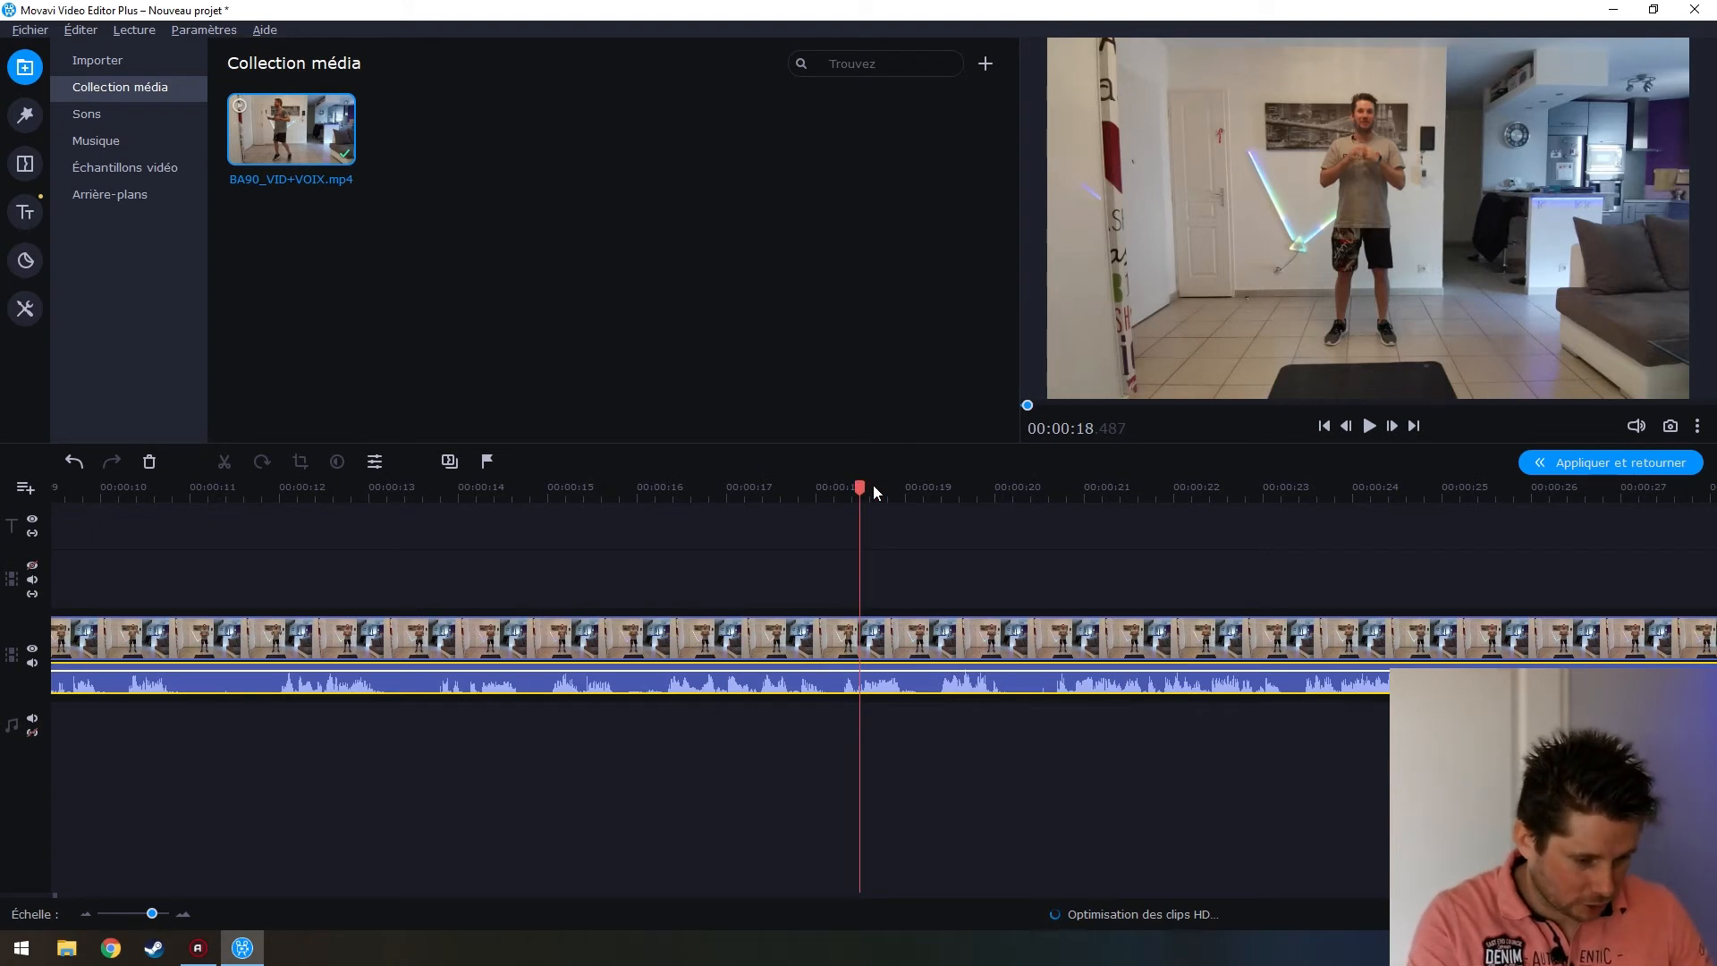
pyautogui.moveTo(860, 483); pyautogui.dragTo(843, 486)
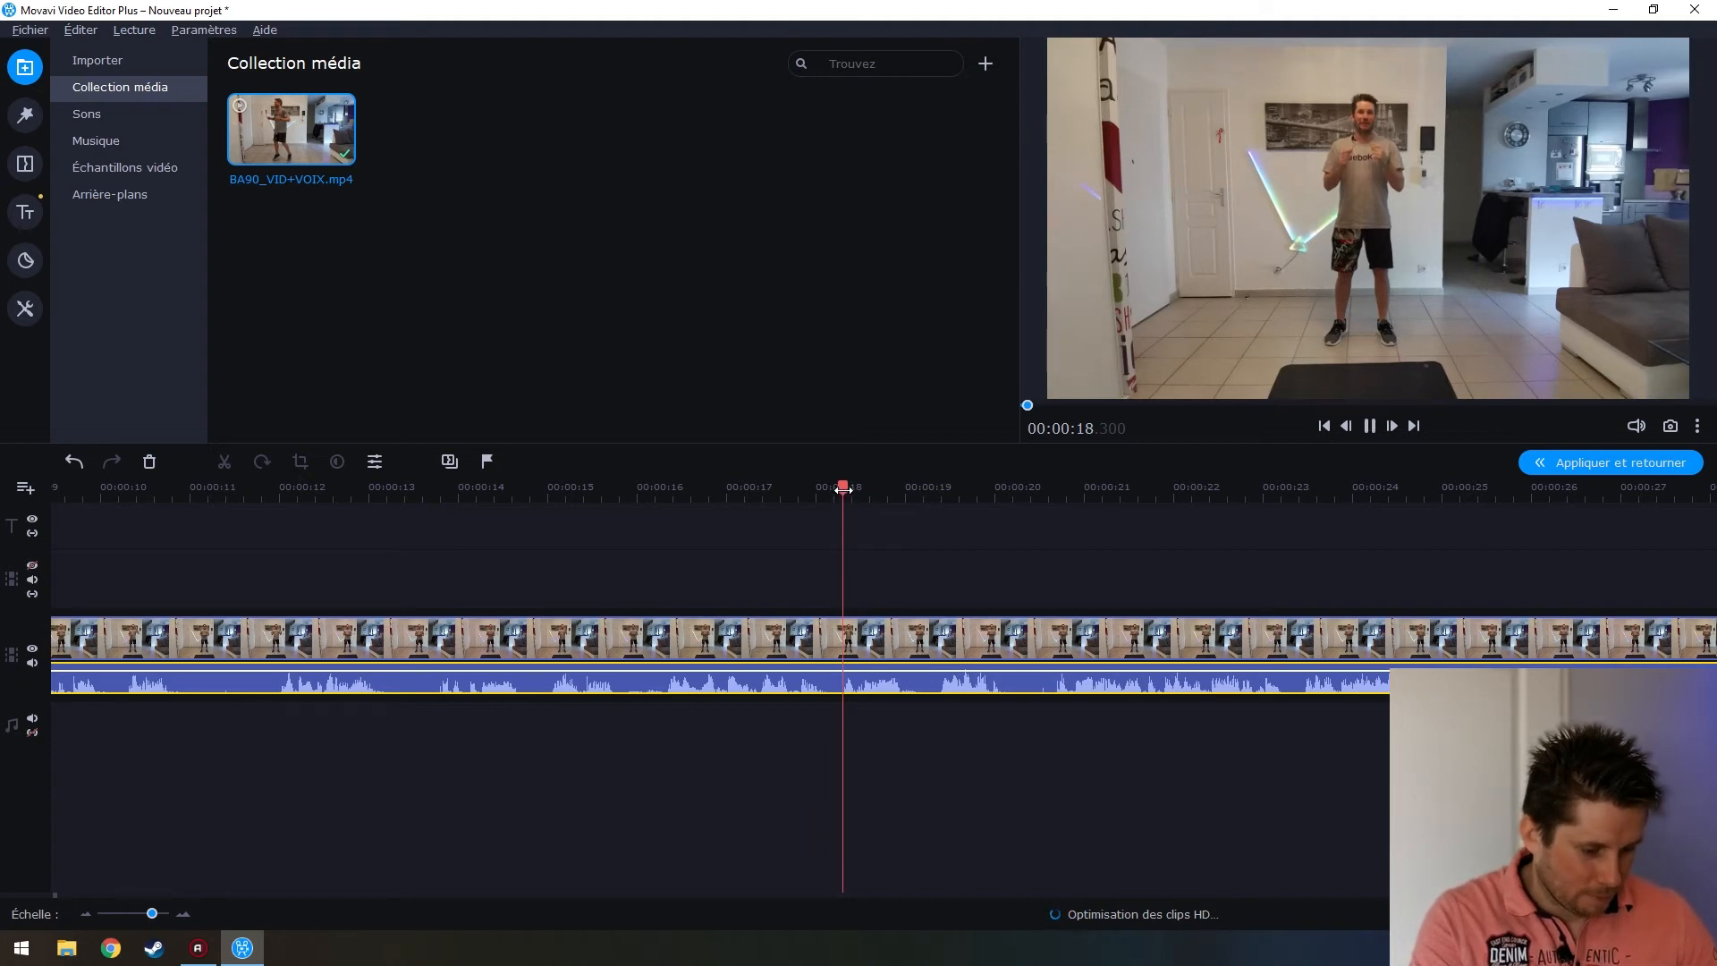
pyautogui.moveTo(897, 487); pyautogui.dragTo(846, 487)
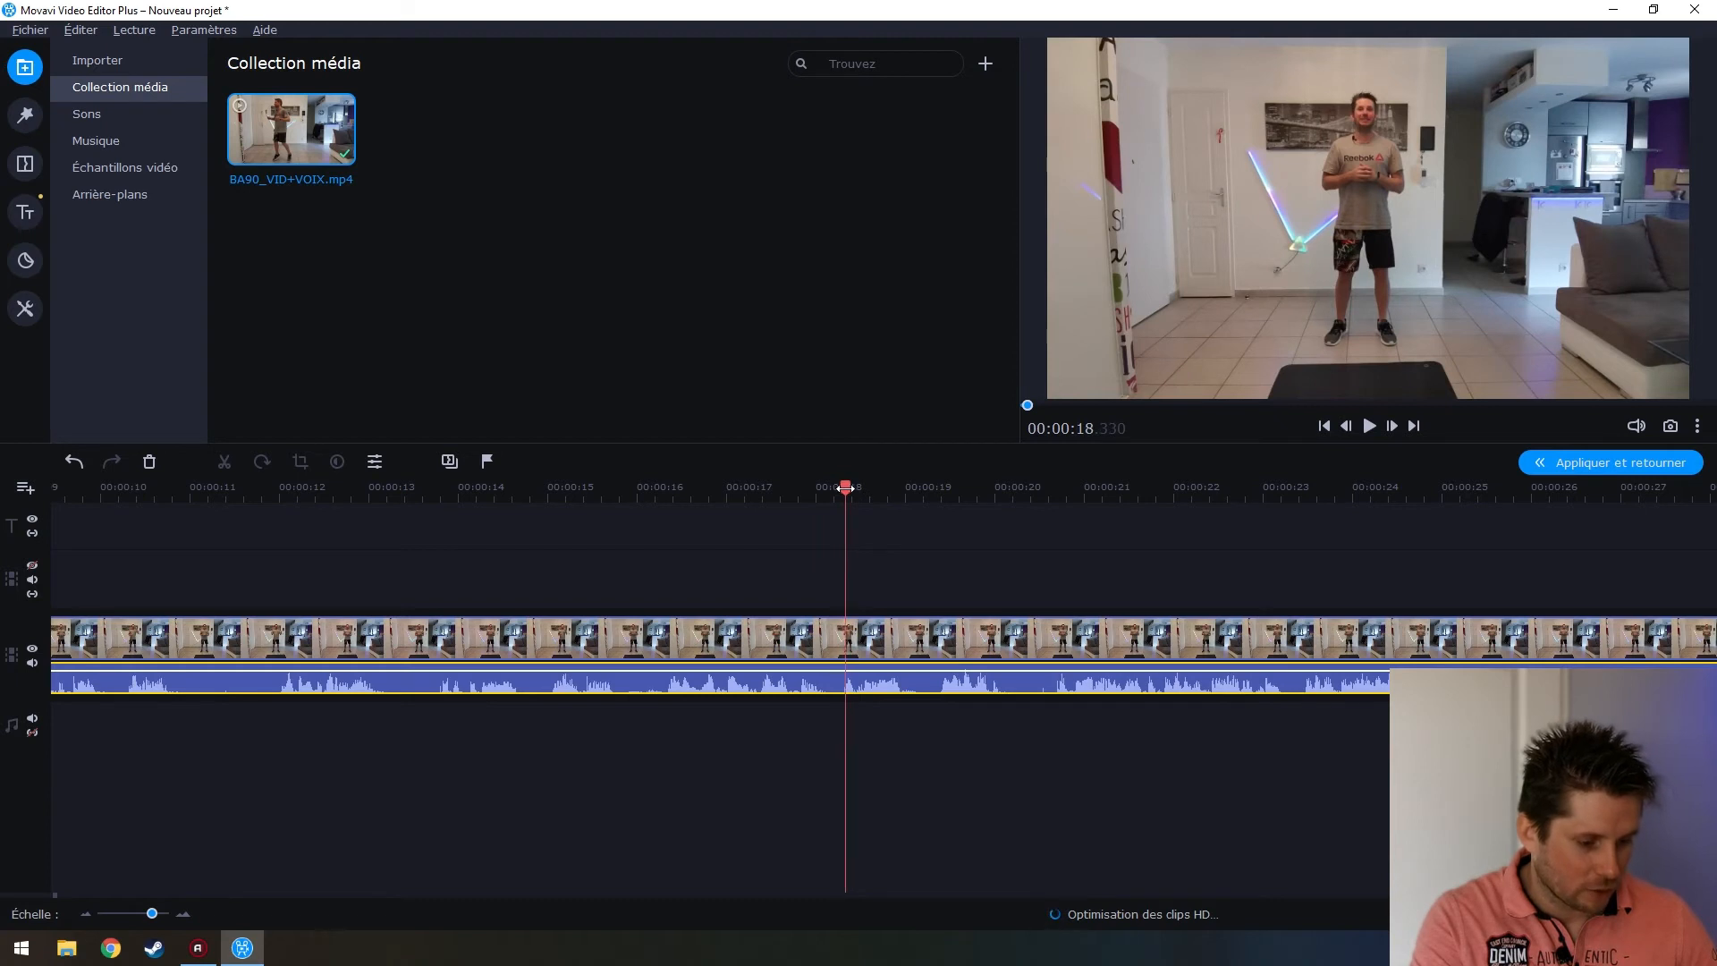
pyautogui.moveTo(899, 747); pyautogui.dragTo(771, 617)
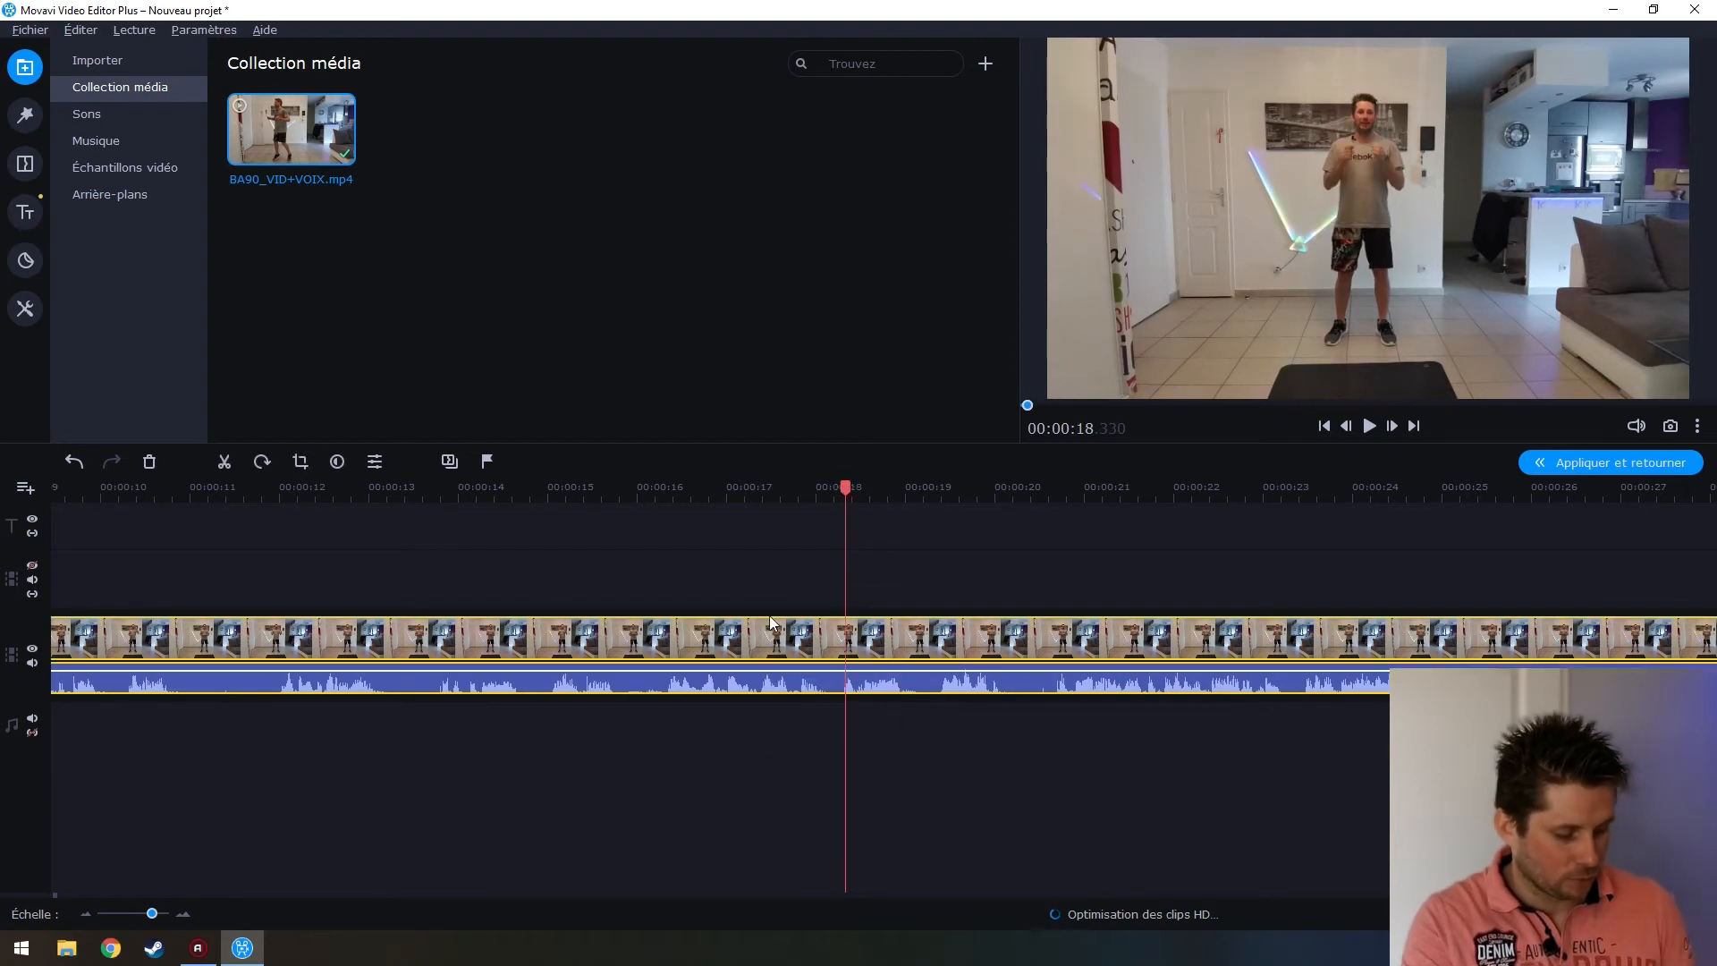
# Split the workout clip at 18.33 s and import AlbumArtSmall.jpg and Folder.jpg from BODYATTACK™ 90
pyautogui.hotkey('ctrl', 'b')
pyautogui.click(896, 735)
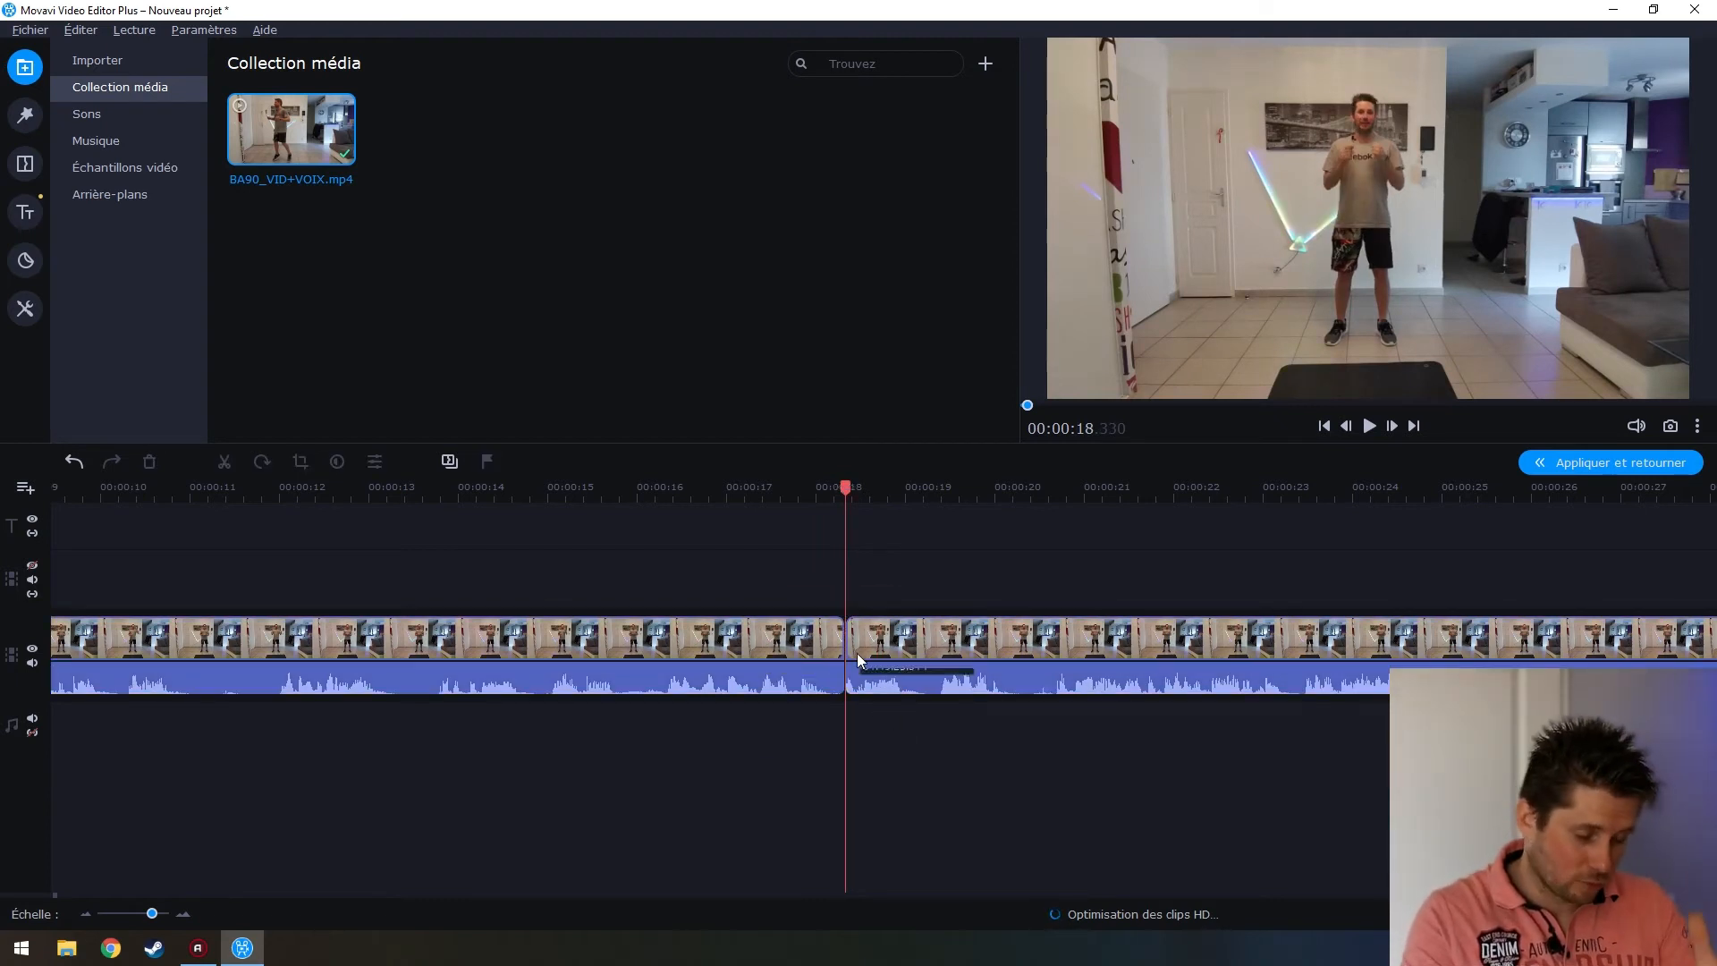
pyautogui.click(175, 69)
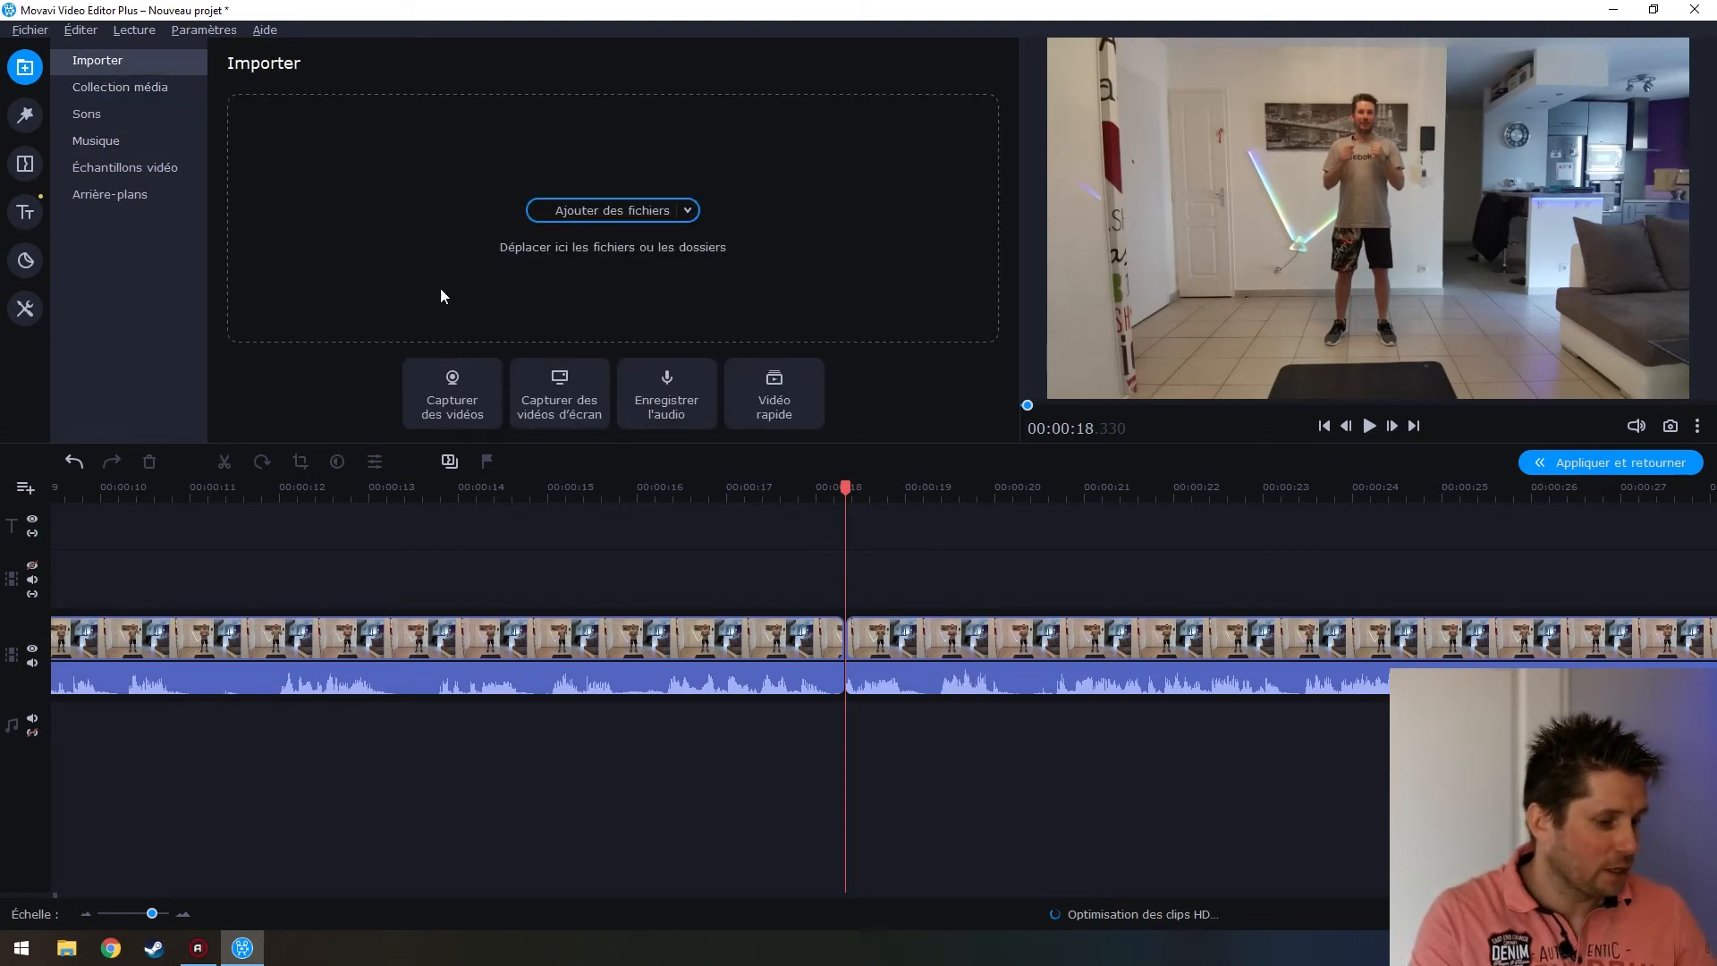
pyautogui.click(615, 213)
pyautogui.doubleClick(264, 182)
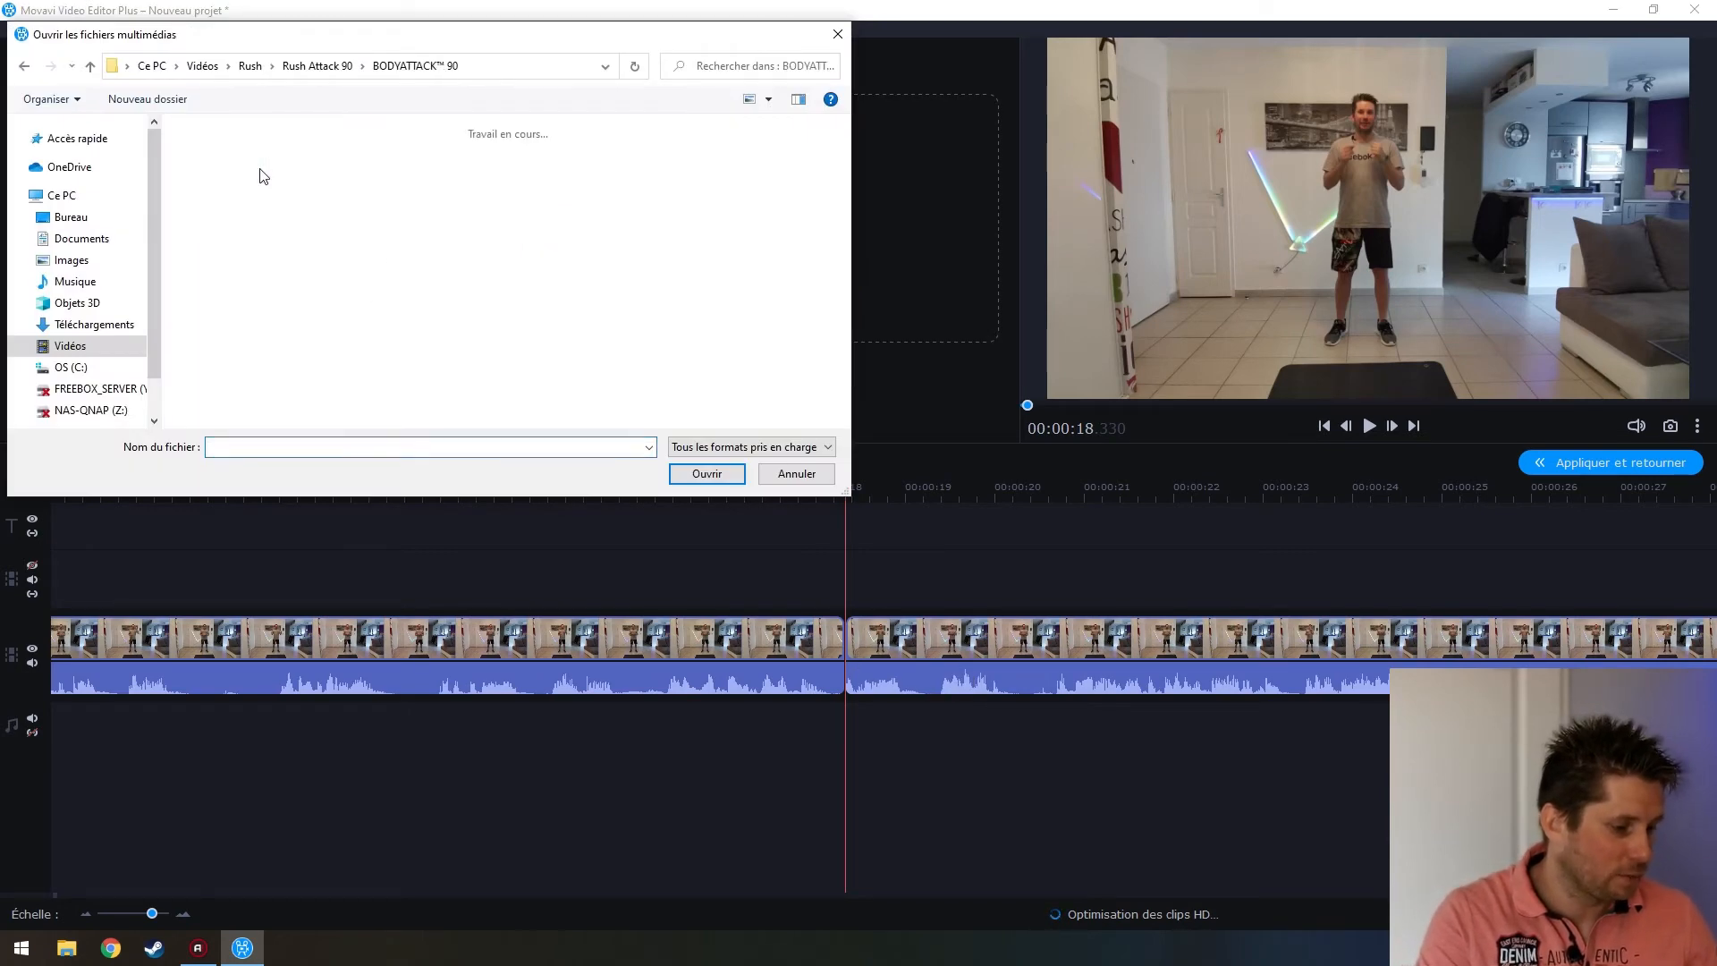
pyautogui.click(223, 396)
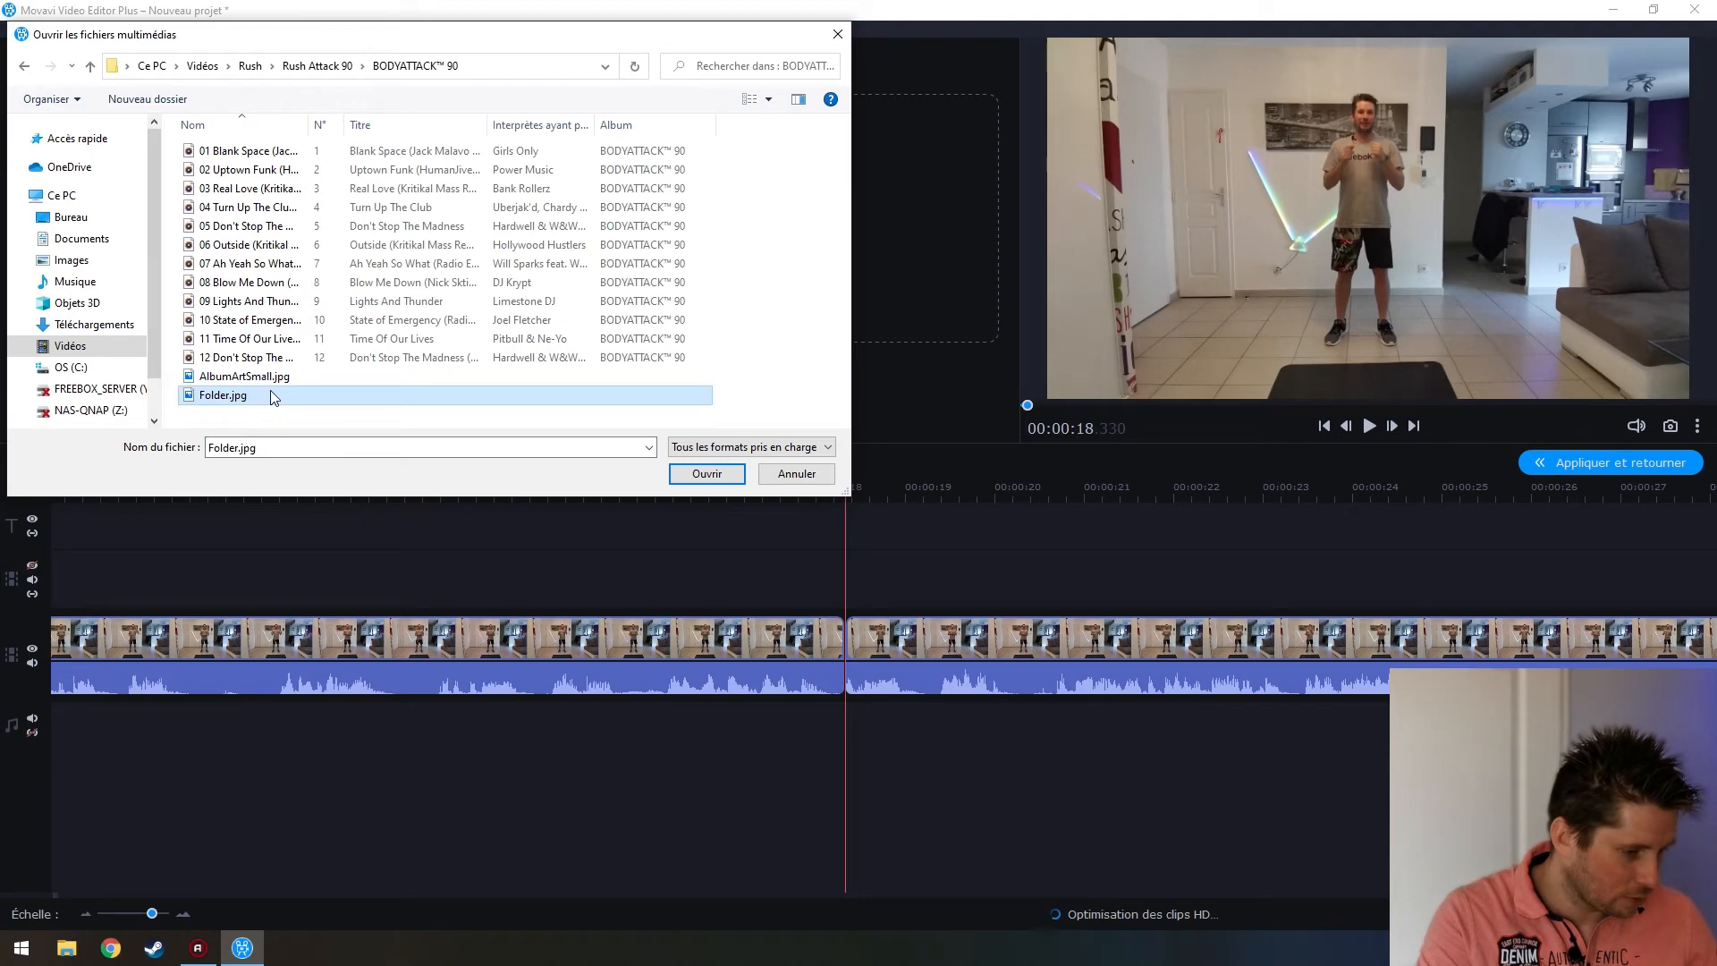
pyautogui.click(262, 378)
pyautogui.click(277, 410)
pyautogui.moveTo(302, 415); pyautogui.dragTo(208, 376)
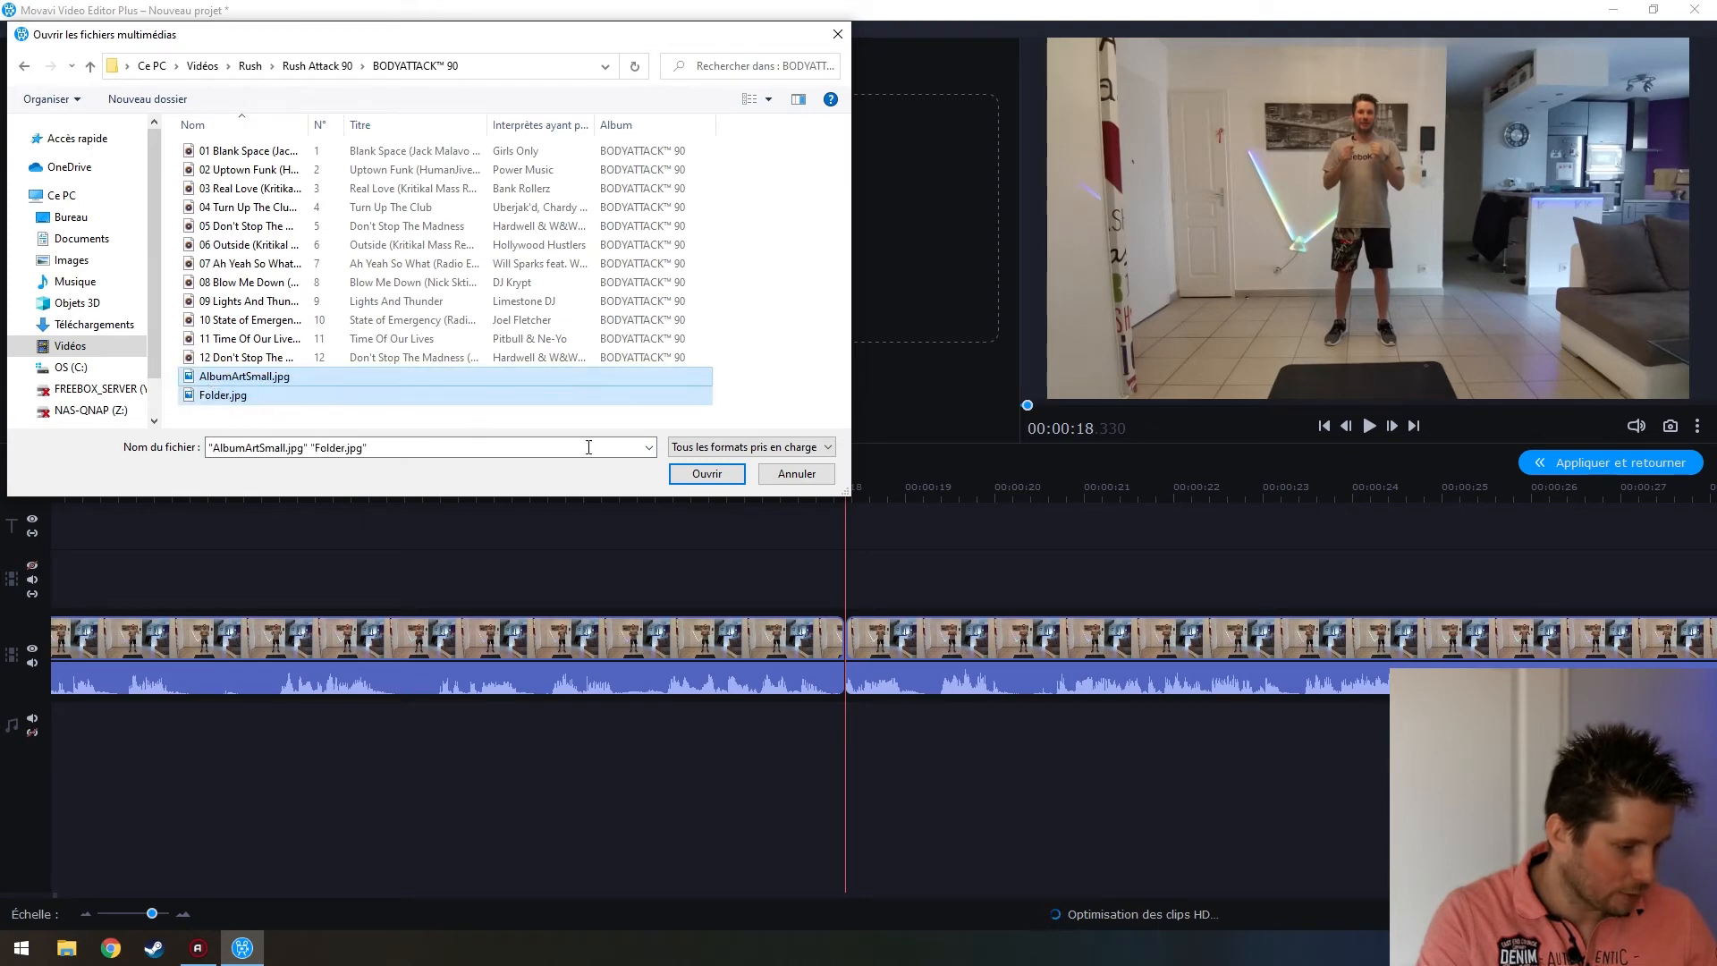
pyautogui.click(684, 474)
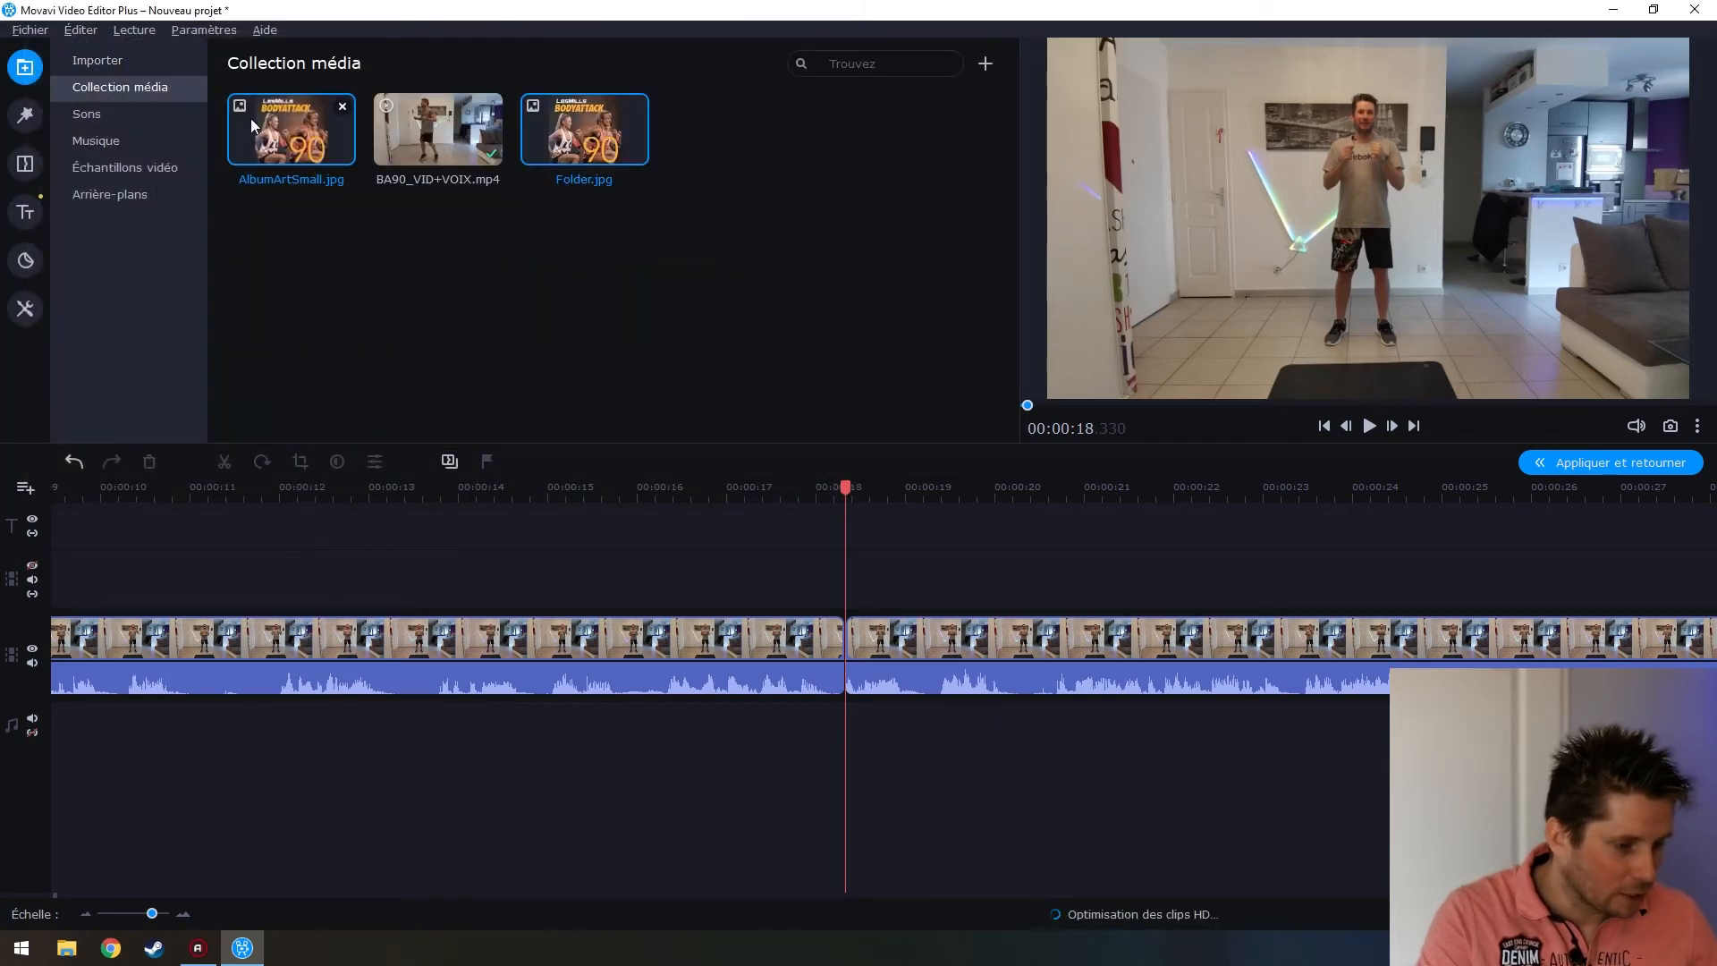
# Remove AlbumArtSmall.jpg from the collection and drag Folder.jpg above the workout clip near 18 s
pyautogui.click(272, 118)
pyautogui.click(567, 113)
pyautogui.click(288, 130)
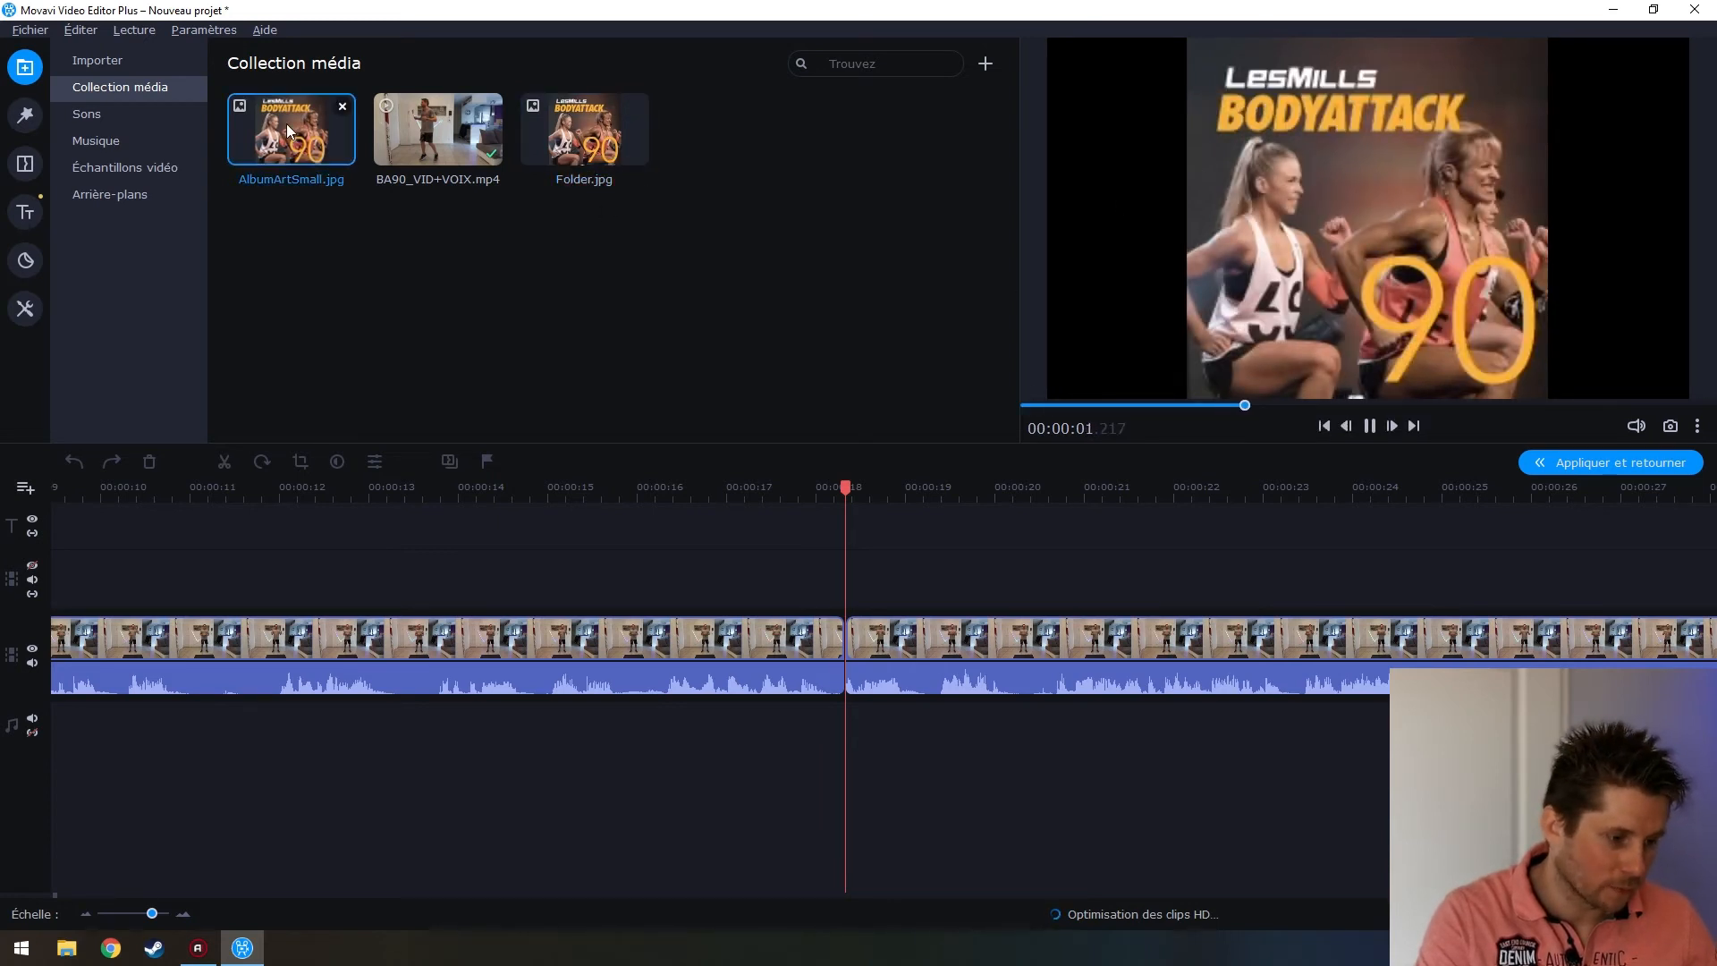
pyautogui.click(341, 106)
pyautogui.click(922, 500)
pyautogui.click(399, 131)
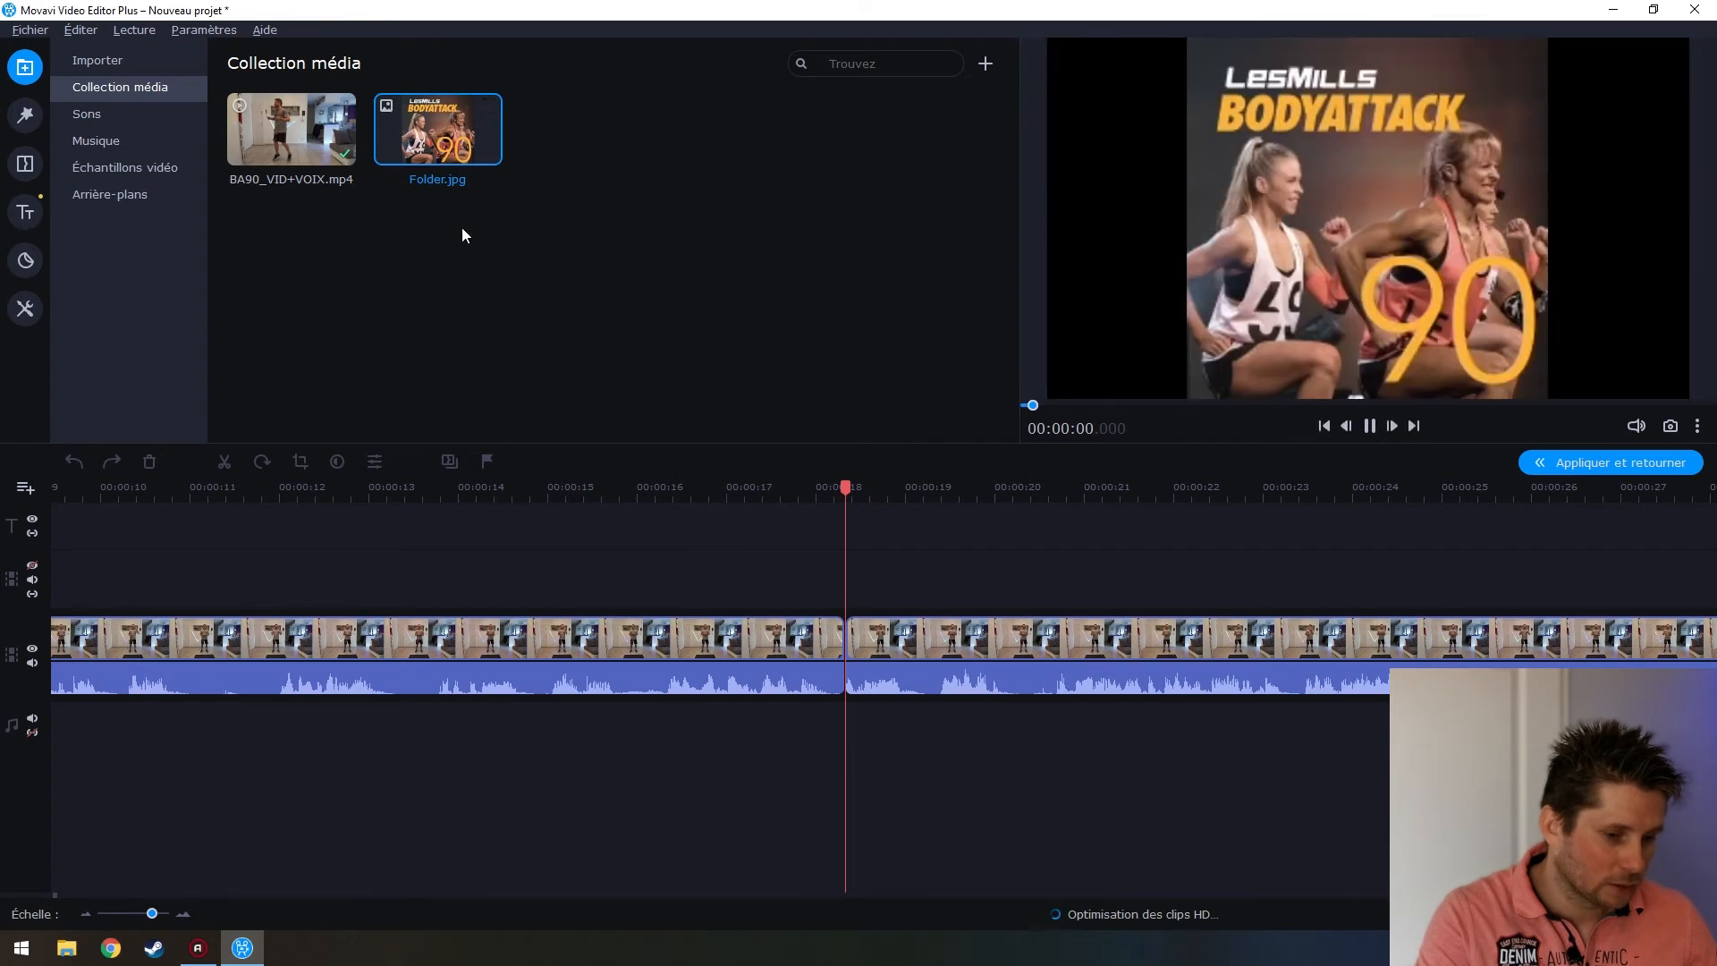
pyautogui.moveTo(395, 127); pyautogui.dragTo(849, 556)
# Set the Folder.jpg overlay to Chevauchement on the Recouvrir tab so it fills the frame
pyautogui.scroll(-4, 959, 673)
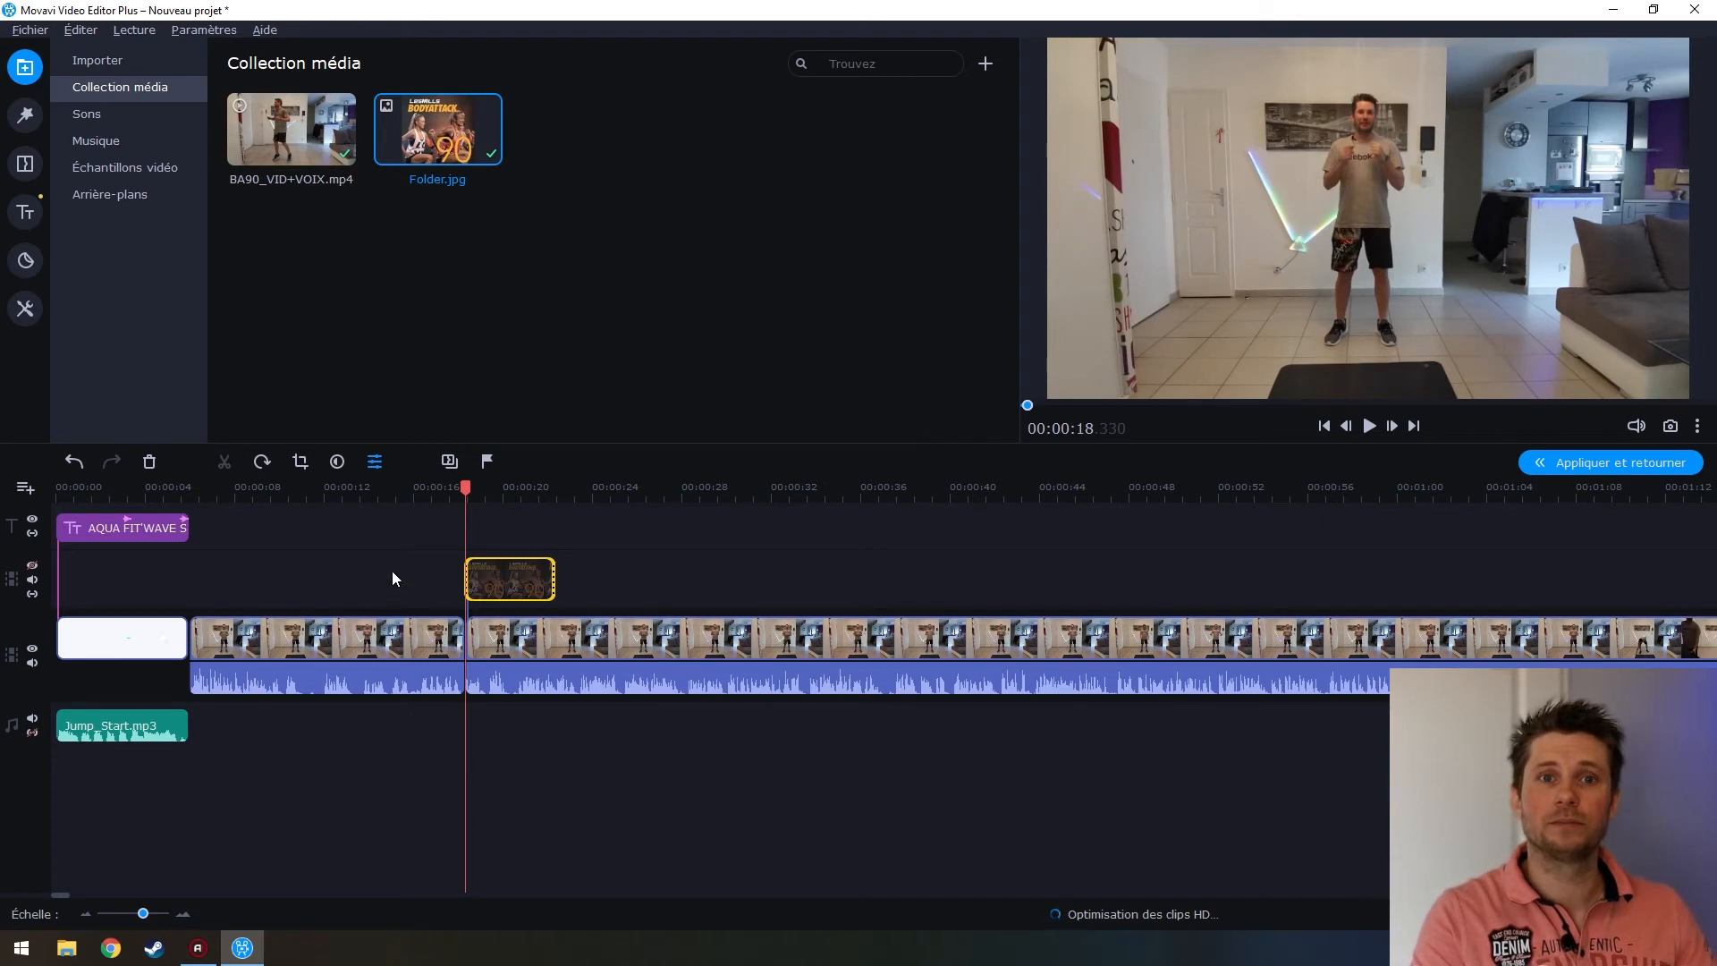
pyautogui.click(25, 488)
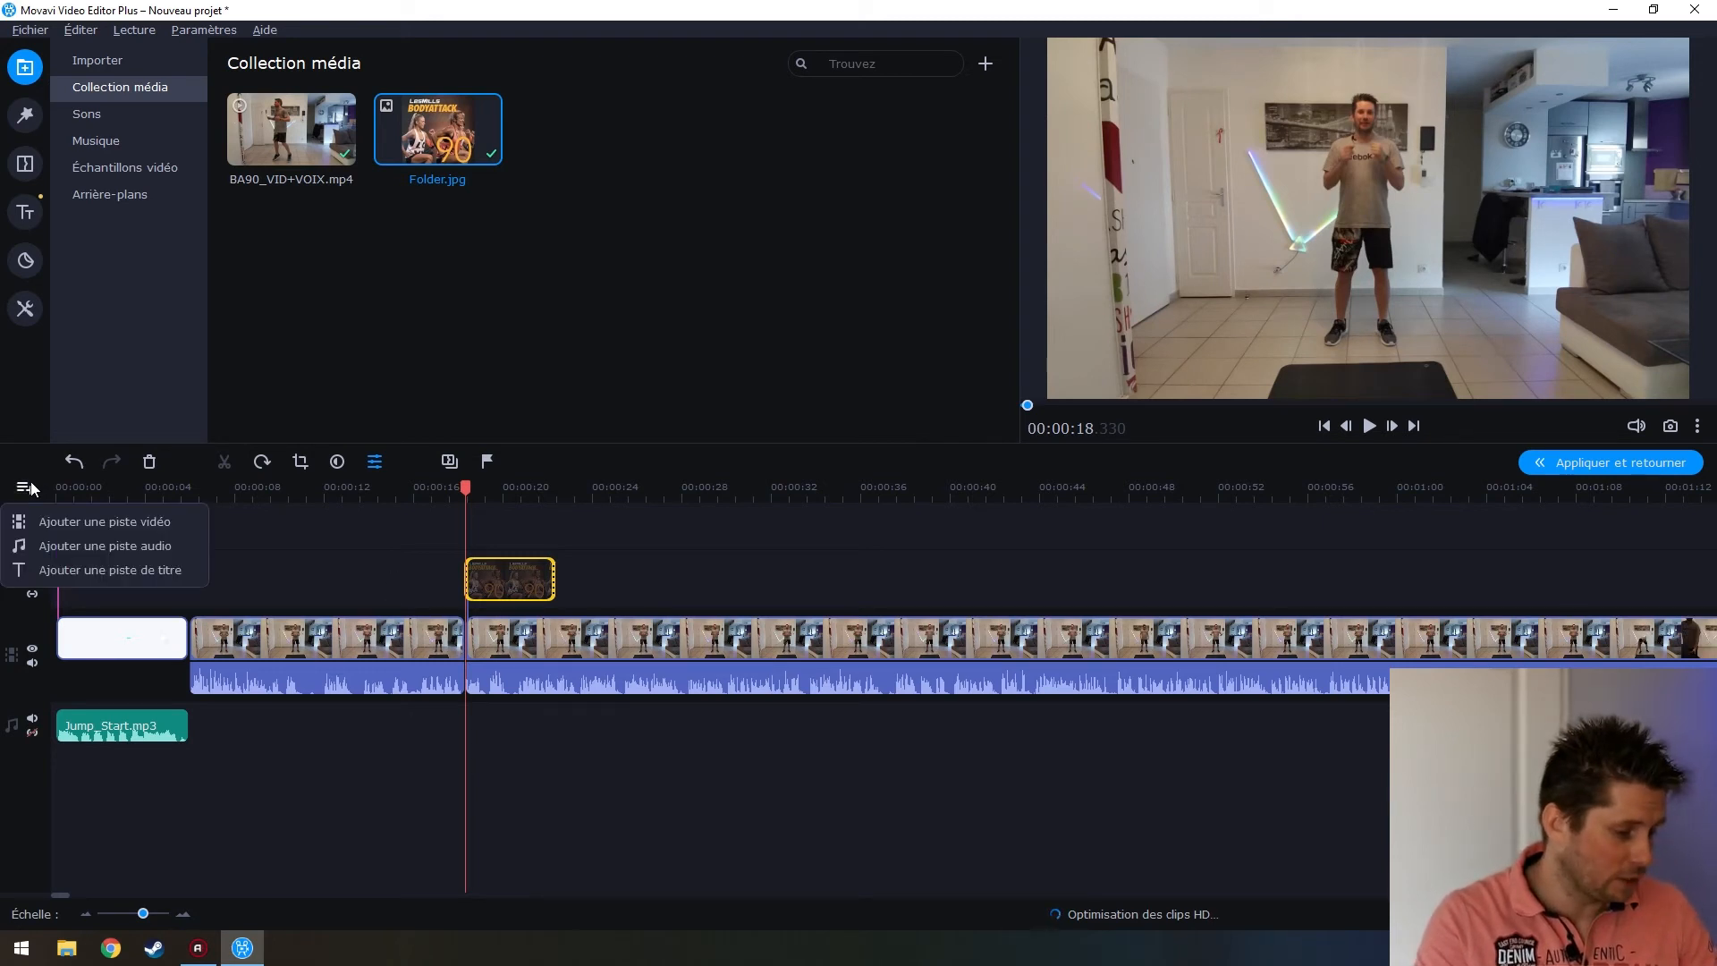
pyautogui.click(81, 572)
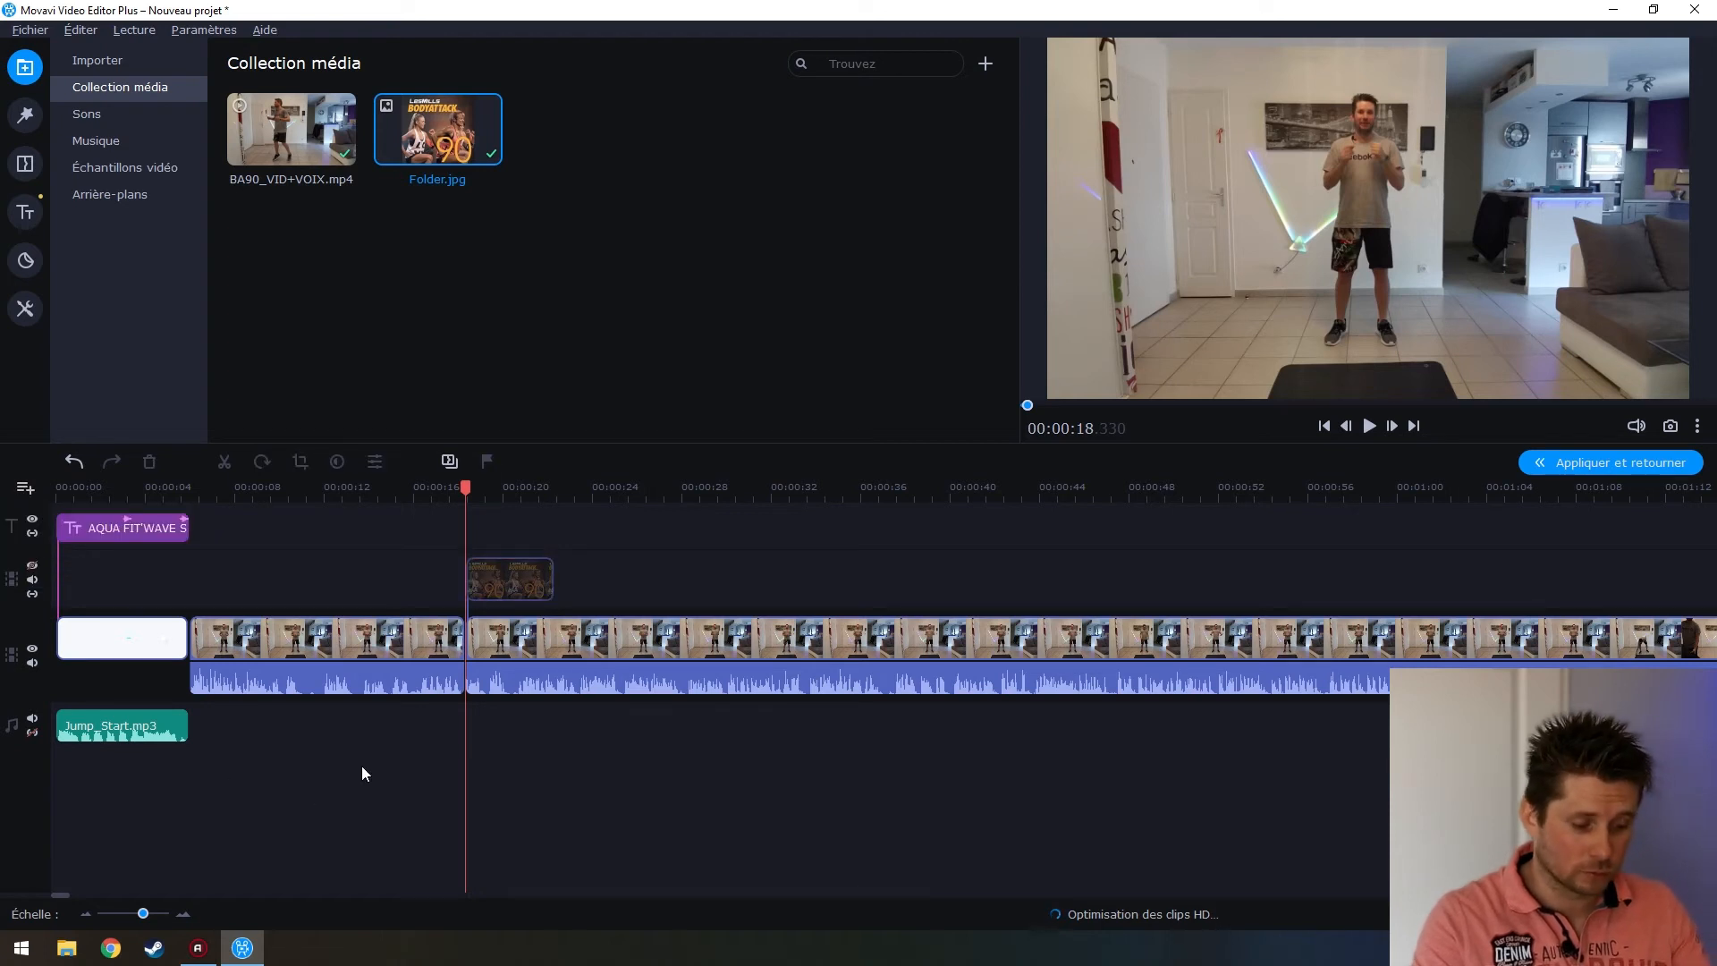
pyautogui.click(510, 586)
pyautogui.click(450, 642)
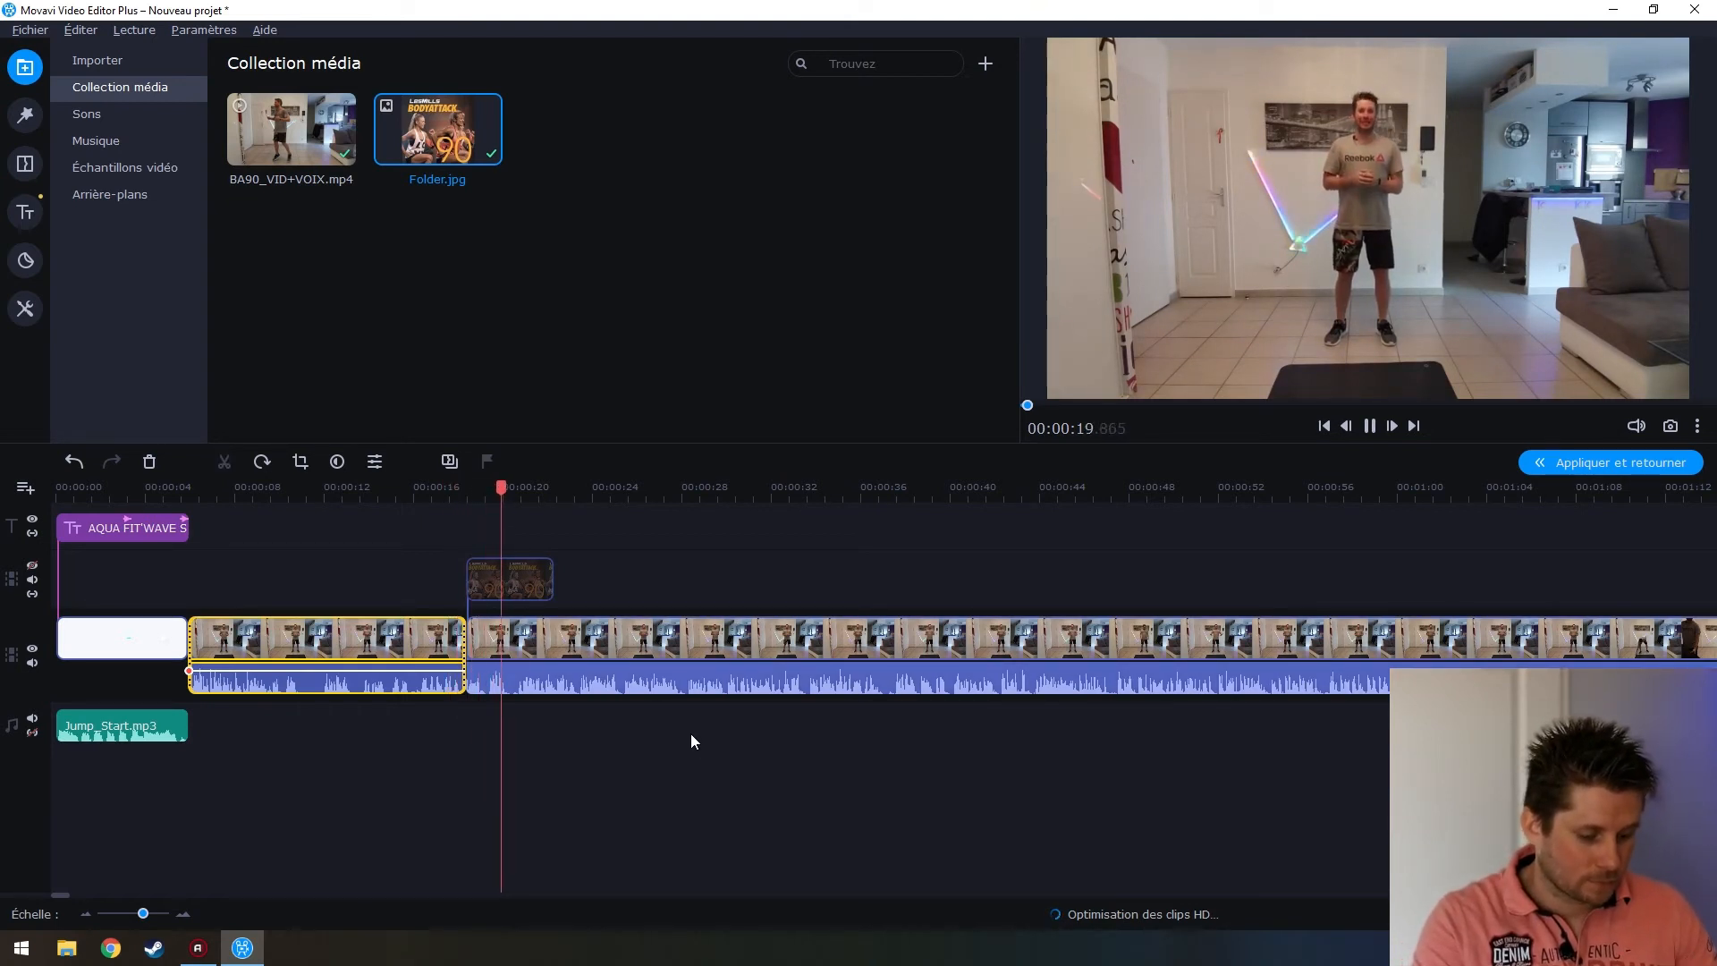
pyautogui.click(496, 589)
pyautogui.rightClick(496, 590)
pyautogui.doubleClick(521, 594)
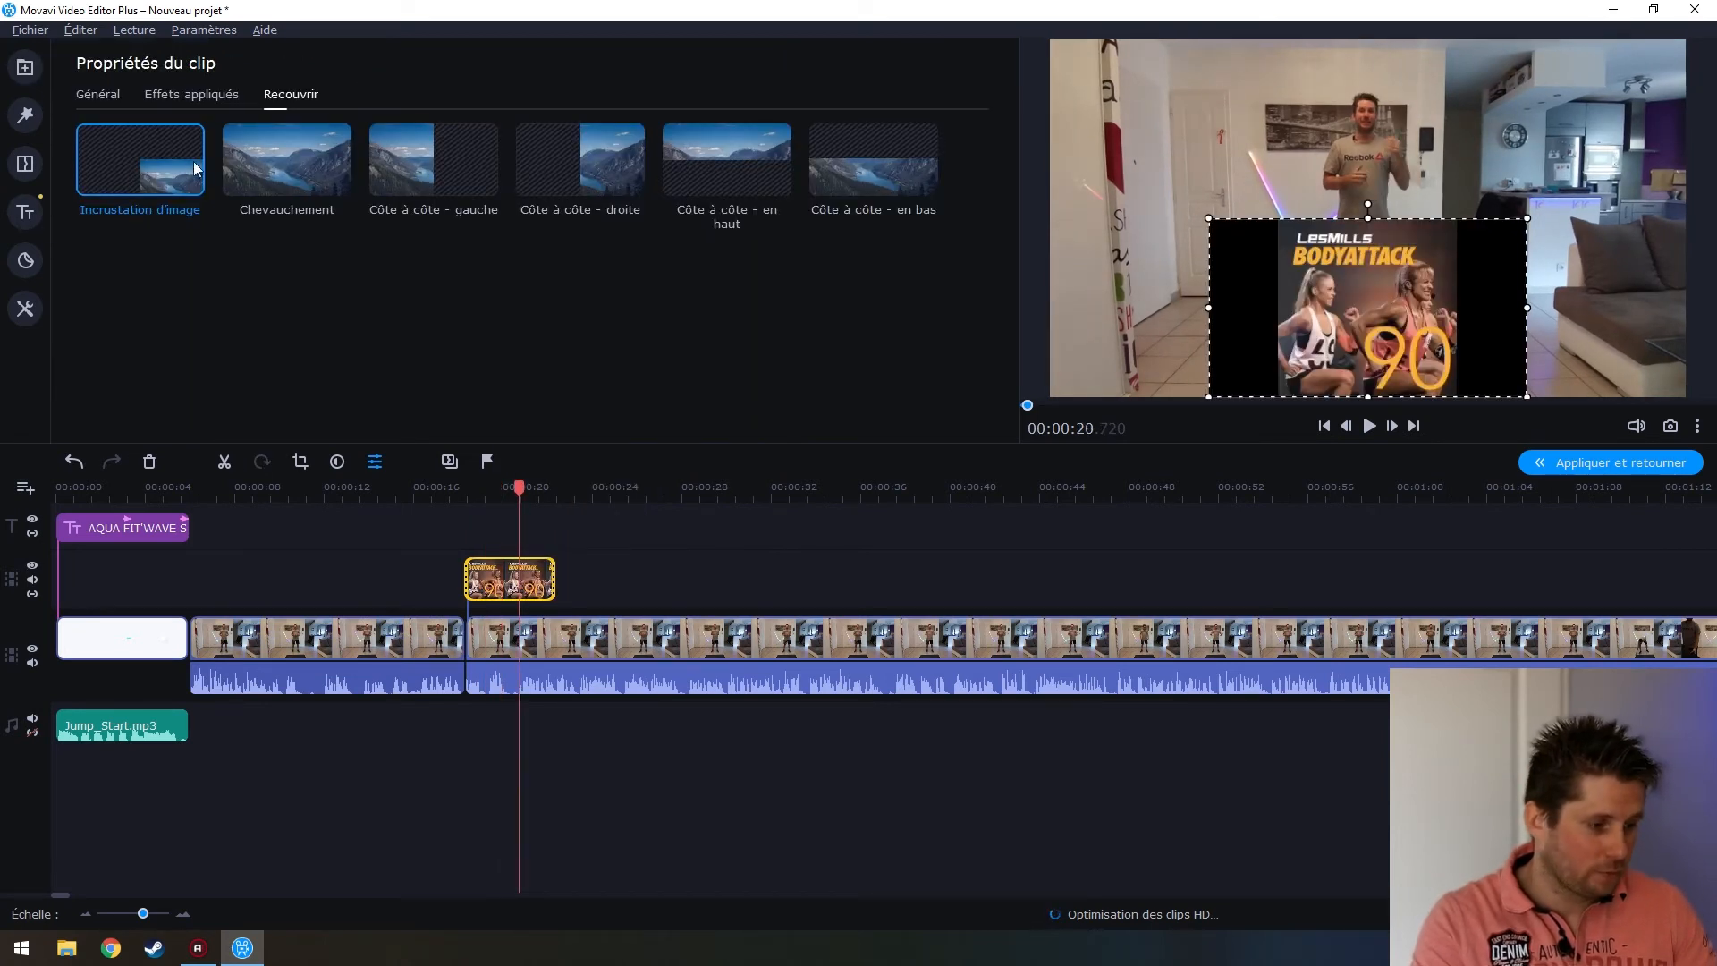
pyautogui.click(279, 181)
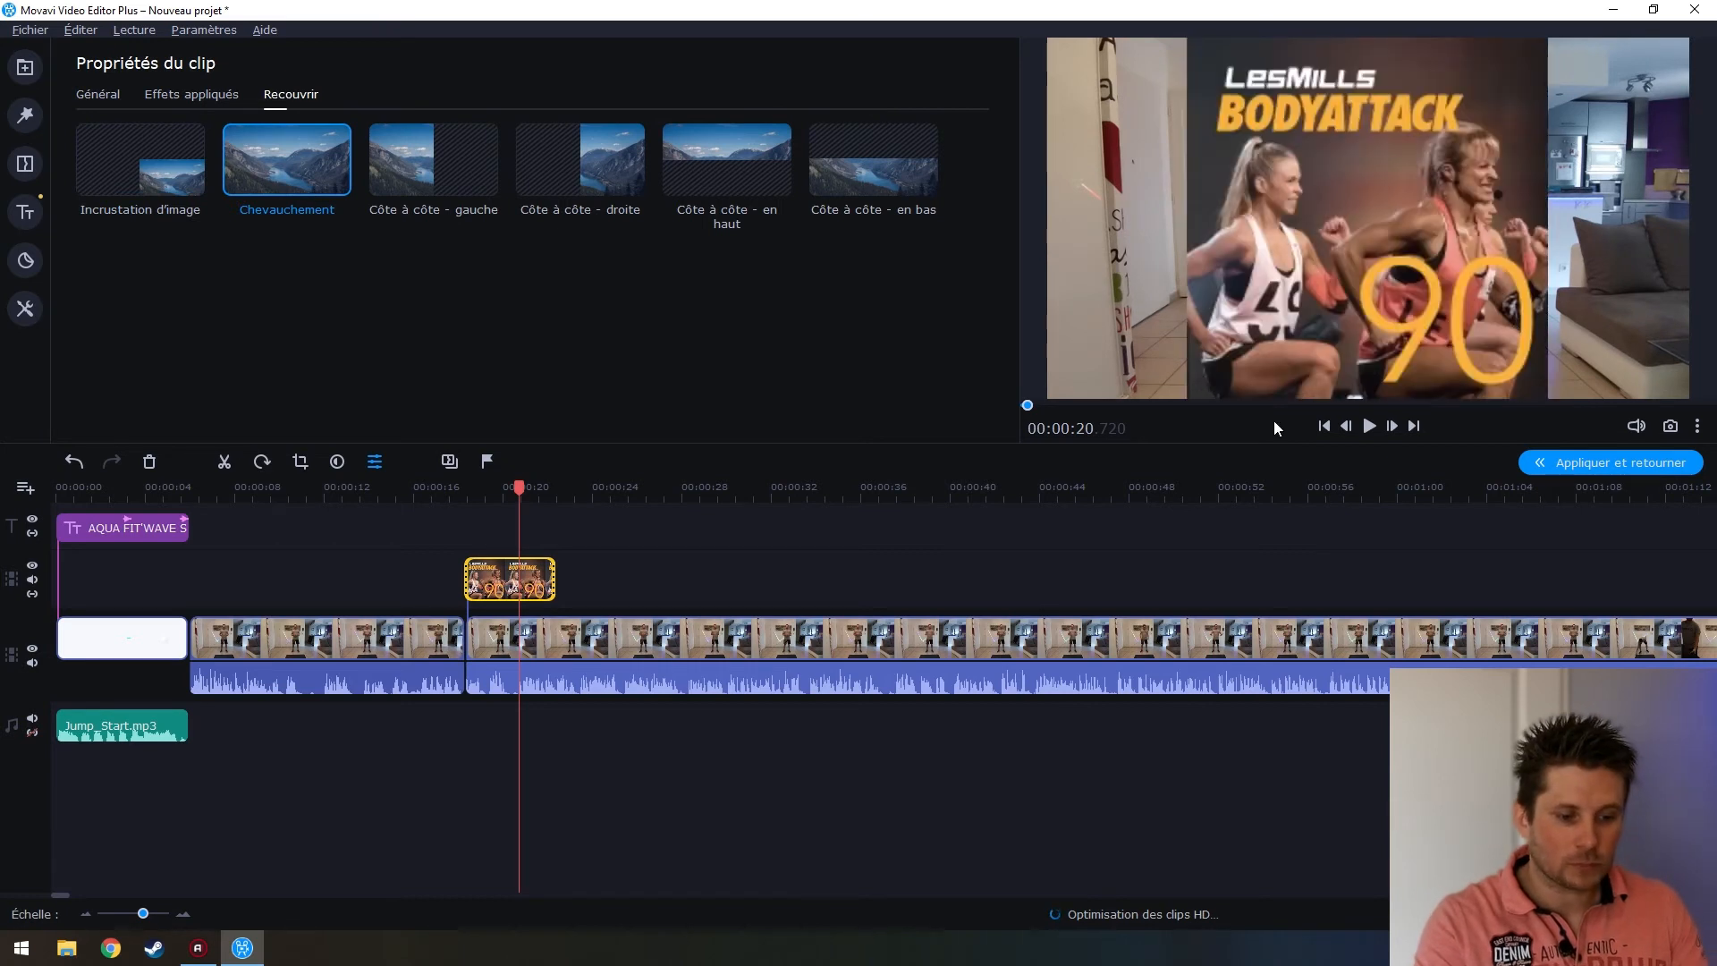
# Play the workout clip to check the full-frame cover overlay, then reselect the overlay
pyautogui.click(410, 646)
pyautogui.click(434, 644)
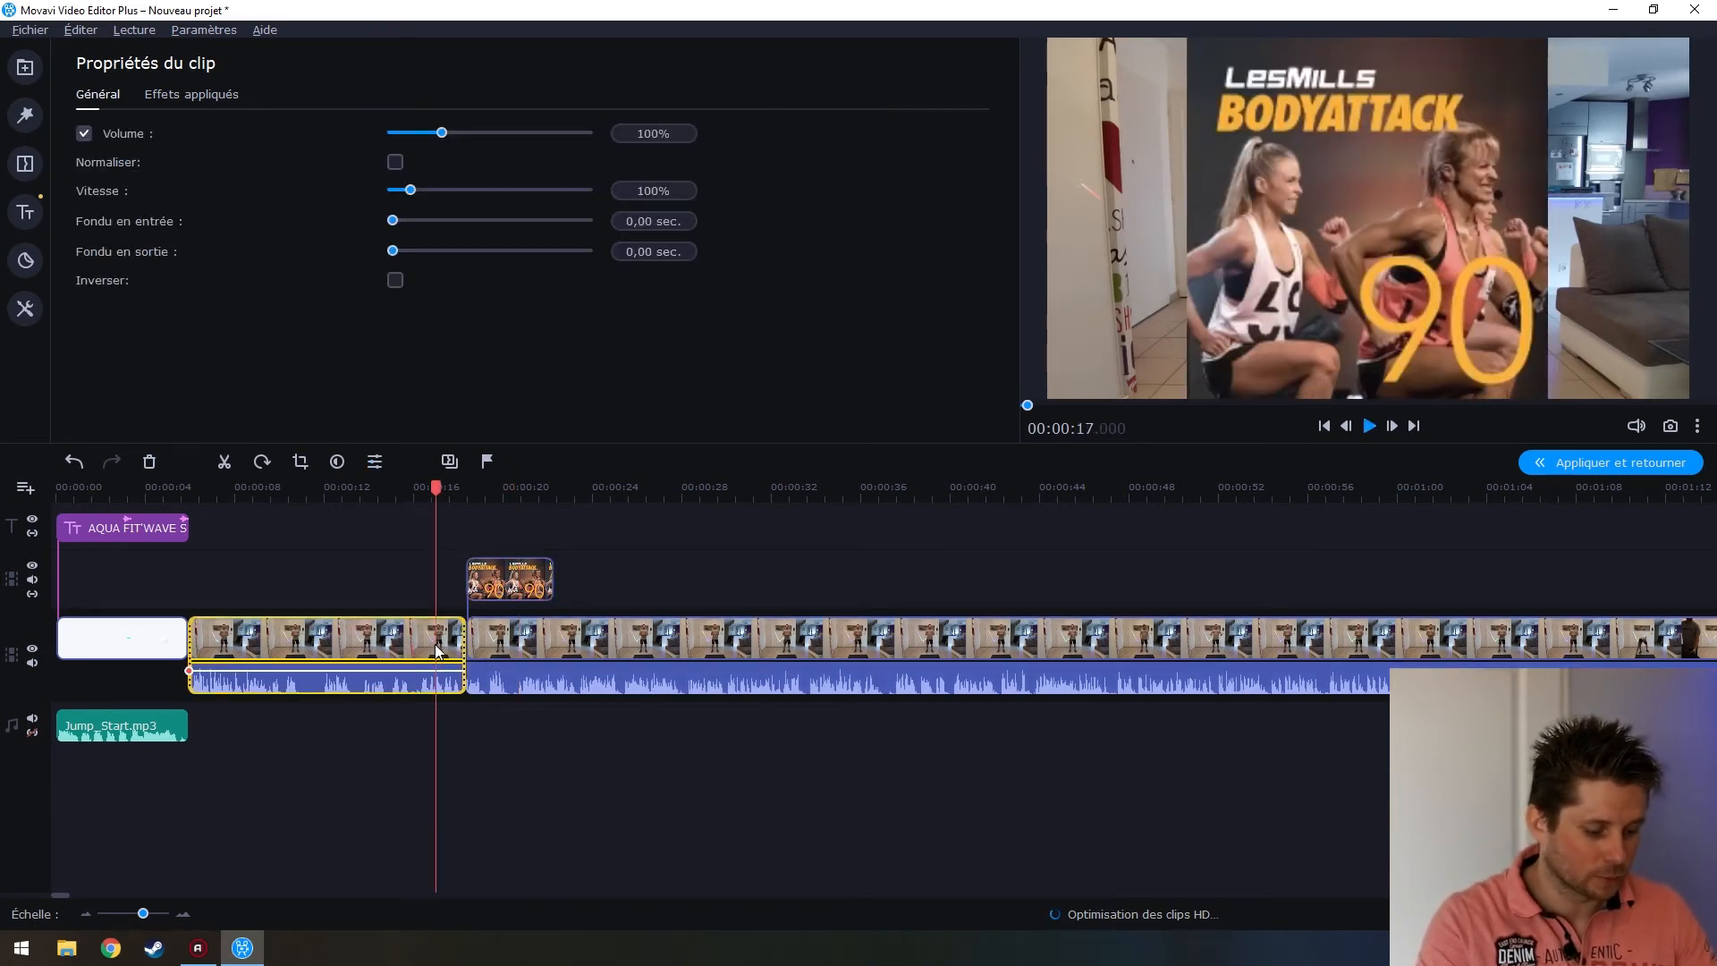
pyautogui.press('space')
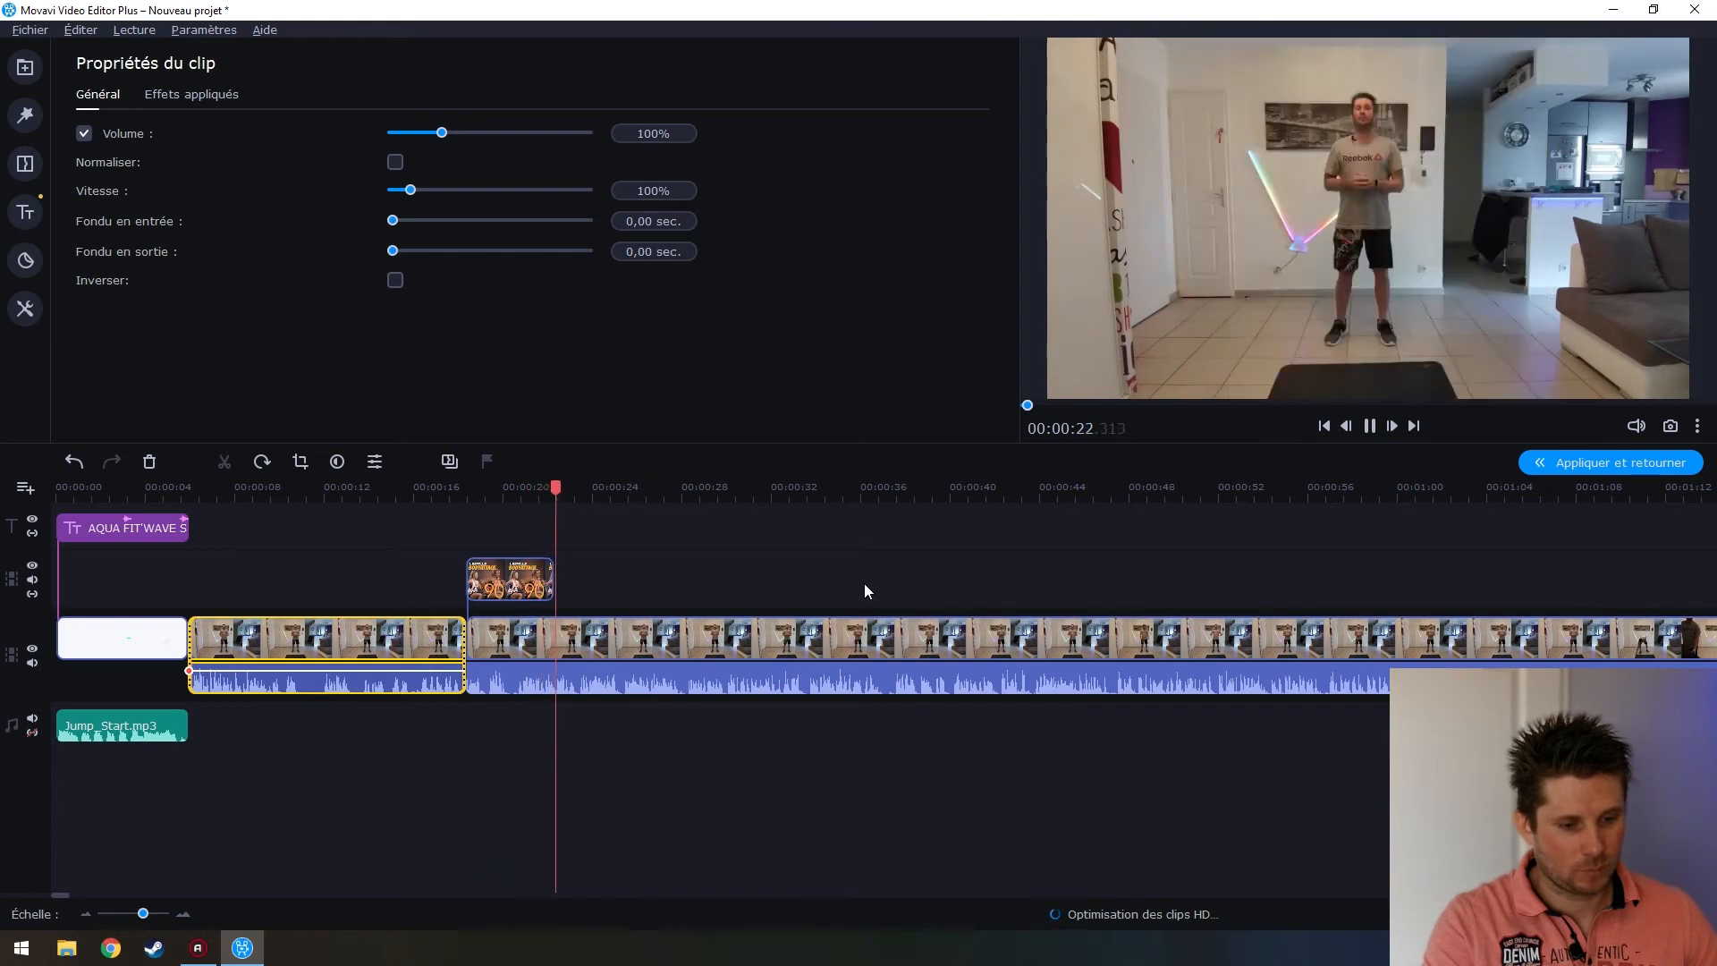
pyautogui.press('space')
pyautogui.click(527, 586)
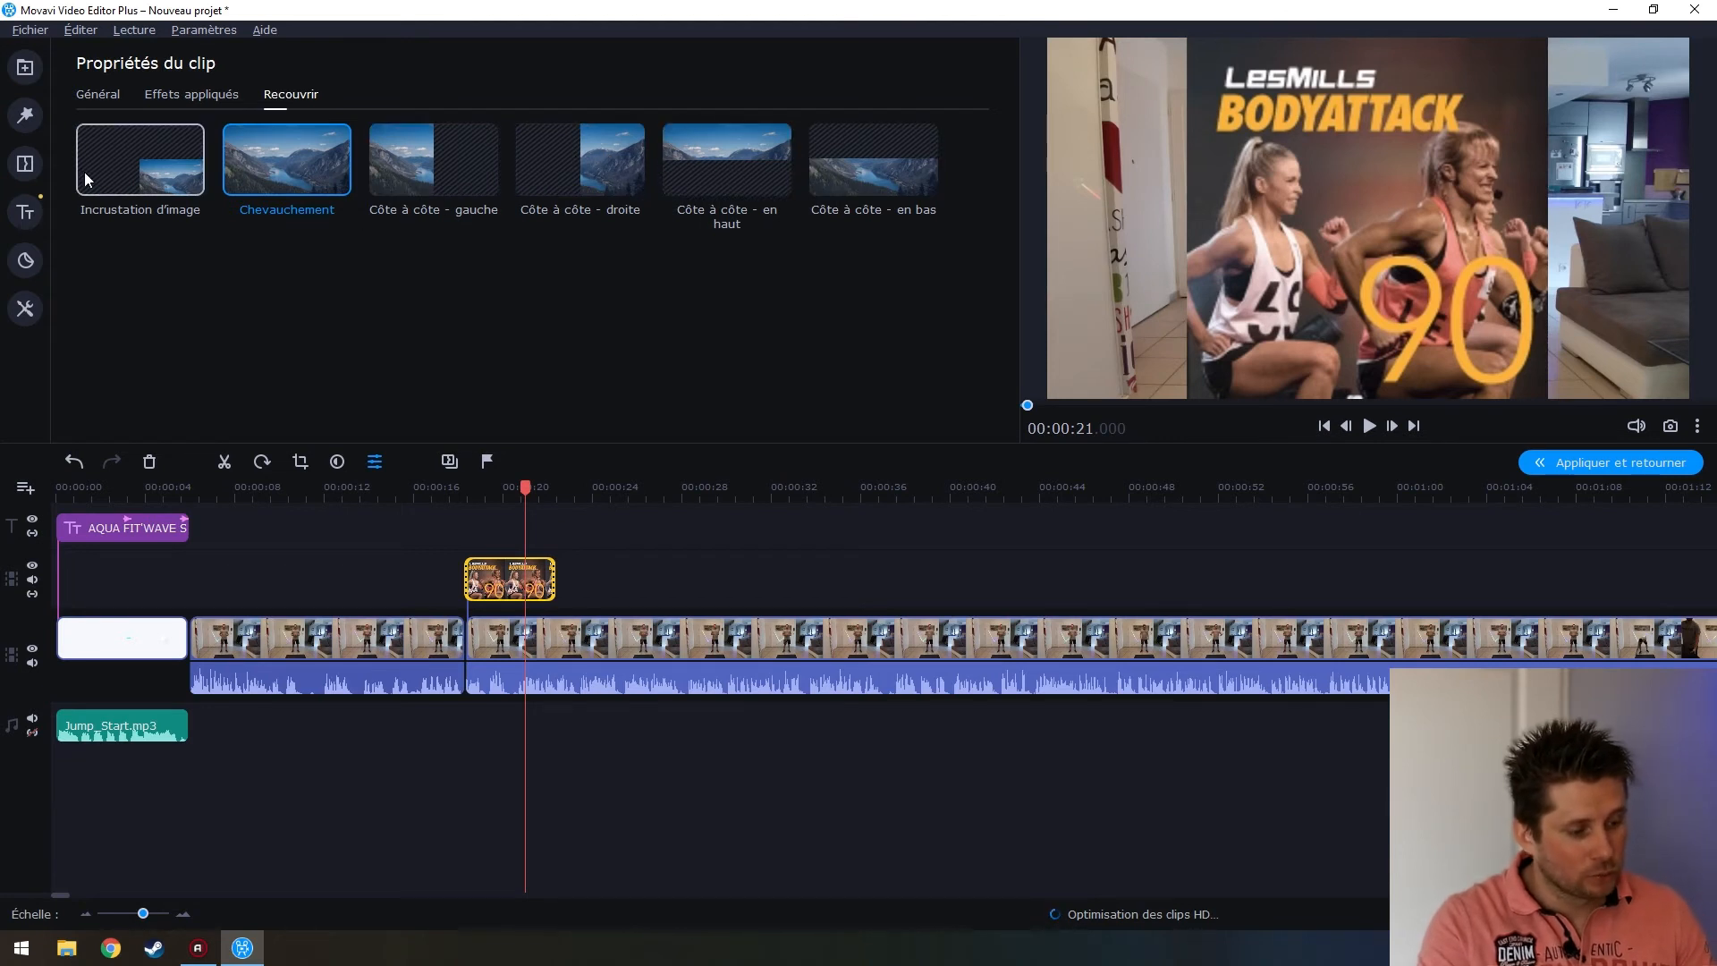
# Switch the cover to Incrustation d'image, move the inset toward bottom centre, and play to review
pyautogui.click(129, 168)
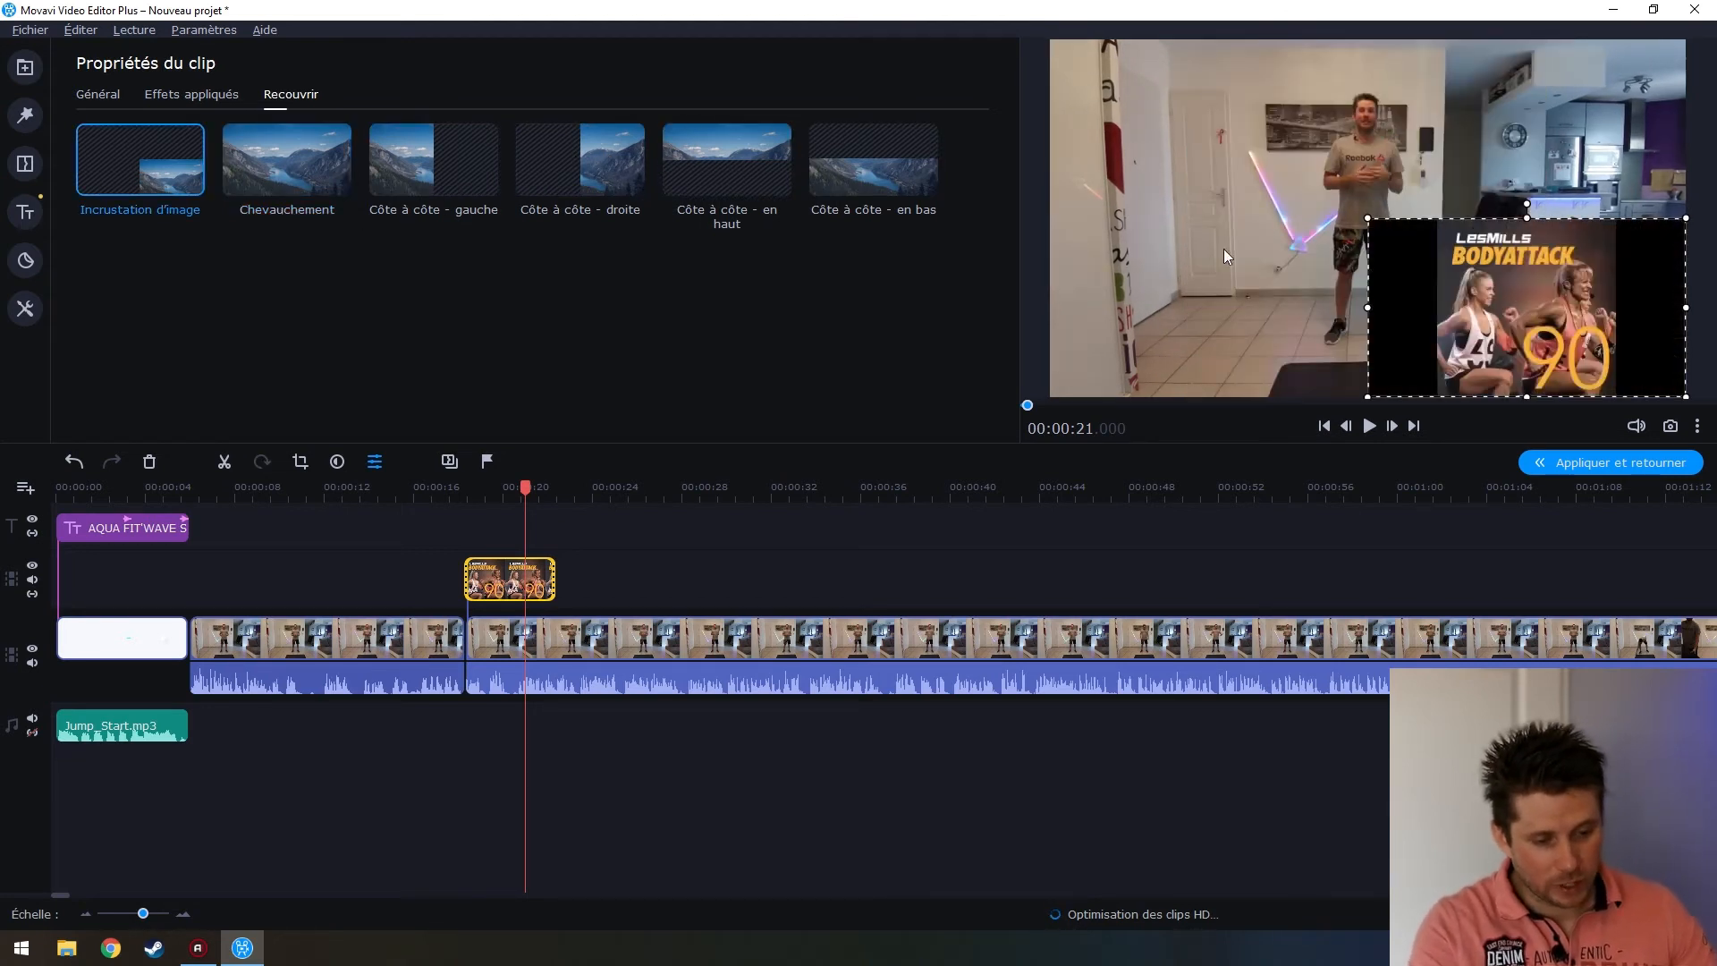
pyautogui.moveTo(1538, 285); pyautogui.dragTo(1381, 277)
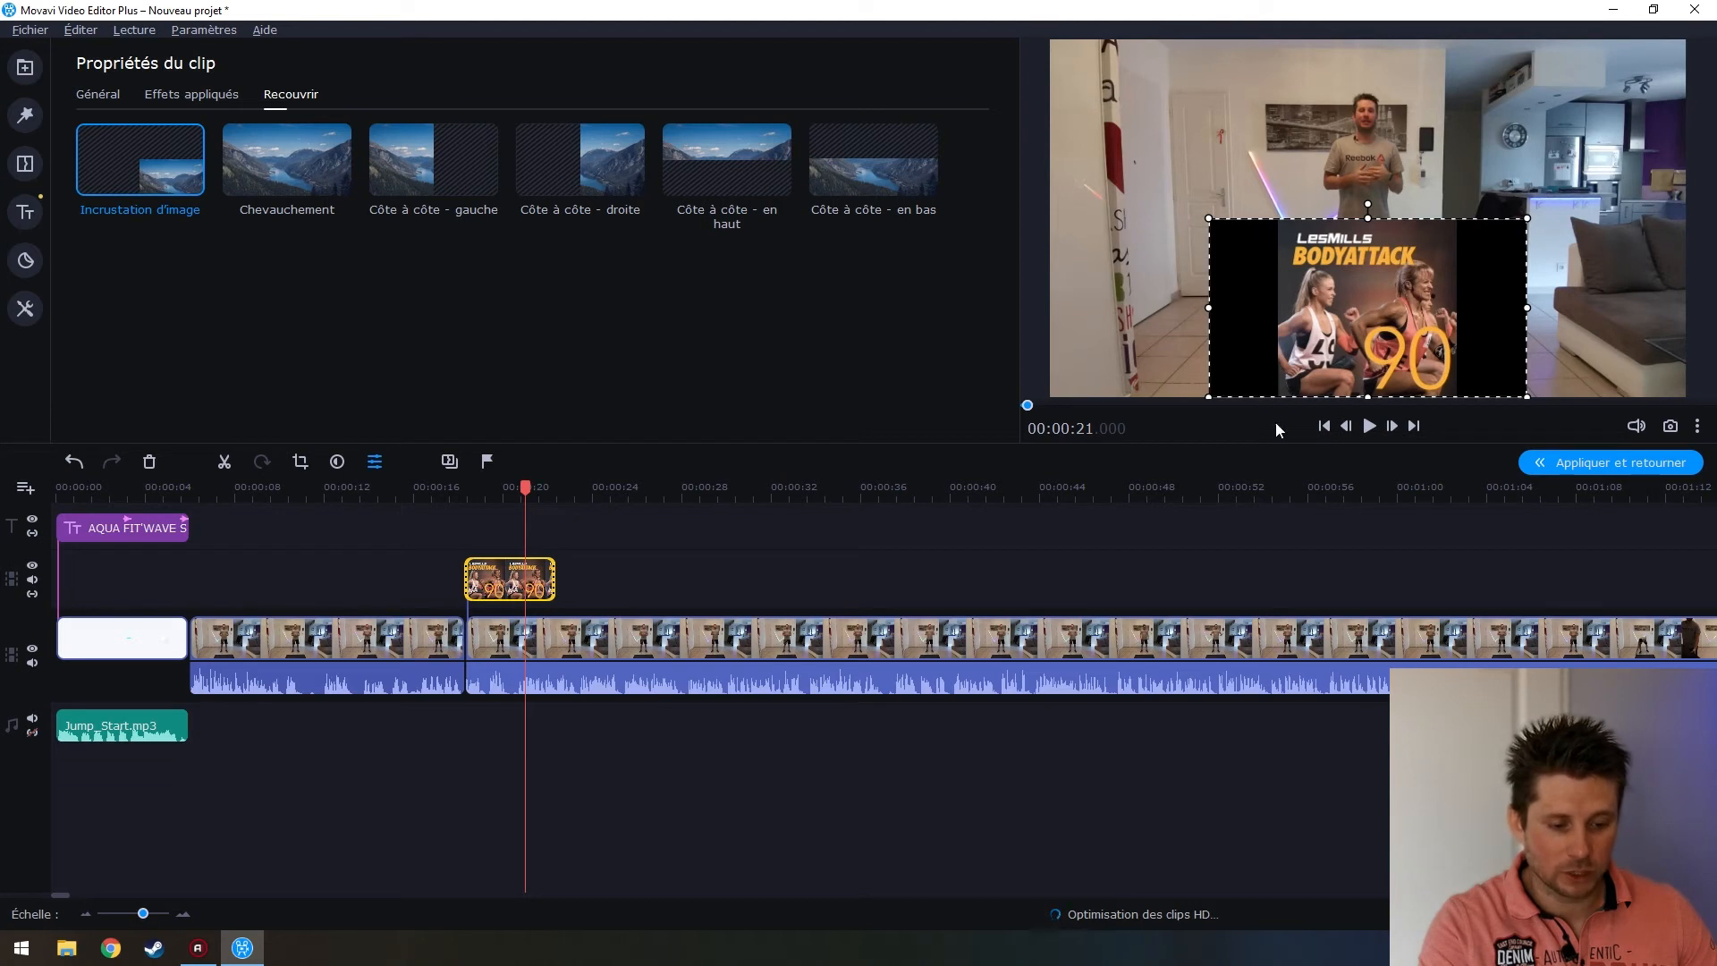
pyautogui.click(413, 591)
pyautogui.click(447, 631)
pyautogui.press('space')
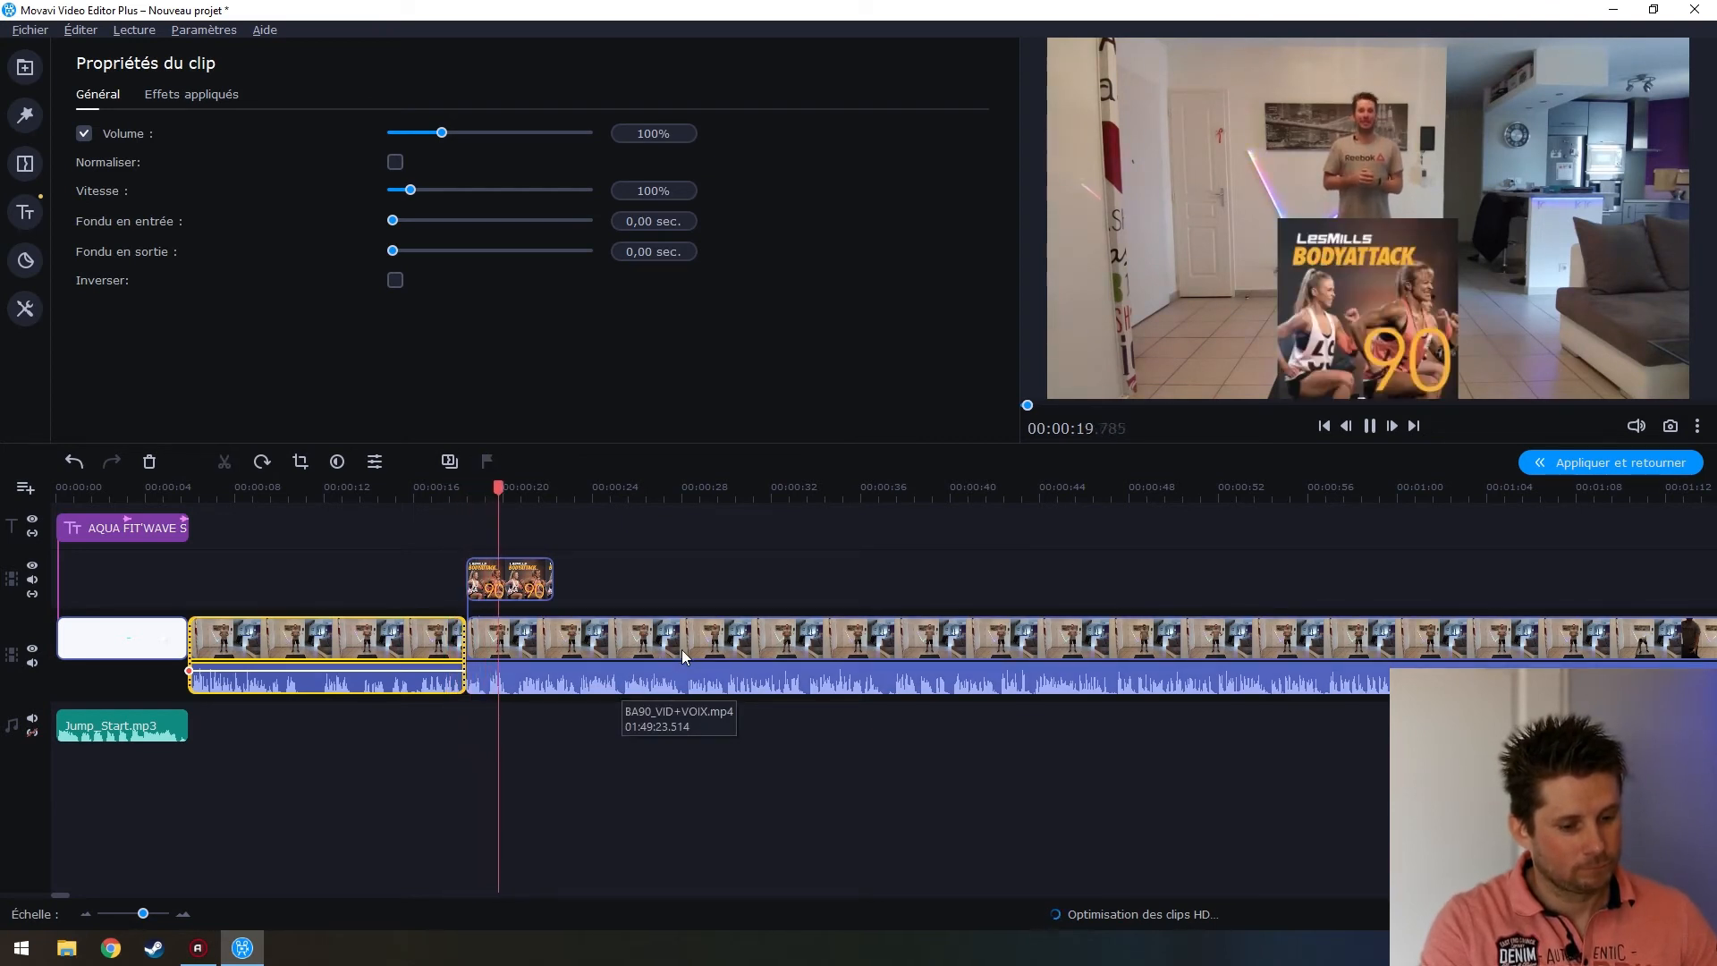
pyautogui.press('space')
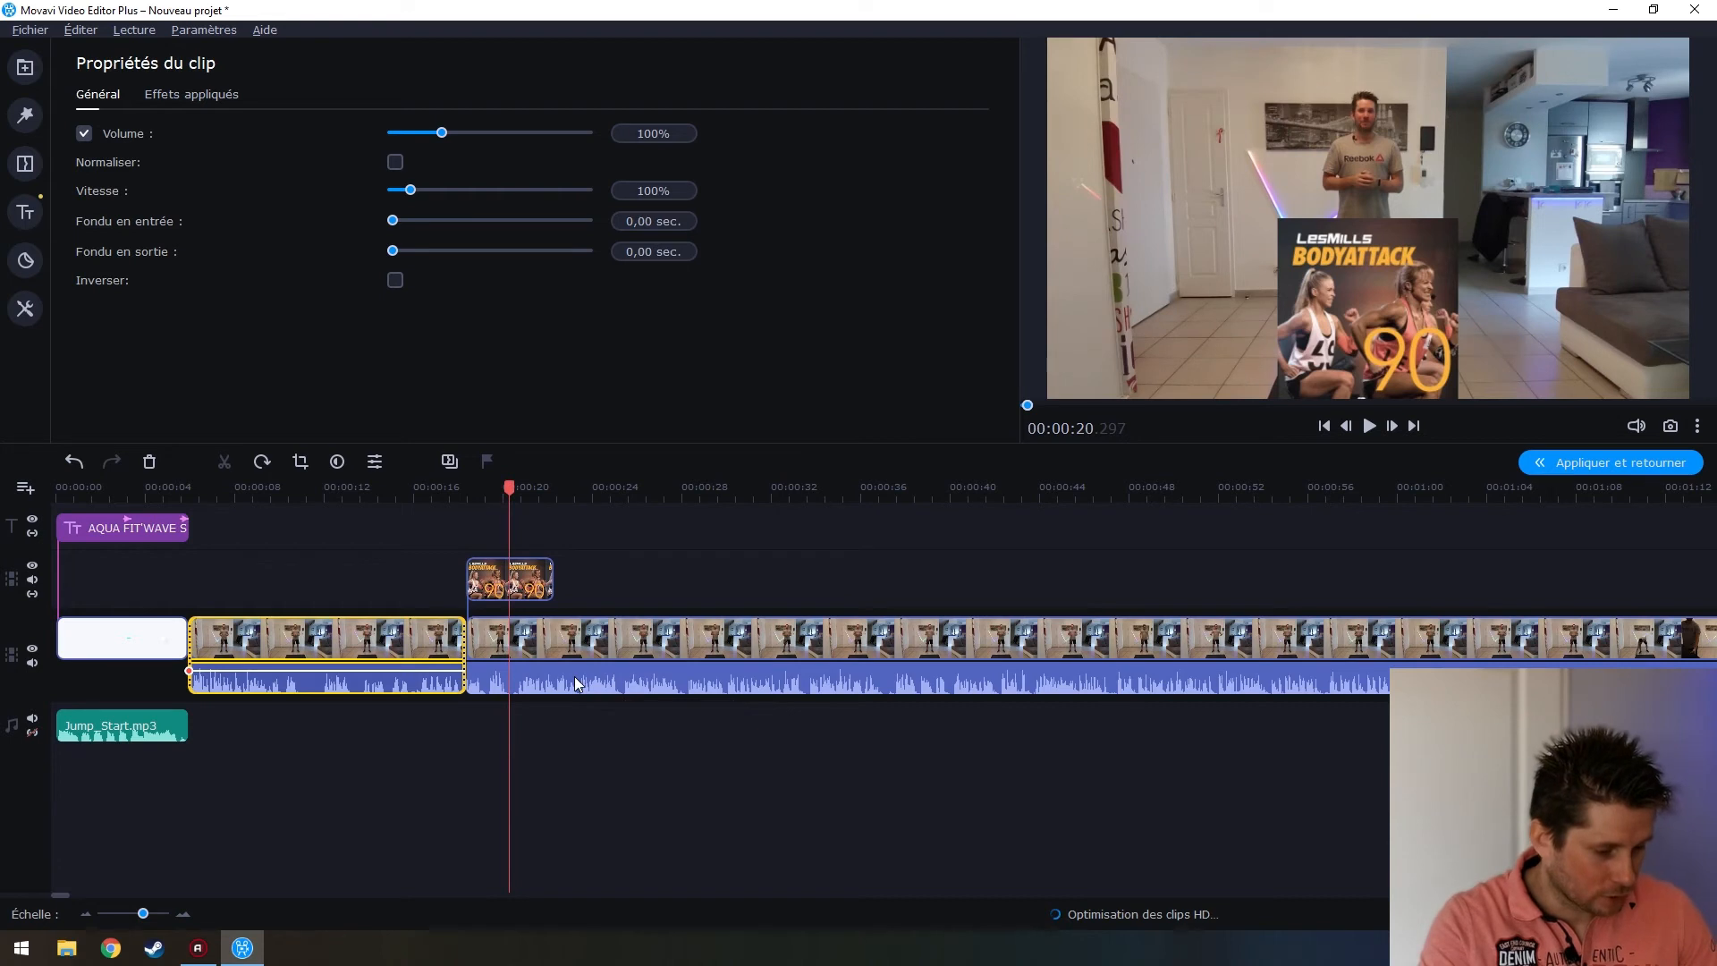
pyautogui.scroll(3, 575, 684)
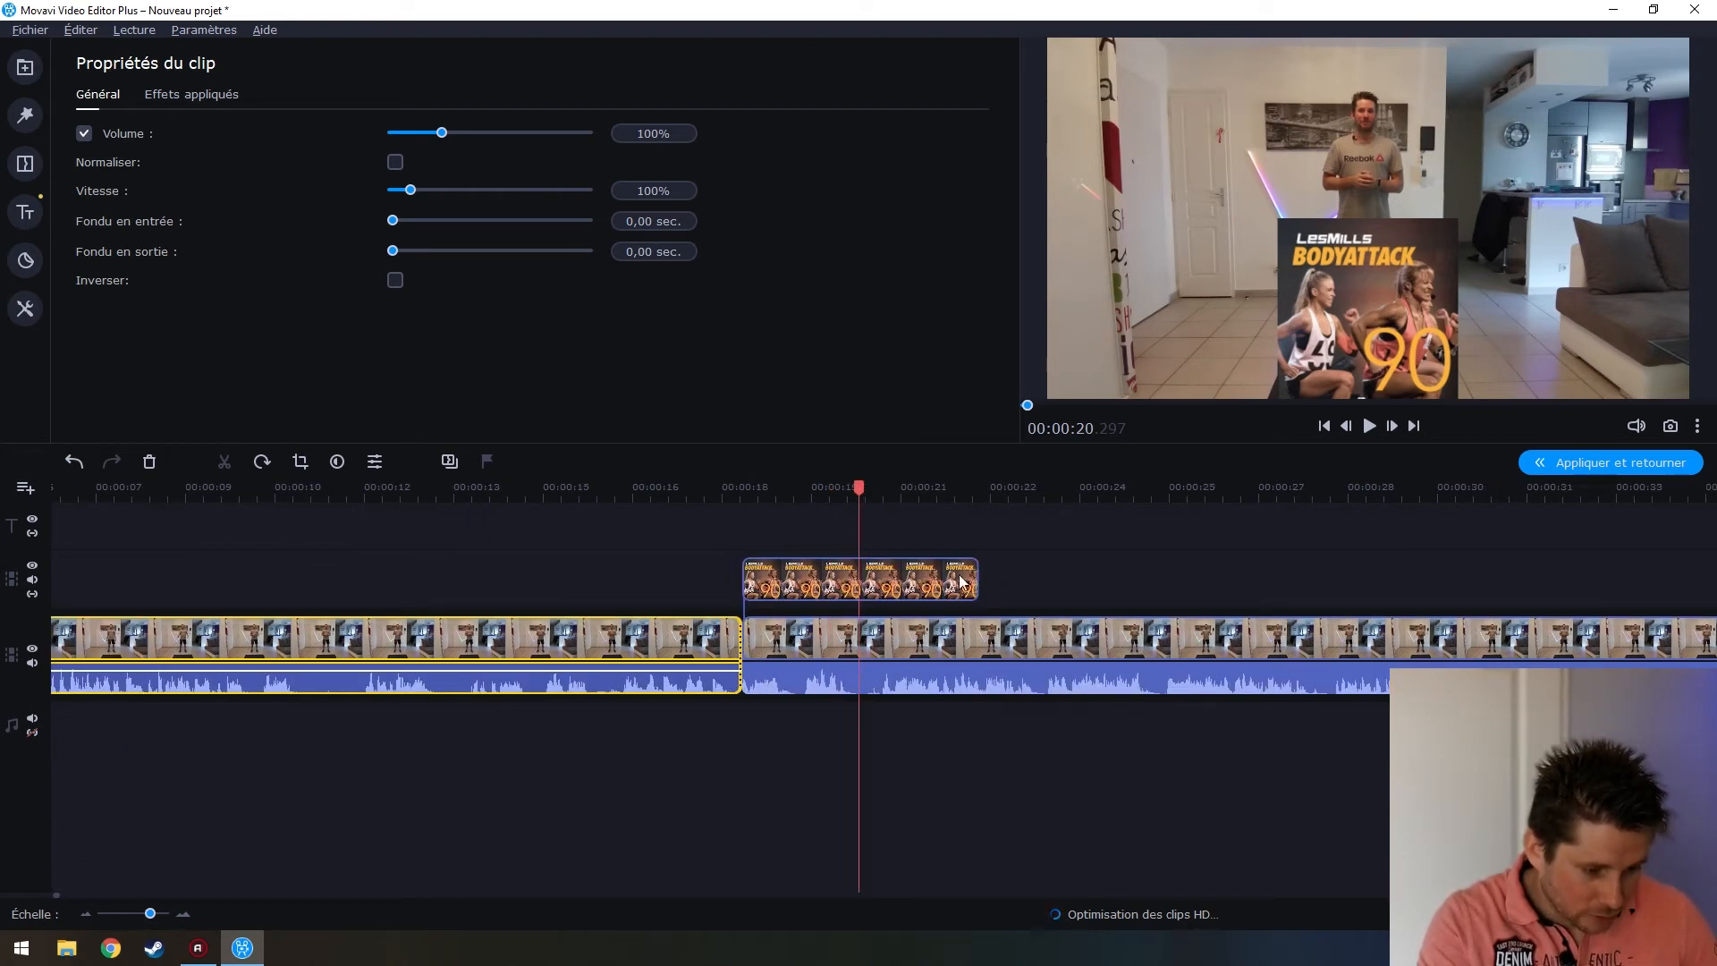
# Split the cover overlay at 00:00:20.190, delete the right half, and play back the result
pyautogui.moveTo(861, 486); pyautogui.dragTo(853, 486)
pyautogui.moveTo(915, 759); pyautogui.dragTo(841, 573)
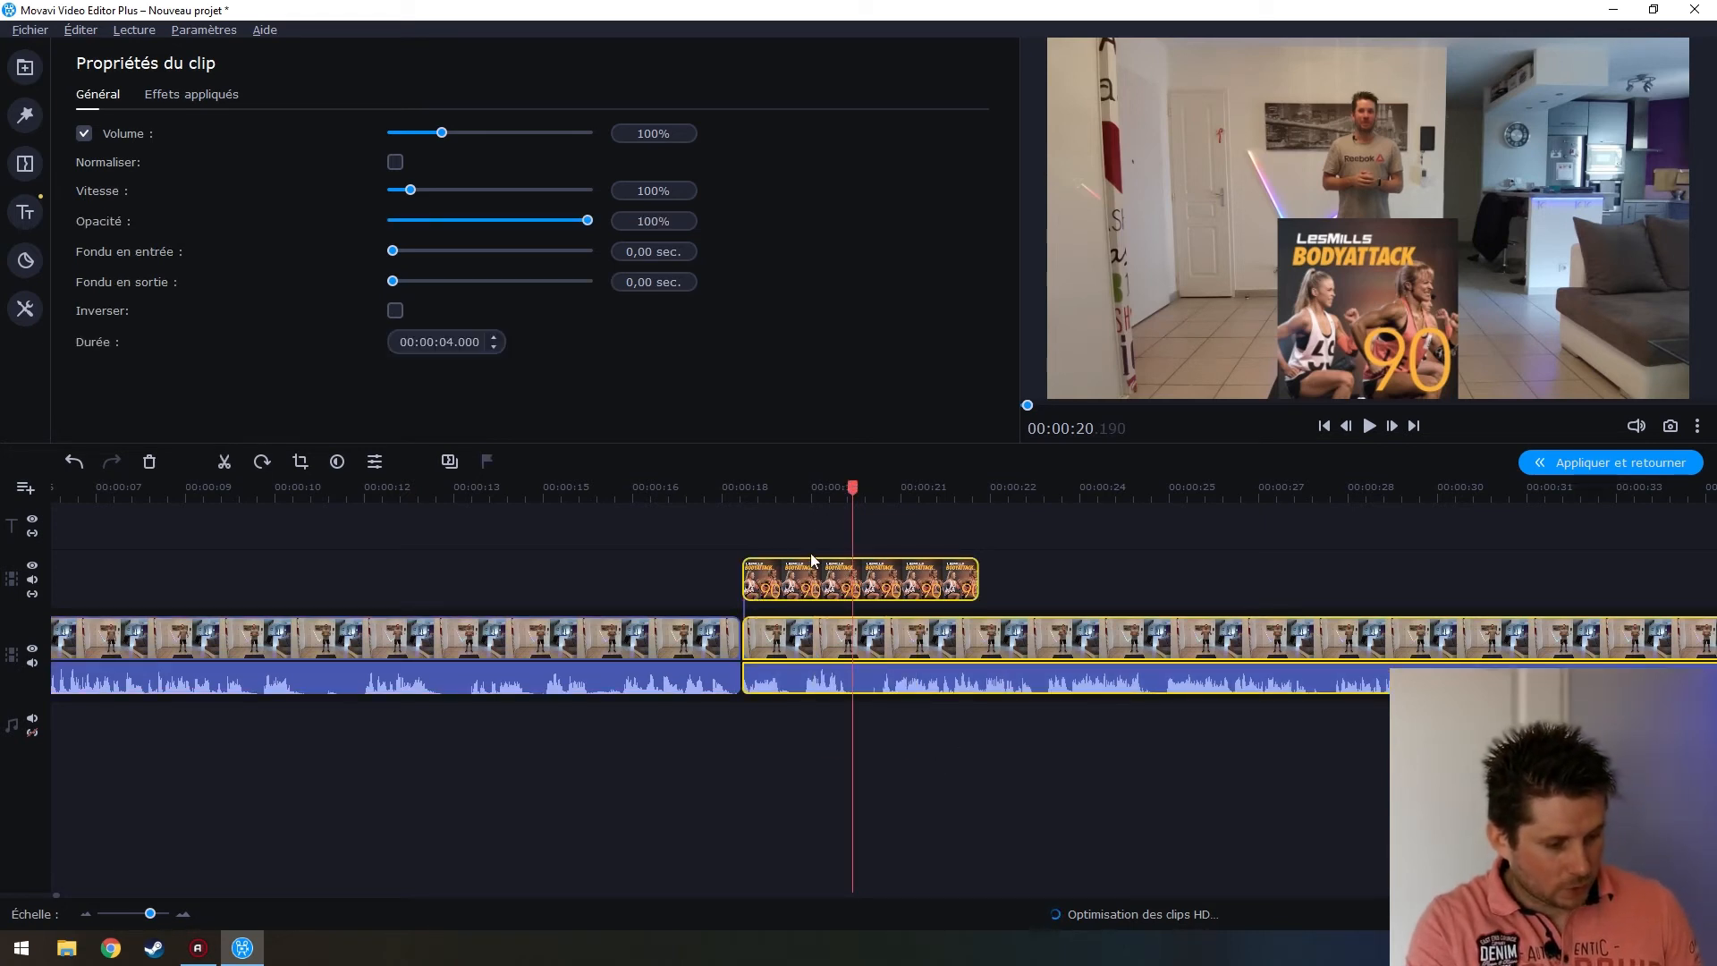
pyautogui.click(832, 519)
pyautogui.click(859, 578)
pyautogui.hotkey('ctrl', 'b')
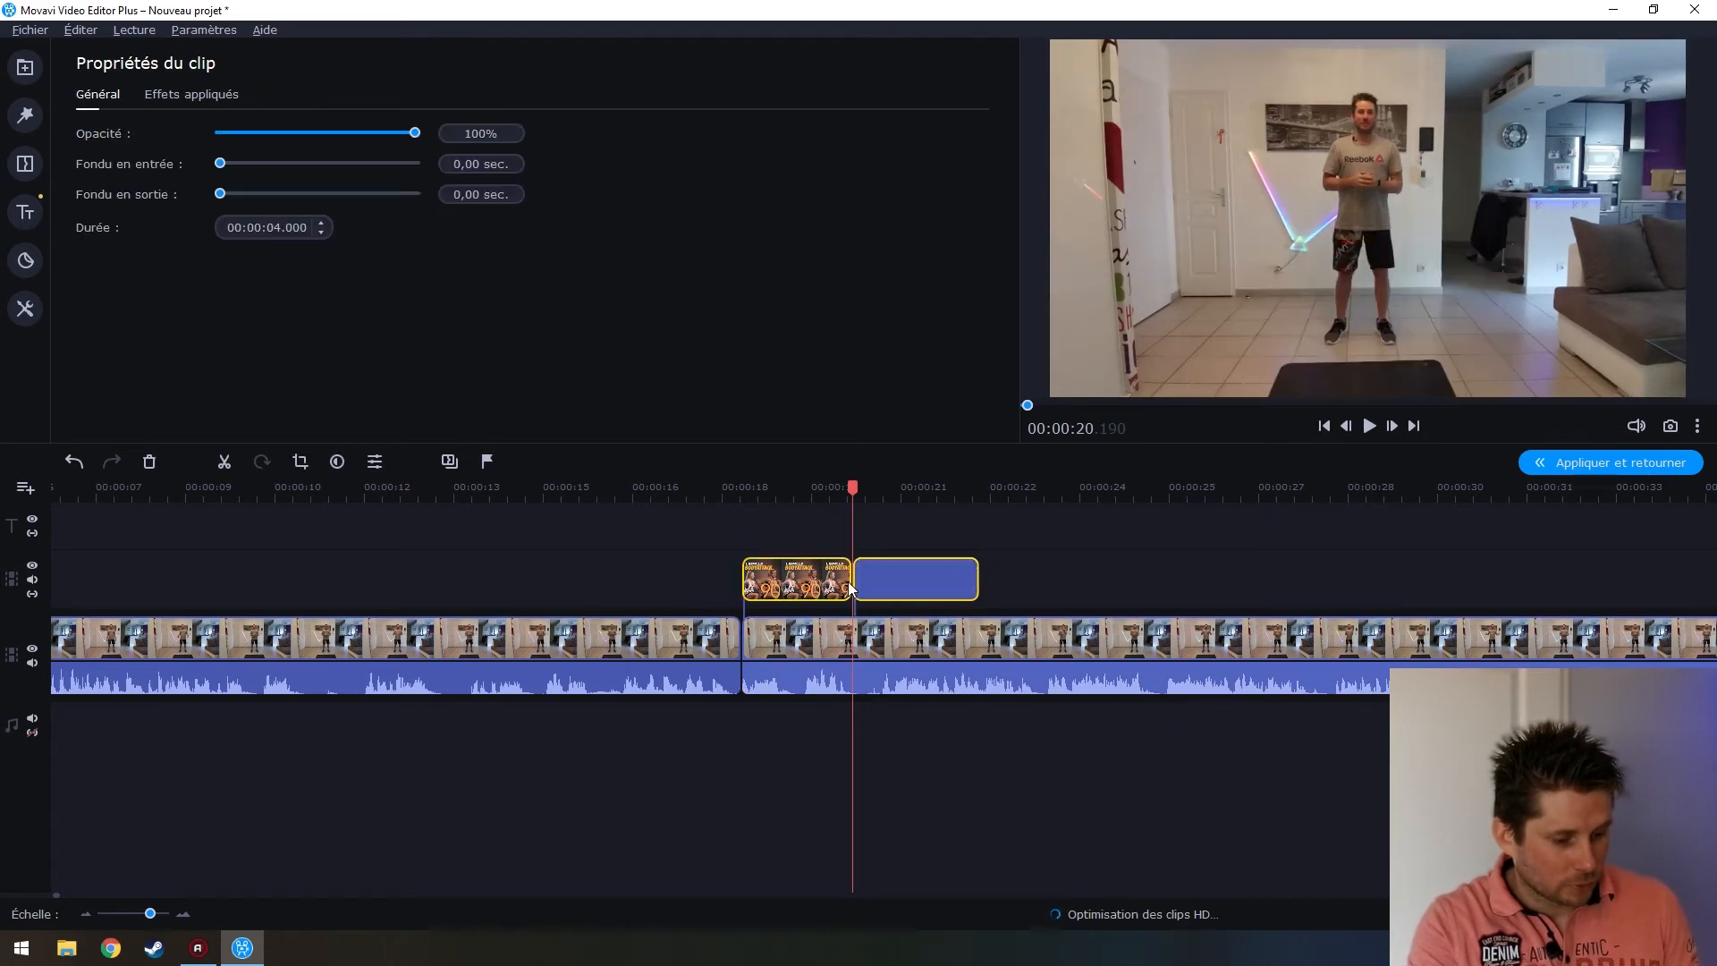
pyautogui.press('Delete')
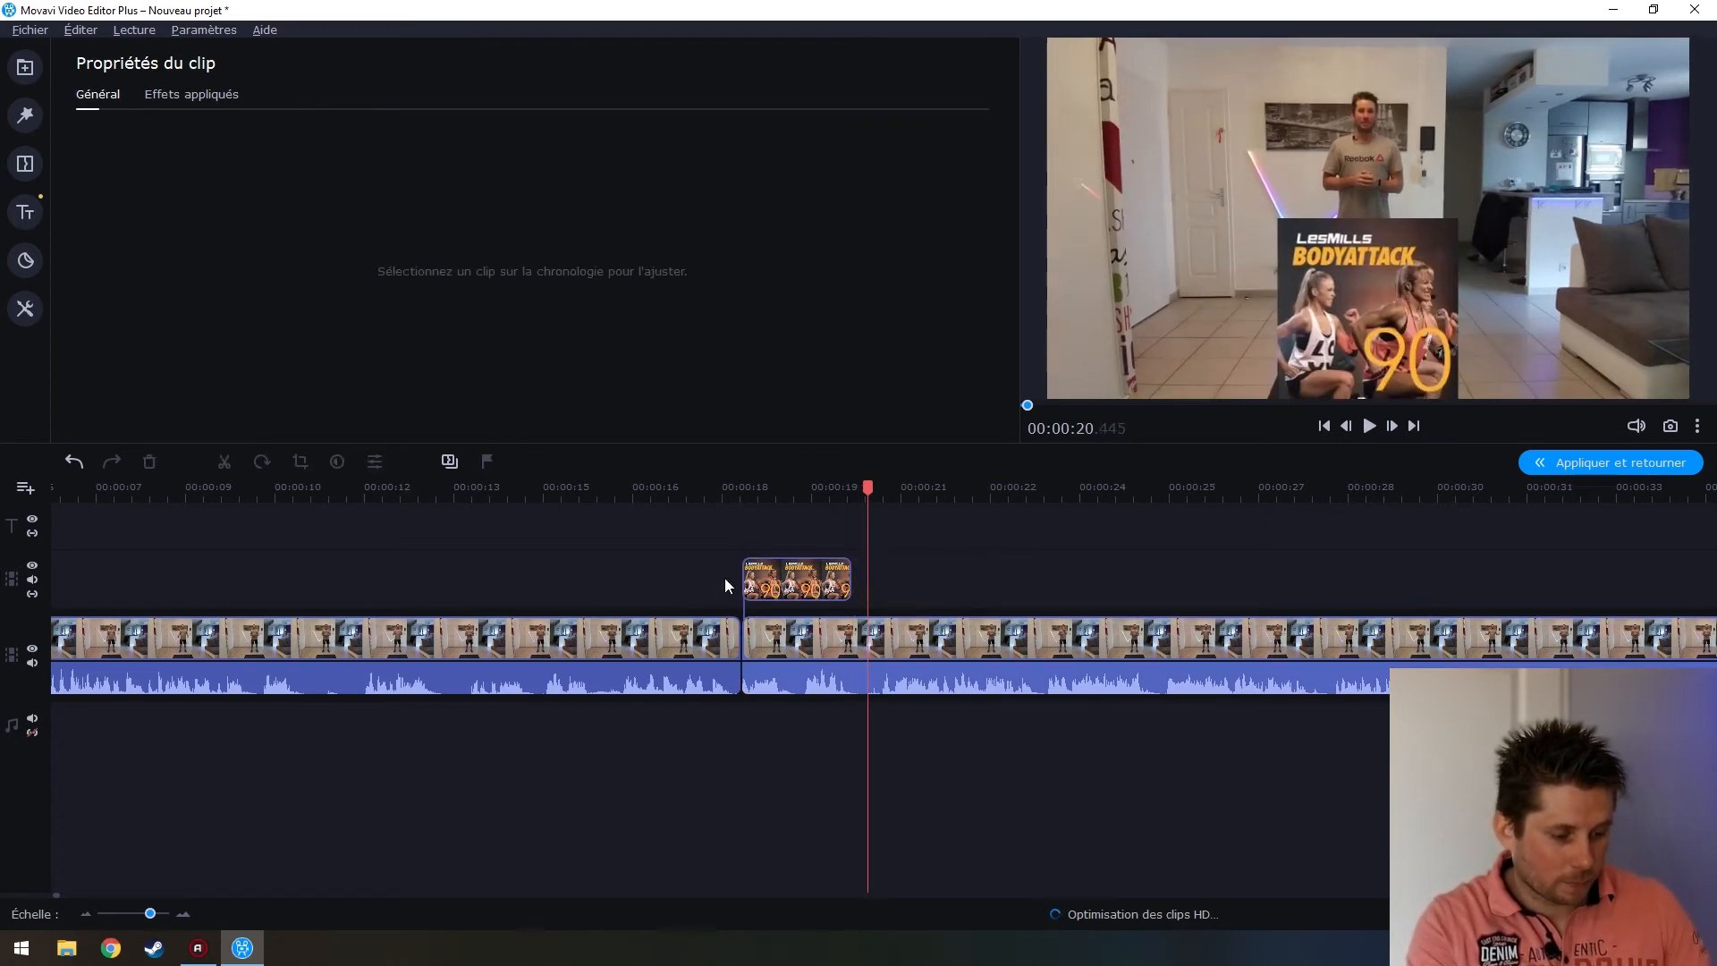
pyautogui.click(699, 644)
pyautogui.press('space')
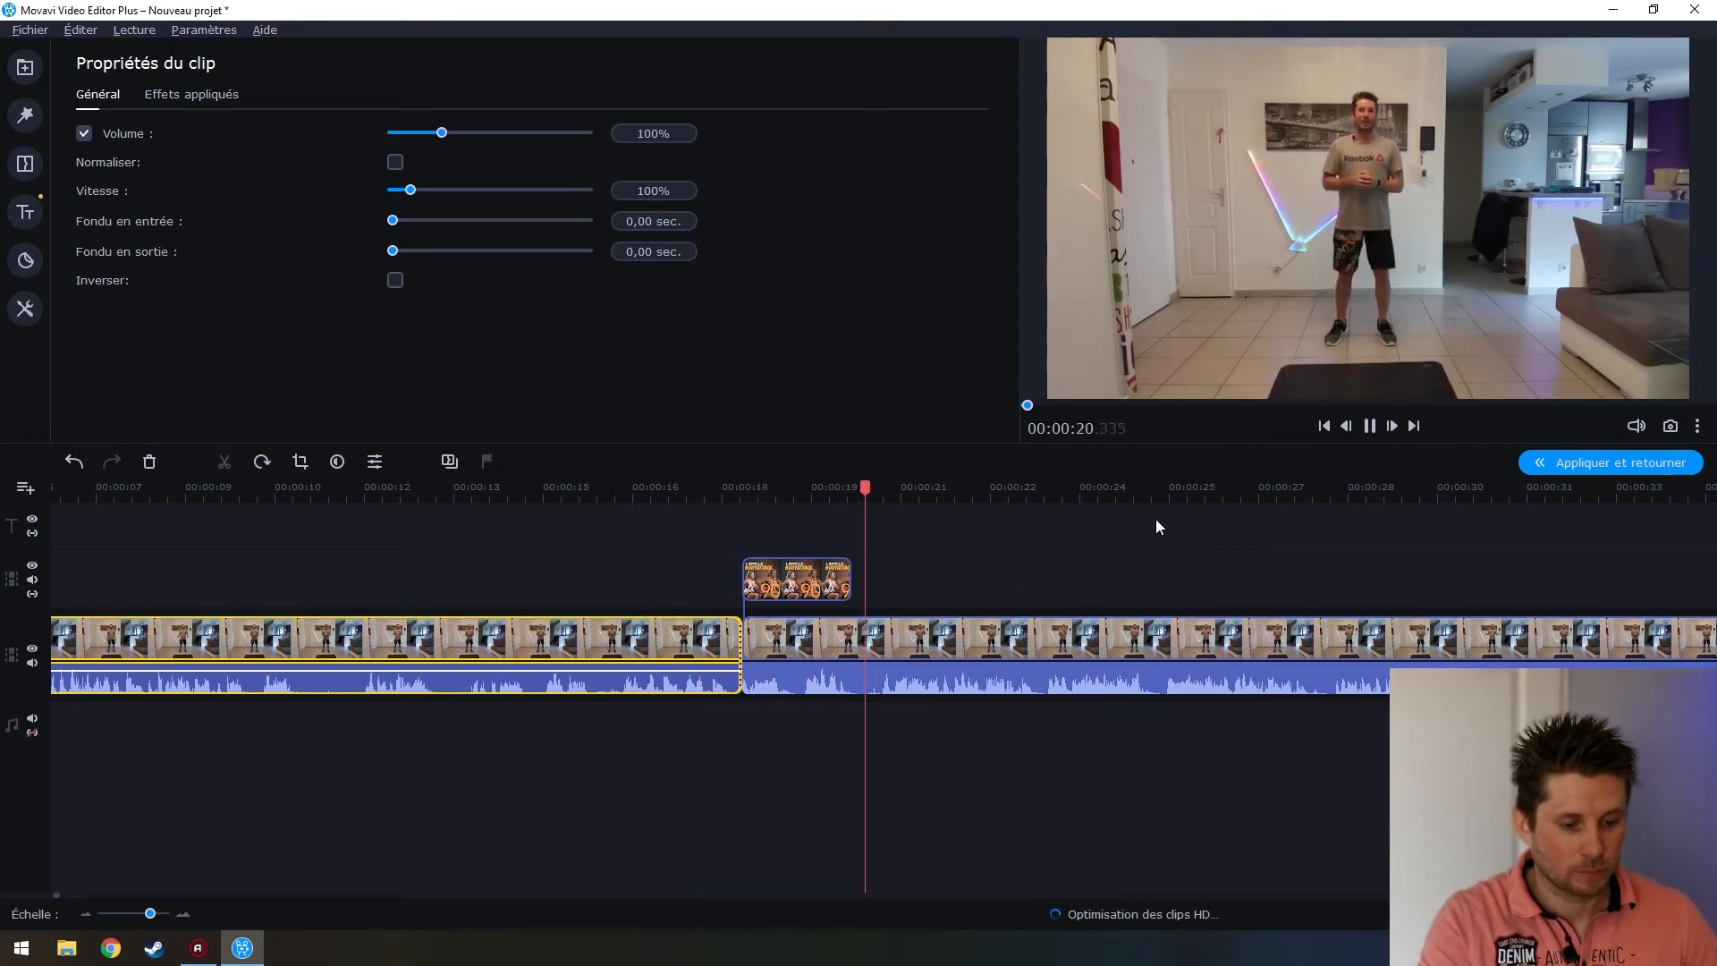
pyautogui.press('space')
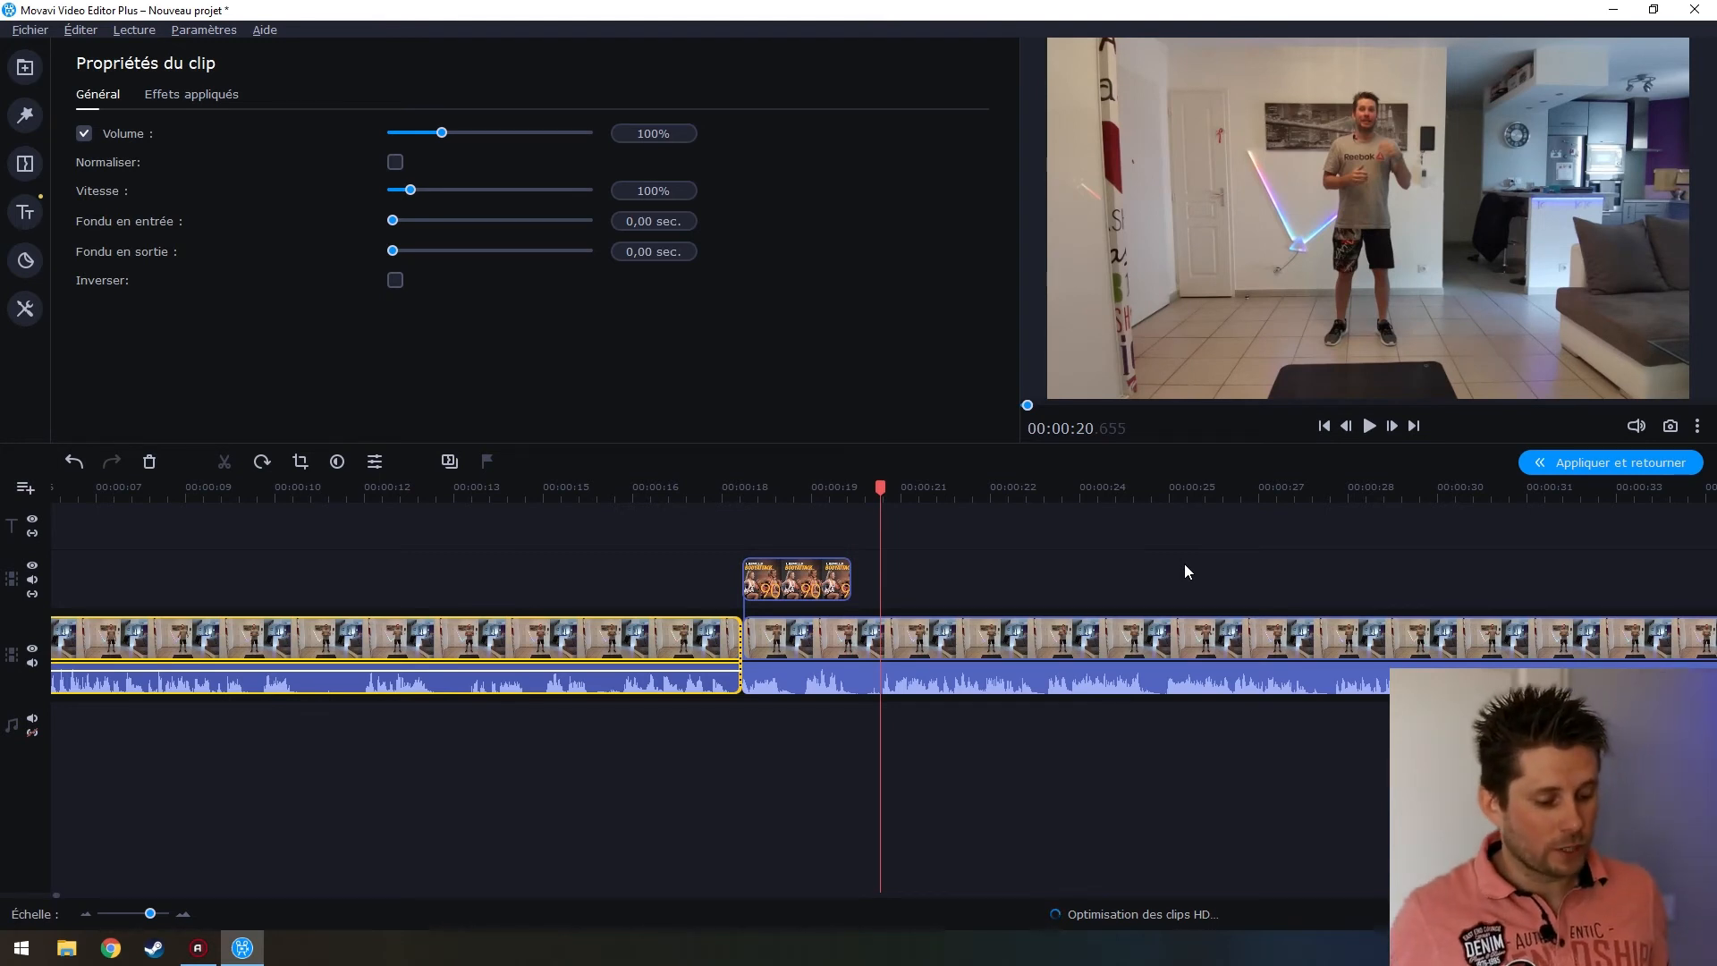
# Select the overlay and then the audio clip, and stop the preview at 01:38
pyautogui.click(809, 580)
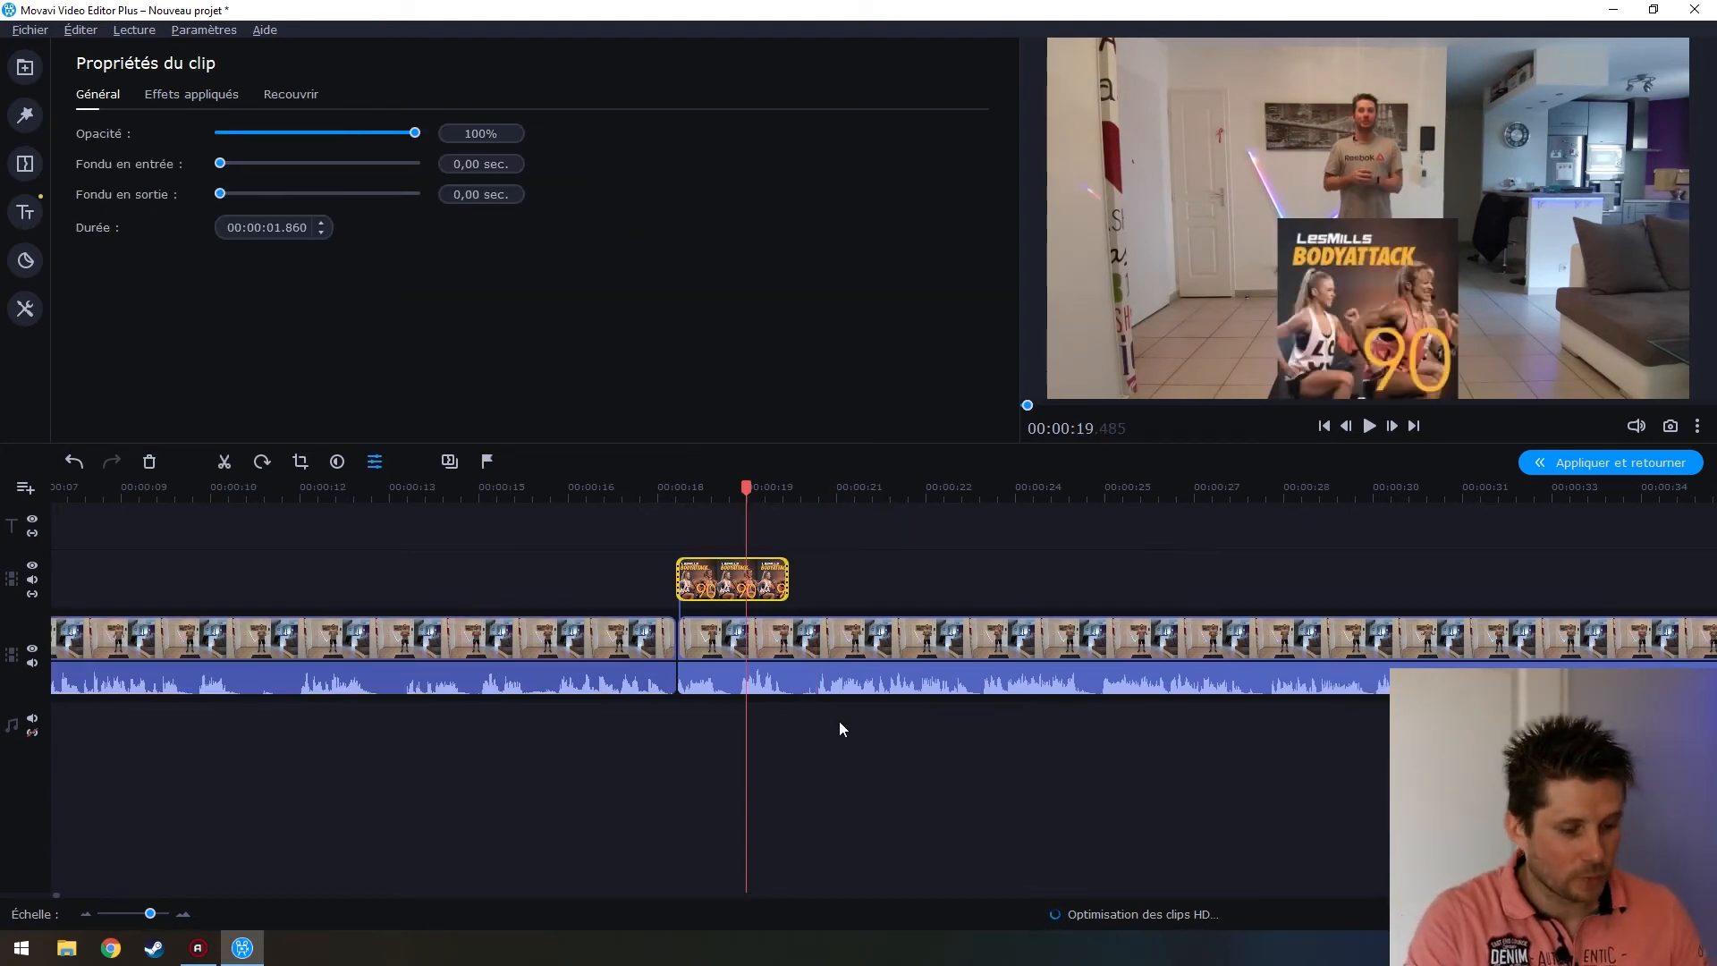
pyautogui.hscroll(2, 871, 751)
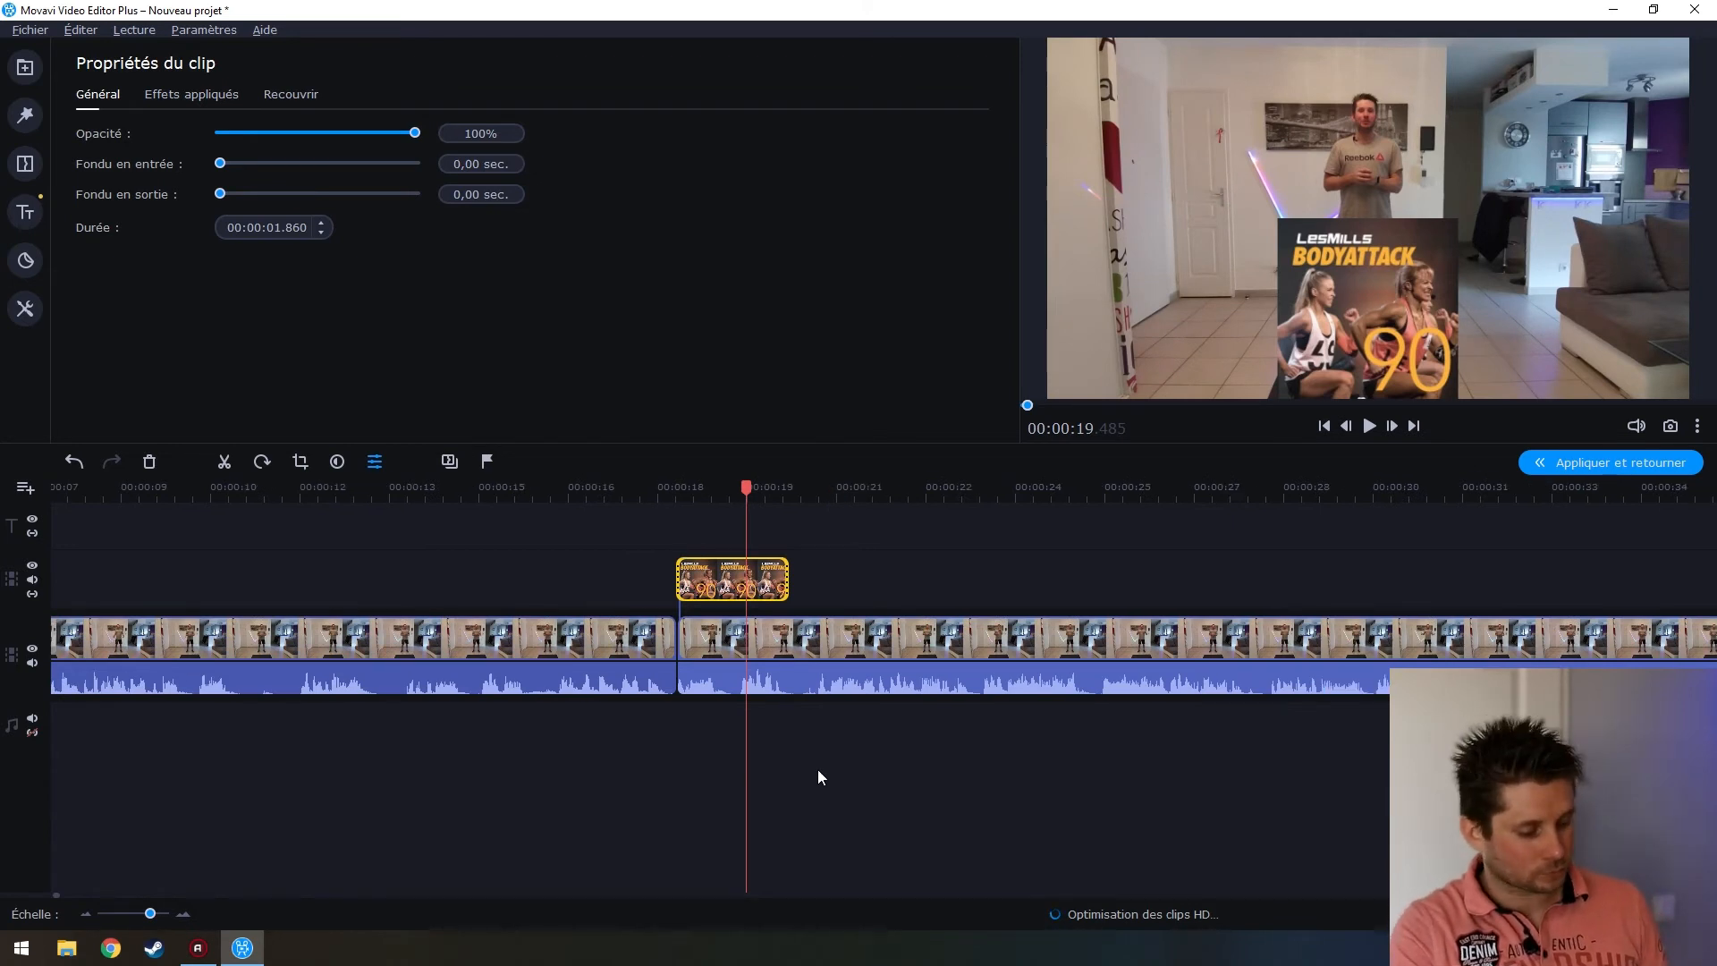
pyautogui.scroll(-3, 576, 757)
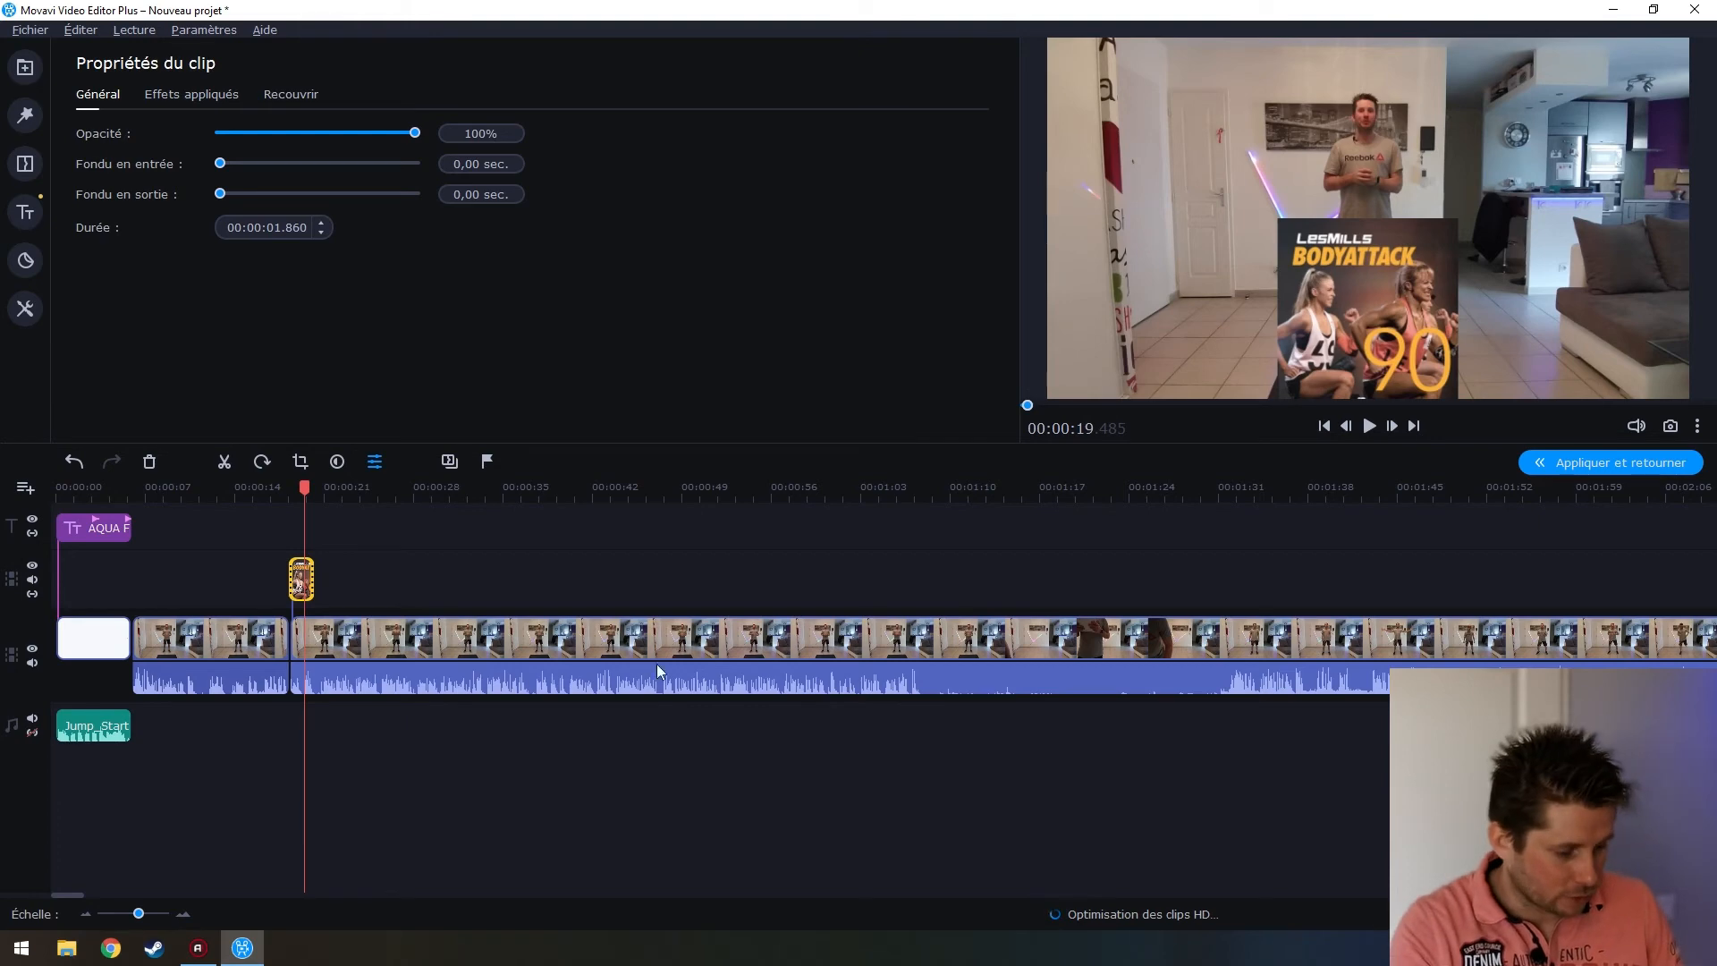
pyautogui.moveTo(71, 893); pyautogui.dragTo(86, 890)
pyautogui.click(494, 694)
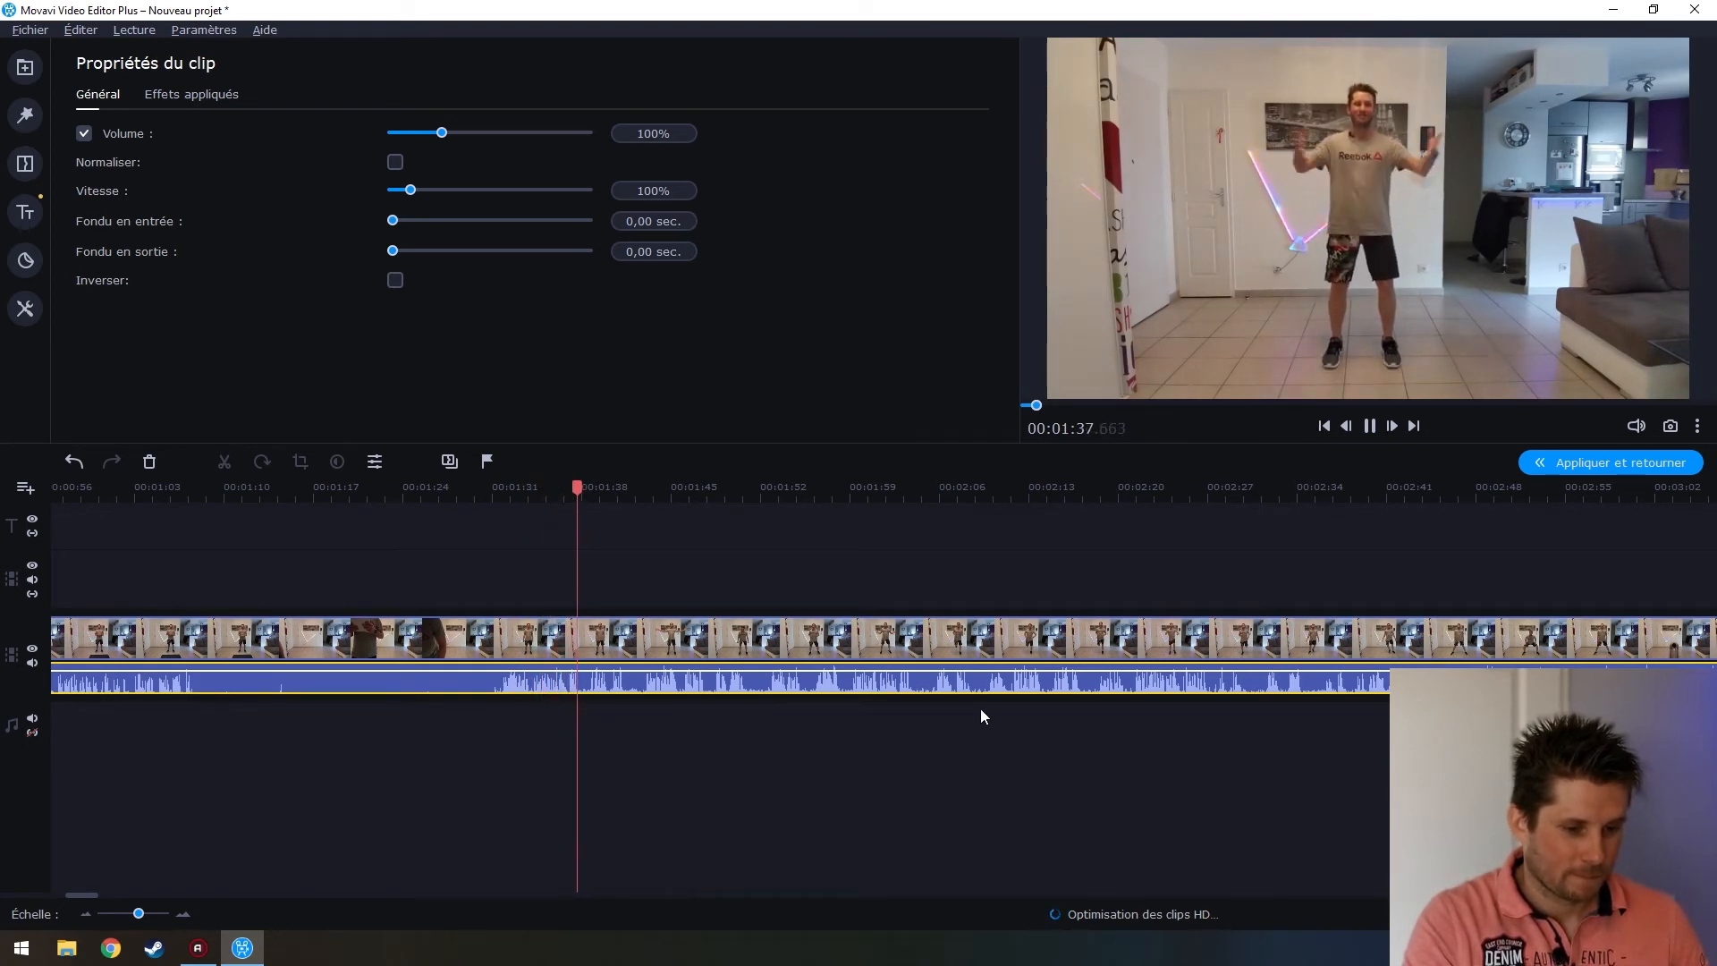
pyautogui.press('space')
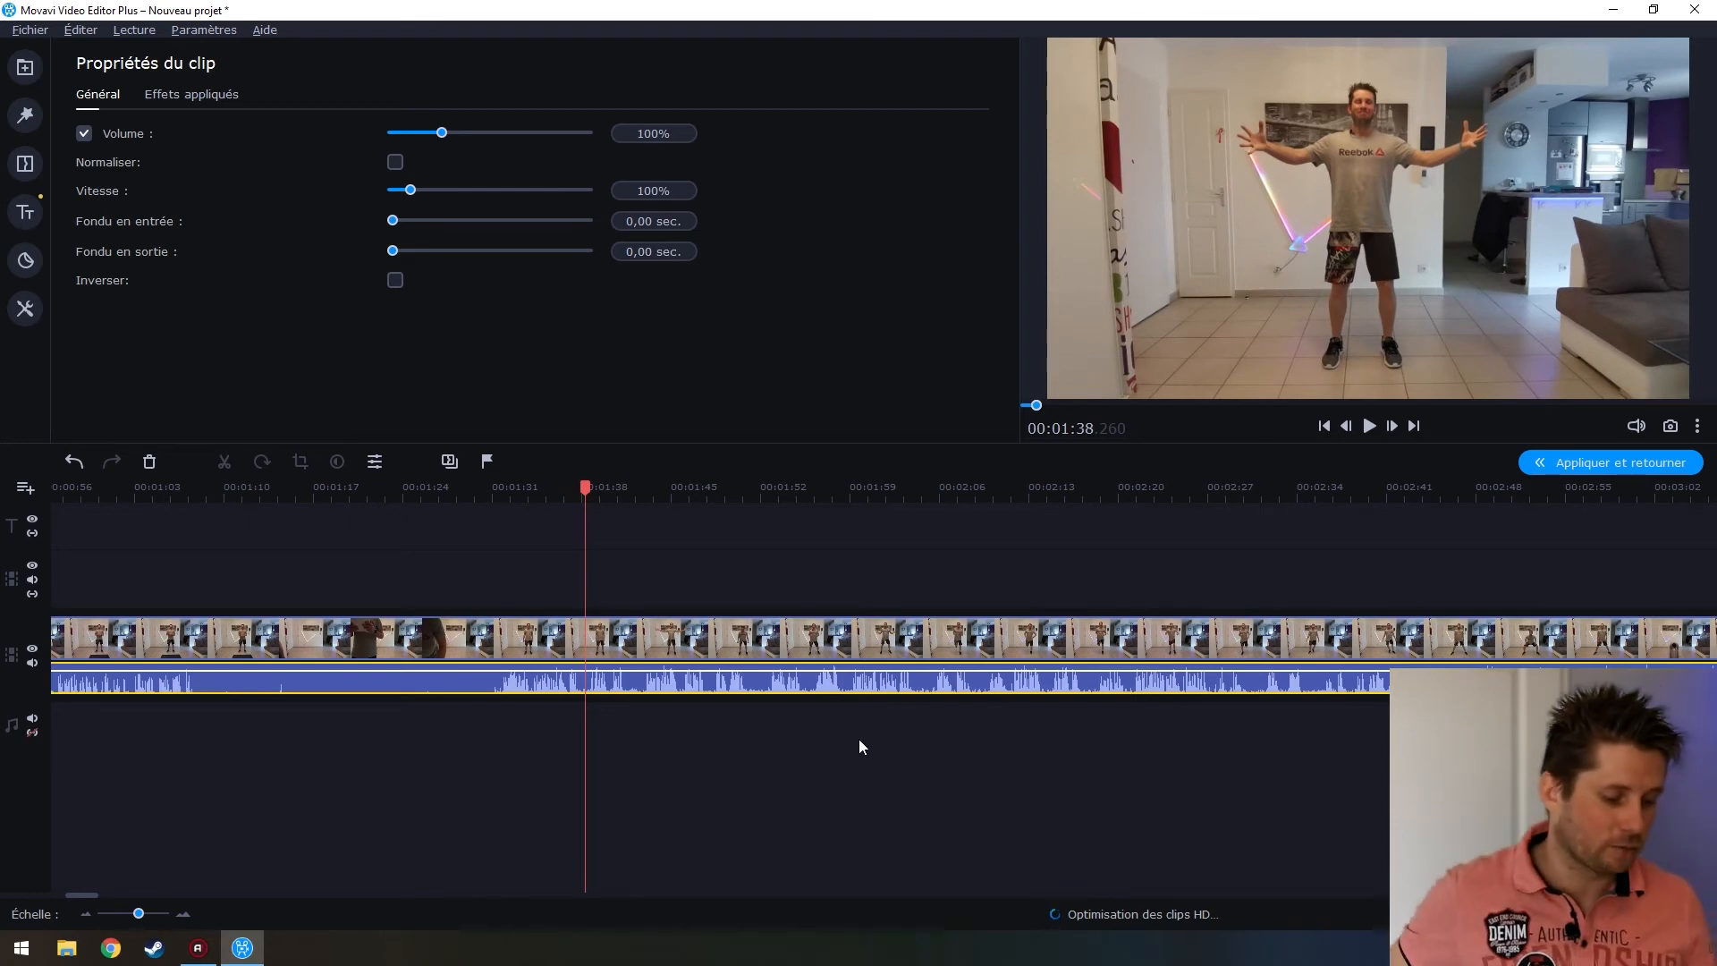
# Add 01 Blank Space (Jack Malavo Mix).mp3 from the BODYATTACK™ 90 folder via Ajouter des fichiers
pyautogui.click(25, 67)
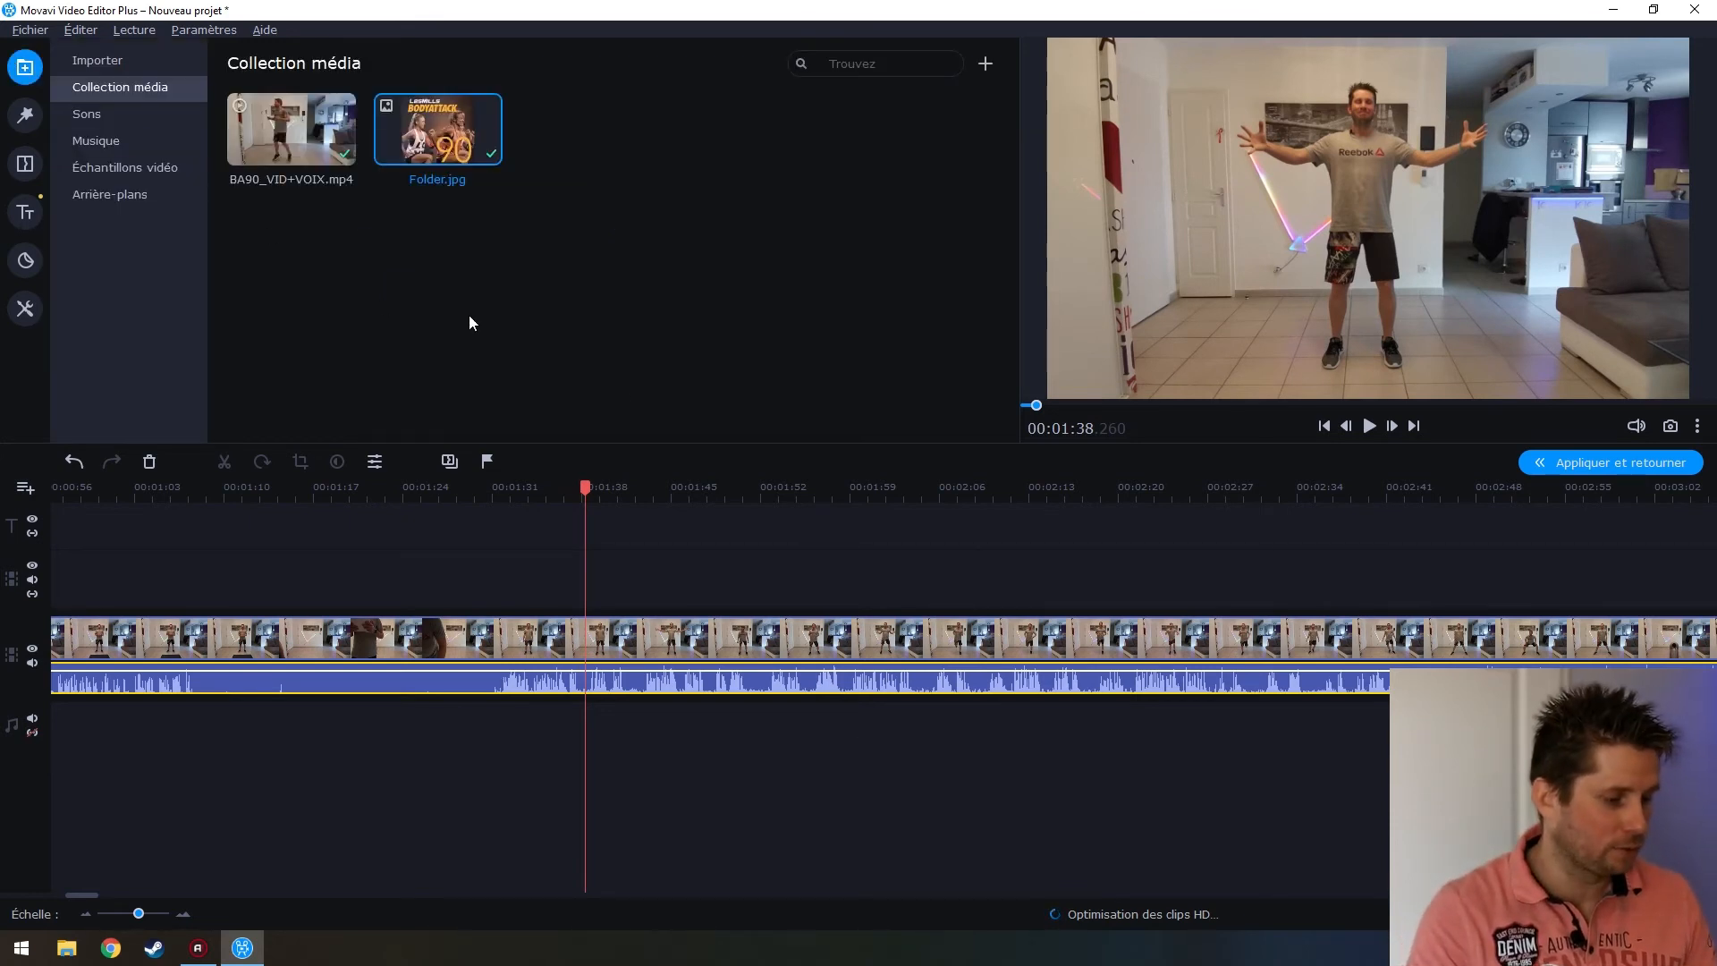
pyautogui.click(99, 63)
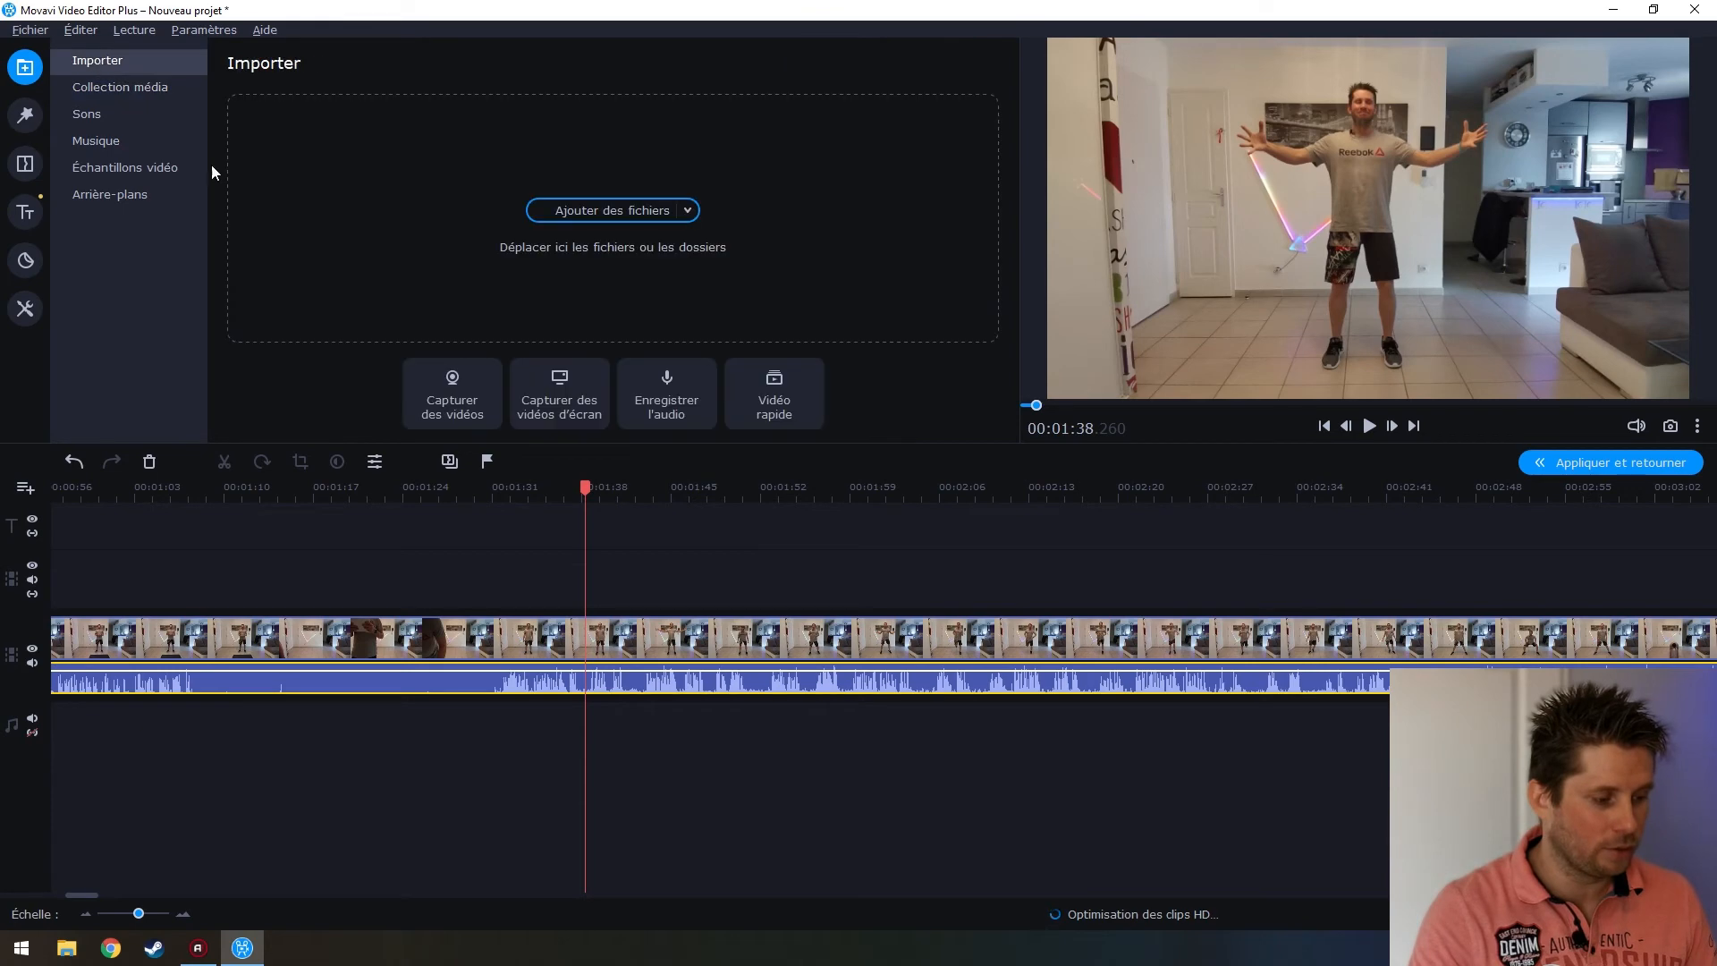
pyautogui.click(577, 209)
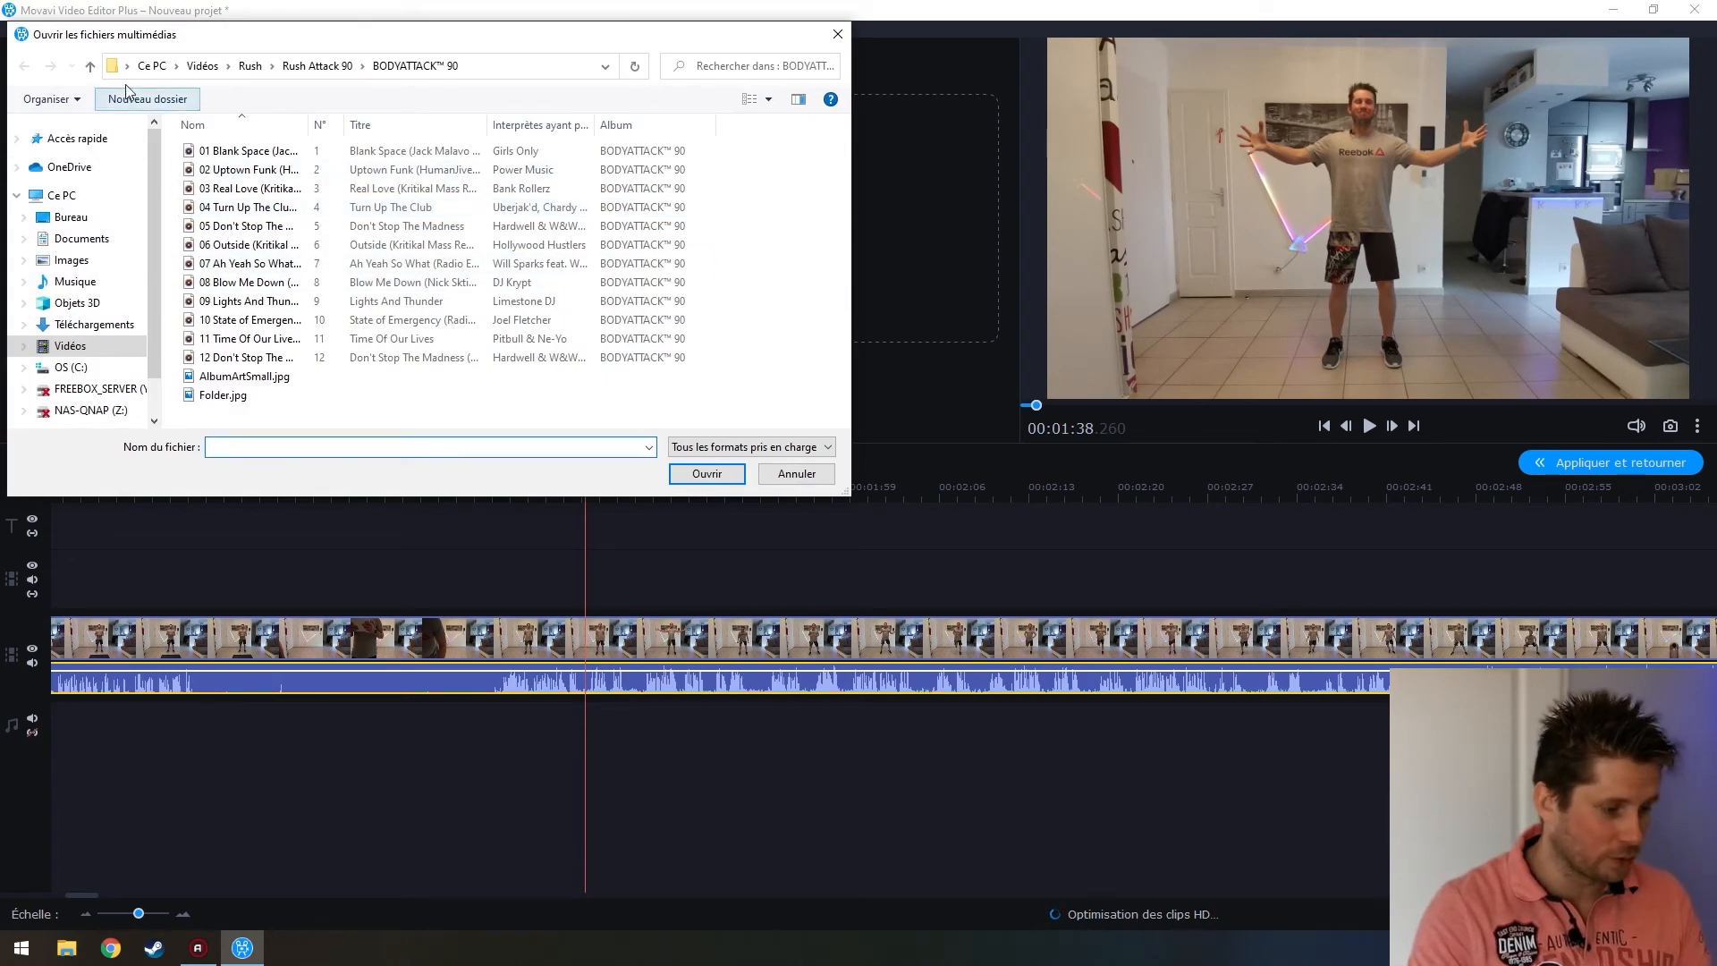
pyautogui.click(318, 66)
pyautogui.doubleClick(255, 201)
pyautogui.click(265, 152)
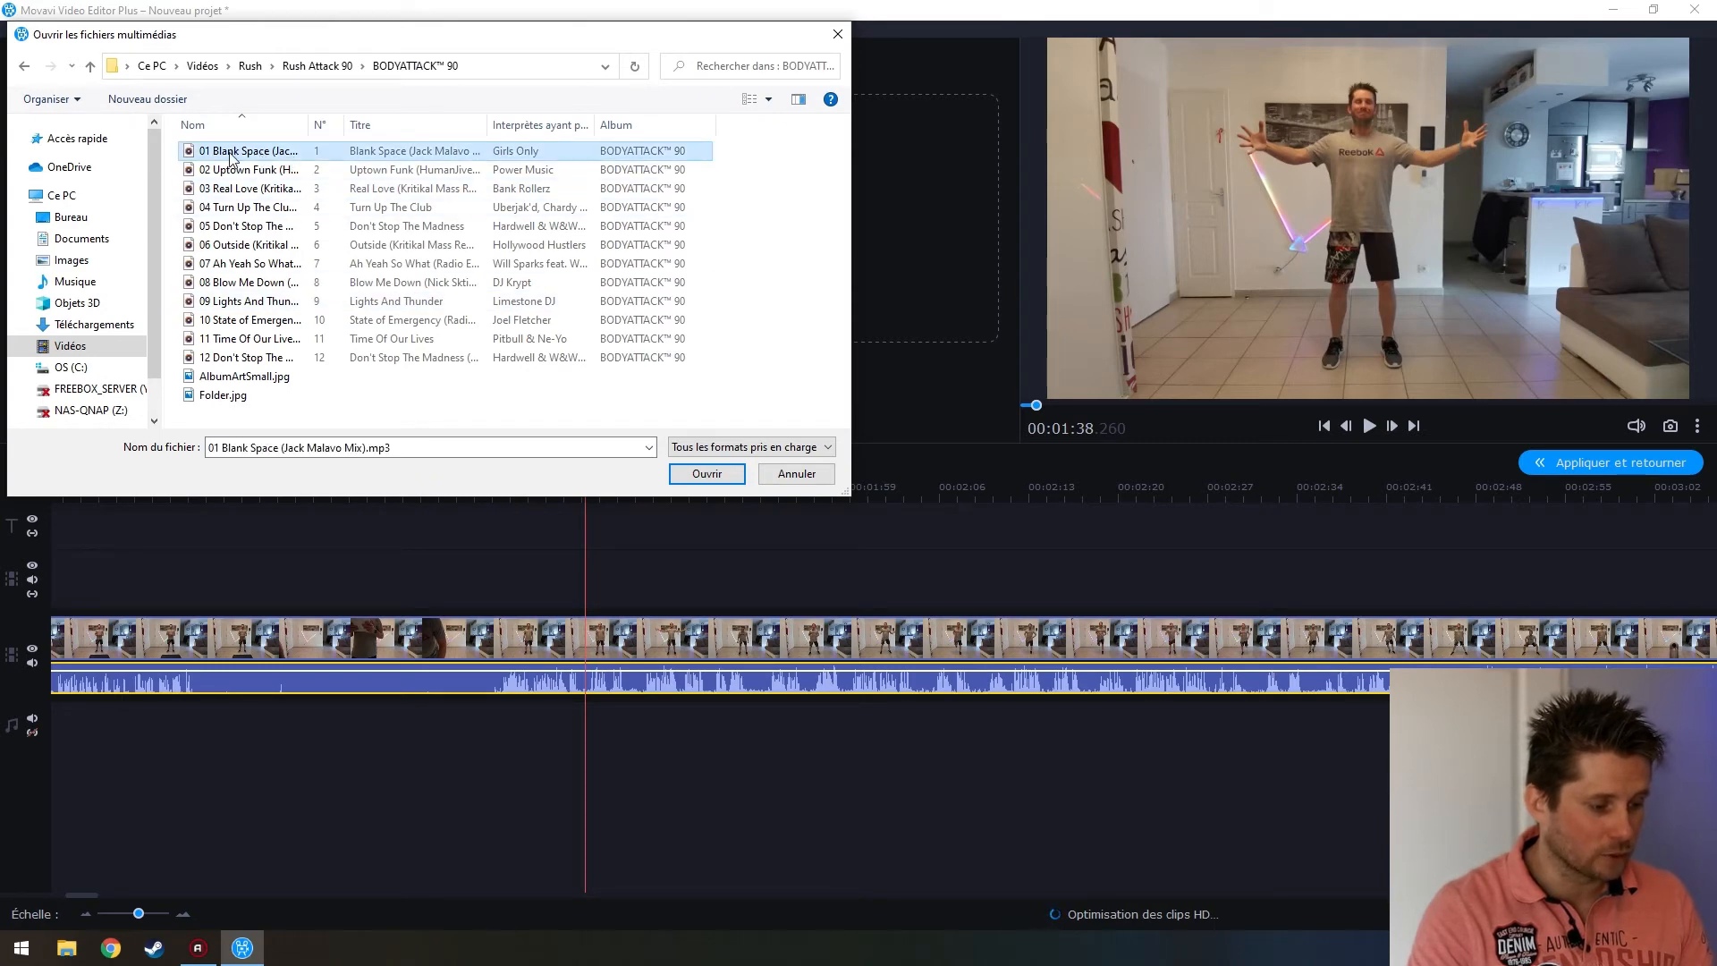
pyautogui.click(680, 477)
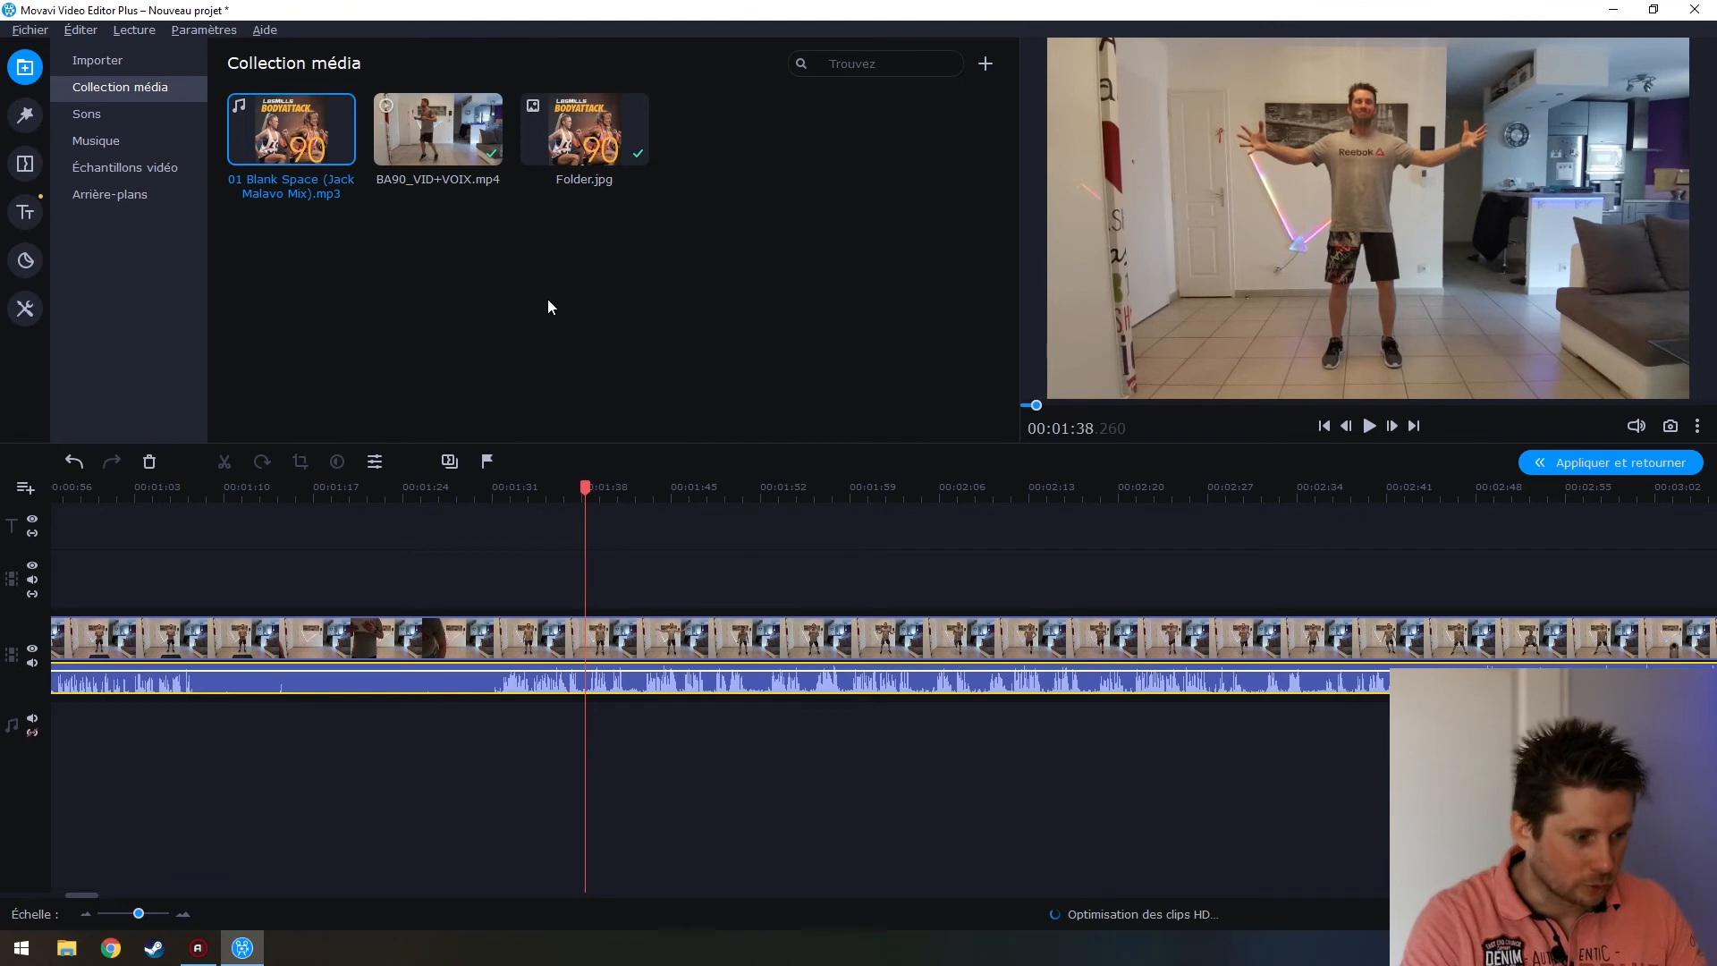
# Drop the Blank Space track on the music track, shift it to about 1:27, and play to check
pyautogui.moveTo(262, 159); pyautogui.dragTo(494, 785)
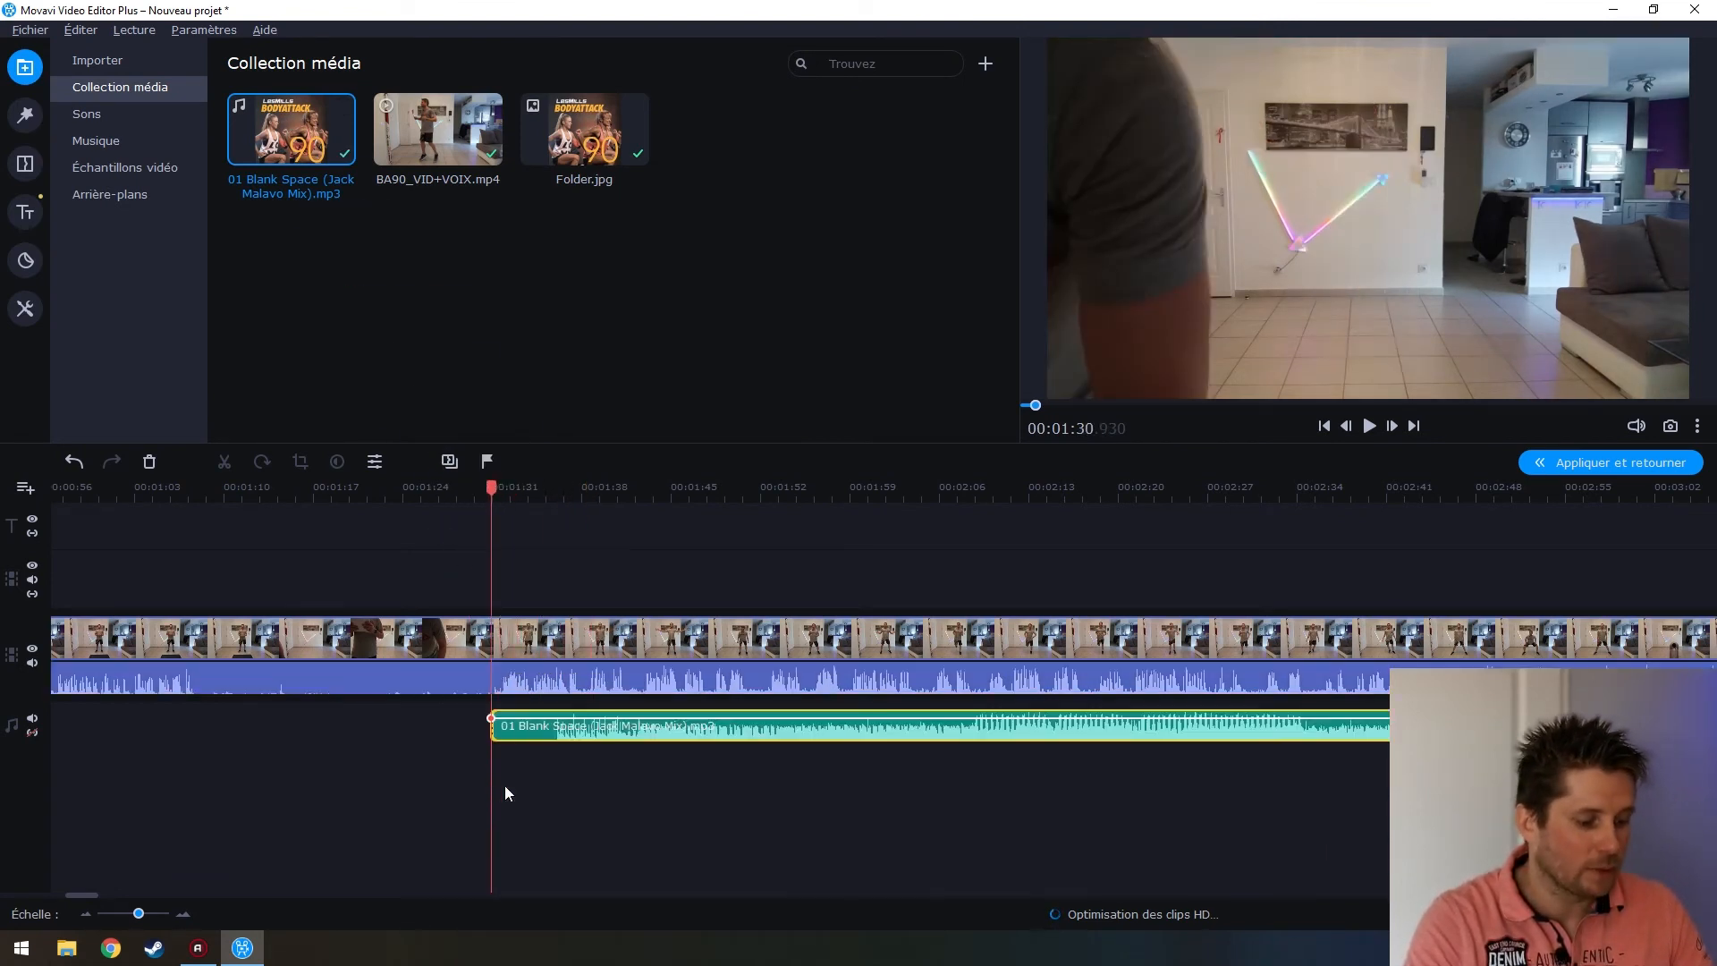
pyautogui.scroll(3, 532, 811)
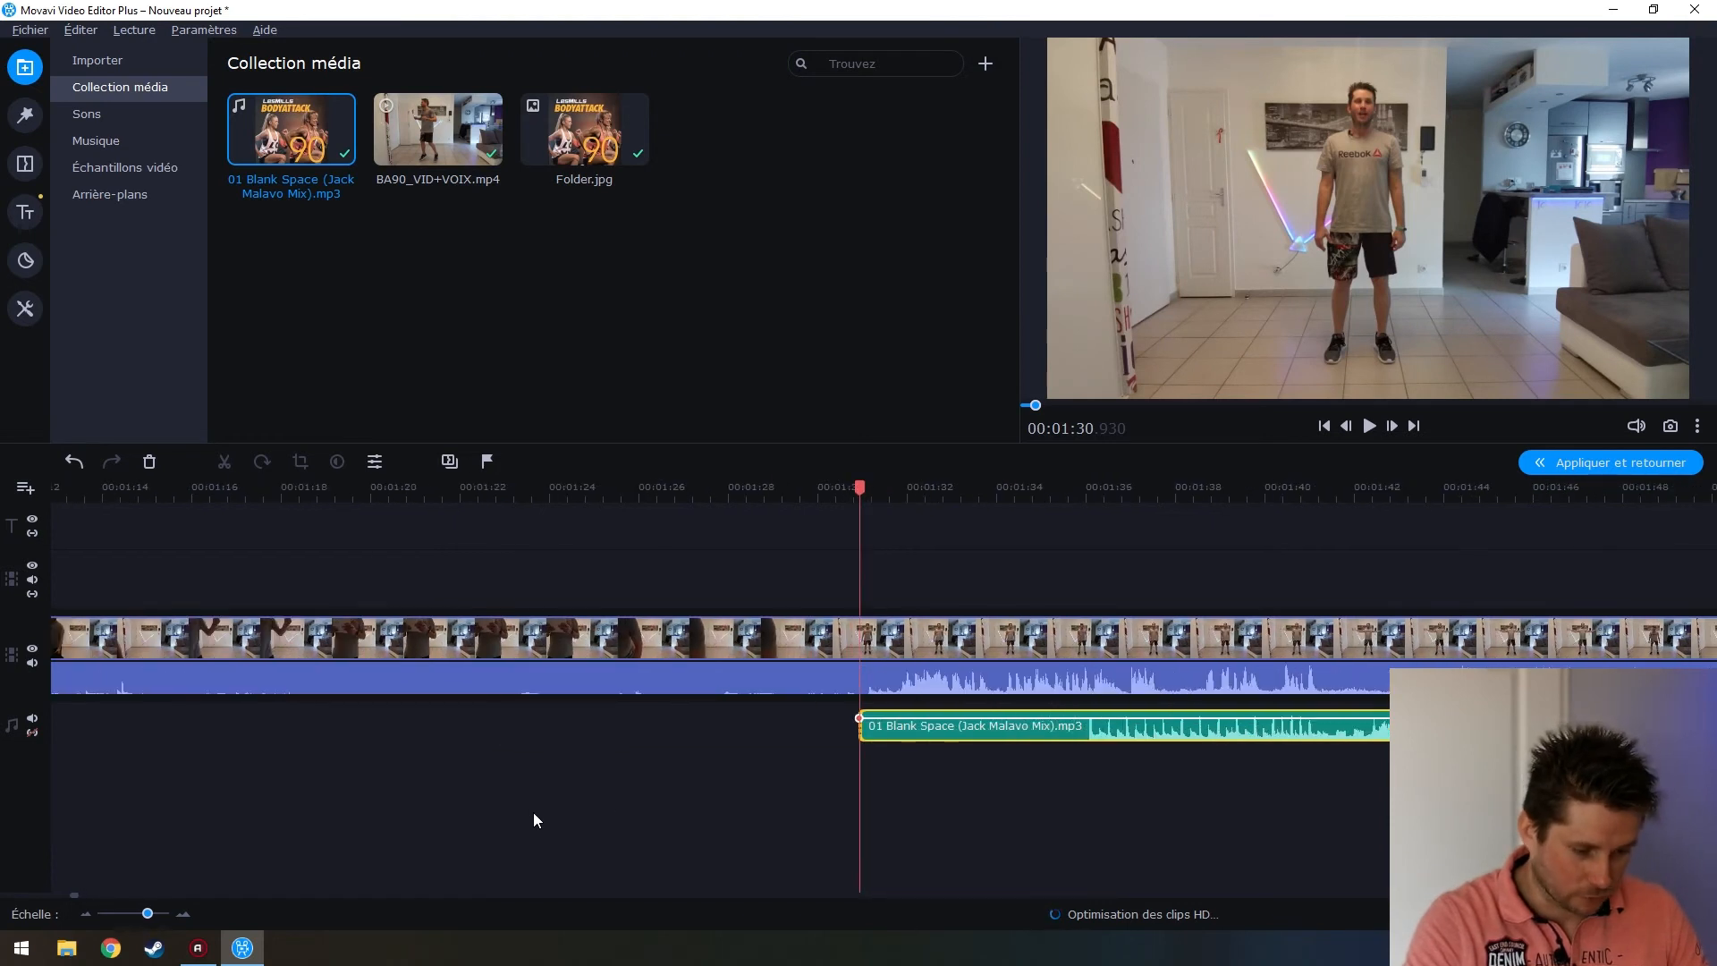
pyautogui.scroll(-2, 883, 834)
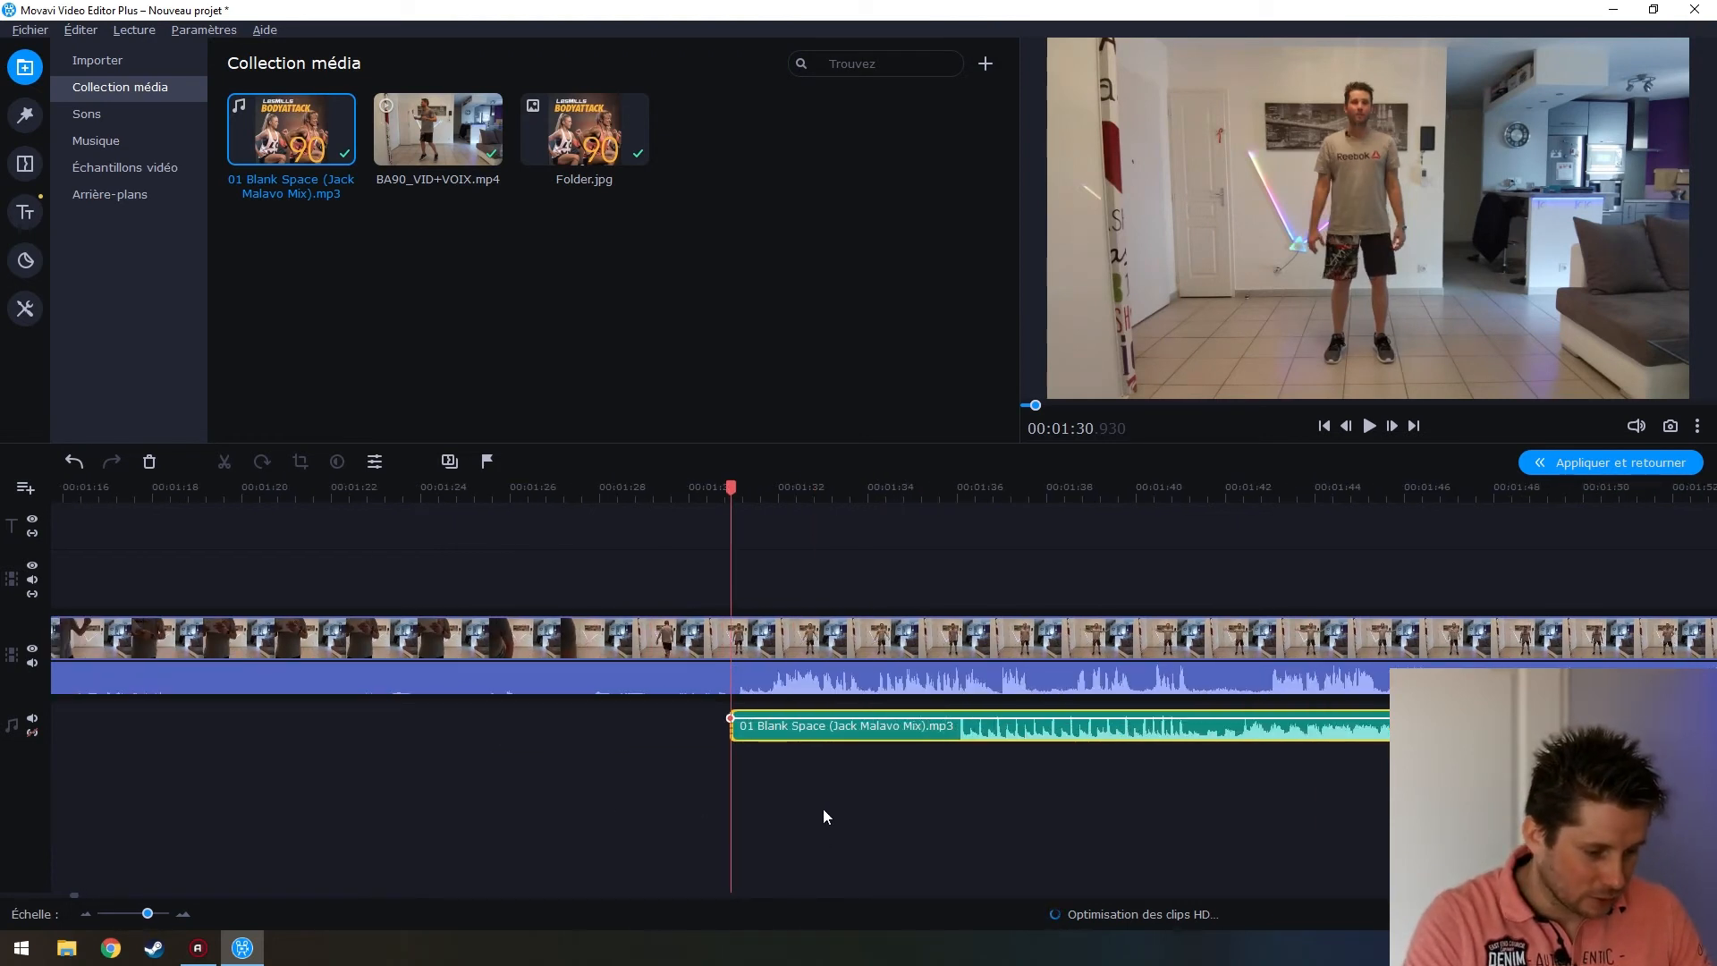
pyautogui.moveTo(981, 739); pyautogui.dragTo(805, 738)
pyautogui.click(804, 734)
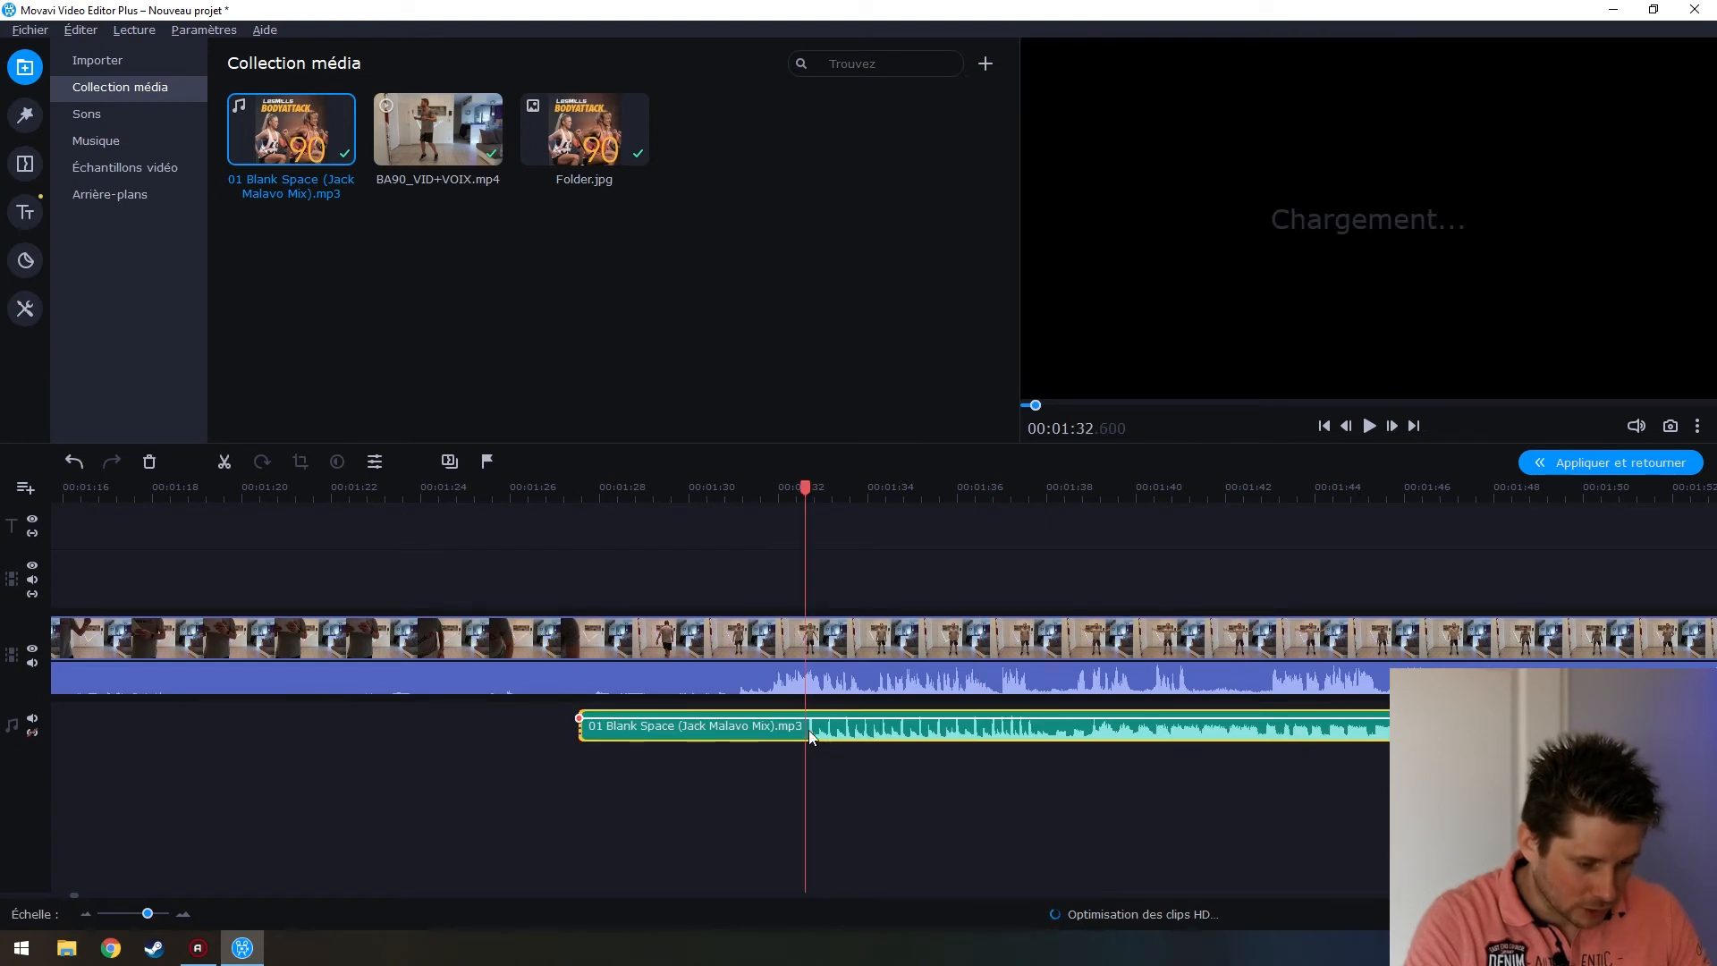
pyautogui.moveTo(809, 483); pyautogui.dragTo(781, 483)
pyautogui.moveTo(908, 730); pyautogui.dragTo(656, 732)
pyautogui.click(550, 730)
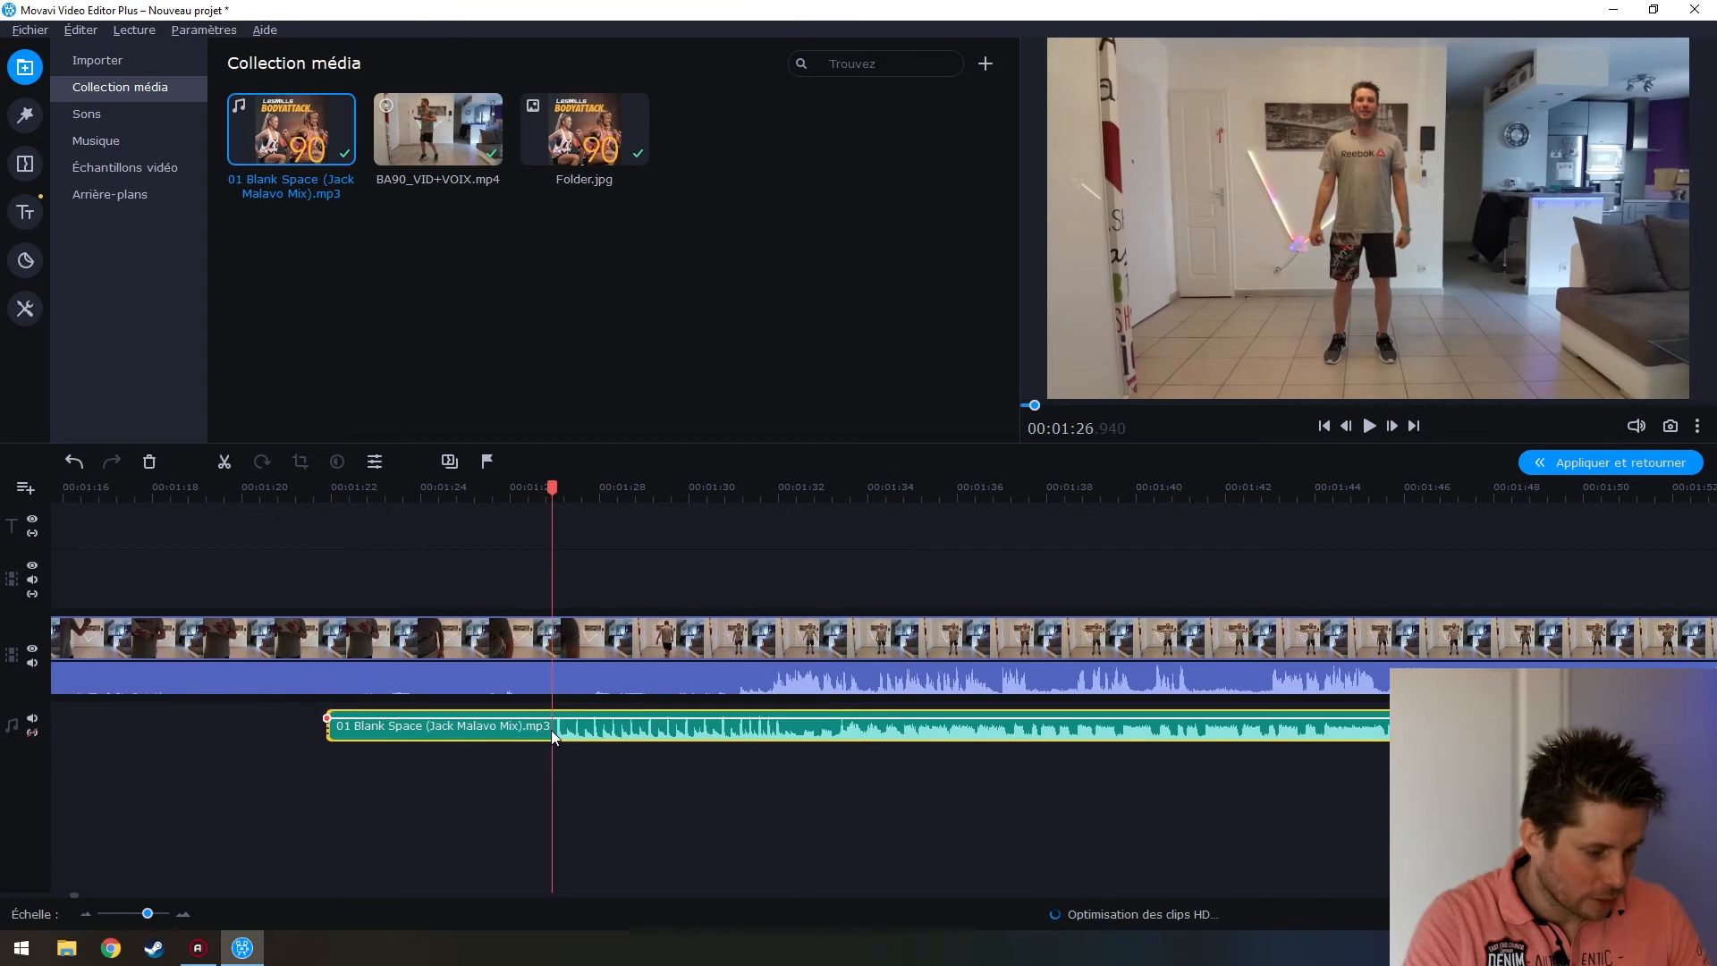
pyautogui.press('space')
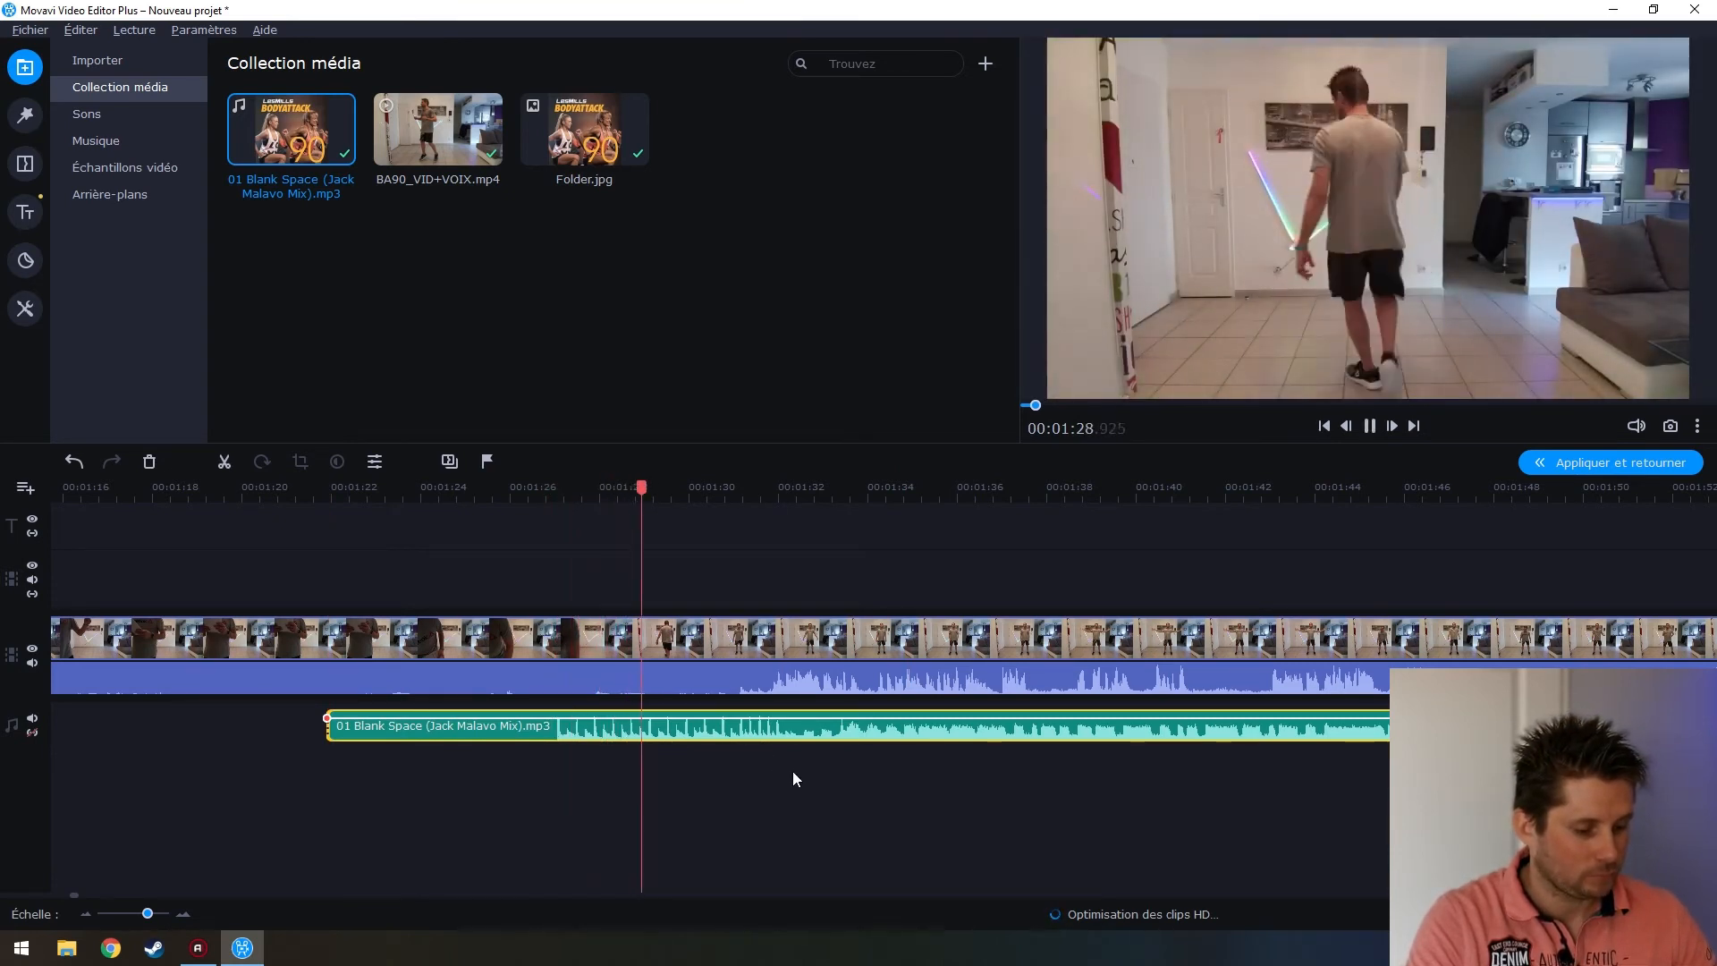
pyautogui.press('space')
# Move the Blank Space clip later to about 1:32.9 and replay to confirm the sync
pyautogui.moveTo(591, 728); pyautogui.dragTo(1082, 731)
pyautogui.click(566, 691)
pyautogui.press('space')
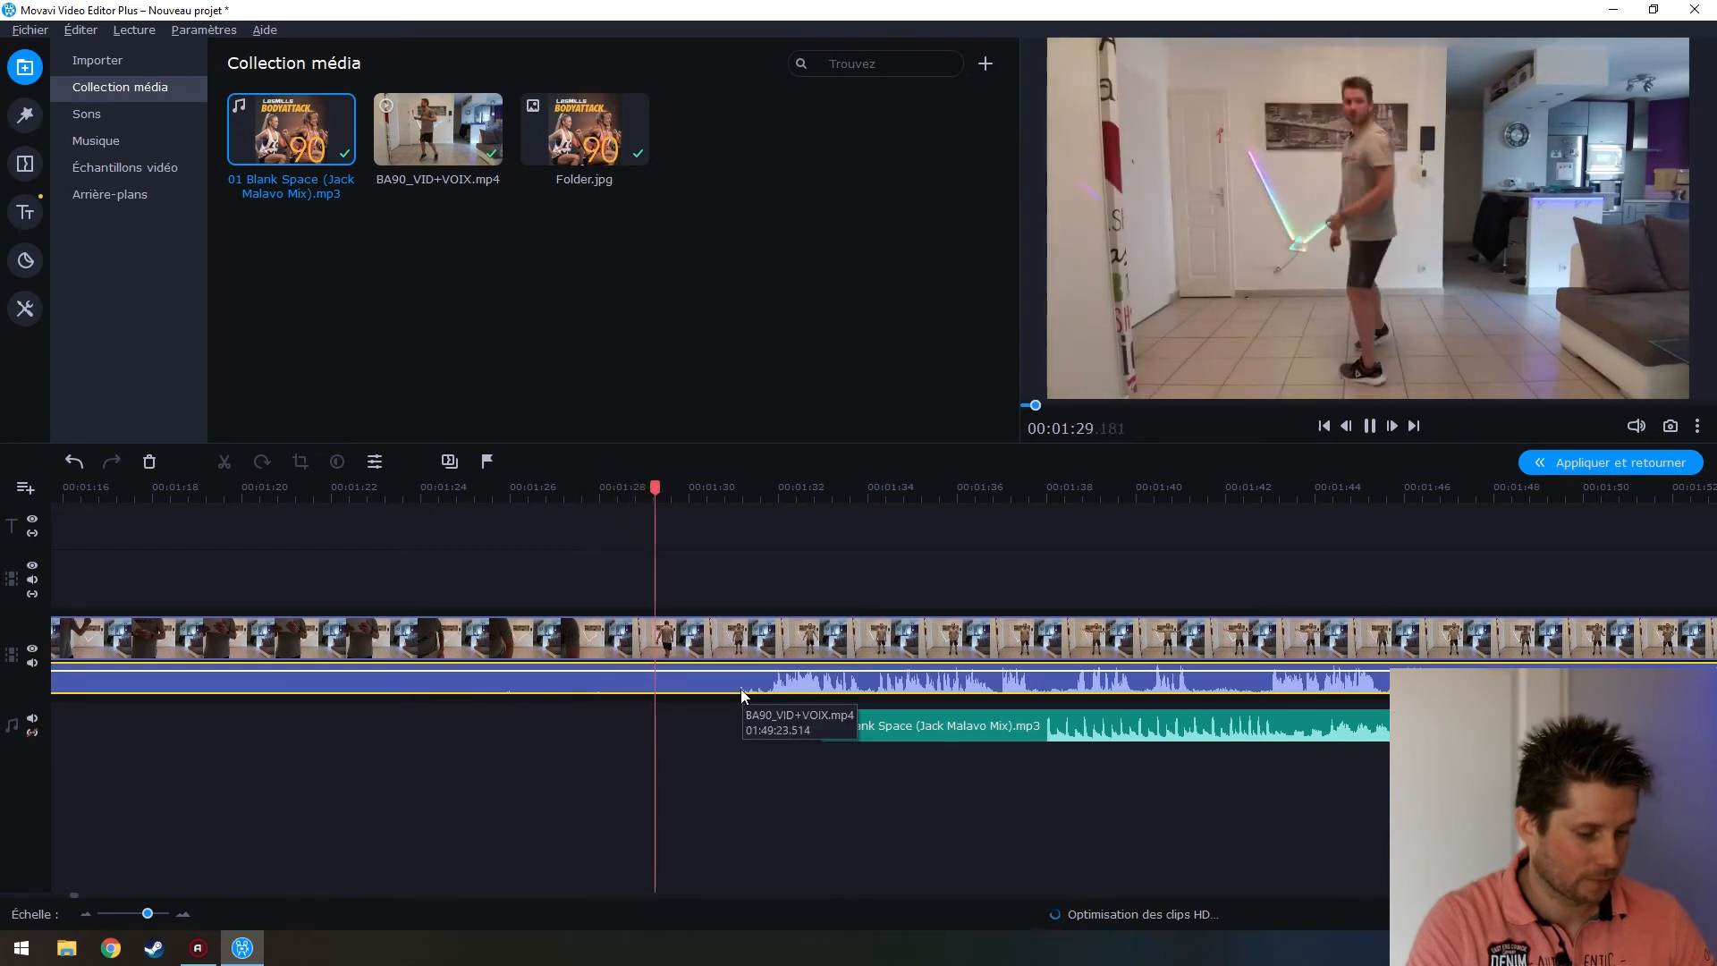
pyautogui.press('space')
pyautogui.scroll(1, 831, 744)
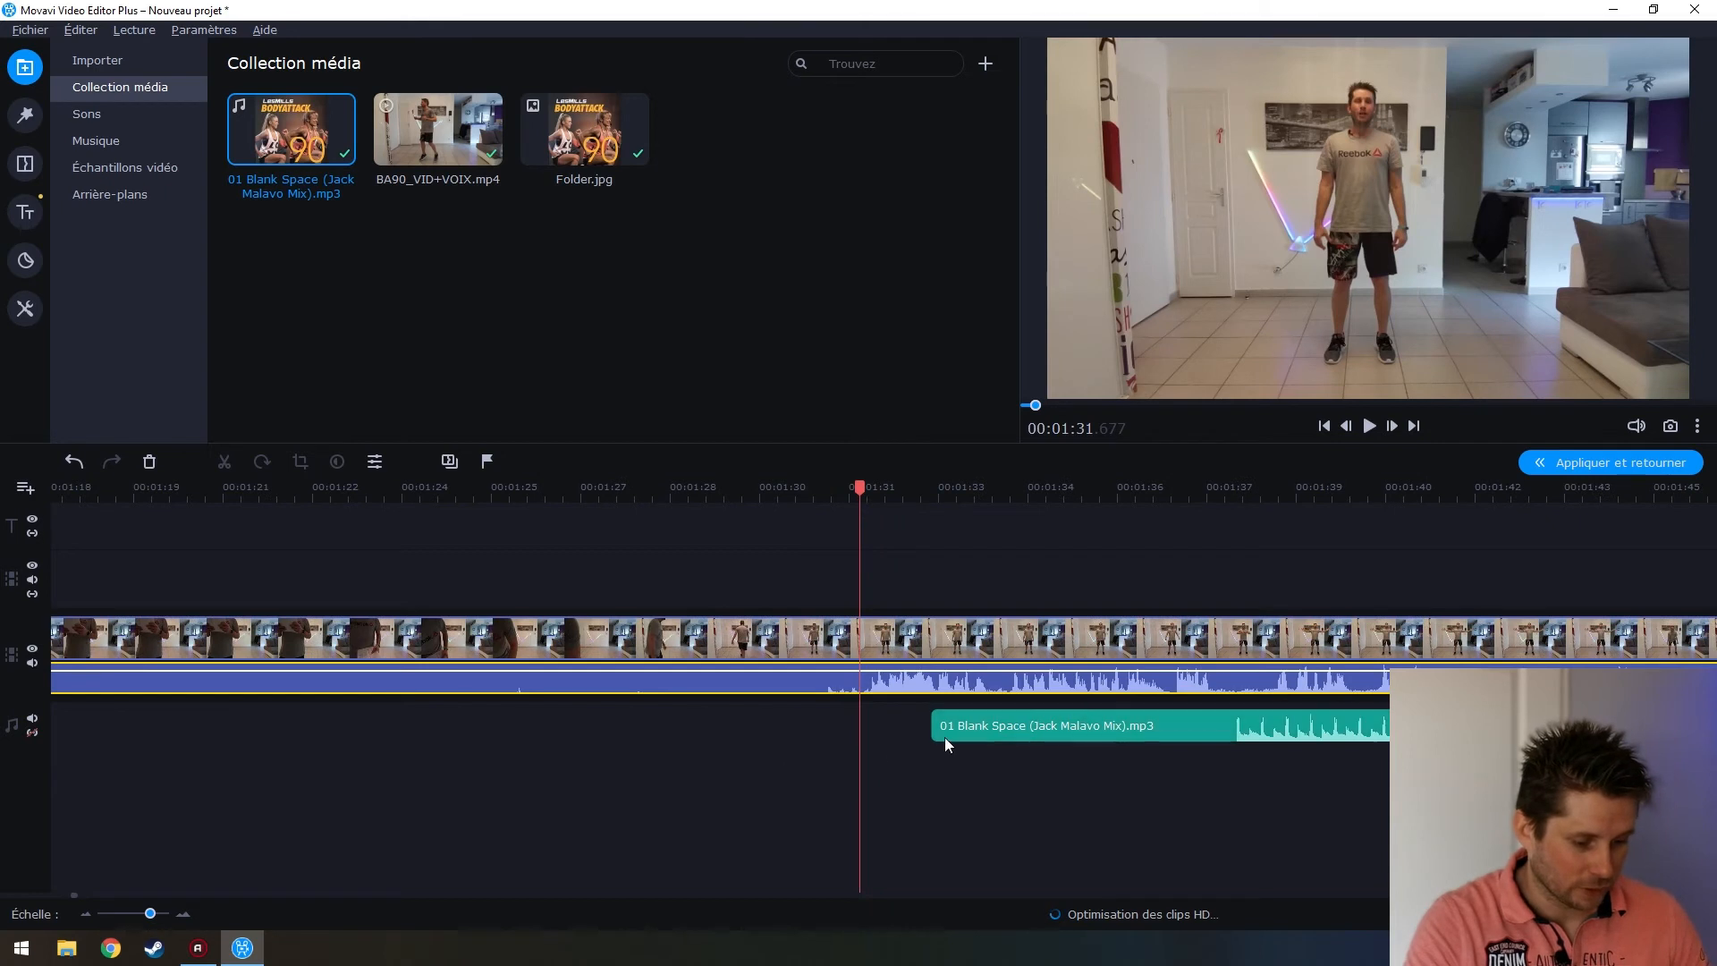
# Drag the Blank Space music clip left so it starts at about 1:28
pyautogui.moveTo(1085, 728); pyautogui.dragTo(676, 723)
pyautogui.scroll(1, 698, 737)
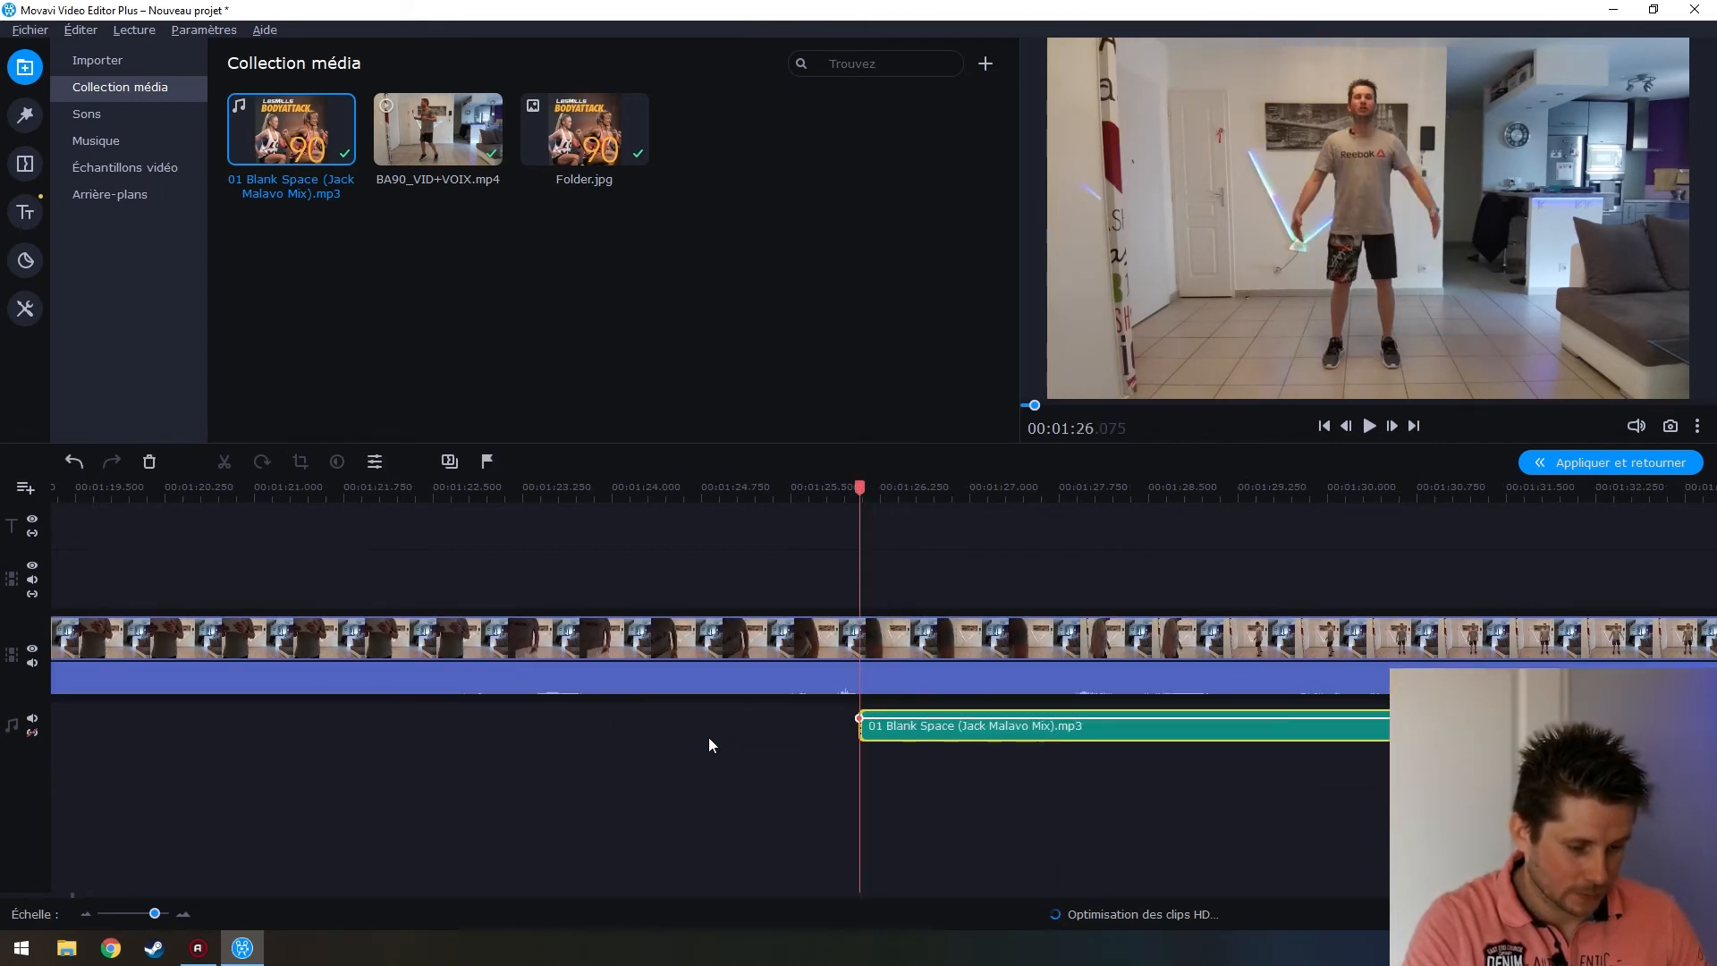
pyautogui.scroll(-4, 708, 737)
pyautogui.scroll(-3, 710, 733)
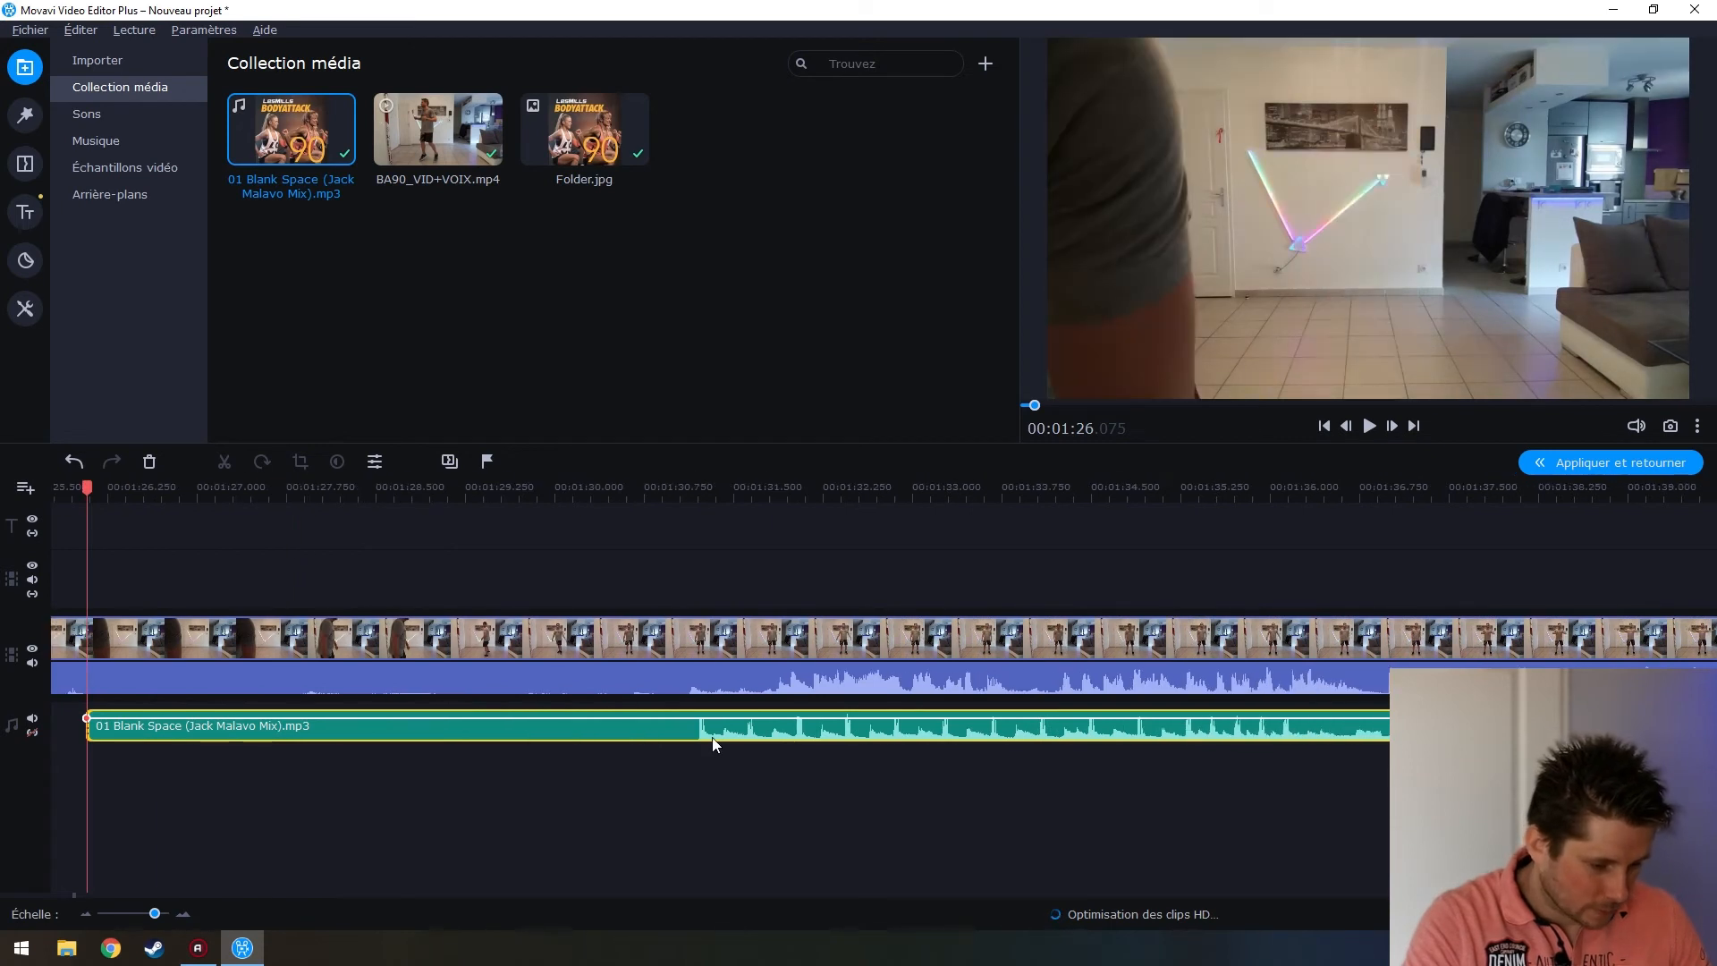
pyautogui.moveTo(655, 721); pyautogui.dragTo(647, 724)
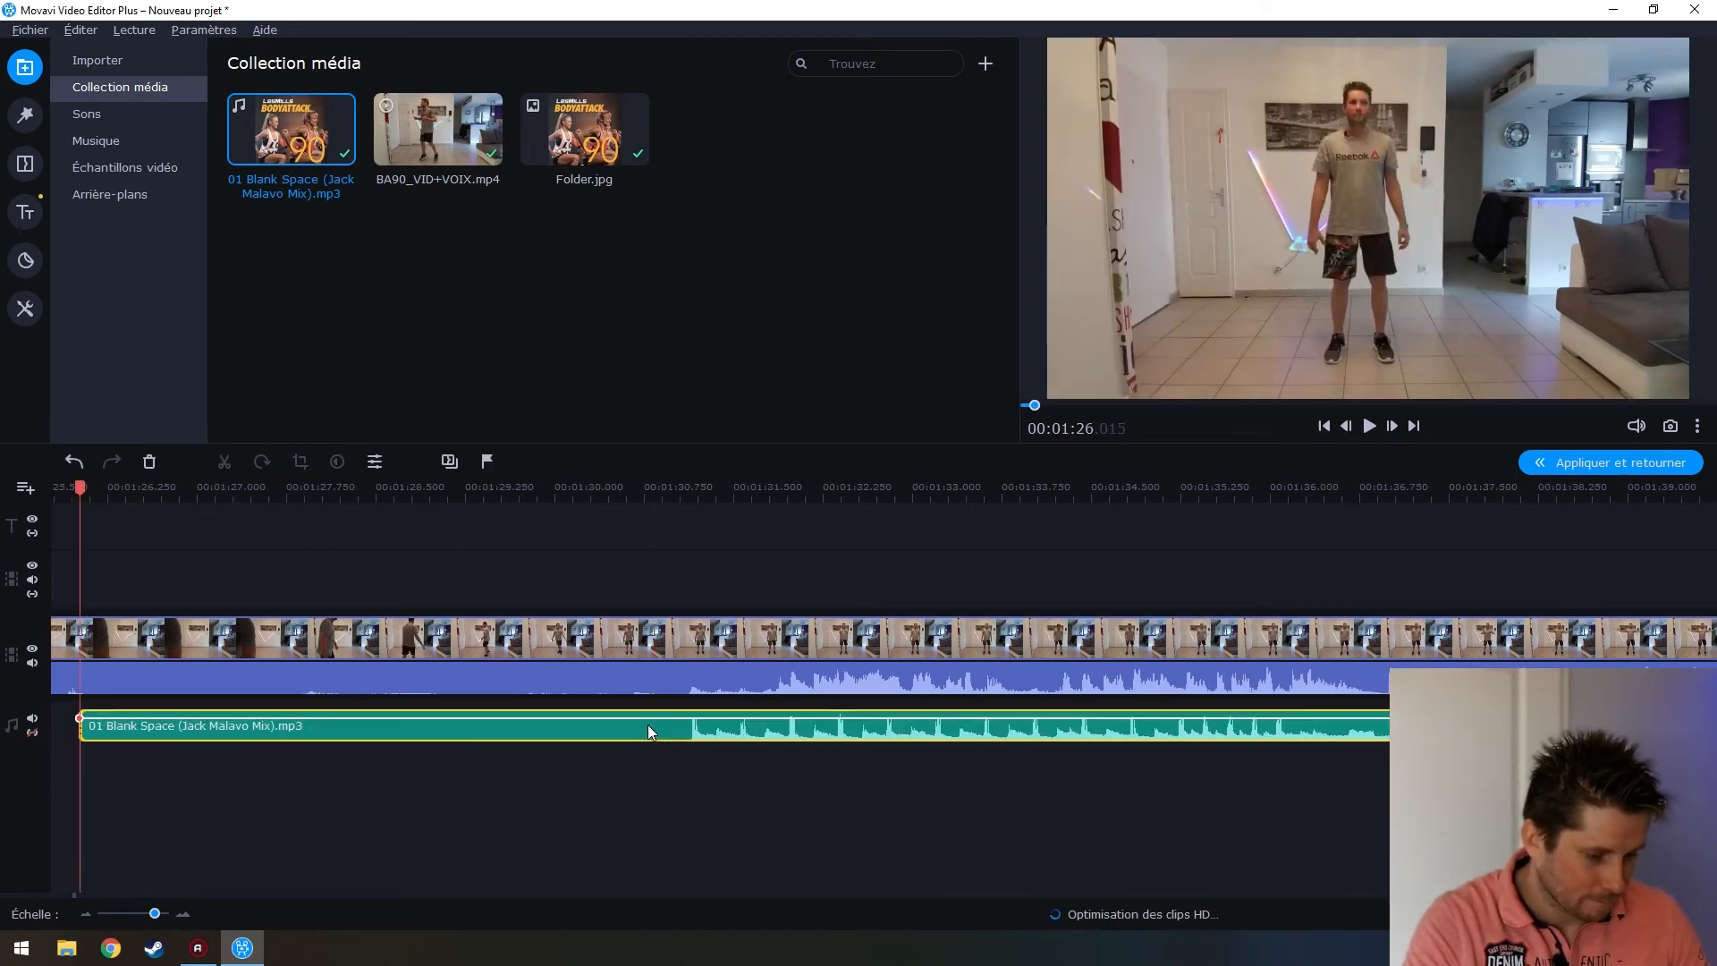
# Play back from just before the music start to check its sync with the workout video
pyautogui.moveTo(89, 486); pyautogui.dragTo(1004, 544)
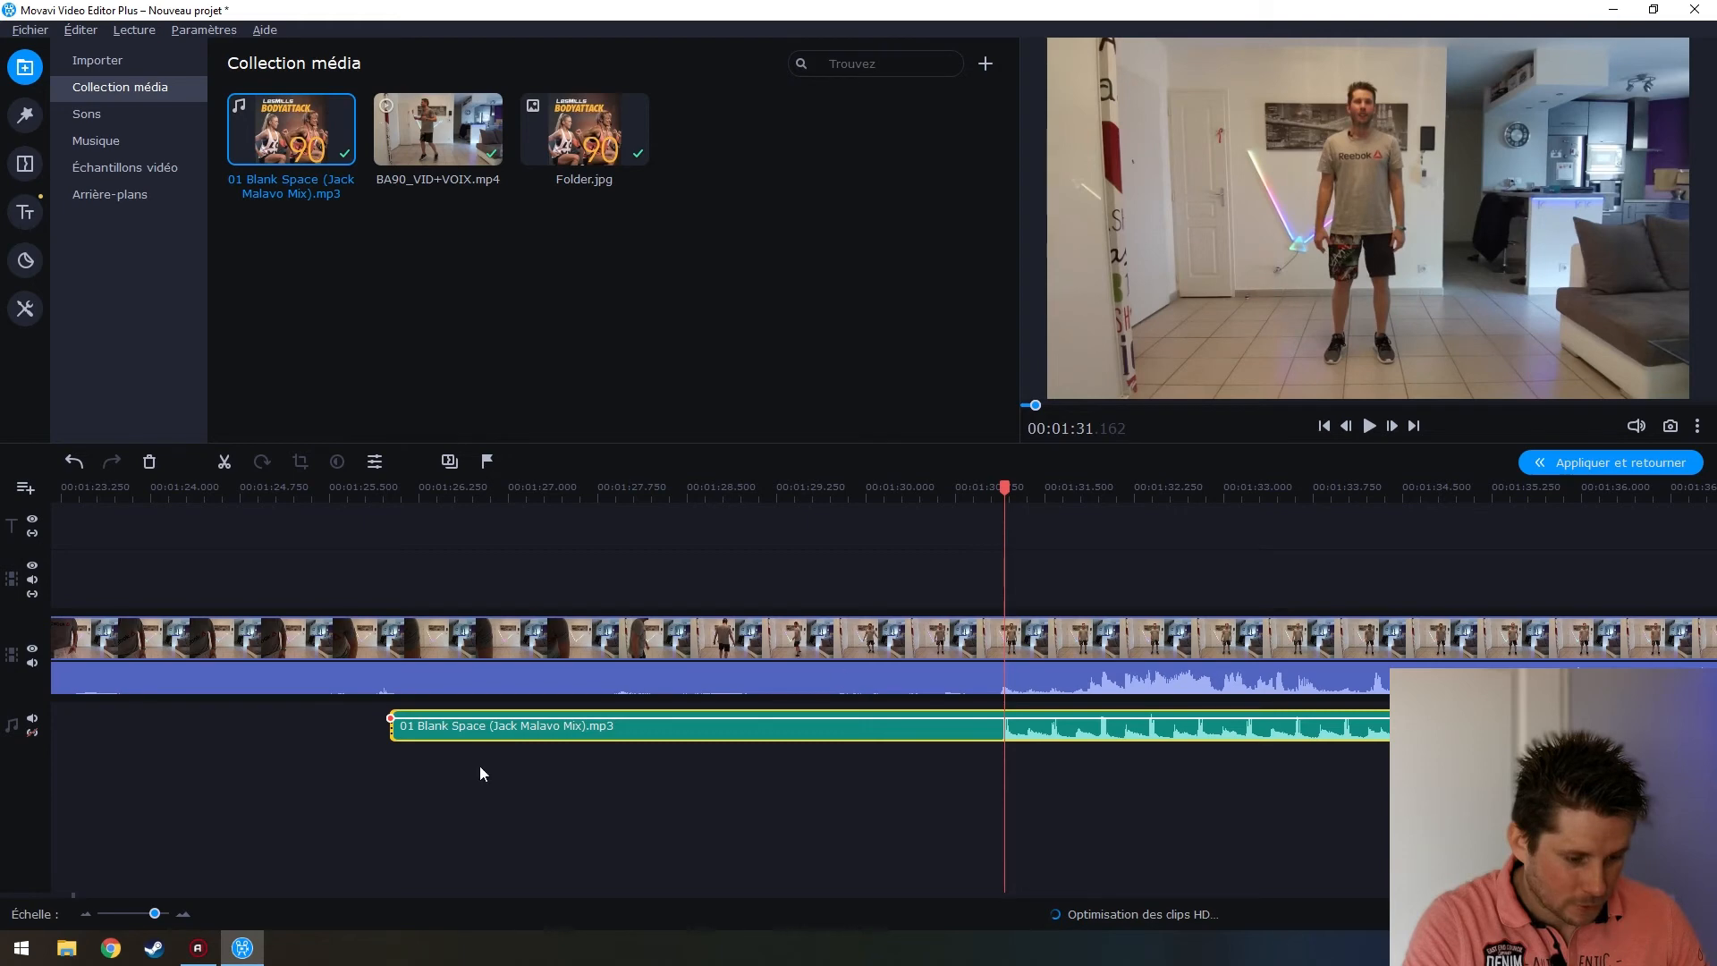
pyautogui.click(429, 706)
pyautogui.click(830, 682)
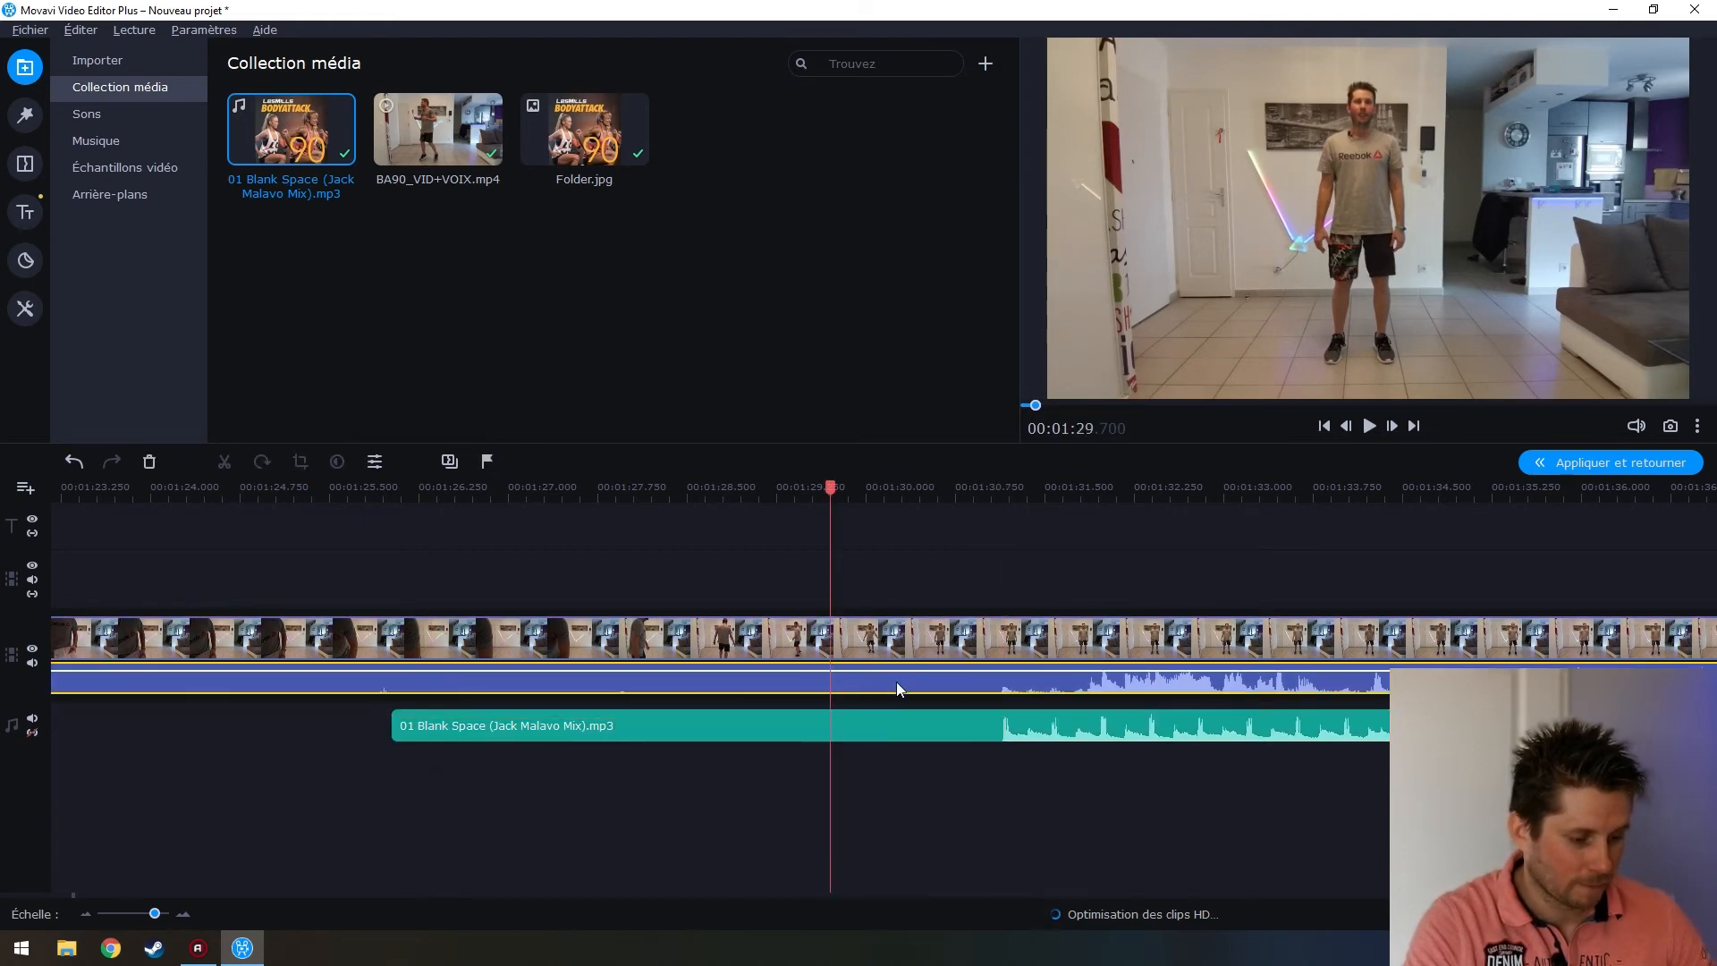
pyautogui.press('space')
pyautogui.scroll(-3, 1079, 737)
pyautogui.scroll(-2, 1078, 737)
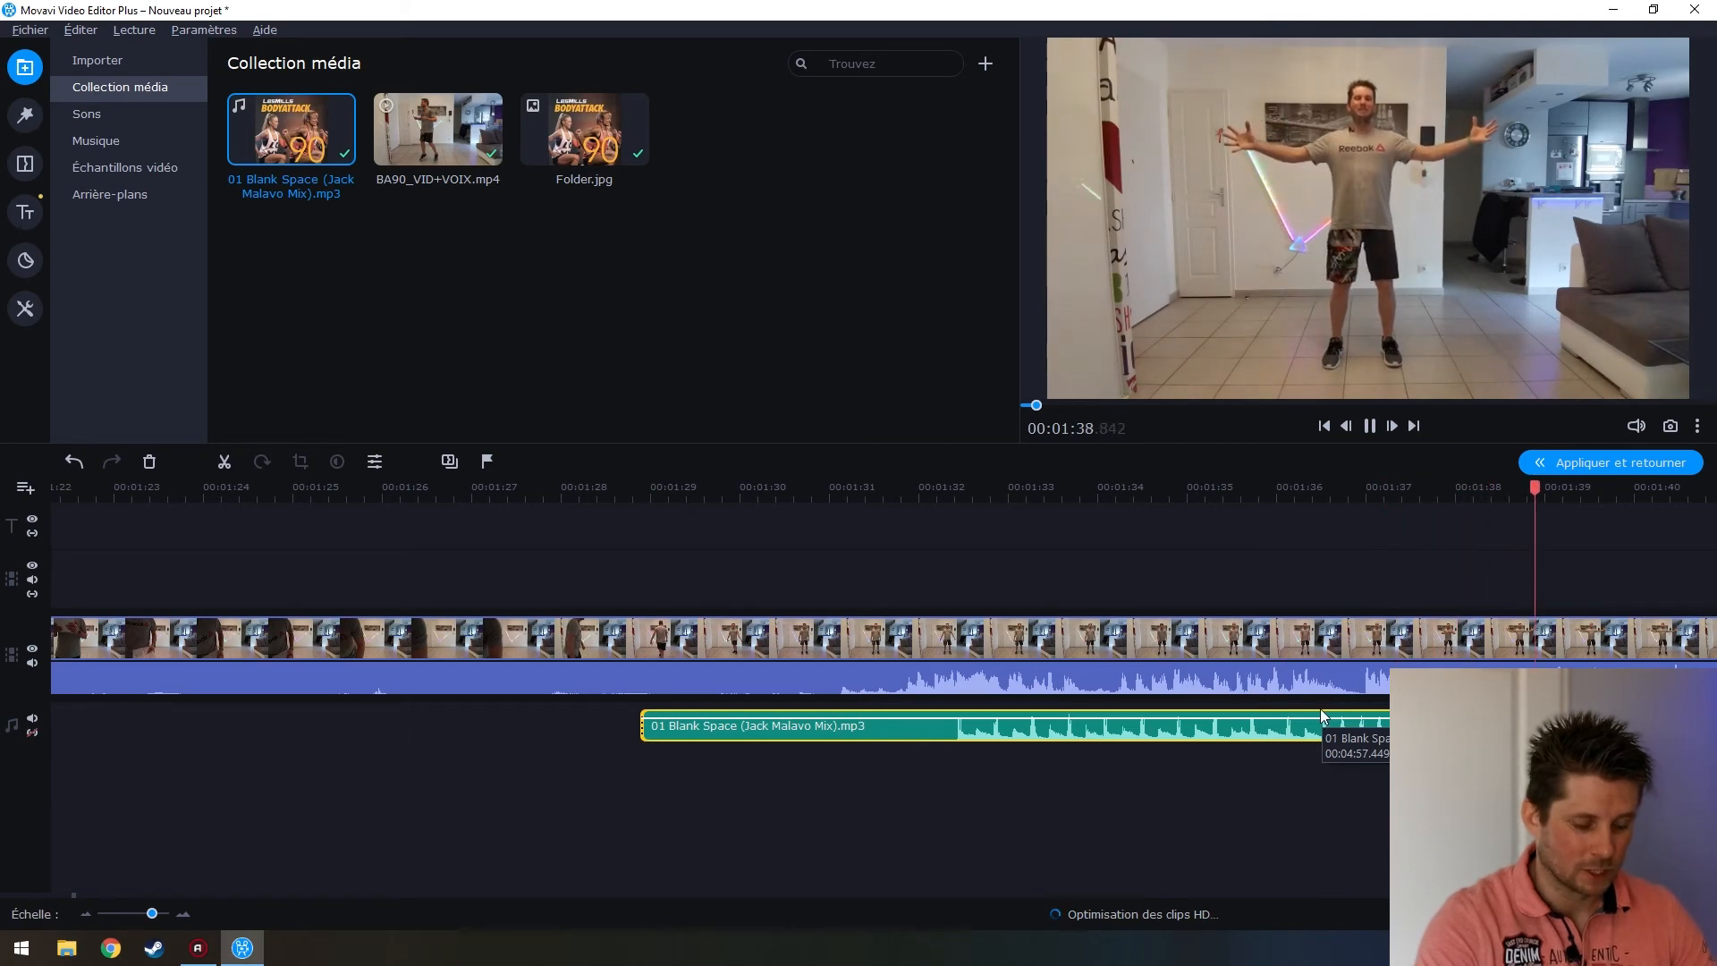
pyautogui.scroll(-2, 1320, 713)
pyautogui.scroll(-4, 1320, 716)
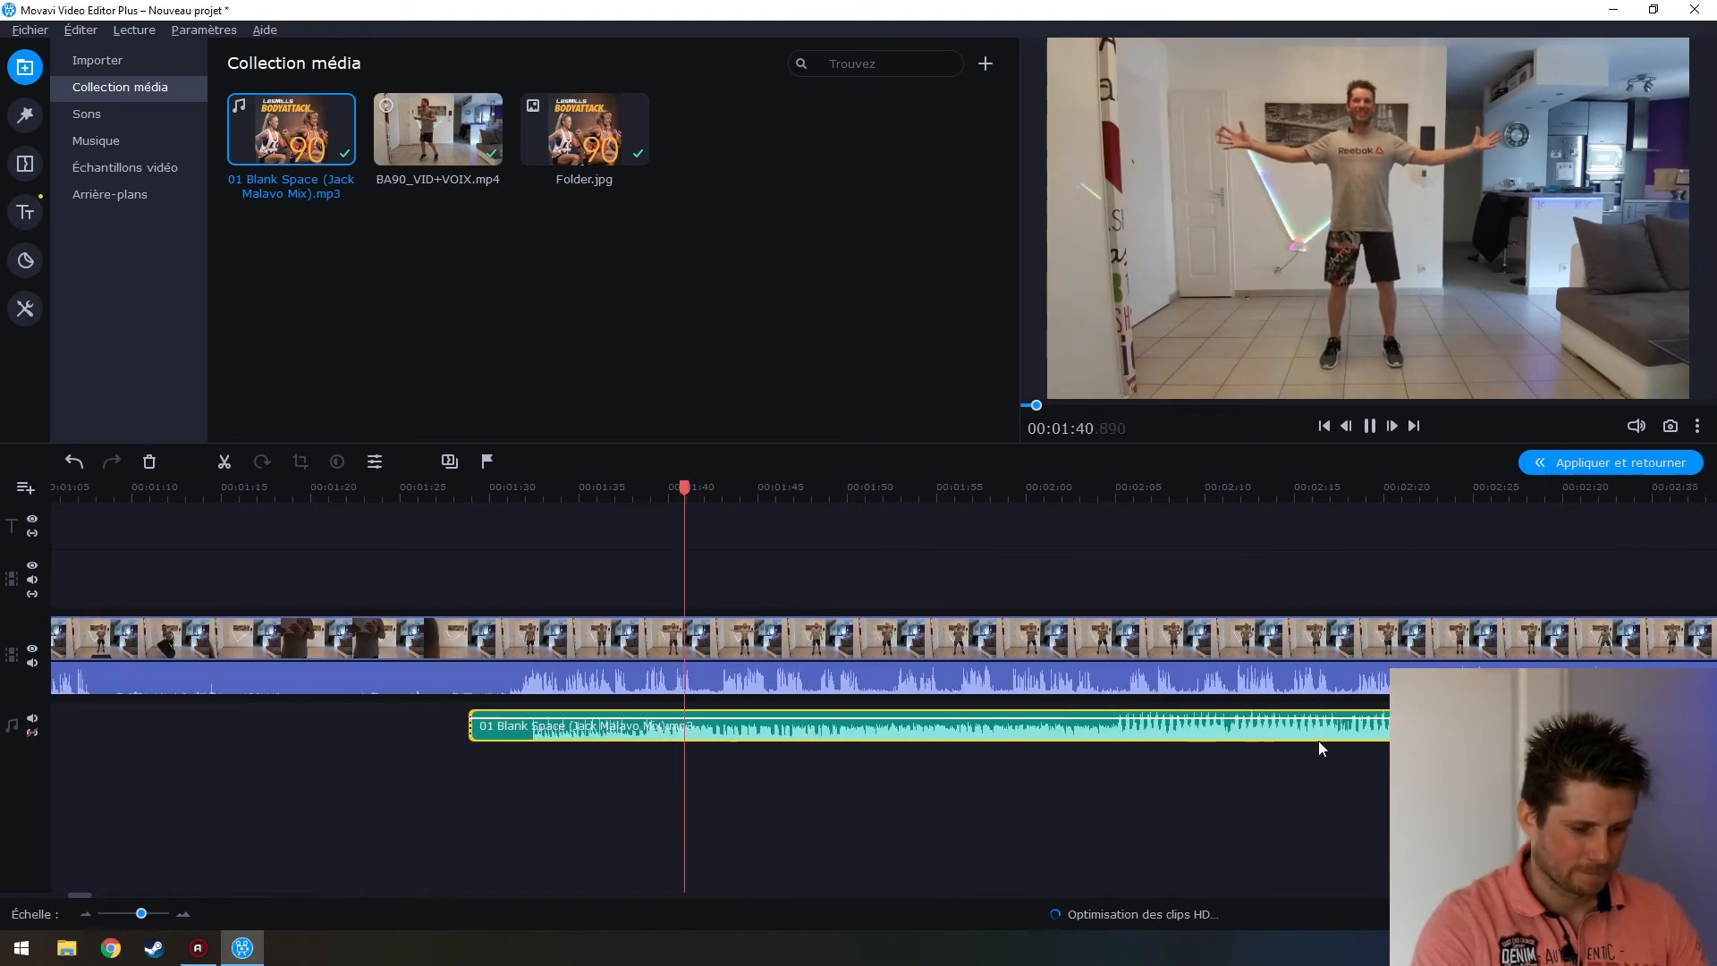
pyautogui.hscroll(2, 1311, 738)
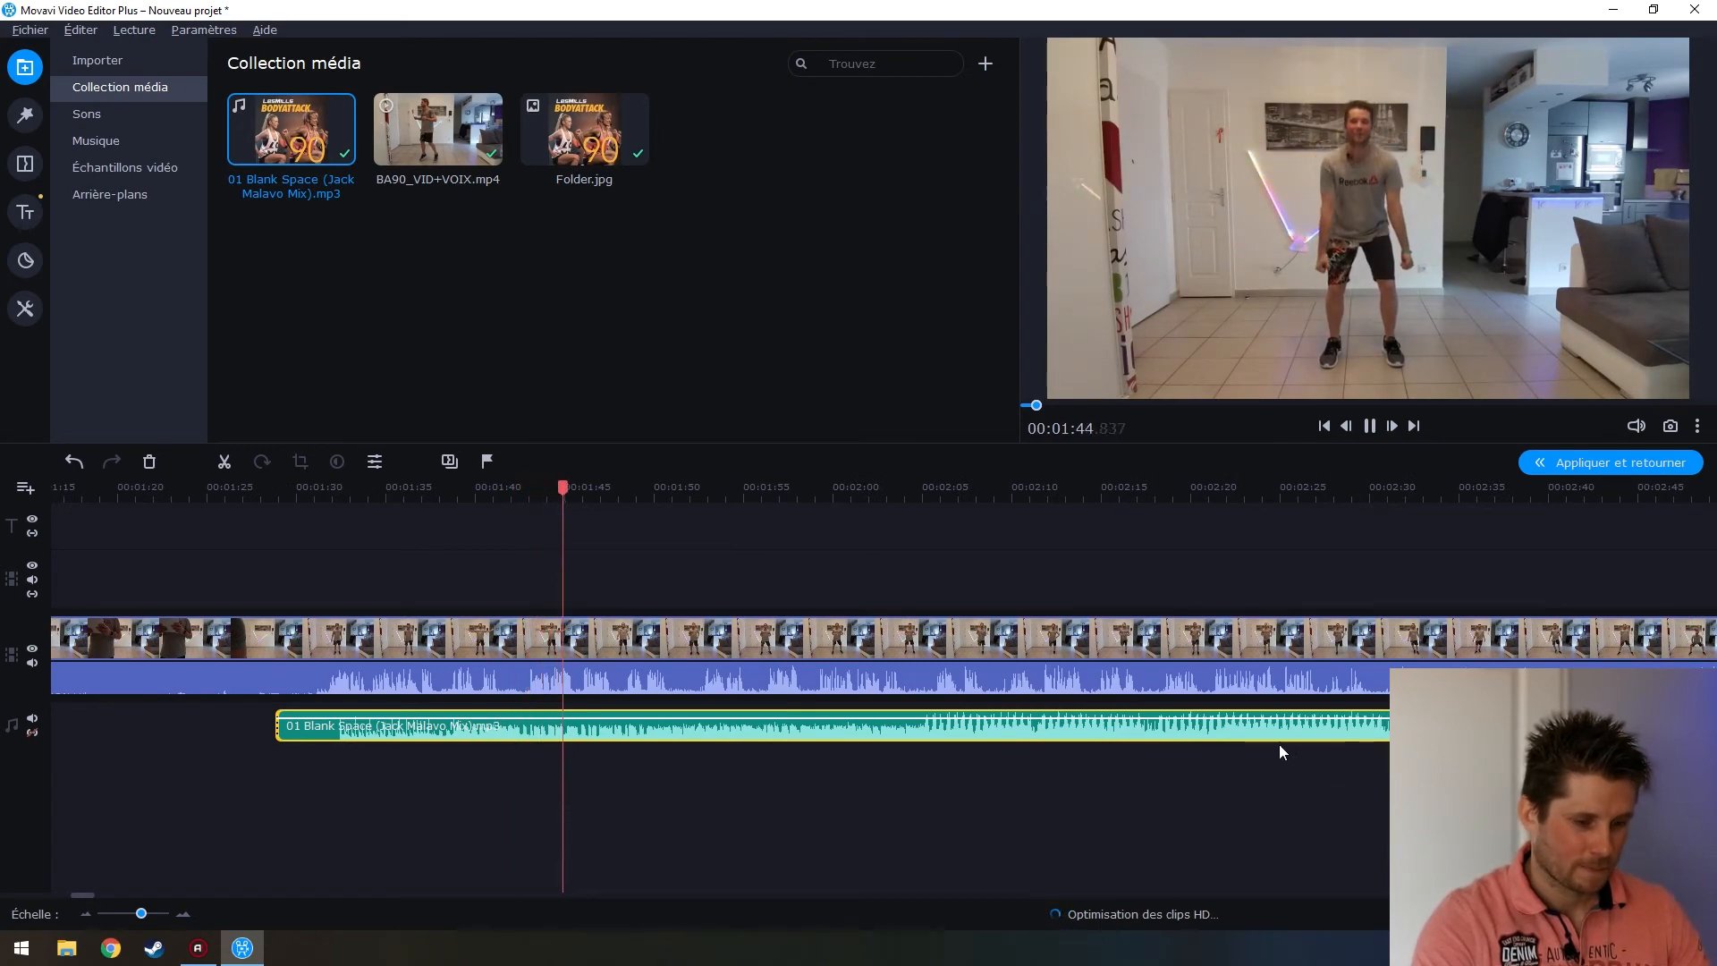
pyautogui.press('space')
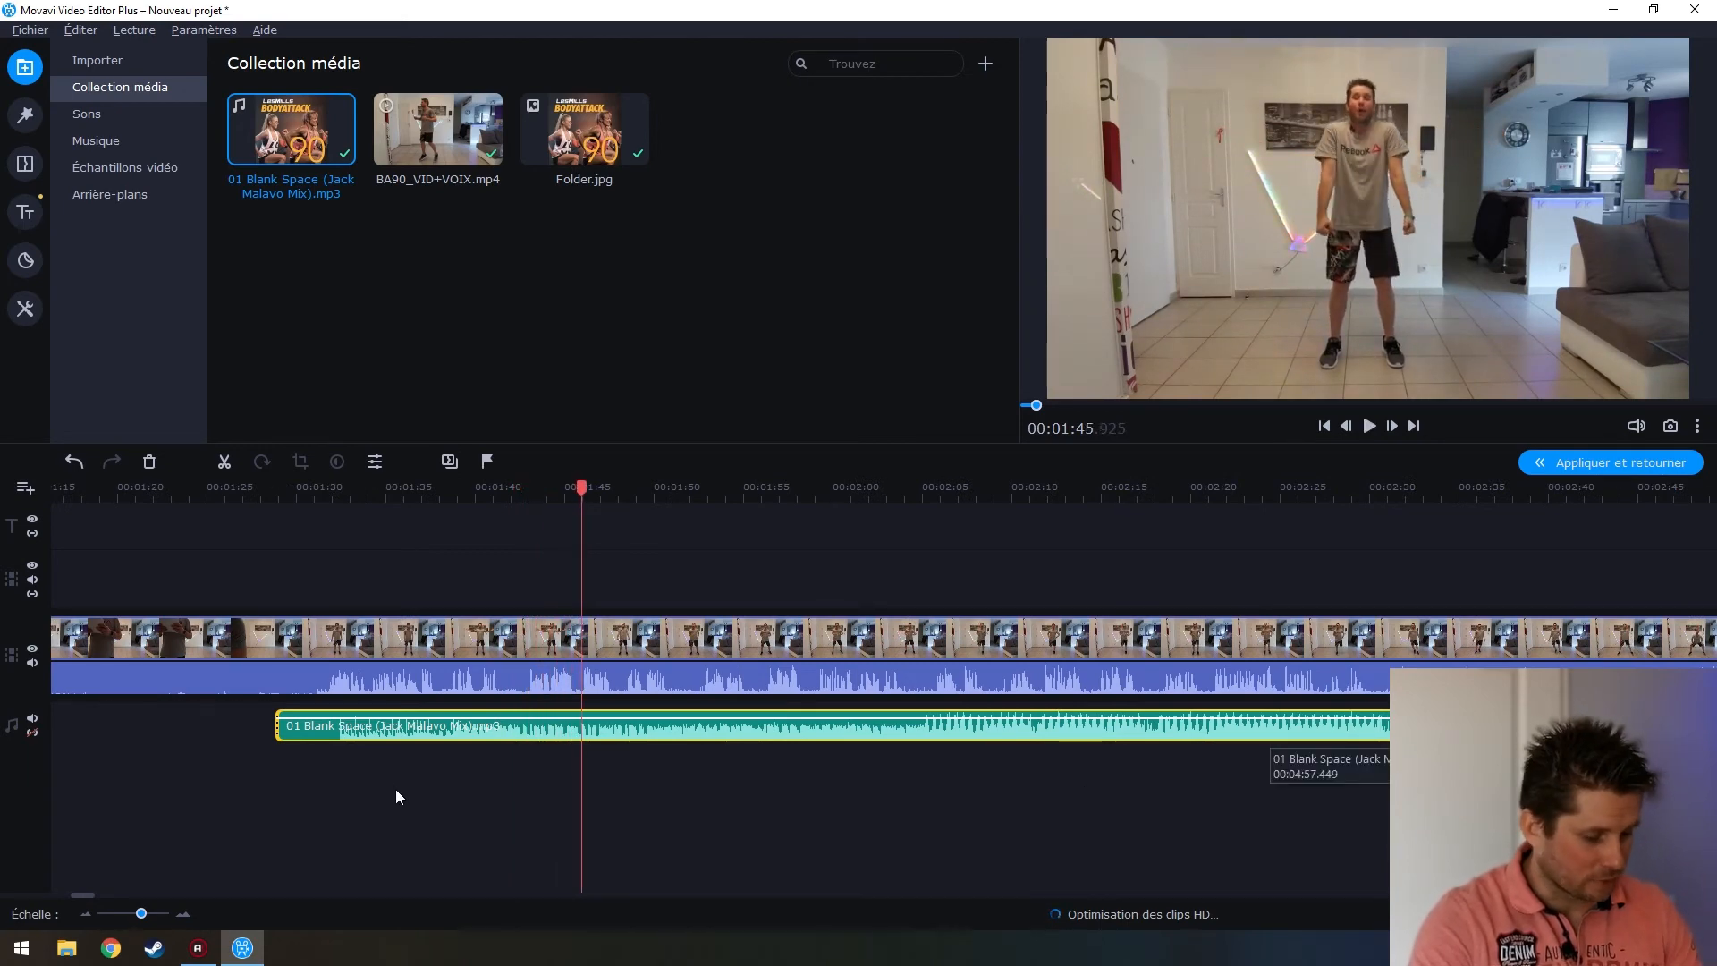
pyautogui.scroll(2, 394, 789)
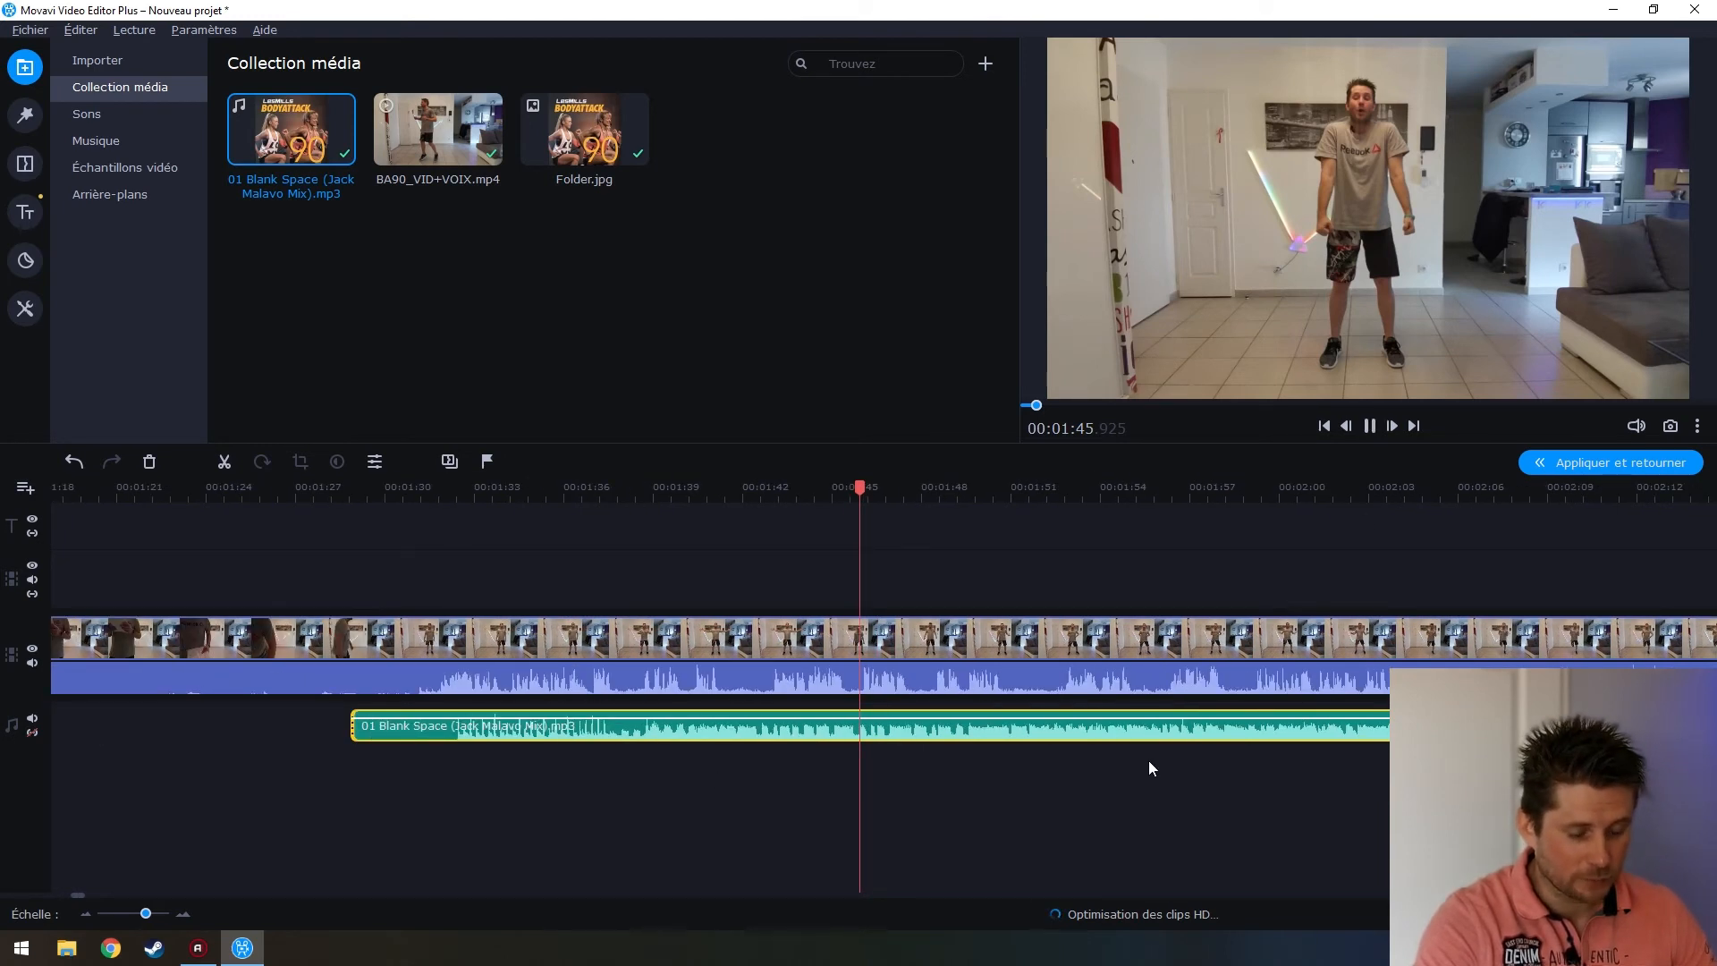
pyautogui.press('space')
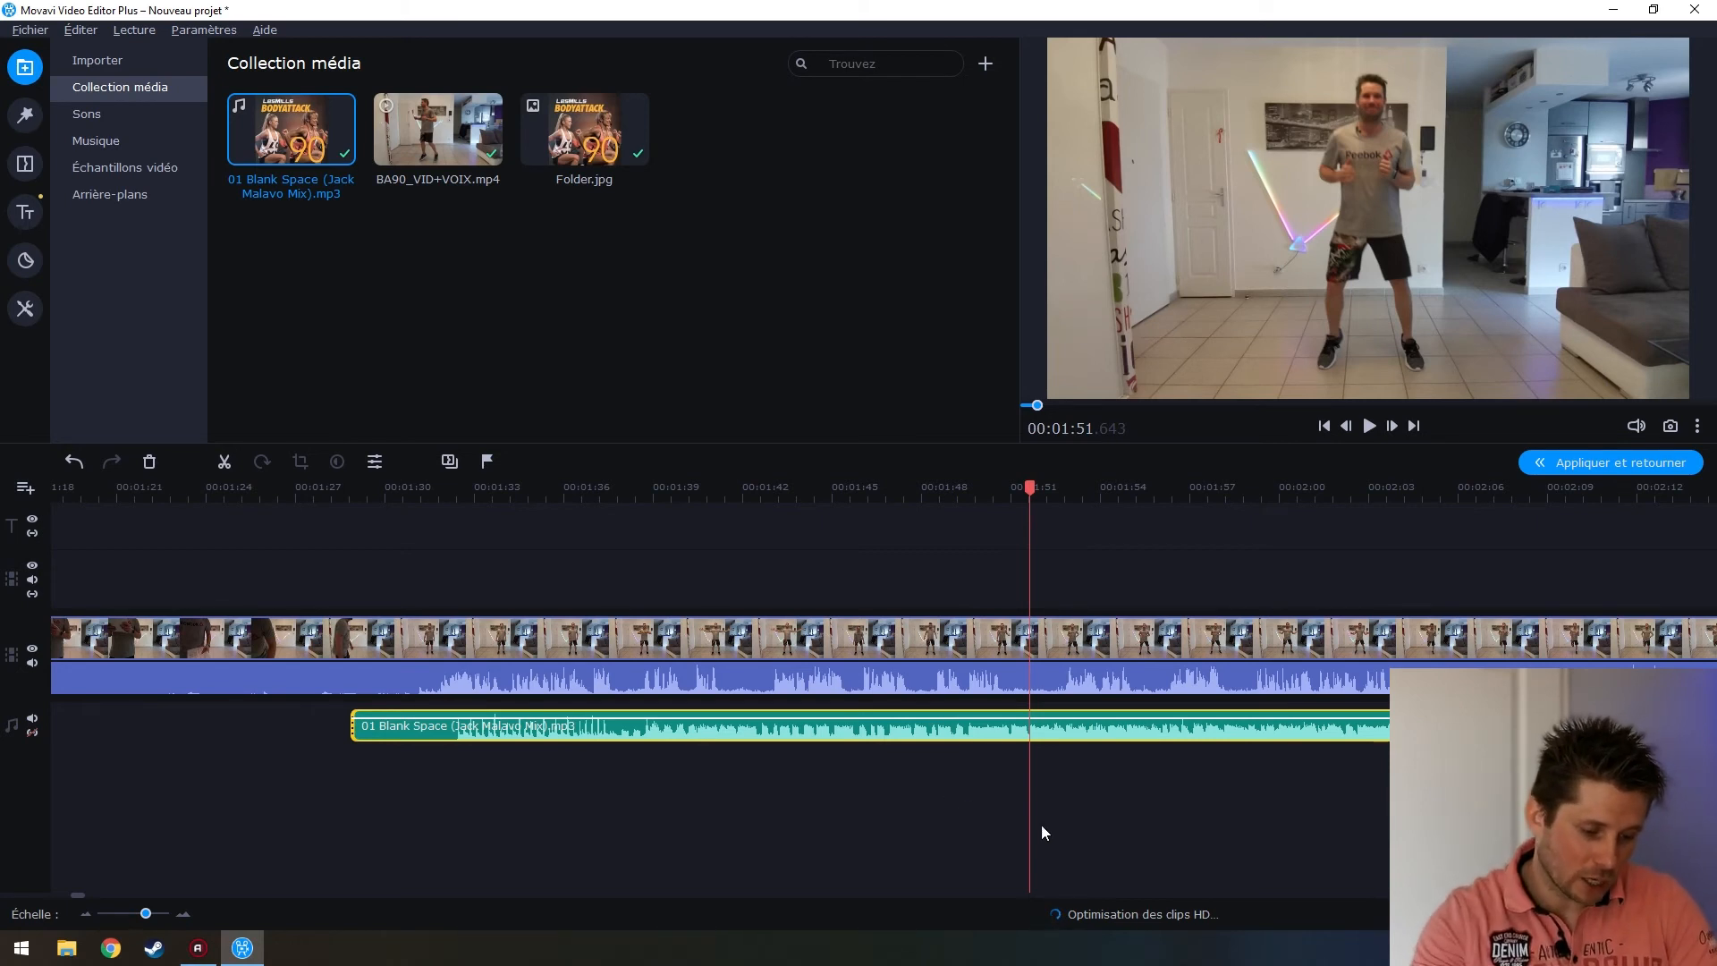
# Set the Blank Space clip's volume to 80 in its clip properties
pyautogui.doubleClick(923, 728)
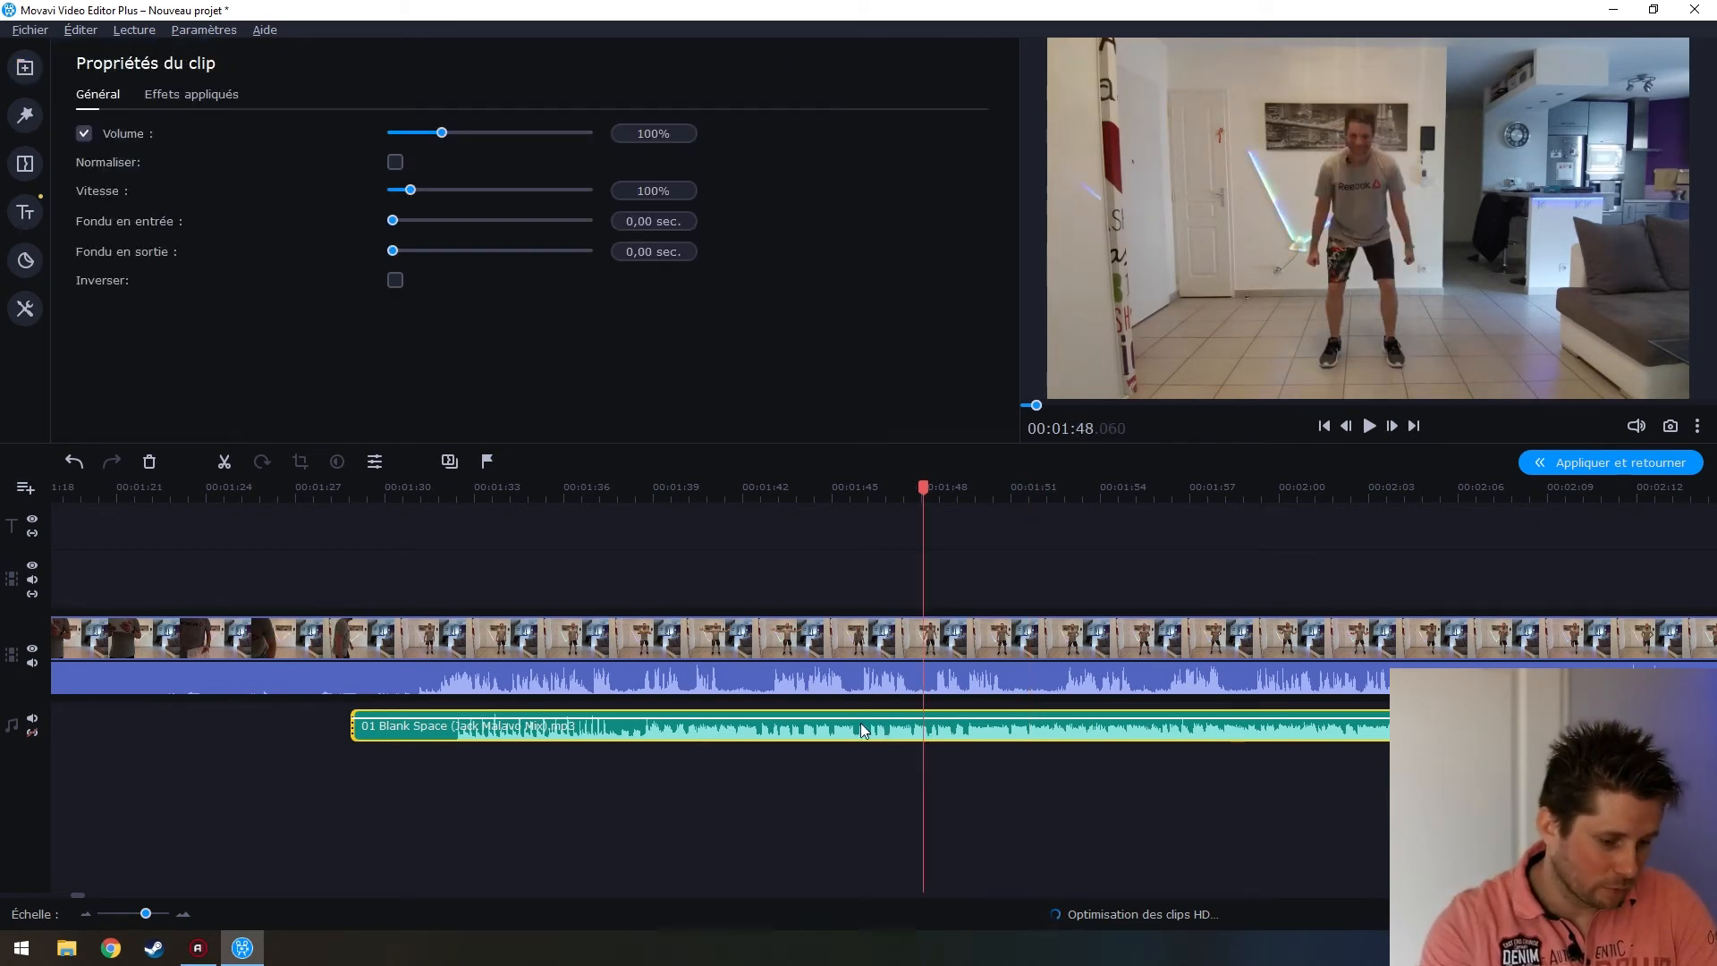
pyautogui.doubleClick(653, 134)
pyautogui.write('80')
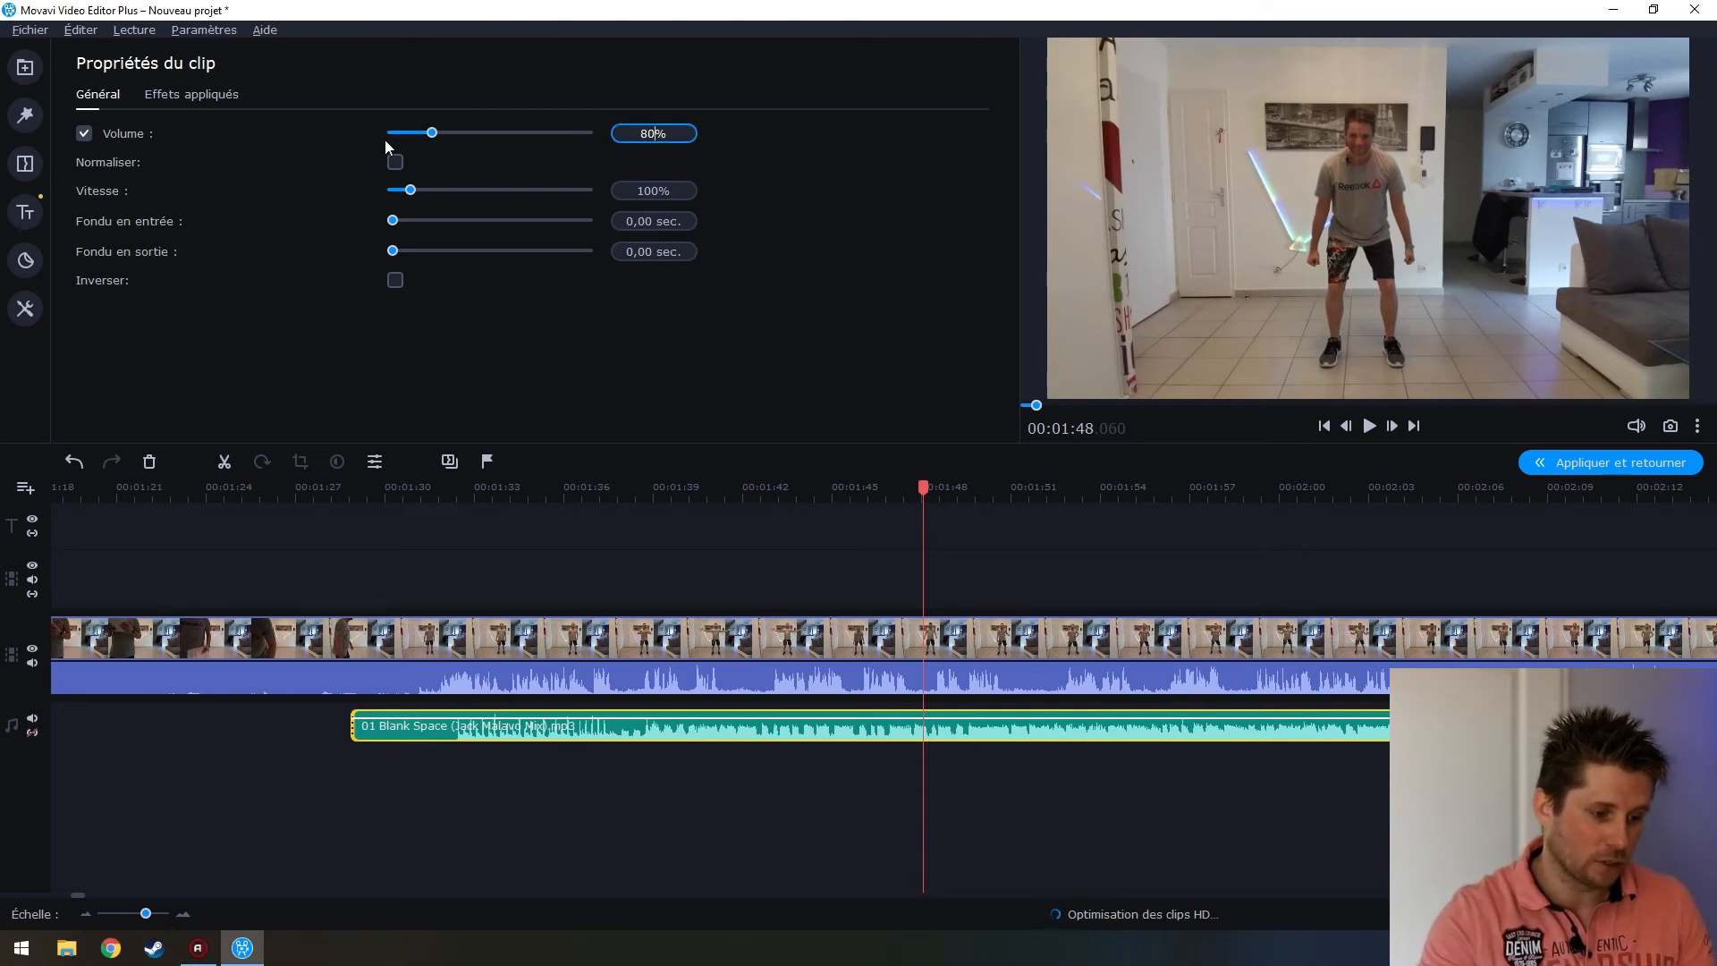
pyautogui.click(655, 721)
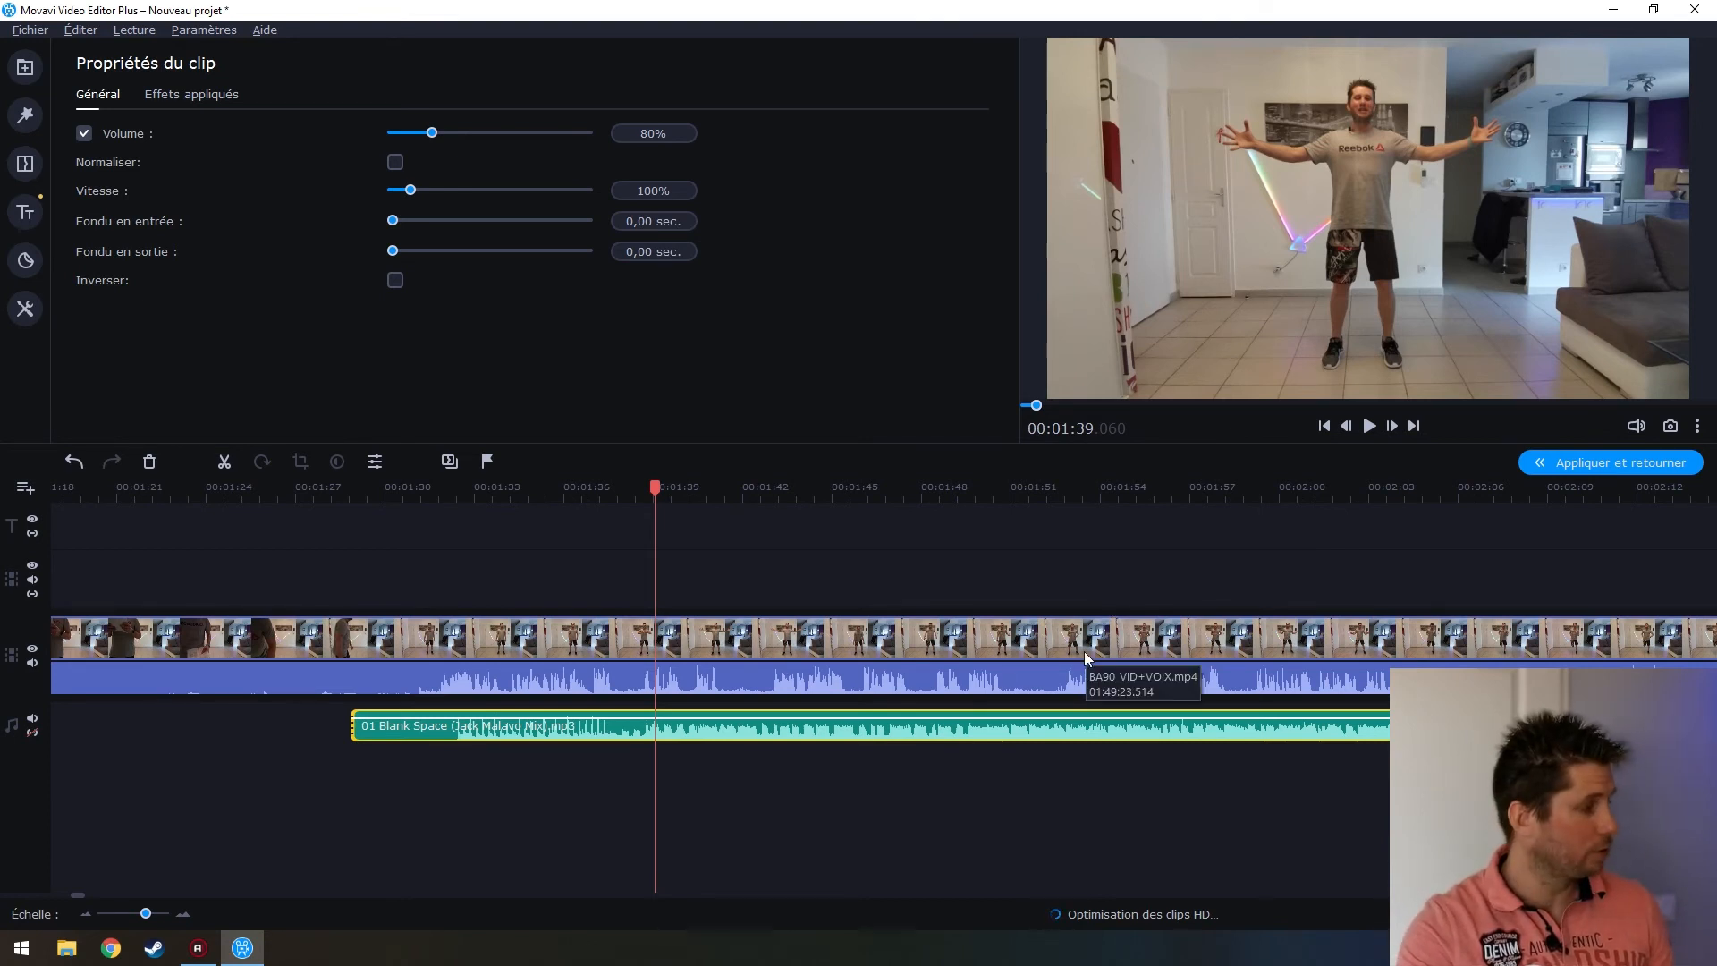
pyautogui.click(418, 746)
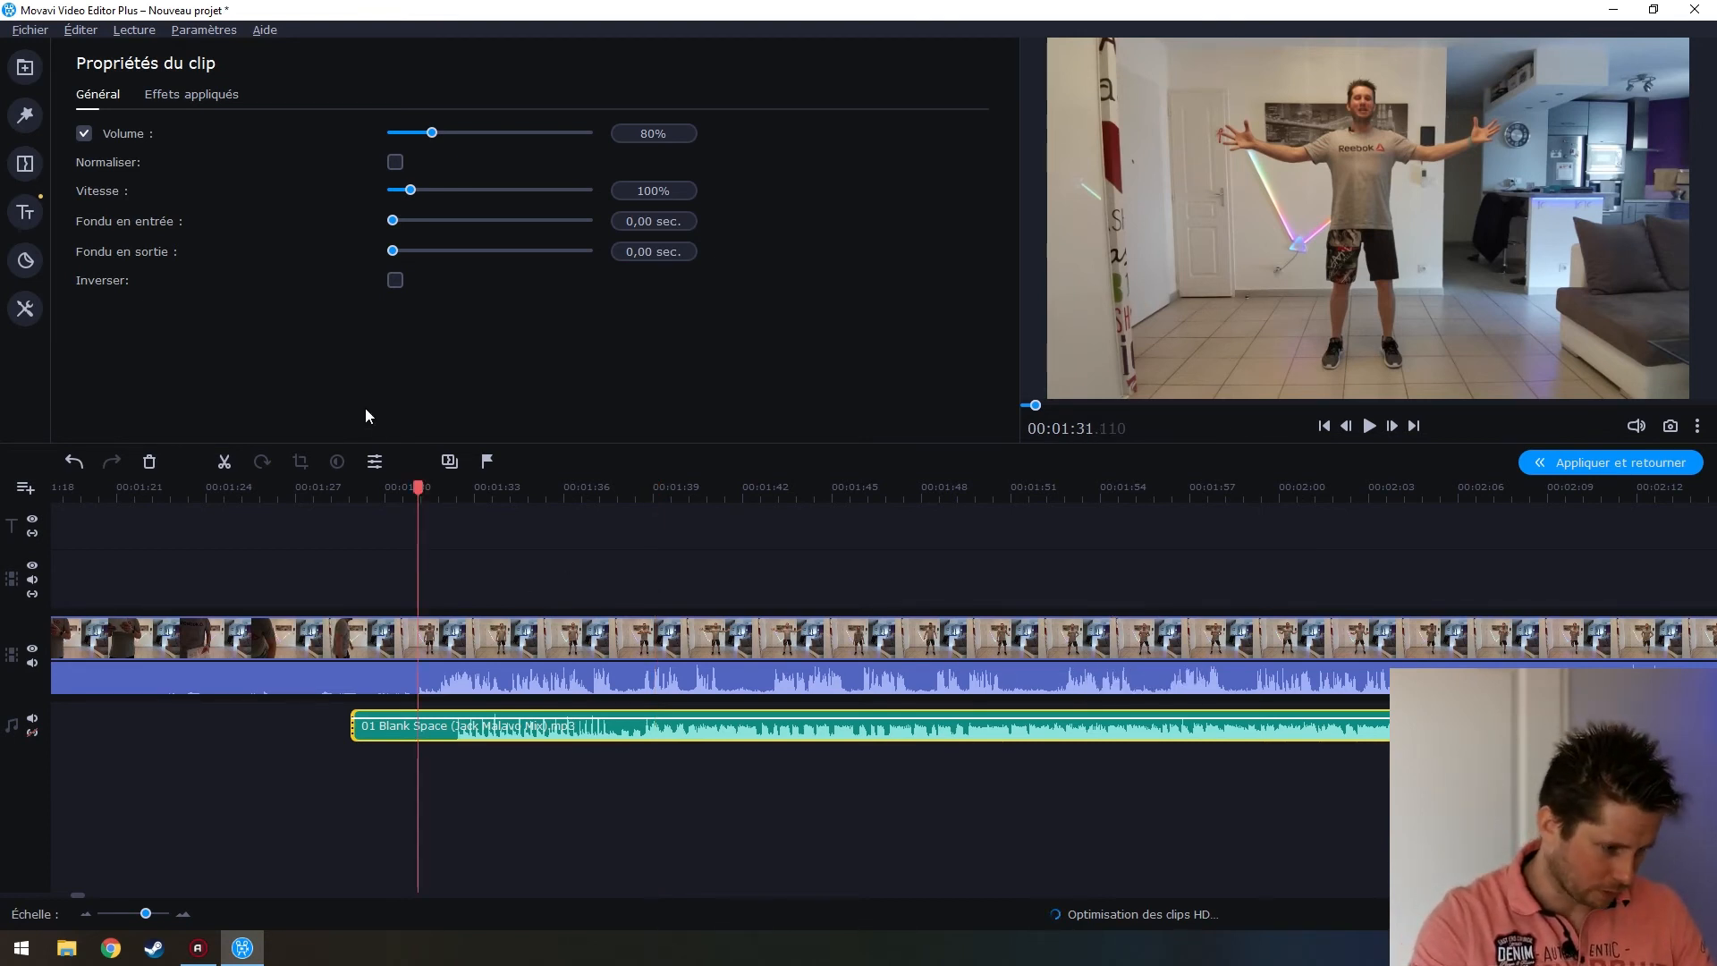
# Browse all title styles, previewing Dernières nouvelles and Tiers inférieur
pyautogui.click(25, 164)
pyautogui.click(25, 212)
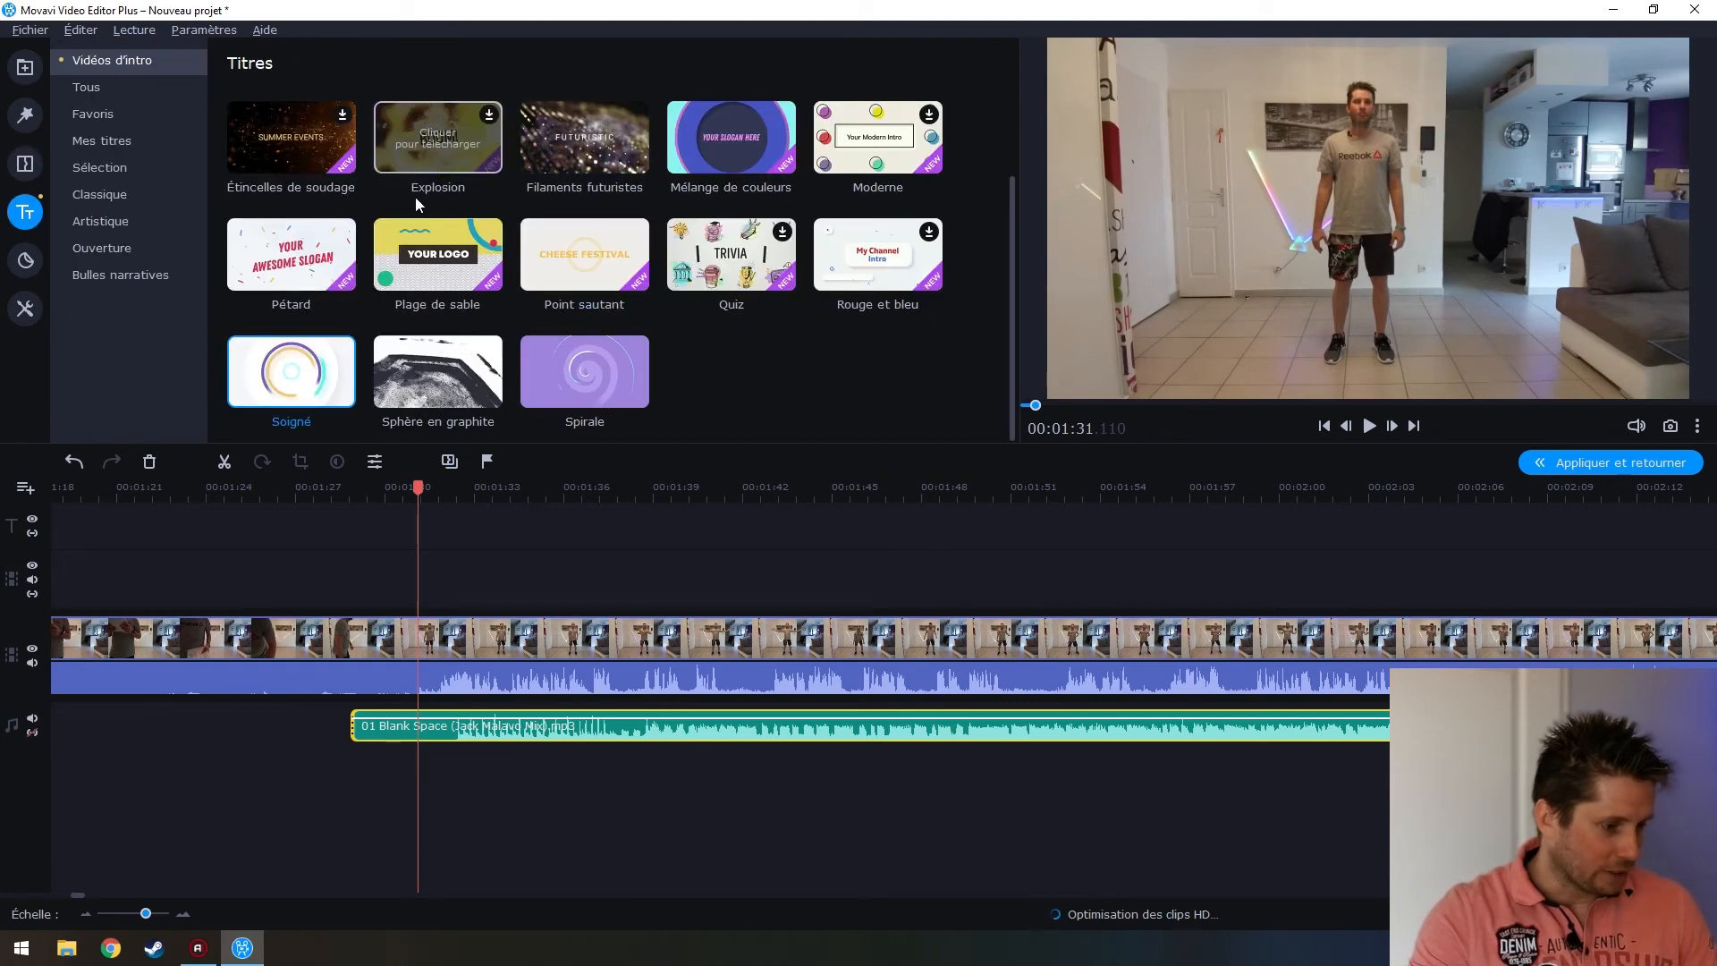
pyautogui.click(140, 86)
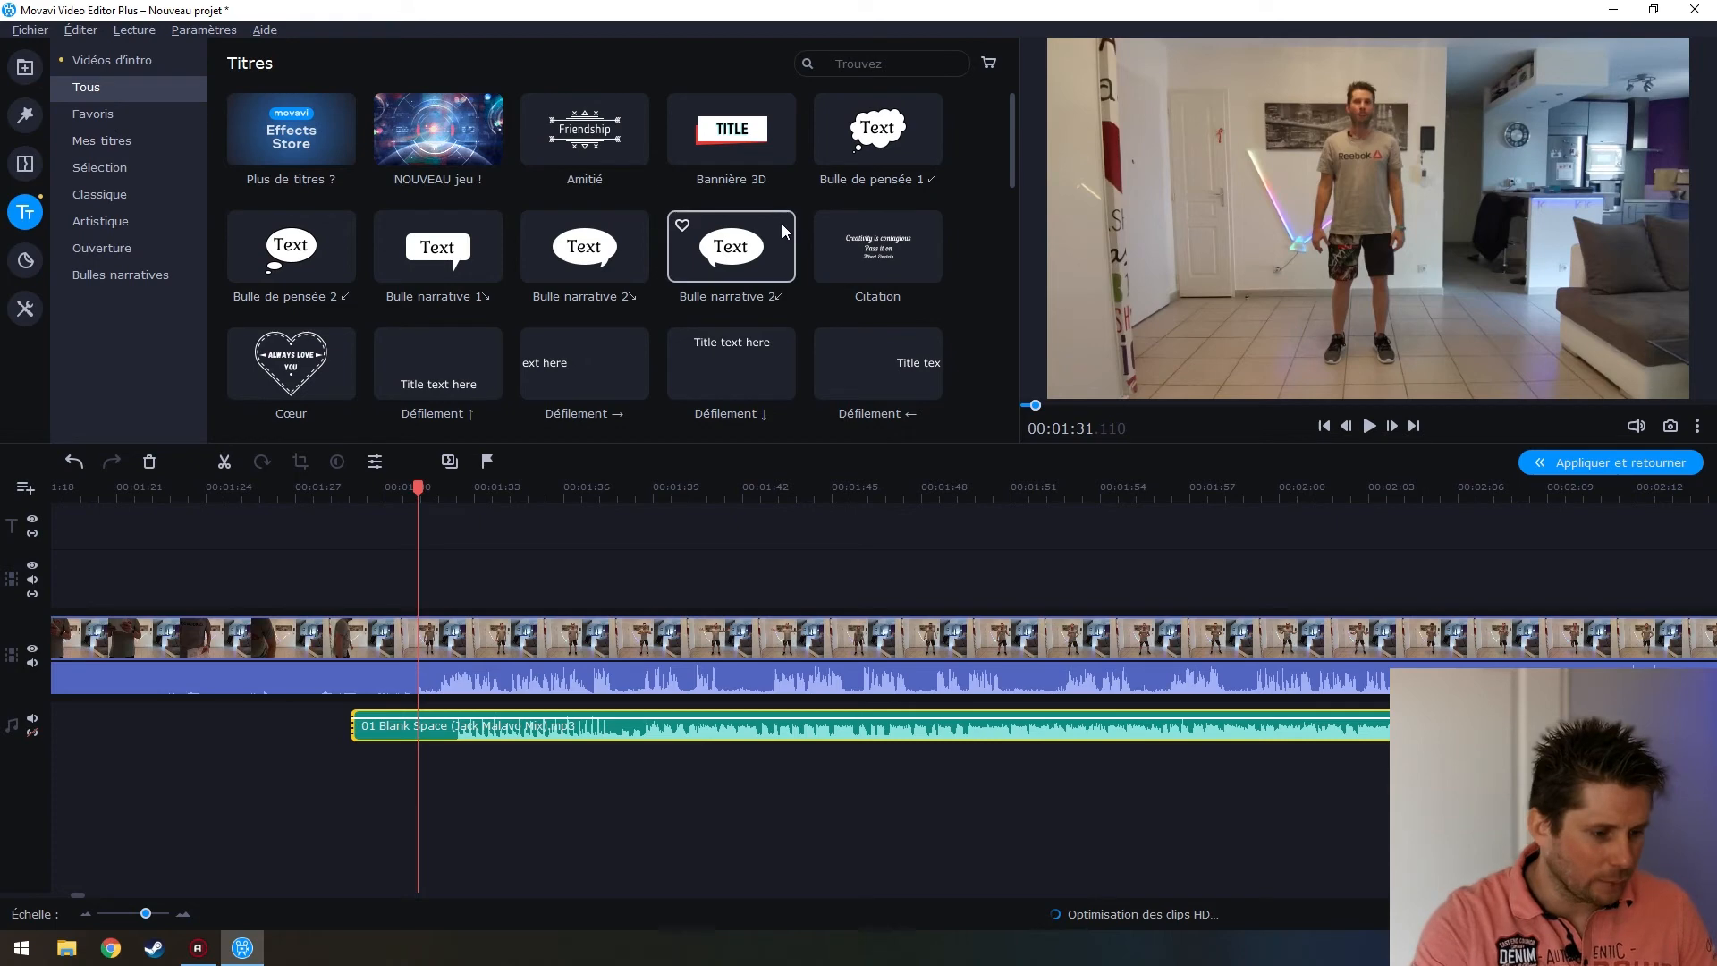
pyautogui.scroll(-3, 756, 248)
pyautogui.click(470, 285)
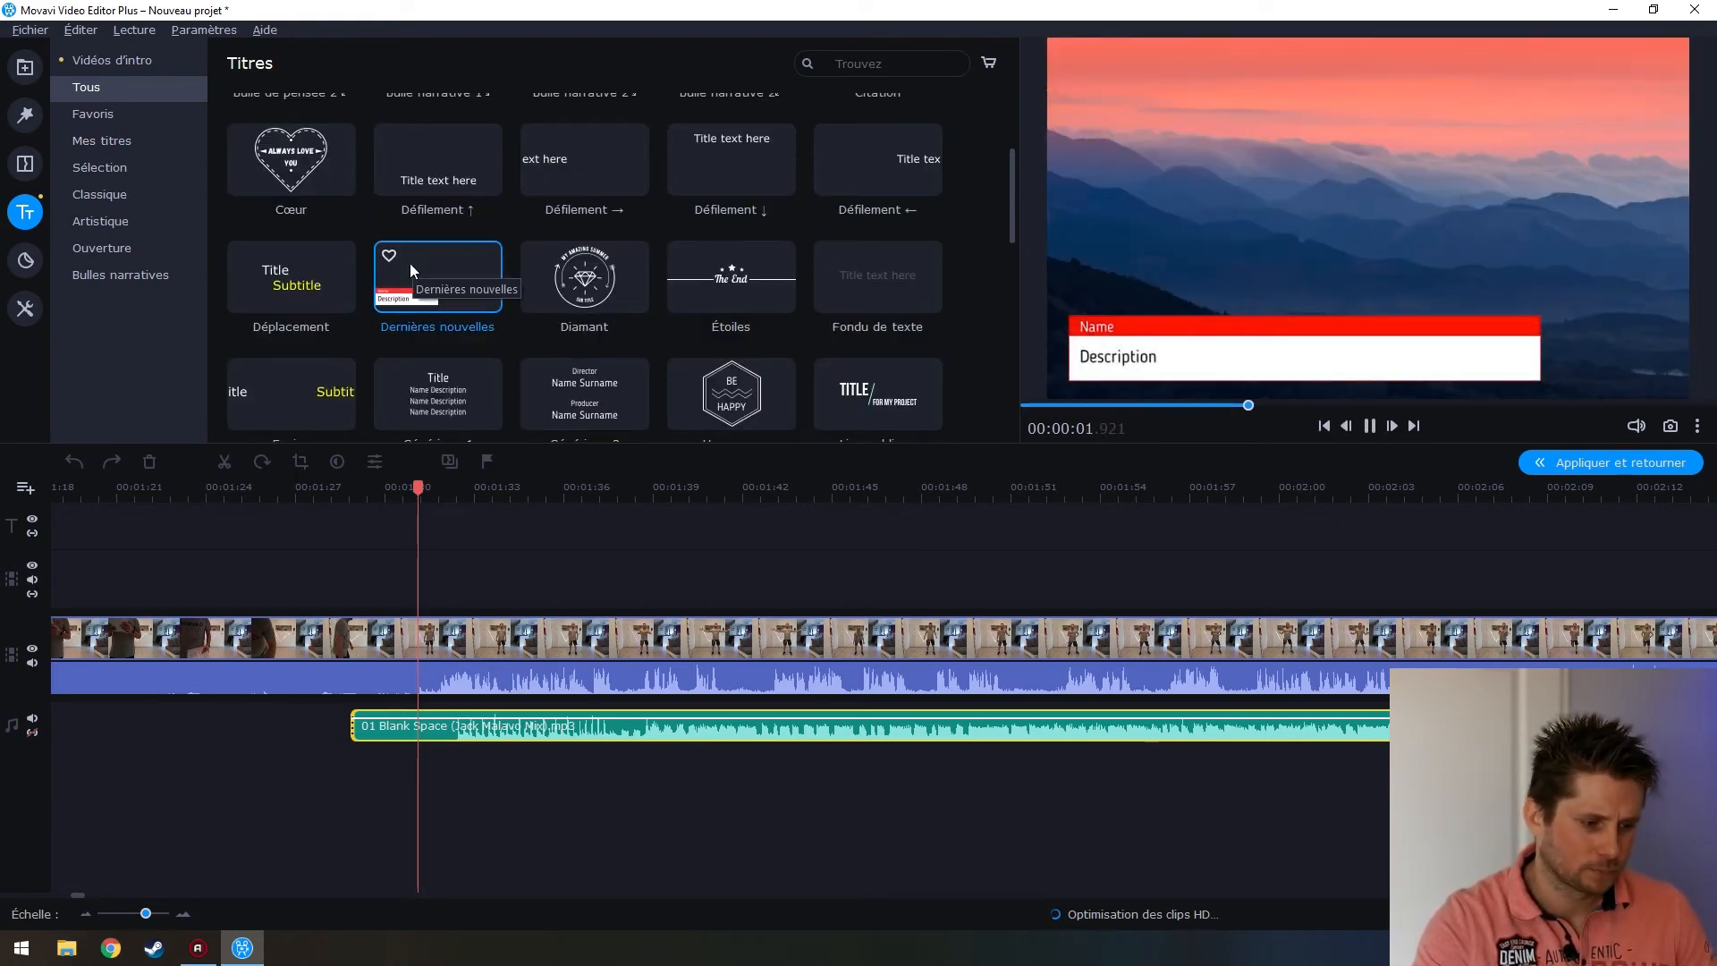
pyautogui.scroll(-5, 447, 304)
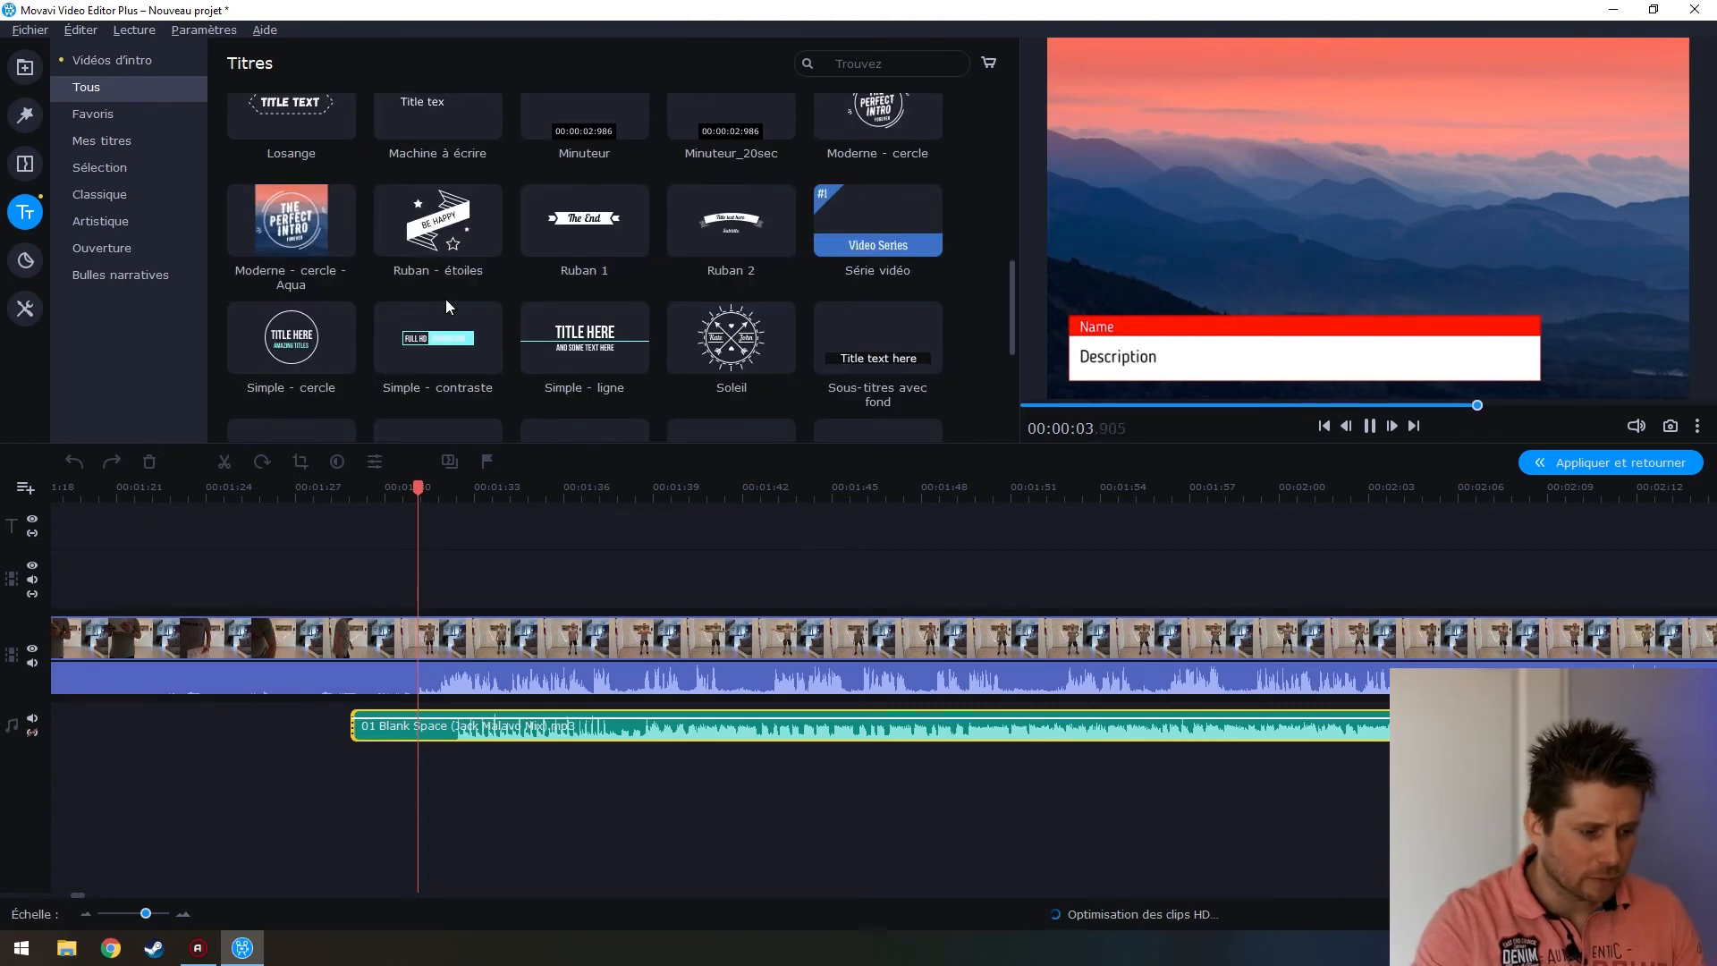
pyautogui.scroll(-5, 446, 299)
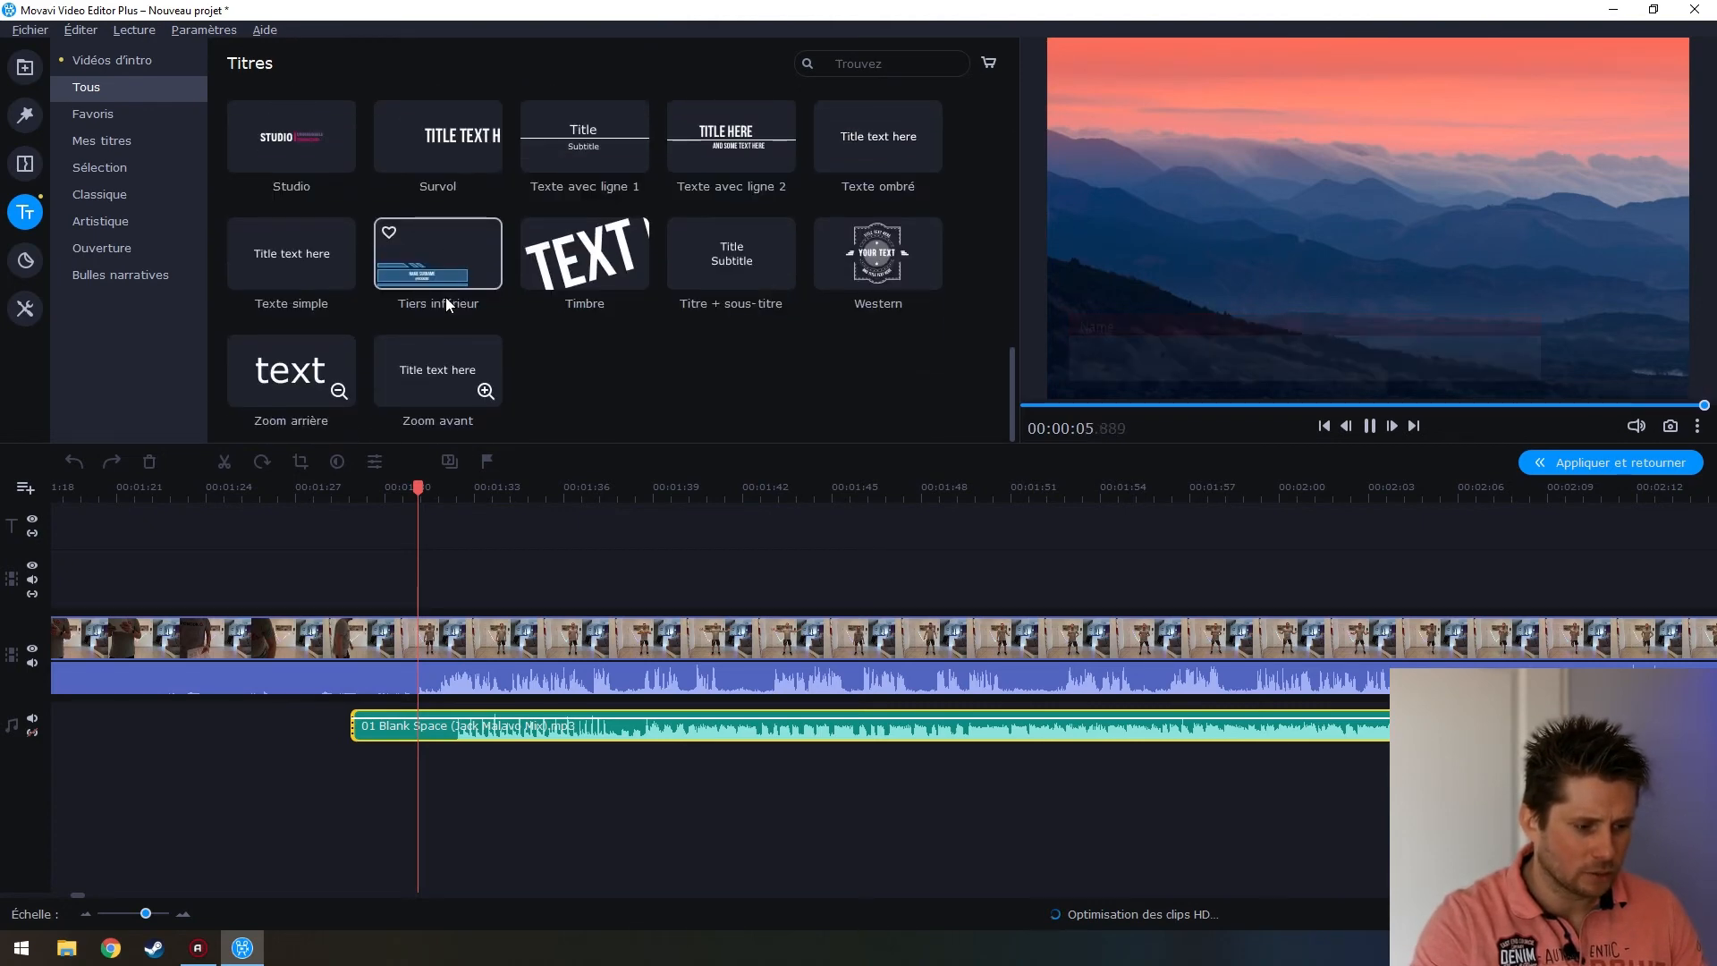
pyautogui.click(432, 257)
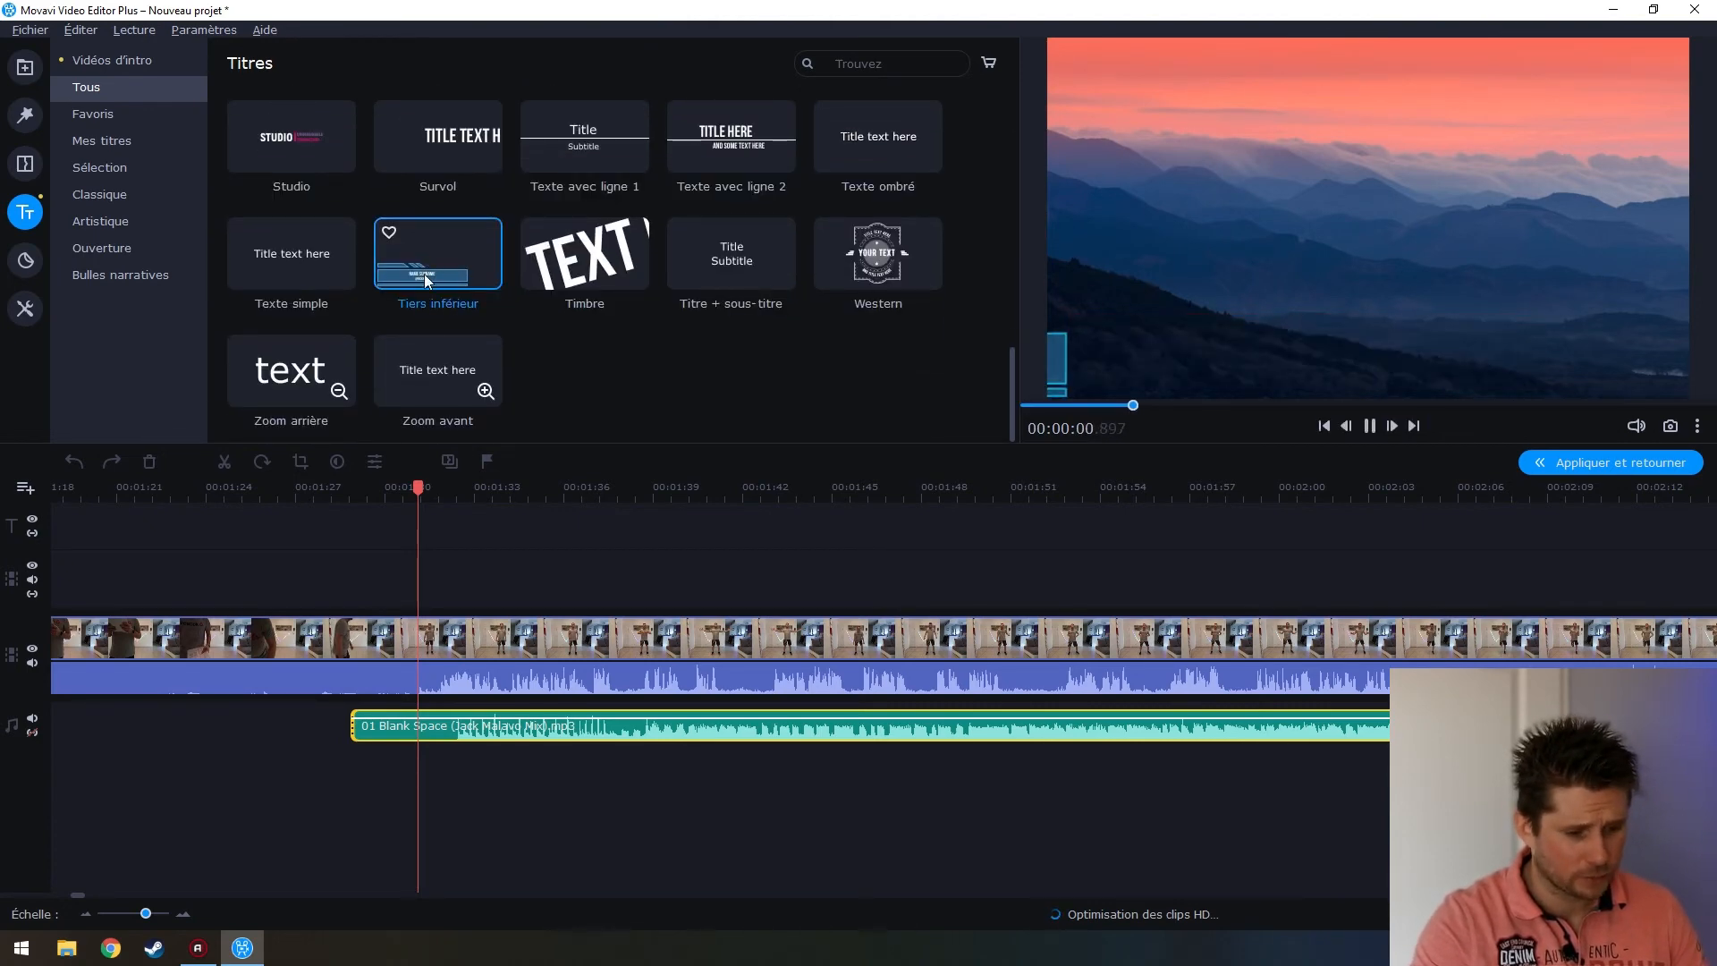
pyautogui.scroll(5, 434, 258)
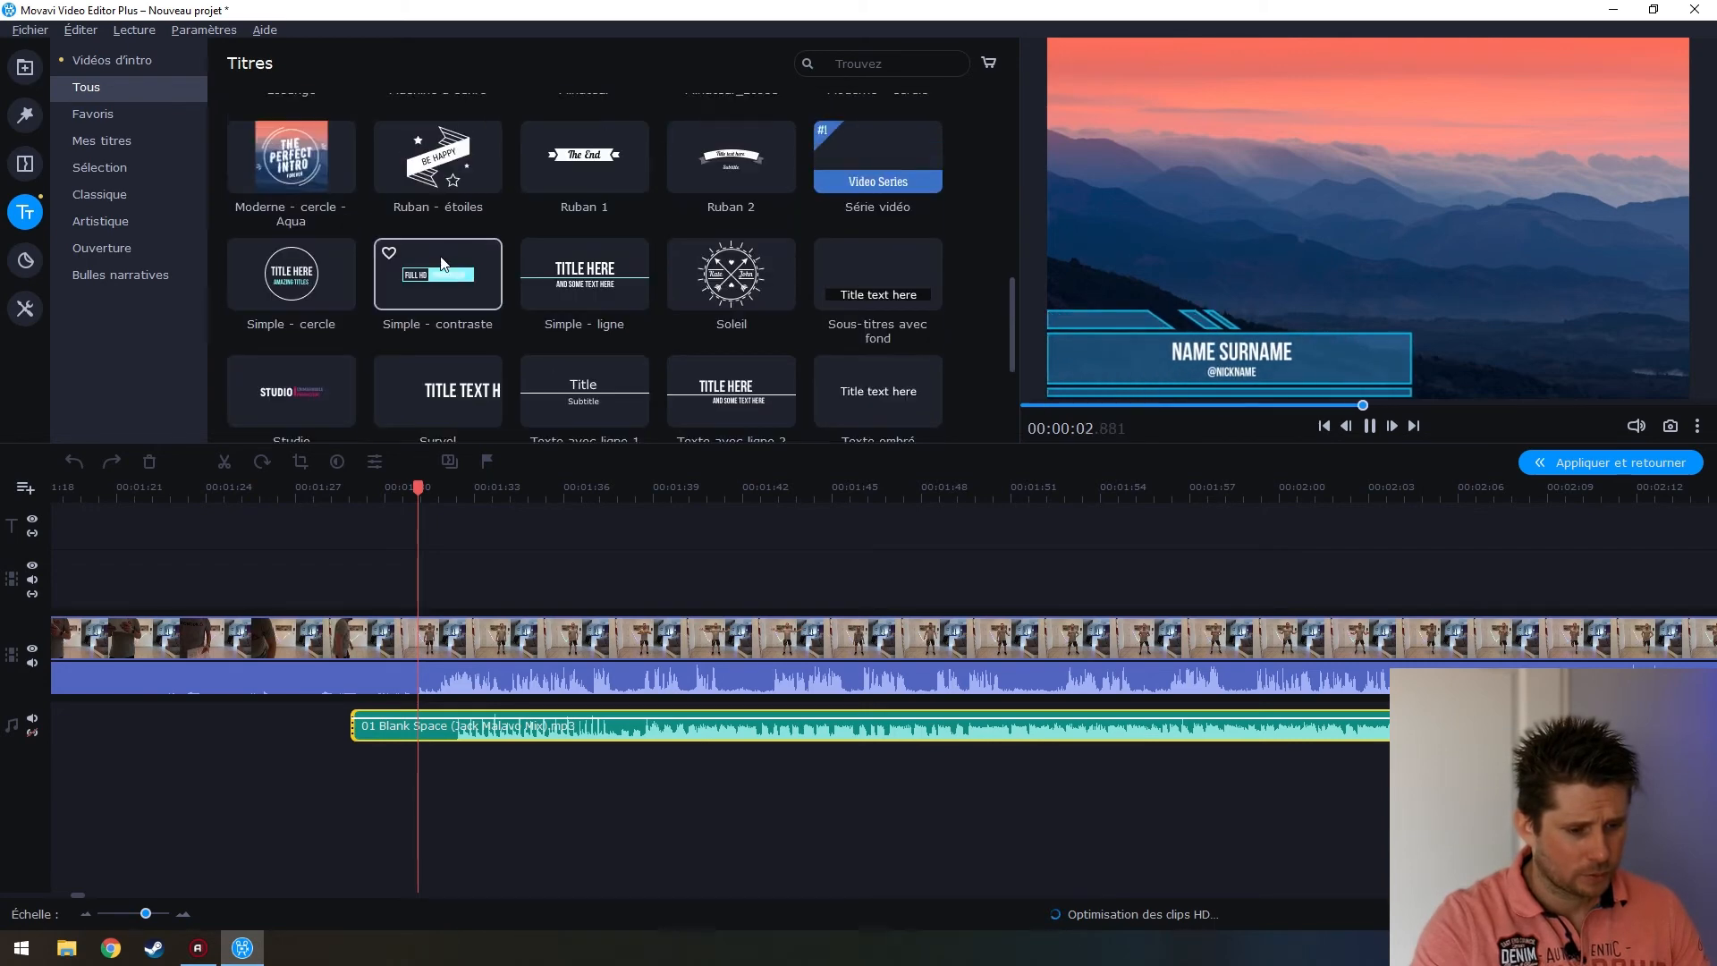
pyautogui.click(417, 143)
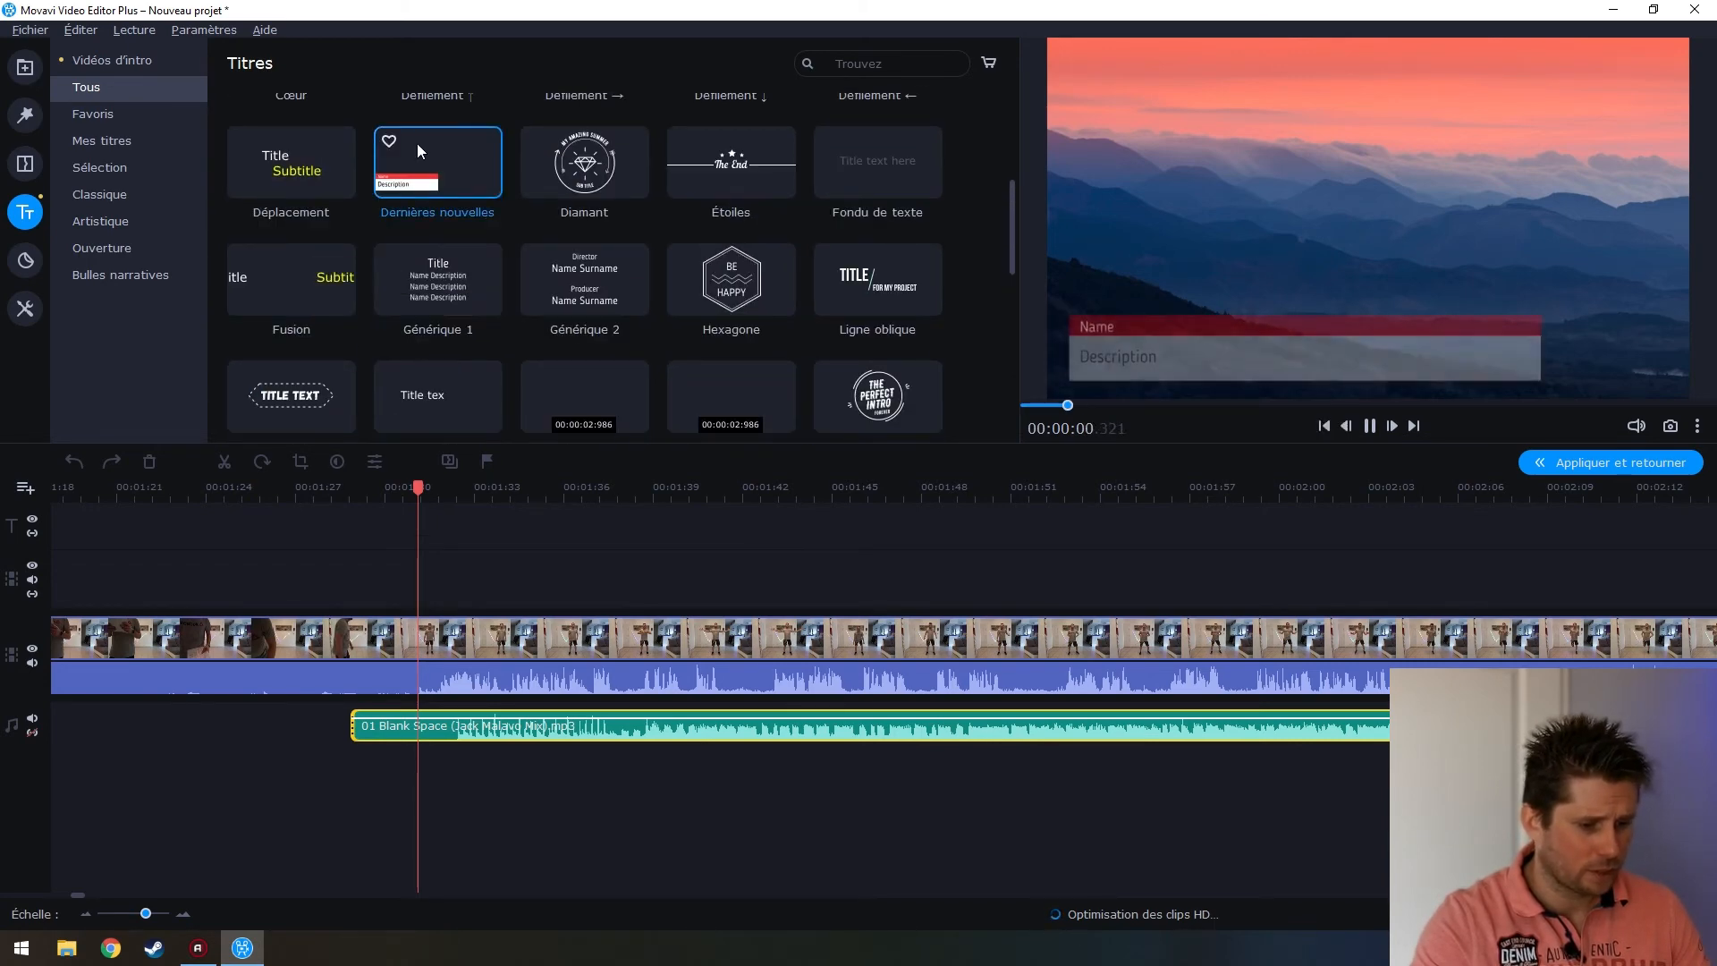
# Drop the Dernières nouvelles title onto the title track at about 1:30 and nudge it into place
pyautogui.moveTo(443, 150); pyautogui.dragTo(469, 519)
pyautogui.moveTo(302, 523); pyautogui.dragTo(305, 526)
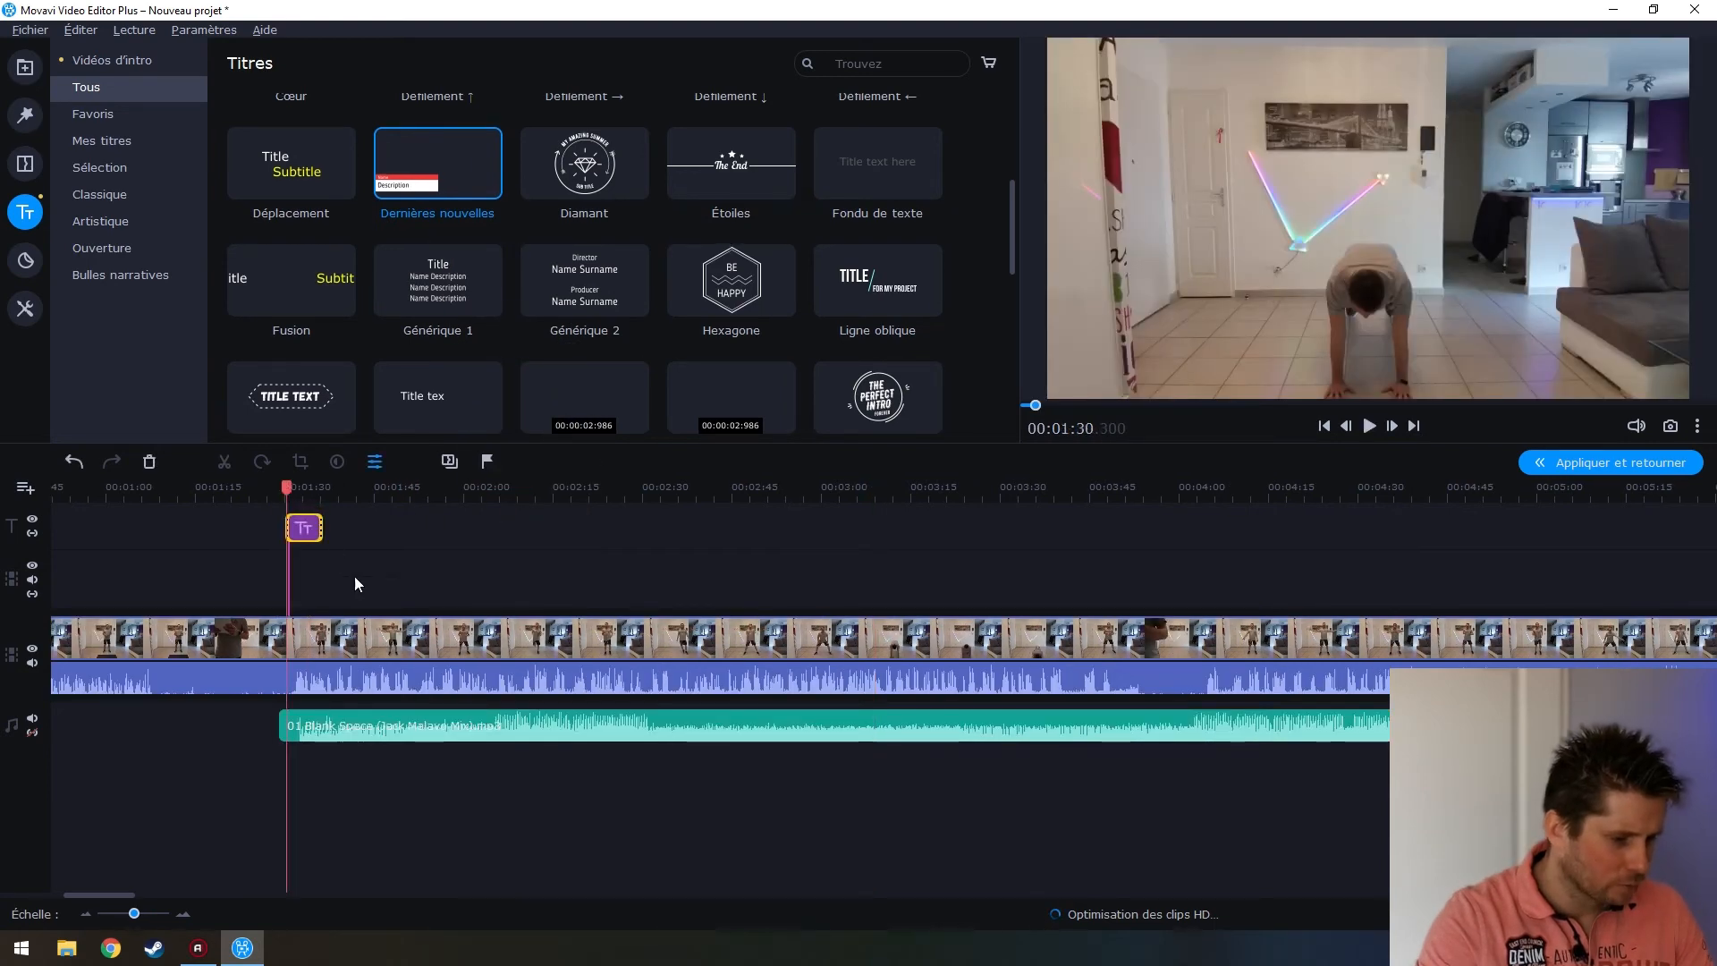
pyautogui.scroll(1, 385, 625)
pyautogui.scroll(2, 658, 656)
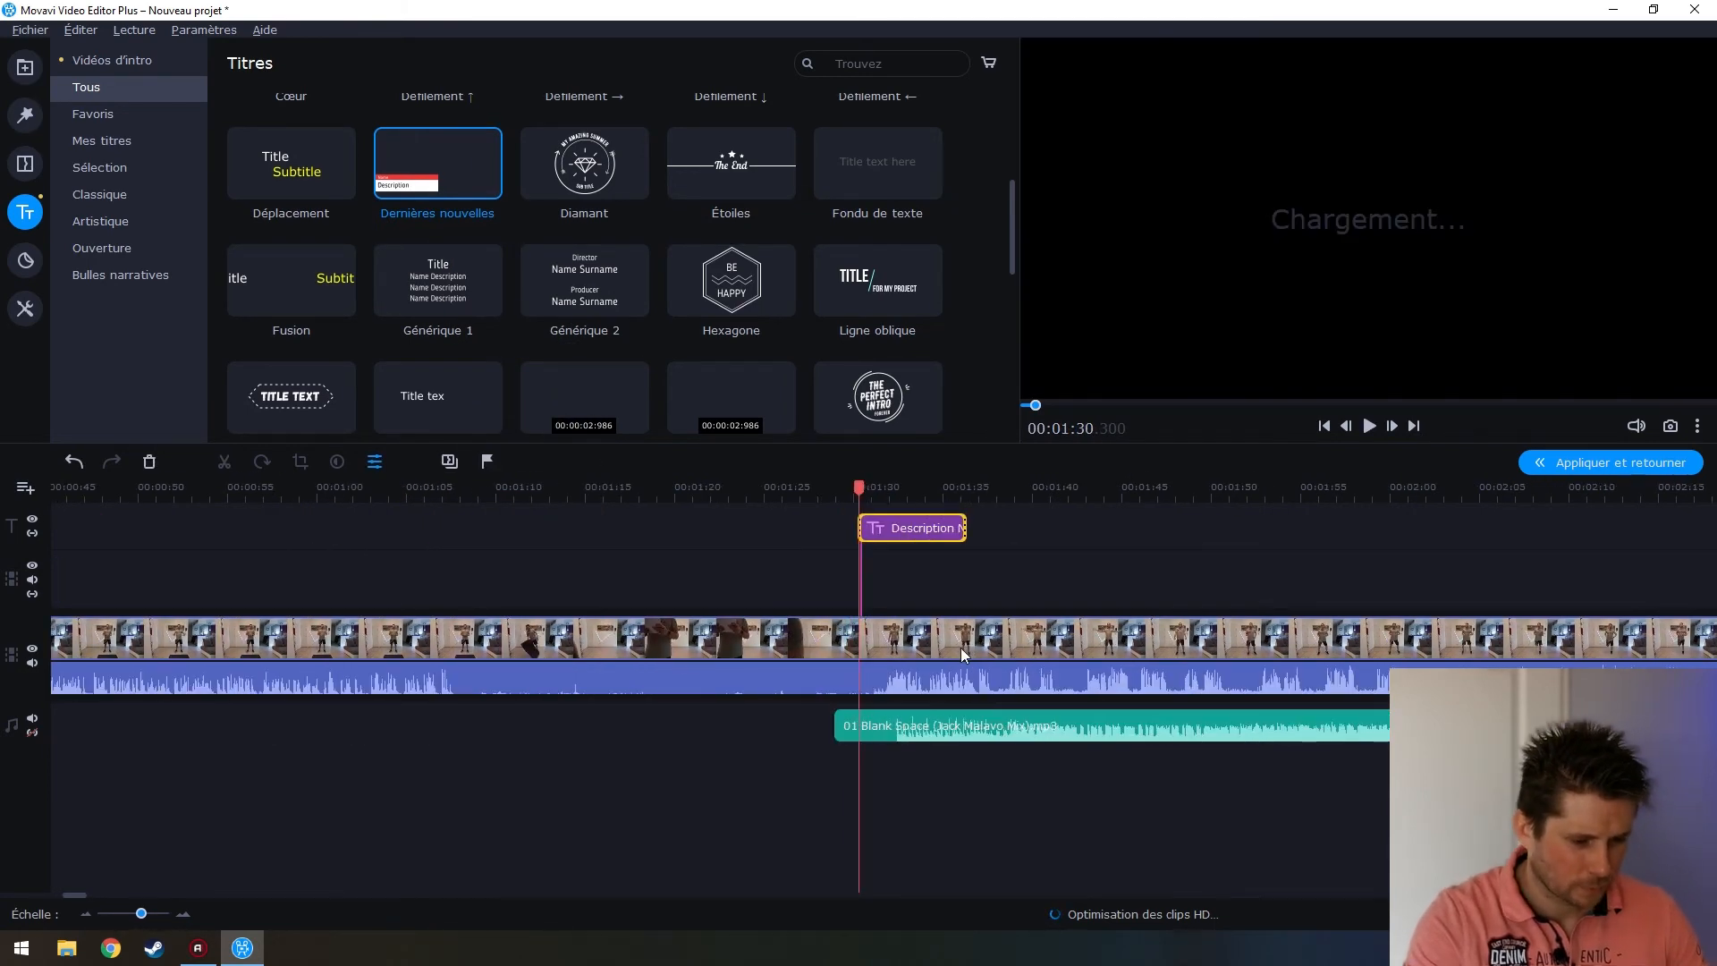
pyautogui.moveTo(902, 533)
pyautogui.mouseDown()
pyautogui.moveTo(880, 524)
pyautogui.moveTo(920, 528)
pyautogui.moveTo(876, 487)
pyautogui.moveTo(933, 523)
pyautogui.mouseUp()
pyautogui.click(871, 485)
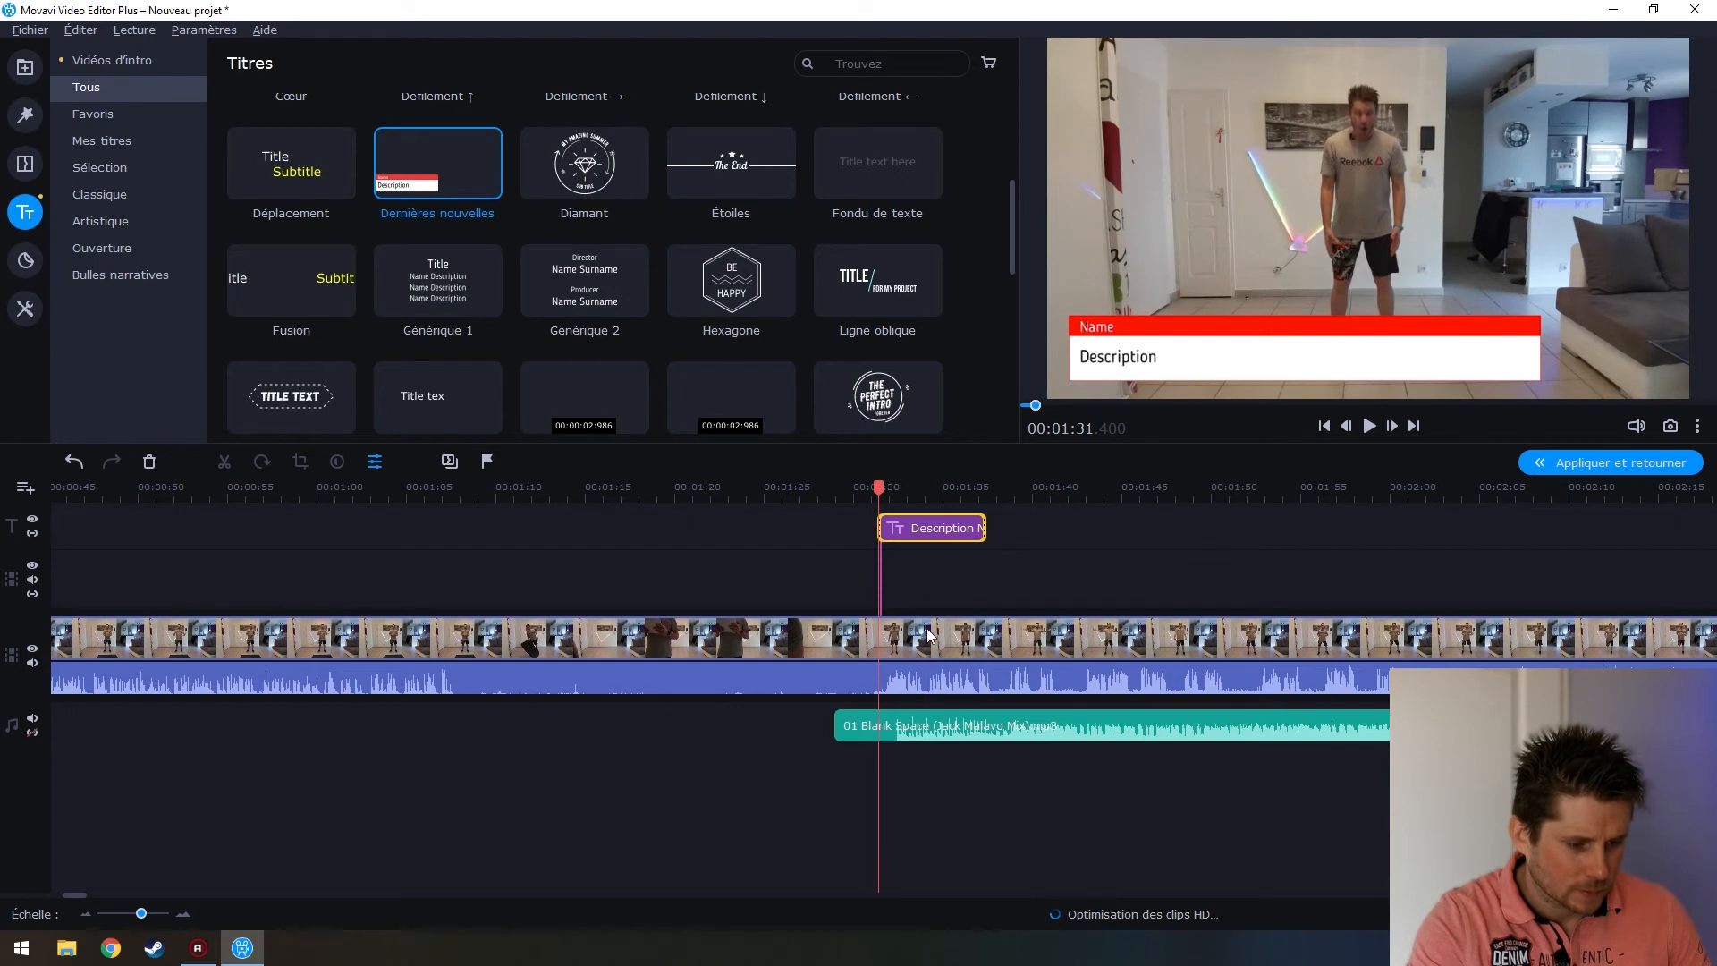
pyautogui.click(946, 529)
# Replace the title's Name line with ECHAUFFEMENT and narrow its text box slightly
pyautogui.doubleClick(946, 529)
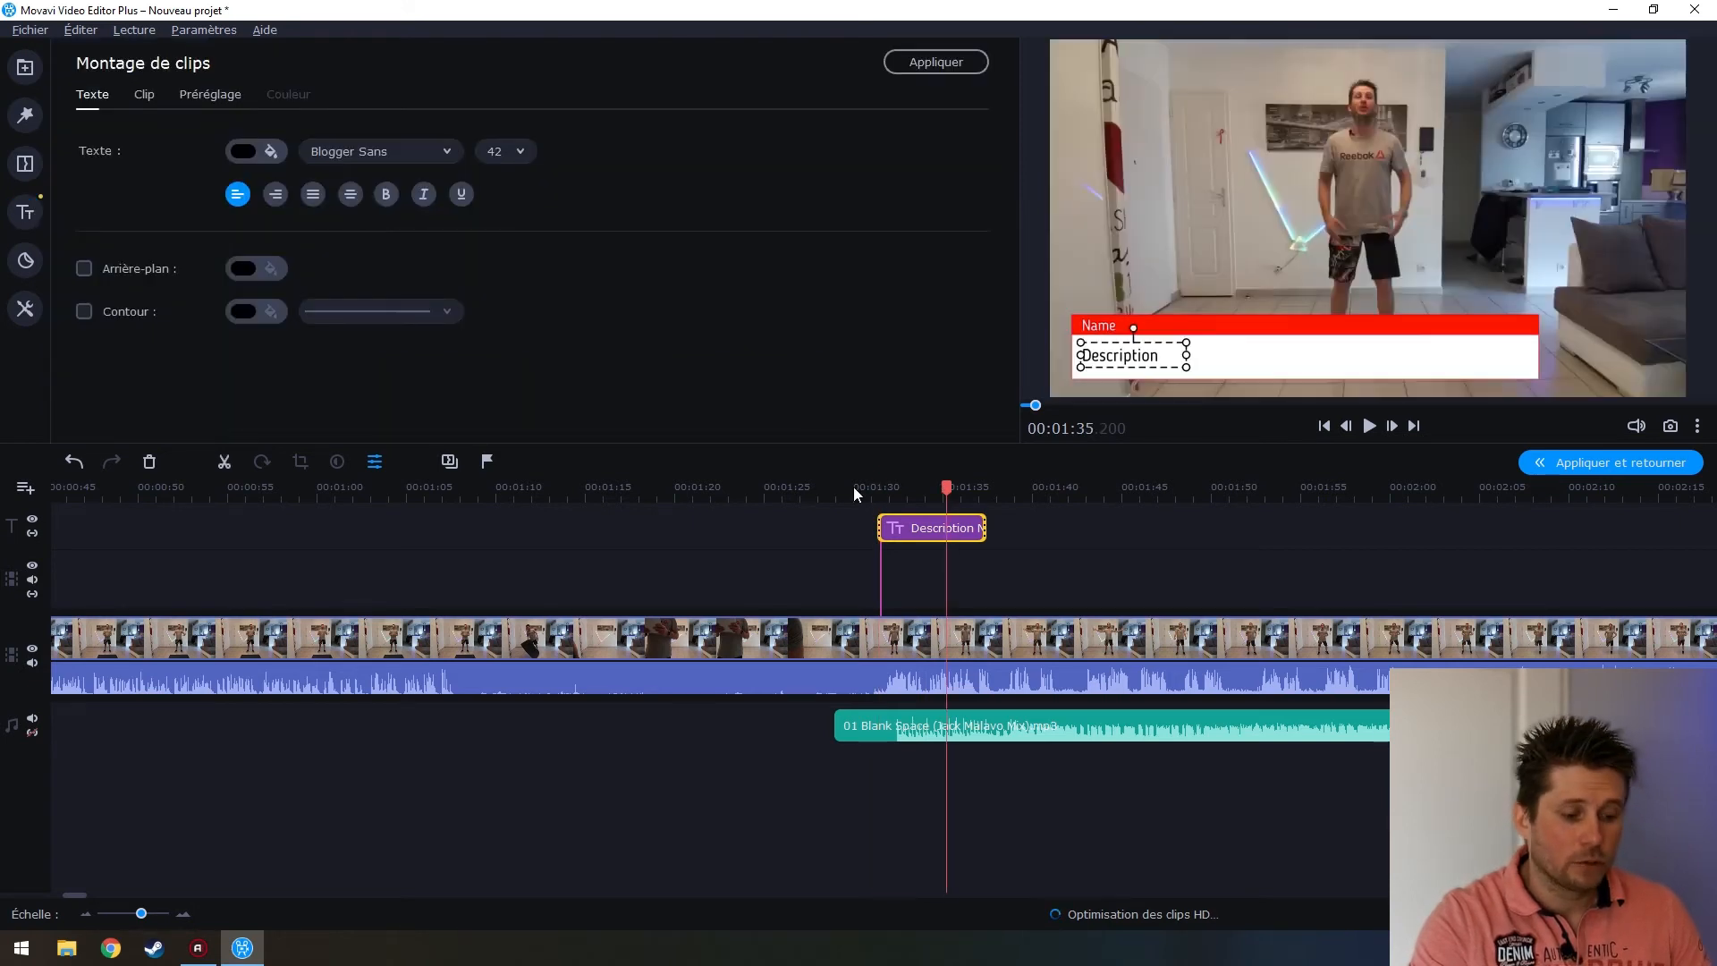
pyautogui.click(1099, 327)
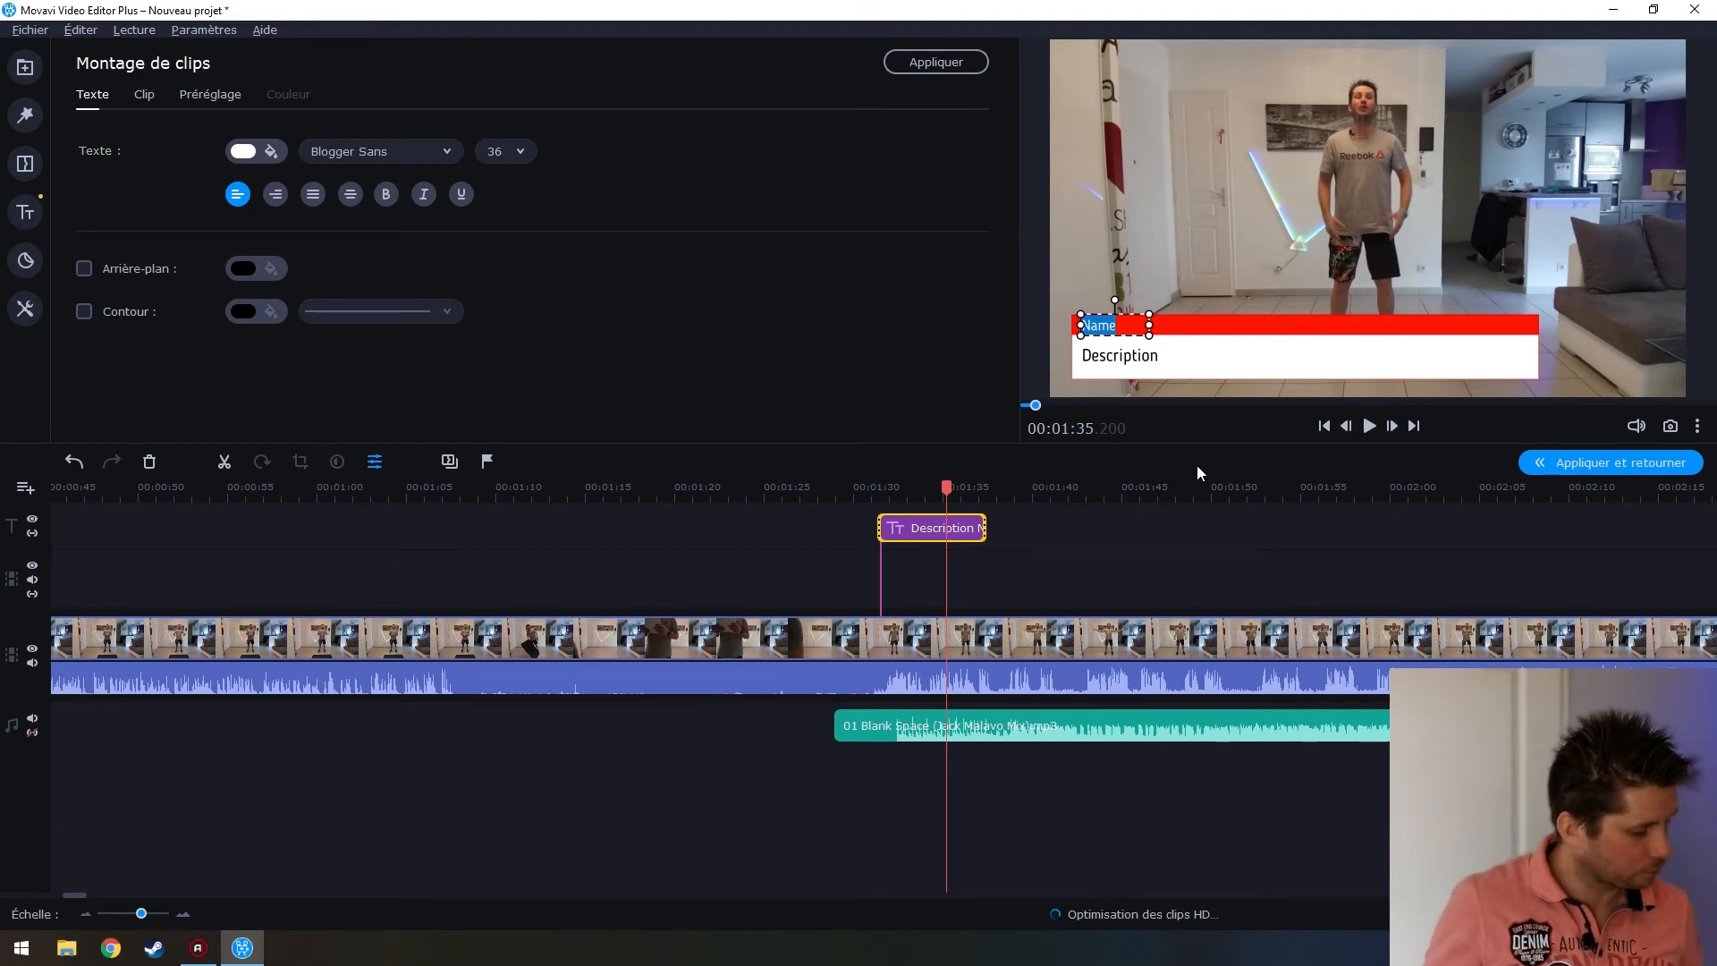
pyautogui.write('ECHAUFFE')
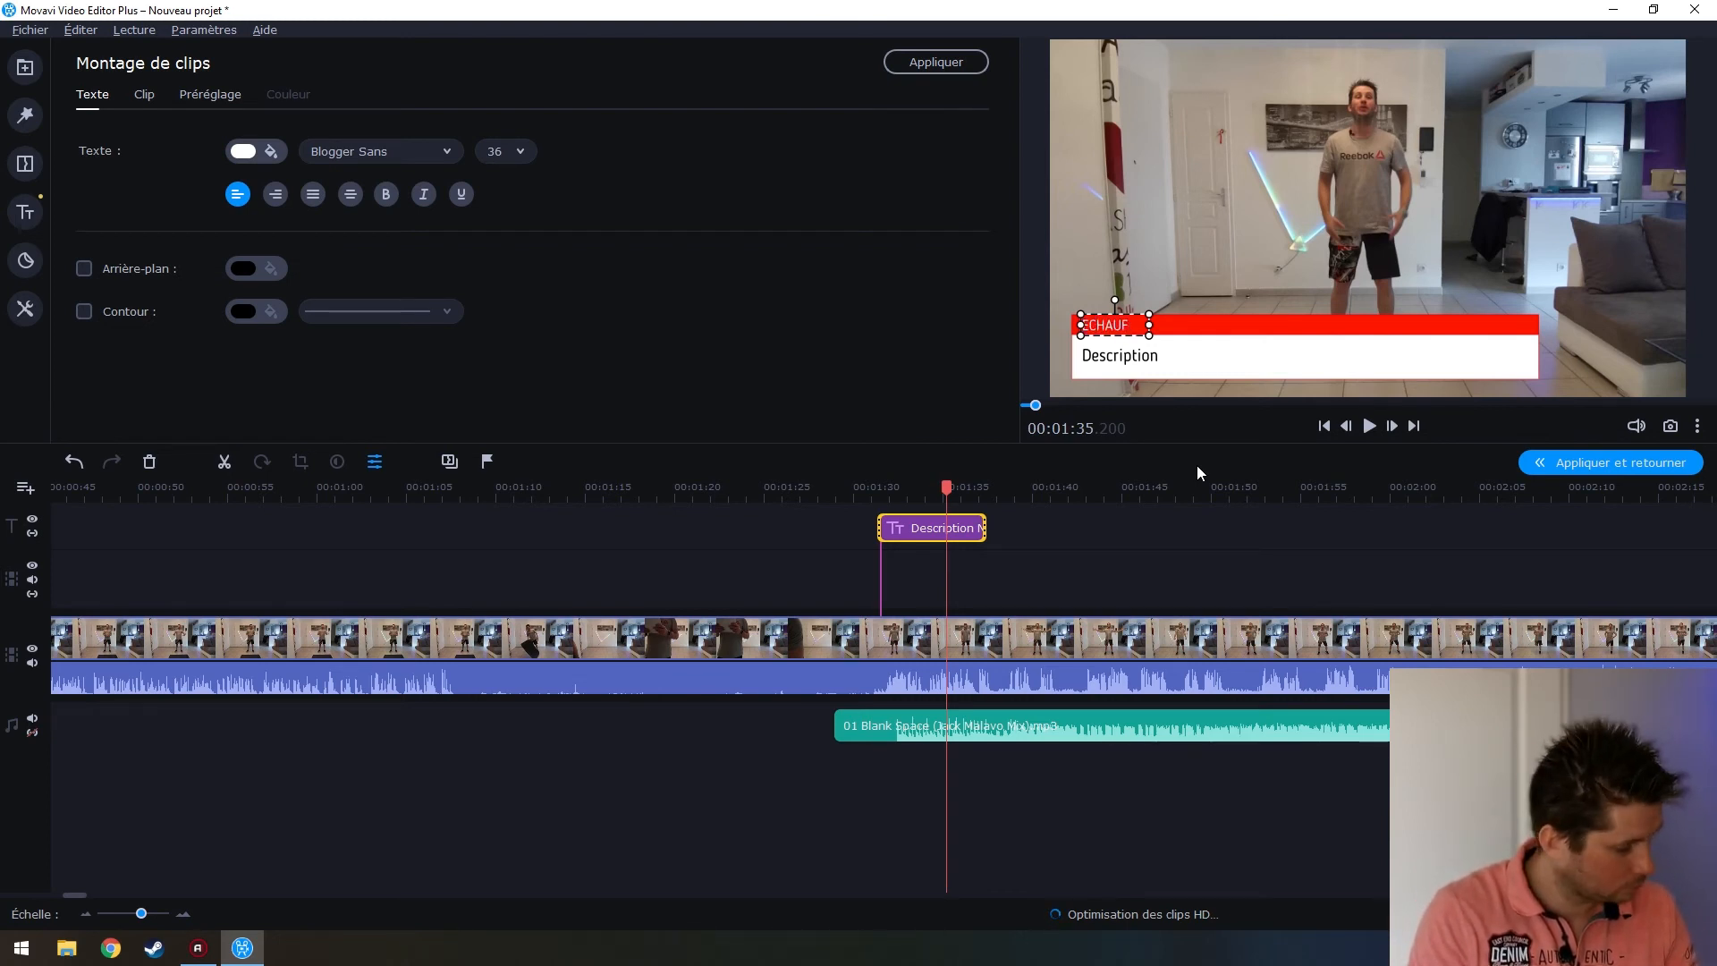
pyautogui.press('Return')
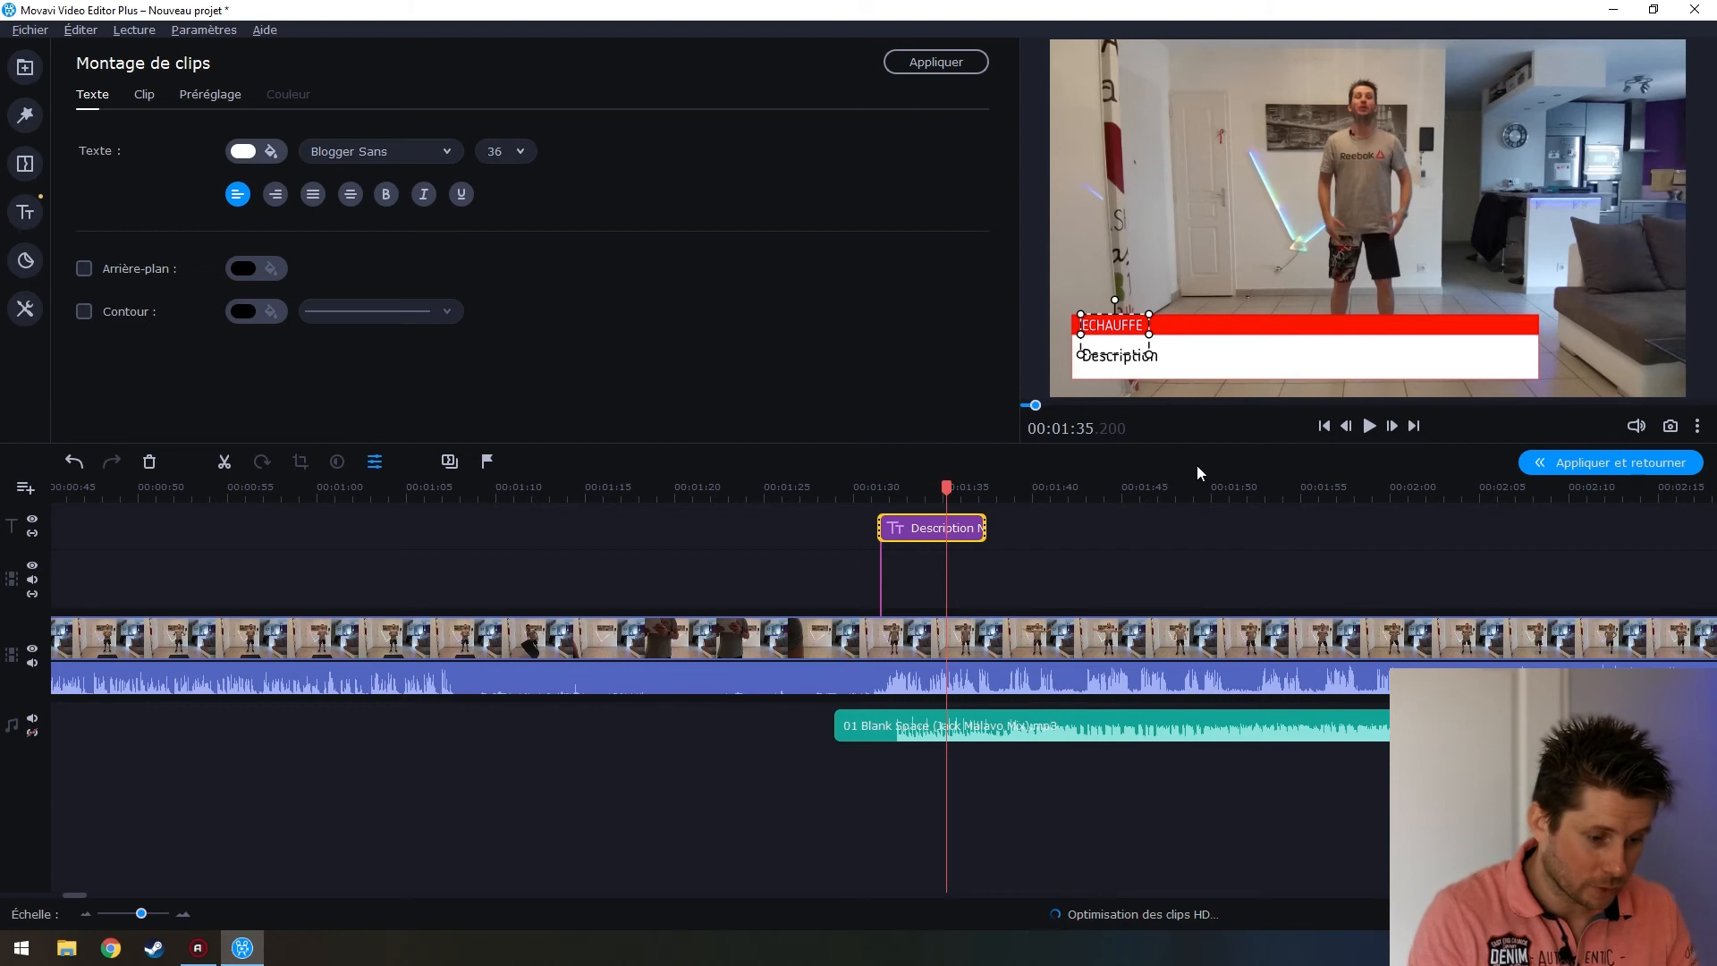
pyautogui.press('BackSpace')
pyautogui.write('MENT')
pyautogui.moveTo(1252, 327); pyautogui.dragTo(1240, 325)
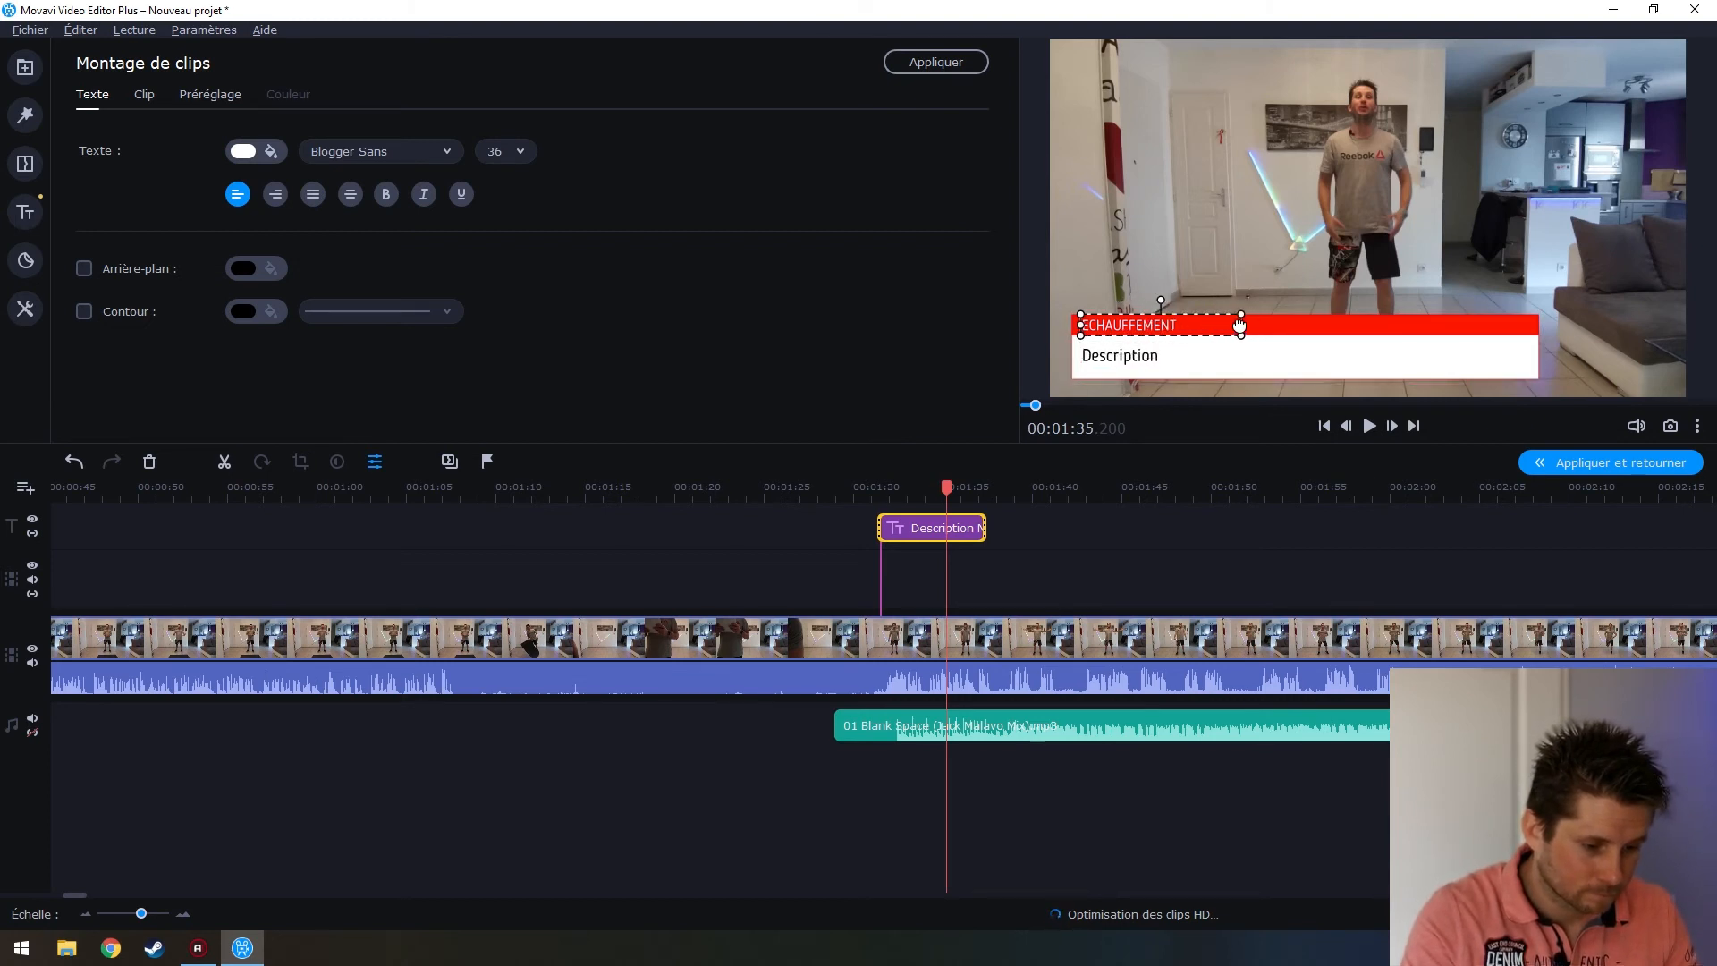
# Replace the Description line with 'Blank Space'
pyautogui.doubleClick(1118, 358)
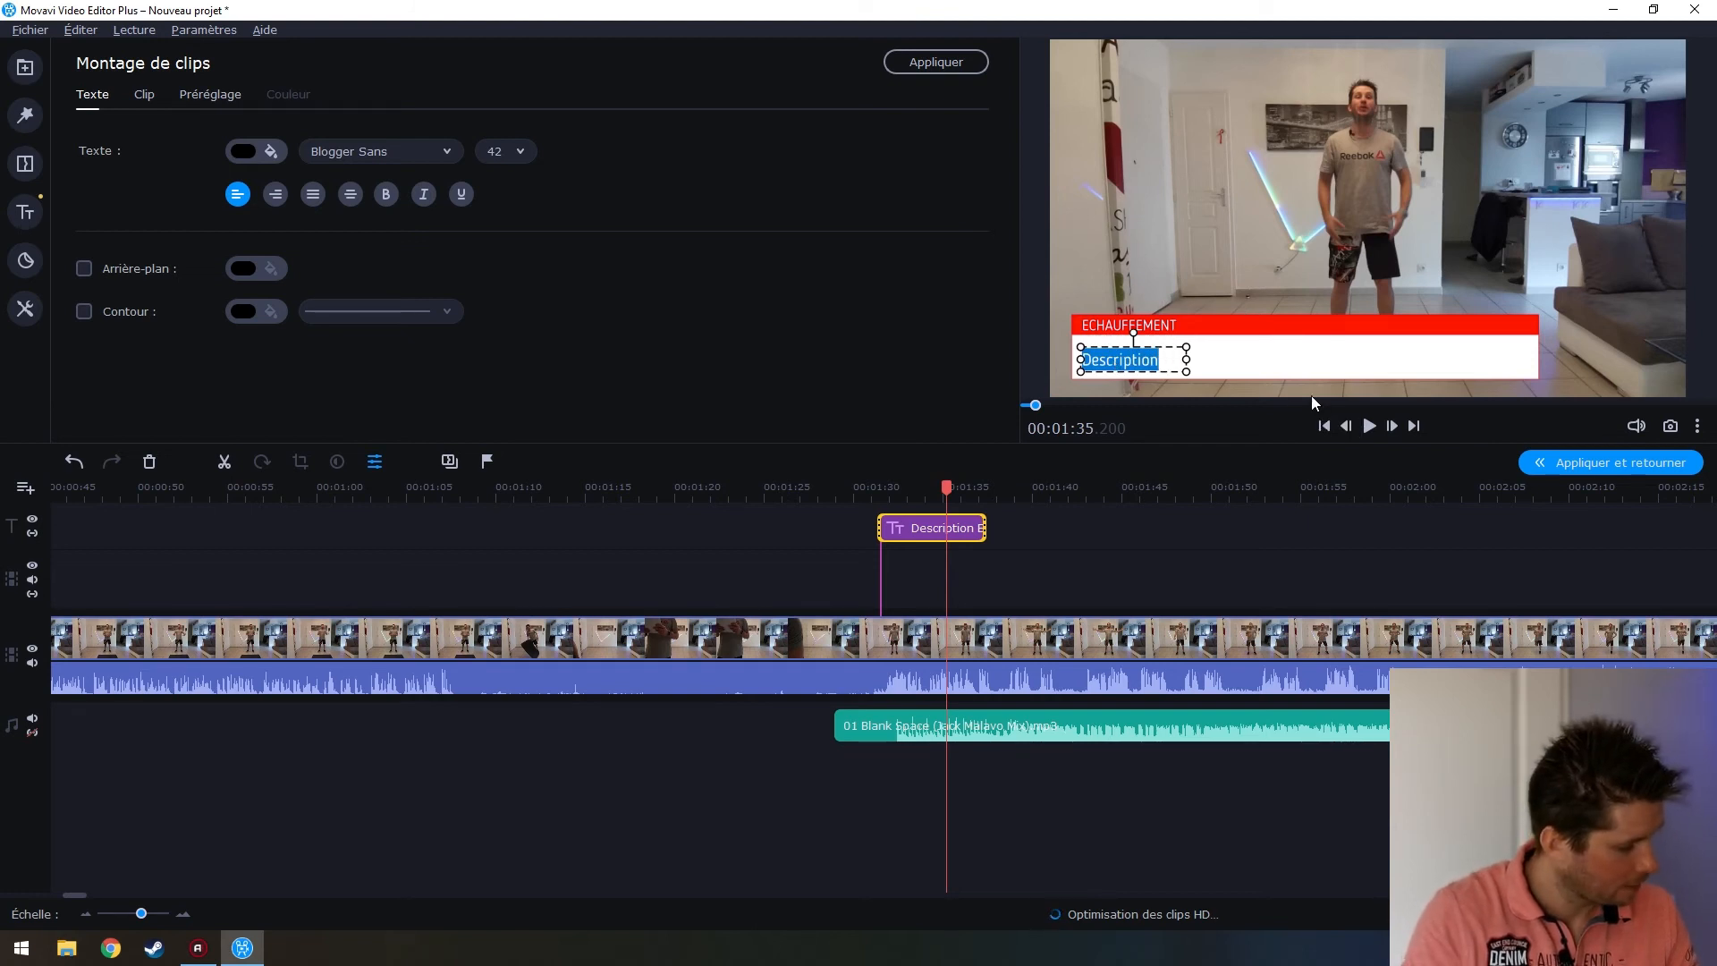
pyautogui.write('B')
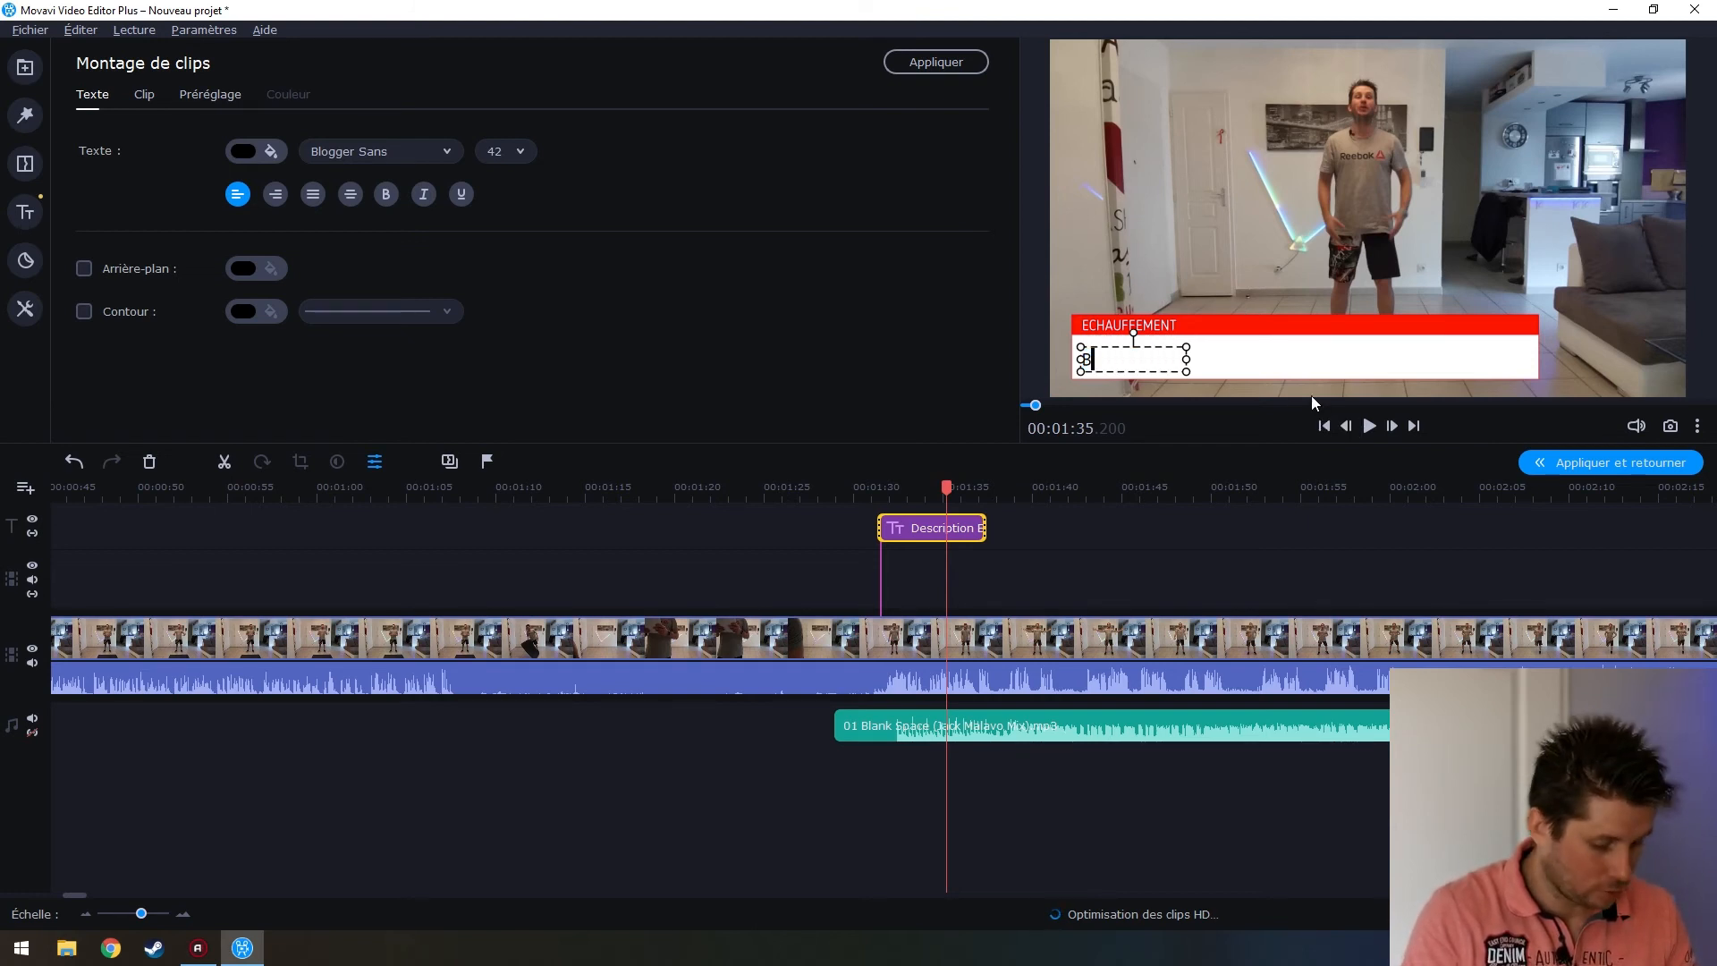
pyautogui.write('lank')
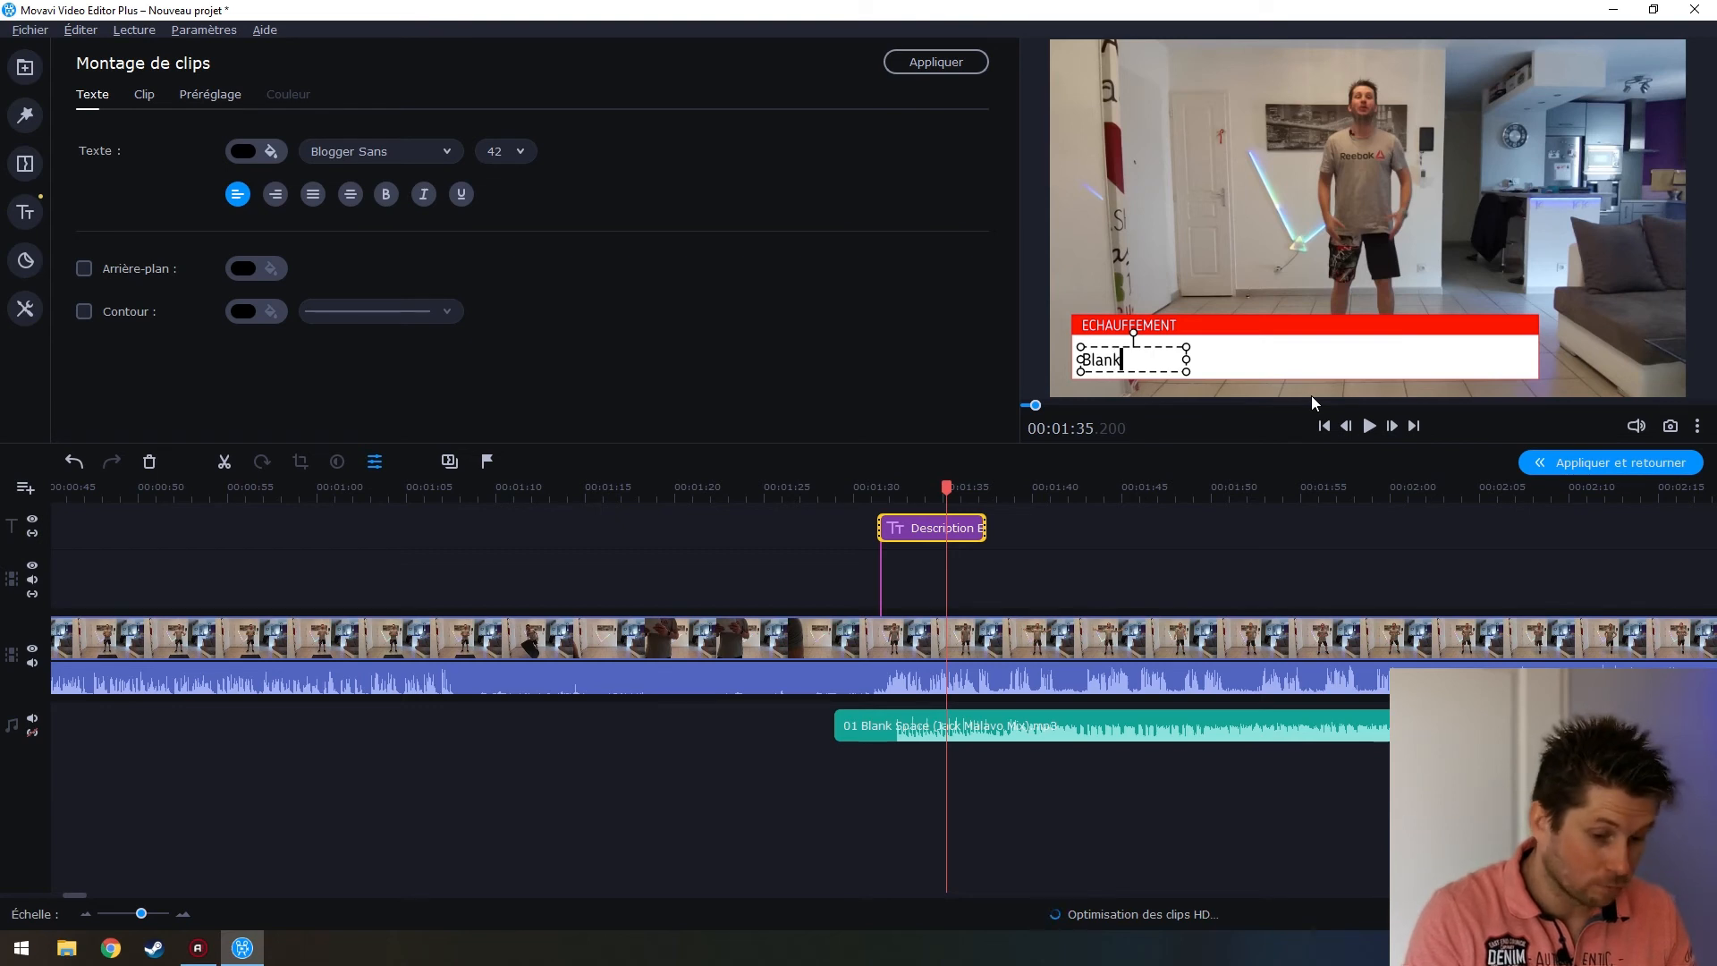
pyautogui.write(' Space')
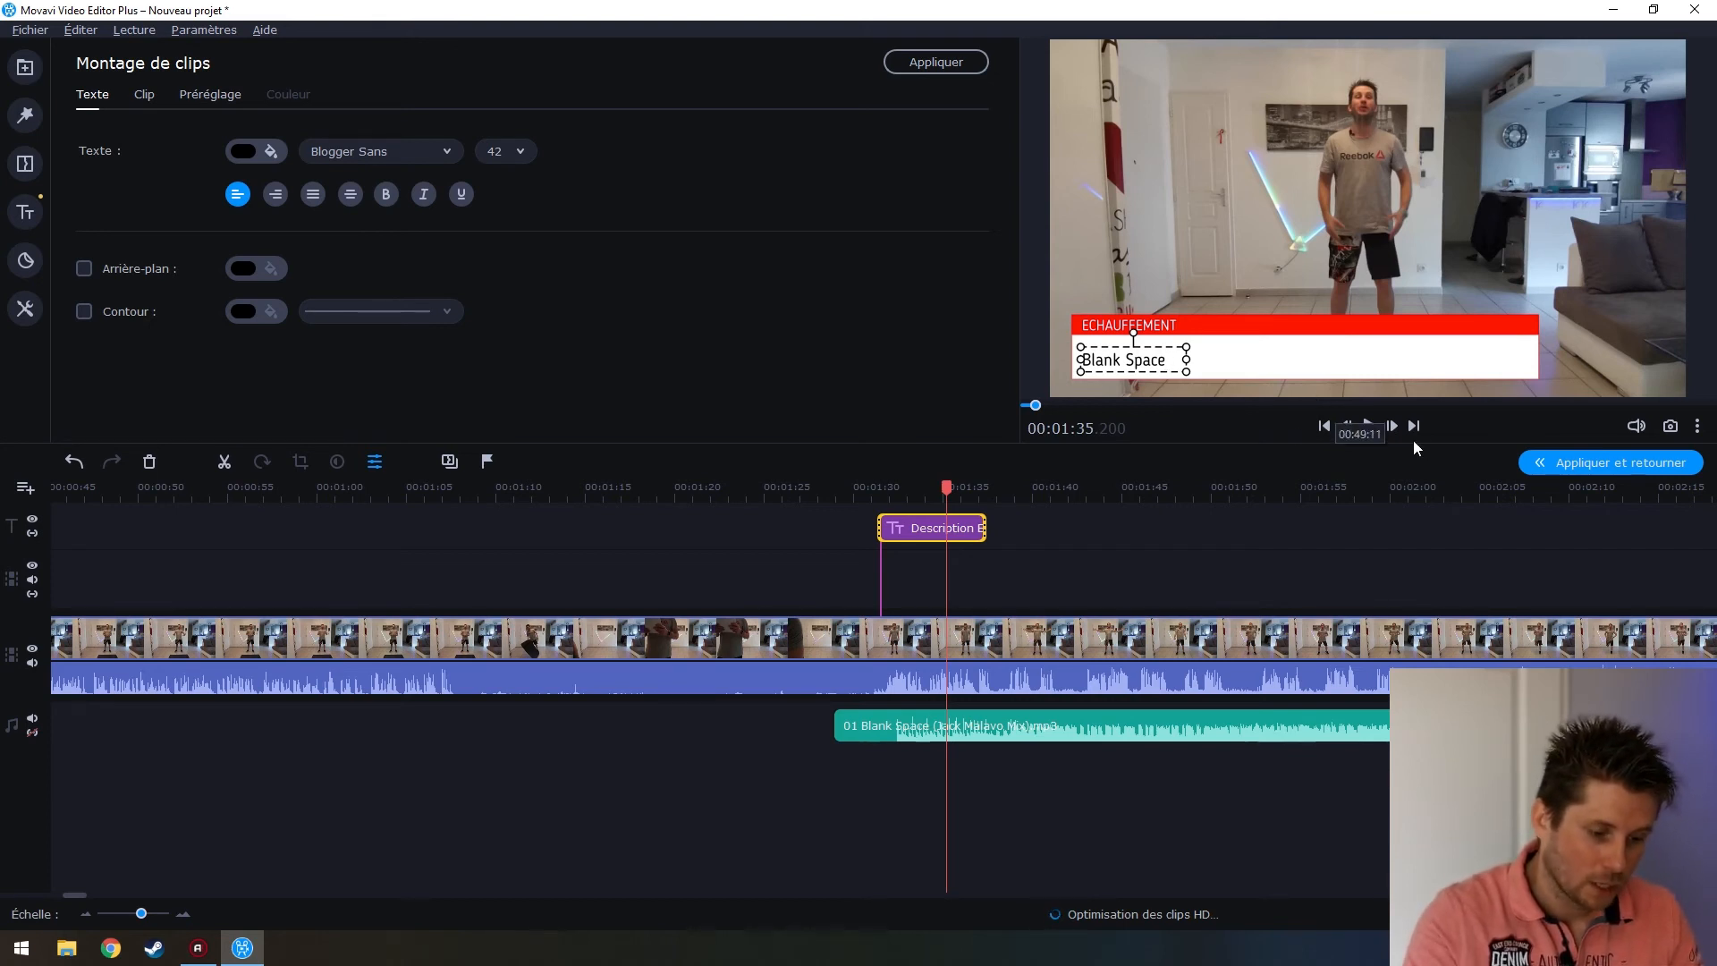
pyautogui.click(1261, 337)
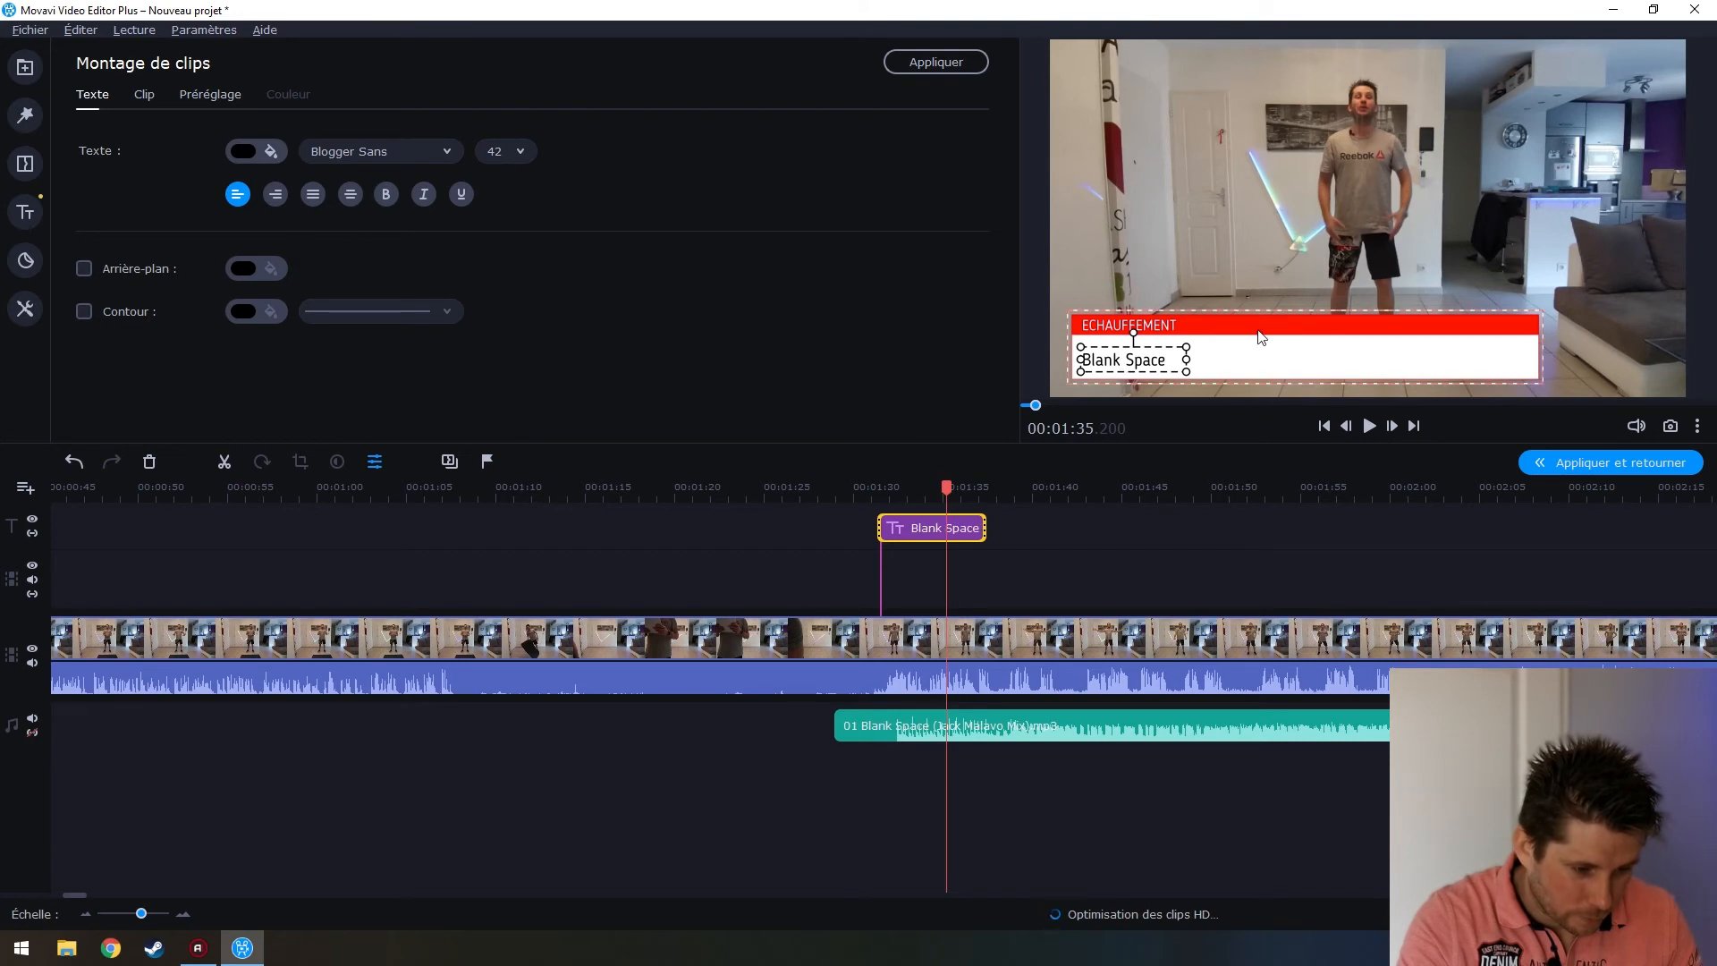
# Narrow the red title banner to fit the ECHAUFFEMENT text
pyautogui.click(1235, 351)
pyautogui.moveTo(1124, 356); pyautogui.dragTo(1124, 354)
pyautogui.click(1485, 321)
pyautogui.moveTo(1540, 344); pyautogui.dragTo(1233, 347)
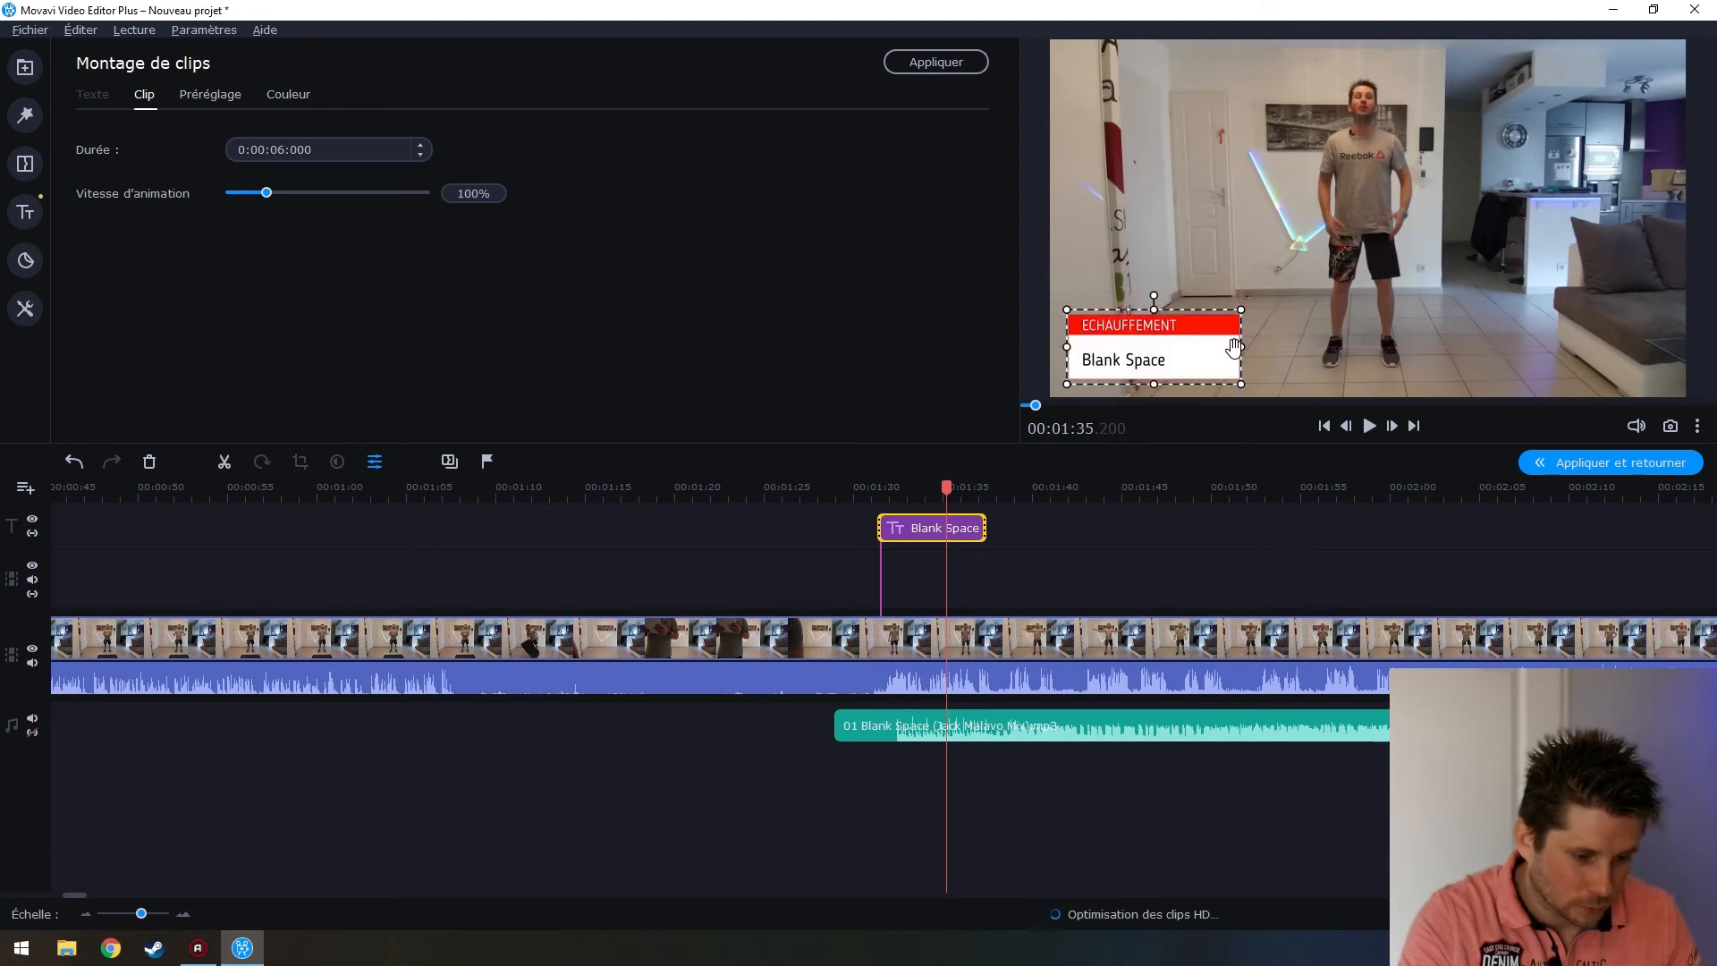
# Nudge the Blank Space line slightly into place and apply the title edits
pyautogui.doubleClick(1193, 333)
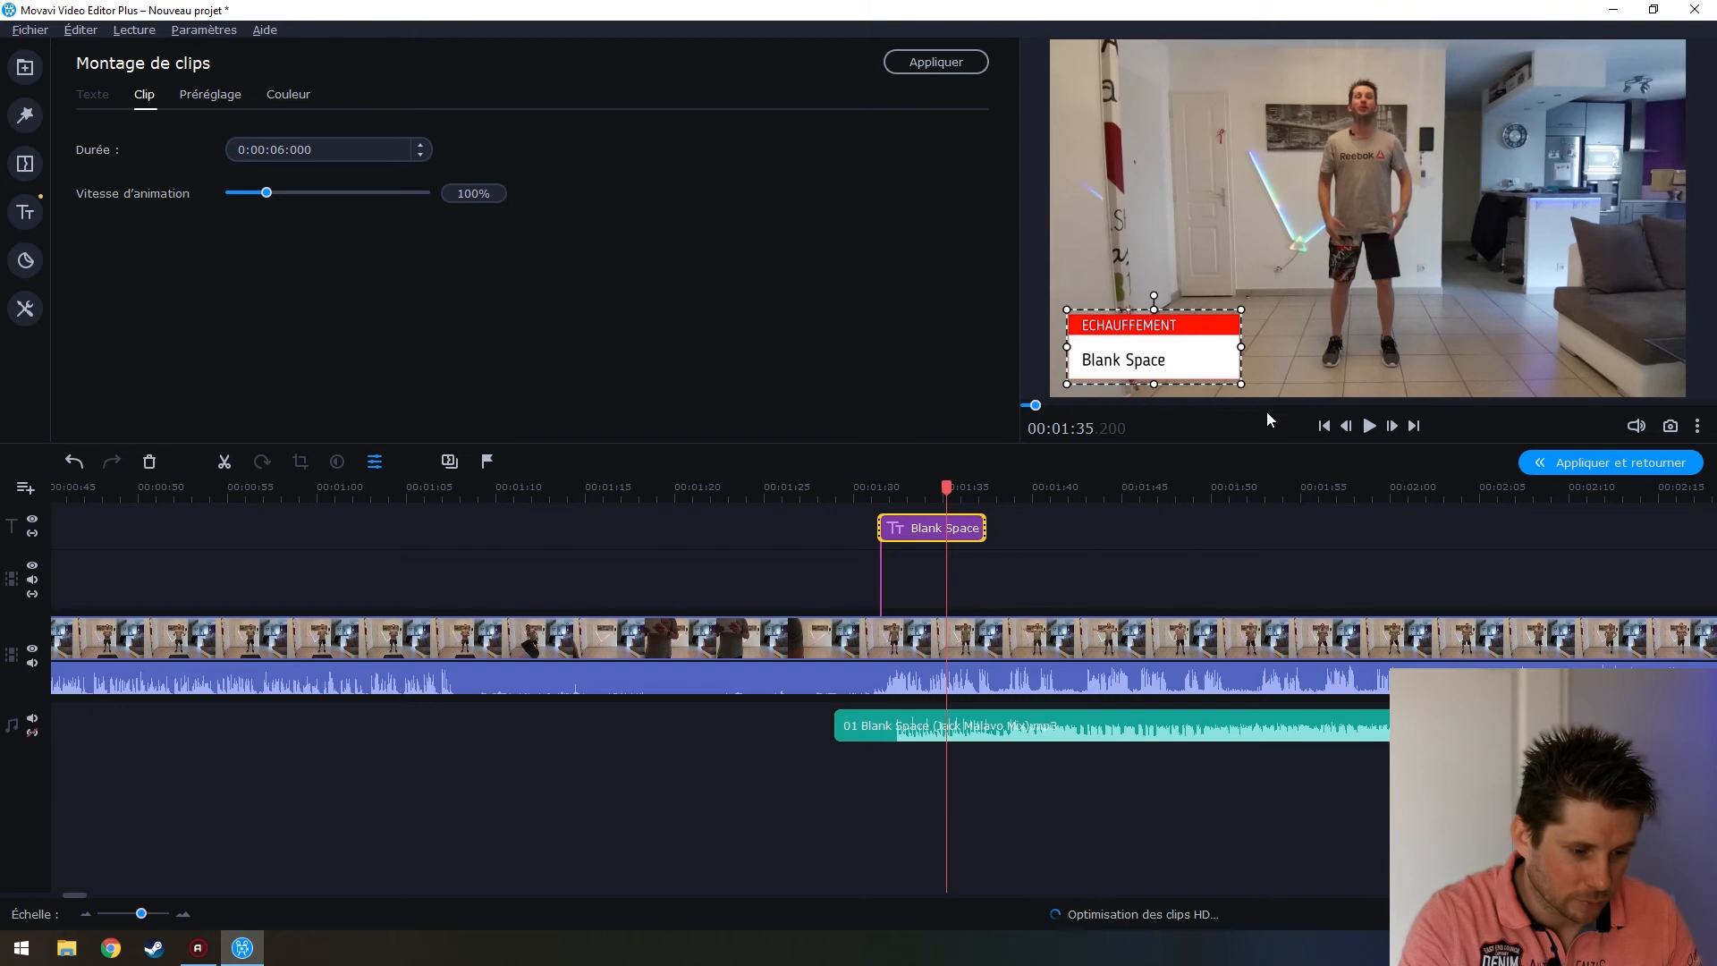
pyautogui.click(1126, 354)
pyautogui.moveTo(1125, 355); pyautogui.dragTo(1132, 355)
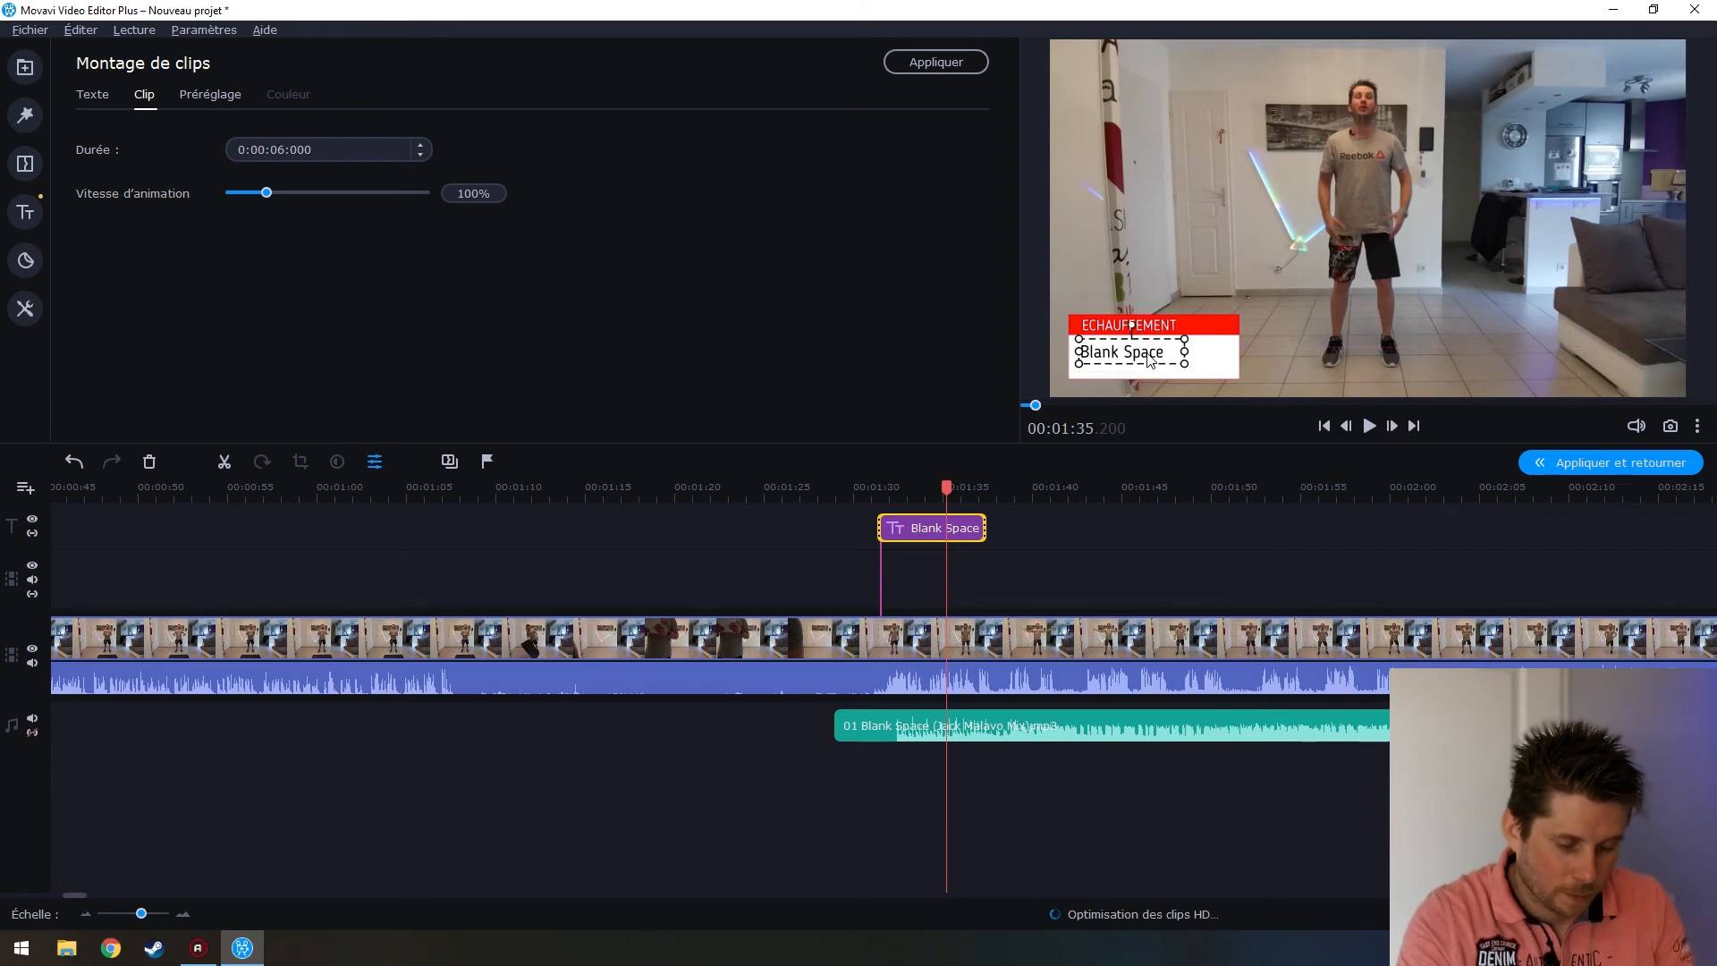
pyautogui.moveTo(1148, 357); pyautogui.dragTo(1145, 364)
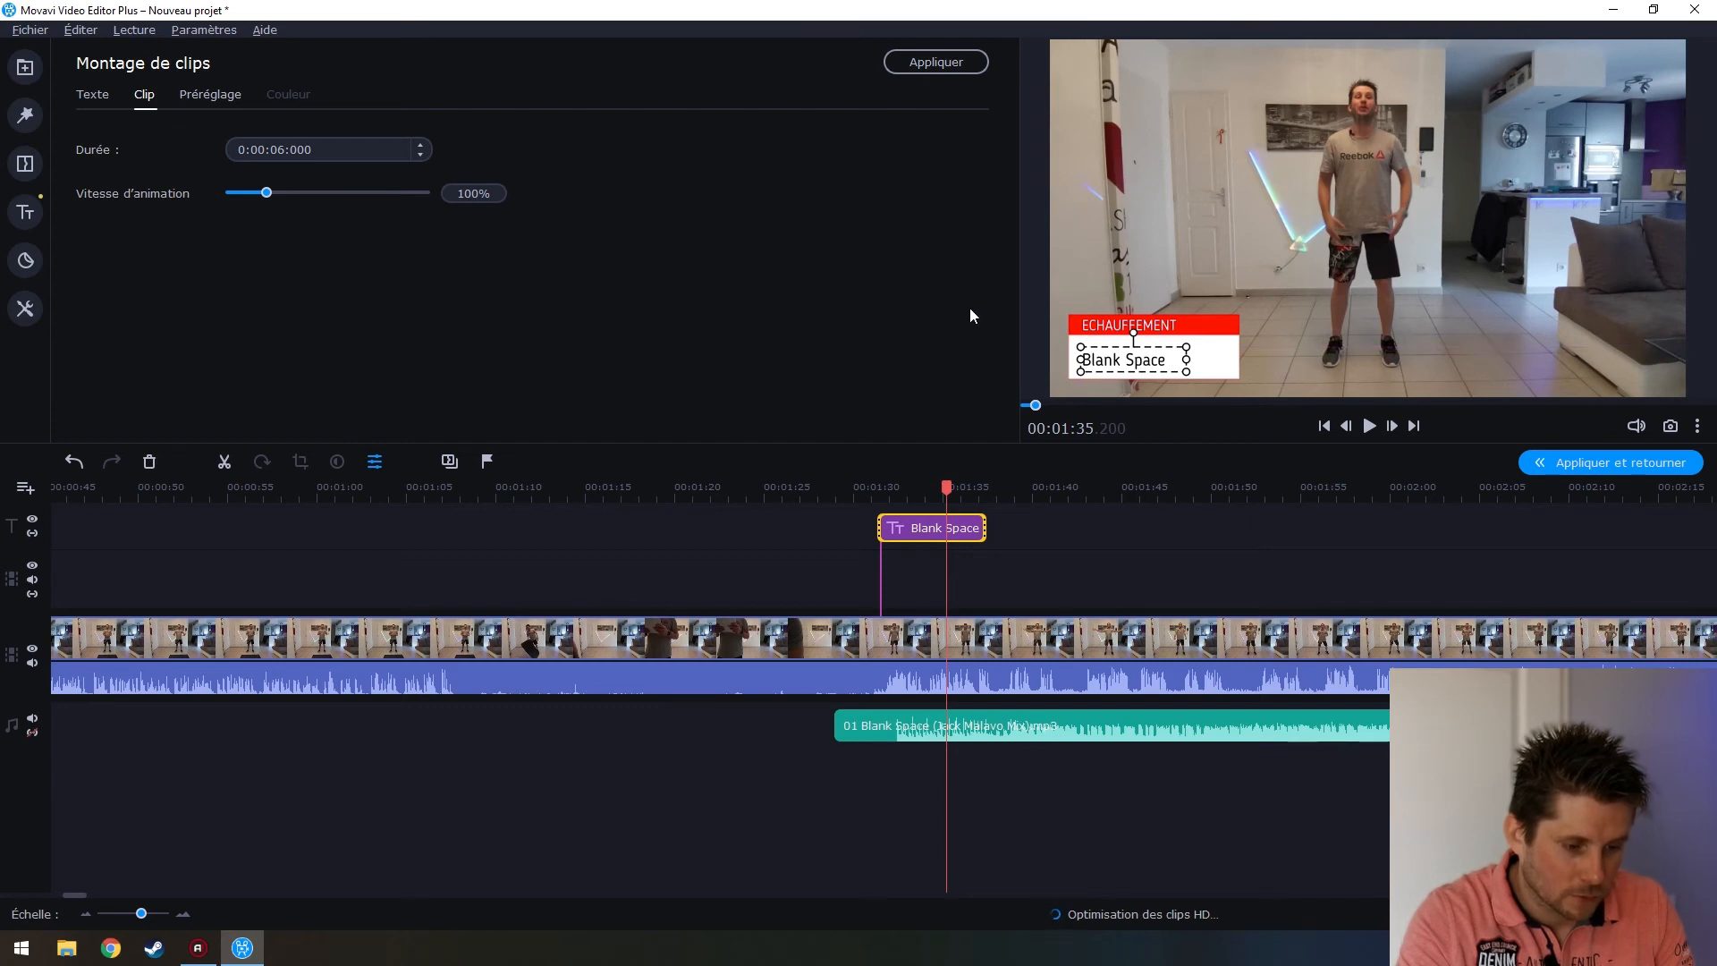
pyautogui.click(921, 61)
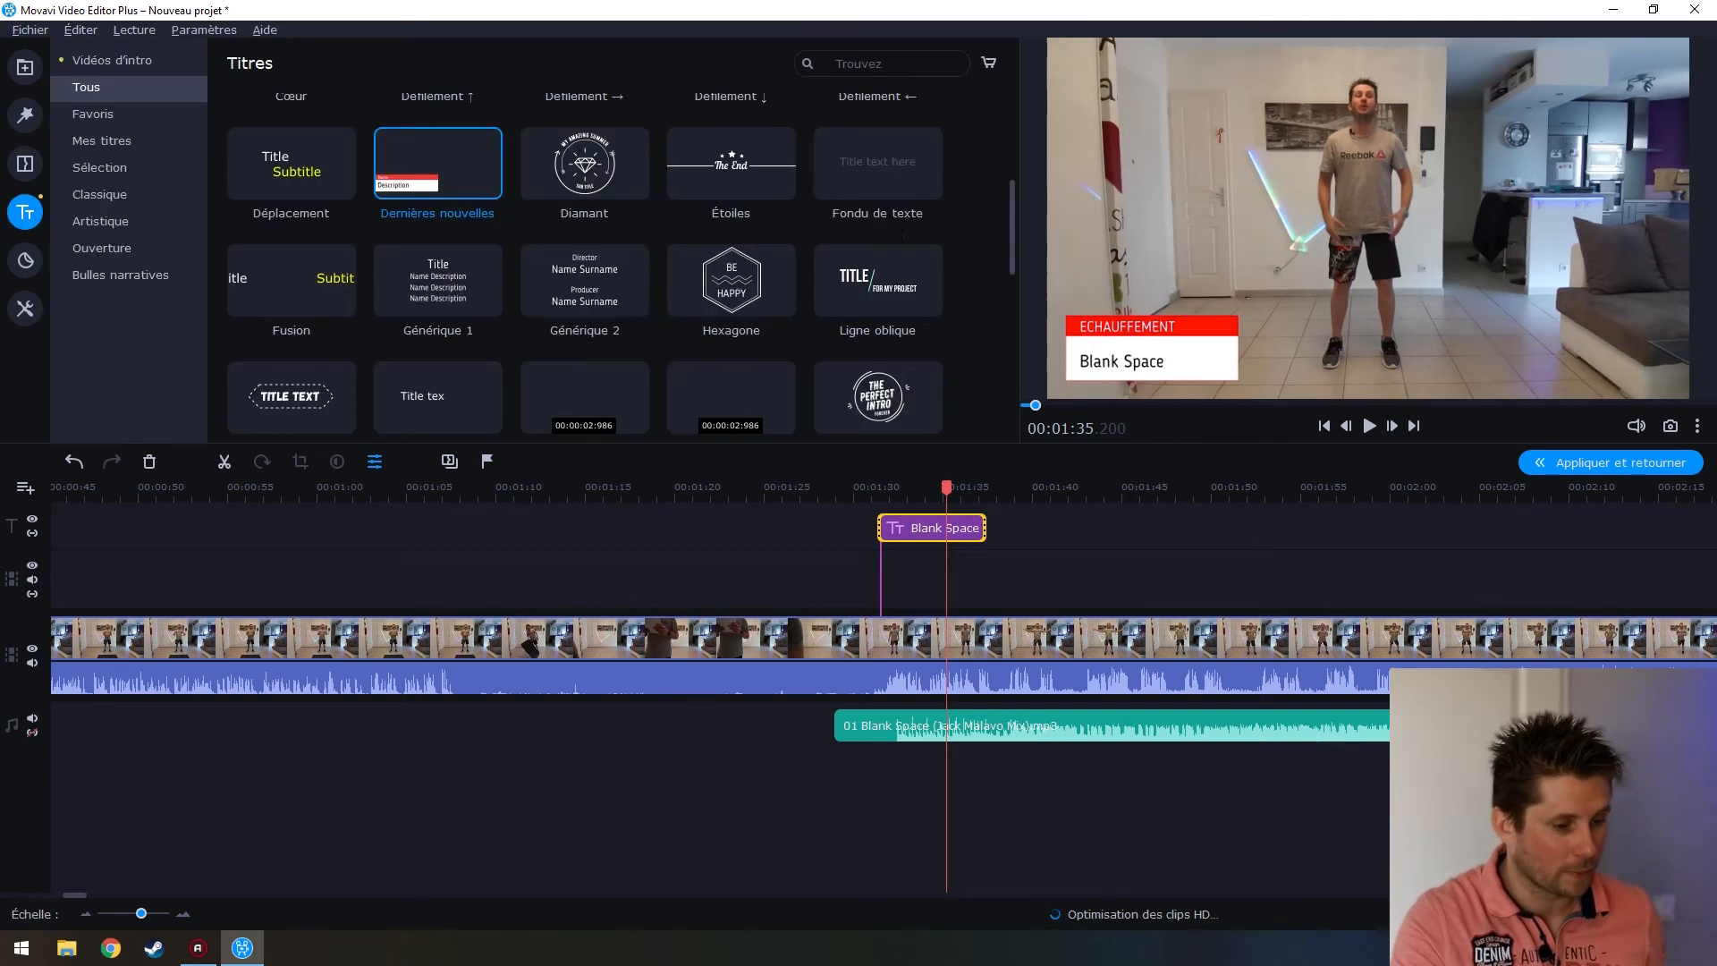
pyautogui.click(829, 725)
pyautogui.click(845, 657)
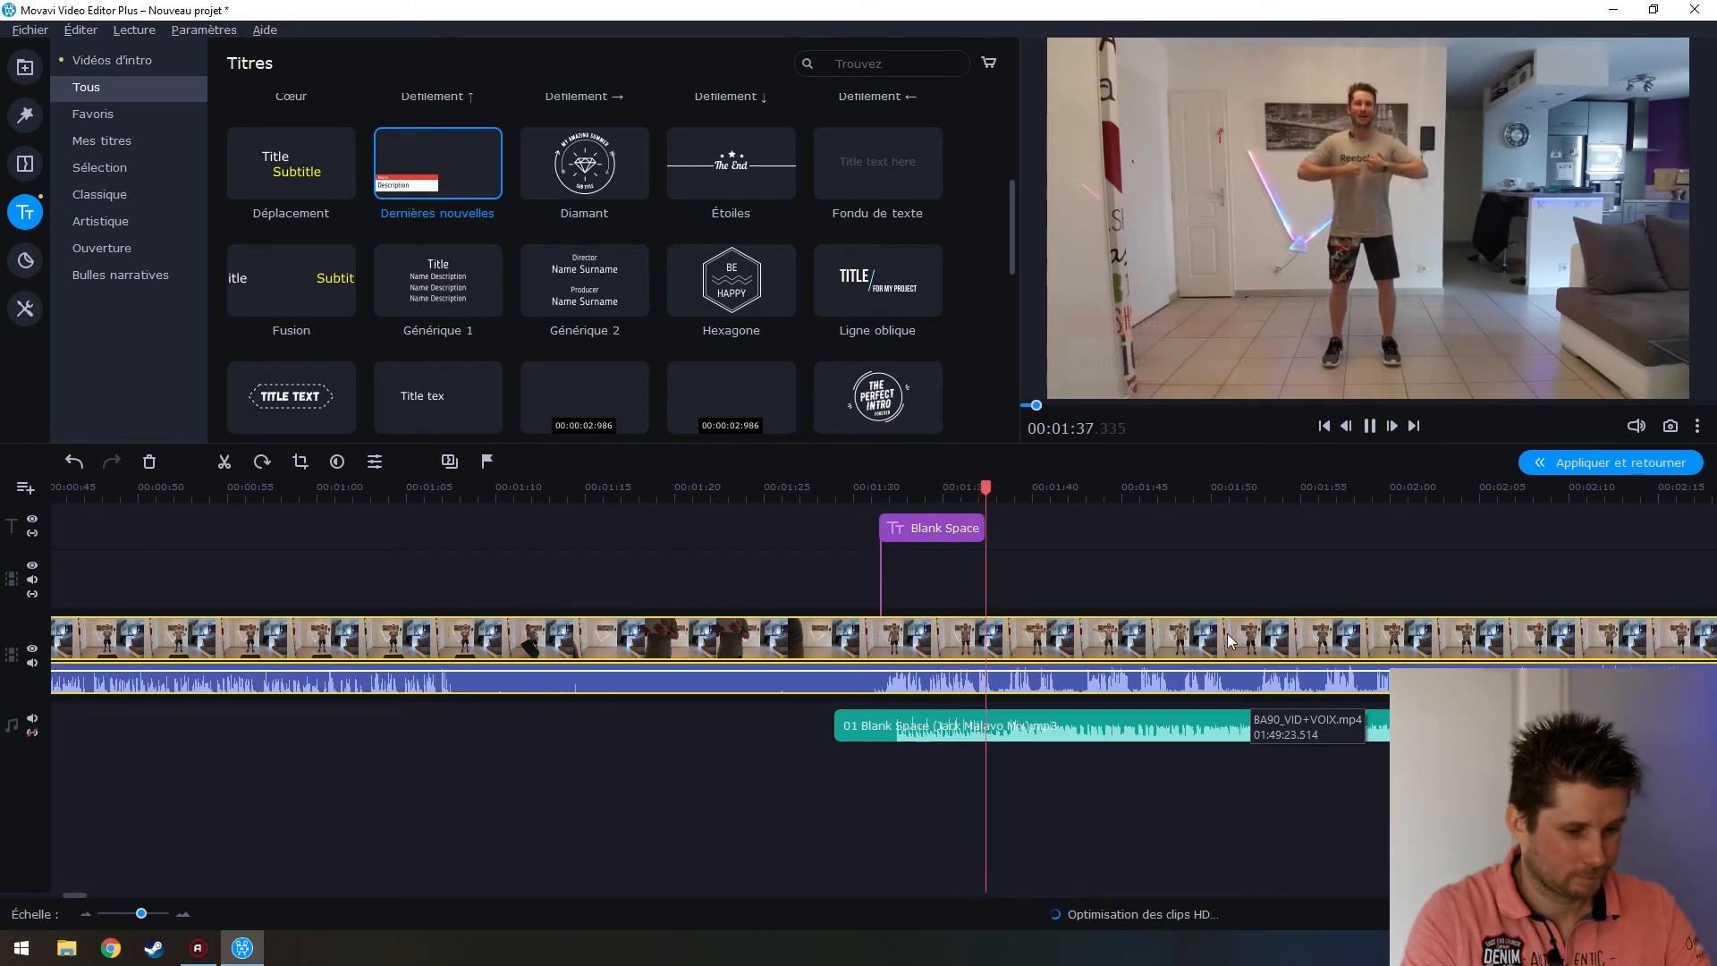
pyautogui.click(1369, 425)
pyautogui.moveTo(881, 508)
pyautogui.mouseDown()
pyautogui.moveTo(585, 510)
pyautogui.moveTo(886, 510)
pyautogui.moveTo(838, 508)
pyautogui.moveTo(869, 508)
pyautogui.mouseUp()
pyautogui.click(854, 725)
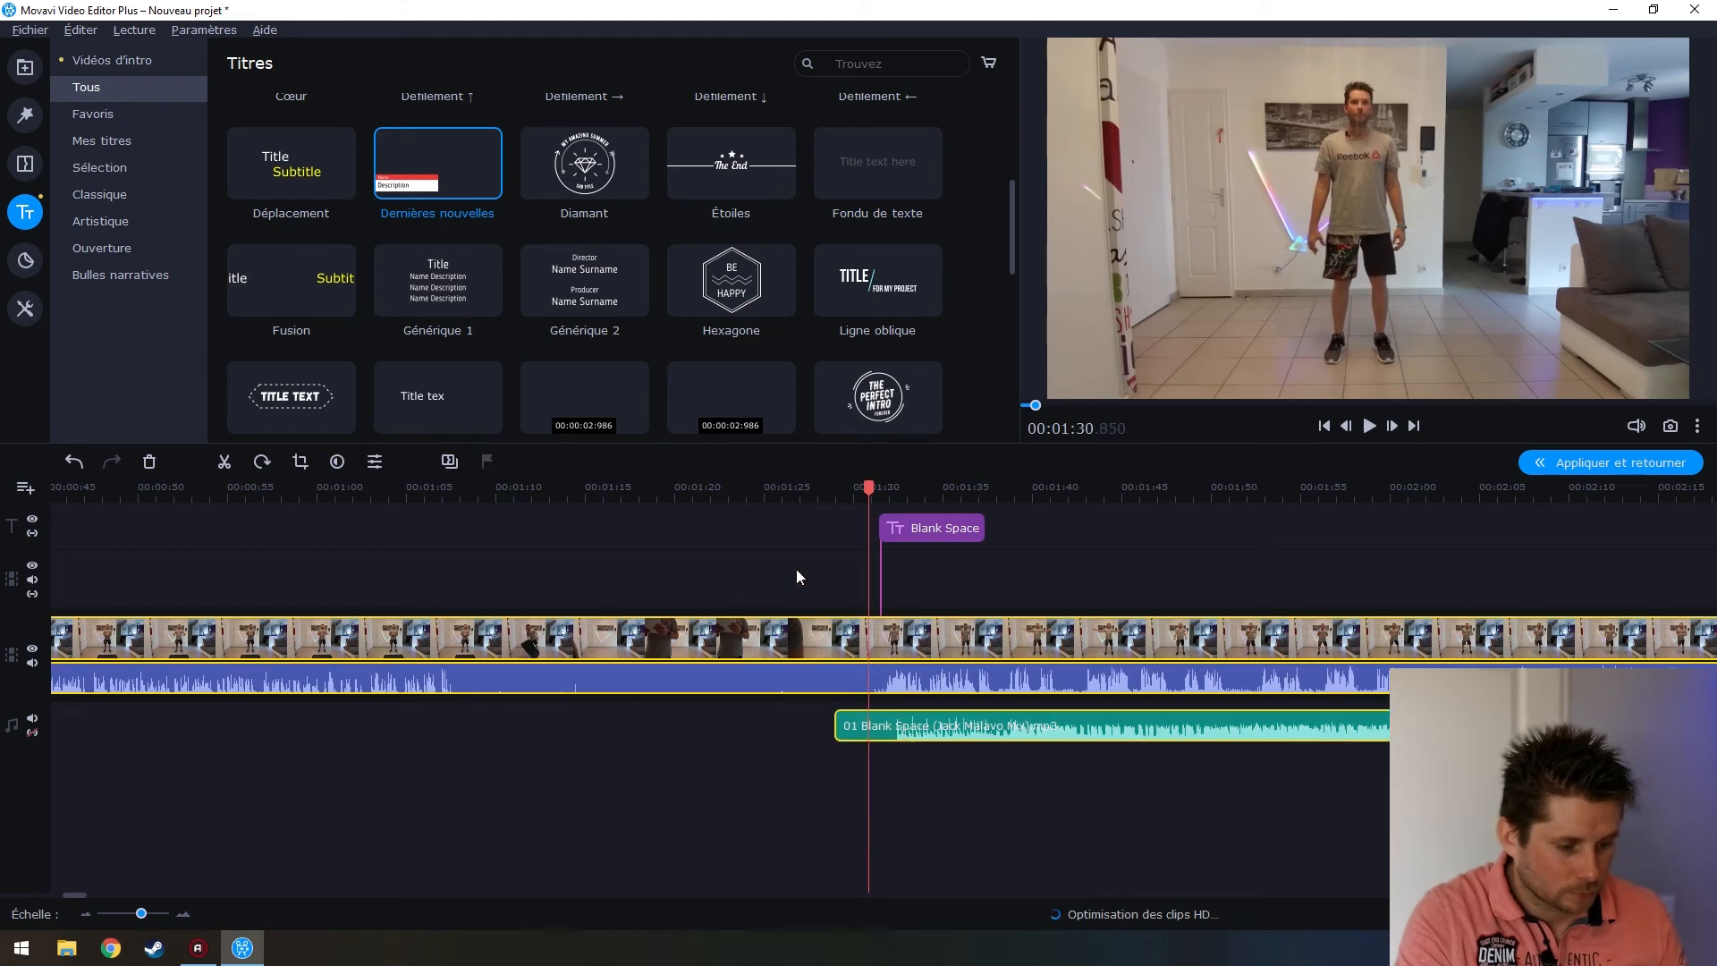
# Split the workout footage at 1:30 and about 1:07 and delete the piece between
pyautogui.hotkey('ctrl', 'b')
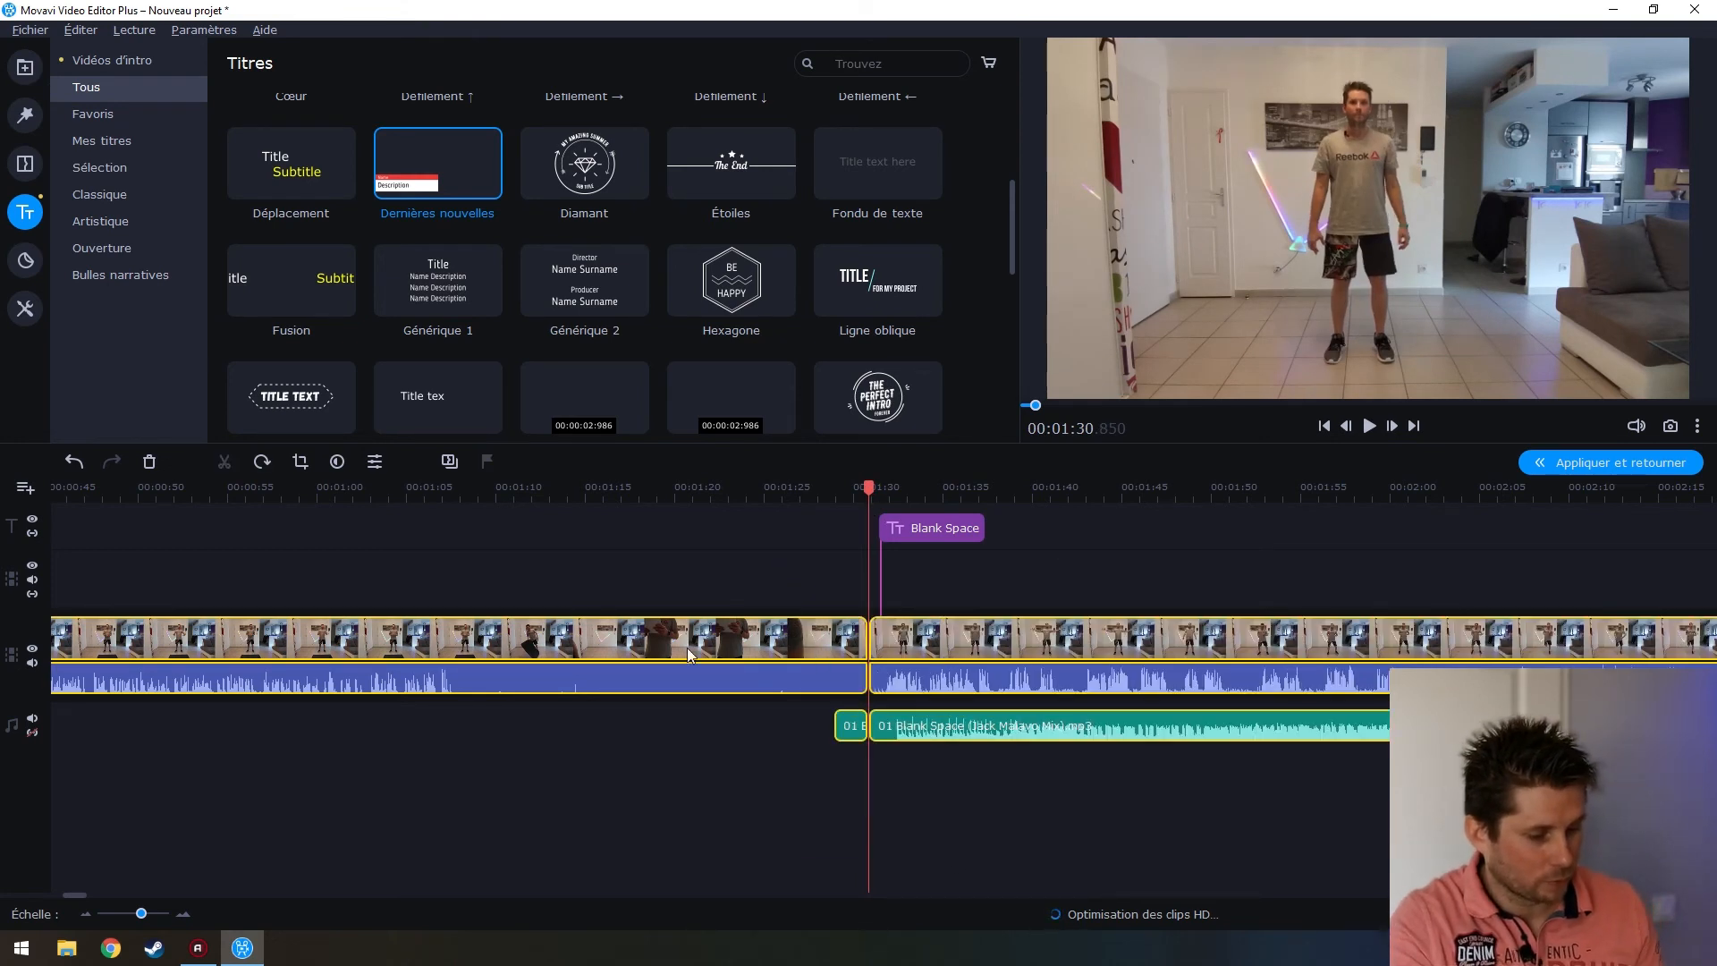
pyautogui.moveTo(867, 487); pyautogui.dragTo(399, 523)
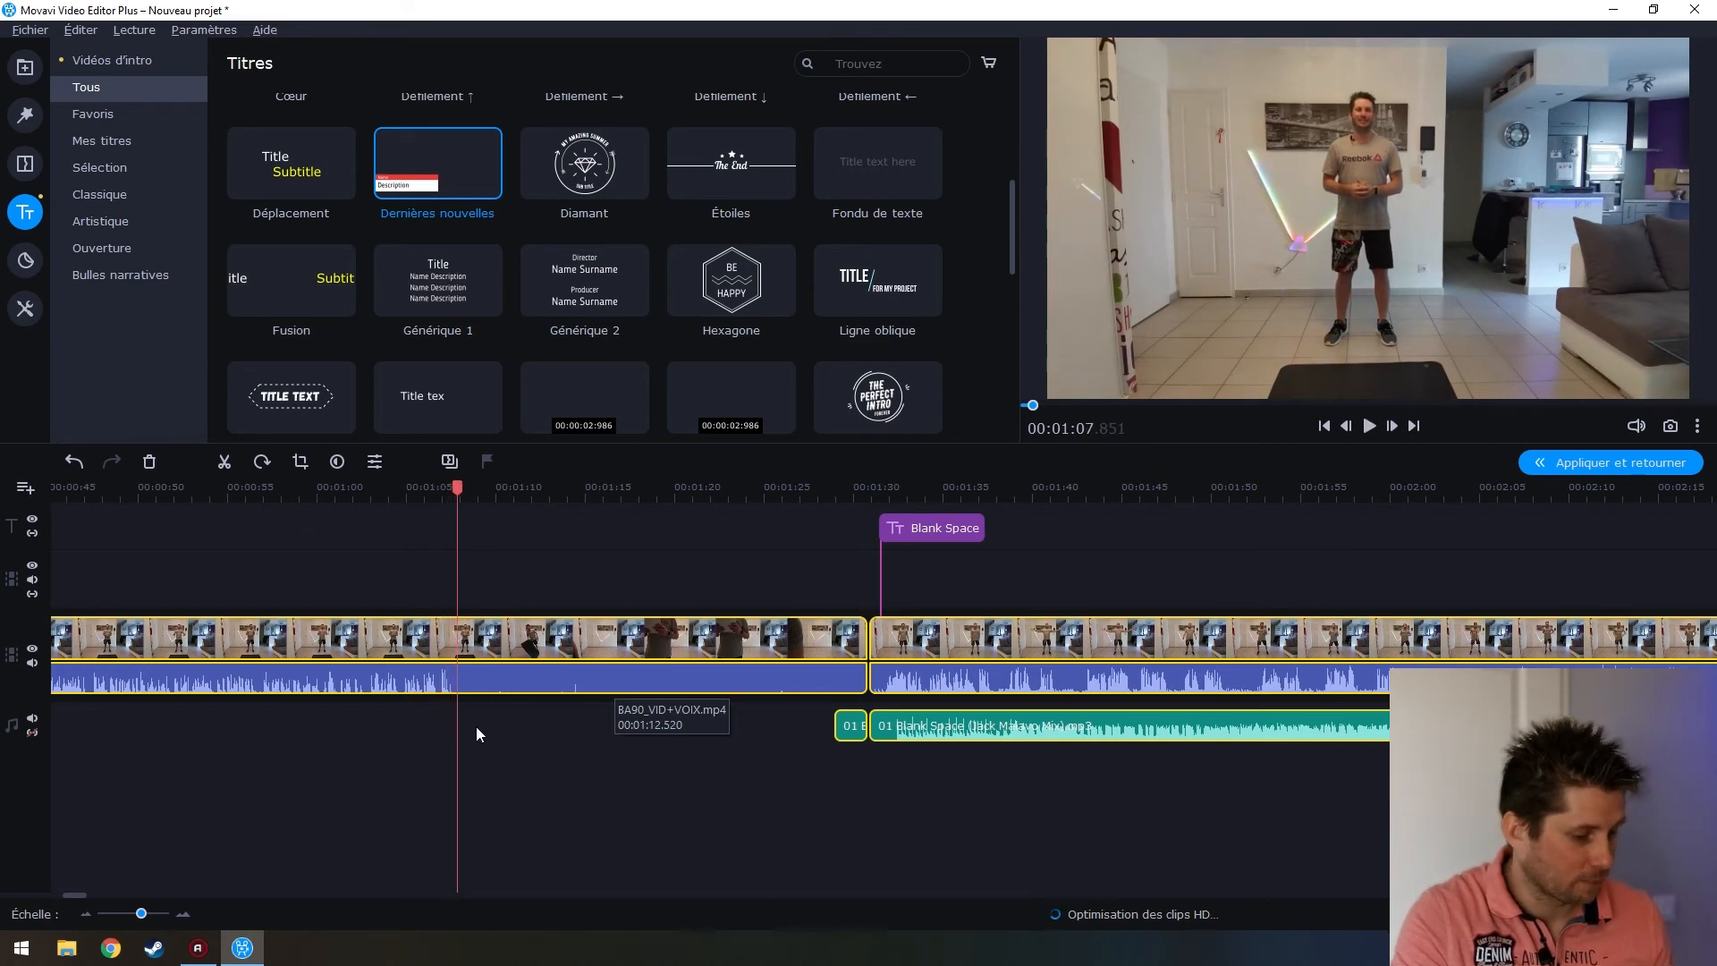
pyautogui.hotkey('ctrl', 'b')
pyautogui.click(586, 642)
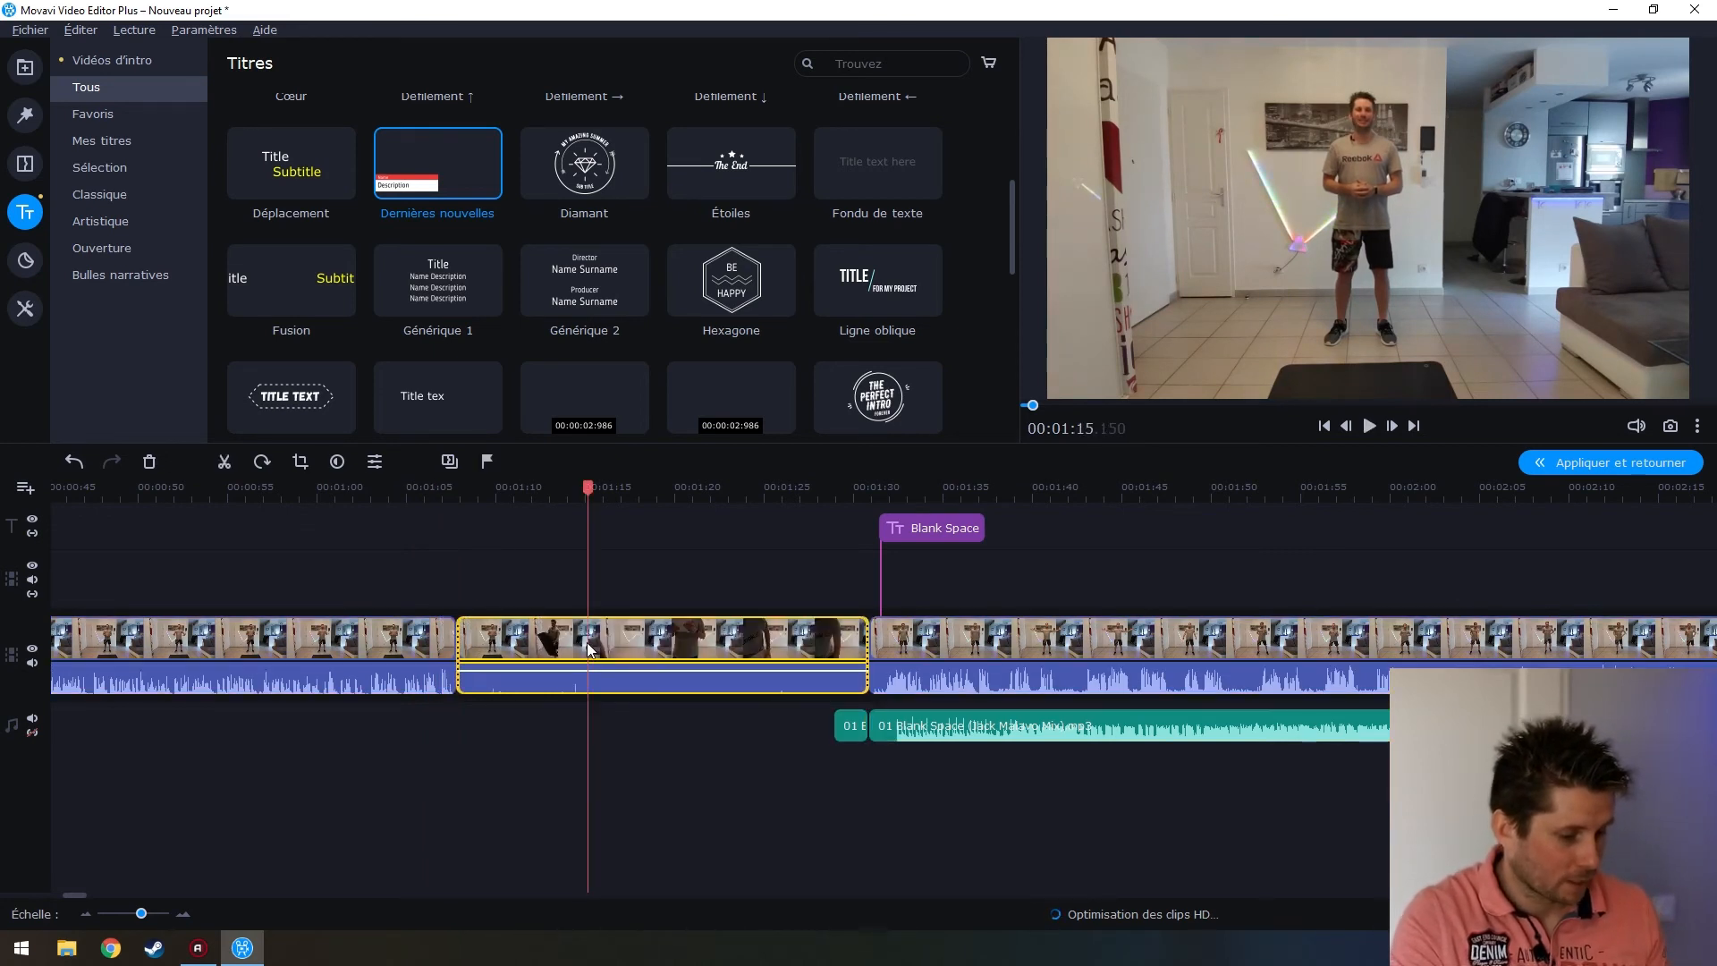
pyautogui.press('Delete')
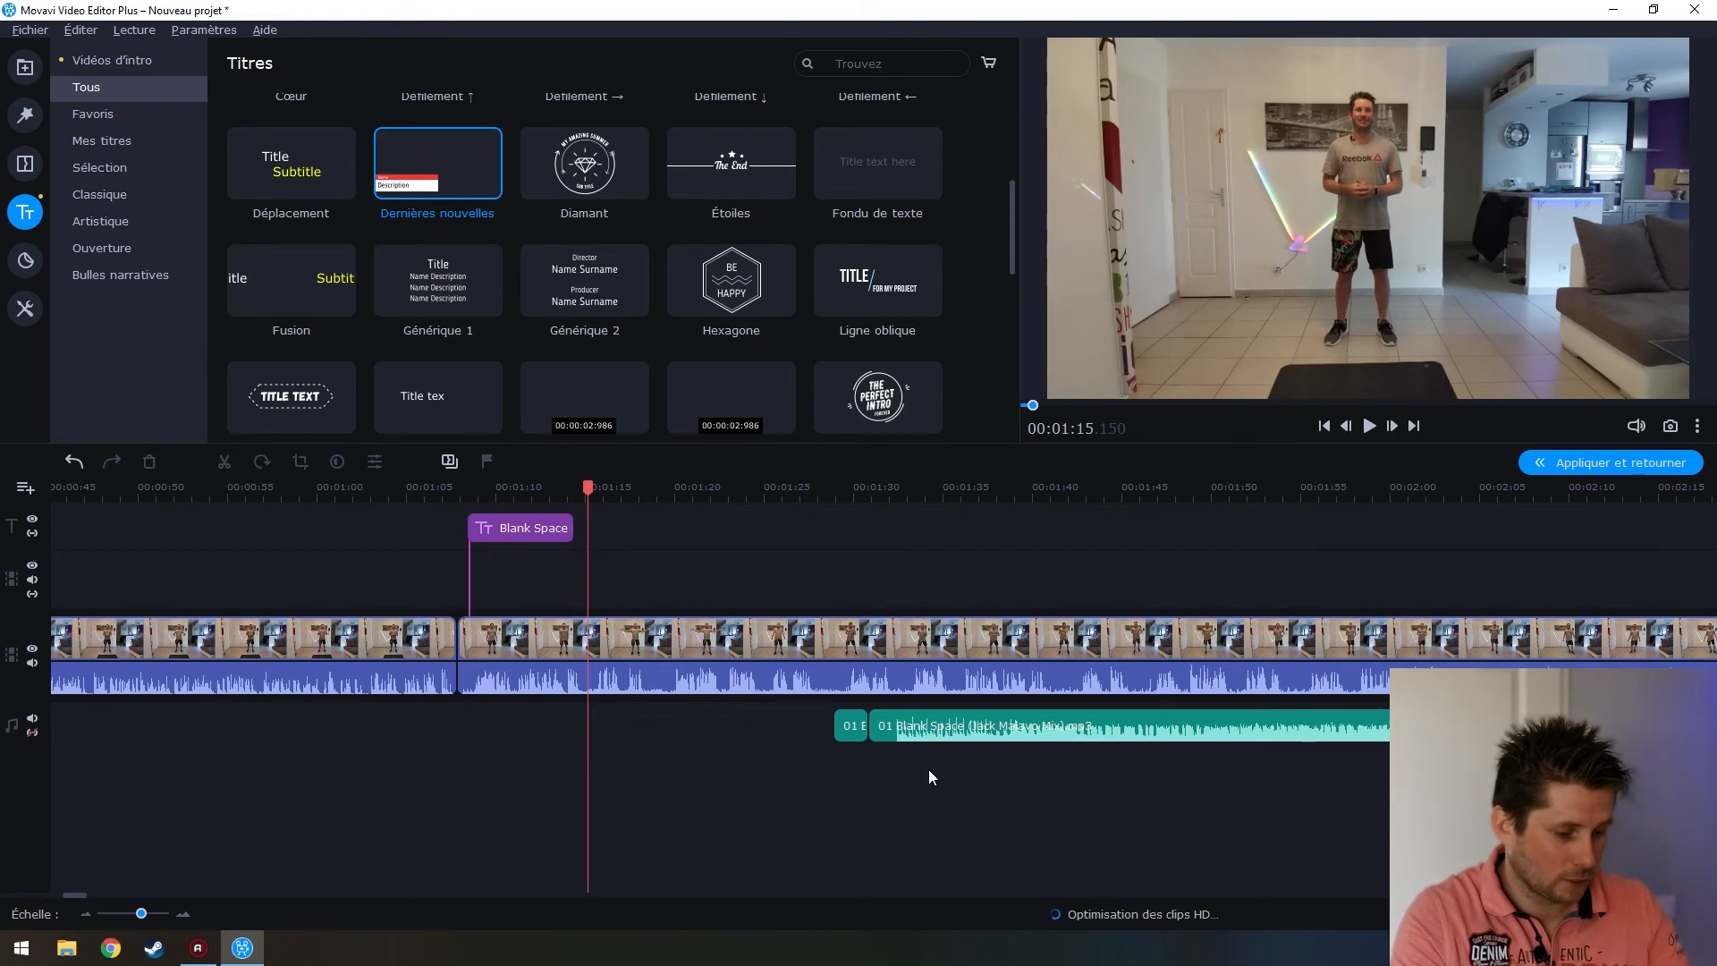
# Move the Blank Space music to start at the new join and play back the edited cut
pyautogui.click(837, 726)
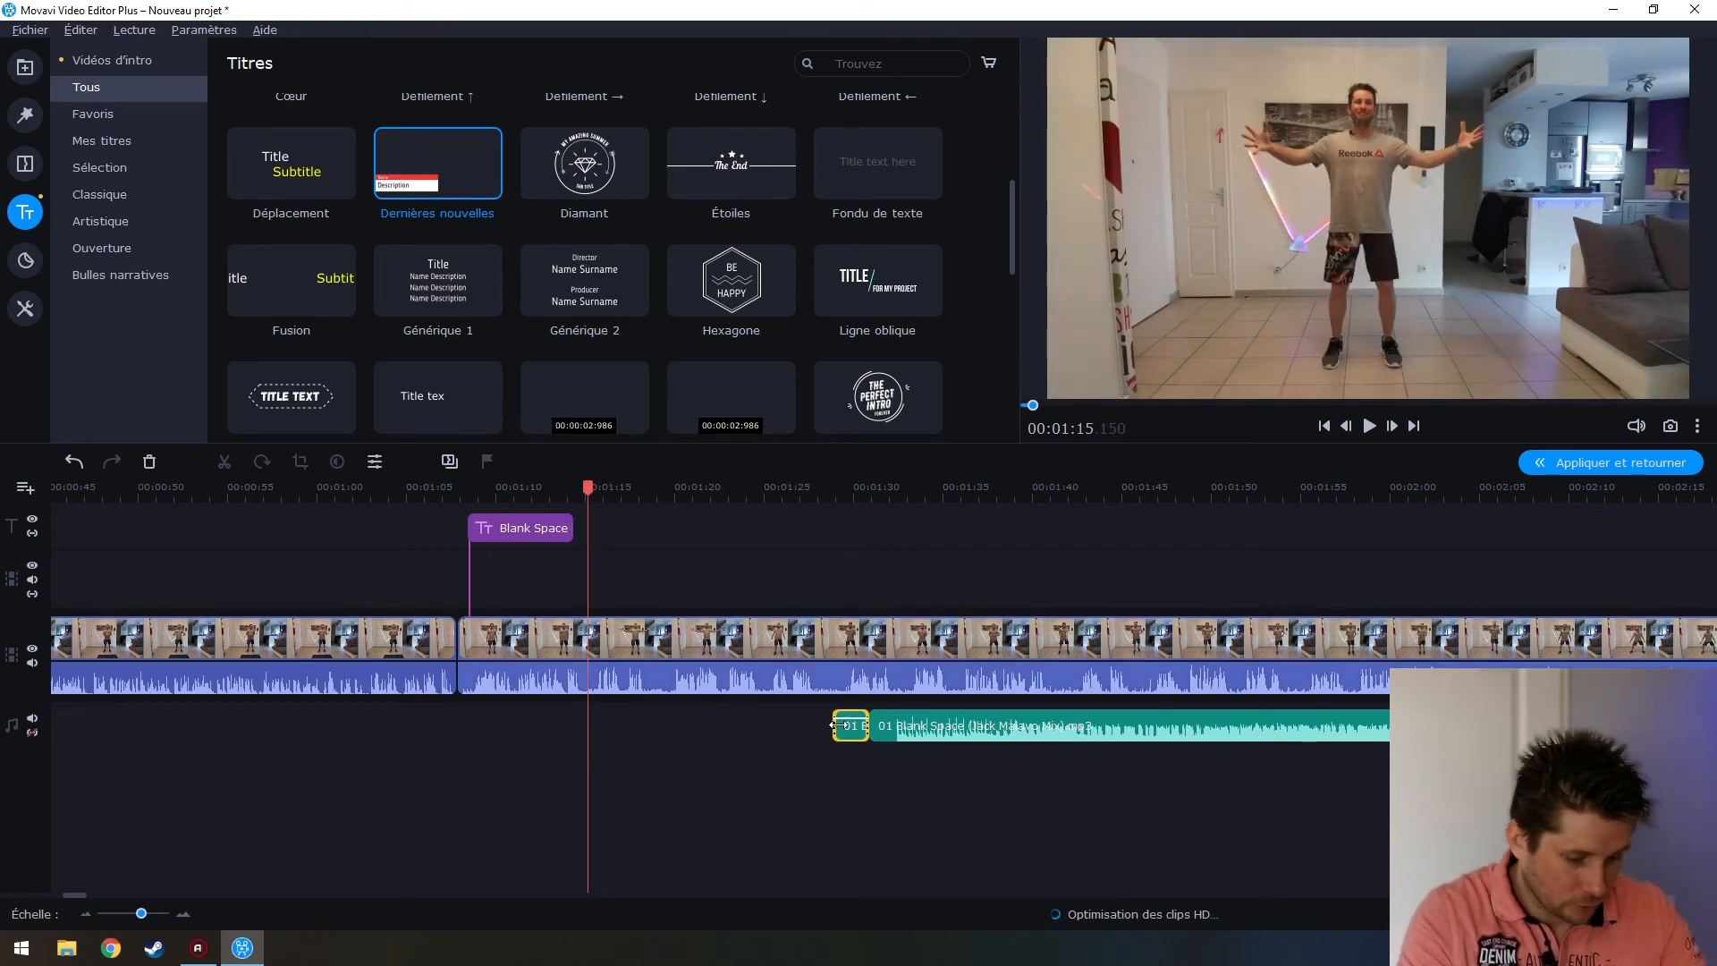
pyautogui.moveTo(932, 726); pyautogui.dragTo(527, 726)
pyautogui.click(415, 676)
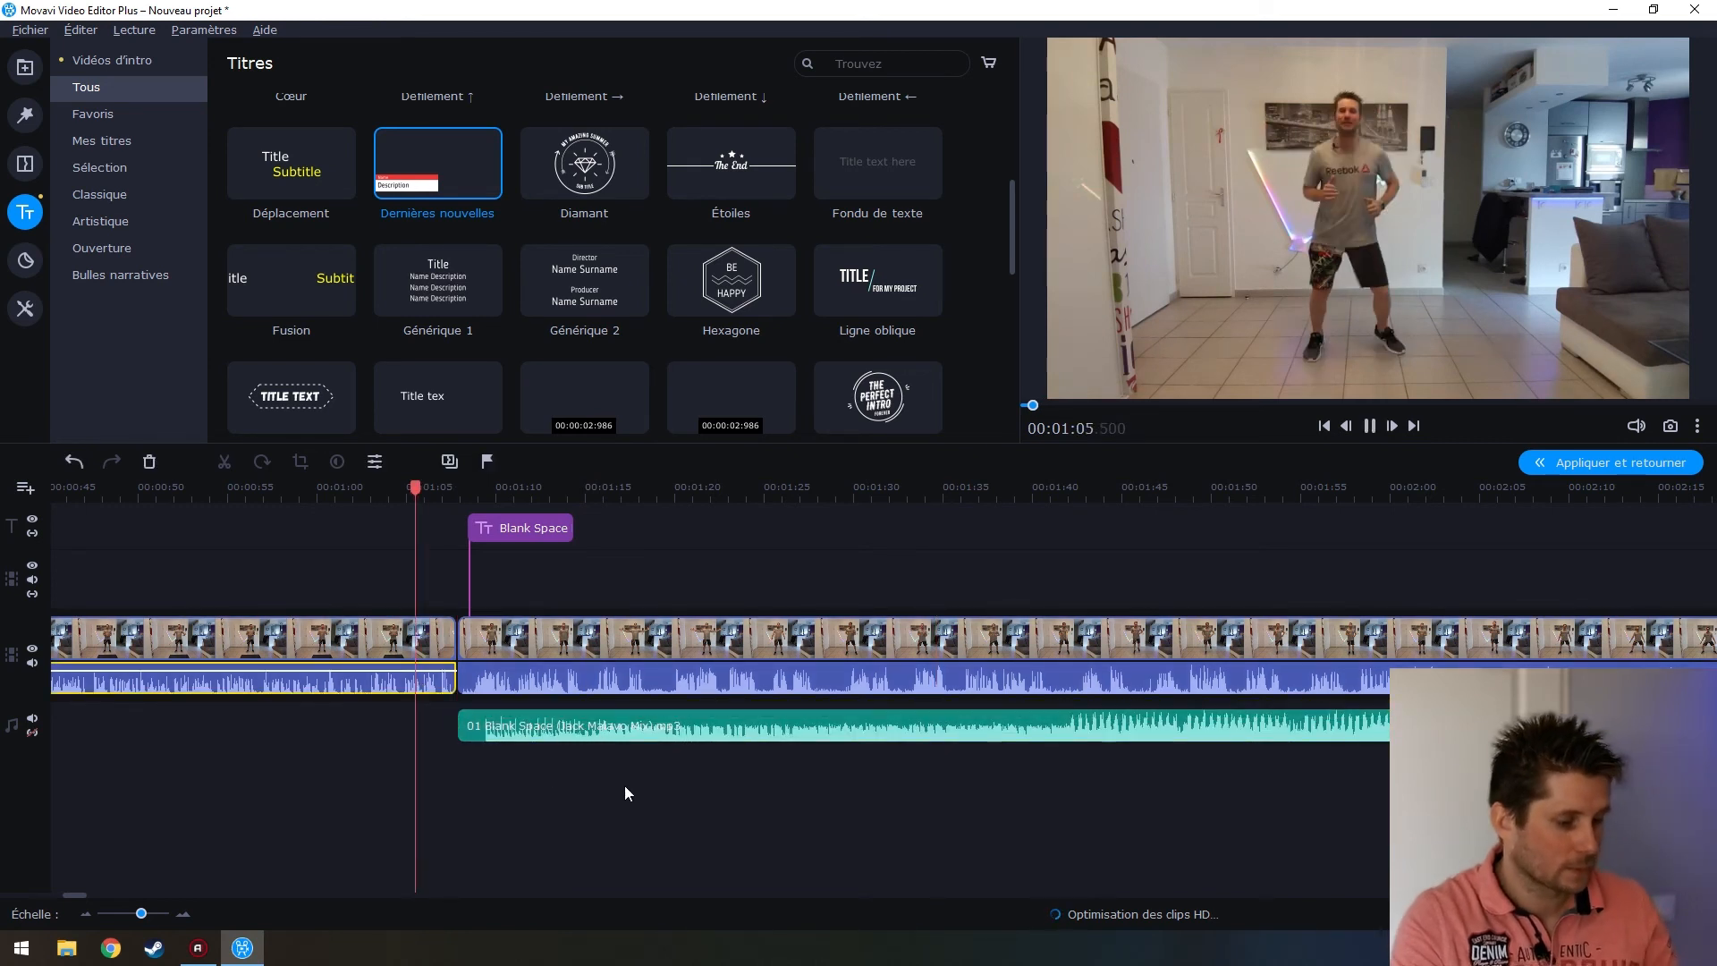
pyautogui.press('space')
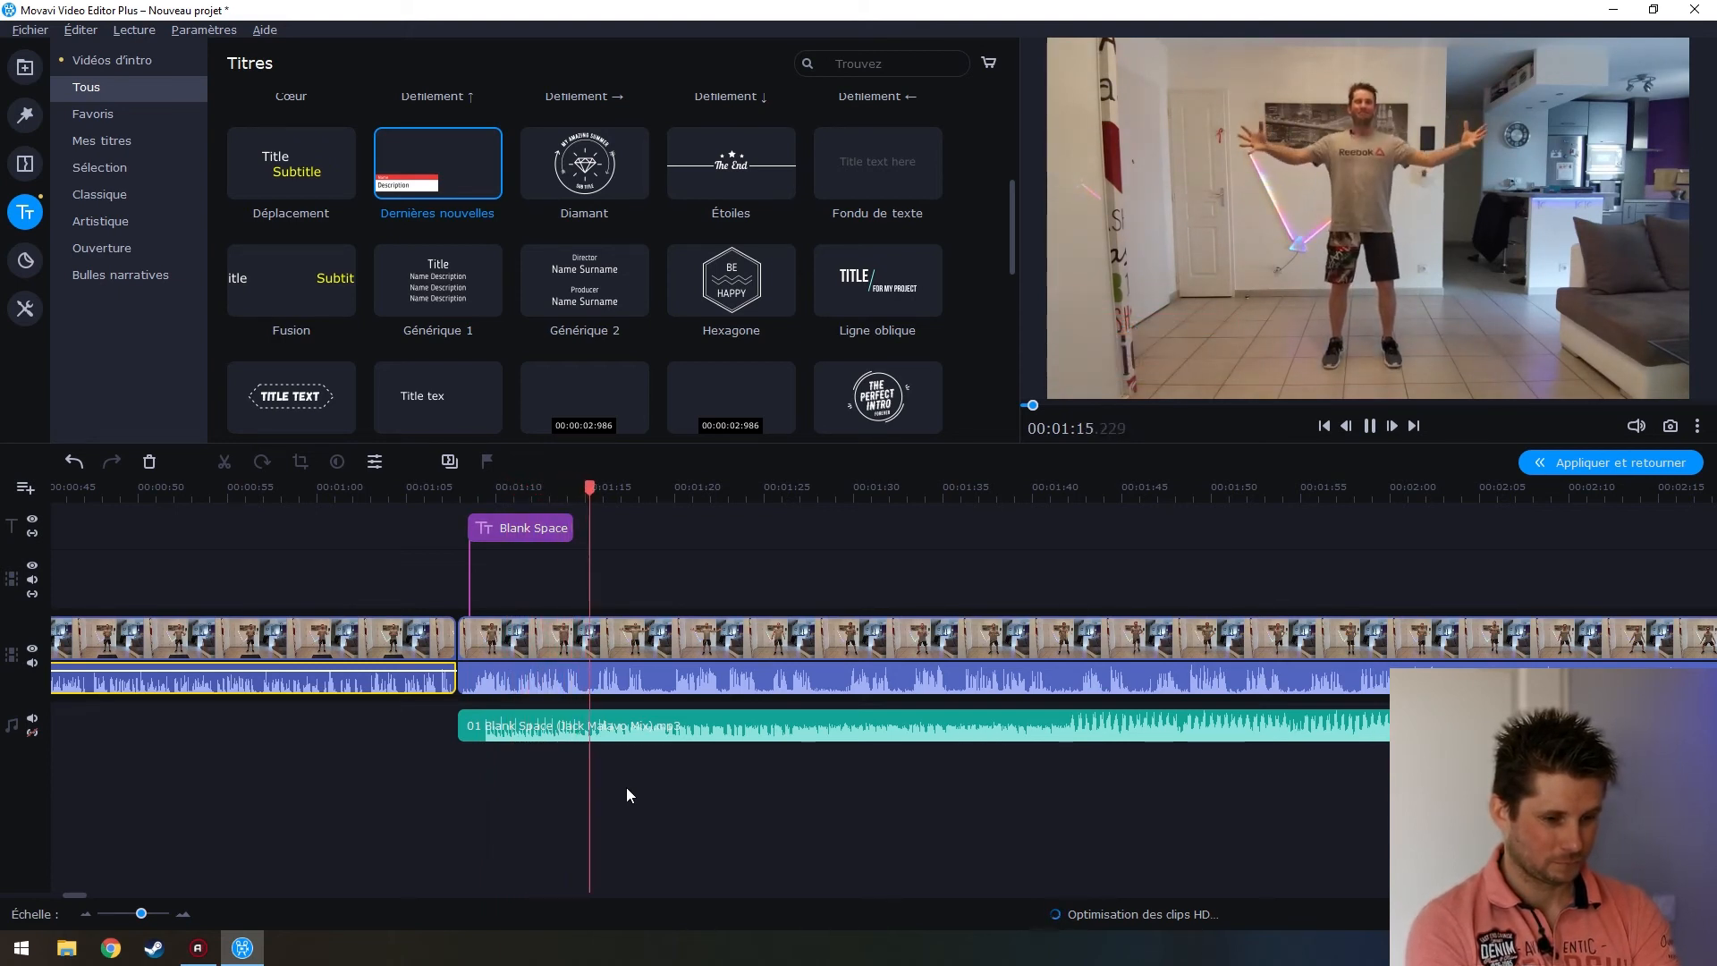
pyautogui.press('space')
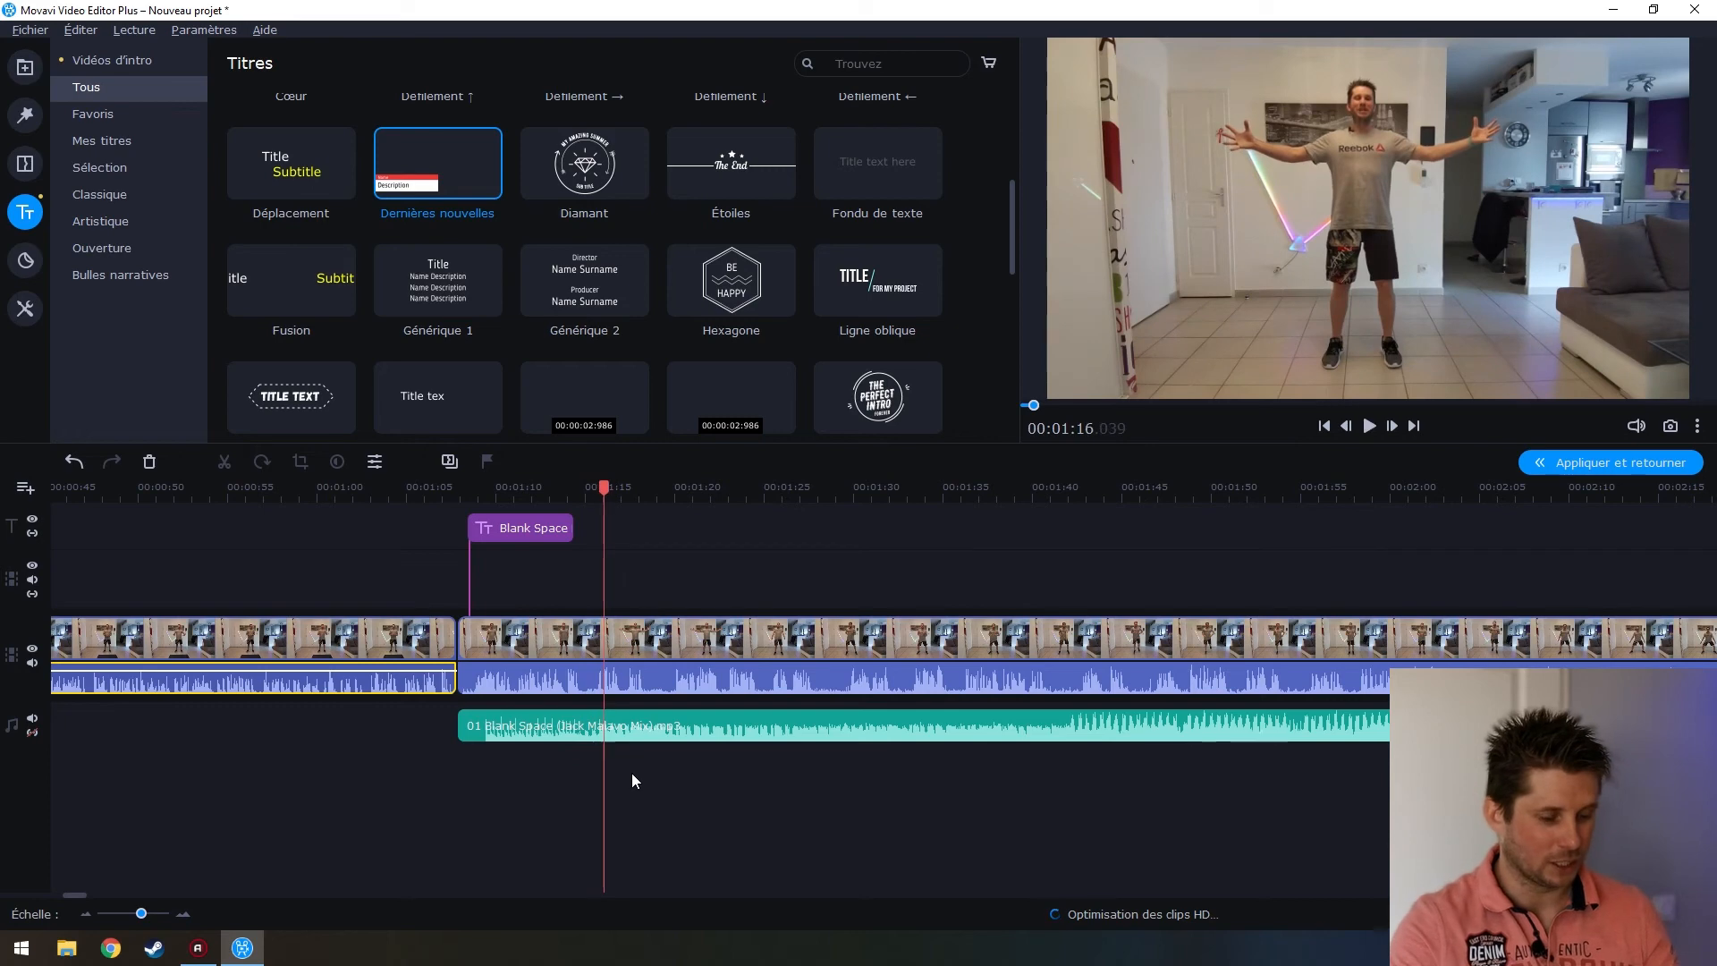
pyautogui.click(433, 642)
pyautogui.click(474, 644)
pyautogui.click(441, 646)
pyautogui.click(472, 646)
pyautogui.click(484, 645)
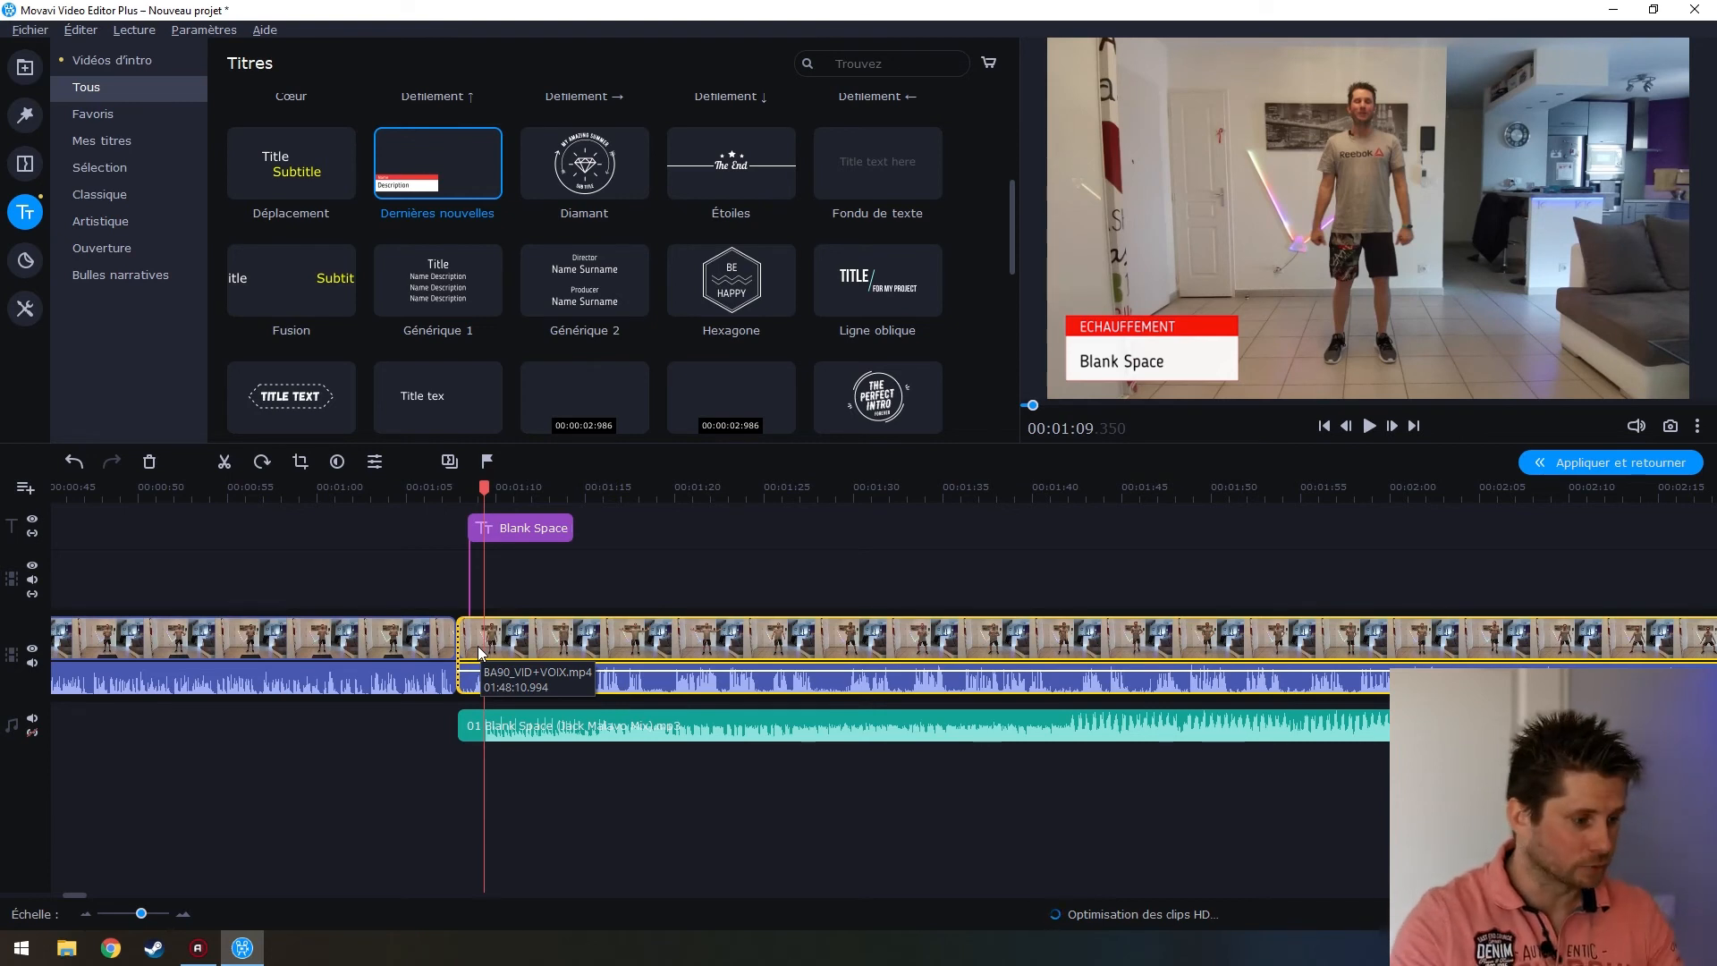
pyautogui.click(25, 164)
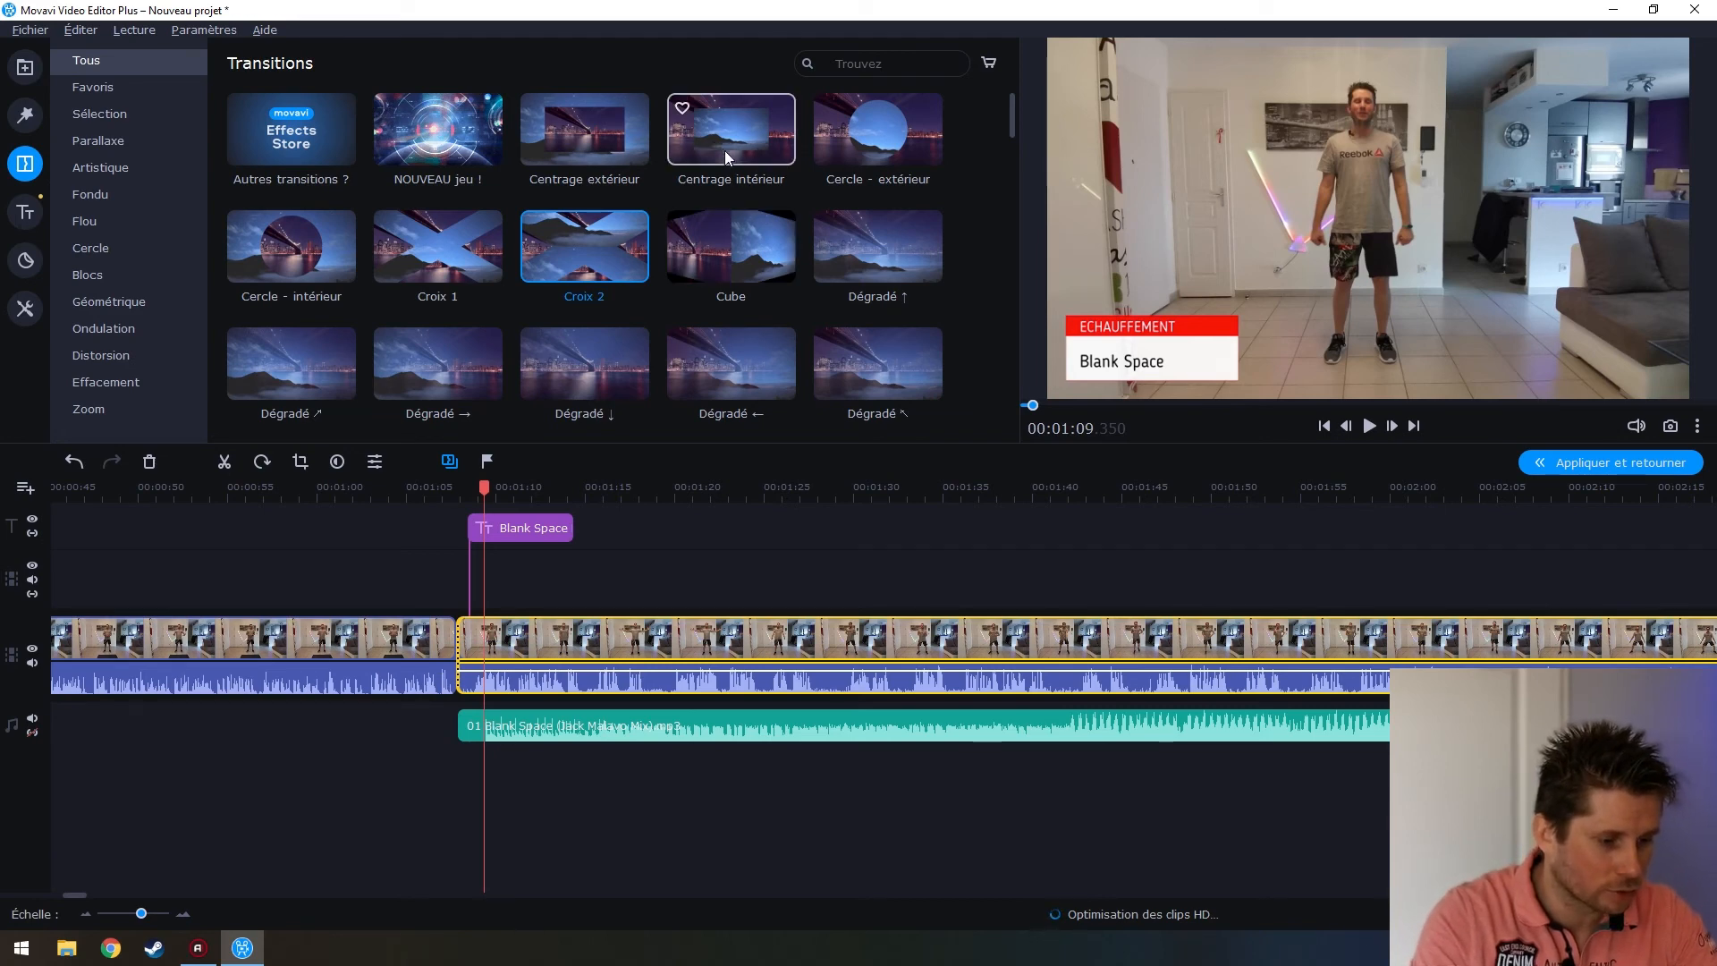
# Preview transitions from Désintégrer through Éclatement, Flash and Fondu au noir
pyautogui.scroll(-2, 769, 170)
pyautogui.click(742, 308)
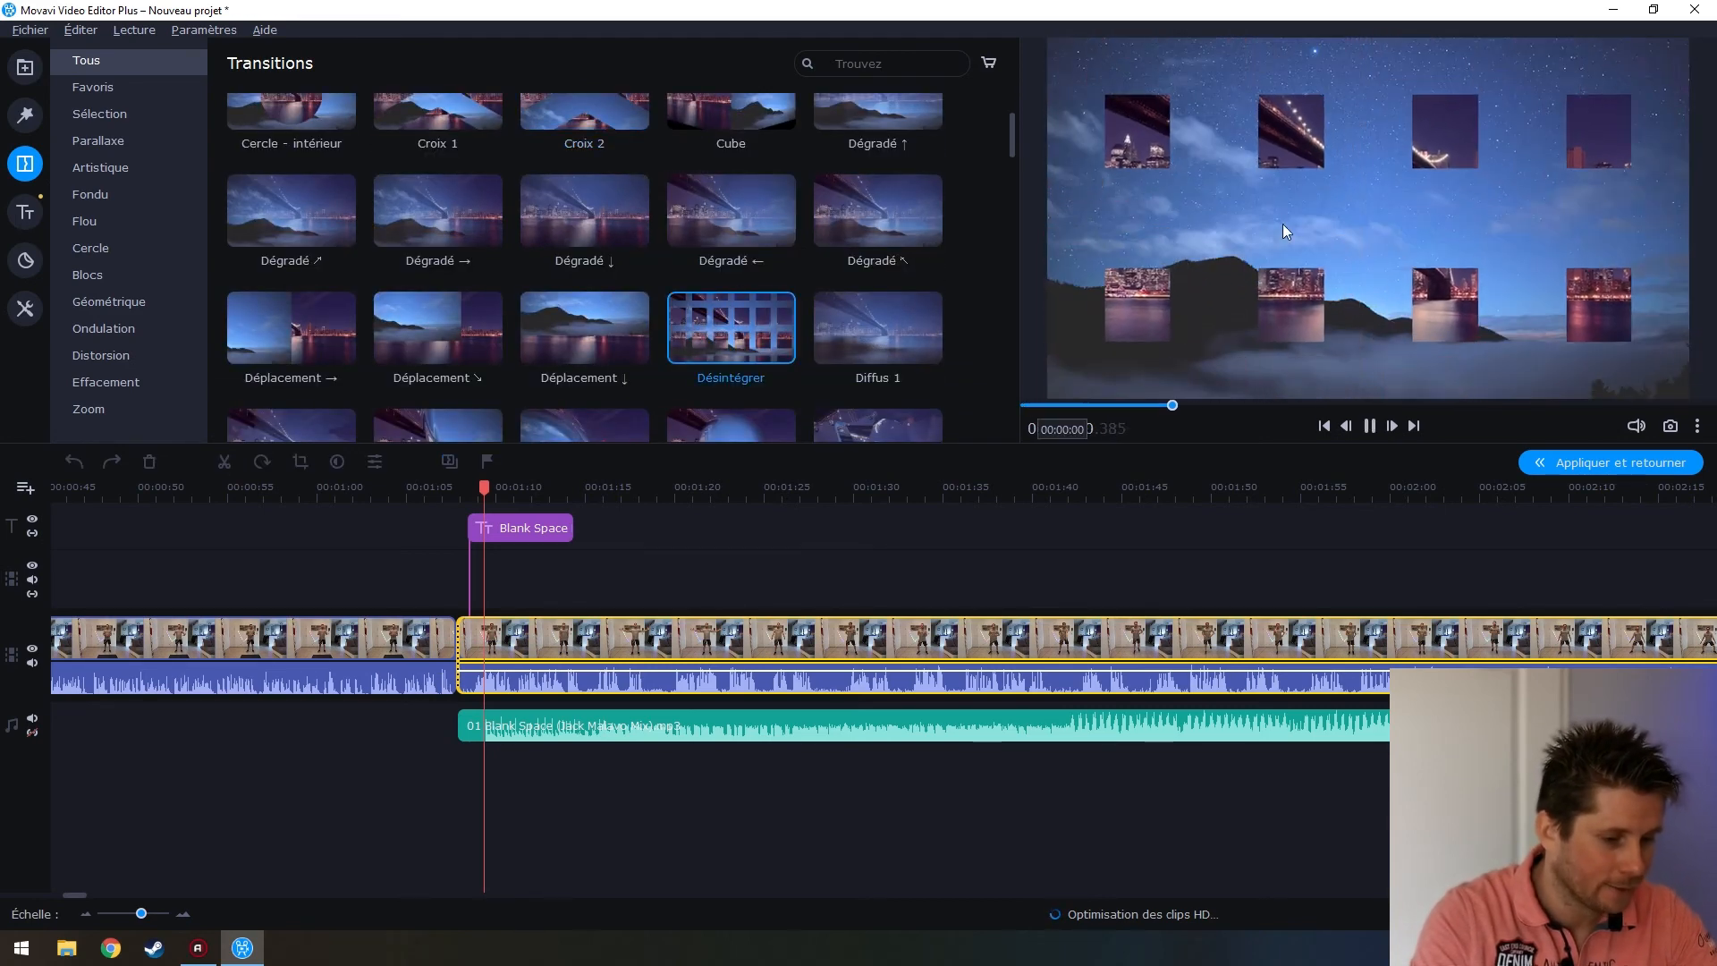
pyautogui.click(563, 354)
pyautogui.click(406, 318)
pyautogui.scroll(-1, 755, 330)
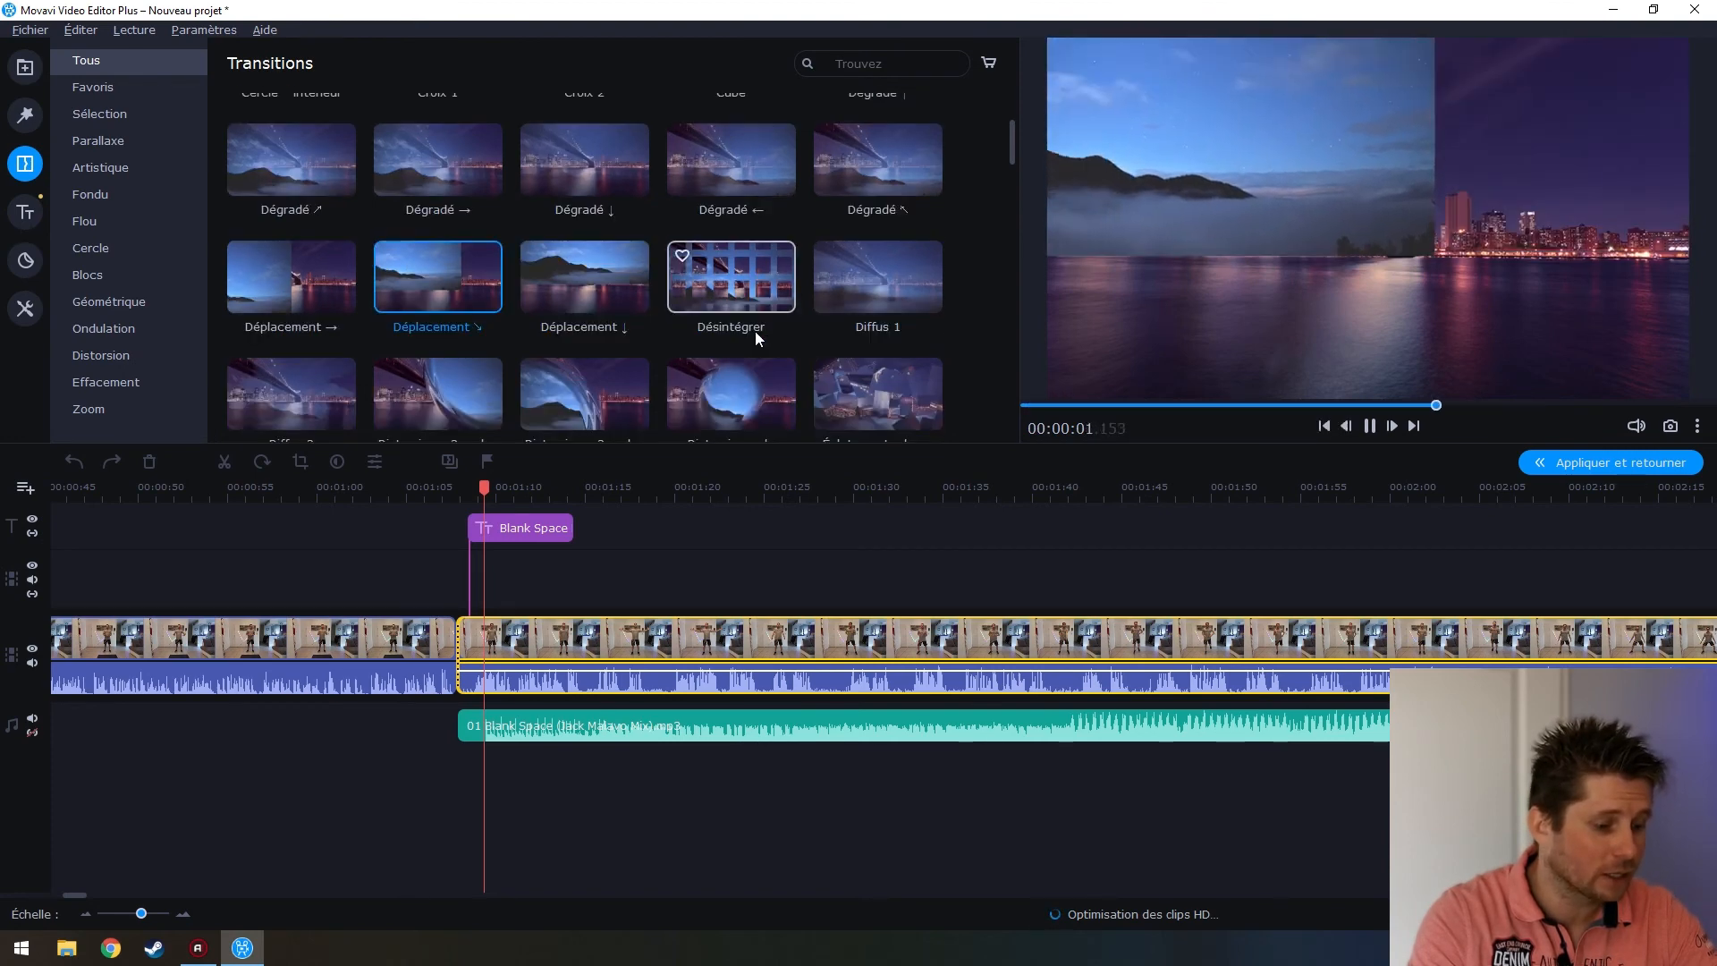
pyautogui.scroll(-1, 755, 333)
pyautogui.click(921, 319)
pyautogui.scroll(-5, 907, 327)
pyautogui.click(578, 192)
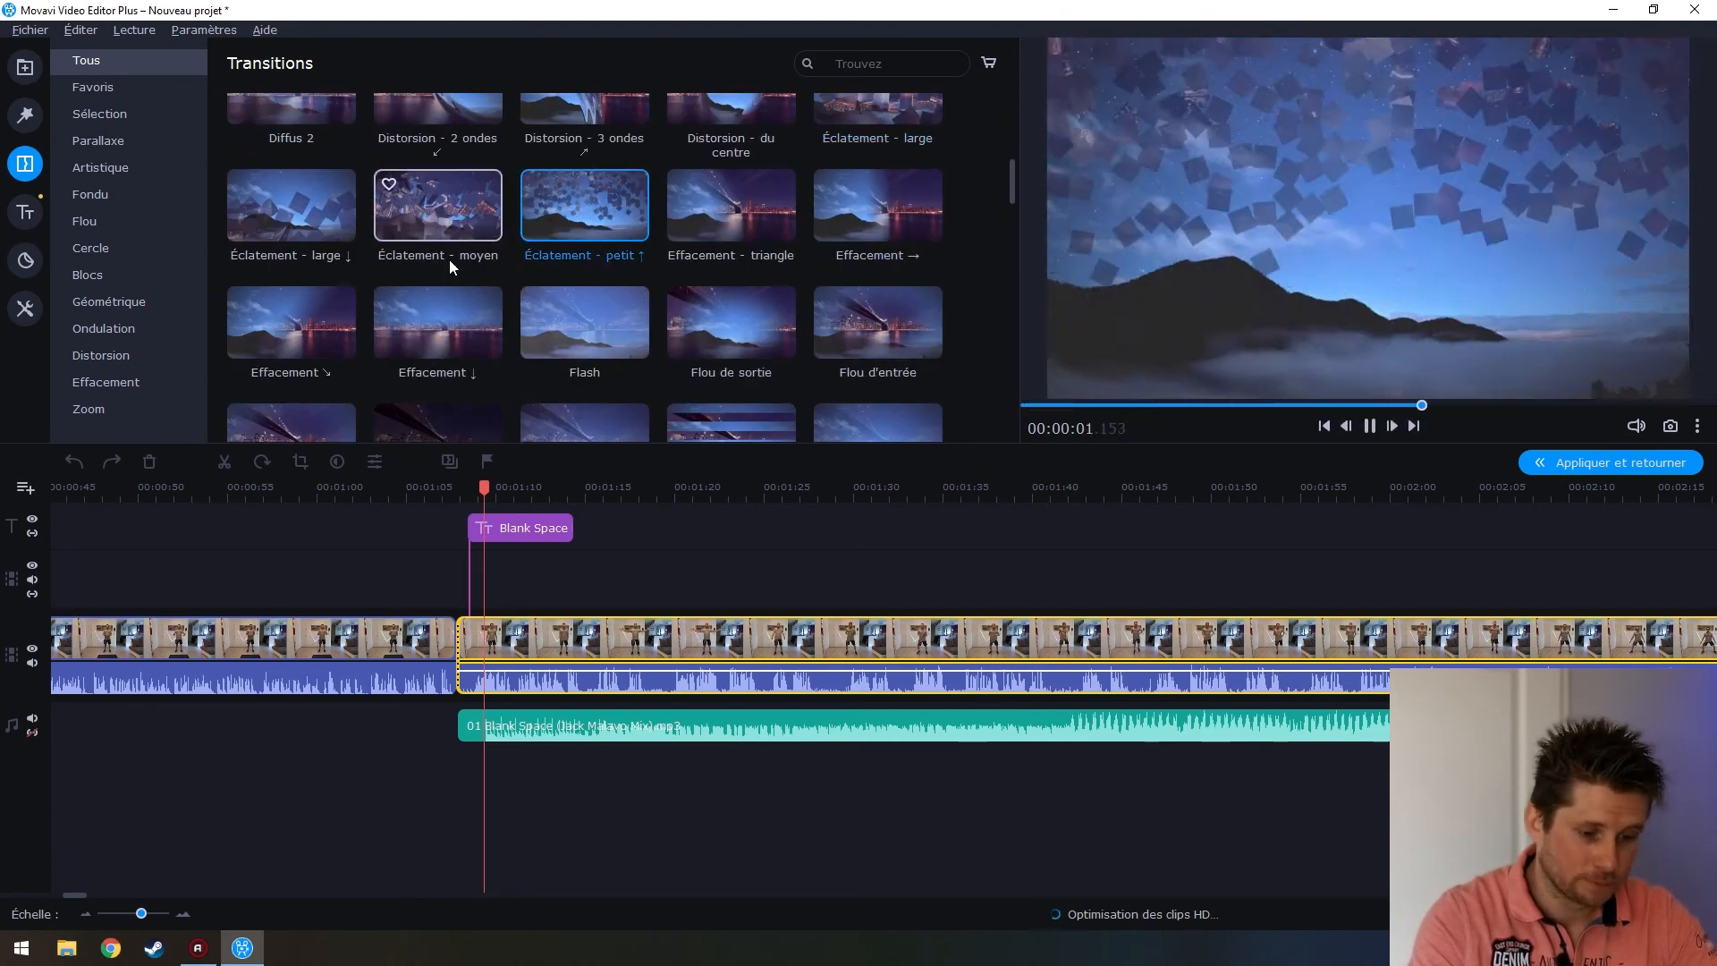
pyautogui.scroll(-2, 319, 152)
pyautogui.click(318, 144)
pyautogui.click(578, 164)
pyautogui.click(717, 175)
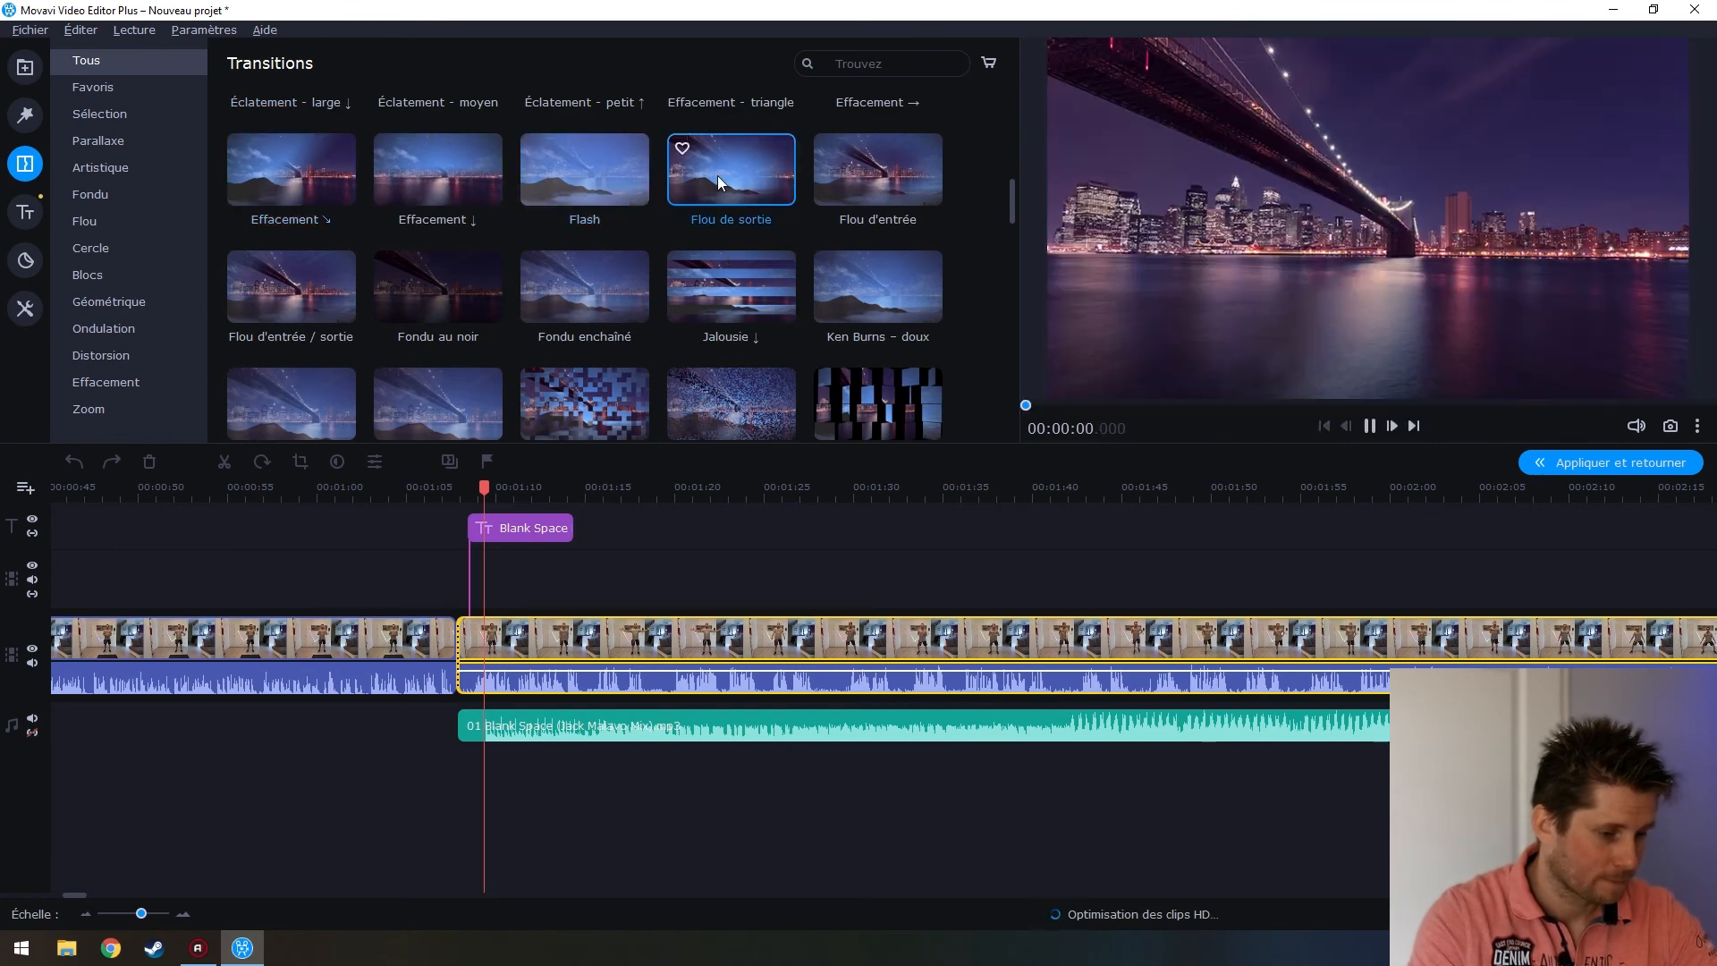
pyautogui.click(440, 302)
pyautogui.scroll(-1, 697, 243)
# Compare Ken Burns effects and drop Ken Burns - intense onto the cut between the workout clips
pyautogui.click(454, 347)
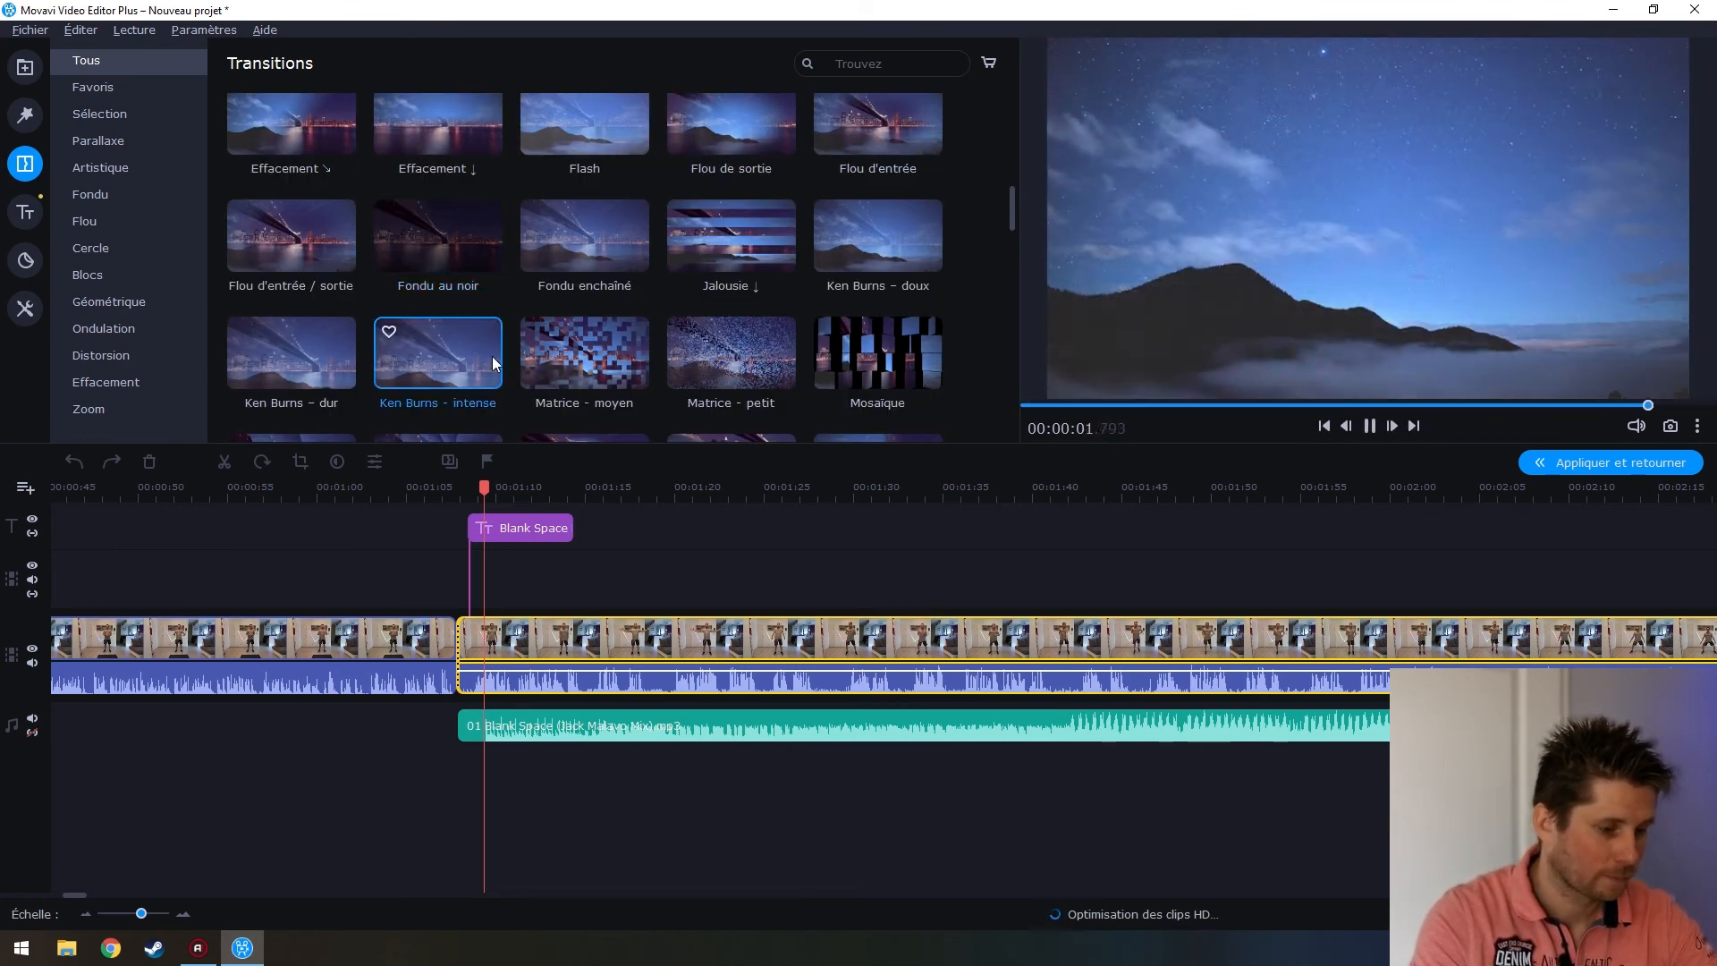
pyautogui.scroll(-2, 474, 249)
pyautogui.click(322, 268)
pyautogui.click(425, 248)
pyautogui.moveTo(447, 233); pyautogui.dragTo(445, 663)
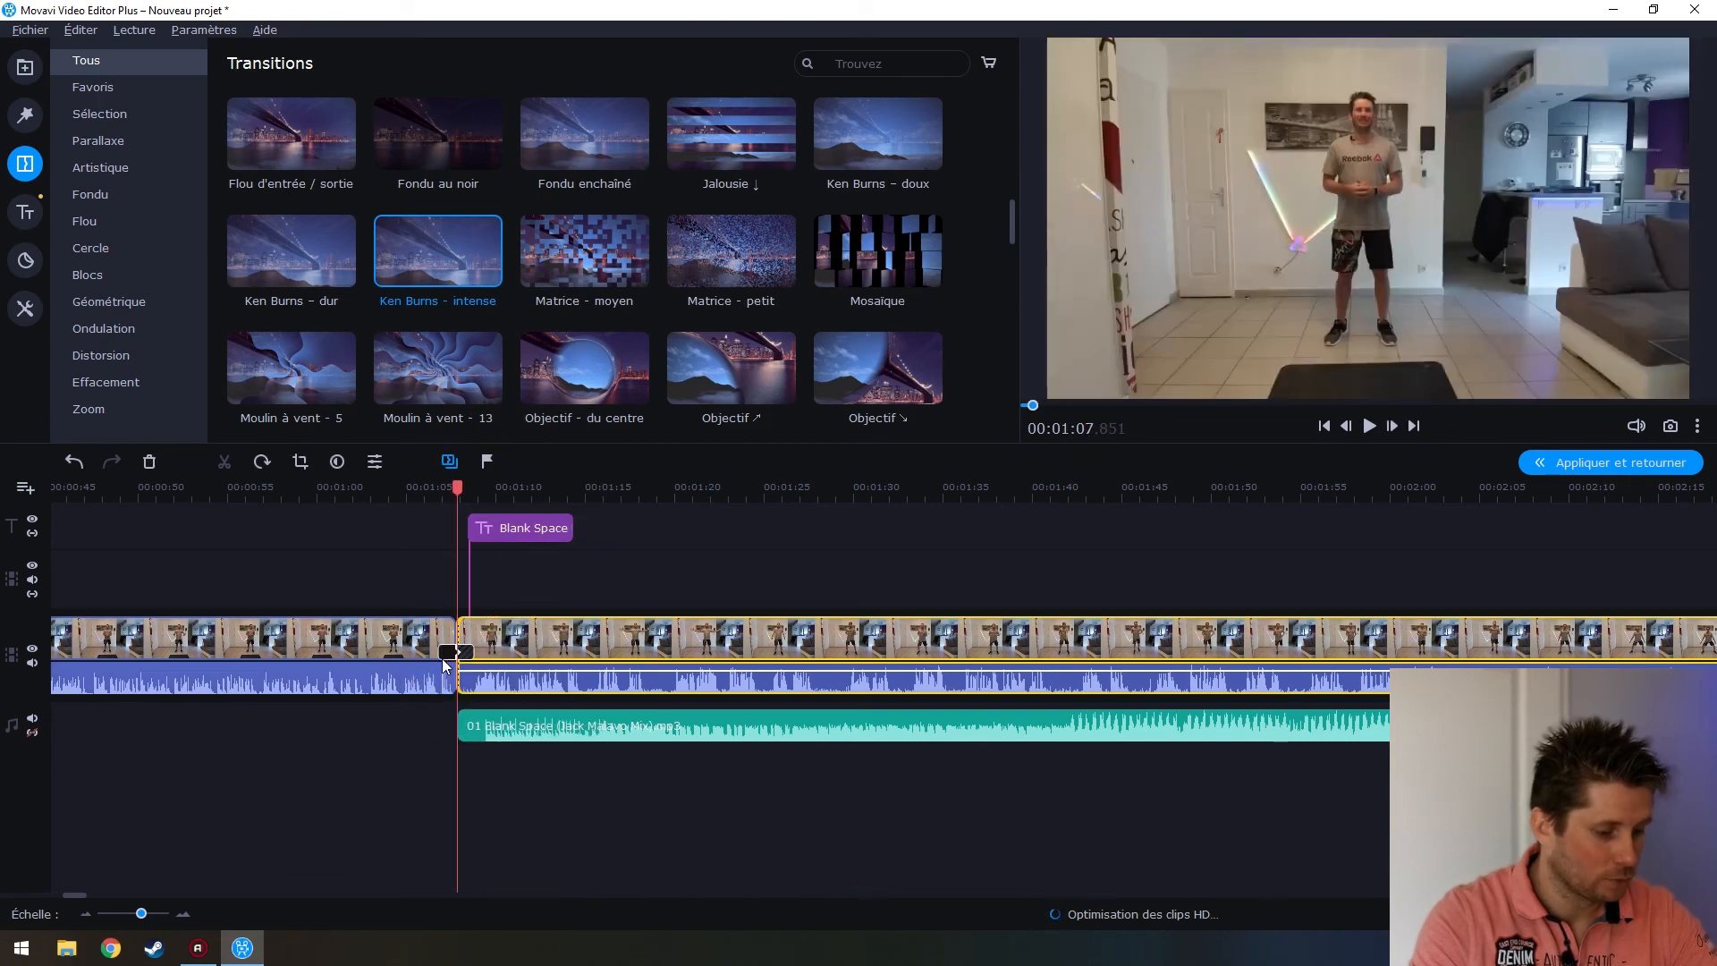
pyautogui.moveTo(452, 486); pyautogui.dragTo(415, 487)
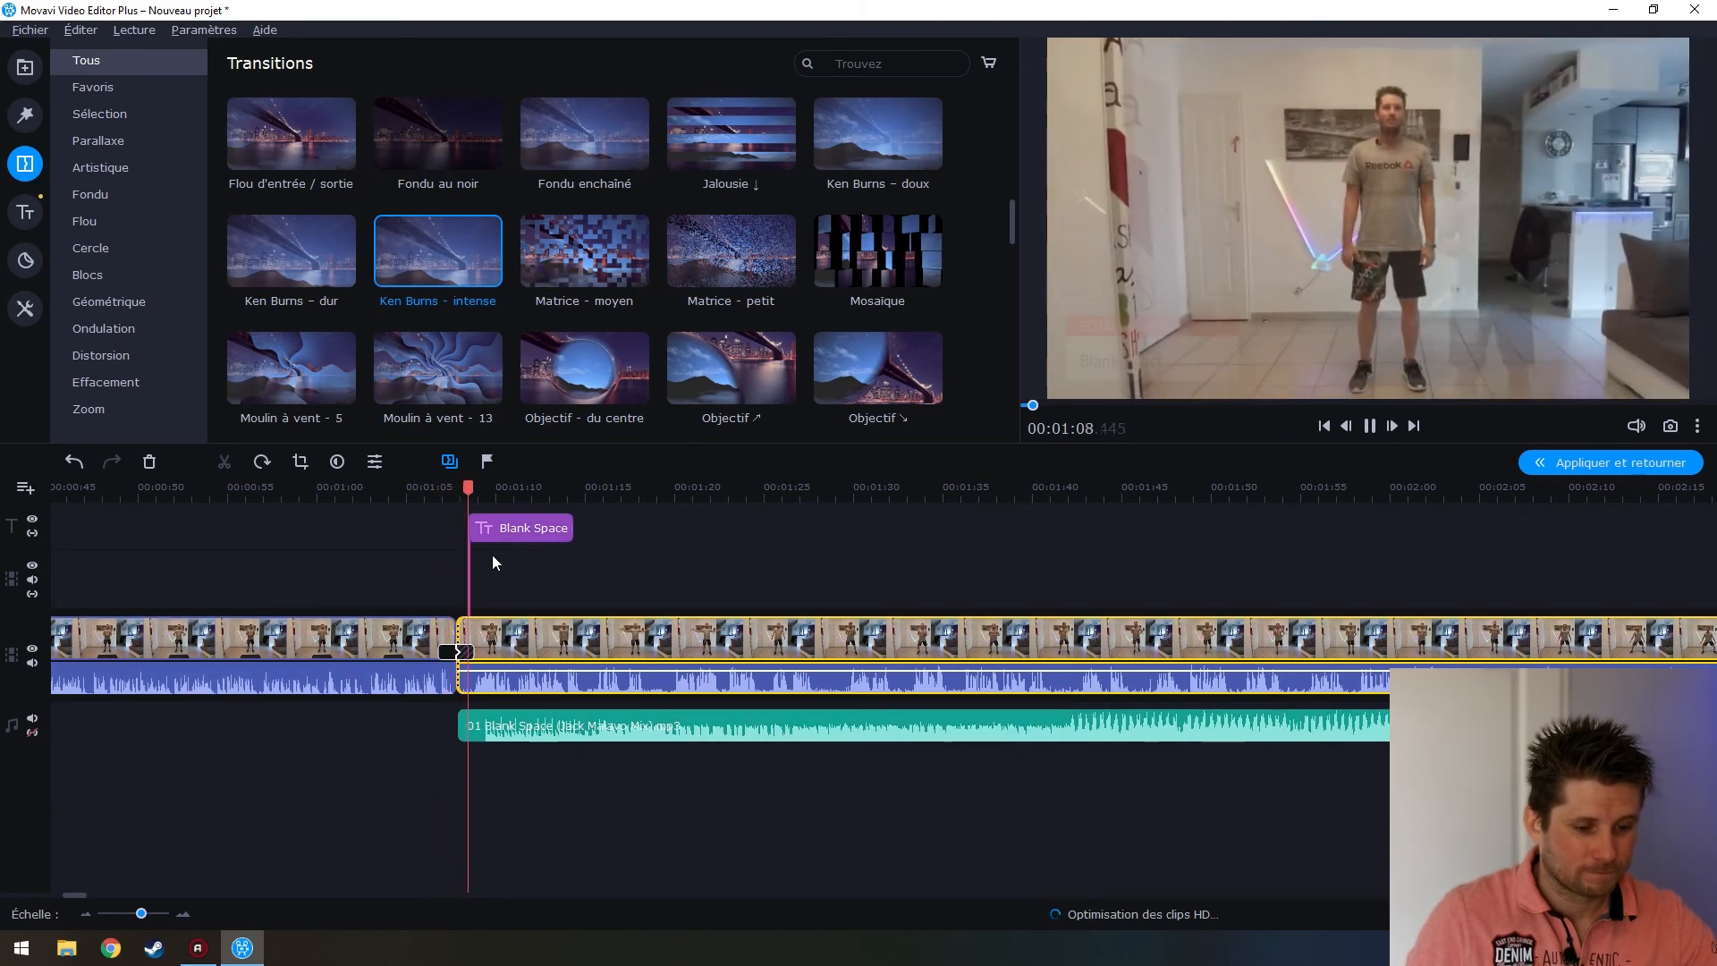
pyautogui.press('space')
pyautogui.click(449, 651)
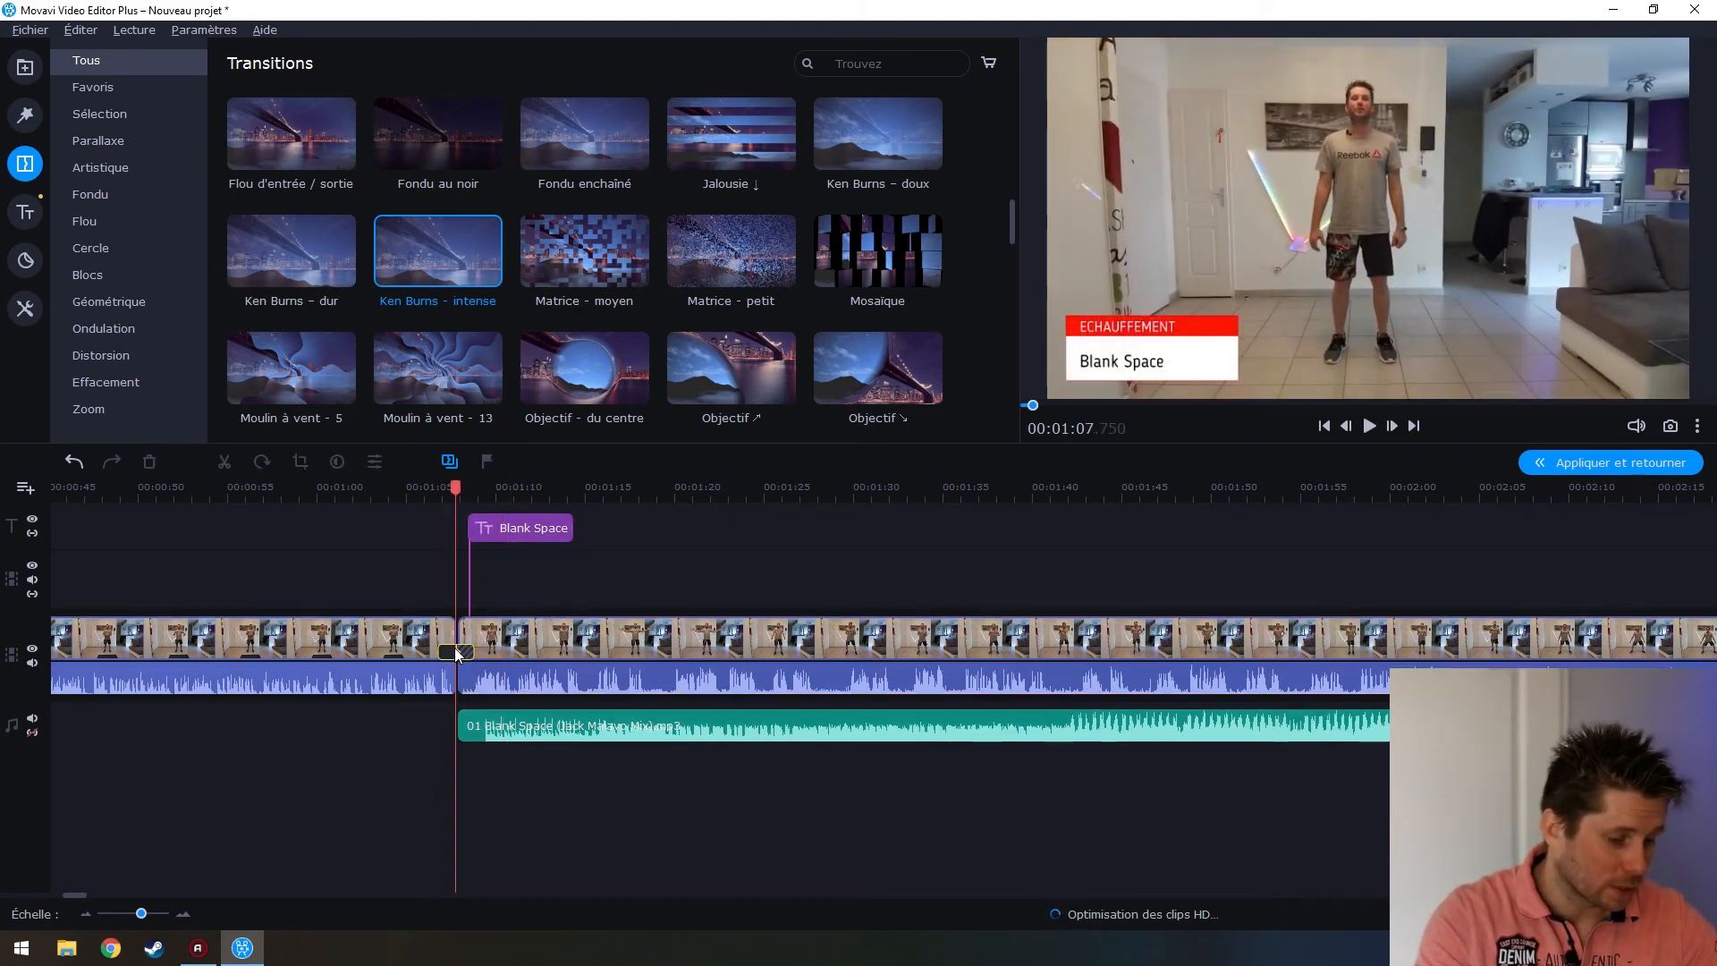
pyautogui.doubleClick(449, 652)
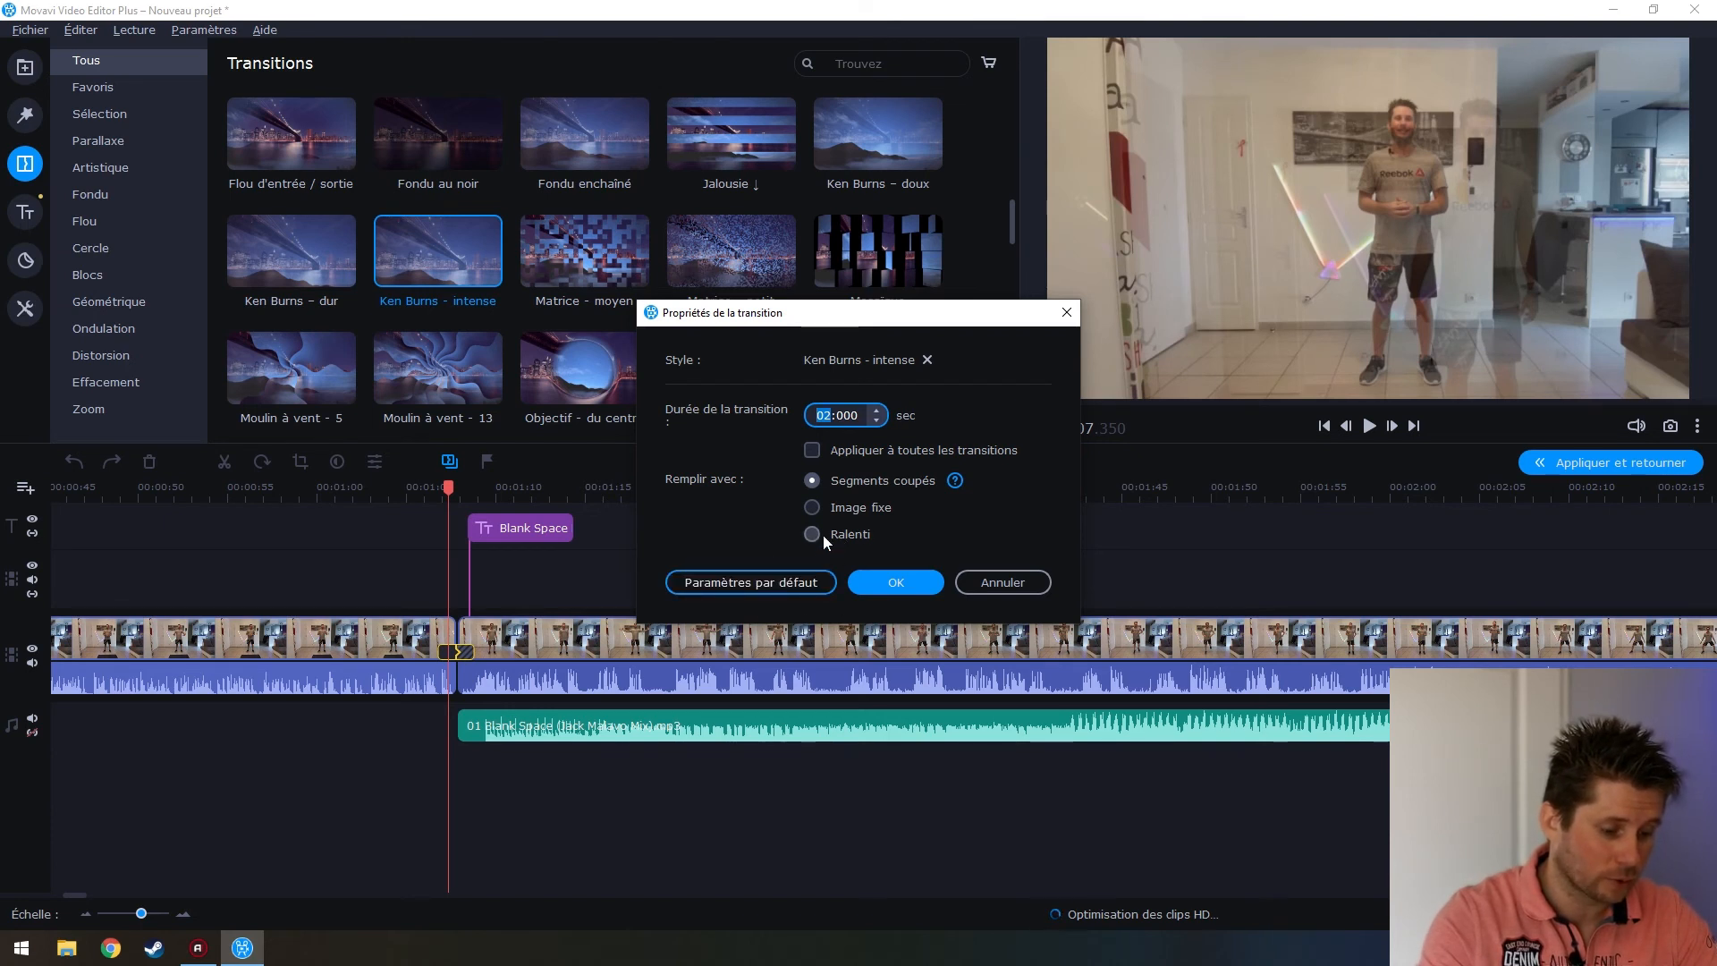
pyautogui.click(1002, 584)
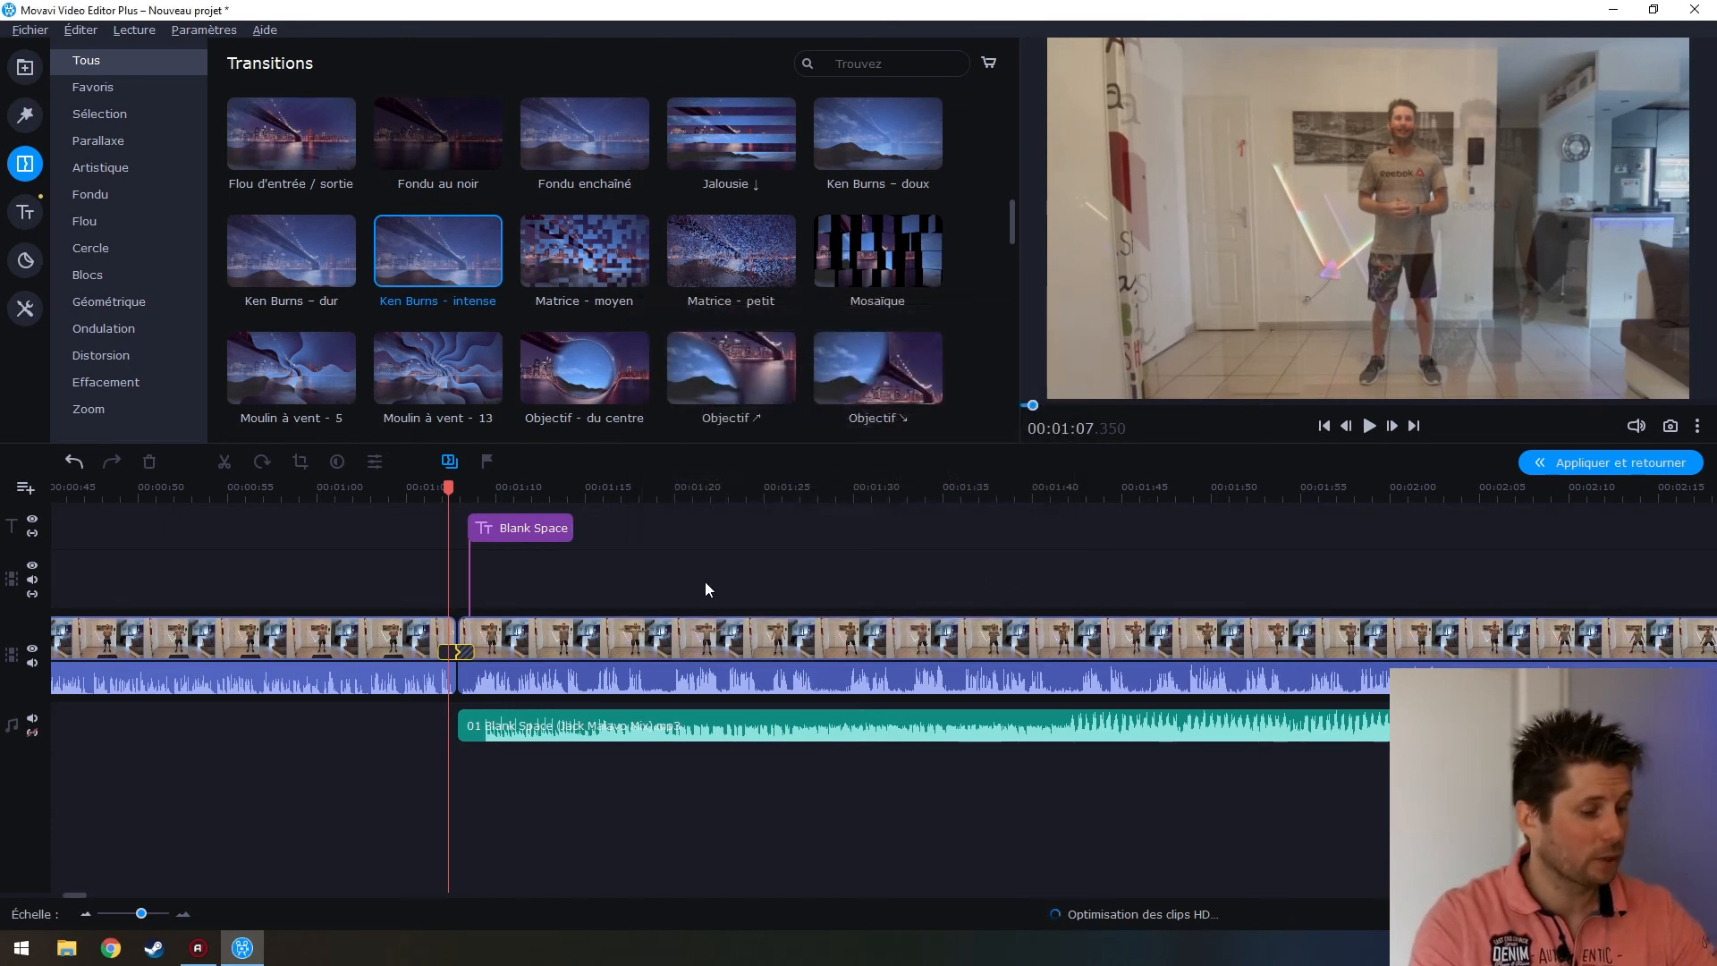
pyautogui.click(522, 528)
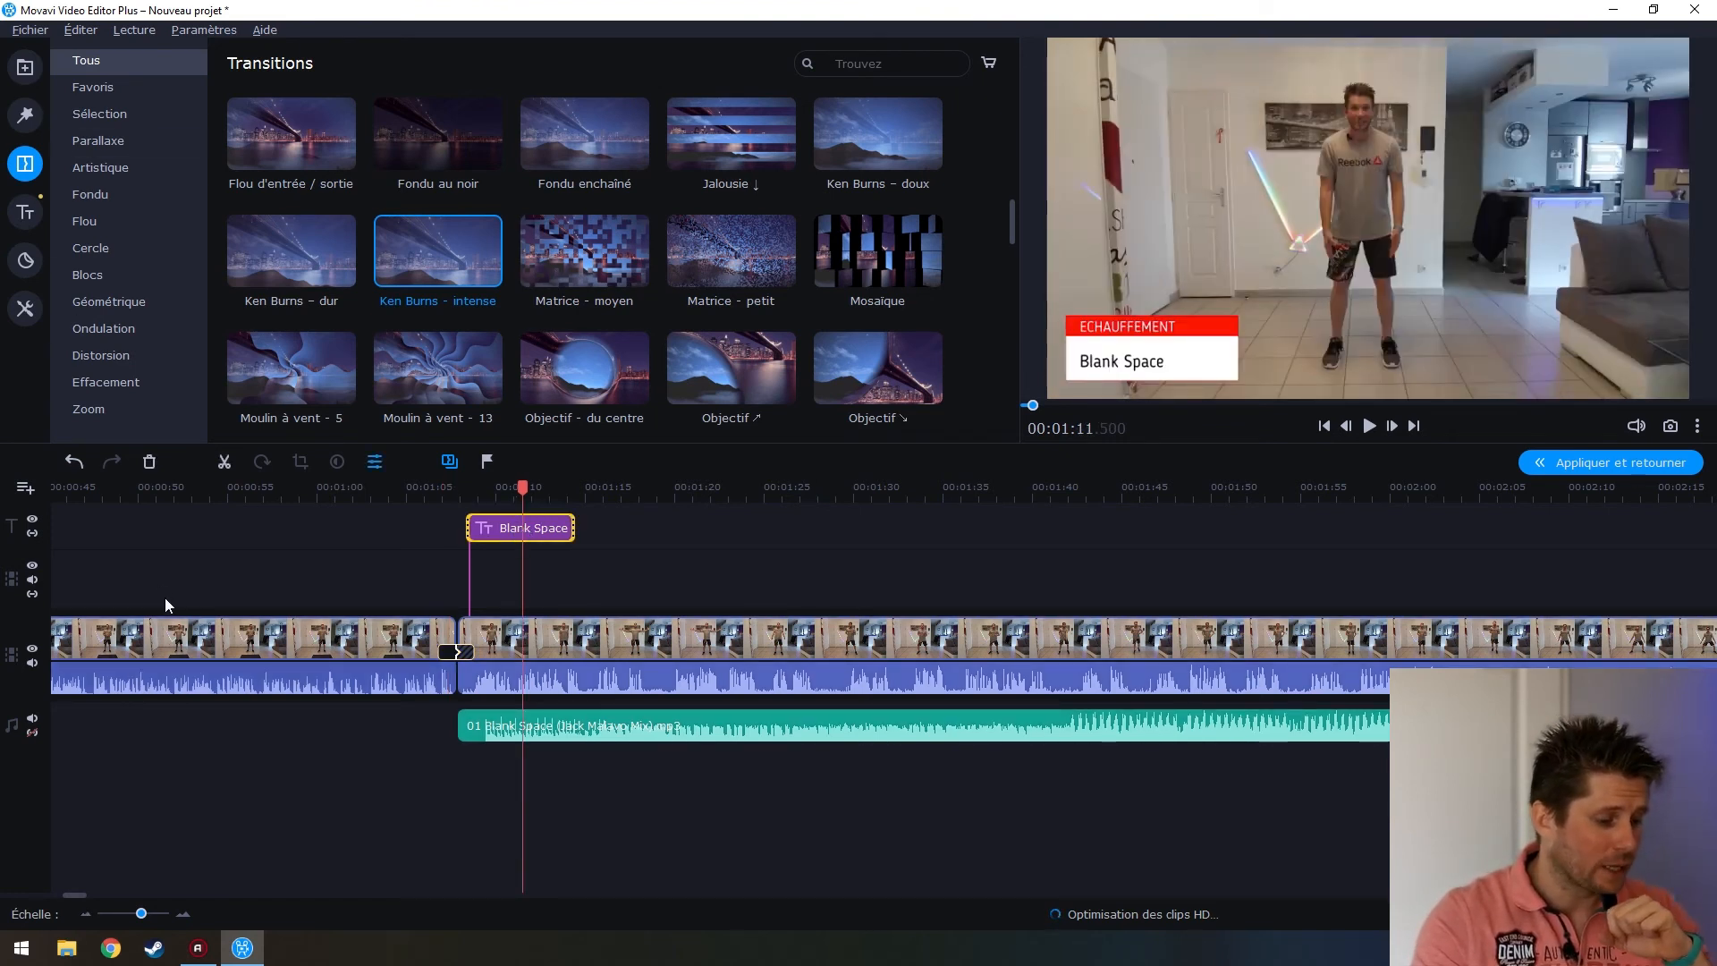
pyautogui.scroll(5, 165, 598)
pyautogui.click(104, 650)
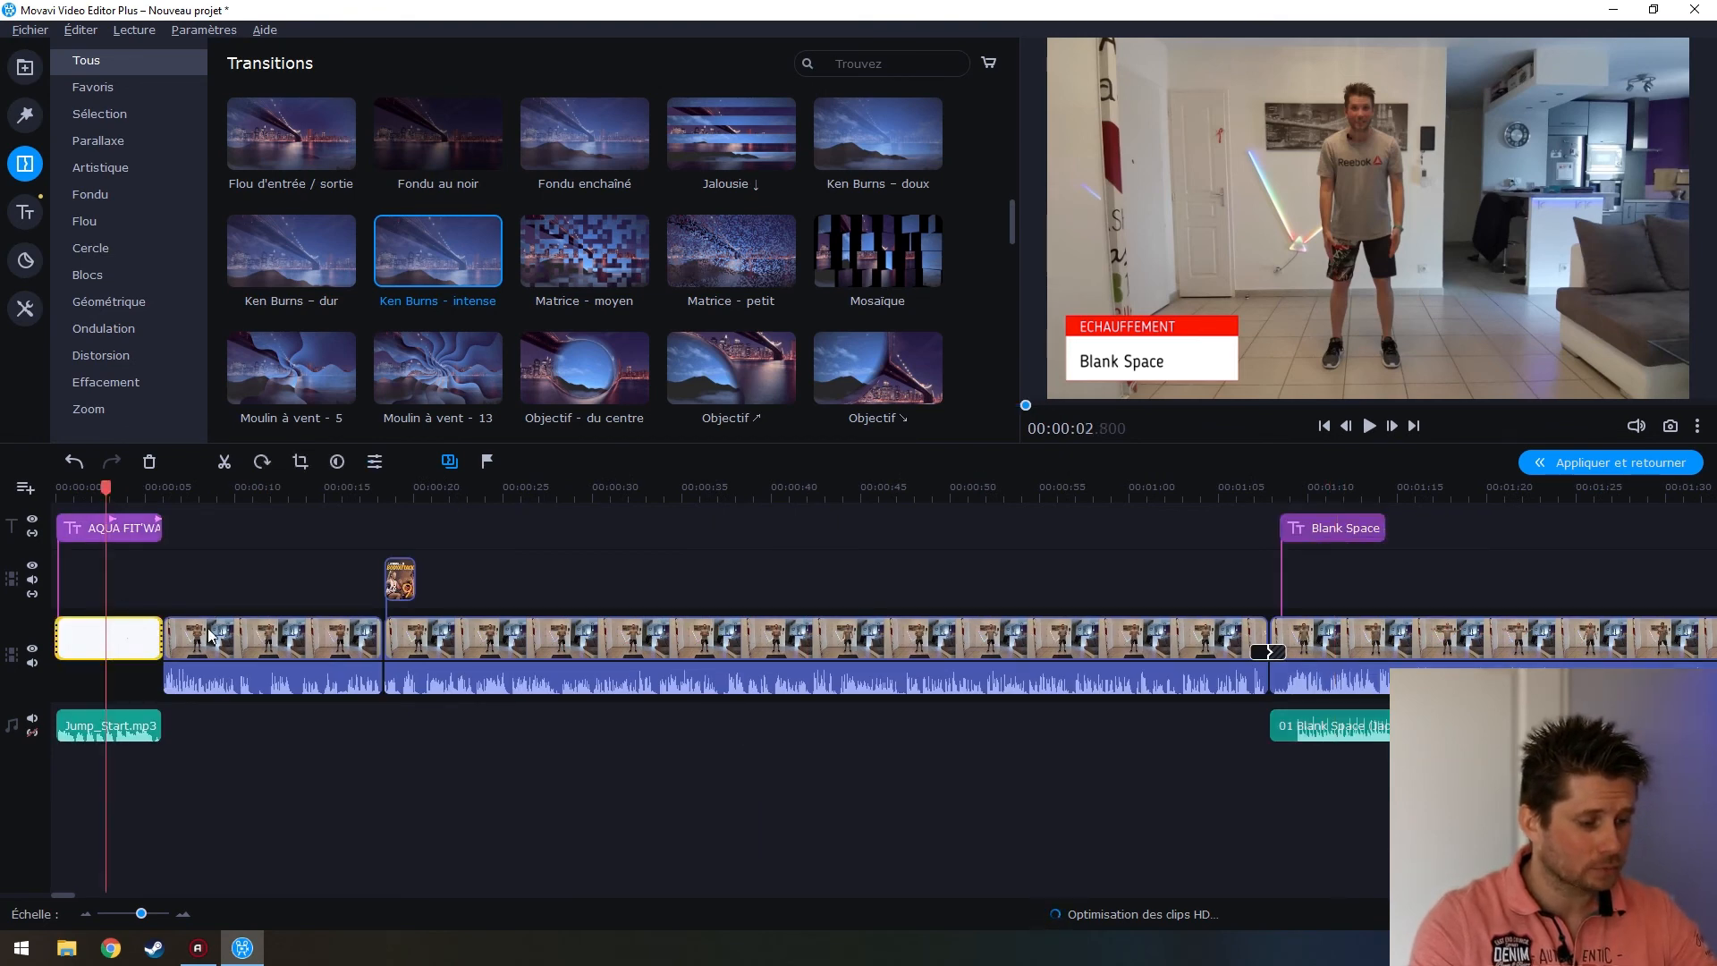
# Place the Flocon de neige sticker on the timeline at about 0:41
pyautogui.click(34, 264)
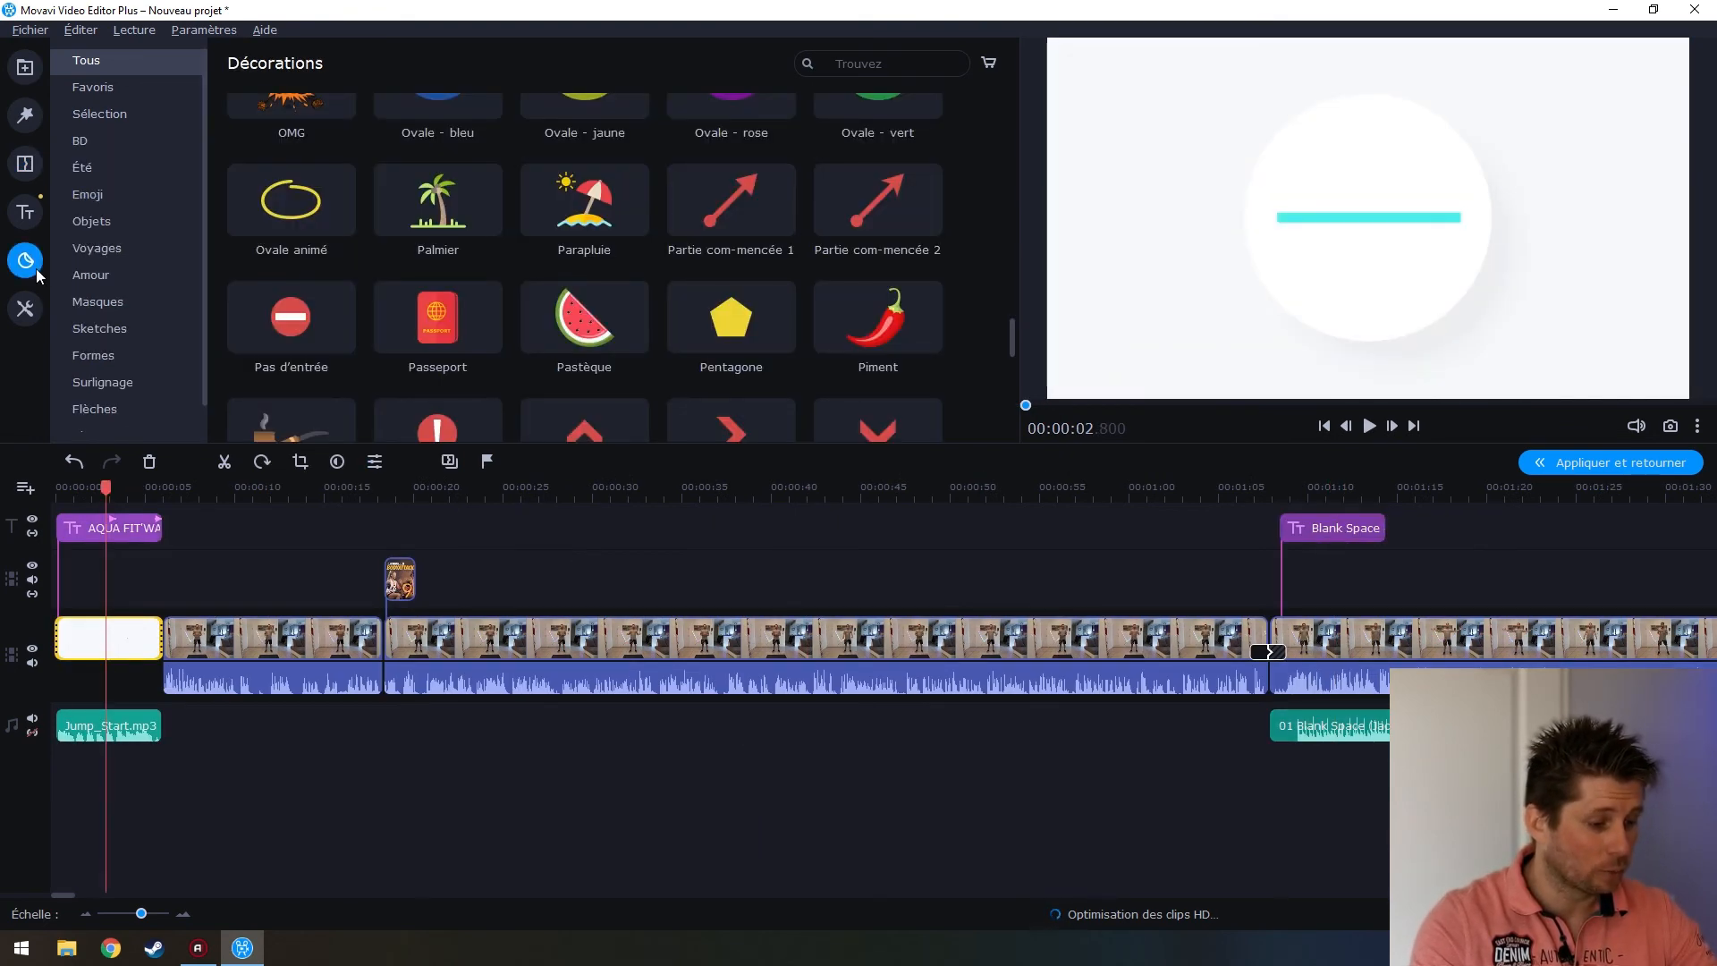
pyautogui.scroll(-4, 558, 340)
pyautogui.scroll(4, 558, 351)
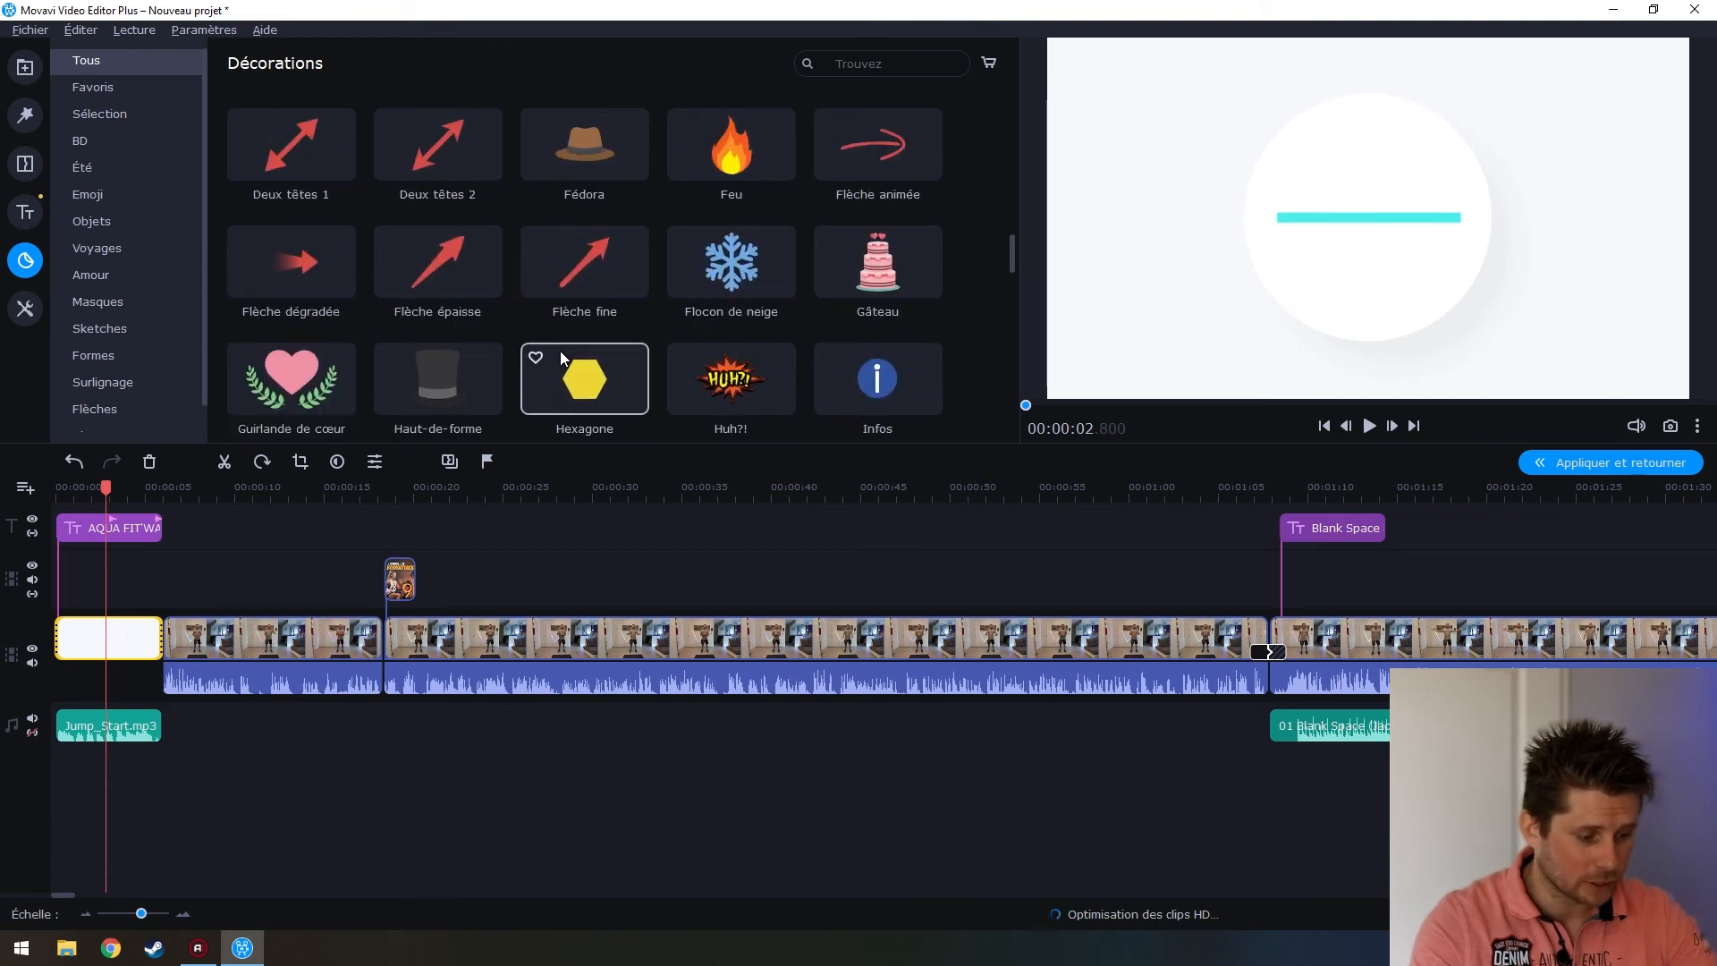
pyautogui.click(812, 676)
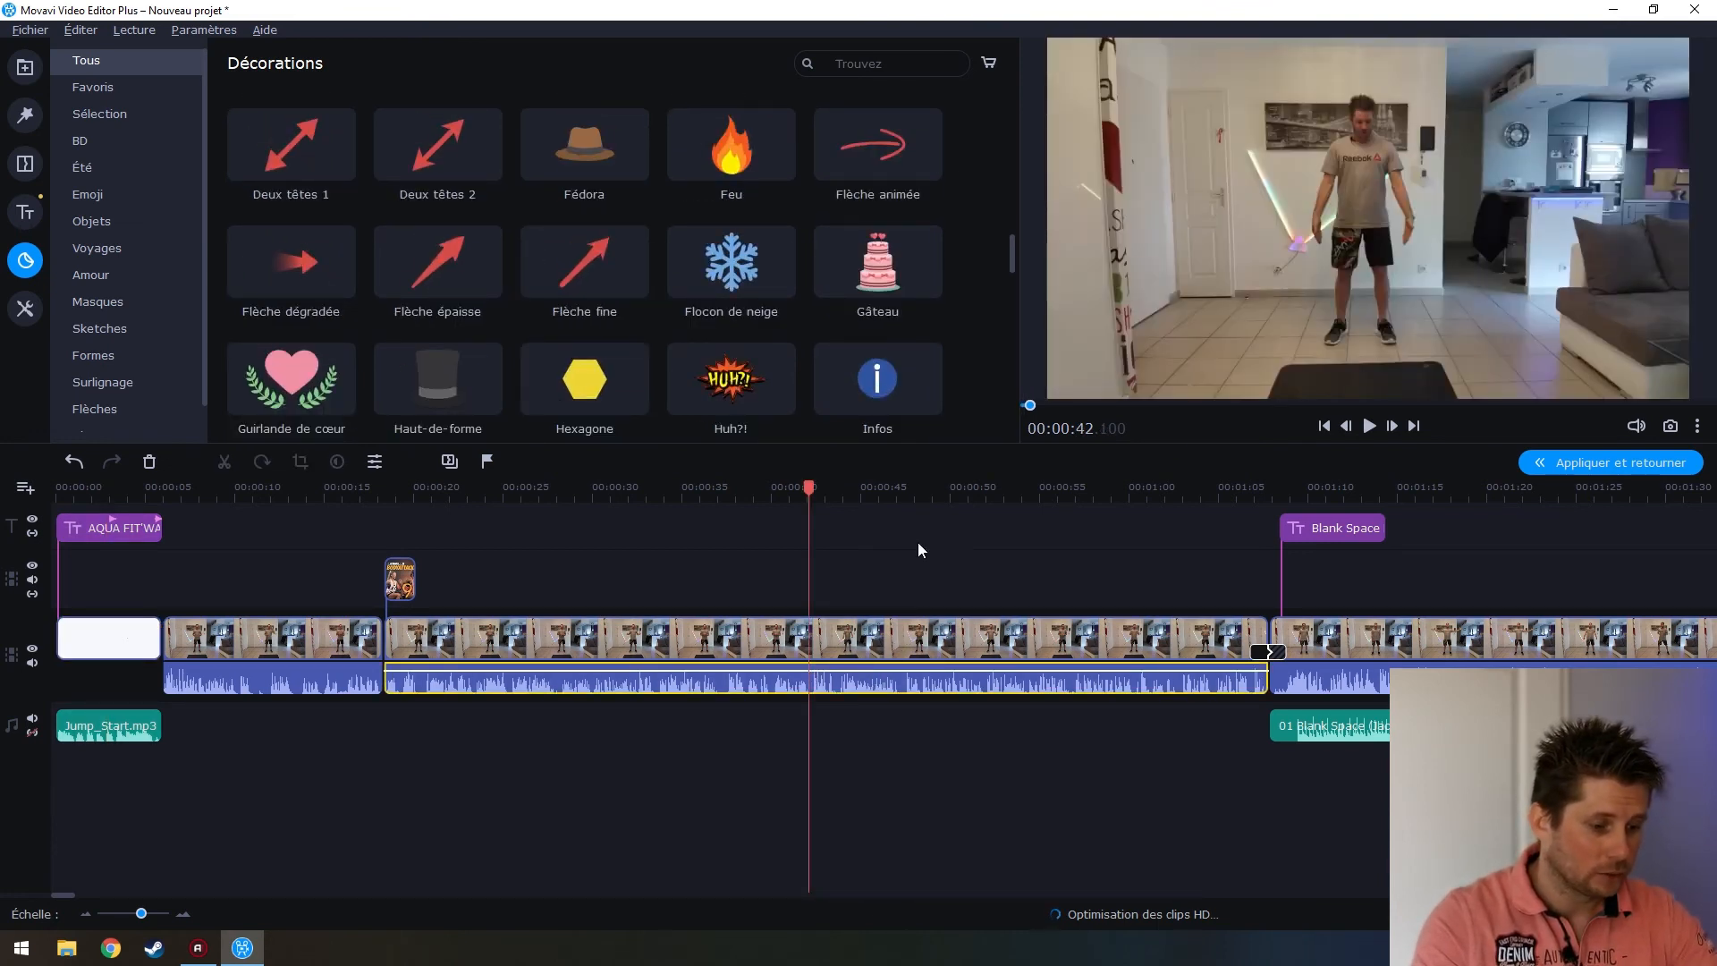
pyautogui.moveTo(732, 261); pyautogui.dragTo(796, 560)
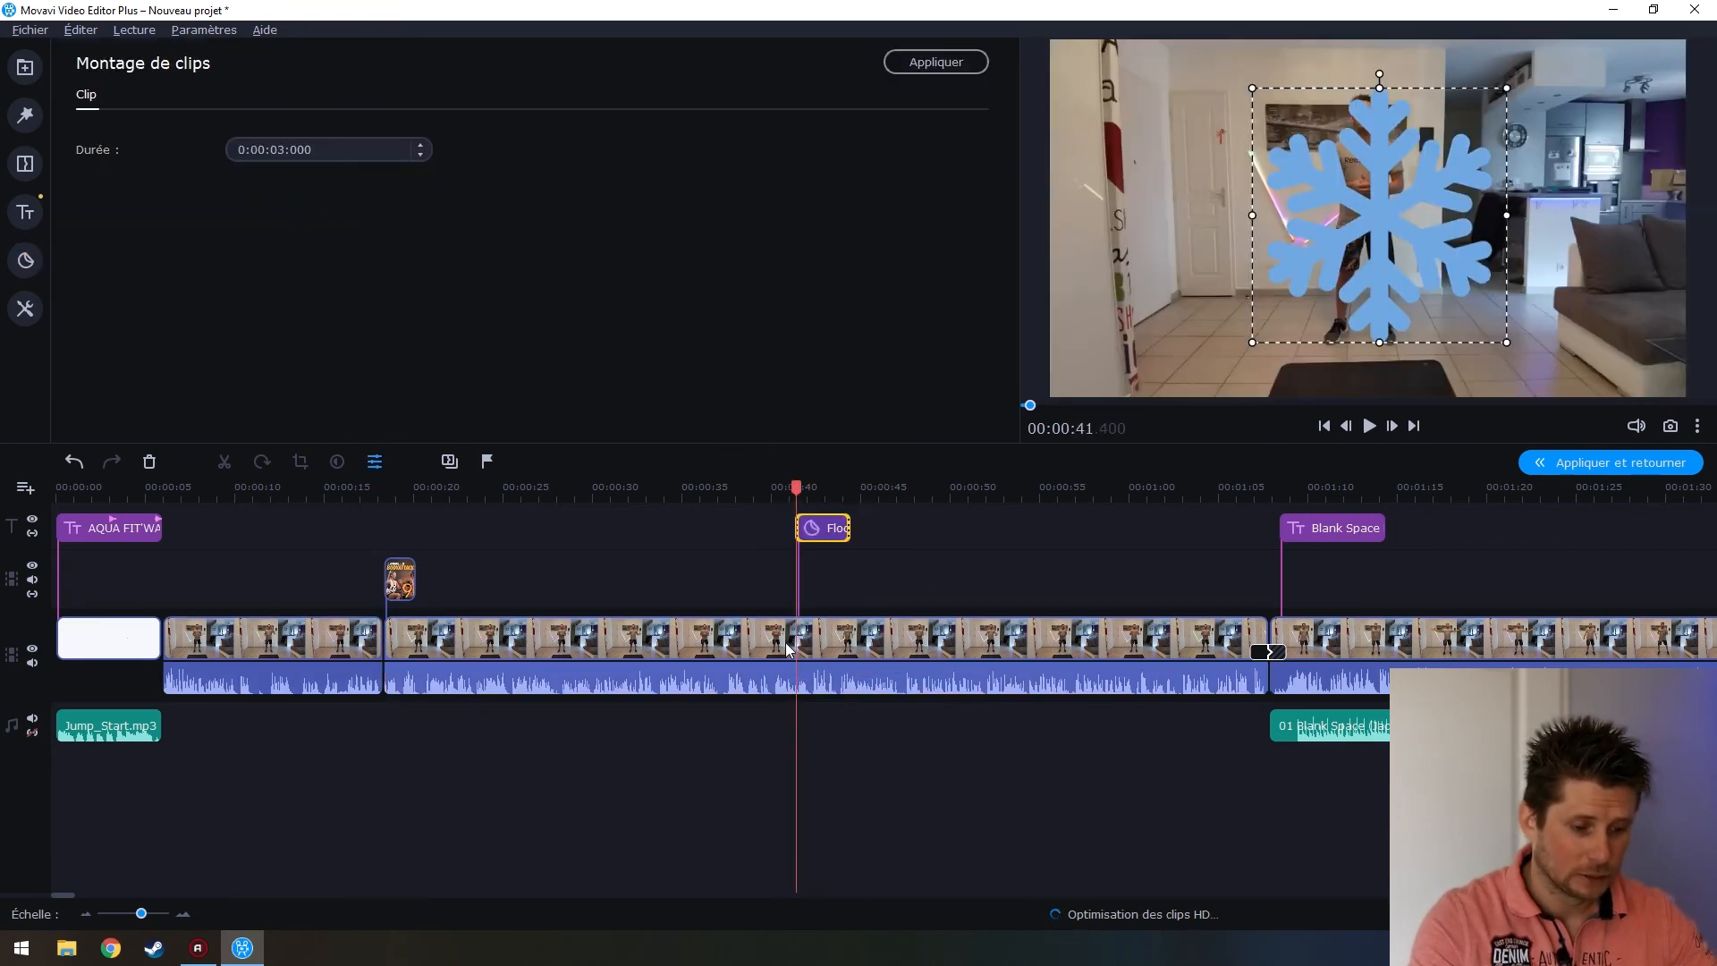
# Shrink the snowflake and move it to the lower left, beside the dancer
pyautogui.moveTo(1368, 177); pyautogui.dragTo(1174, 226)
pyautogui.moveTo(1304, 142); pyautogui.dragTo(1249, 284)
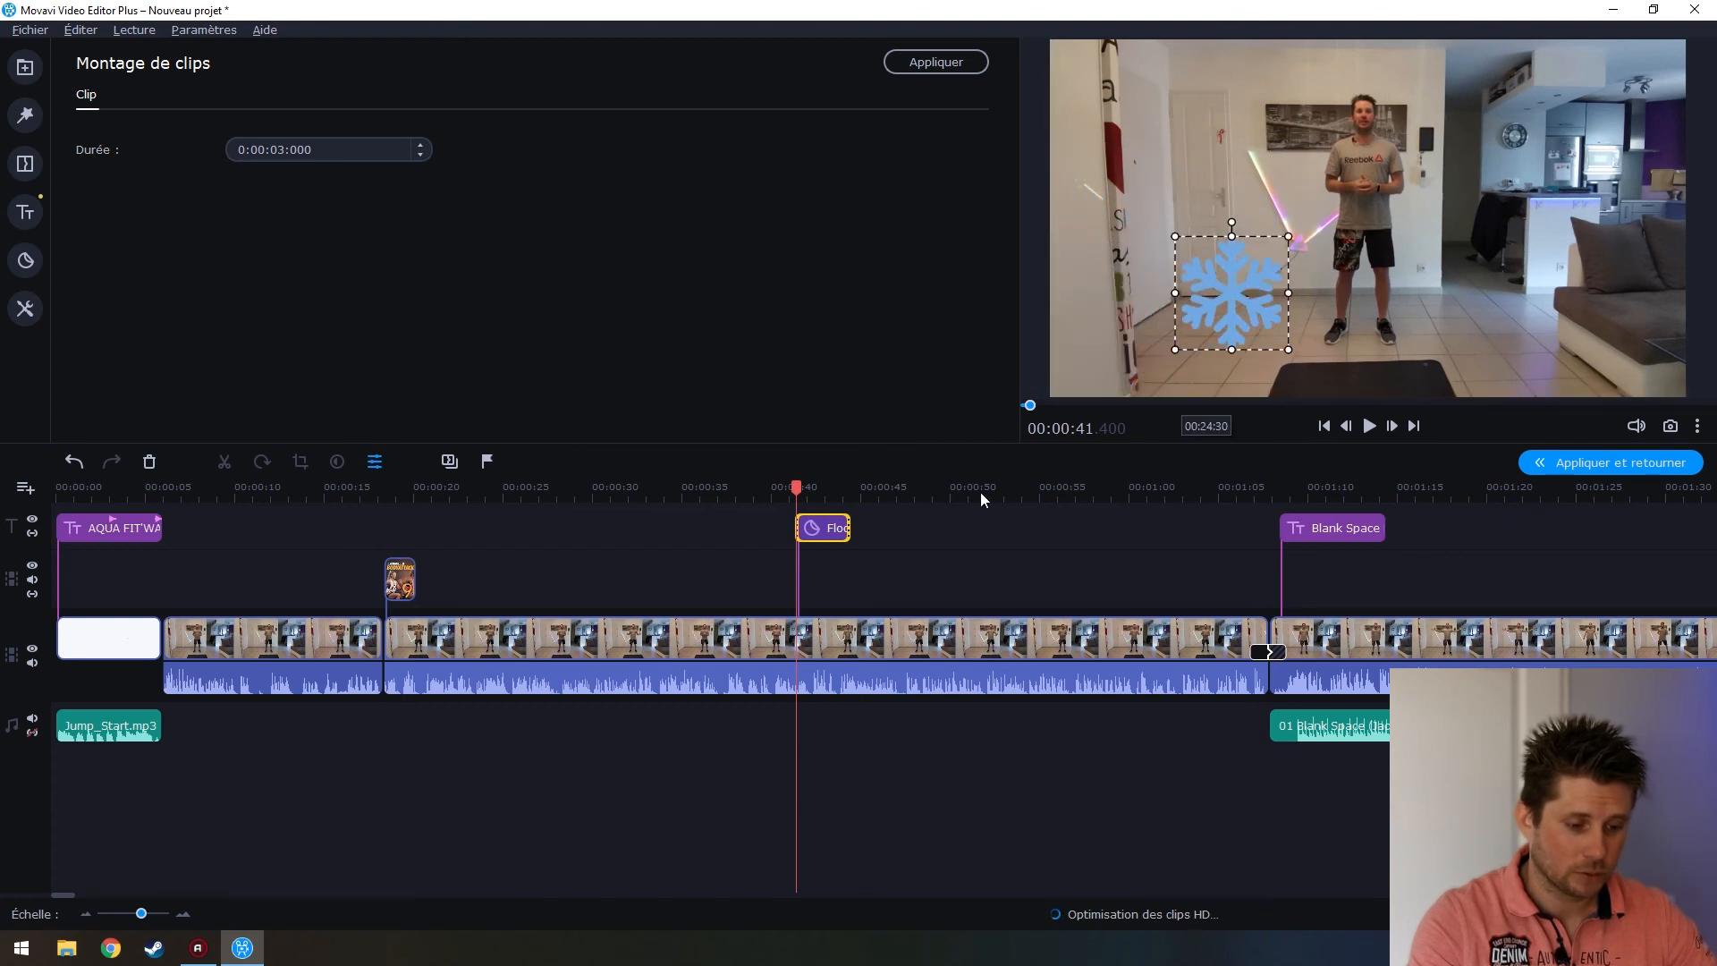
pyautogui.click(789, 637)
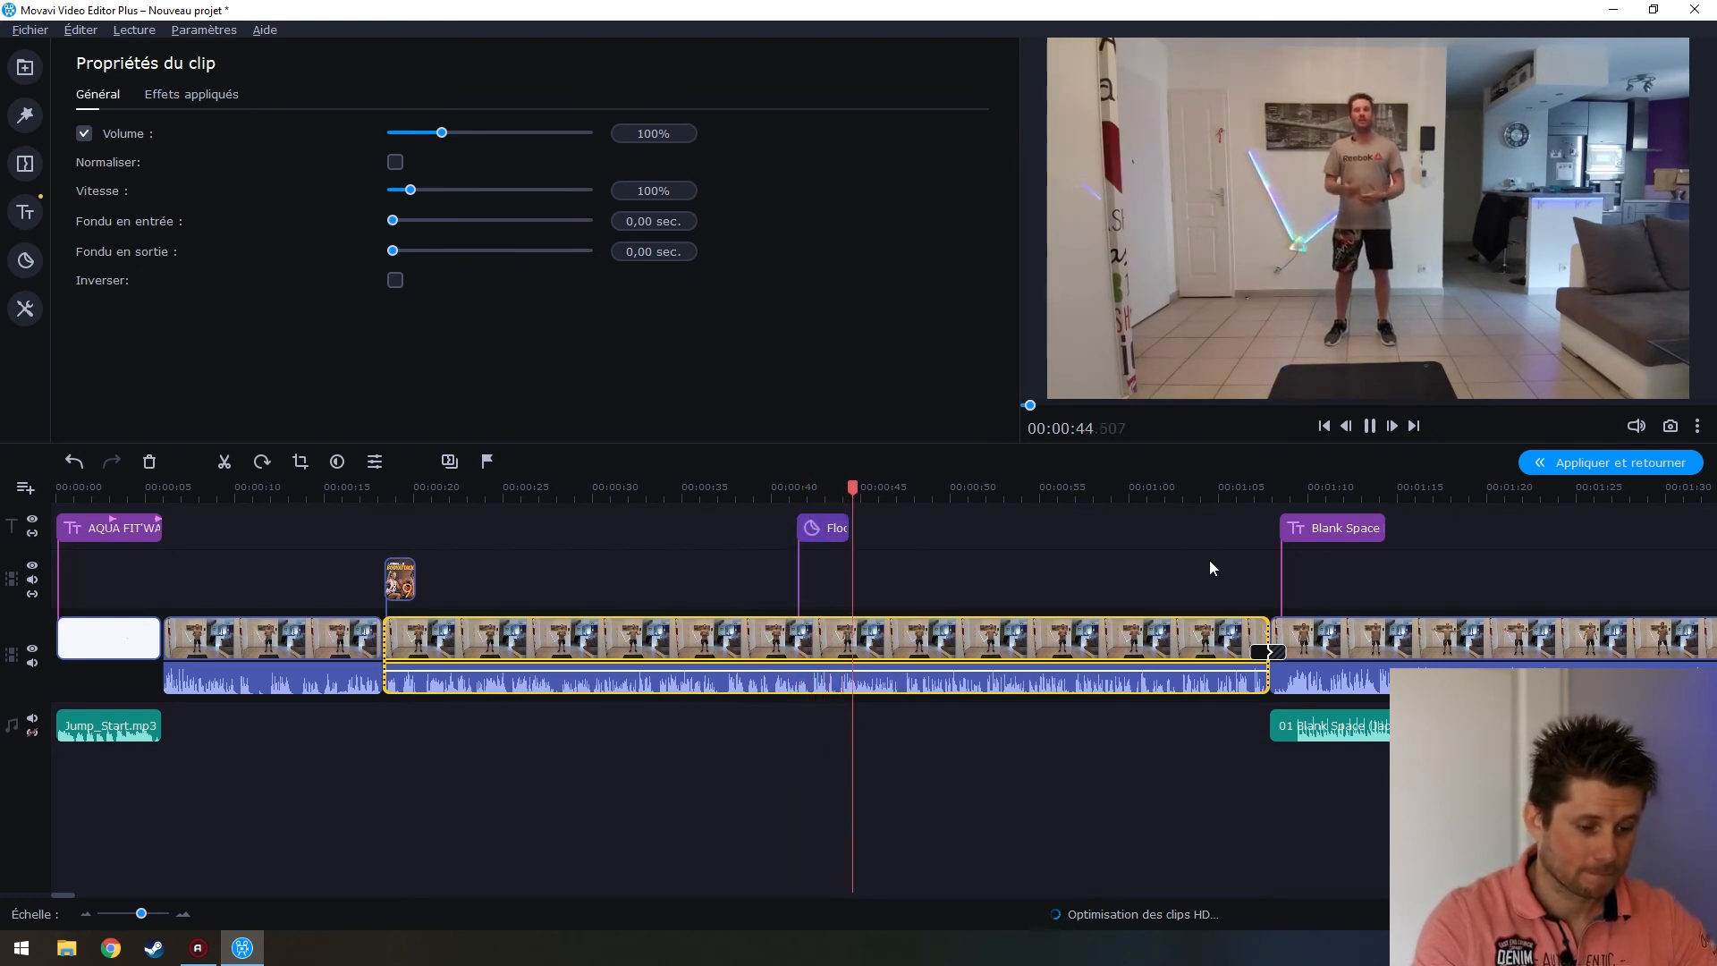
# Stop playback, go from the stickers to the Filtres library, and select the first workout clip
pyautogui.press('space')
pyautogui.click(25, 260)
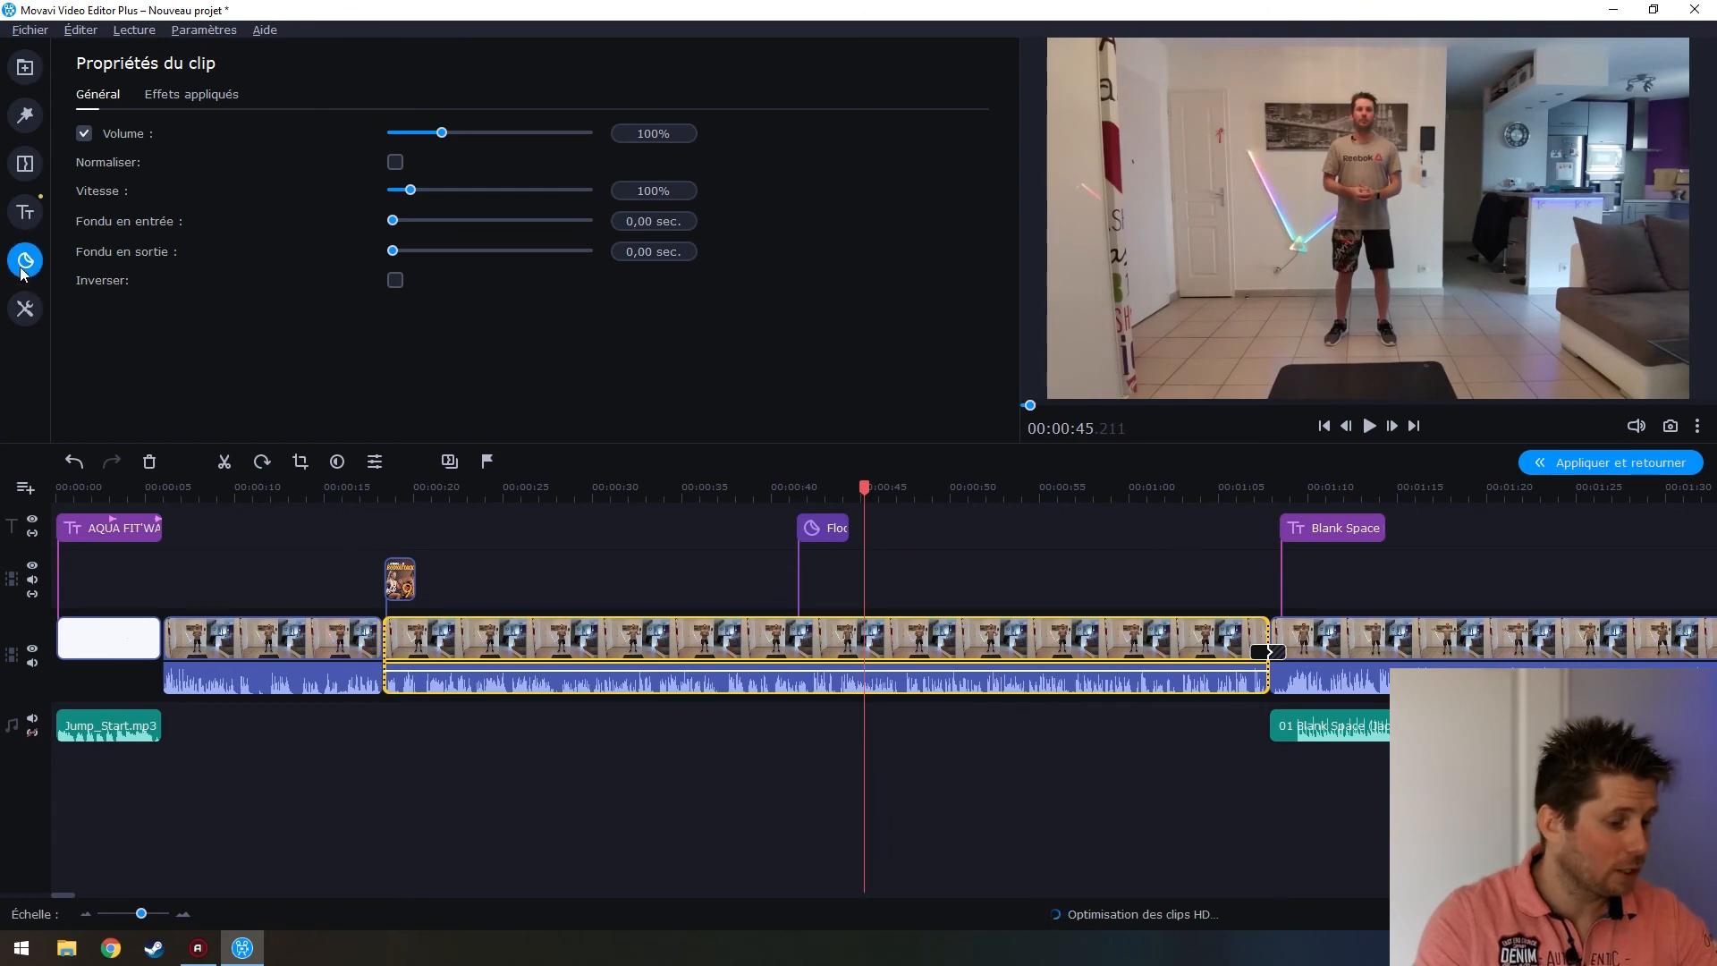
pyautogui.scroll(-5, 749, 390)
pyautogui.scroll(-6, 748, 386)
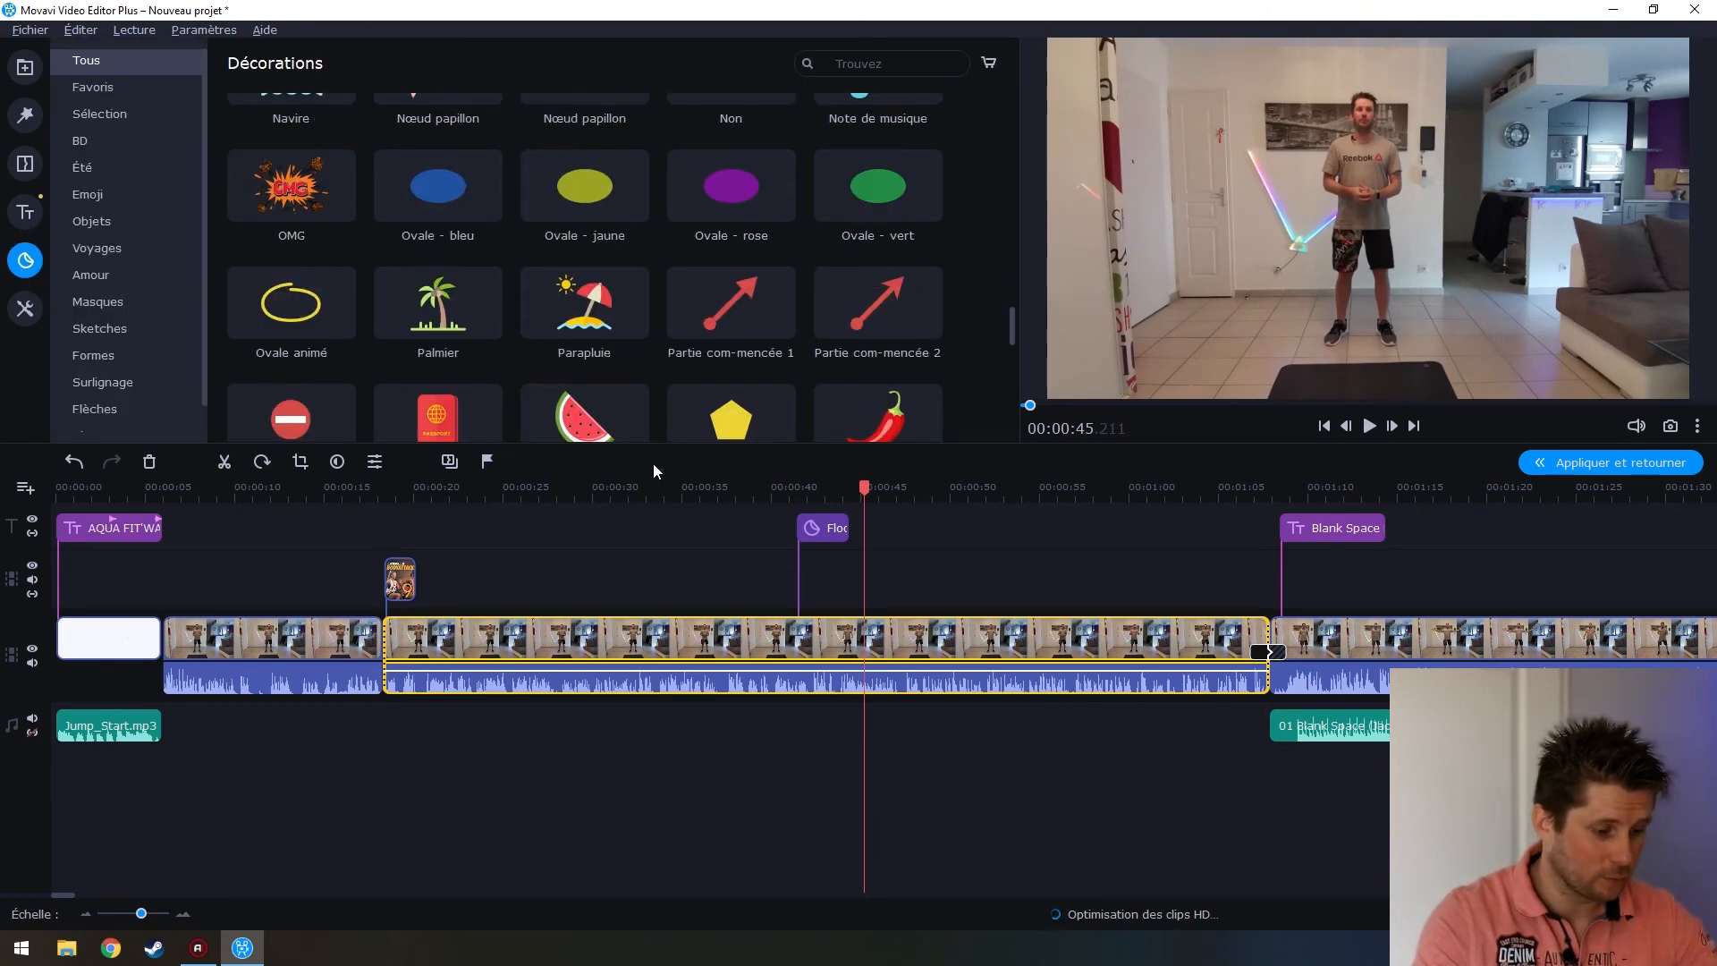
pyautogui.click(22, 217)
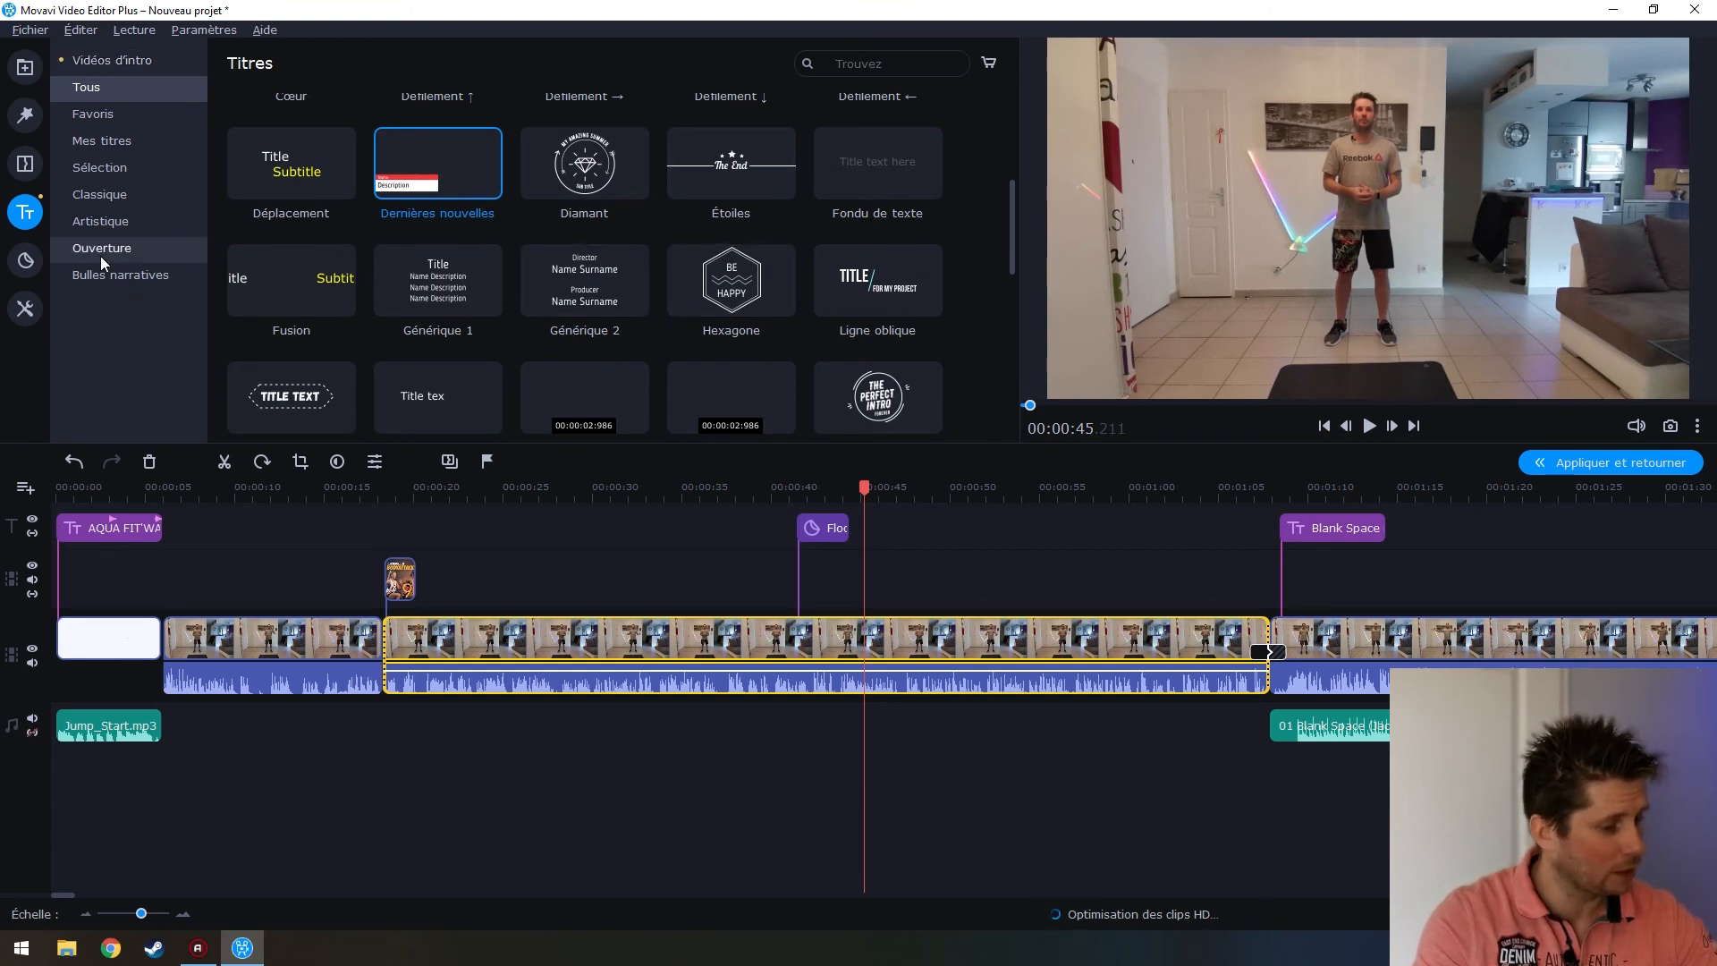
pyautogui.click(25, 164)
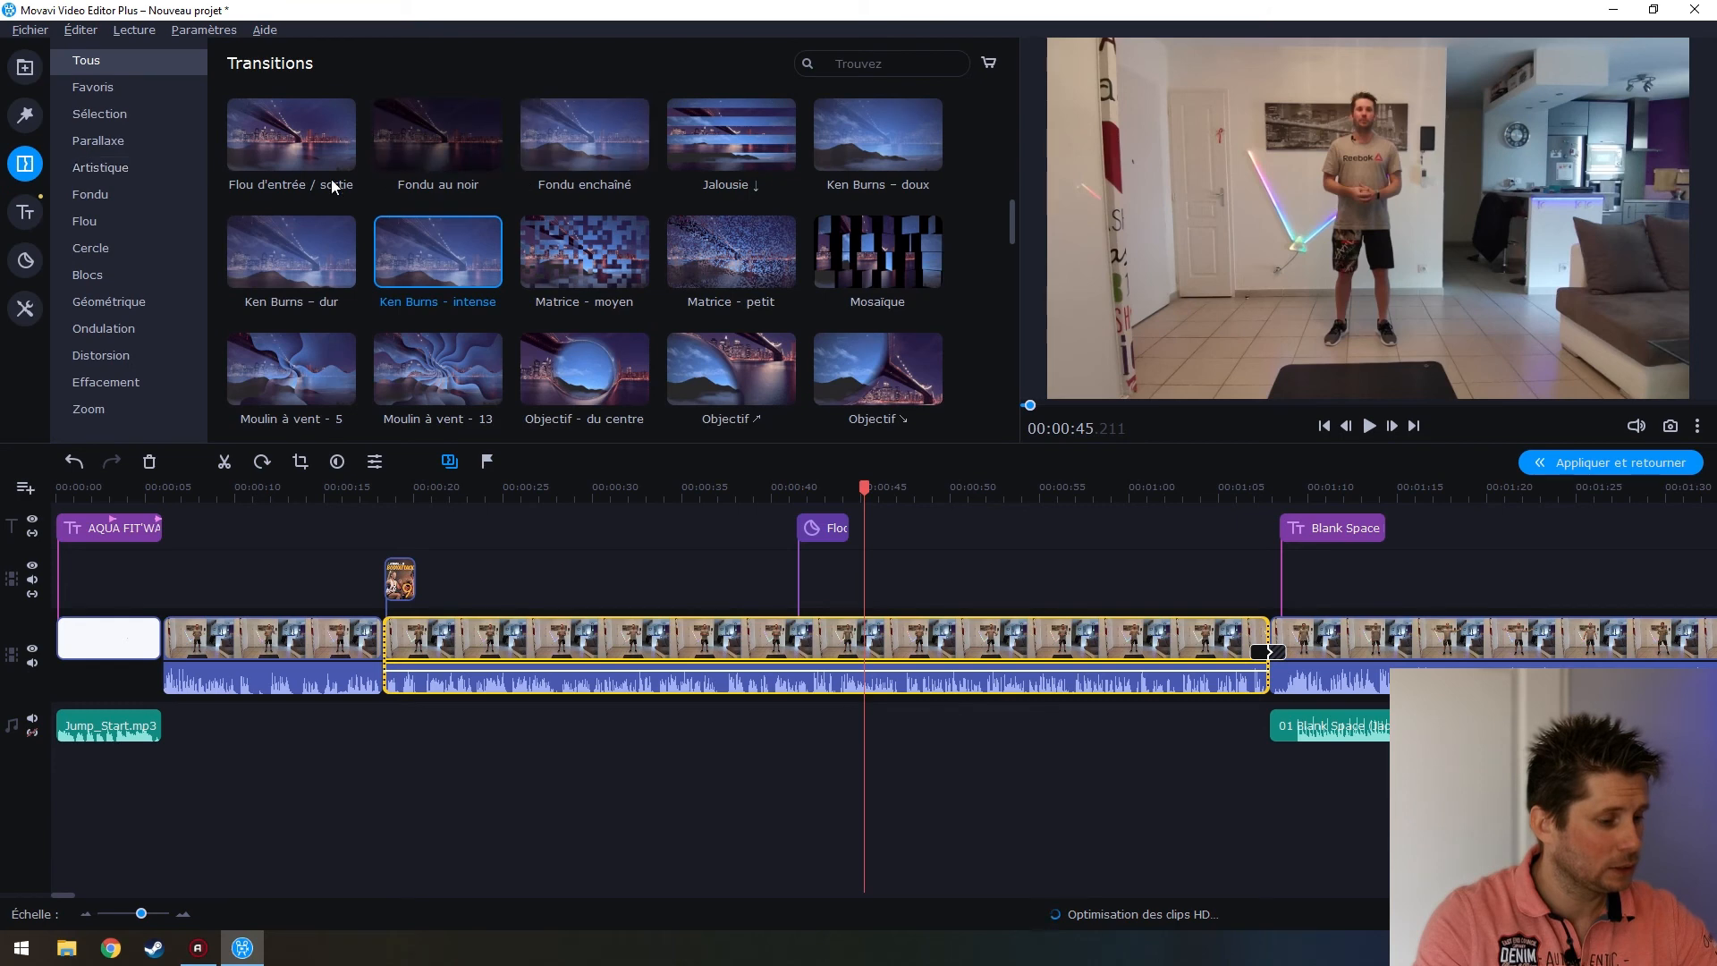
pyautogui.click(35, 211)
pyautogui.click(23, 117)
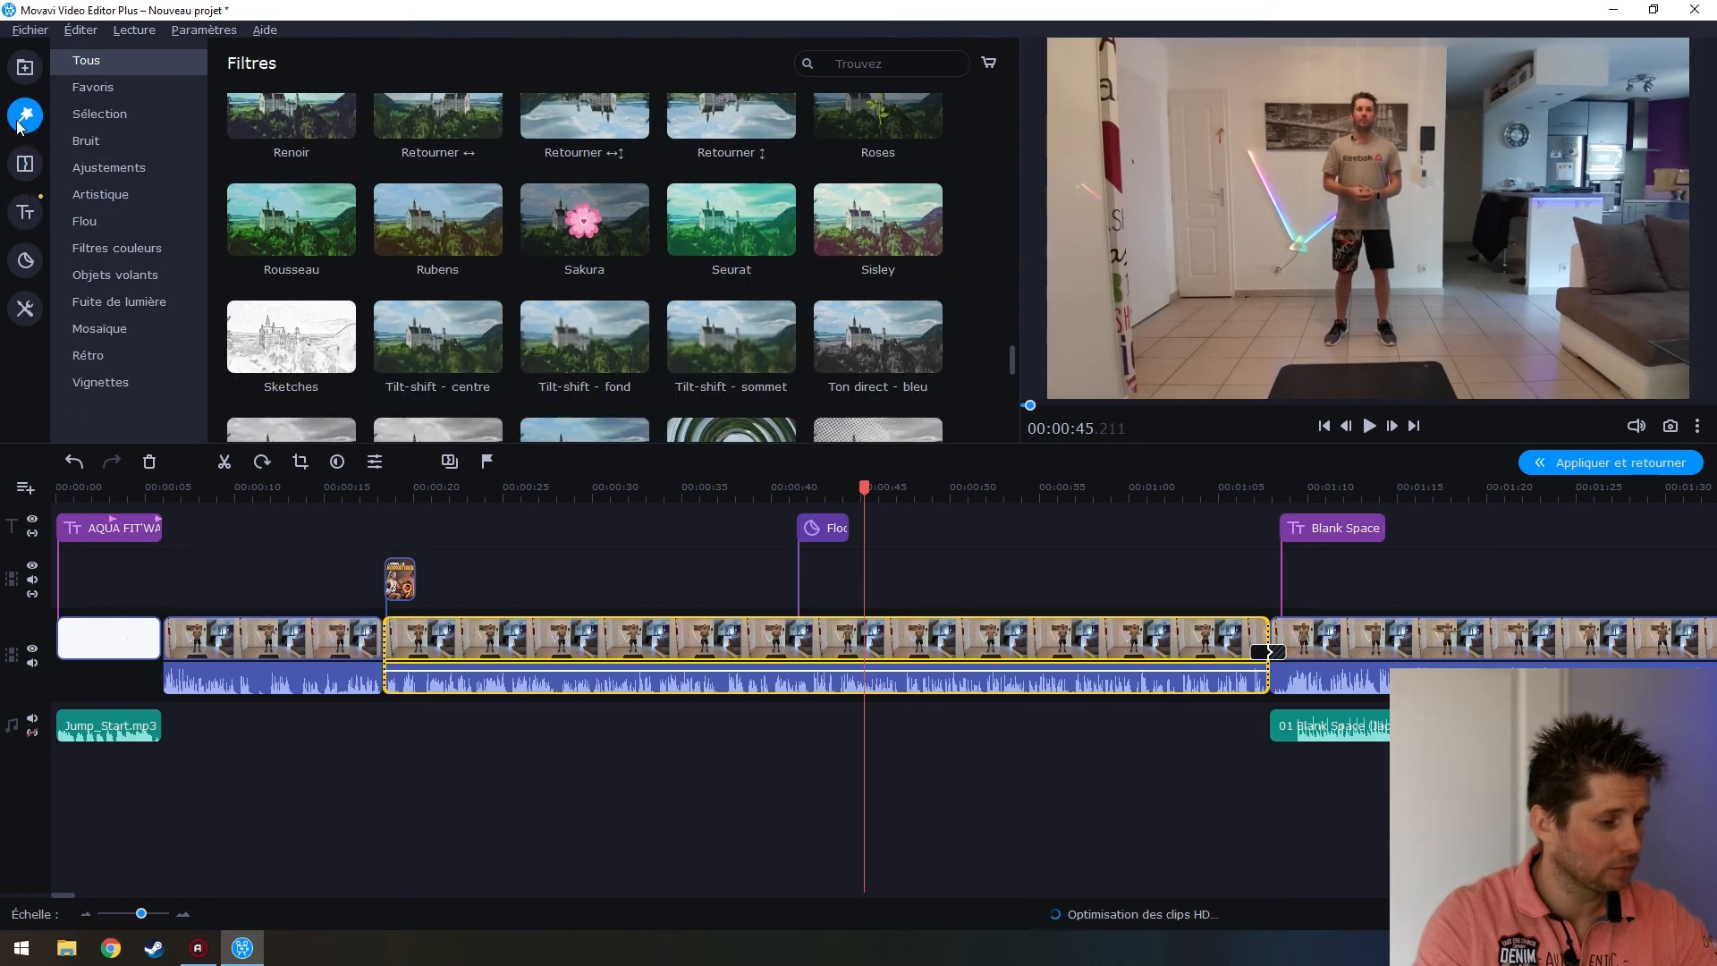
pyautogui.scroll(2, 537, 232)
pyautogui.click(304, 680)
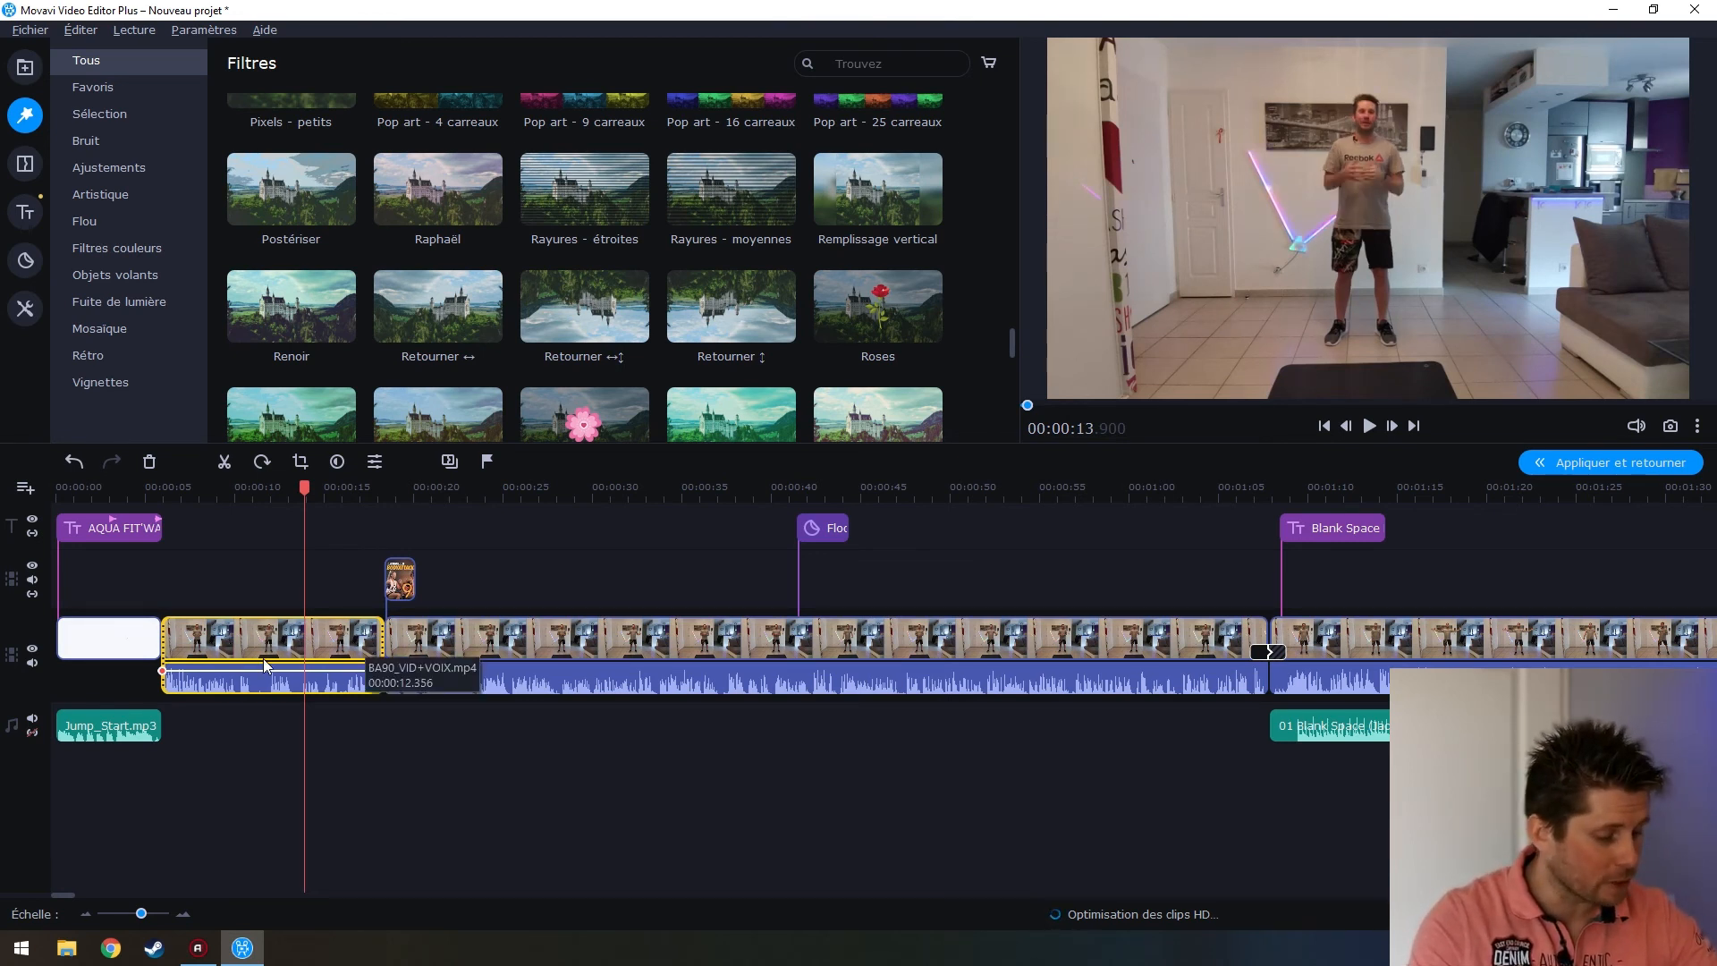
# Drop the Retourner ↔ filter onto the first workout clip and replay from 0:04.55 to check it
pyautogui.click(229, 657)
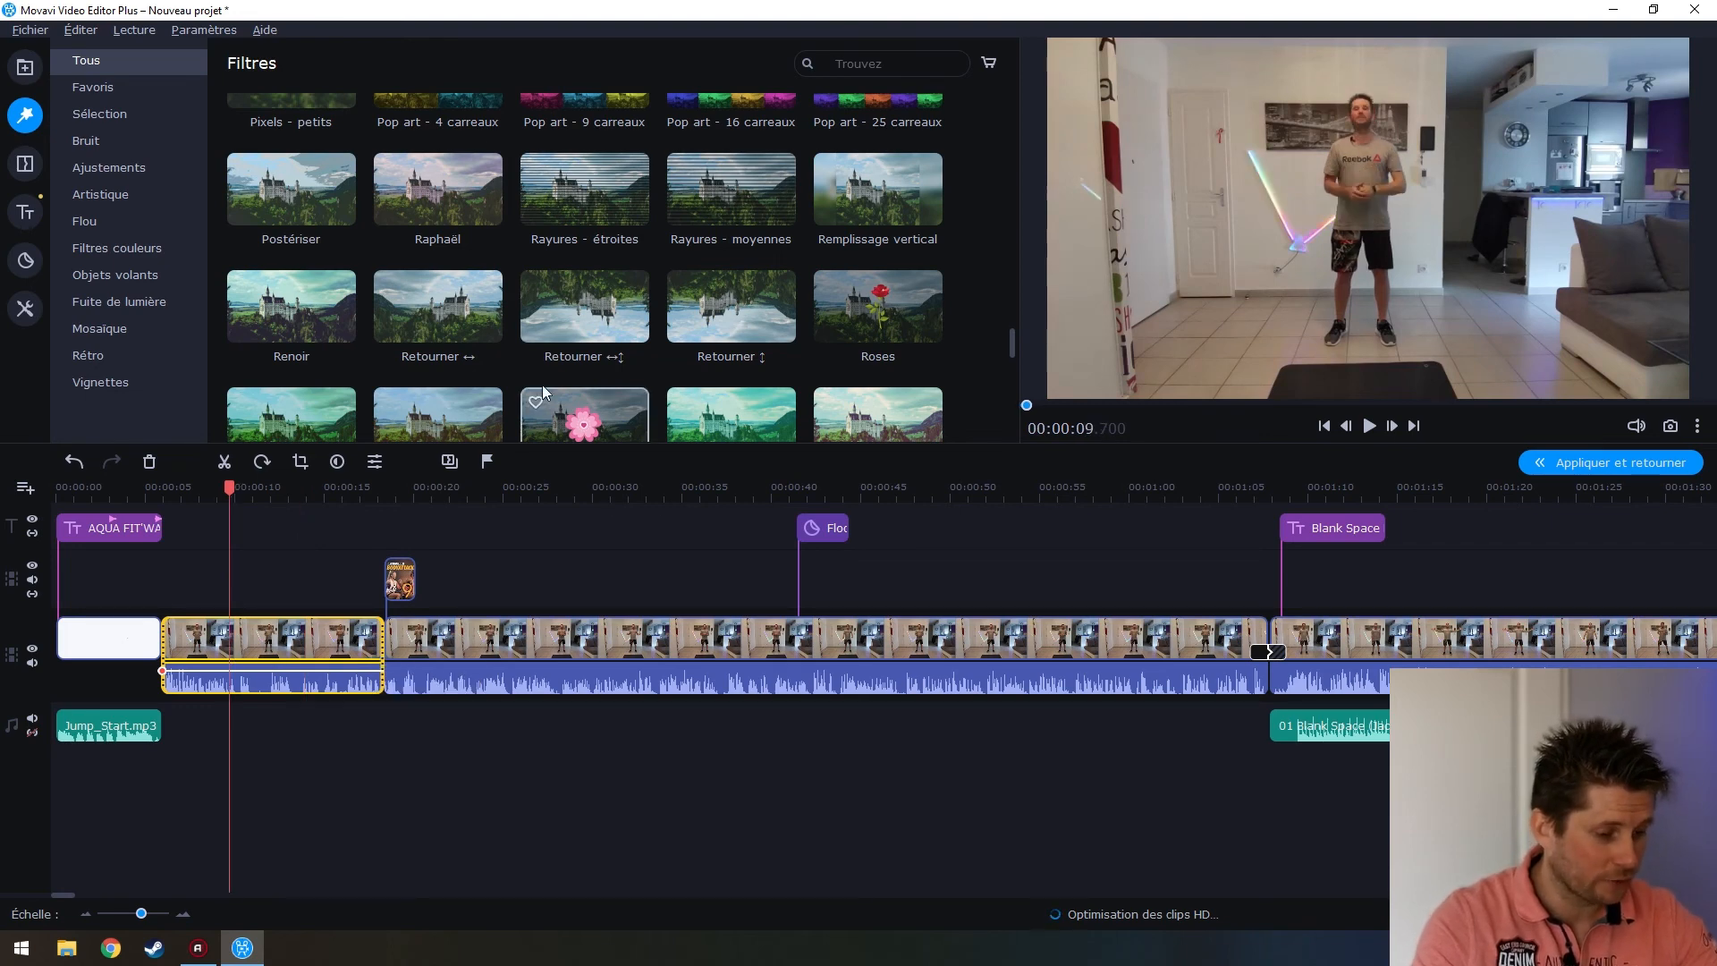
pyautogui.click(434, 322)
pyautogui.scroll(1, 600, 393)
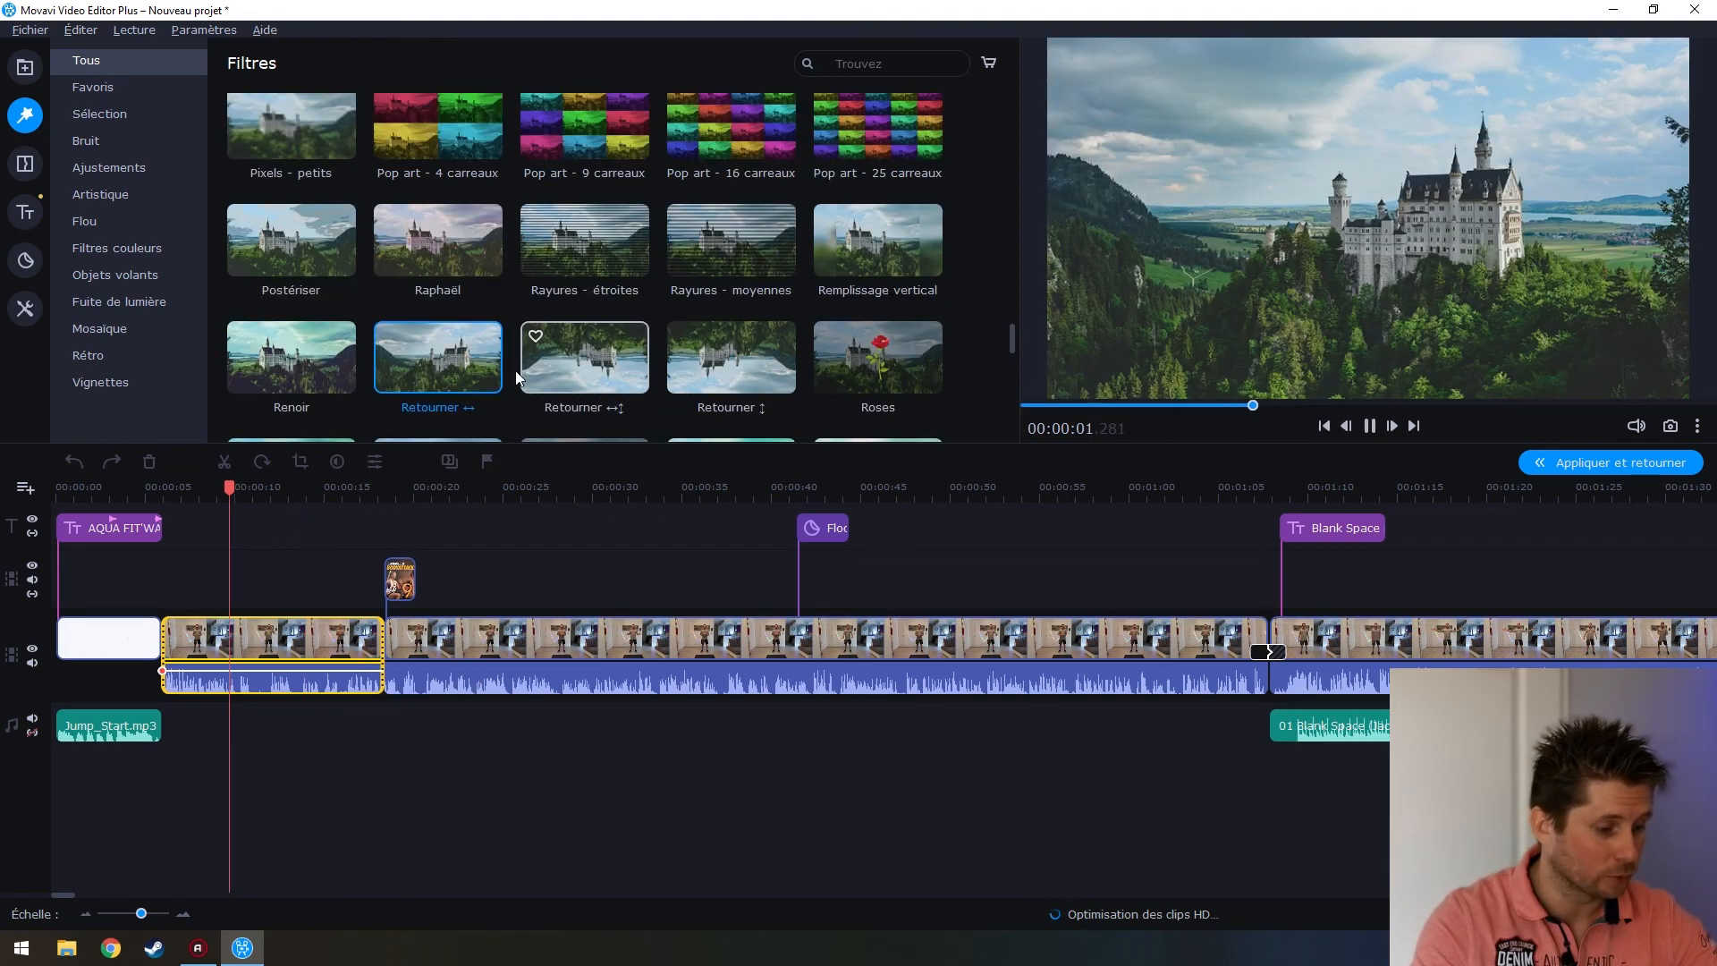
pyautogui.moveTo(420, 339); pyautogui.dragTo(247, 629)
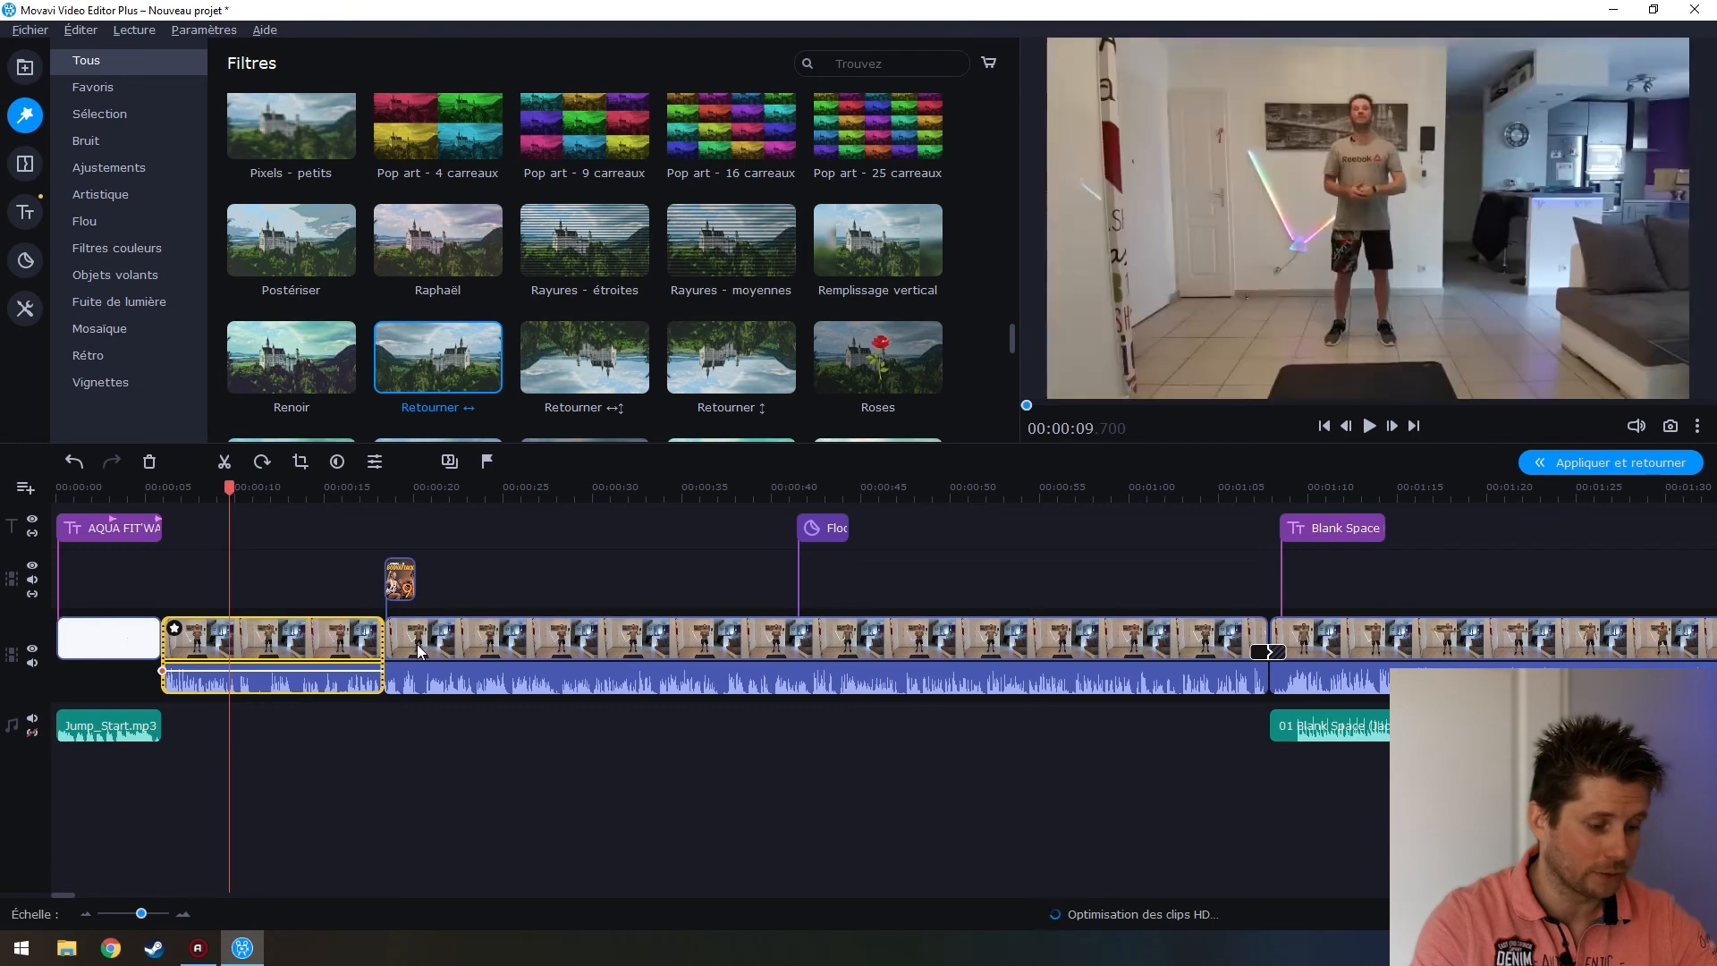
pyautogui.moveTo(233, 486); pyautogui.dragTo(134, 496)
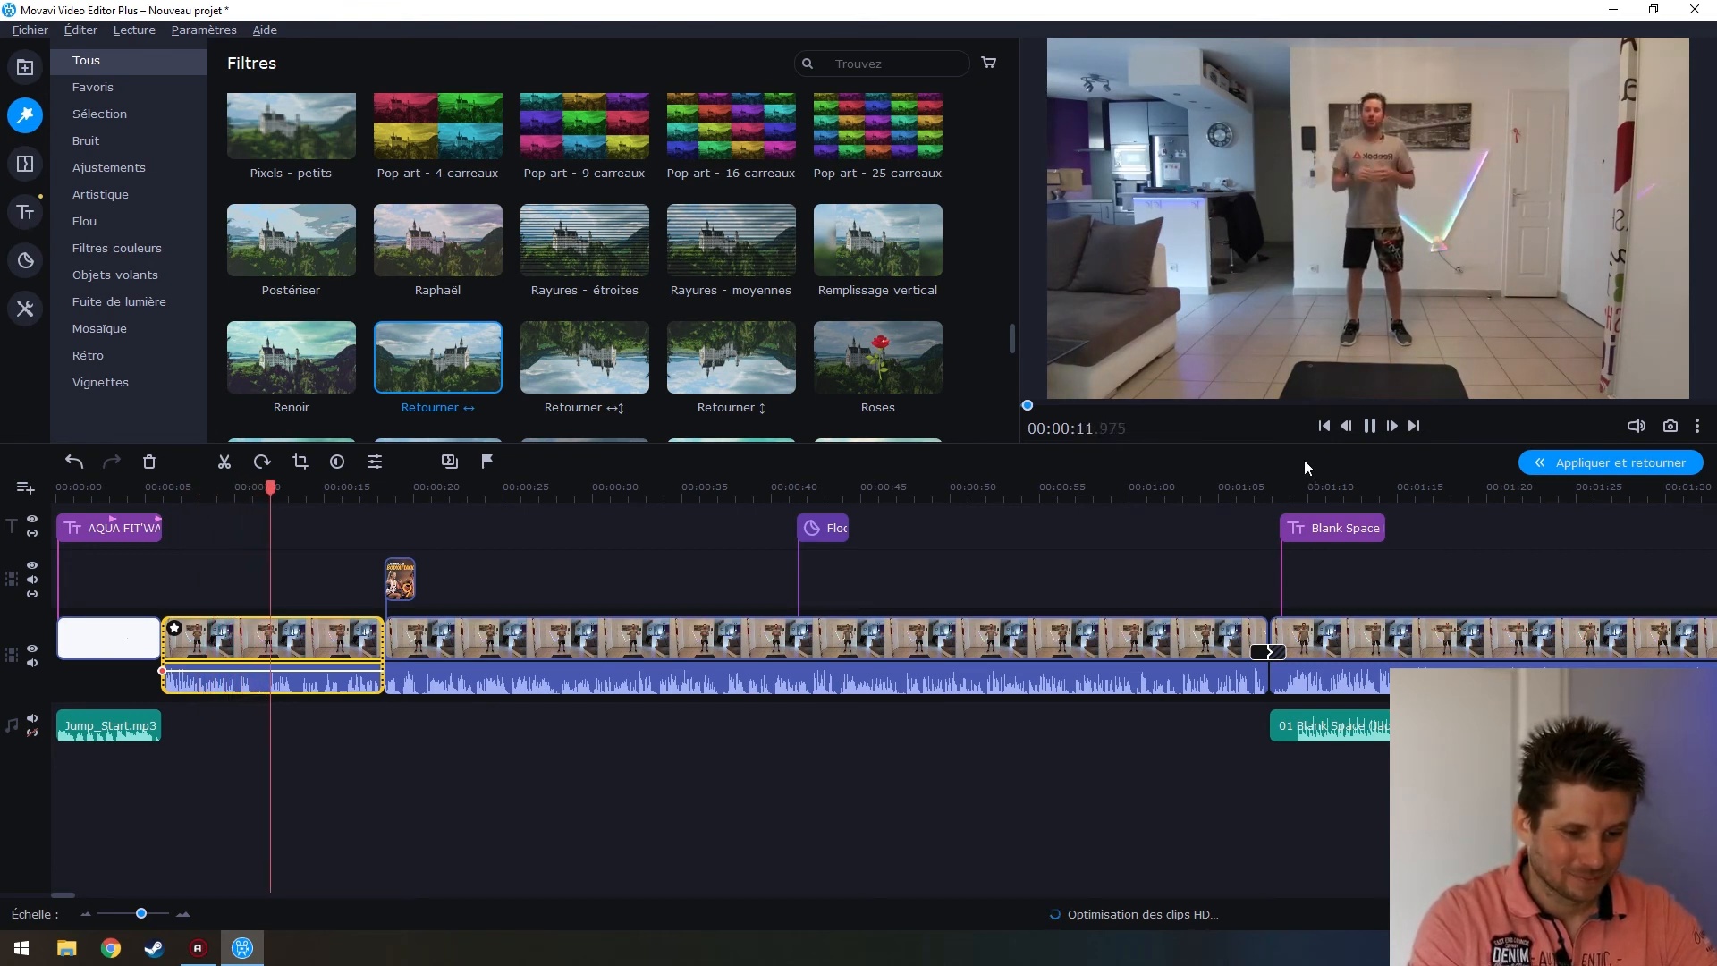
pyautogui.press('space')
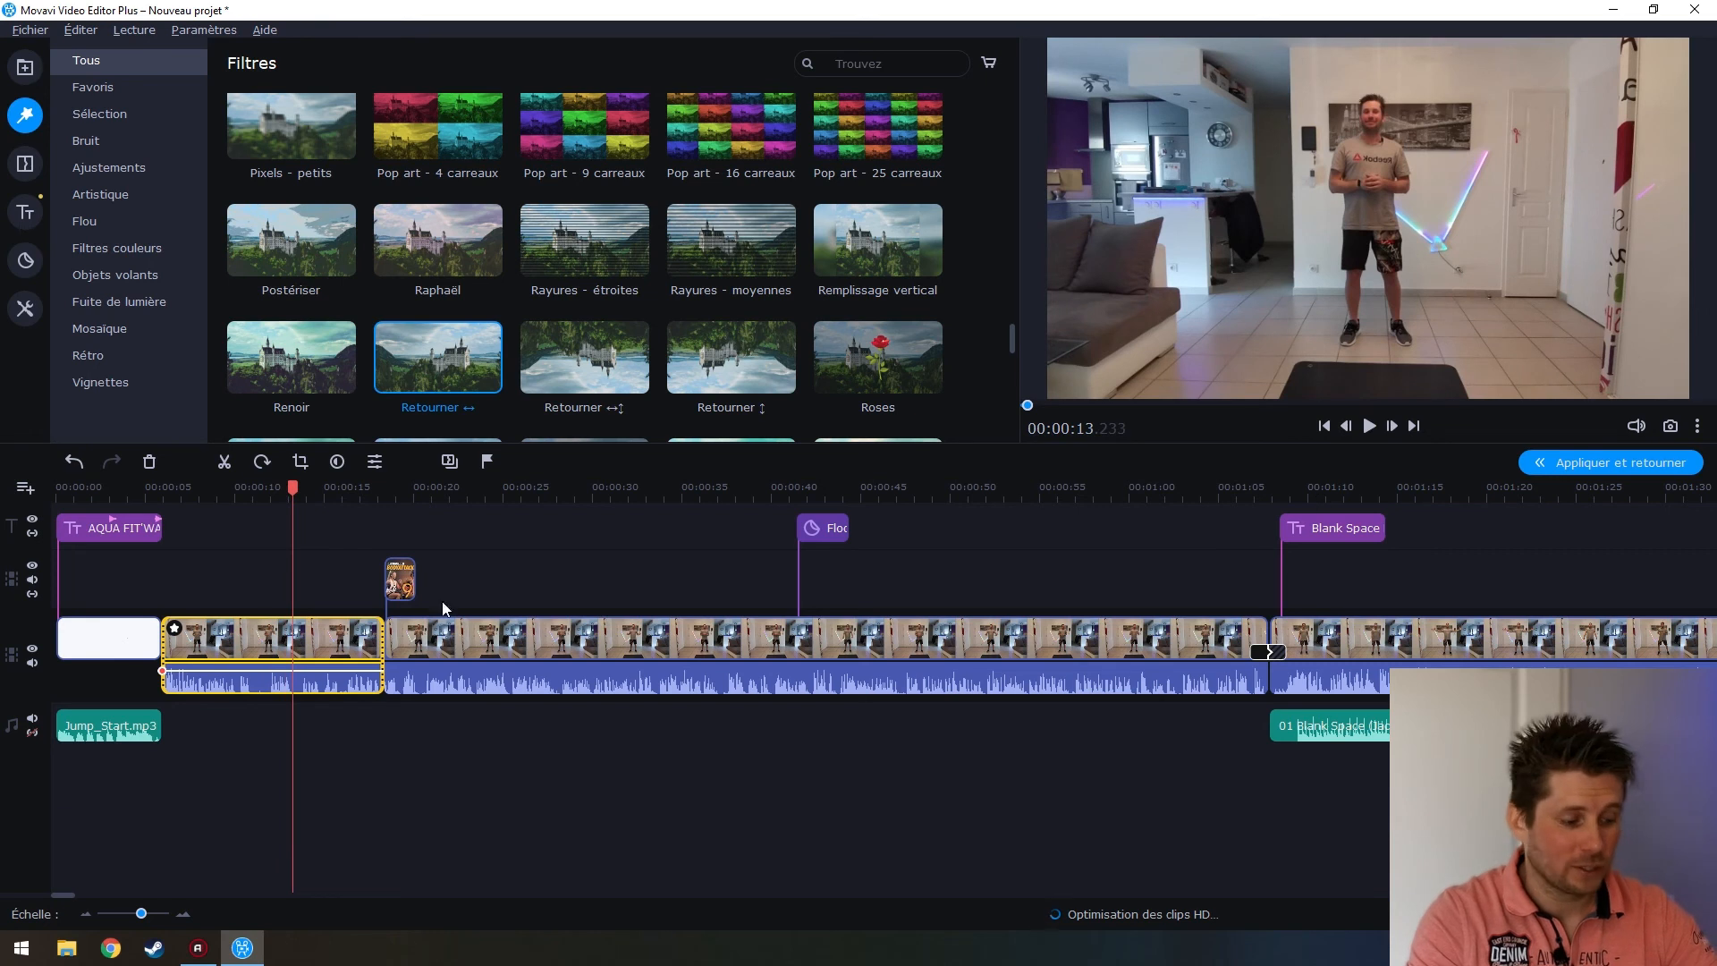
# Remove the Retourner ↔ filter from the first workout clip's applied effects
pyautogui.click(206, 637)
pyautogui.click(175, 630)
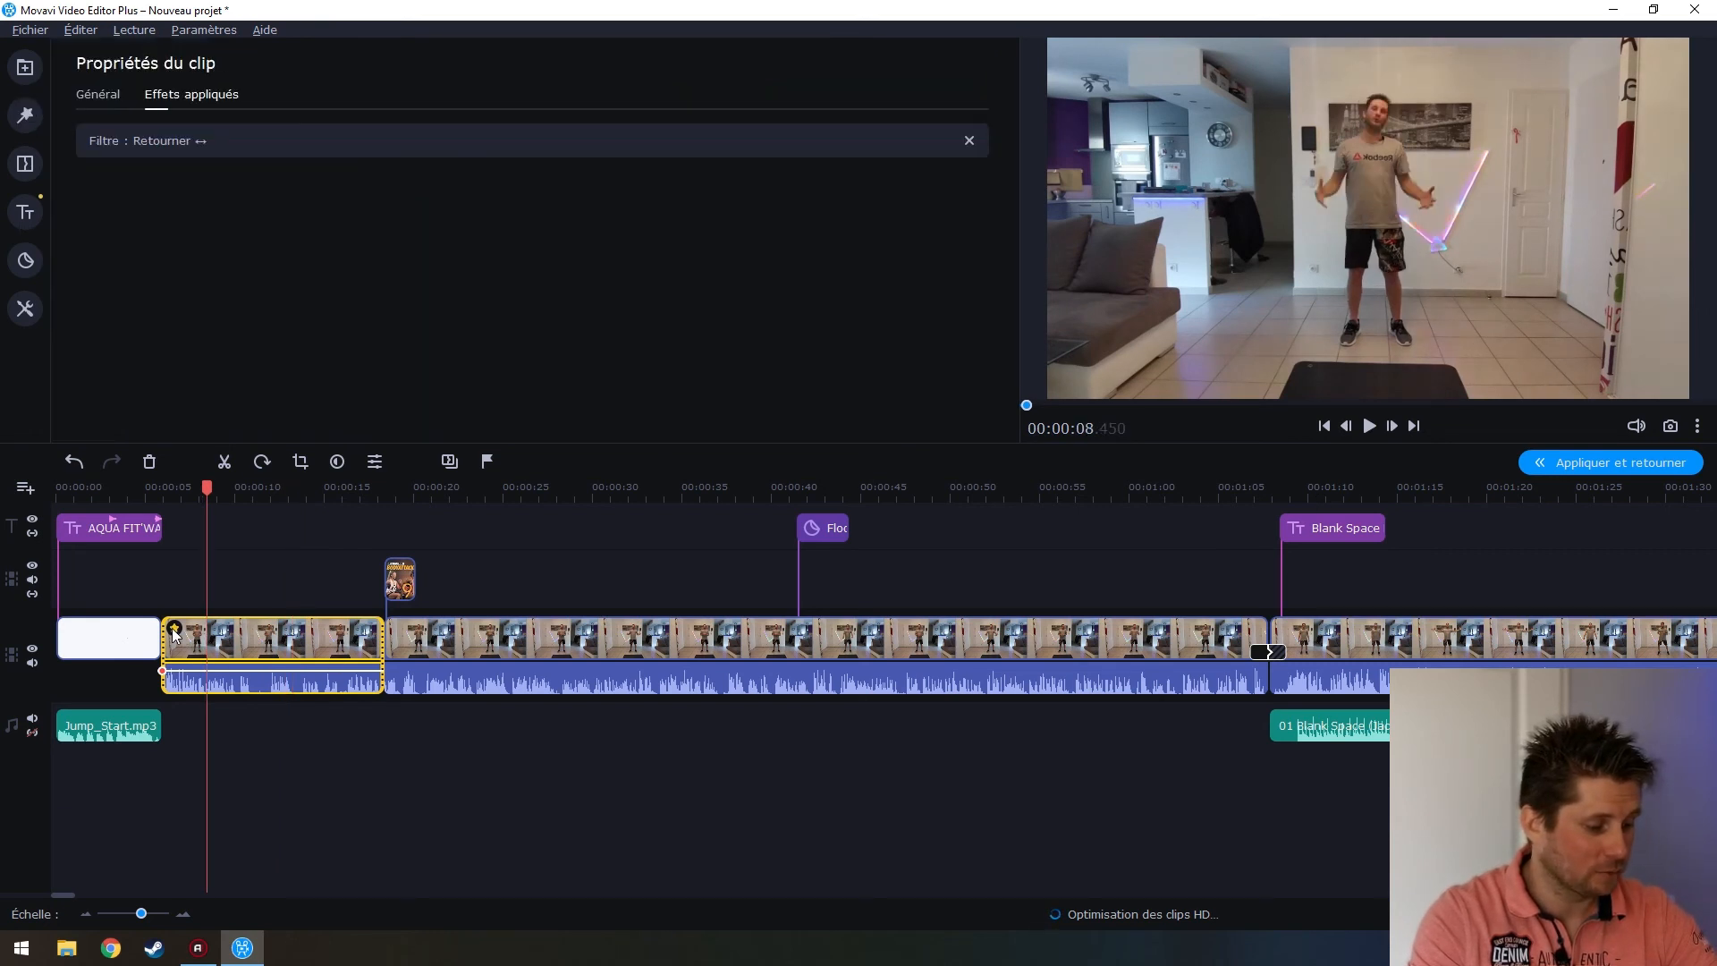
pyautogui.rightClick(175, 633)
pyautogui.press('Escape')
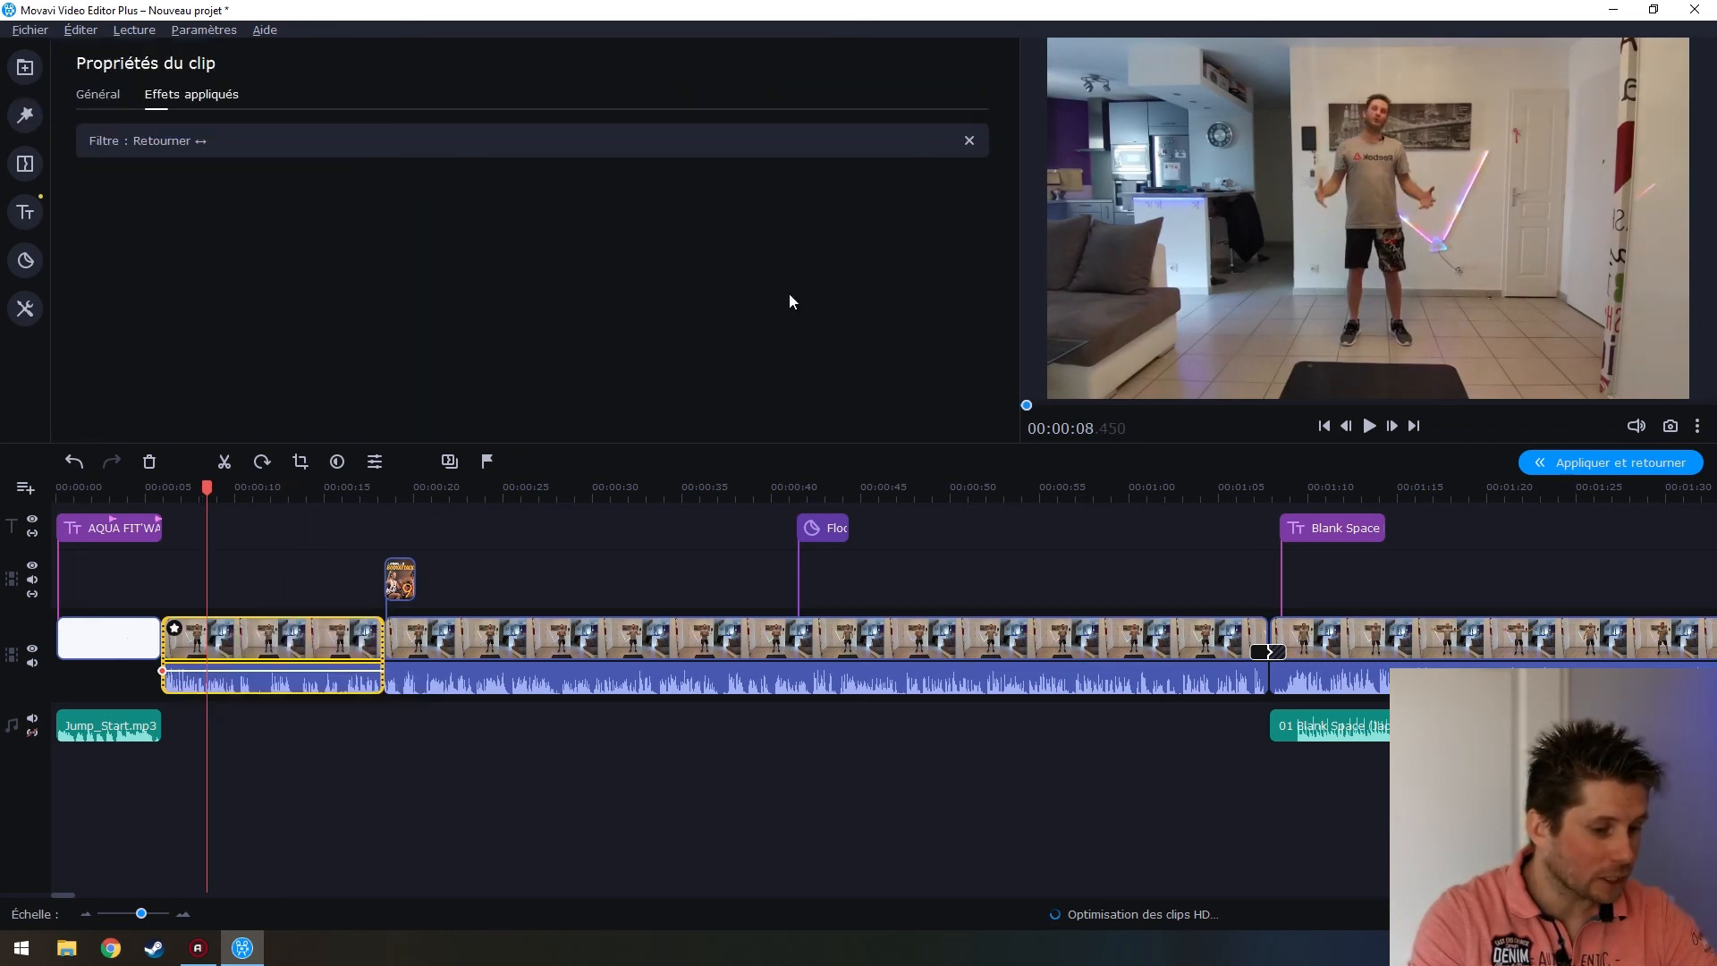
pyautogui.click(968, 142)
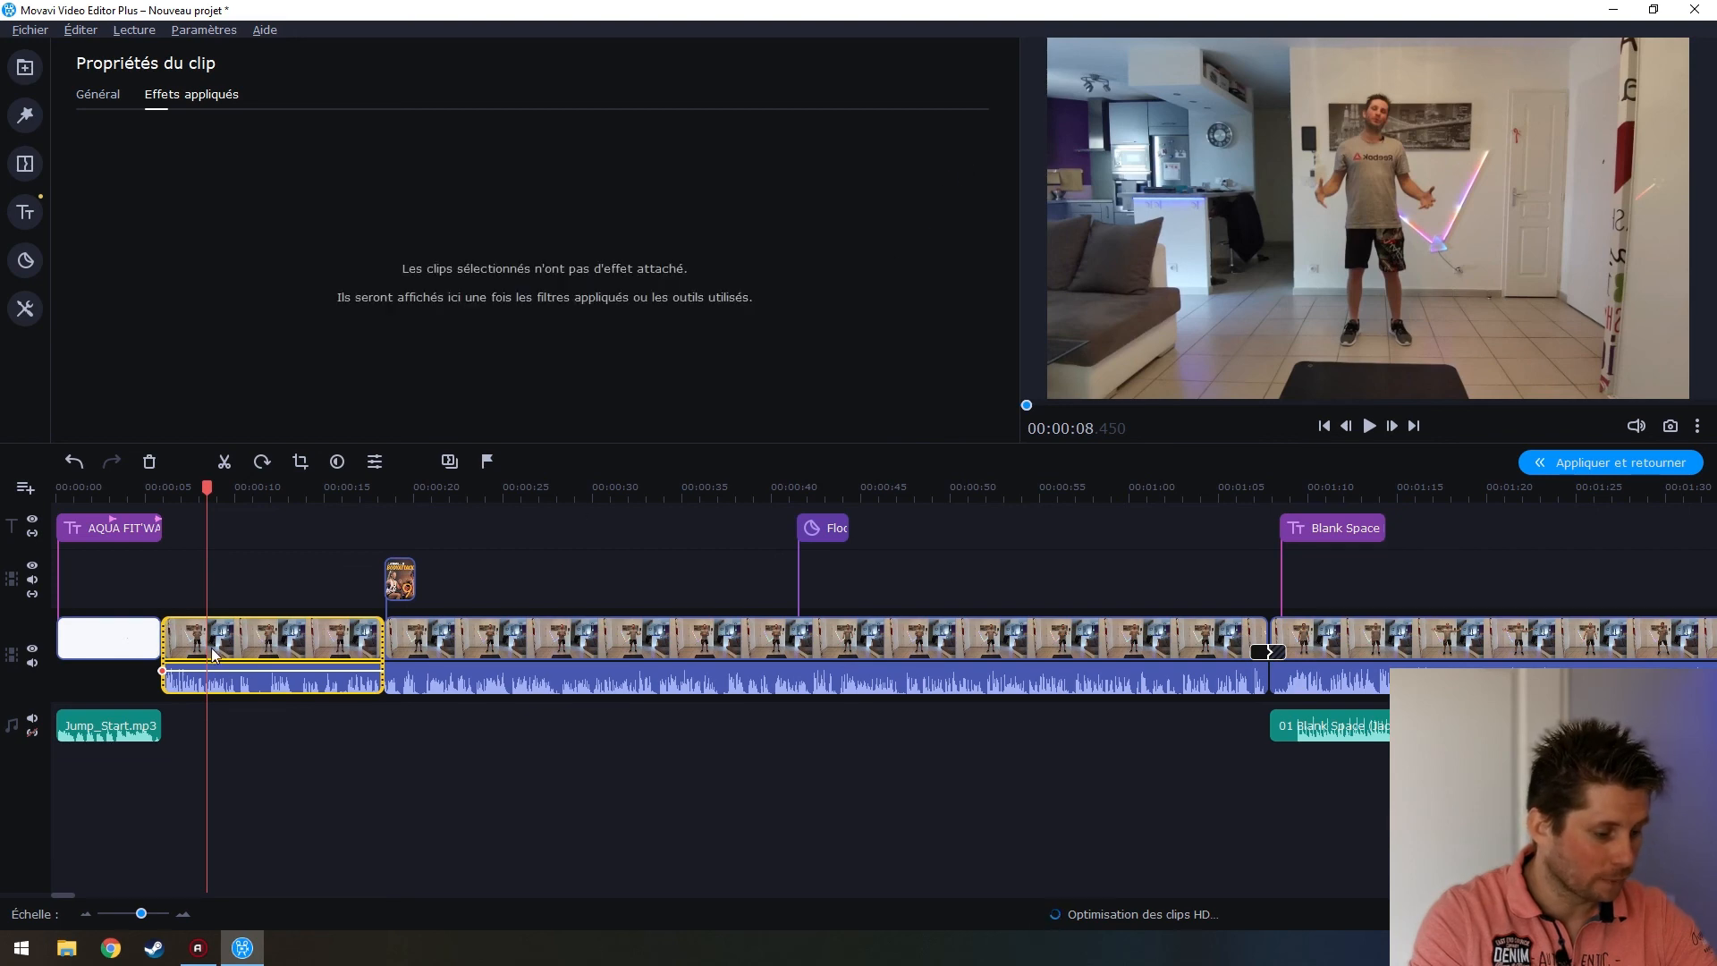
pyautogui.click(25, 114)
# Browse the filter library, previewing Pixels - petits, Tourbillon, Turner and TV cathodique - faible
pyautogui.click(24, 159)
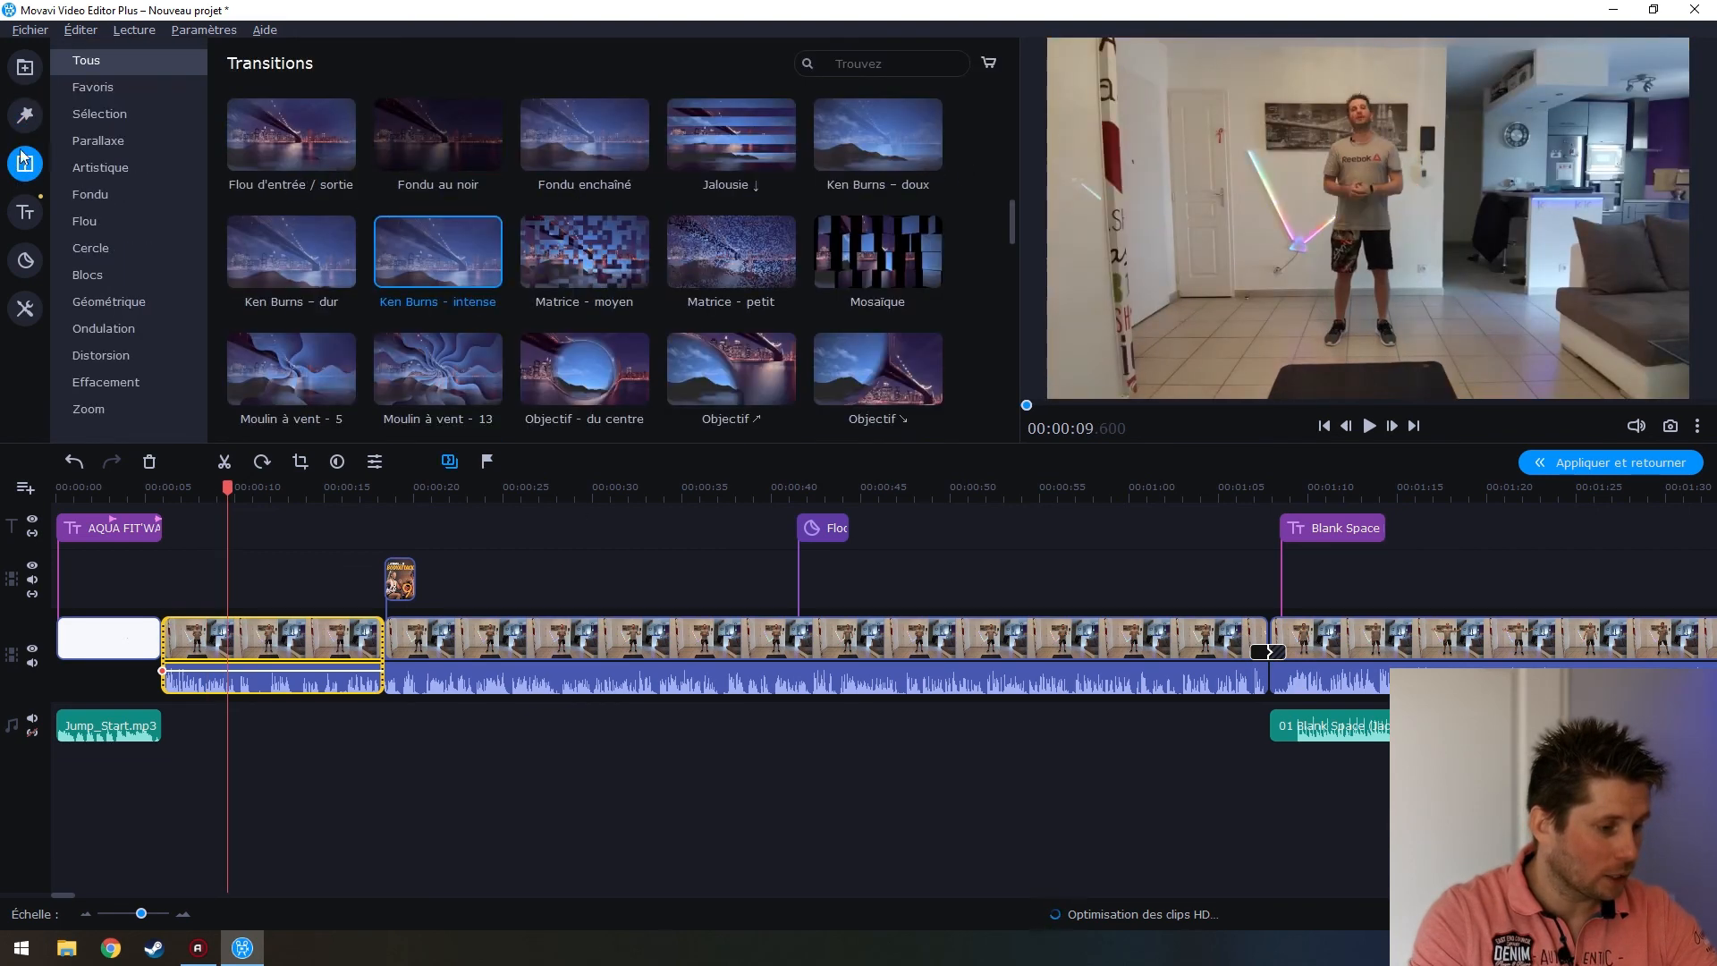
pyautogui.click(25, 114)
pyautogui.scroll(-5, 723, 255)
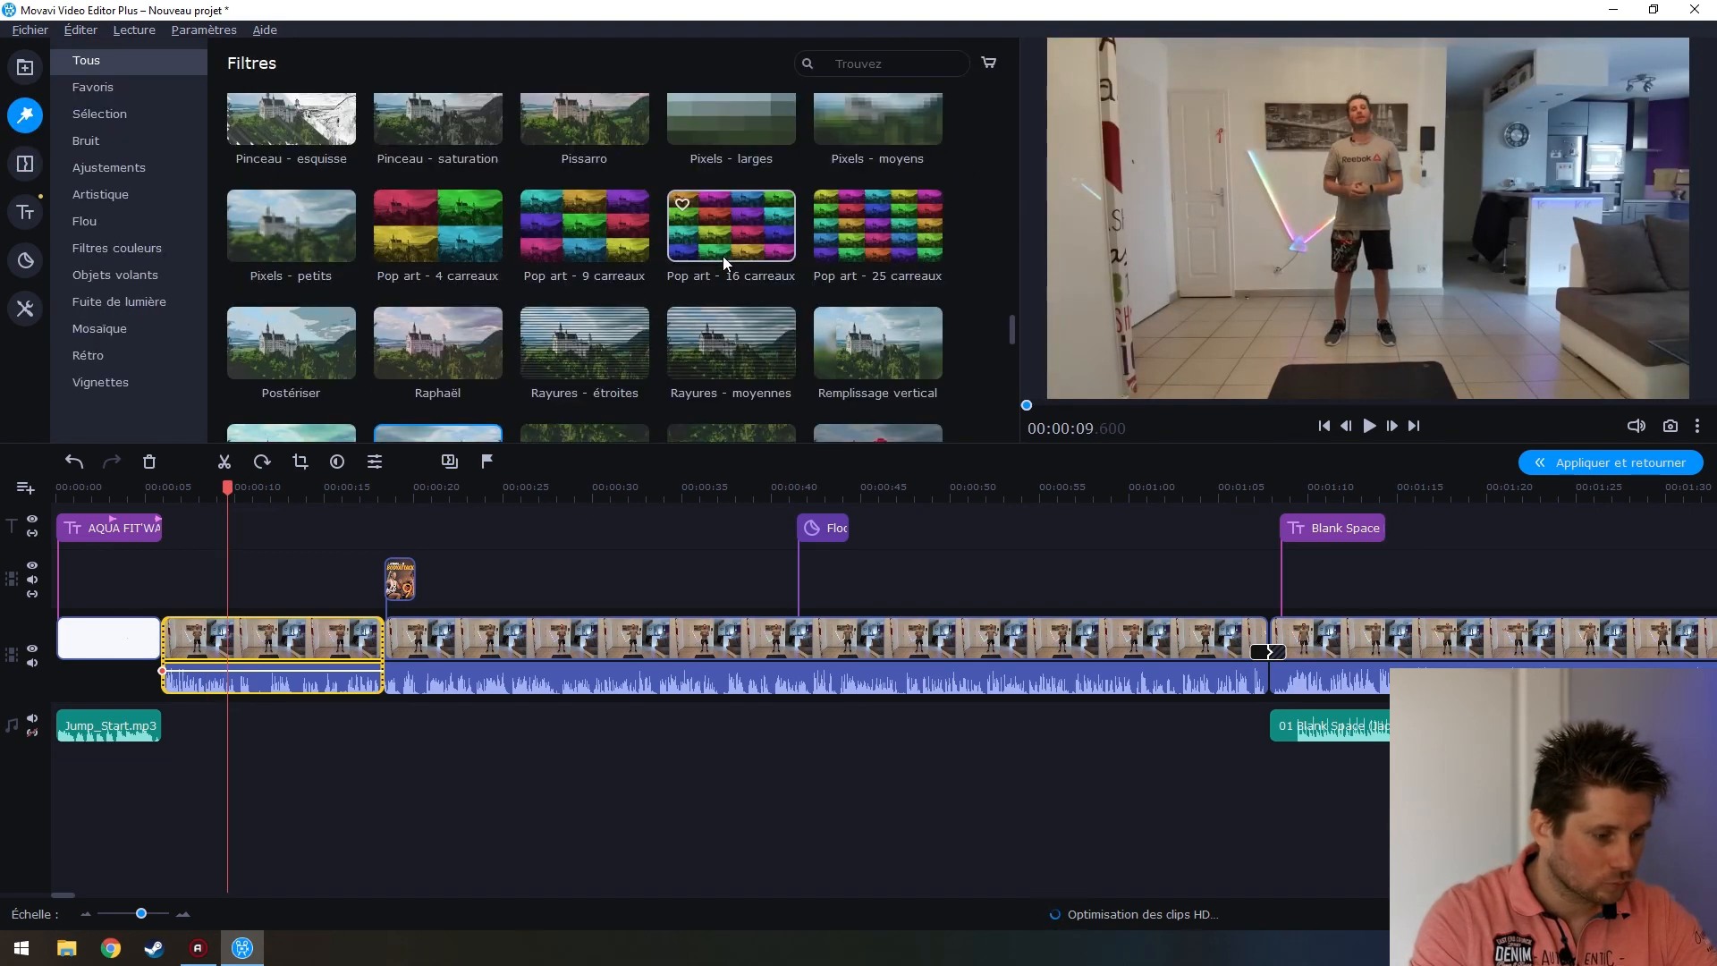
pyautogui.click(292, 209)
pyautogui.scroll(3, 467, 276)
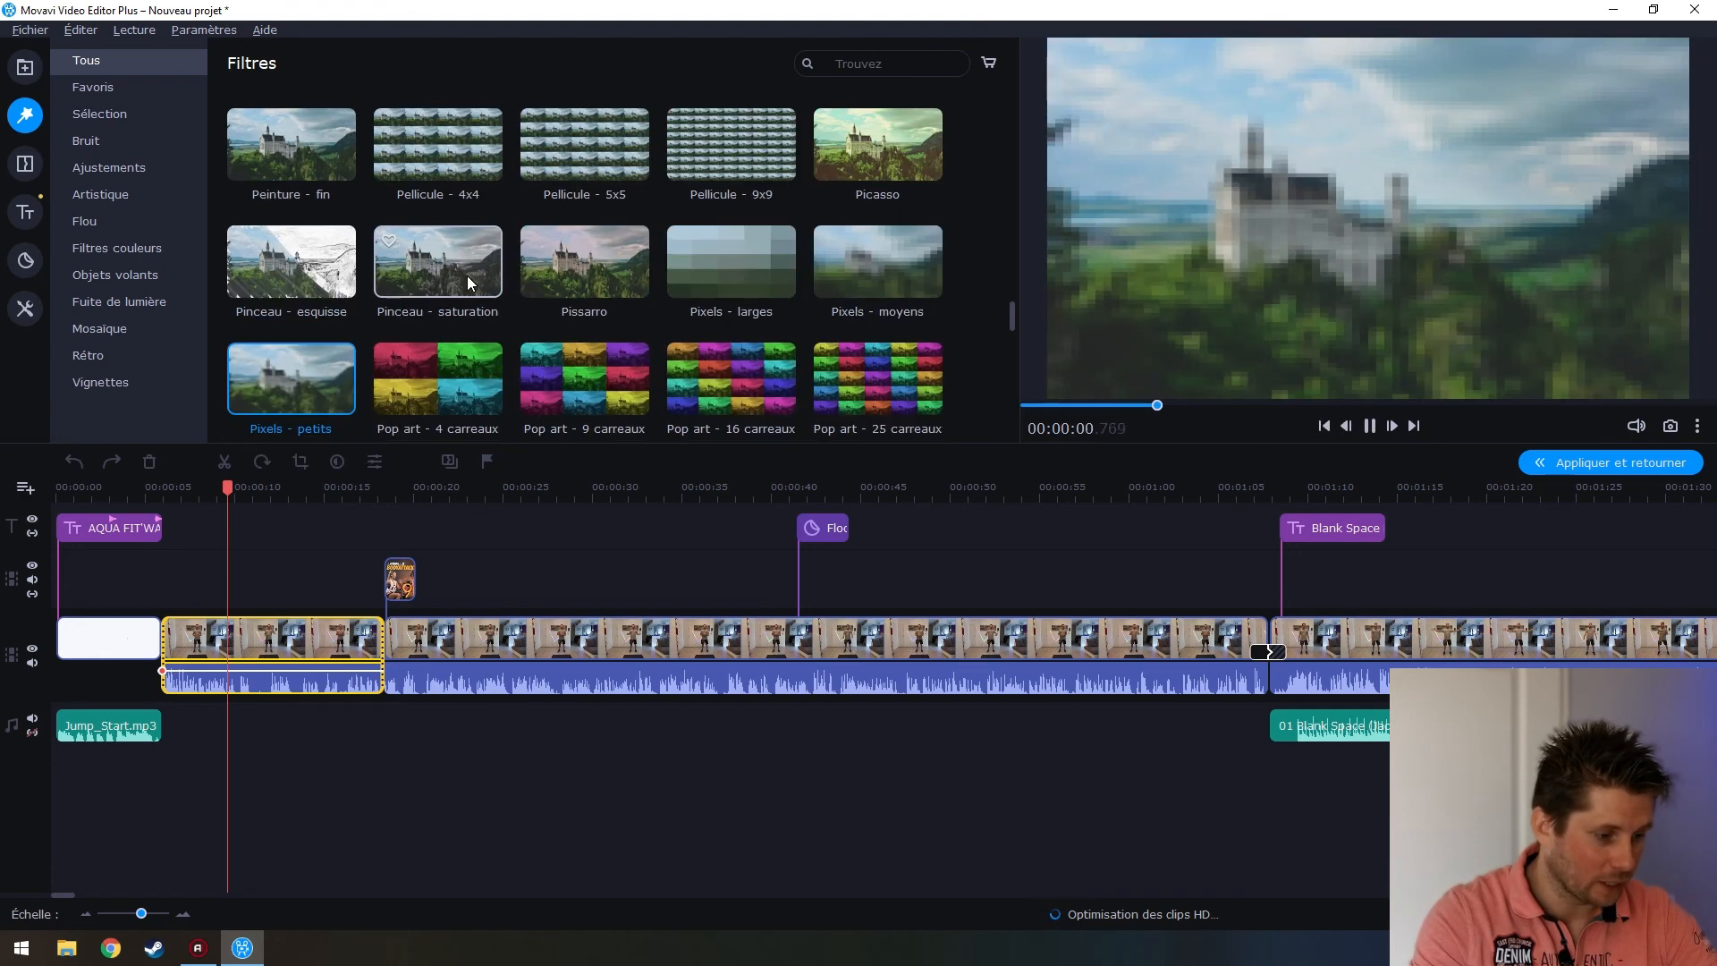
pyautogui.scroll(-3, 467, 275)
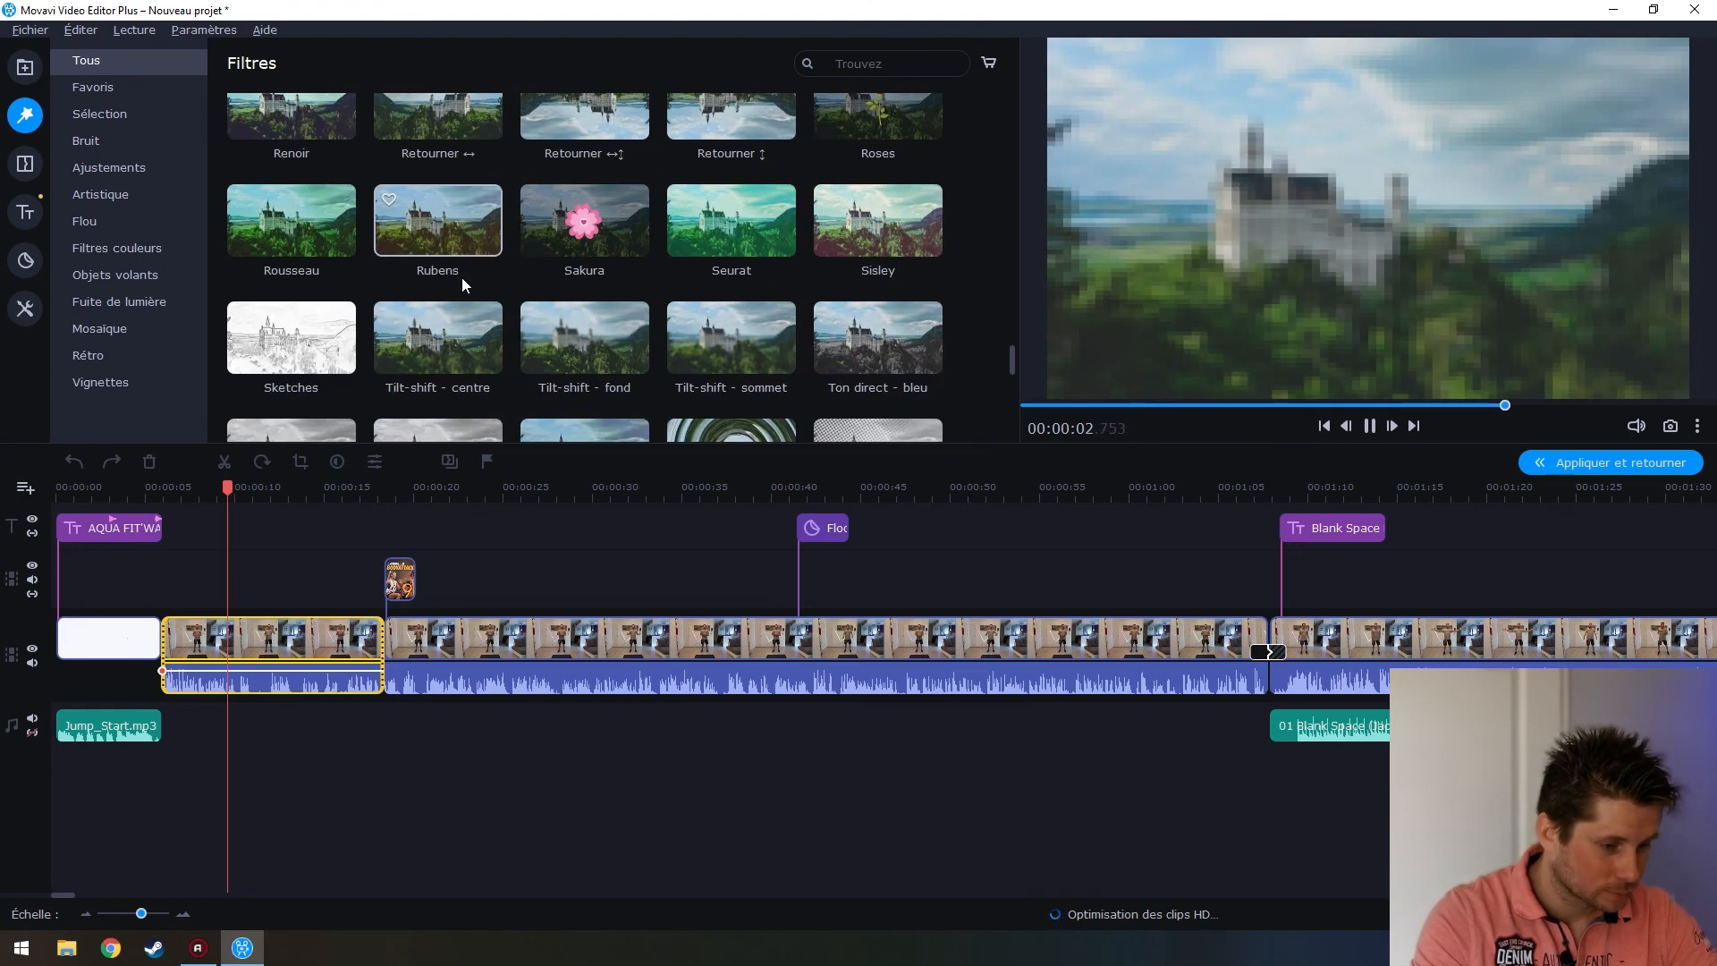
pyautogui.scroll(-2, 433, 229)
pyautogui.click(744, 310)
pyautogui.scroll(-2, 755, 320)
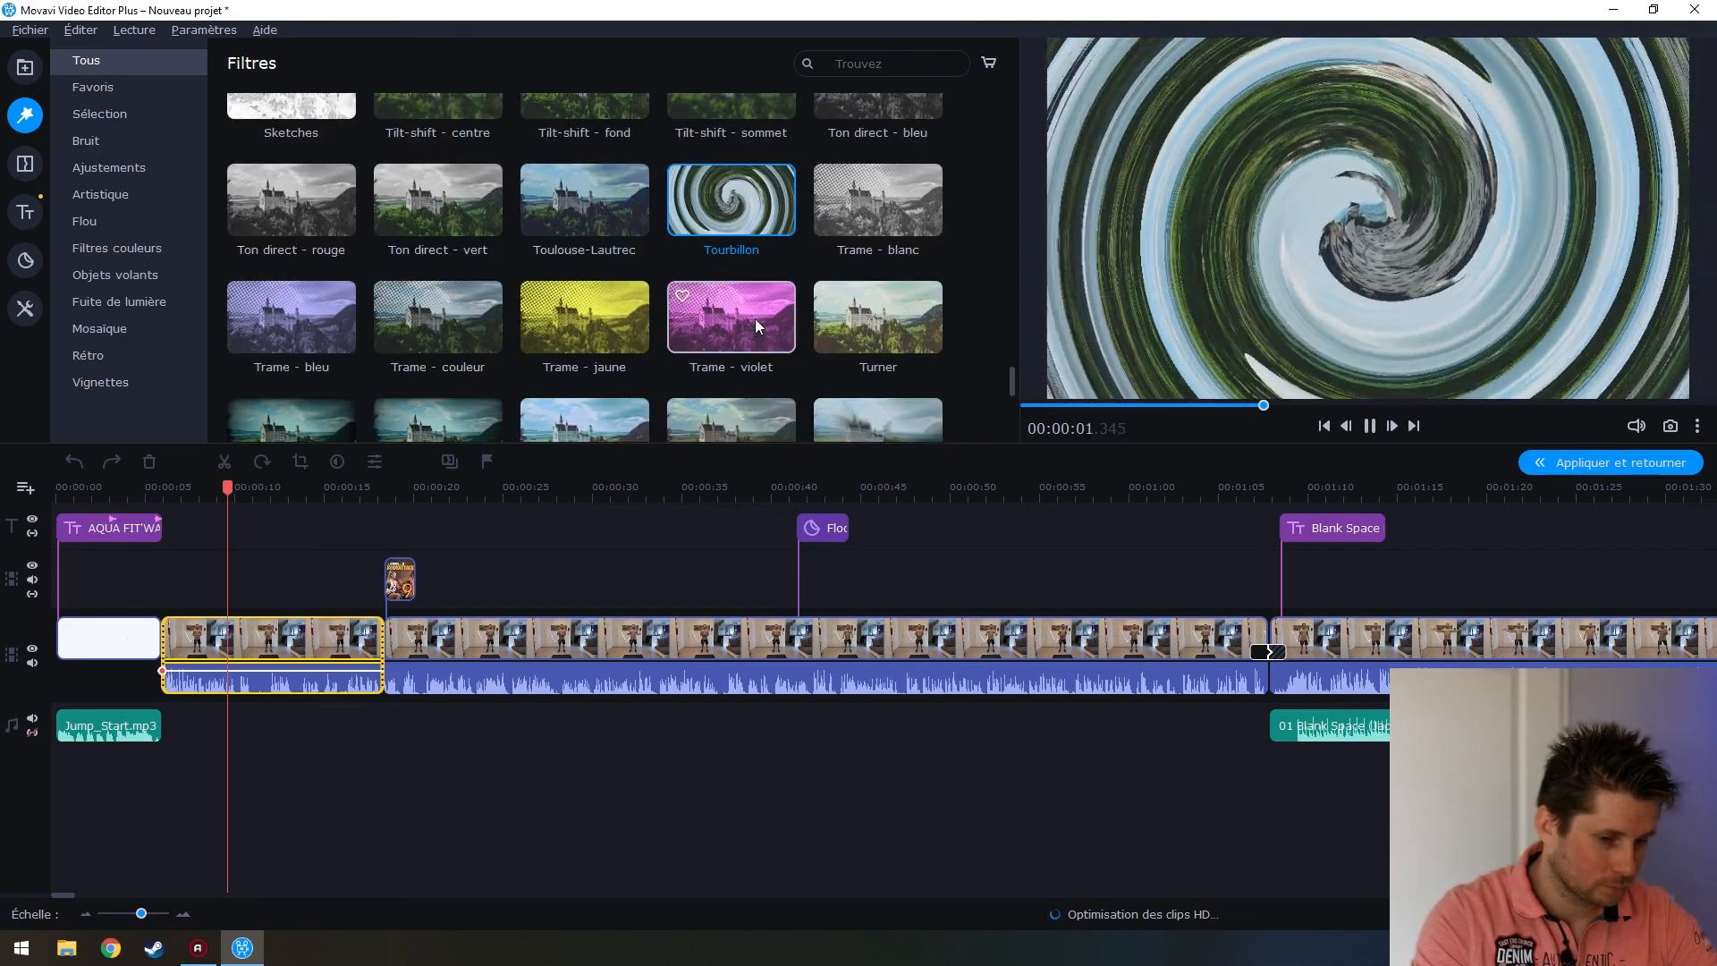
pyautogui.scroll(-2, 776, 251)
pyautogui.click(848, 259)
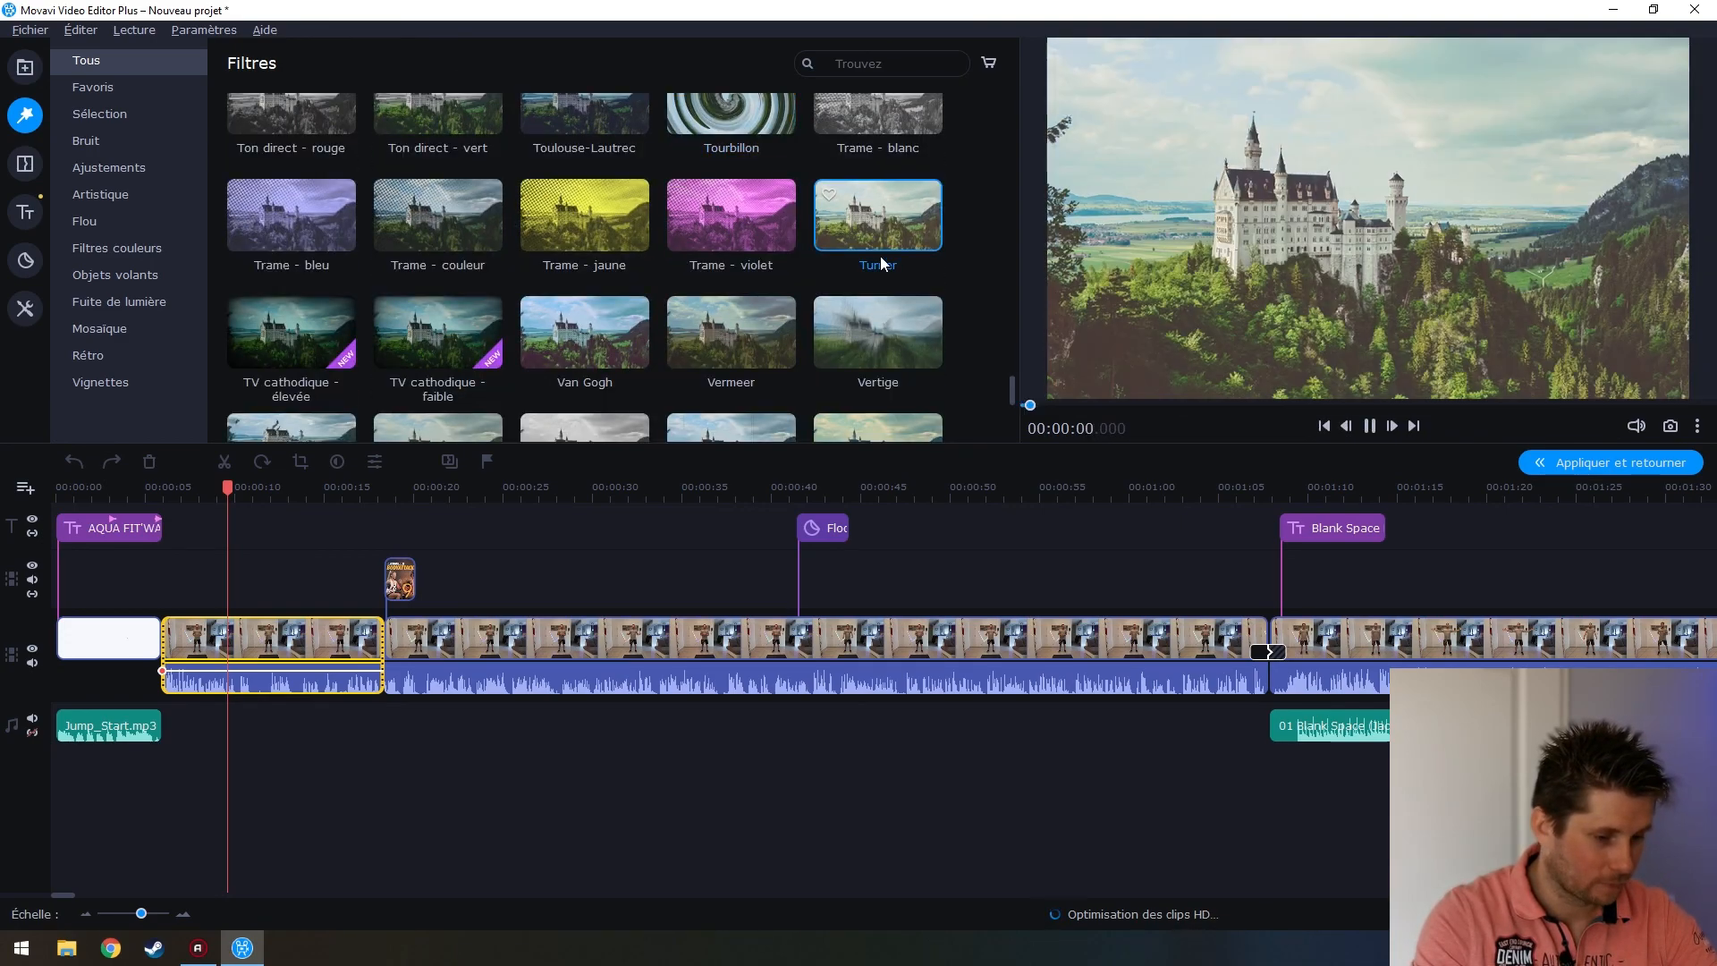
pyautogui.scroll(-2, 872, 198)
pyautogui.click(429, 193)
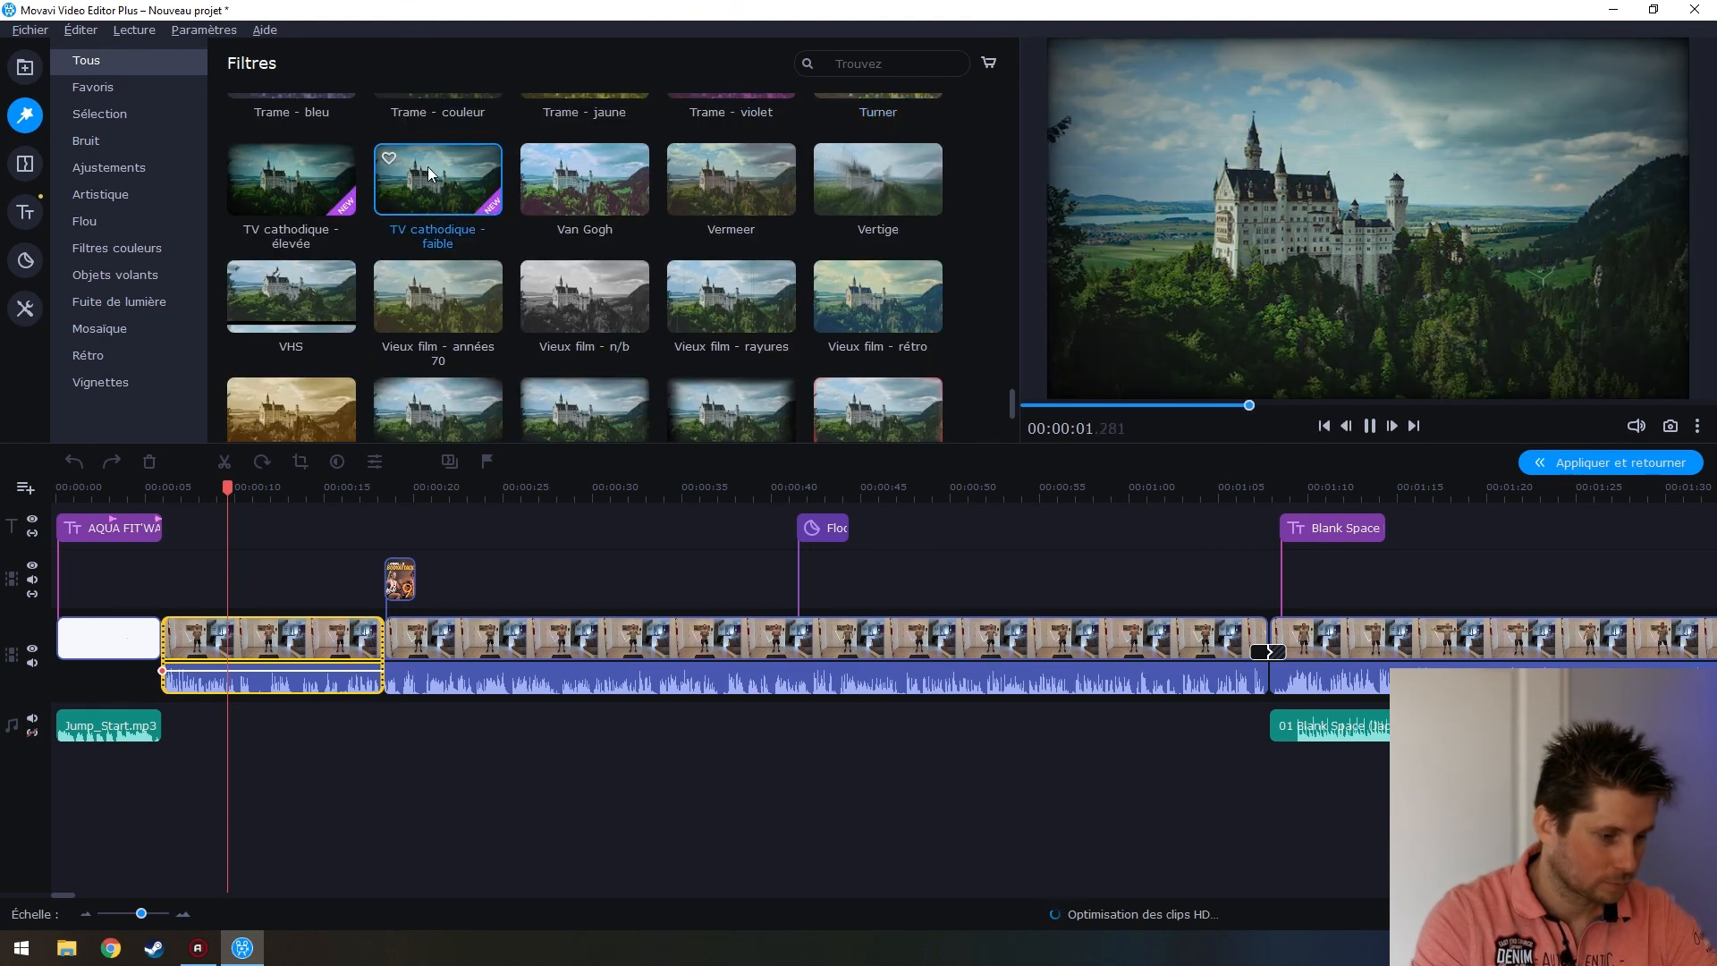
# Apply TV cathodique - faible to the first clip, play it, and scroll back up the filter list
pyautogui.moveTo(430, 168); pyautogui.dragTo(234, 635)
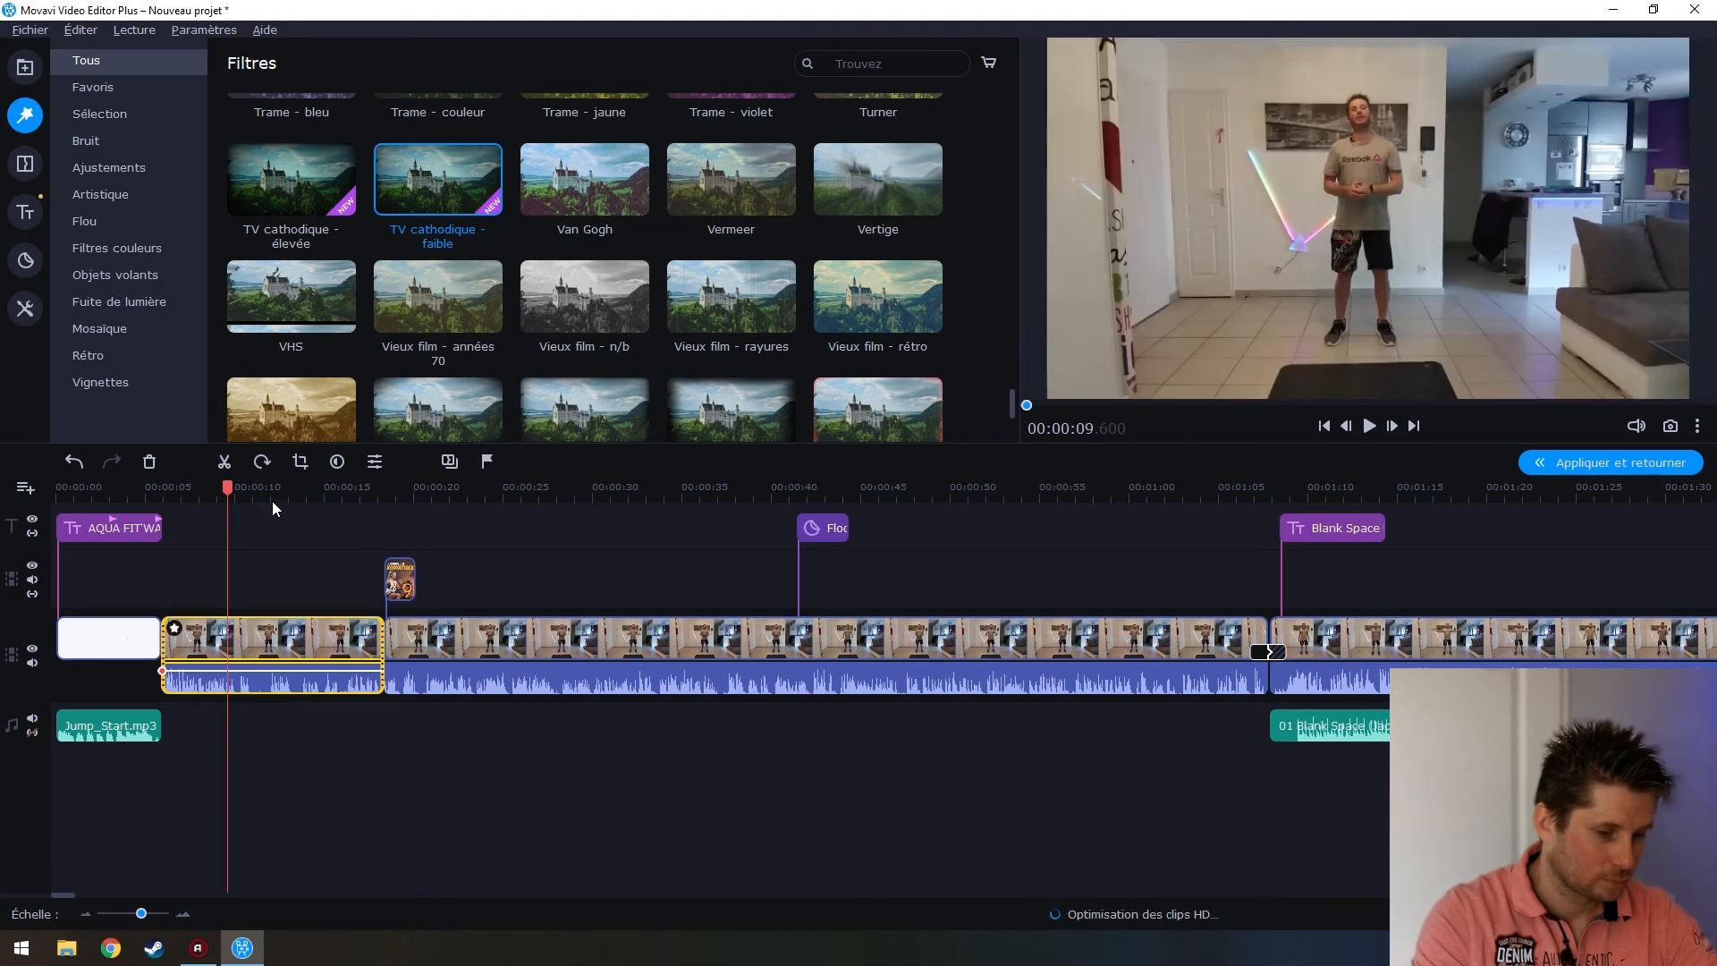
pyautogui.press('space')
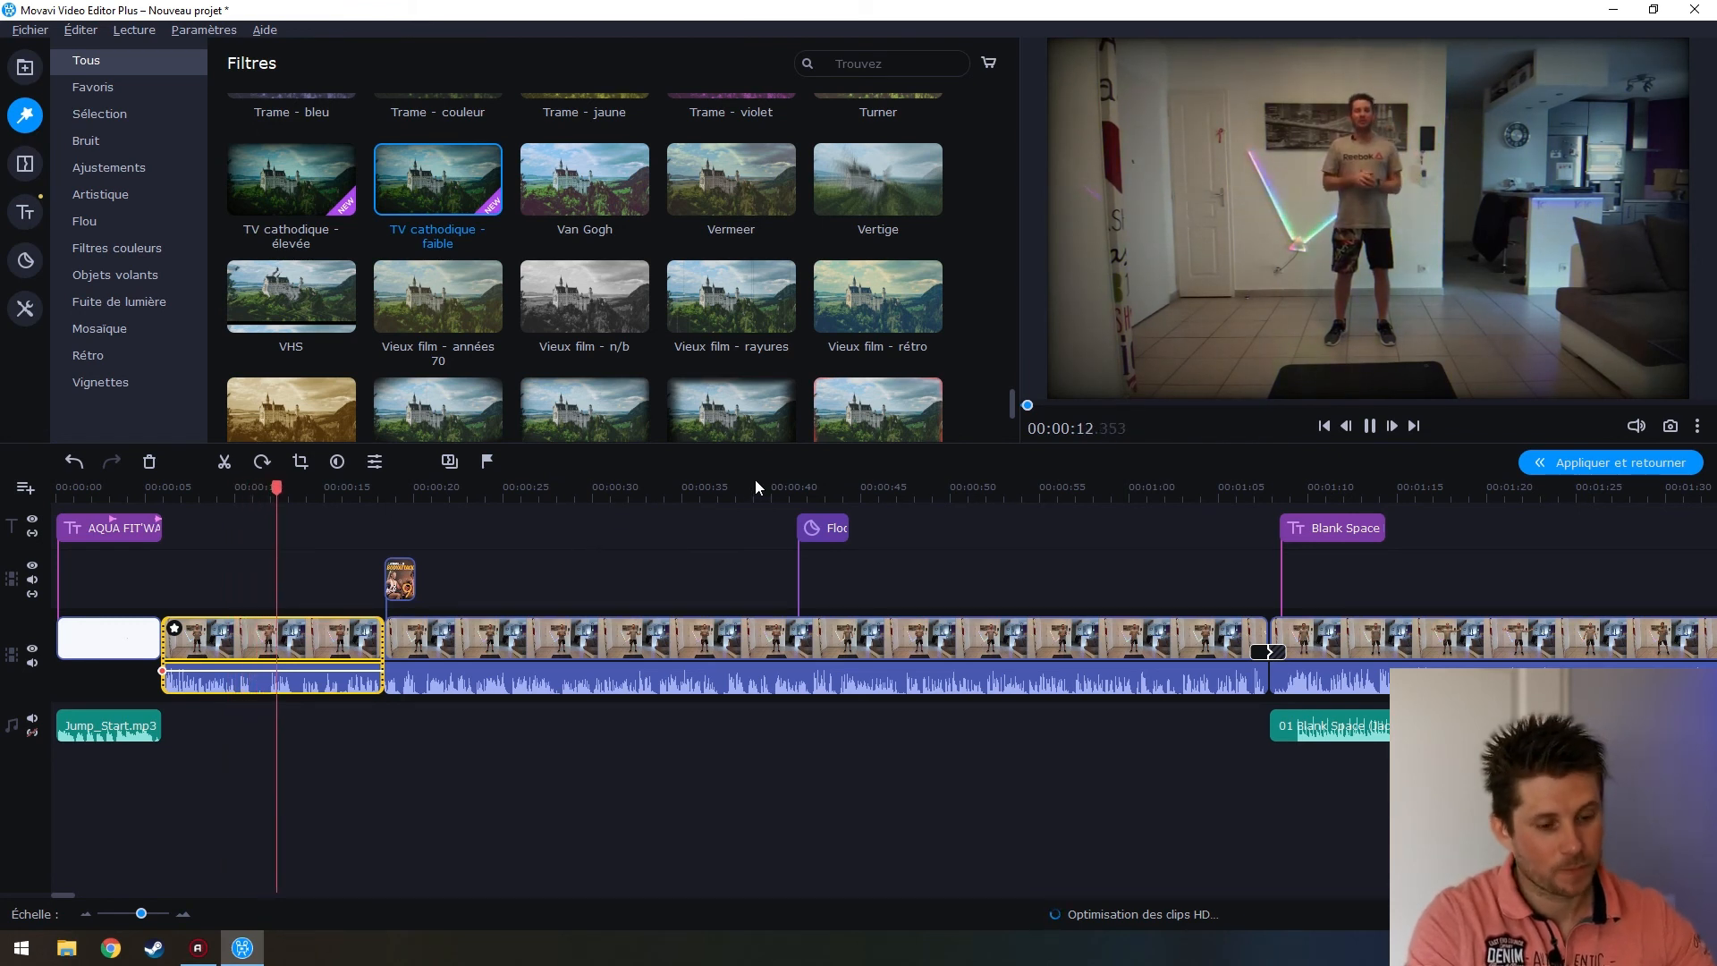
pyautogui.press('space')
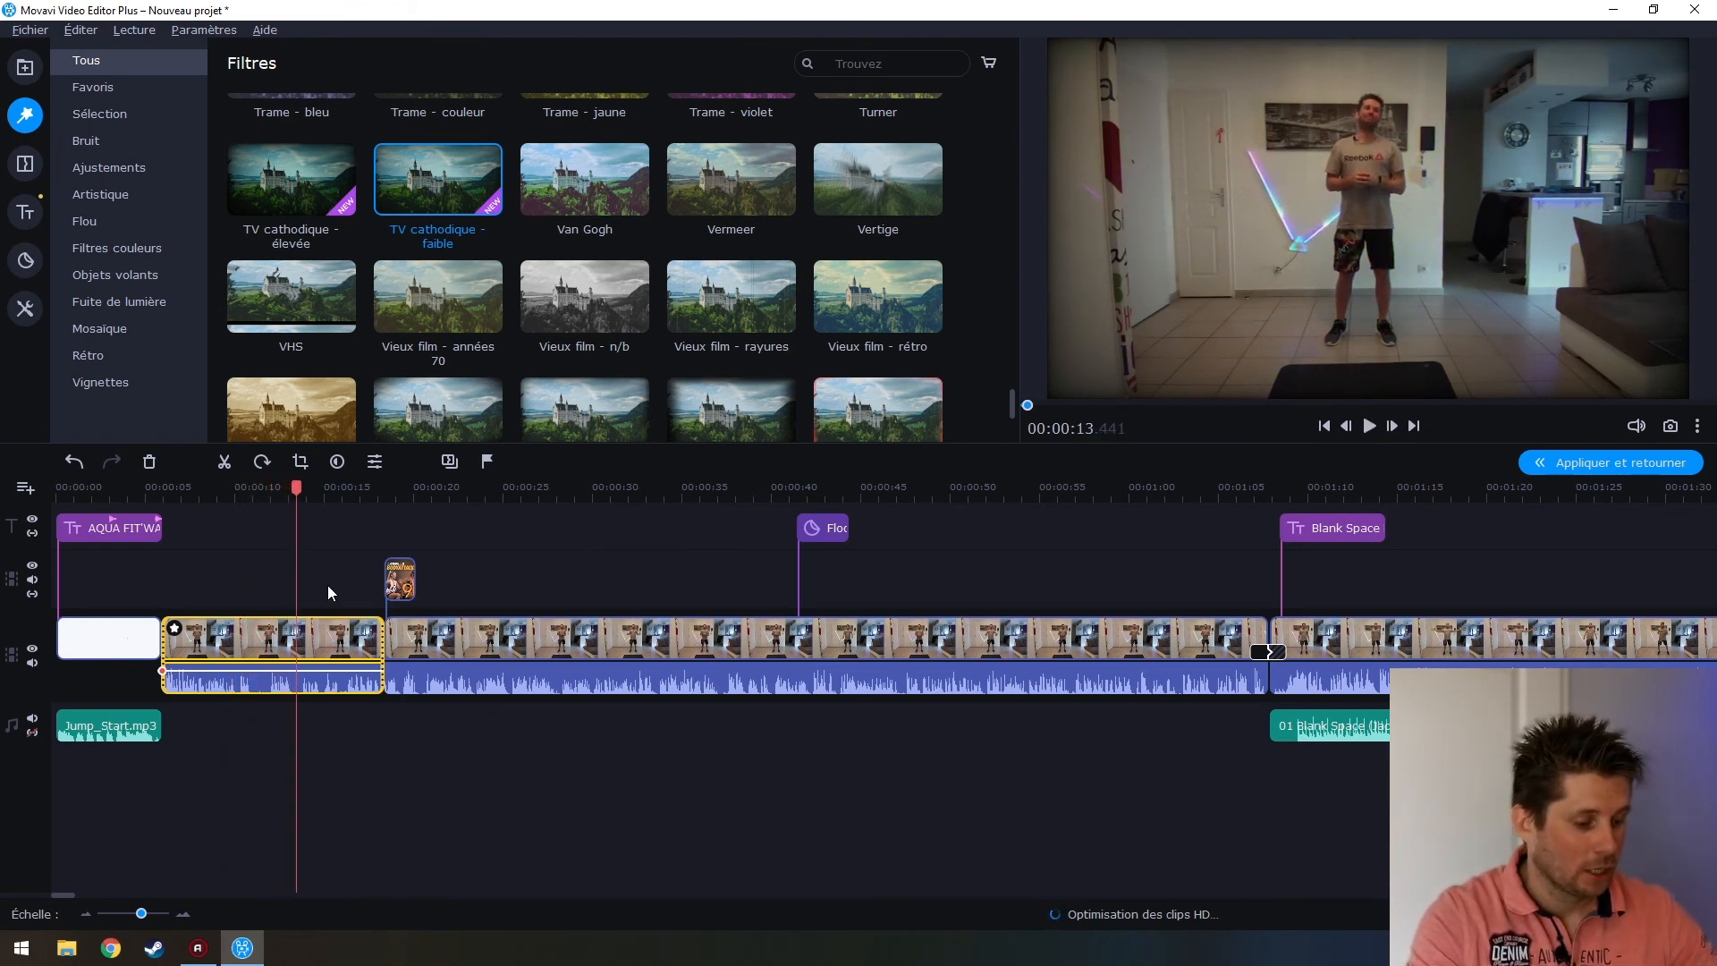
pyautogui.scroll(-1, 463, 374)
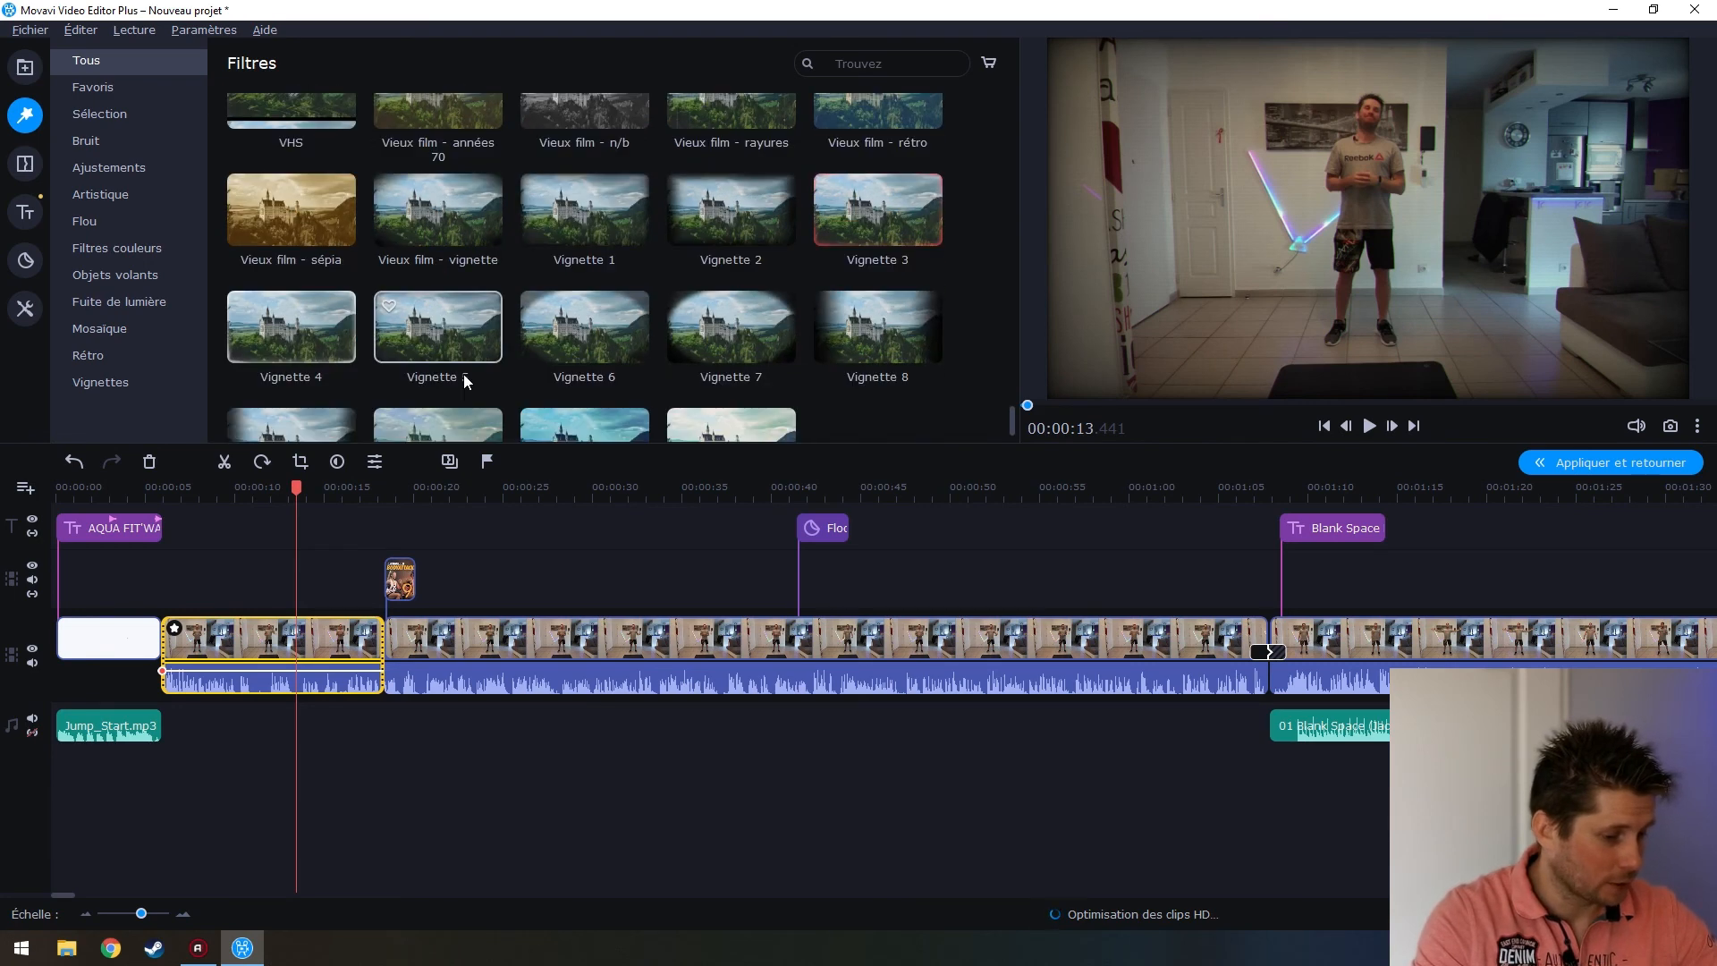
pyautogui.scroll(6, 464, 374)
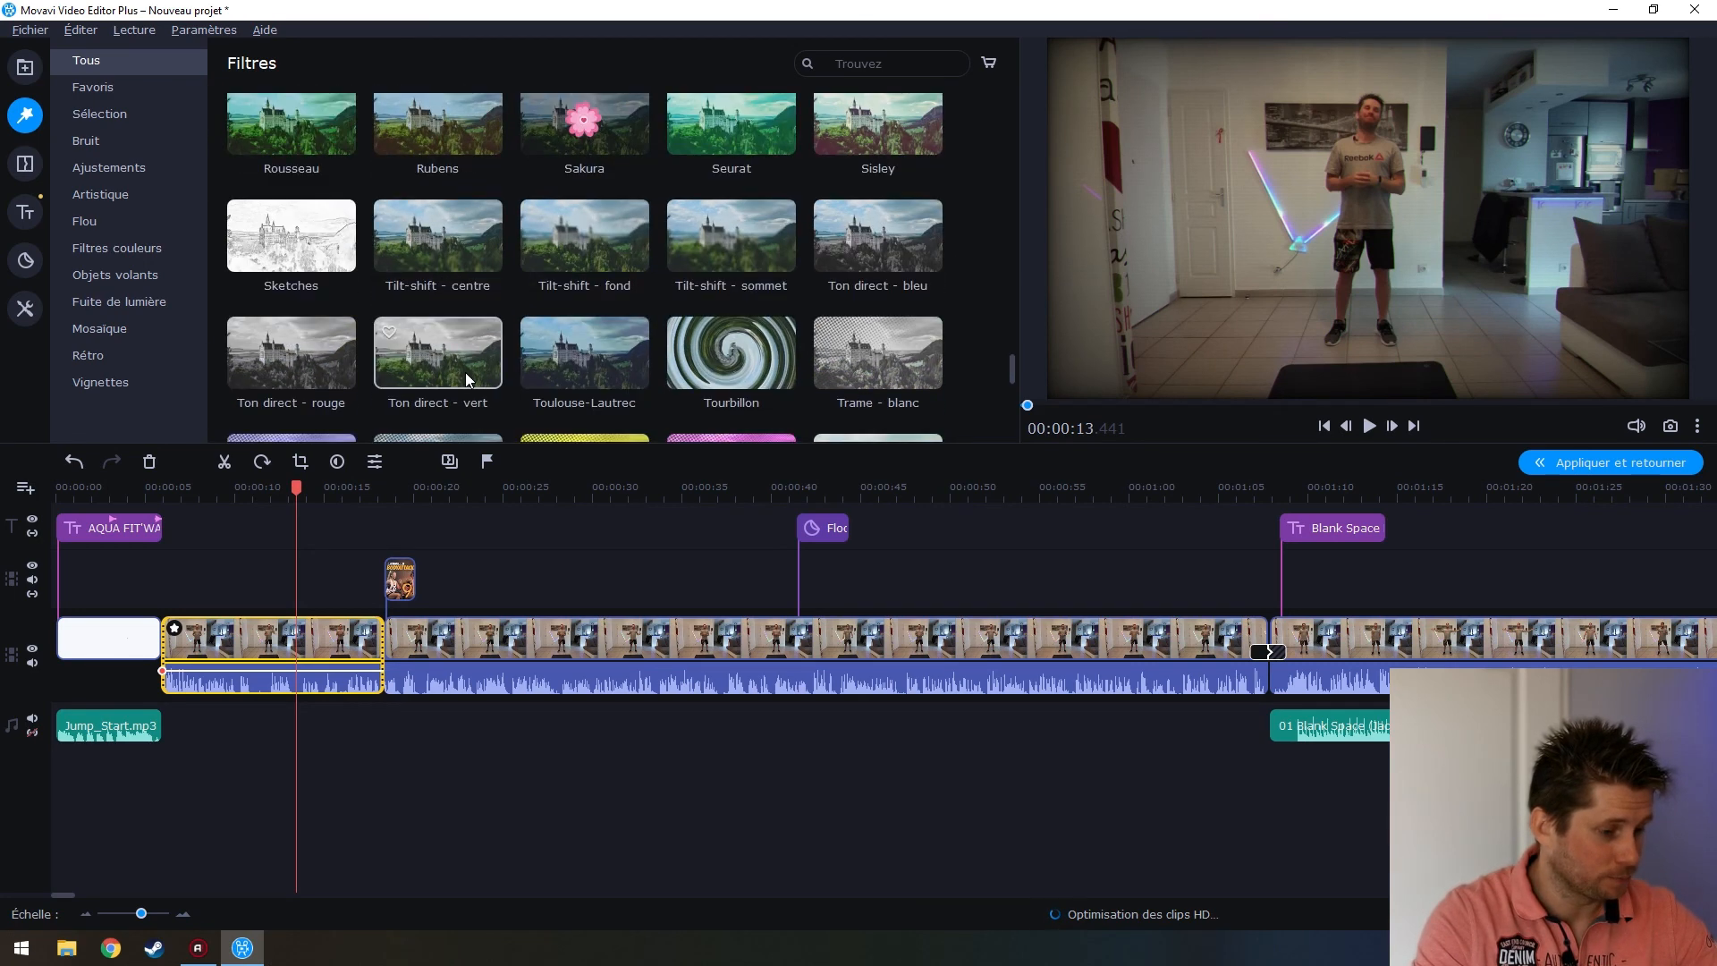
pyautogui.scroll(4, 465, 372)
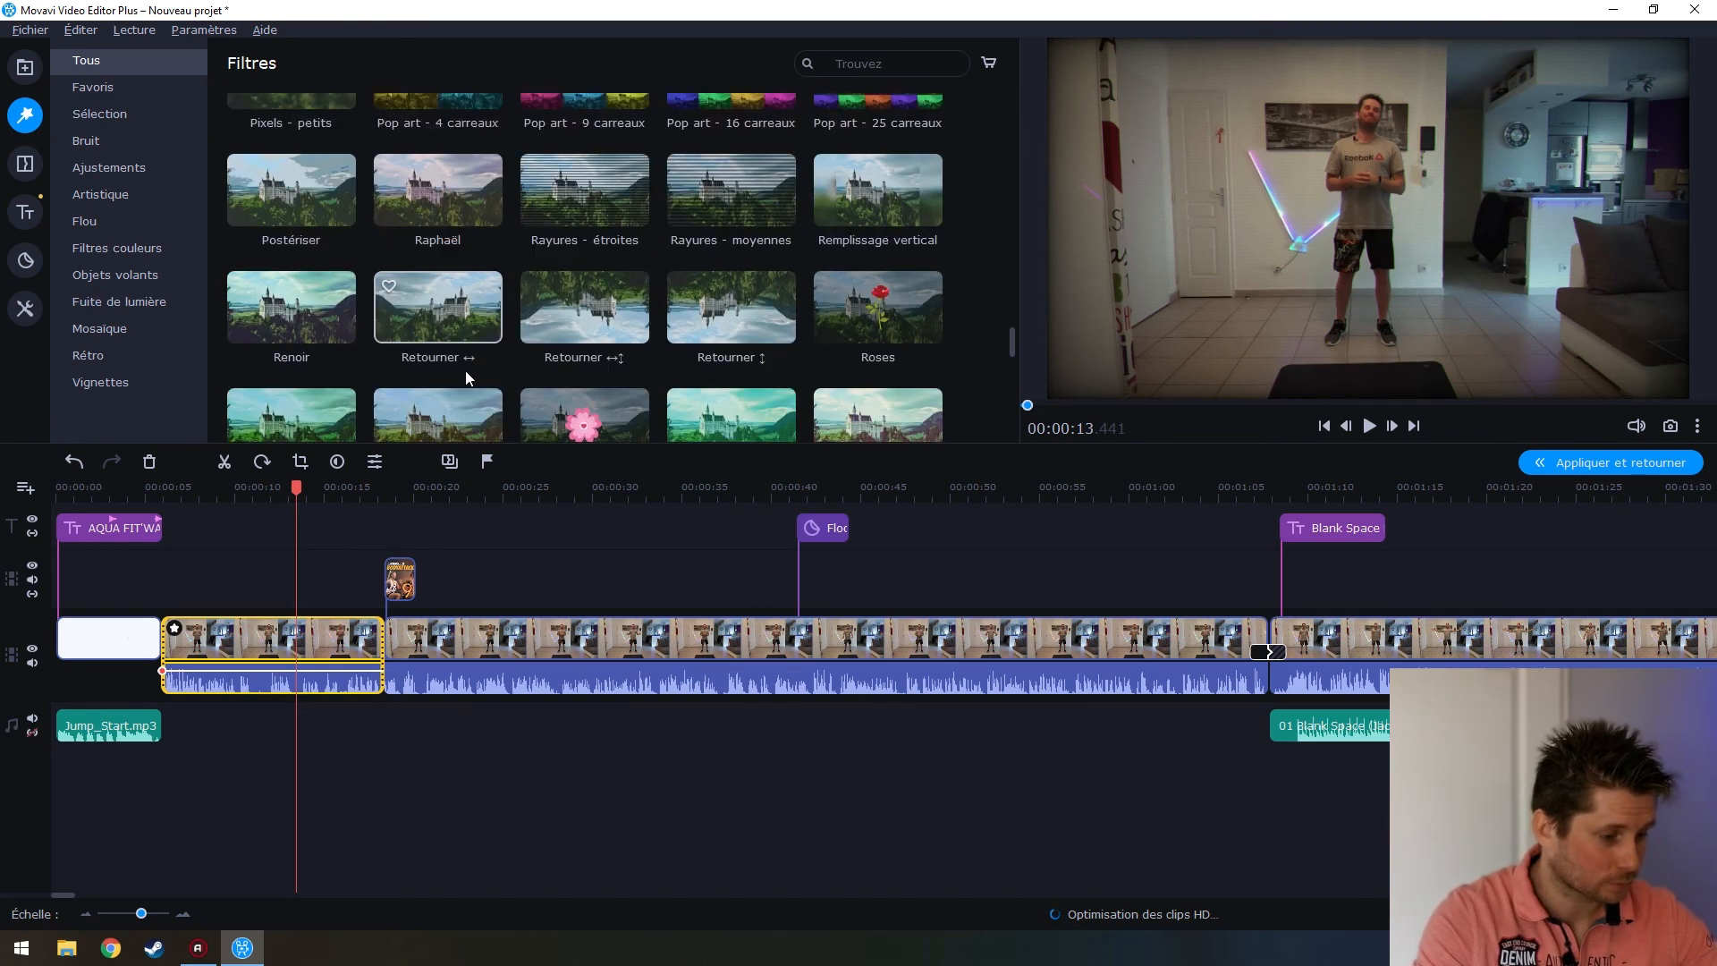
pyautogui.scroll(2, 465, 374)
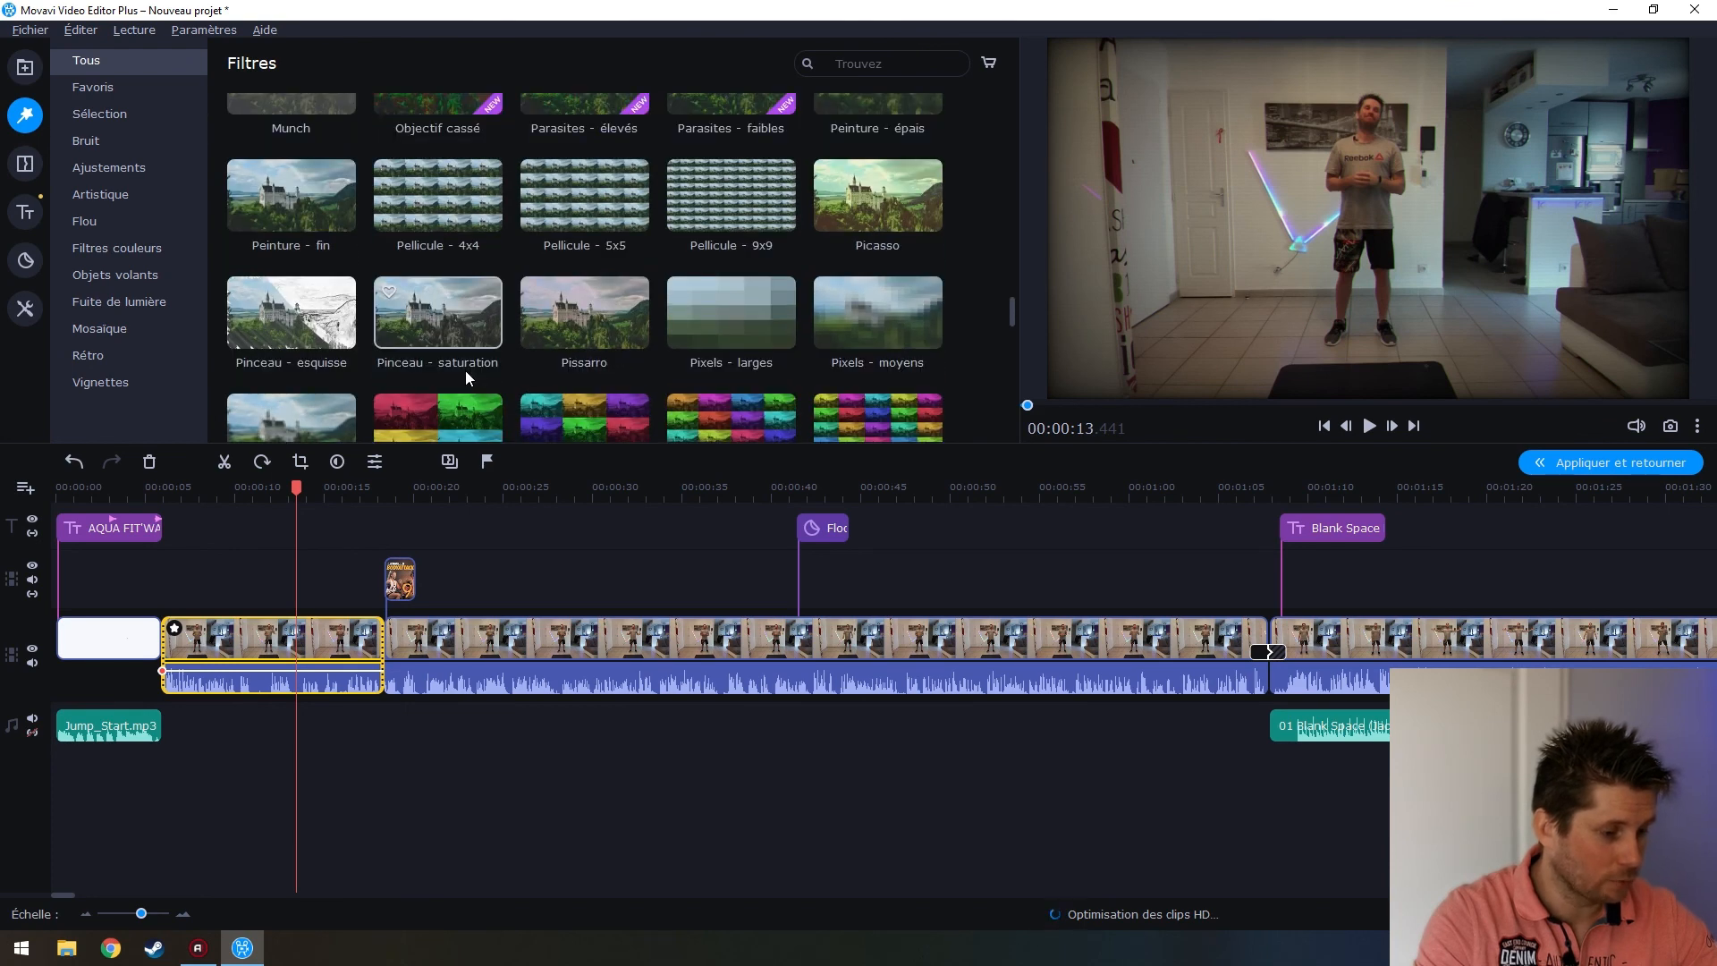
pyautogui.scroll(2, 465, 370)
pyautogui.scroll(3, 465, 370)
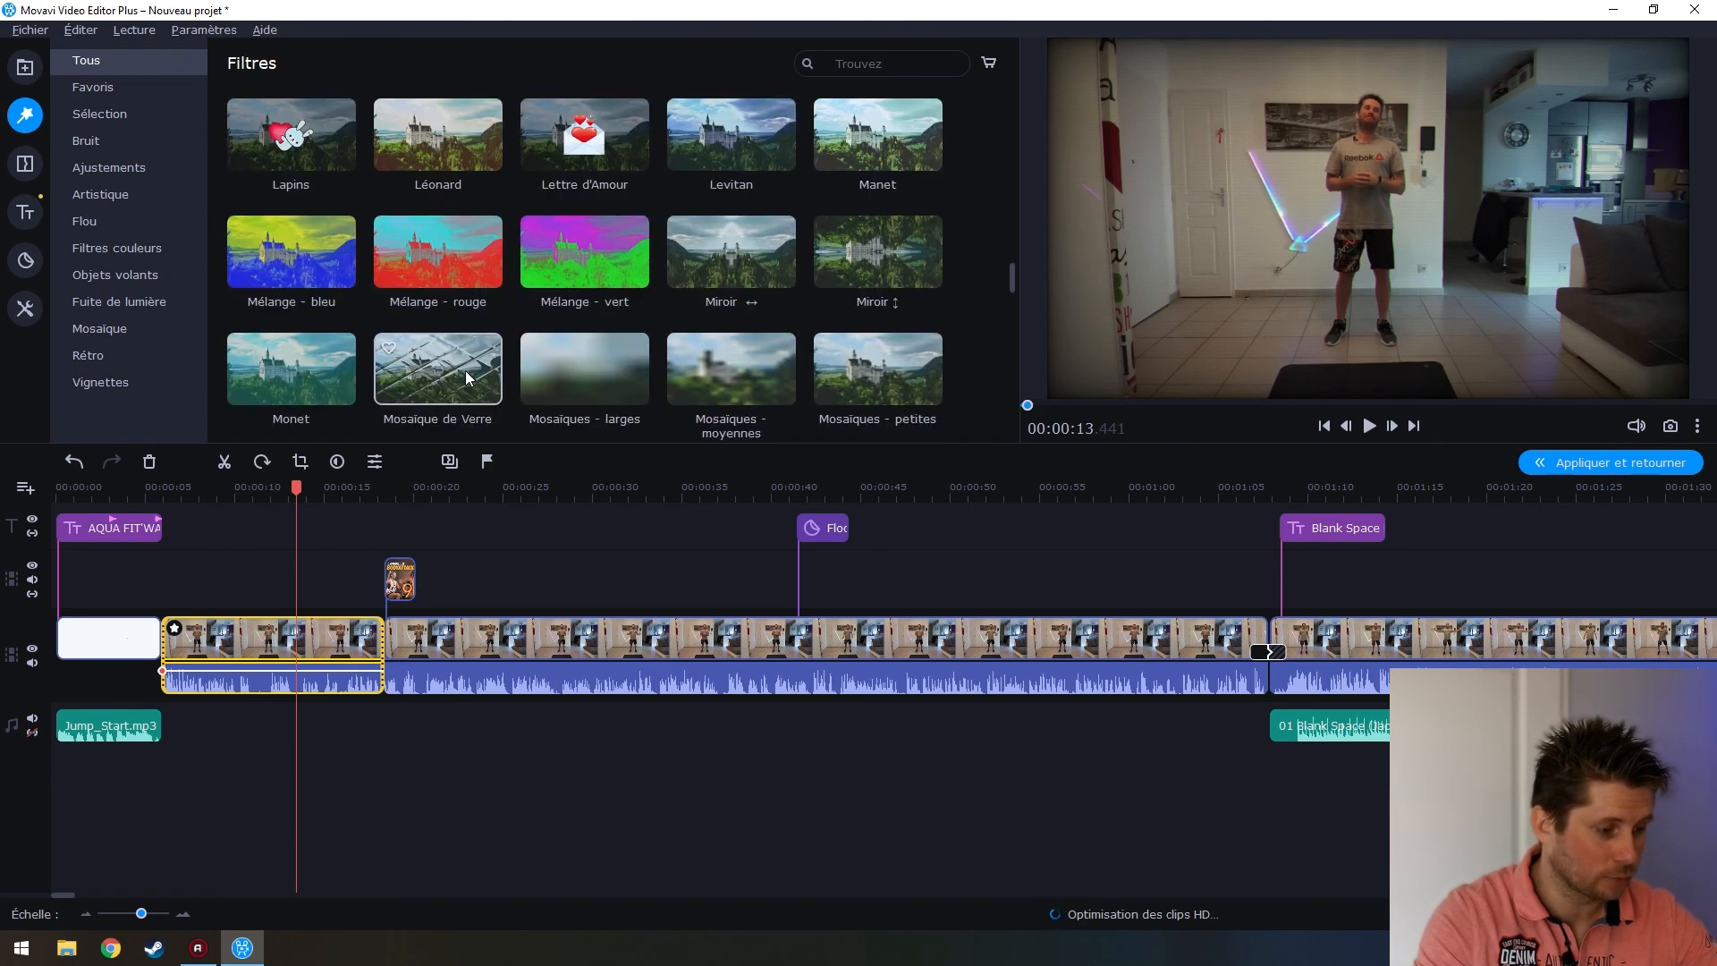
pyautogui.scroll(2, 465, 370)
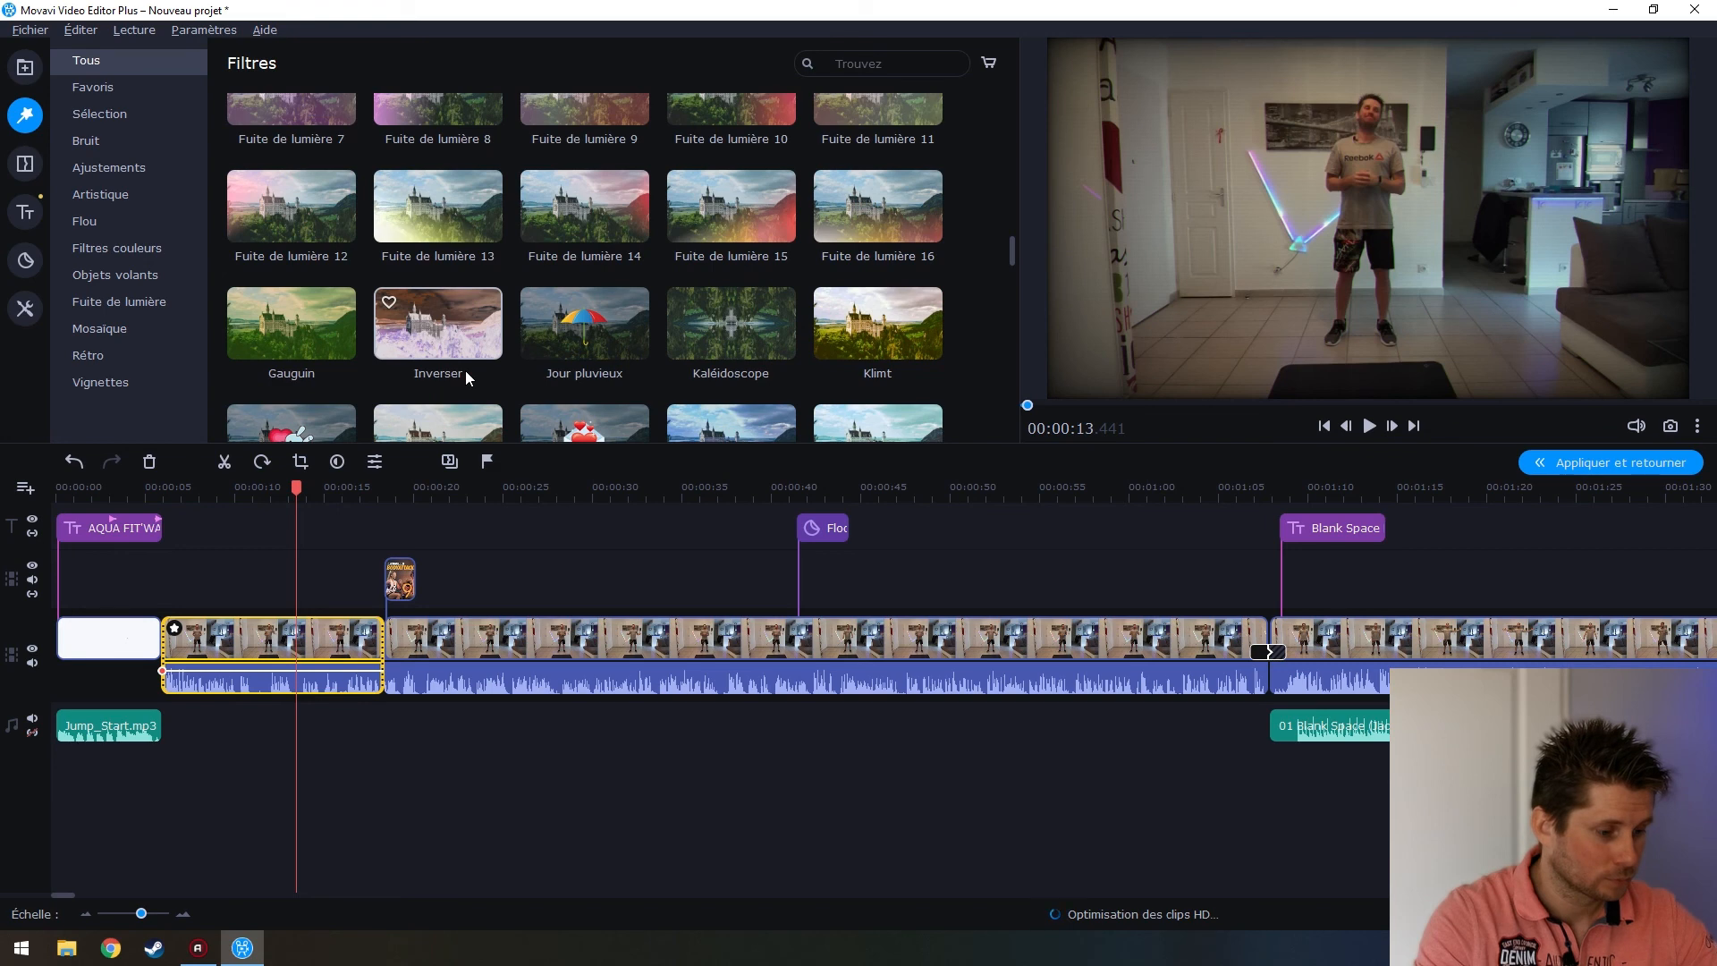
pyautogui.scroll(2, 465, 370)
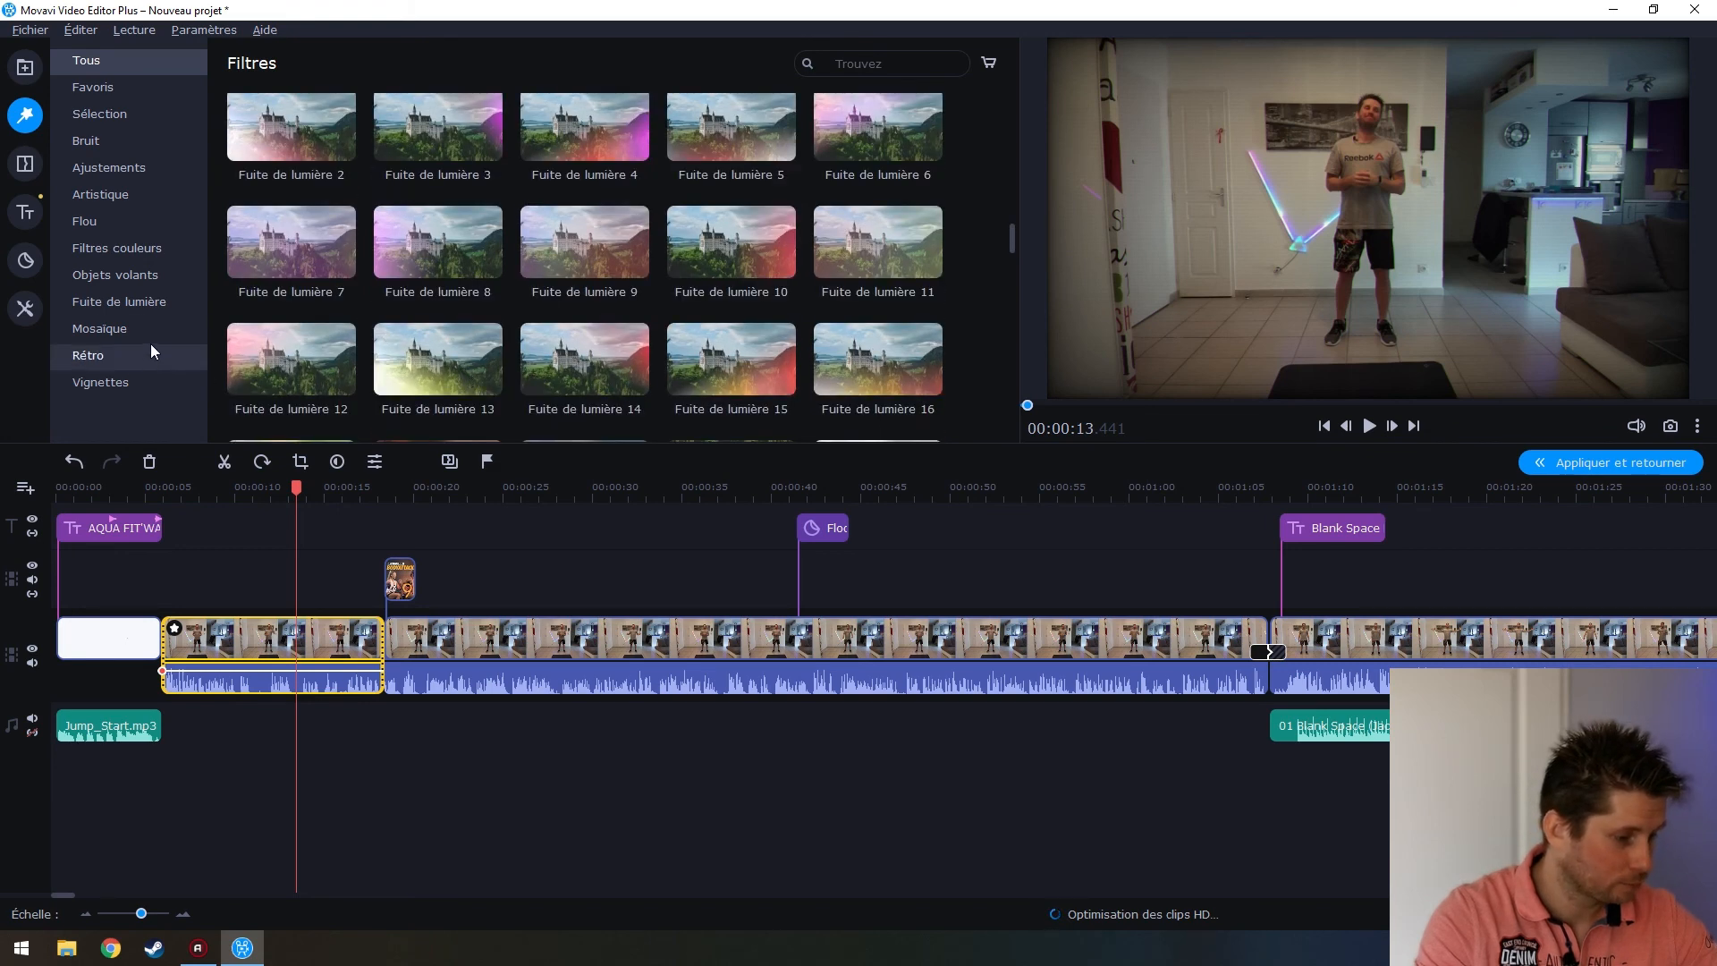
# Add Retourner ↕ from Ajustements to the first clip, play it back, and list its applied effects
pyautogui.click(136, 160)
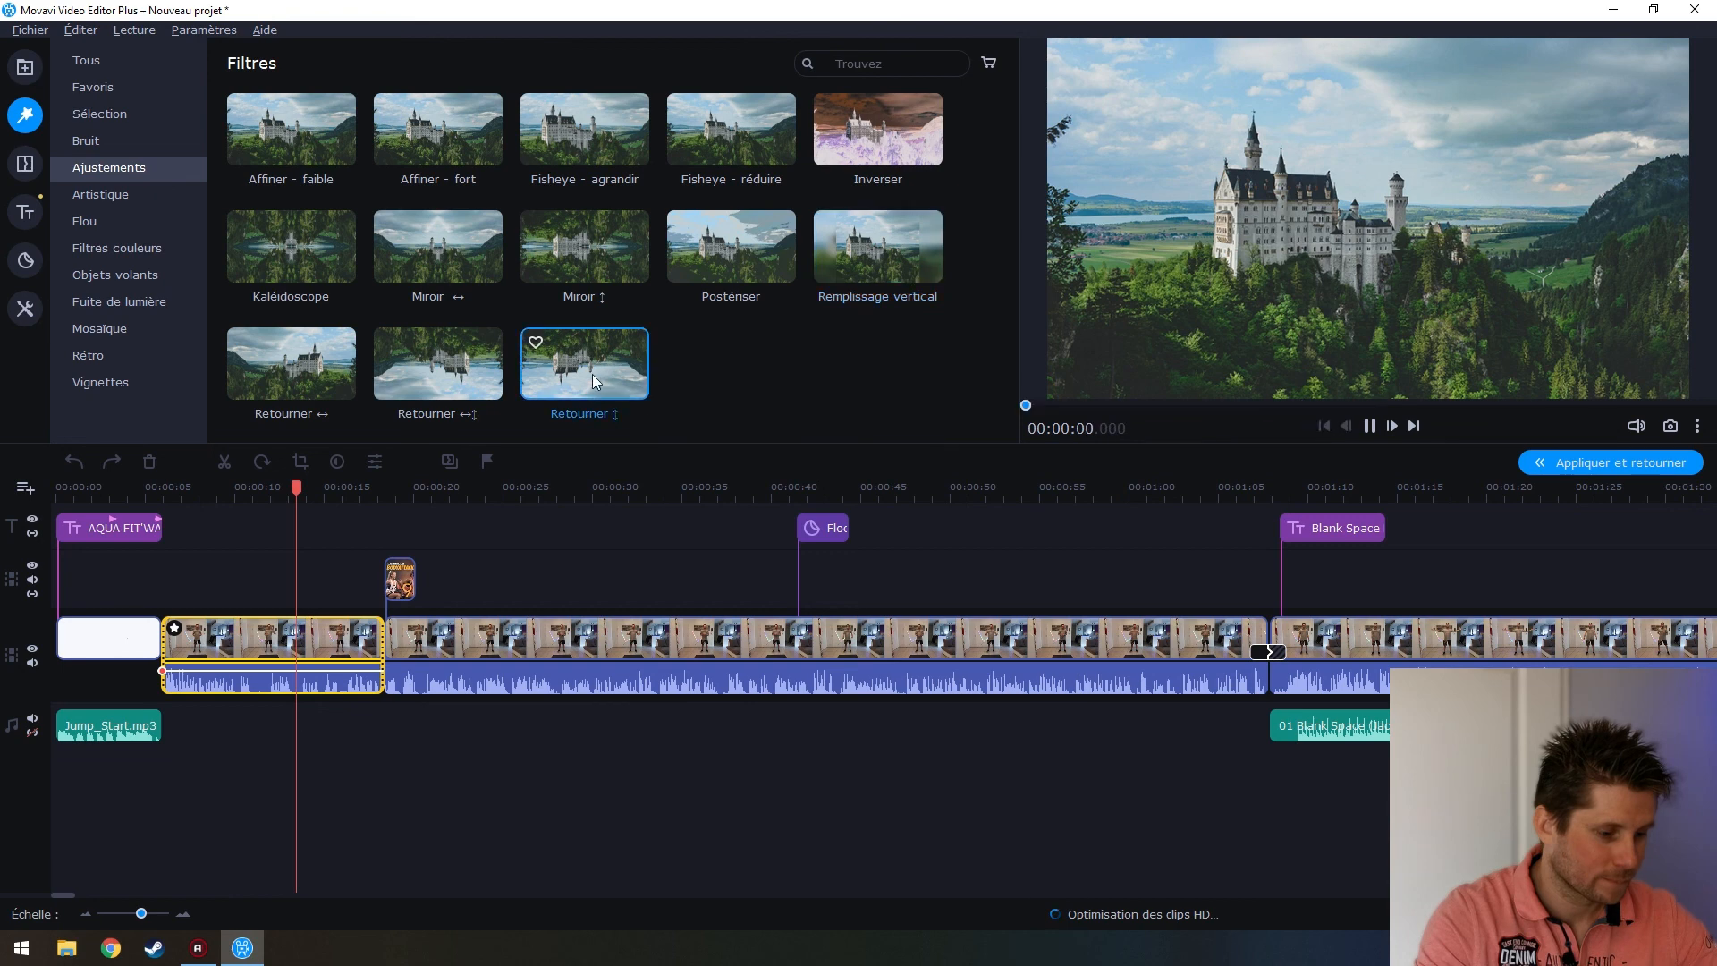
pyautogui.moveTo(608, 356); pyautogui.dragTo(229, 642)
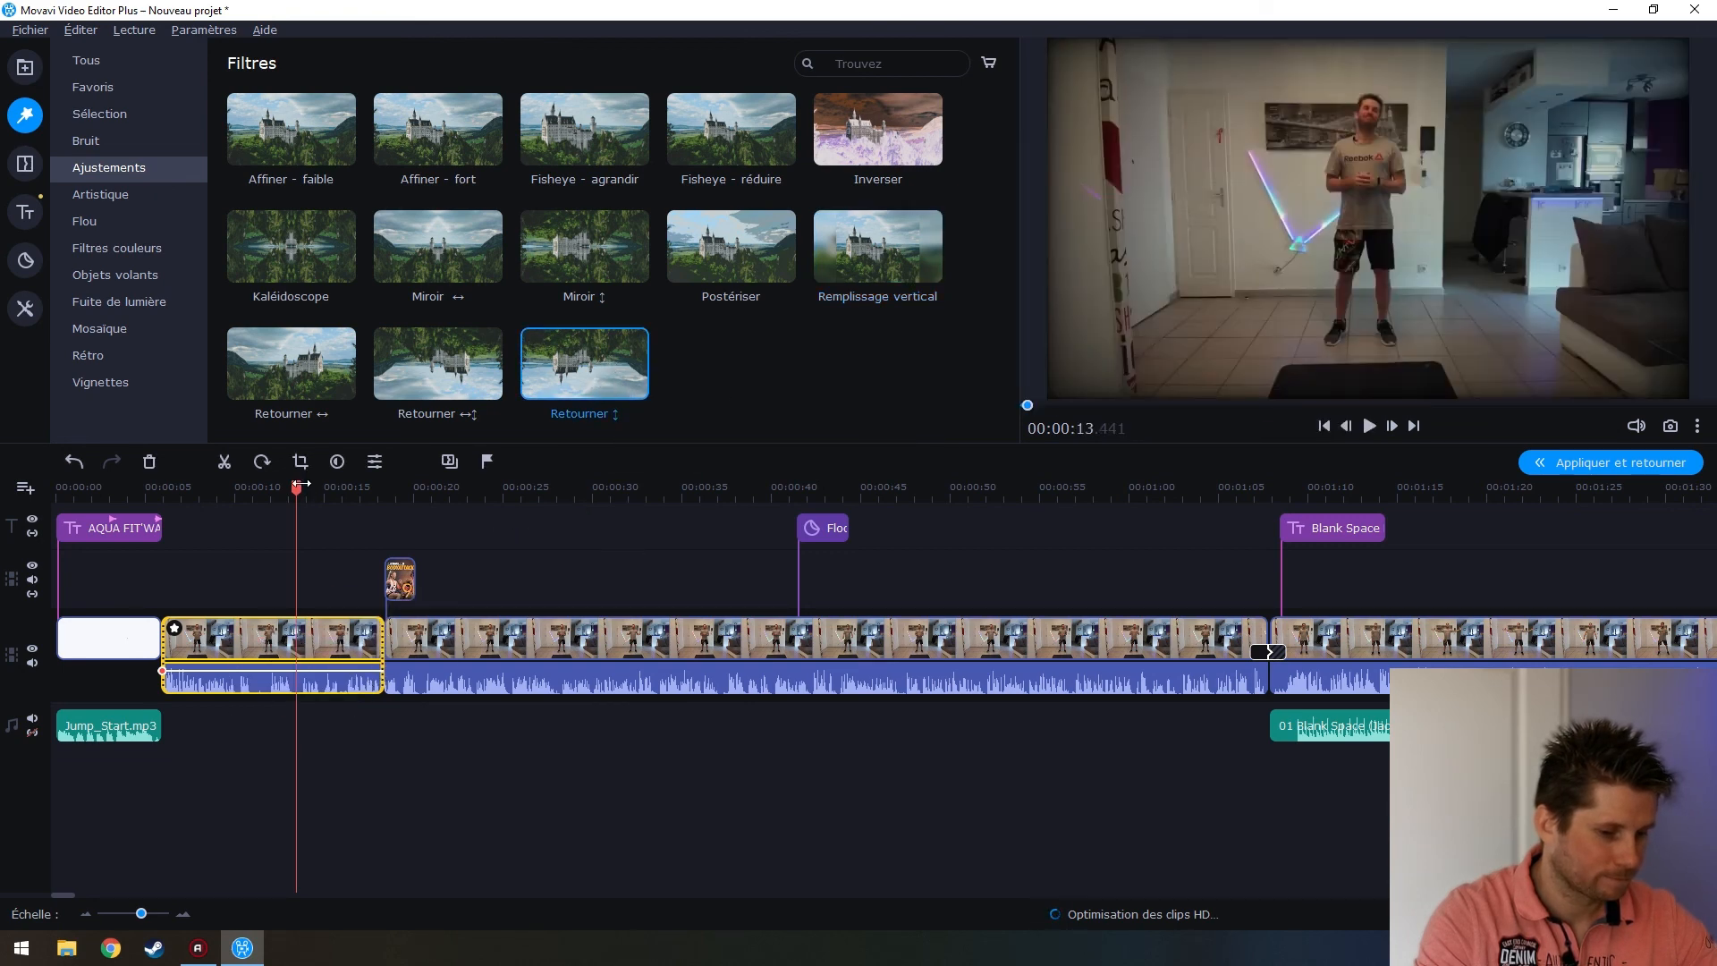
pyautogui.moveTo(301, 483); pyautogui.dragTo(161, 521)
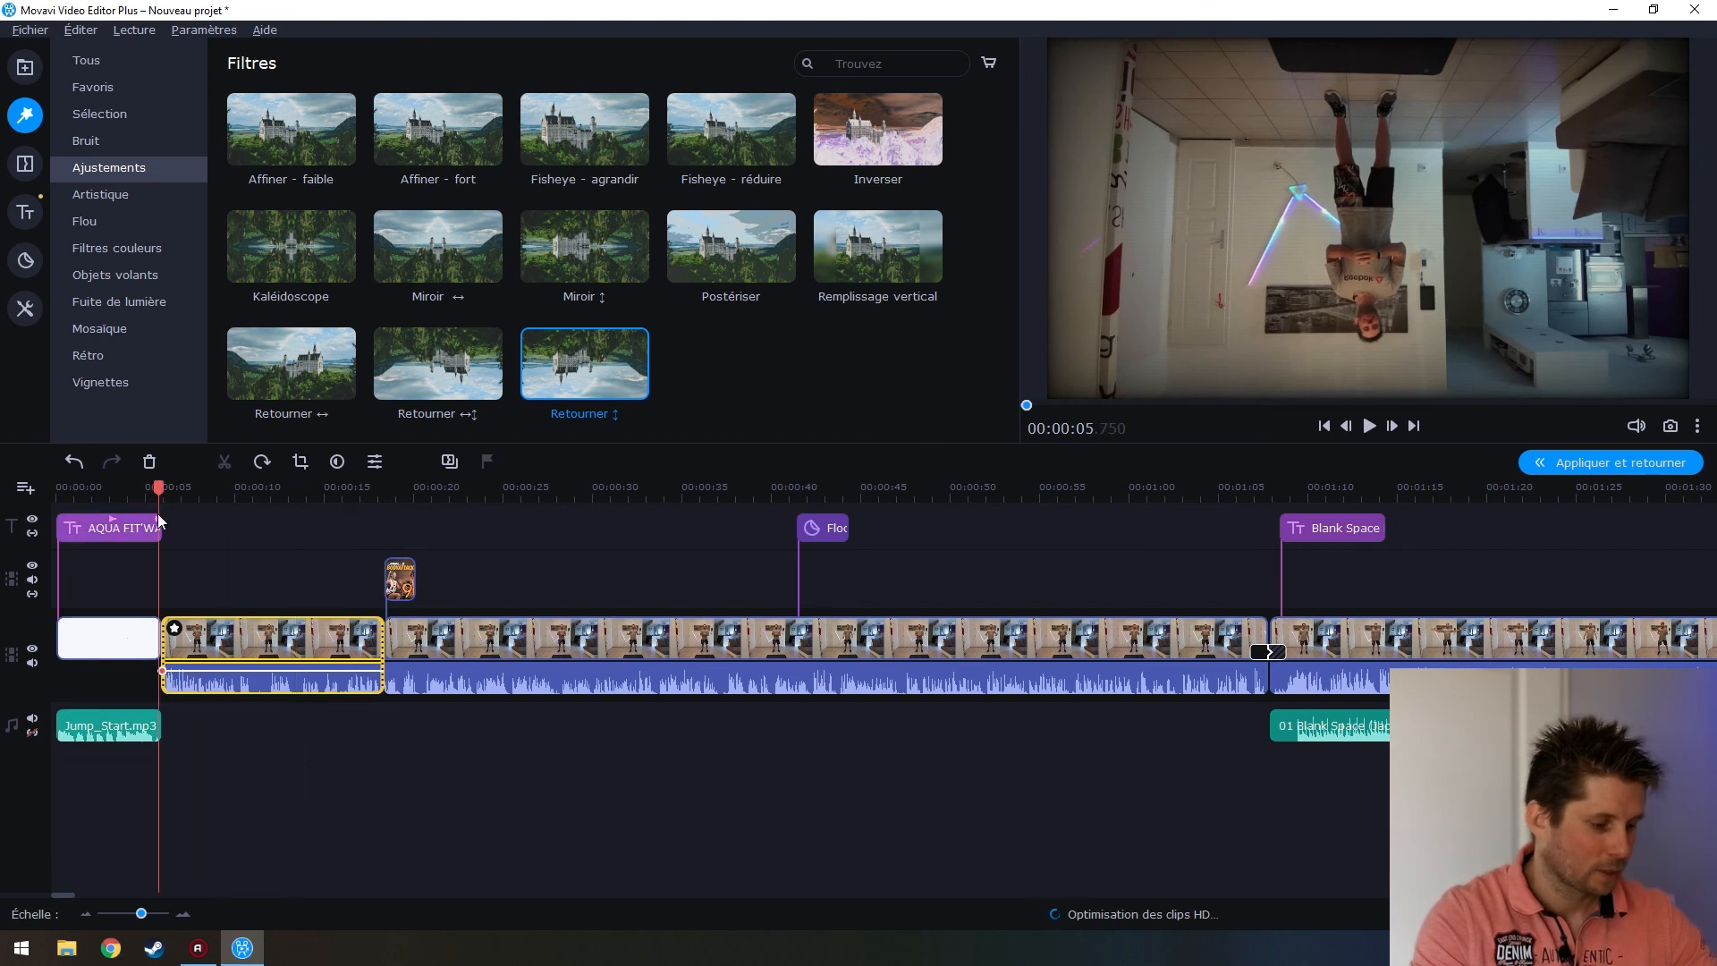
pyautogui.press('space')
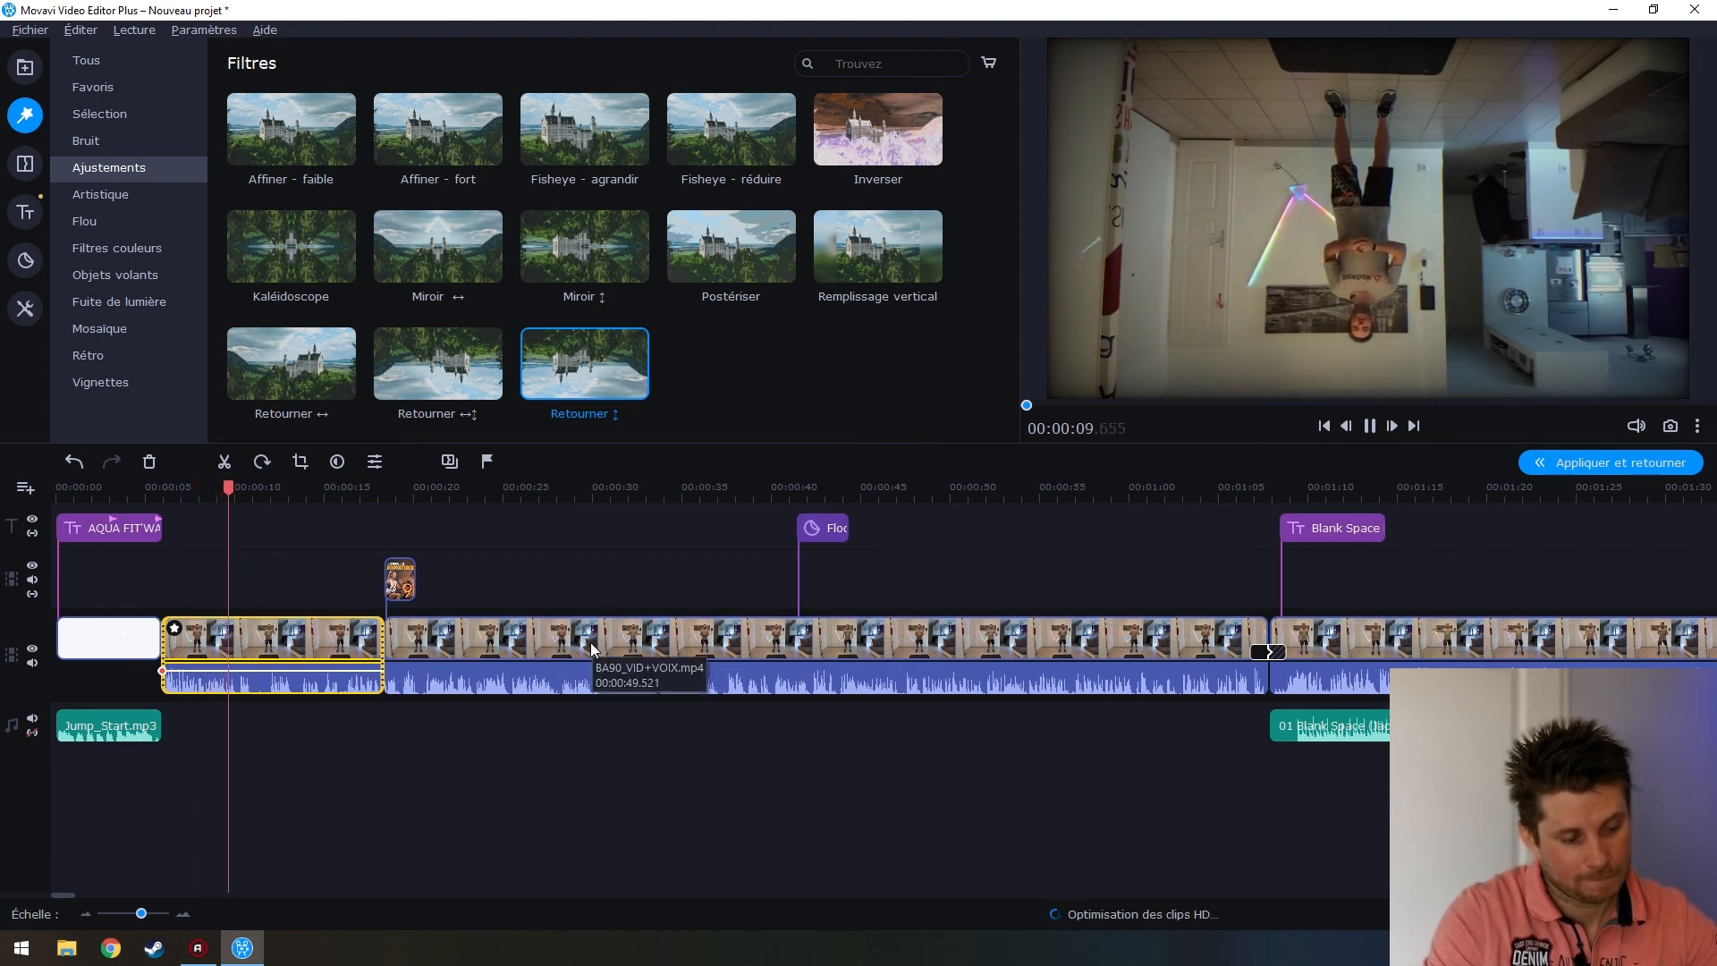
pyautogui.press('space')
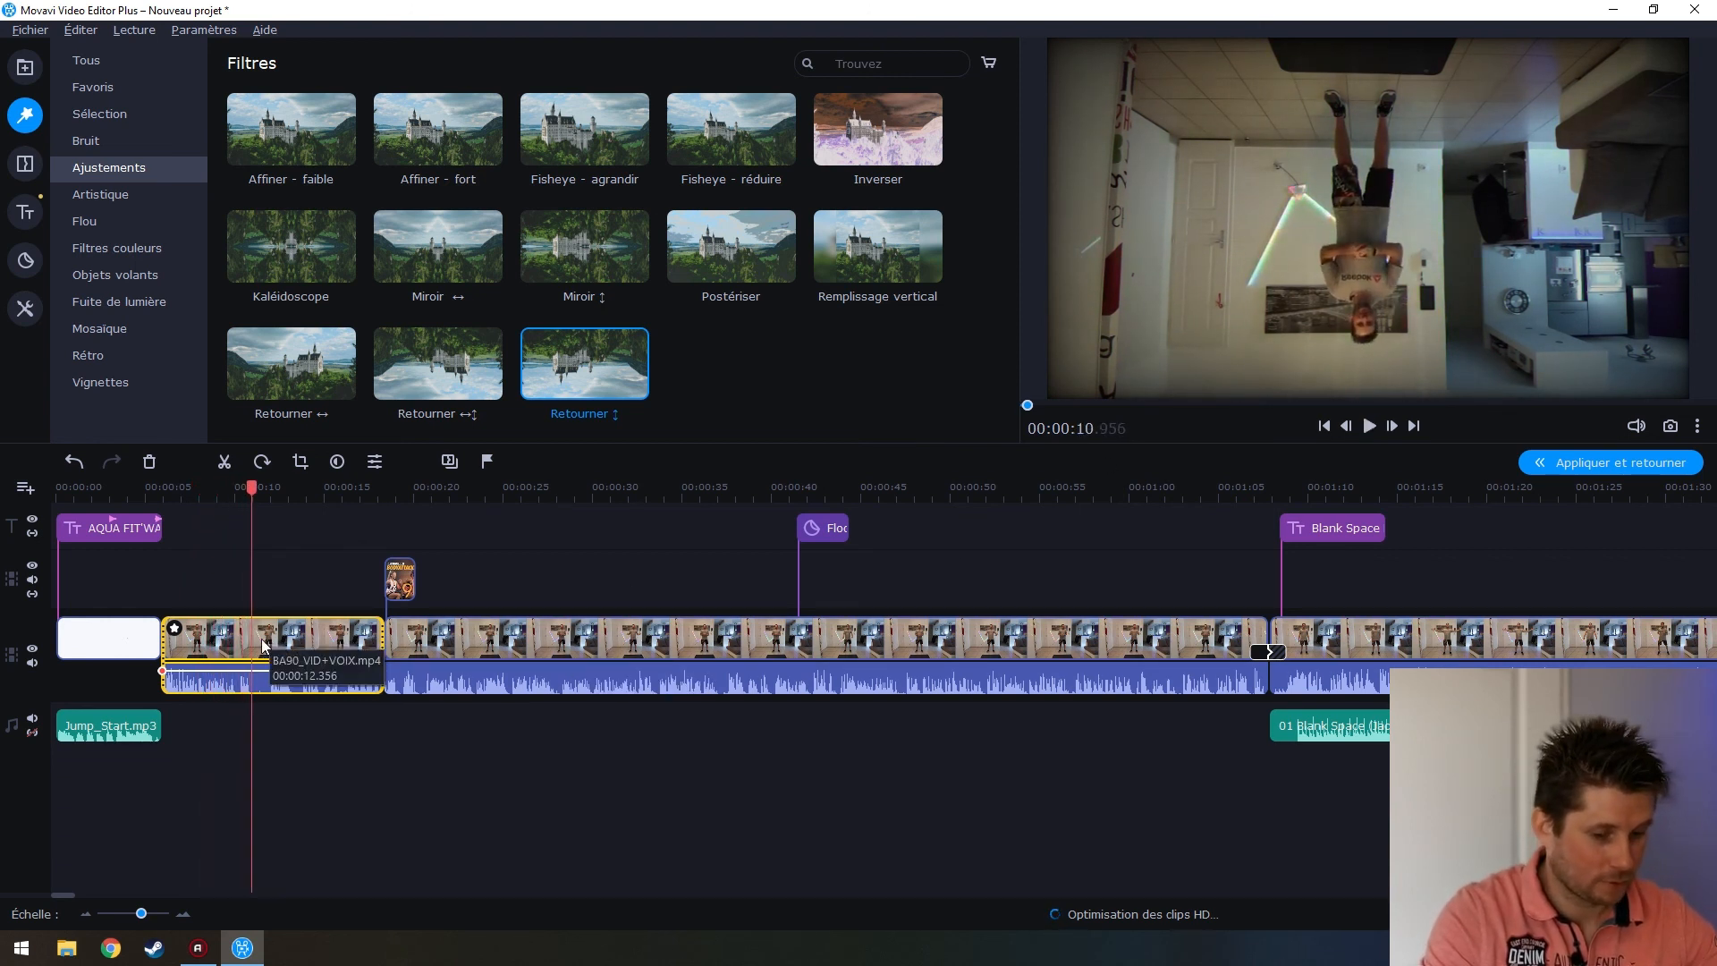
pyautogui.click(176, 631)
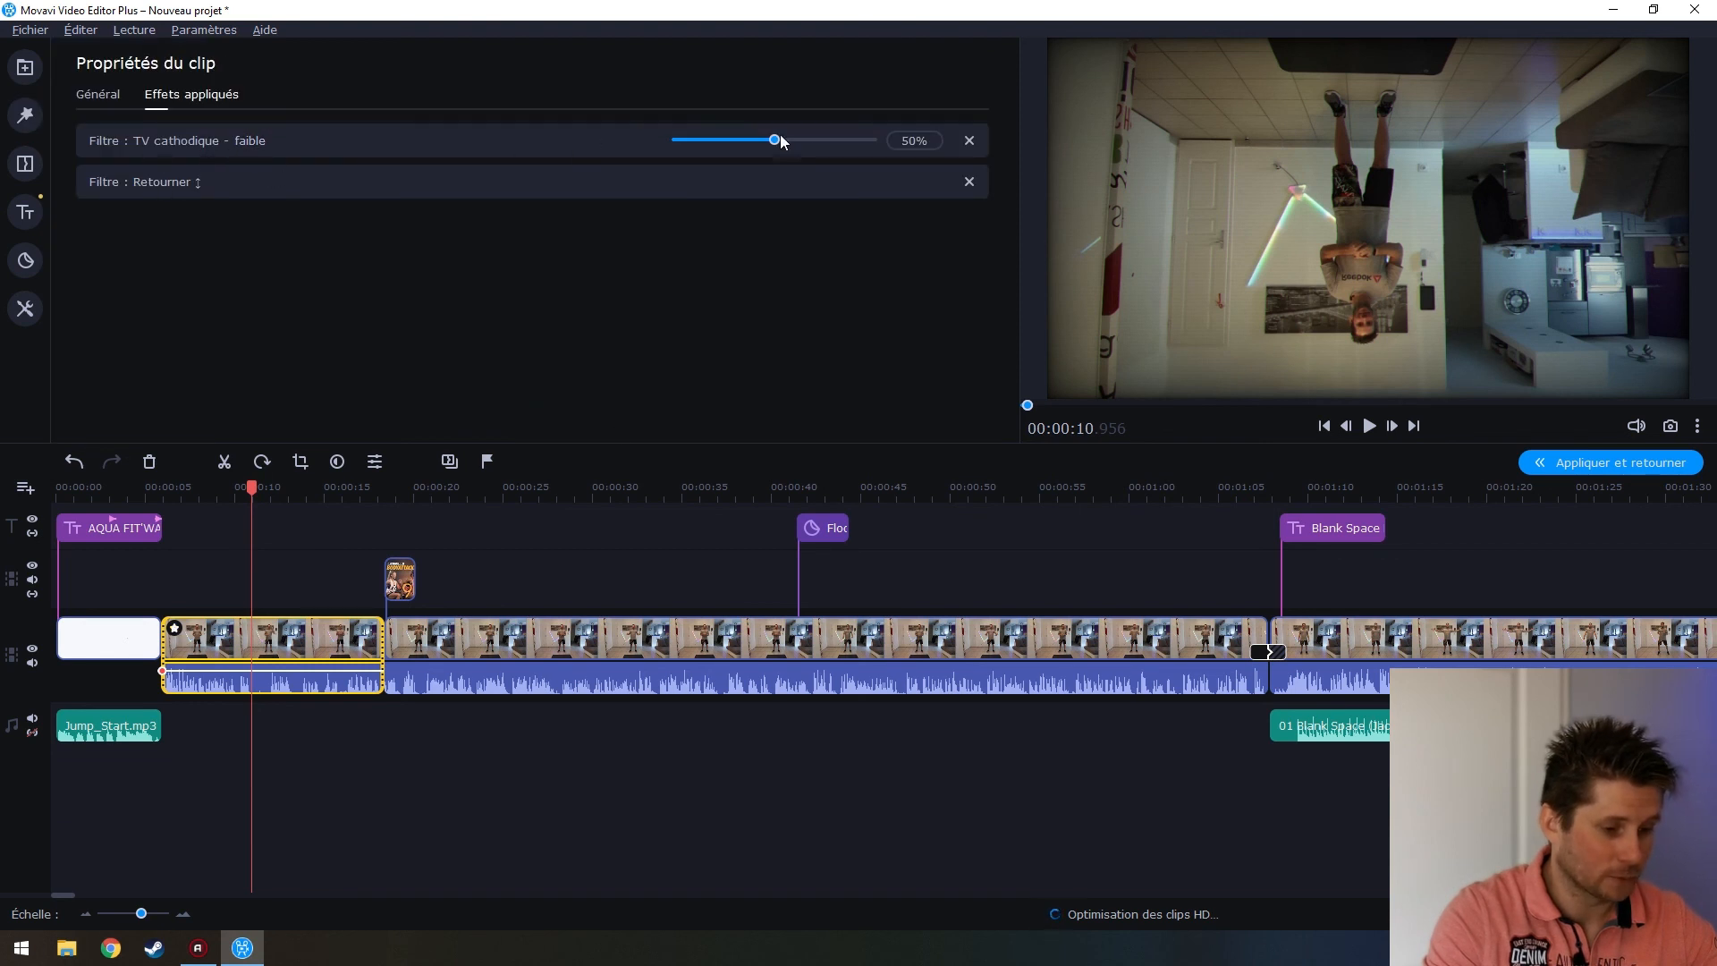
# Delete the TV cathodique - faible and Retourner ↕ filters from the first clip
pyautogui.click(968, 141)
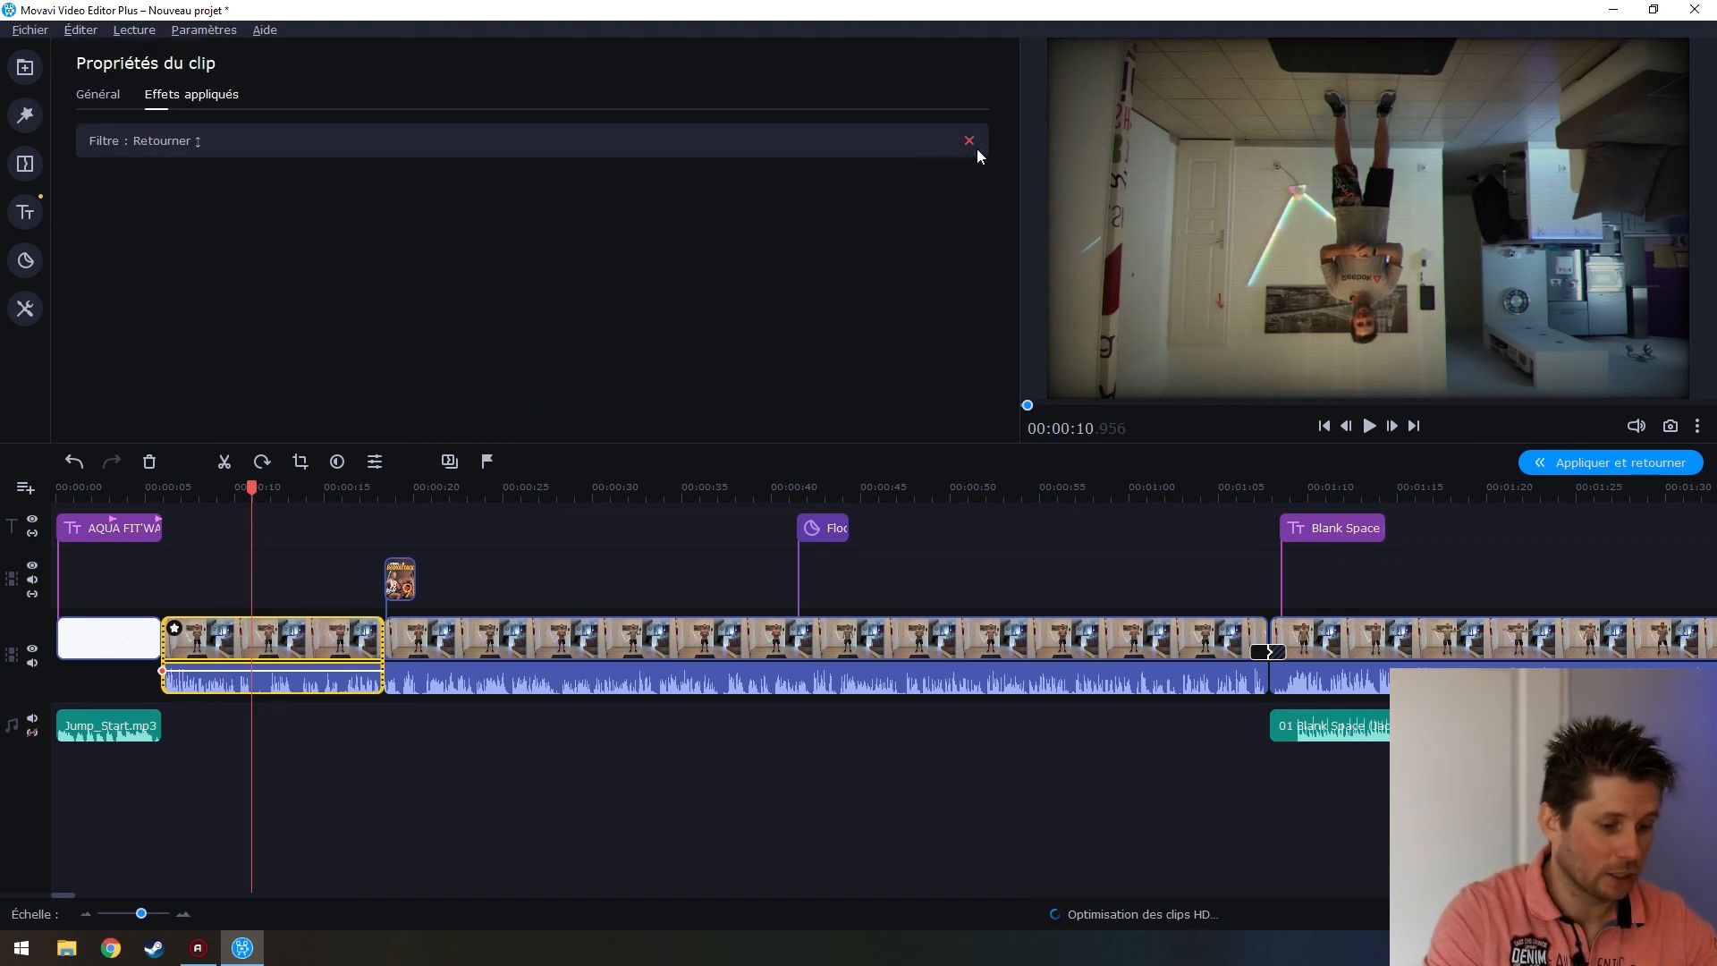
pyautogui.click(970, 141)
pyautogui.click(285, 626)
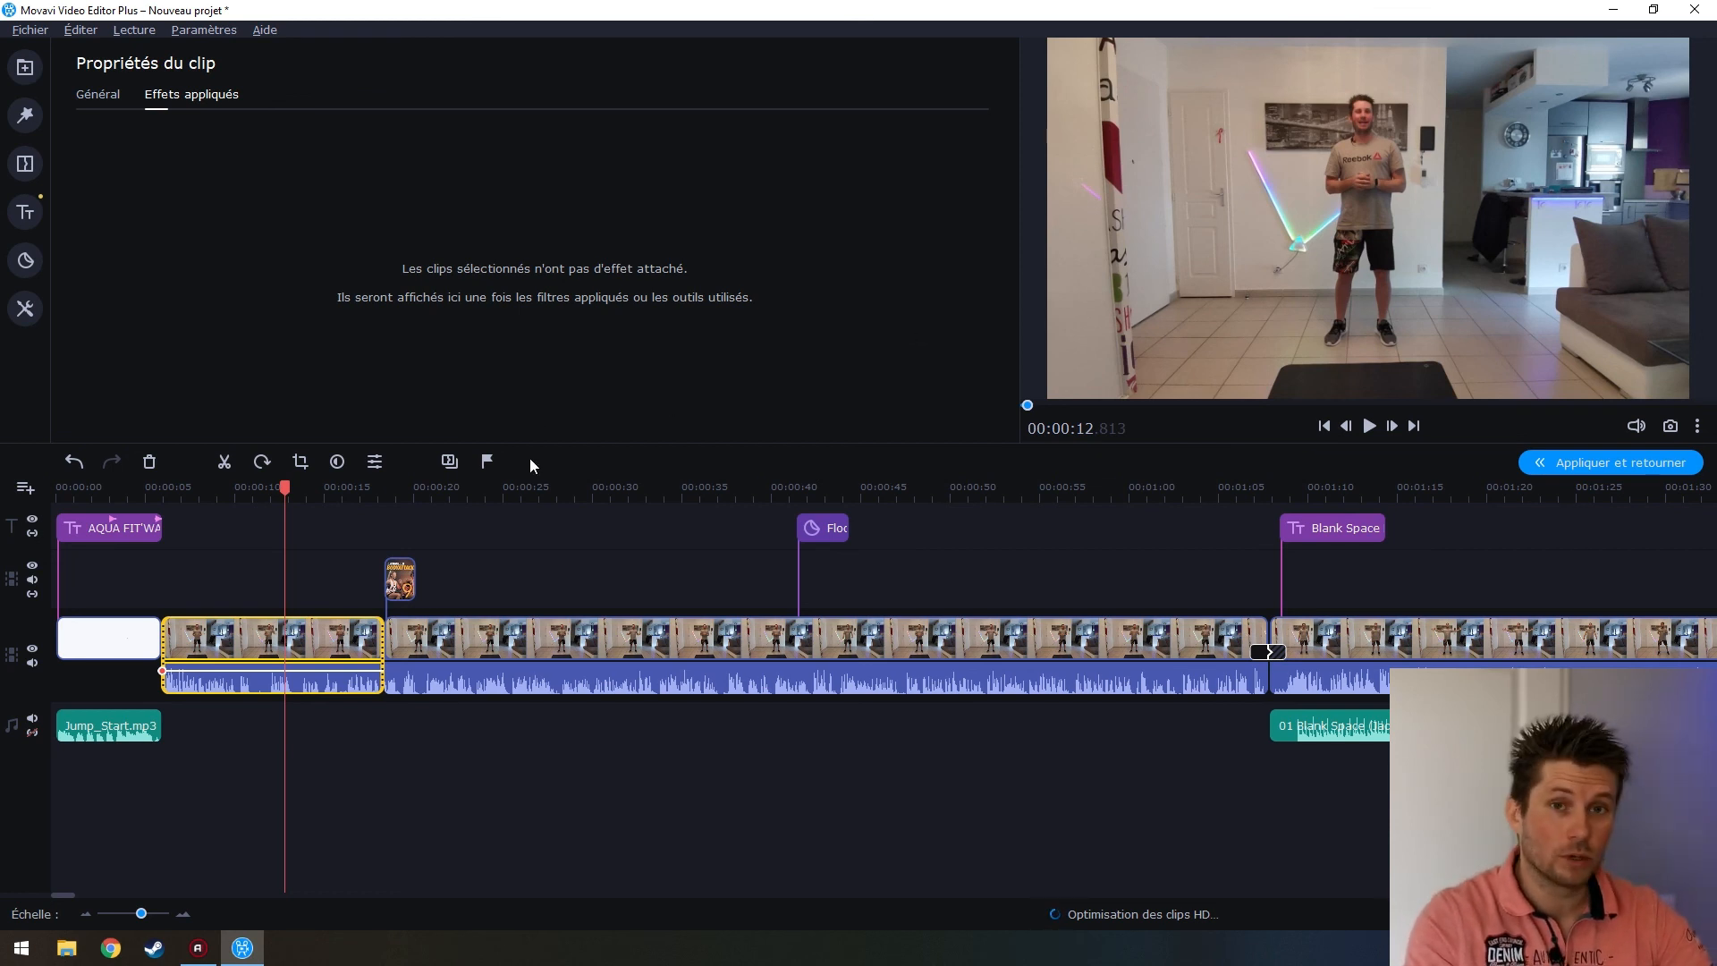
# Confirm no effects remain on the clip at about 10 seconds, then bring up the Outils panel
pyautogui.click(242, 634)
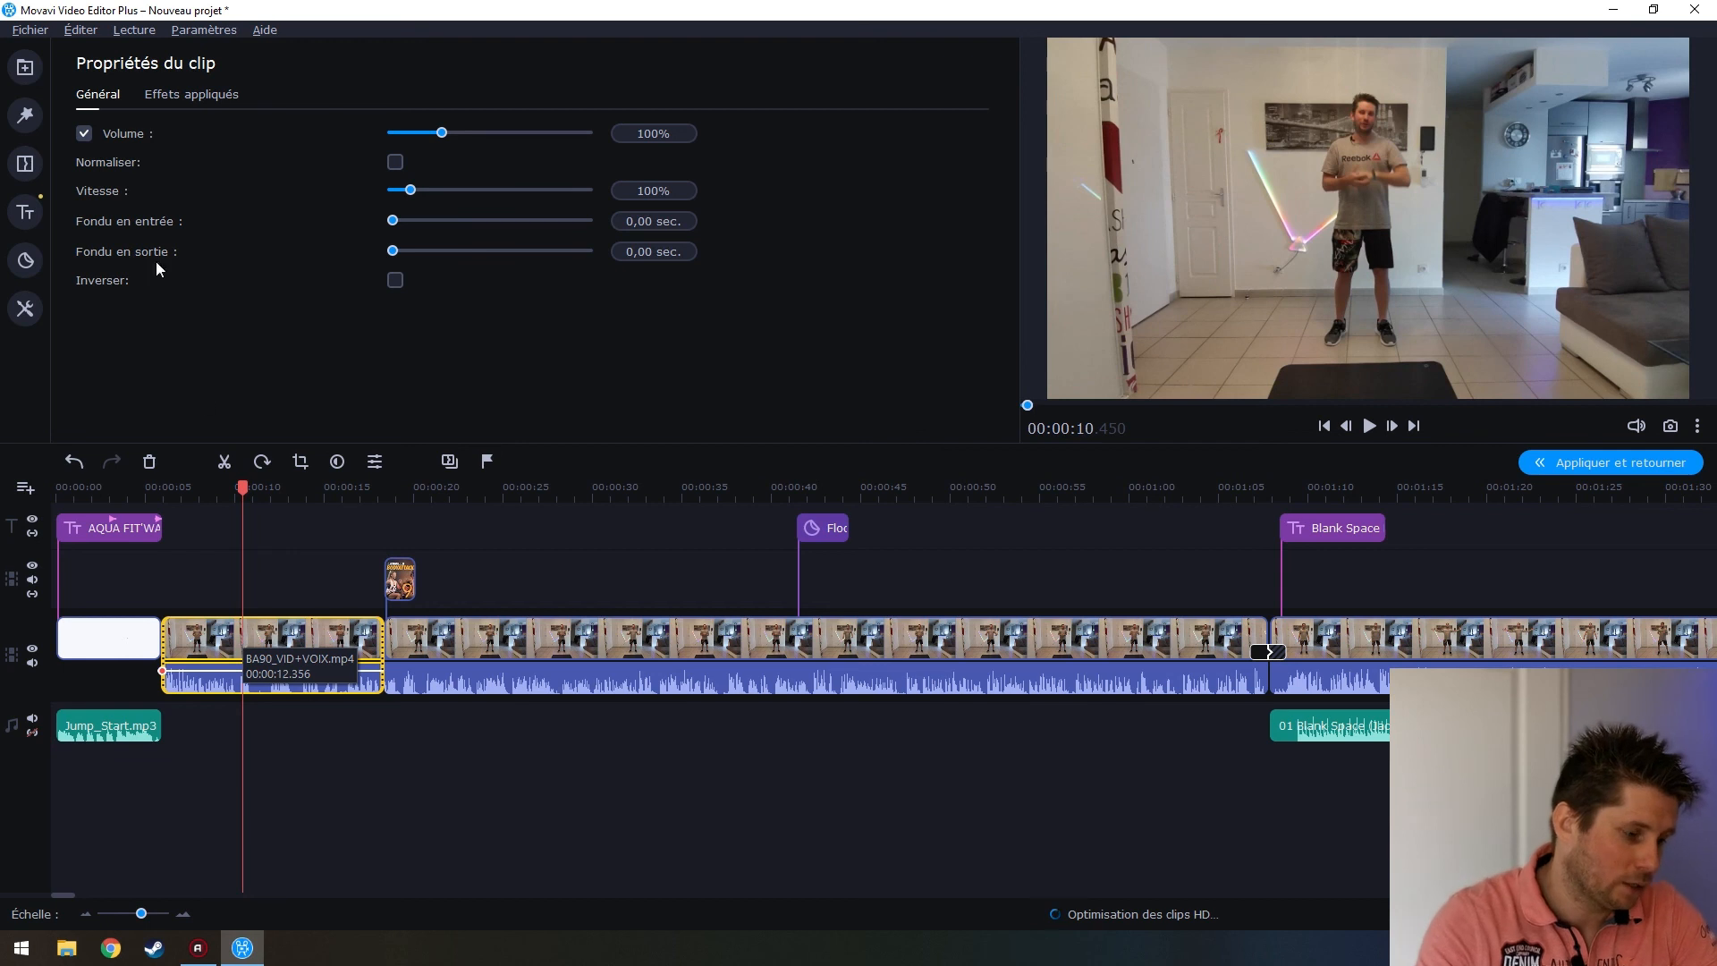
pyautogui.click(192, 94)
pyautogui.click(116, 98)
pyautogui.click(230, 97)
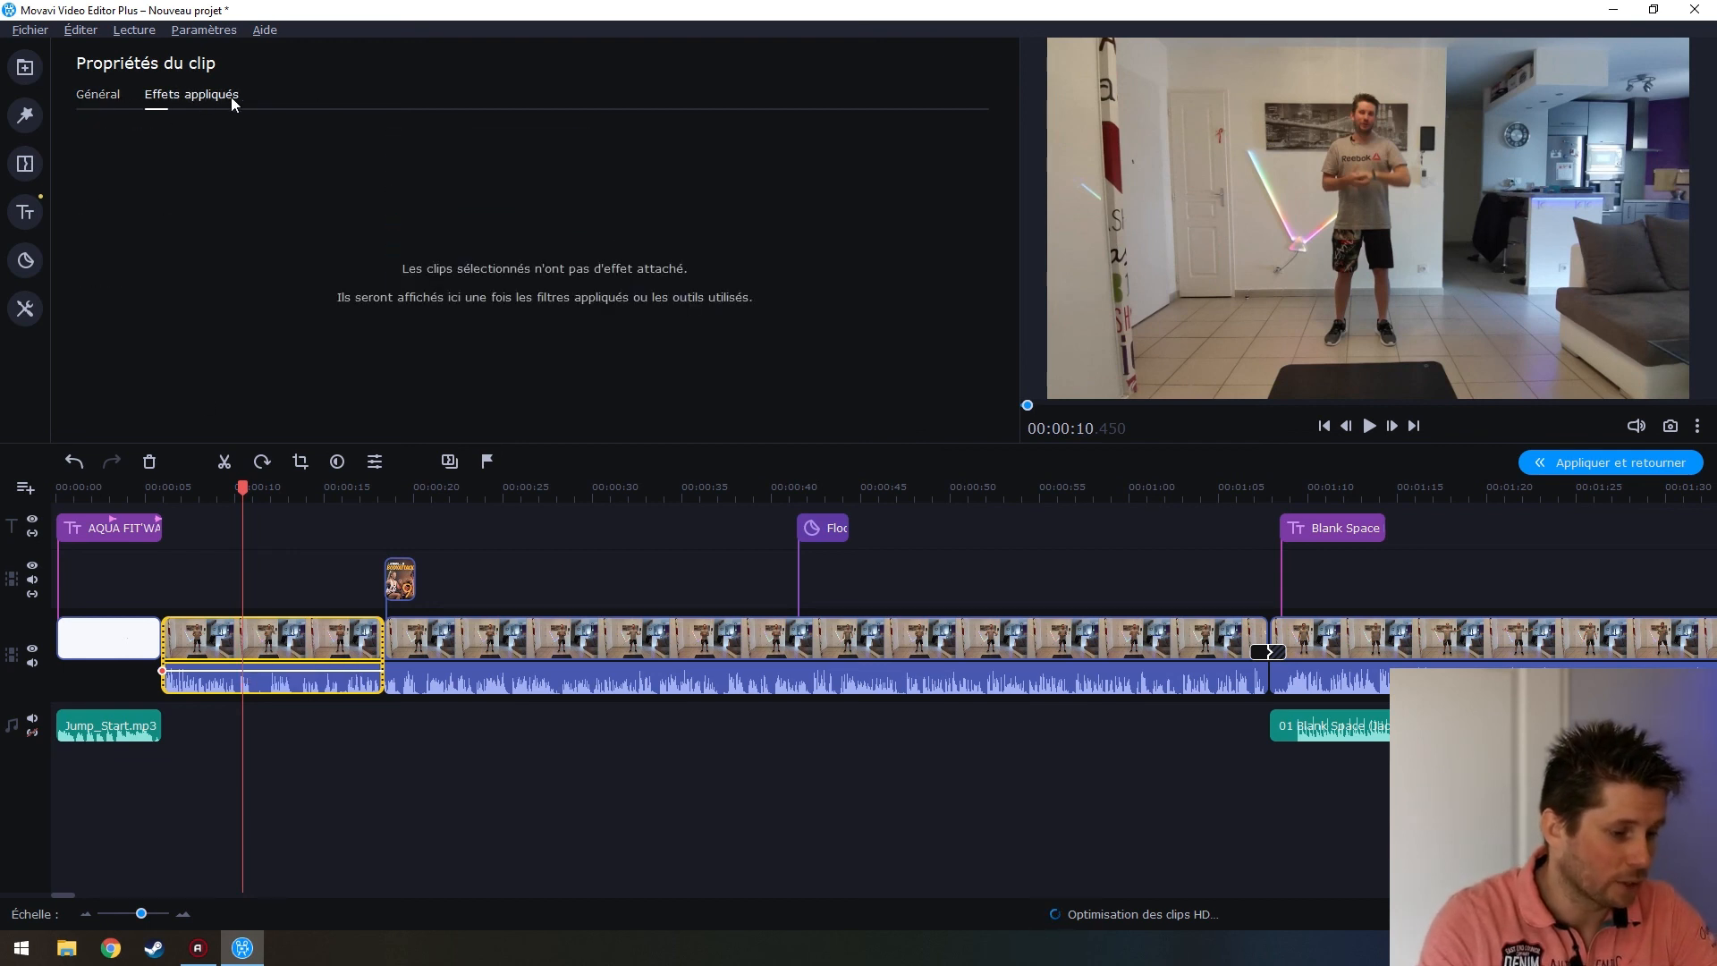
pyautogui.click(105, 99)
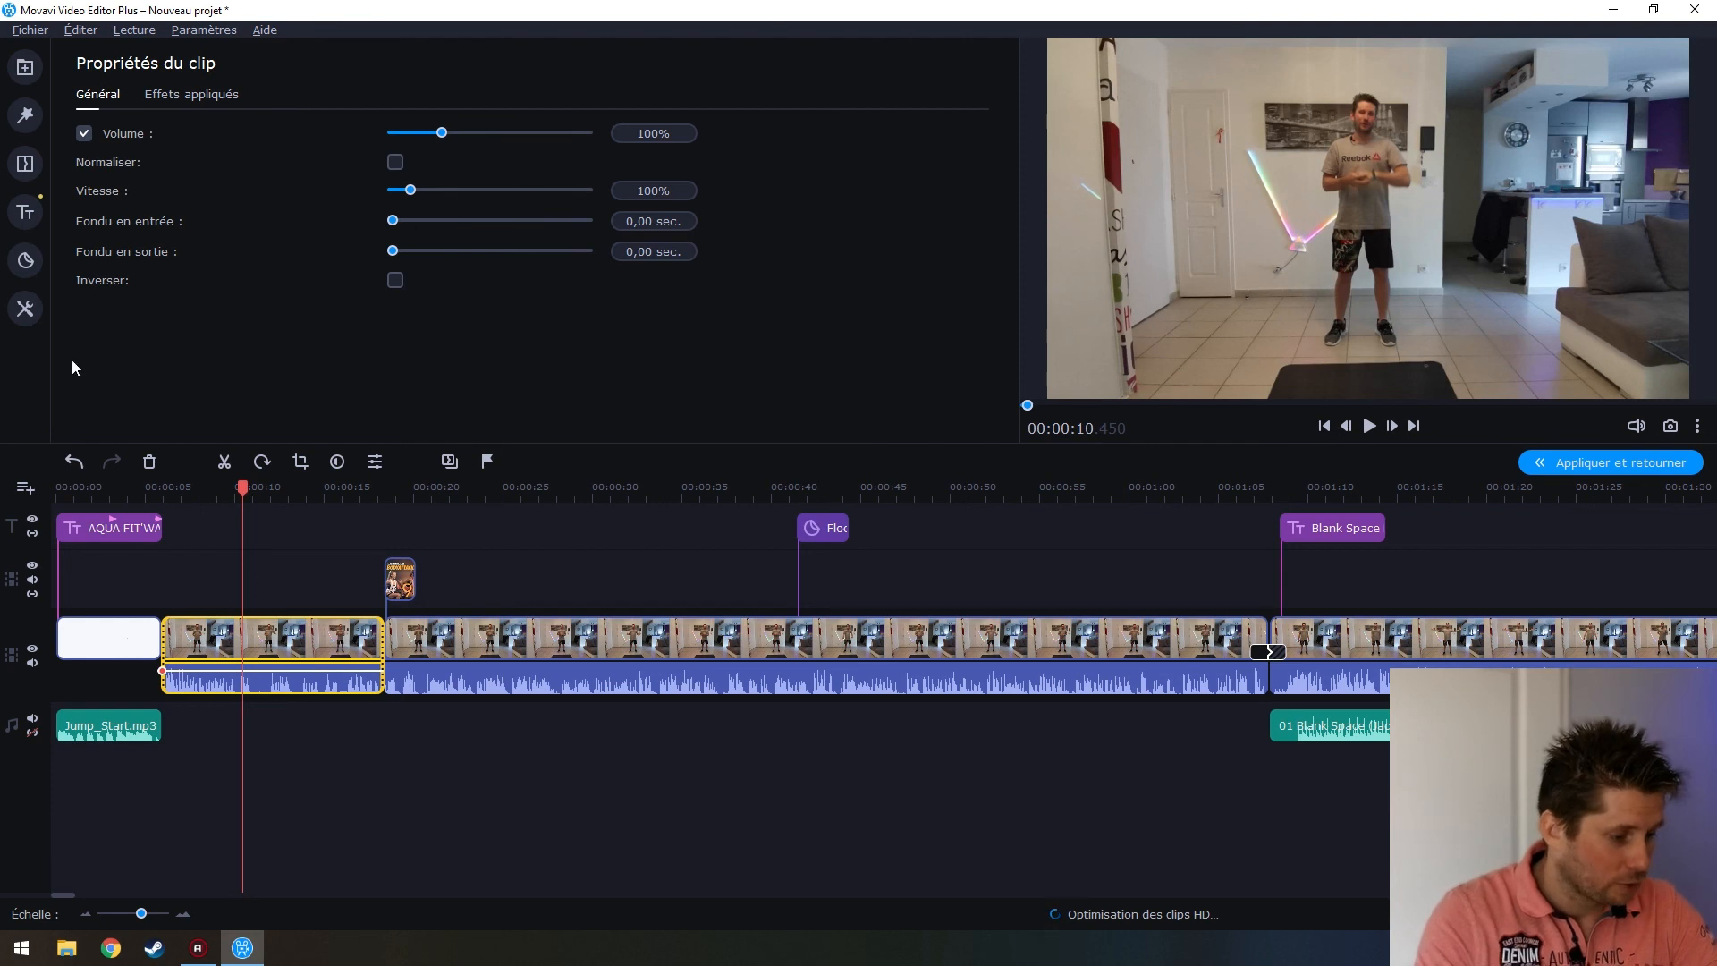
pyautogui.click(25, 320)
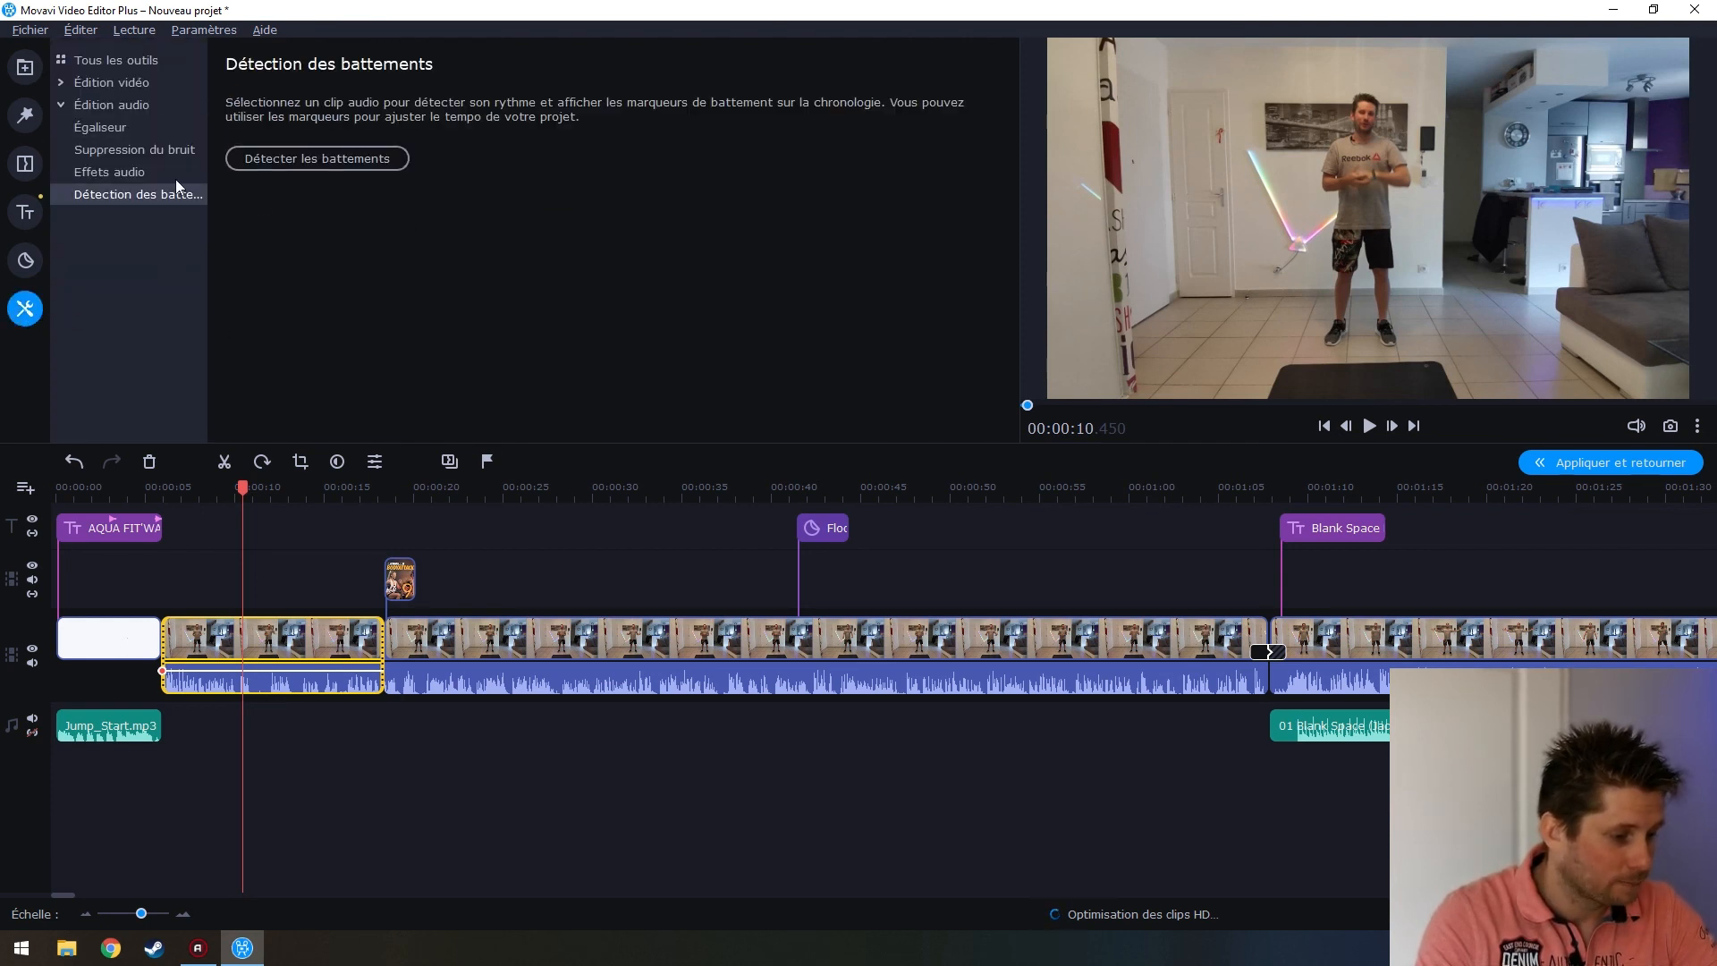
# Crop the first clip with Rogner et pivoter to a narrow upright frame around the exerciser, then play it
pyautogui.click(136, 78)
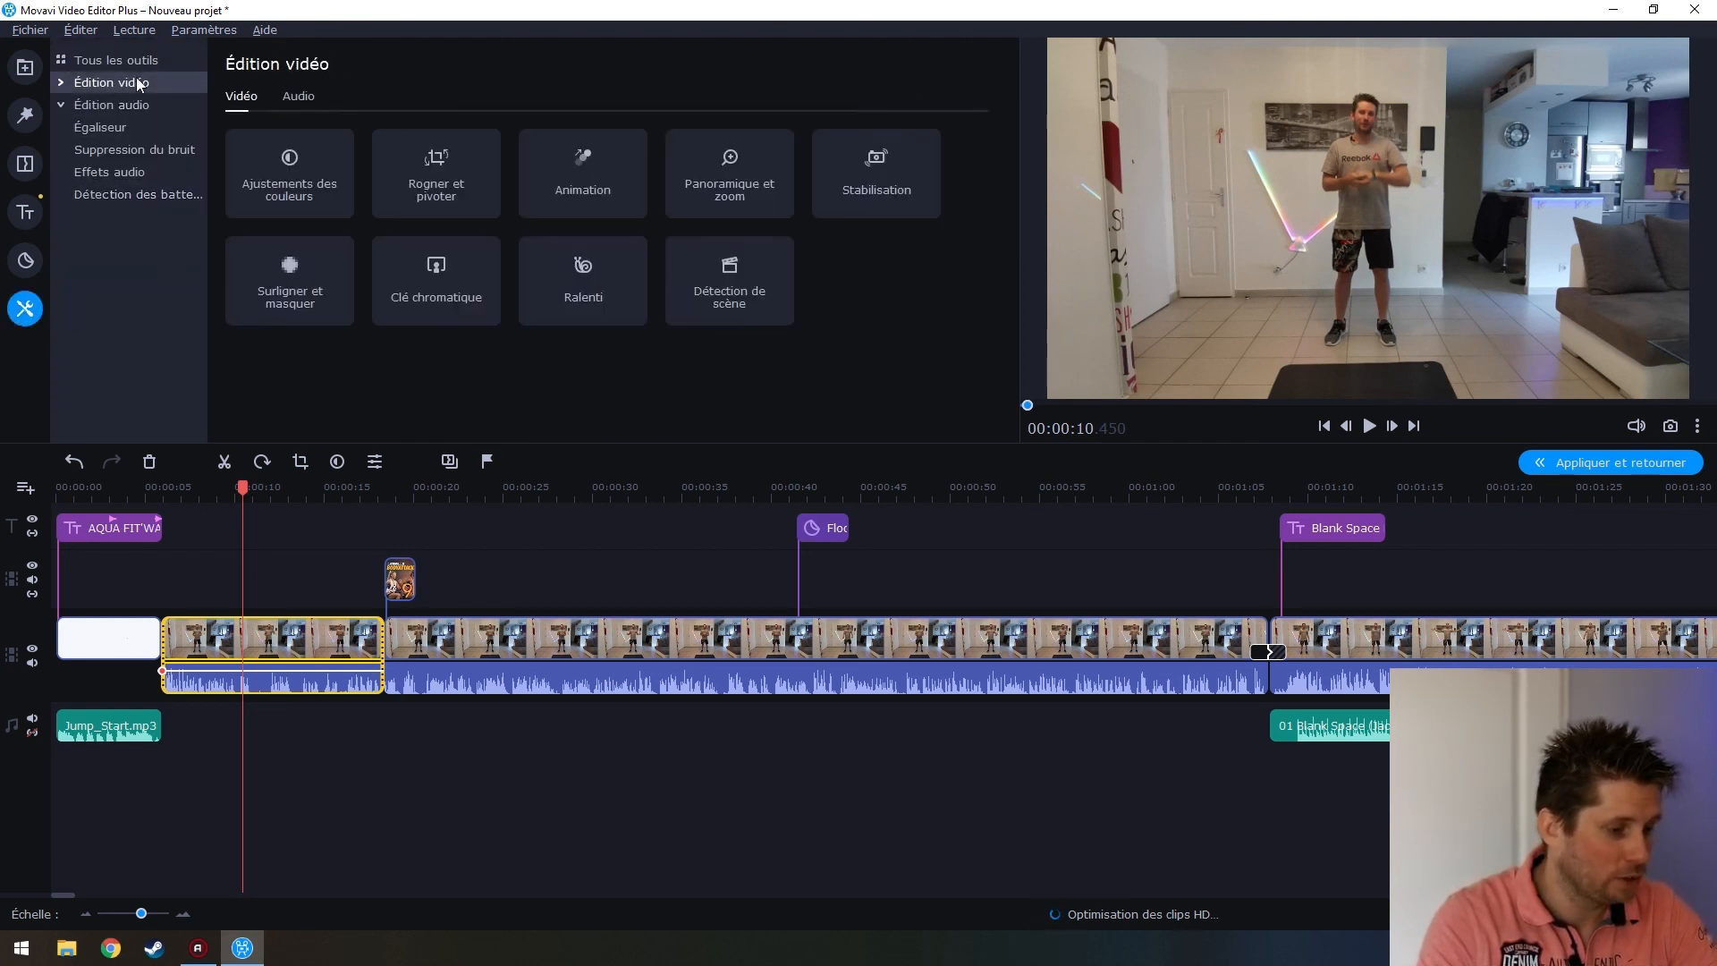
pyautogui.click(414, 175)
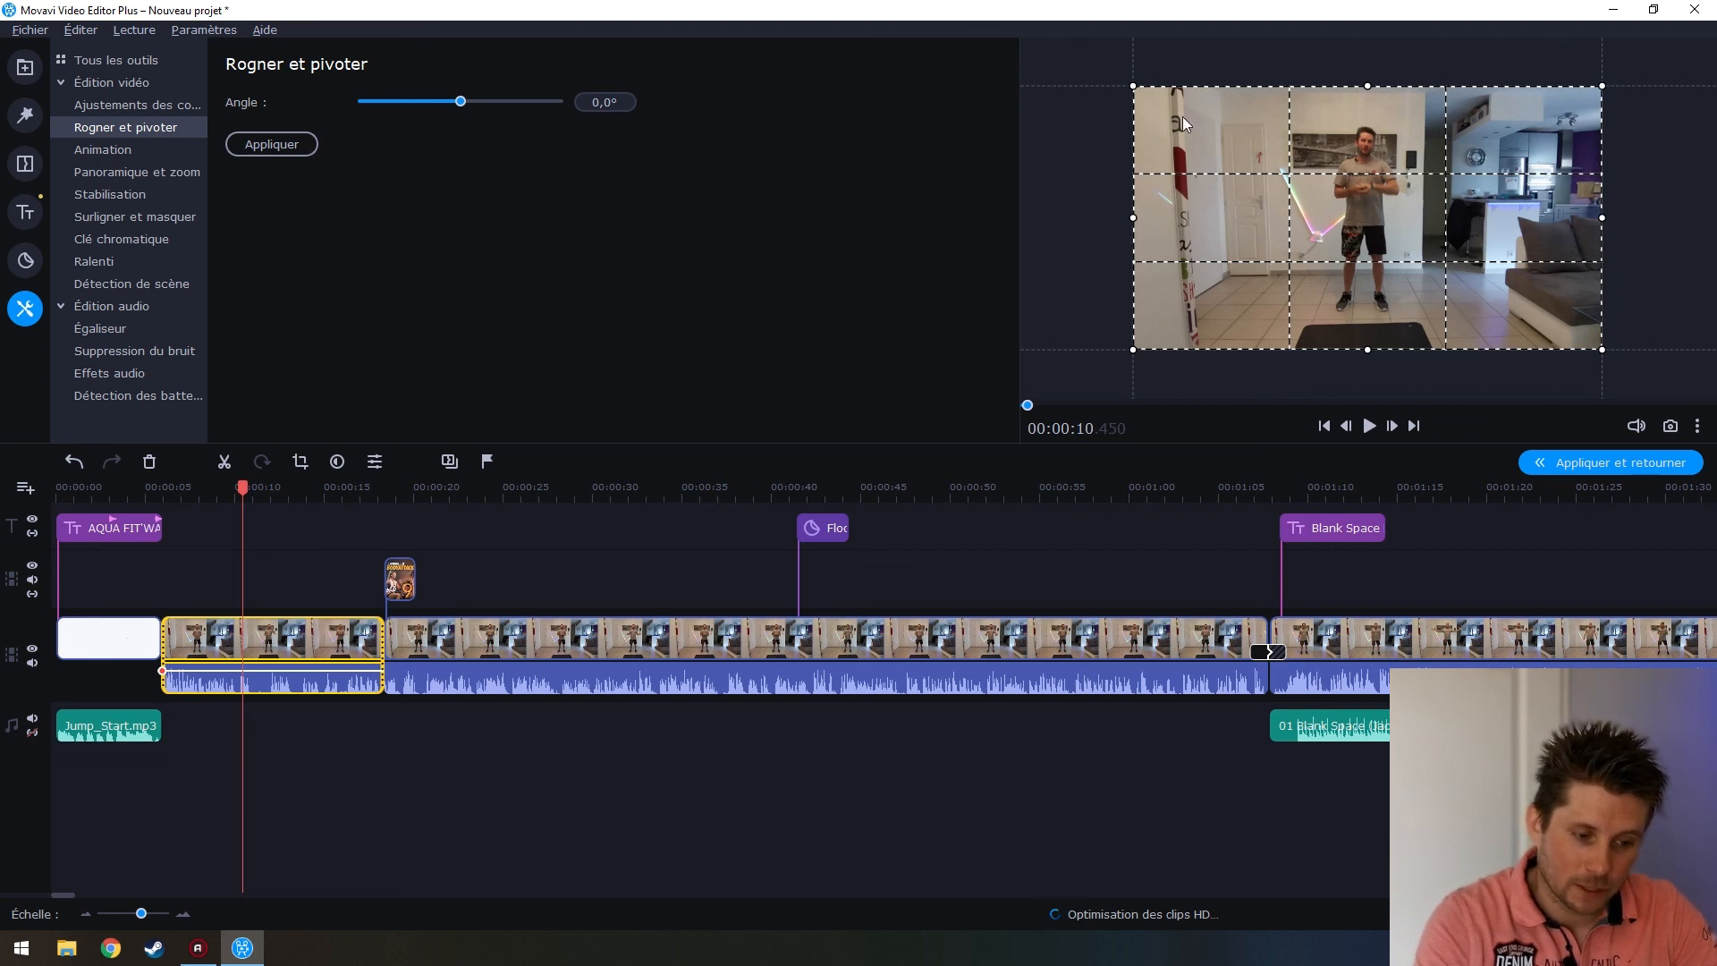
pyautogui.moveTo(1133, 218); pyautogui.dragTo(1294, 196)
pyautogui.moveTo(1605, 215); pyautogui.dragTo(1428, 233)
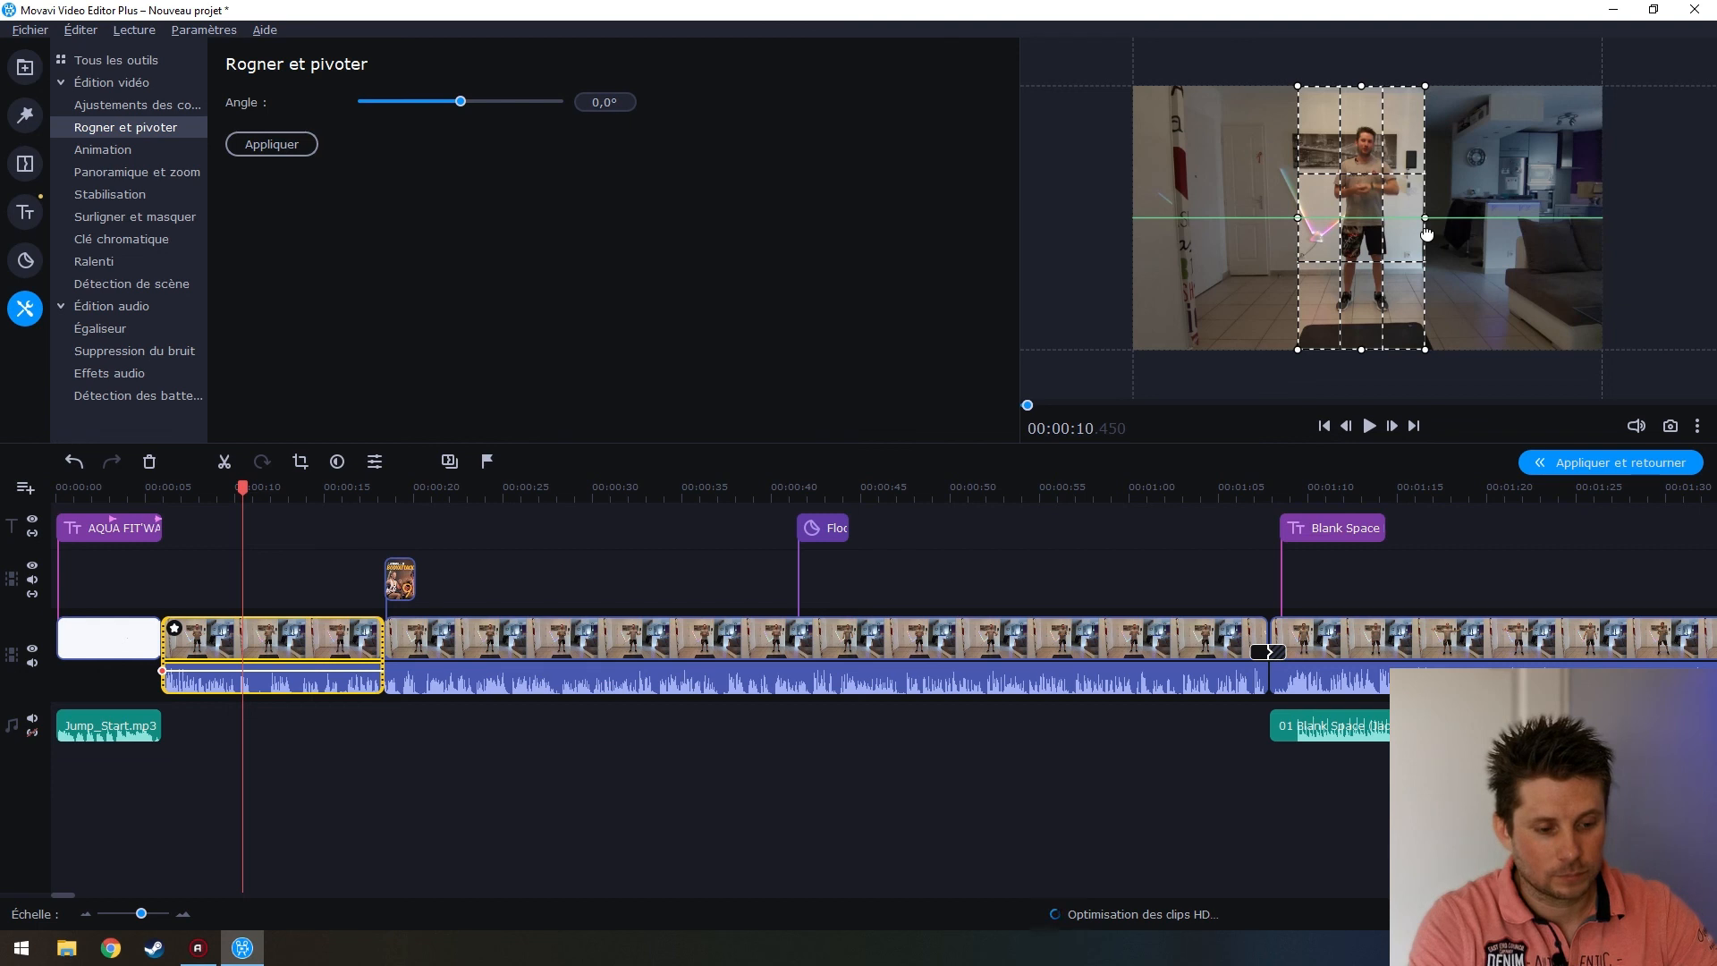
pyautogui.moveTo(1428, 233); pyautogui.dragTo(1431, 247)
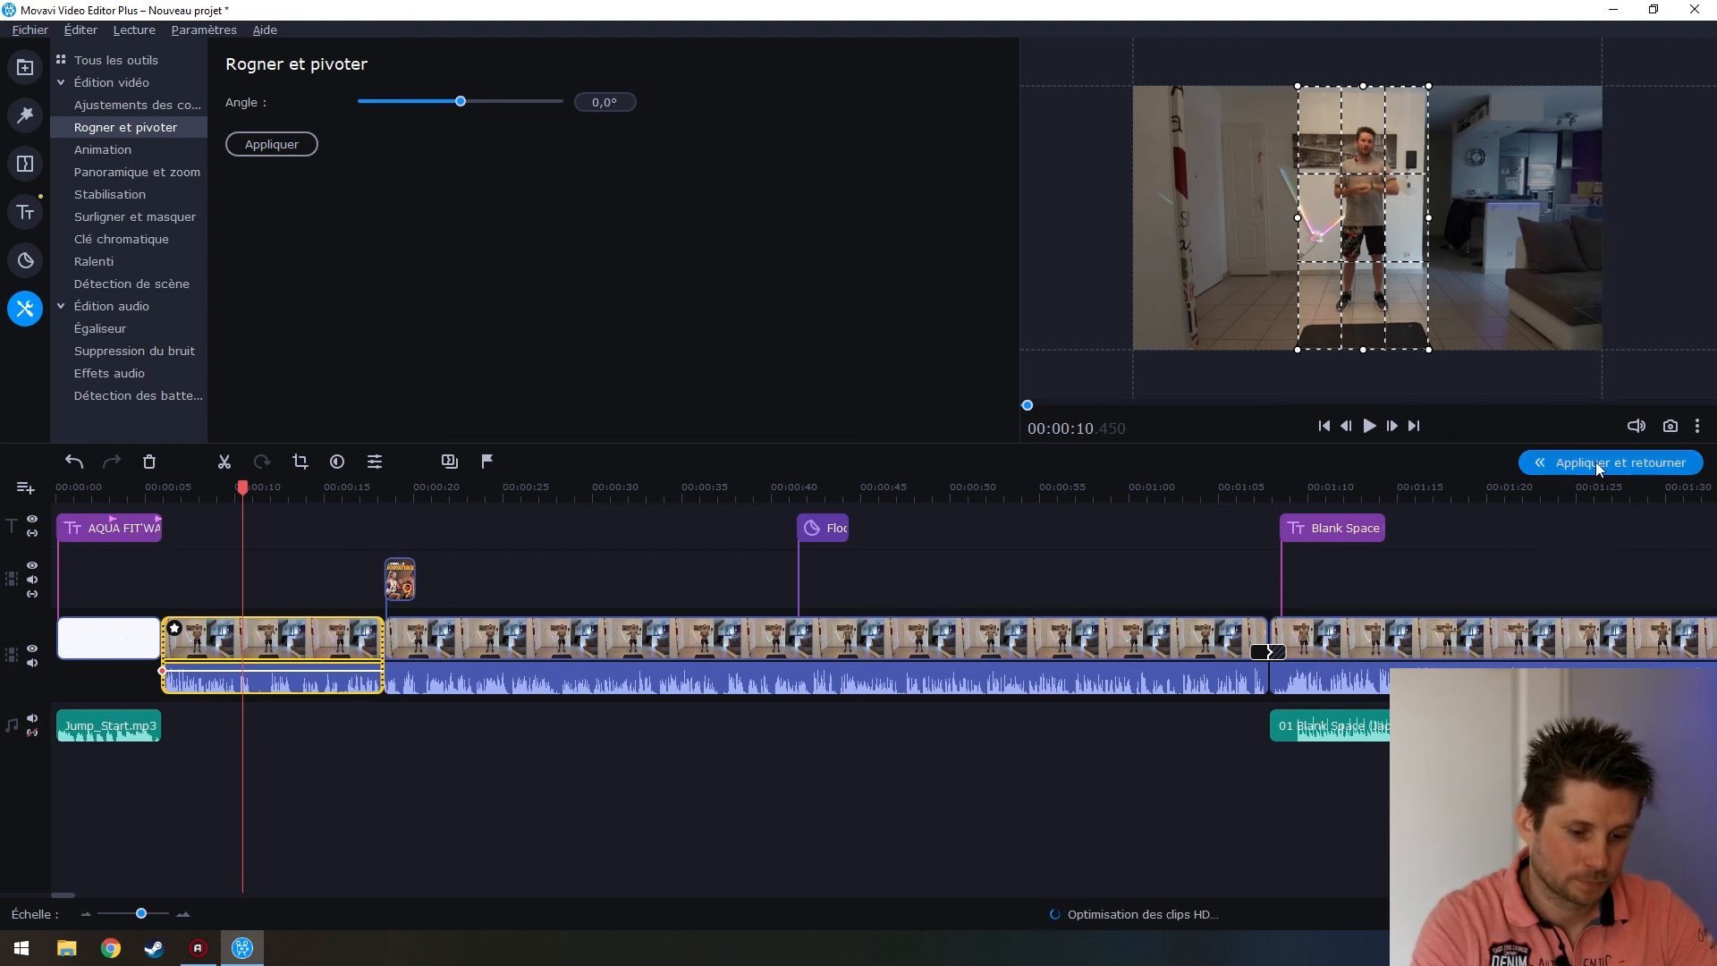
pyautogui.click(272, 144)
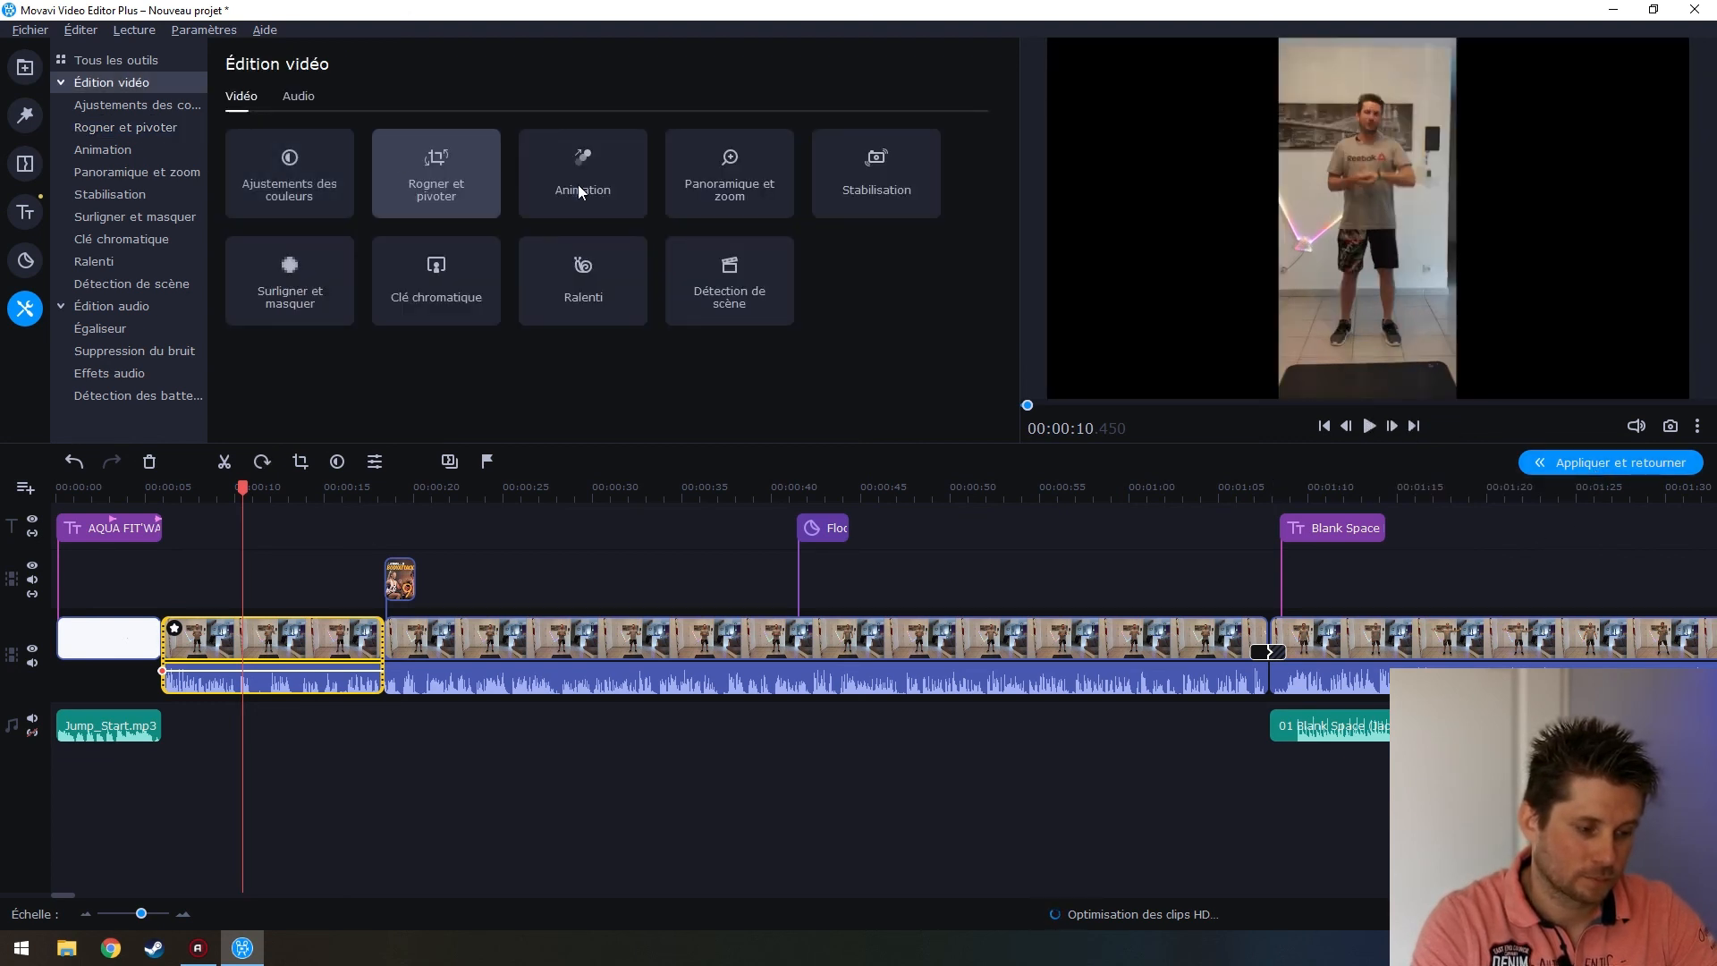
pyautogui.moveTo(242, 487); pyautogui.dragTo(159, 494)
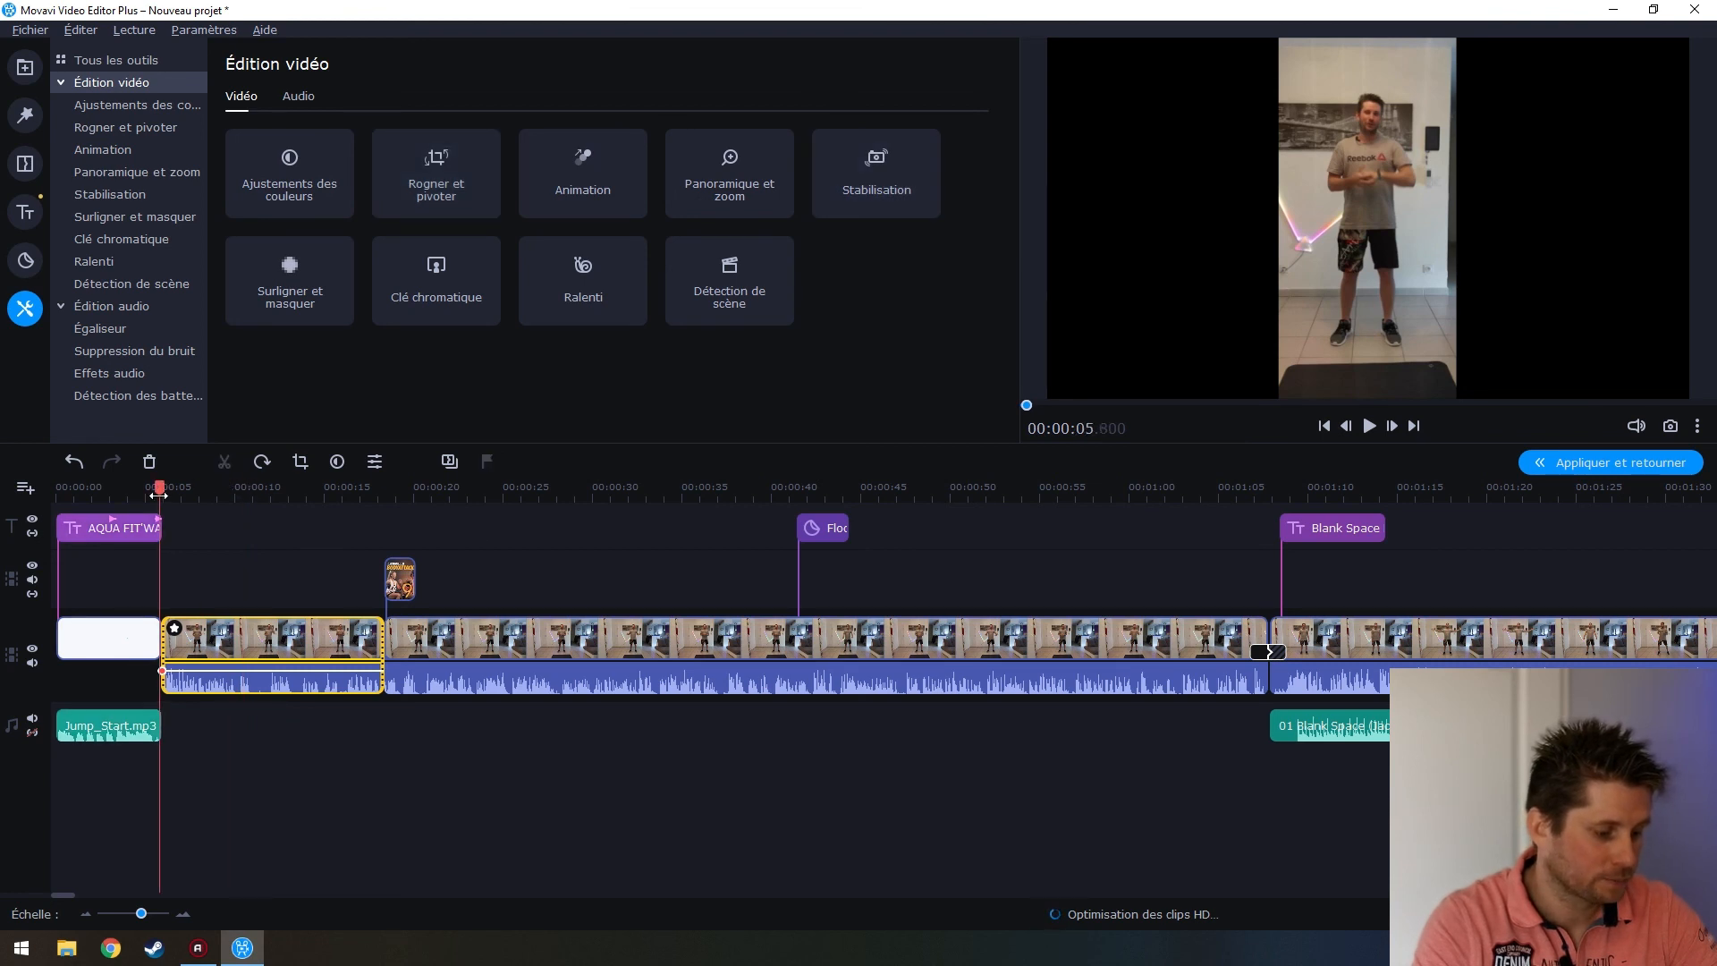
pyautogui.press('space')
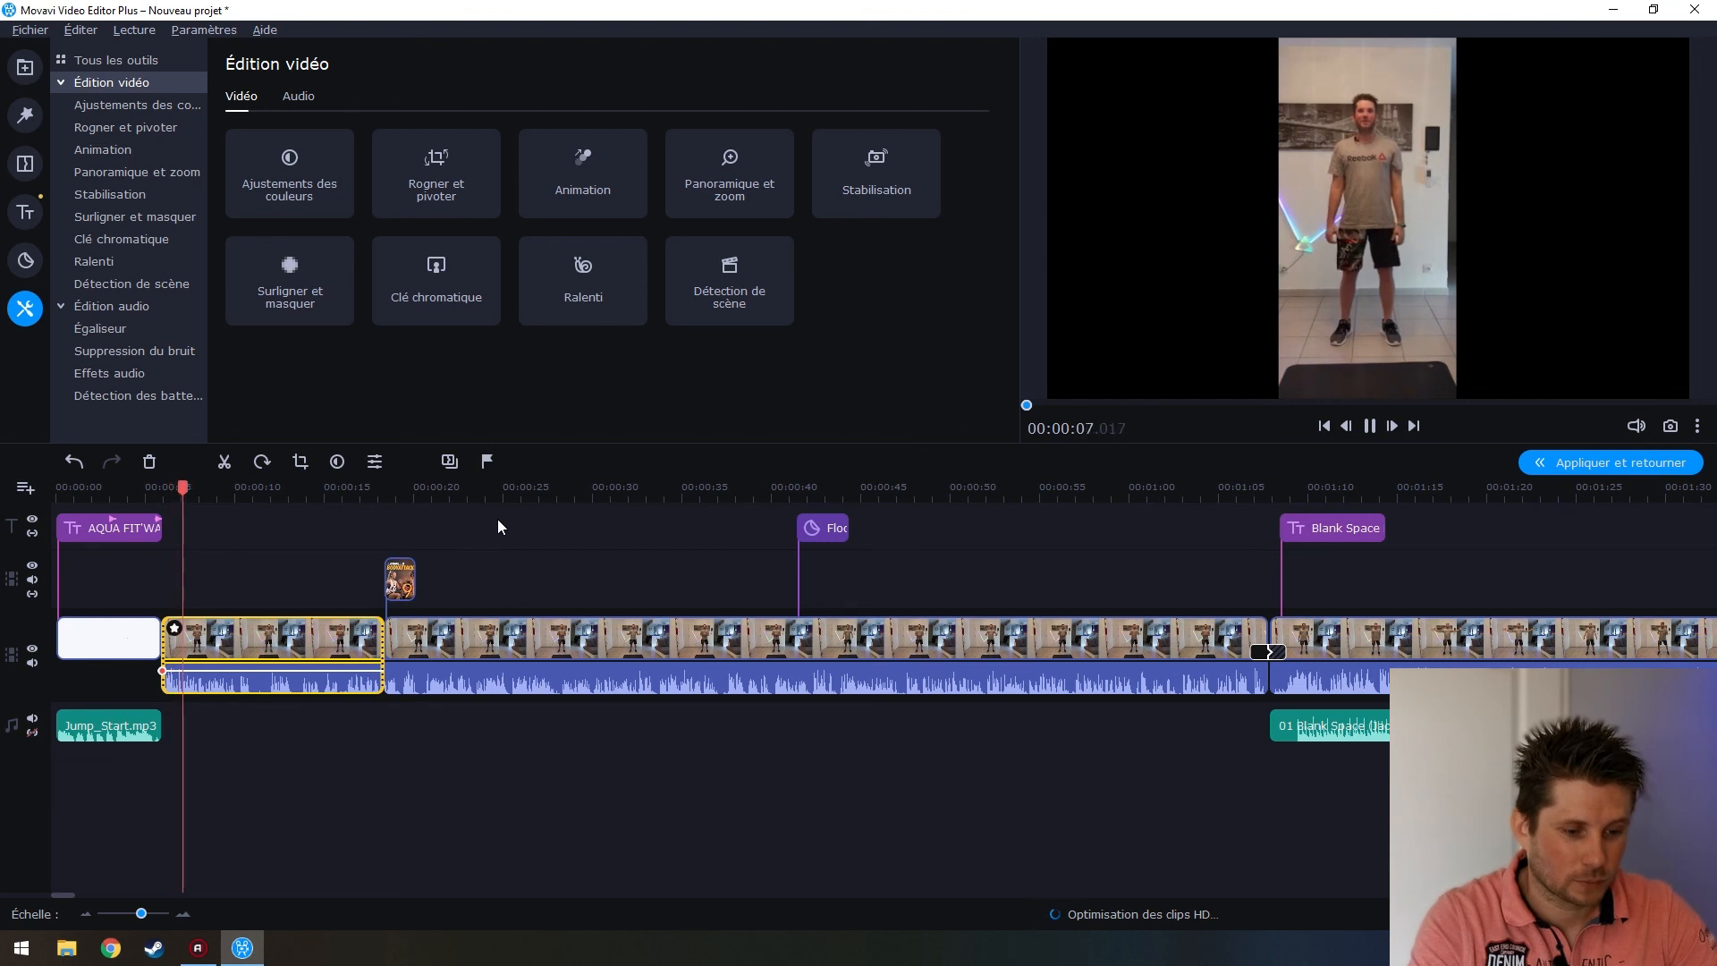
pyautogui.press('space')
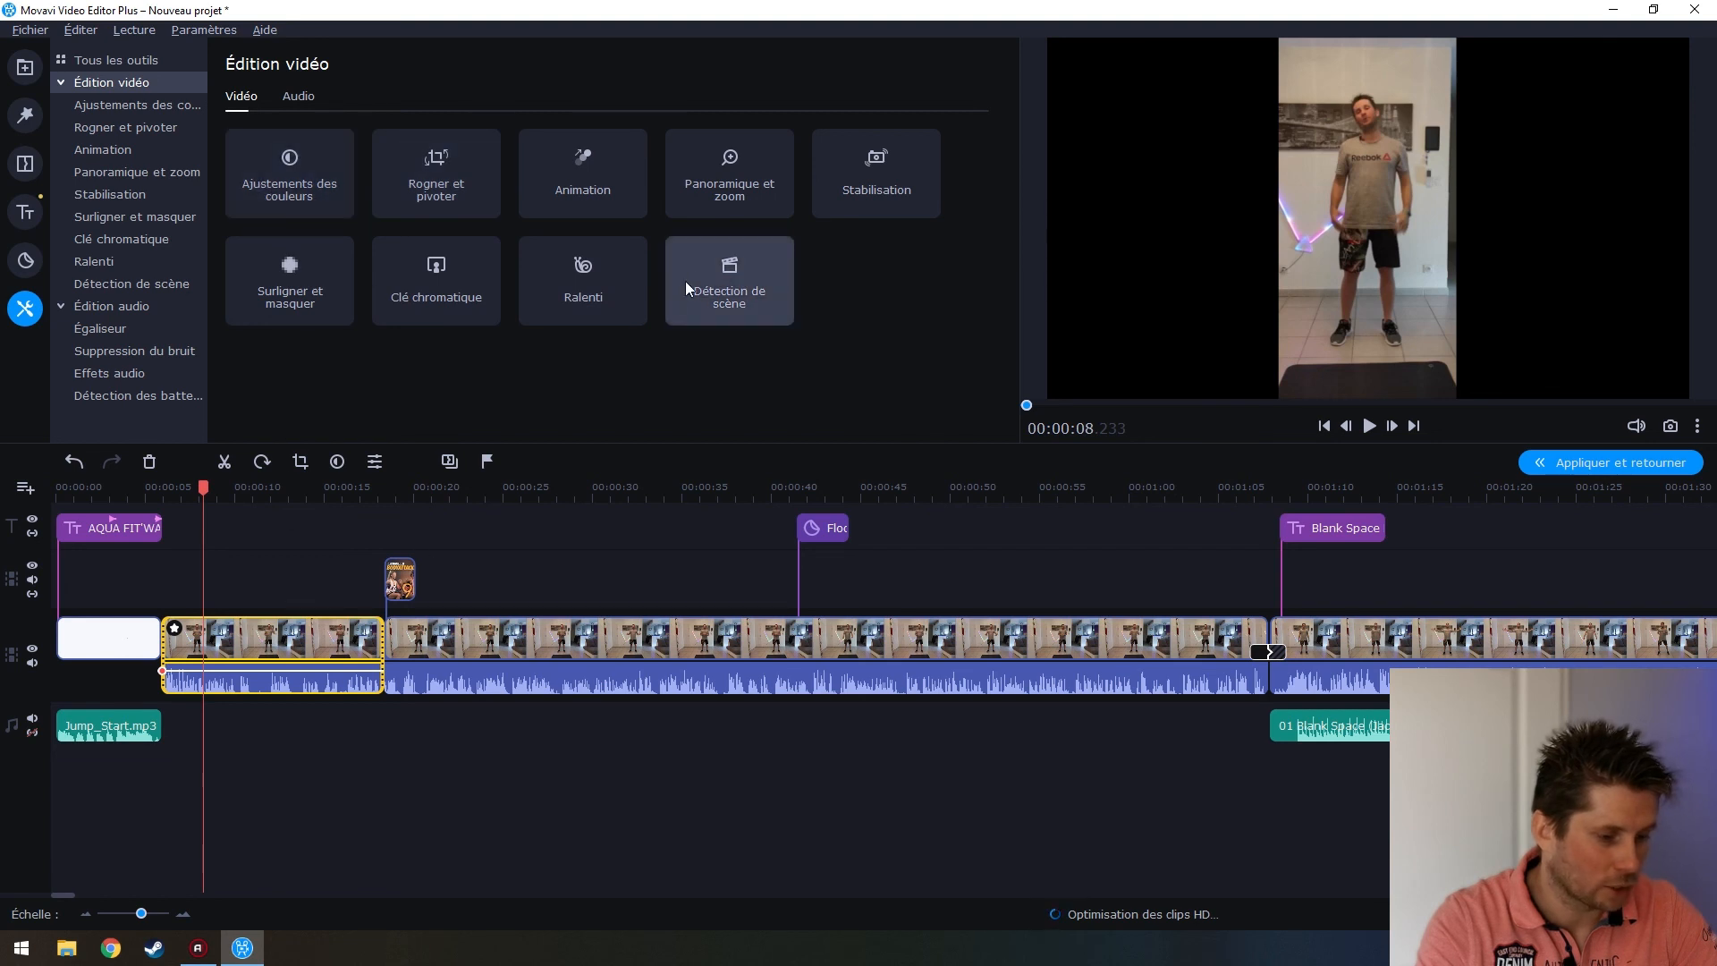
# Add the Zoom avant pan-and-zoom preset to the cropped clip, stretched across its full length
pyautogui.click(733, 205)
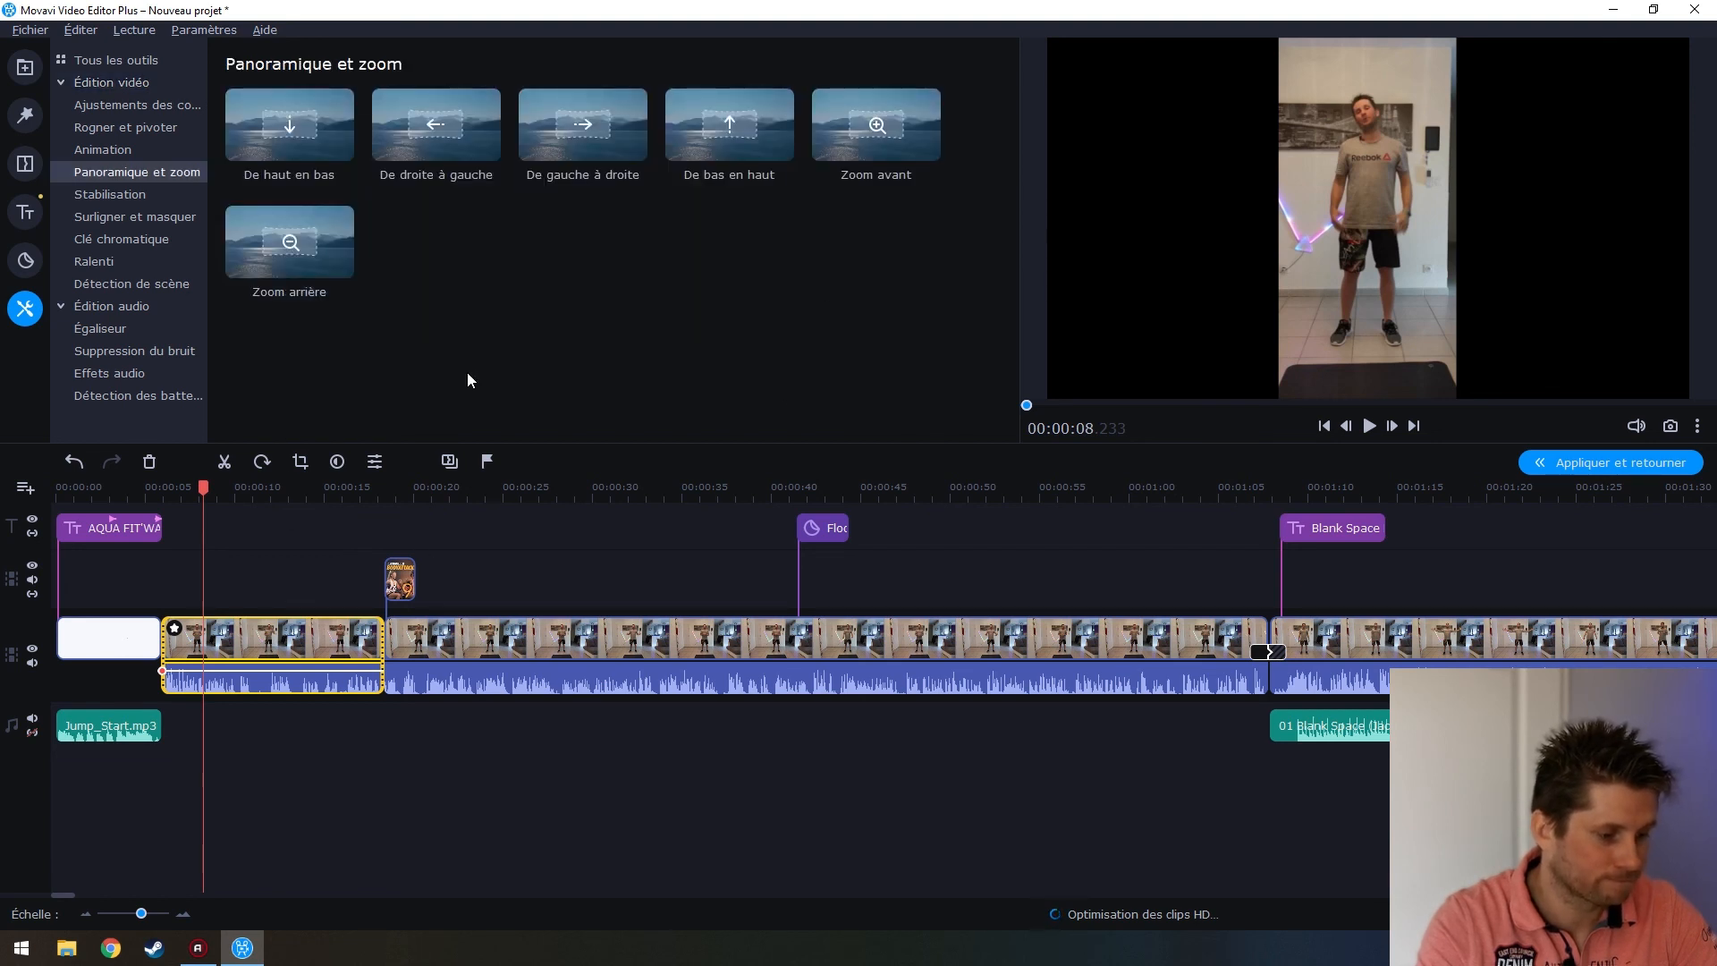
pyautogui.click(899, 143)
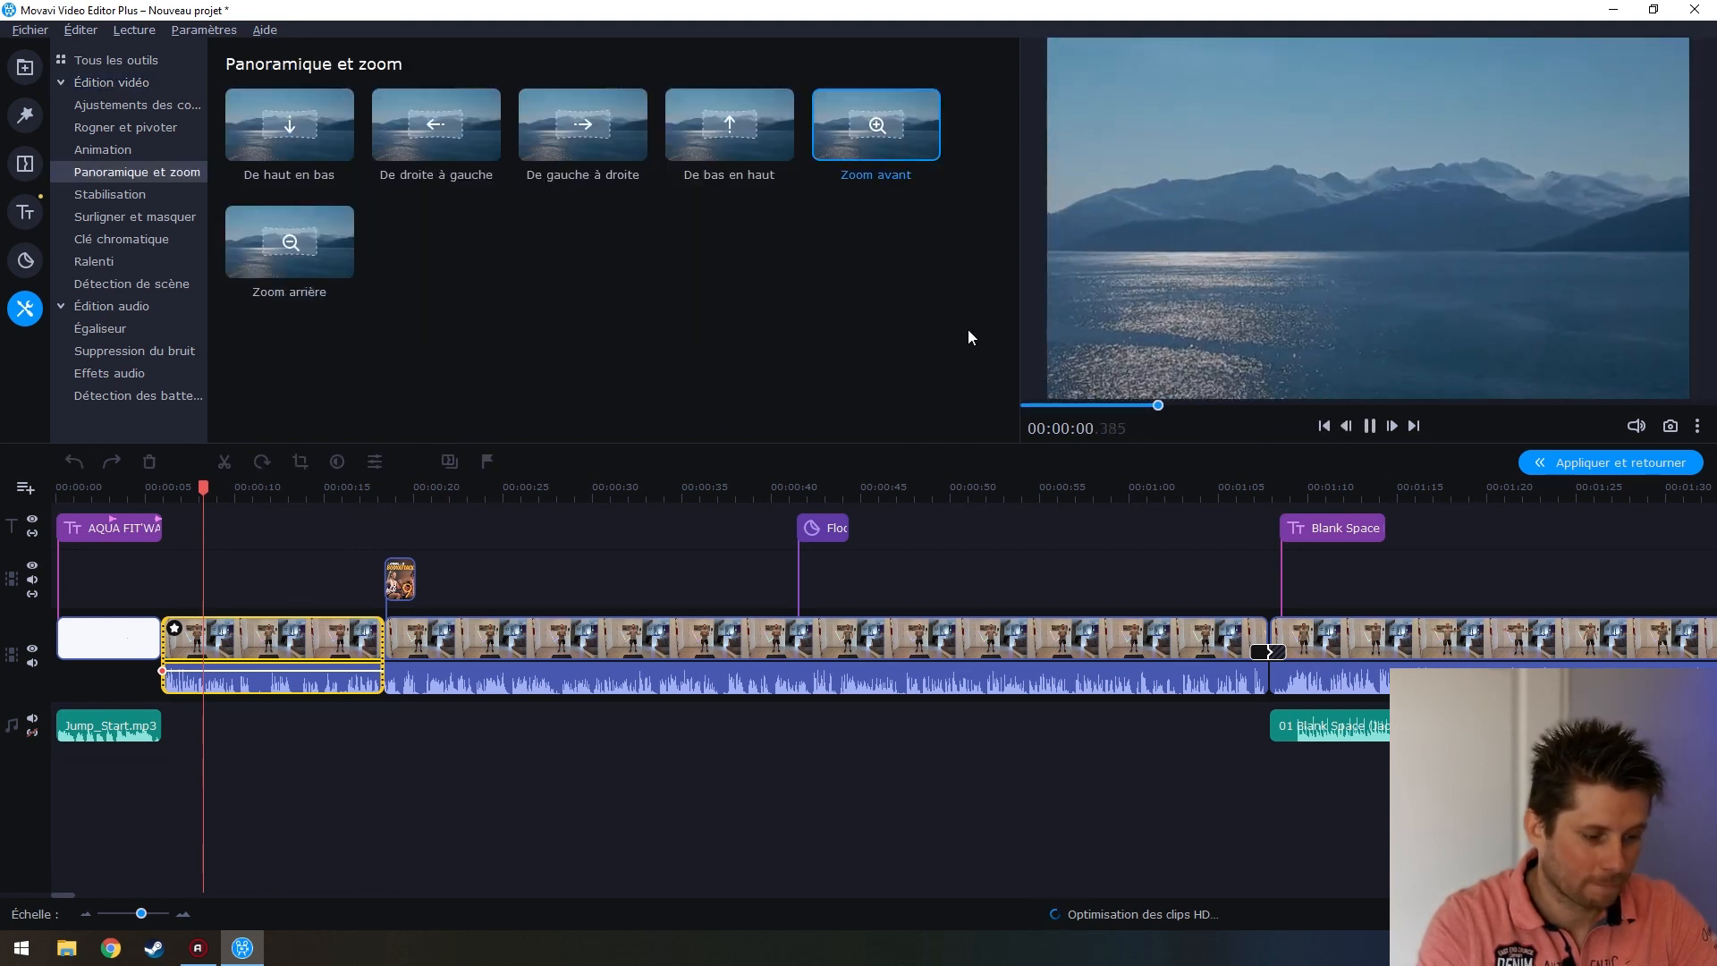
pyautogui.moveTo(894, 113)
pyautogui.mouseDown()
pyautogui.moveTo(379, 621)
pyautogui.moveTo(222, 630)
pyautogui.mouseUp()
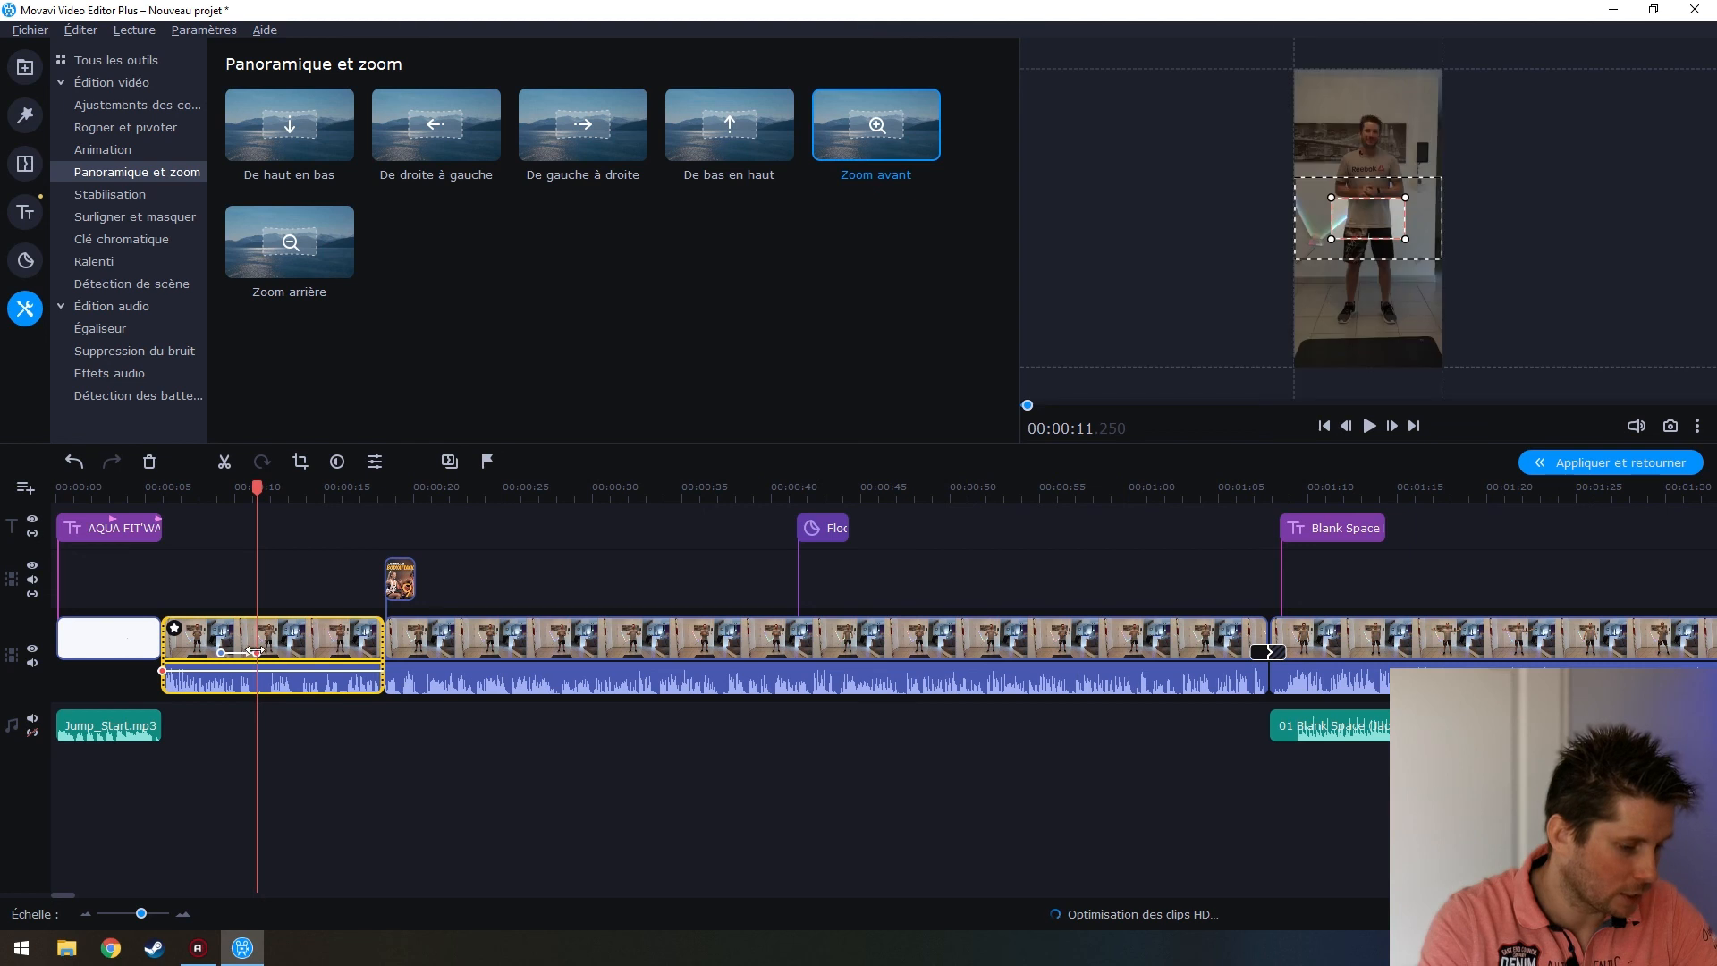
pyautogui.moveTo(271, 650); pyautogui.dragTo(379, 645)
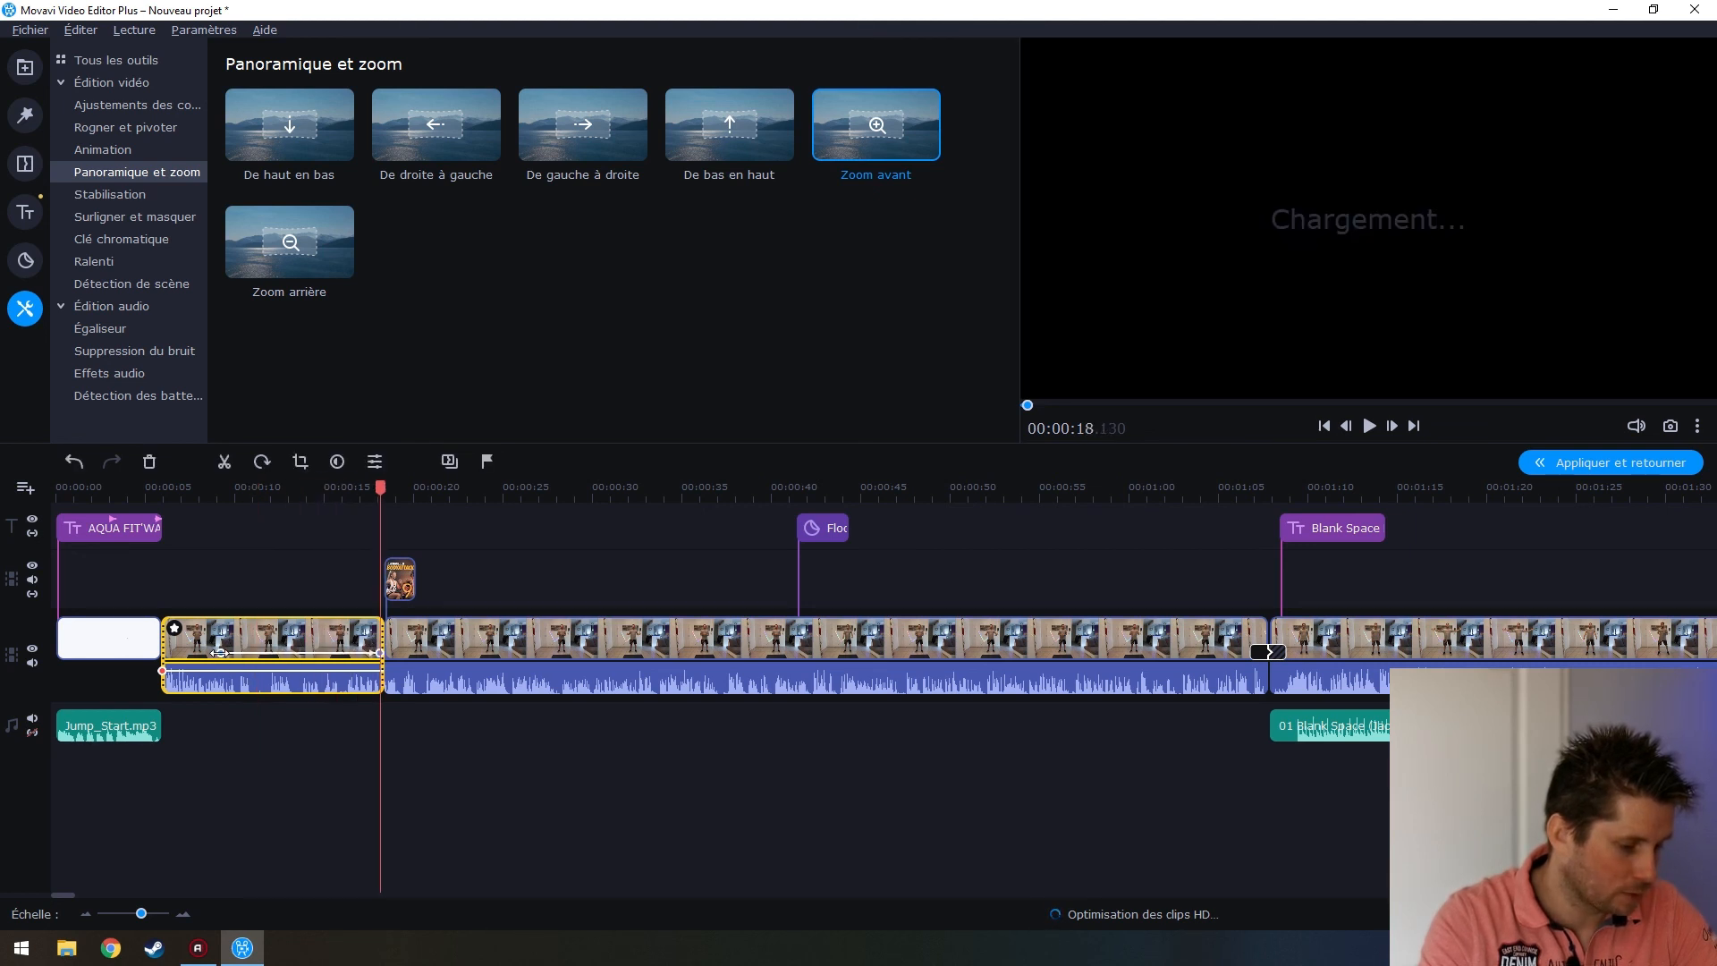
pyautogui.moveTo(216, 653); pyautogui.dragTo(154, 652)
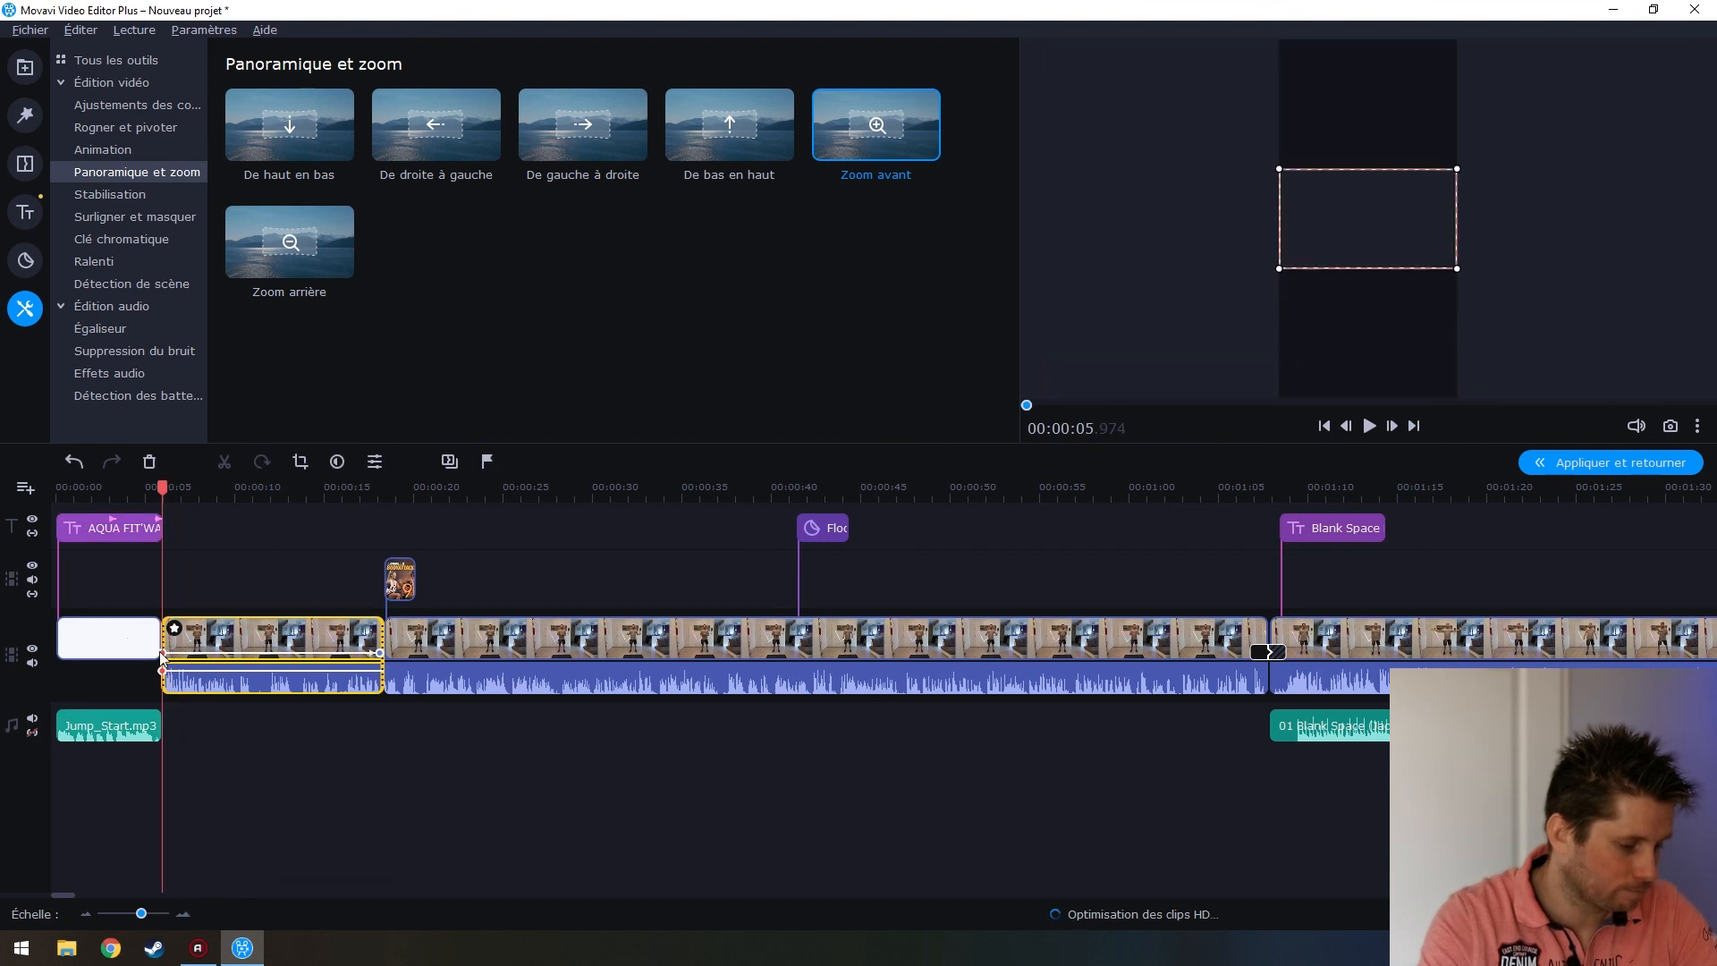
# Move the starting zoom area higher and the ending area up onto the exerciser's face
pyautogui.moveTo(1325, 241); pyautogui.dragTo(1315, 130)
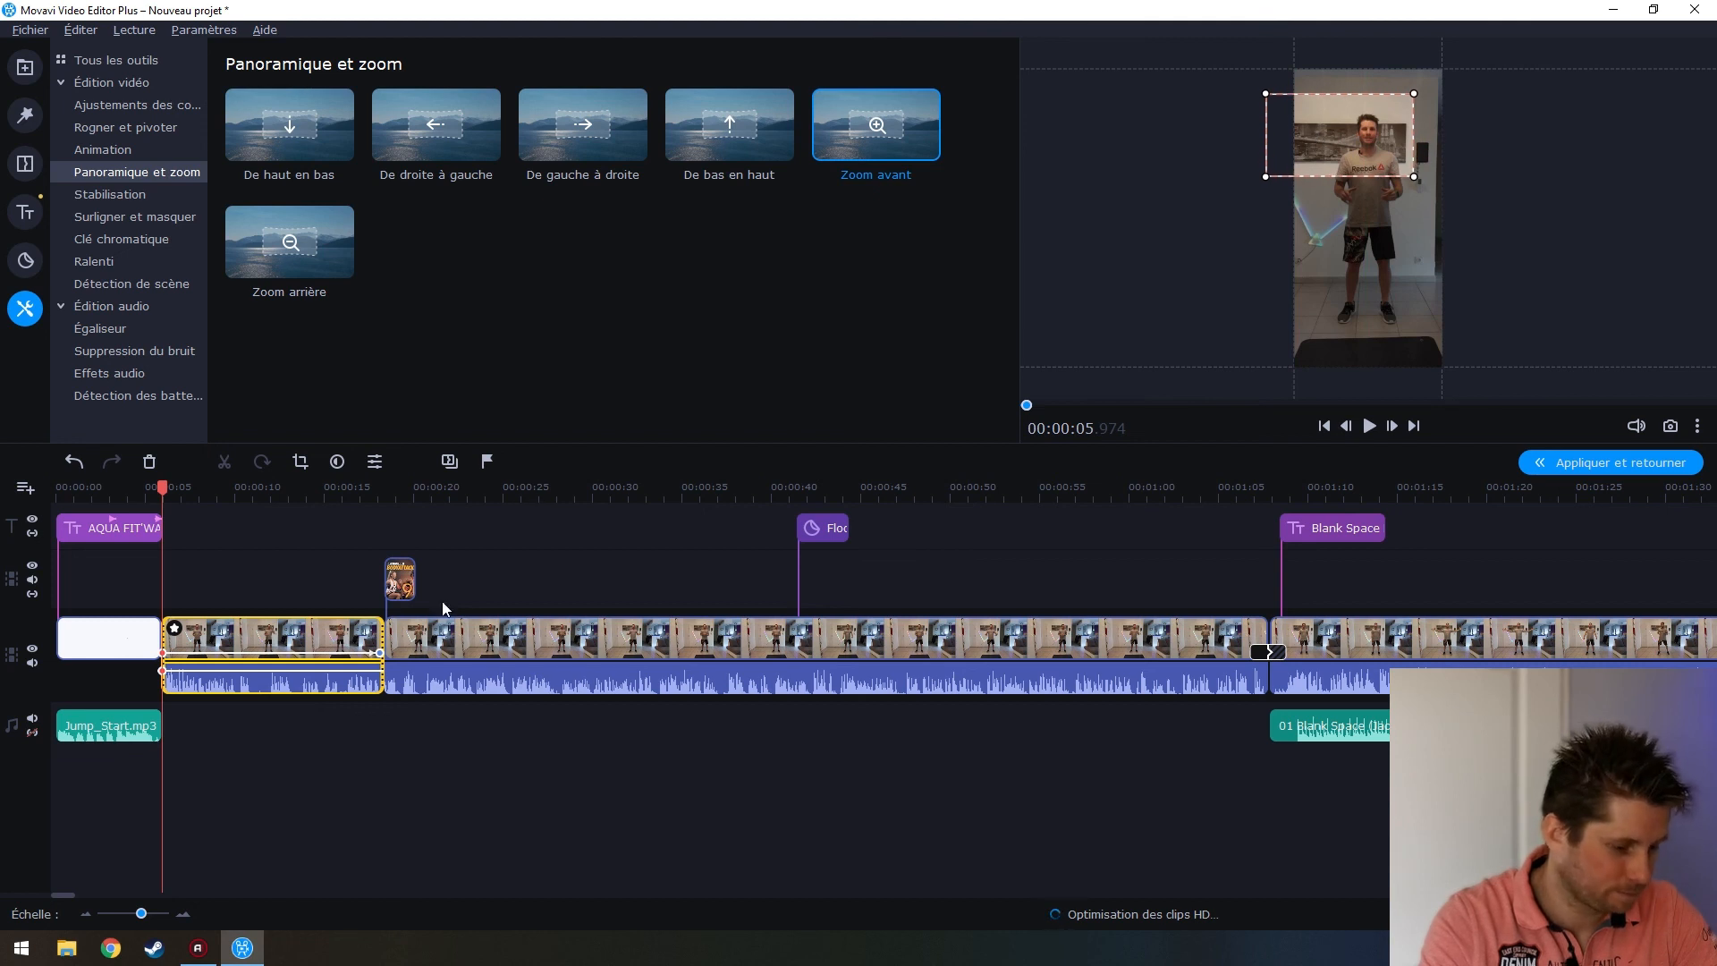
pyautogui.click(380, 651)
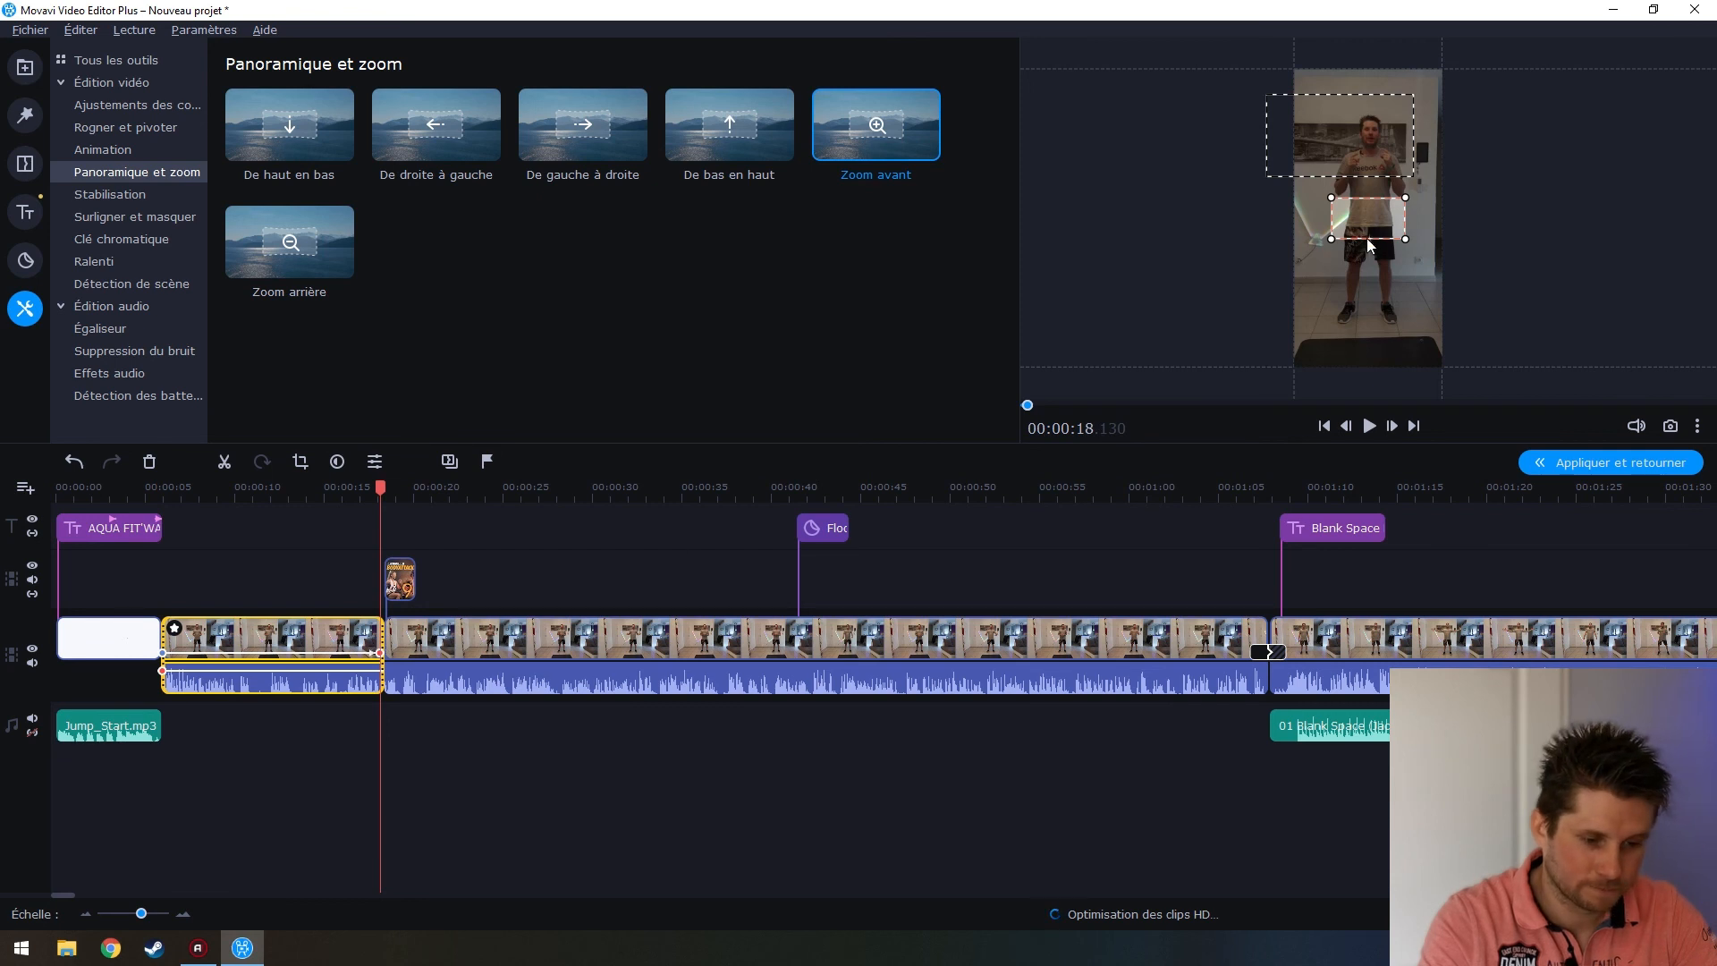
pyautogui.moveTo(1379, 199); pyautogui.dragTo(1371, 133)
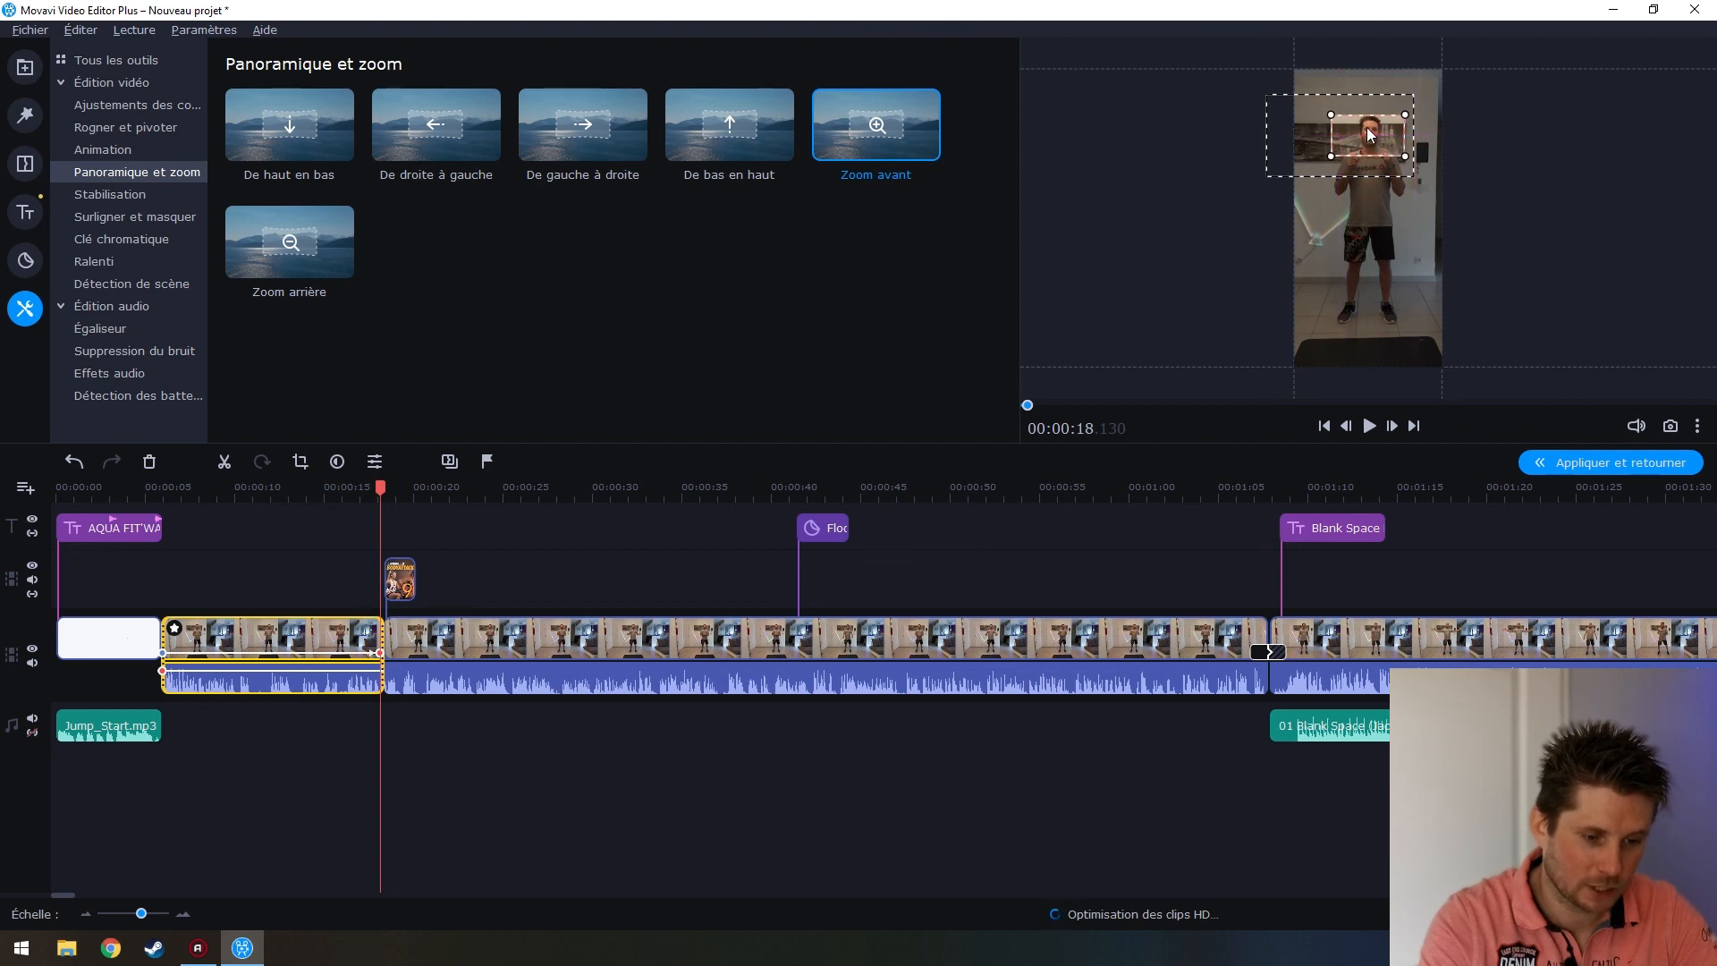